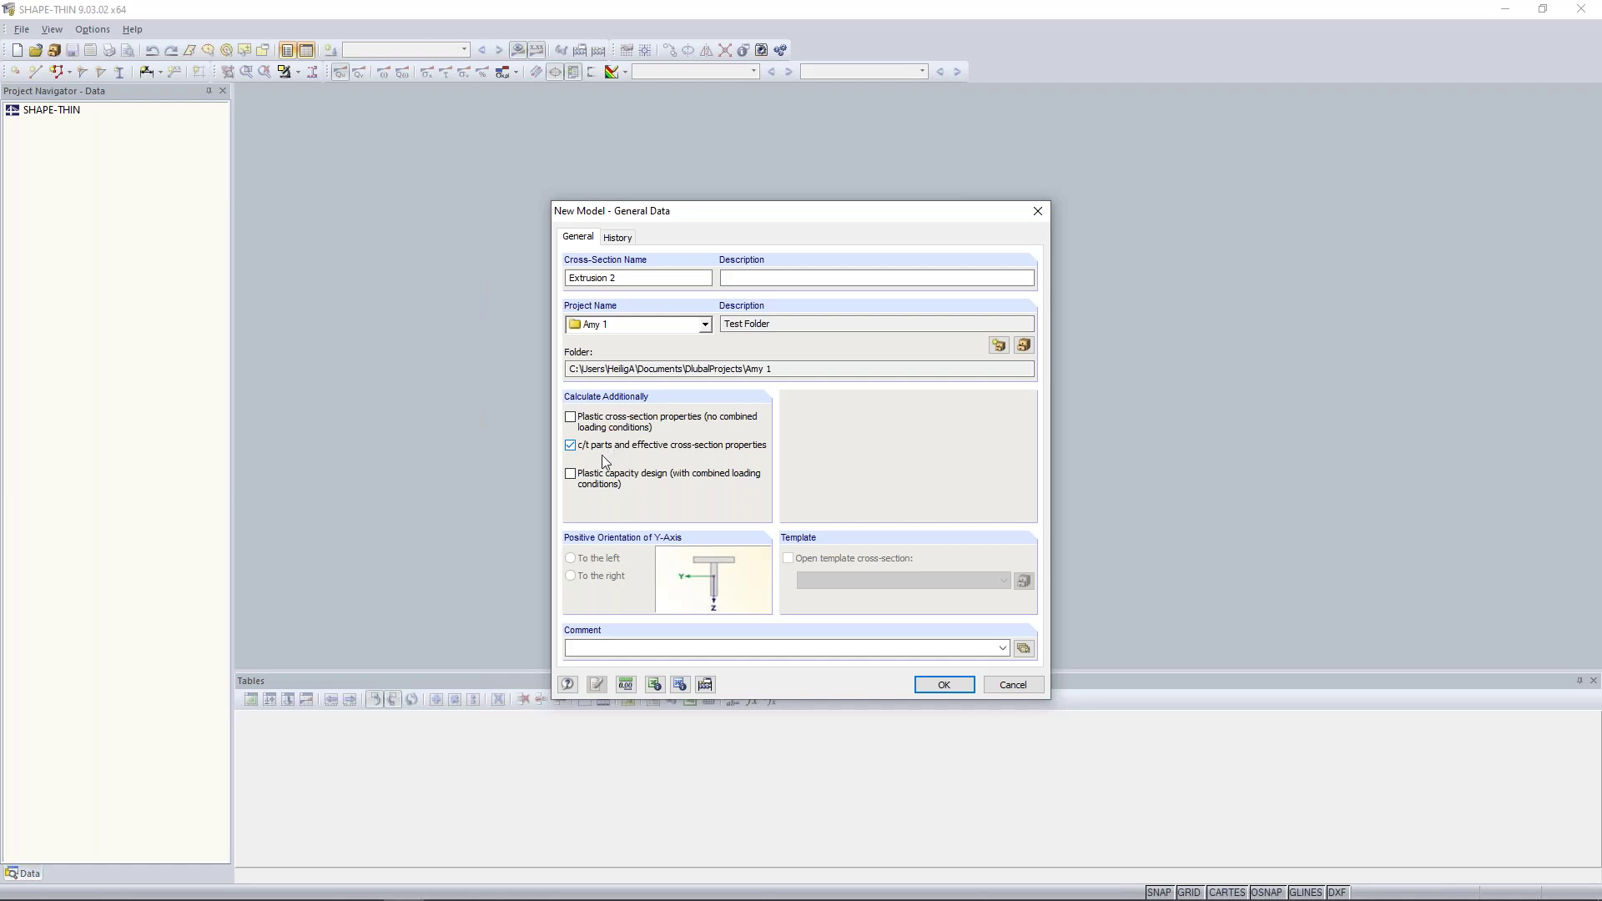
Step: Create the Extrusion 2 model with c/t parts calculation and place its DXF template for further editing at the coordinate origin
left_click(922, 684)
key("Return")
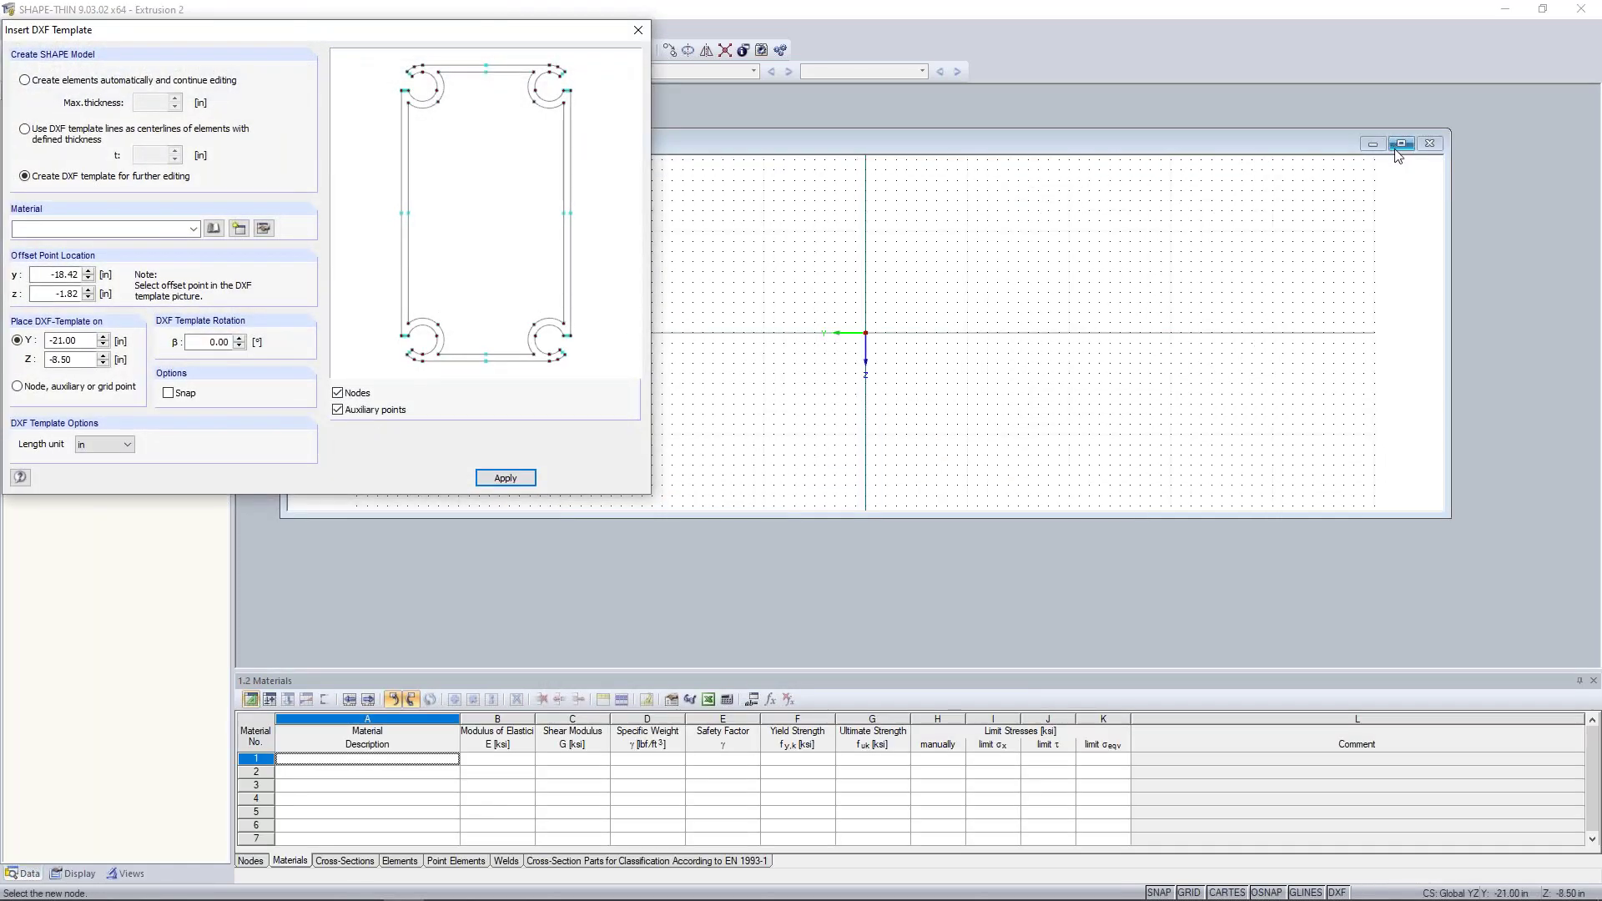
left_click(1401, 144)
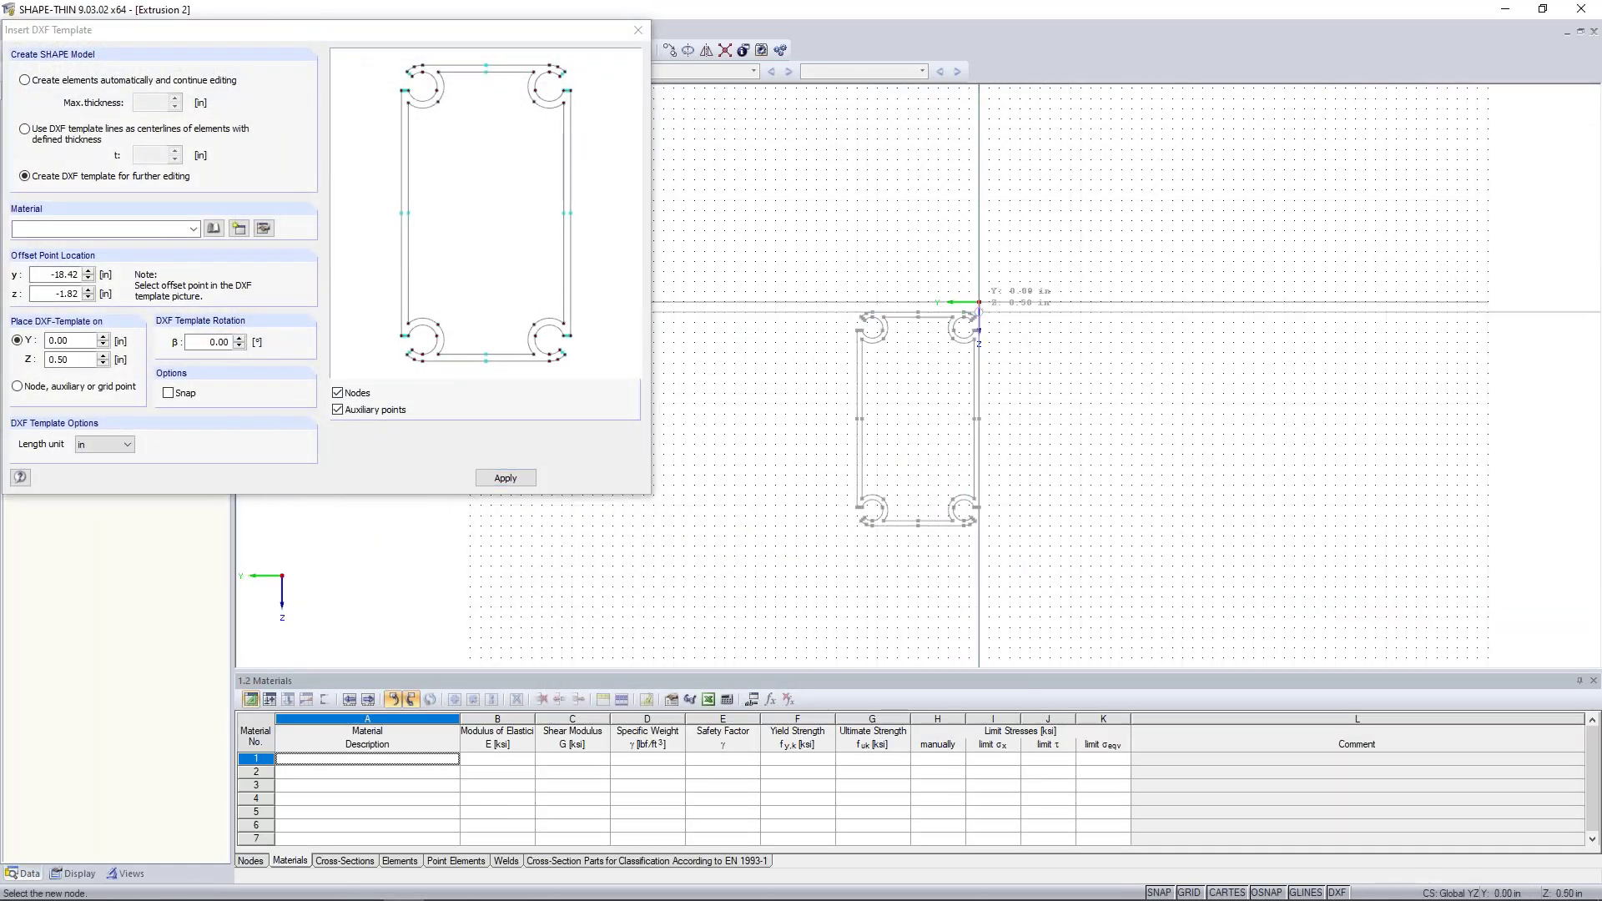
left_click(978, 302)
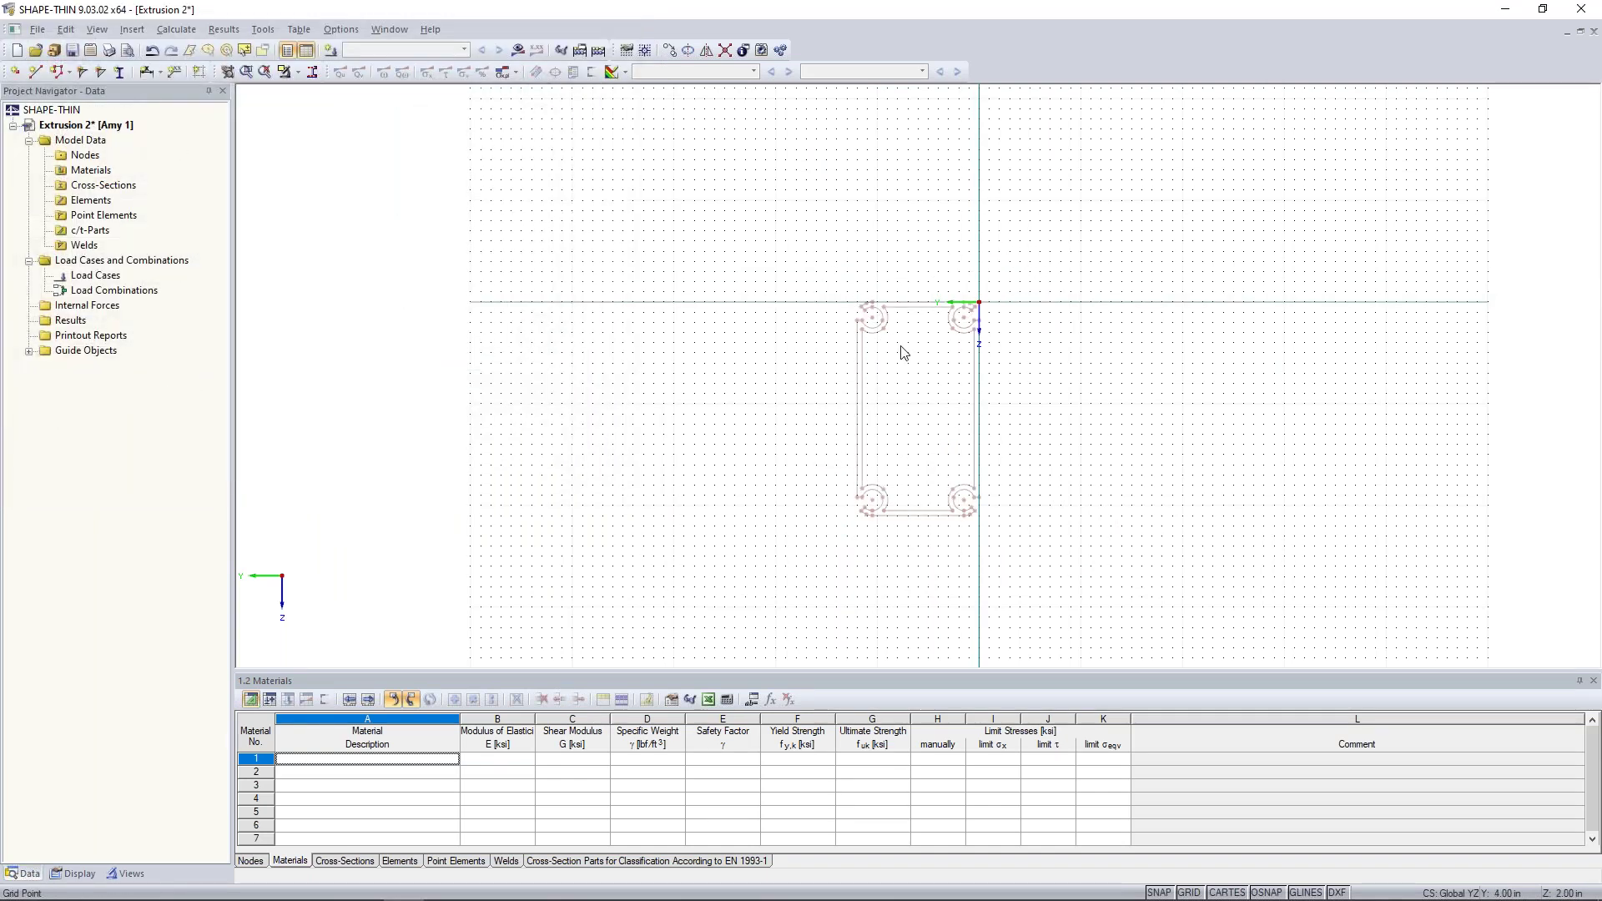
Step: Set center lines from the DXF template for the top wall, the upper-left circular arc and the left wall
scroll(901, 347, "up", 3)
middle_click_drag(898, 355, 759, 264)
scroll(777, 277, "down", 2)
scroll(780, 284, "down", 1)
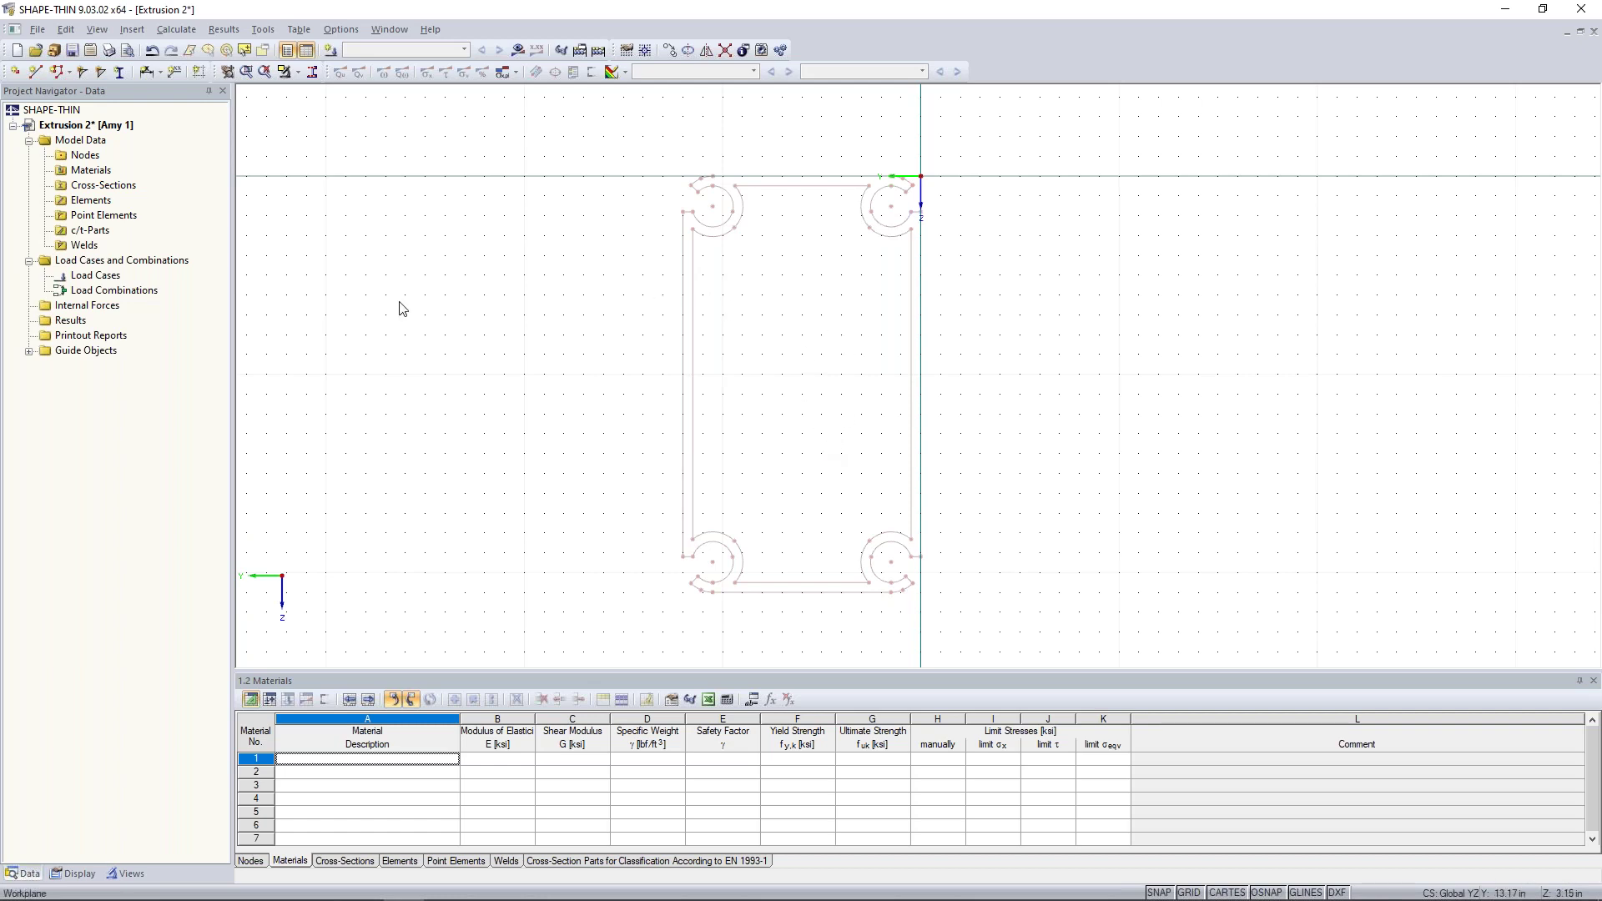
left_click(67, 30)
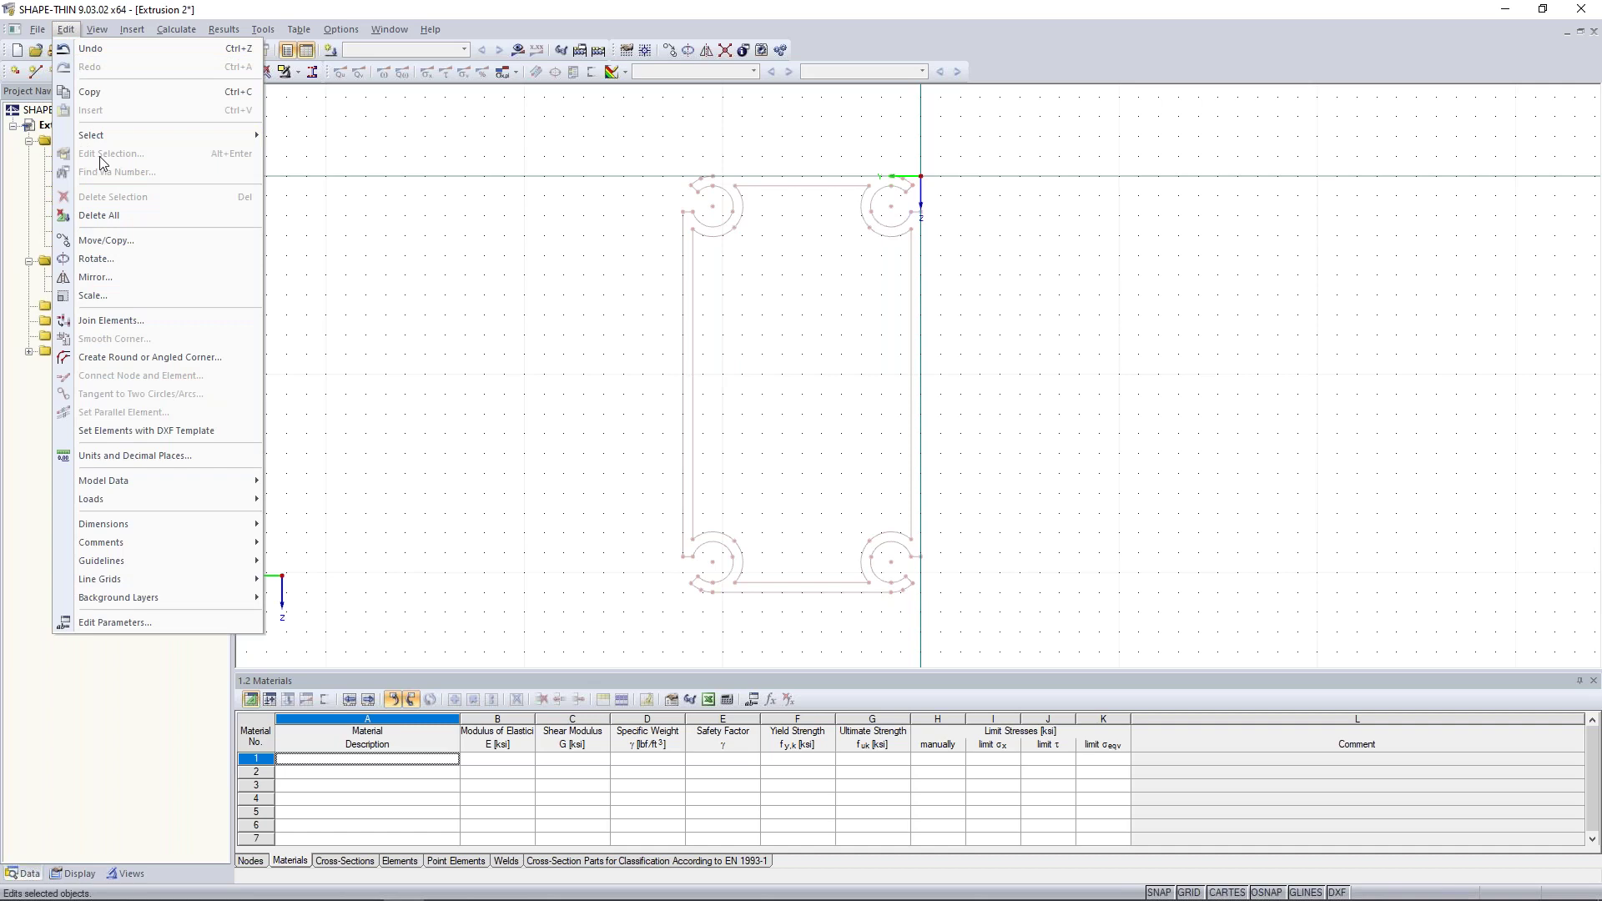
left_click(111, 432)
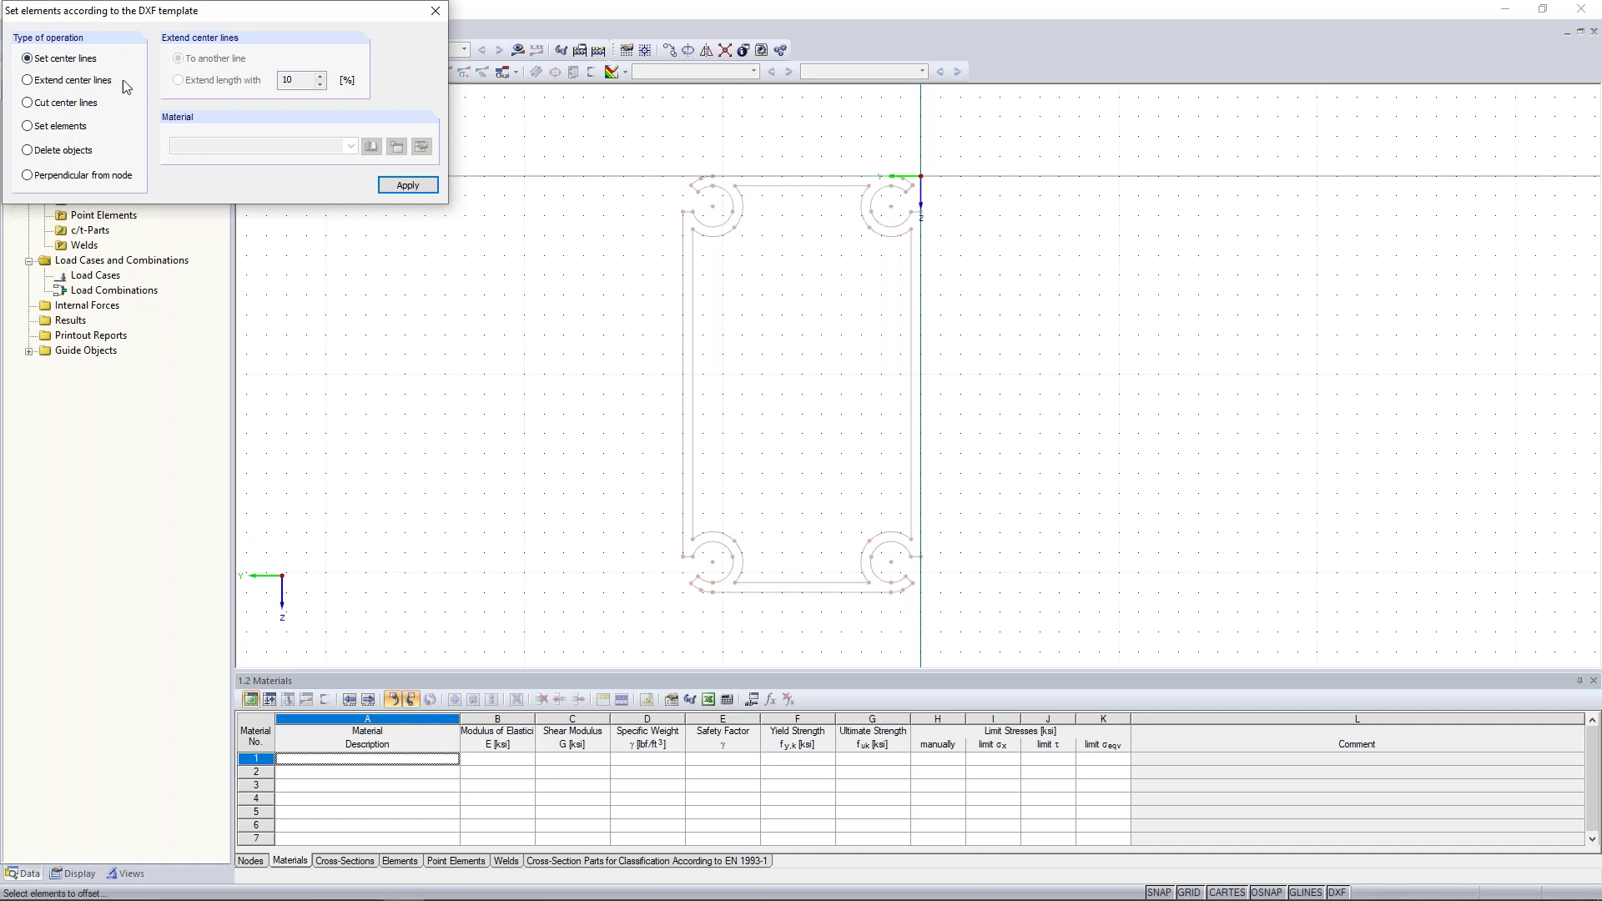
middle_click_drag(772, 215, 787, 290)
scroll(776, 261, "up", 3)
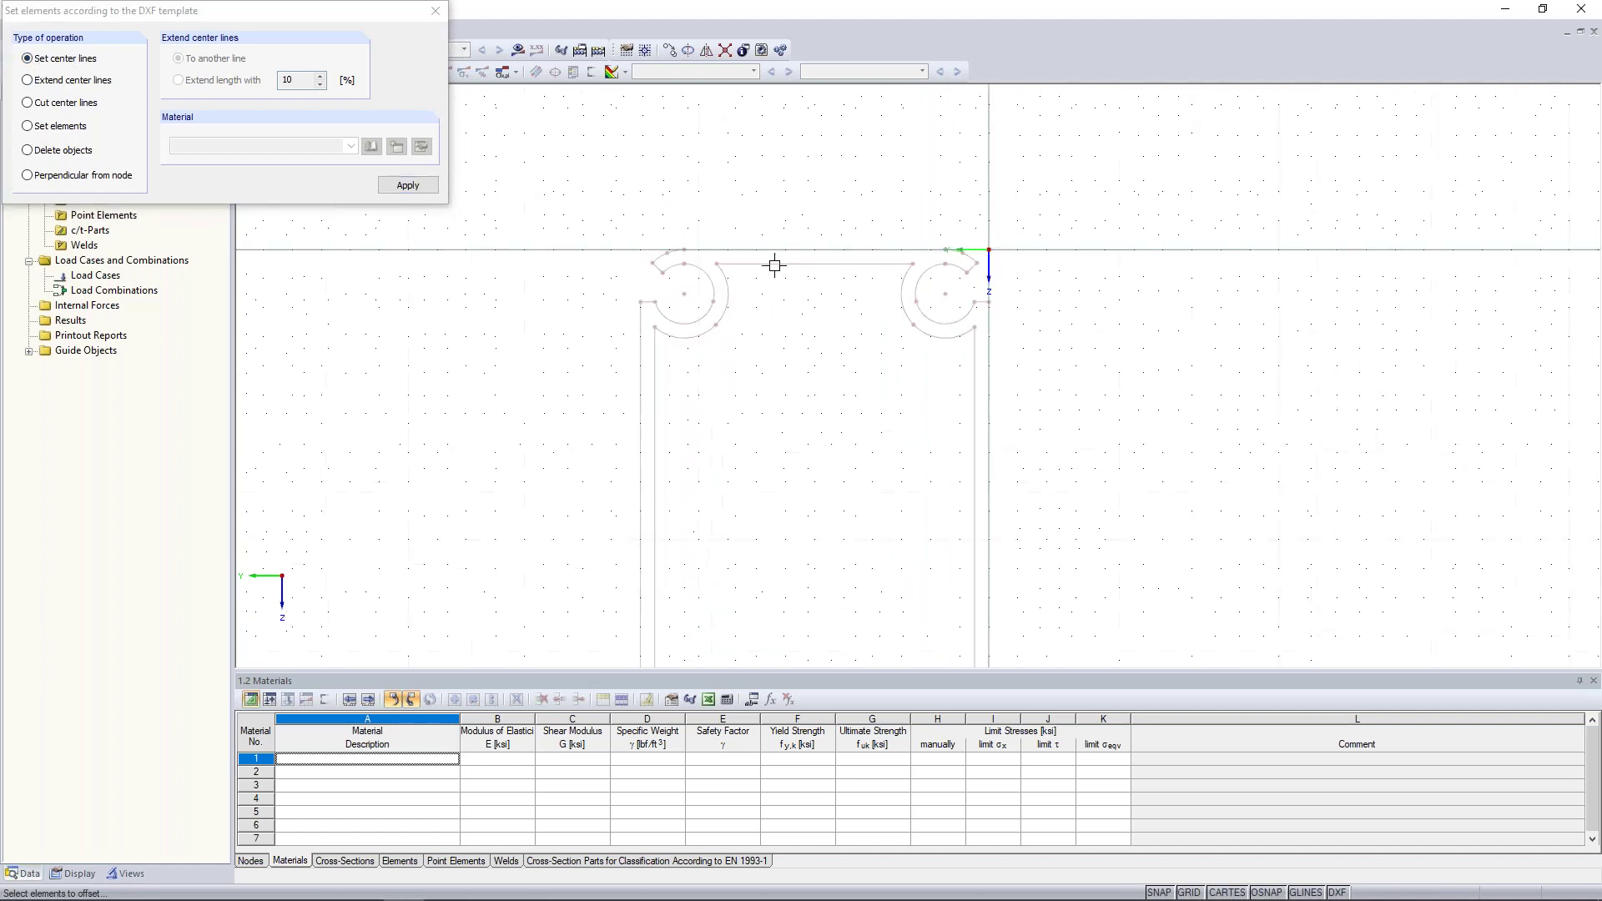
left_click(771, 245)
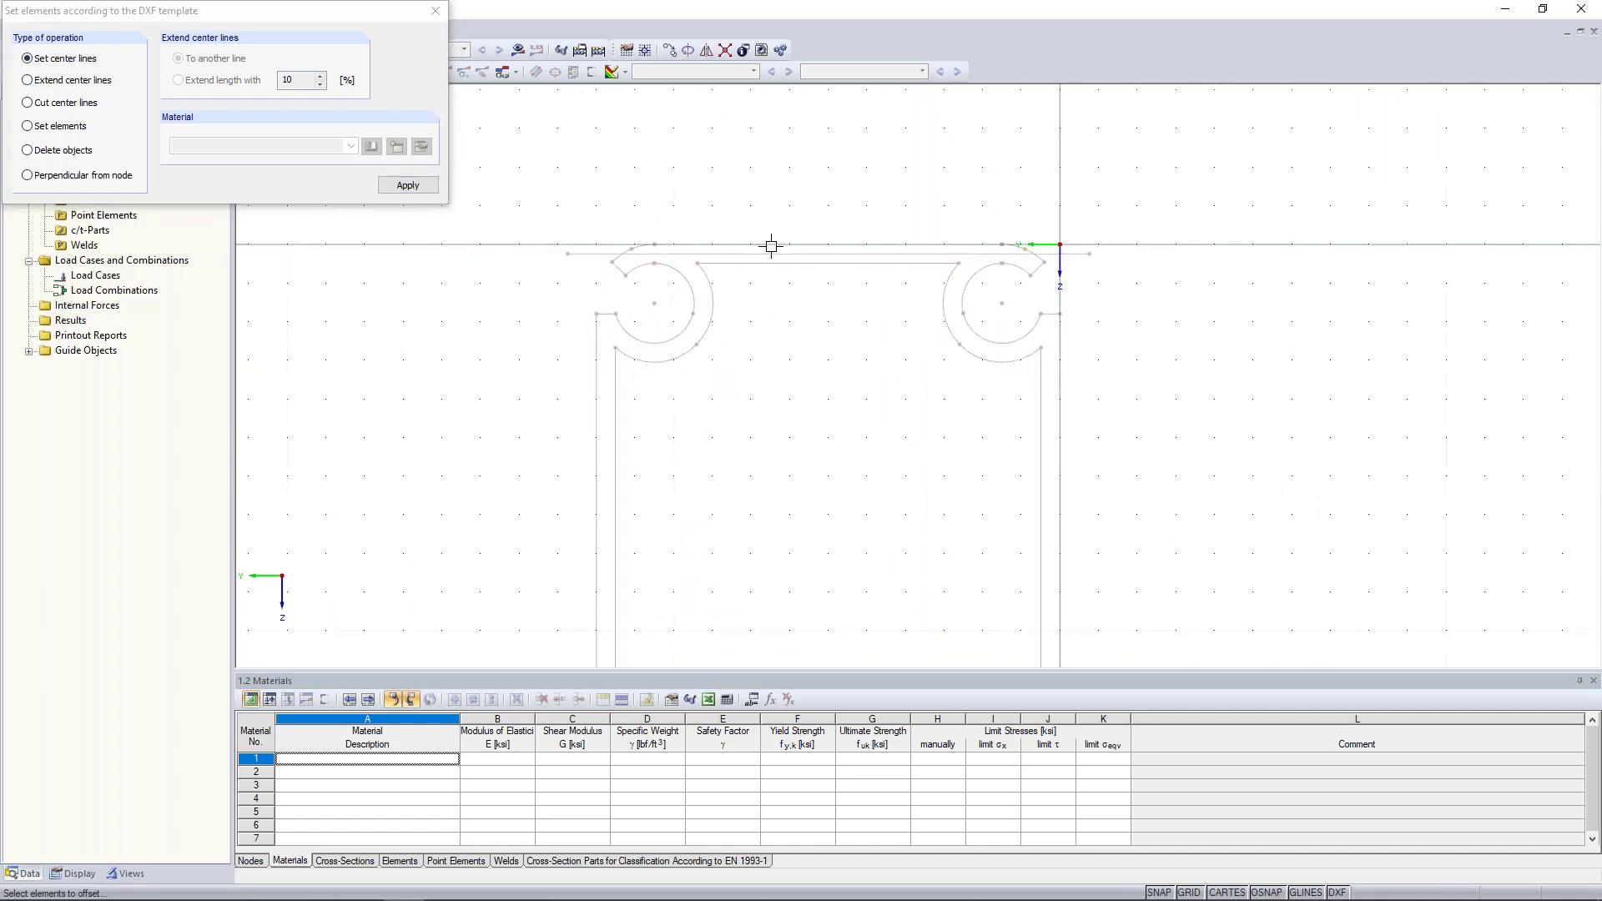
left_click(686, 278)
left_click(597, 377)
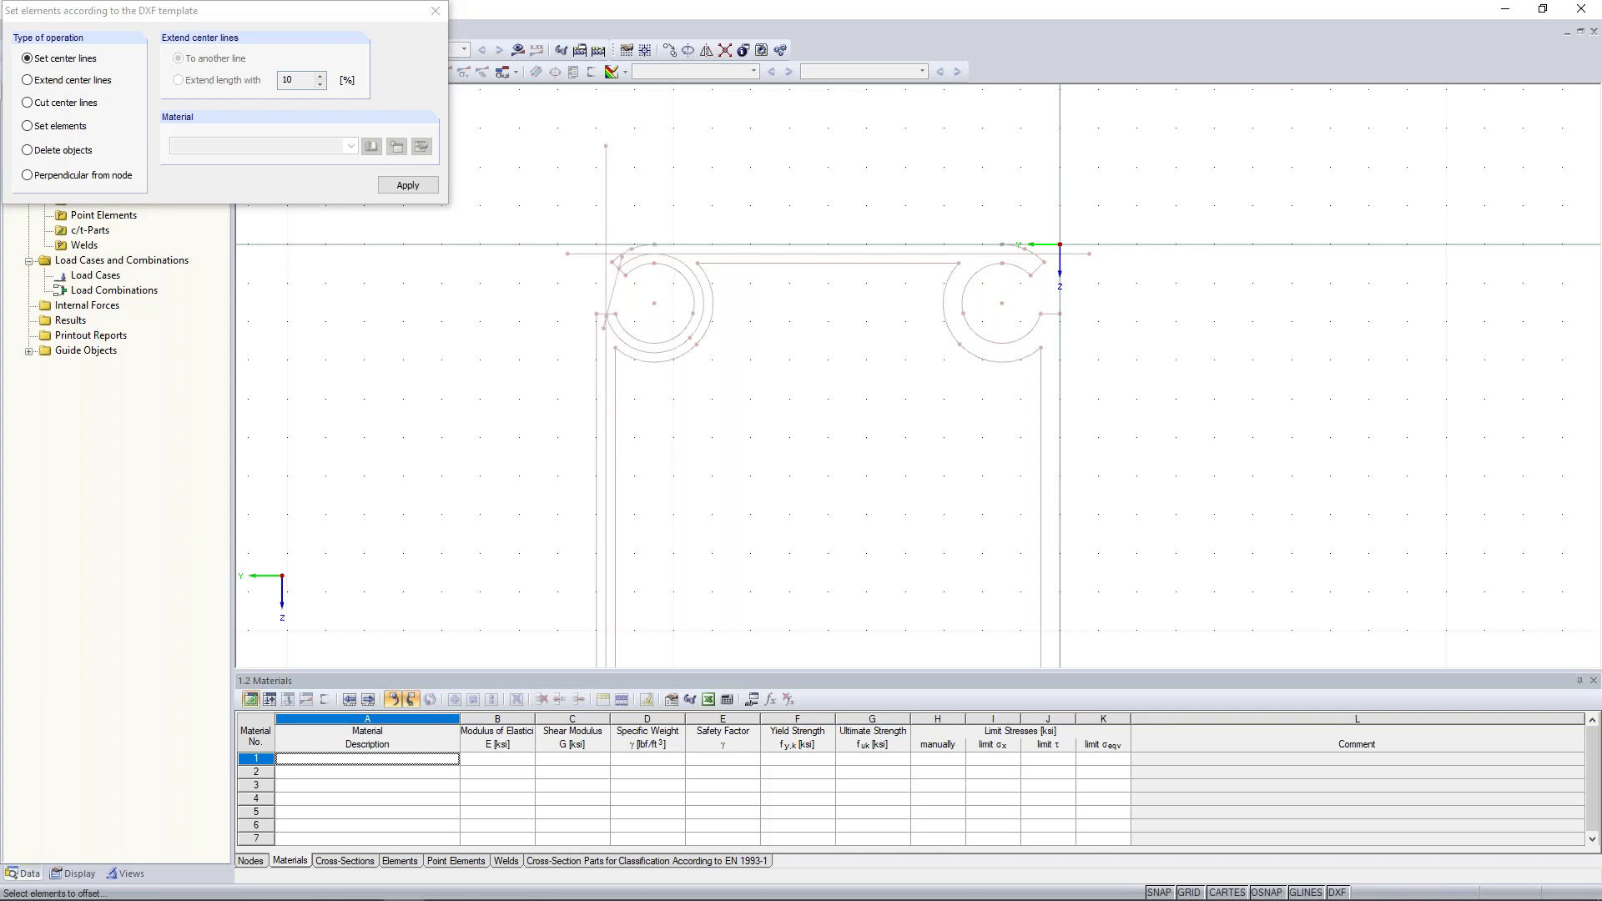
Step: Switch the DXF operation to setting elements and assign Aluminum 6061-T6-B209 (Sheet and Plate) from the USA favorites
scroll(589, 383, "down", 3)
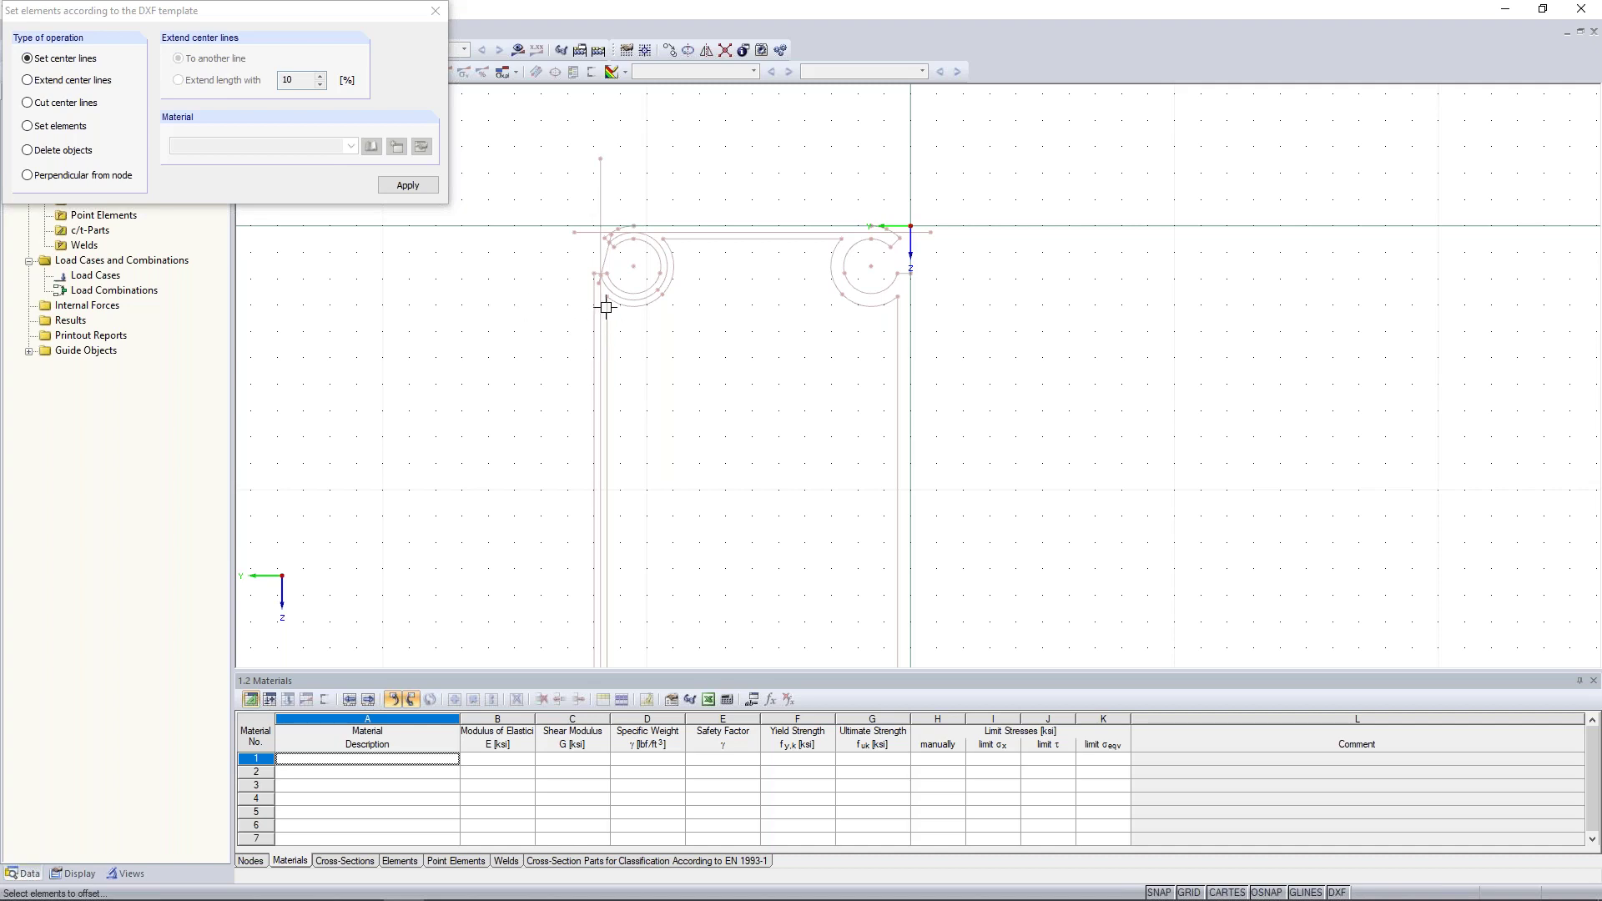
left_click(28, 126)
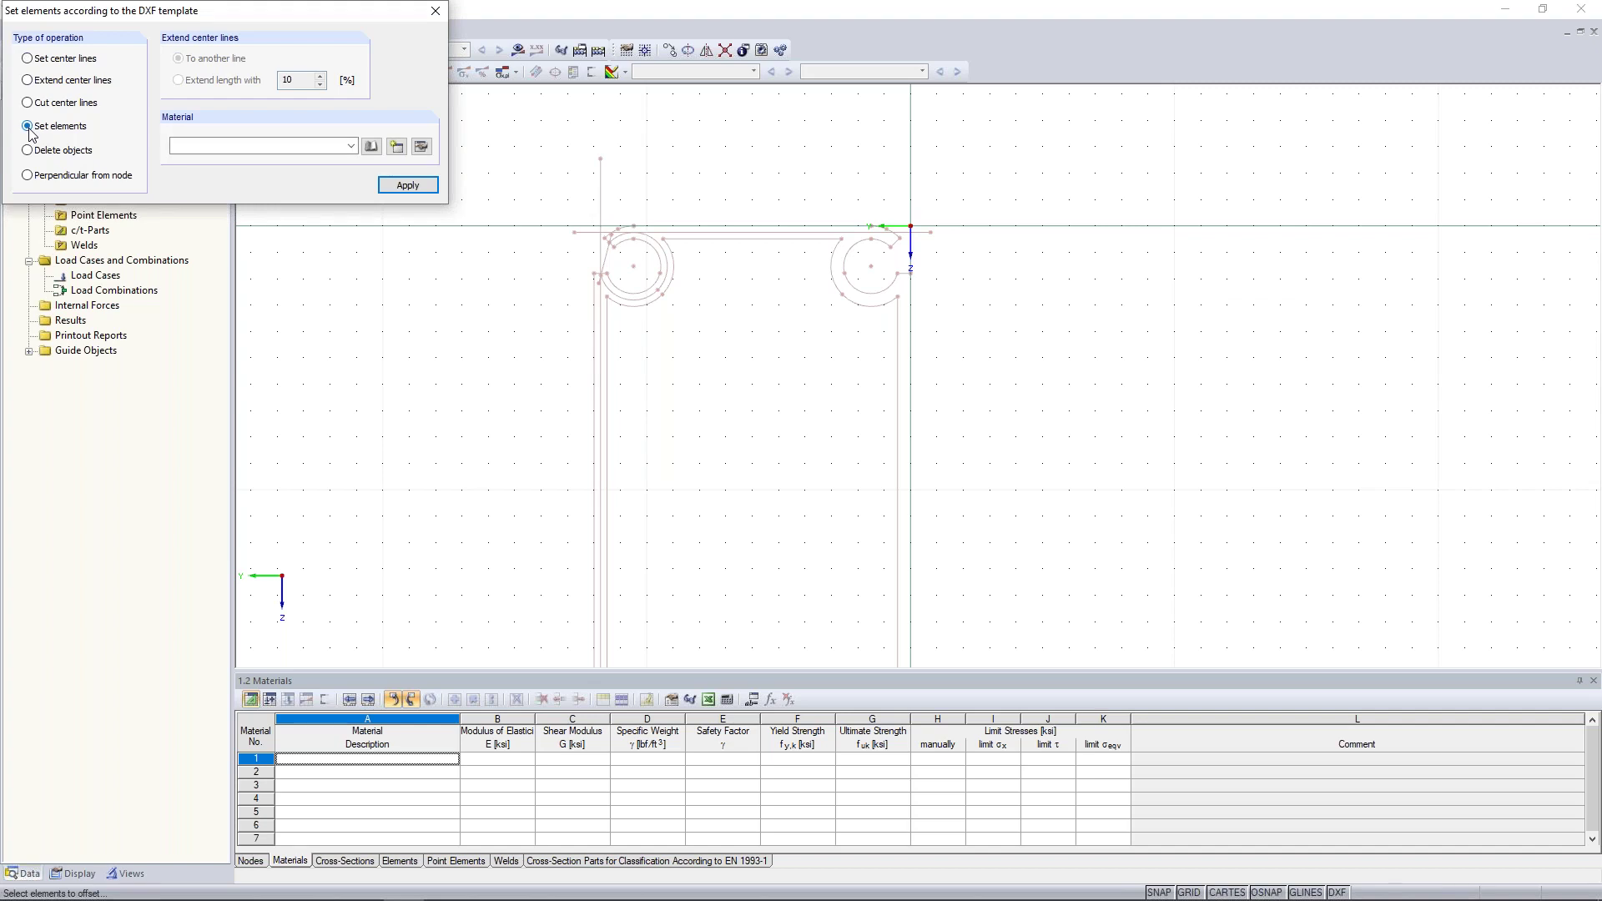
left_click(372, 146)
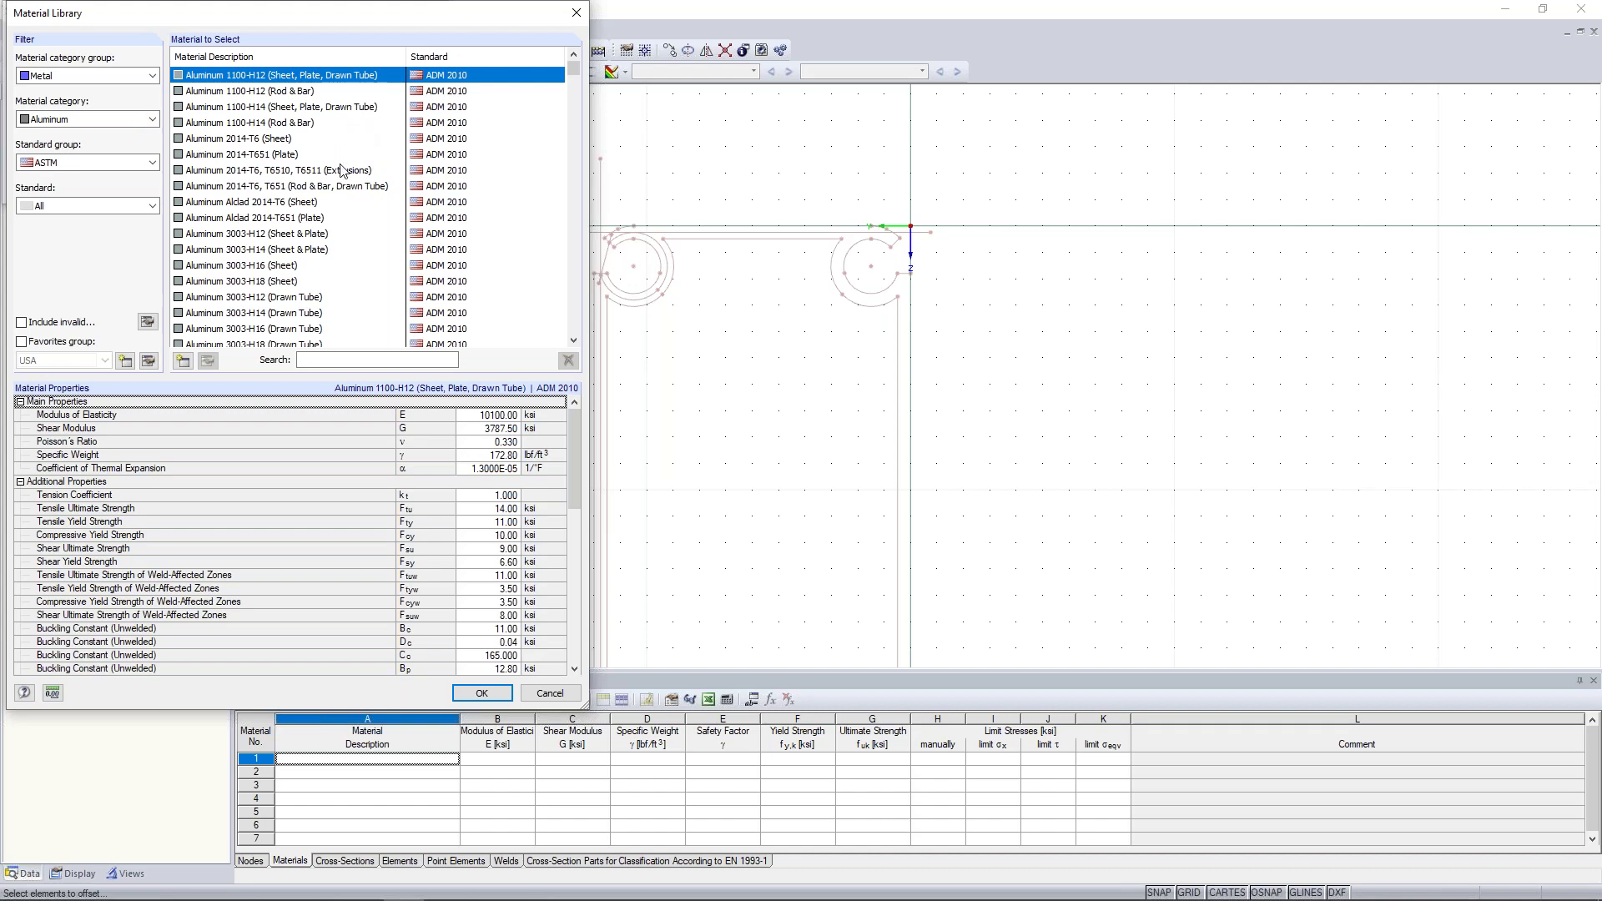
scroll(342, 171, "down", 10)
scroll(342, 171, "down", 3)
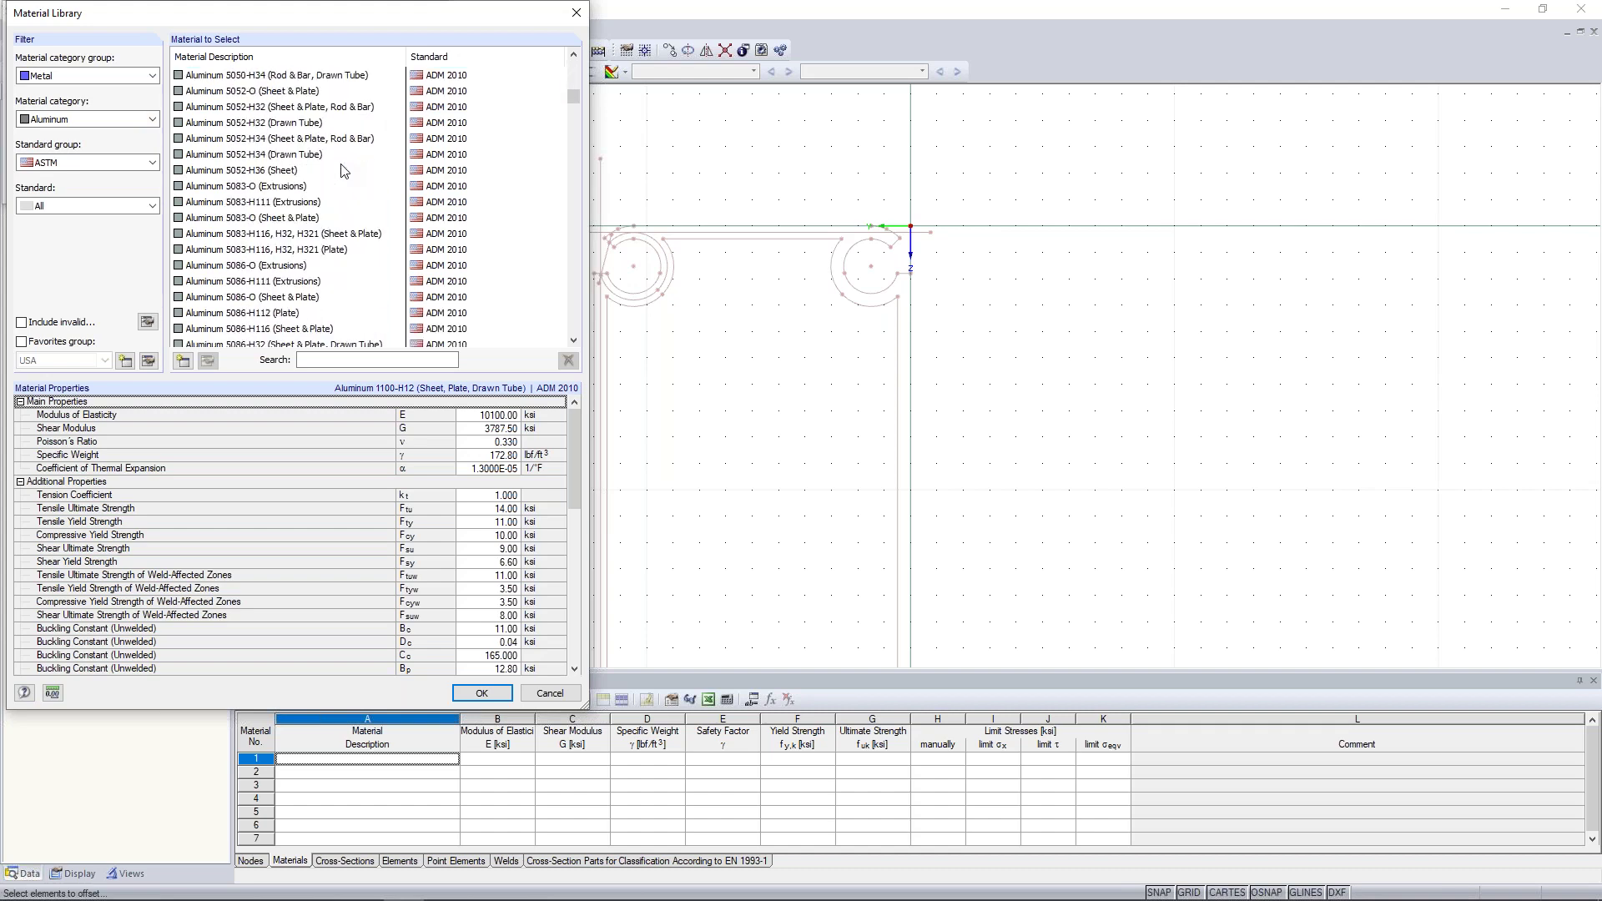
left_click(23, 342)
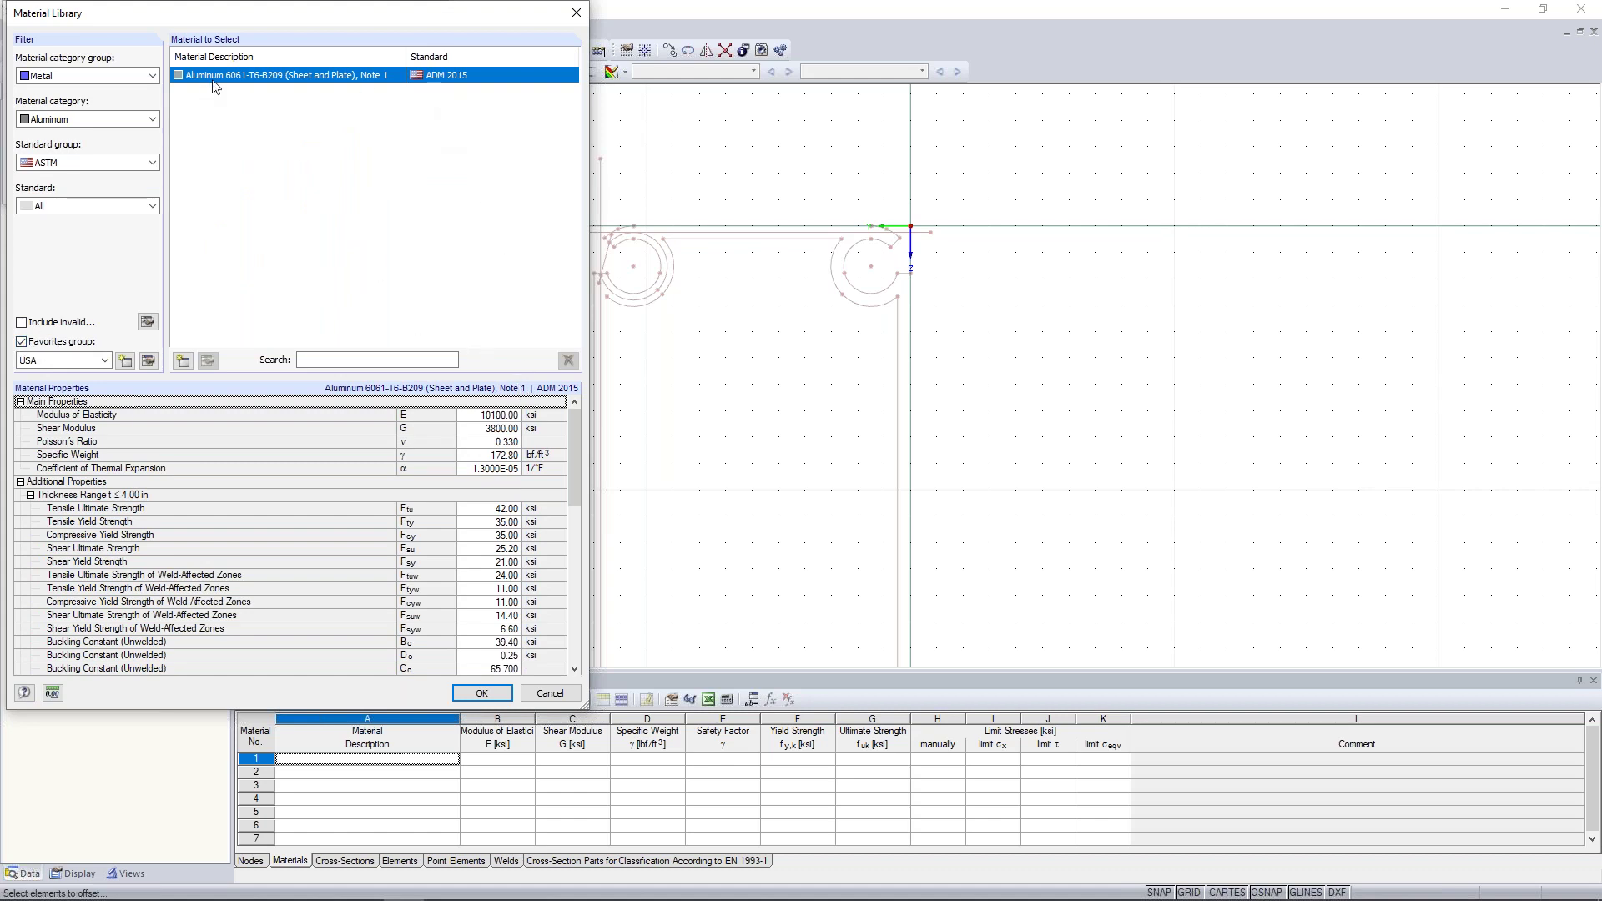
left_click(471, 685)
Step: Set elements on the center lines of the top wall, the upper-left arc and the left wall
scroll(789, 250, "up", 2)
left_click(783, 226)
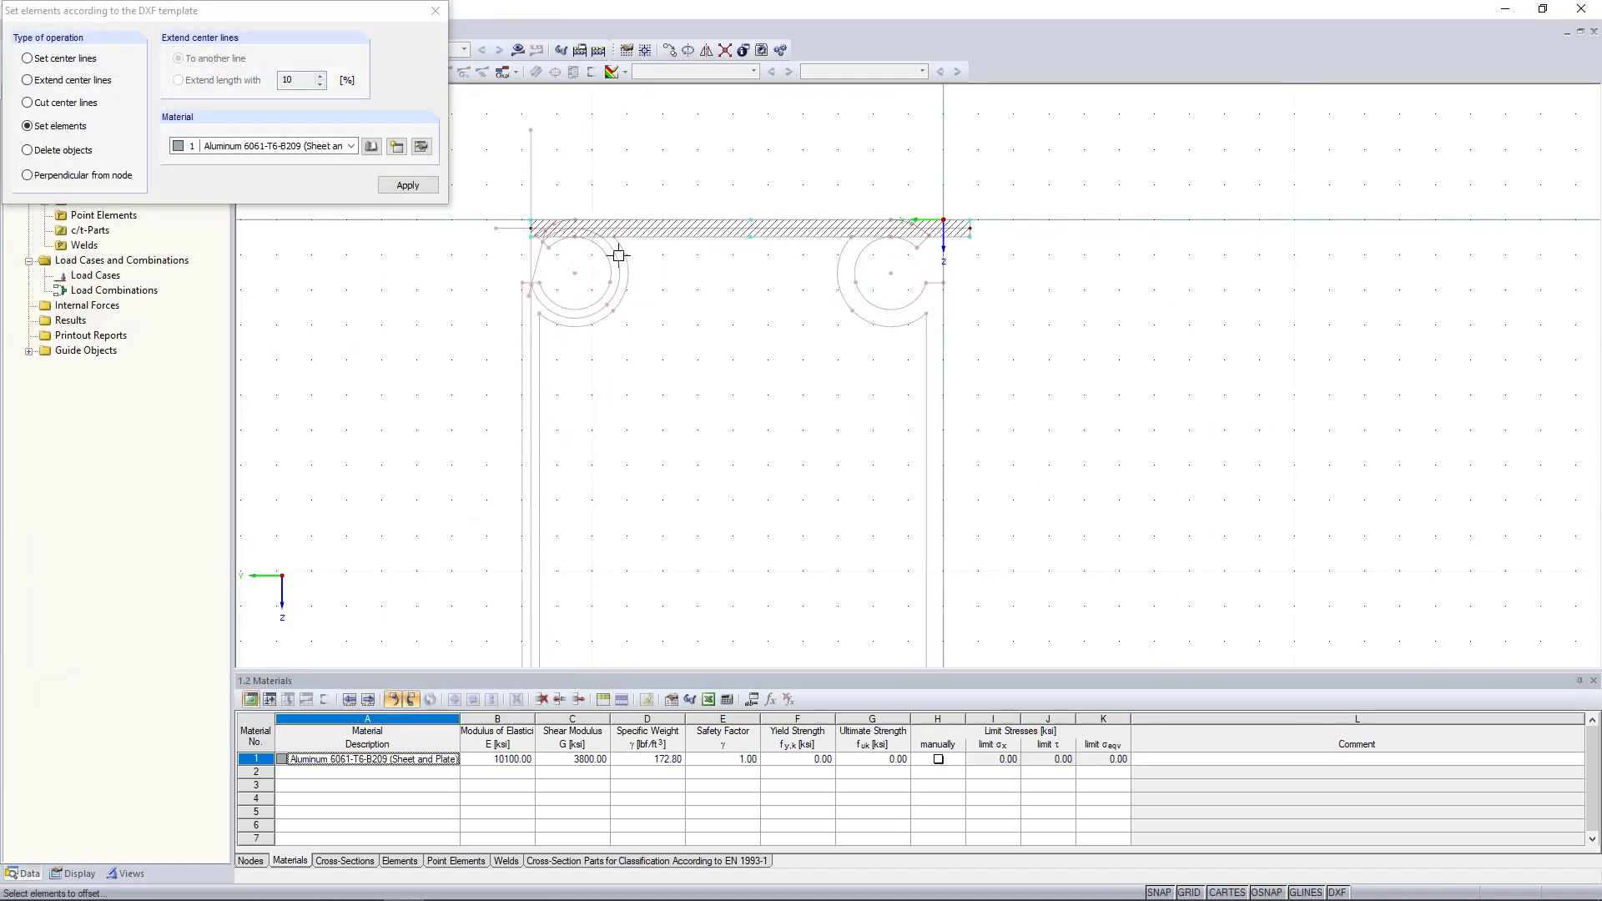
left_click(615, 254)
left_click(531, 334)
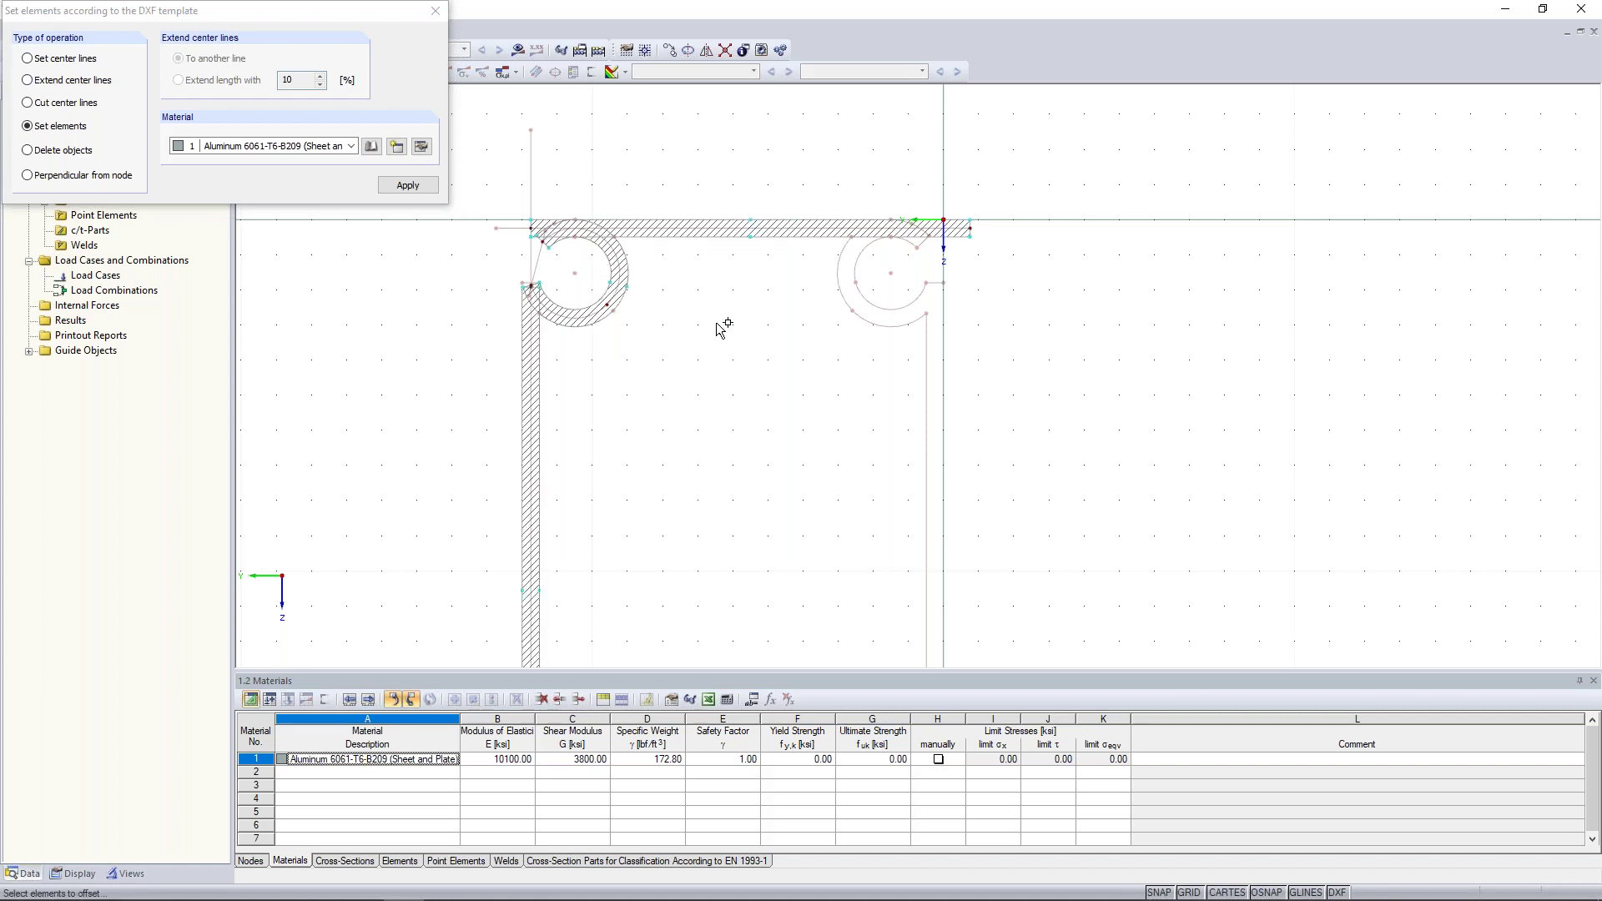
key("Escape")
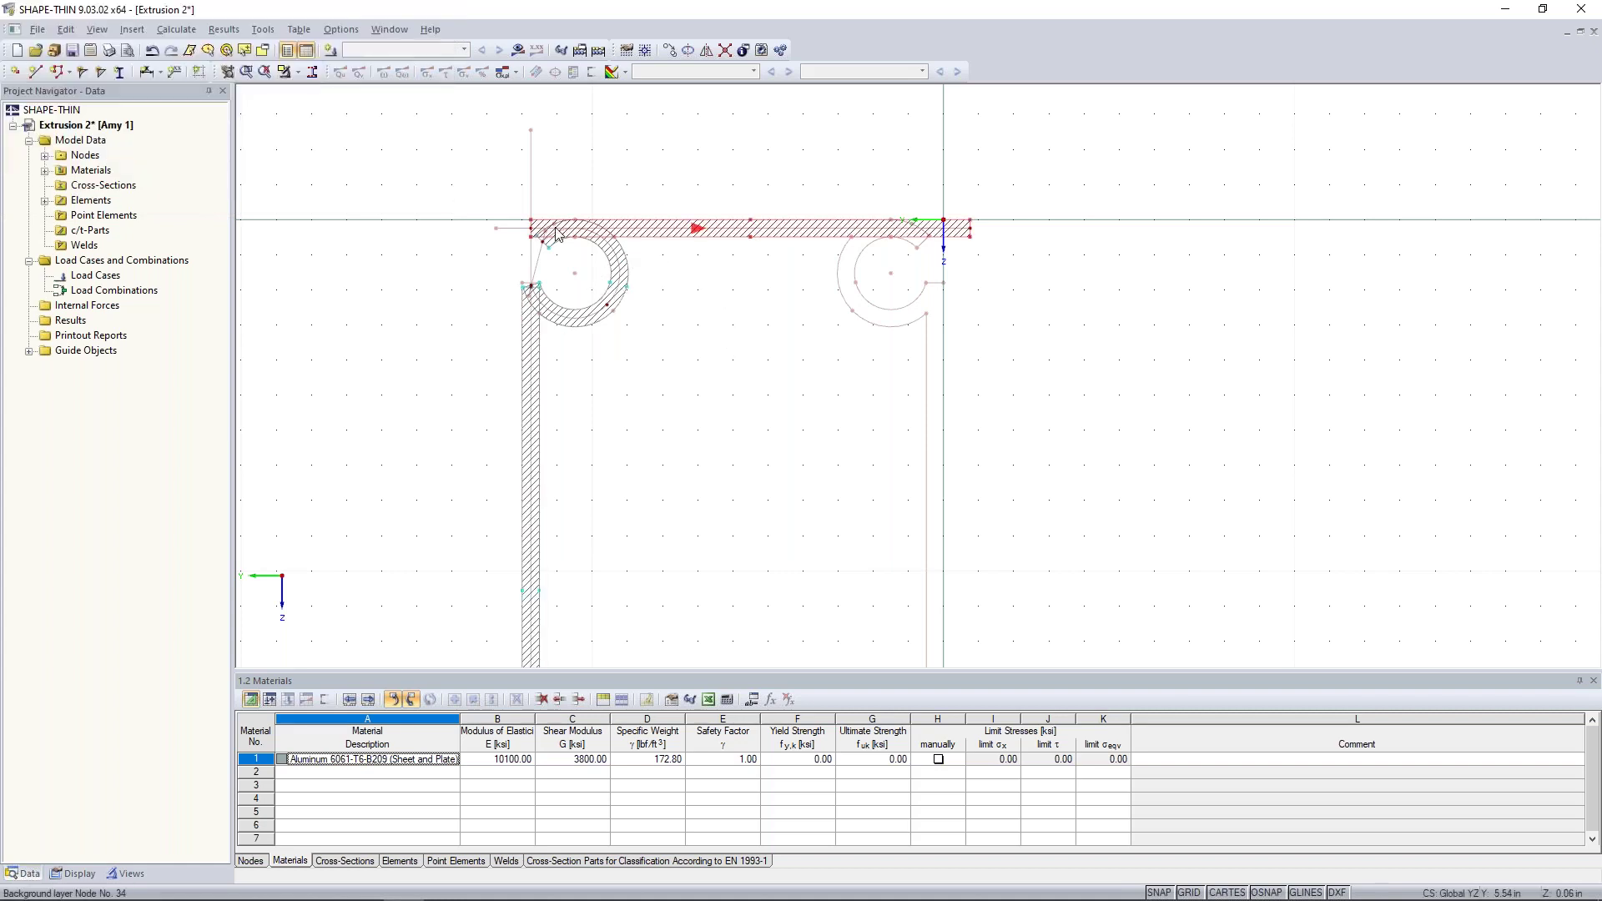
Step: Move the top wall element's two end nodes to the points directly above the two upper circle centers
scroll(528, 226, "up", 4)
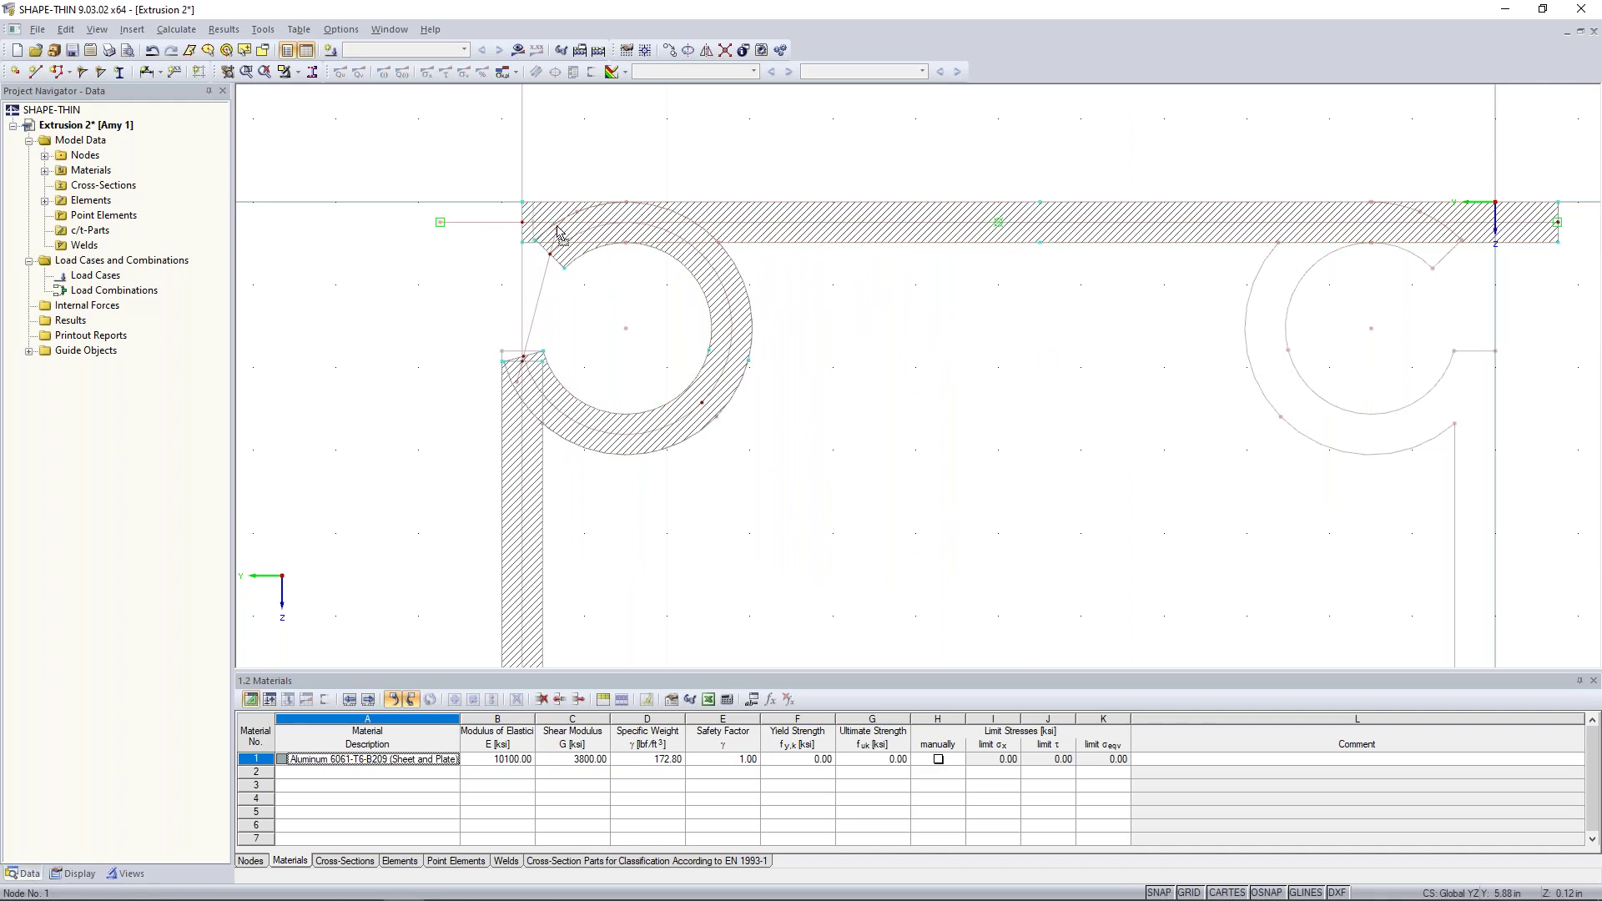
left_click(625, 222)
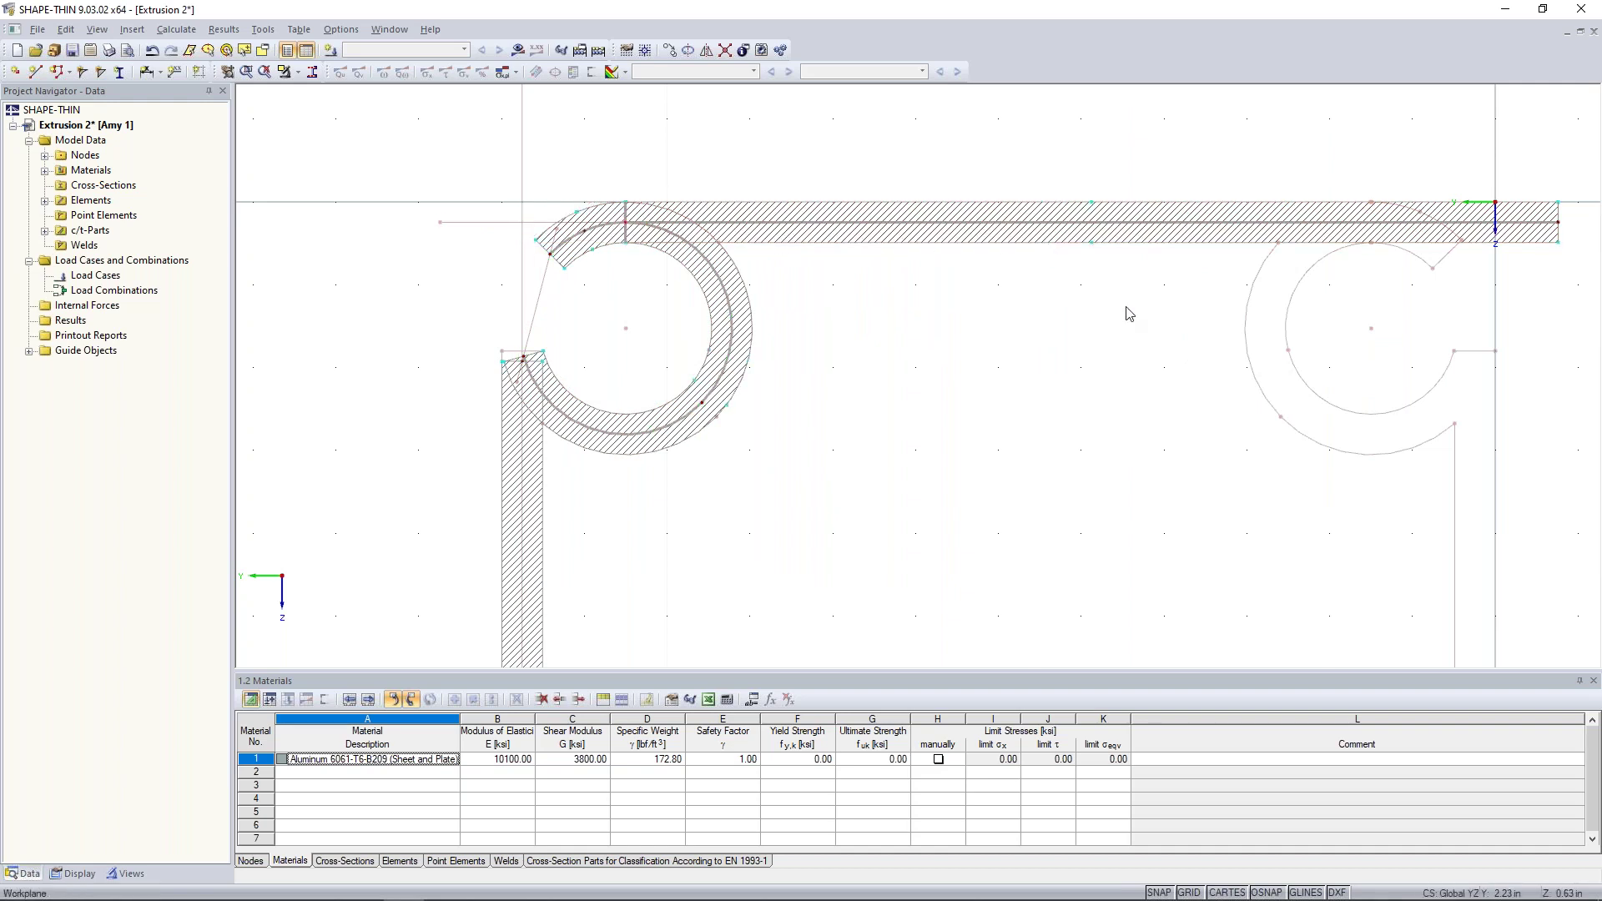
middle_click_drag(1568, 261, 1457, 234)
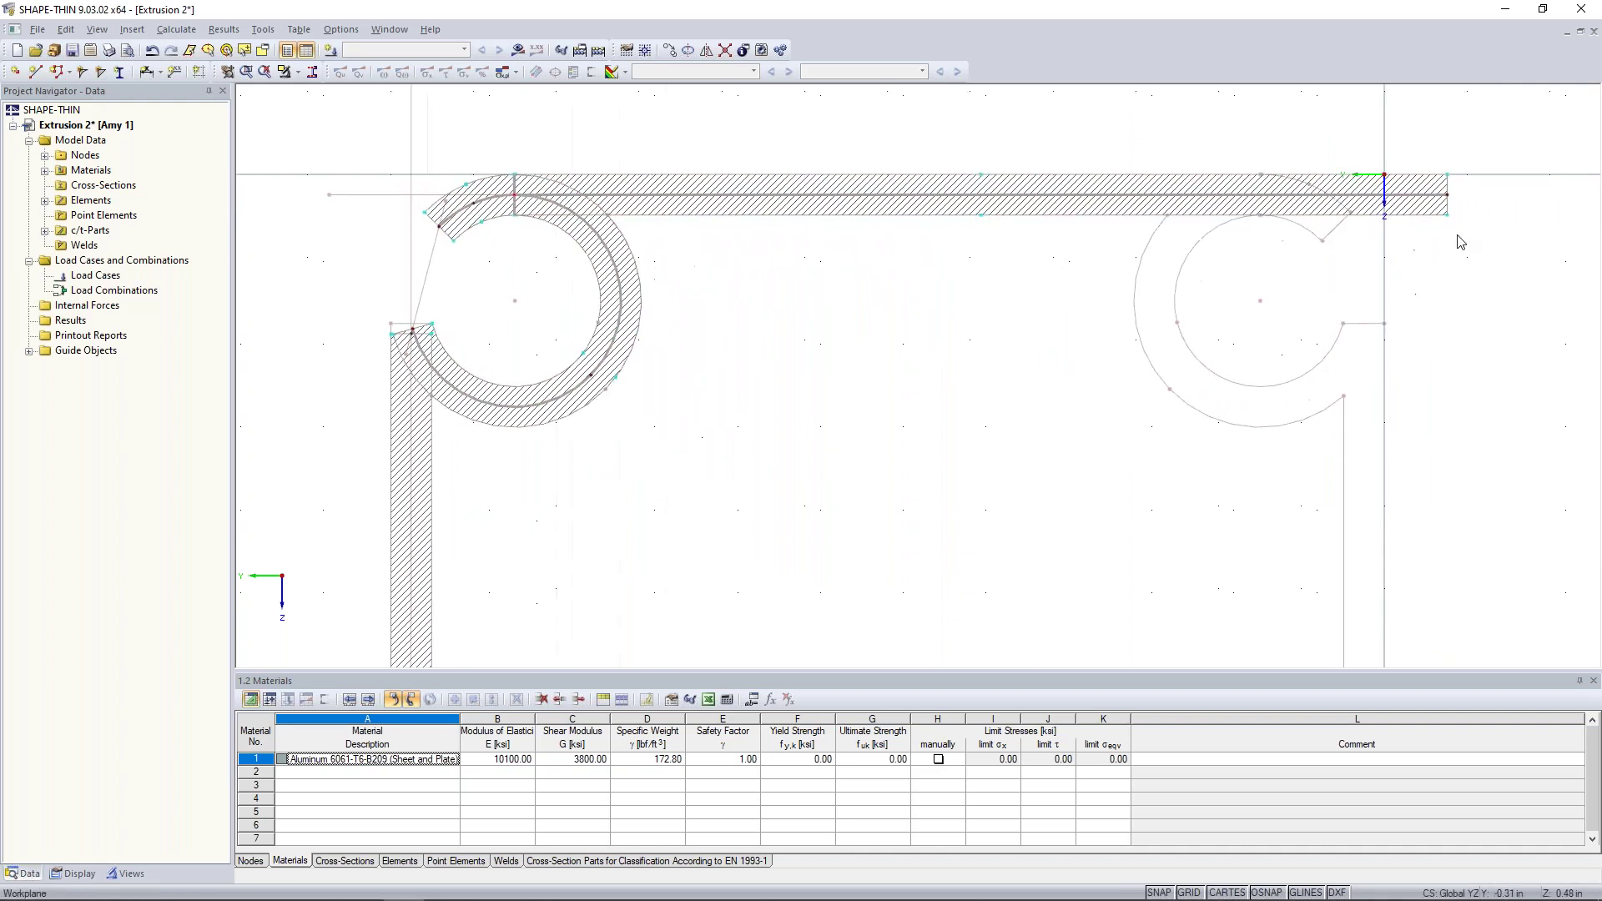
left_click(1260, 197)
Step: Move the left wall's upper end node up onto the lower open end of the upper-left arc
middle_click_drag(662, 459, 714, 448)
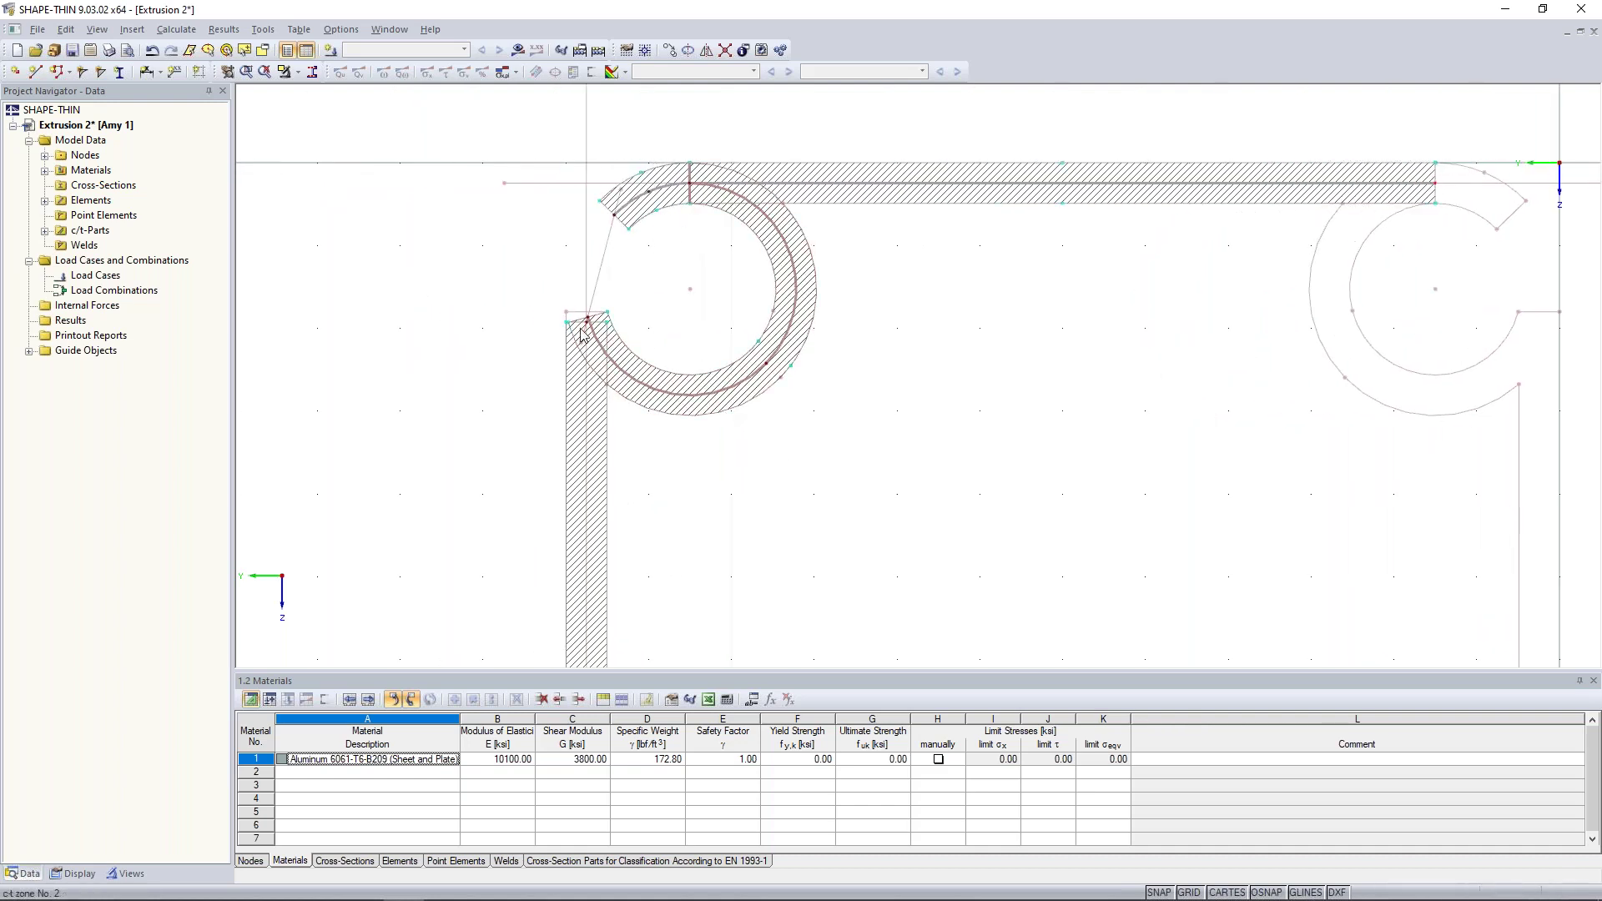
scroll(628, 315, "up", 5)
left_click_drag(628, 316, 621, 290)
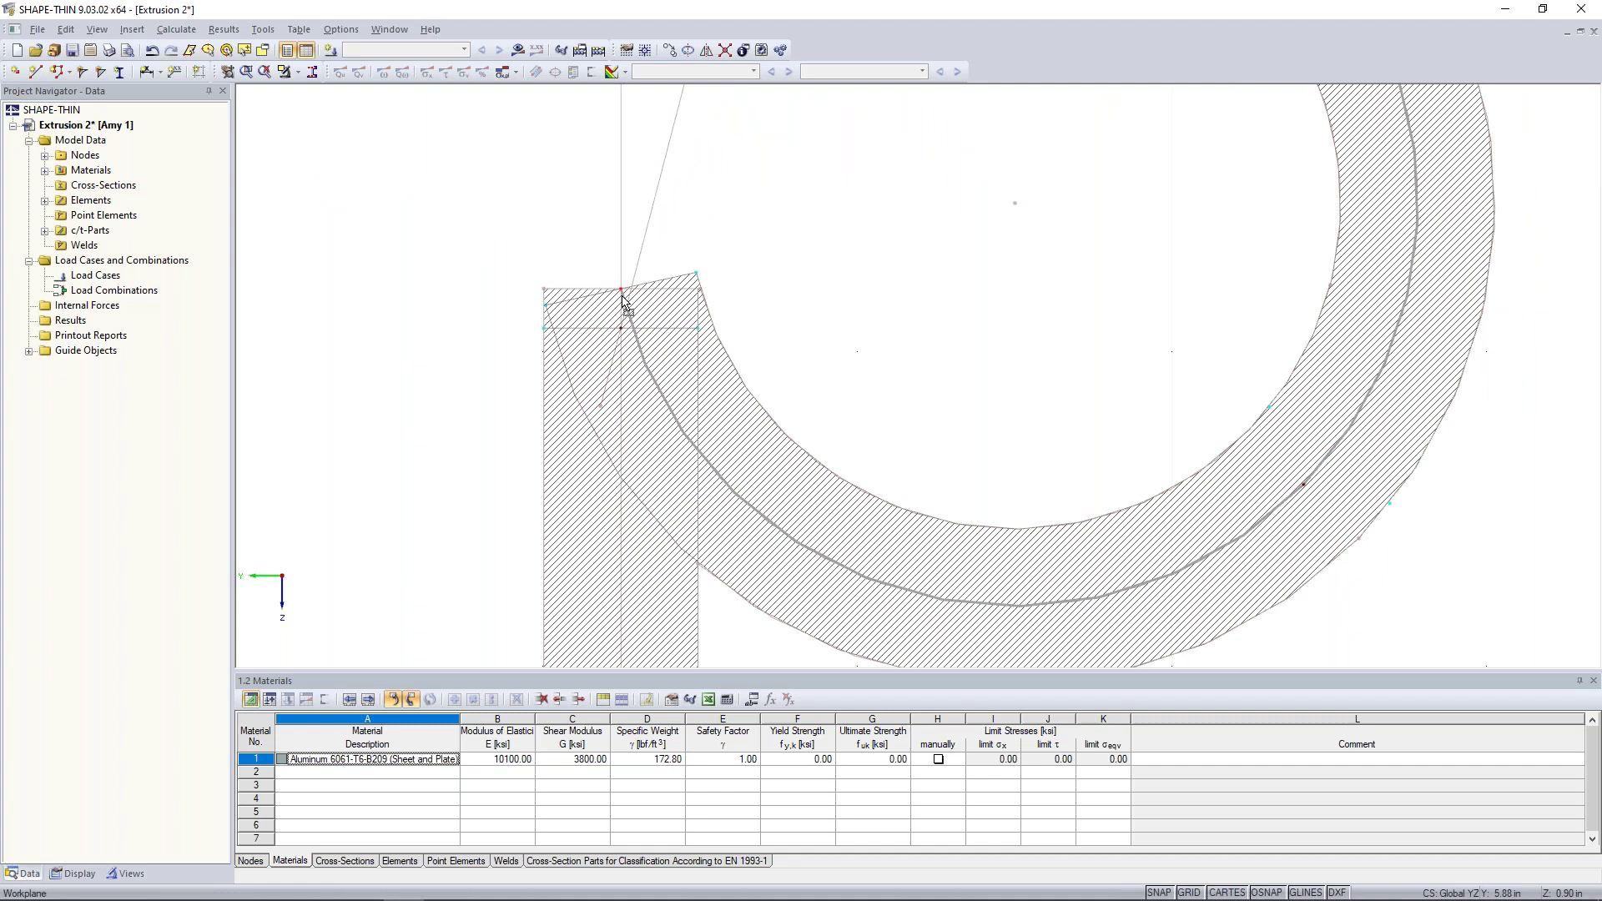
Step: Mirror a copy of the top wall and upper-left arc about an axis parallel to Y through the left wall's midpoint
scroll(621, 294, "down", 3)
scroll(620, 293, "down", 2)
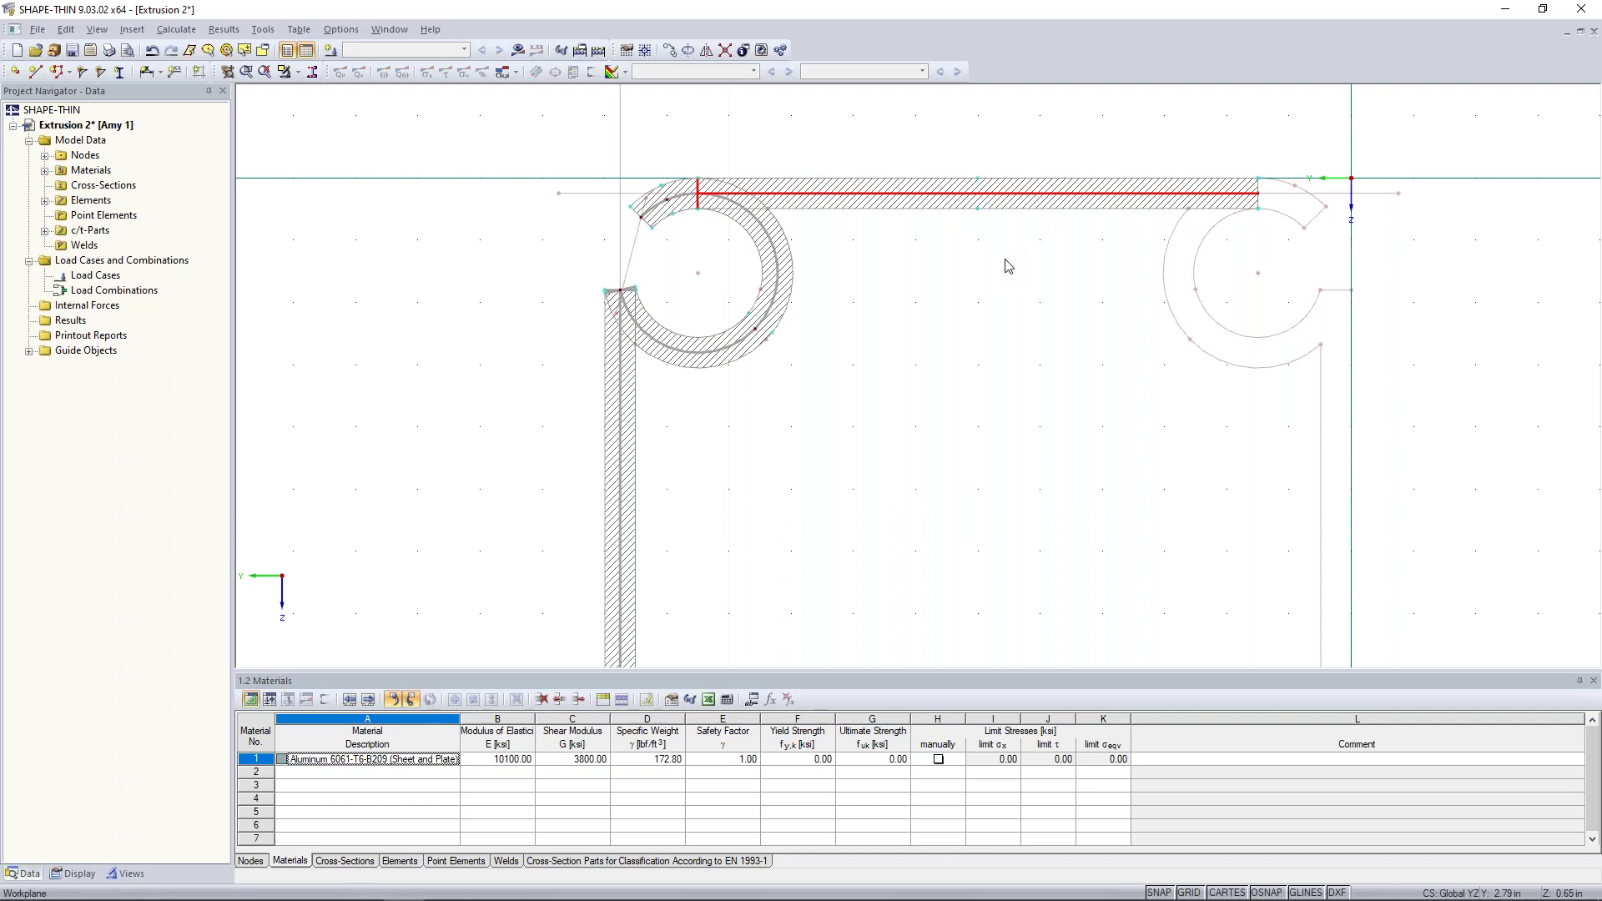
scroll(1007, 266, "down", 3)
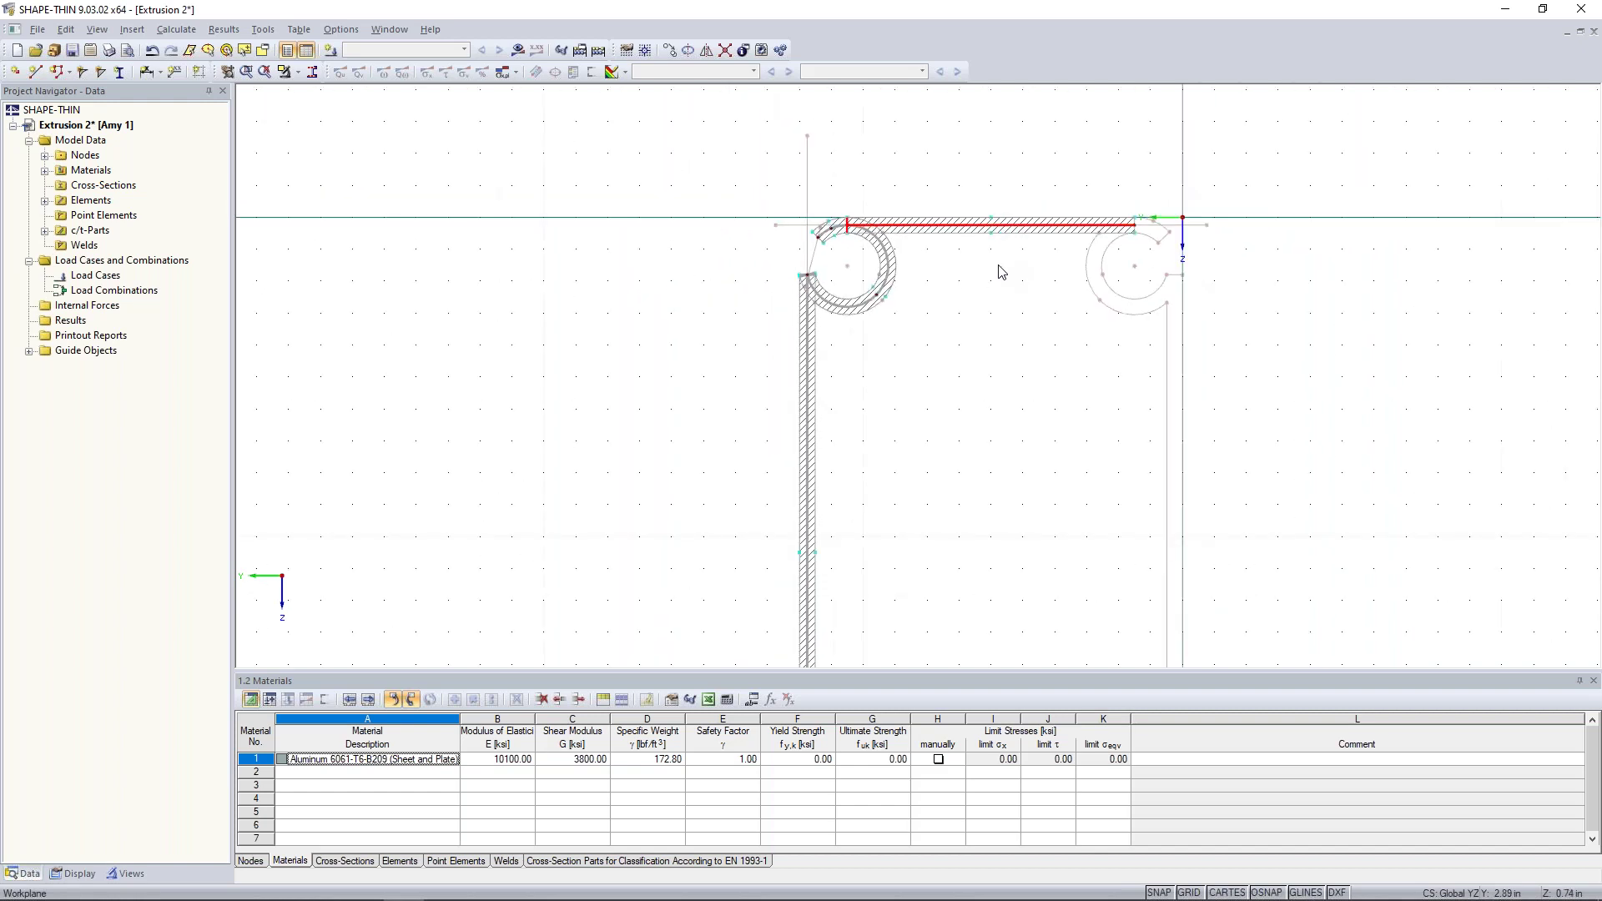
scroll(945, 335, "down", 1)
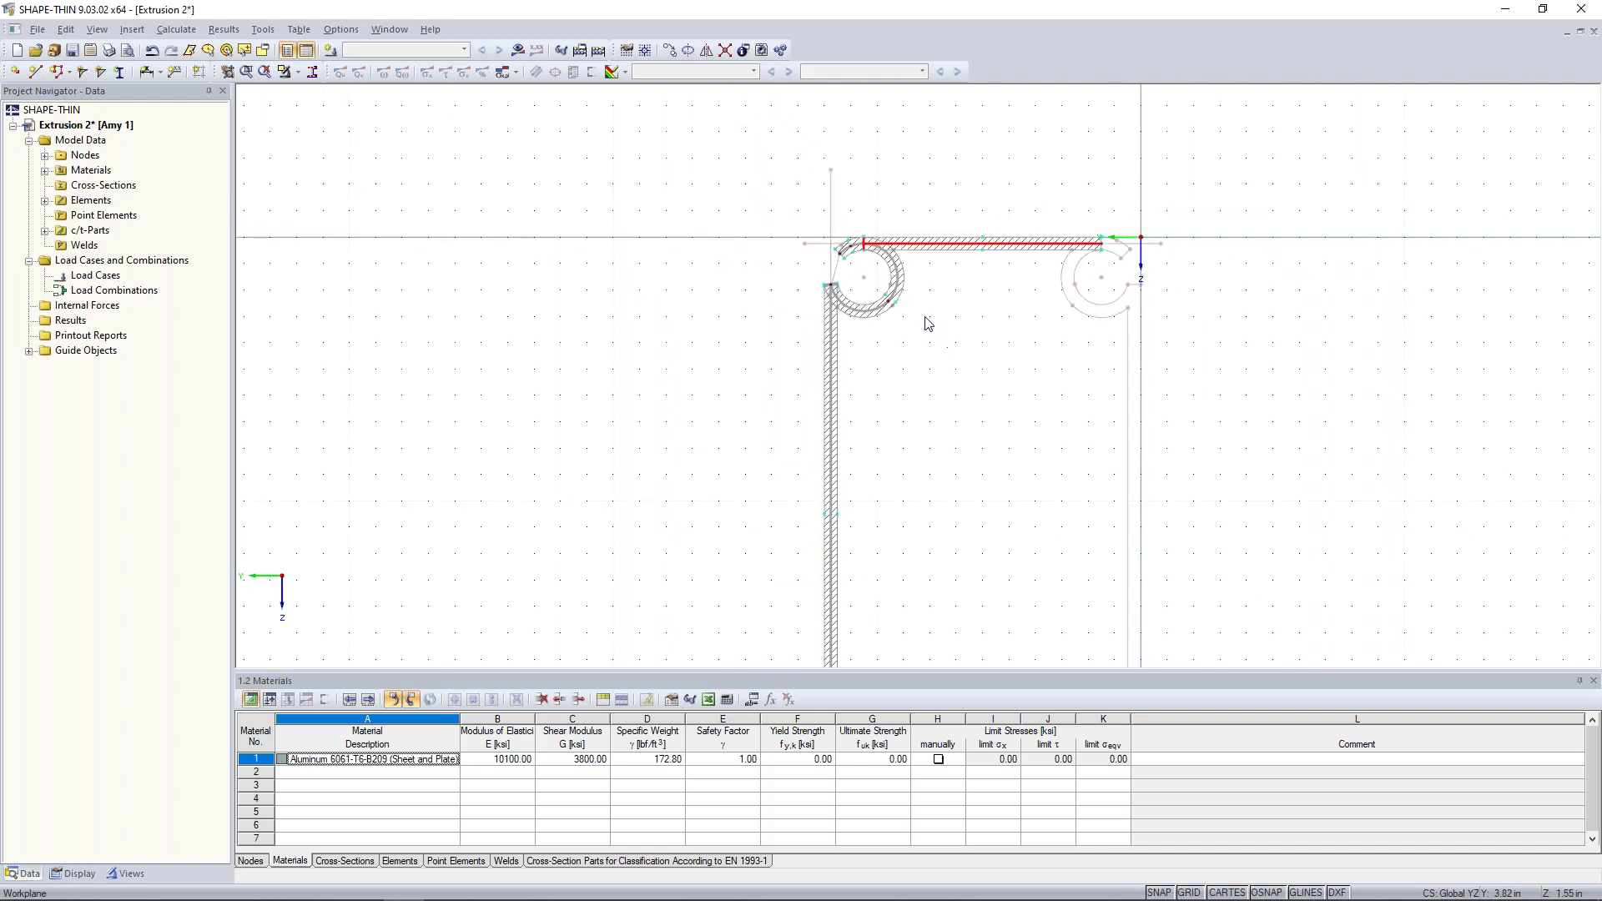
left_click_drag(767, 191, 1176, 331)
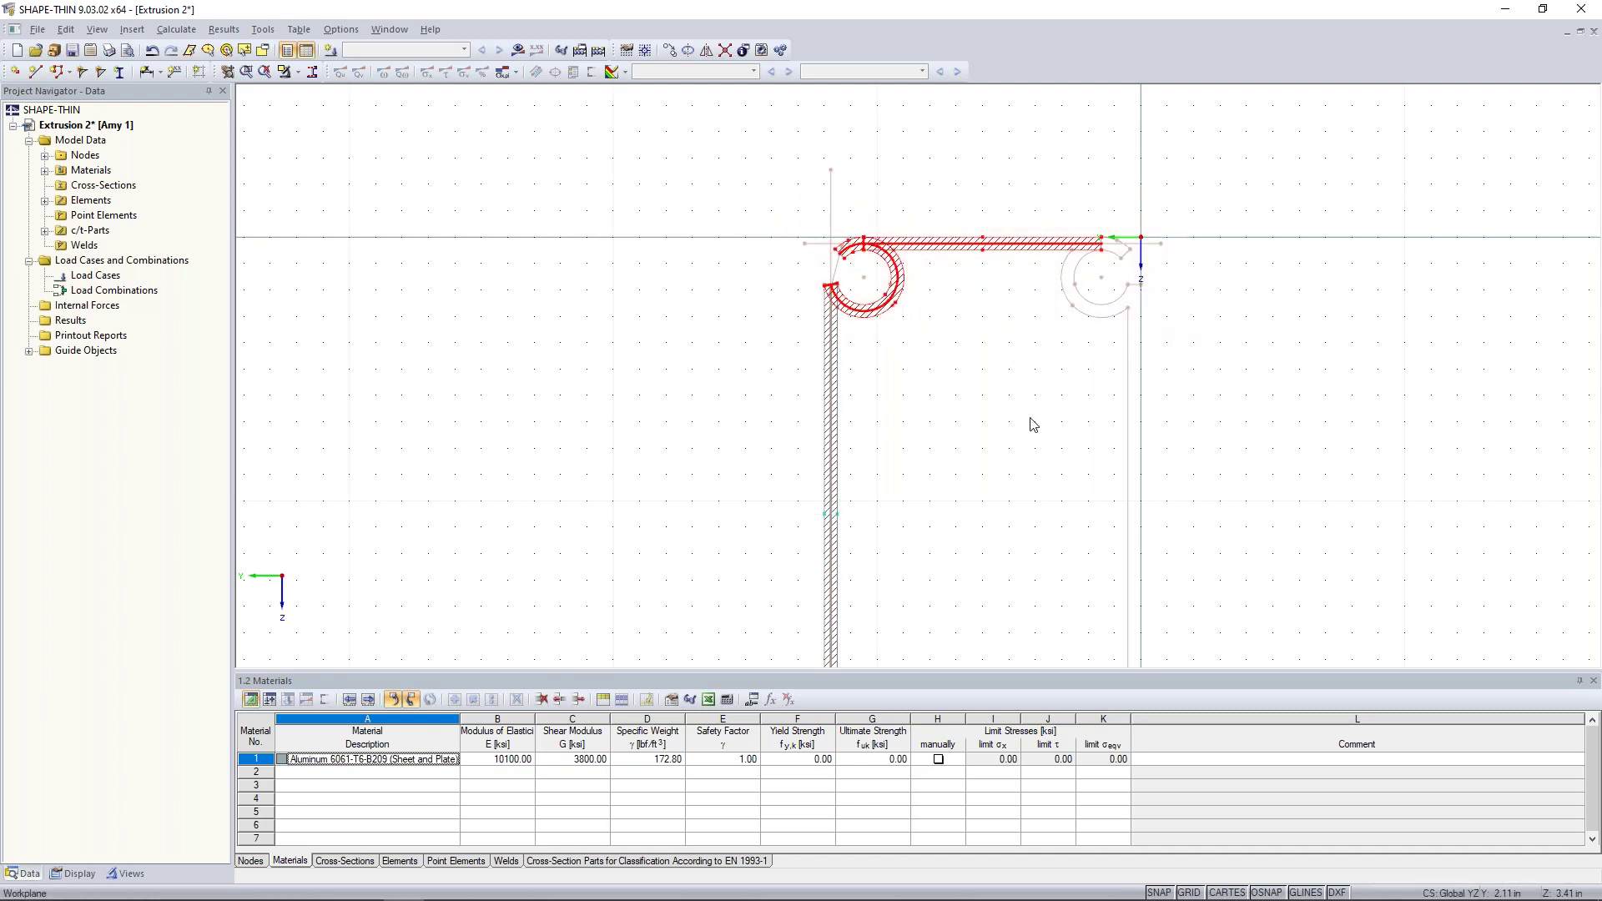
left_click(703, 53)
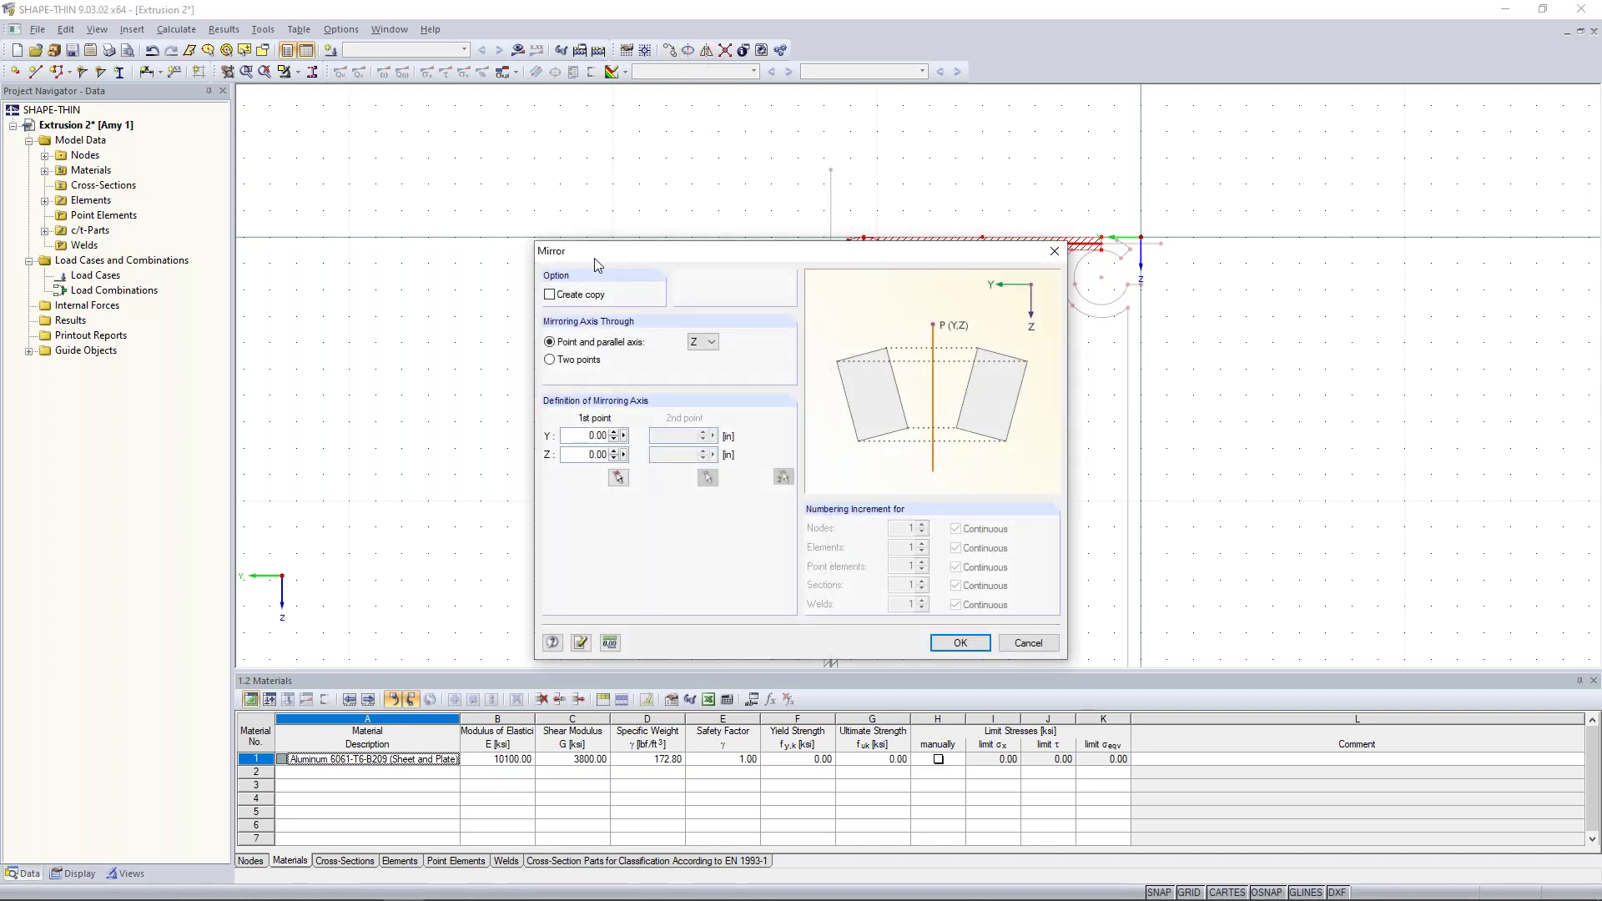
left_click(550, 294)
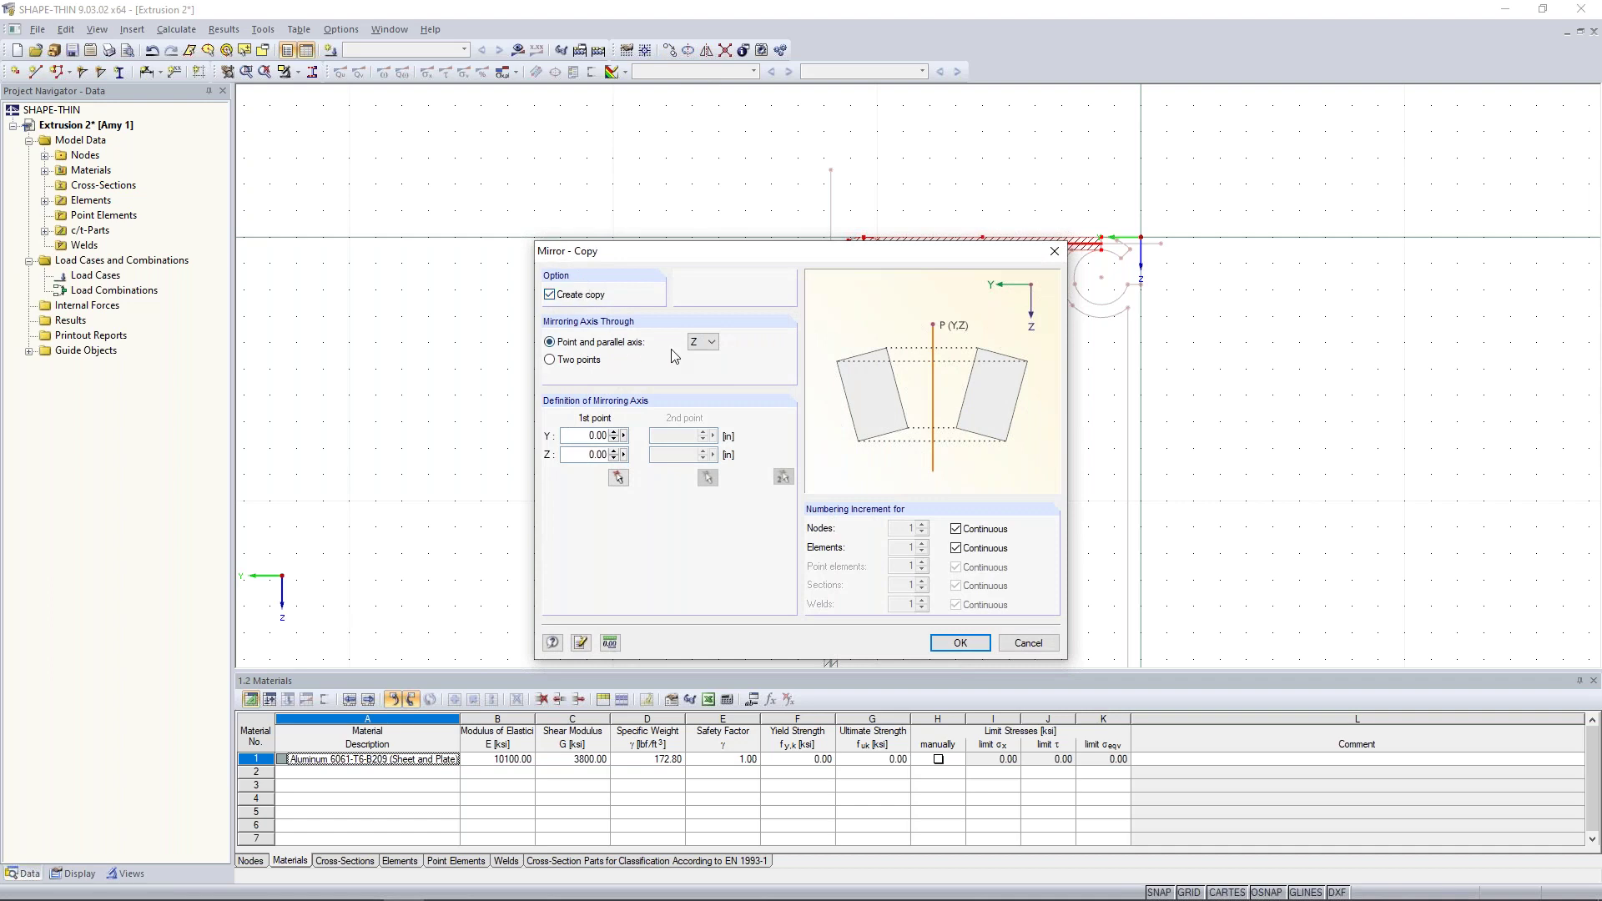
left_click(703, 341)
left_click(708, 355)
left_click(618, 478)
middle_click_drag(736, 468, 701, 303)
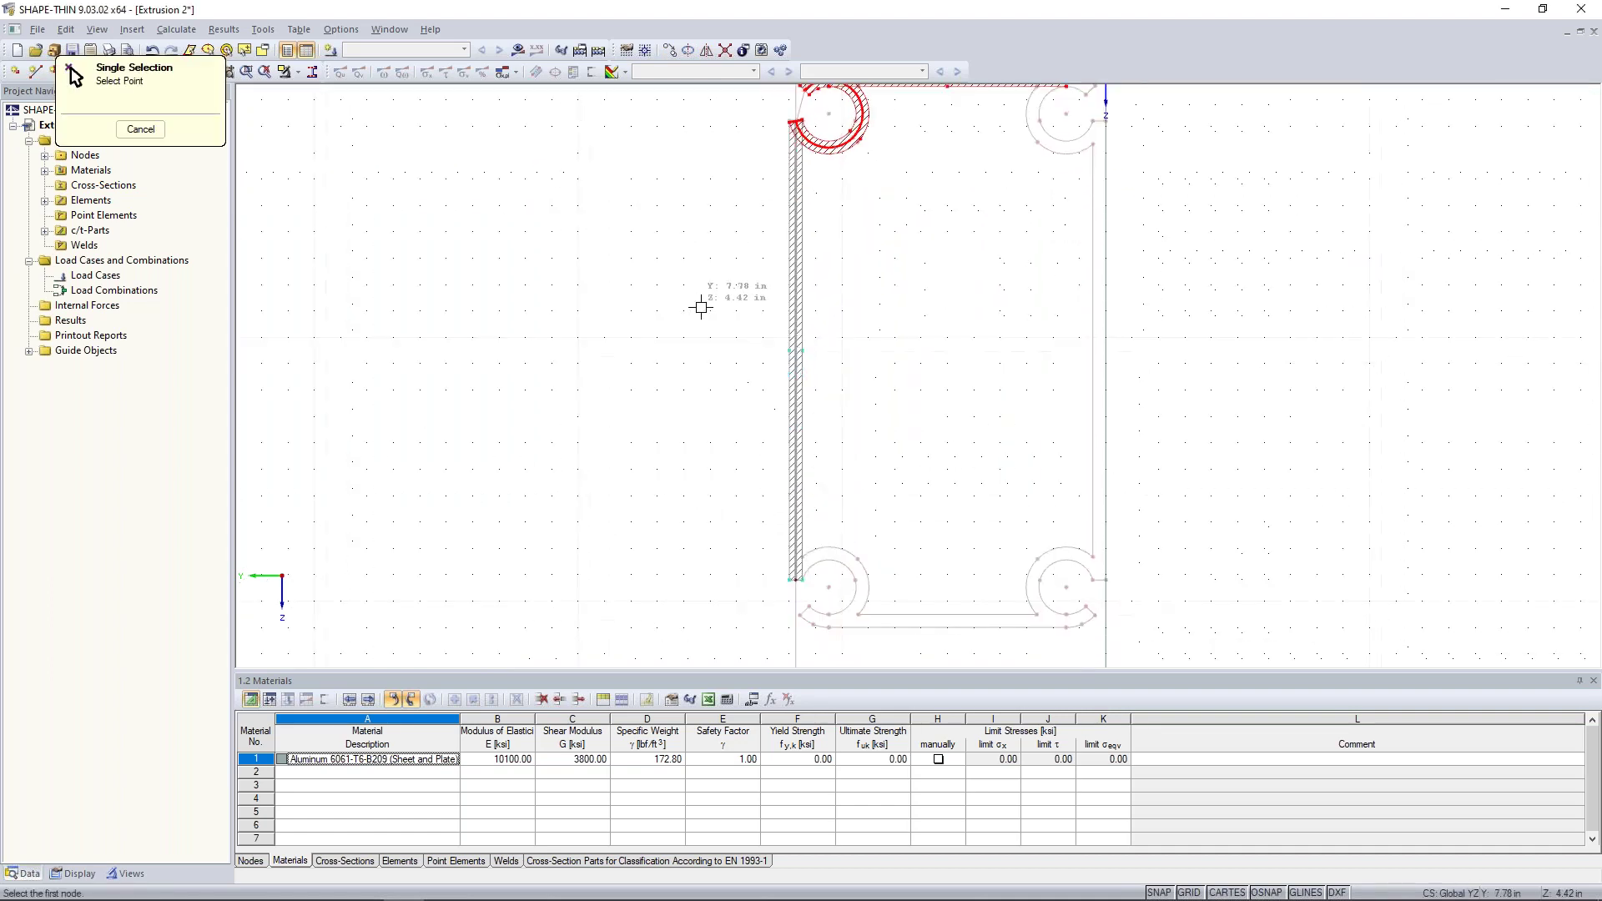
left_click(795, 348)
left_click(960, 642)
left_click(952, 501)
Step: Mirror a copy of the left wall and both left arcs about an axis parallel to Z through the top wall's midpoint
scroll(953, 501, "down", 1)
left_click_drag(801, 144, 924, 621)
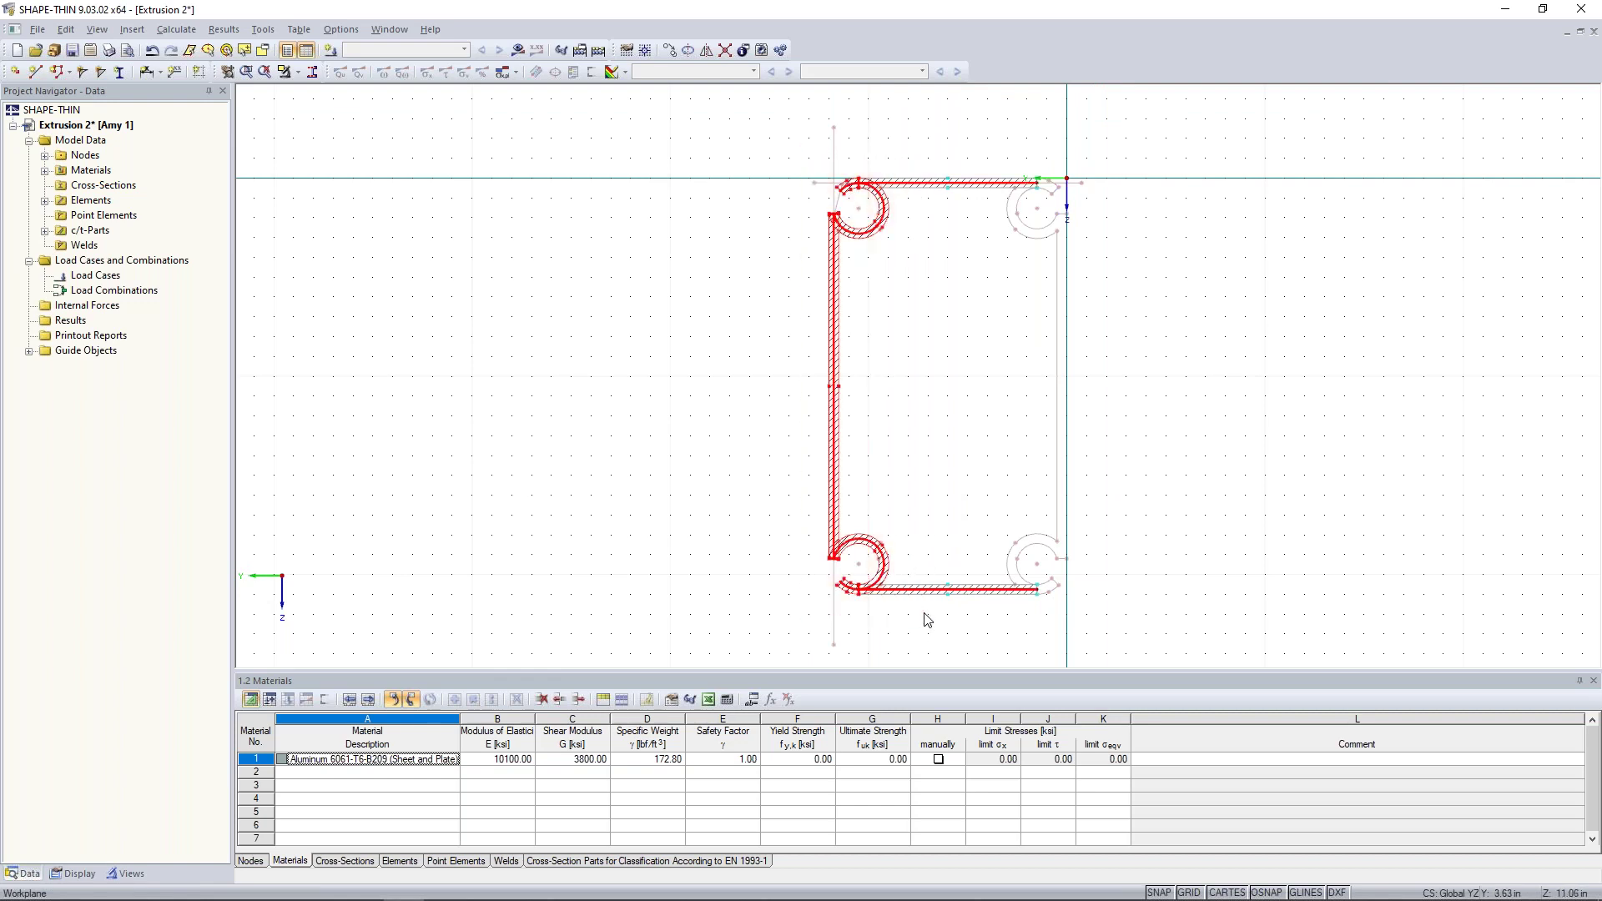
left_click(934, 182, "ctrl")
left_click(925, 589, "ctrl")
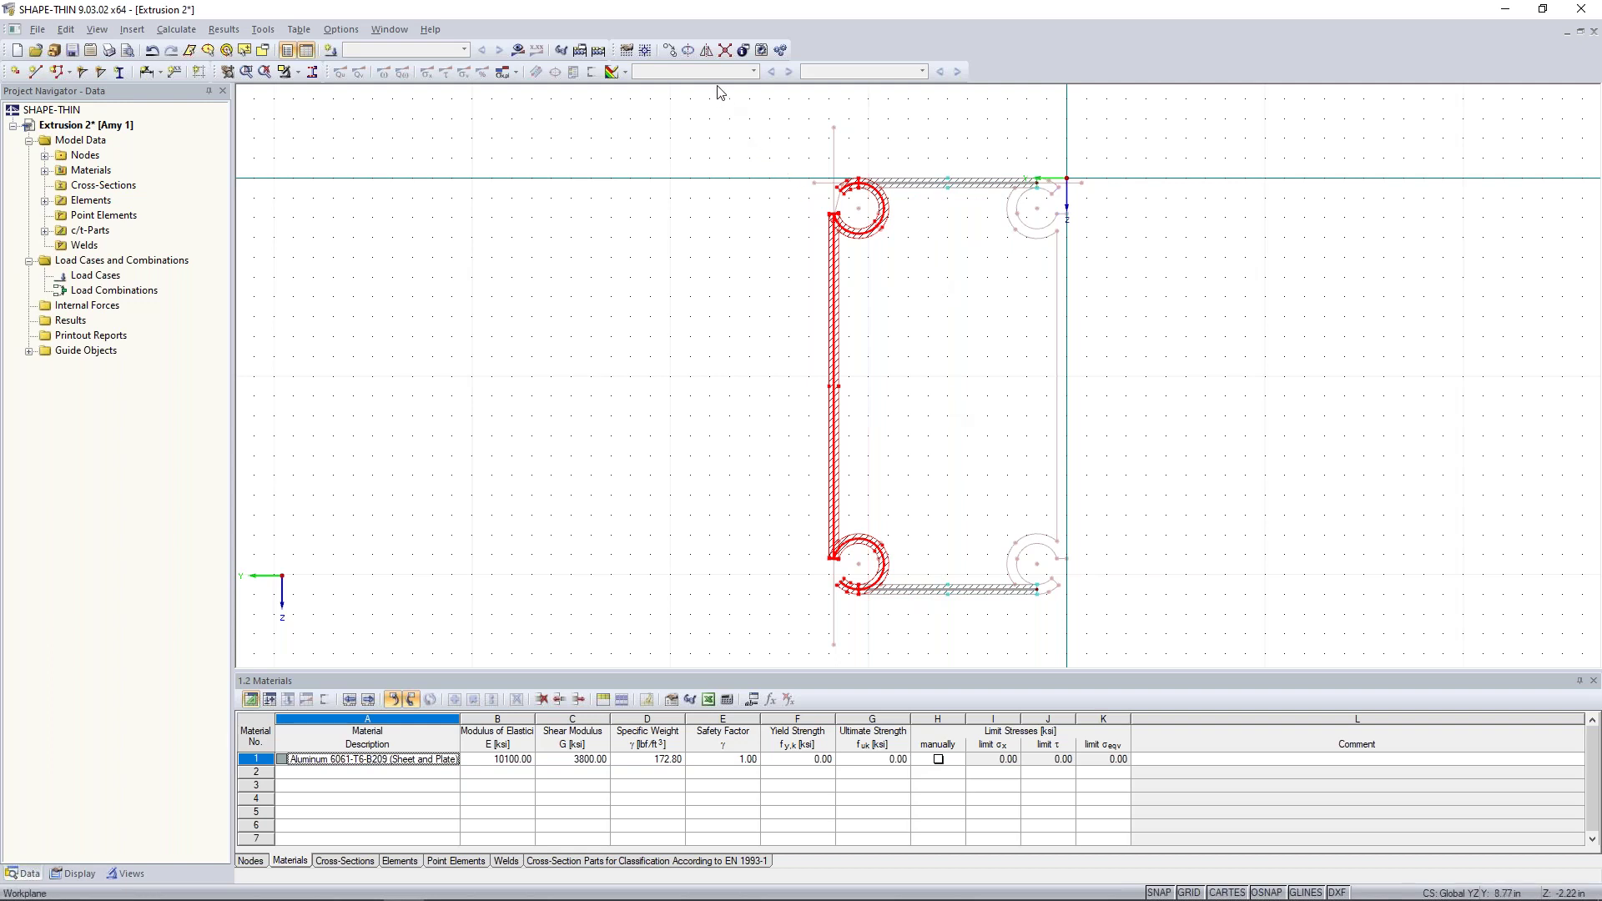
left_click(705, 52)
left_click(710, 342)
left_click(708, 367)
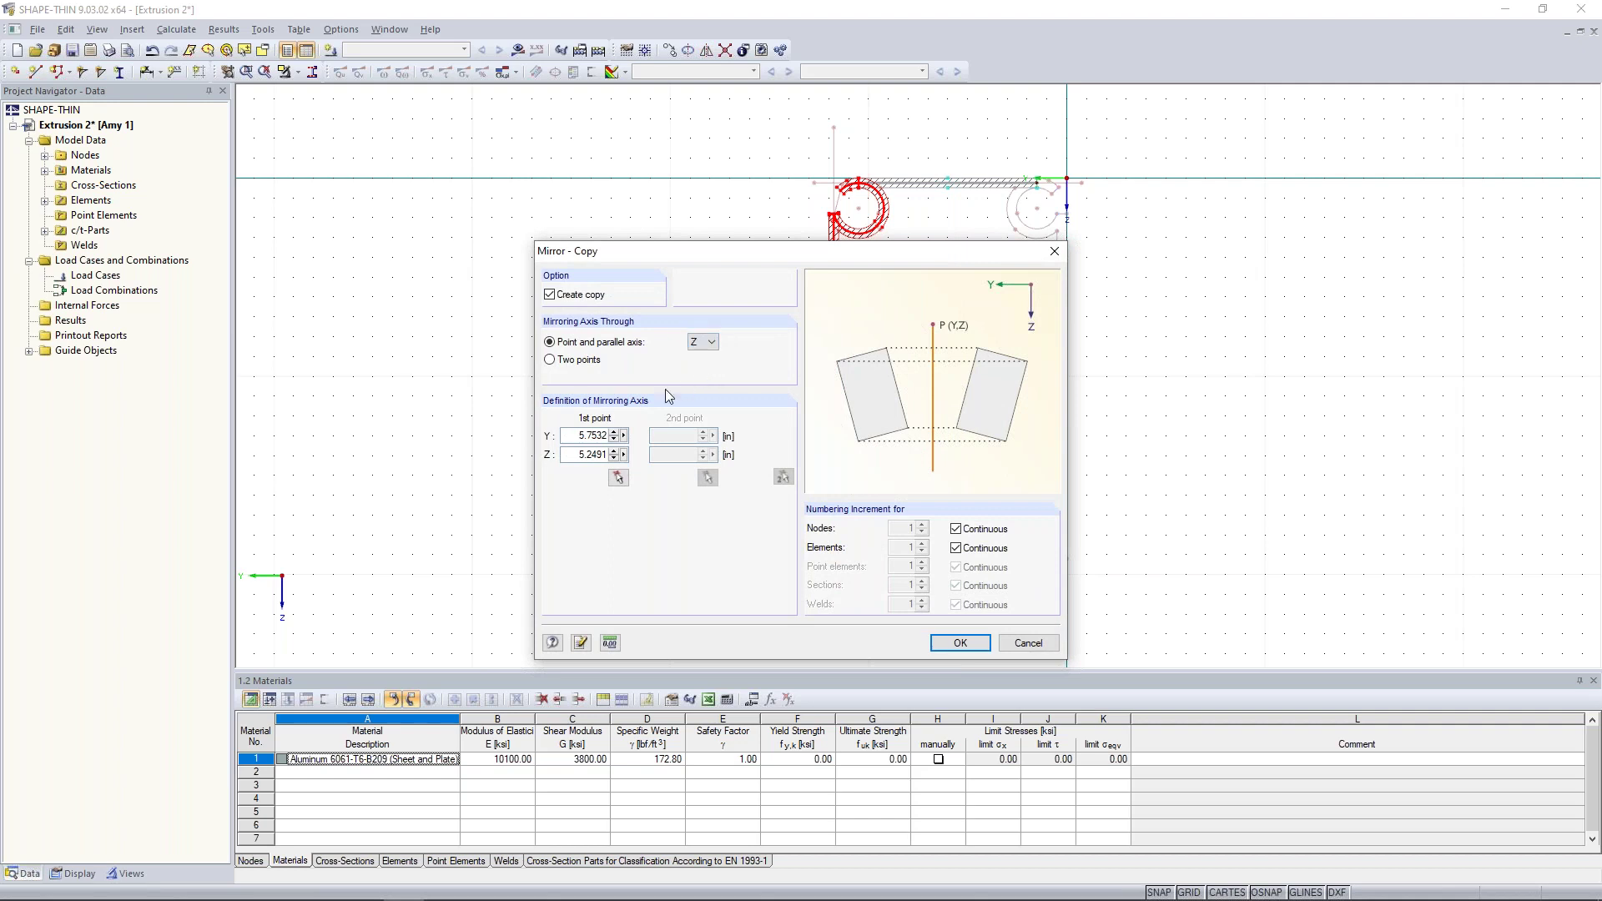
left_click(618, 479)
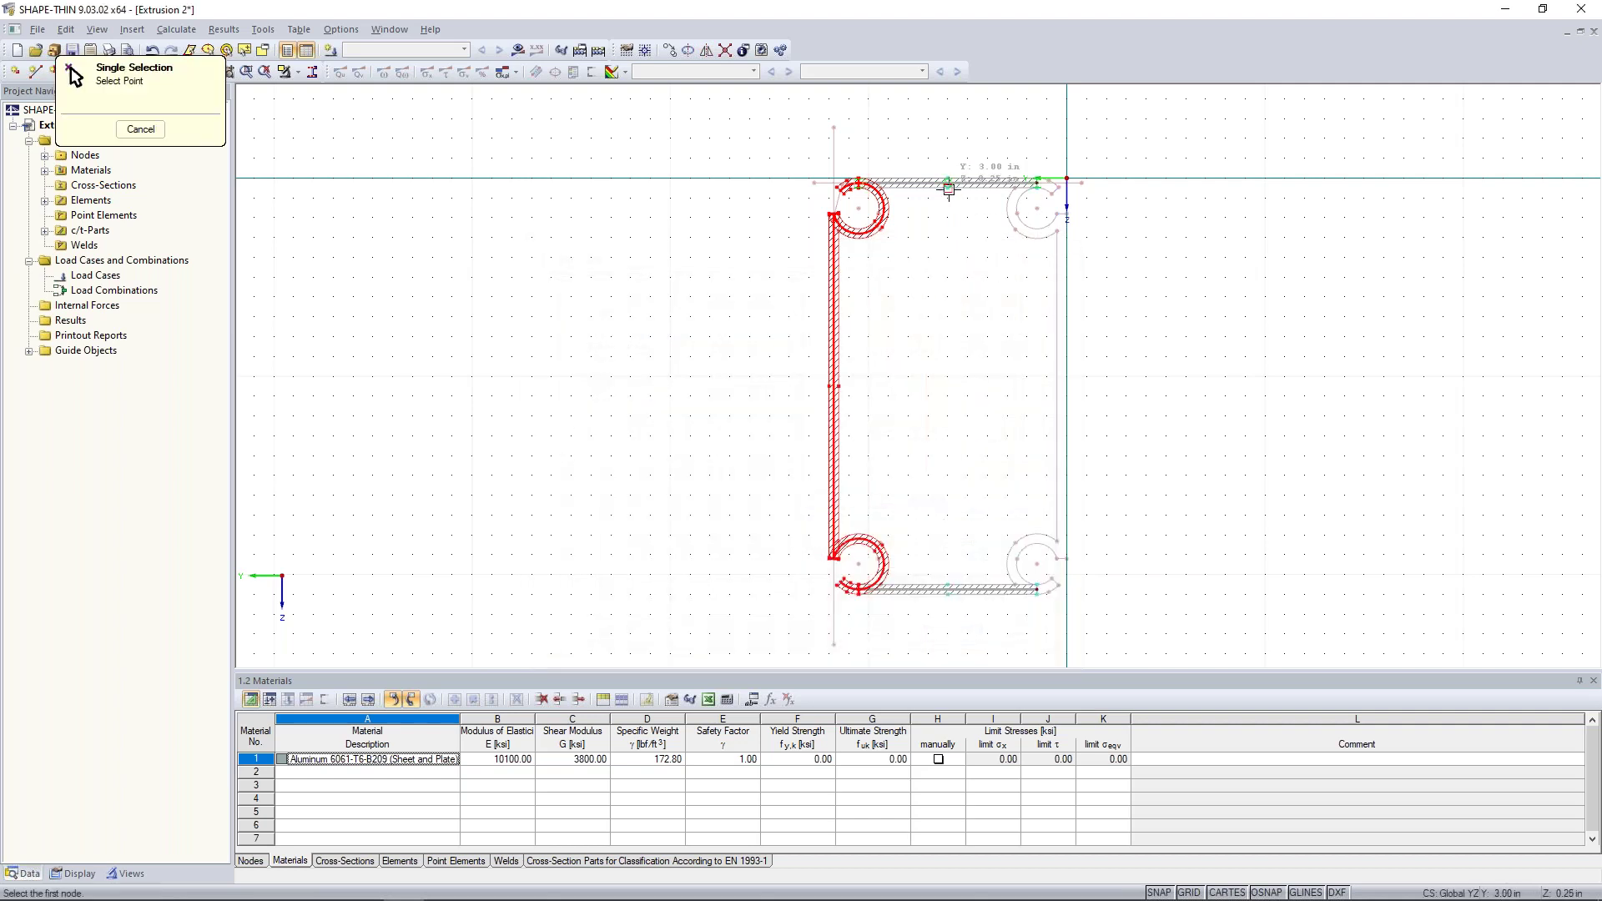
left_click(948, 182)
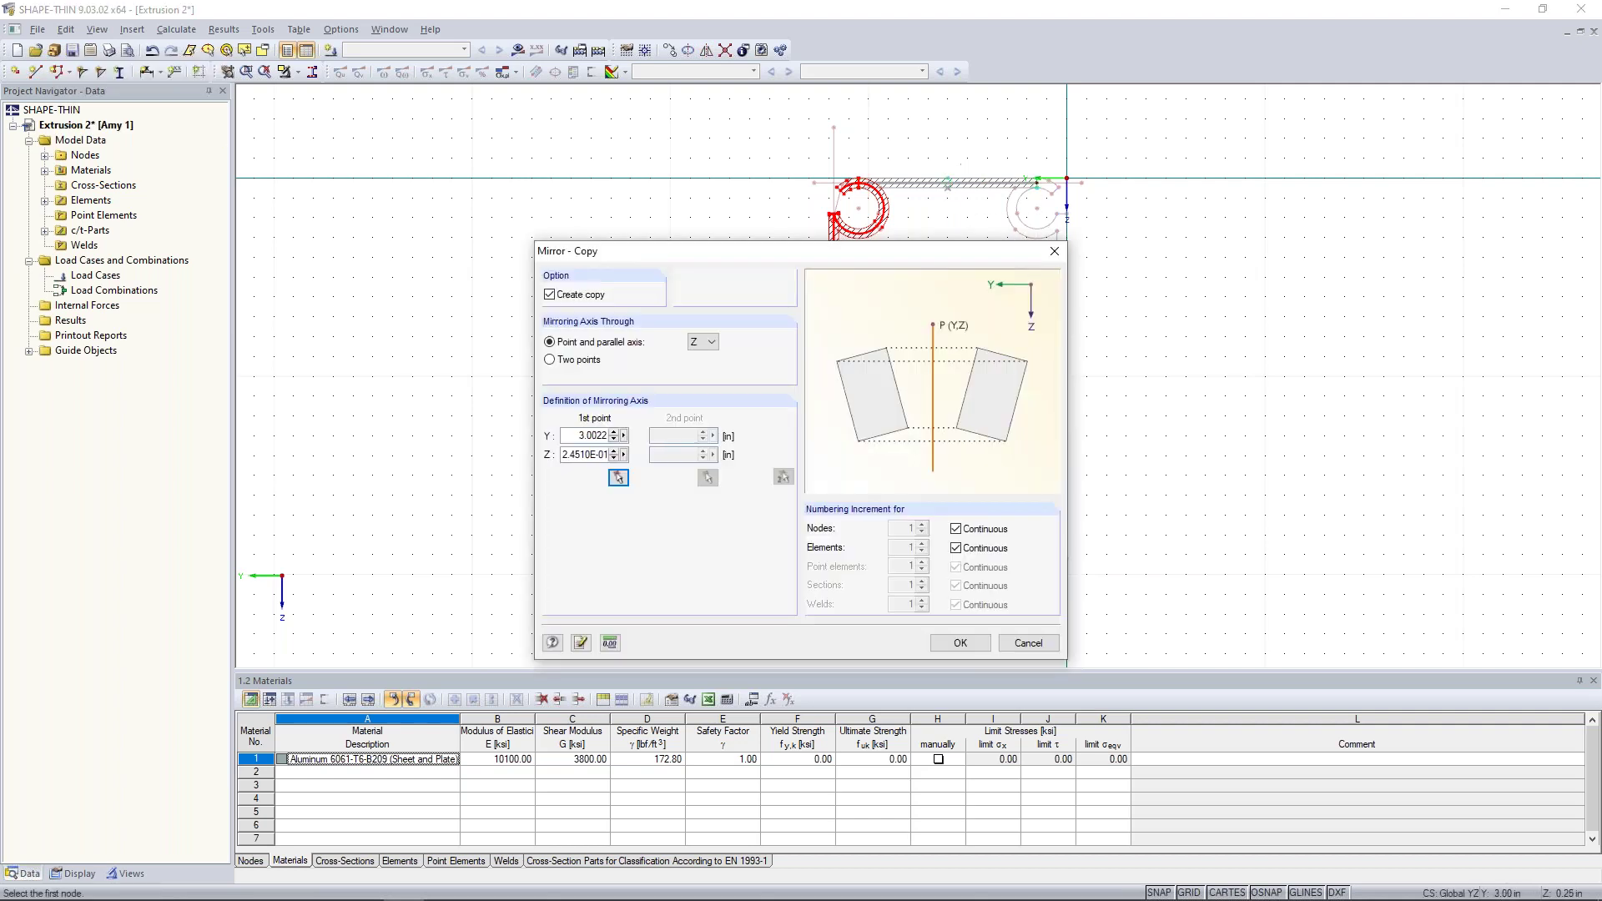
left_click(960, 644)
middle_click_drag(1129, 426, 1029, 422)
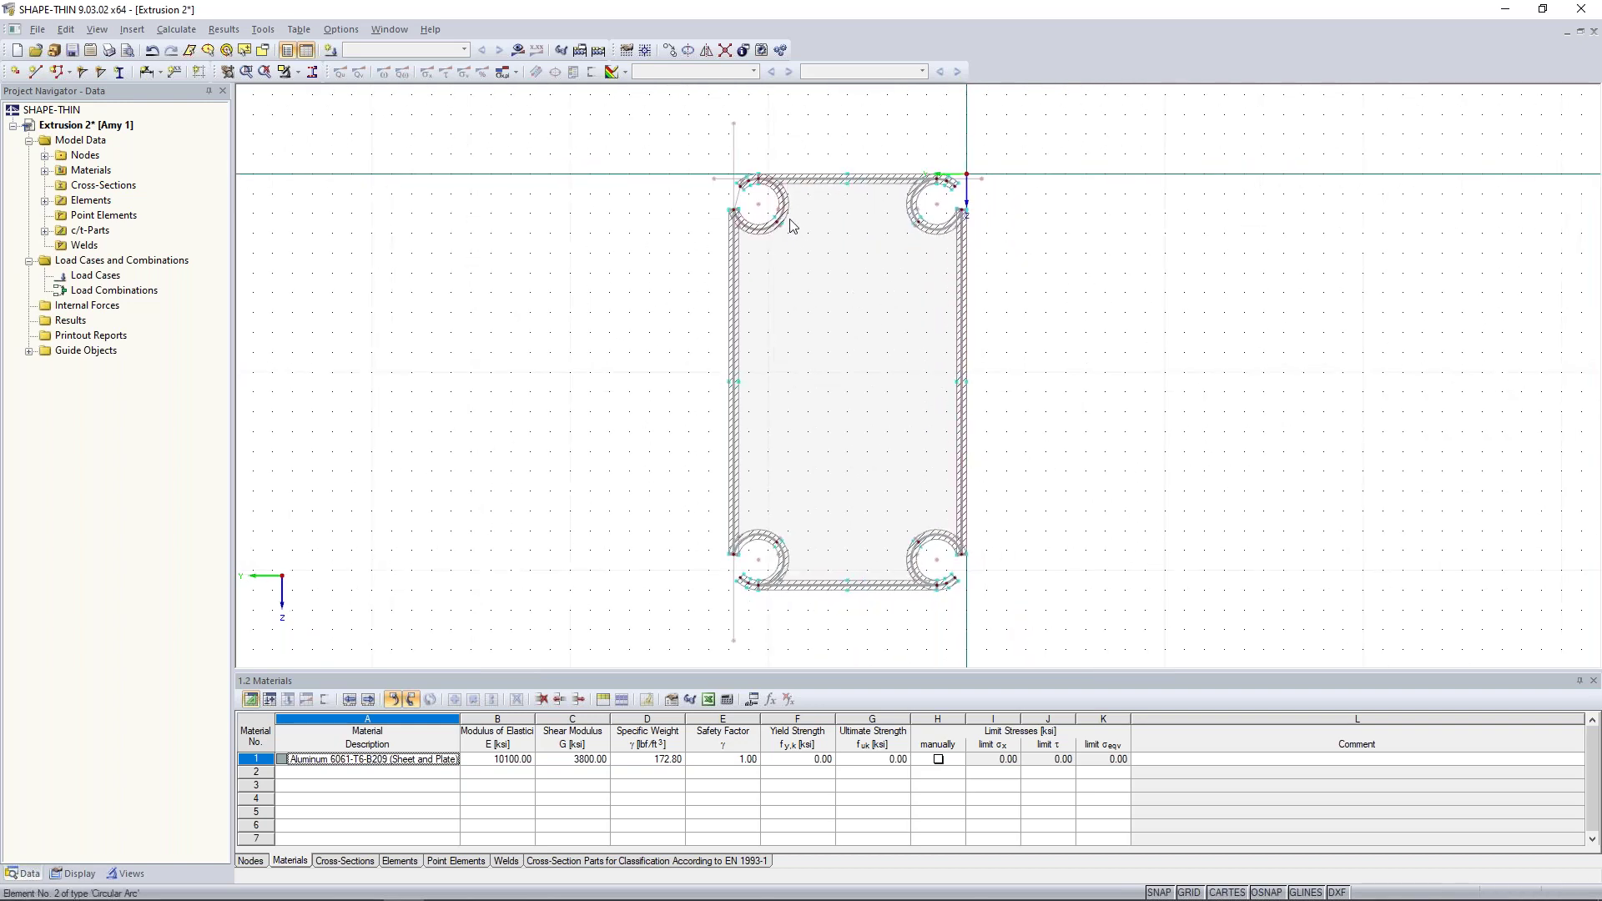
Step: Inspect the mirrored section's upper and lower corner arcs and its bottom wall for correct element placement
scroll(793, 224, "up", 2)
scroll(837, 282, "up", 1)
middle_click_drag(837, 282, 830, 368)
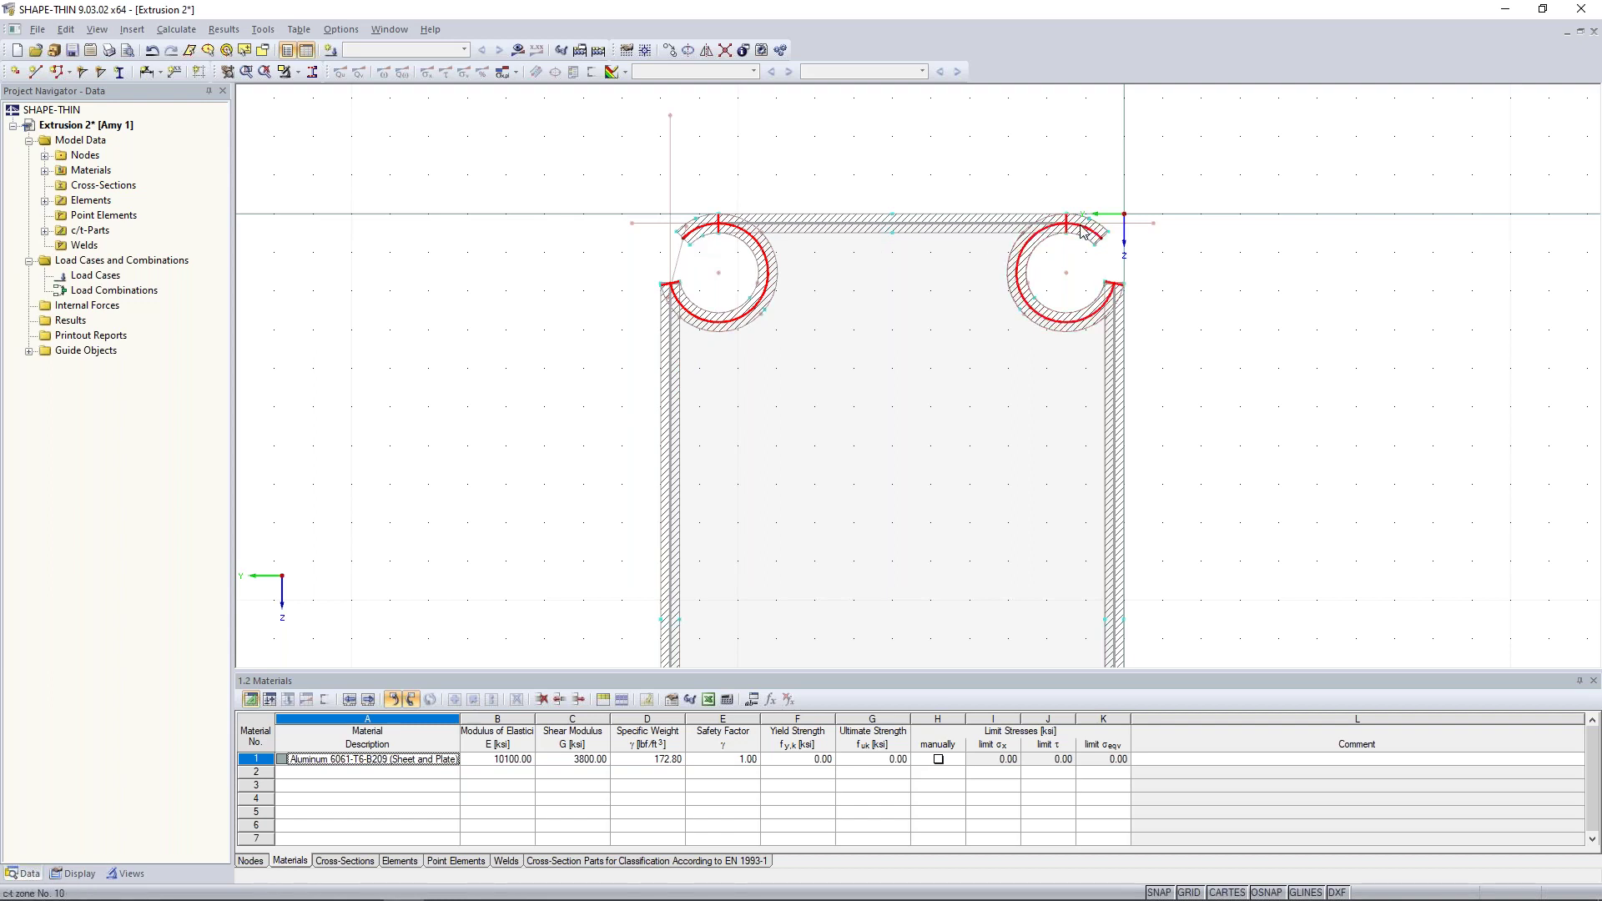
middle_click_drag(998, 558, 1019, 322)
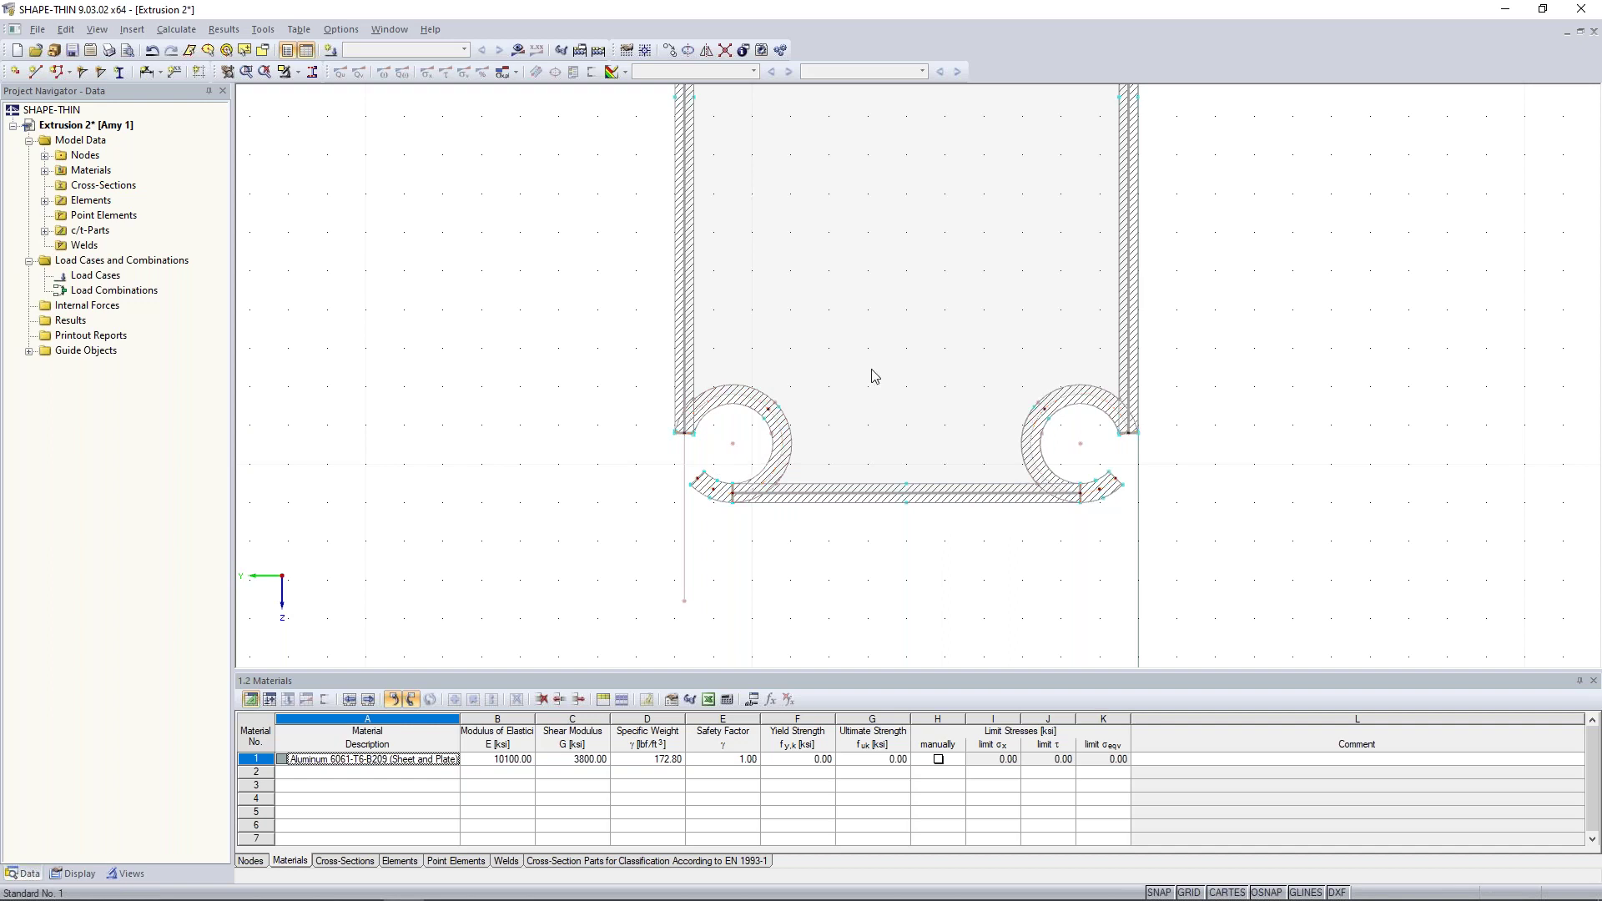
left_click(864, 496)
scroll(872, 381, "down", 5)
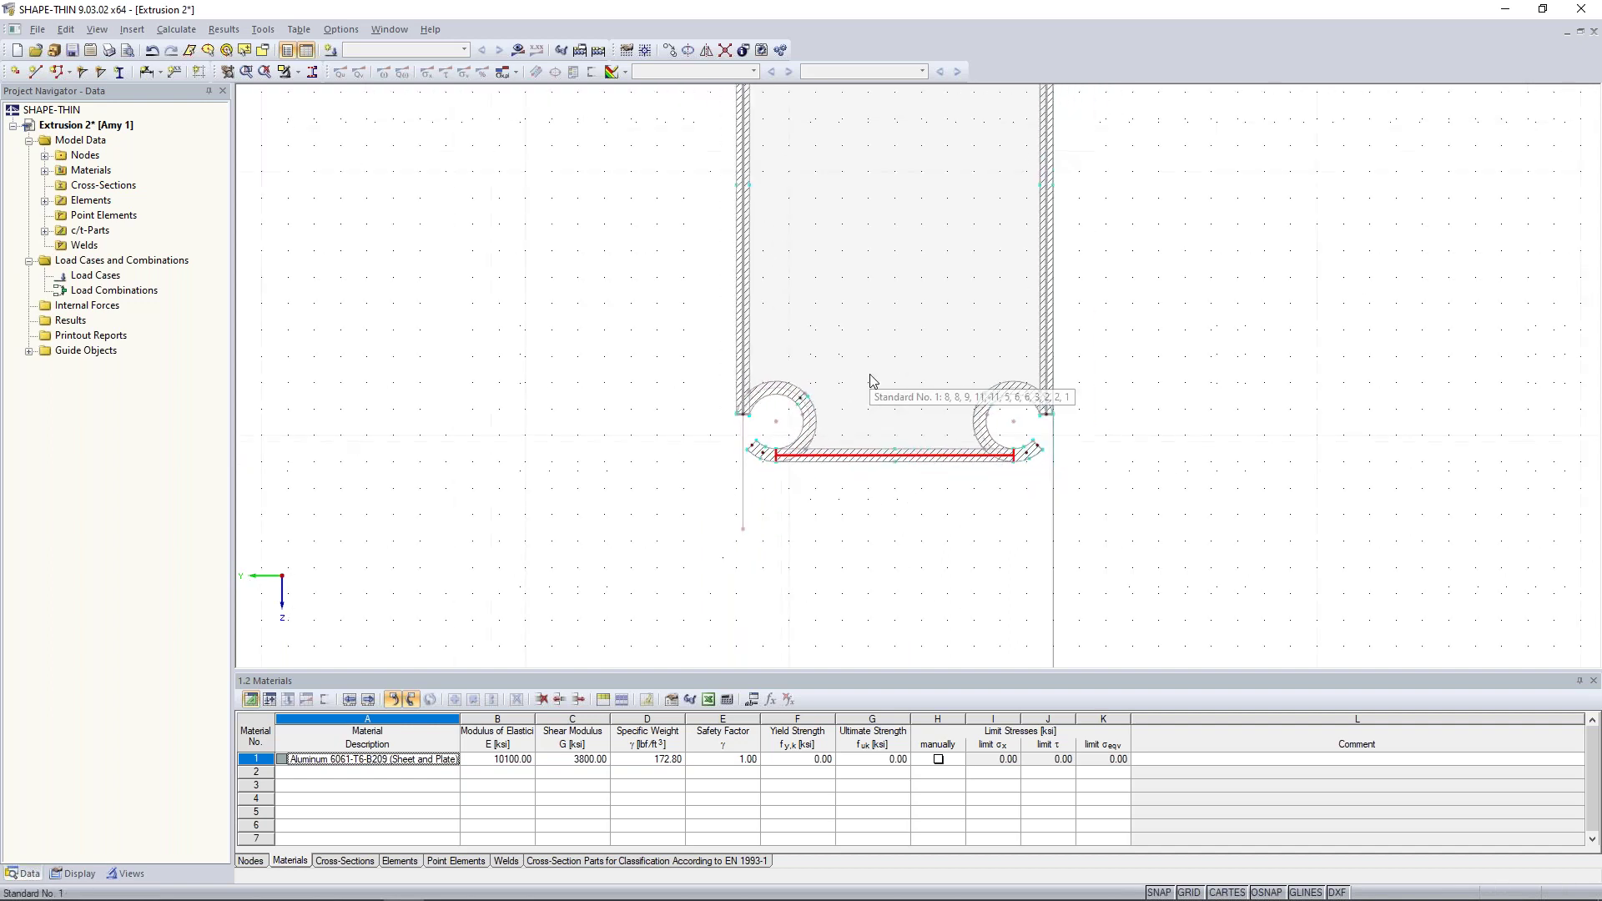
middle_click_drag(893, 322, 794, 411)
scroll(793, 411, "up", 2)
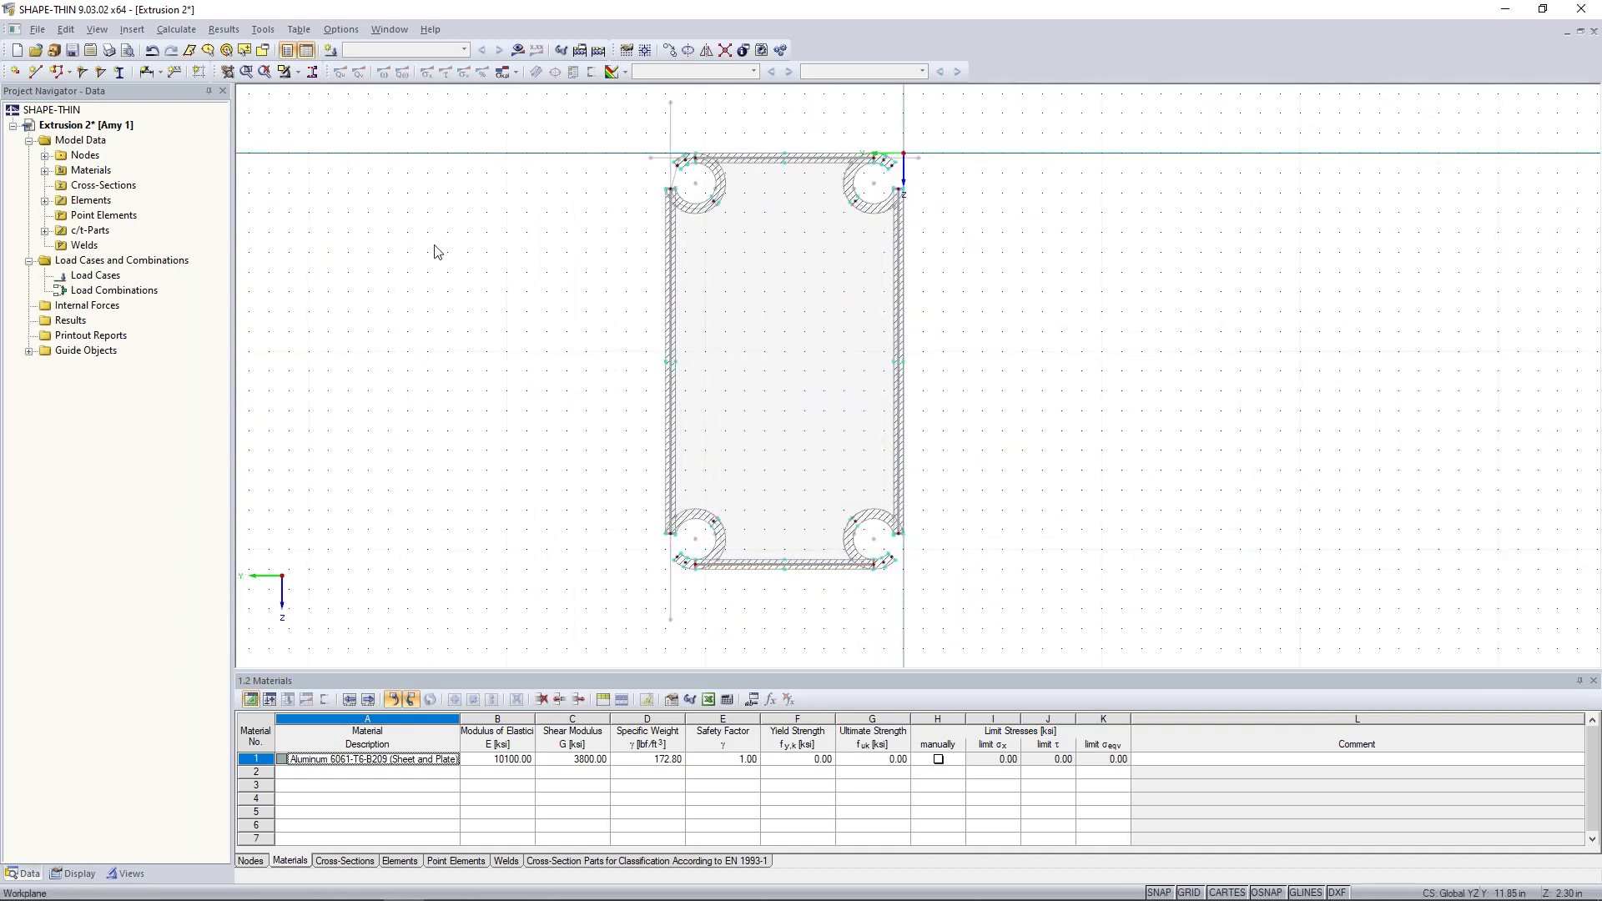
Step: Try to calculate the cross-section results
left_click(517, 52)
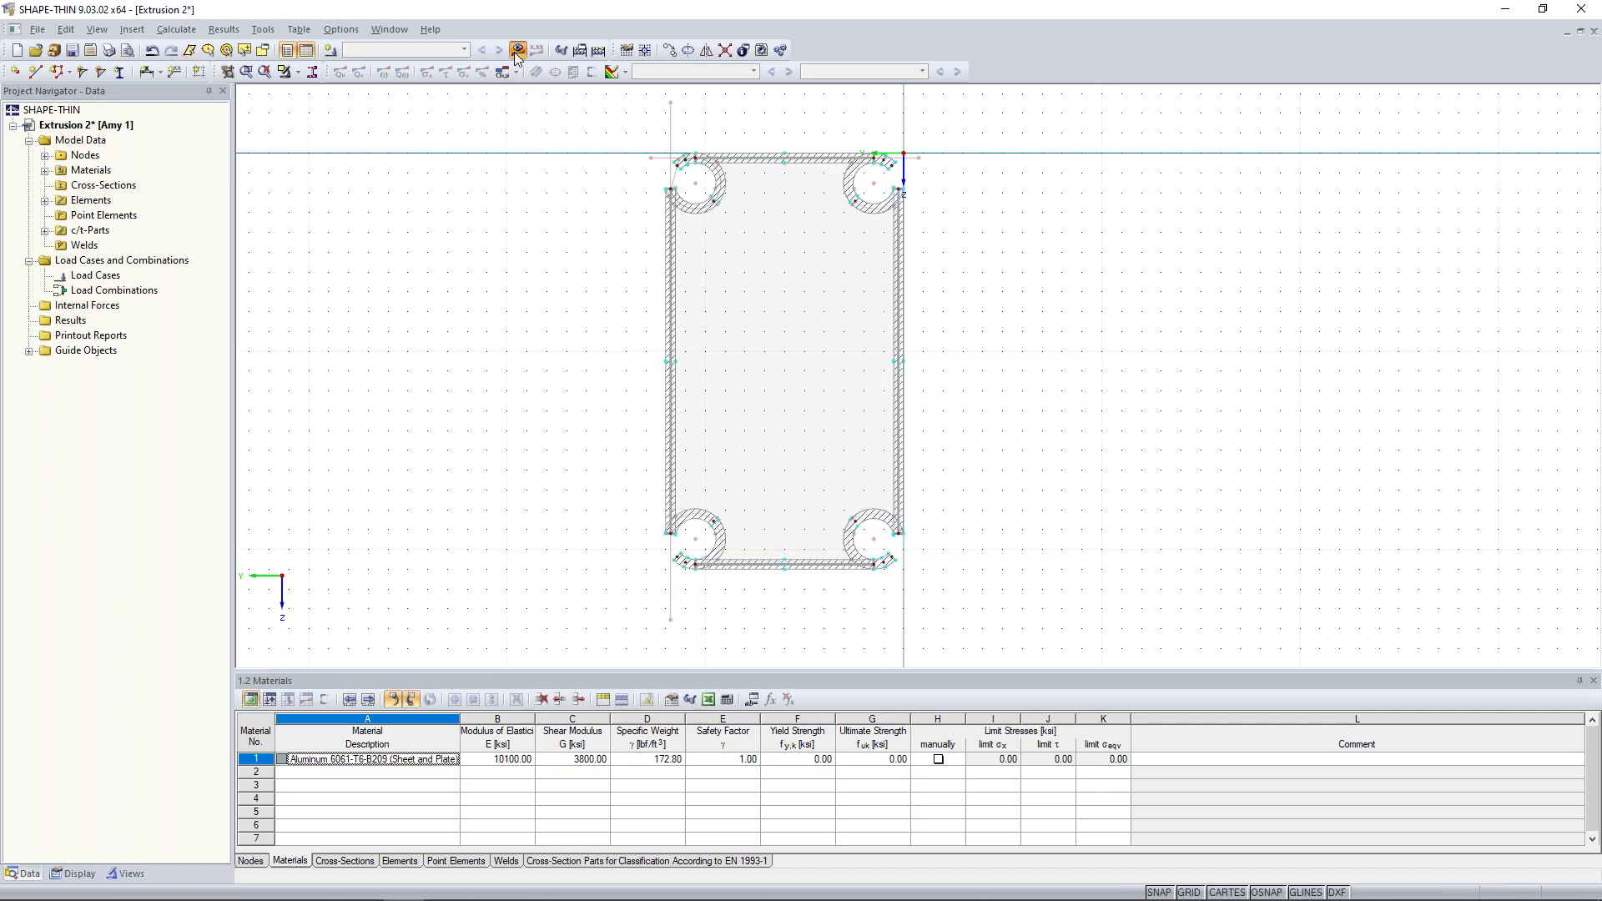
left_click(771, 486)
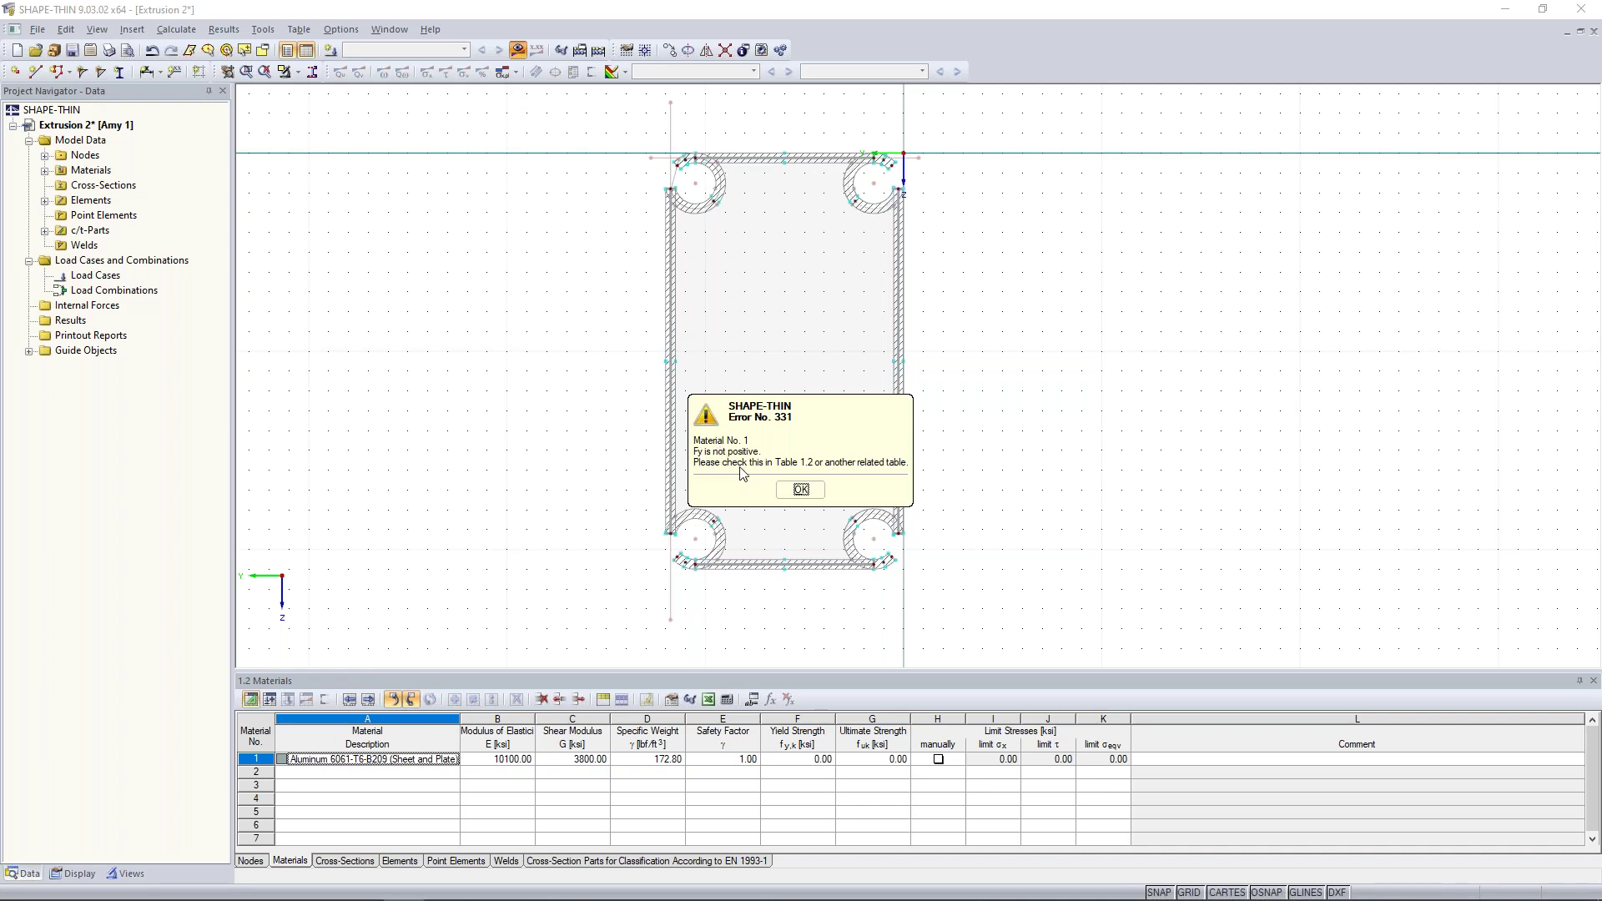
left_click(794, 490)
Step: Set the aluminum material's yield strength to 35 ksi and its ultimate strength to 42 ksi
left_click_drag(757, 671, 767, 482)
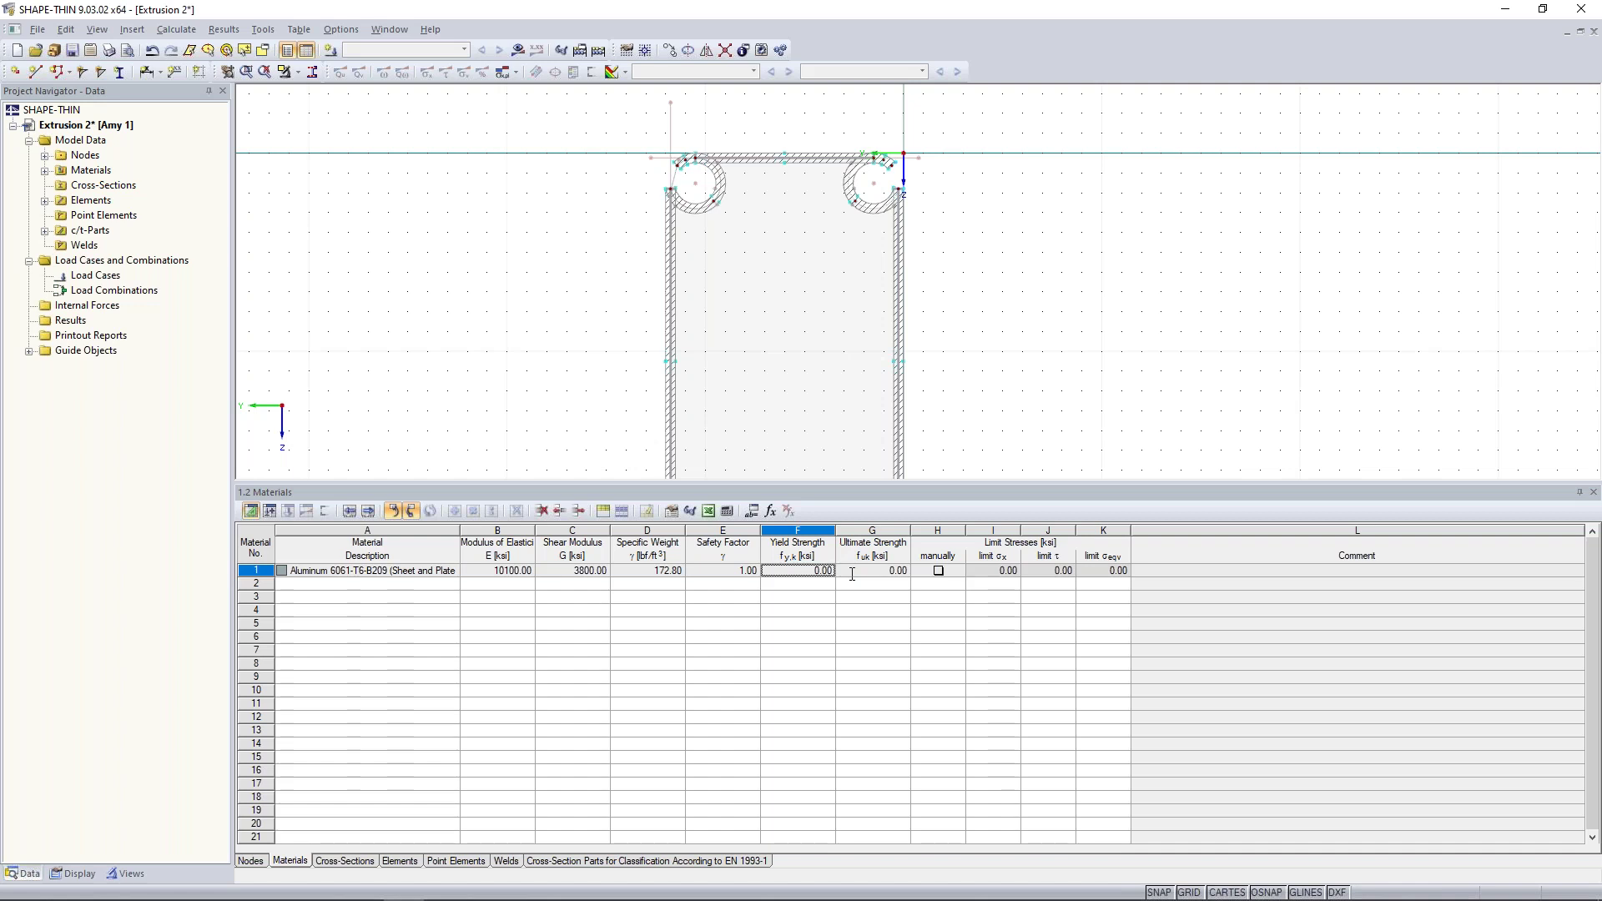
left_click(804, 571)
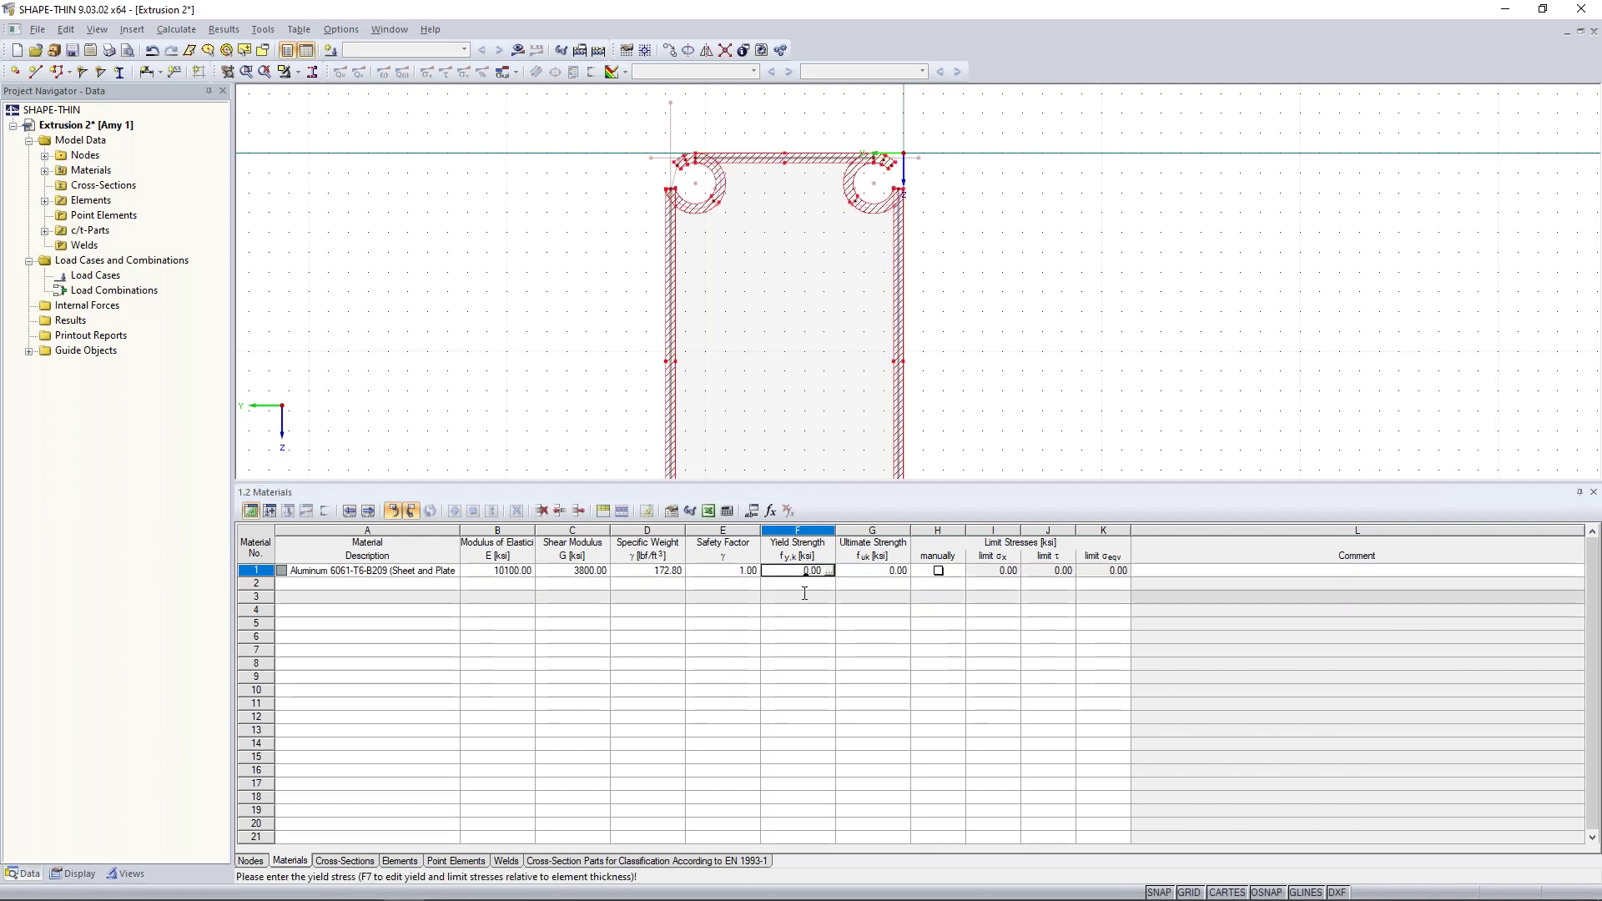
type("35.0")
key("Tab")
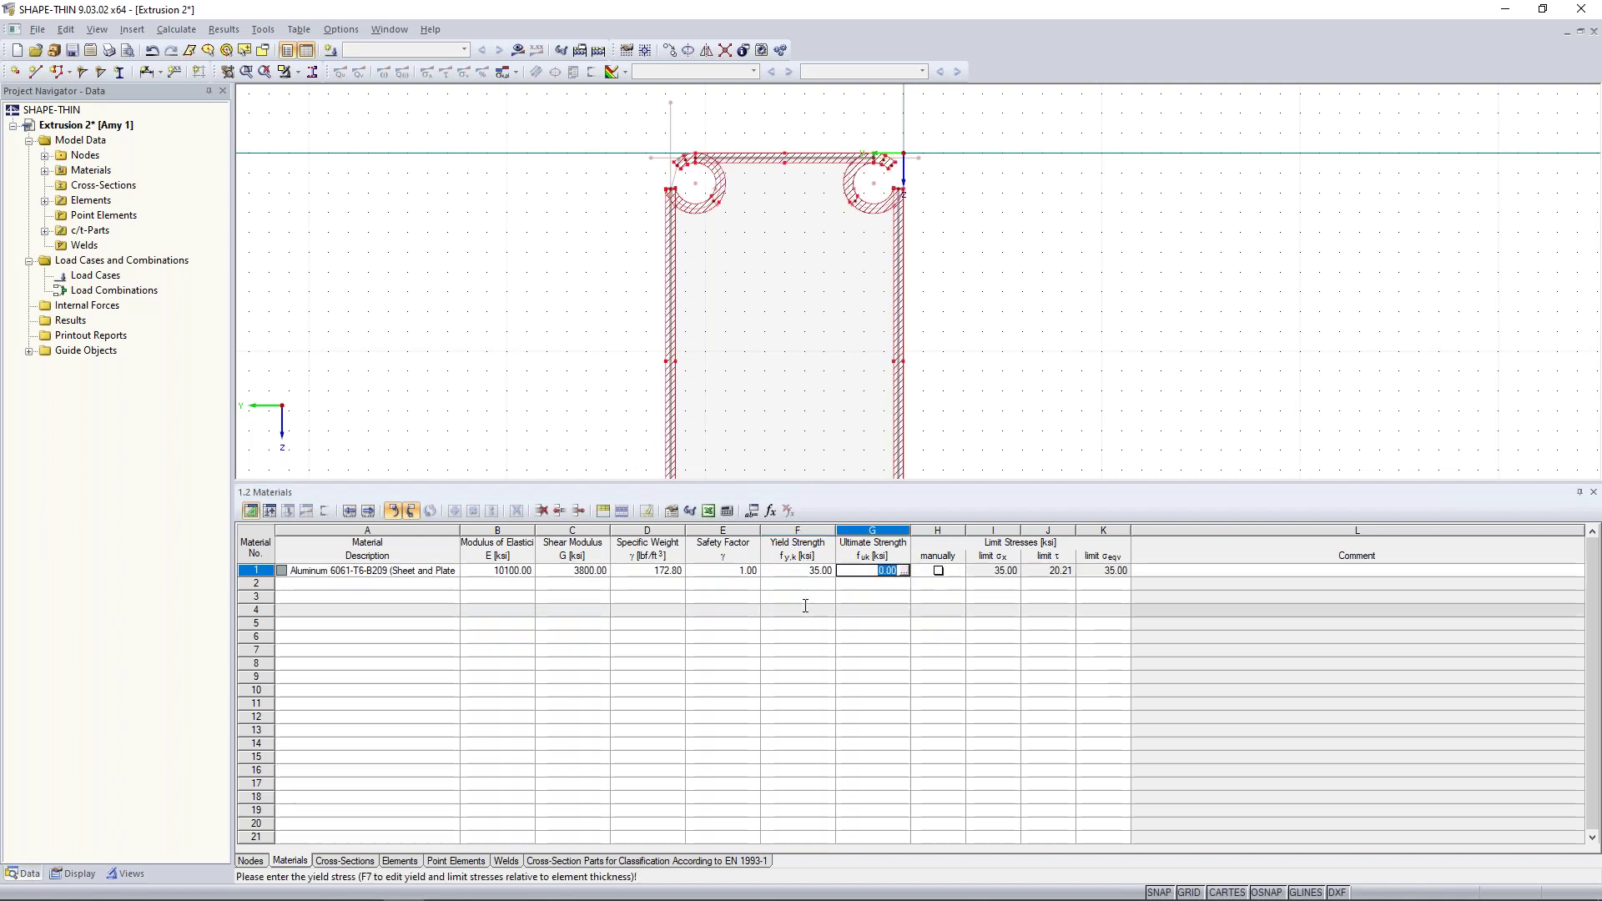
type("42")
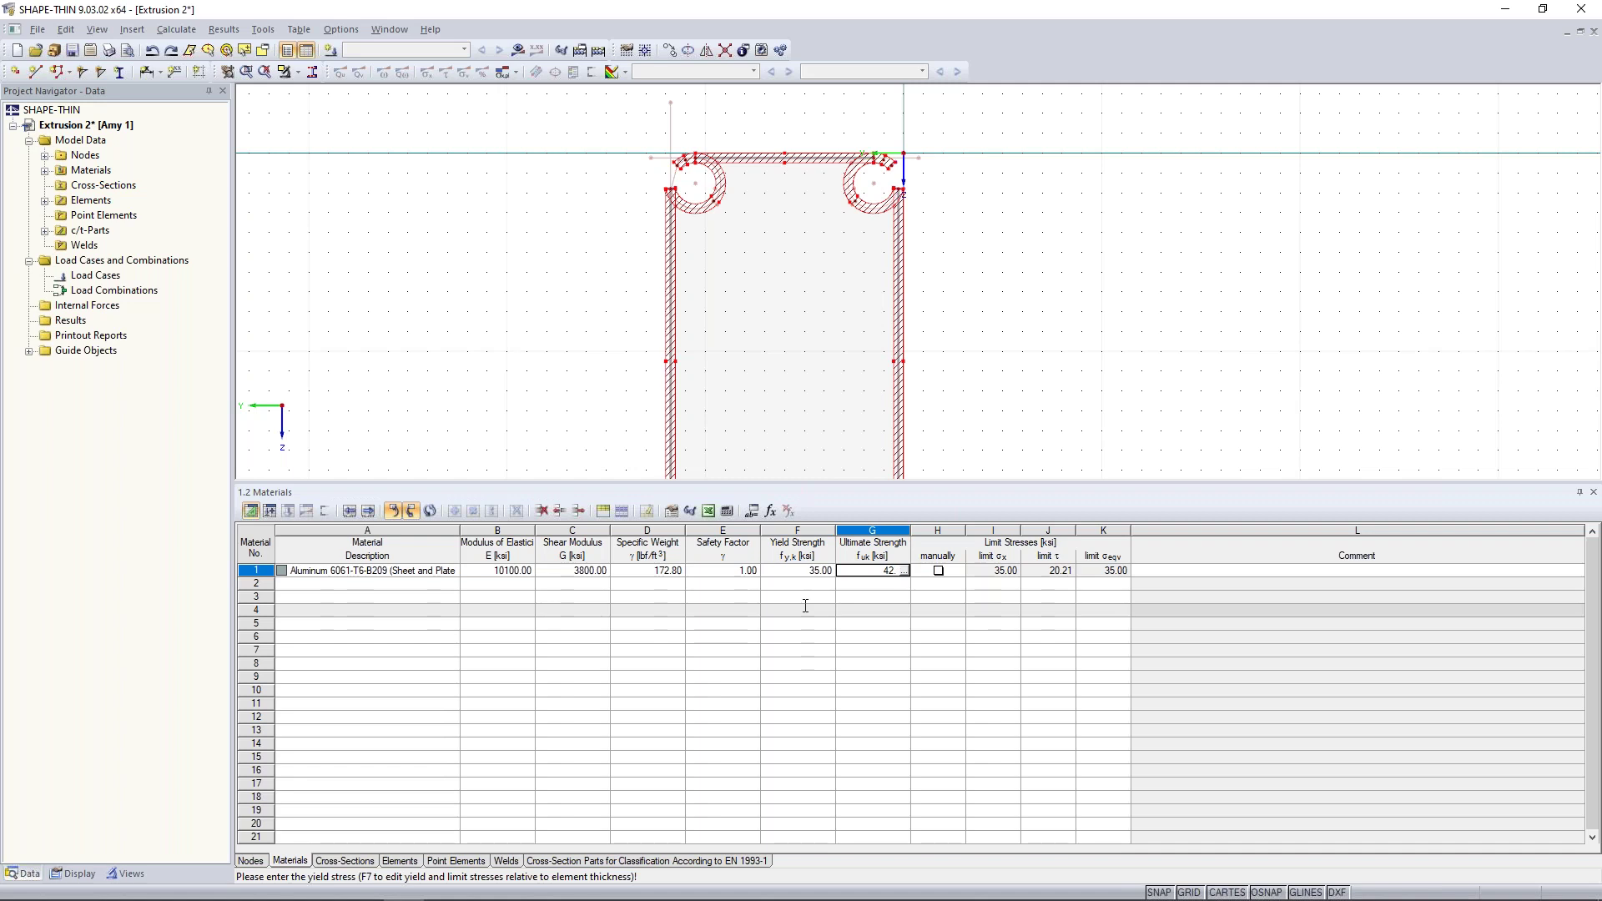
left_click(1033, 402)
left_click_drag(984, 482, 980, 617)
Step: Calculate the extrusion's section properties without a load case
left_click(517, 50)
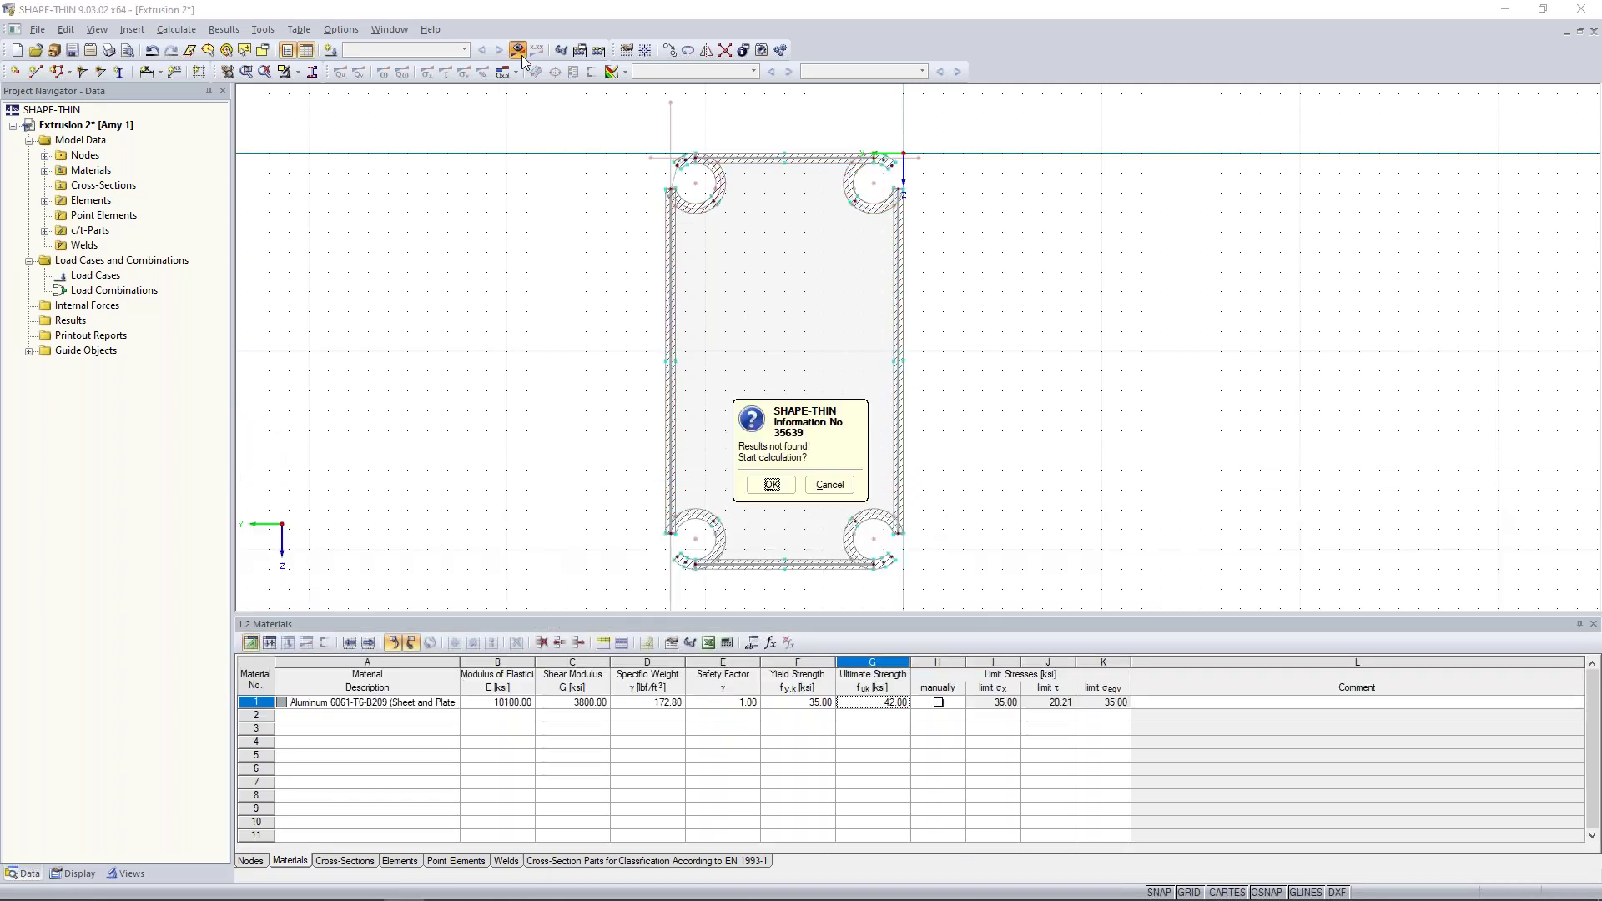
left_click(767, 484)
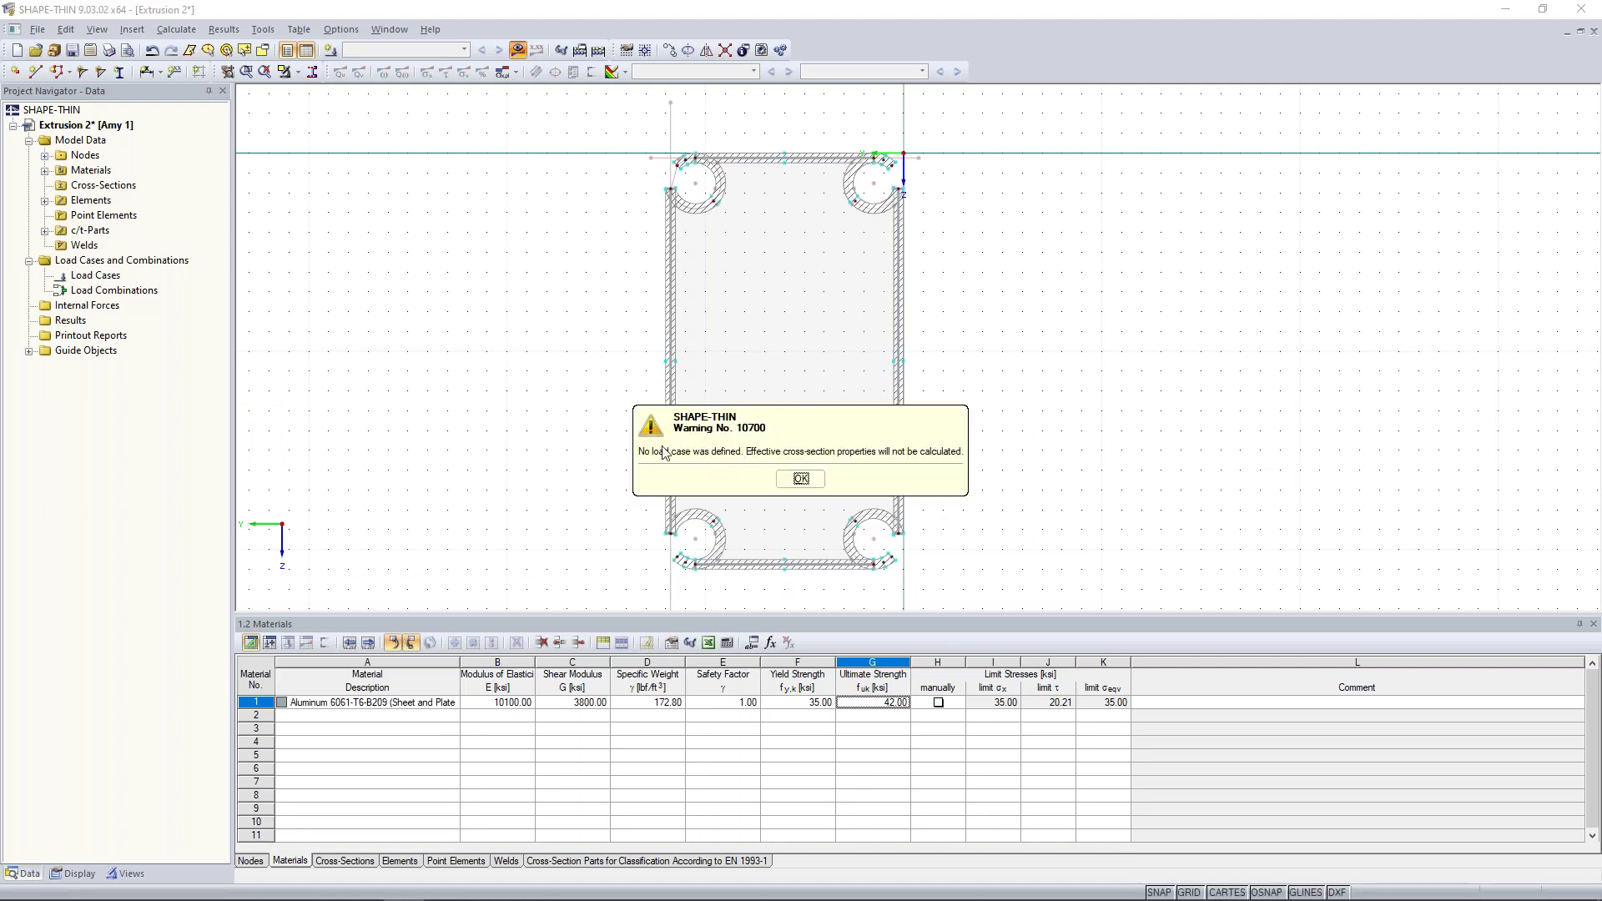
left_click(801, 478)
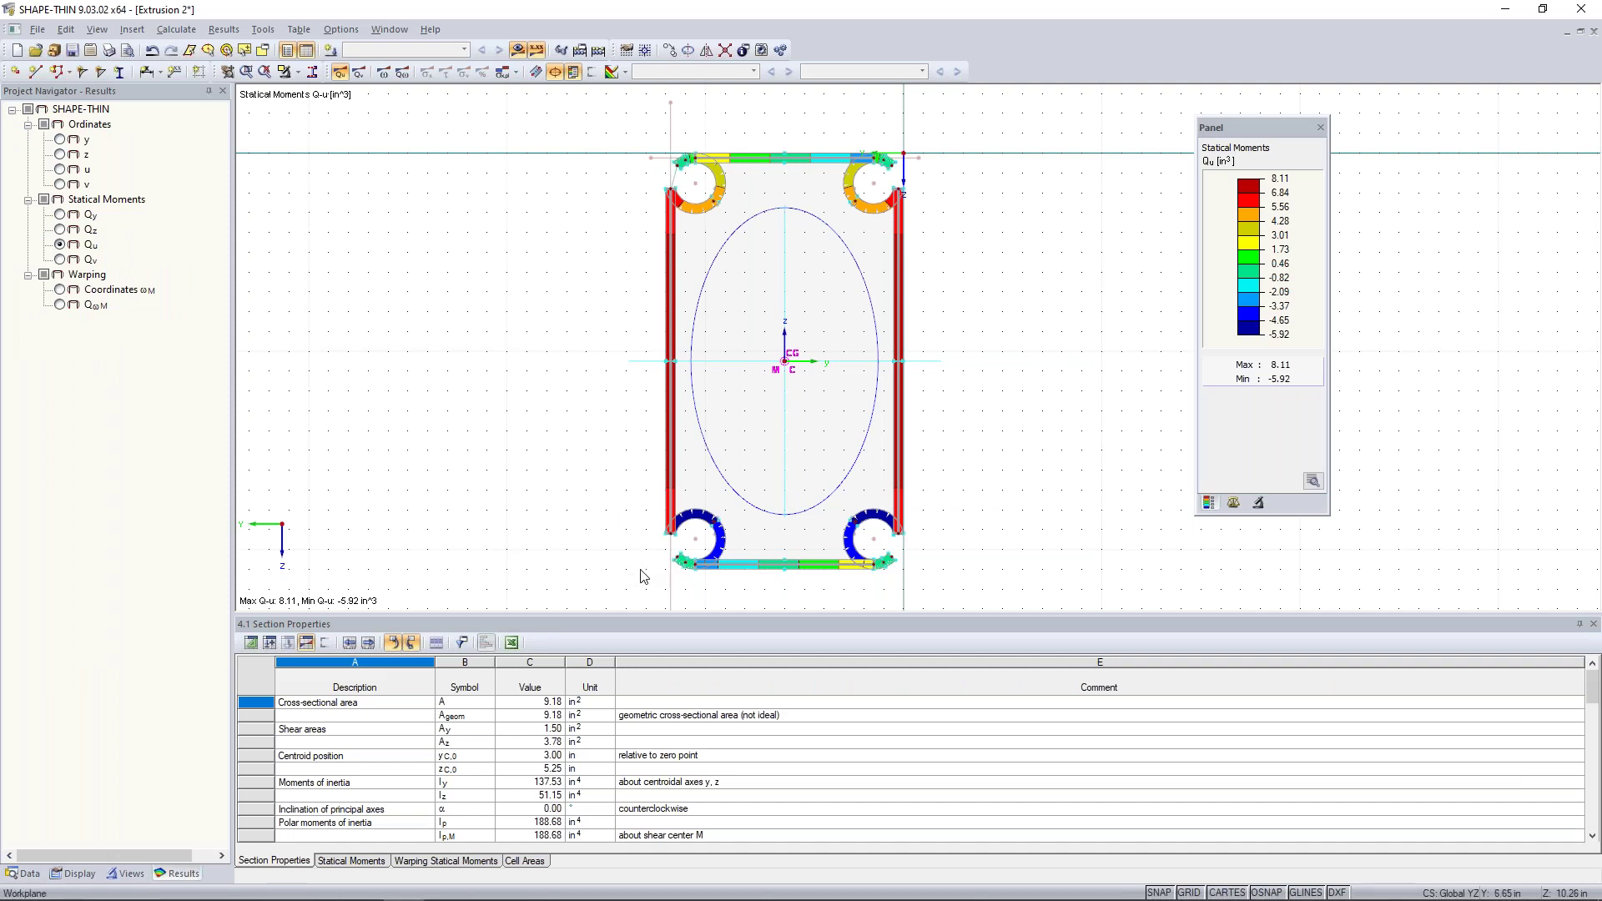
Step: Review the section properties table from the cross-sectional area down to the plastic section moduli
middle_click_drag(654, 550, 734, 475)
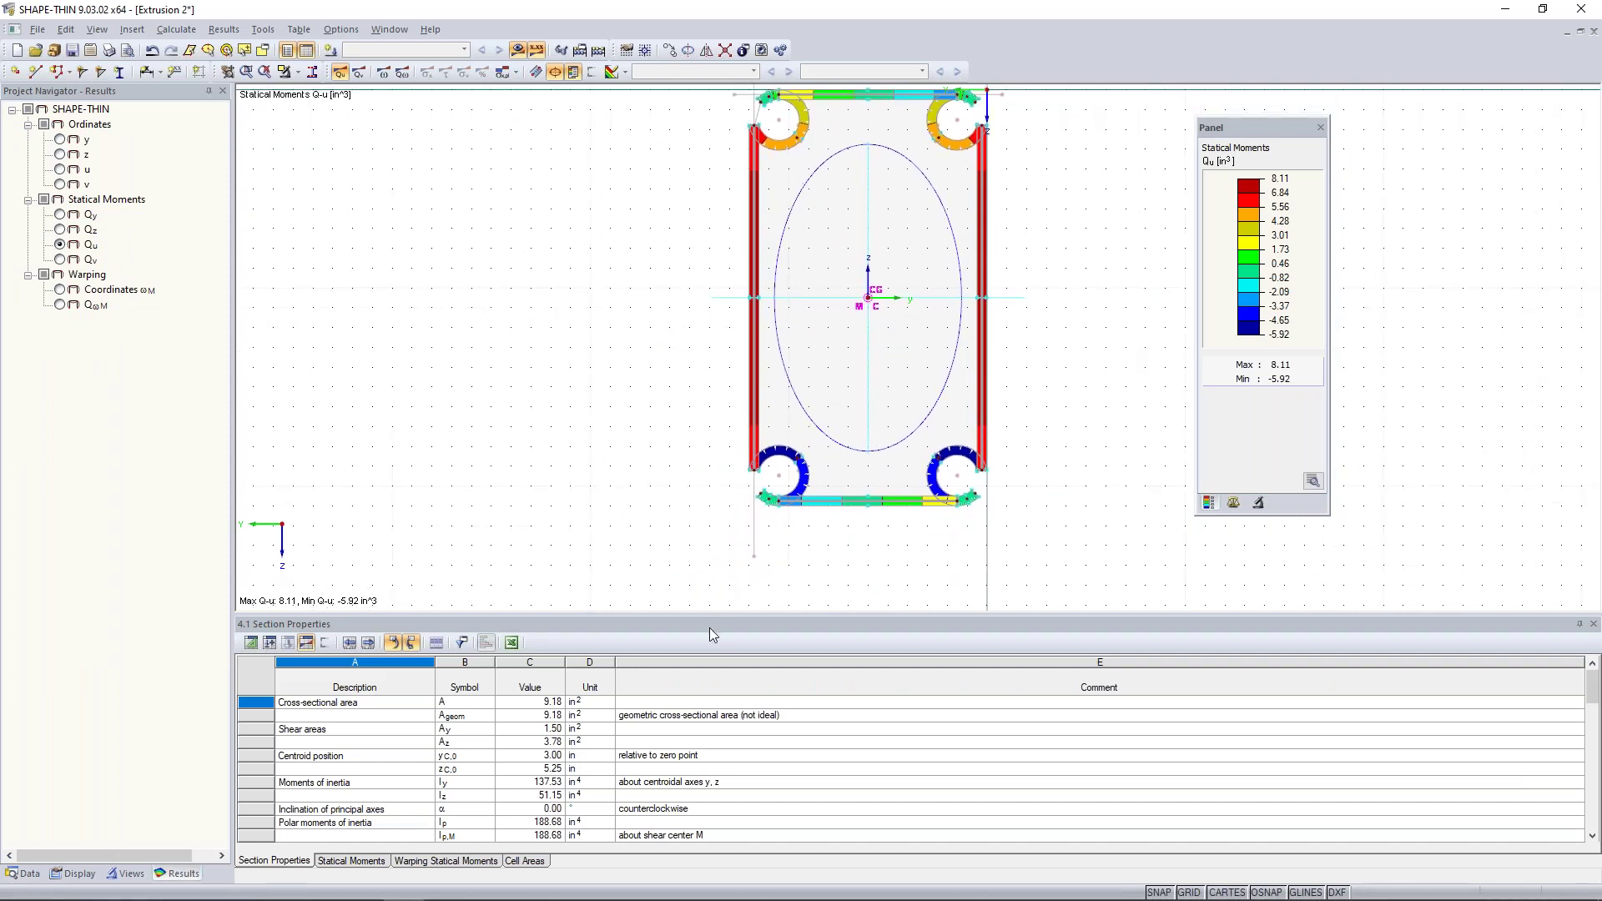
left_click_drag(714, 621, 736, 394)
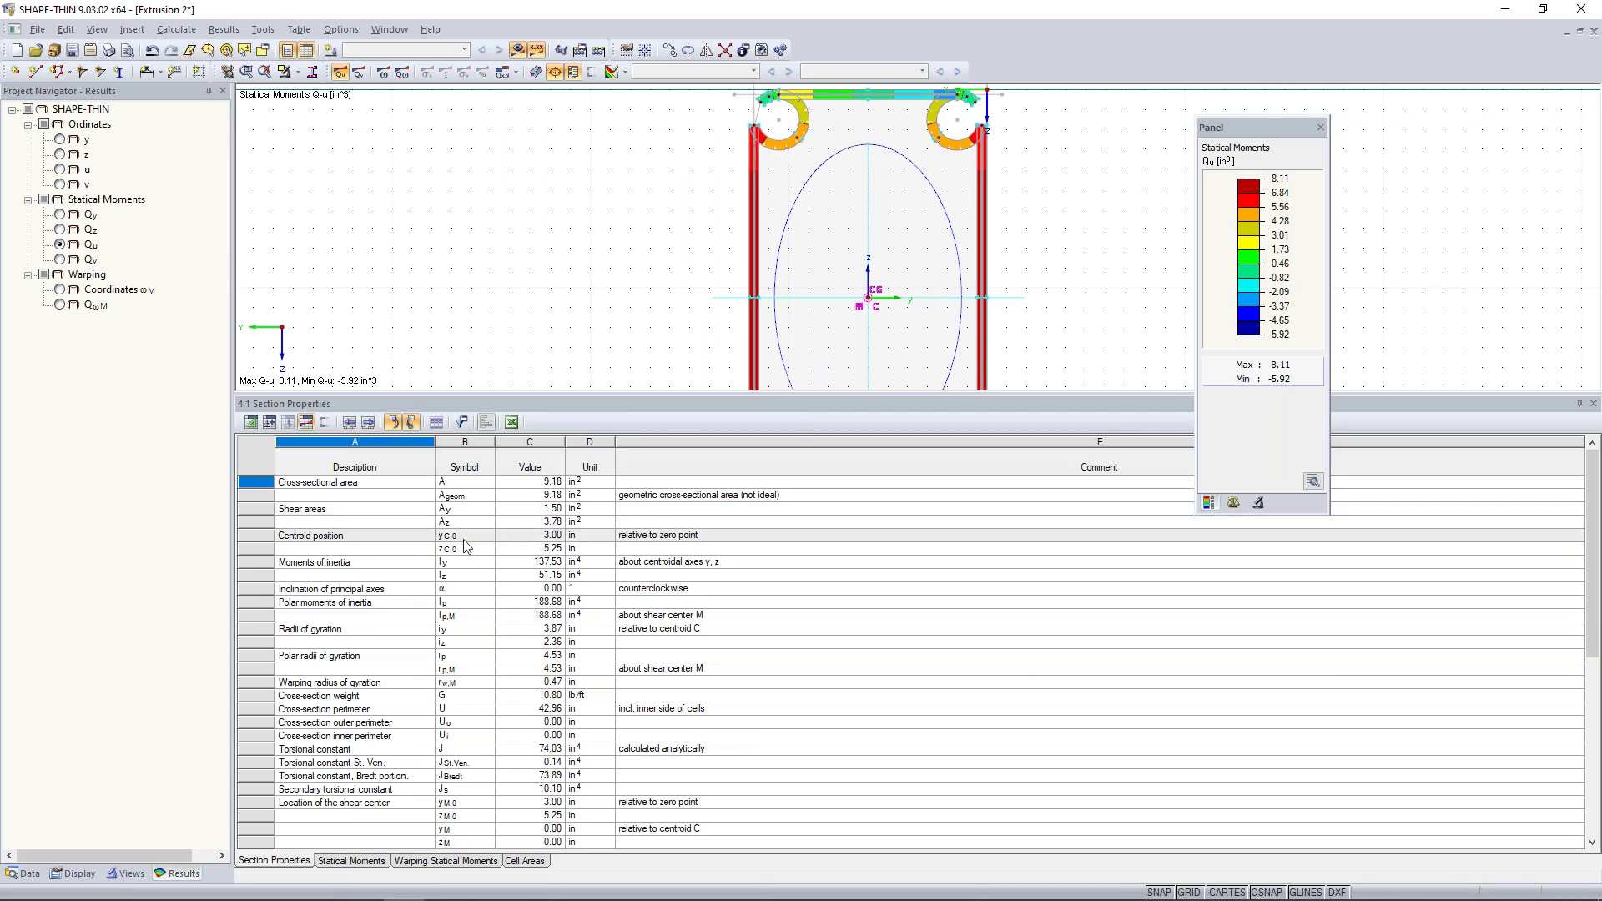
scroll(463, 539, "down", 4)
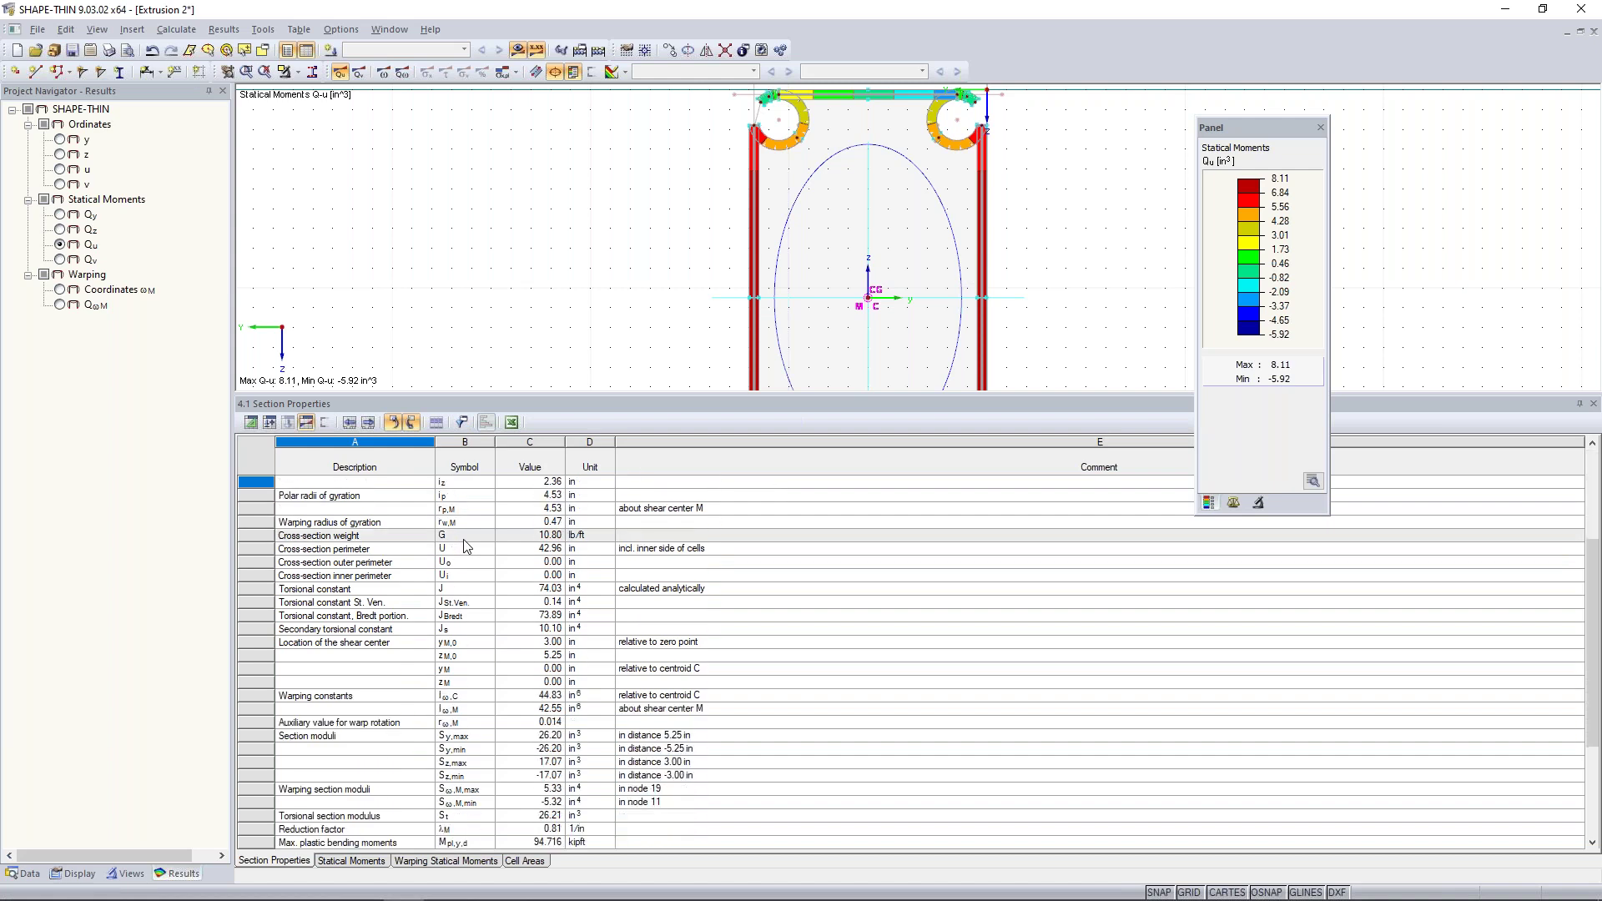
scroll(481, 731, "down", 2)
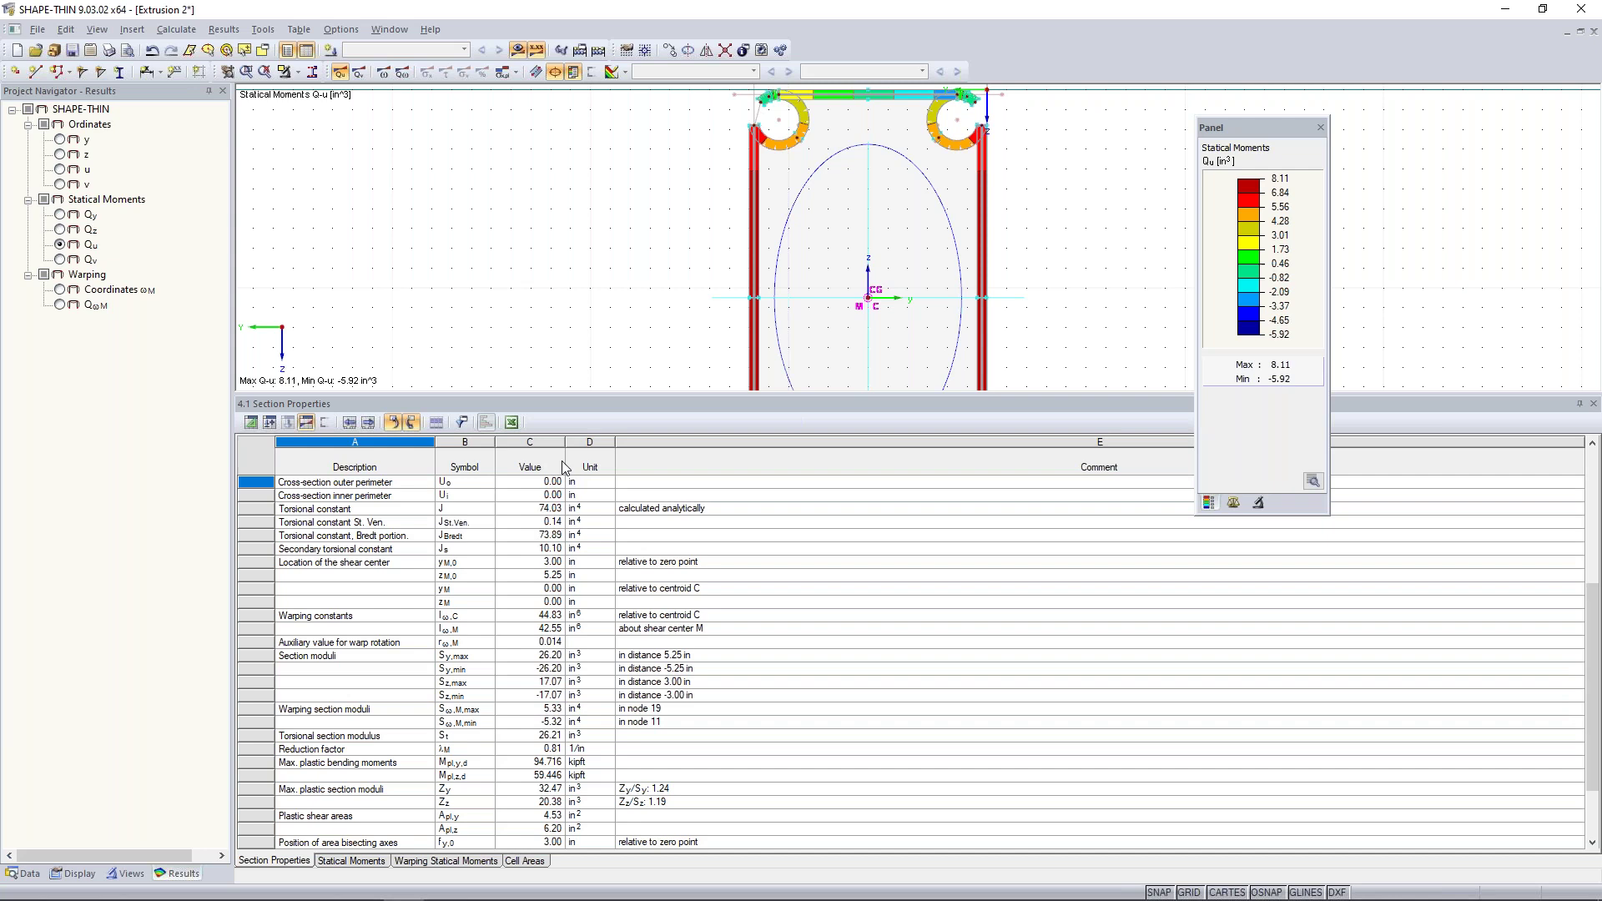
left_click_drag(570, 392, 575, 572)
Step: Save the extrusion section and switch to the ADM 2020 (1) model in RFEM
key("ctrl+s")
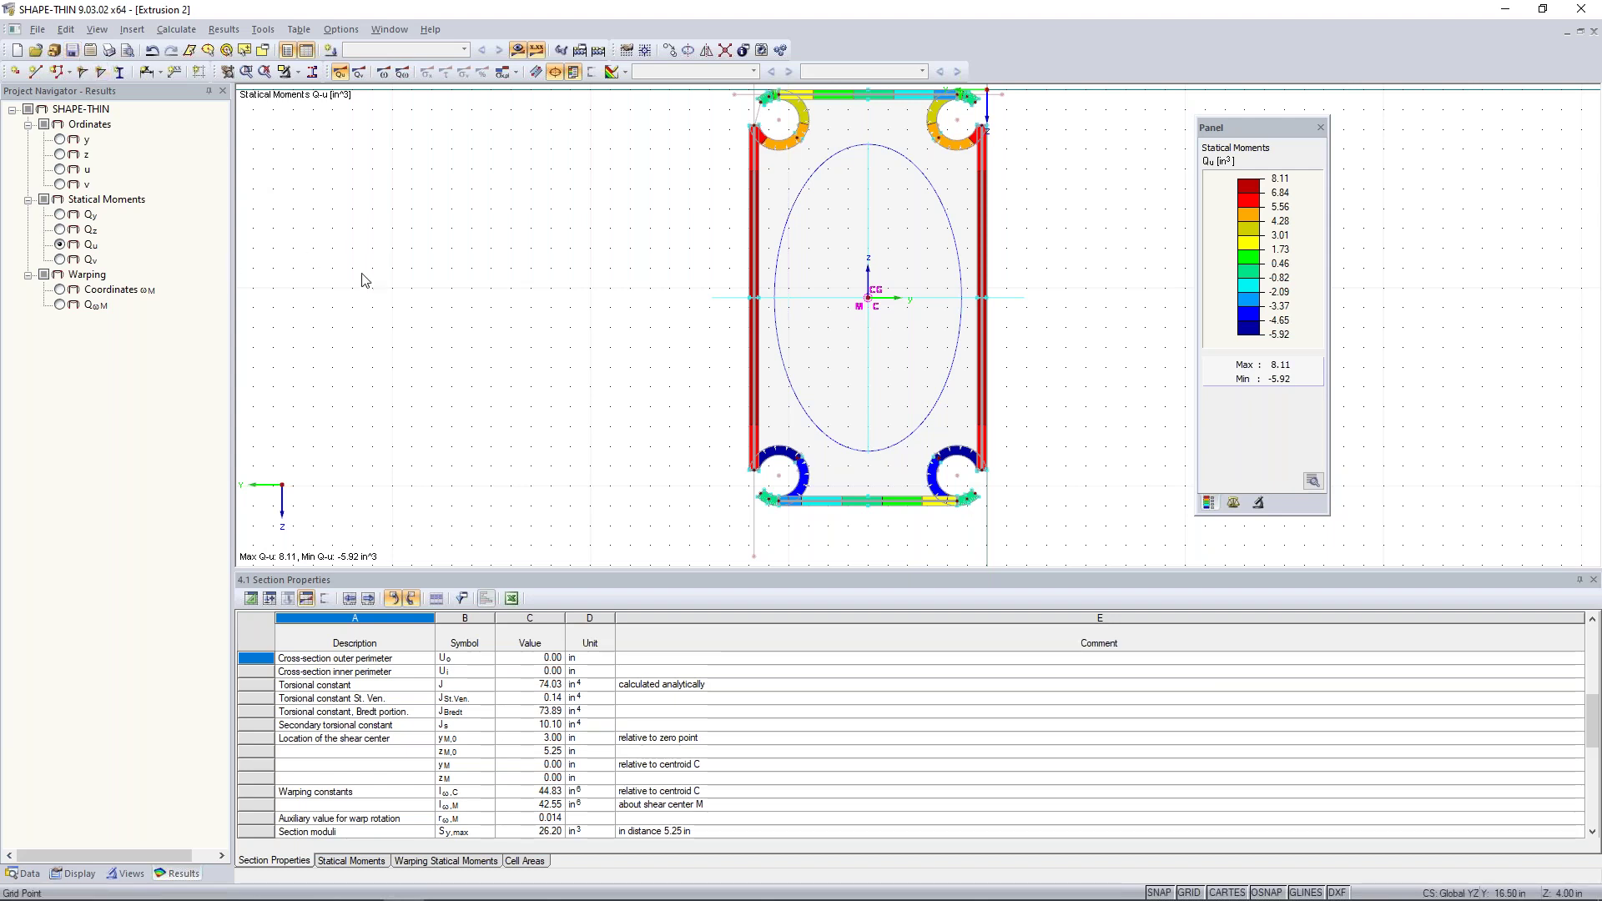
scroll(554, 336, "down", 3)
middle_click_drag(572, 347, 565, 367)
key("super+Tab")
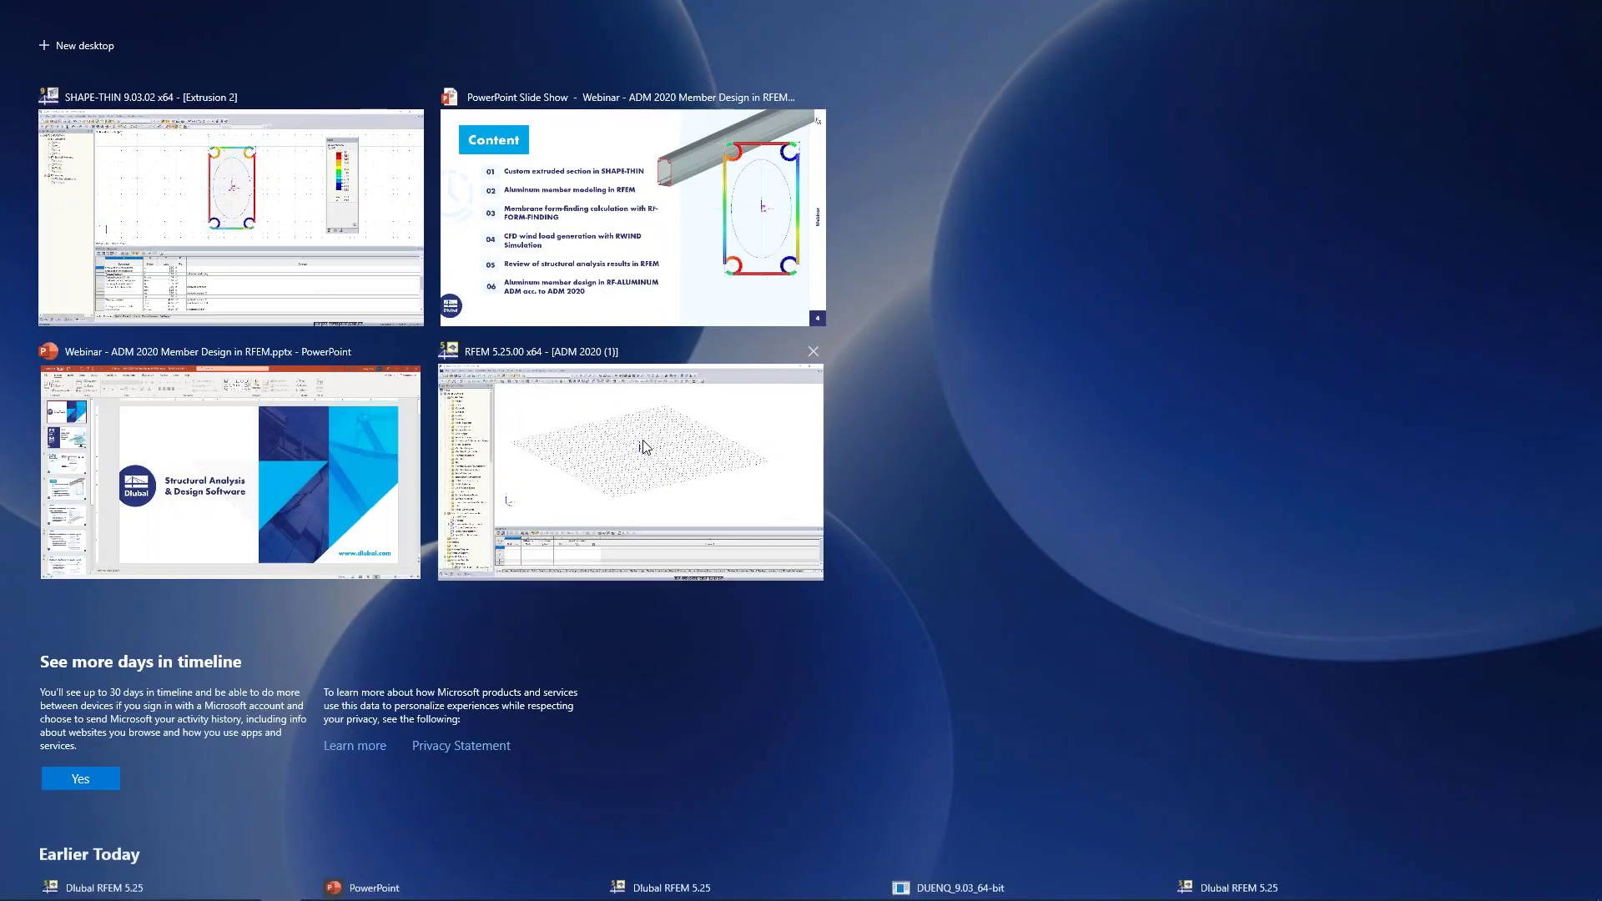
left_click(643, 447)
middle_click_drag(703, 439, 715, 444)
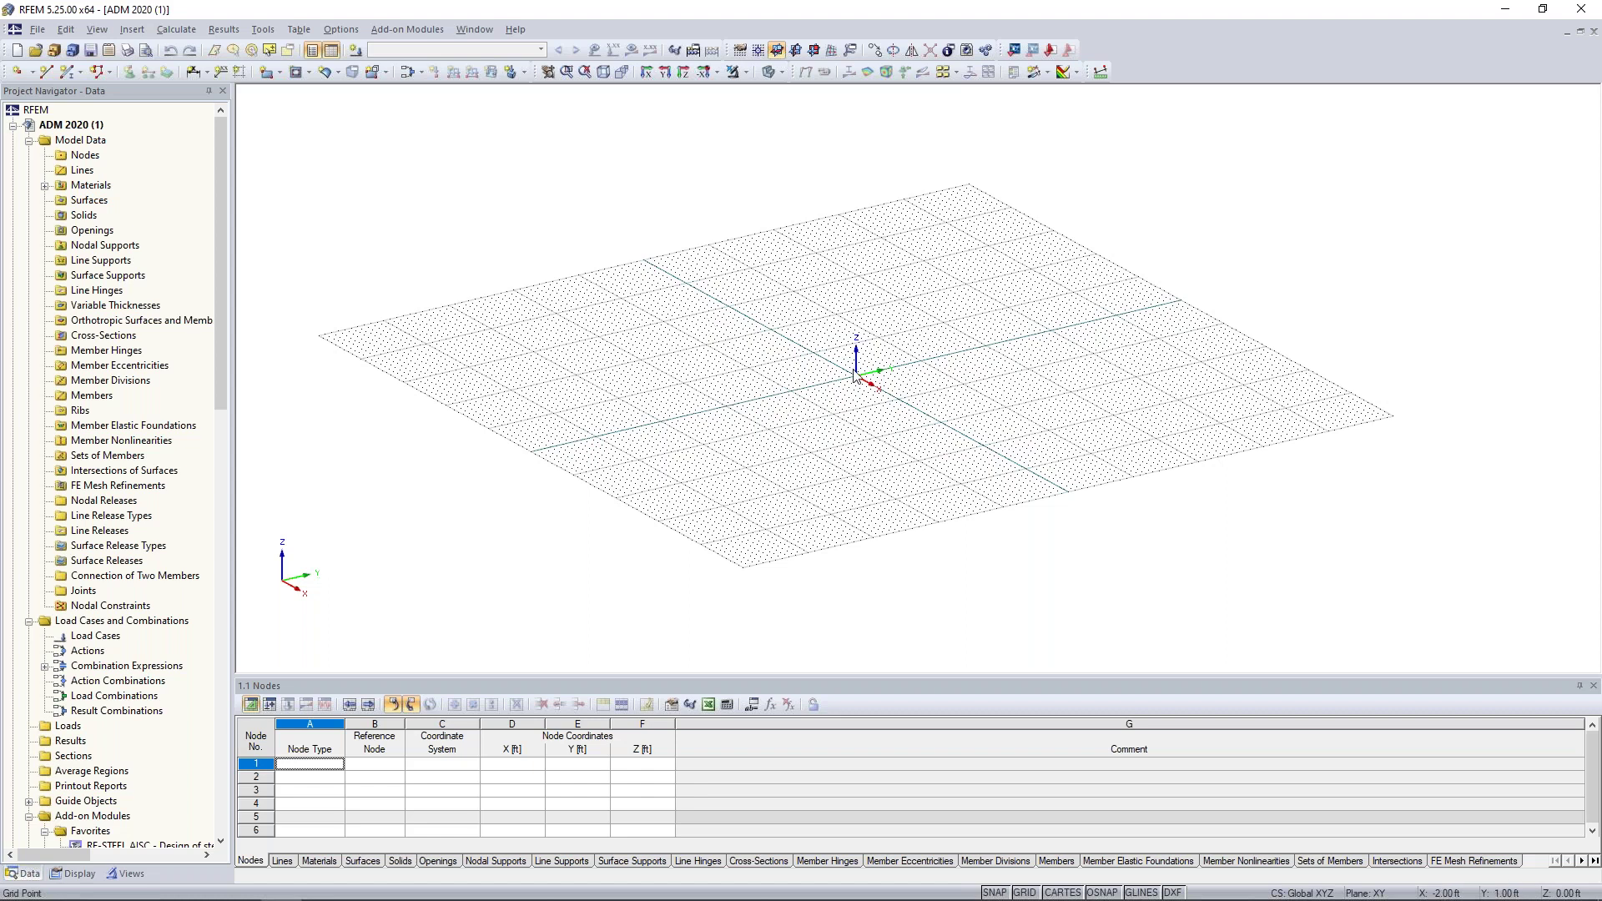
Step: Set the work plane to YZ
left_click(795, 50)
scroll(760, 369, "up", 1)
middle_click_drag(727, 372, 701, 364)
scroll(680, 376, "up", 1)
middle_click_drag(972, 376, 912, 437)
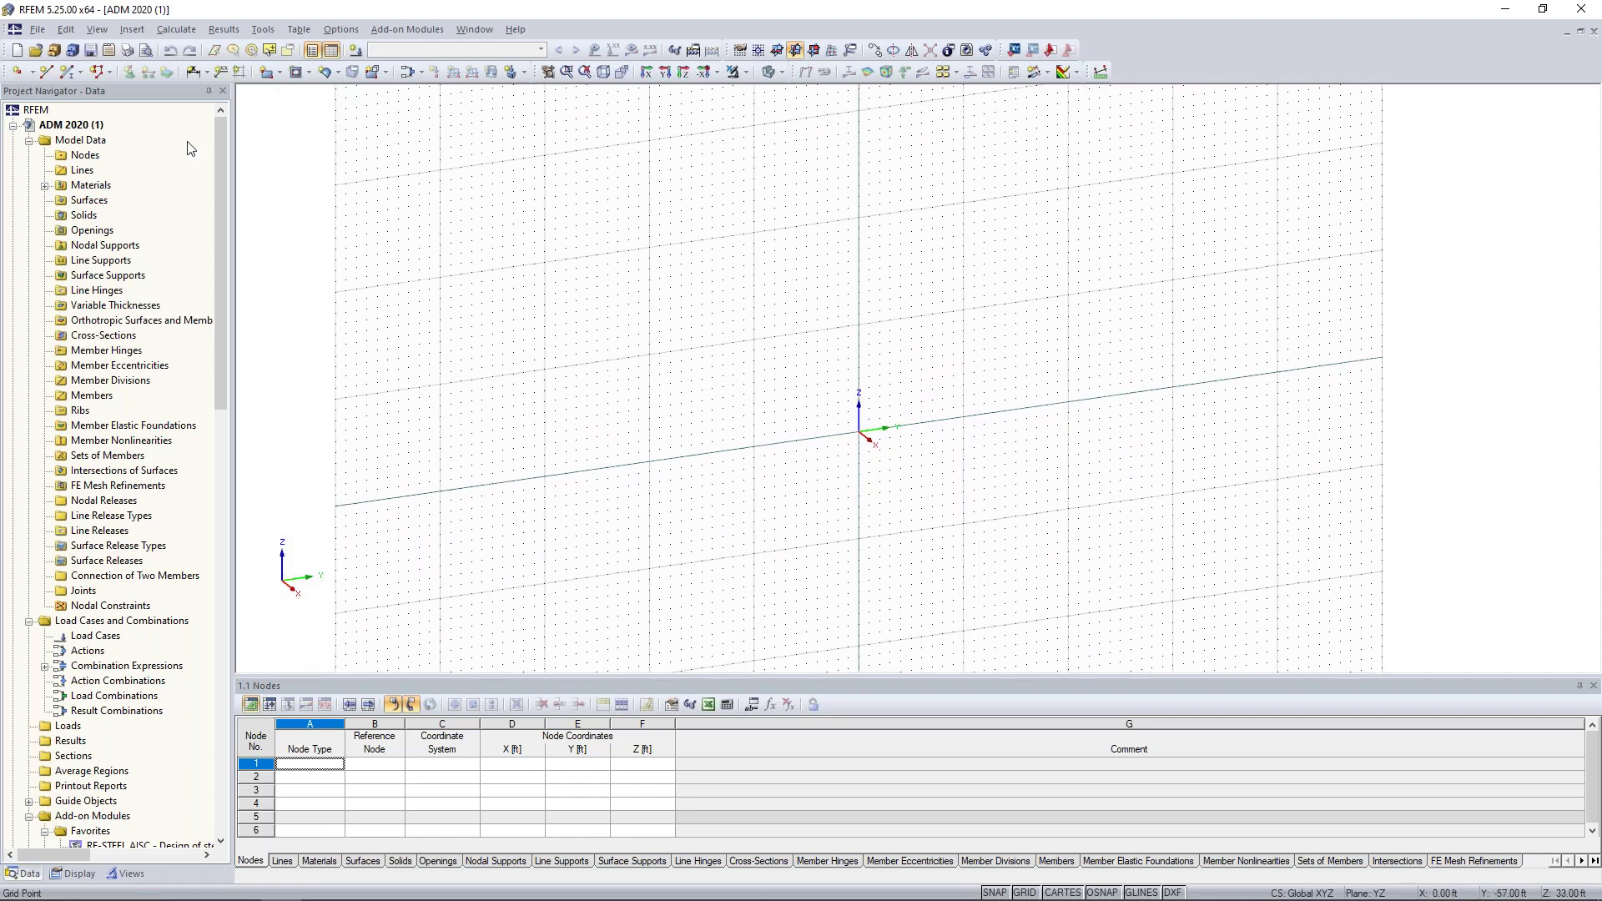
Step: Create a standard node at X 0, Y 0, Z 20 ft
left_click(16, 73)
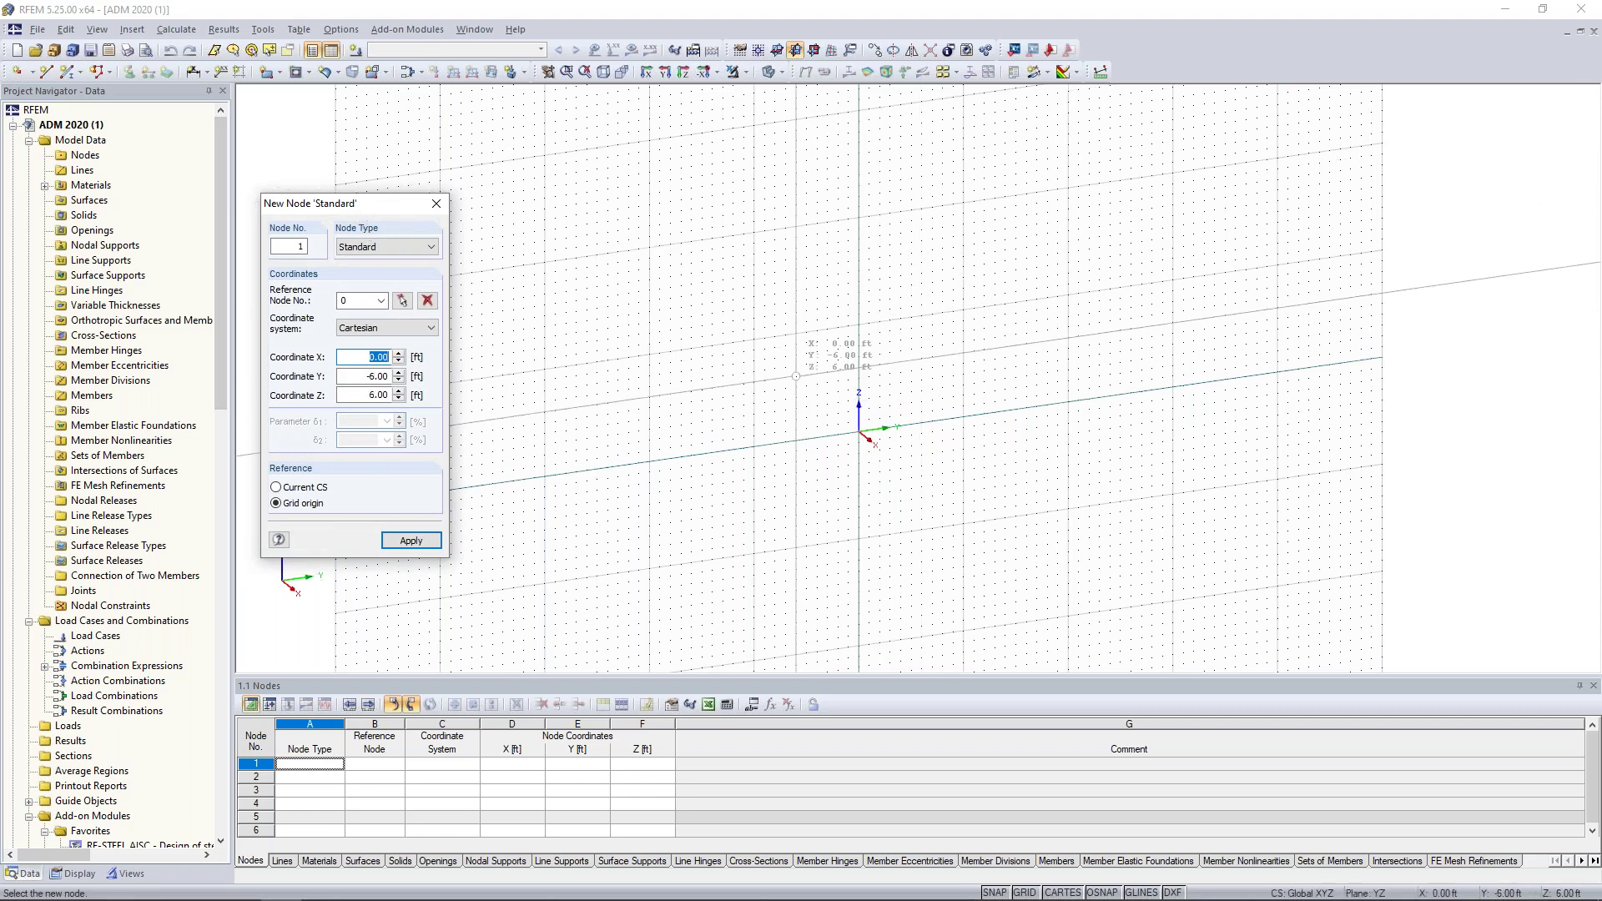
left_click_drag(387, 205, 443, 182)
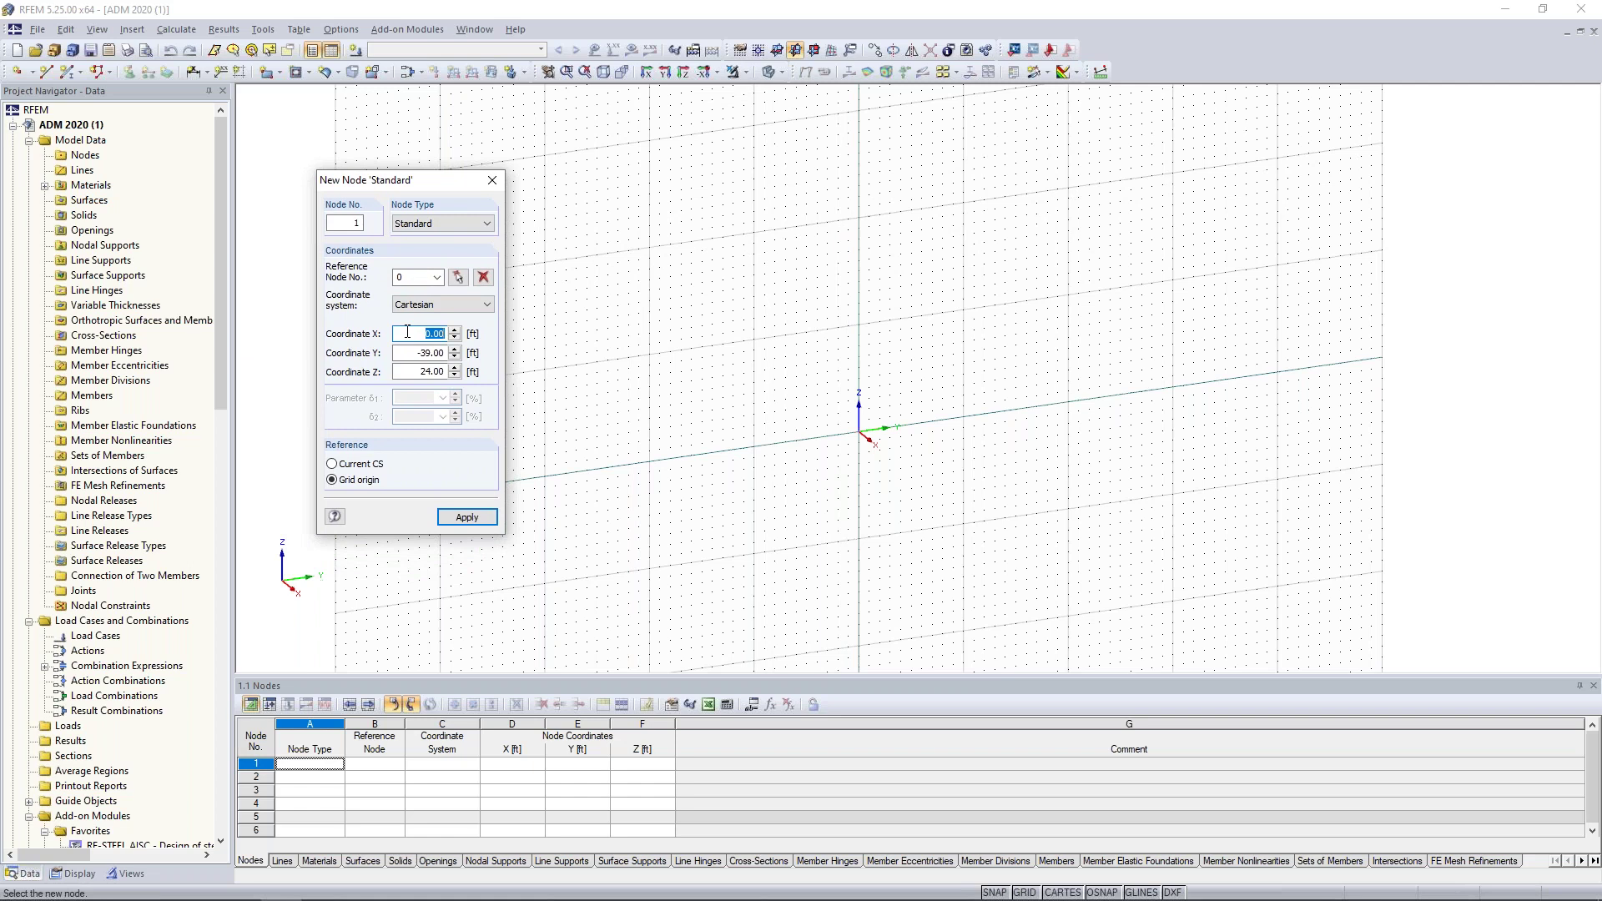
key("Tab")
type("0")
key("Tab")
type("20")
key("Return")
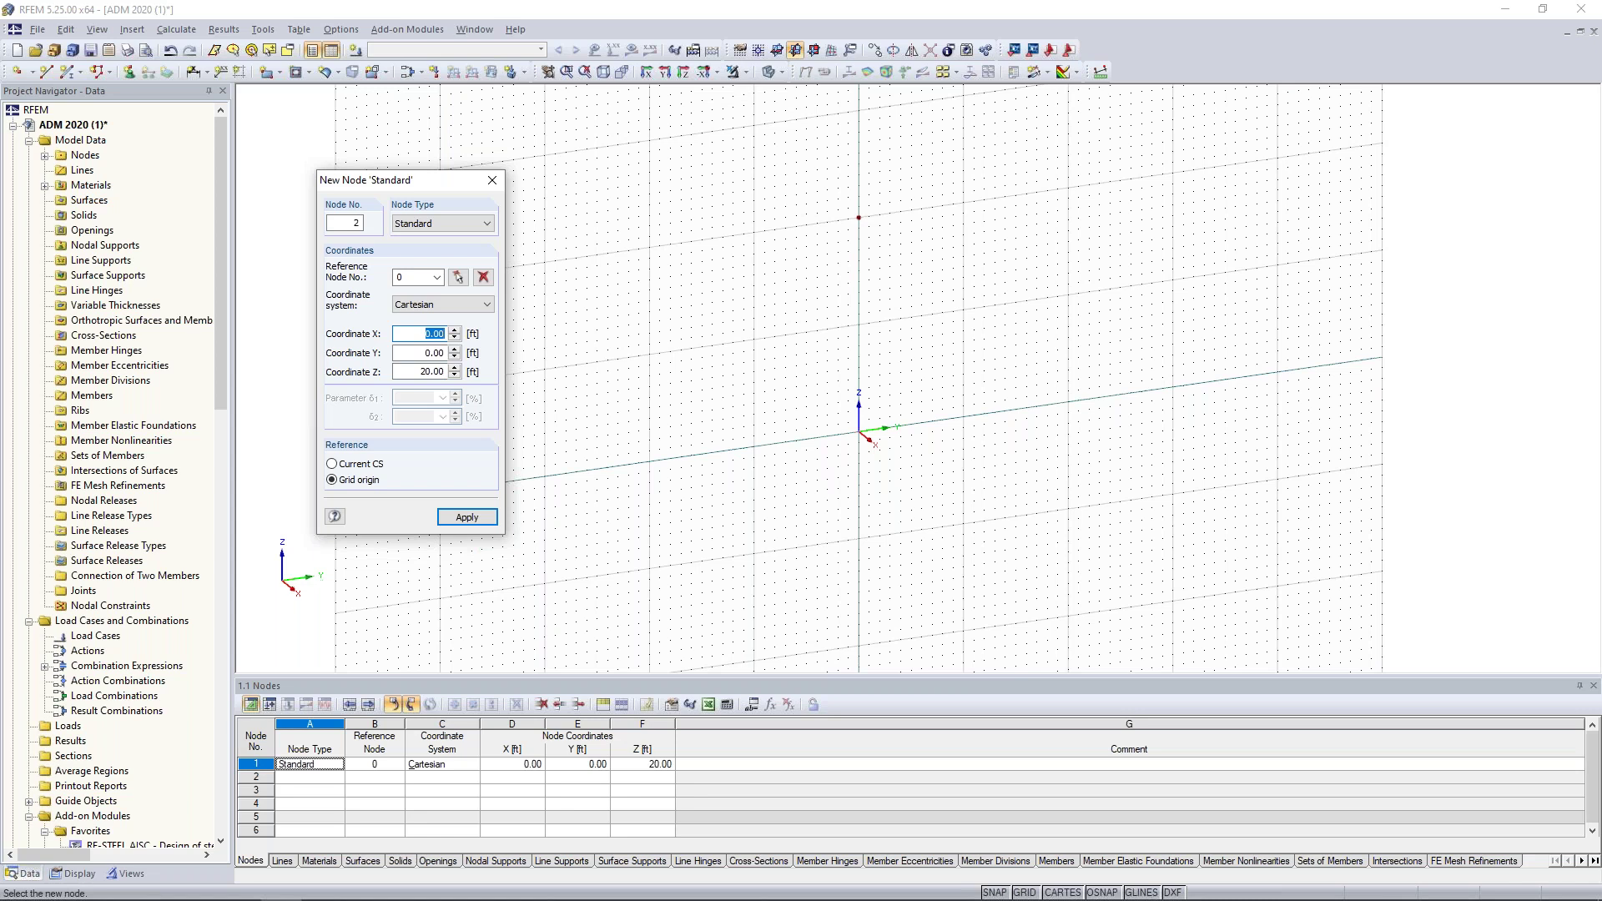
Step: Create a standard node at X 0, Y -10, Z 17.25 ft
key("Tab")
key("BackSpace")
type("-10")
key("Tab")
type("1")
key("Return")
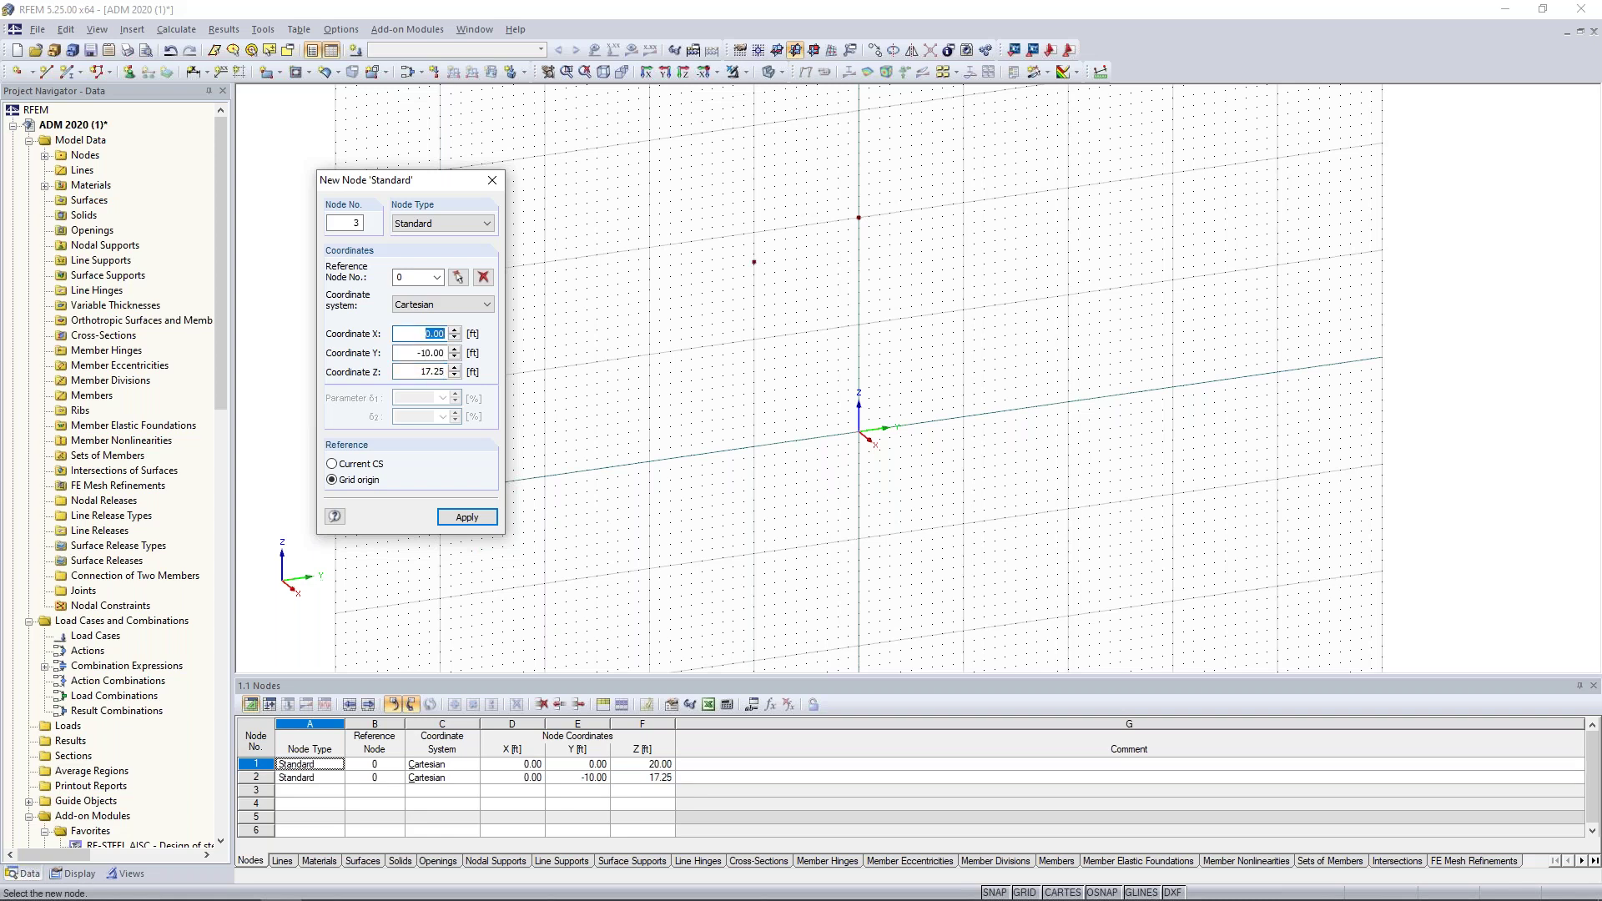
Step: Create a standard node at X 0, Y -30, Z 0 ft and finish node input
type("0")
key("Tab")
type("-30")
key("Tab")
type("0")
key("Return")
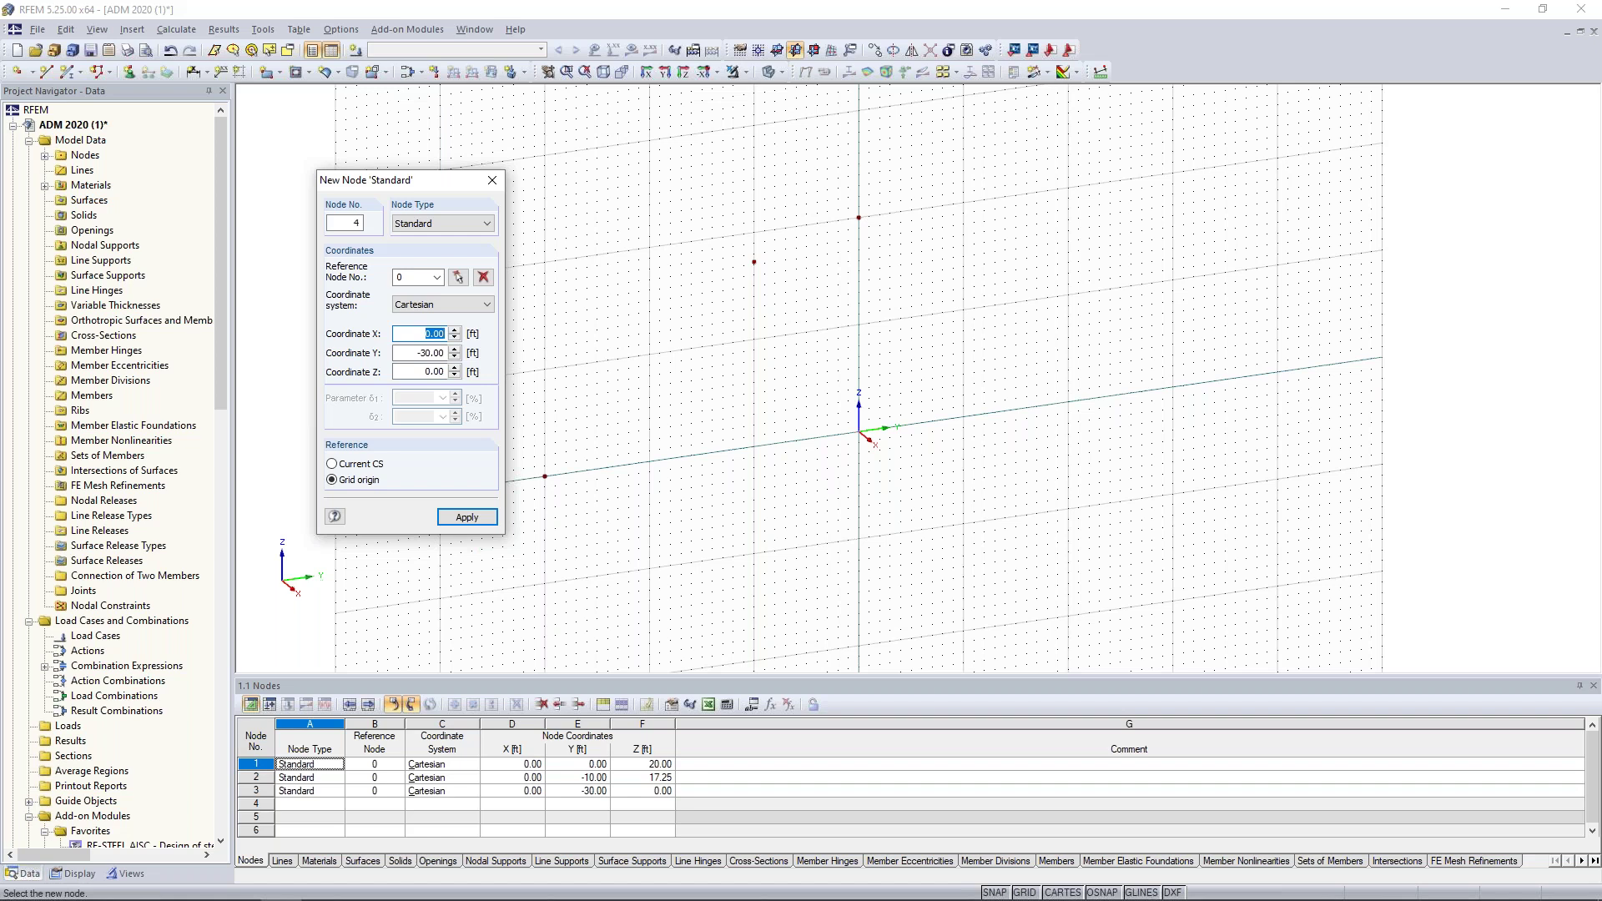
key("Escape")
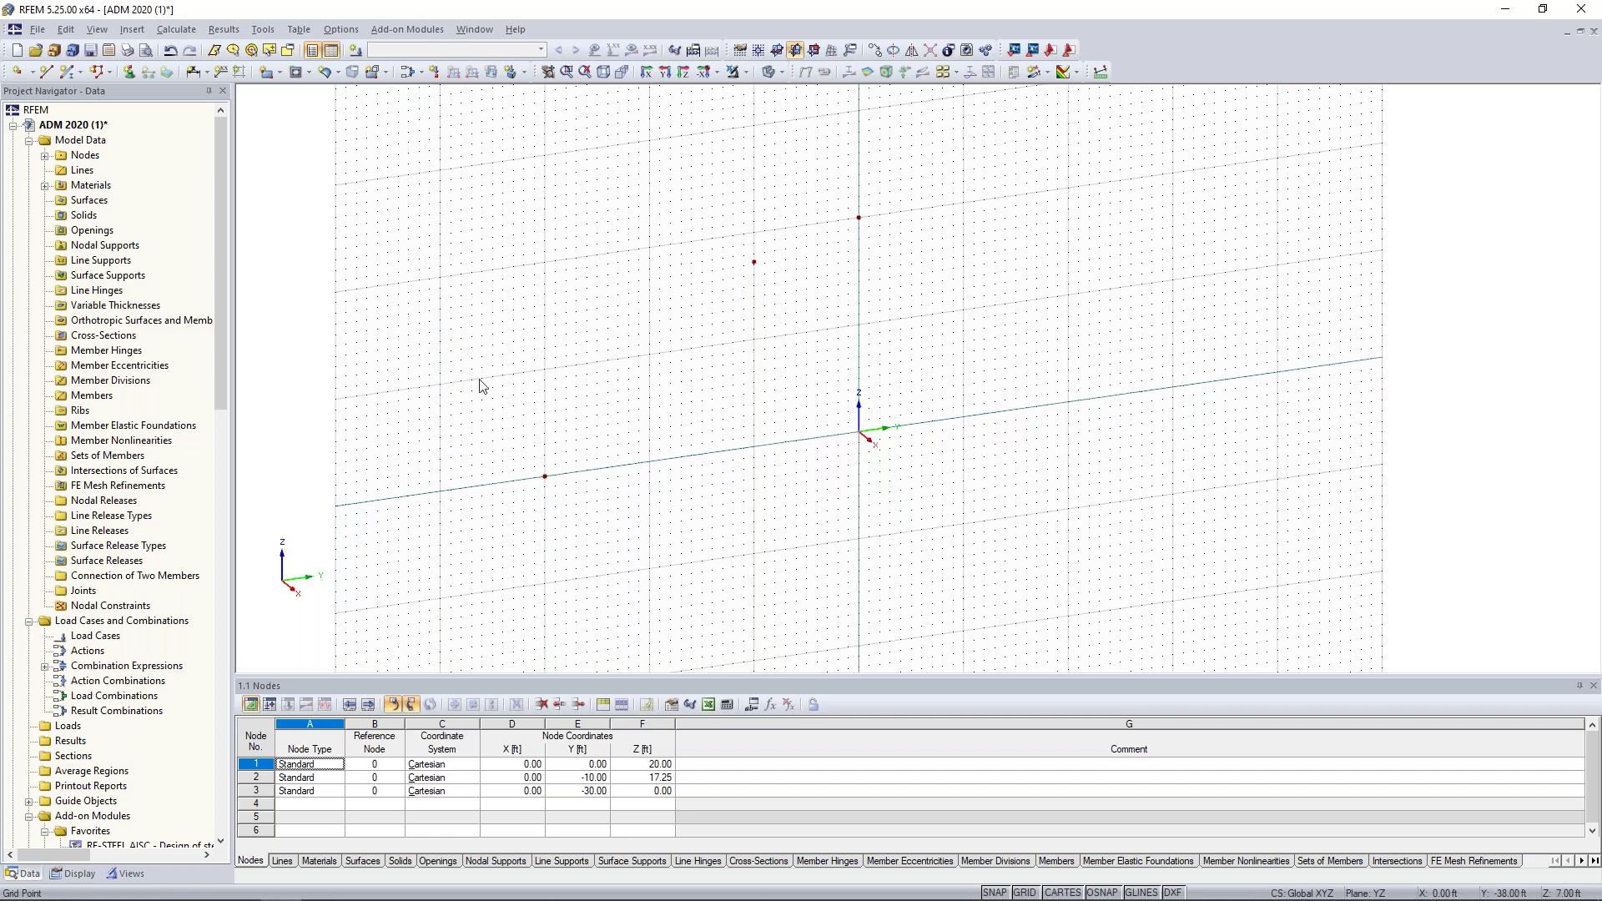
Step: Draw an arc with a 30 ft radius from the node at Y -10 ft to the node at Y -30 ft
left_click(46, 72)
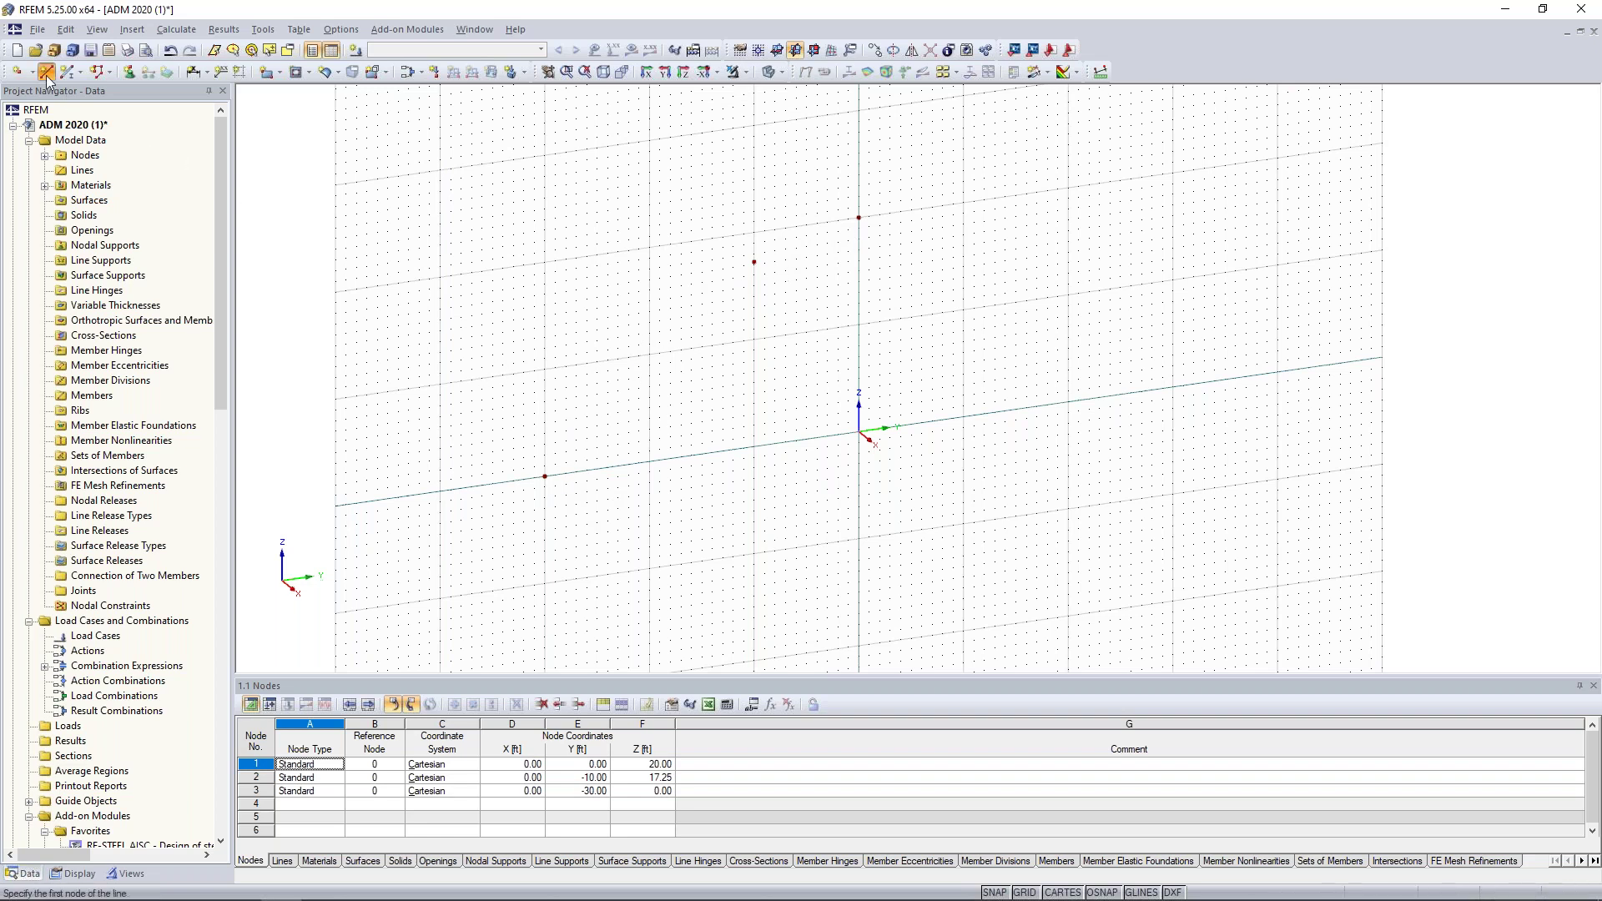
left_click_drag(374, 176, 258, 136)
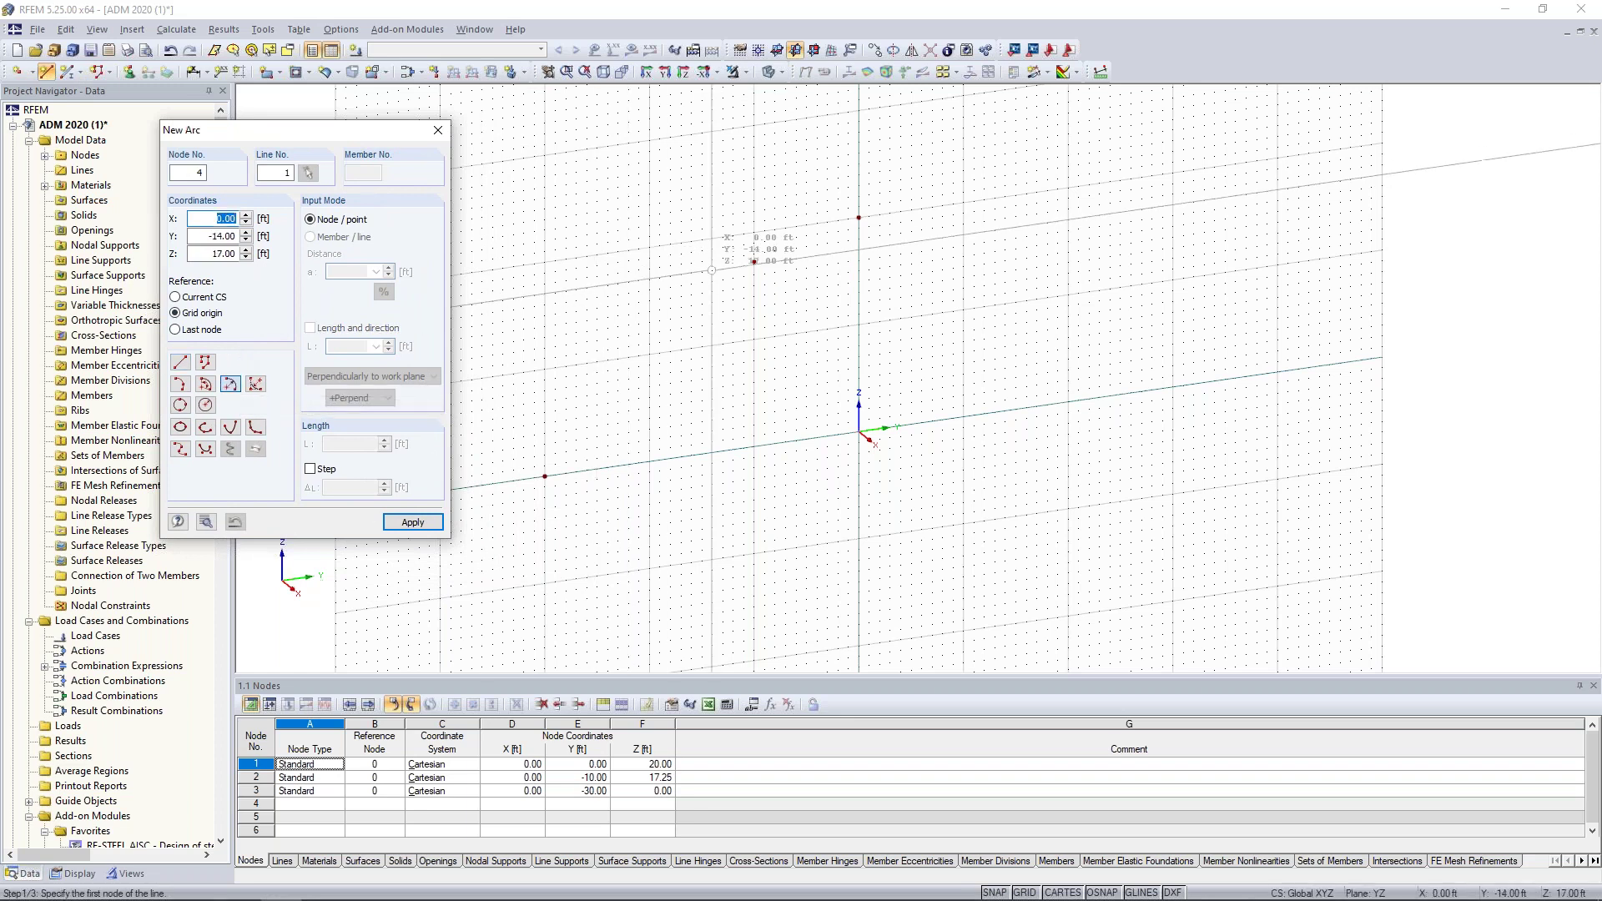
left_click(723, 279)
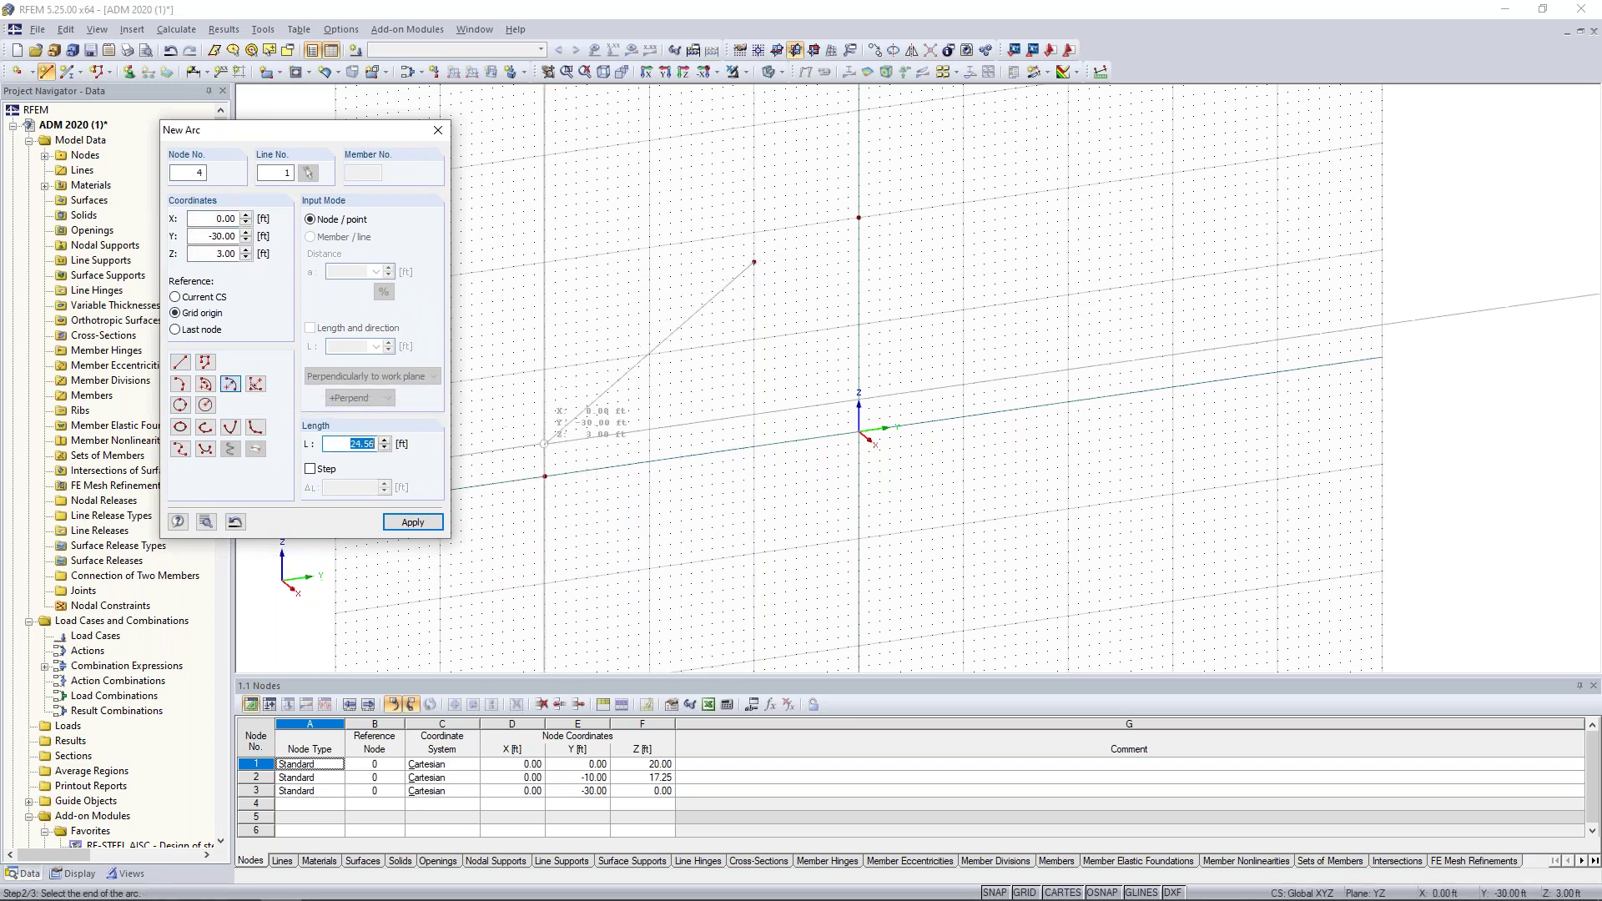
left_click(545, 477)
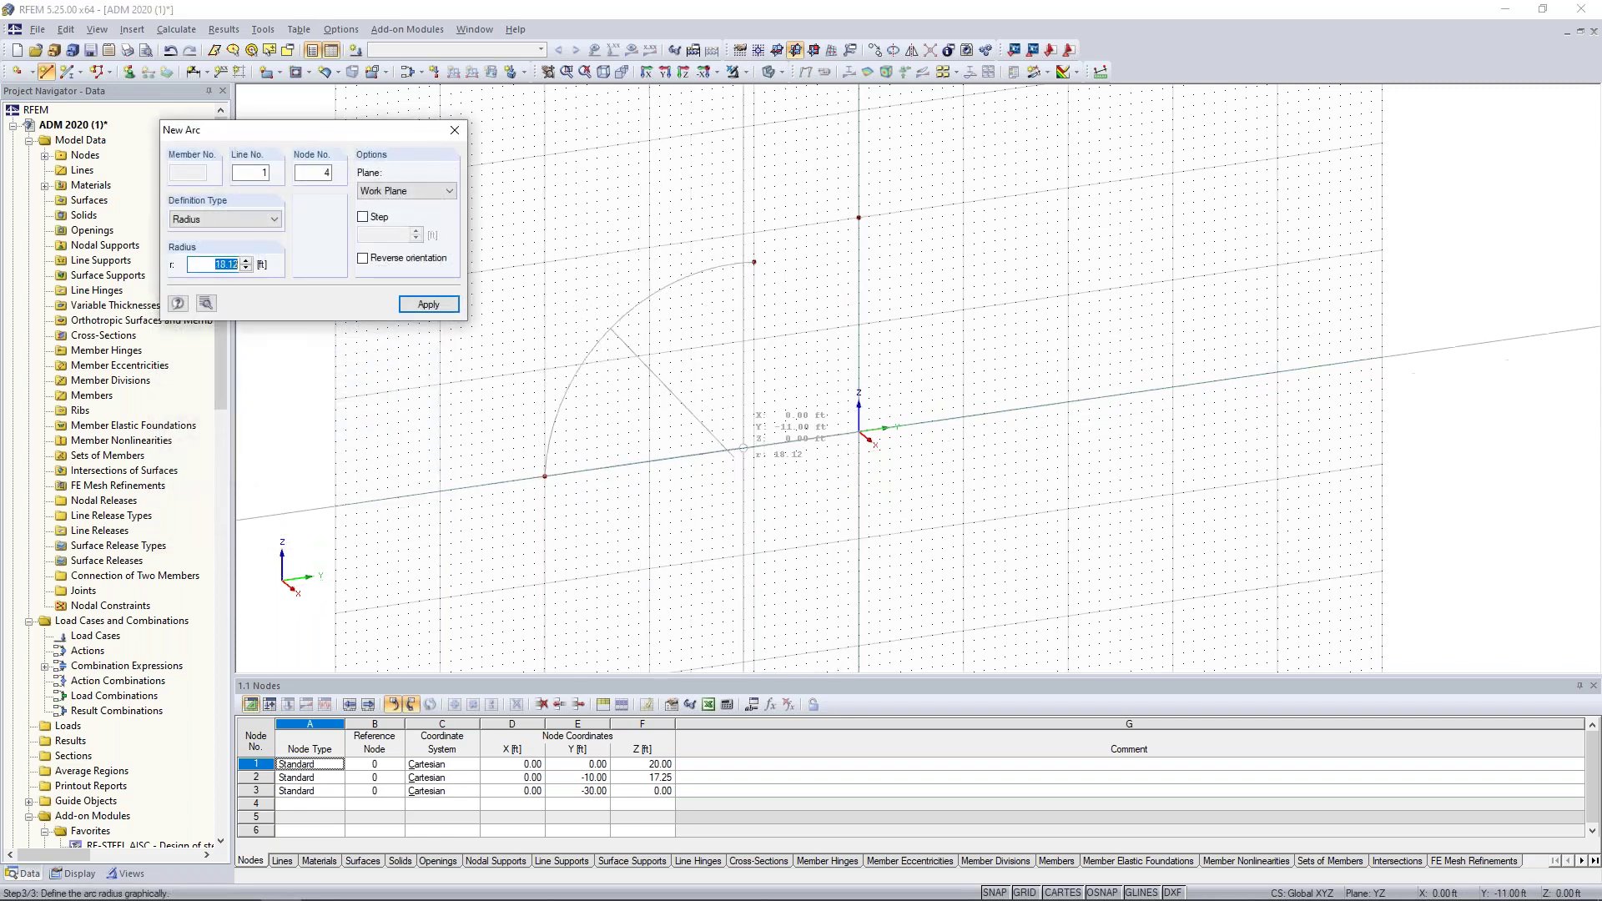
type("30")
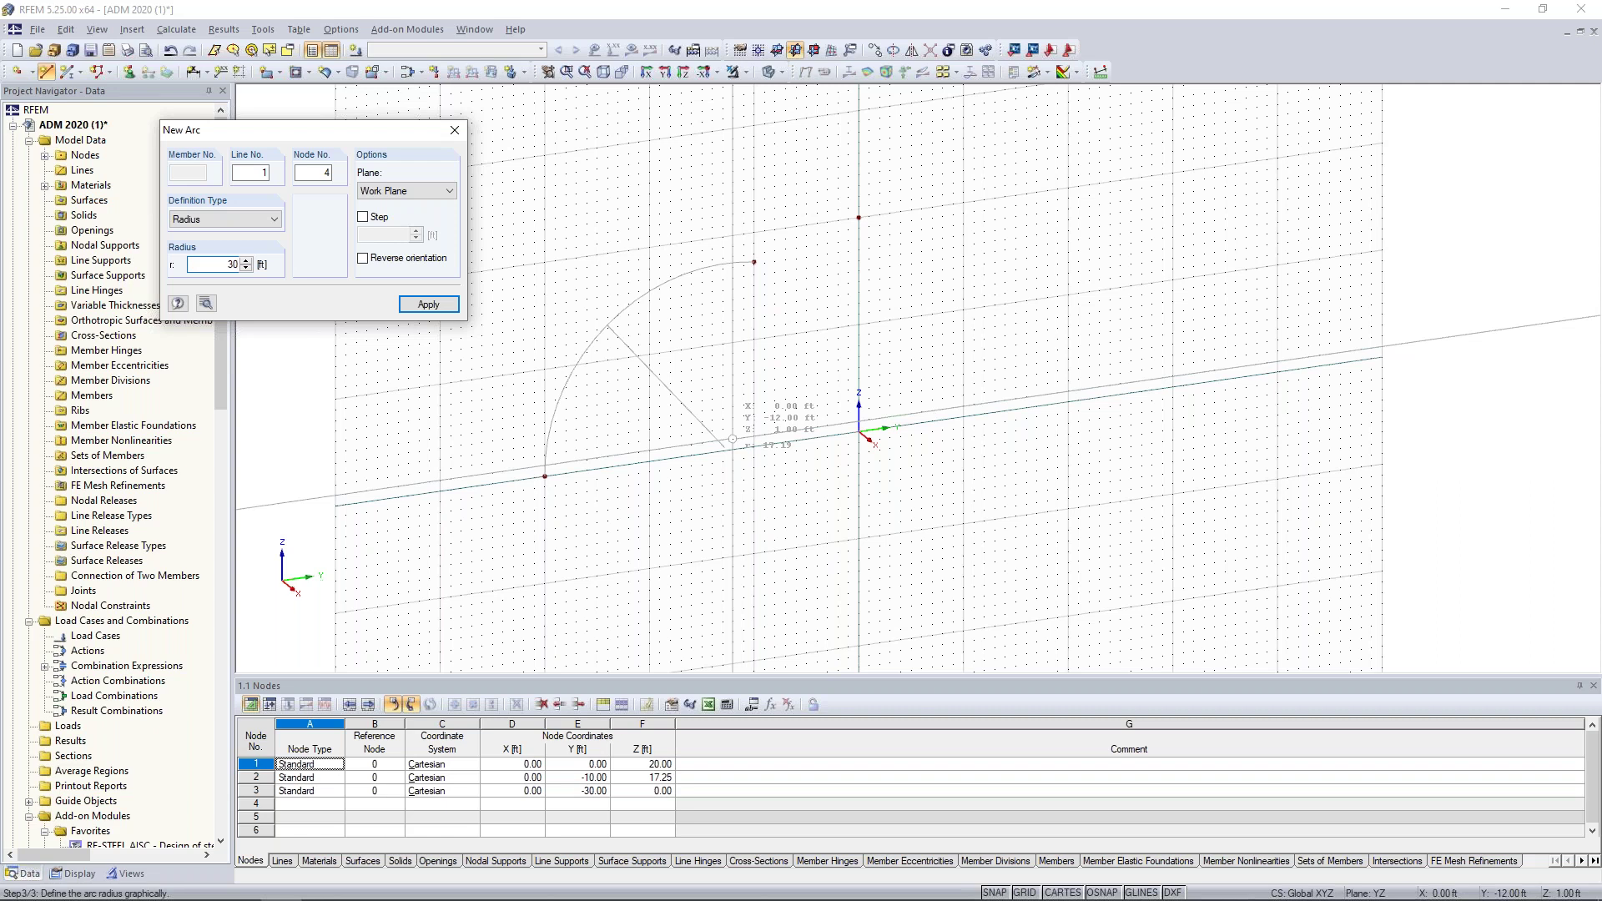
key("Return")
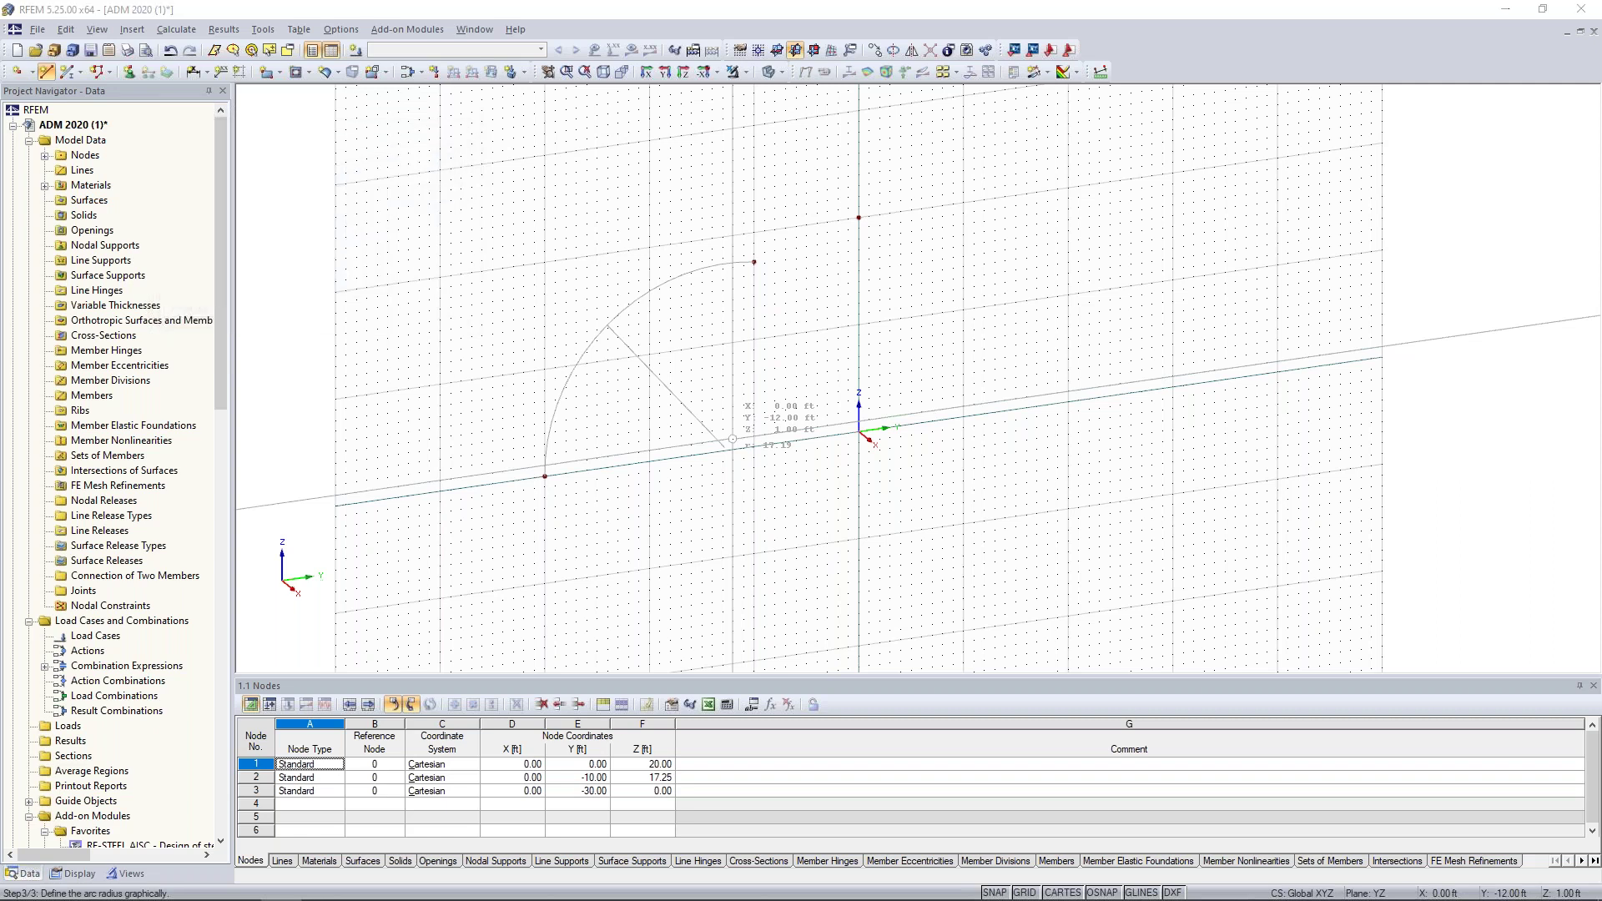
key("Escape")
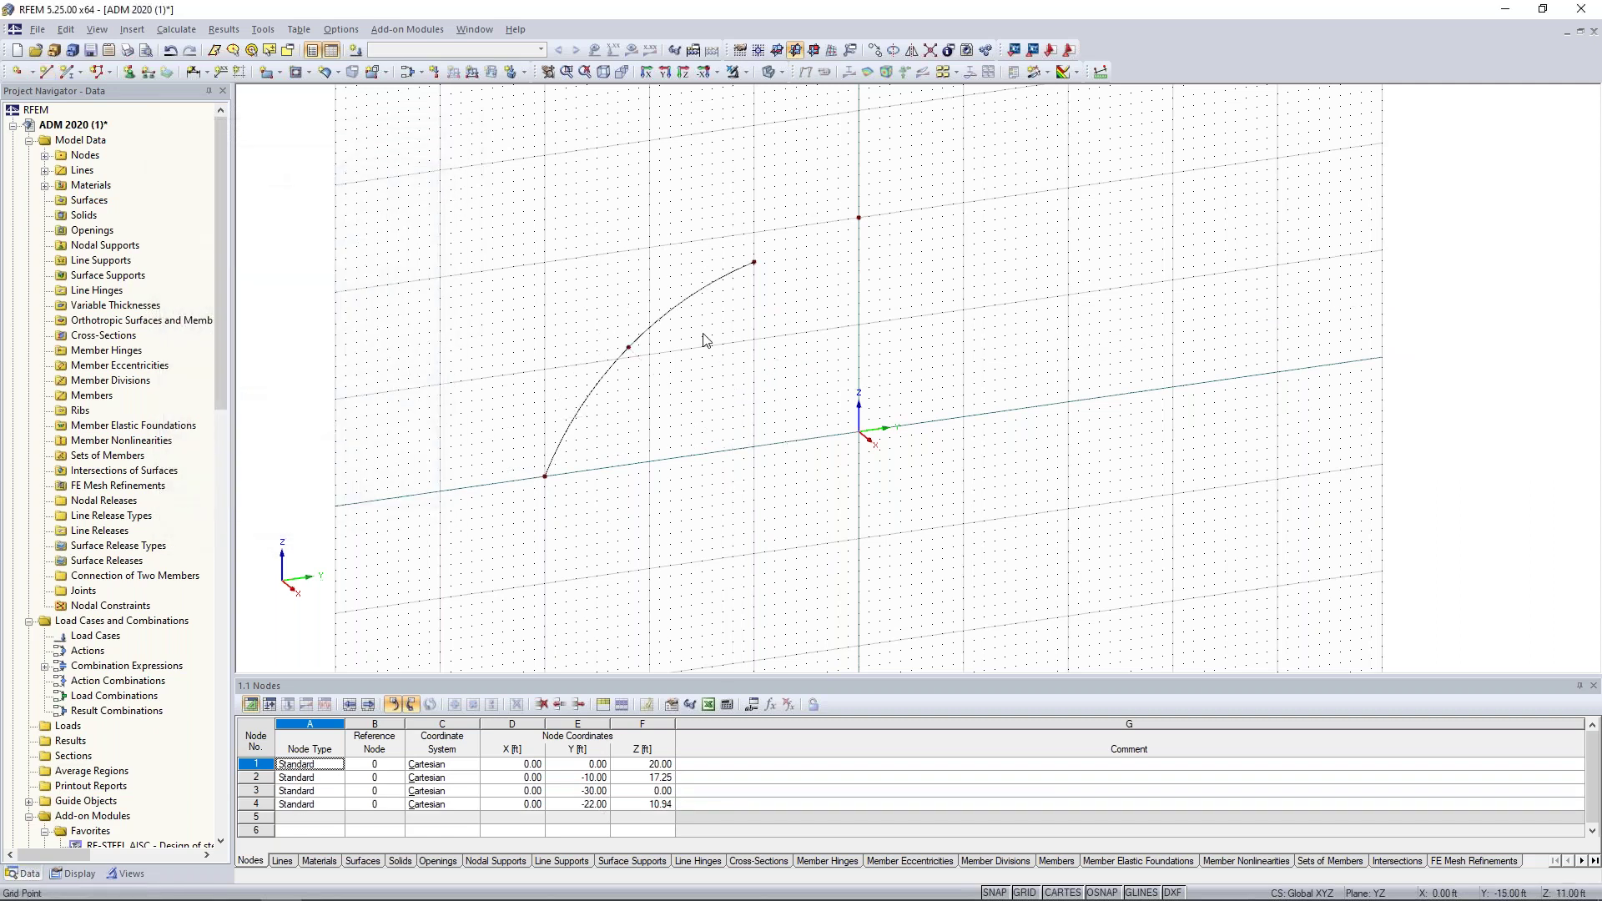
Step: Divide the arc with 3 intermediate nodes
right_click(685, 305)
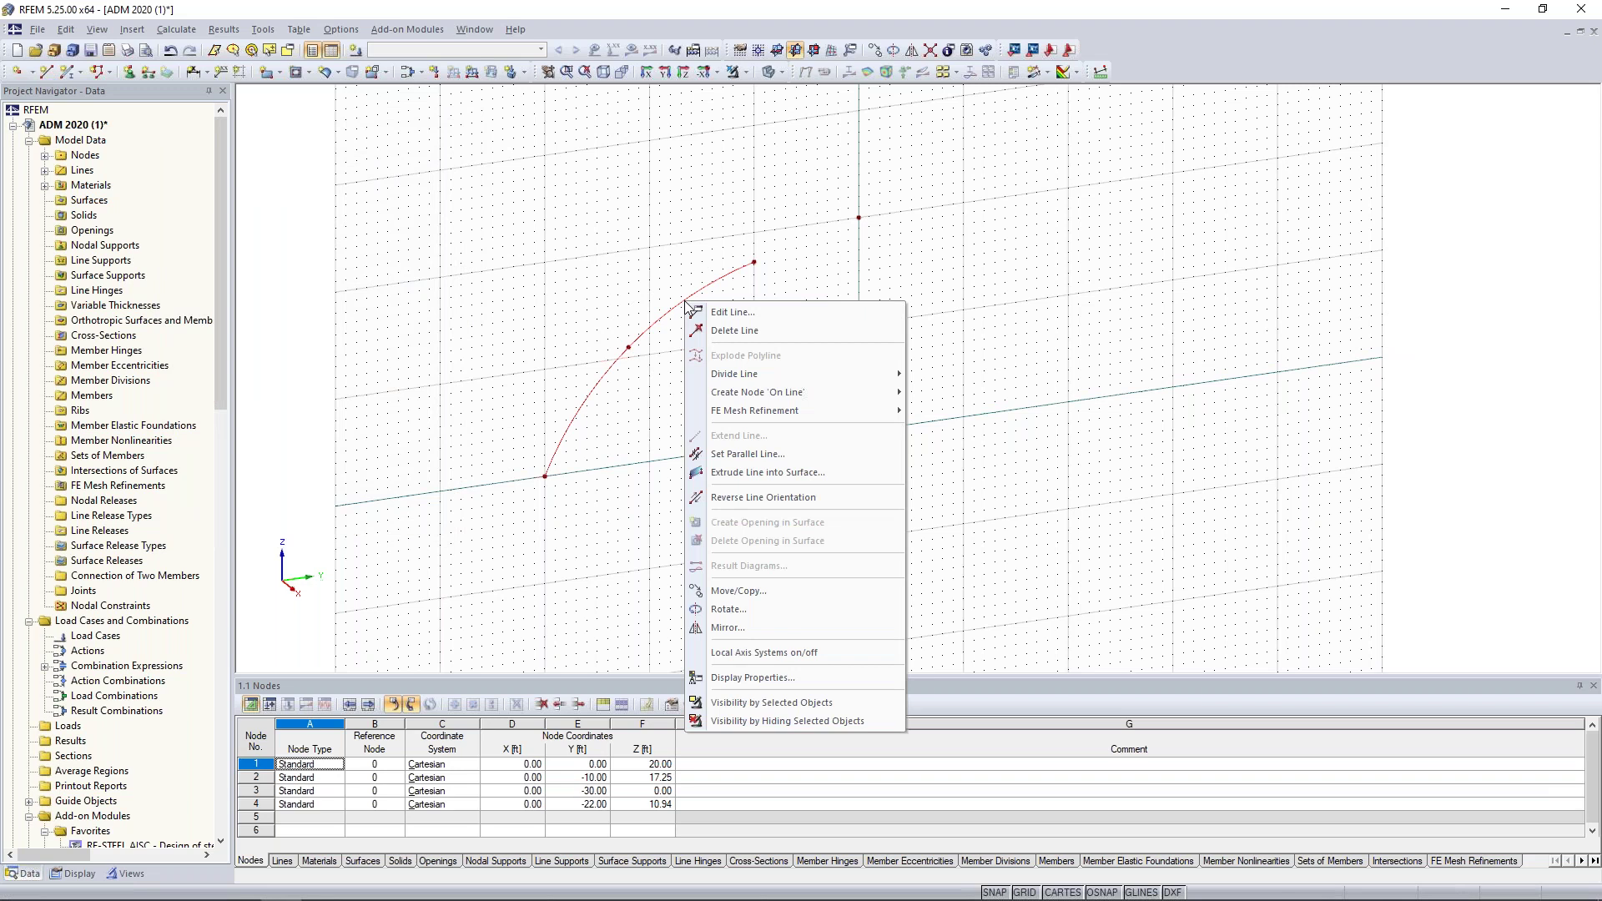
mouse_move(735, 374)
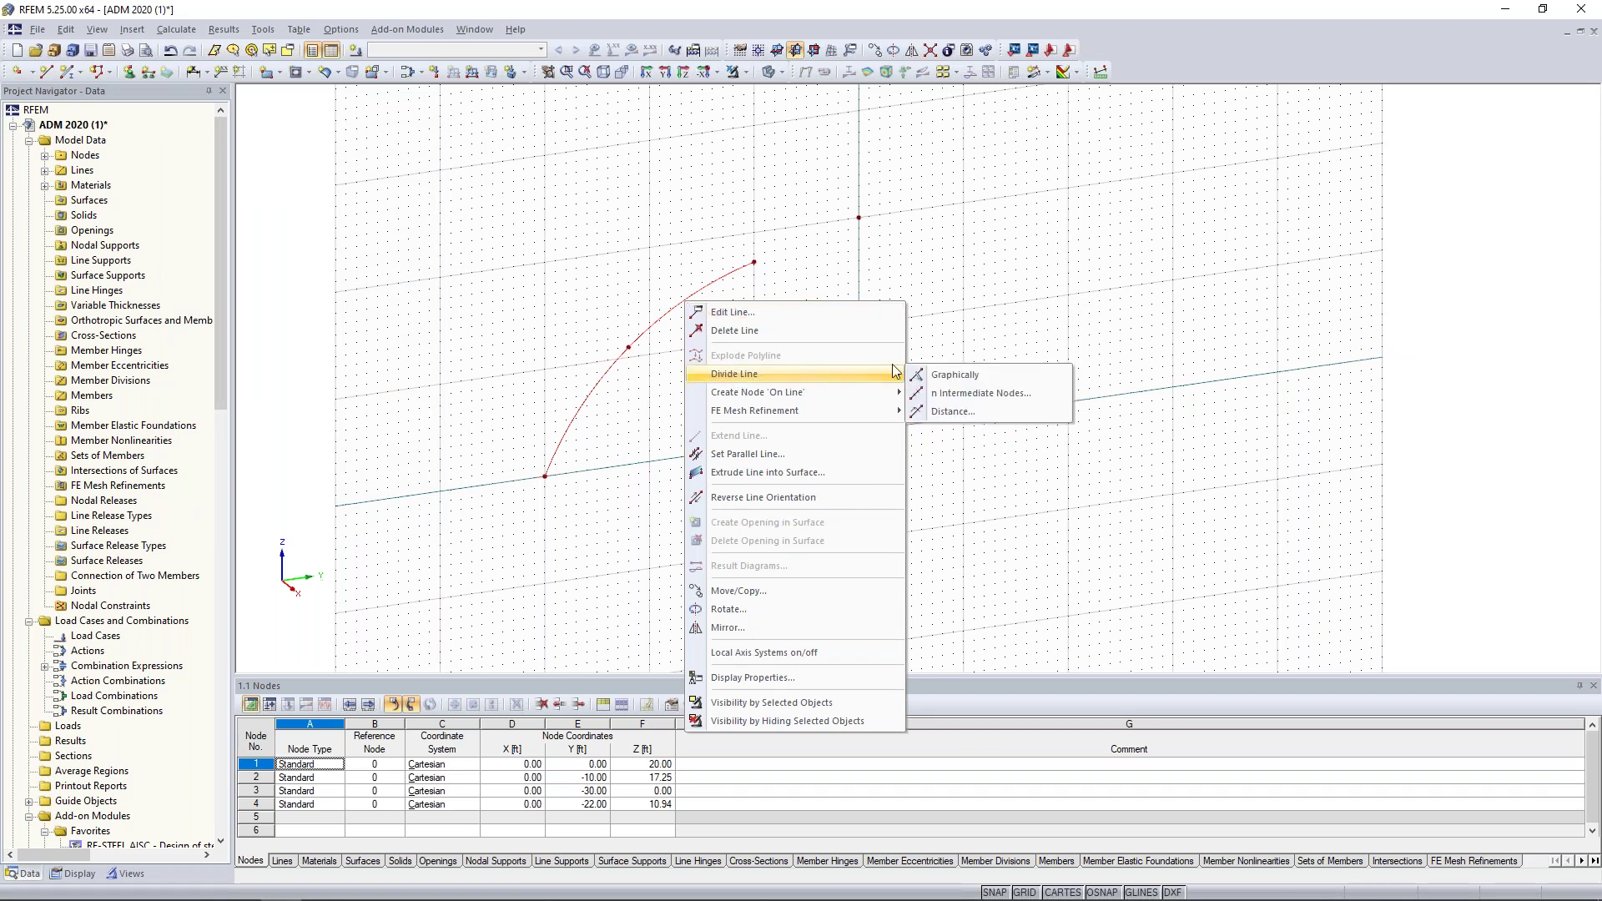
left_click(949, 396)
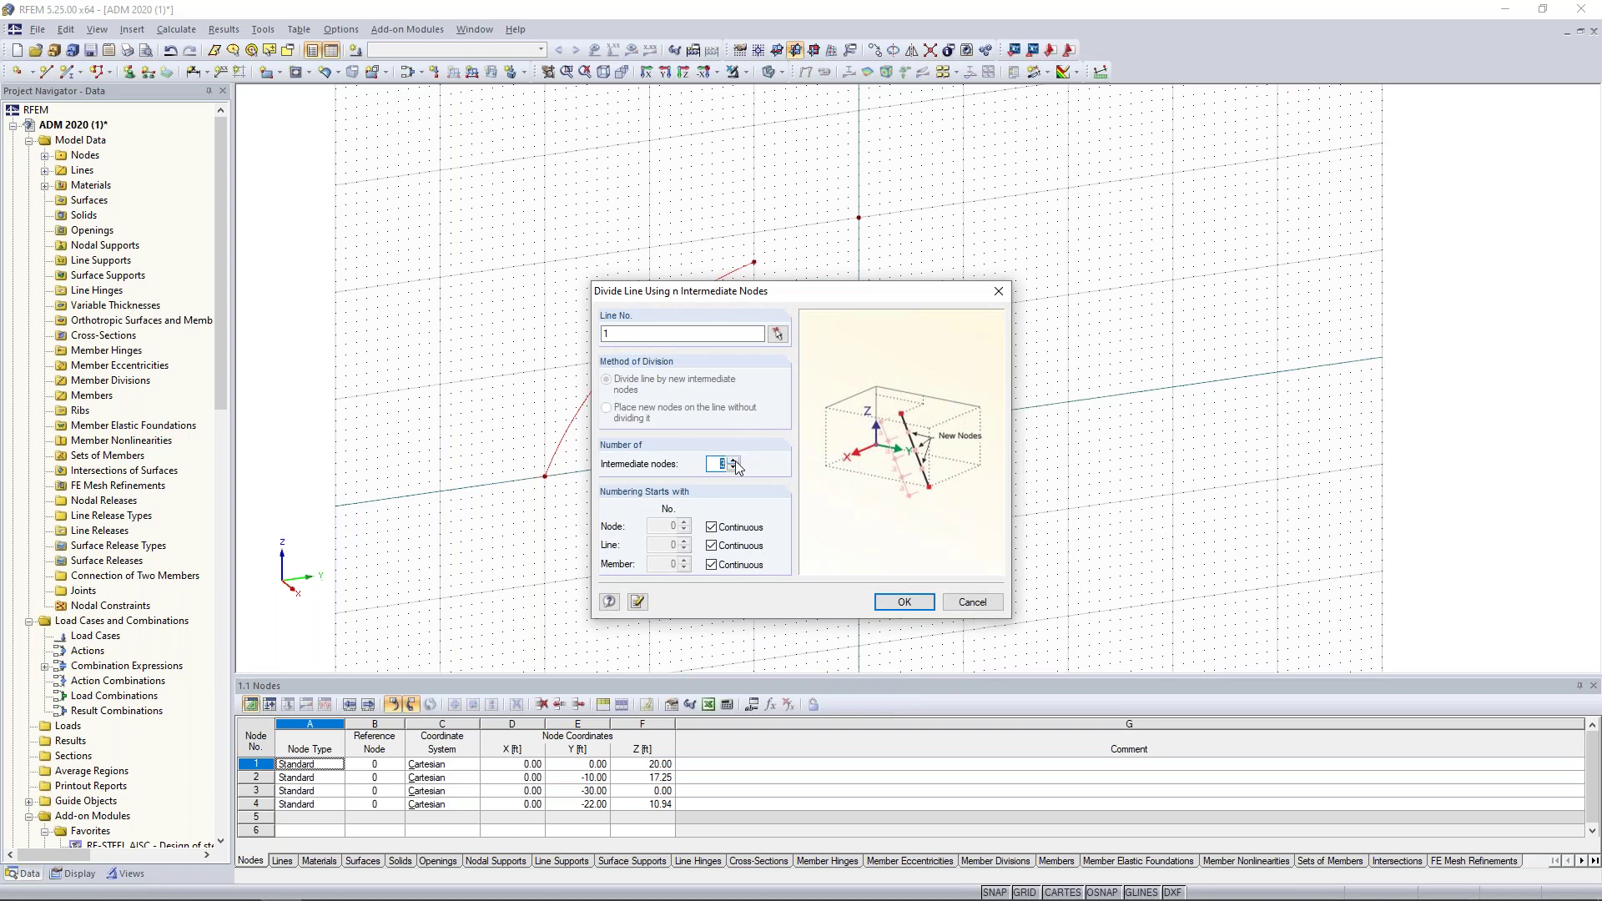
left_click(897, 603)
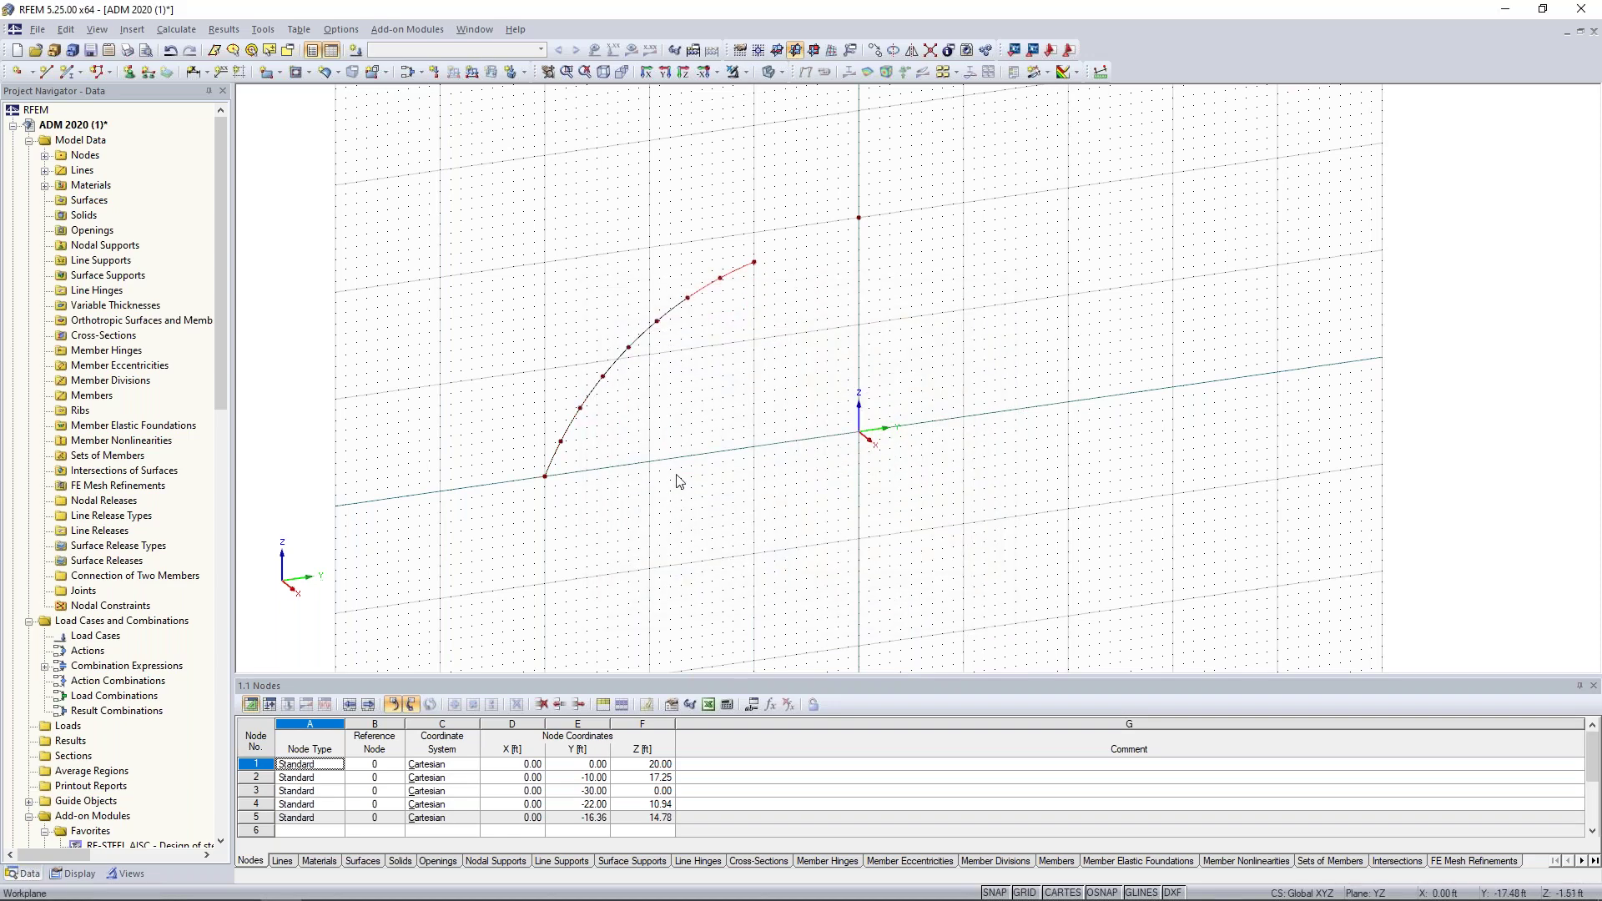
Step: Delete the four arc segments, keeping only their start, division and end nodes
scroll(653, 439, "up", 2)
middle_click_drag(651, 433, 625, 437, "ctrl")
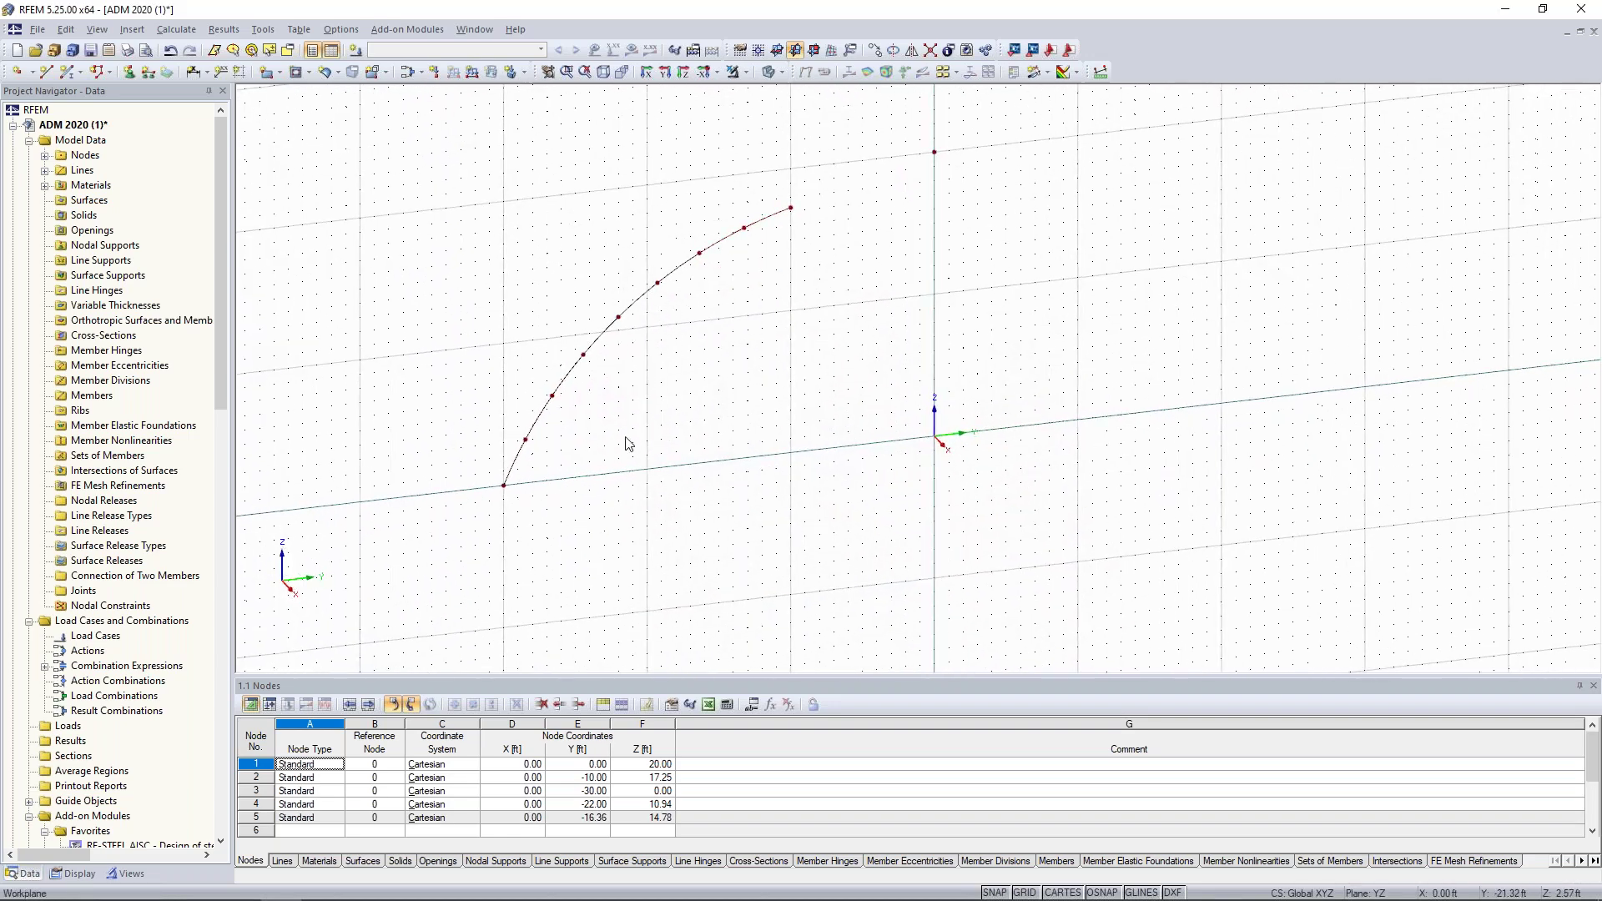
left_click_drag(551, 457, 511, 426)
left_click_drag(613, 374, 571, 346, "ctrl")
left_click_drag(677, 305, 649, 269, "ctrl")
left_click_drag(768, 273, 733, 219, "ctrl")
key("Delete")
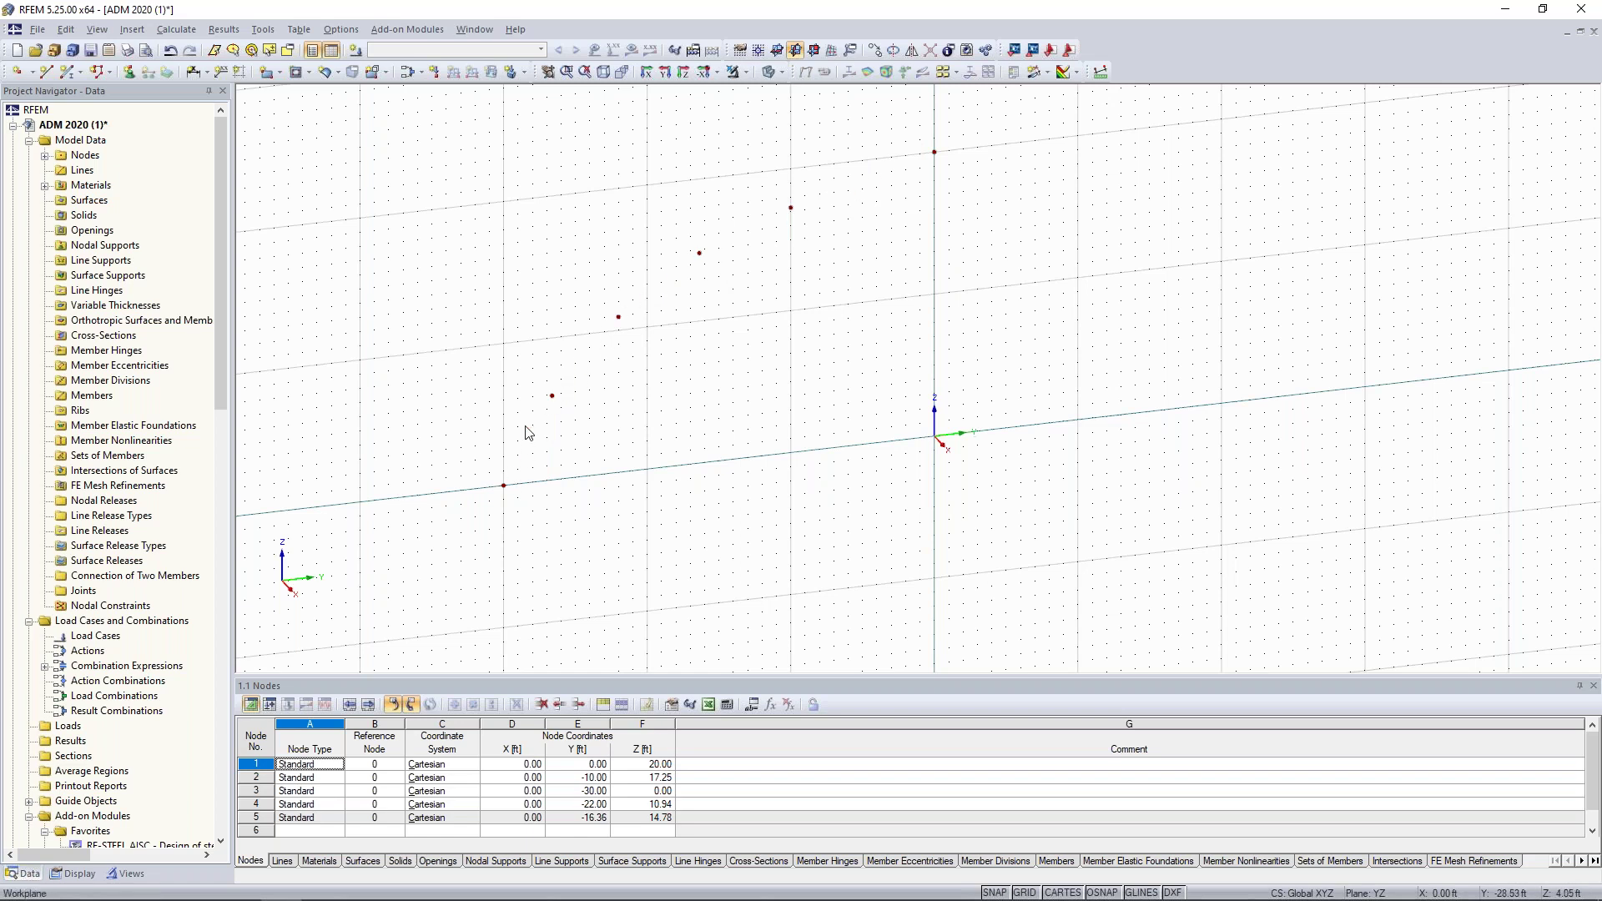
Step: Start a new beam member and import the SHAPE-THIN section EXTRUSION 2 as its cross-section, overwriting the existing copy
left_click(67, 73)
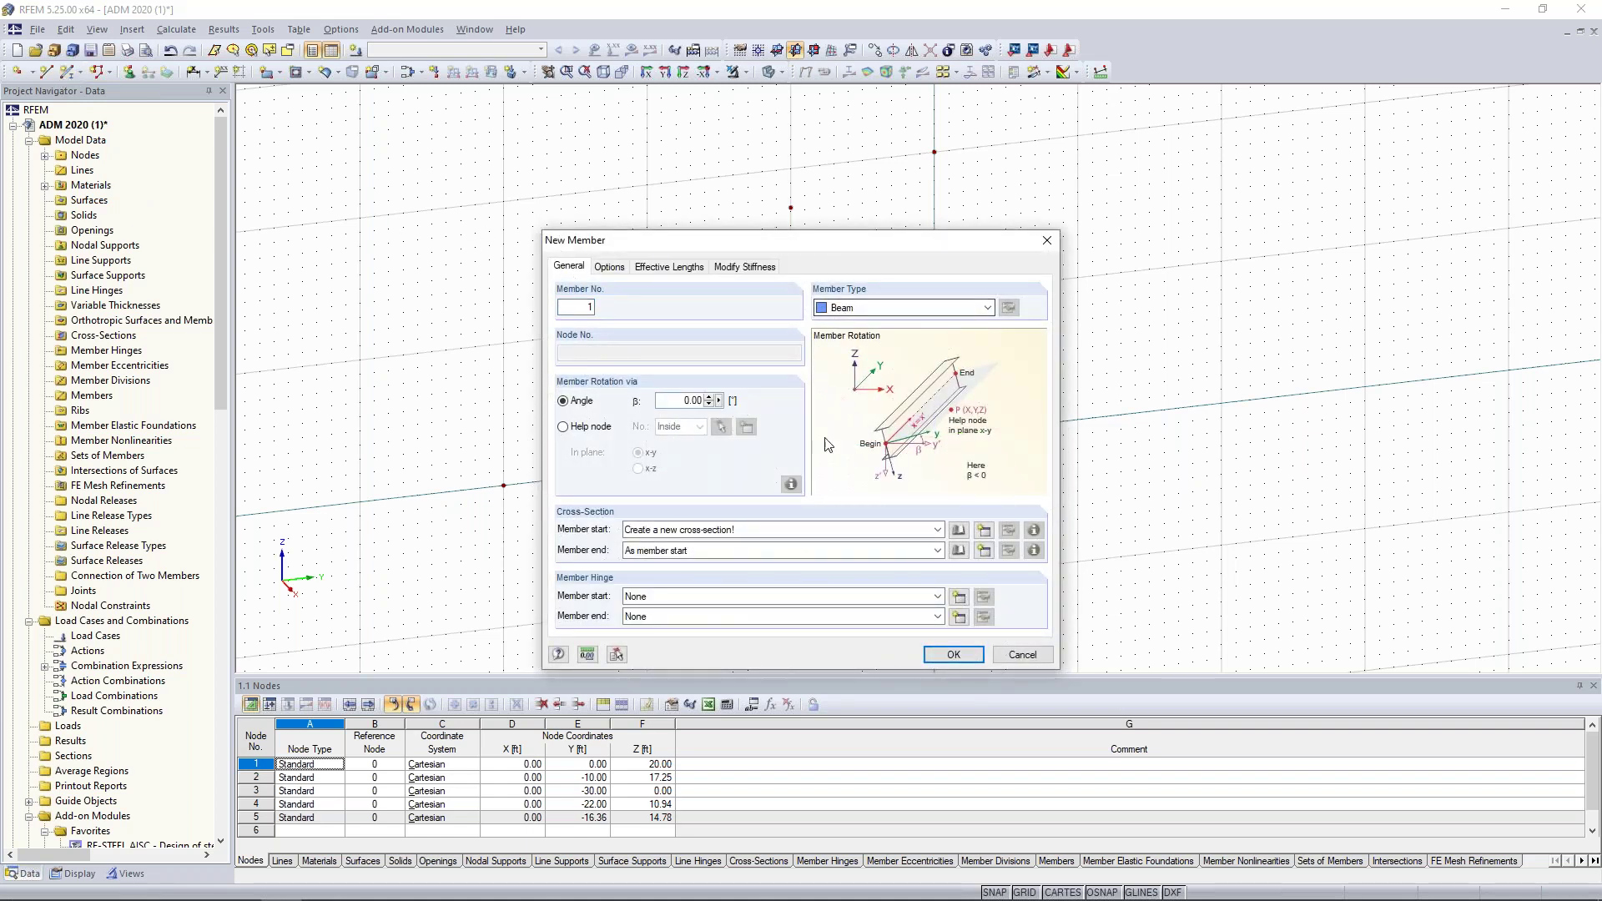
left_click(959, 531)
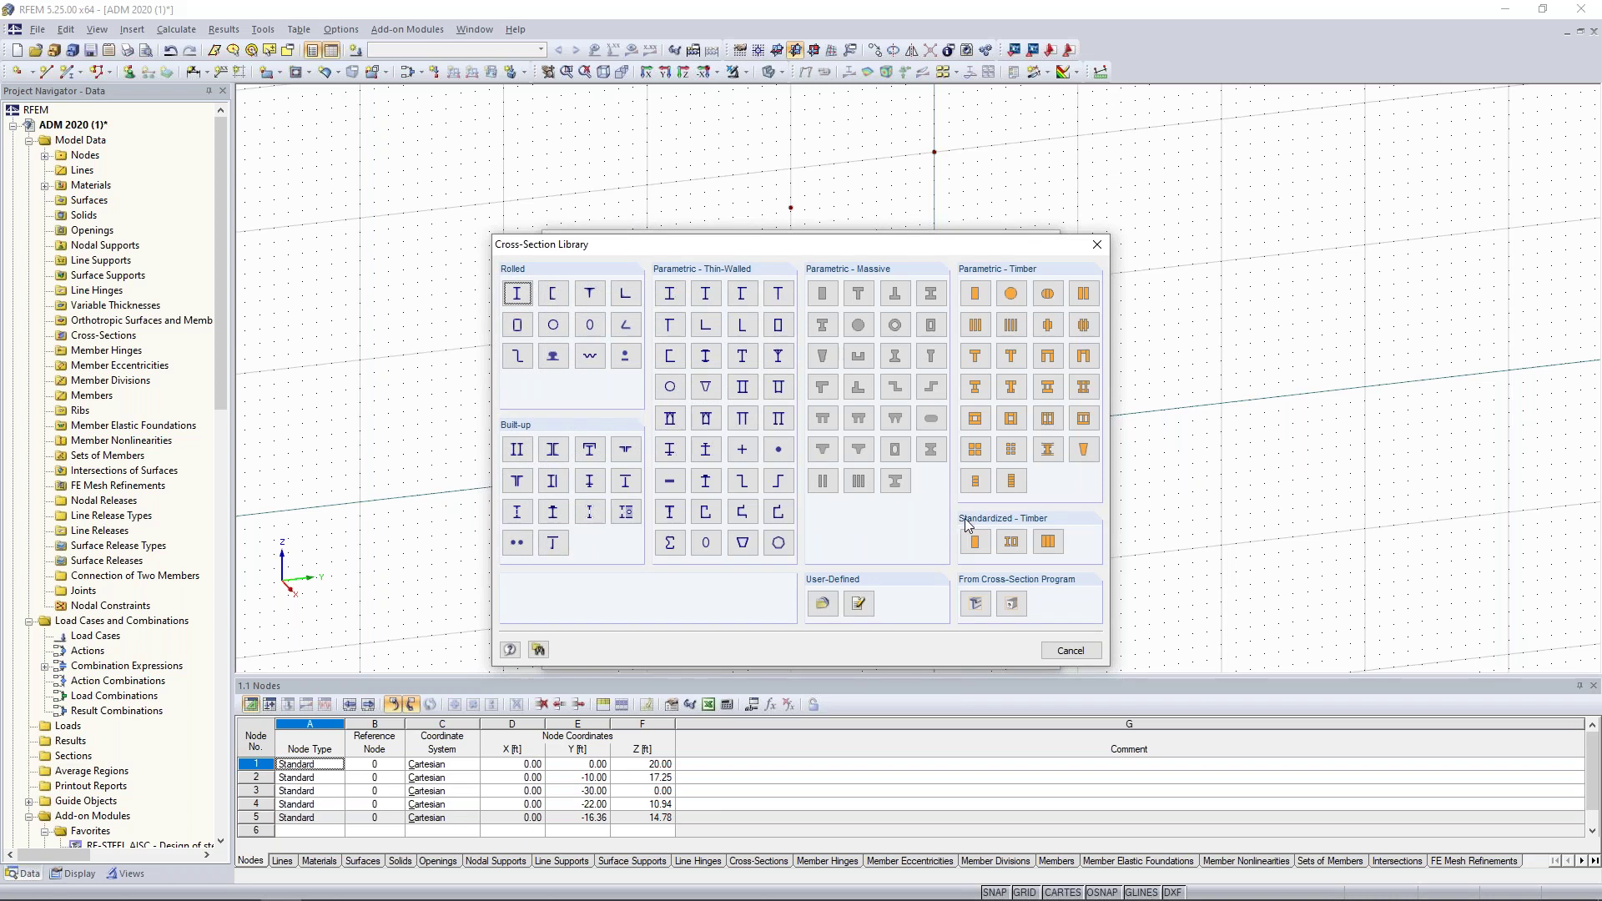
left_click(973, 604)
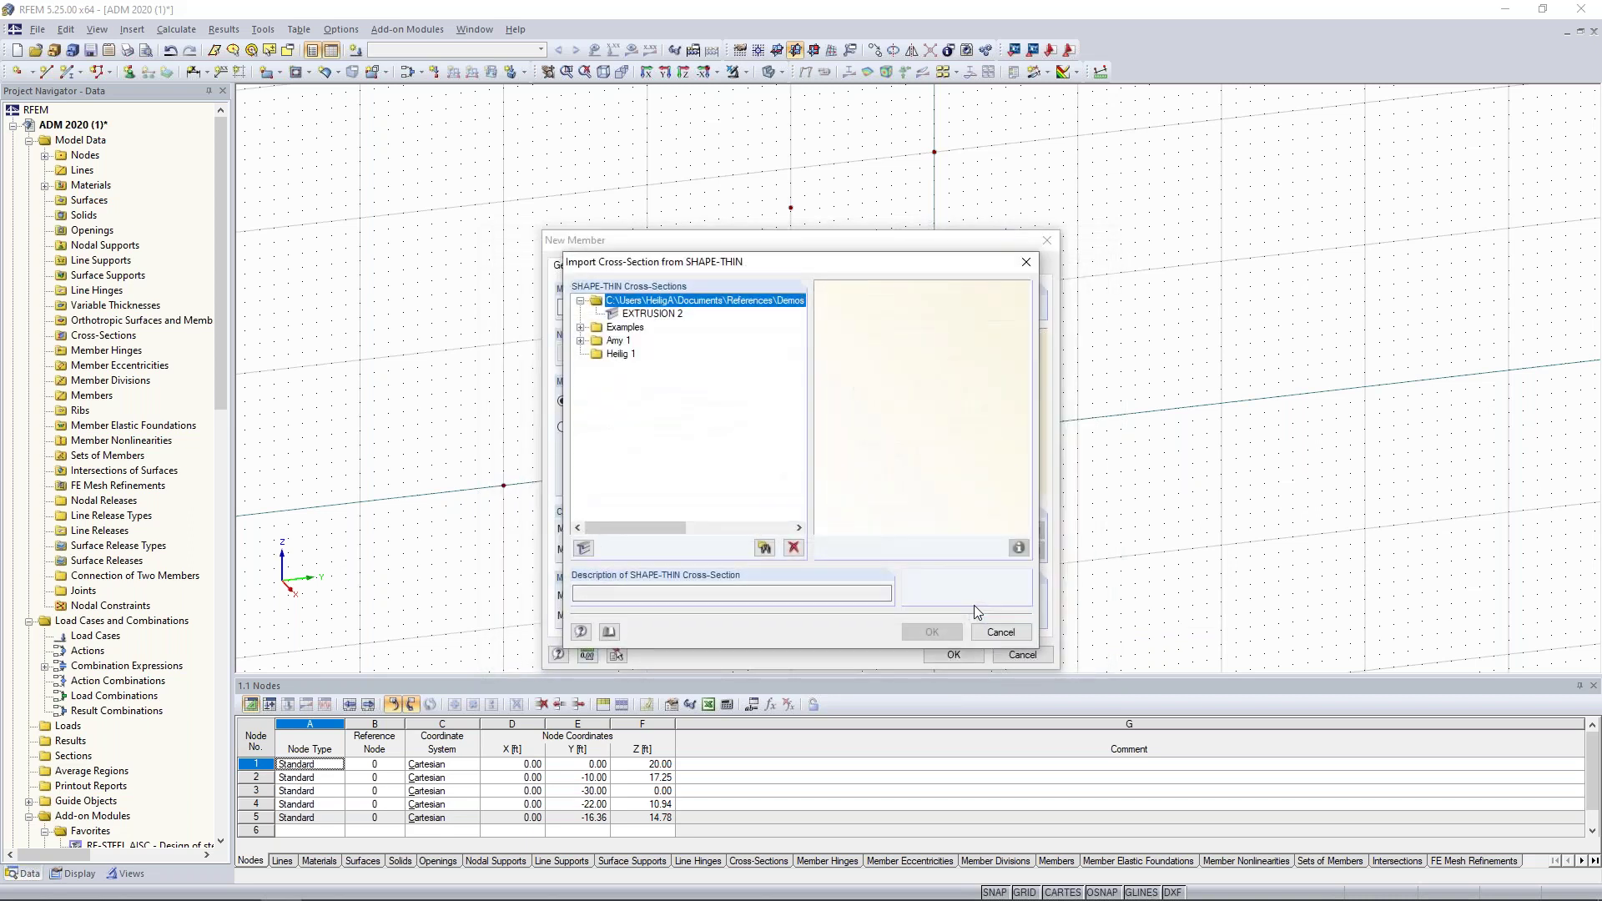
left_click(672, 315)
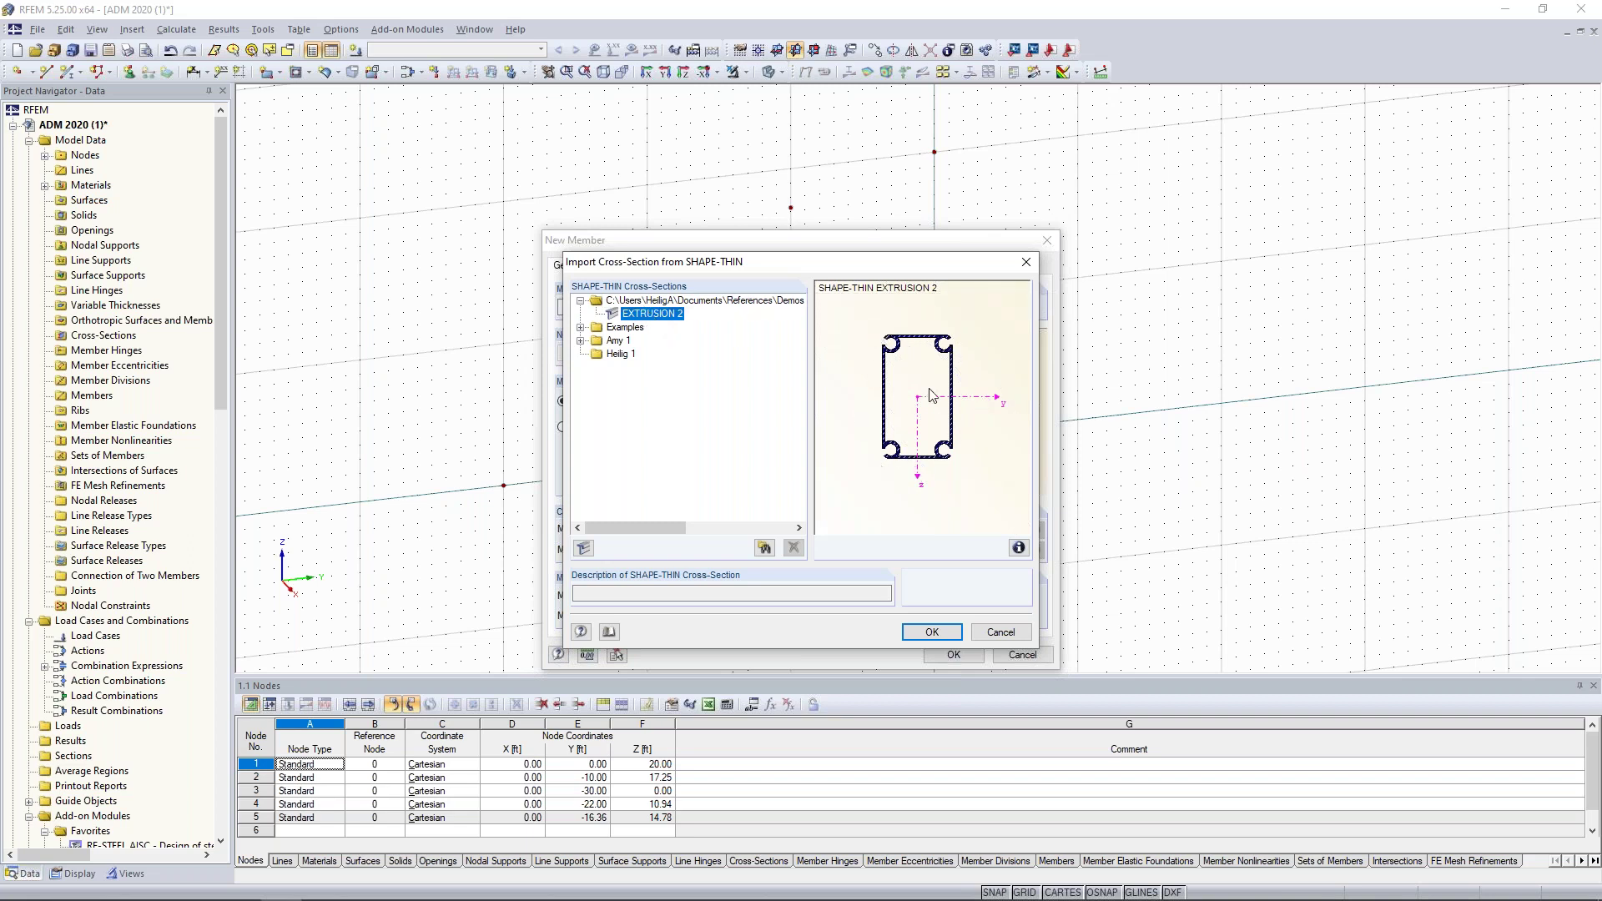
left_click(582, 327)
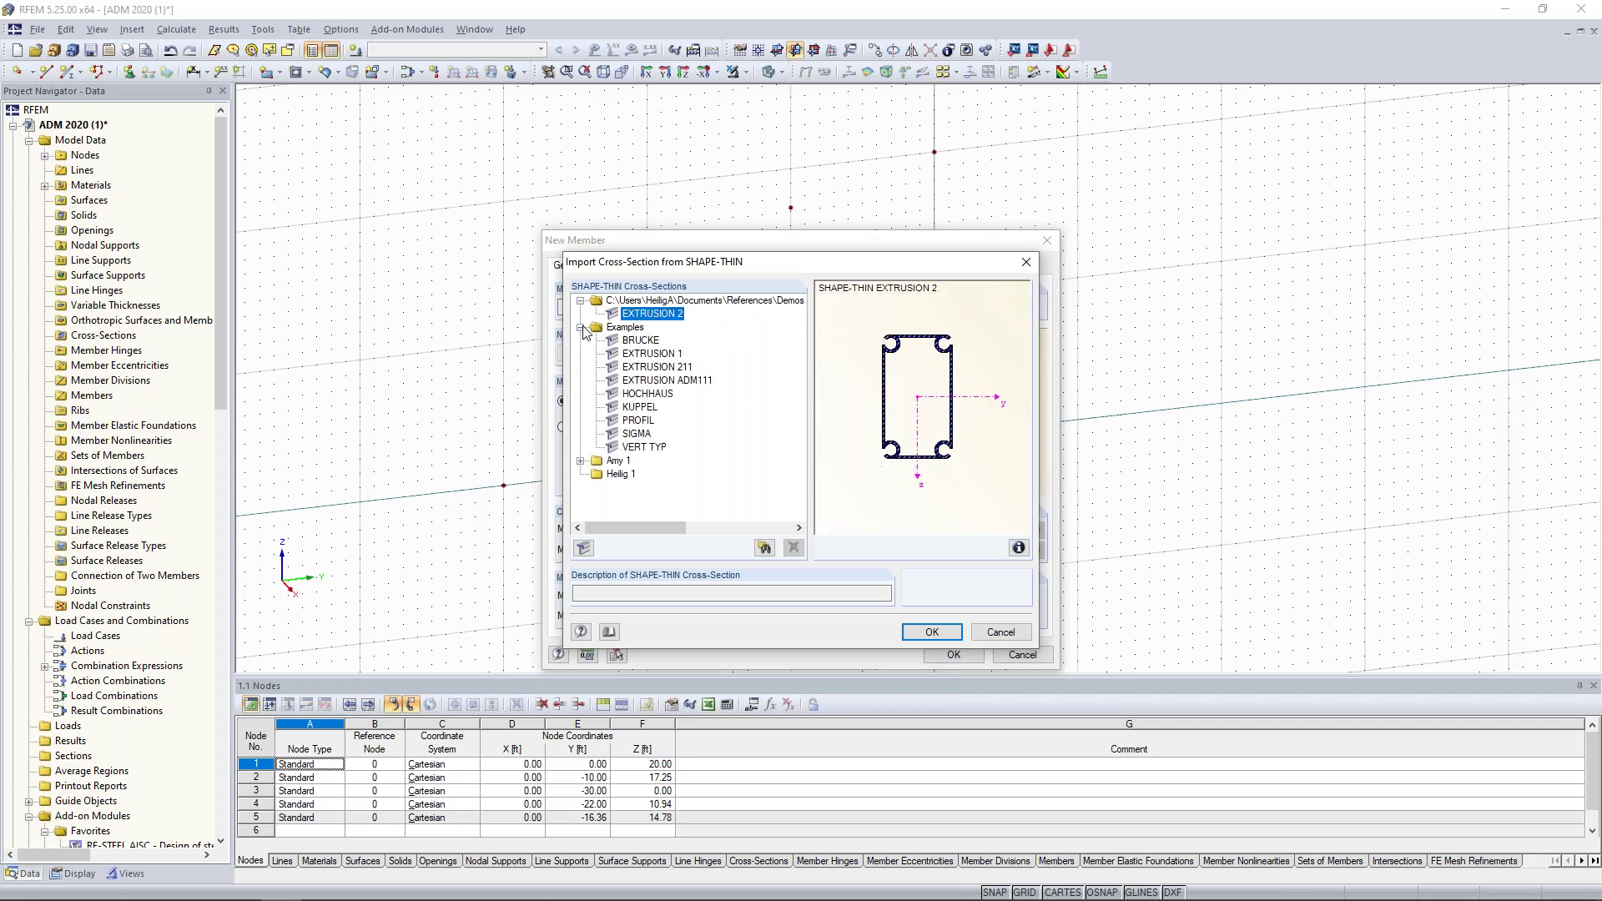
left_click(641, 357)
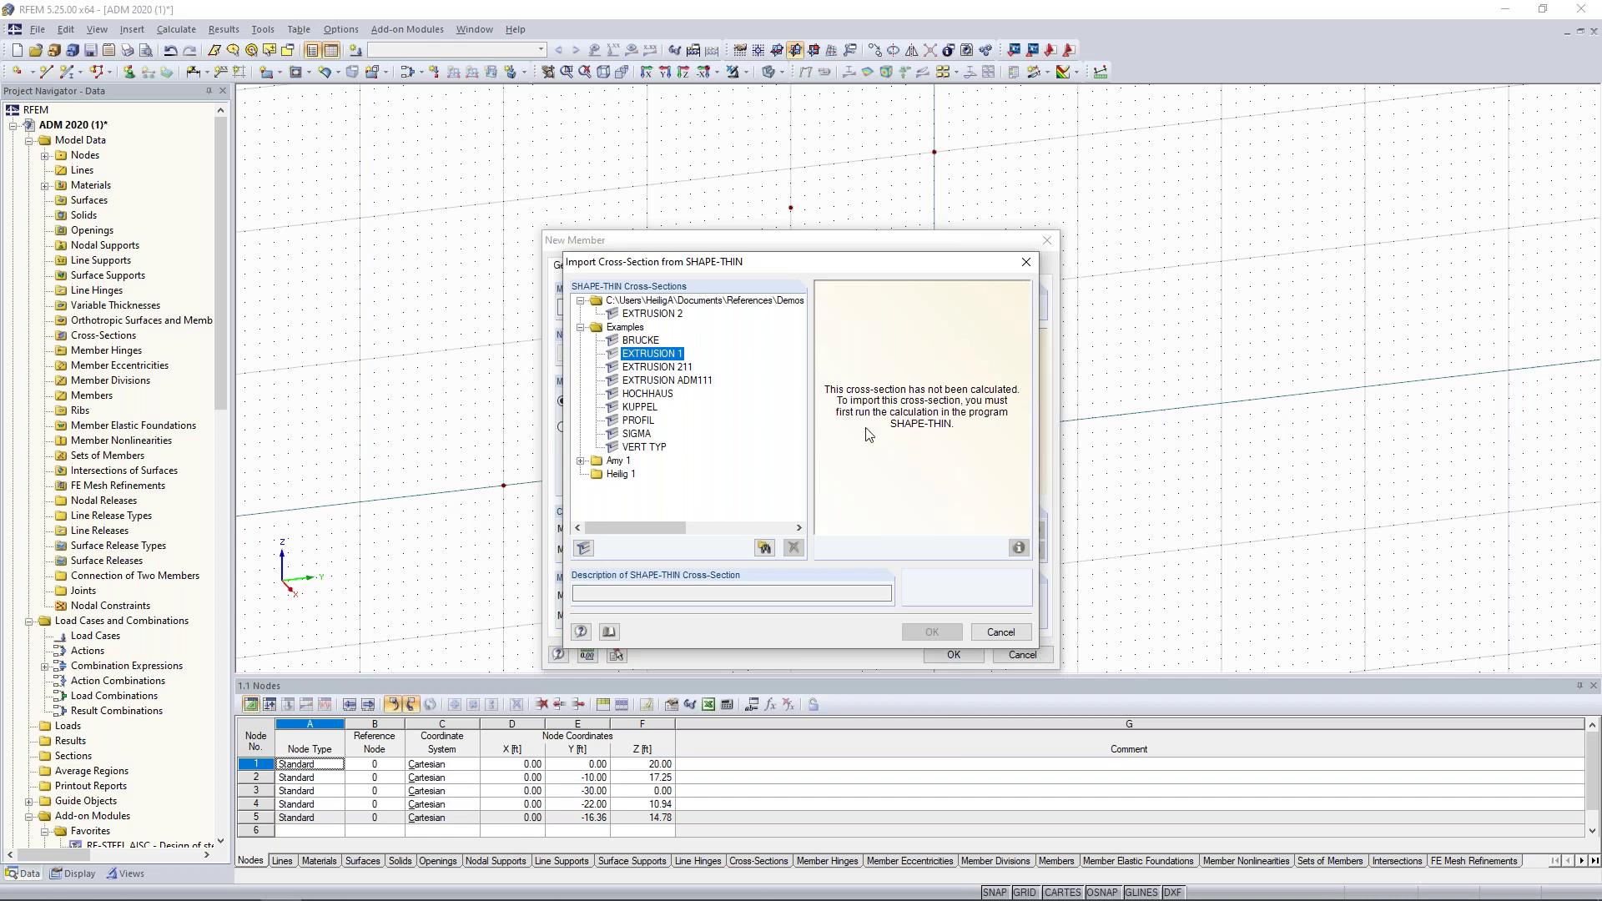
left_click(674, 314)
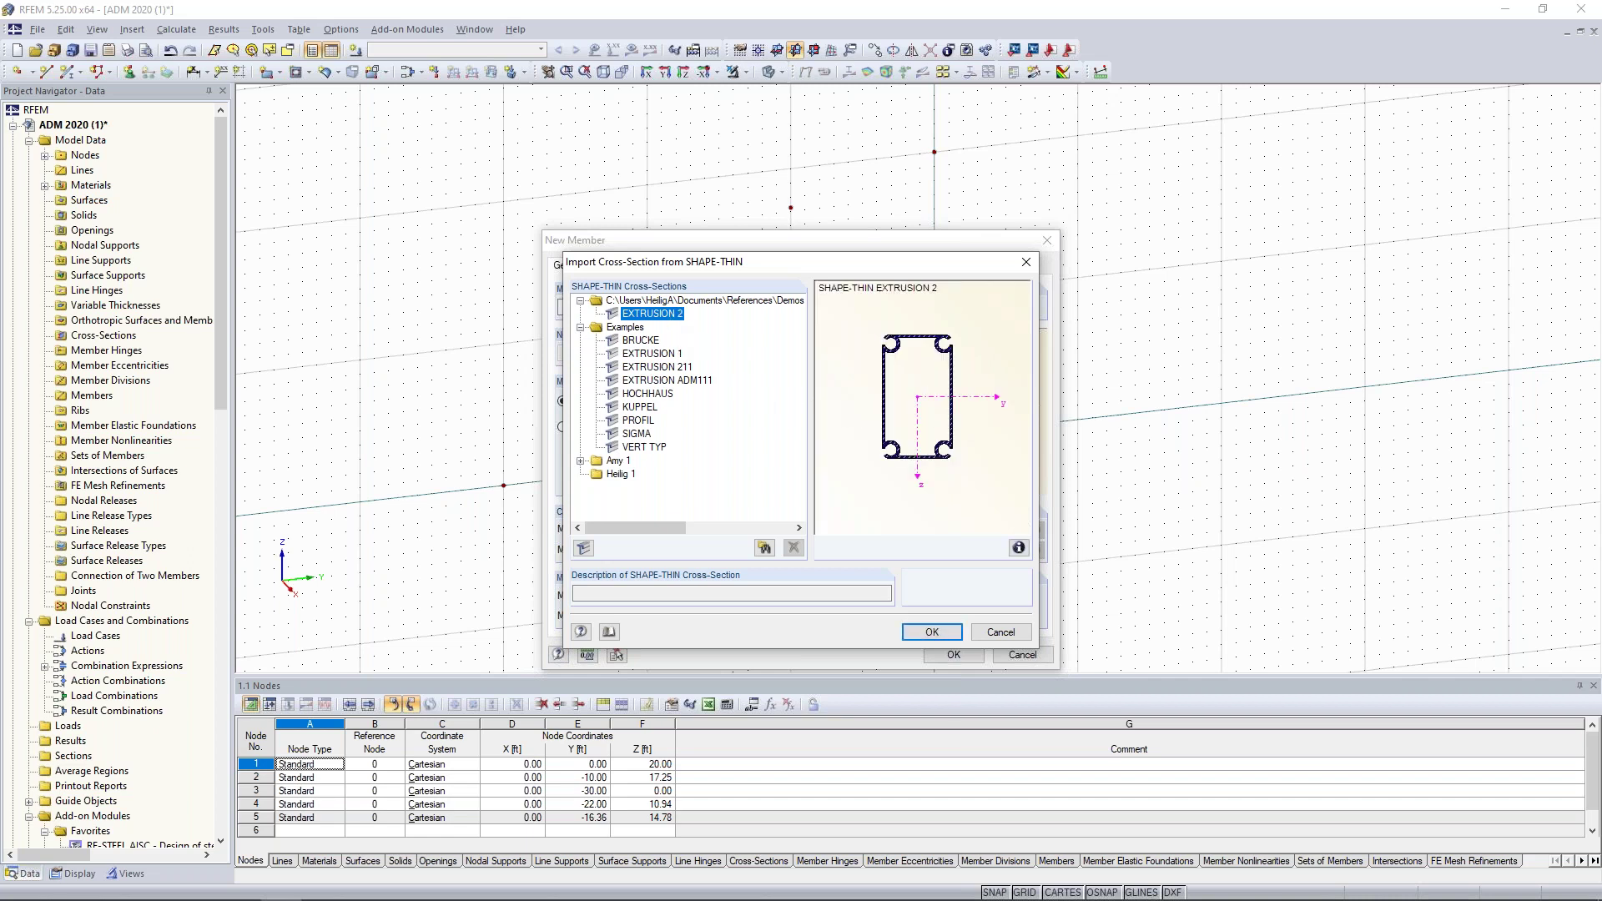
left_click(931, 631)
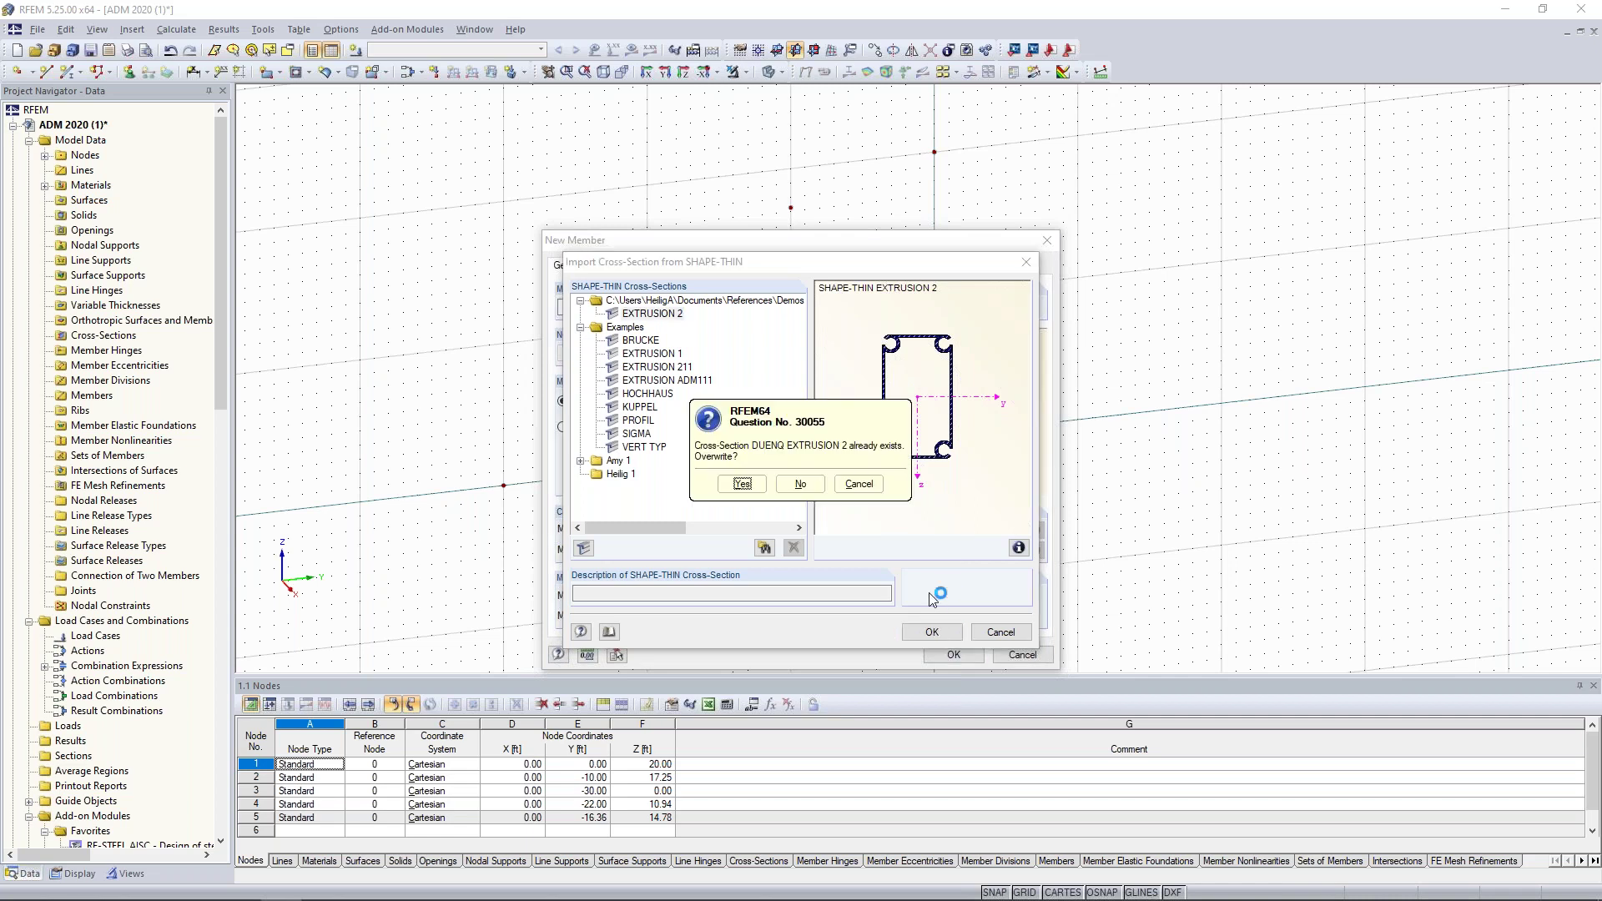
left_click(742, 485)
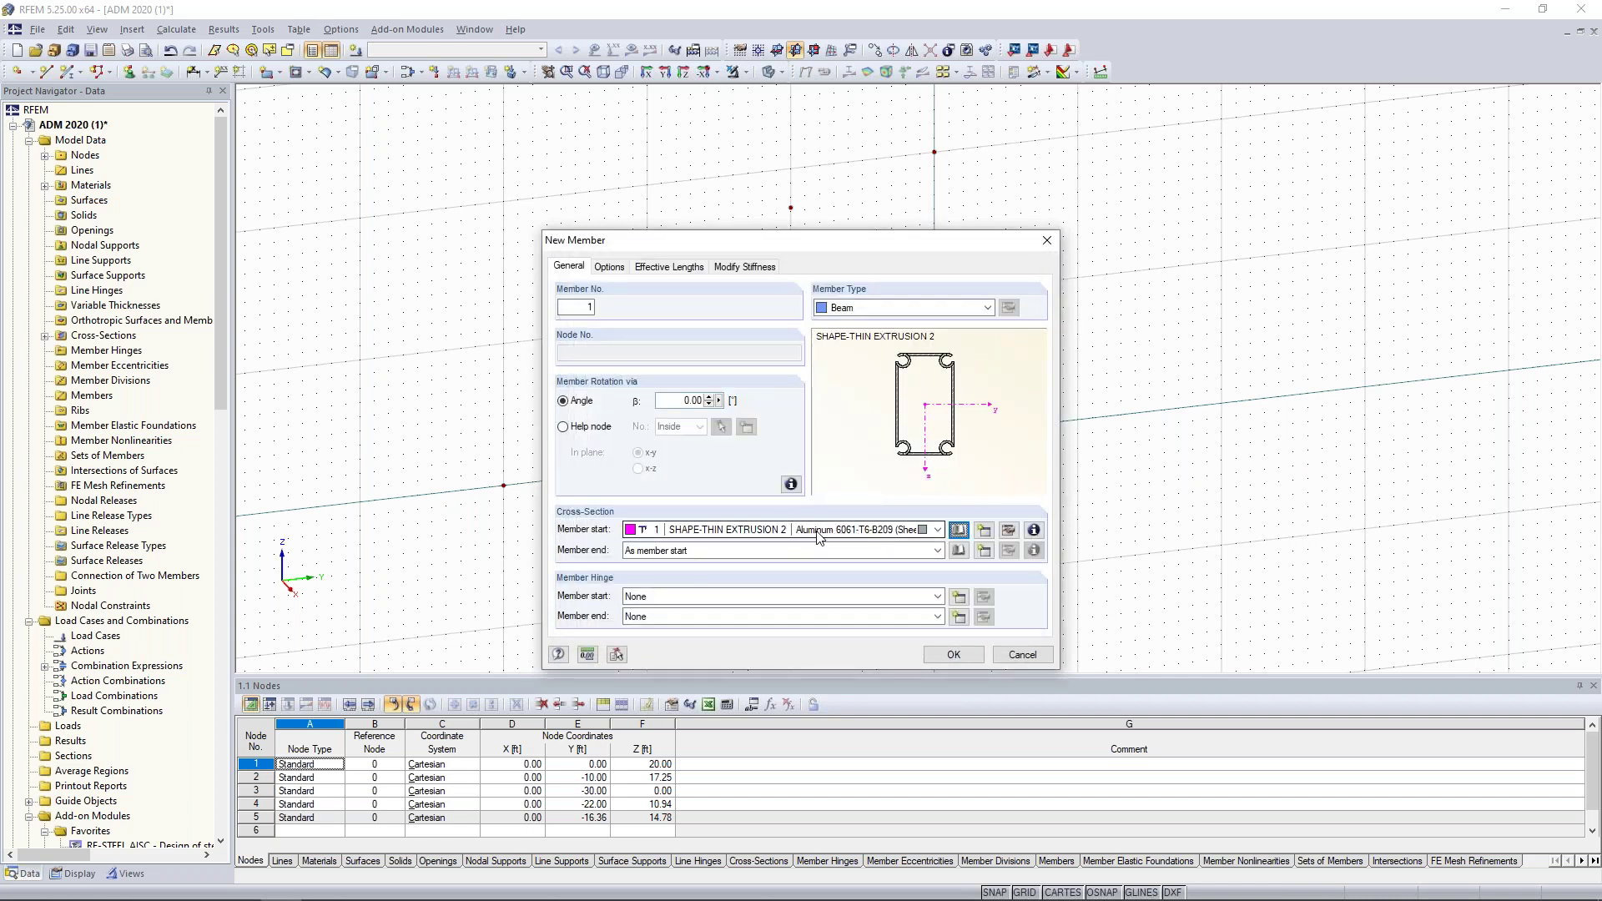
Step: Search the material library for 6061, assign Aluminum 6061-T6-B209 (Sheet and Plate), Note 1 to the cross-section, and accept the member settings
left_click(1008, 530)
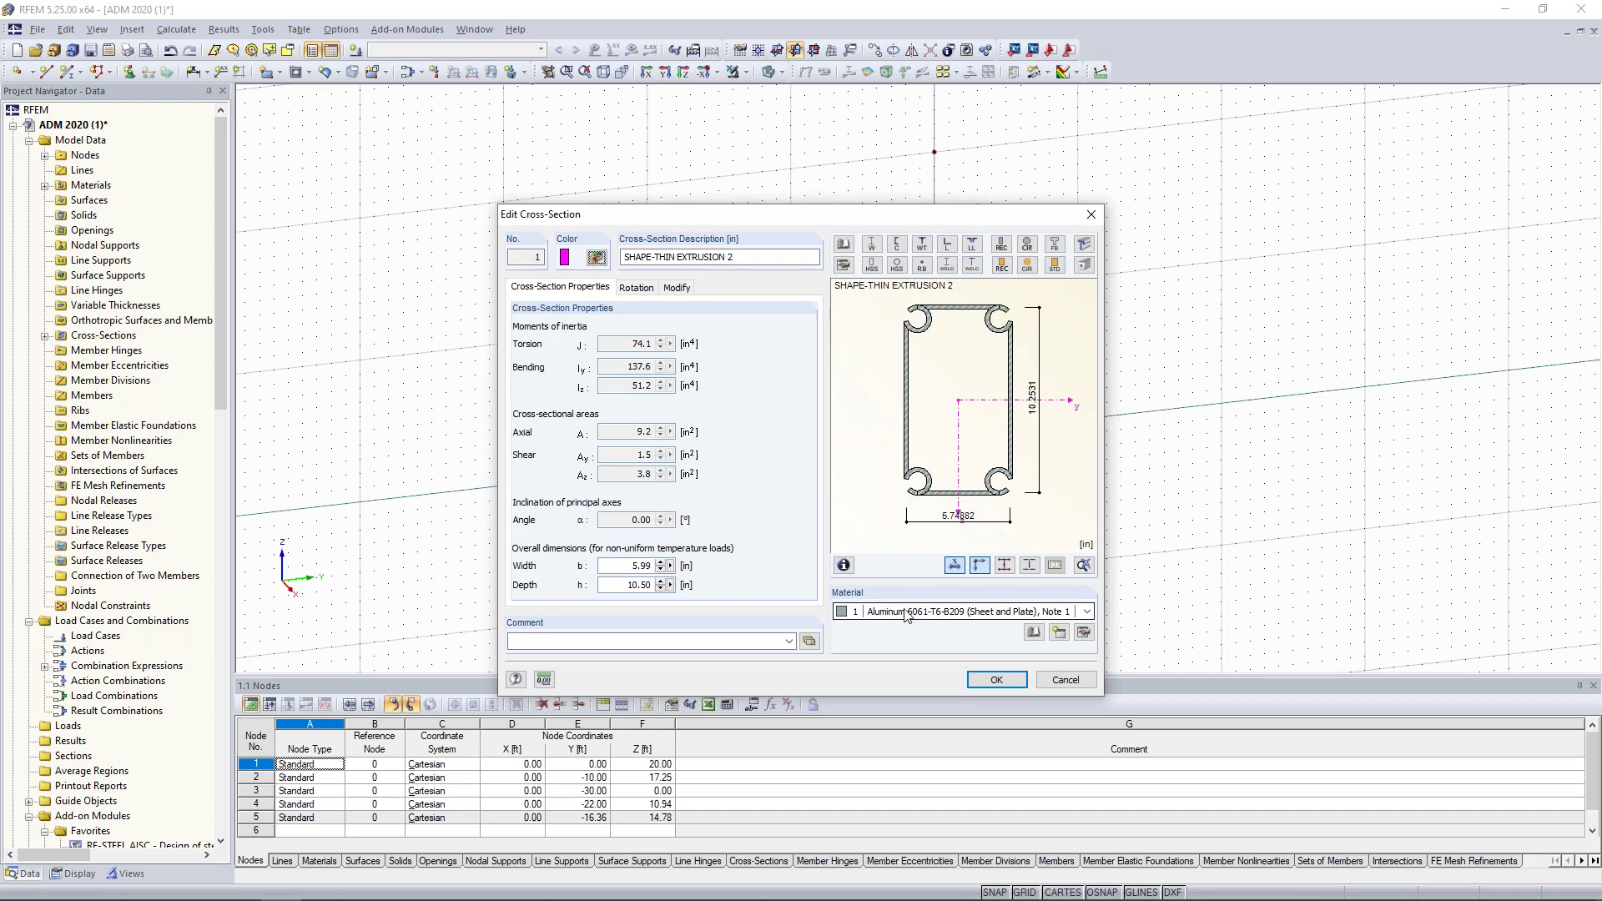
left_click(1033, 633)
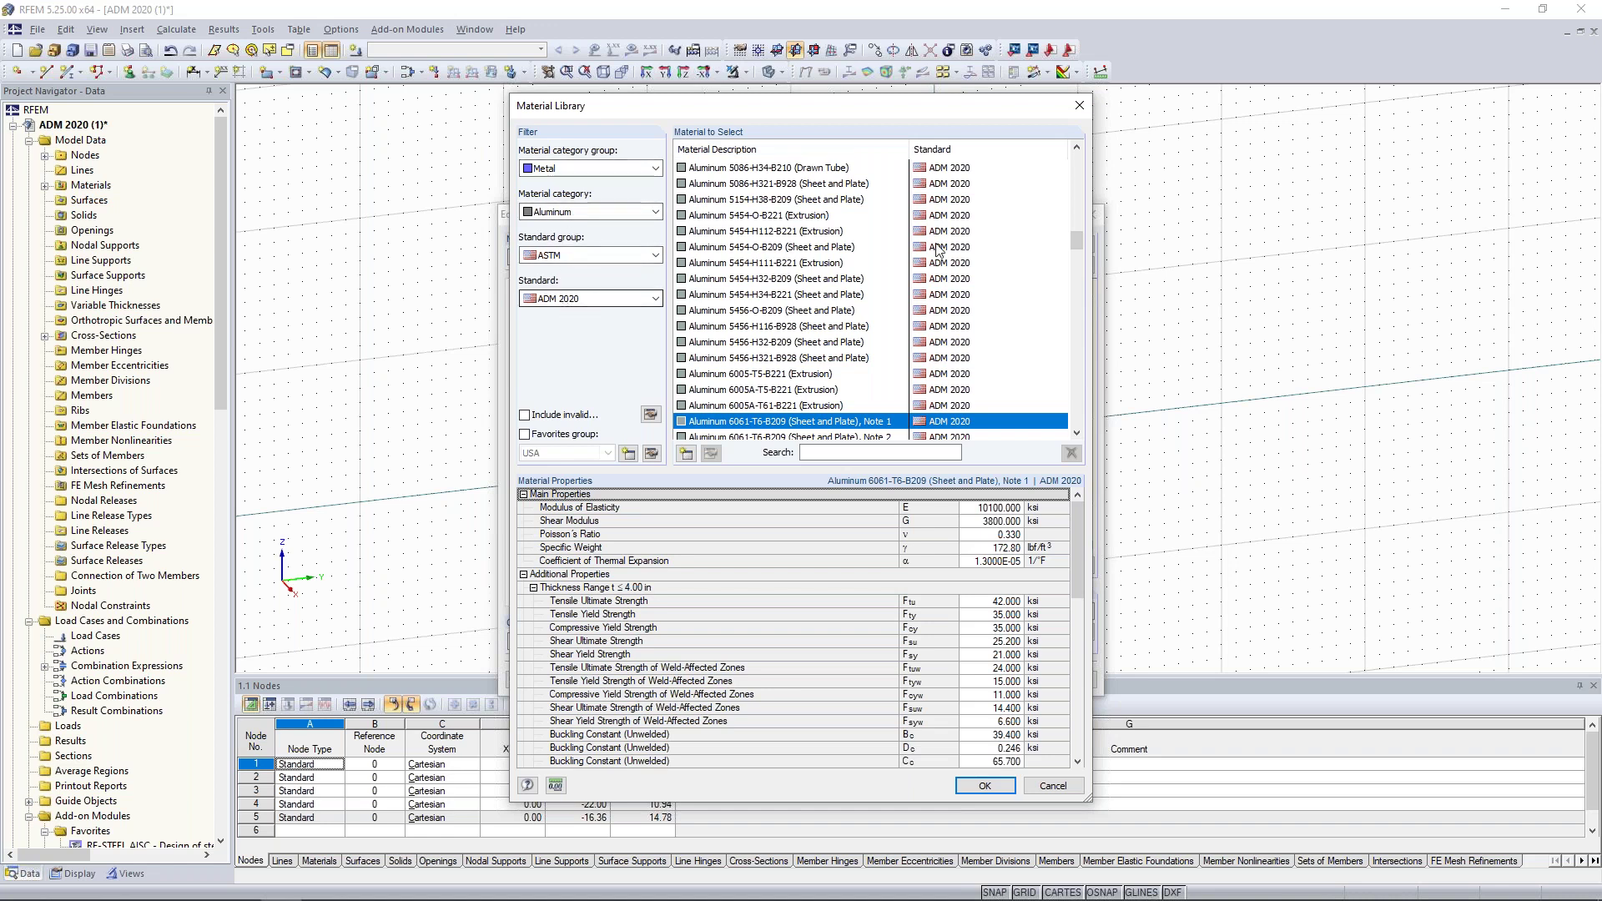
left_click_drag(1077, 241, 1072, 382)
left_click(834, 458)
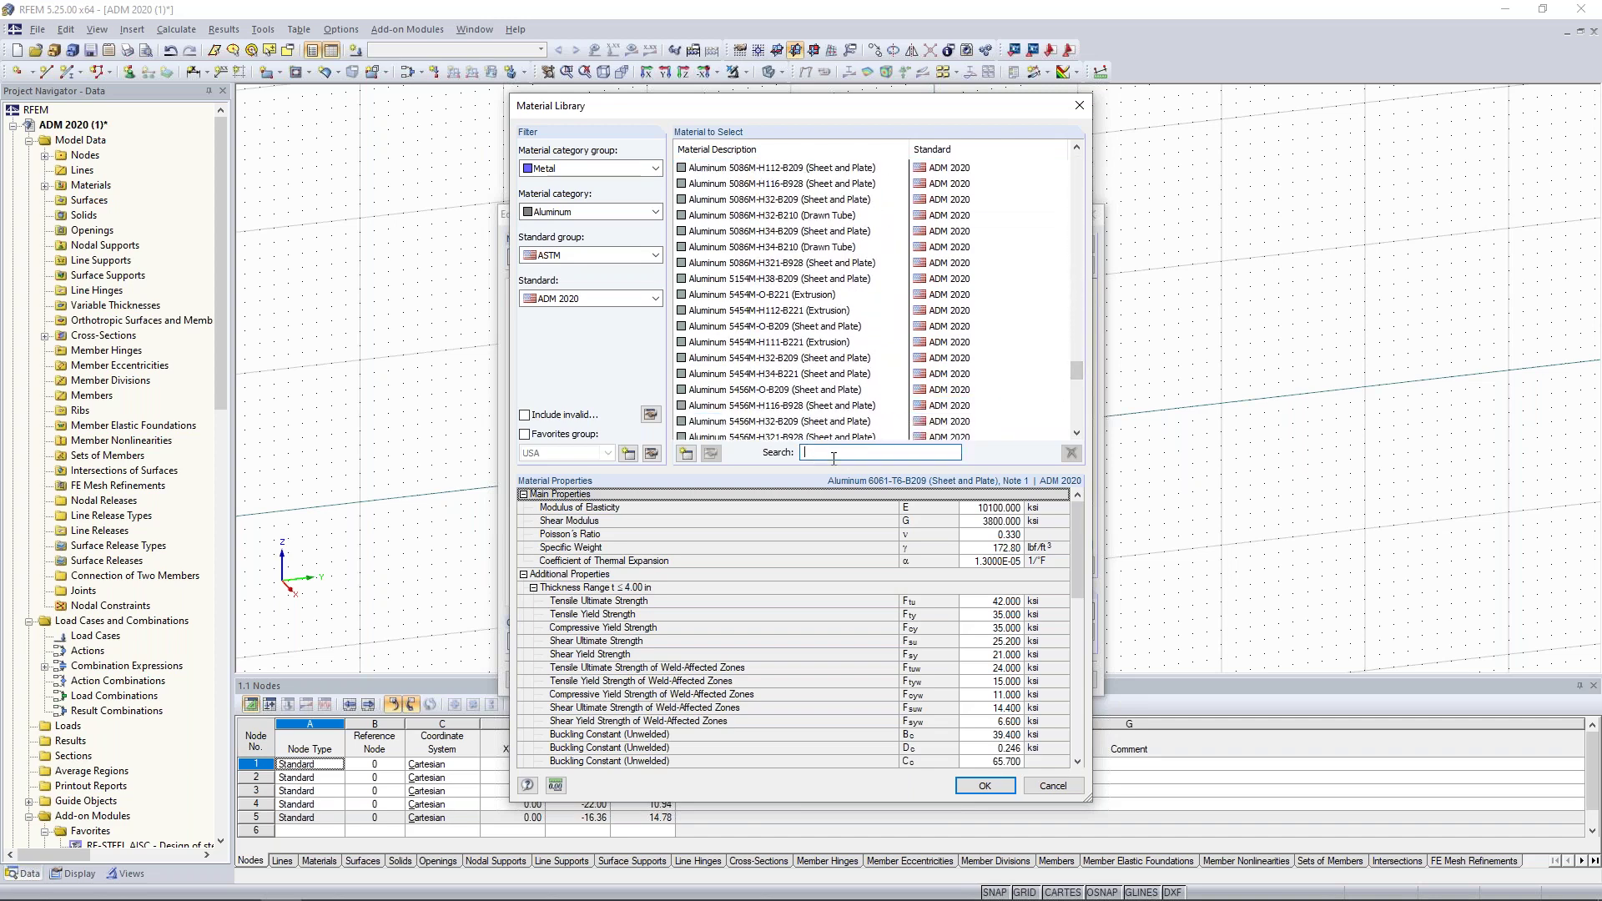
type("6061")
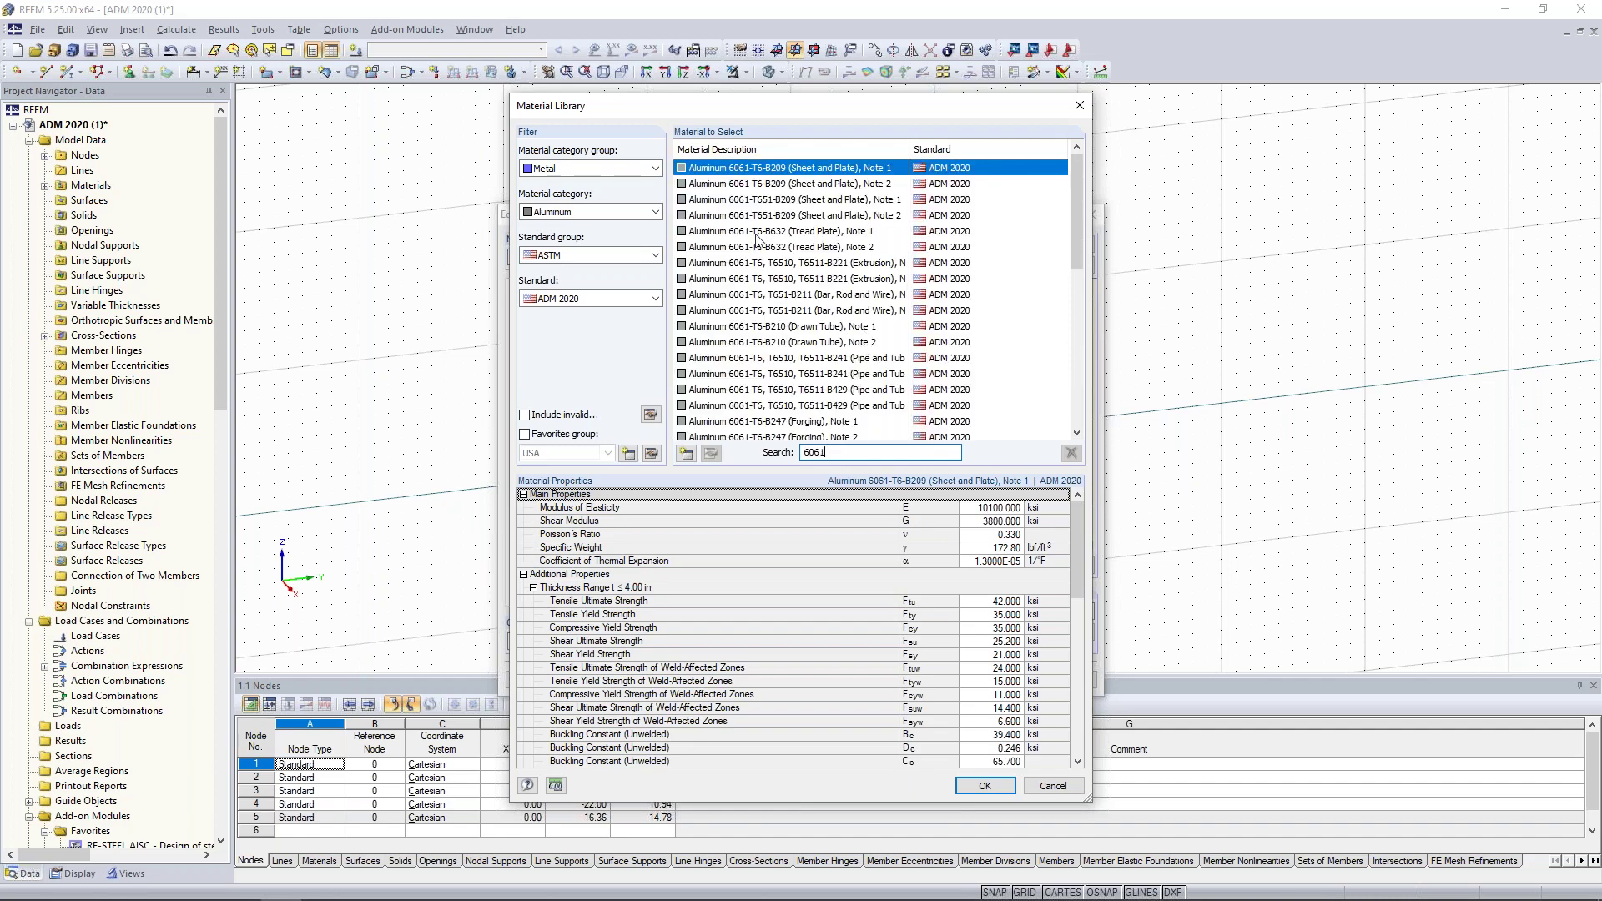
left_click_drag(1071, 553, 1063, 694)
scroll(918, 651, "up", 6)
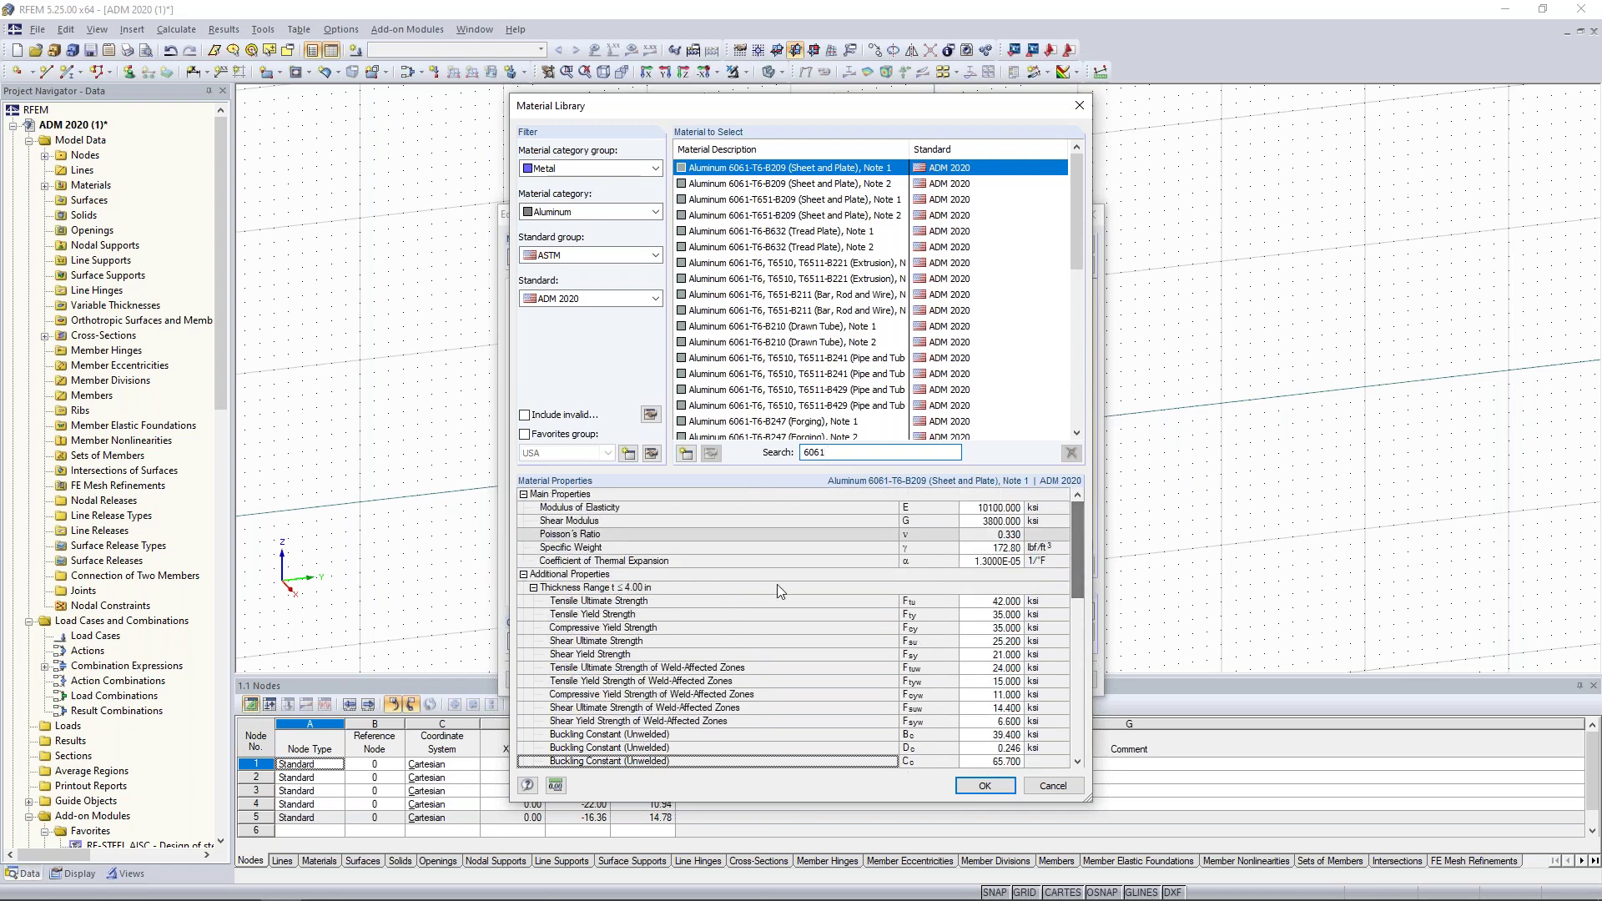
left_click(997, 786)
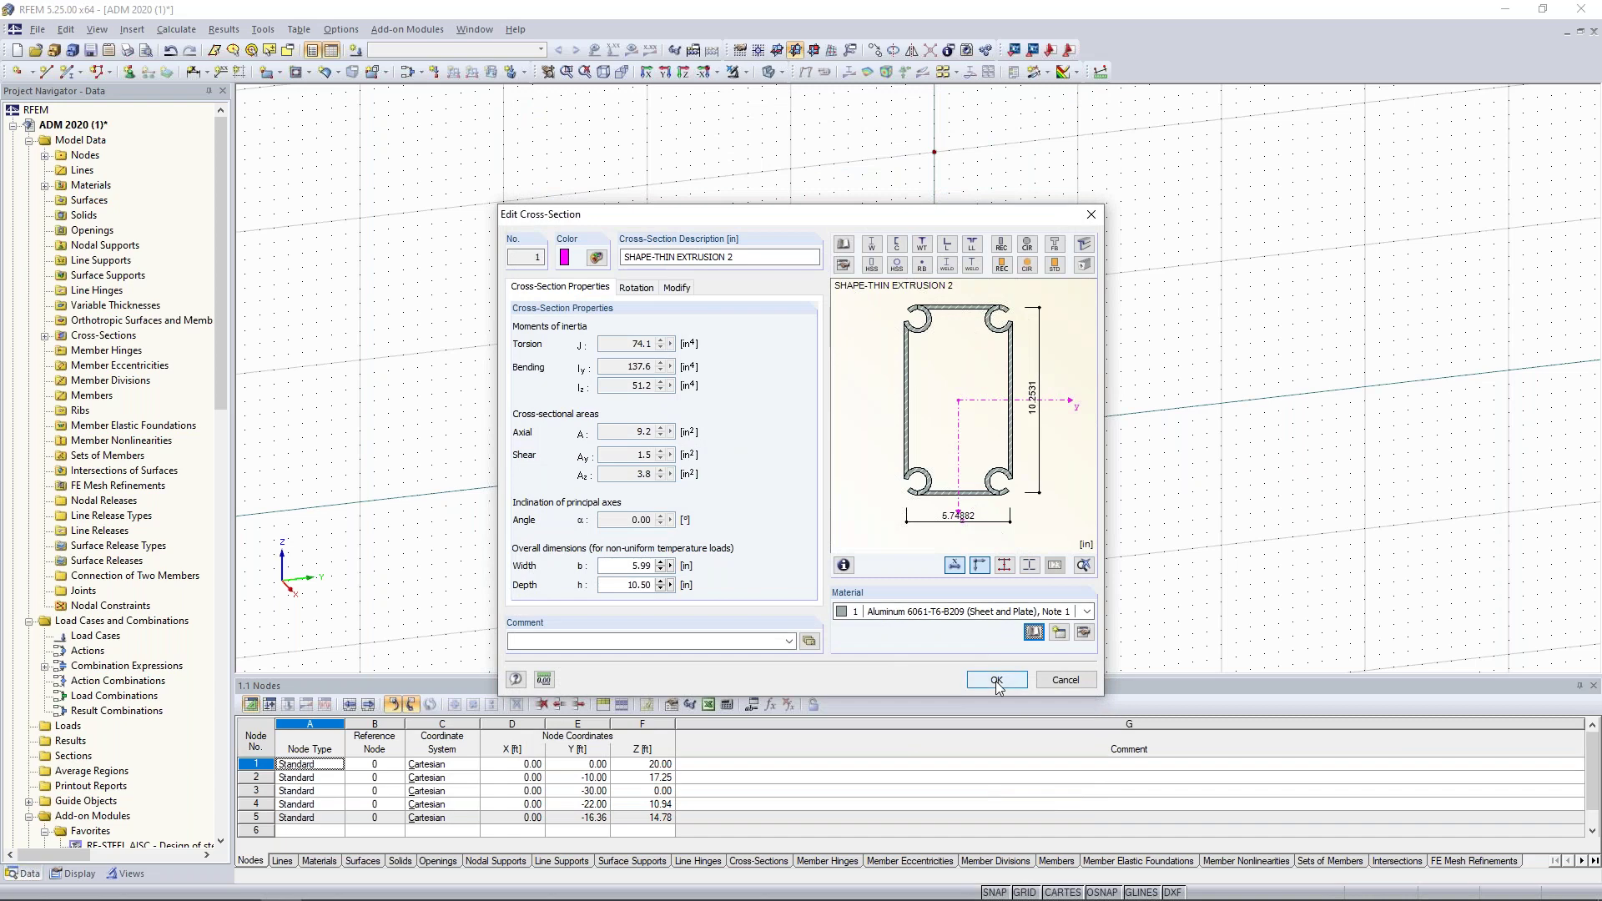
left_click(996, 680)
left_click(954, 654)
Step: Draw five connected members from the base node at Y -30 ft through the division nodes to the node at Y 0, Z 20 ft
middle_click_drag(561, 493, 785, 564)
scroll(761, 568, "up", 3)
left_click(715, 549)
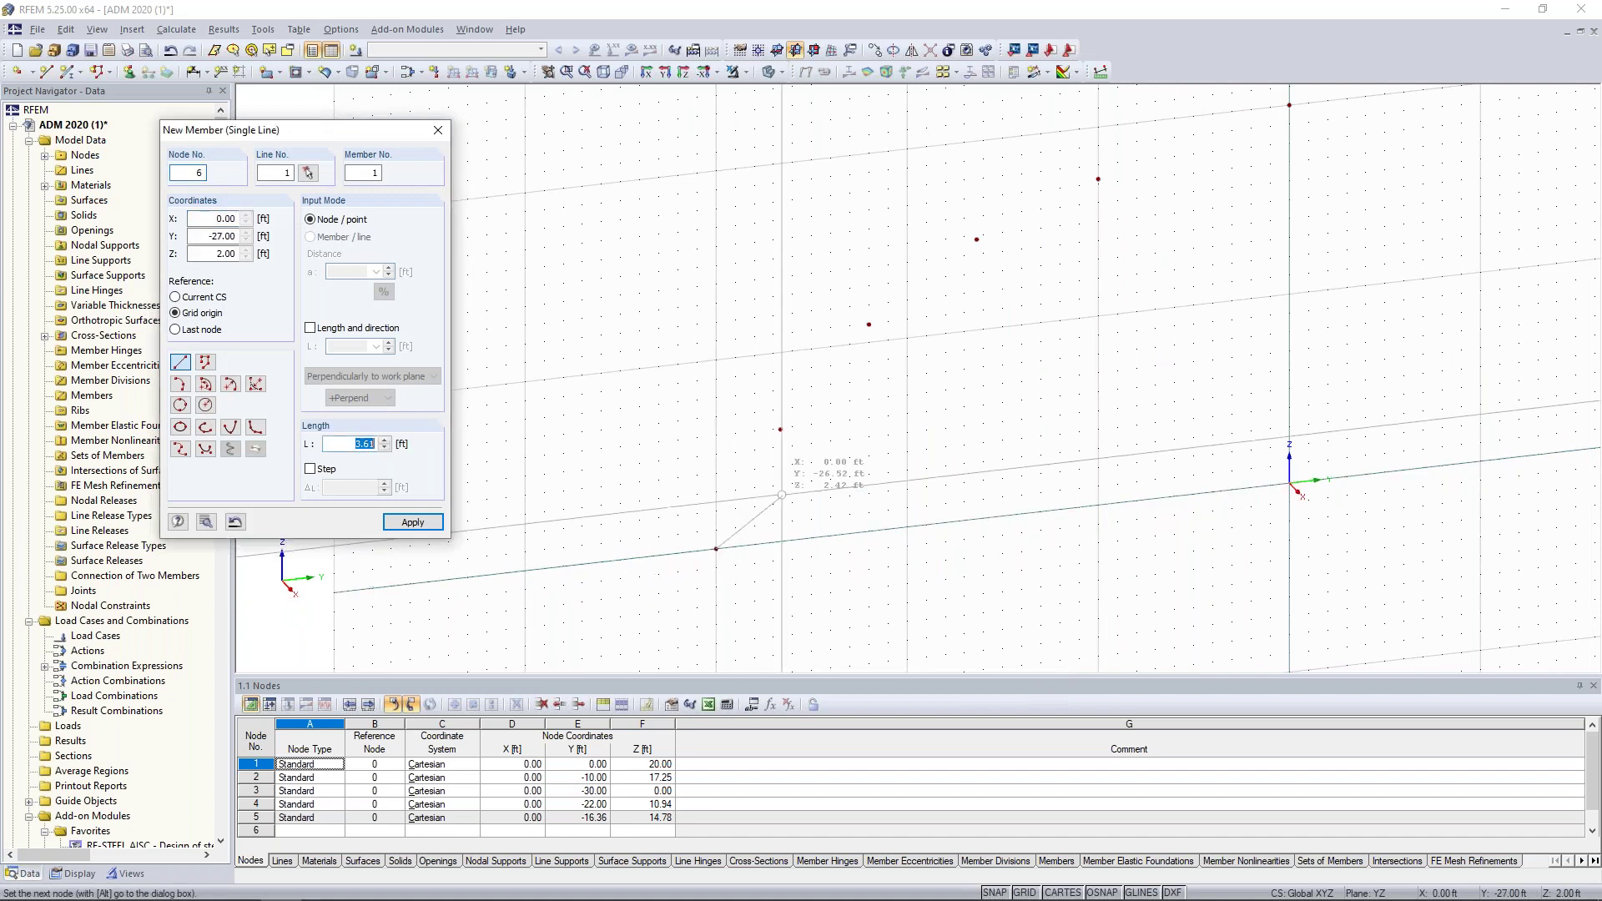
left_click(780, 429)
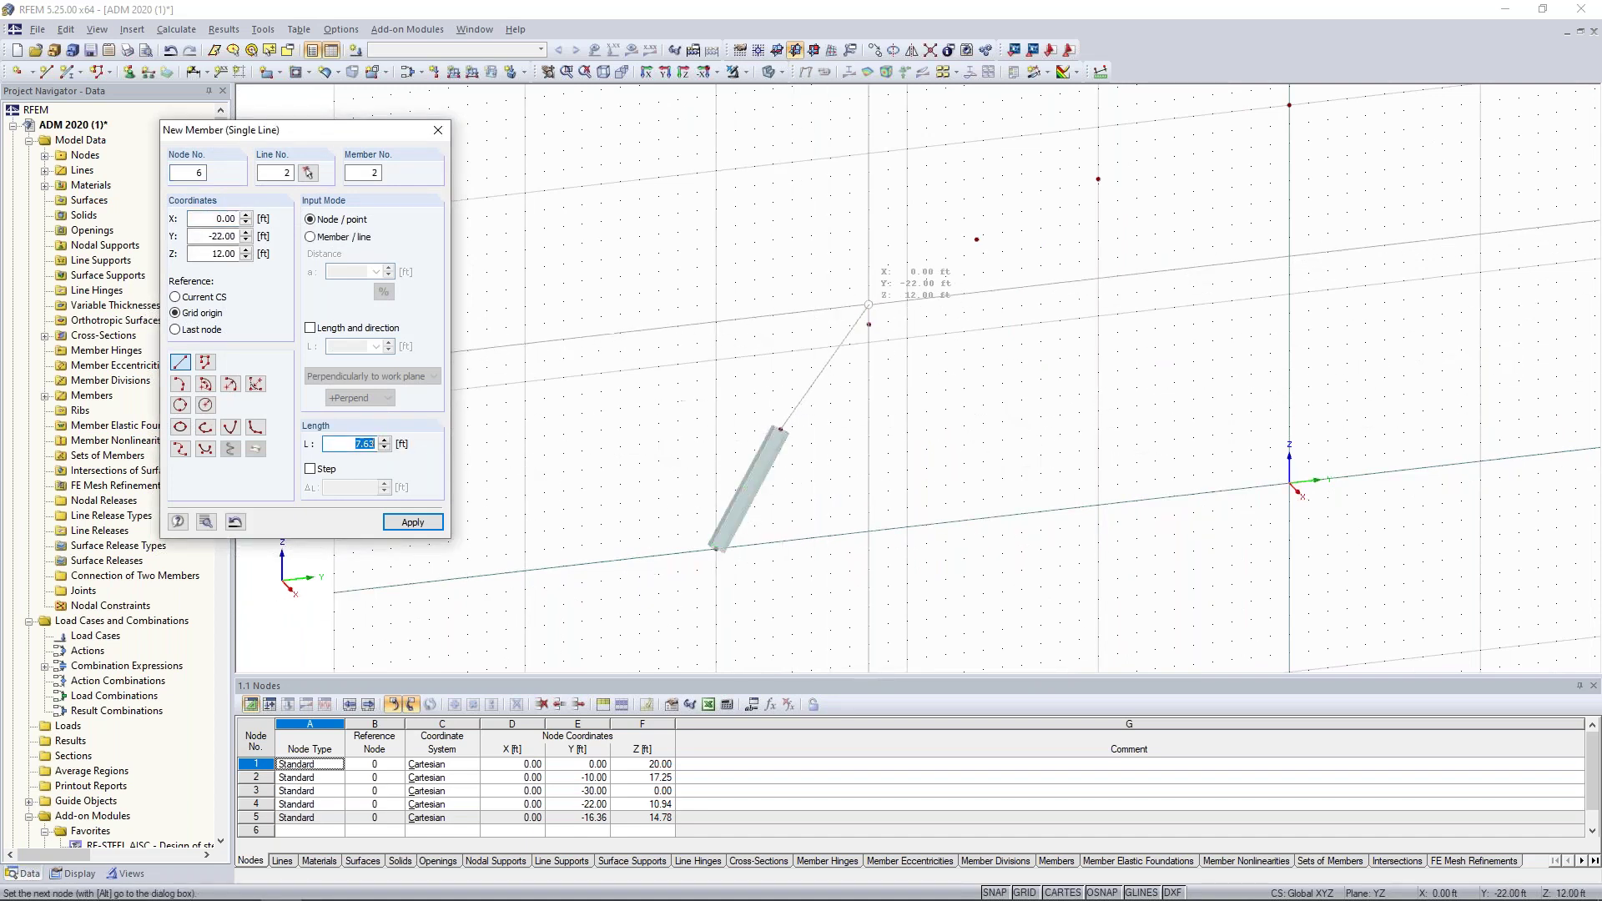
left_click(870, 324)
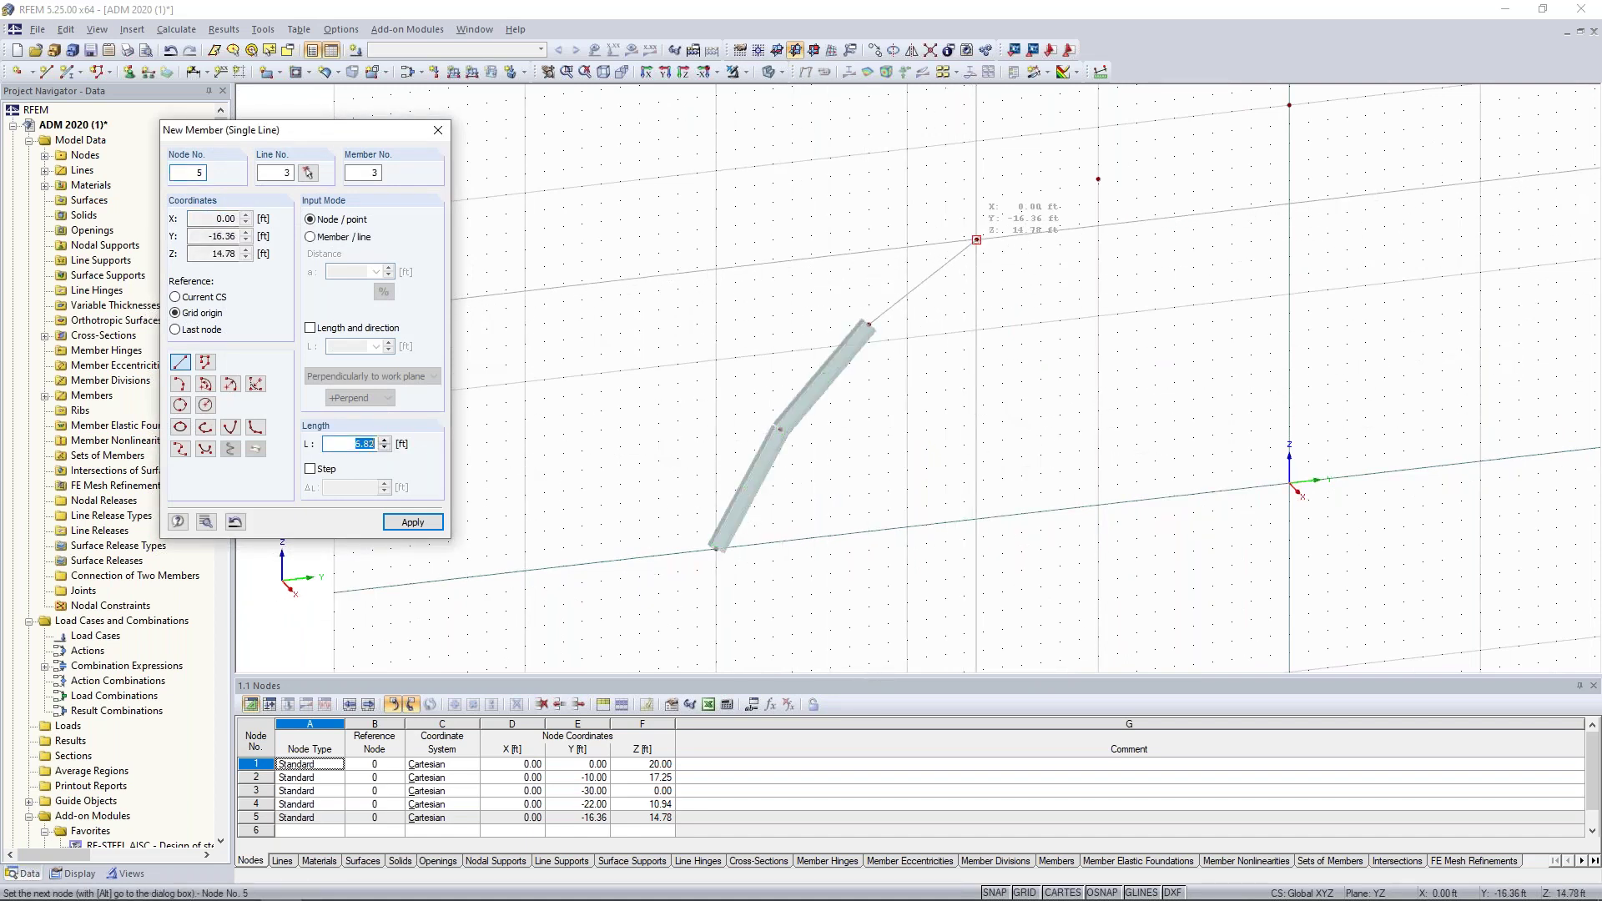
left_click(976, 239)
left_click(1097, 179)
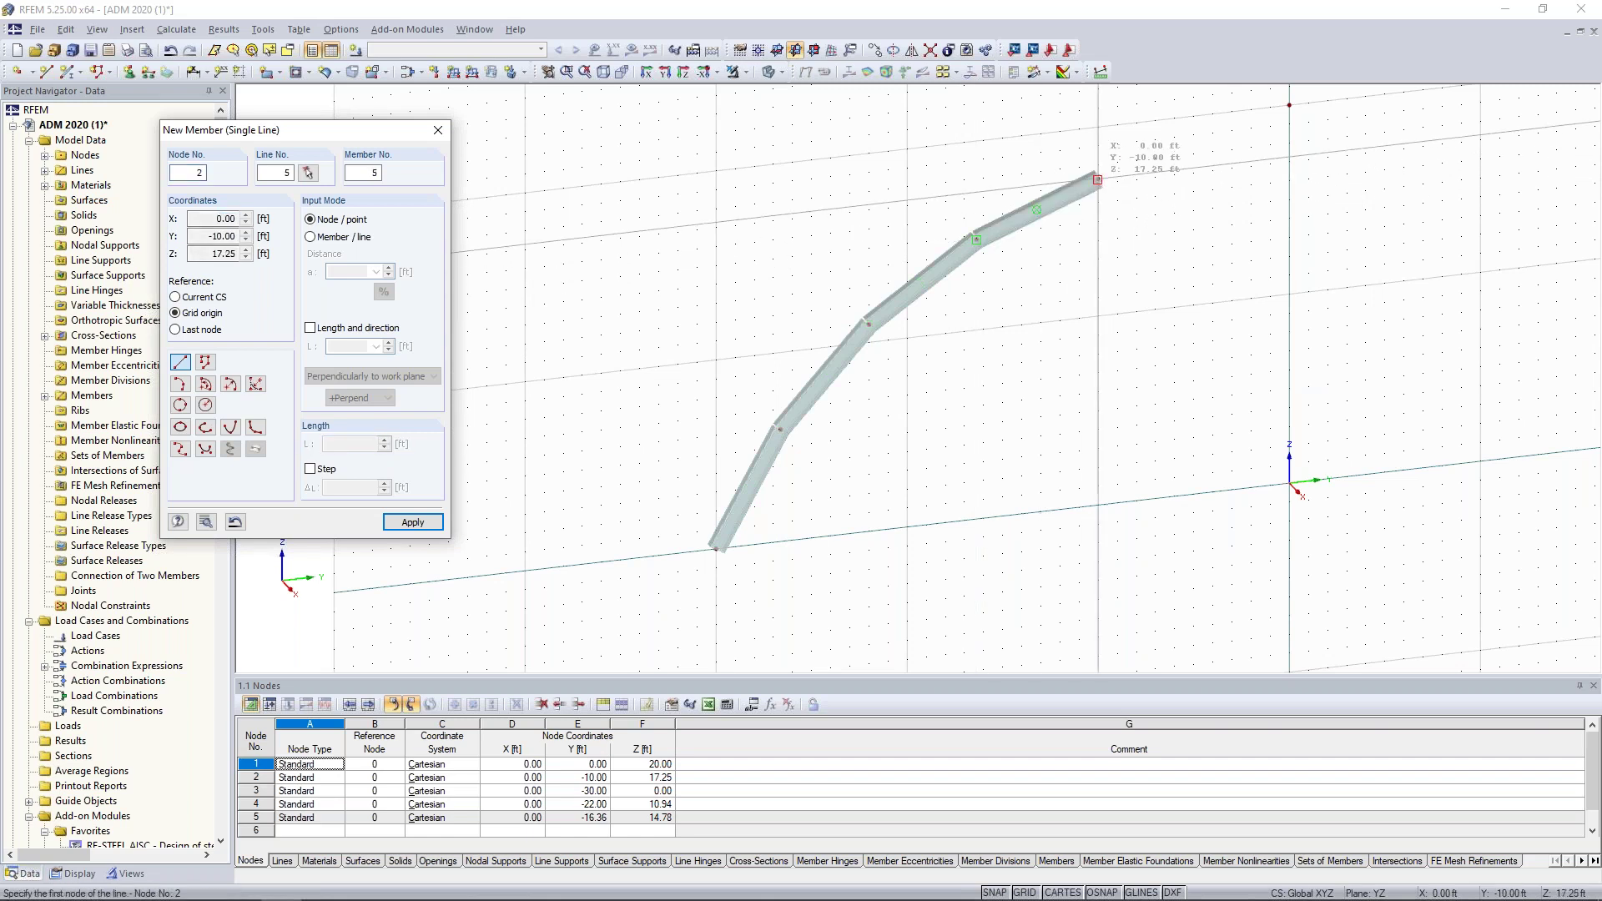
middle_click_drag(1097, 179, 1001, 254)
left_click(1191, 180)
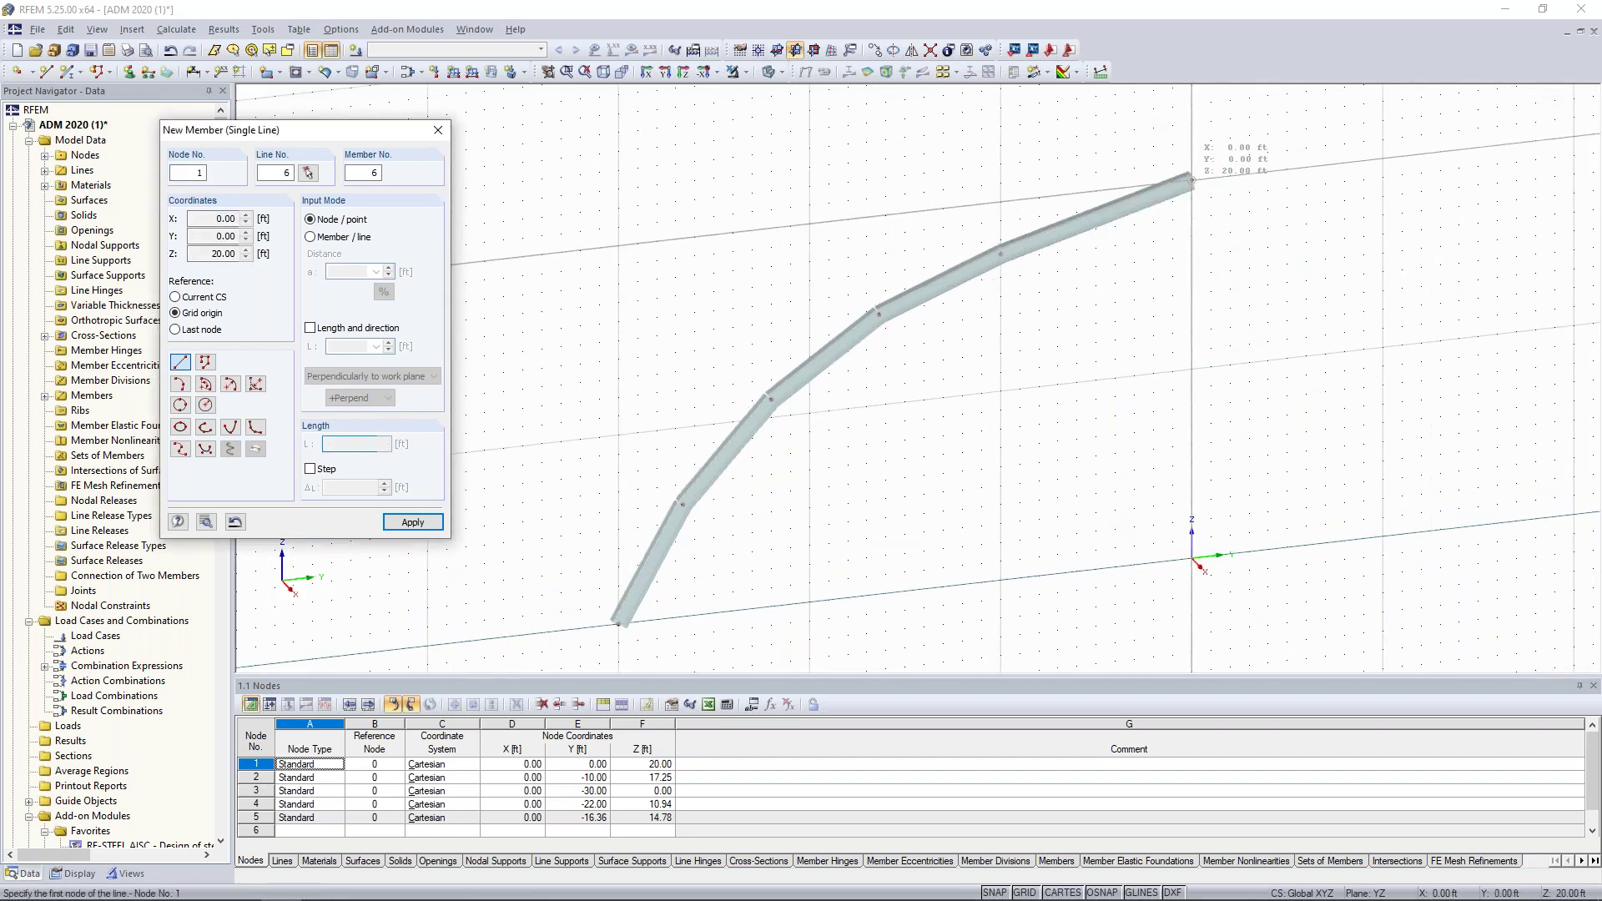
key("Escape")
Step: Examine the extruded profile's shape and orientation at the upper end of the member chain, including its screw channels
middle_click_drag(1235, 276, 1116, 336, "ctrl")
scroll(1115, 336, "up", 6)
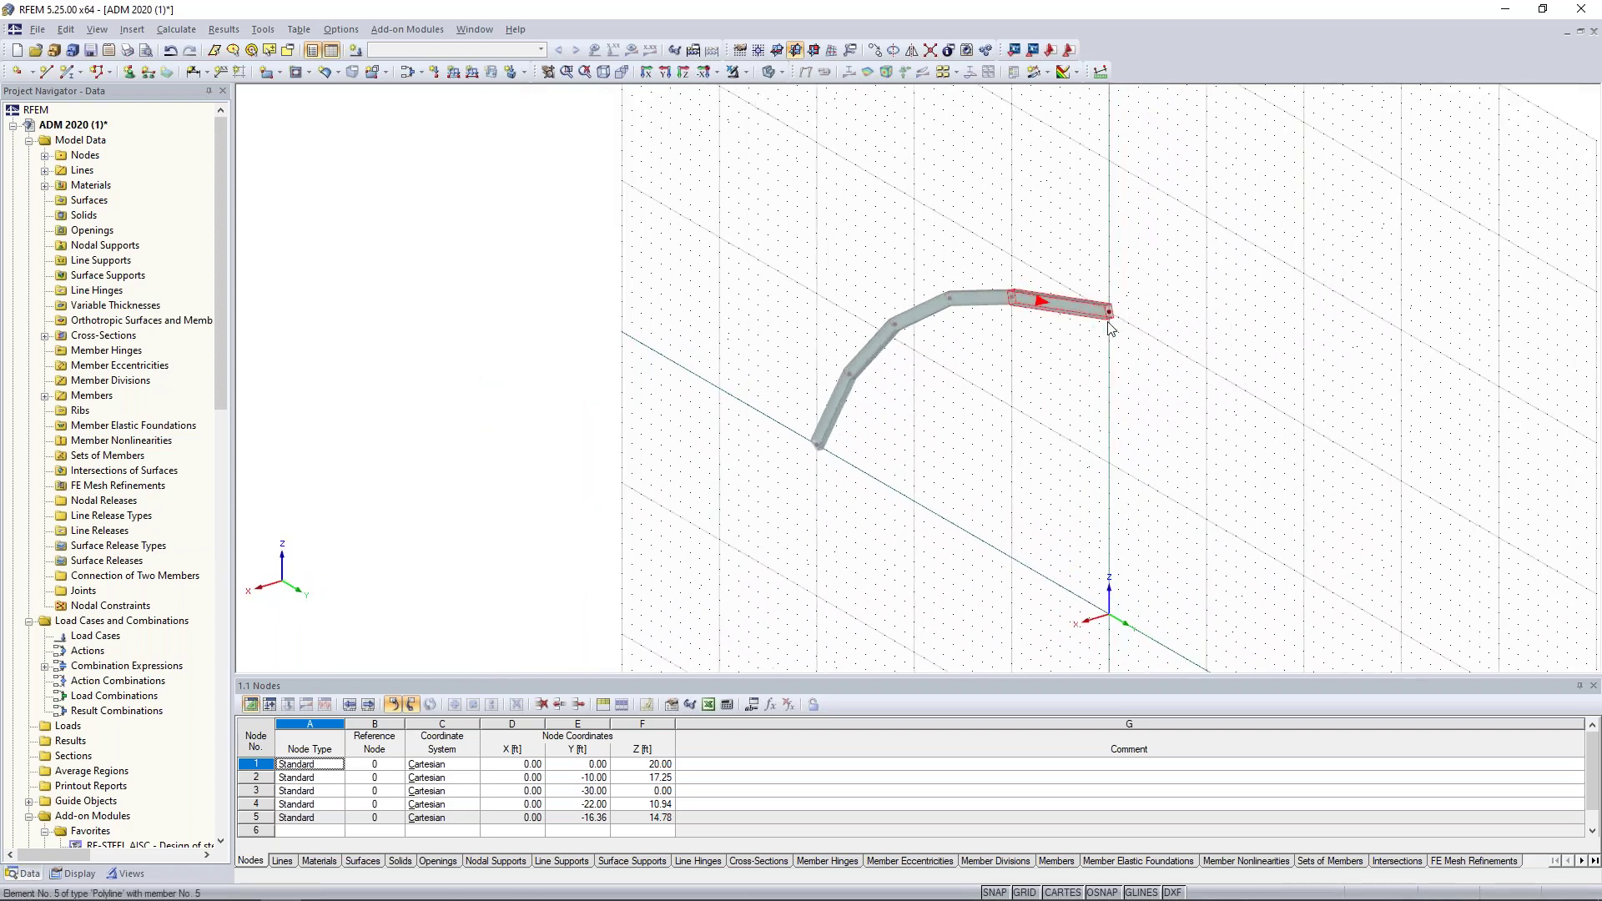
scroll(1120, 306, "up", 6)
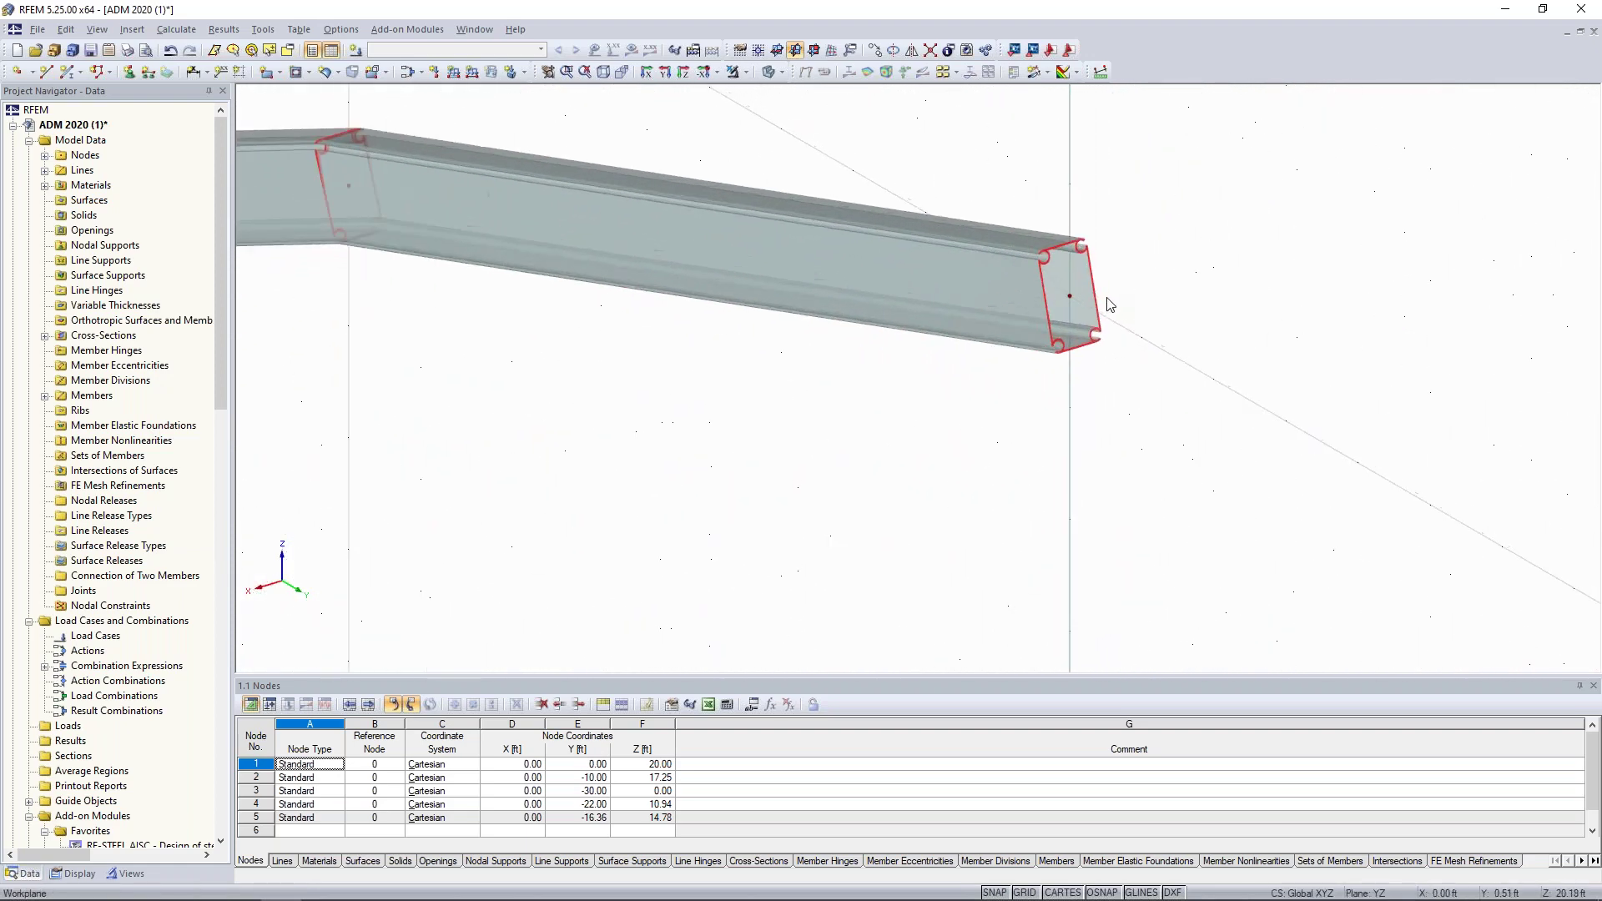
middle_click_drag(1098, 304, 875, 427)
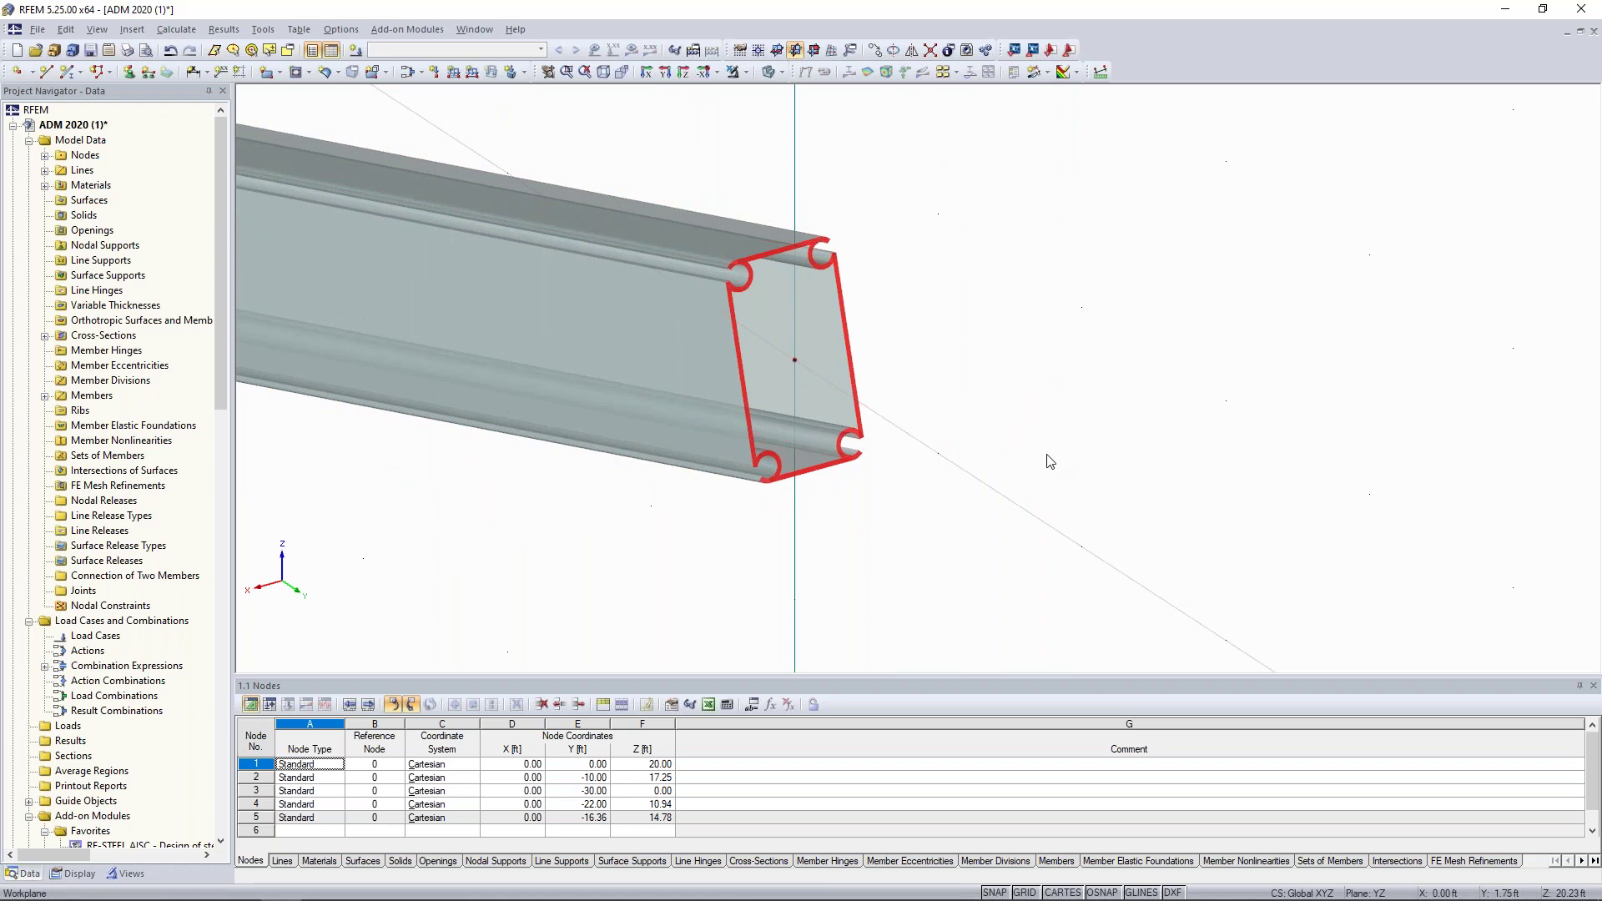
scroll(968, 439, "down", 8)
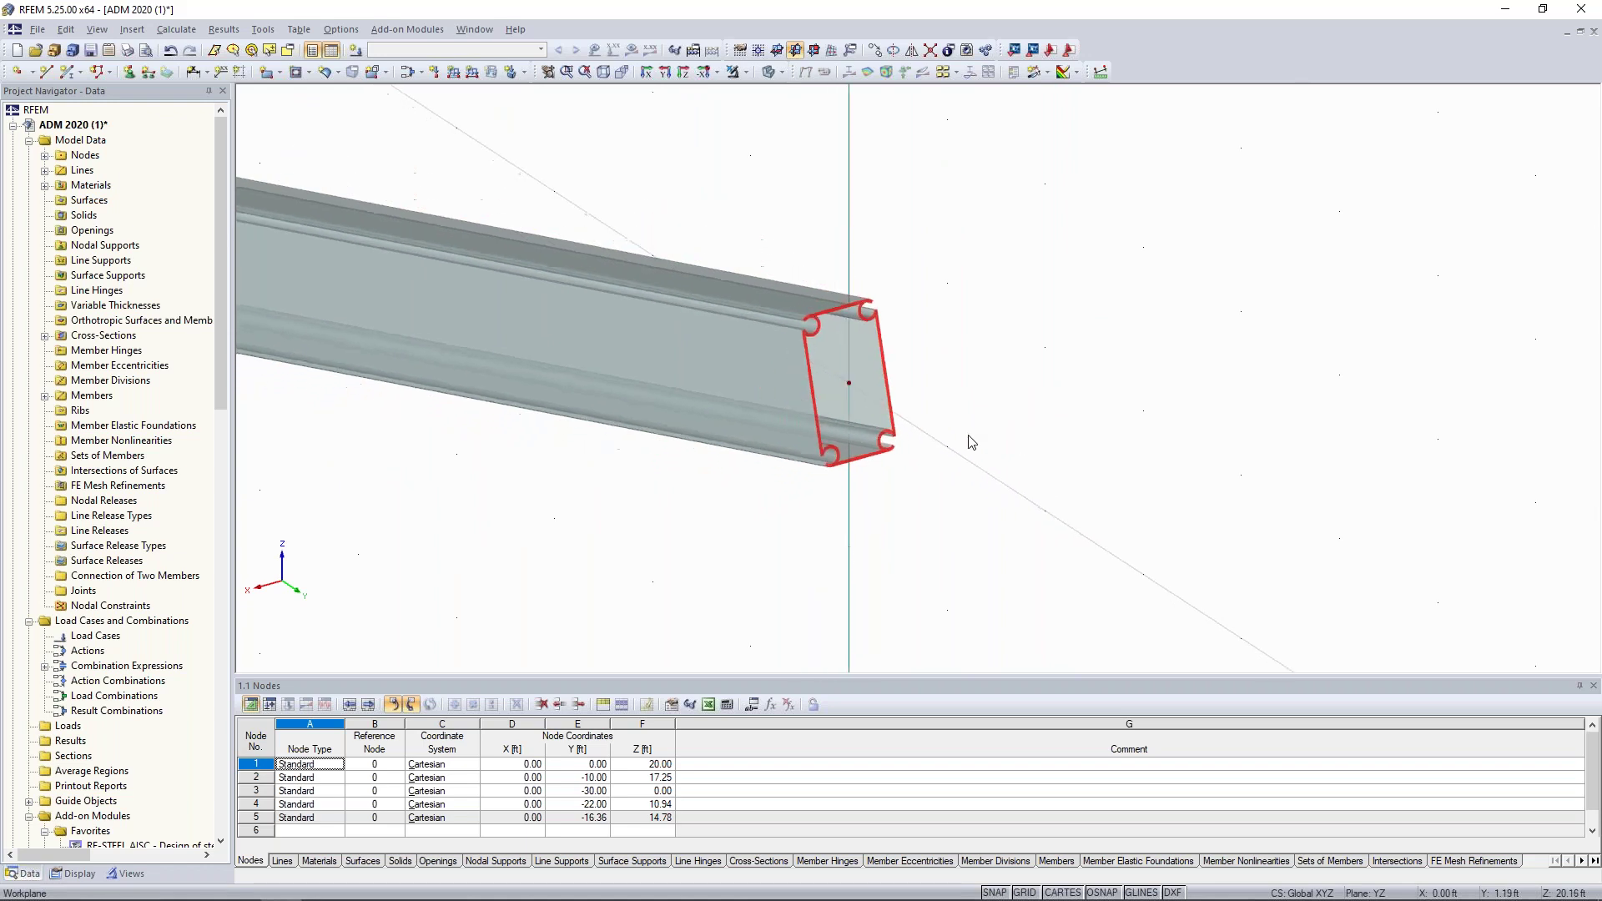
scroll(918, 523, "down", 2)
middle_click_drag(915, 522, 1184, 421, "ctrl")
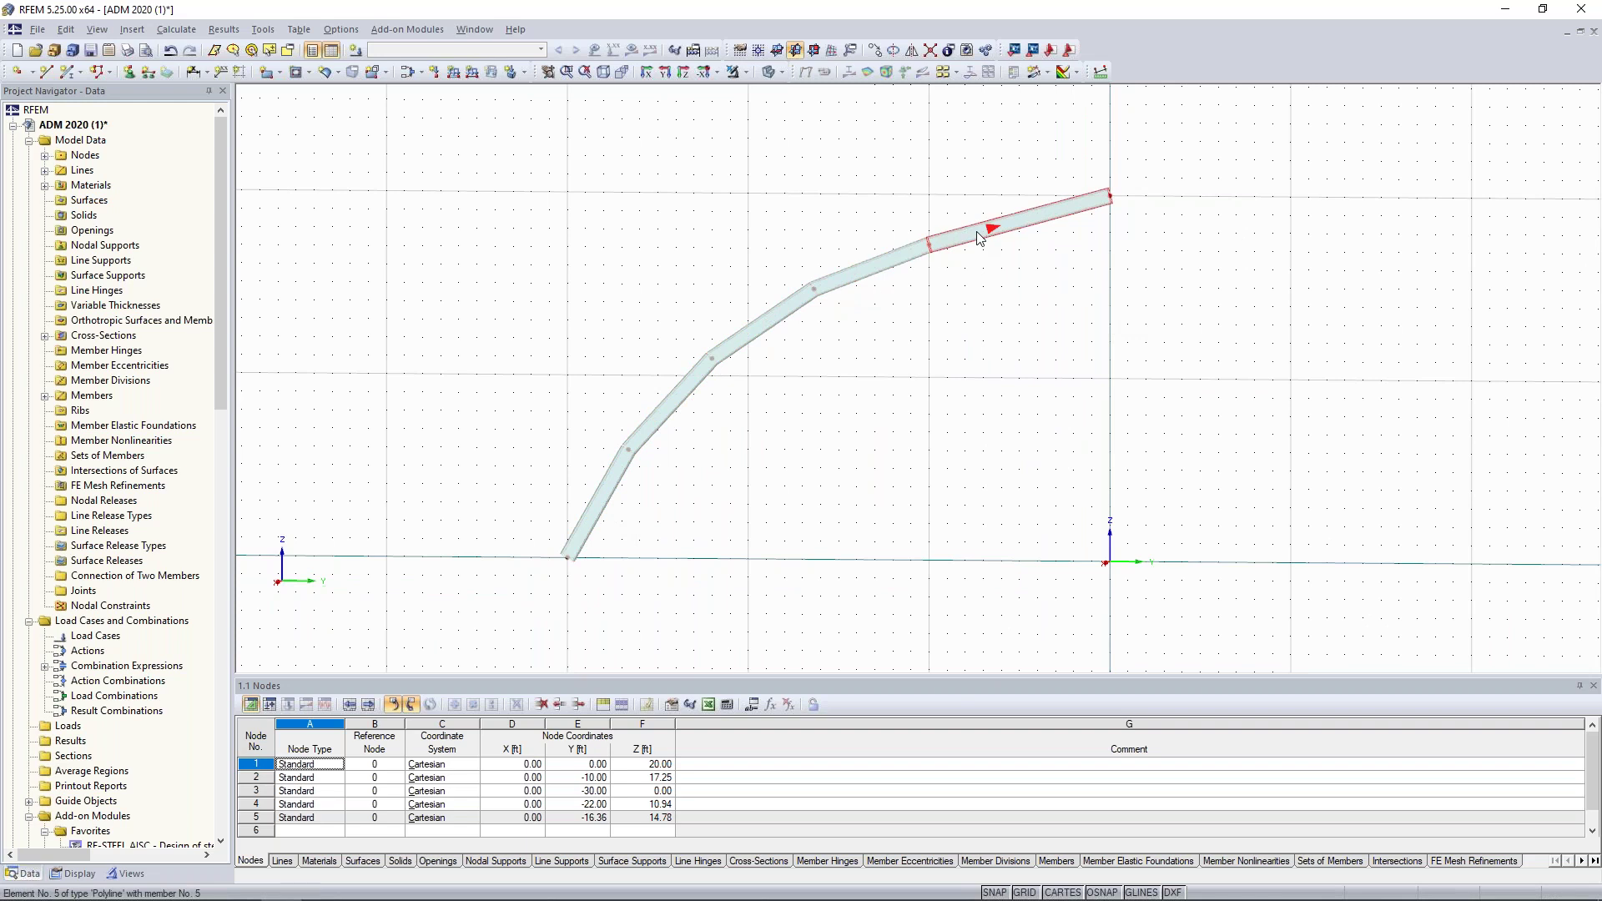
scroll(937, 380, "down", 2)
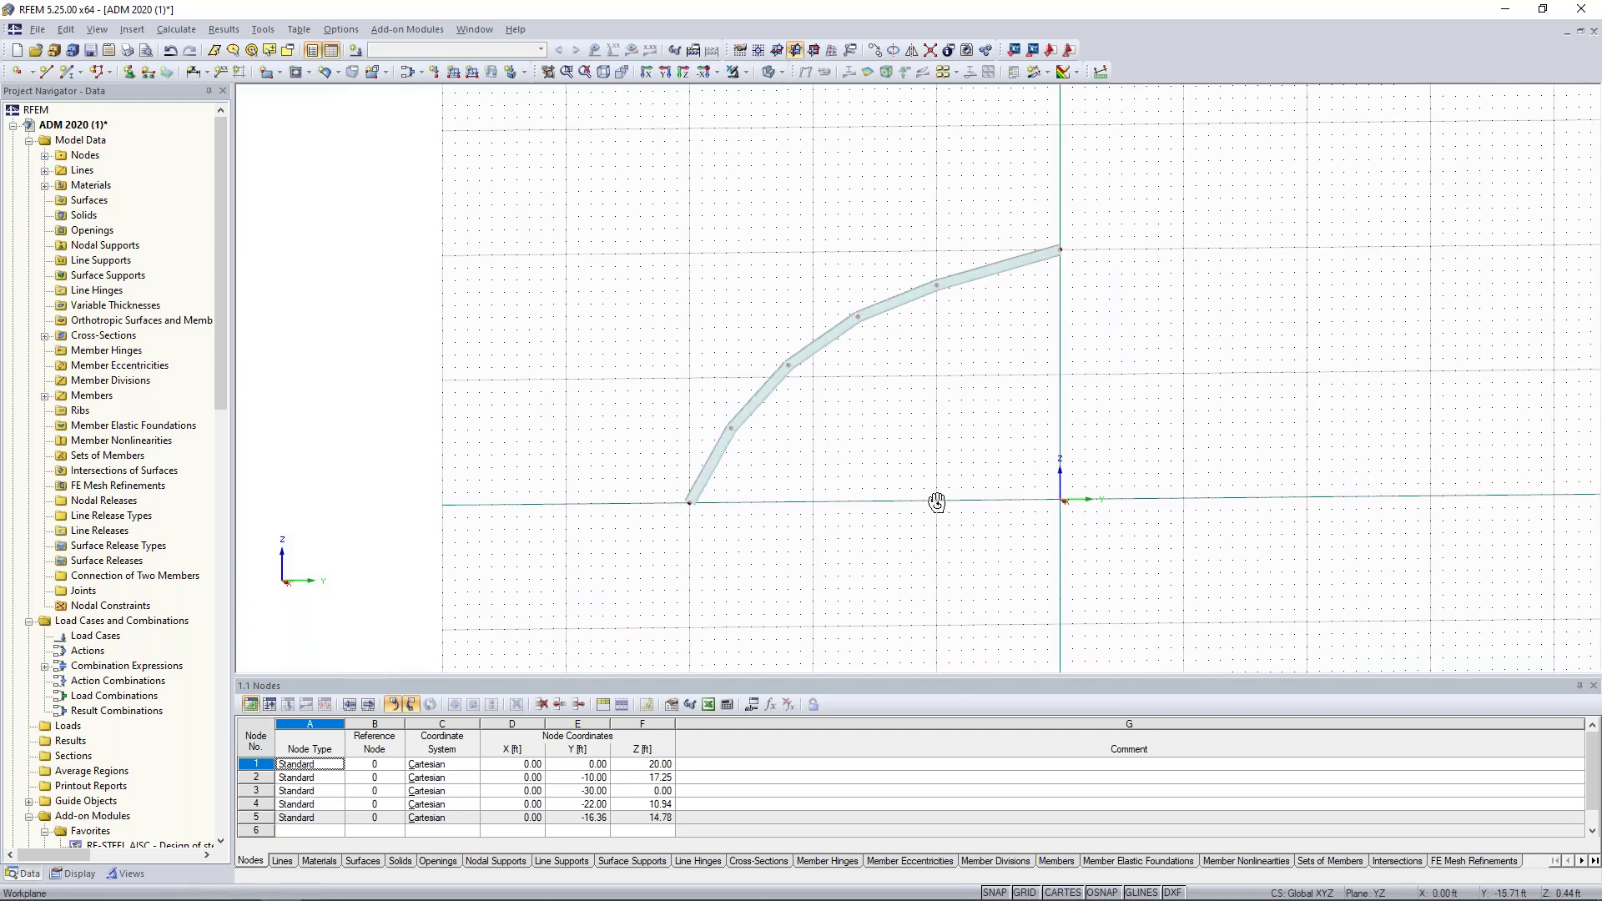
Step: Group the five members of the half arch into a new set of members of the type Continuous members
left_click_drag(1109, 536, 635, 183)
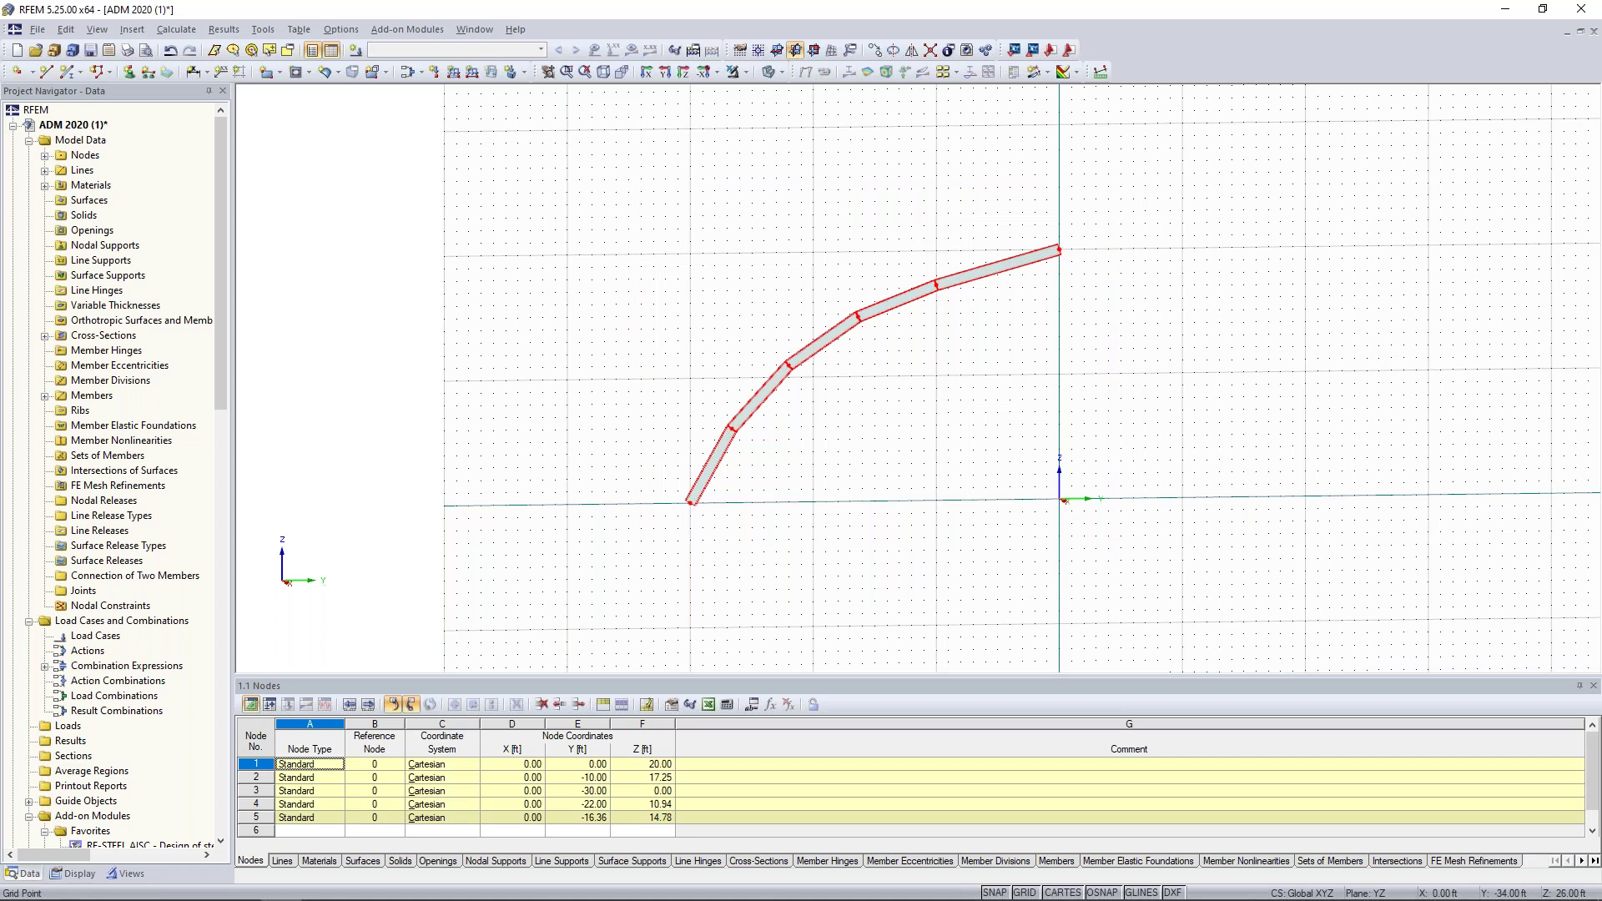
right_click(818, 348)
mouse_move(868, 382)
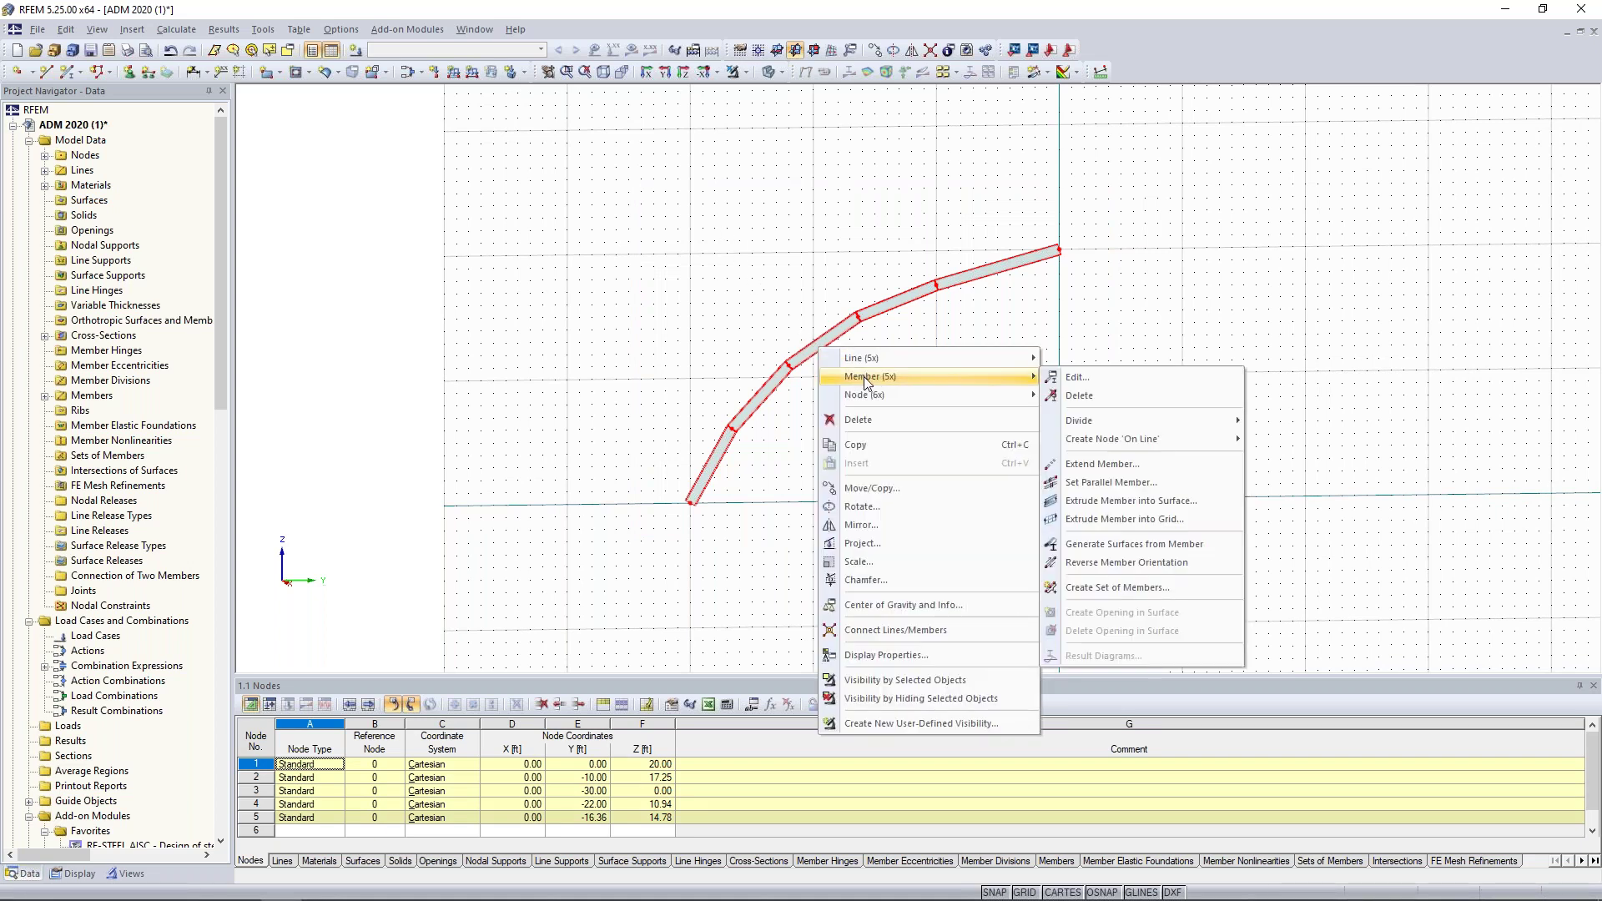
left_click(1098, 588)
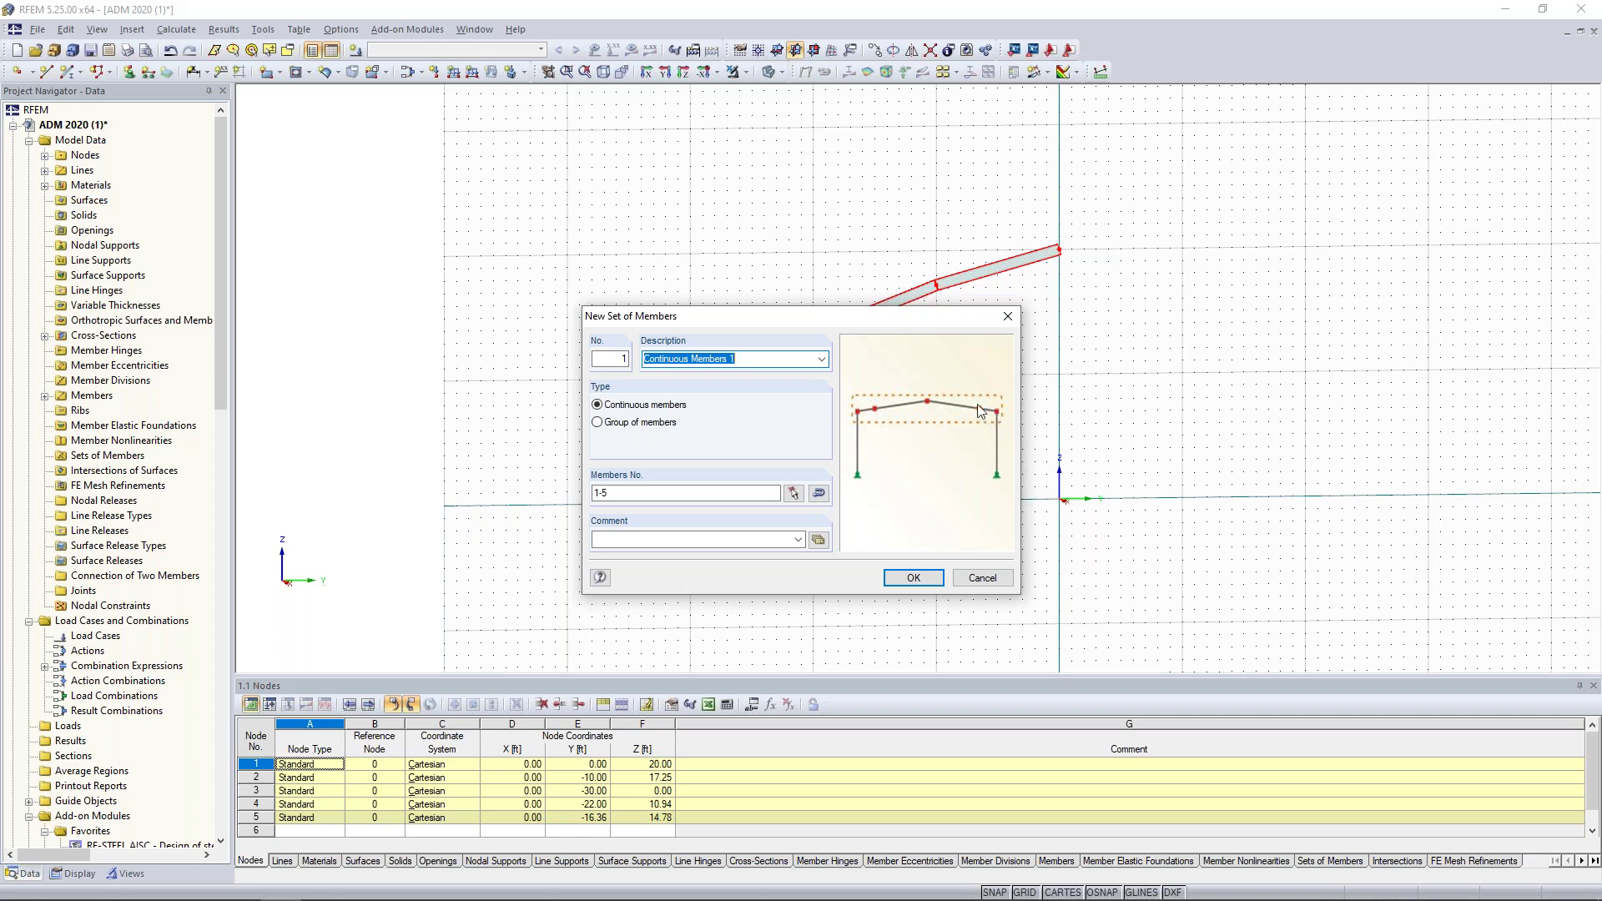
left_click(912, 577)
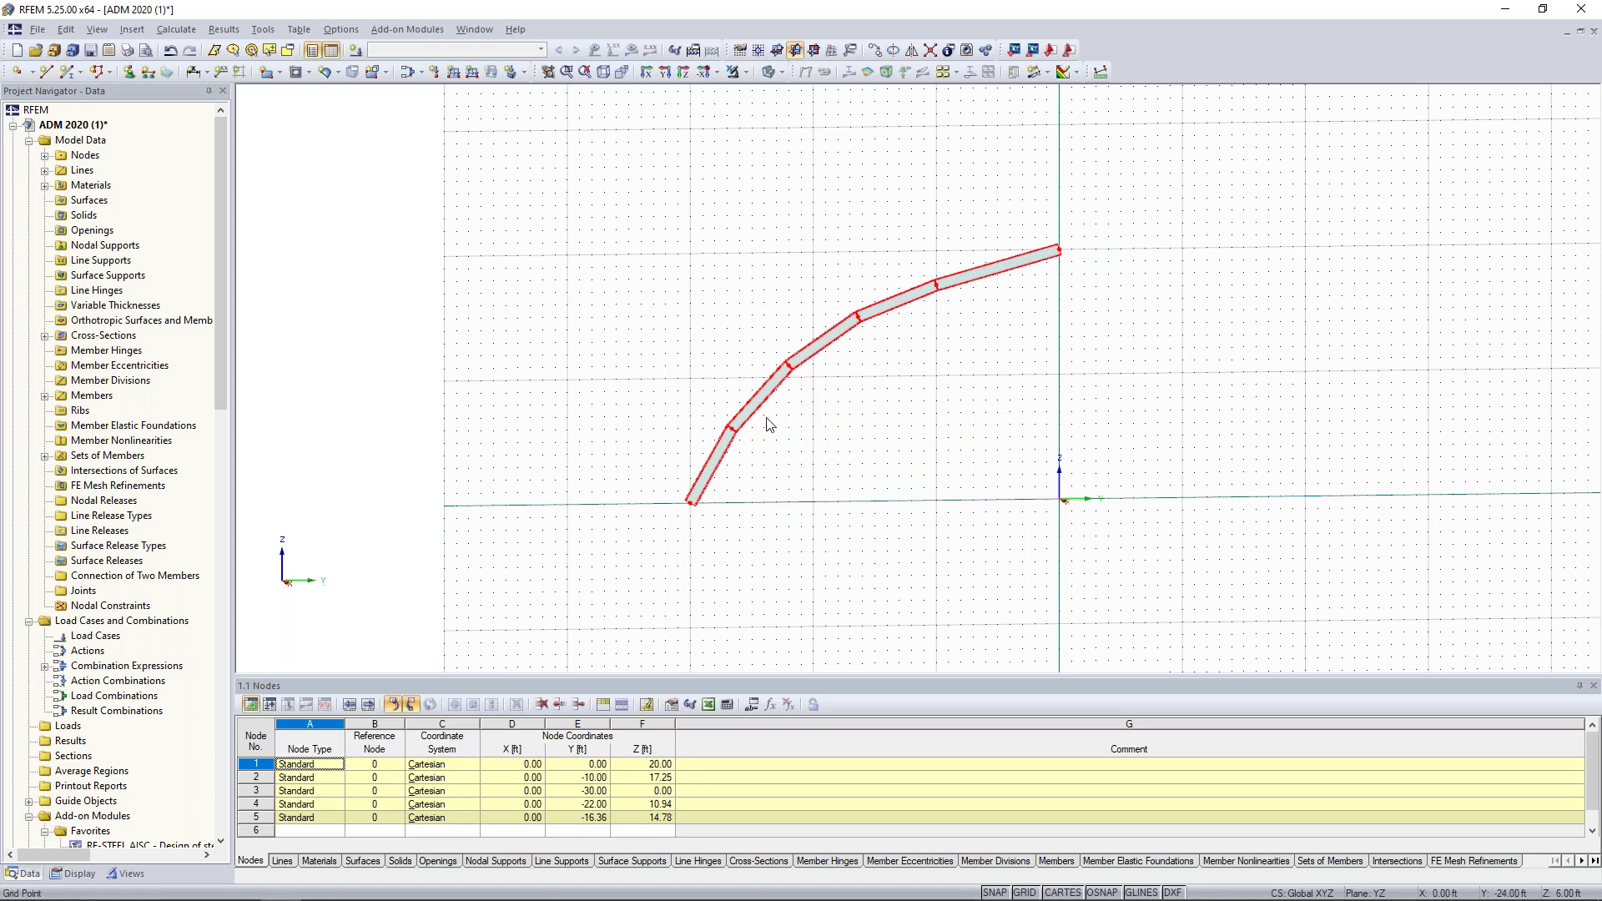
Step: Mirror a copy of the complete half arch about the global X-Z plane through the origin
scroll(787, 436, "up", 3)
scroll(762, 423, "up", 4)
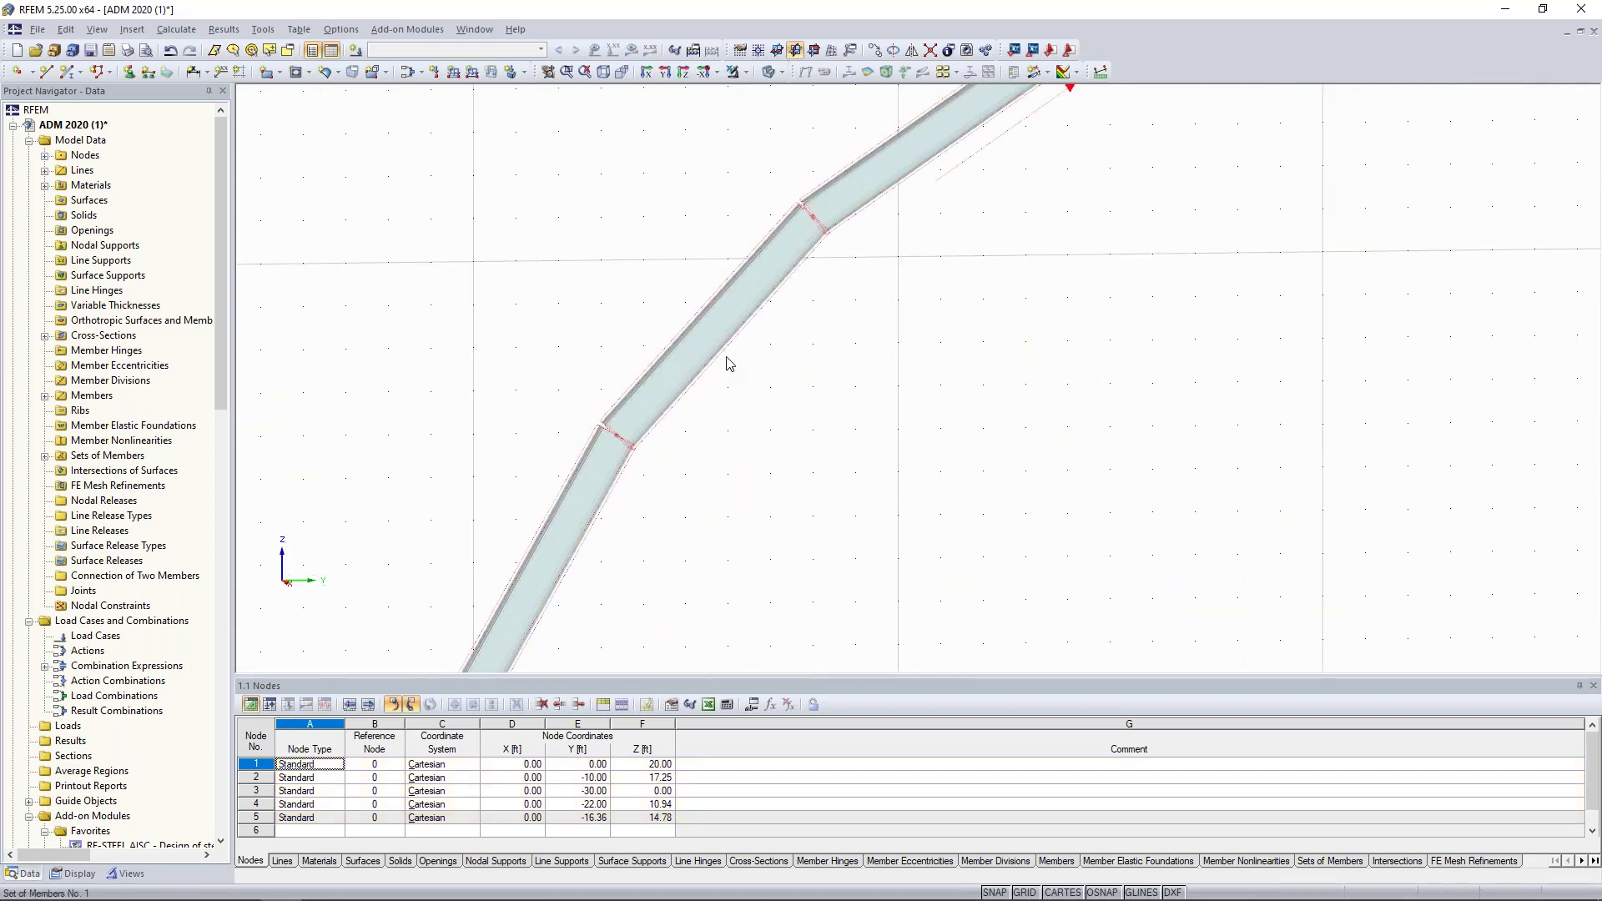
scroll(729, 363, "up", 1)
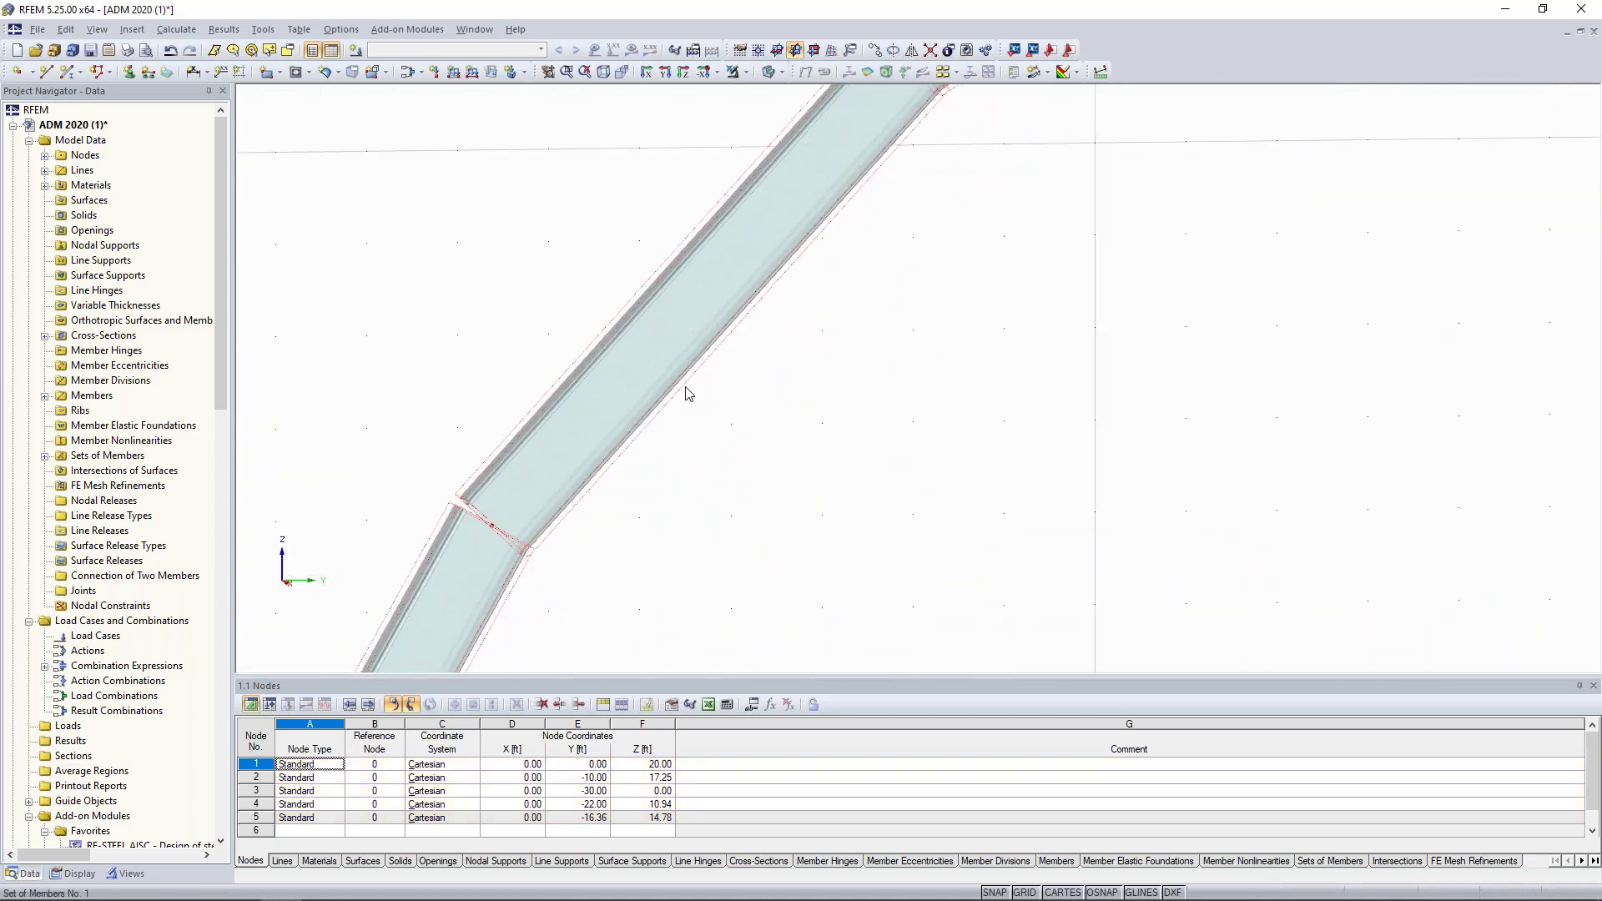
scroll(776, 448, "down", 5)
scroll(776, 448, "down", 2)
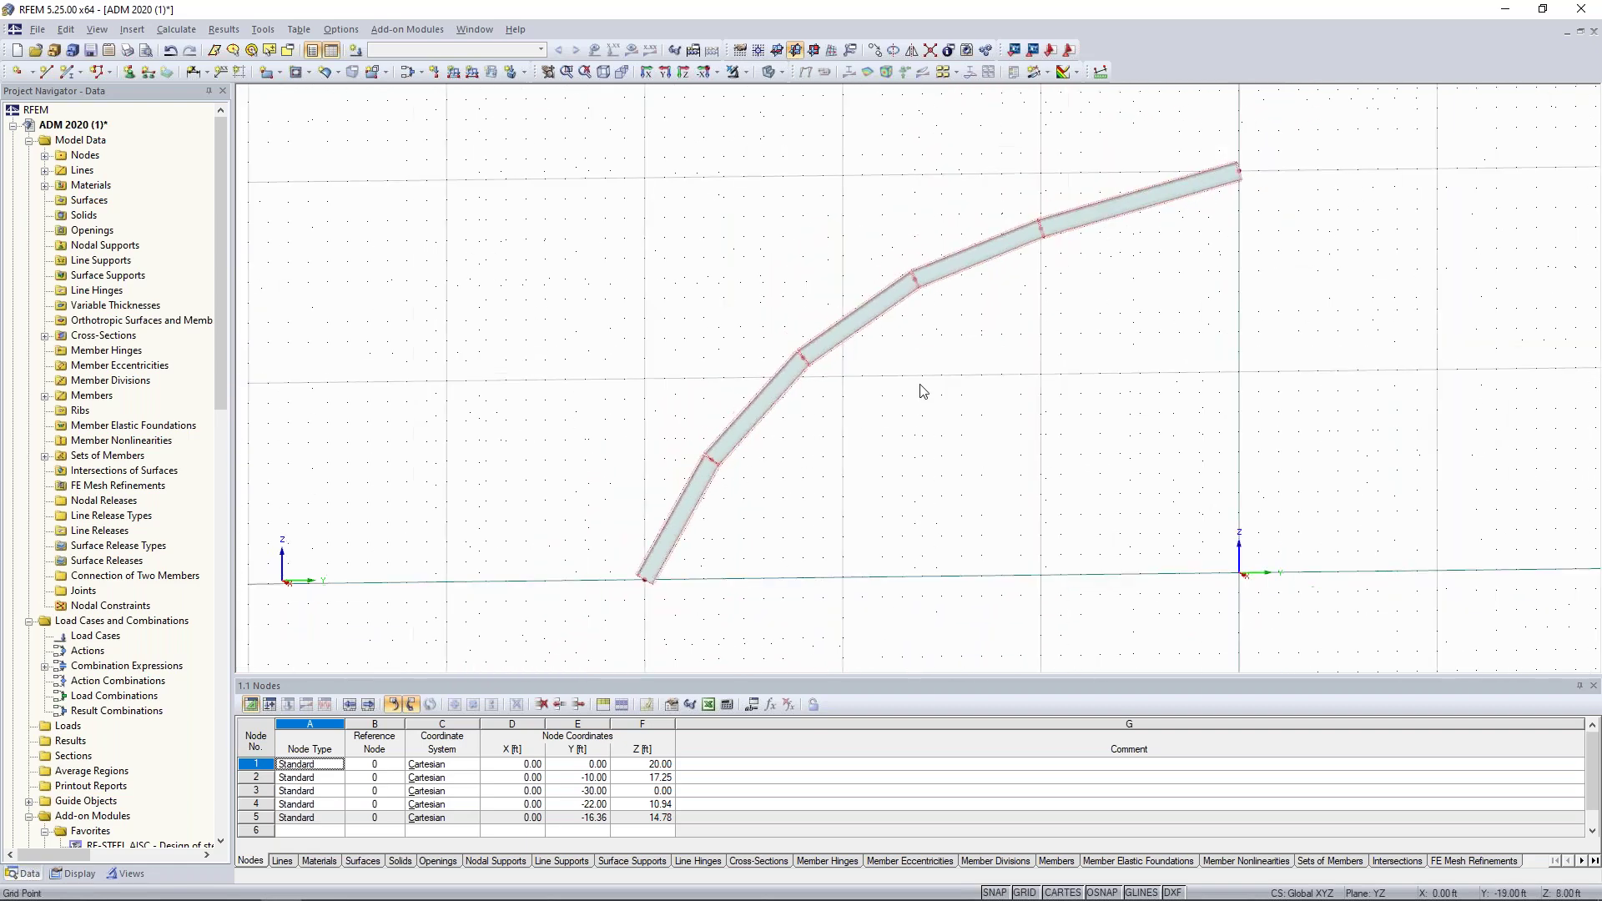
scroll(936, 416, "down", 2)
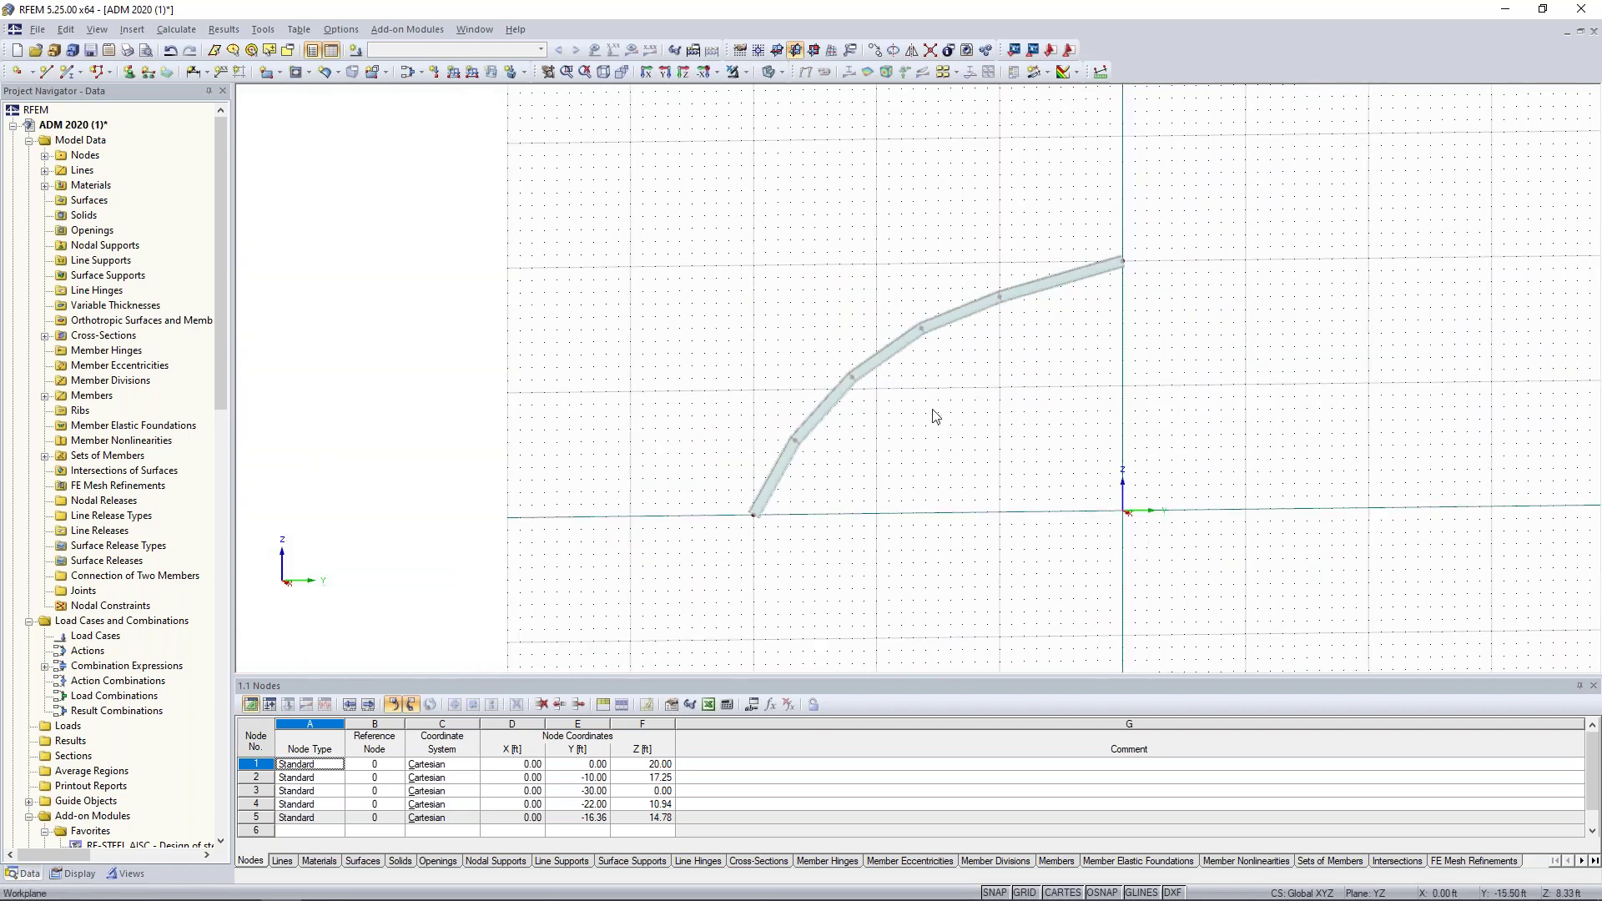
left_click_drag(1181, 568, 719, 214)
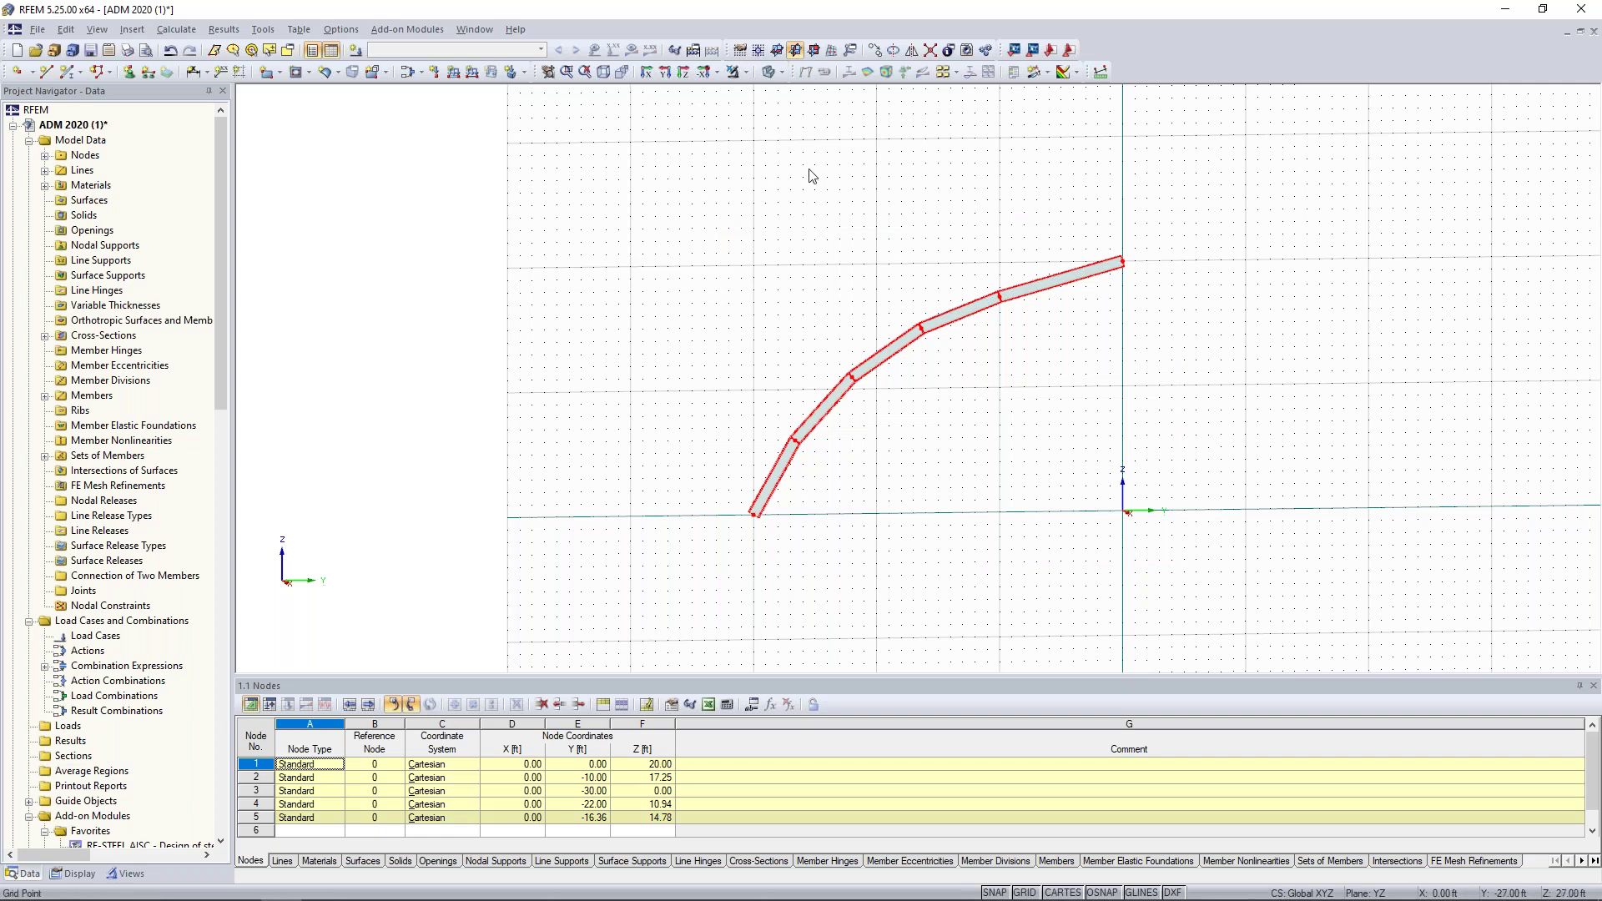
left_click(911, 52)
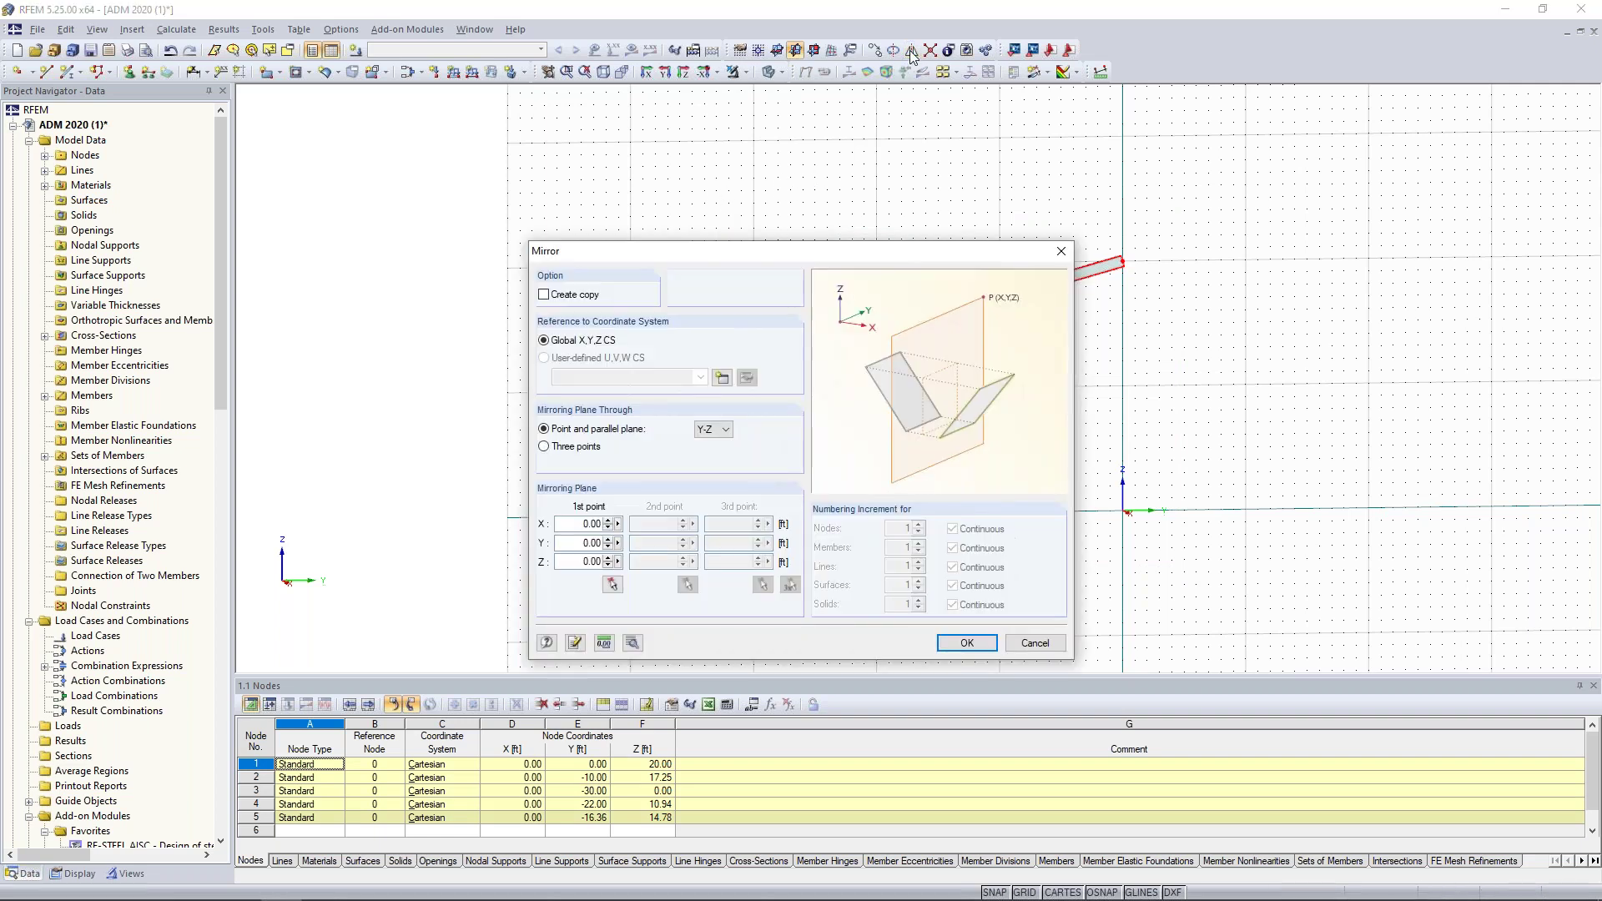
left_click(544, 296)
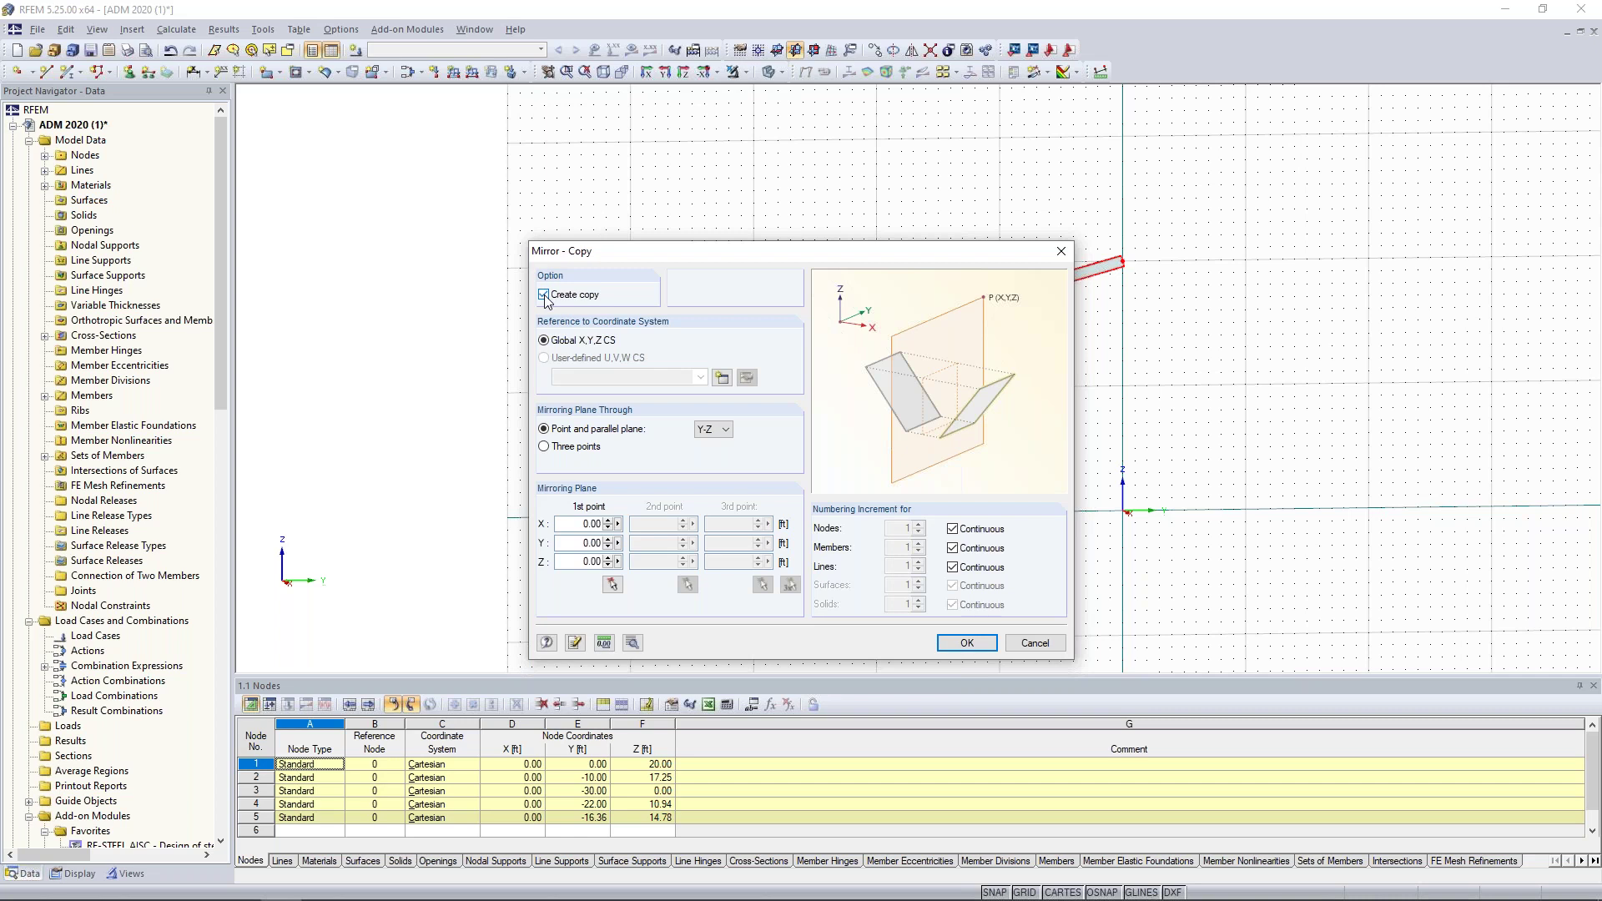
left_click(714, 429)
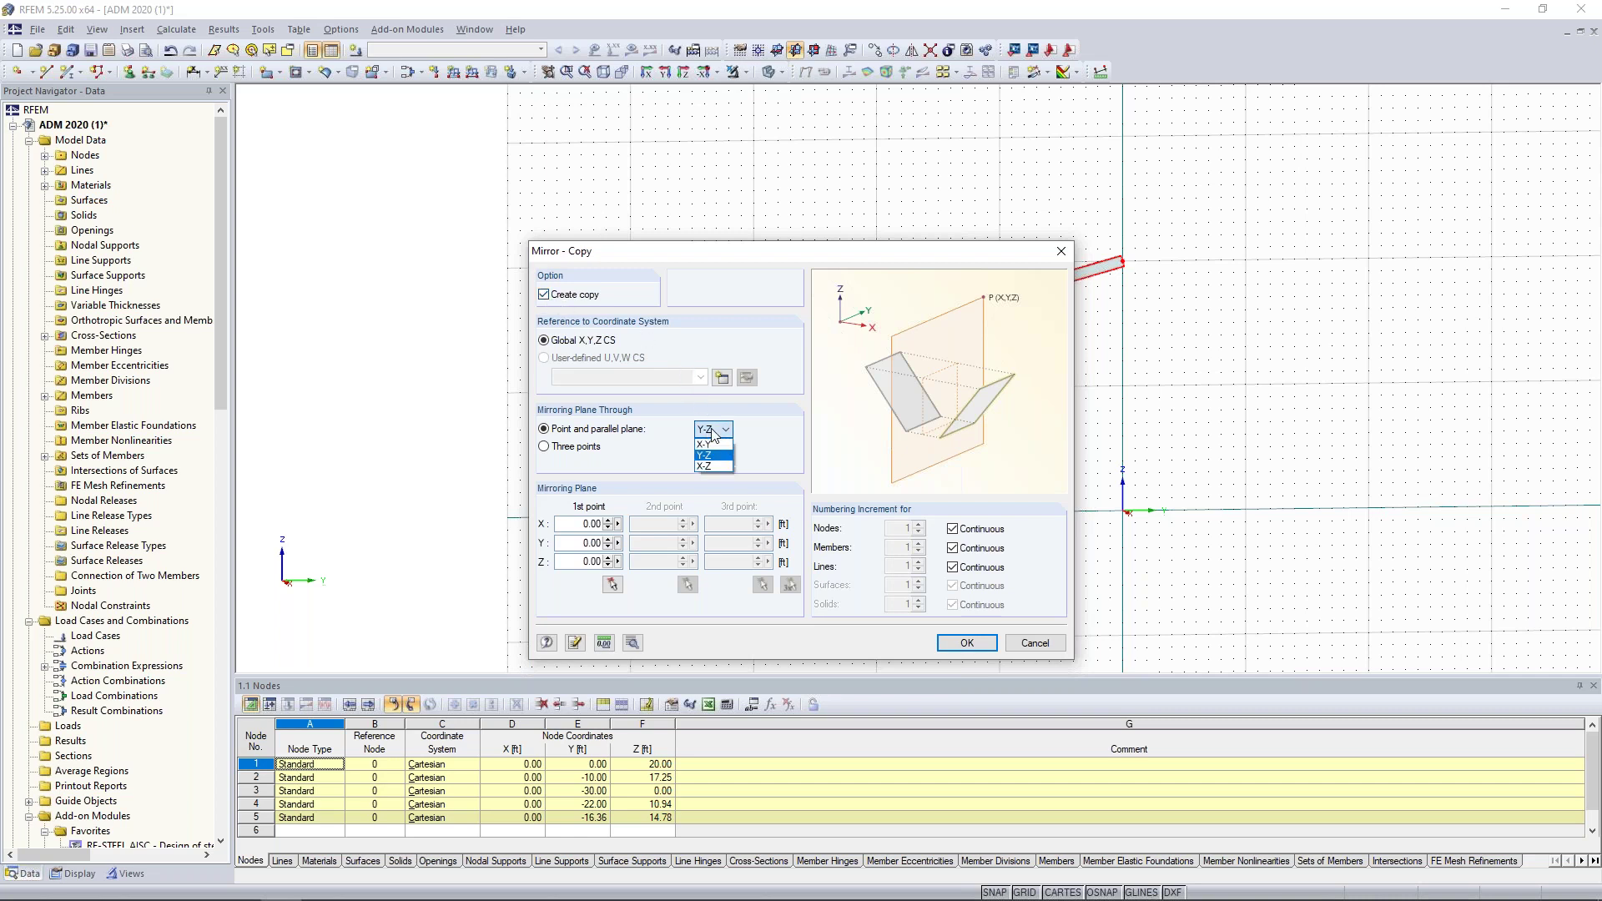
left_click(711, 467)
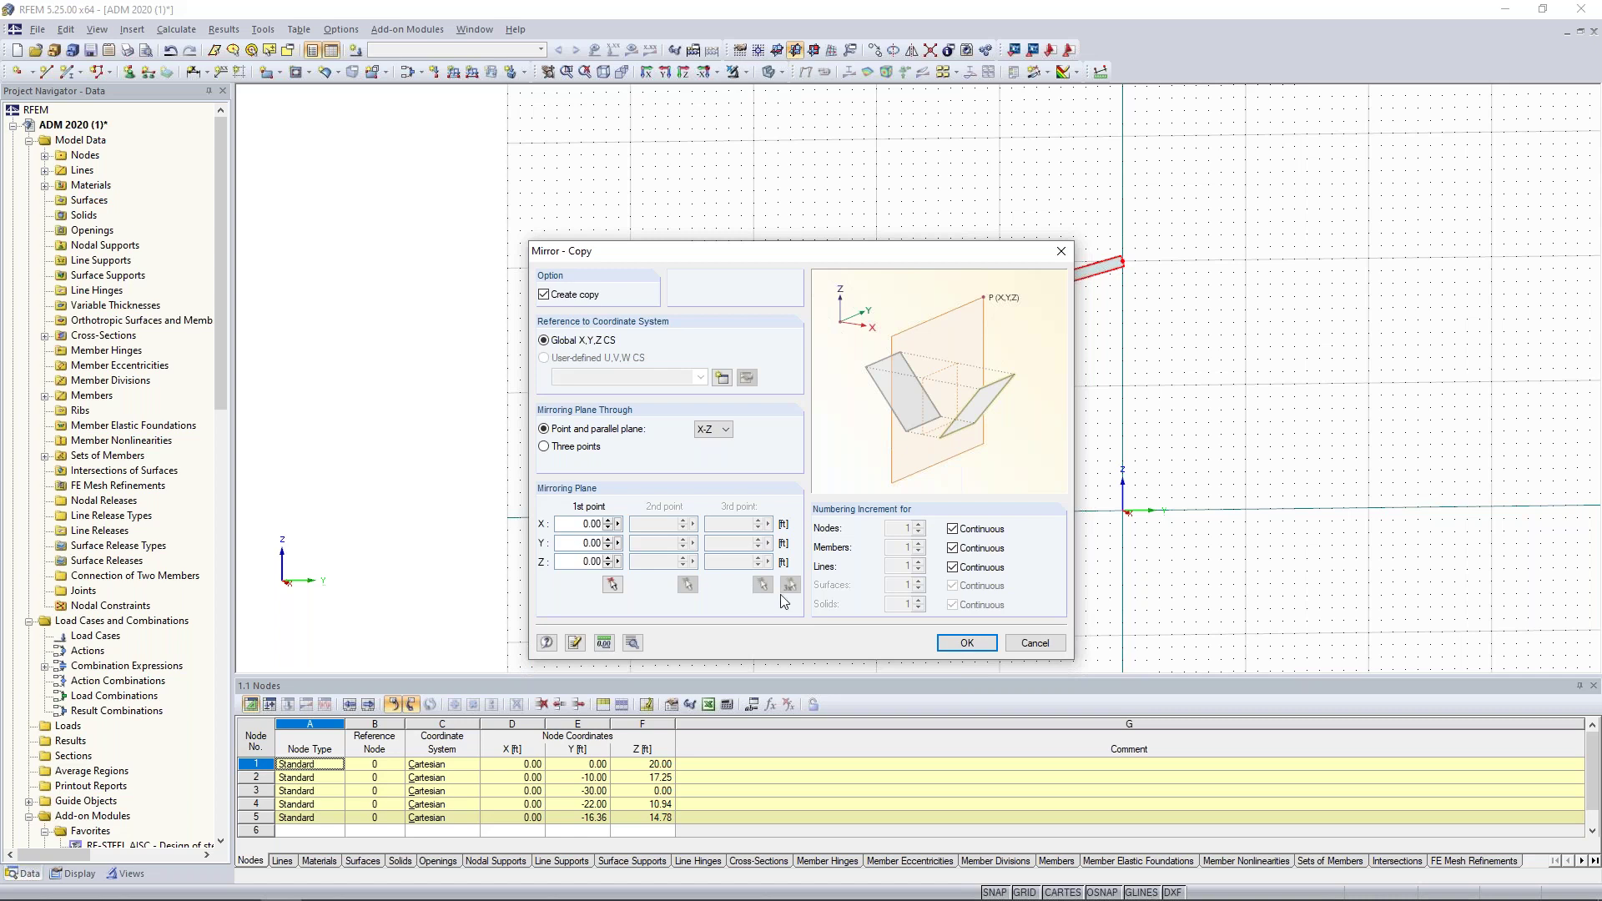
left_click(966, 643)
Step: Select the full arch without its two base nodes and set up 4 copies with a dX displacement of -16.5 ft
scroll(951, 492, "down", 2)
middle_click_drag(950, 492, 791, 475)
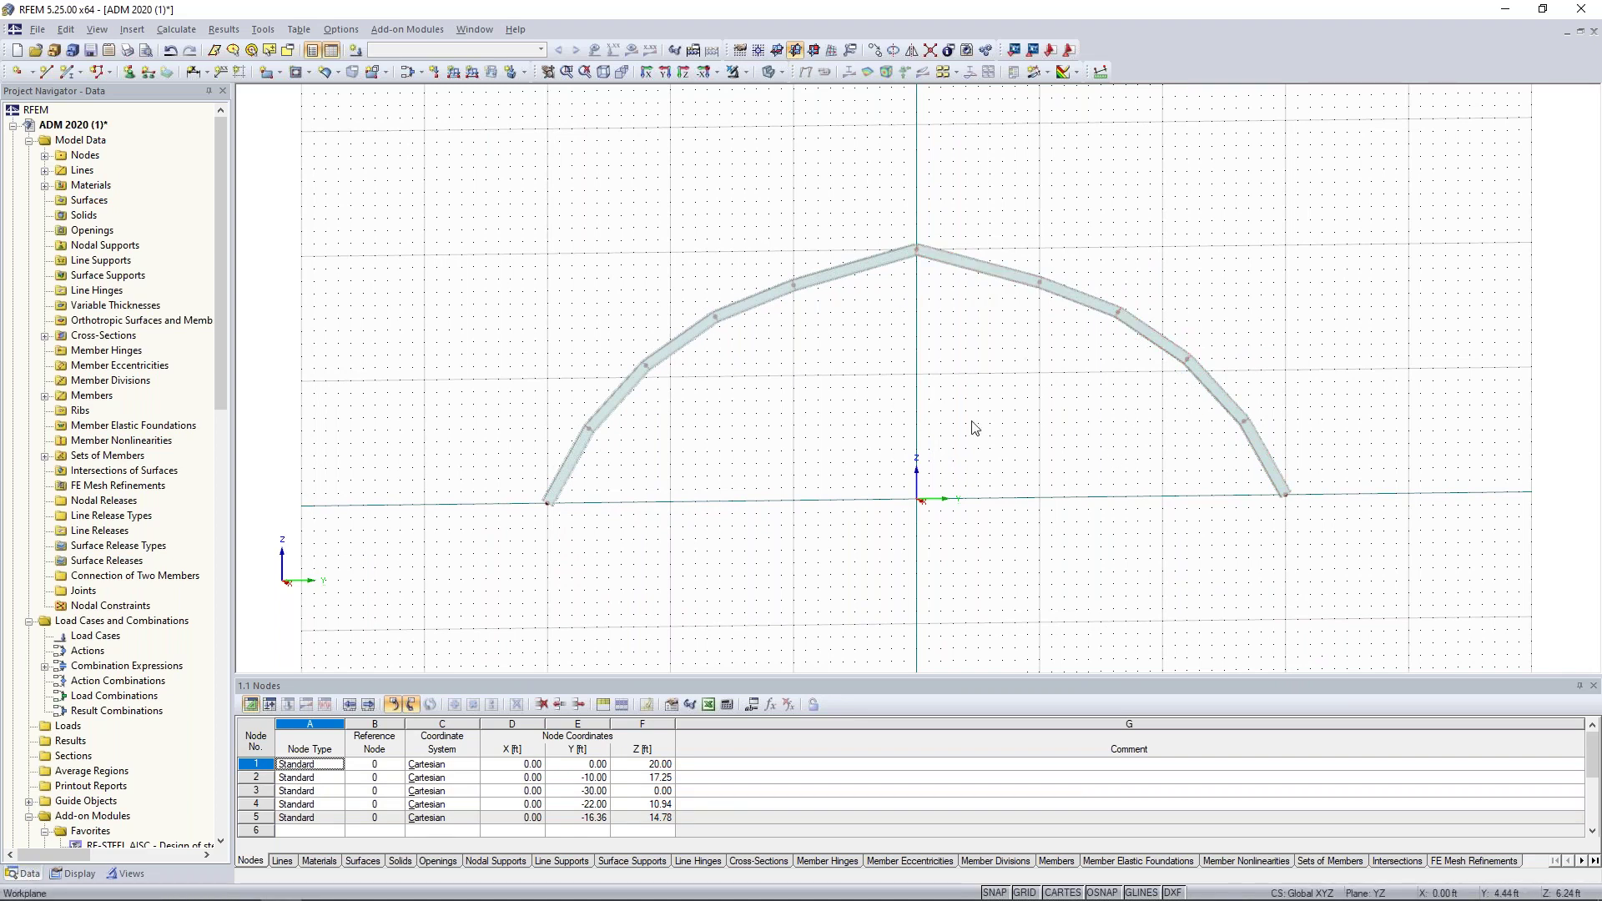
left_click_drag(1333, 454, 486, 186)
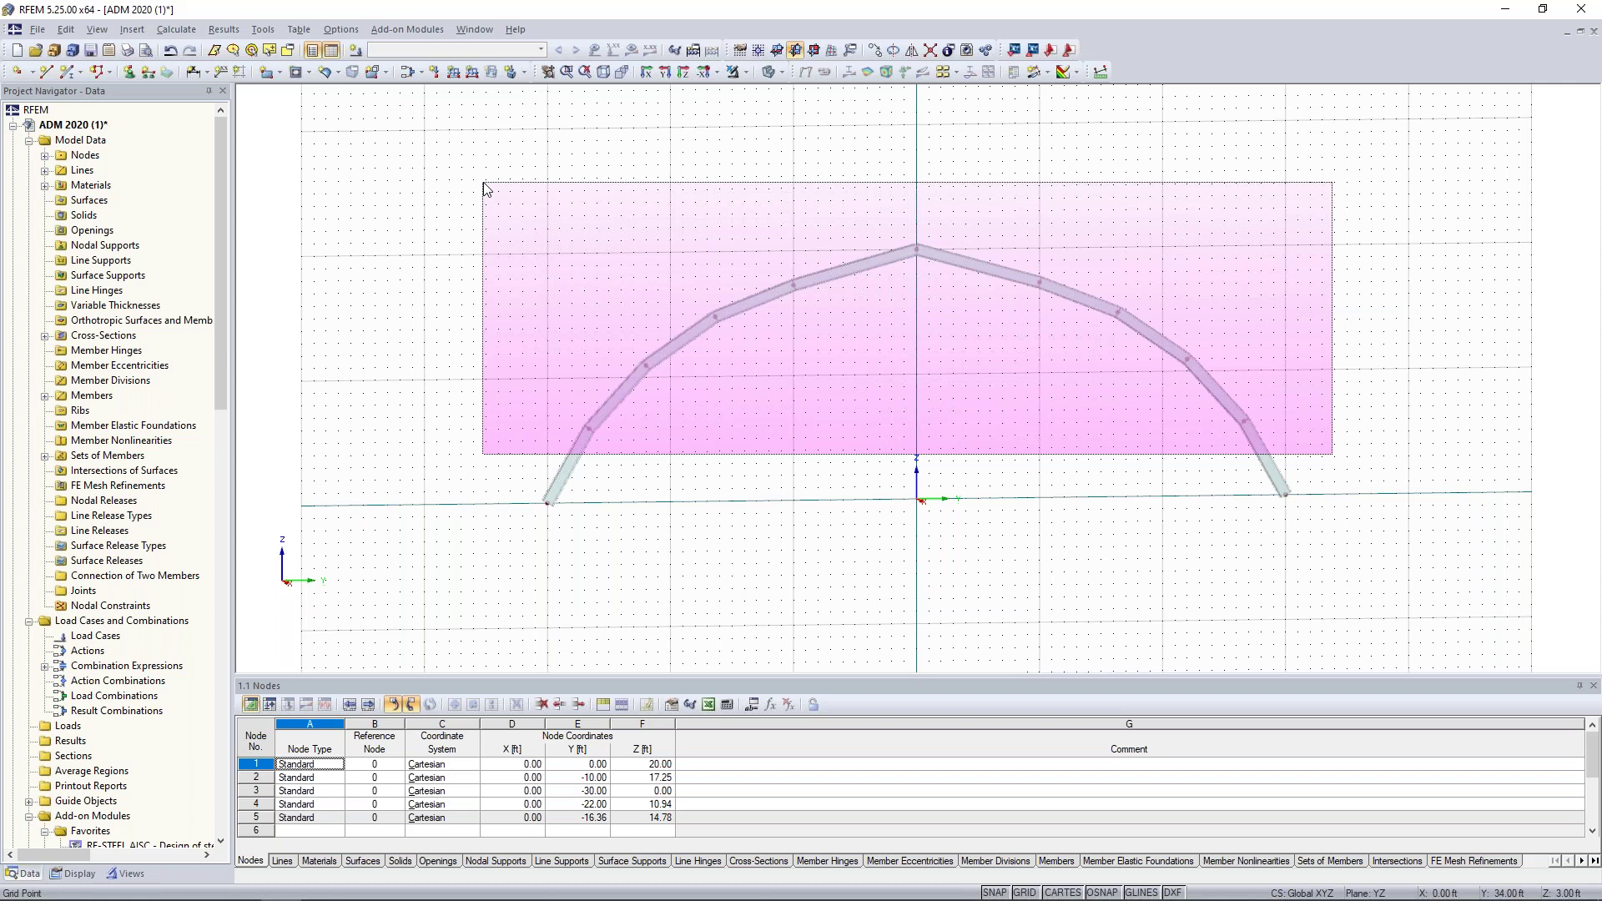
left_click_drag(484, 183, 484, 184)
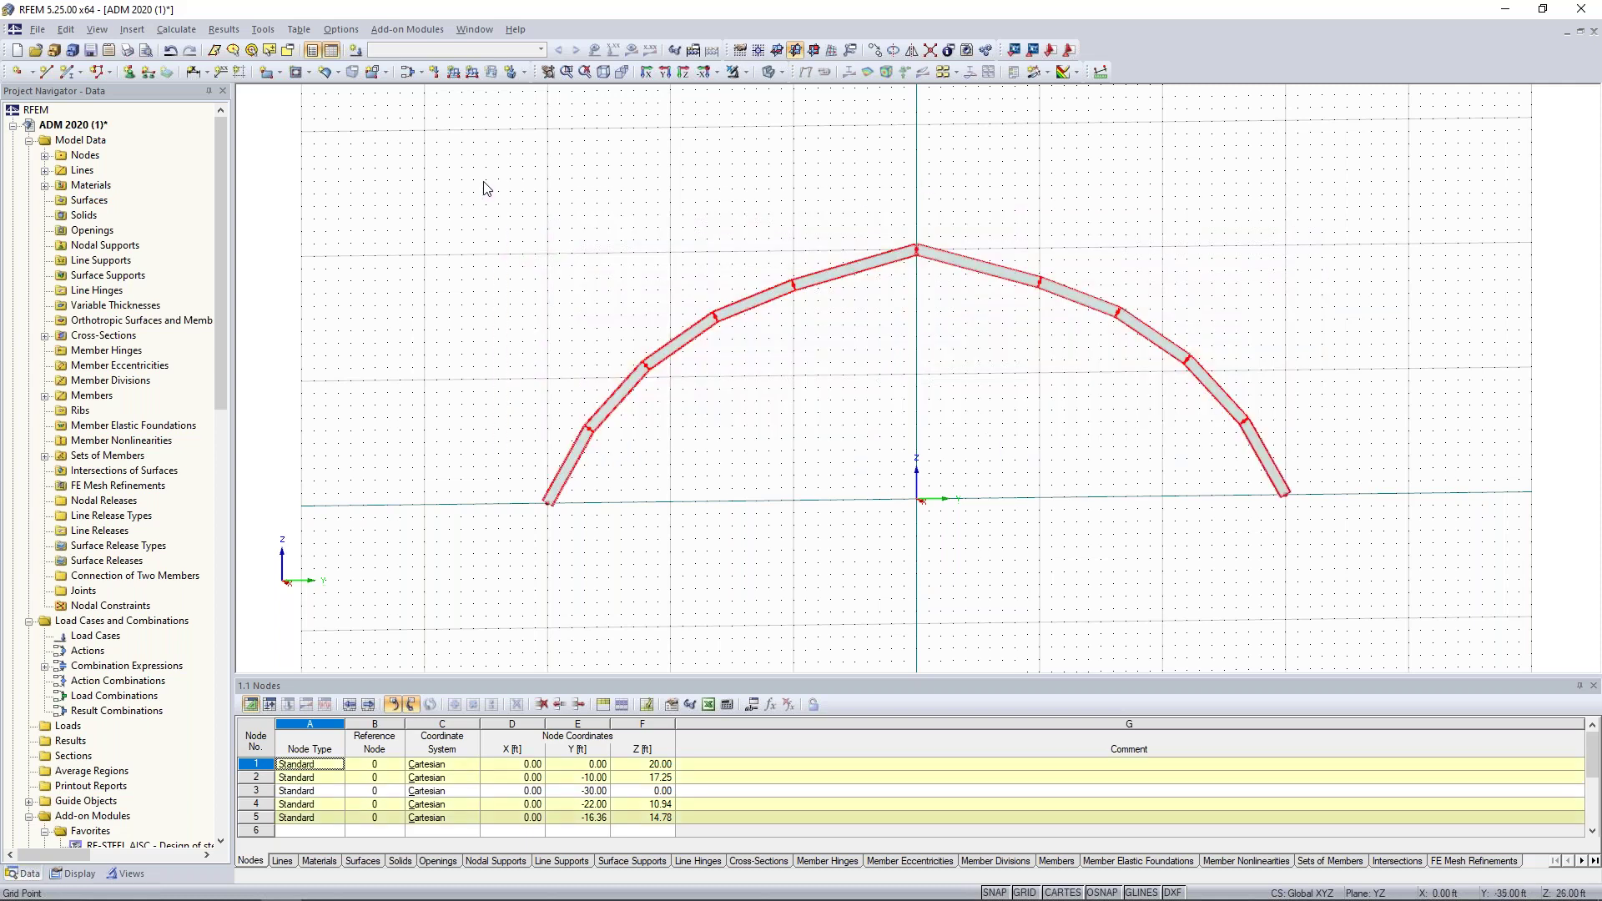
left_click(875, 50)
type("4")
double_click(586, 471)
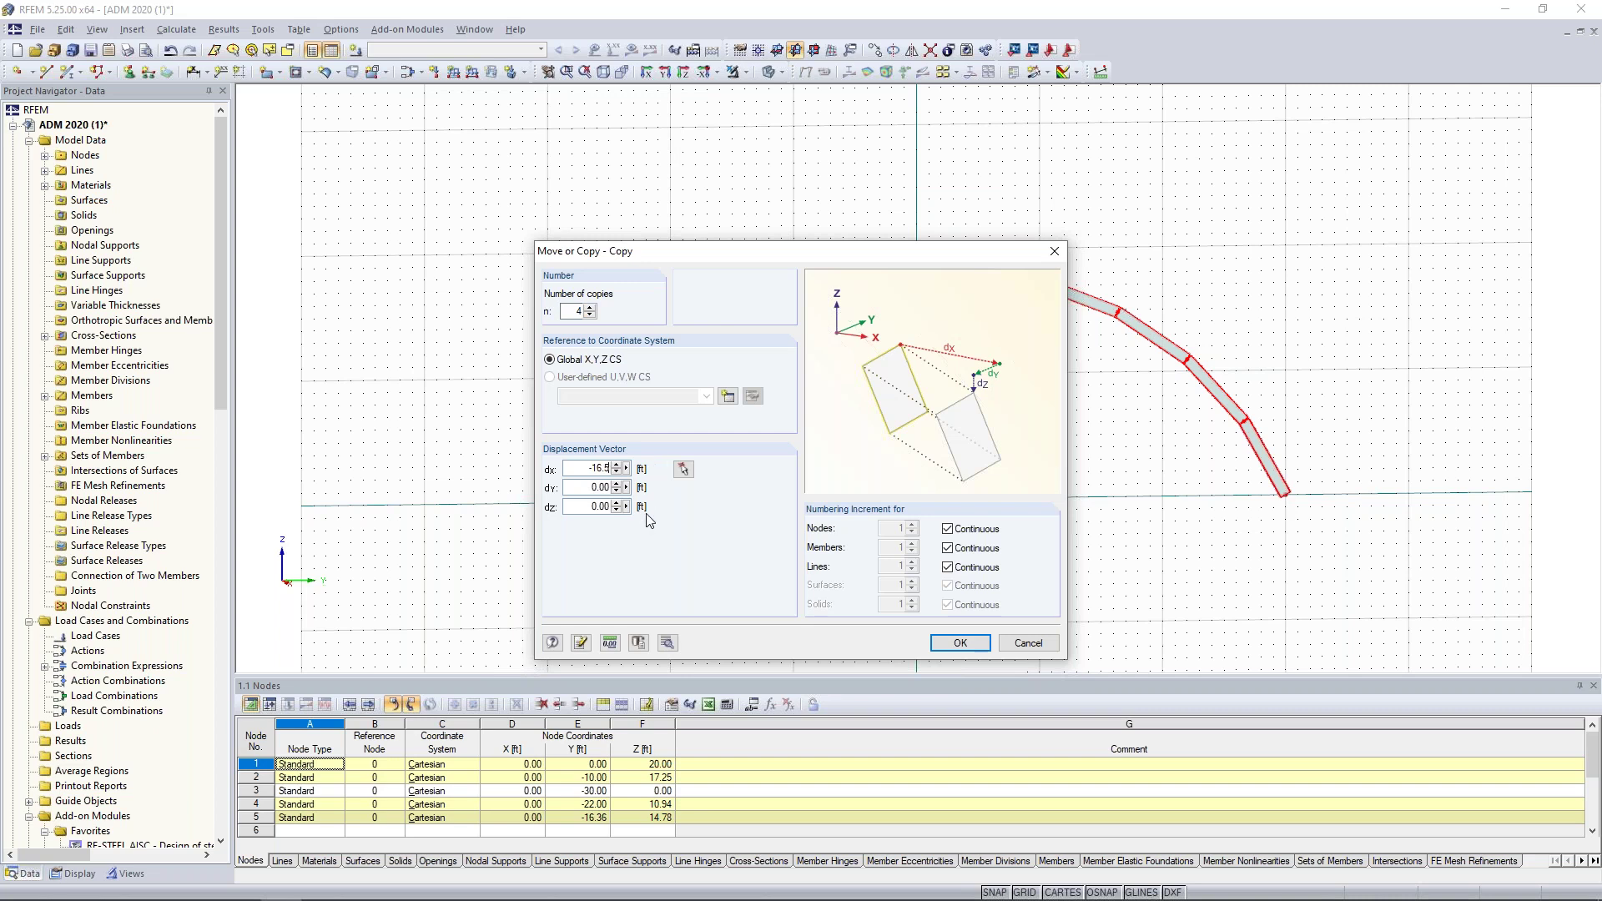
Step: Enable new lines and members between the selected nodes and their copies, and define a template member of type Truss
left_click(672, 647)
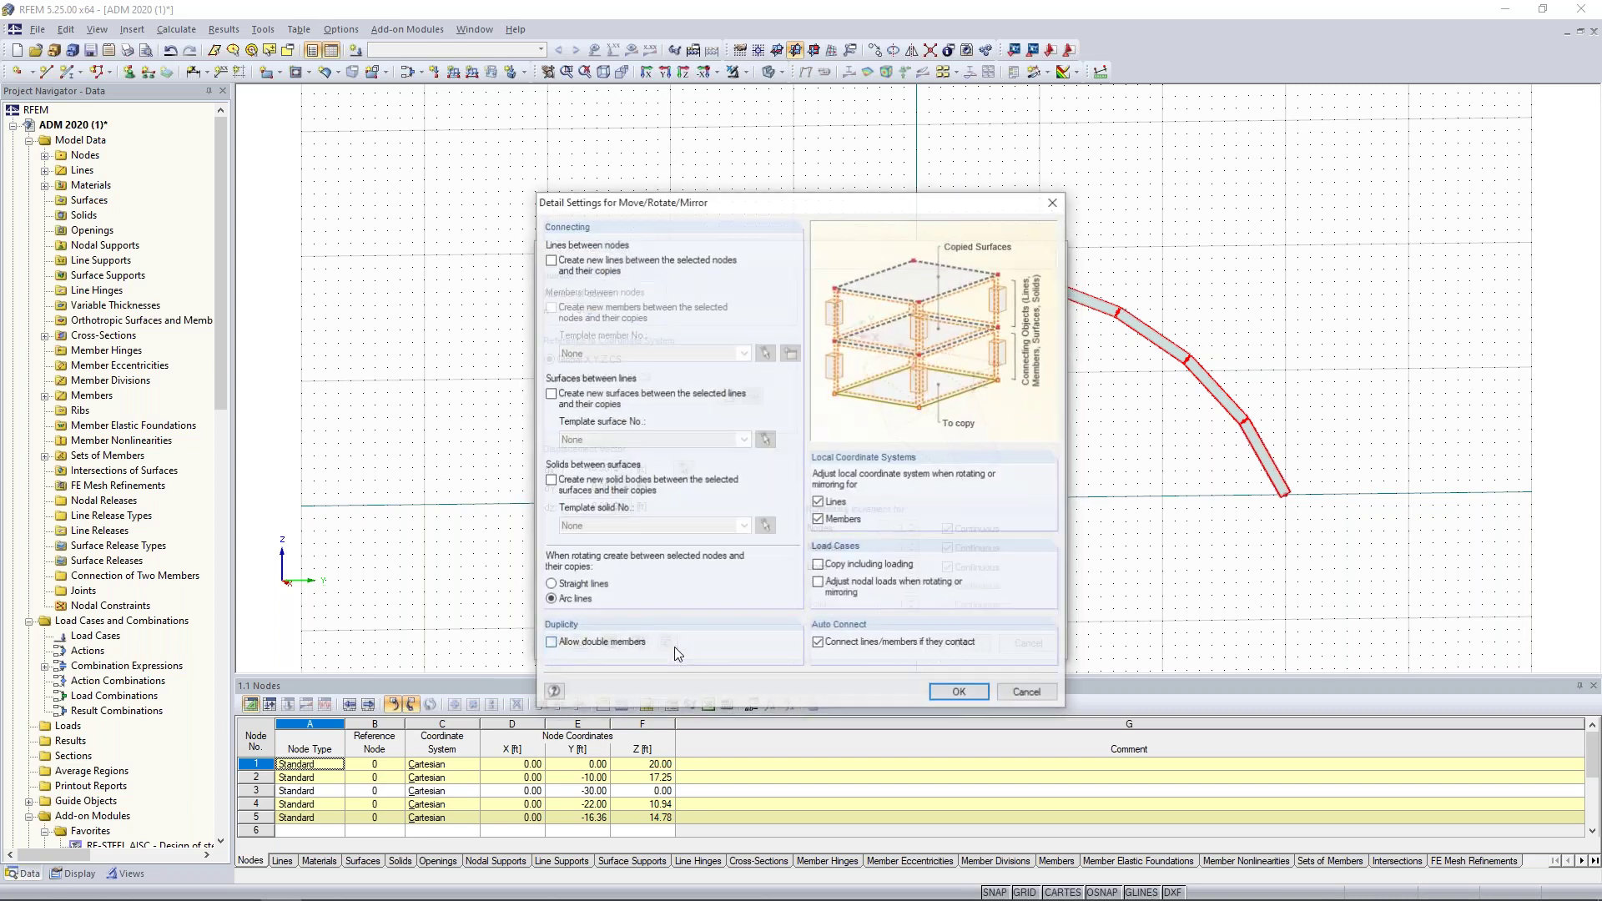
left_click(550, 260)
left_click(550, 307)
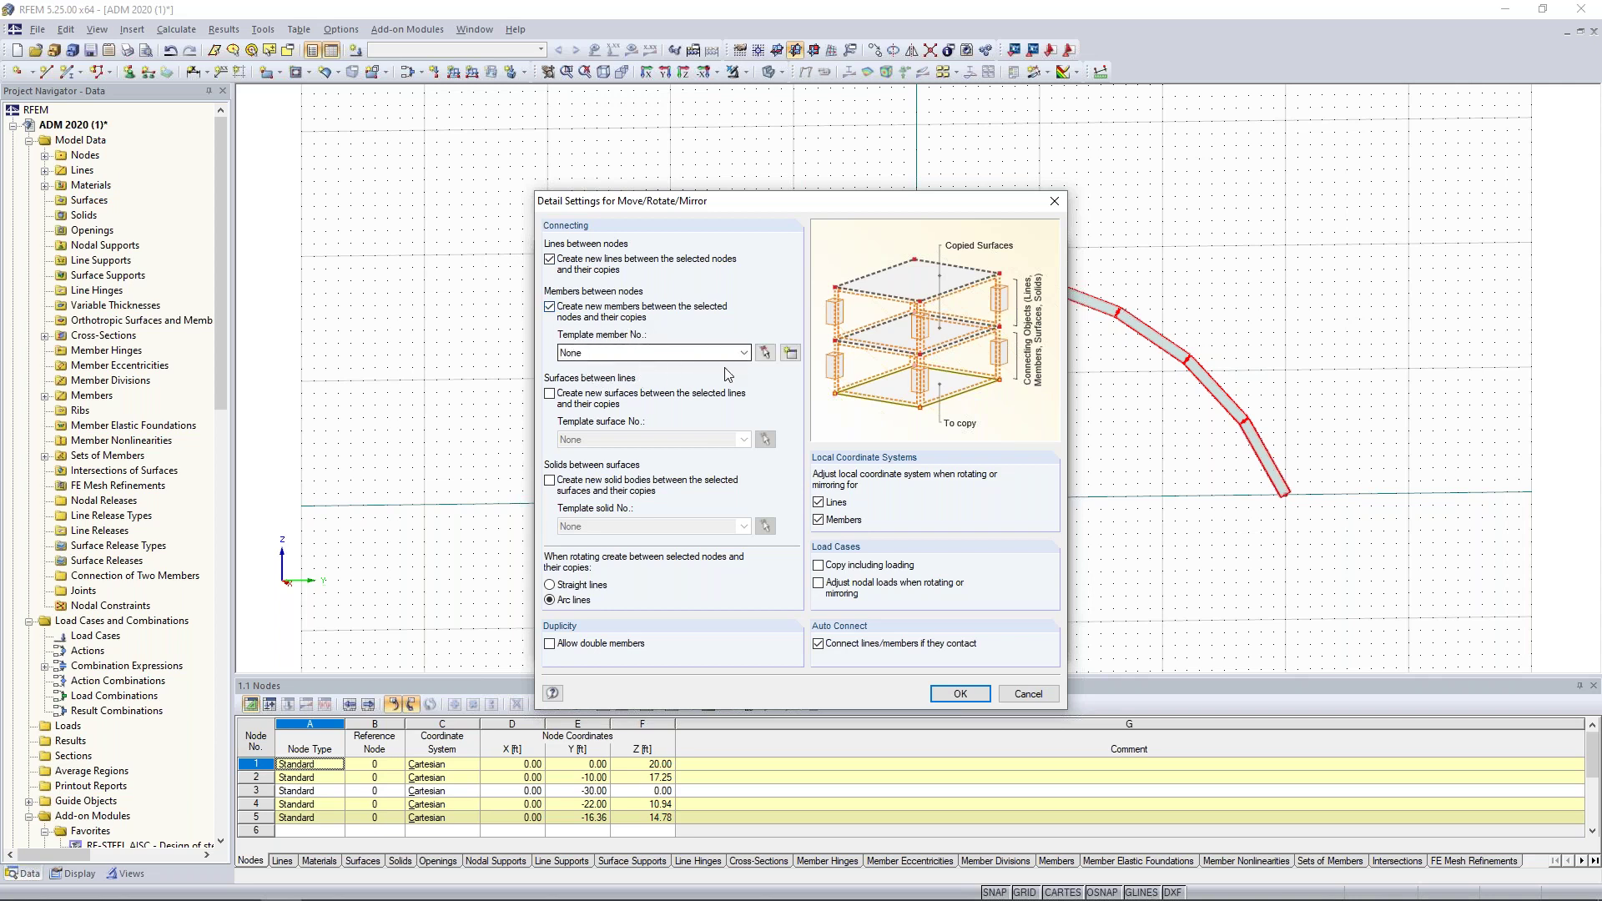
left_click(792, 354)
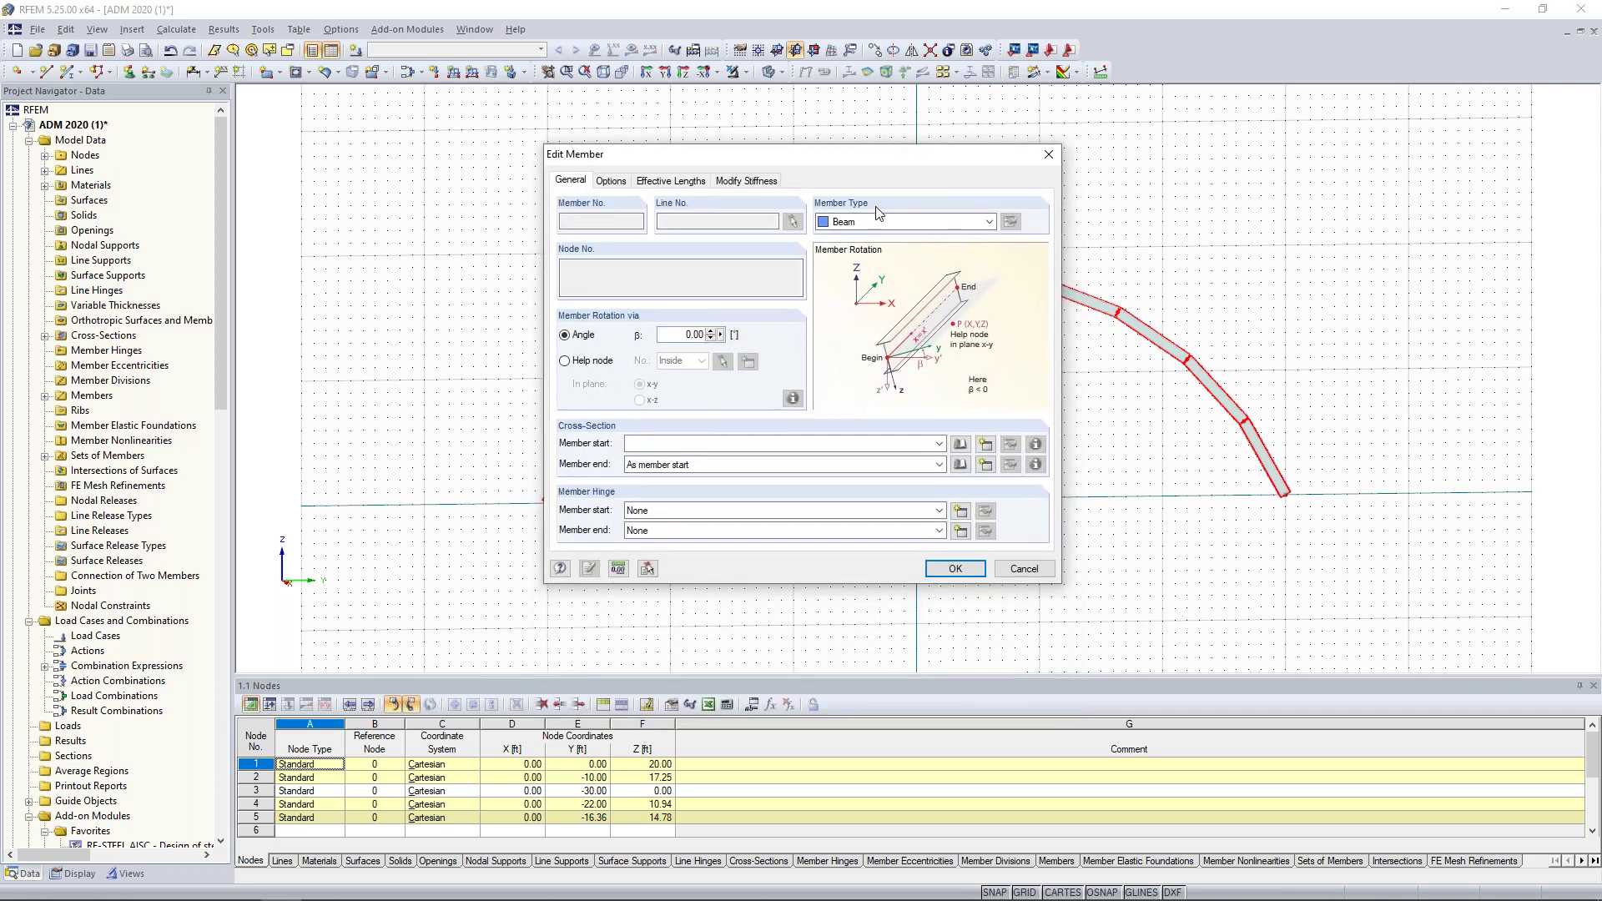
left_click(877, 222)
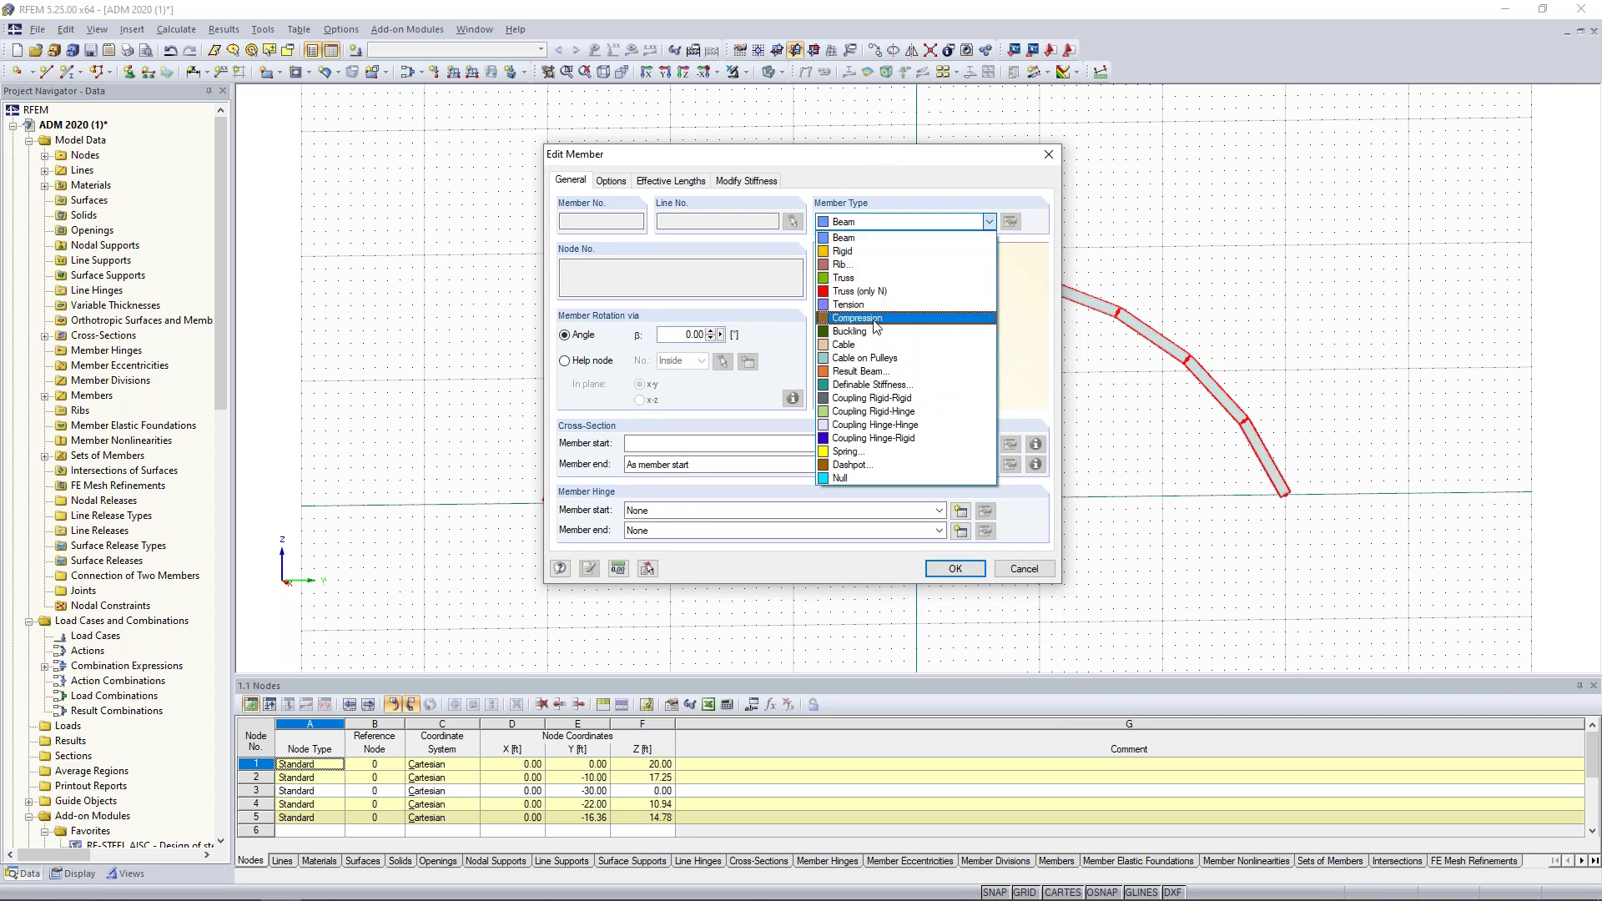
left_click(872, 280)
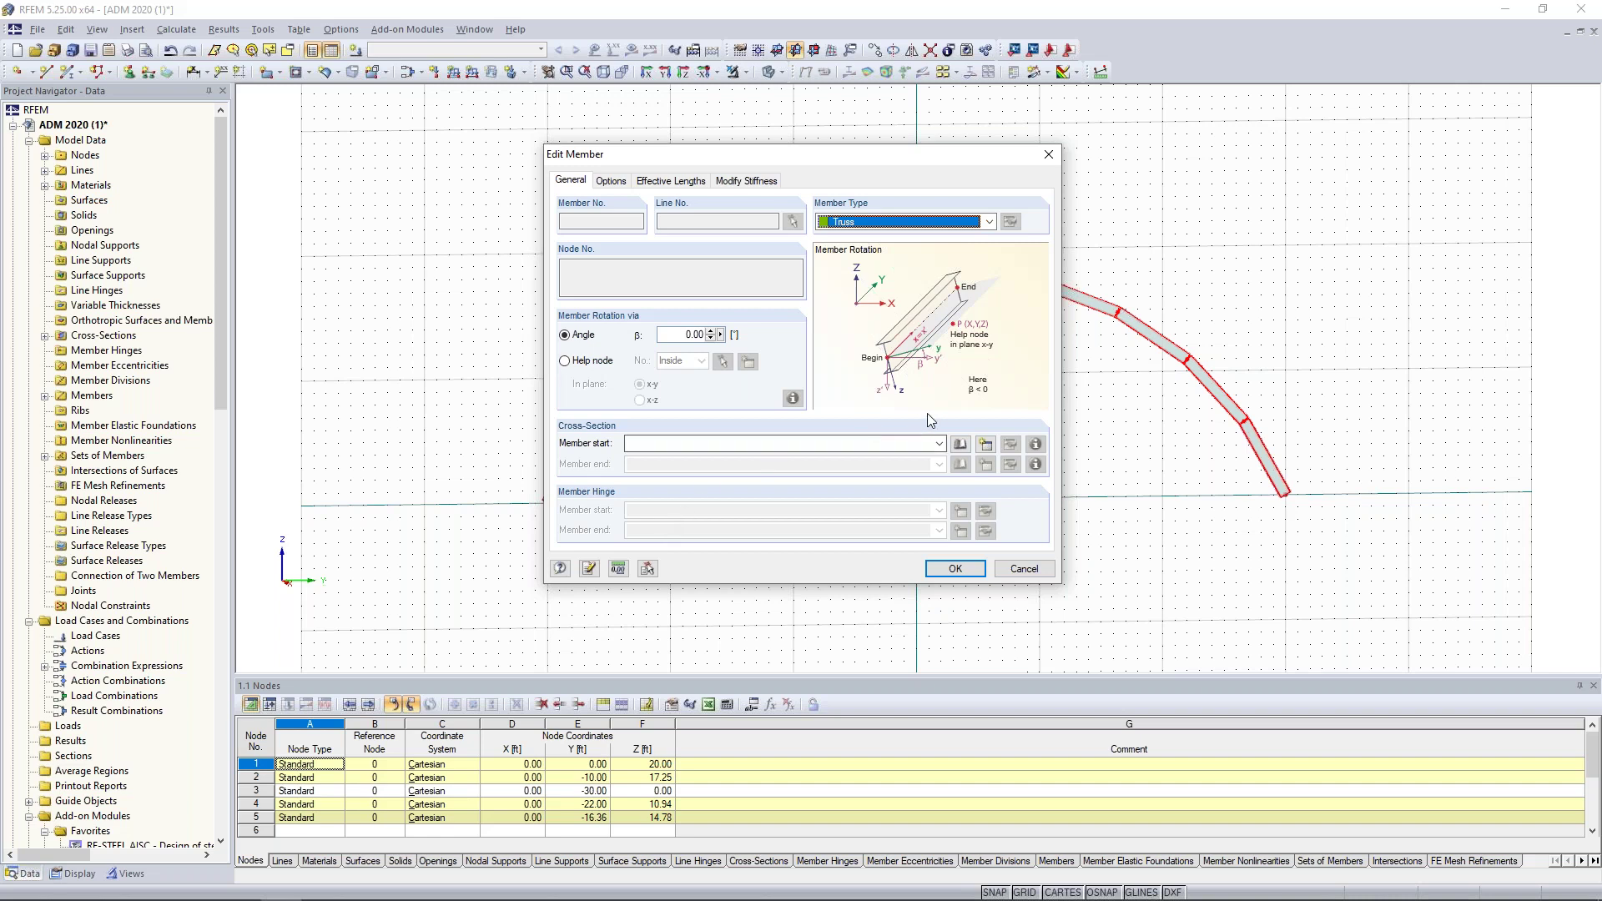
Step: Assign the ADM 2020 hollow section RT 6 x 6 x .375 in Aluminum 6061-T6-B209 (Sheet and Plate), Note 1 to the template member
left_click(960, 444)
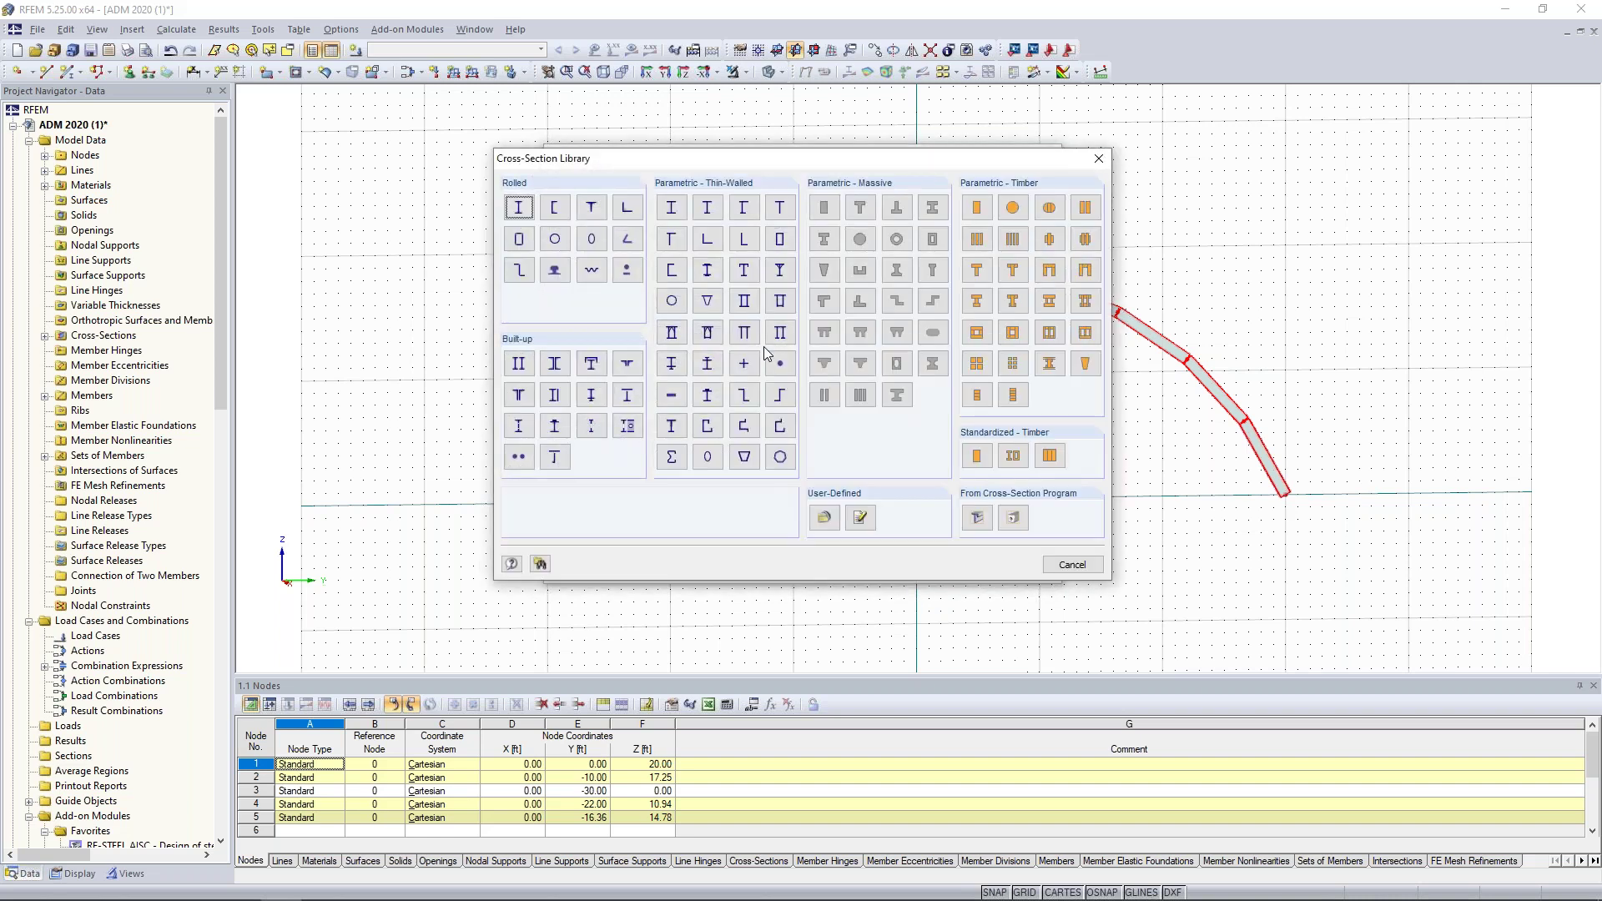
left_click(522, 240)
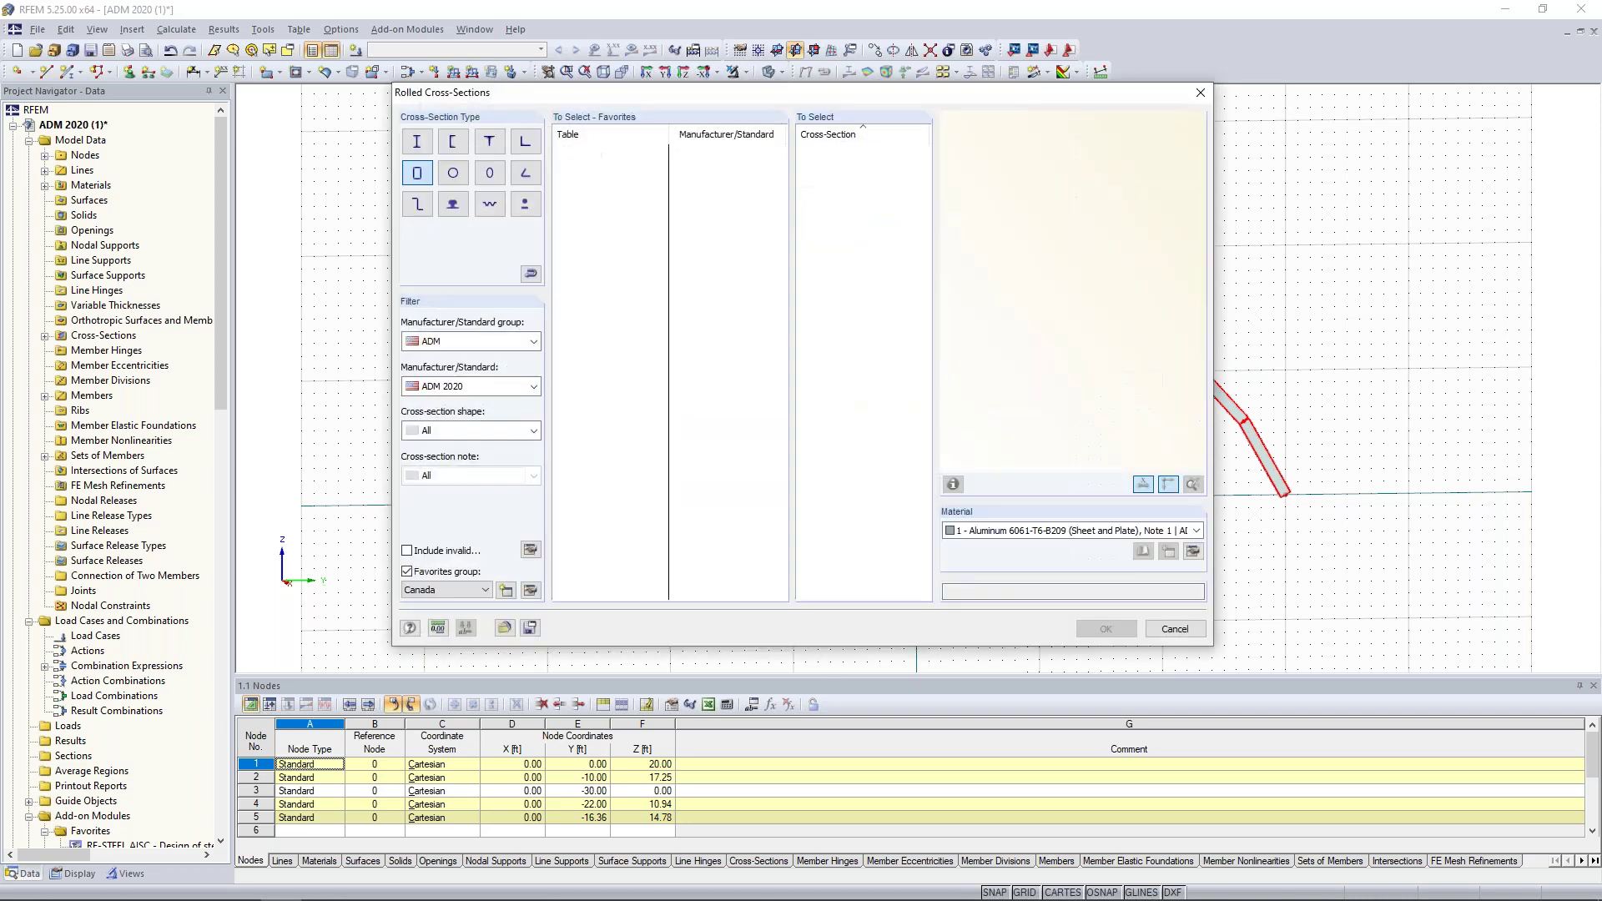
left_click(407, 571)
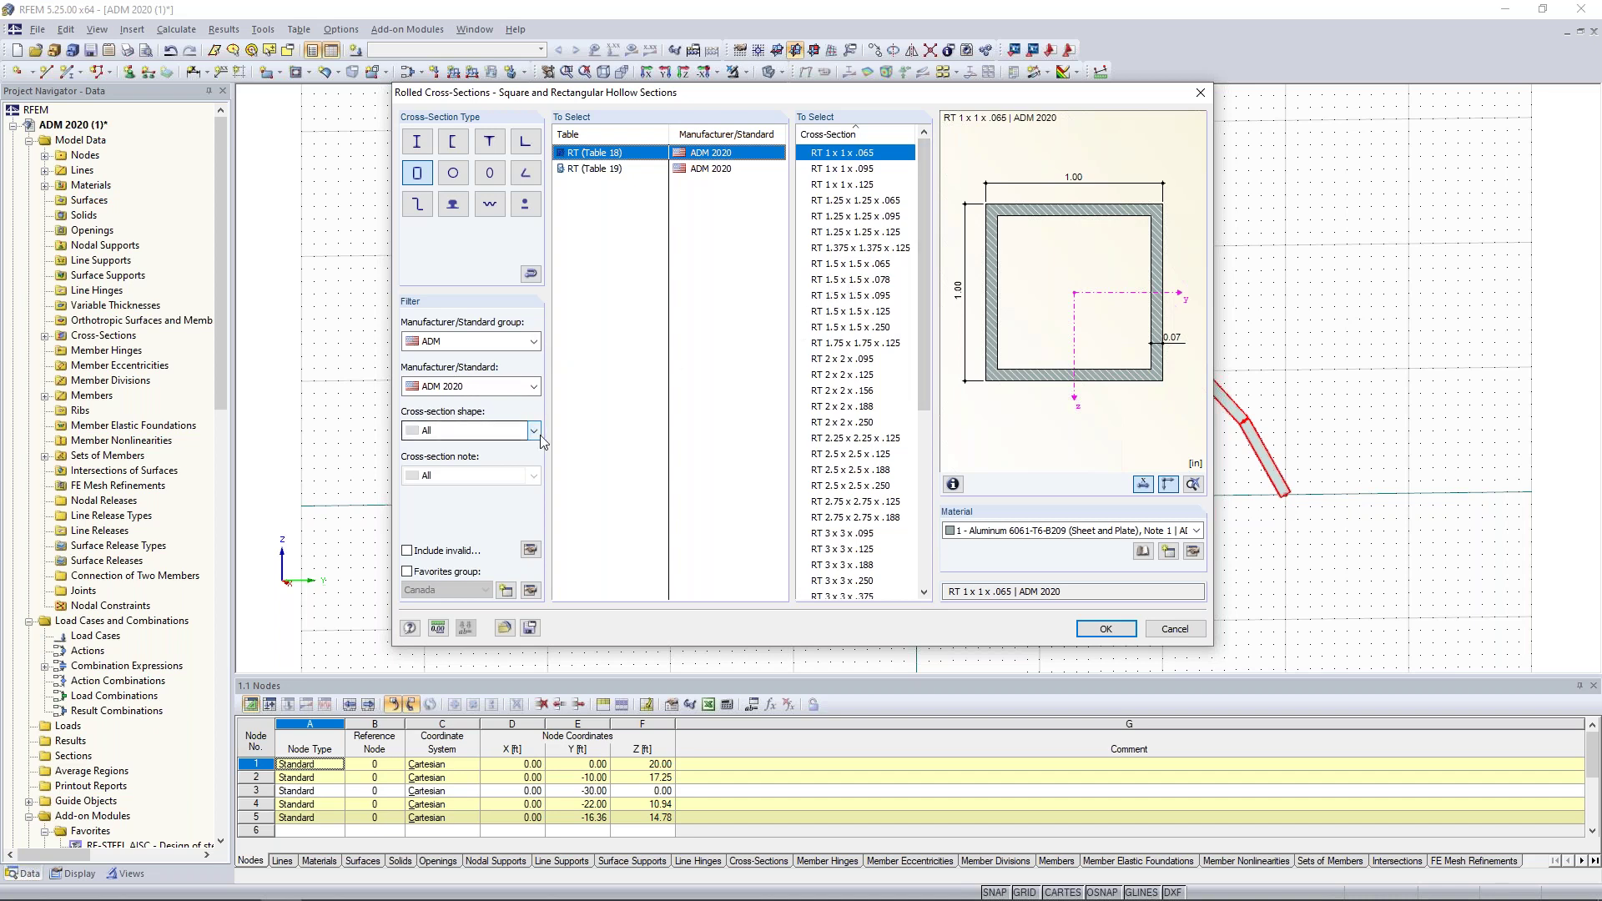
left_click_drag(927, 307, 915, 493)
left_click(851, 501)
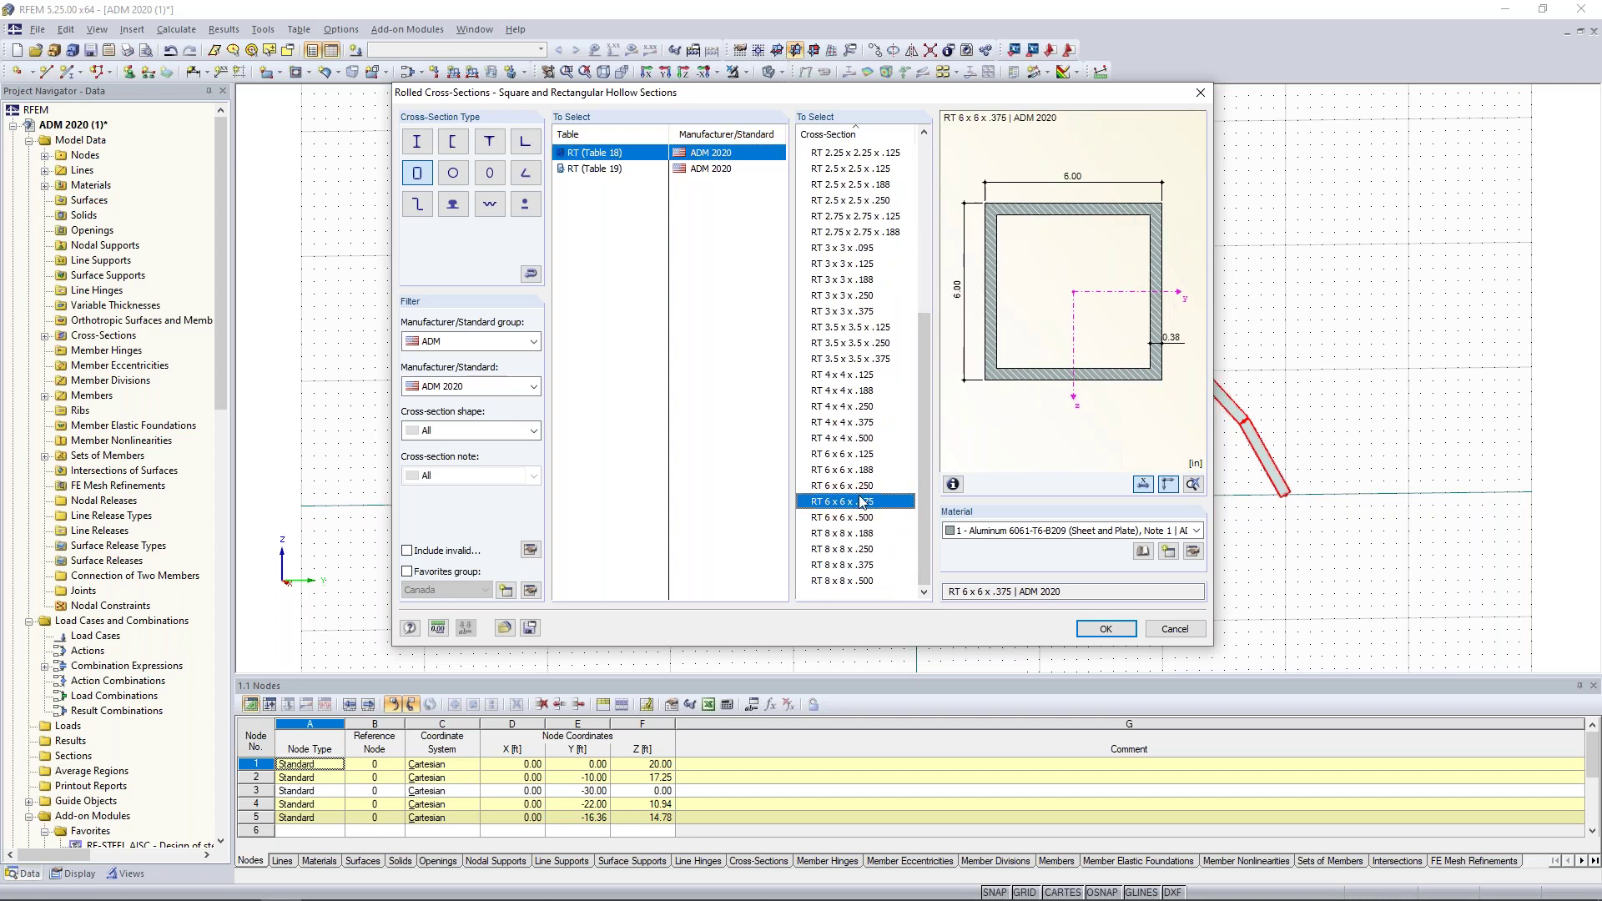
left_click(984, 539)
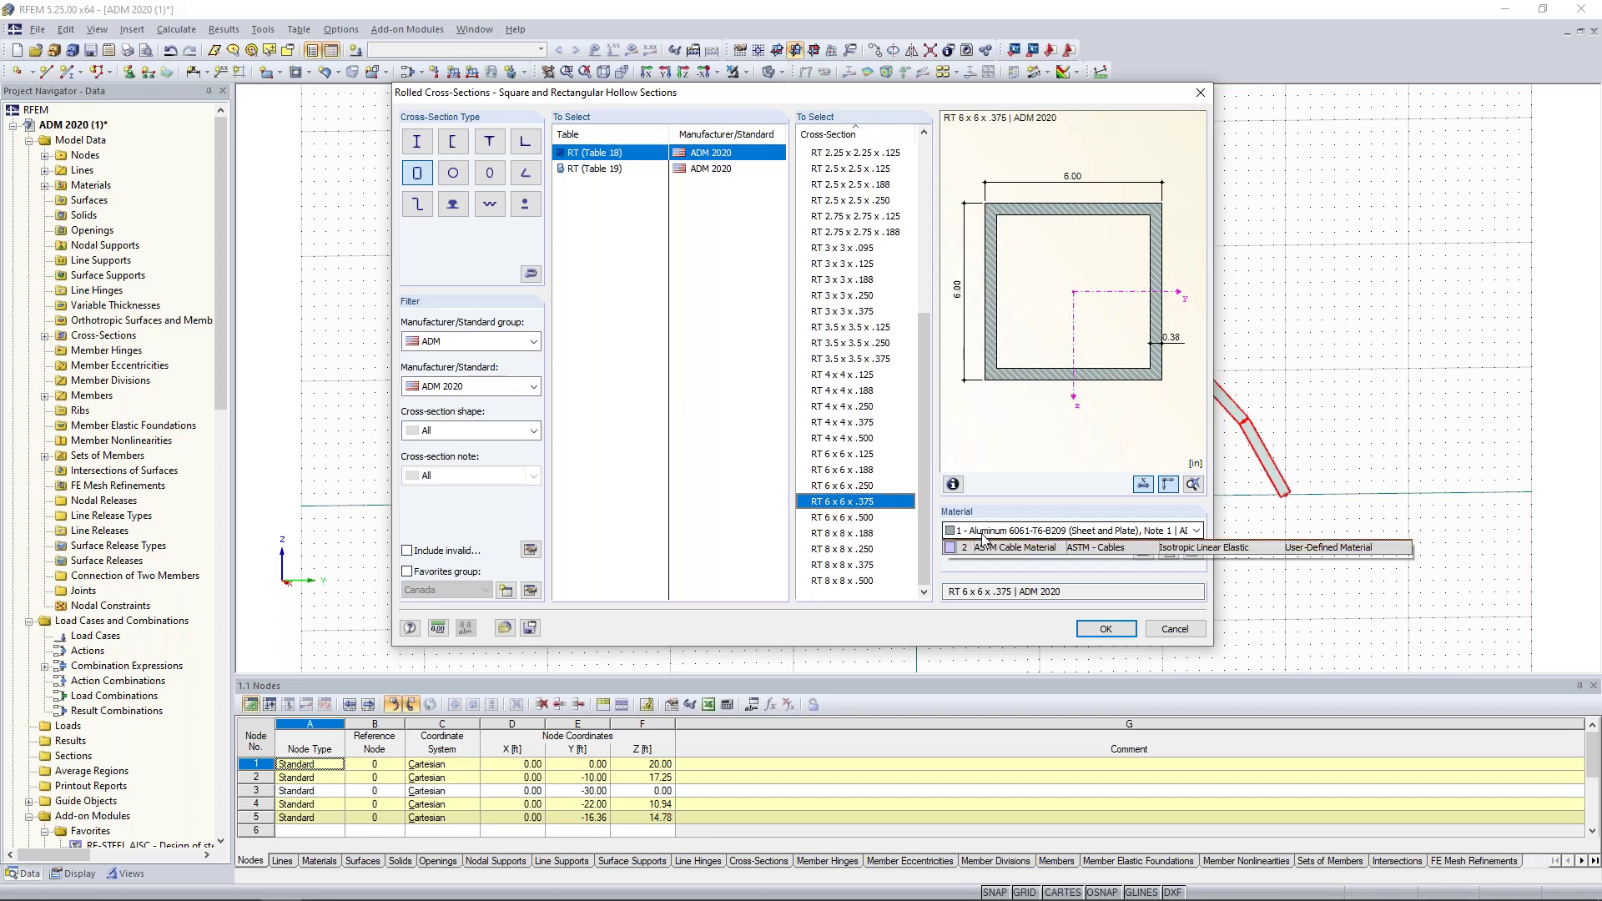
left_click(980, 541)
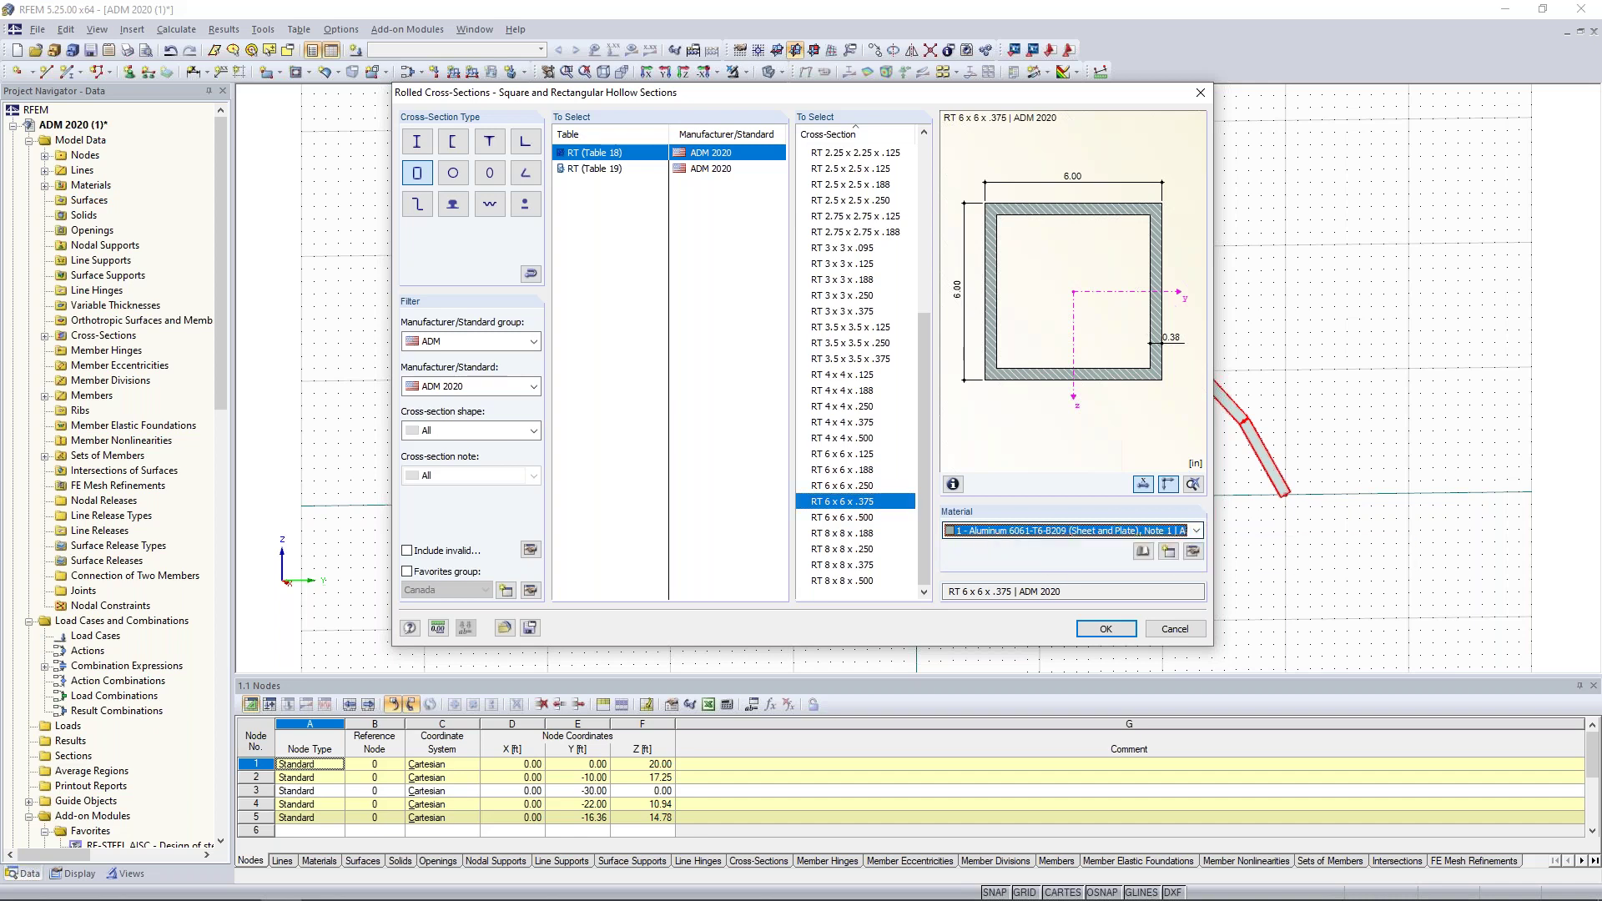
key("Return")
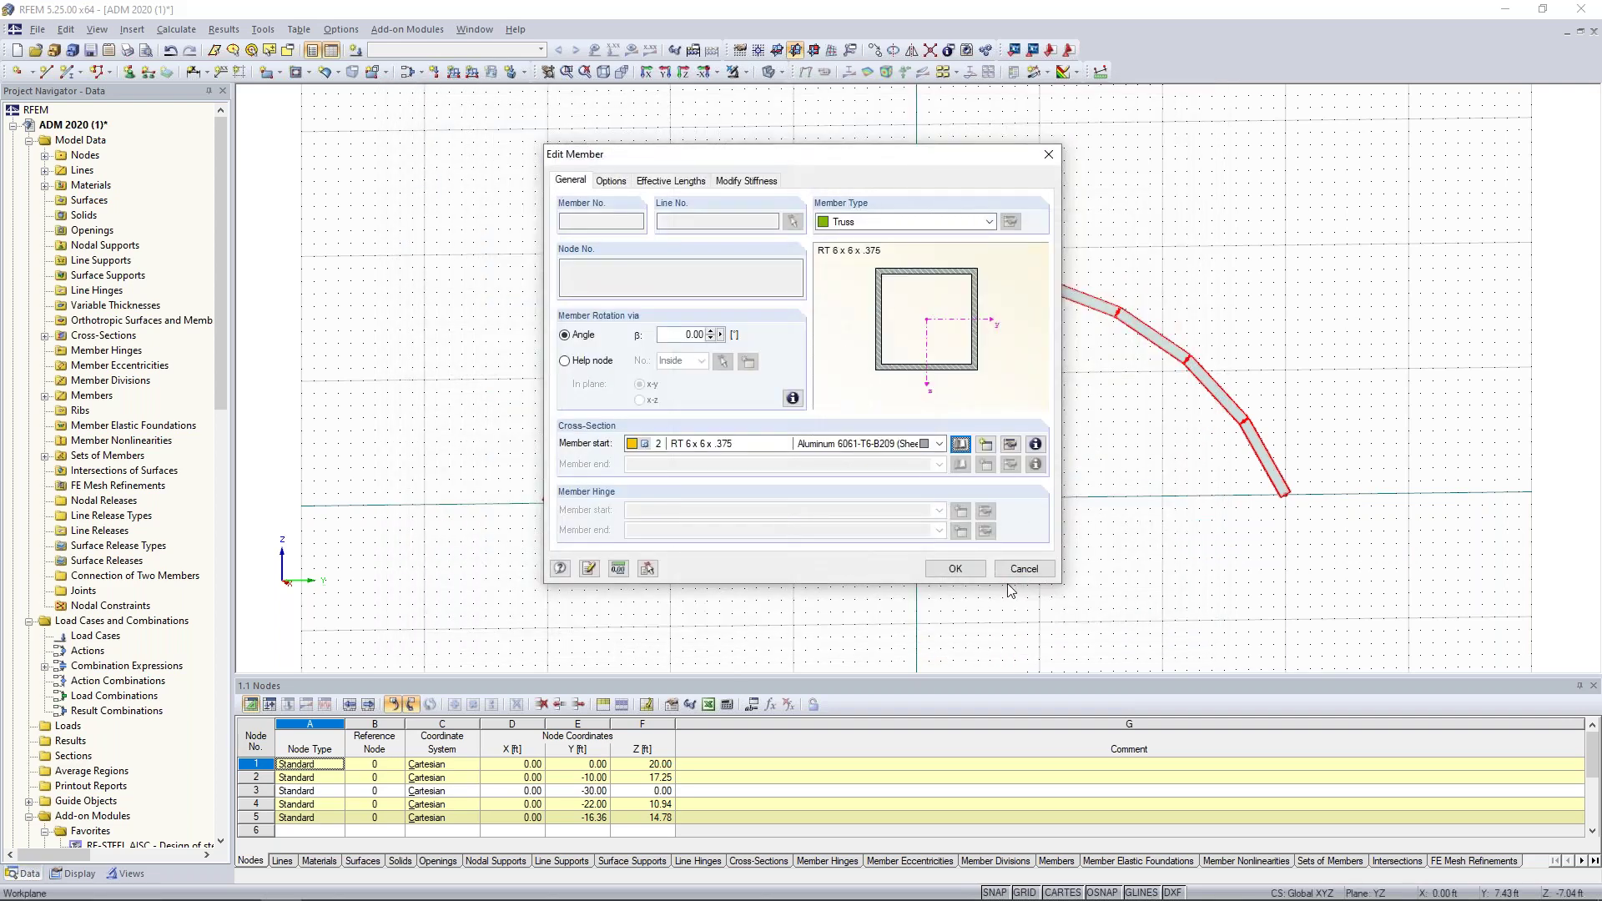
Step: Accept the template member and copy settings to generate the arch copies with connecting trusses, and clear the selection
left_click(956, 568)
left_click(953, 691)
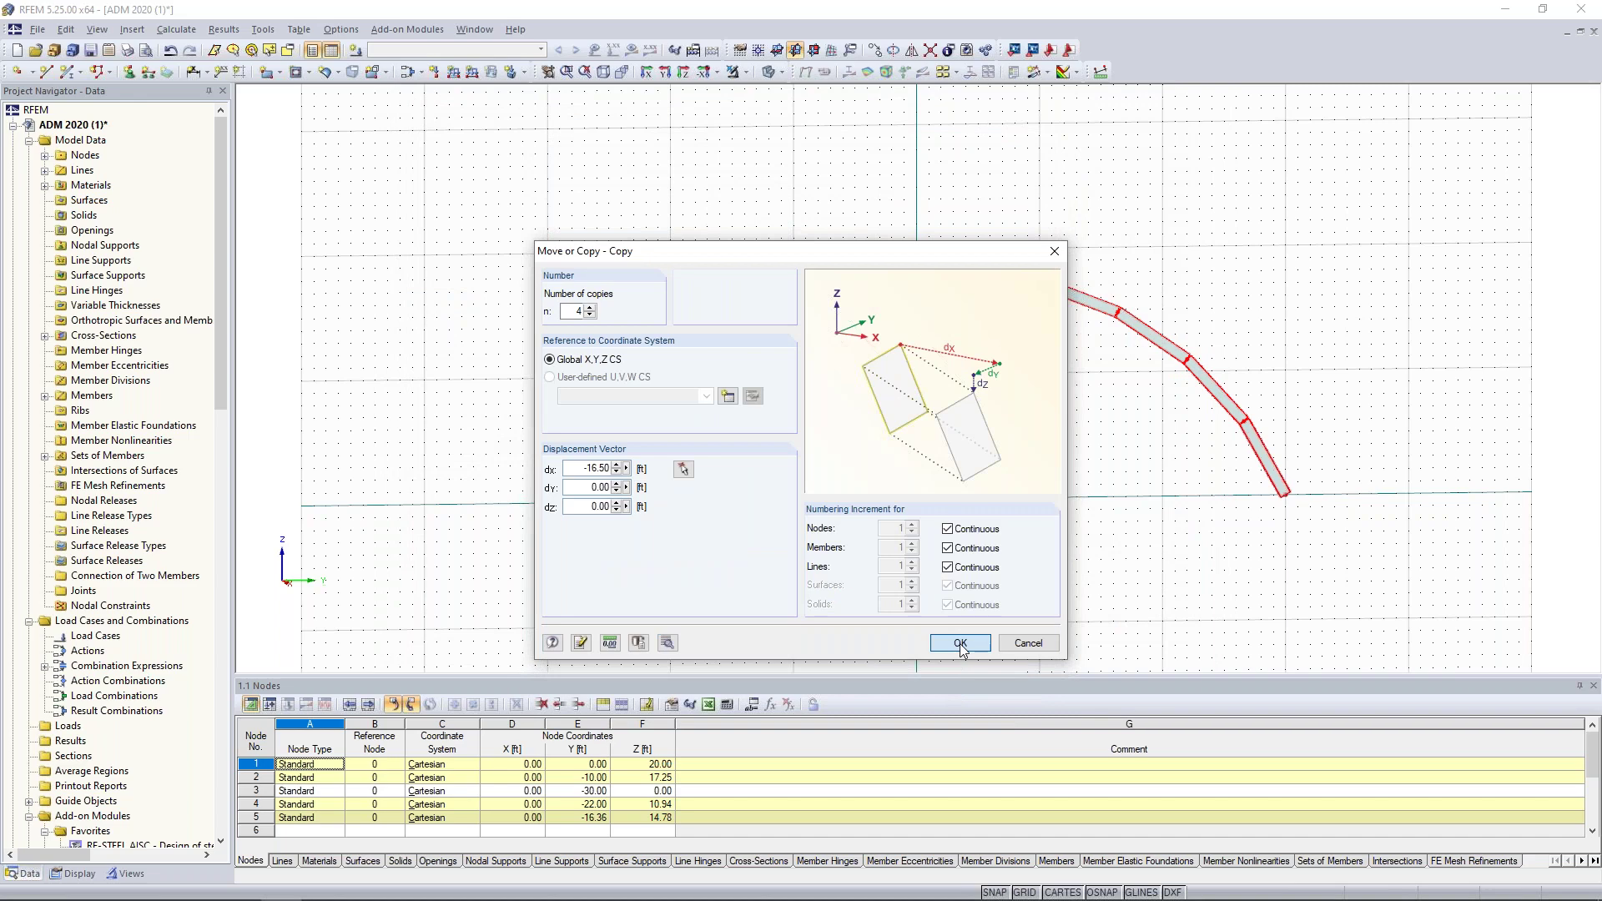
left_click(960, 643)
middle_click_drag(985, 551, 926, 513, "ctrl")
scroll(997, 582, "down", 2)
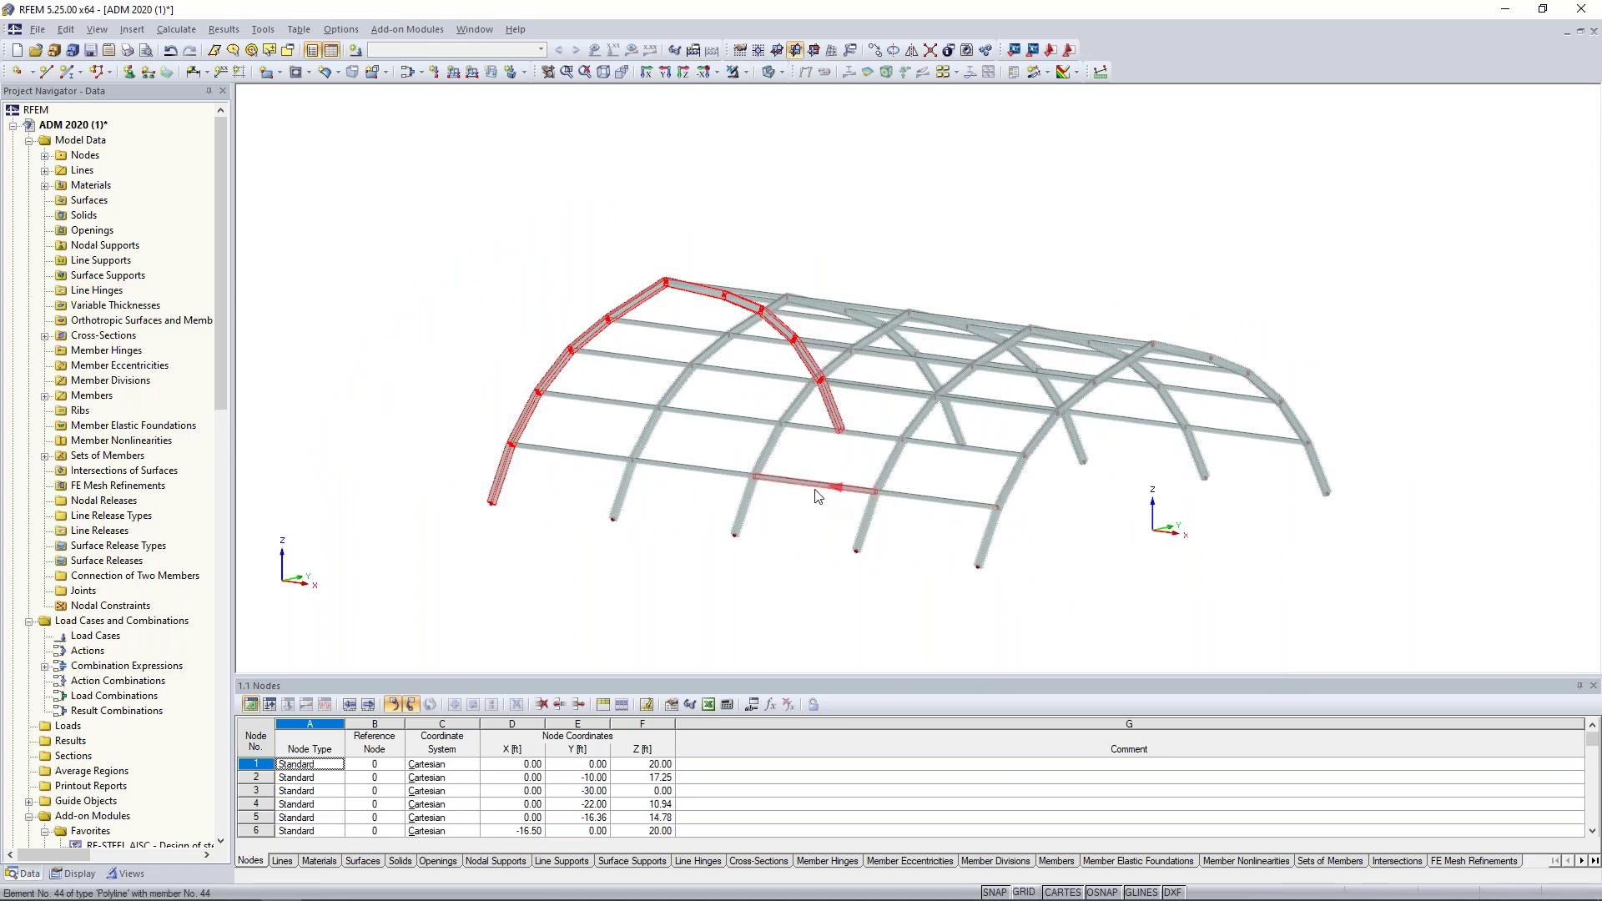
left_click(623, 581)
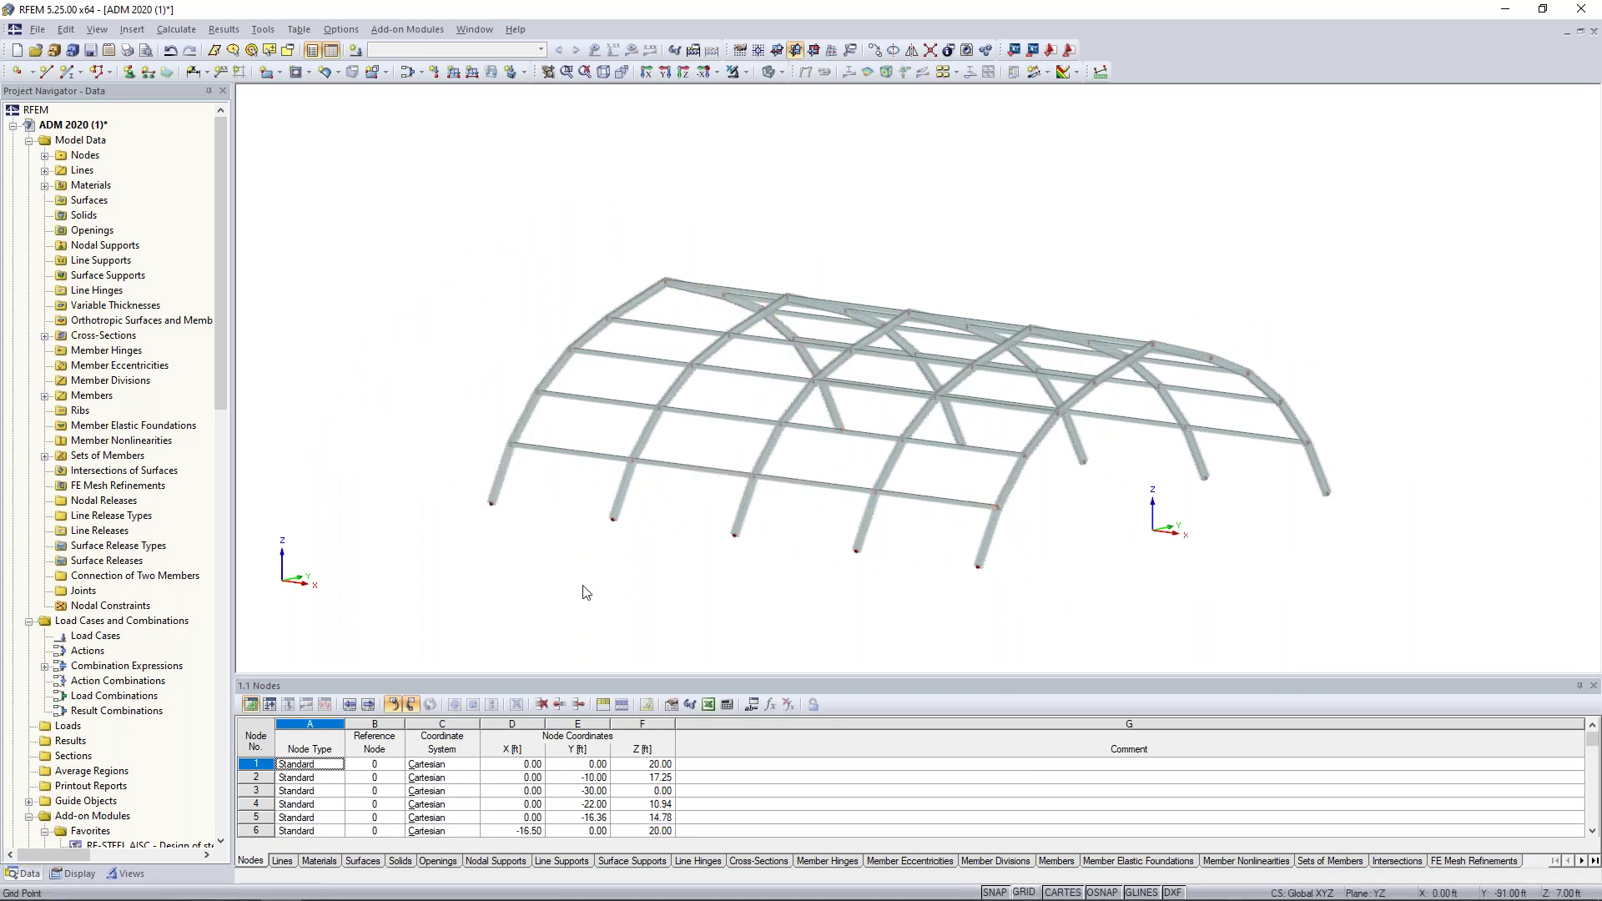
Step: Color the model graphics according to member type
left_click(75, 873)
scroll(93, 575, "down", 1)
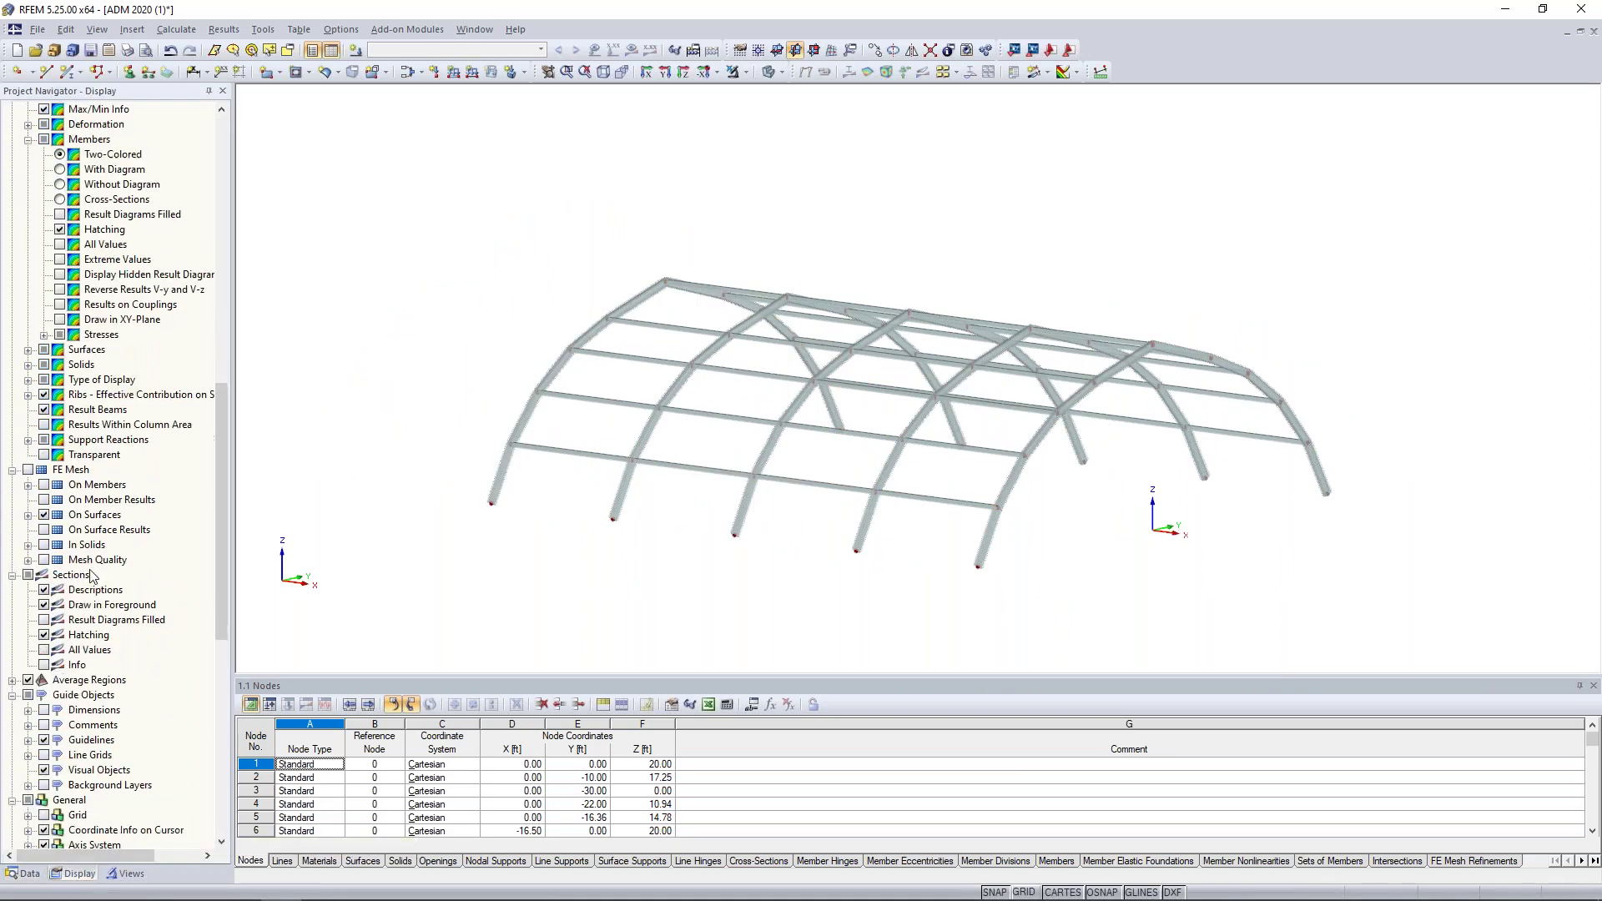
scroll(93, 576, "down", 12)
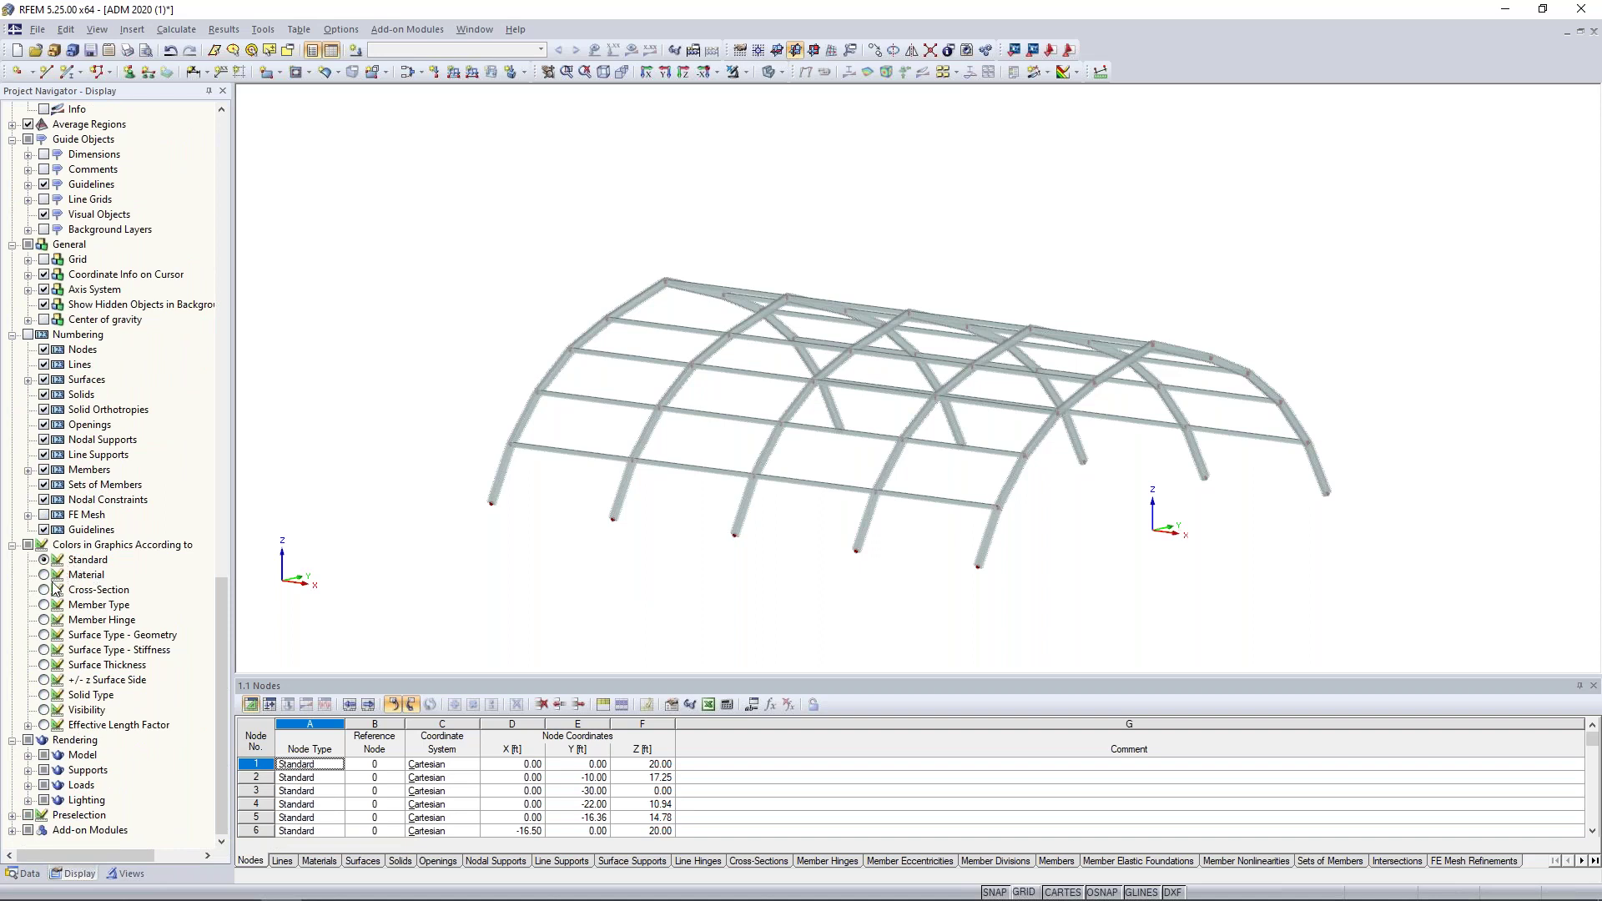
left_click(44, 605)
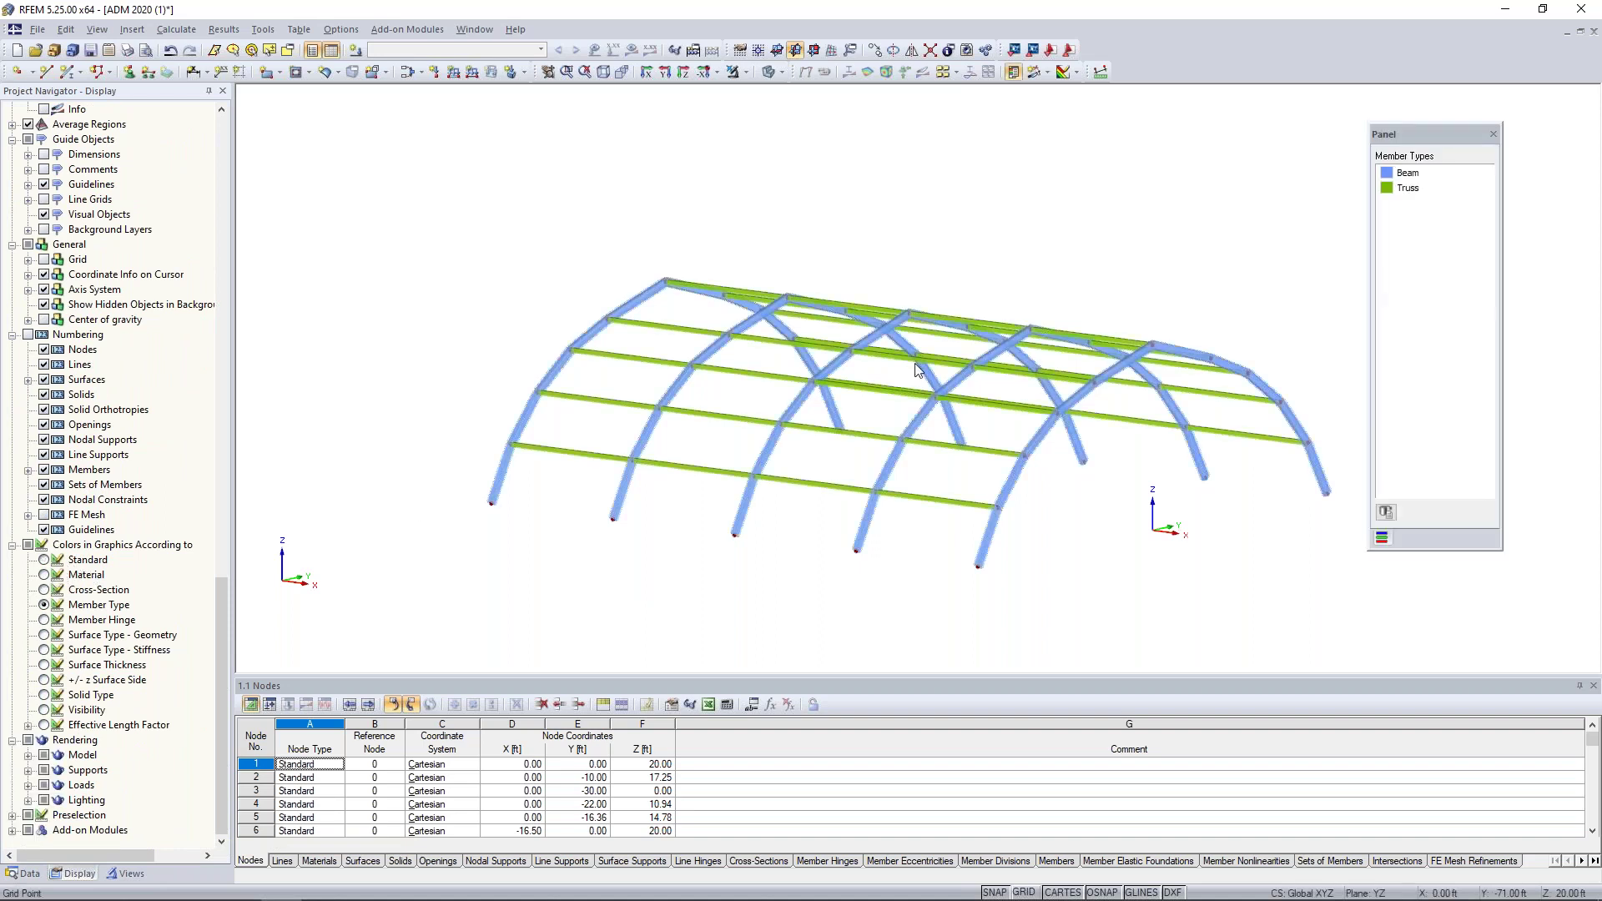
Step: Switch the model to wireframe display and turn on the cross-section outlines of the members
middle_click_drag(1197, 220, 1077, 271, "ctrl")
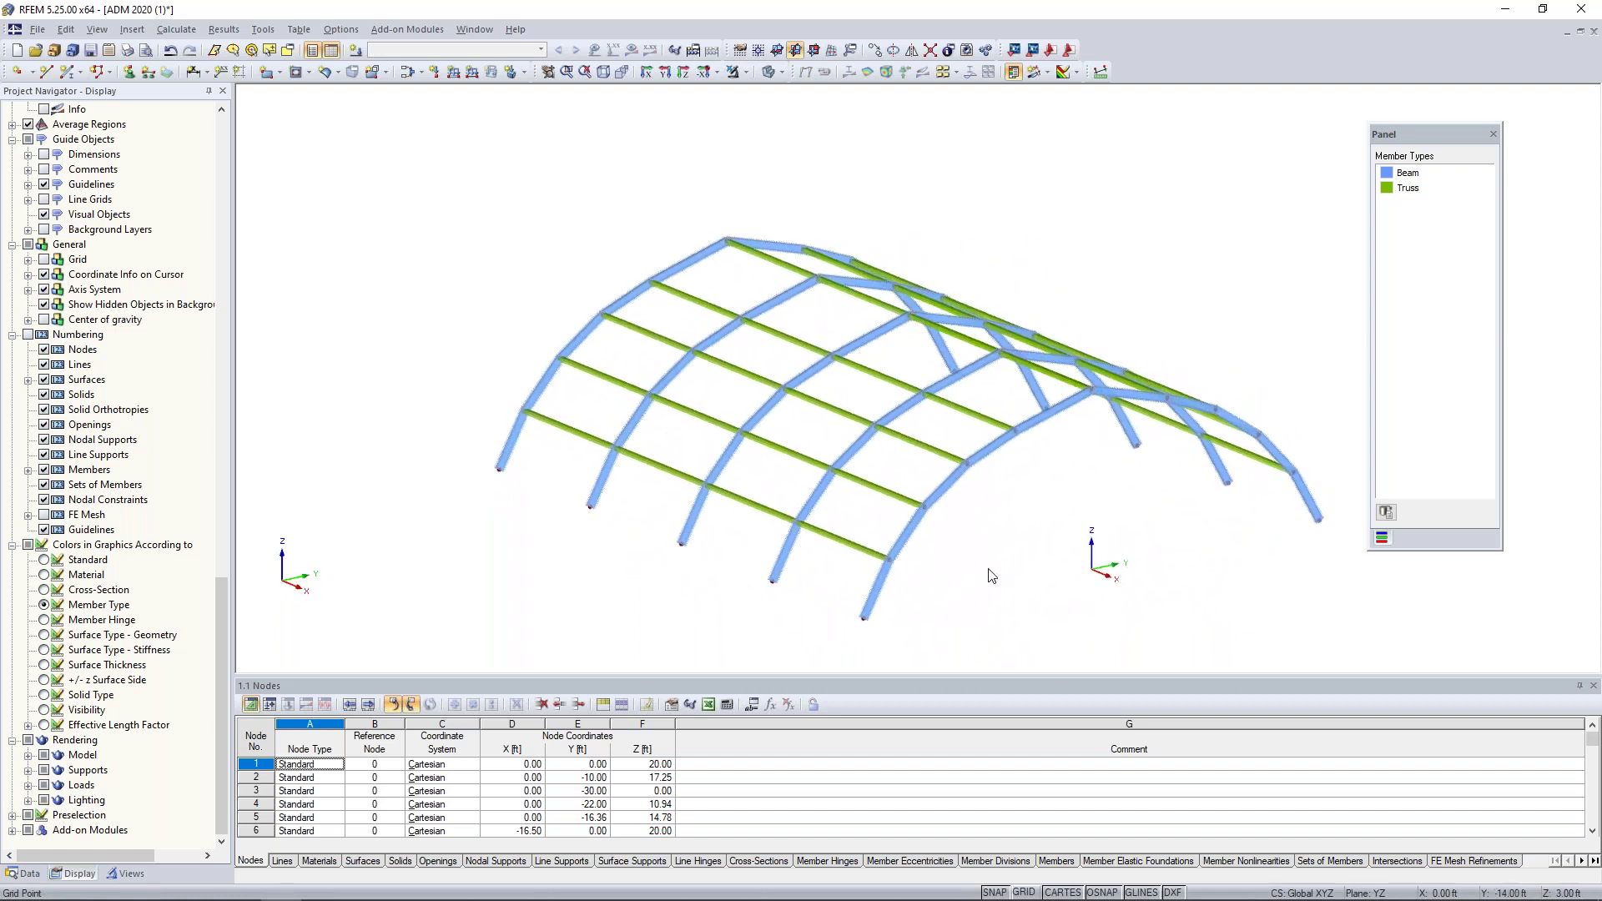
middle_click_drag(991, 575, 930, 473, "ctrl")
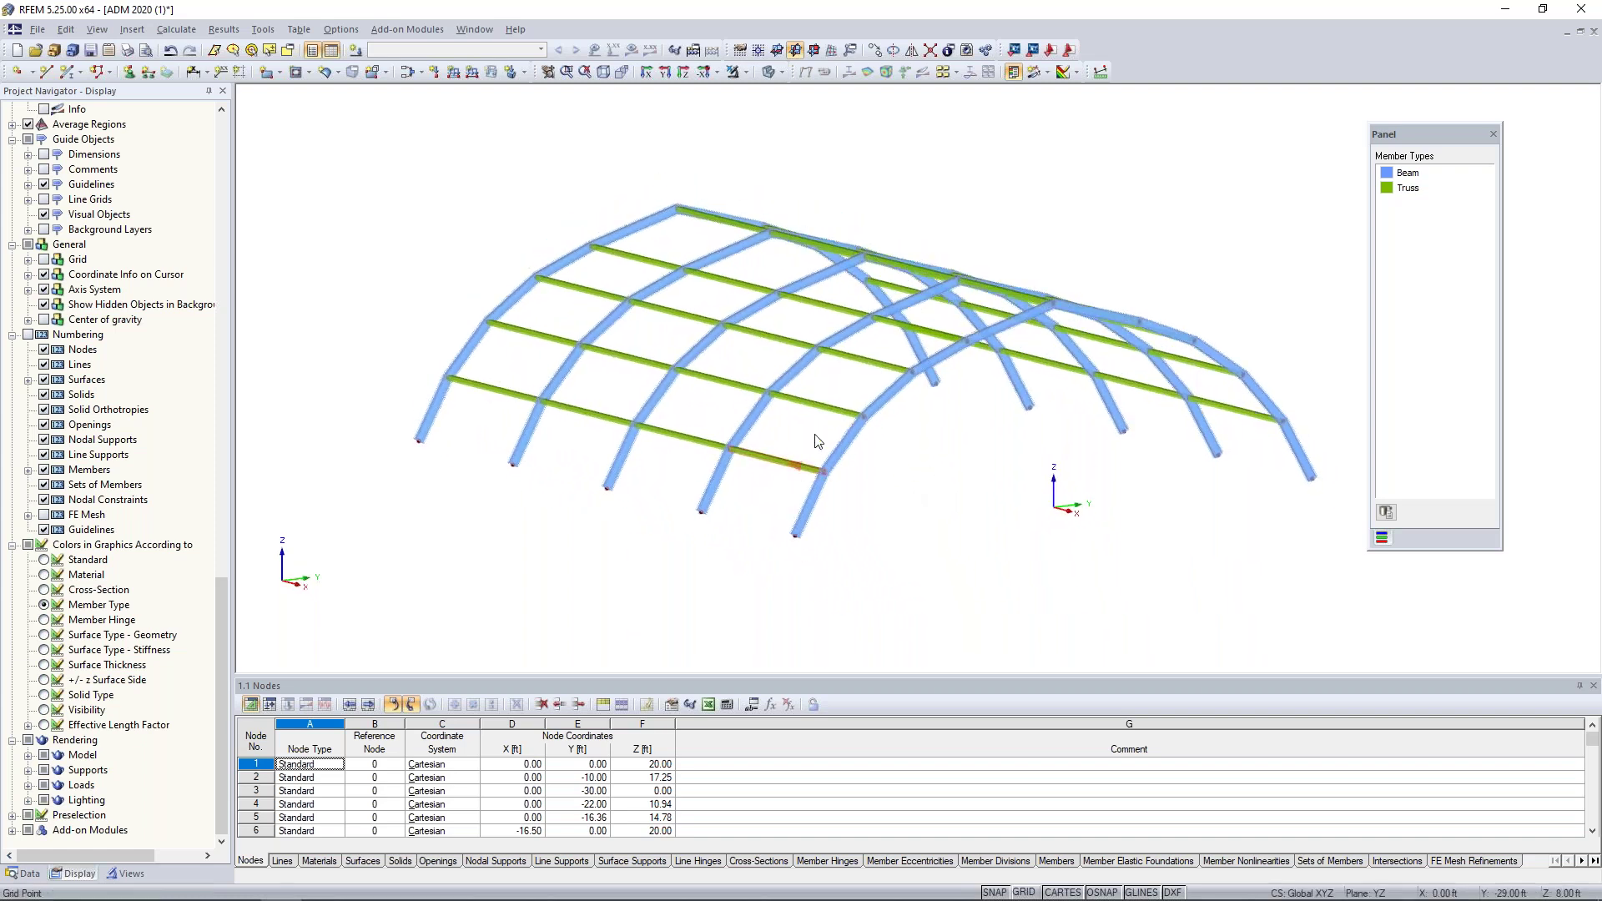
left_click(767, 72)
scroll(70, 621, "up", 15)
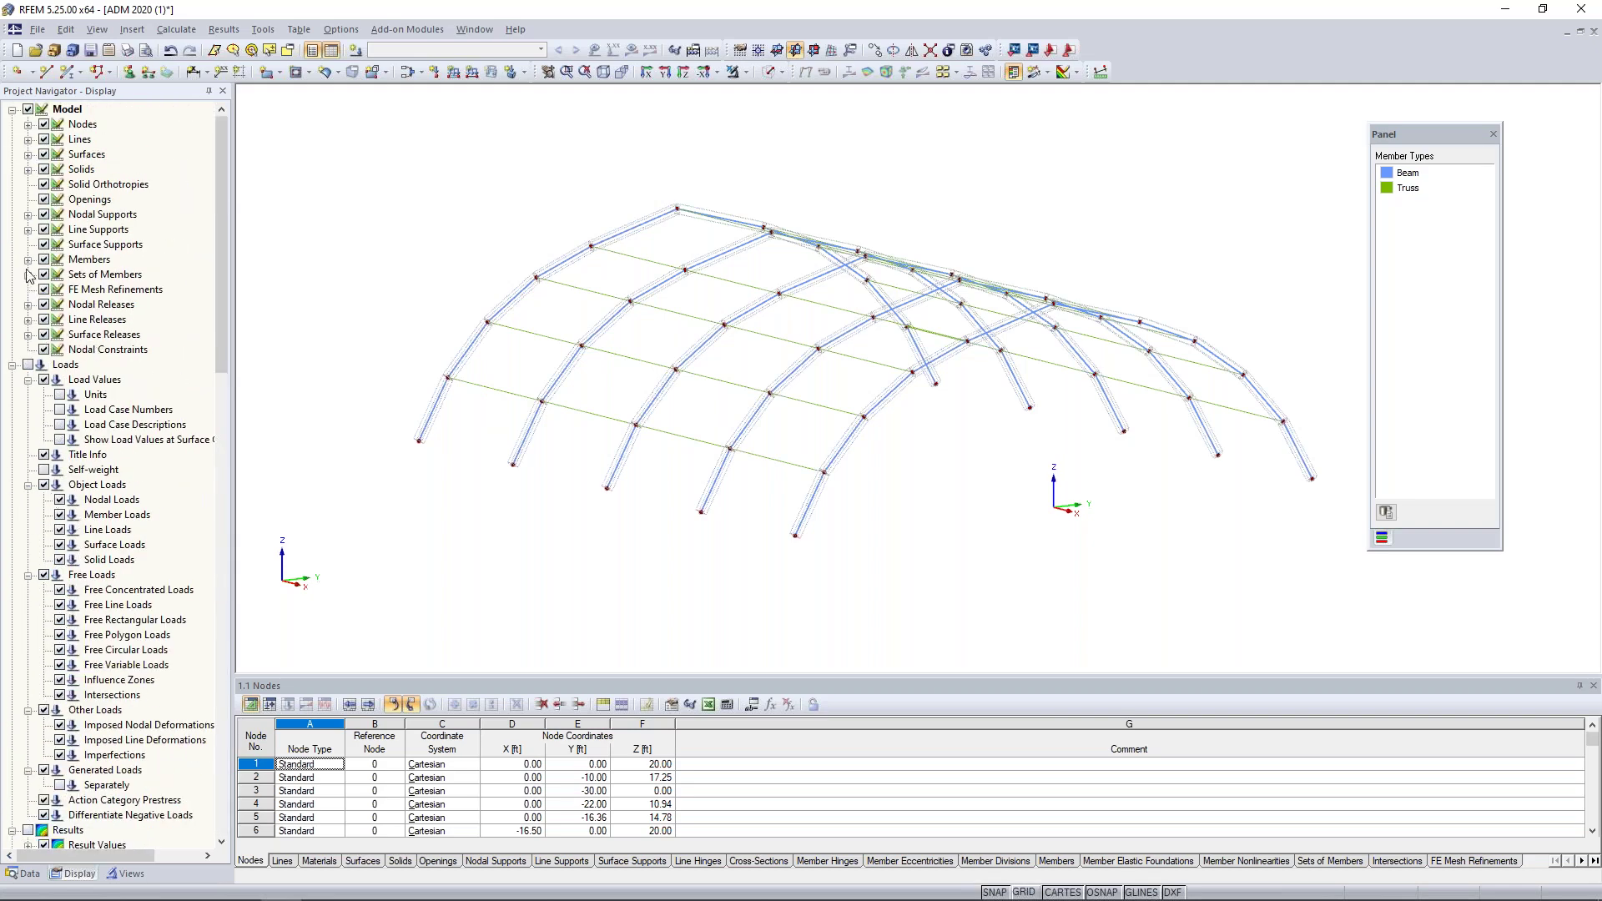
left_click(29, 260)
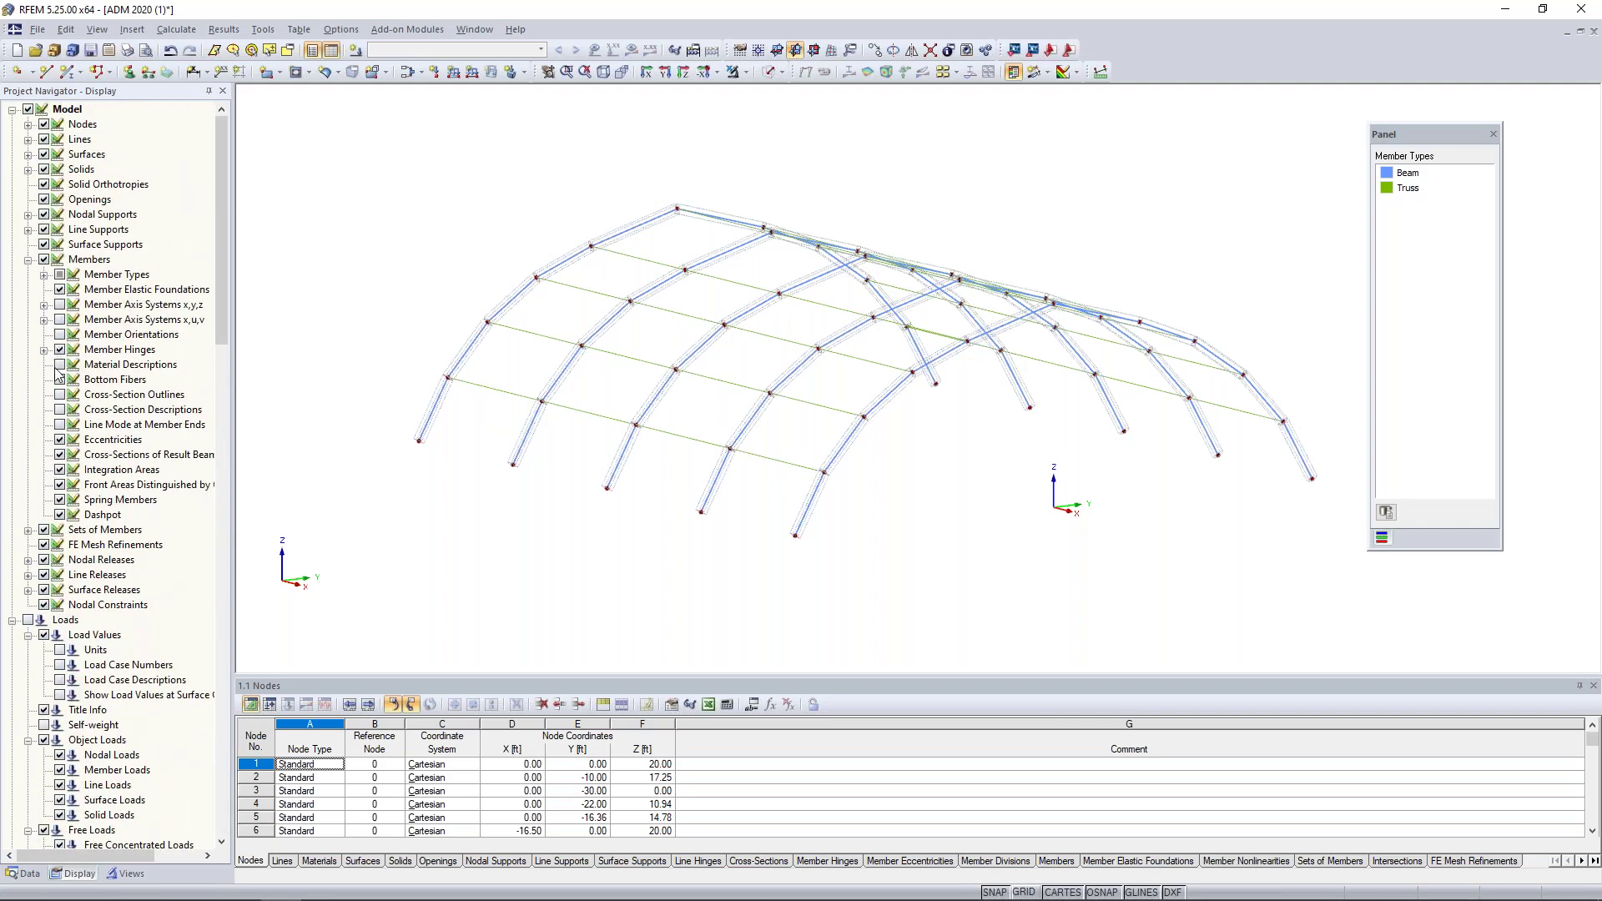
left_click(59, 395)
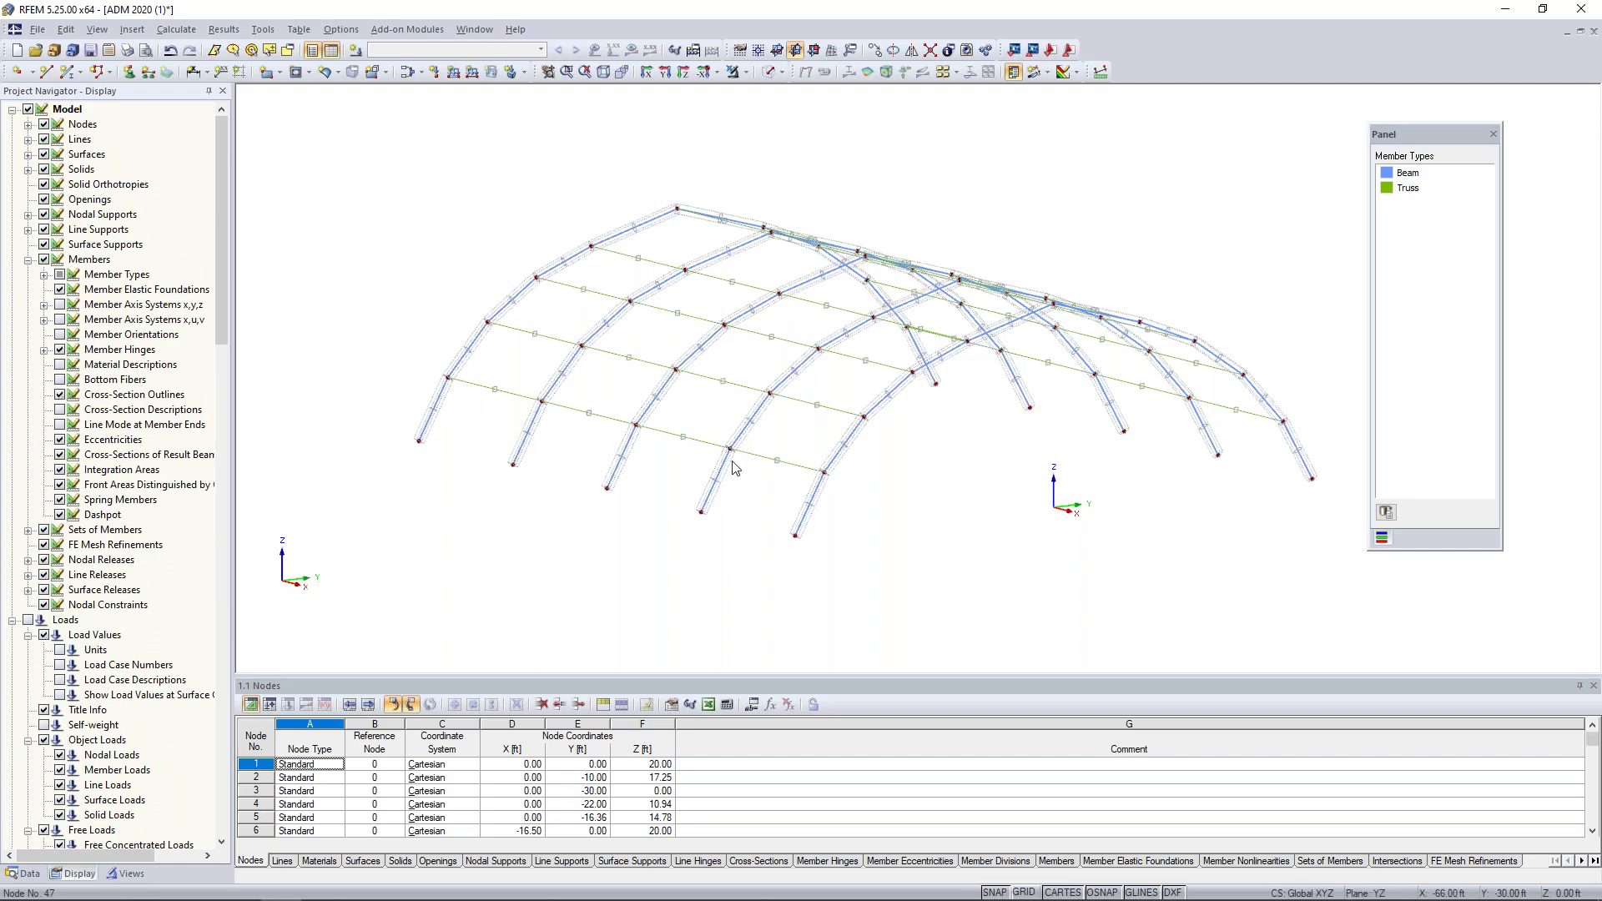
Step: Examine how the square truss cross-sections are oriented along the curve of the arches
scroll(780, 474, "up", 5)
scroll(780, 474, "up", 2)
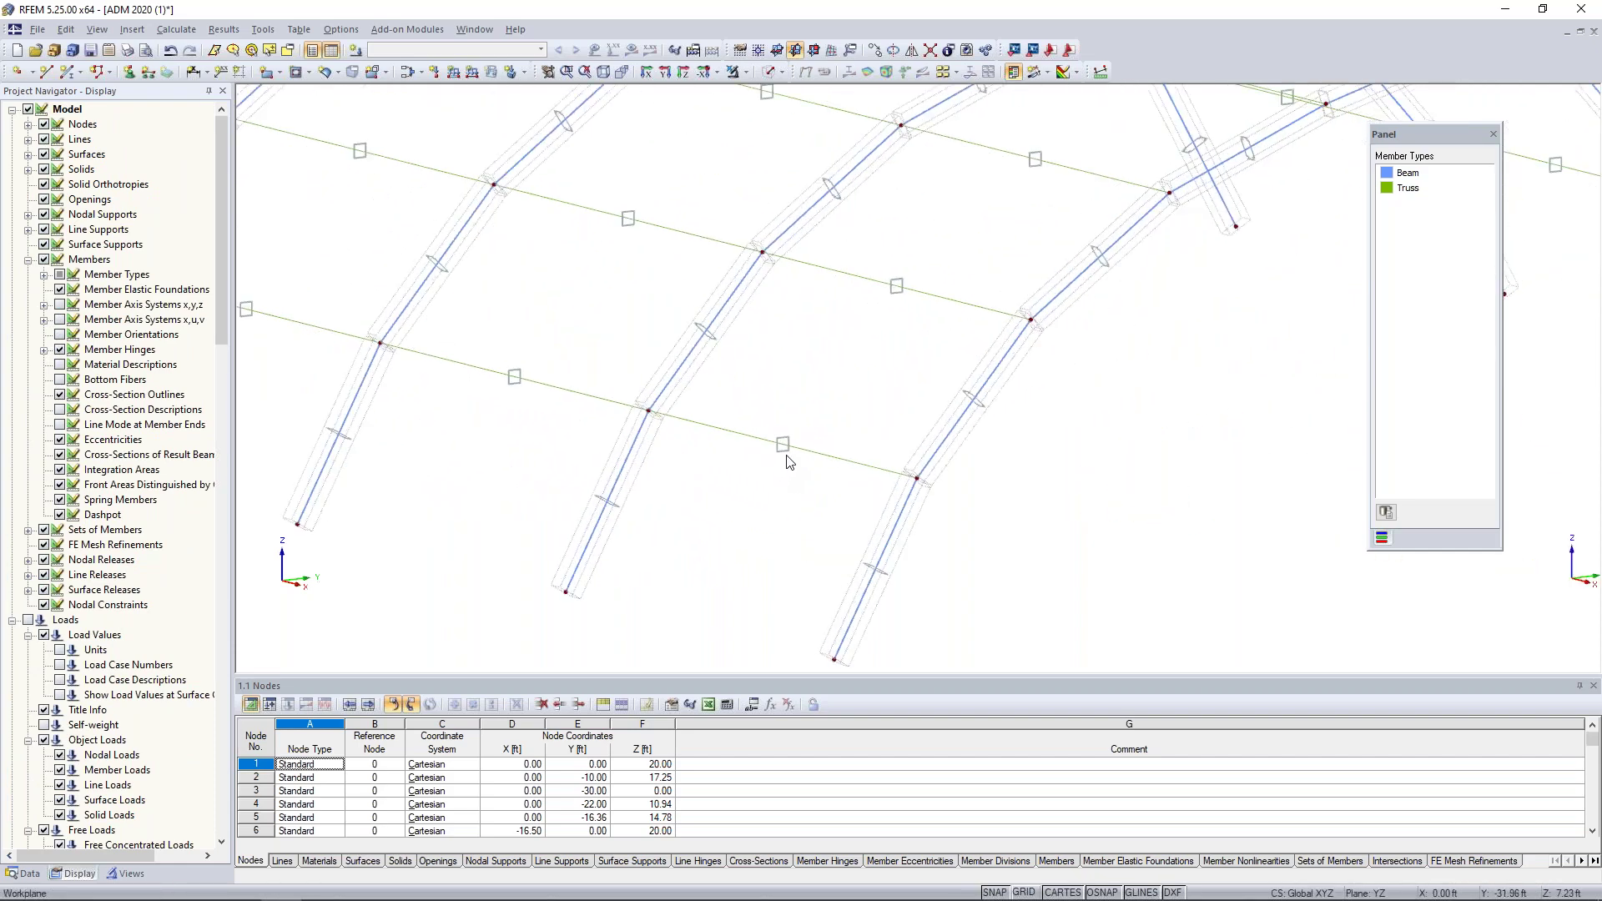
mouse_move(984, 231)
middle_mouse_down()
mouse_move(960, 250)
mouse_move(994, 234)
middle_mouse_up()
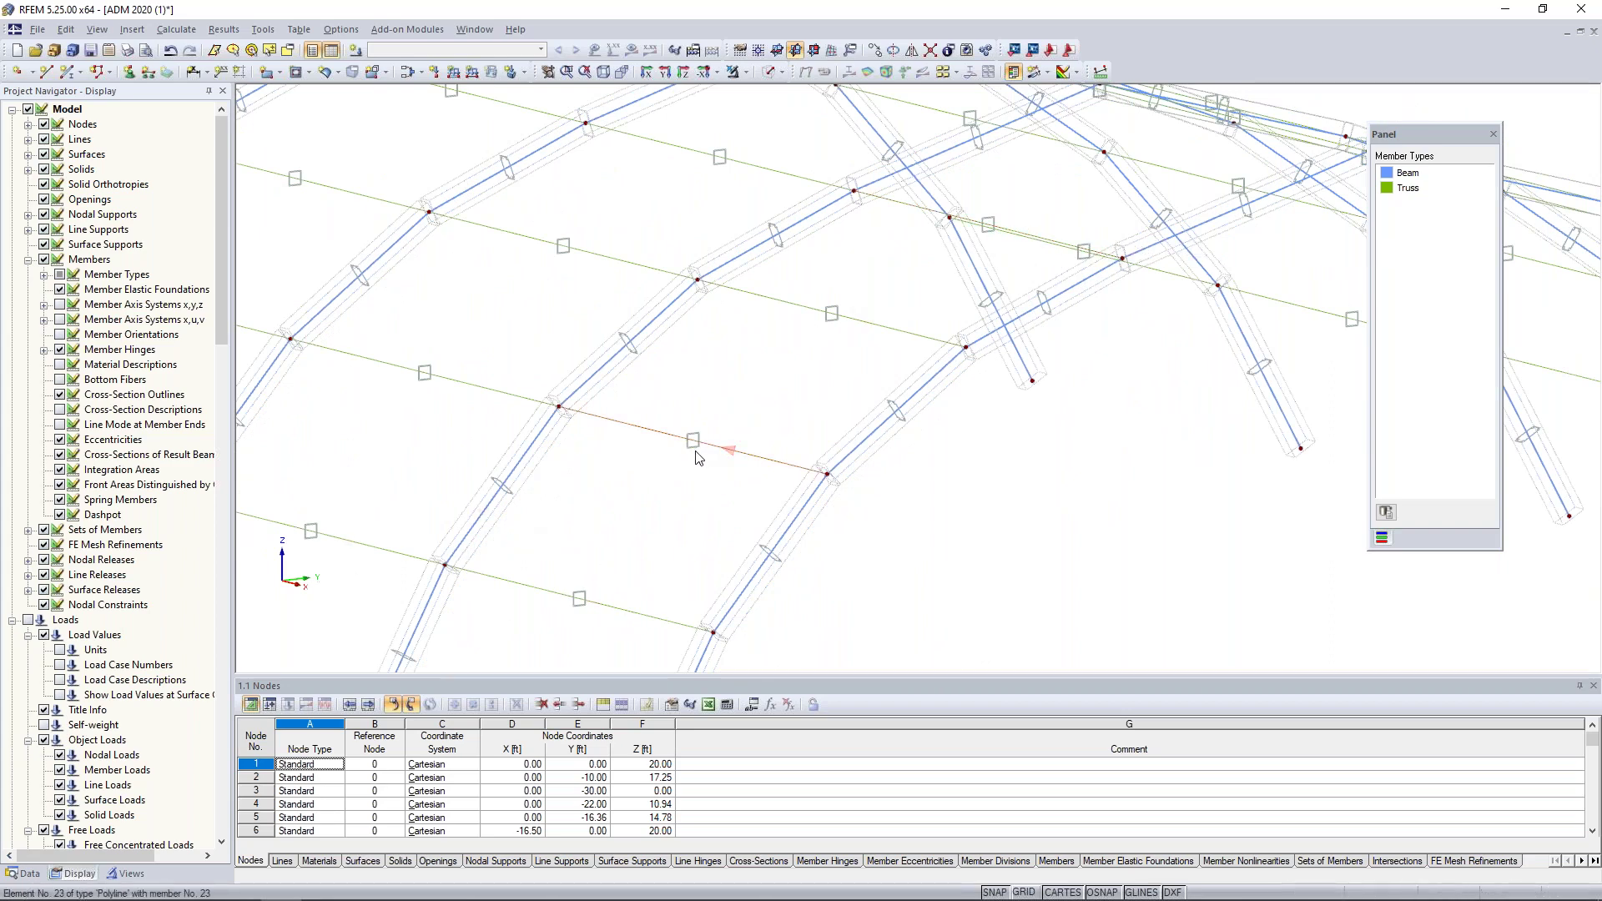
scroll(657, 465, "down", 1)
scroll(656, 464, "down", 4)
middle_click_drag(650, 488, 543, 480, "ctrl")
scroll(542, 482, "up", 3)
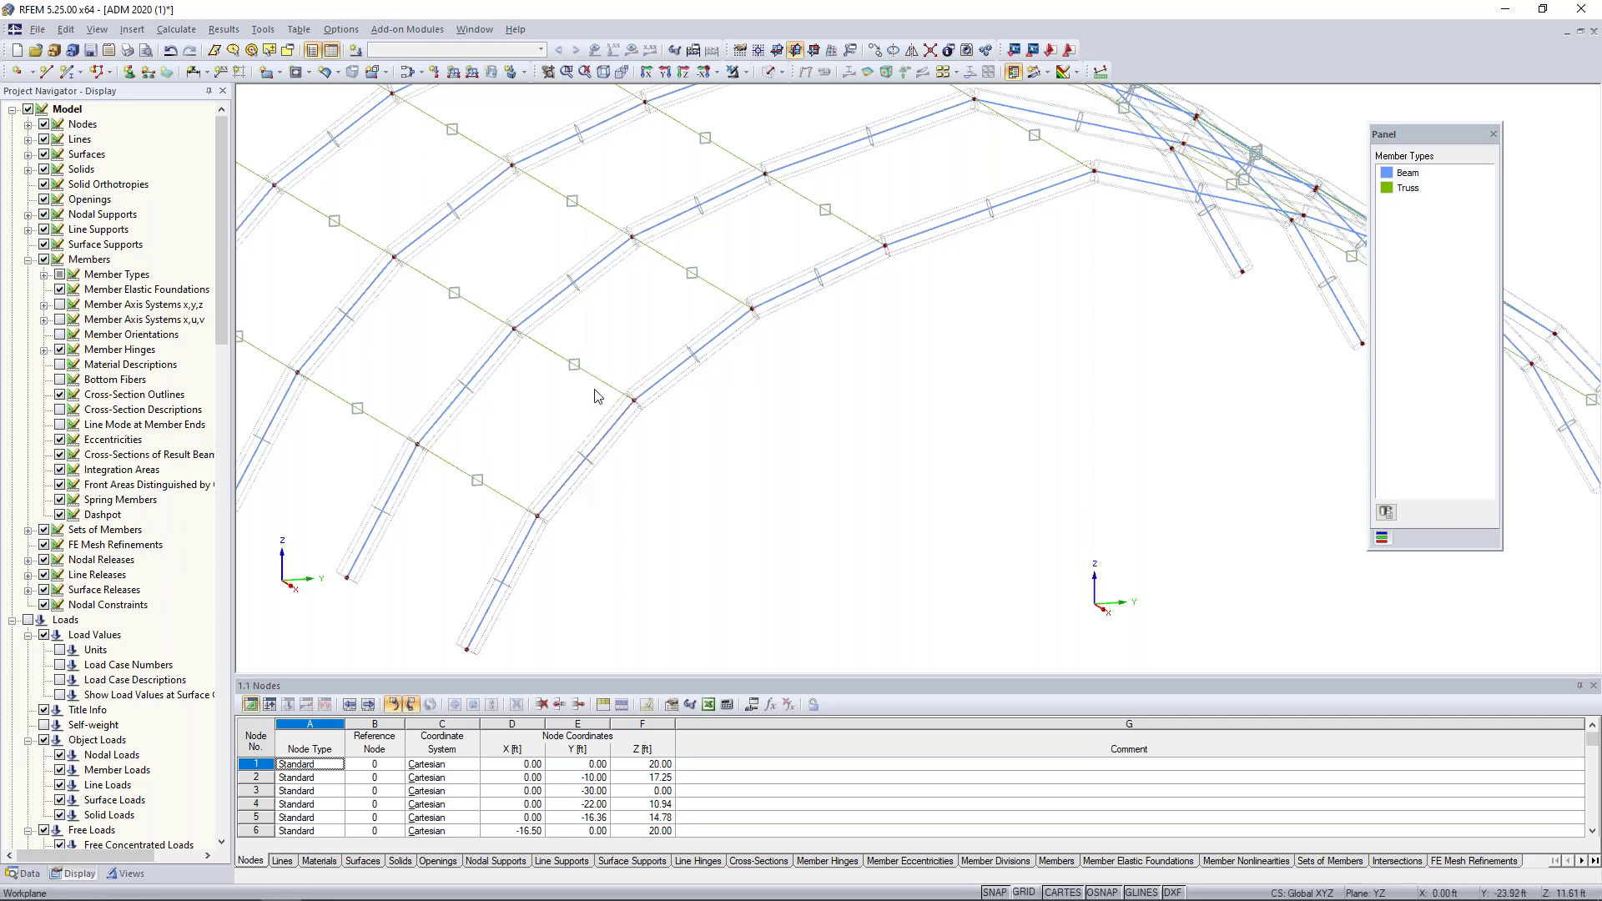
scroll(597, 396, "down", 4)
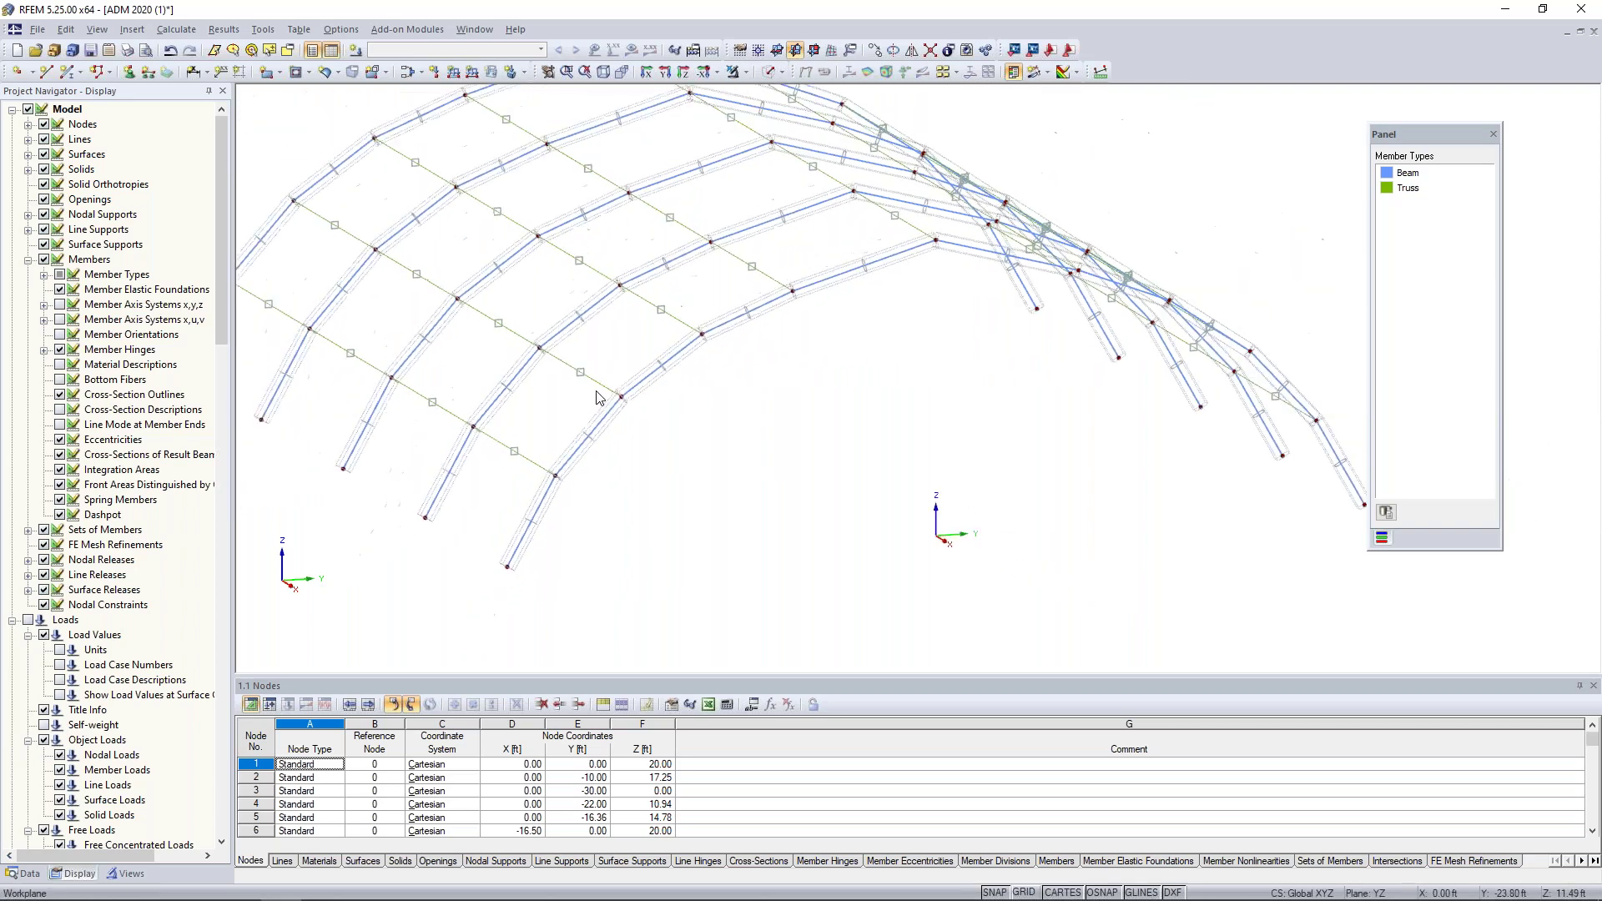
Step: Limit the visible objects to members of type Truss using the generated visibilities by member type
left_click(125, 873)
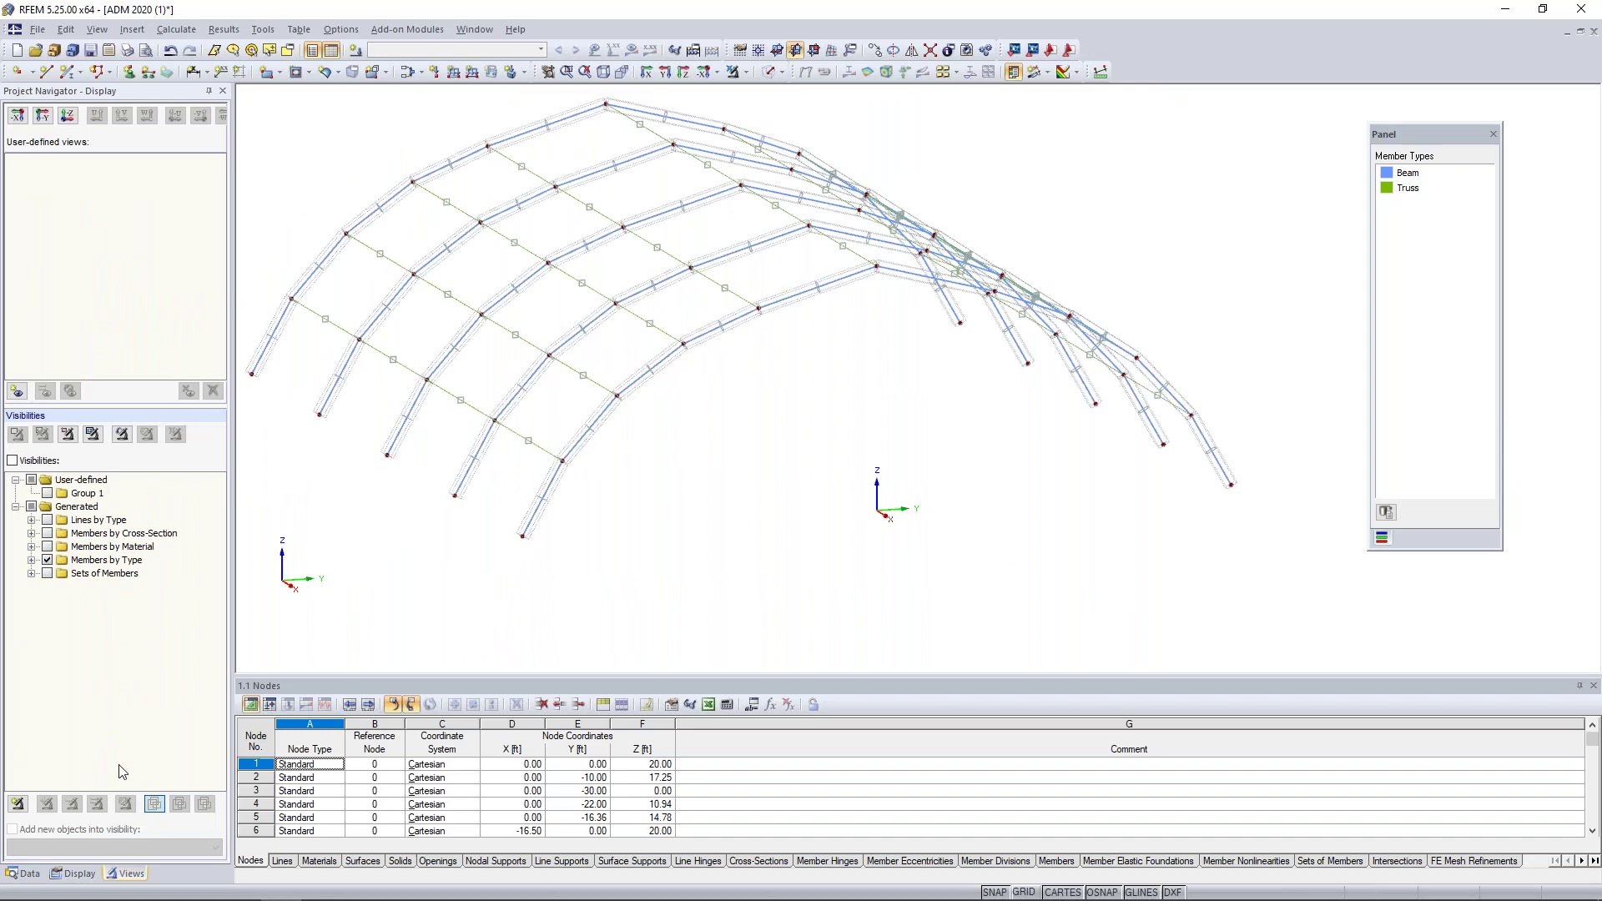
left_click(31, 561)
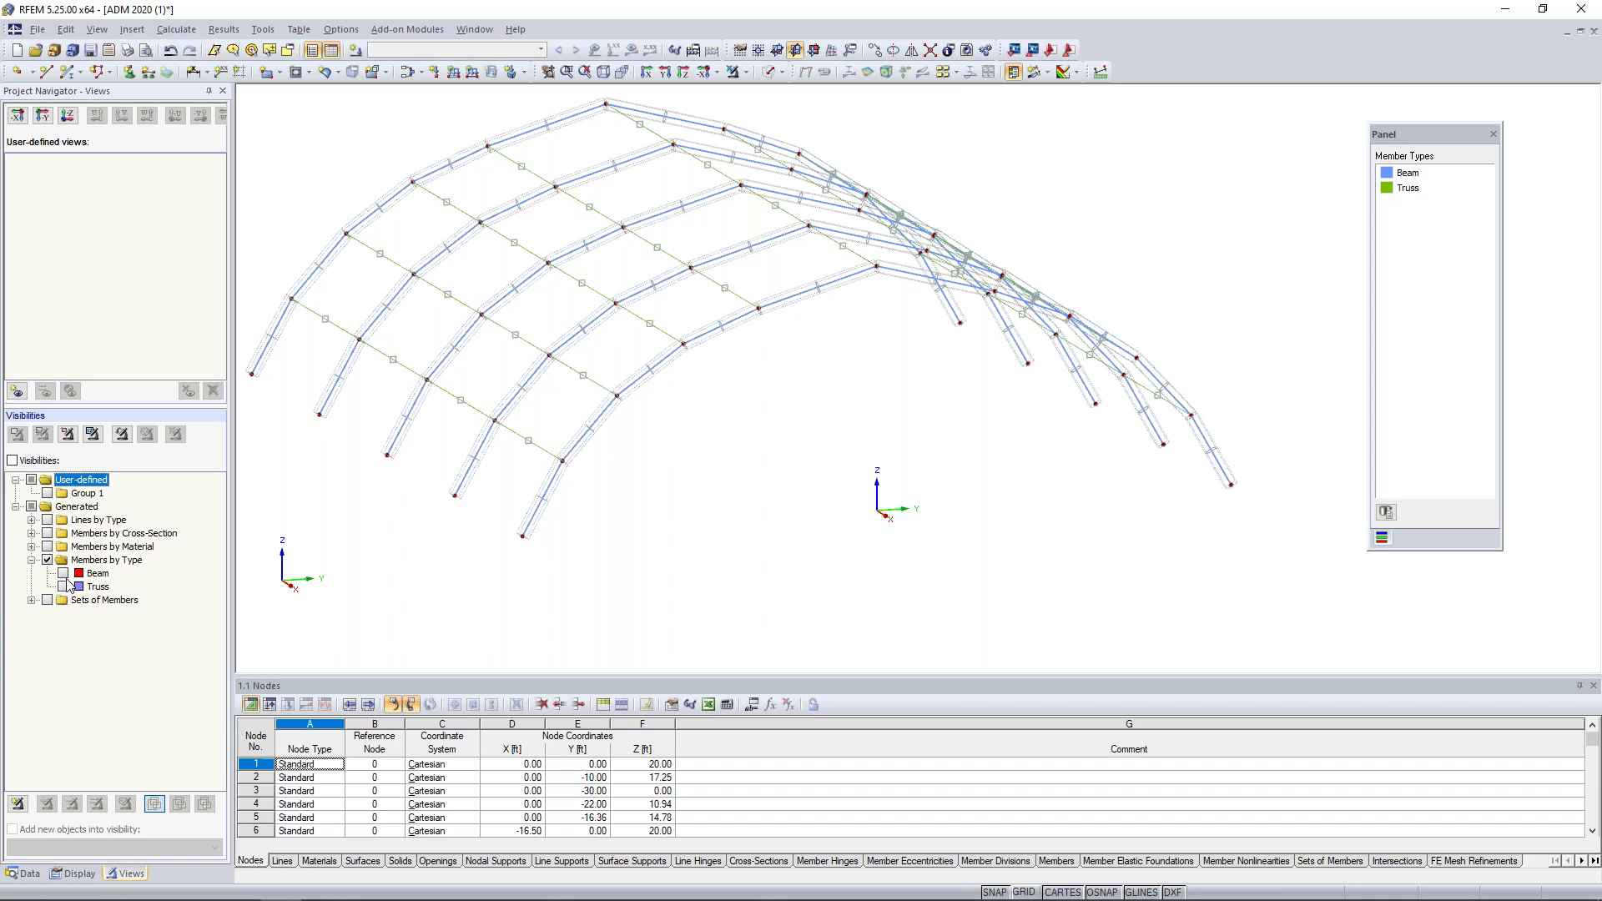
left_click(64, 586)
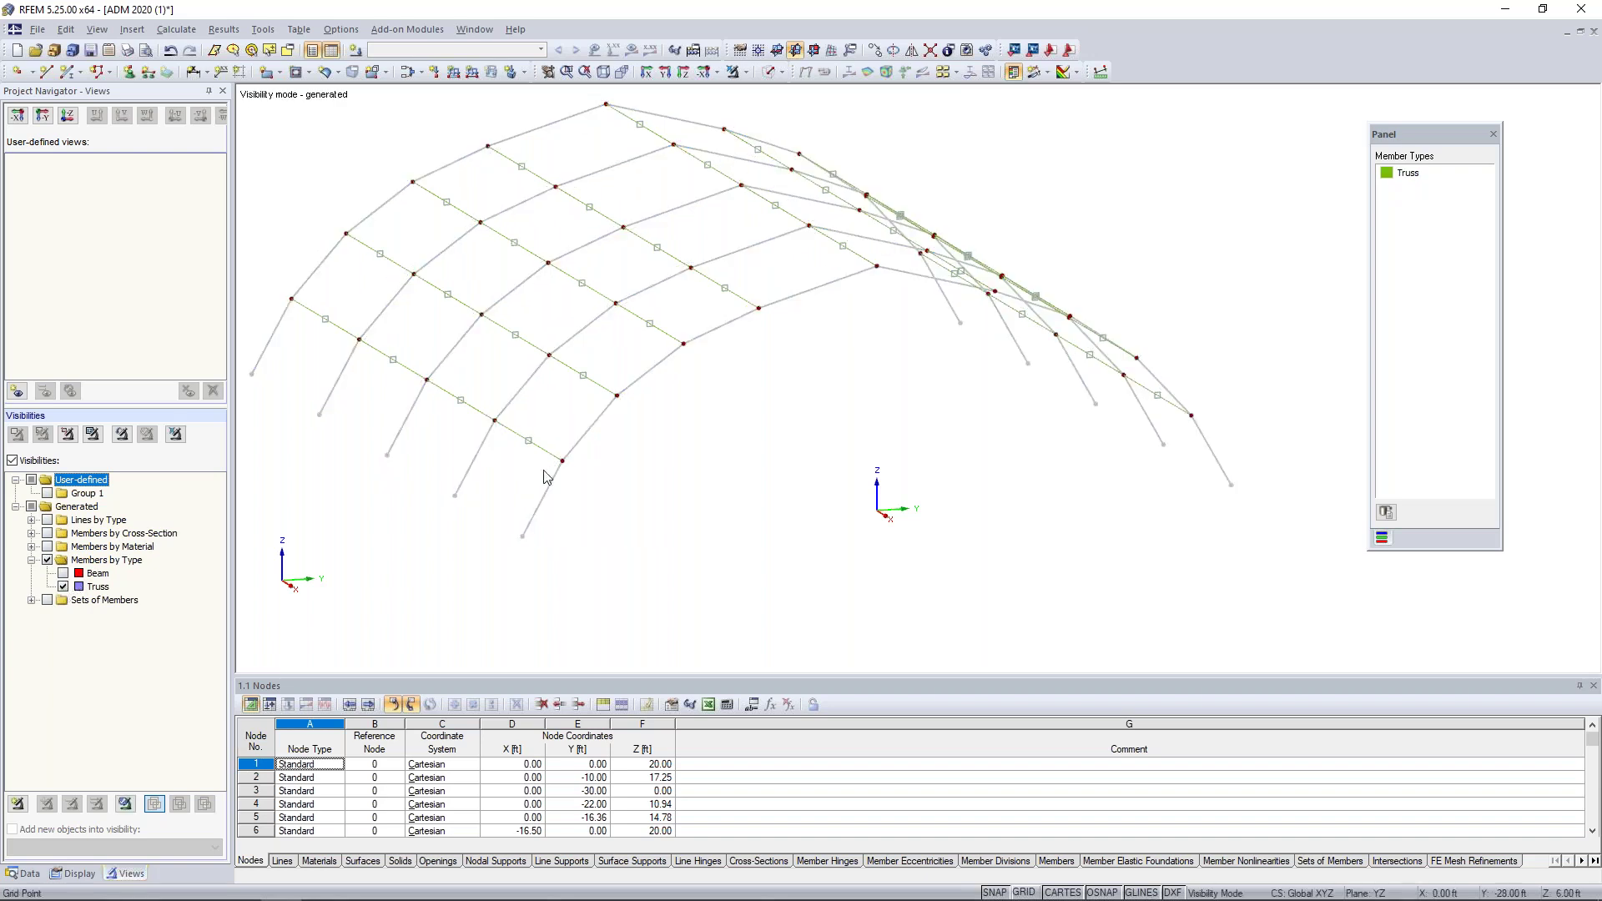
scroll(429, 464, "down", 1)
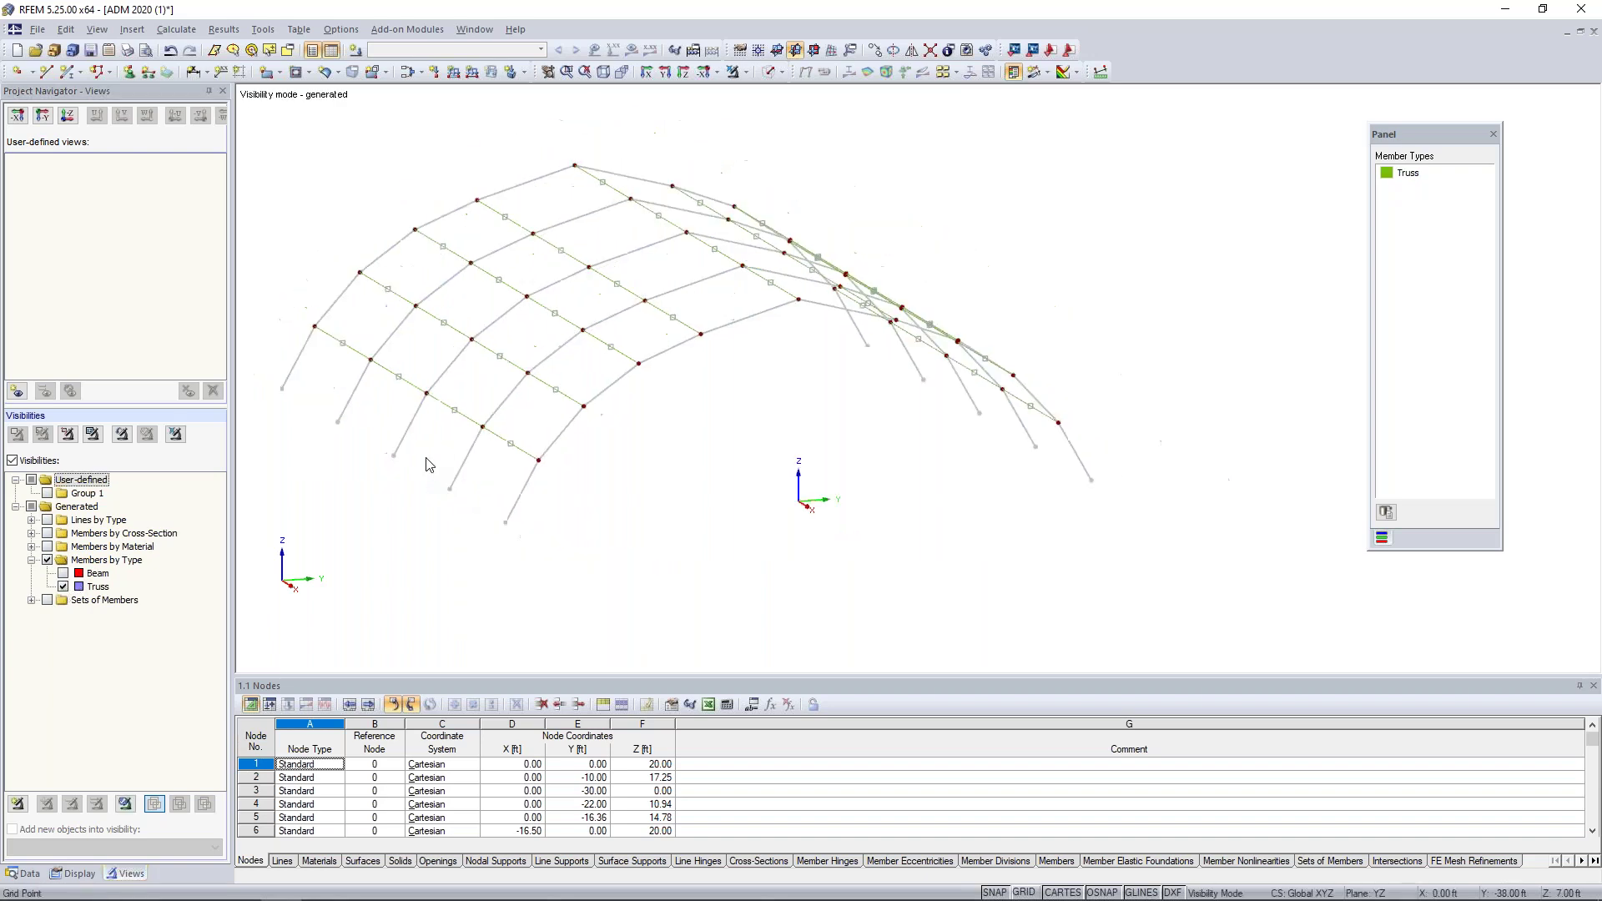
middle_click_drag(523, 494, 638, 494)
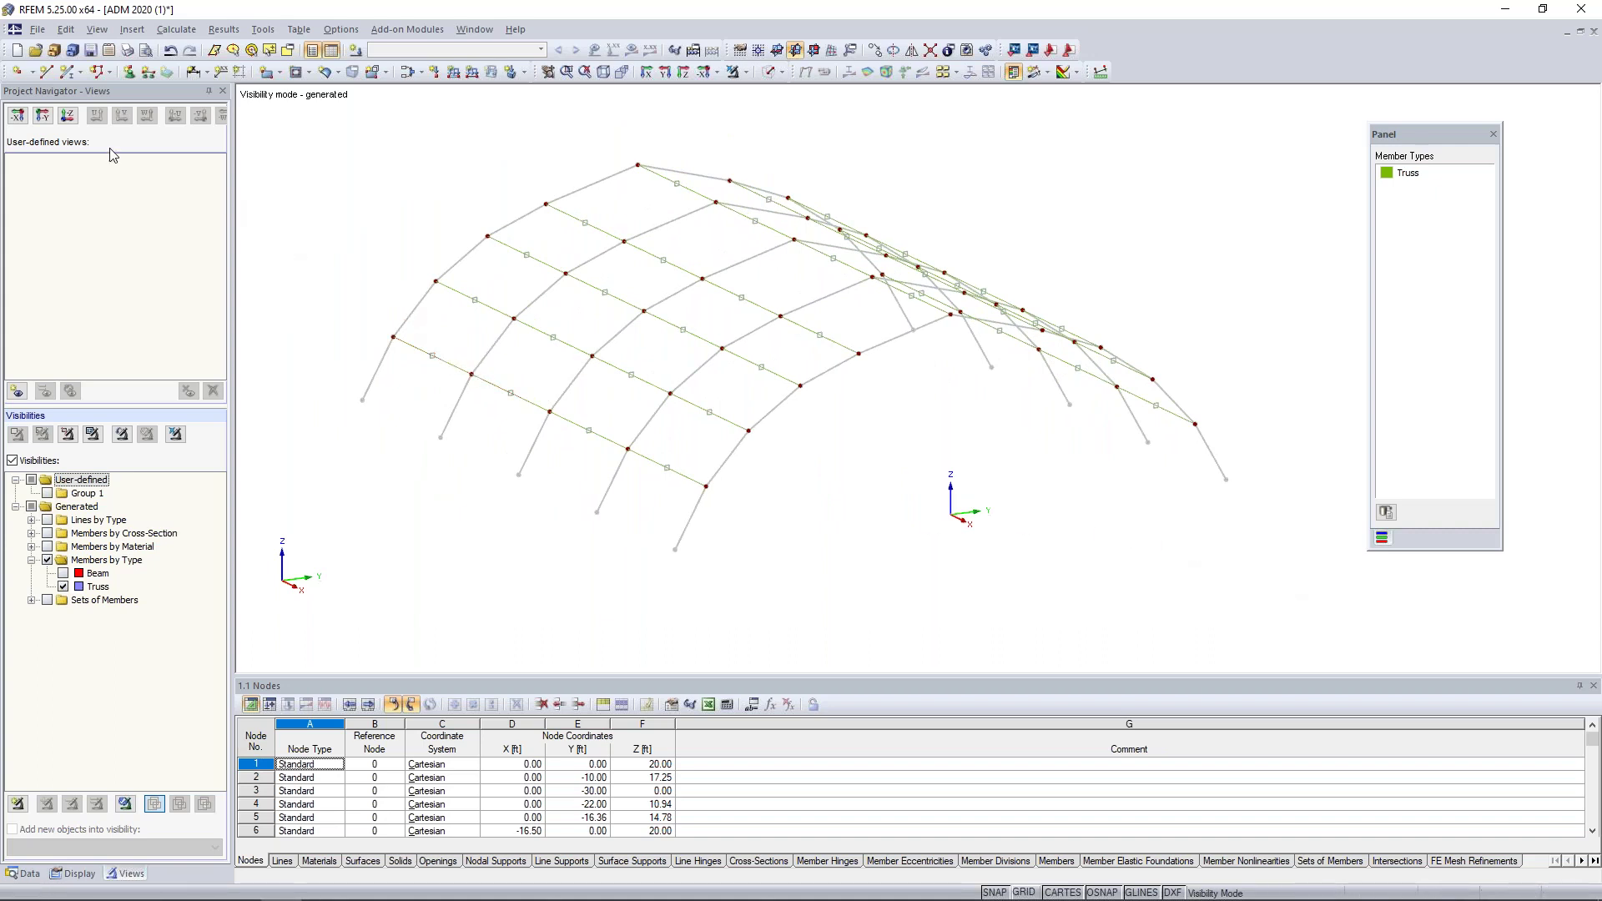
Step: Create a standard node at X 0, Y 0 and Z -11.77 ft, centred below the arches
left_click(15, 75)
left_click_drag(235, 136, 329, 152)
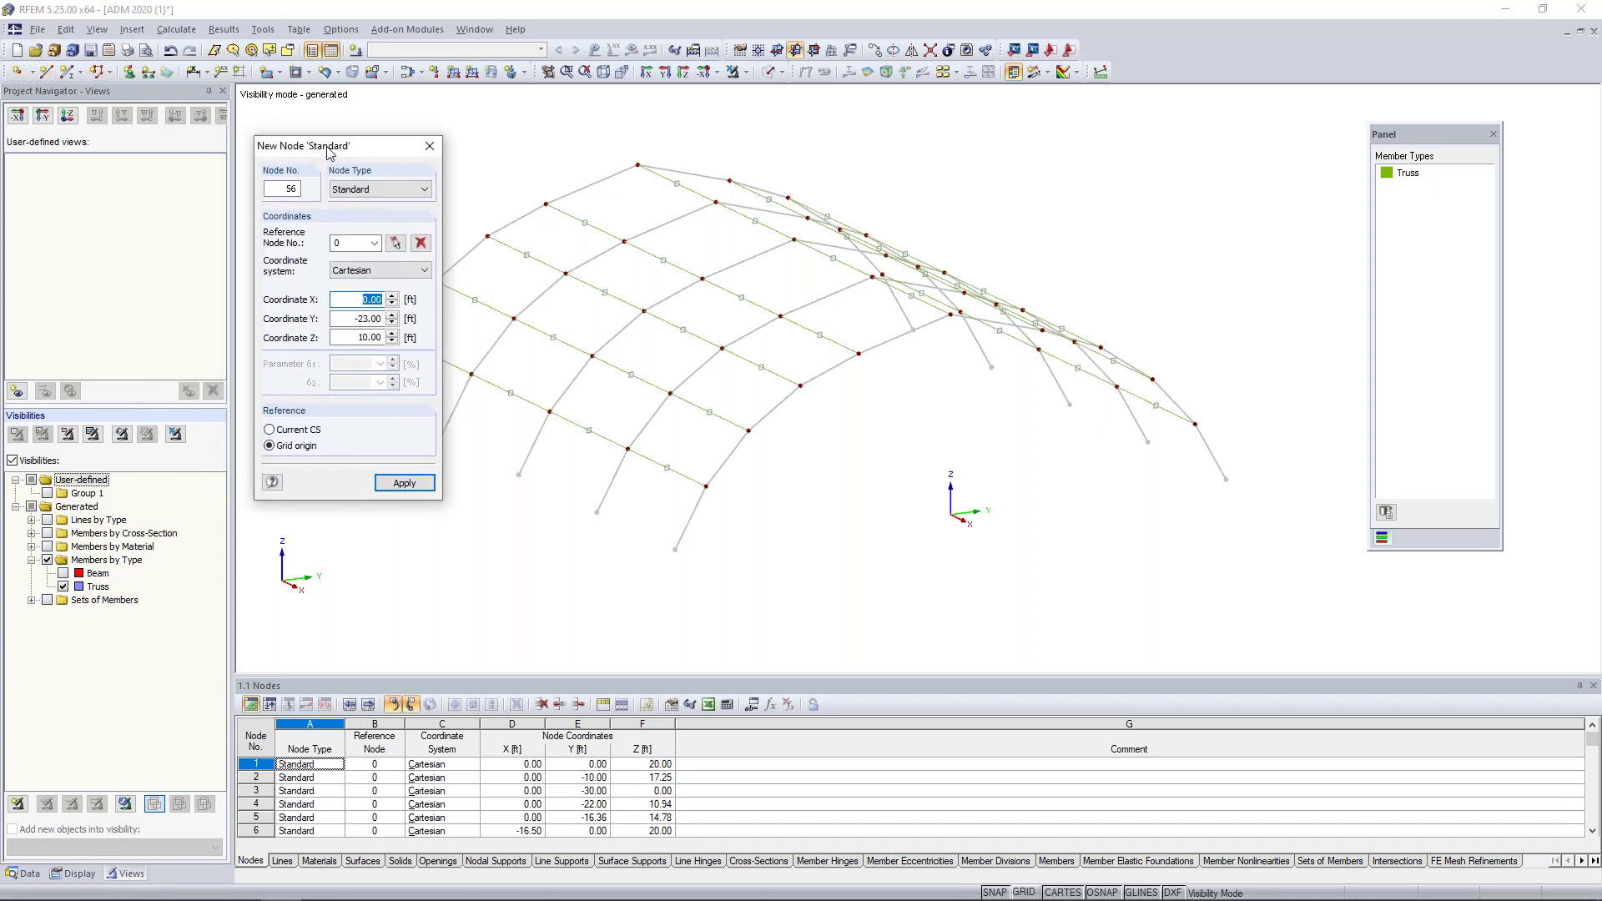
key("Tab")
type("0")
key("Tab")
type("-11.77")
key("Return")
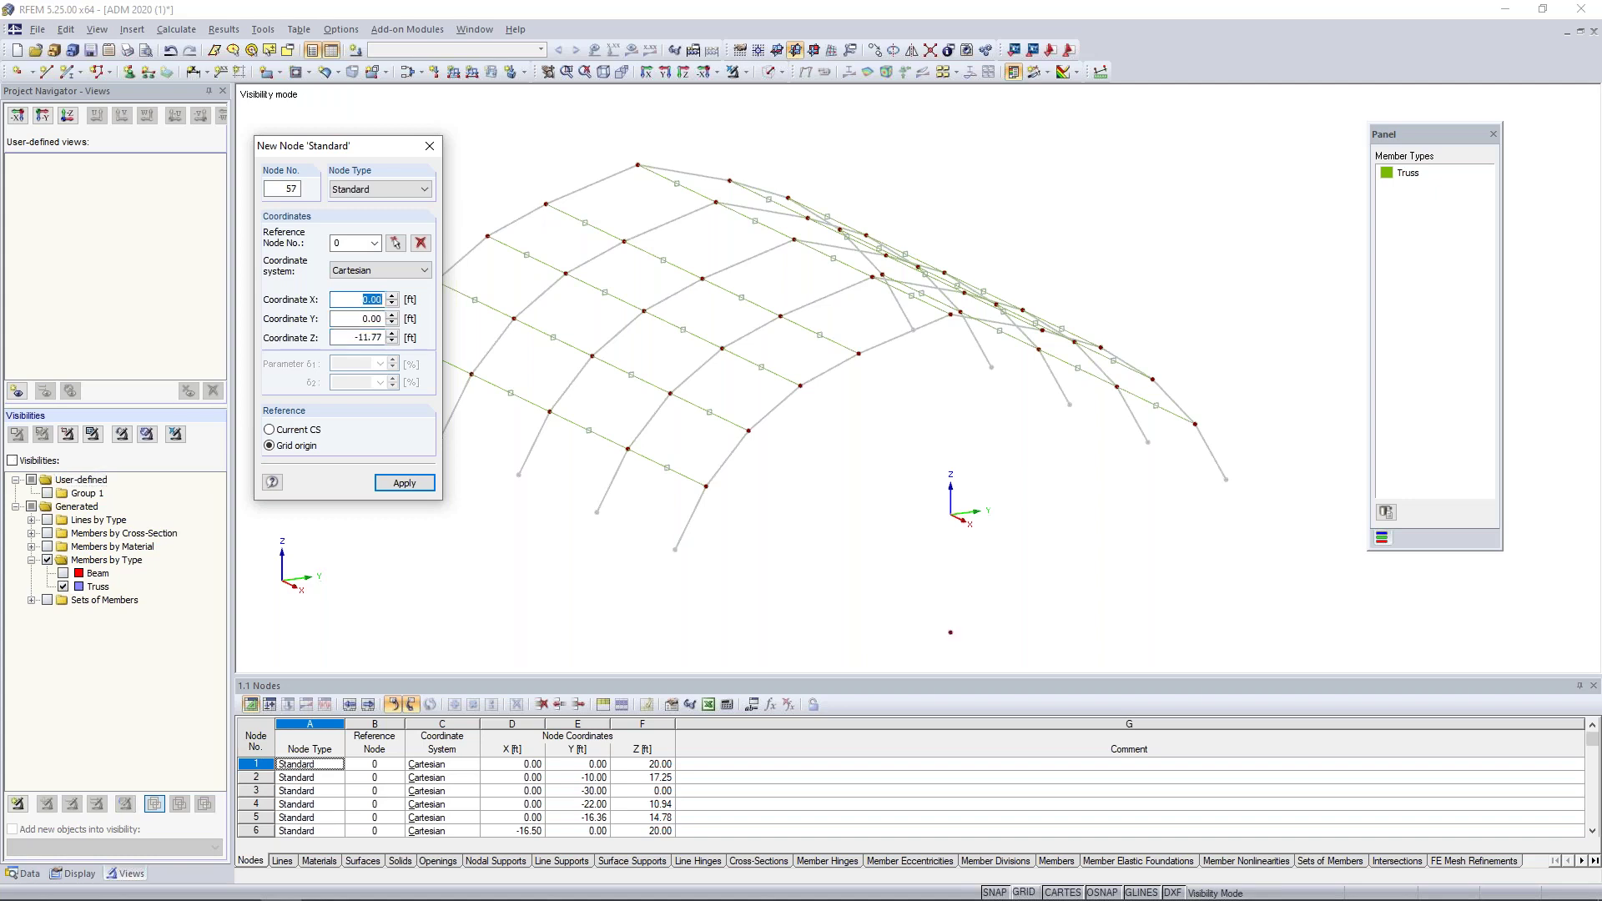
key("Escape")
Step: Set the rotation of all truss members to use help node 56 below the arches, in plane x-y
scroll(875, 467, "down", 2)
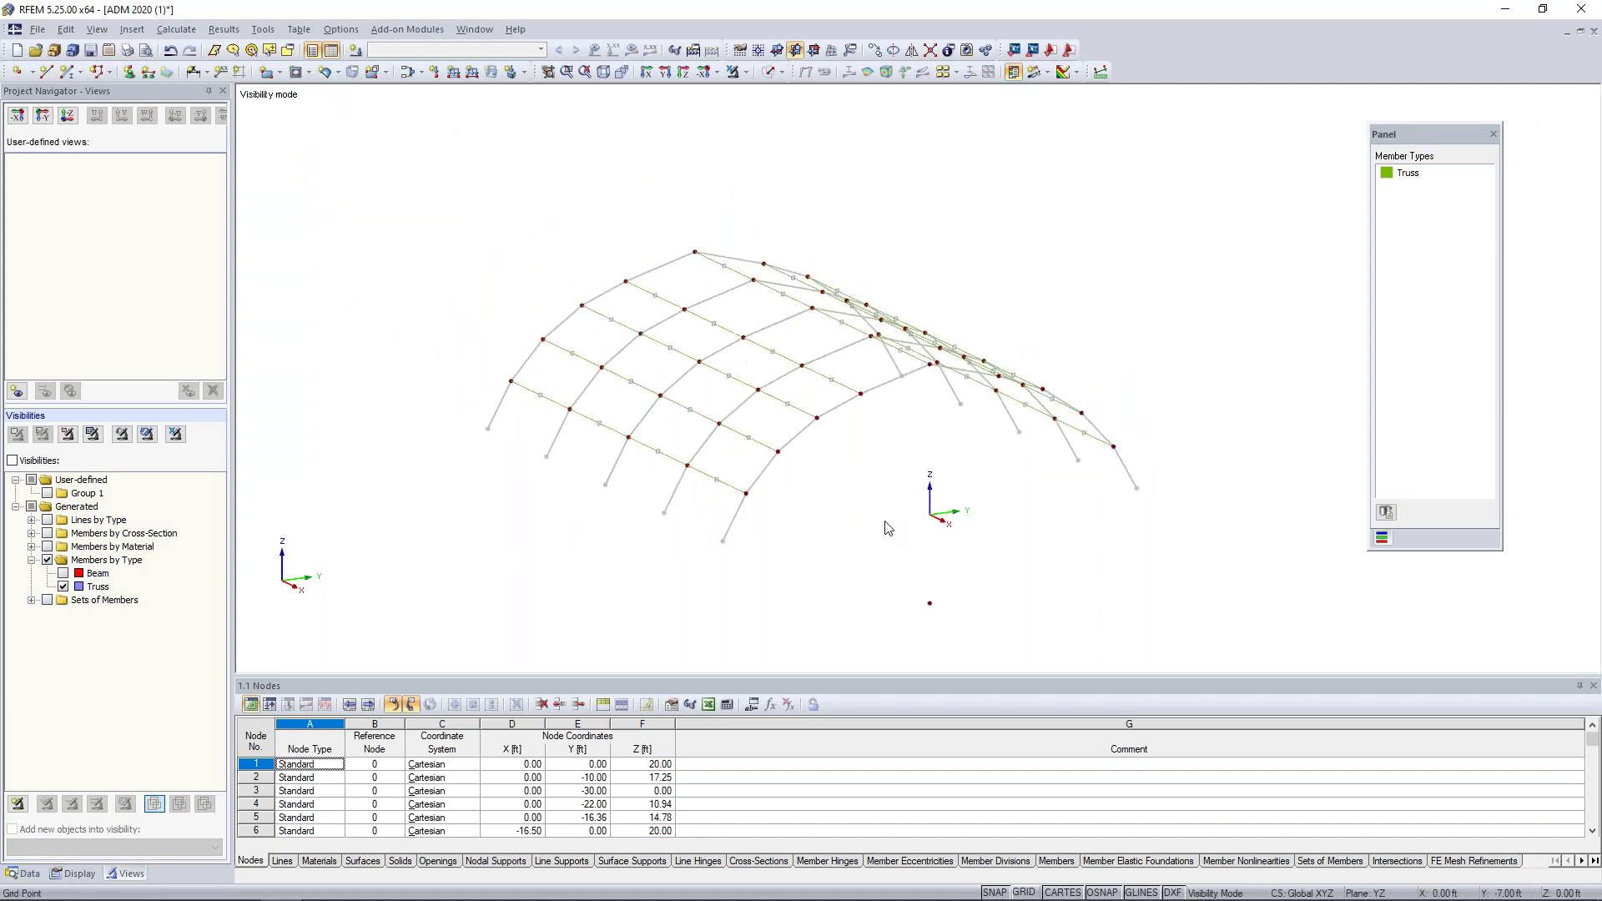
middle_click_drag(770, 484, 822, 554, "ctrl")
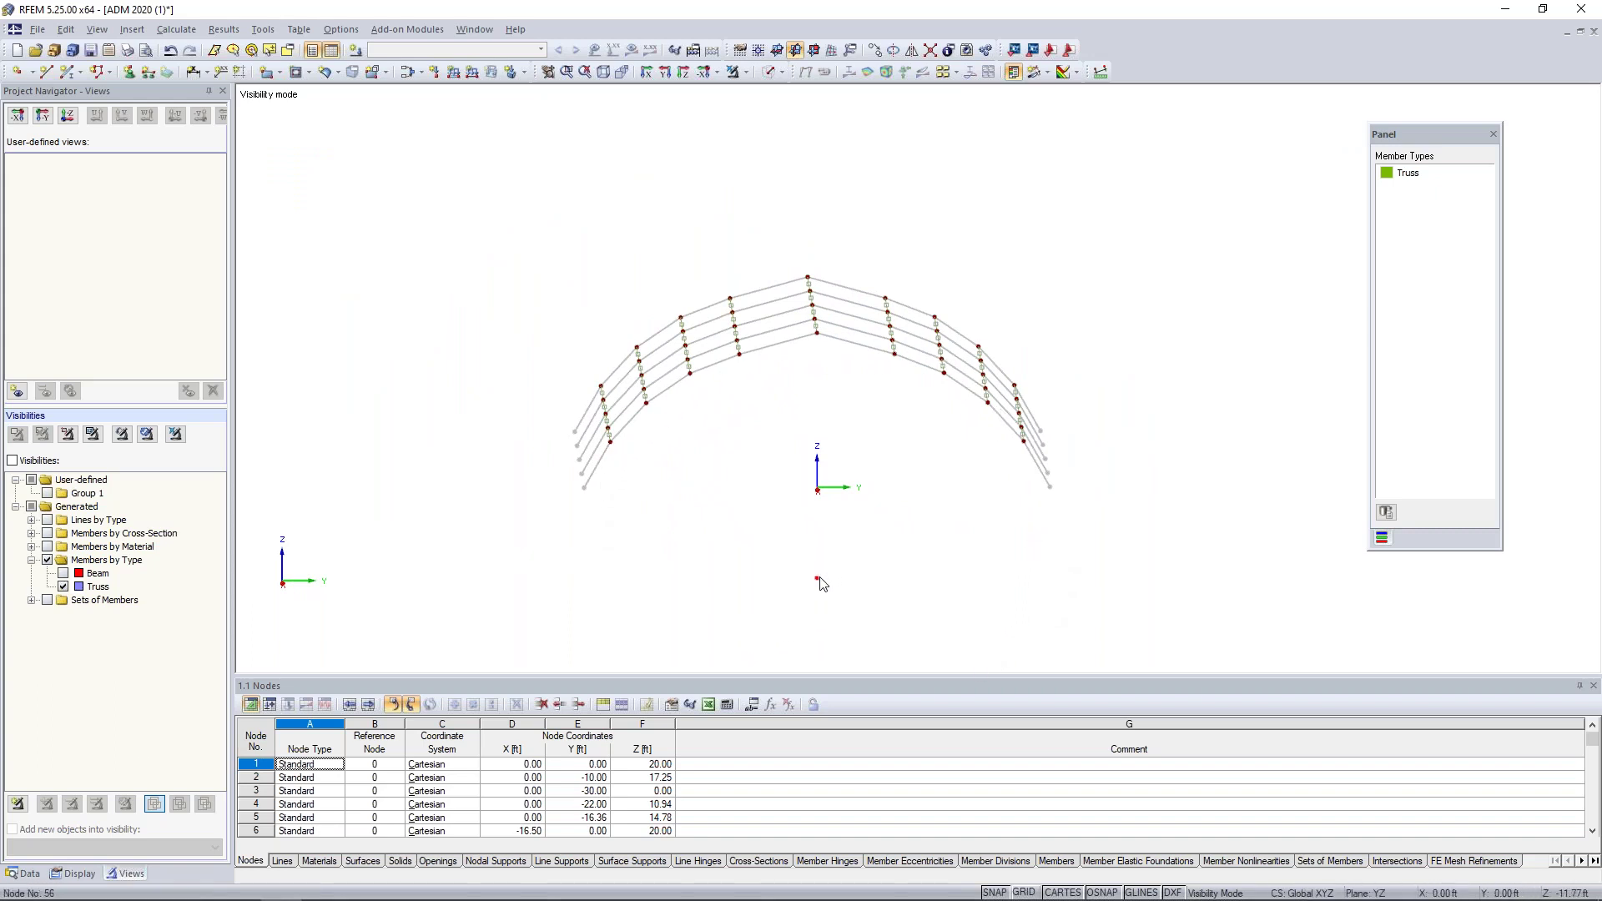
mouse_move(818, 586)
middle_click_drag(691, 472, 839, 490, "ctrl")
left_click_drag(448, 173, 1159, 555)
double_click(722, 477)
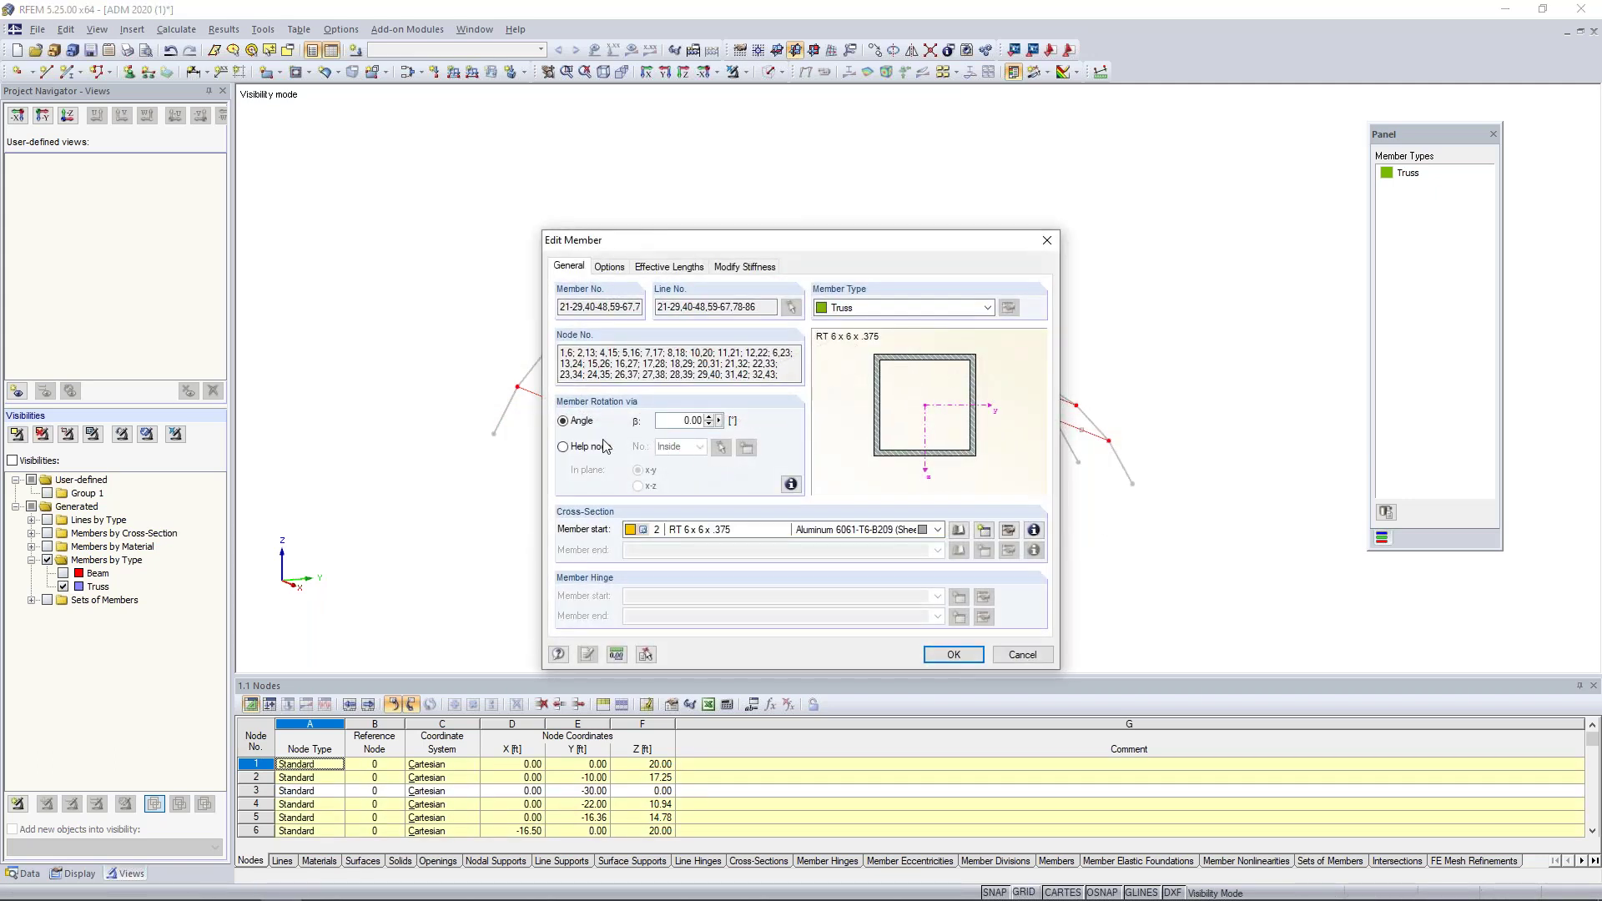
left_click(563, 447)
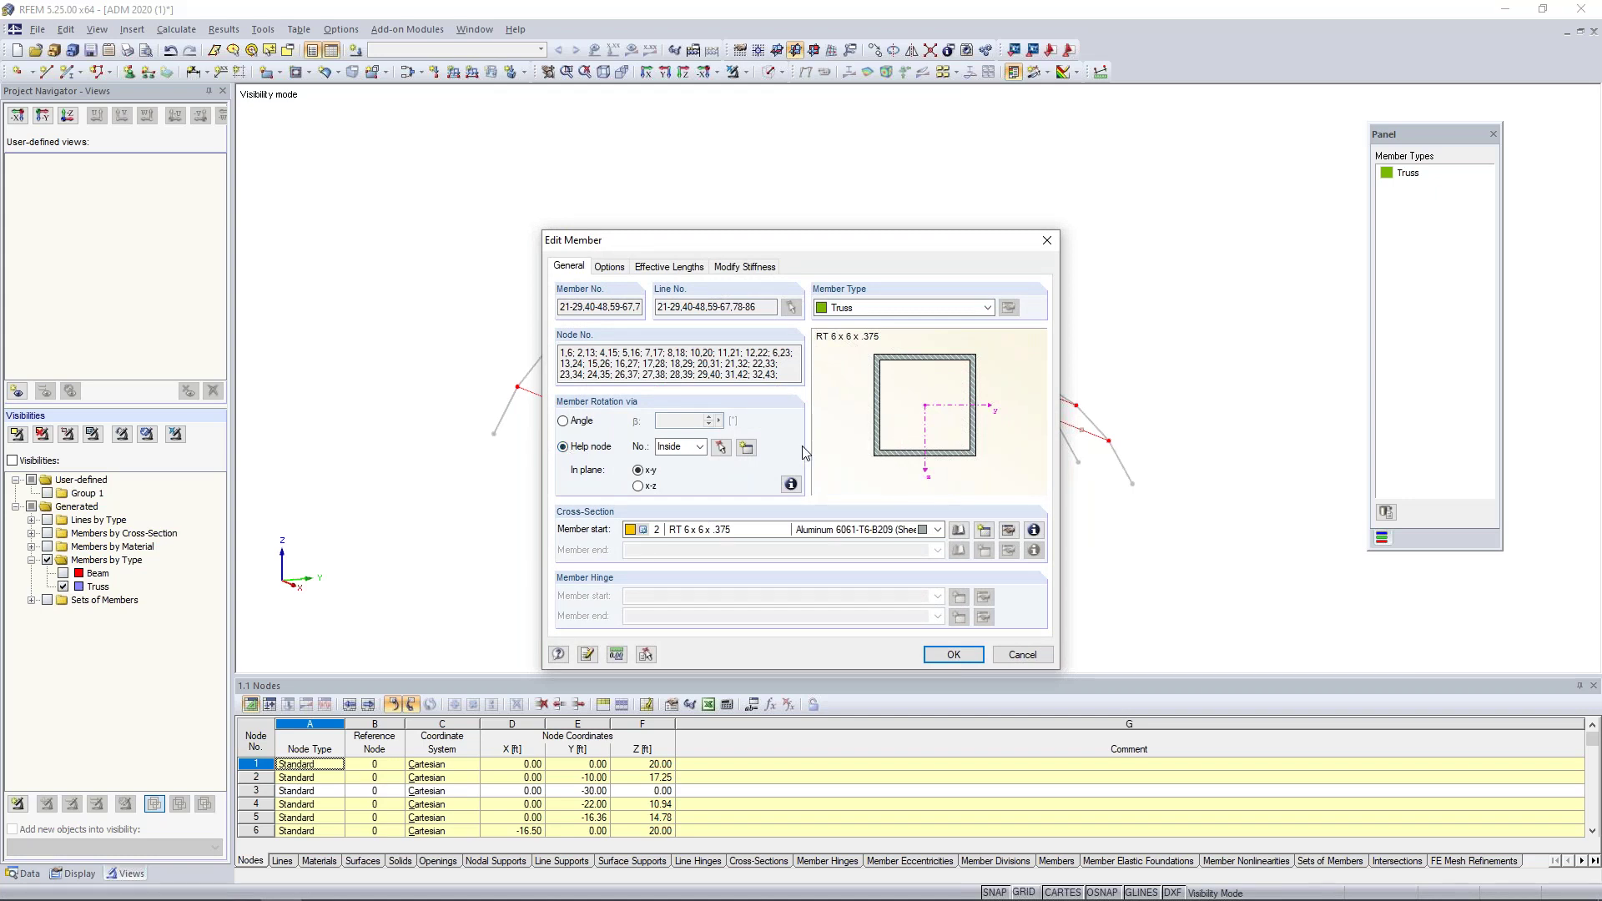
left_click(721, 450)
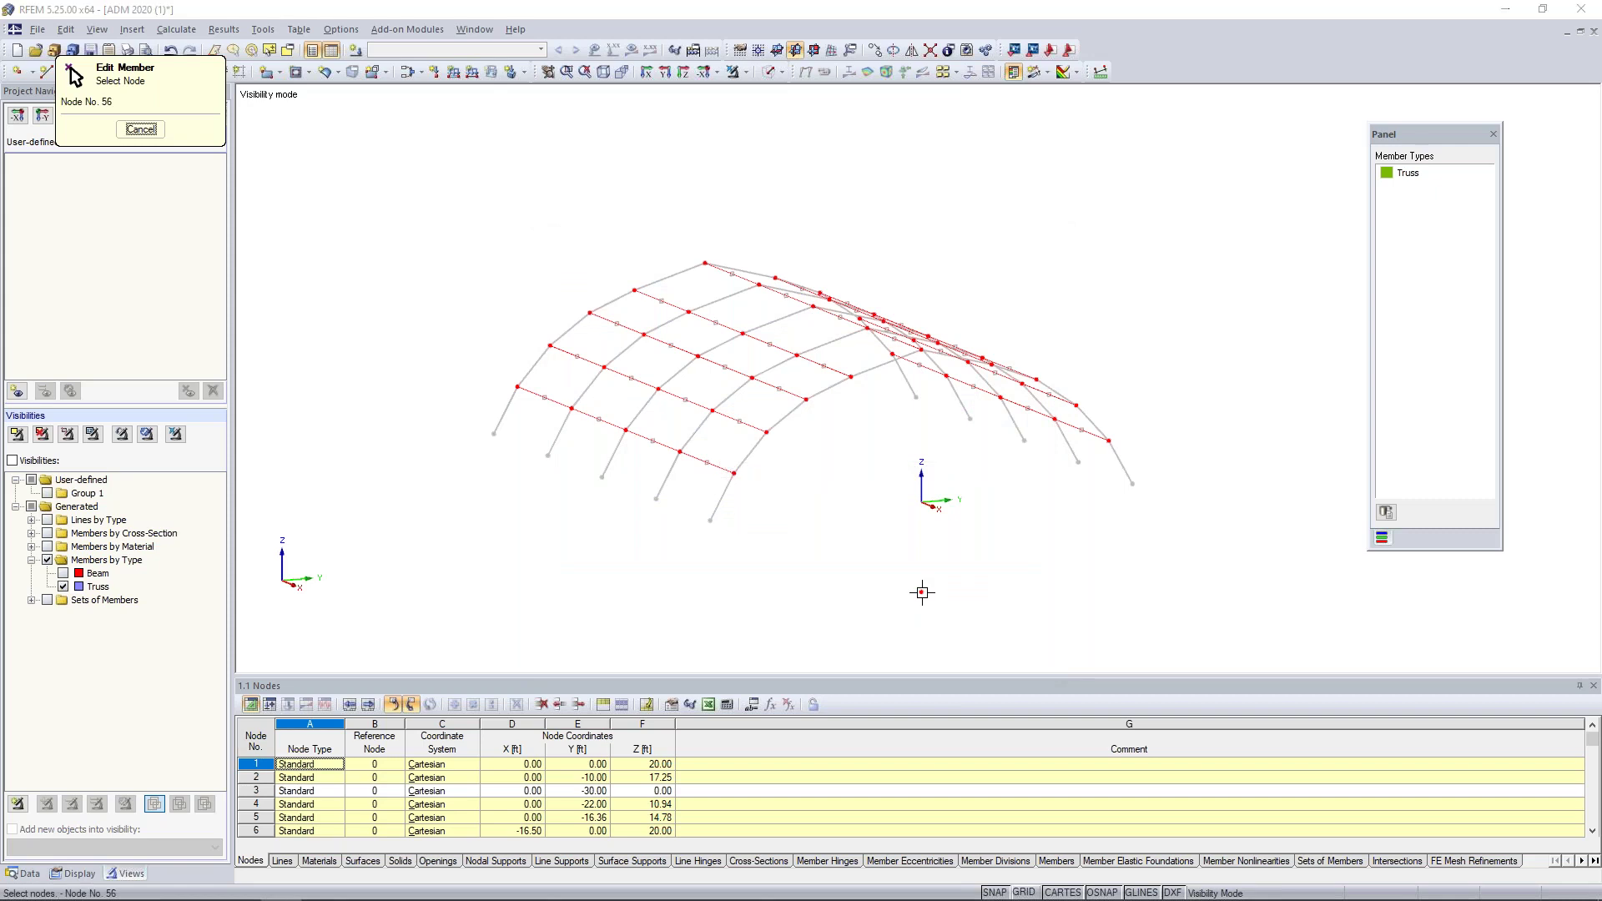
left_click(922, 593)
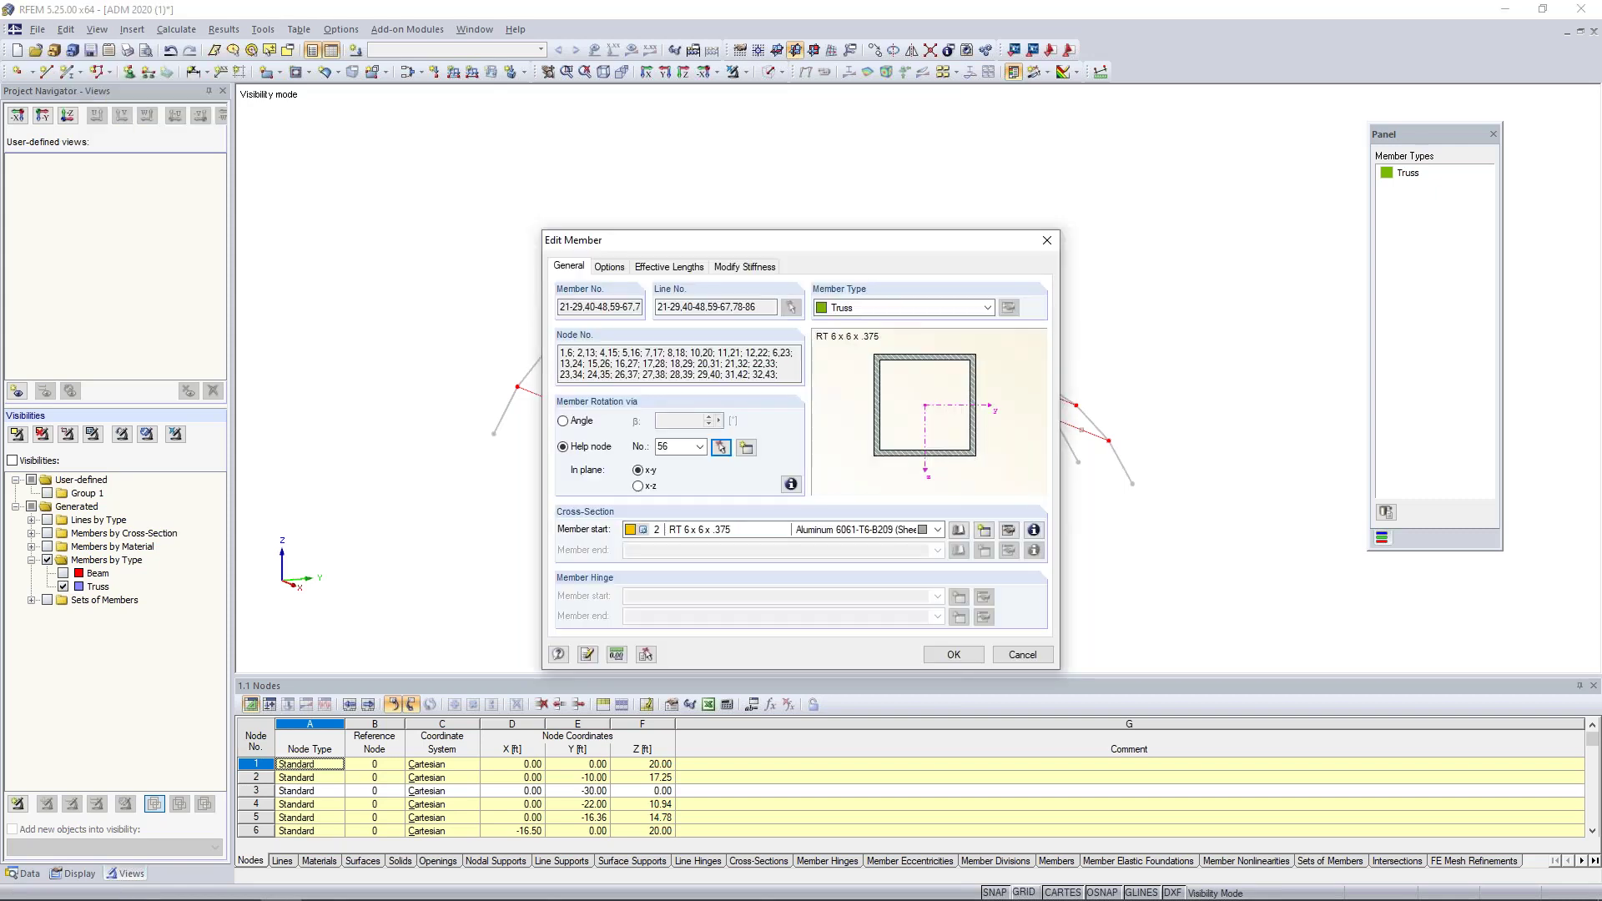
left_click(953, 654)
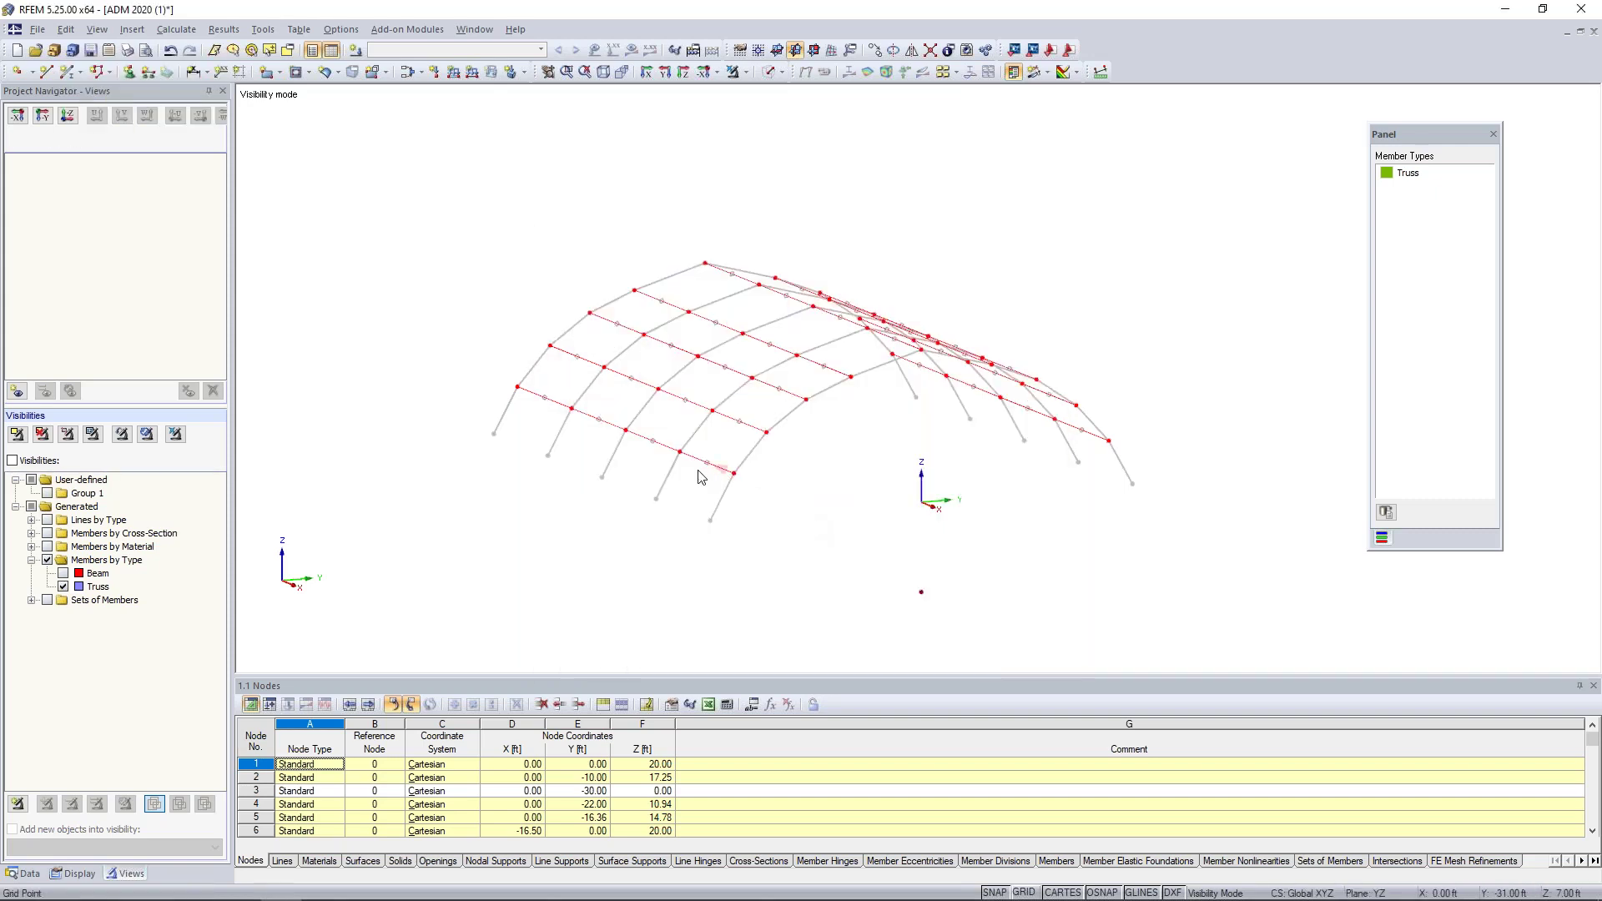
Step: Hide the members' cross-section outlines and cancel the visibility mode so all objects are displayed
scroll(710, 472, "up", 5)
scroll(710, 473, "up", 2)
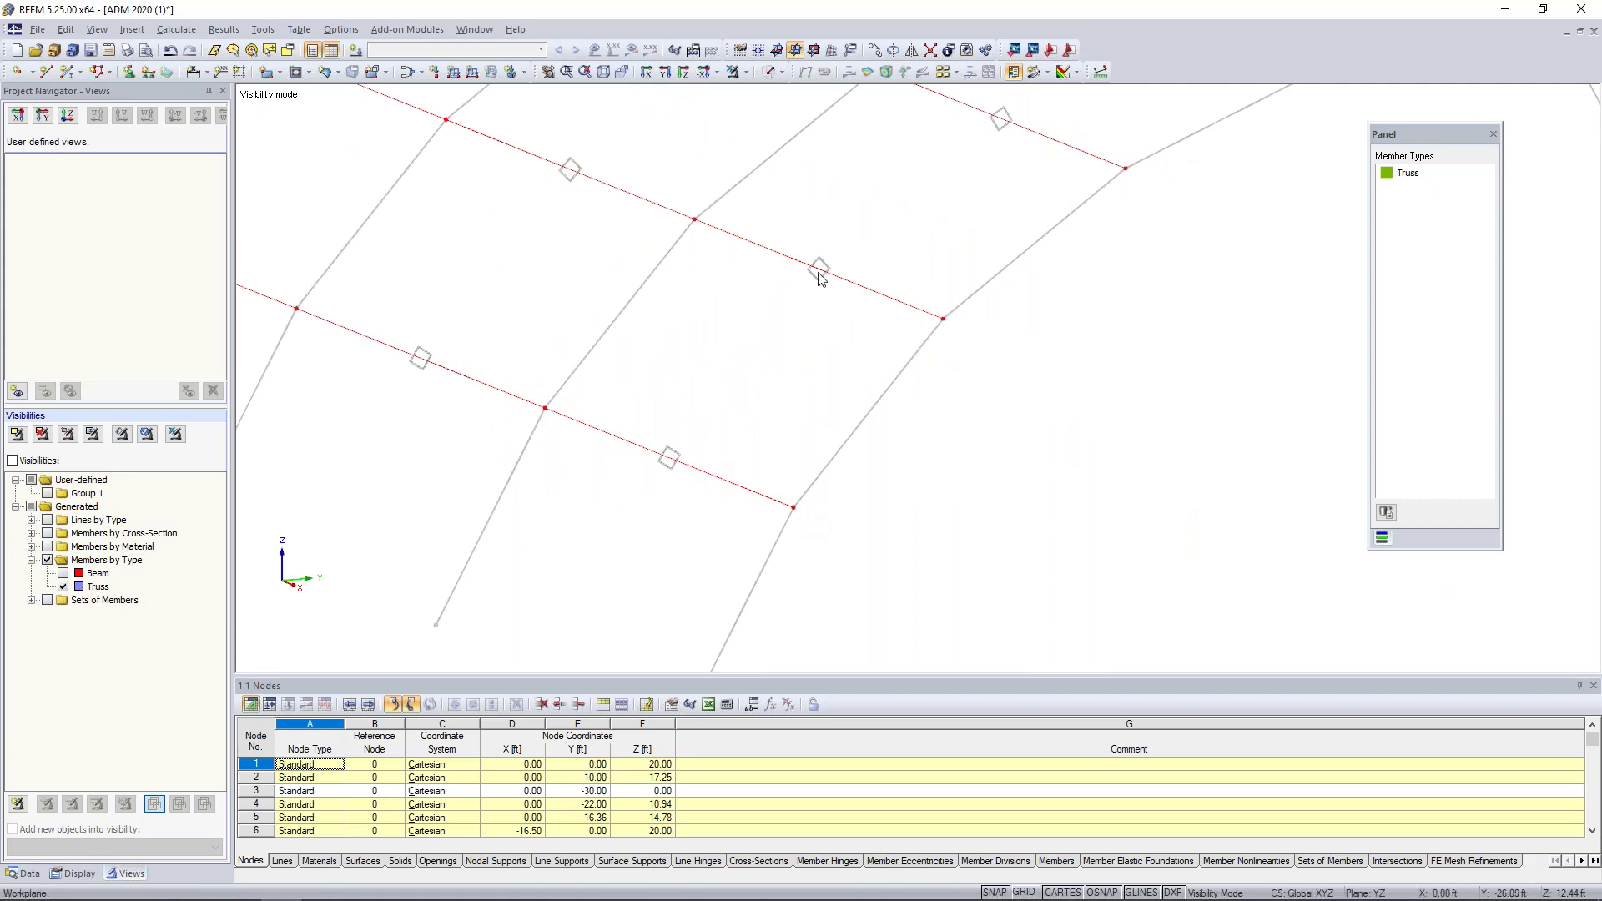
middle_click_drag(819, 268, 742, 348)
middle_click_drag(1009, 215, 950, 383, "ctrl")
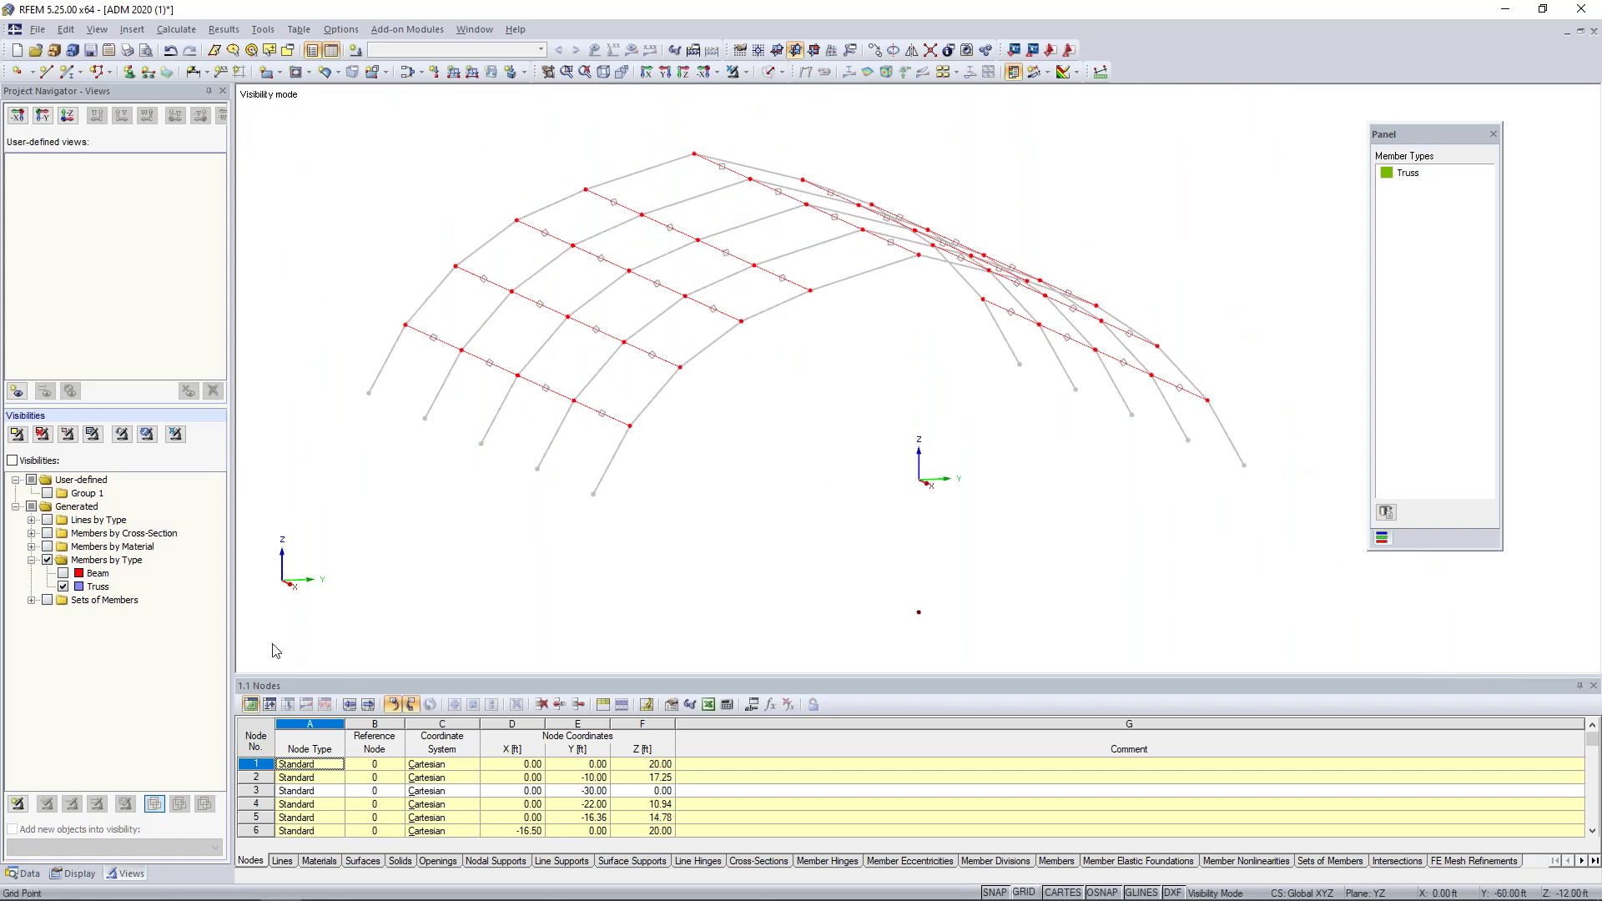
left_click(67, 874)
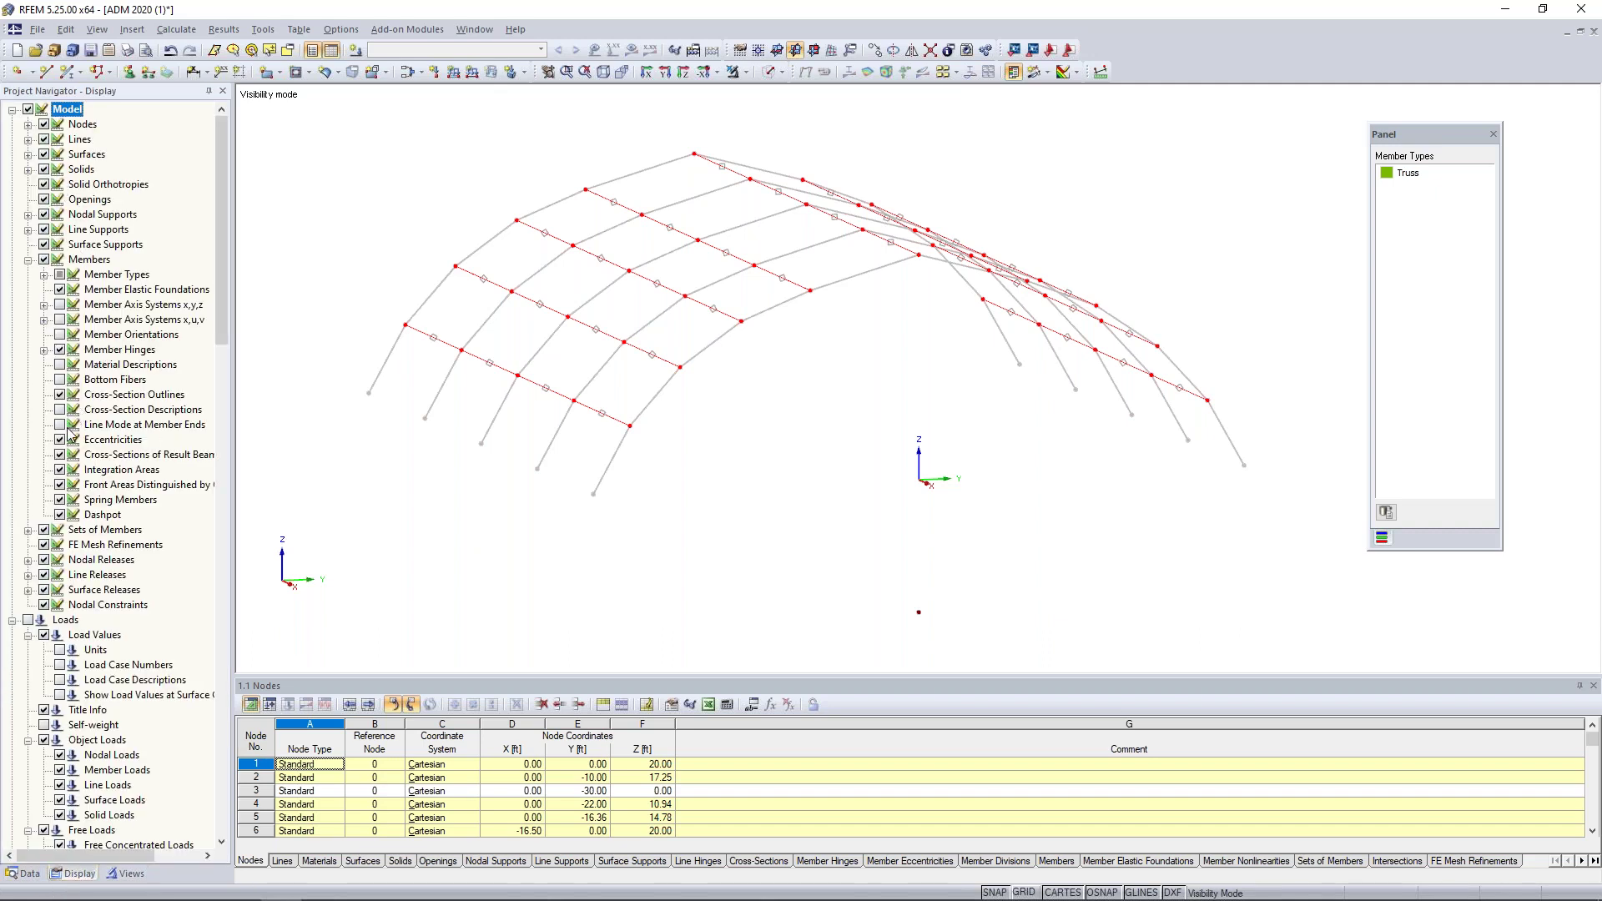
left_click(59, 395)
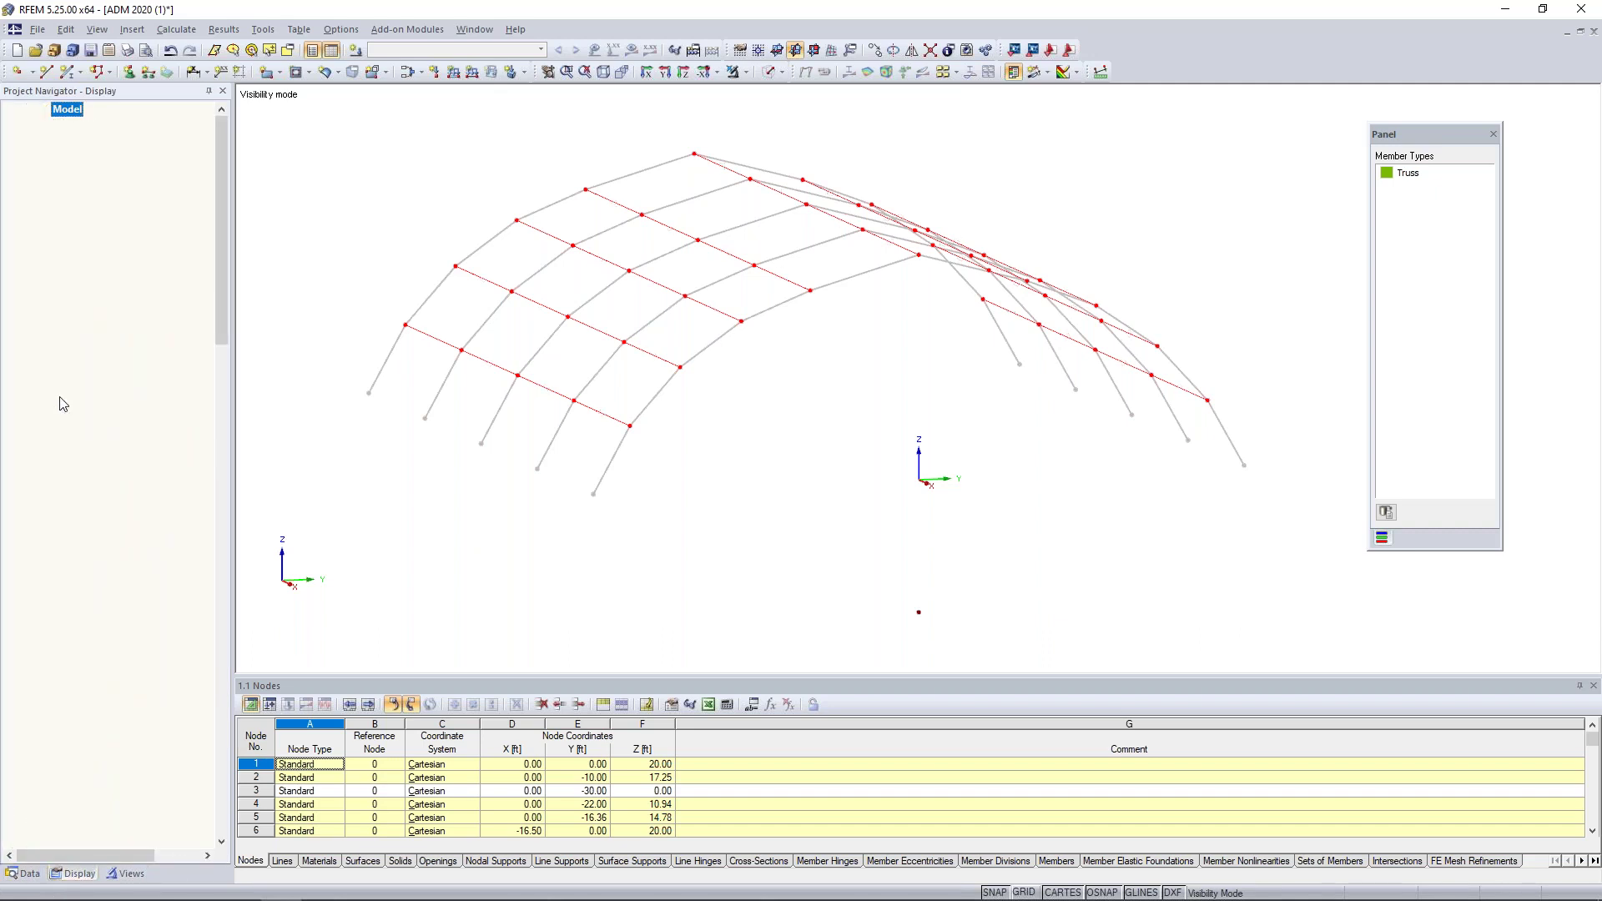
left_click(733, 72)
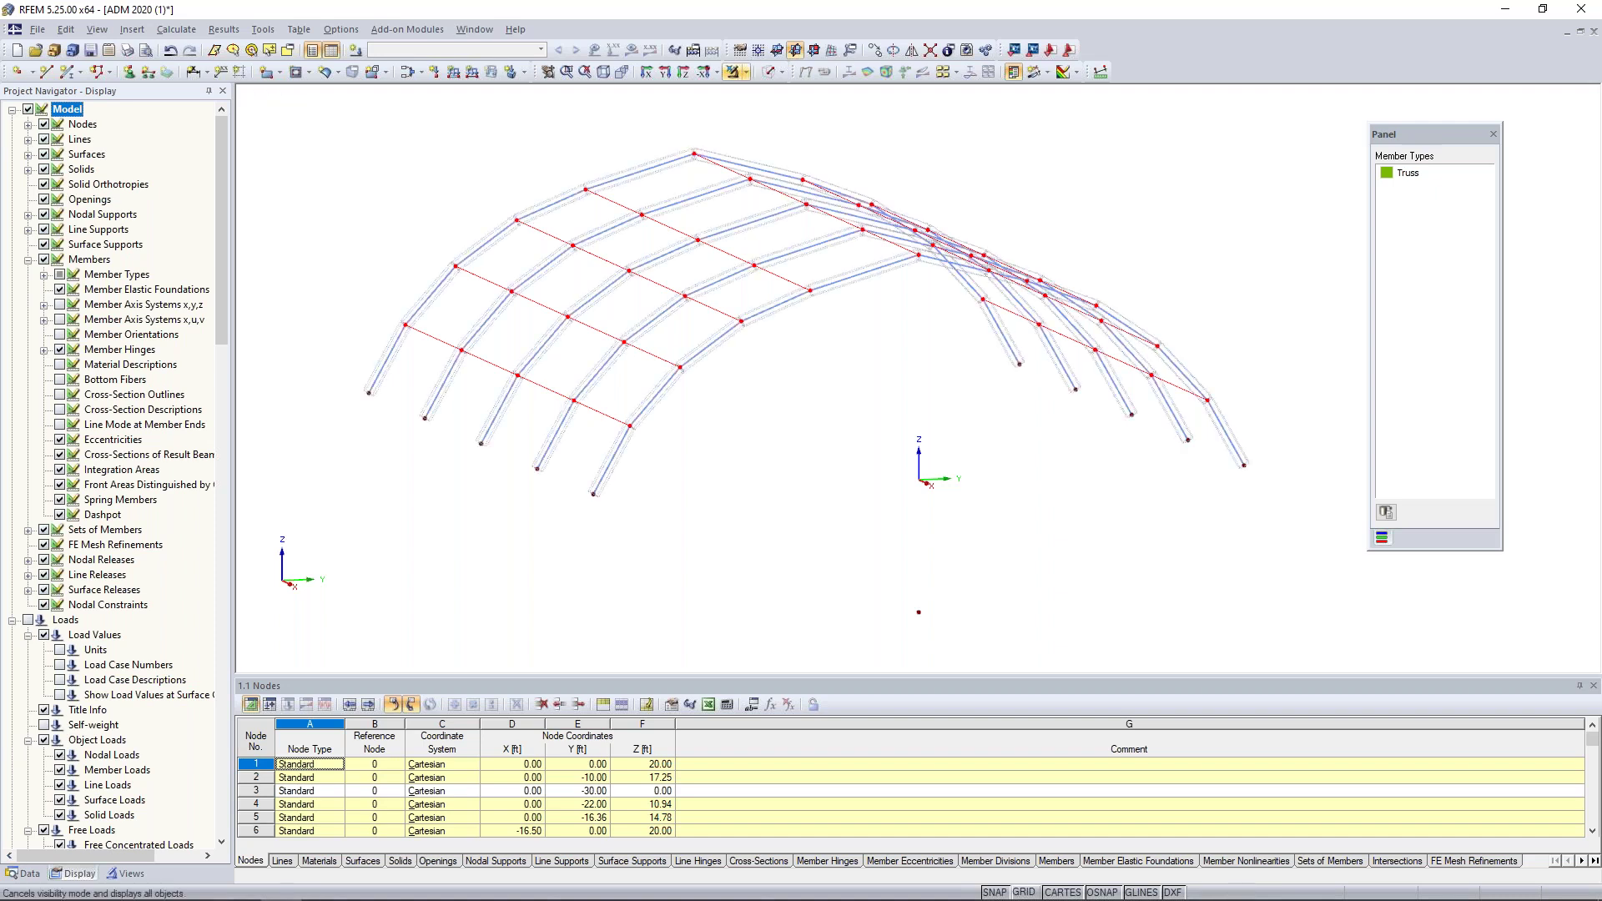
left_click(28, 261)
left_click(28, 873)
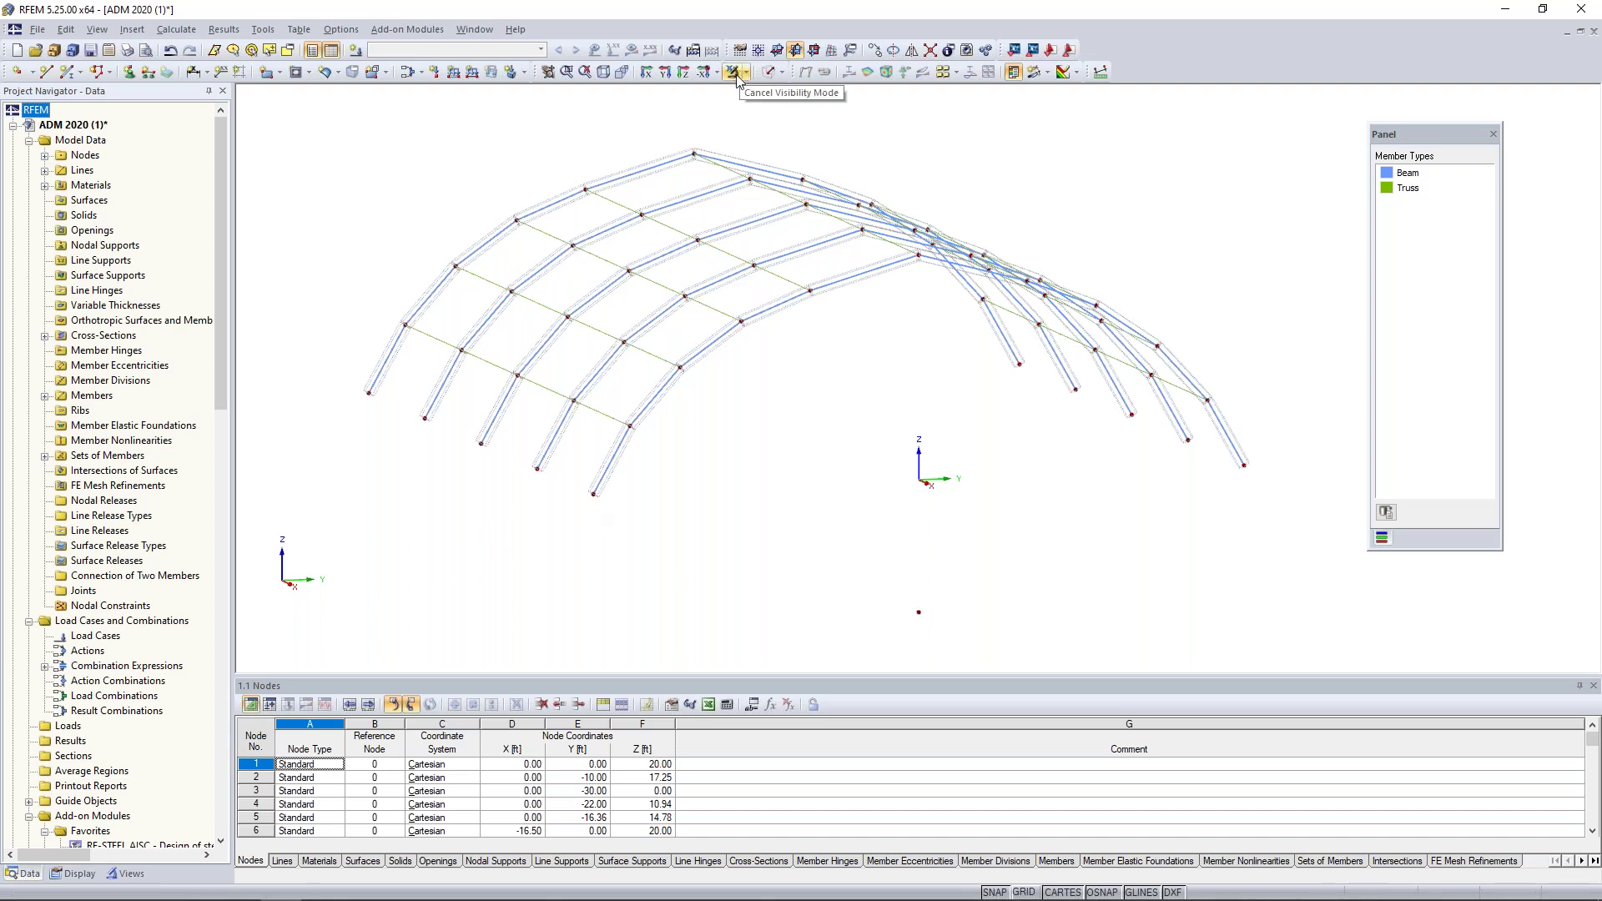
Step: Start a new single member and set its member type to Tension
middle_click_drag(401, 495, 506, 546, "ctrl")
left_click(66, 79)
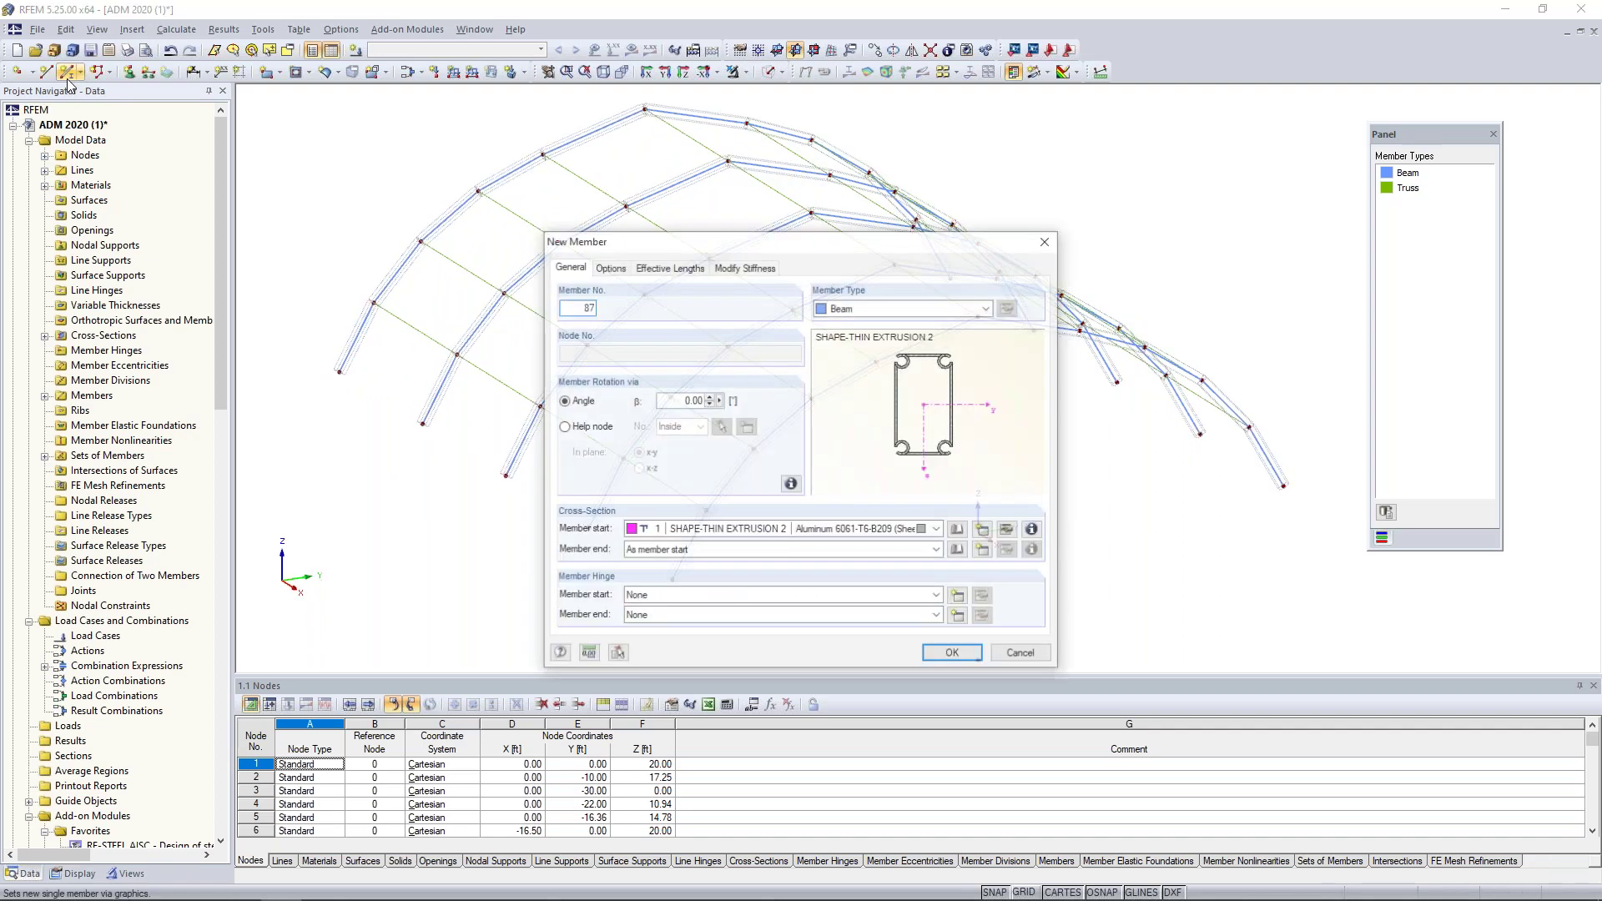
left_click(855, 307)
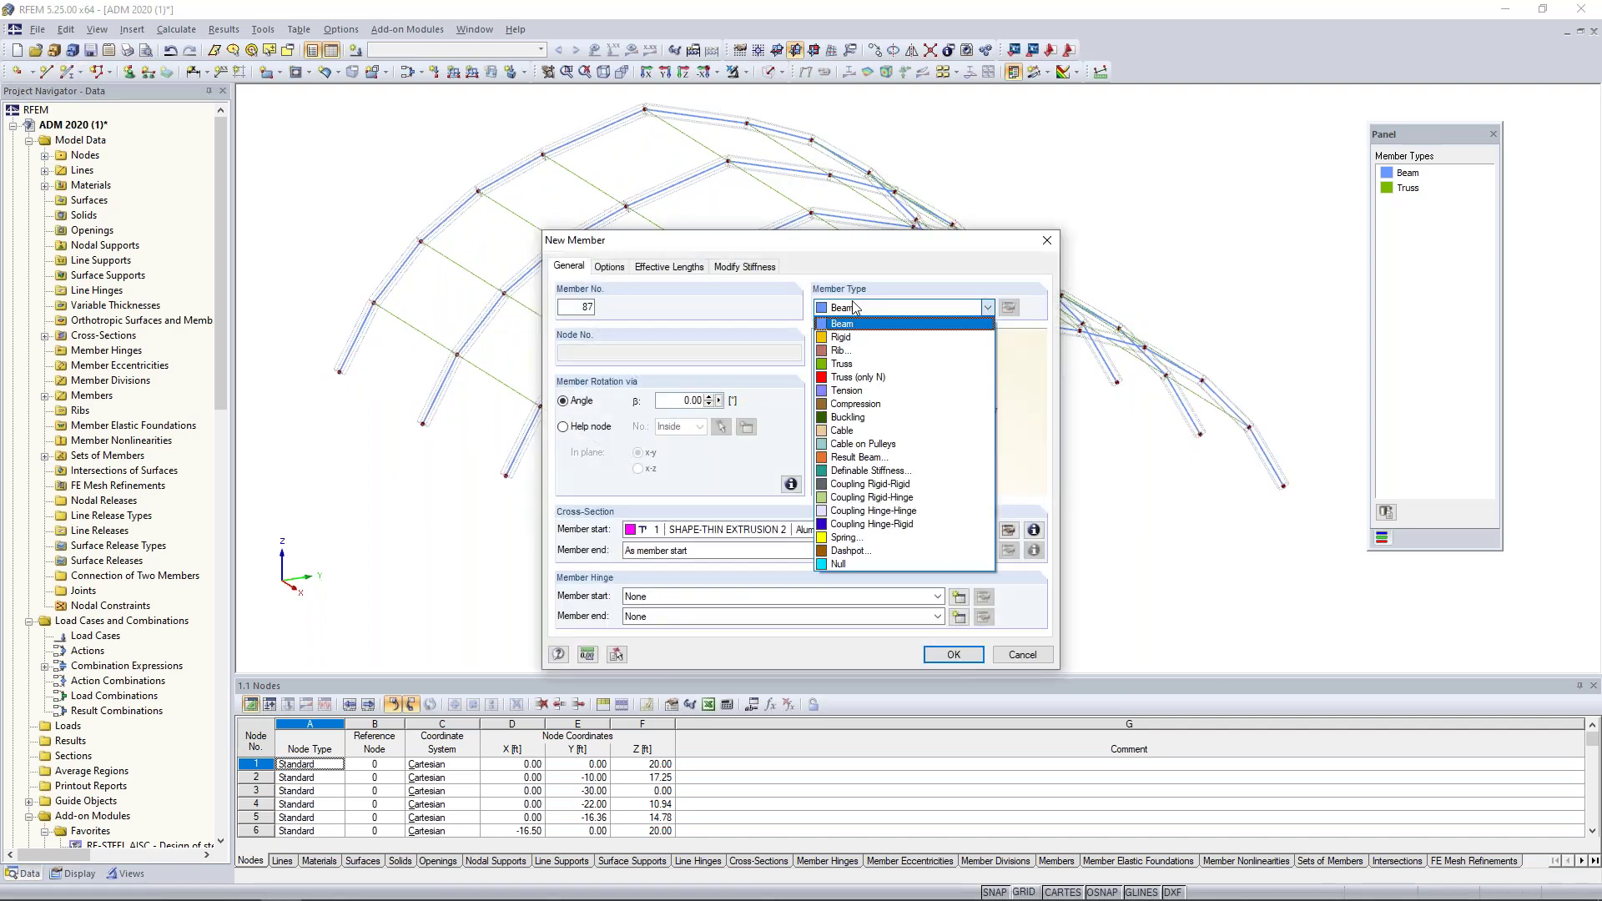
left_click(852, 391)
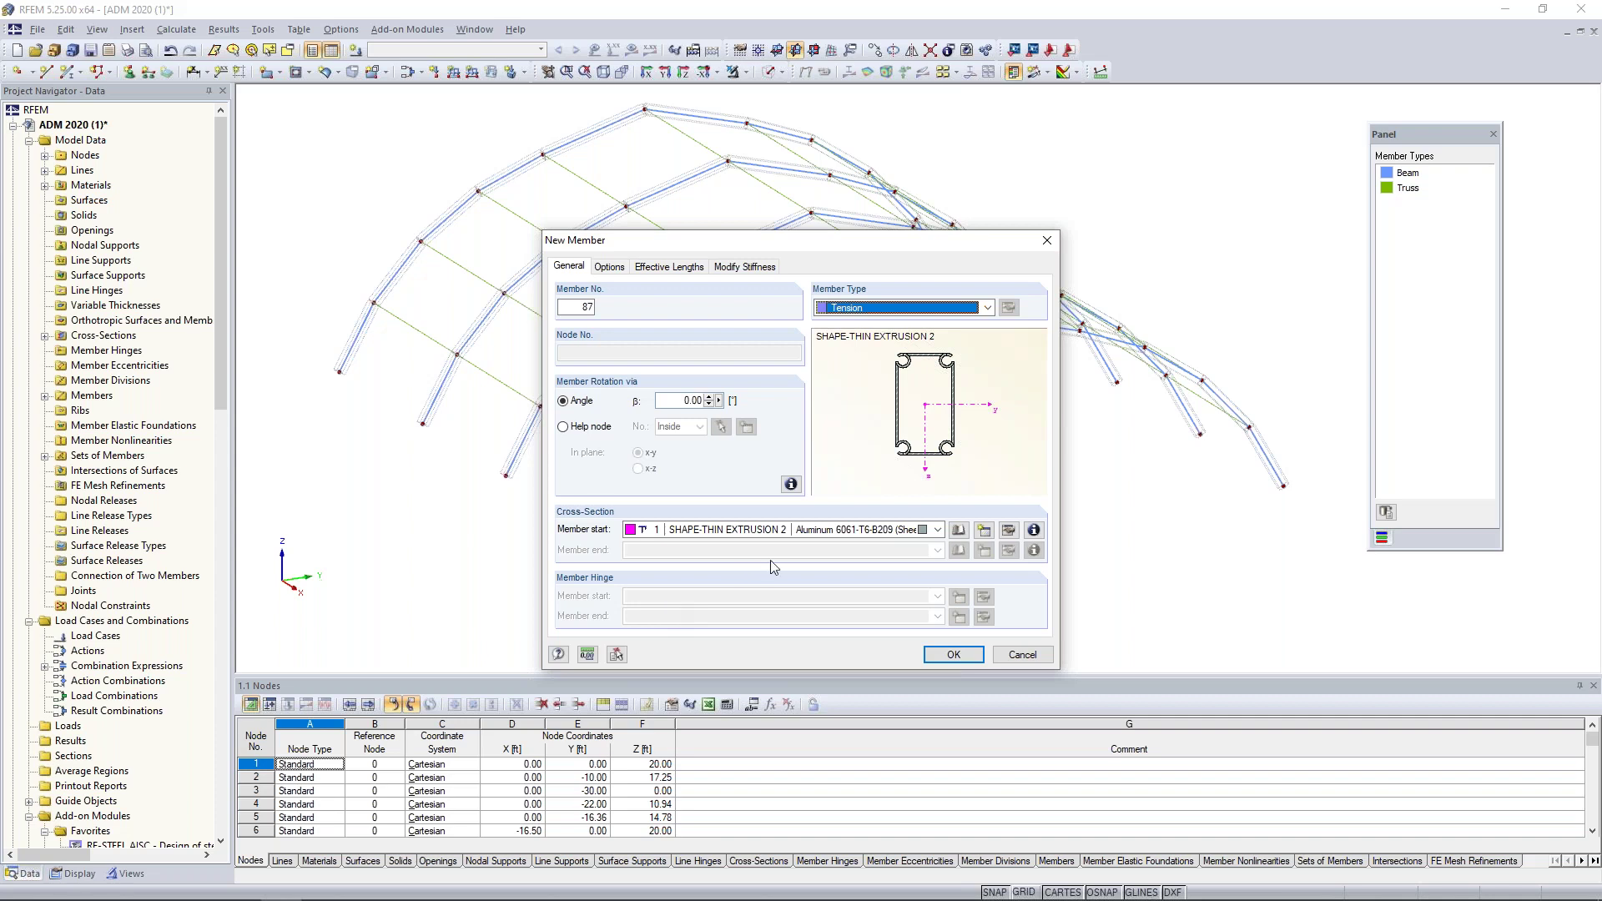
Step: Define a parametric round bar with a 0.5 in diameter as the new tension member's cross-section
left_click(958, 531)
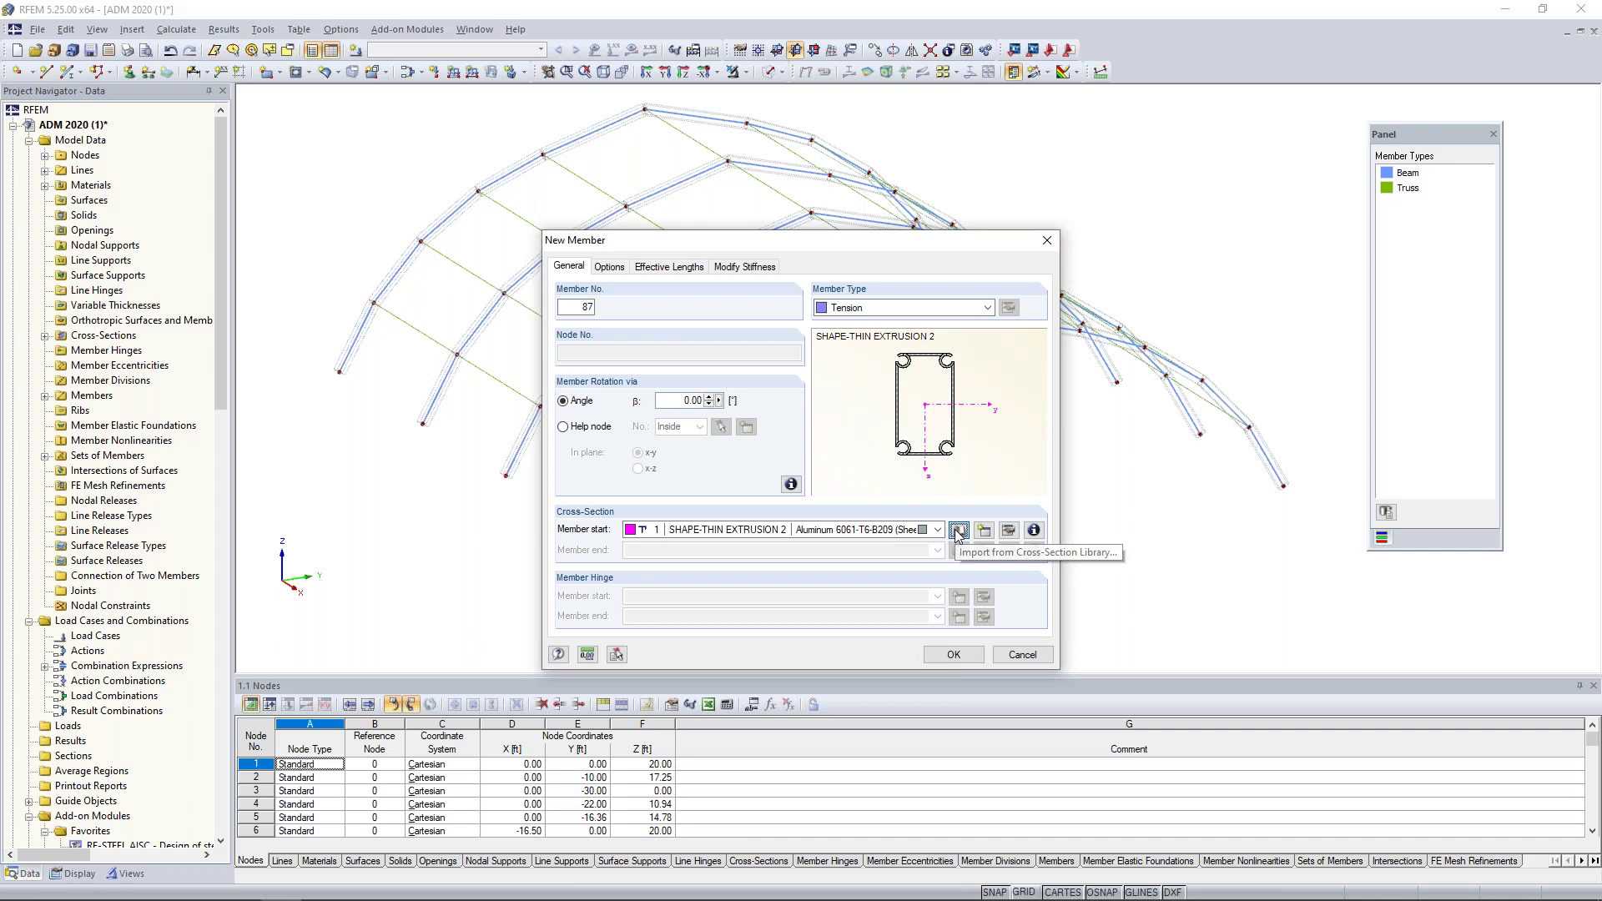
left_click(778, 450)
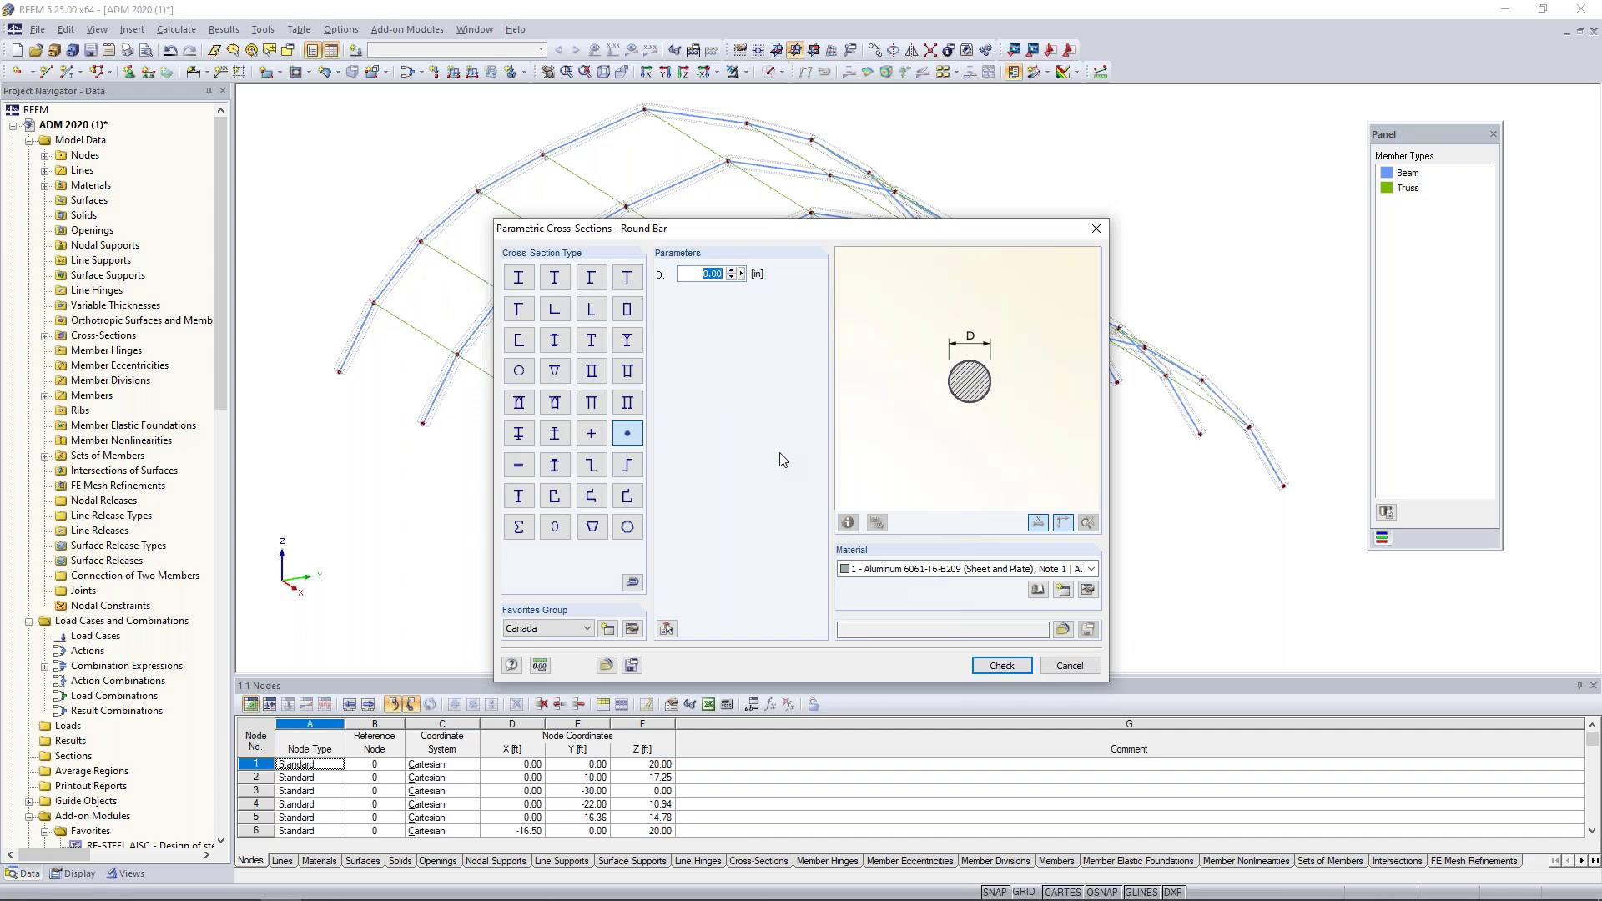
type("0.5")
key("Return")
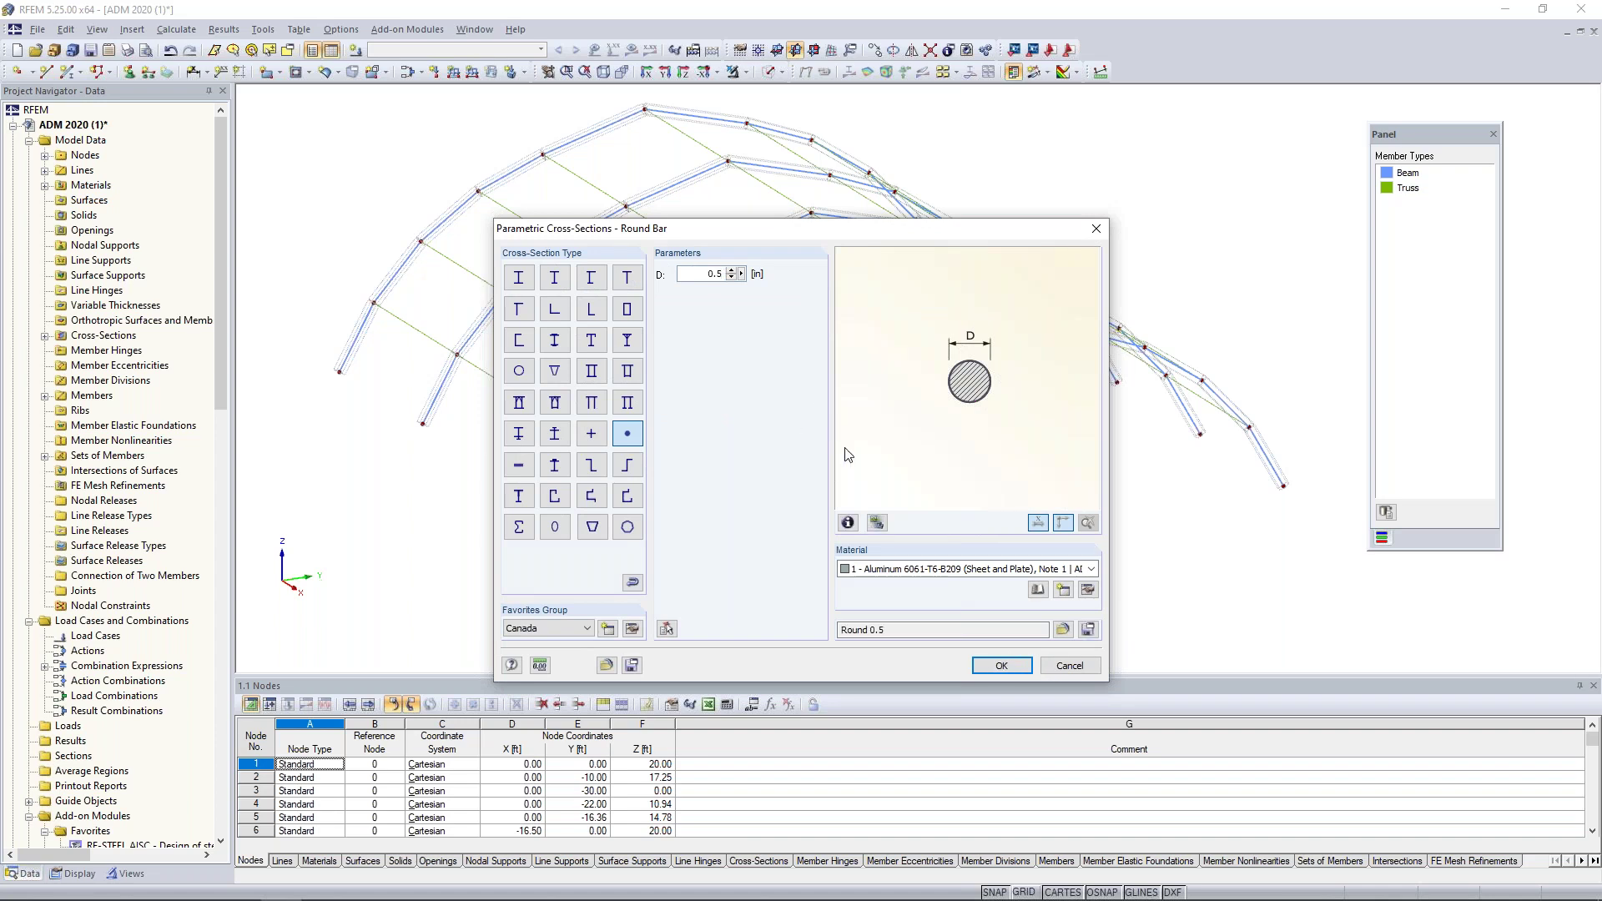
Step: Assign ASTM Cable Material from the library's Metal group, Cable category, to the round bar and accept the tension member settings
left_click(884, 574)
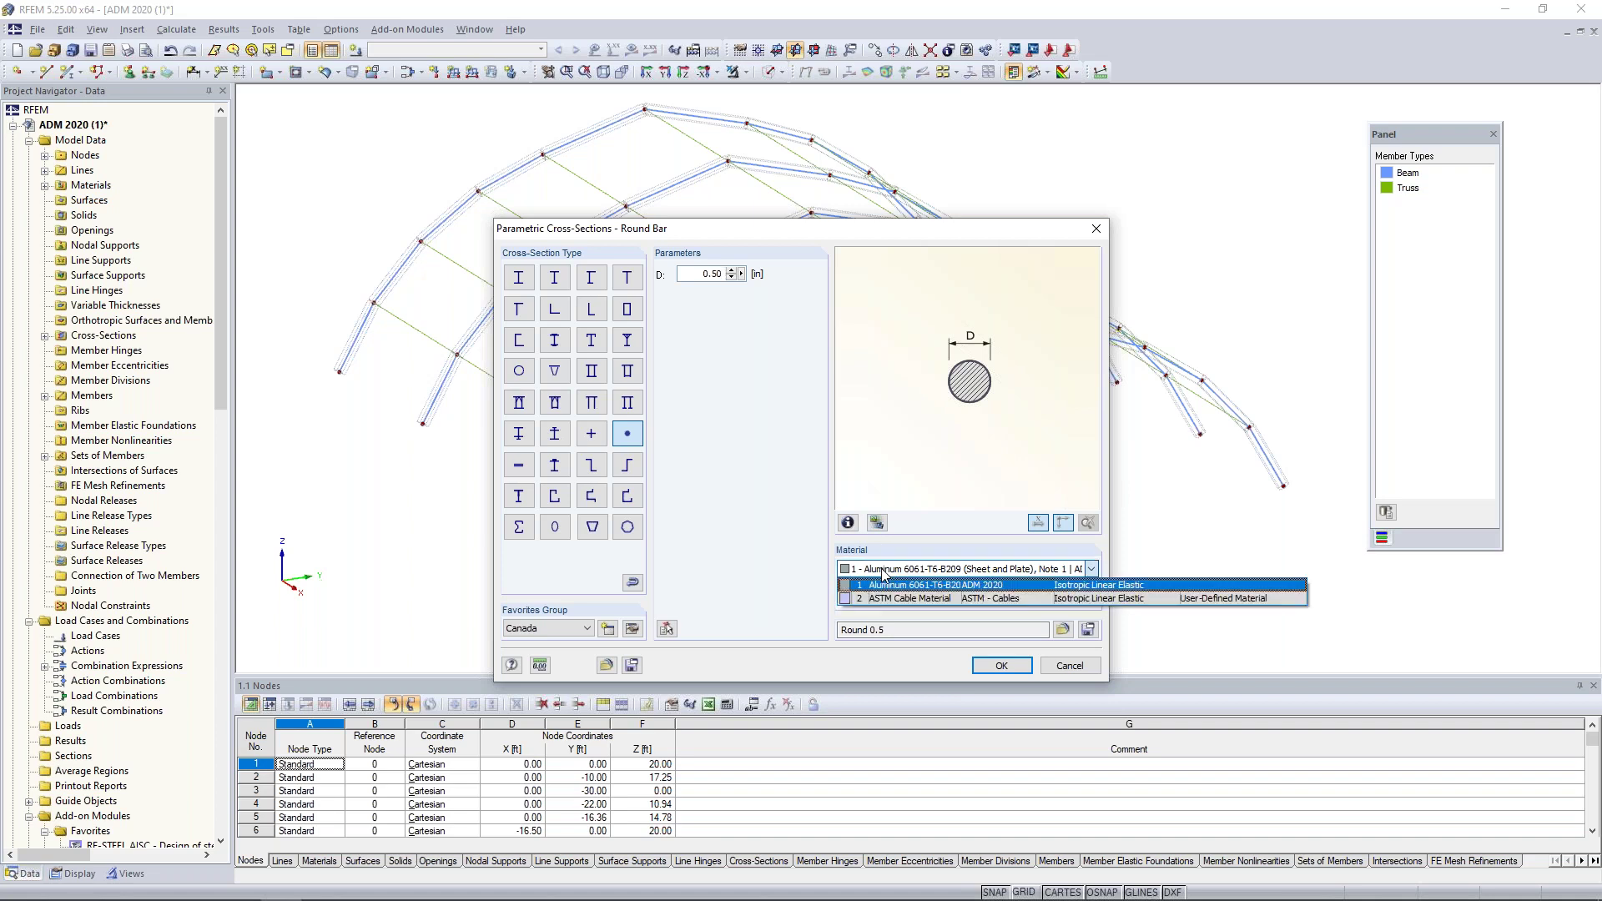
left_click(886, 596)
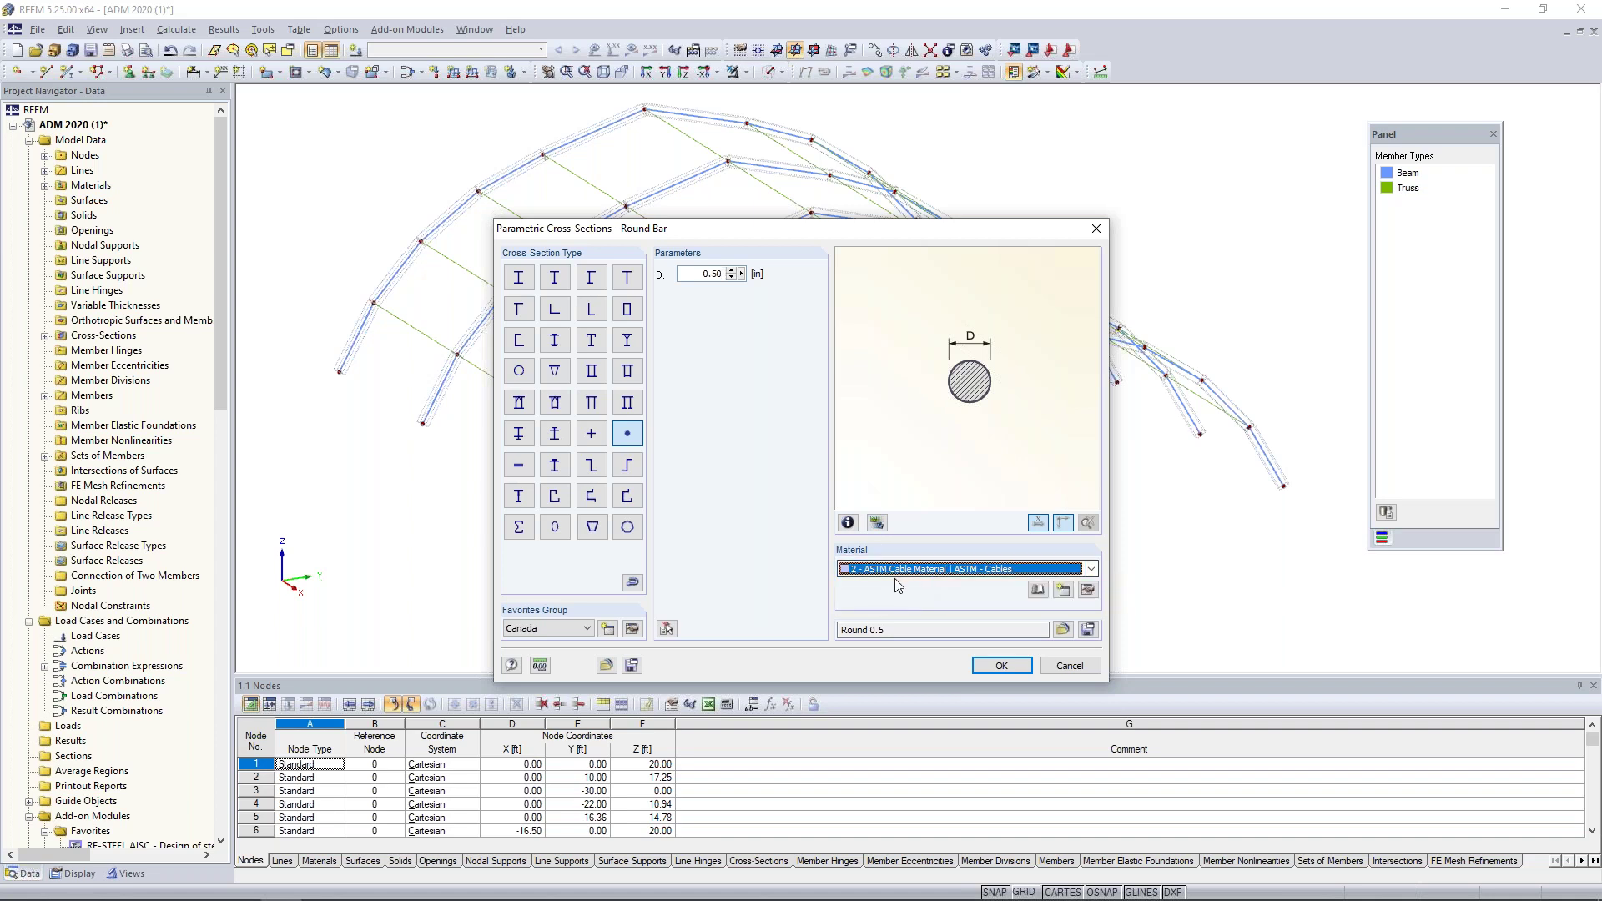
left_click(1037, 591)
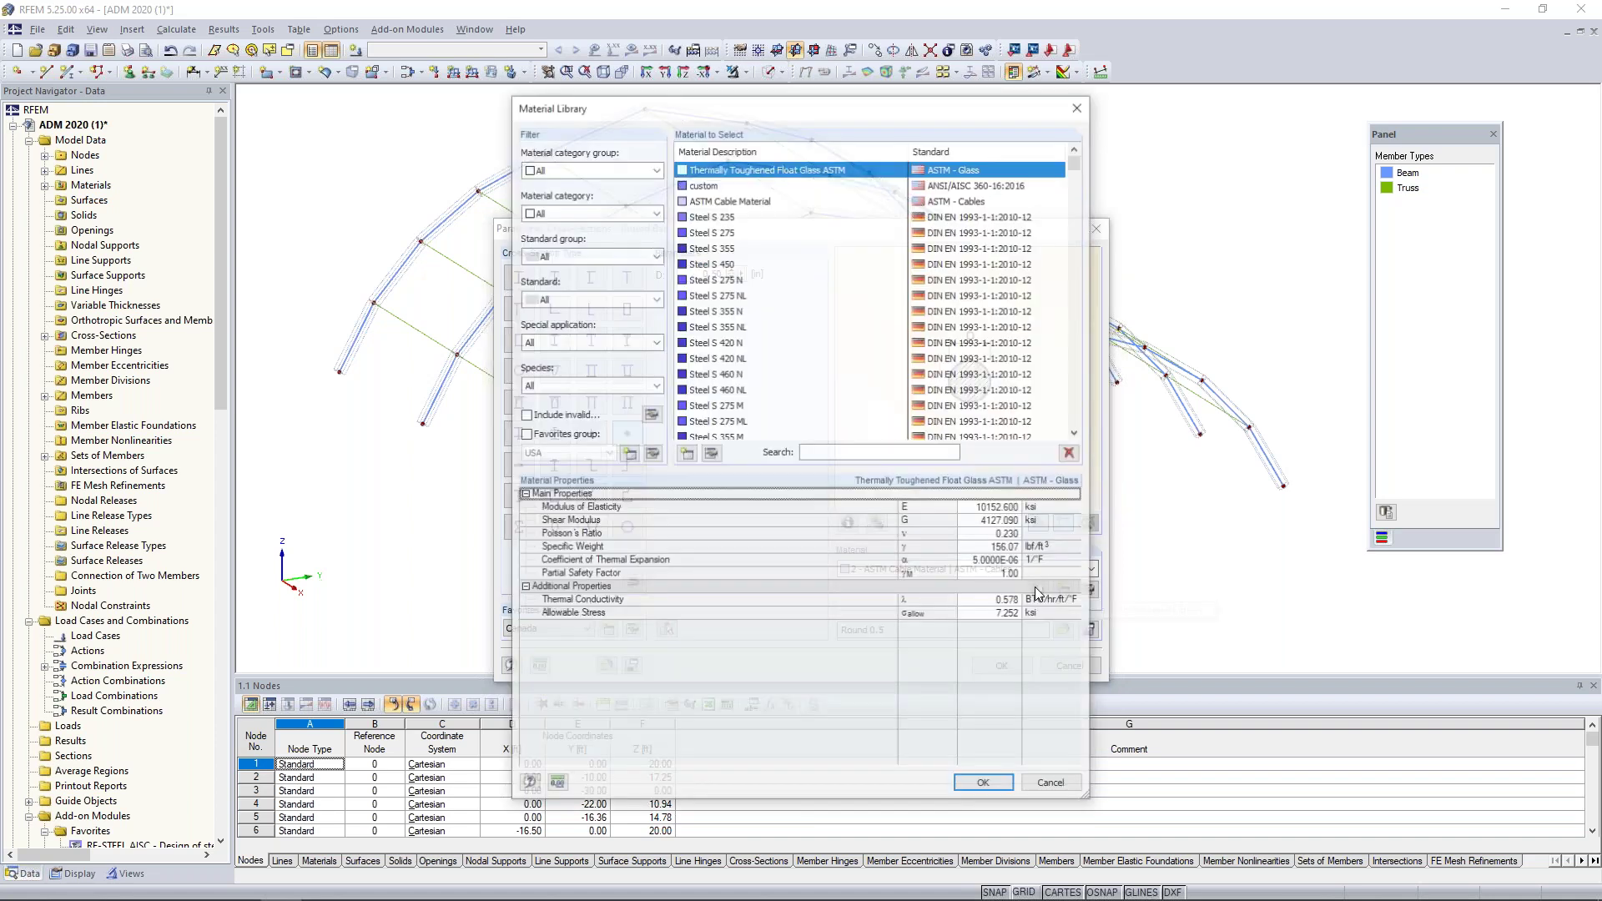
left_click(566, 171)
left_click(555, 197)
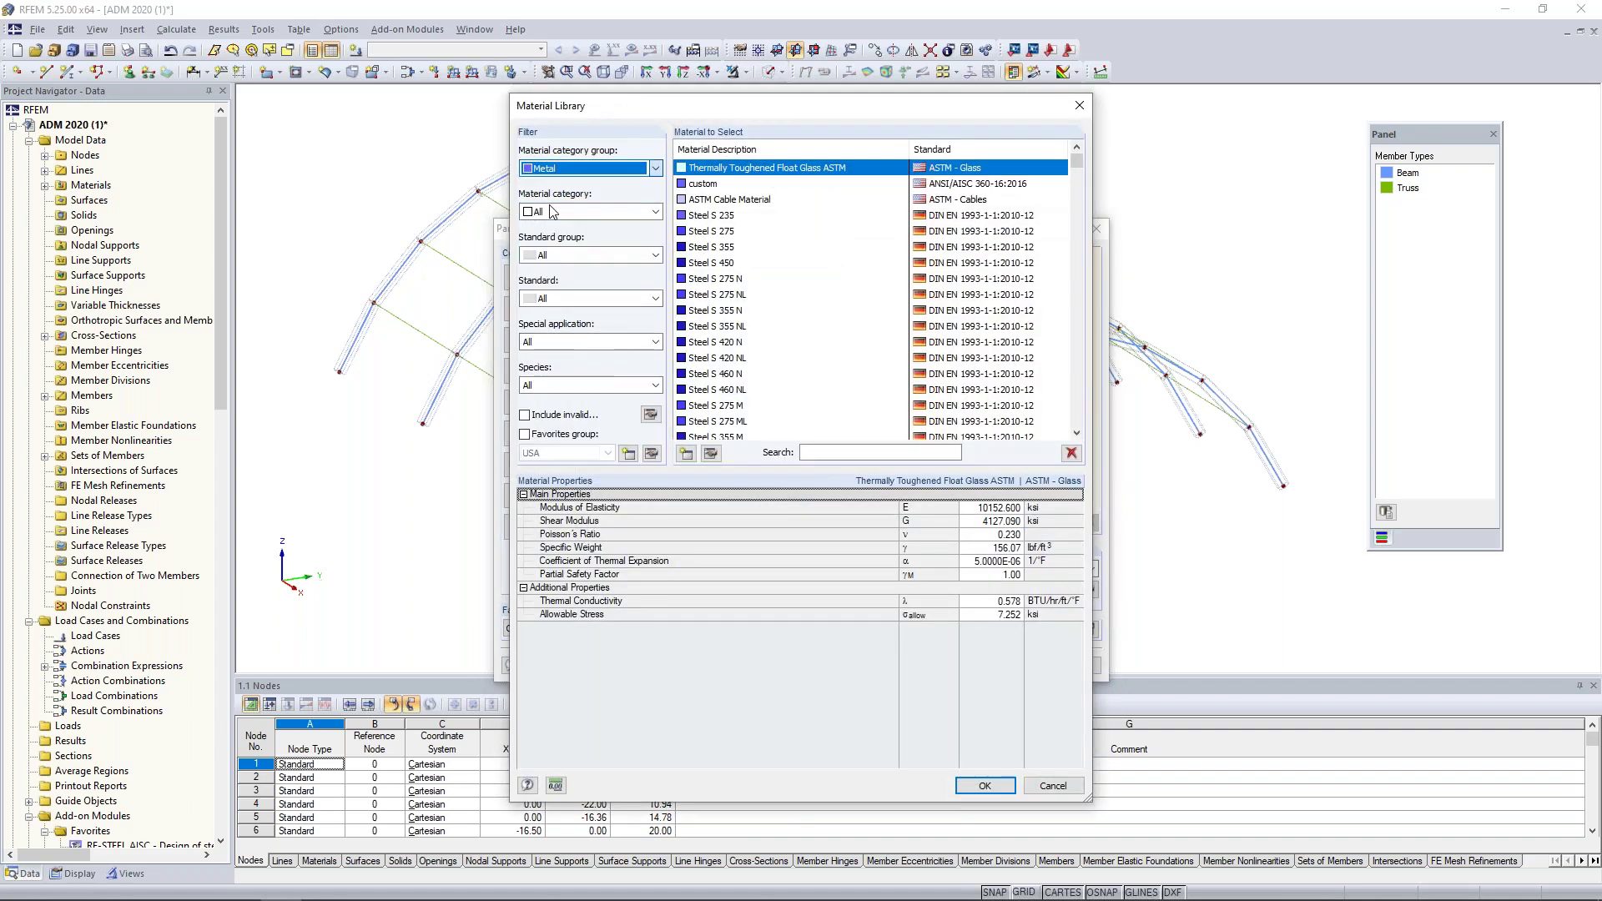
left_click(555, 211)
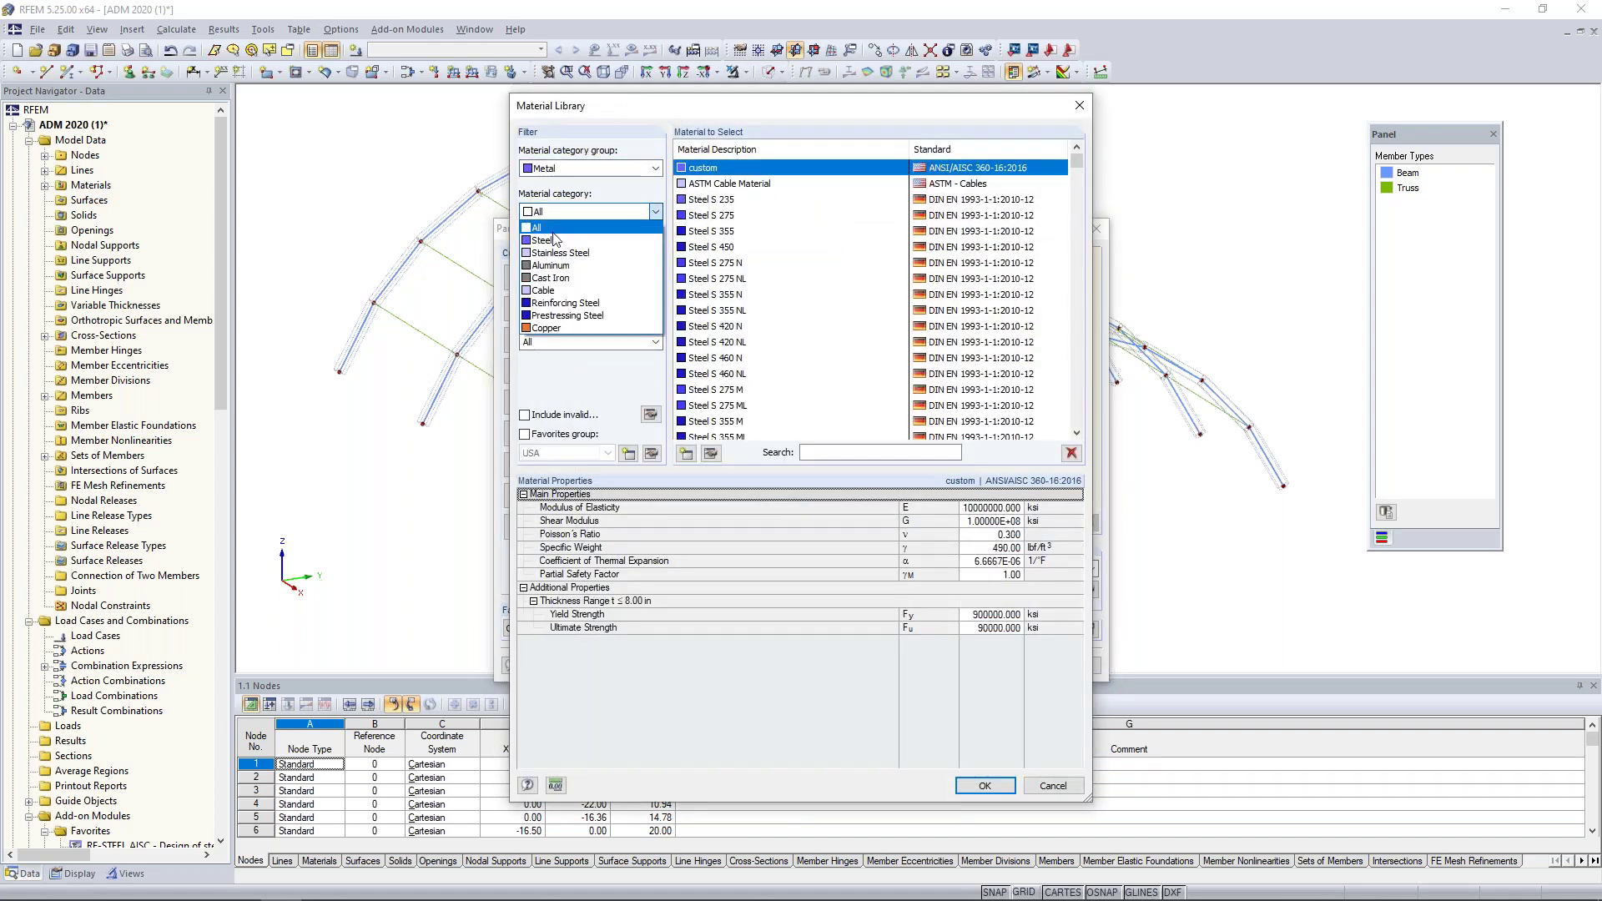
left_click(555, 290)
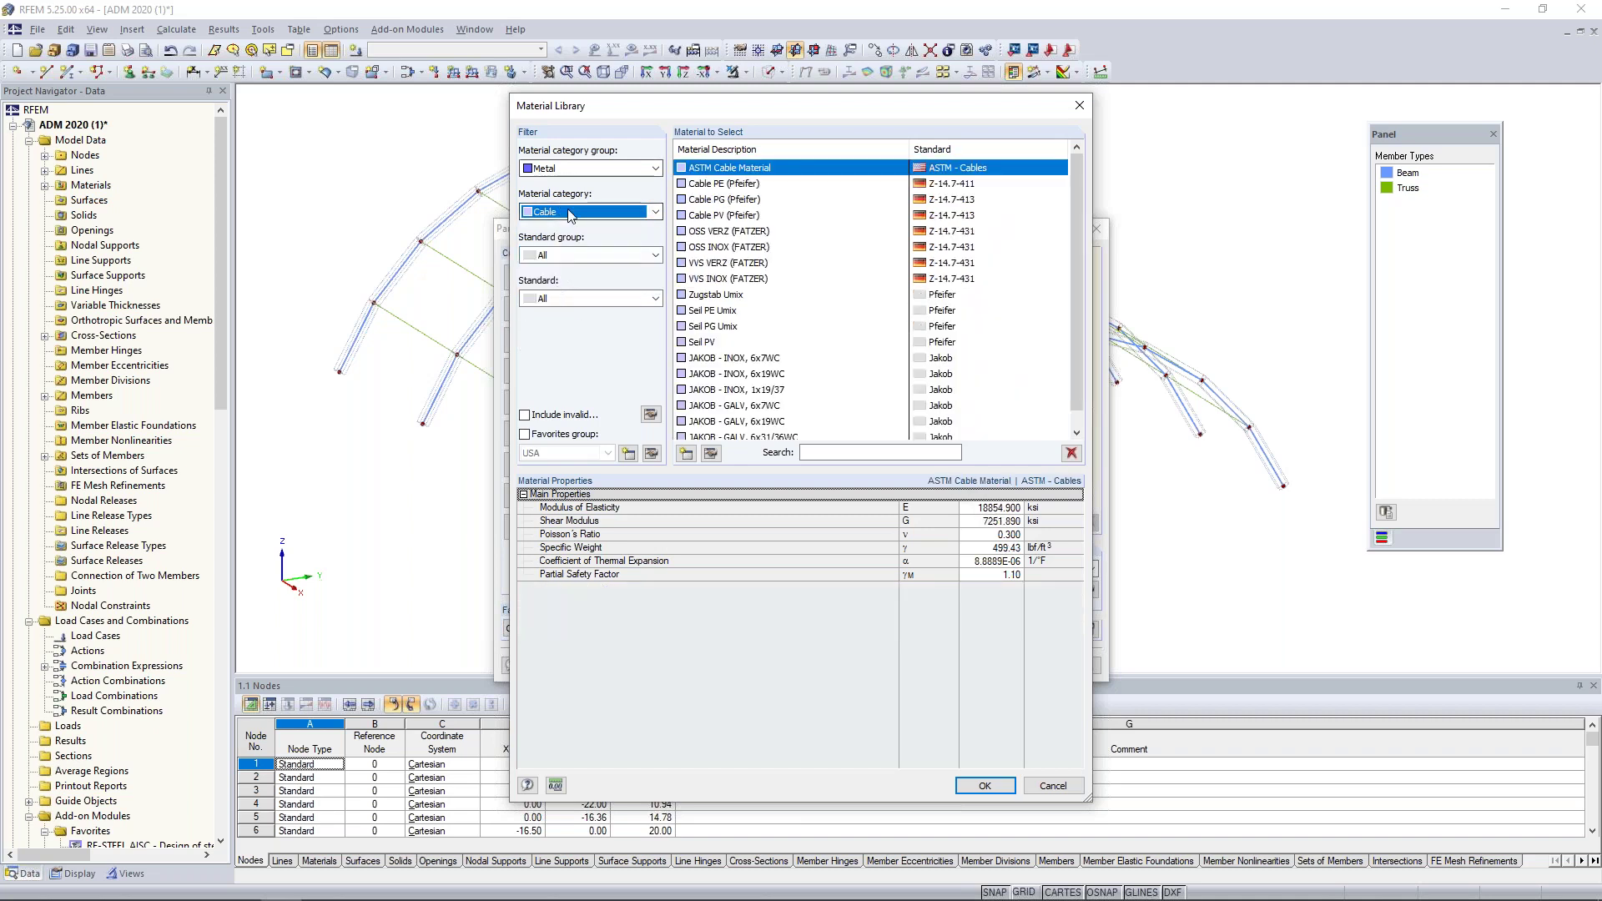
scroll(1079, 225, "down", 1)
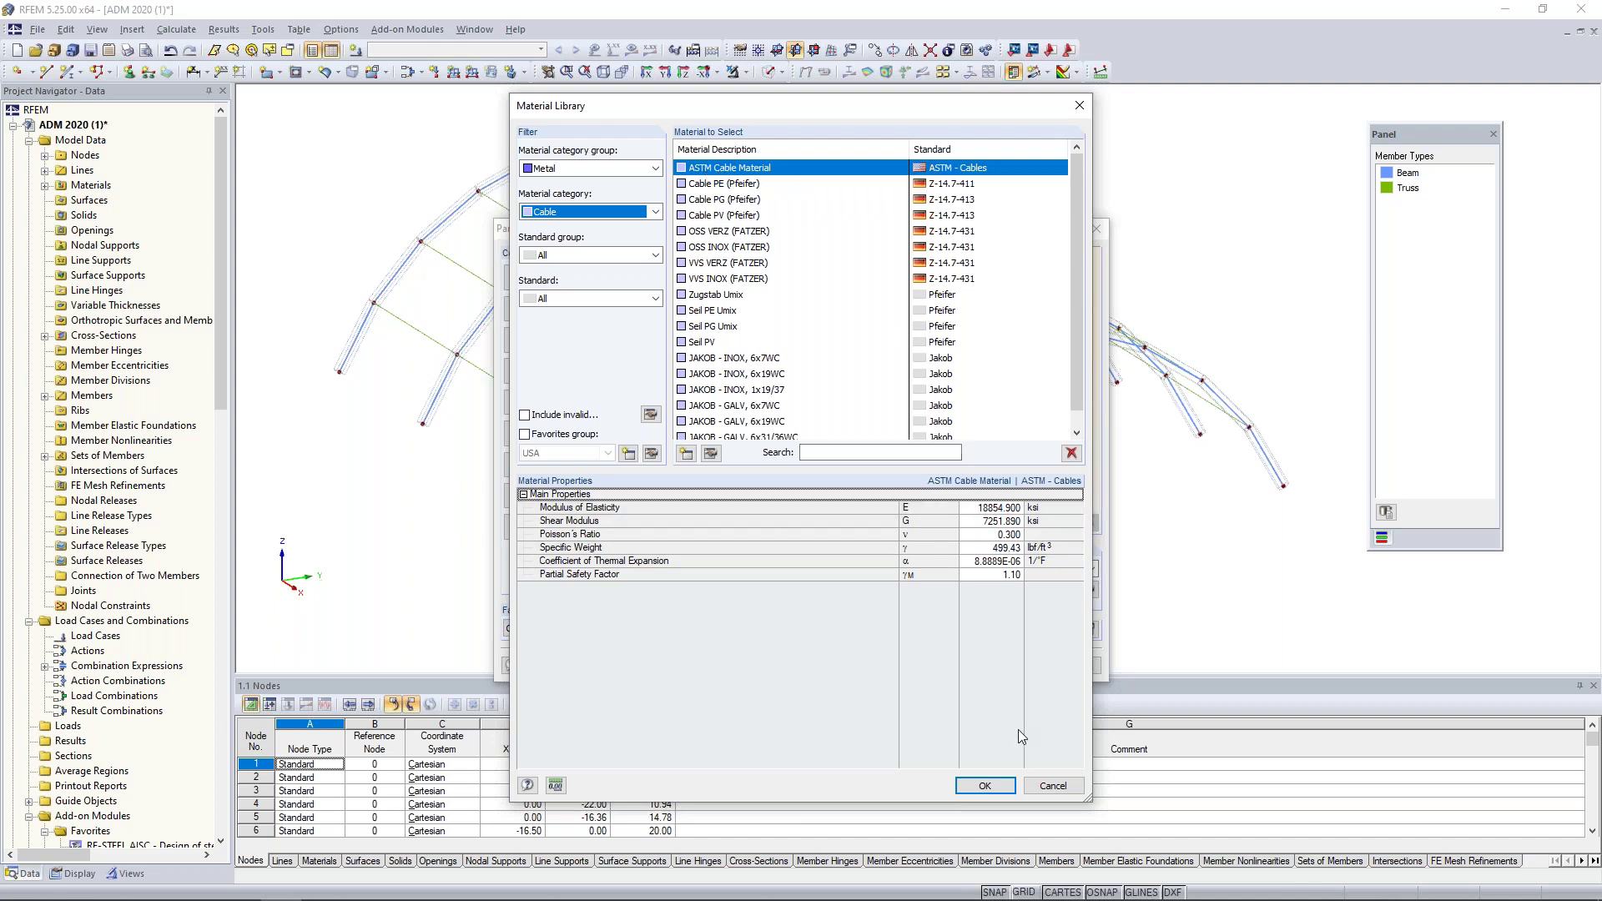
left_click(982, 788)
left_click(1001, 665)
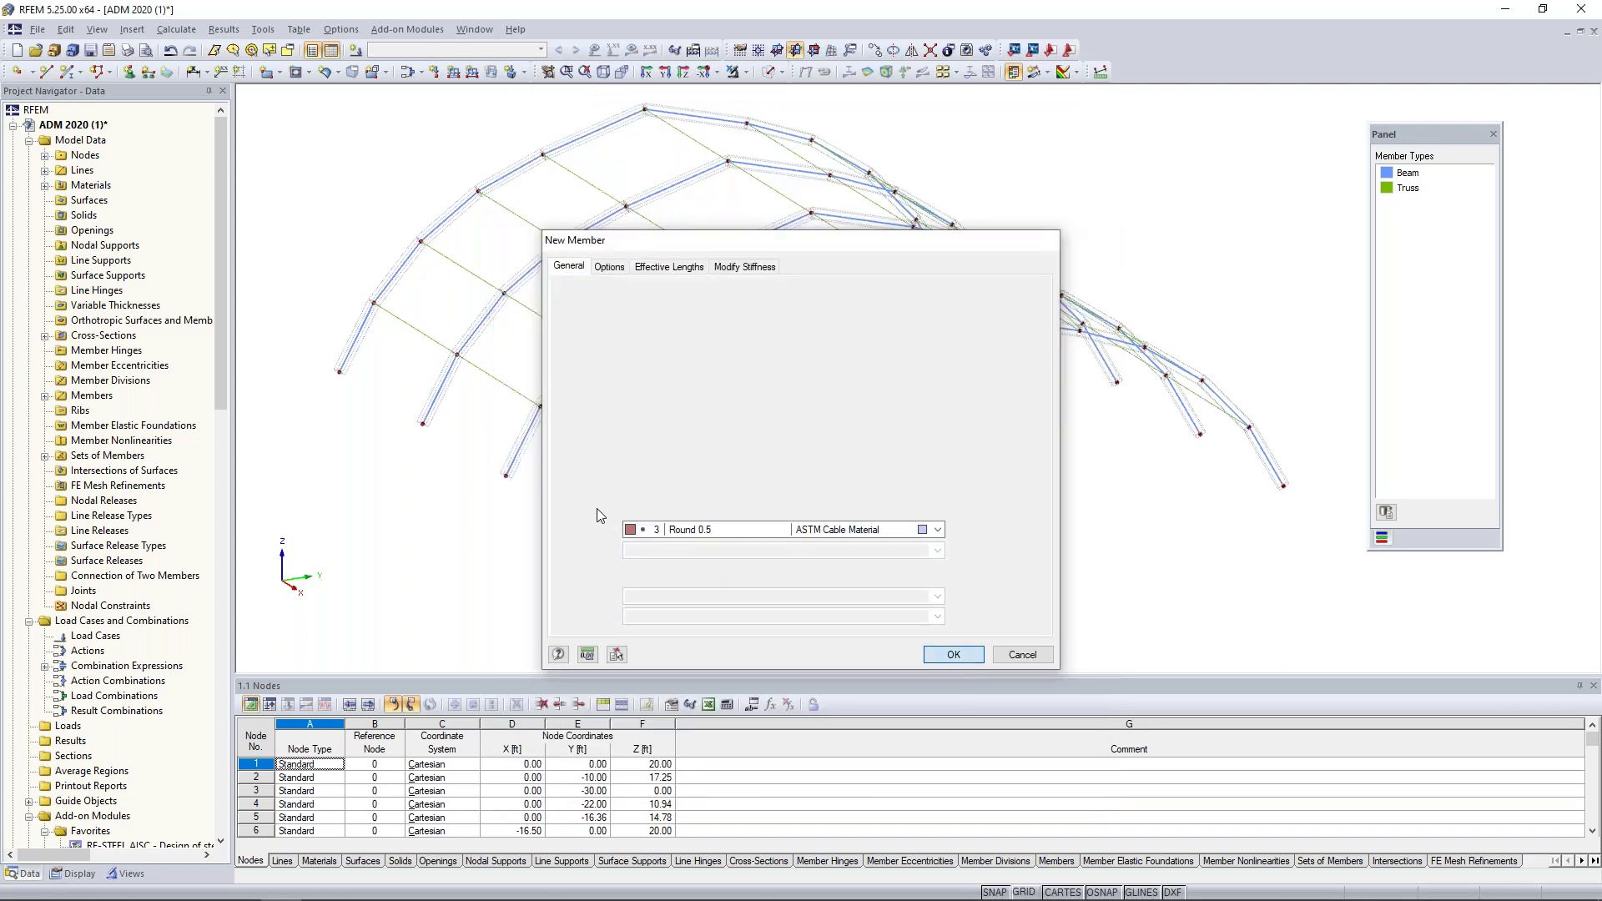
key("Return")
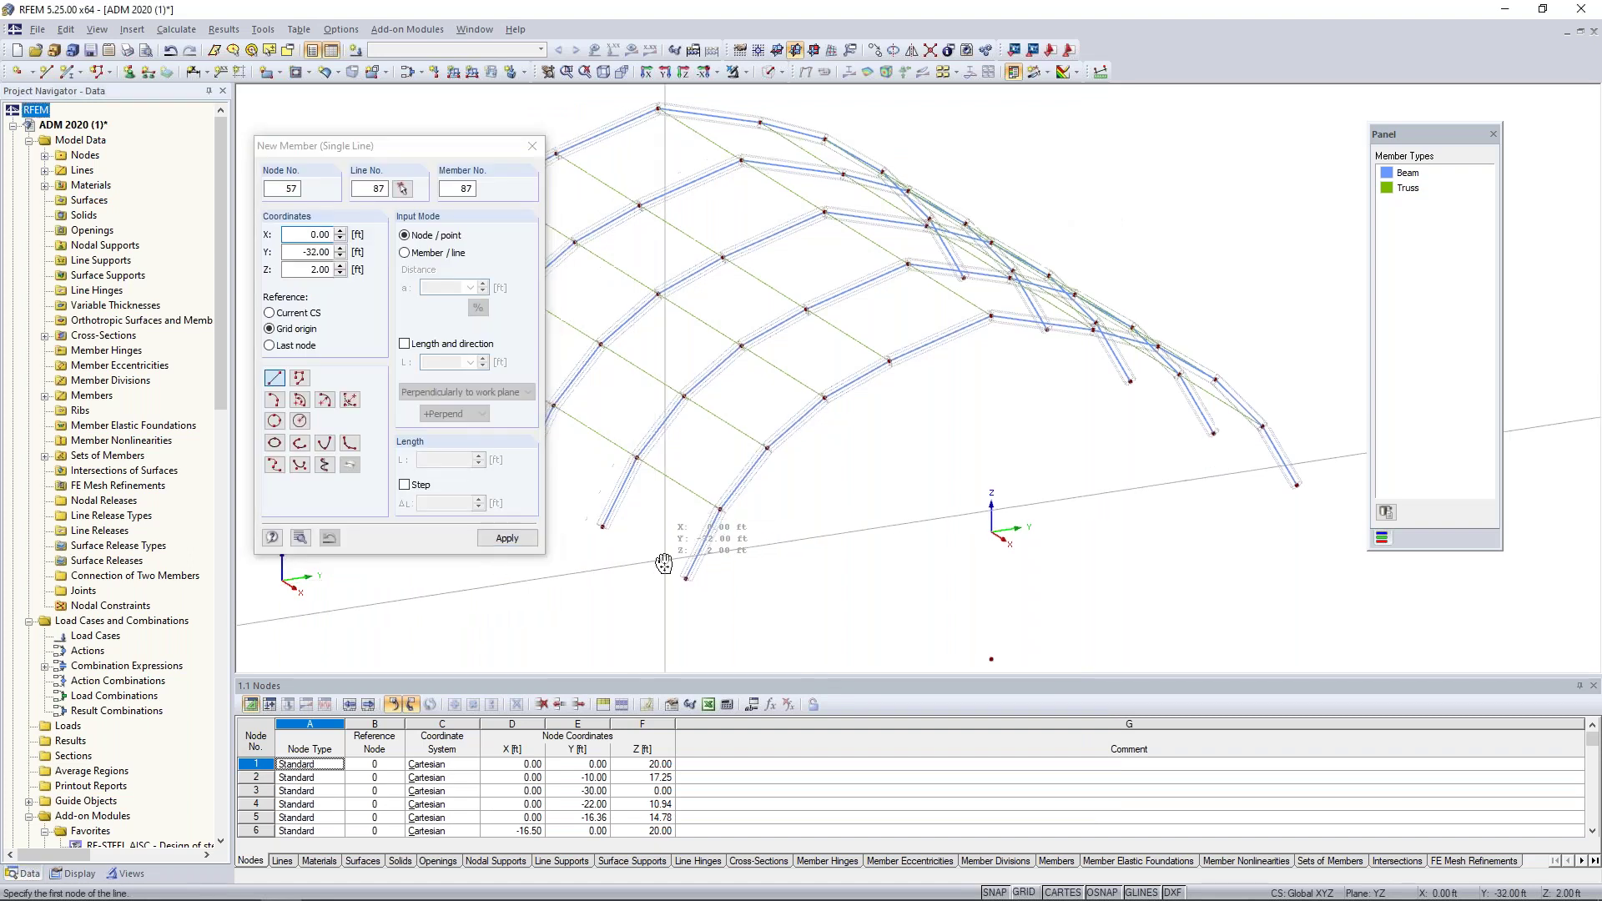
Step: Place two crossing tension members in the lowest panel between the two front arches, on the negative Y side
scroll(663, 564, "up", 2)
left_click(731, 583)
left_click(656, 439)
left_click(614, 517)
left_click(770, 499)
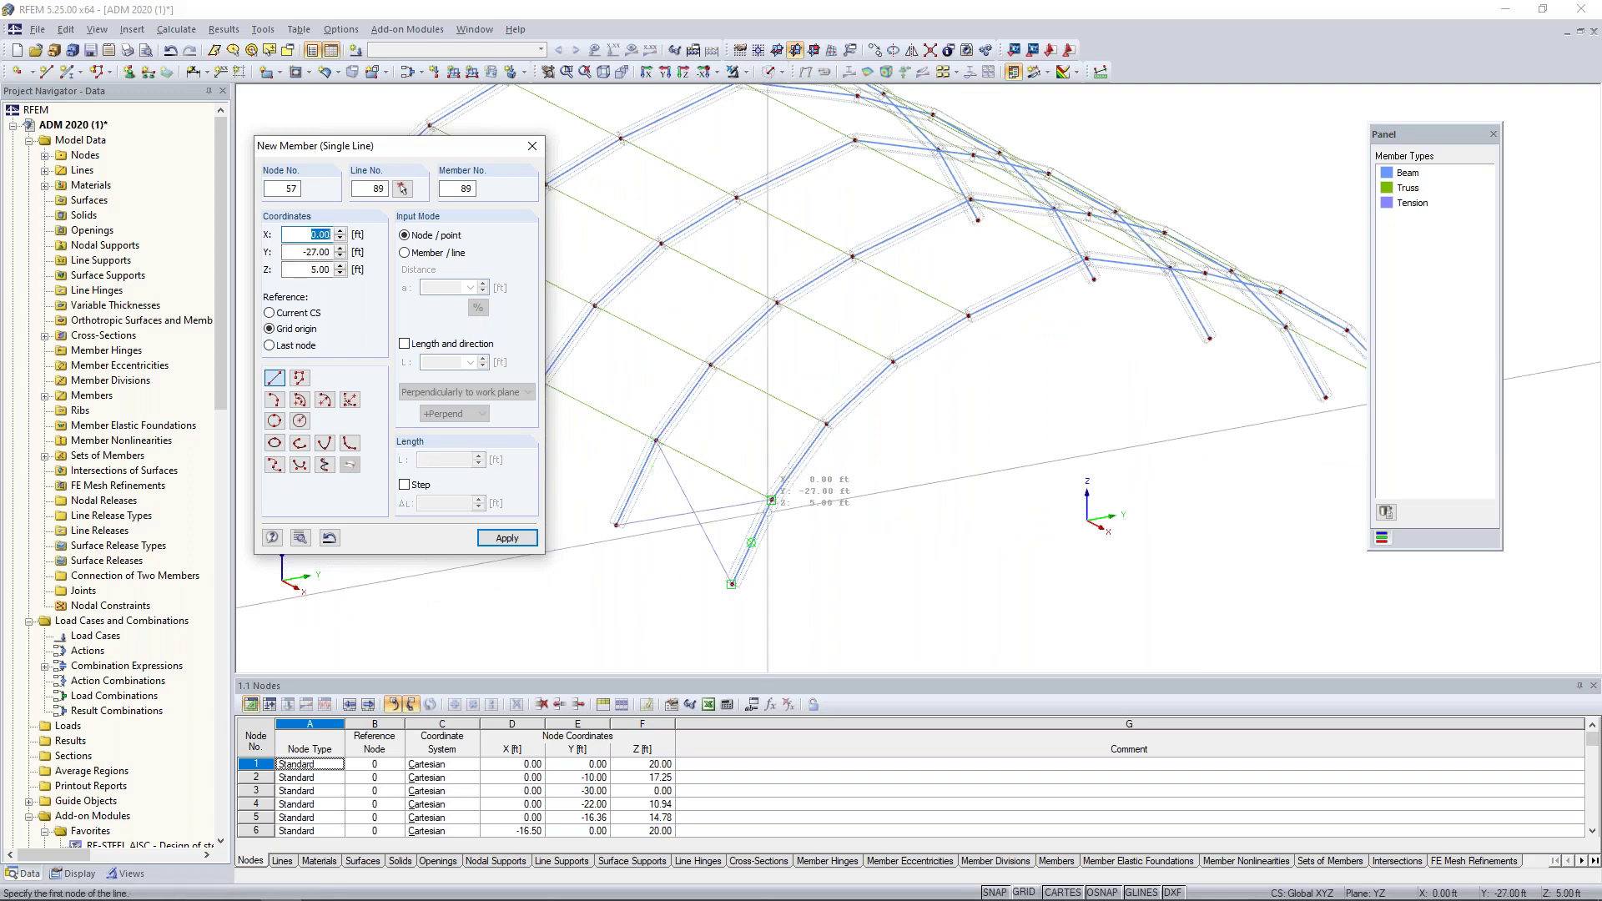
Step: Add crossing tension members in the second and third panels up from the base of the same front bay
left_click(771, 499)
left_click(711, 365)
left_click(656, 440)
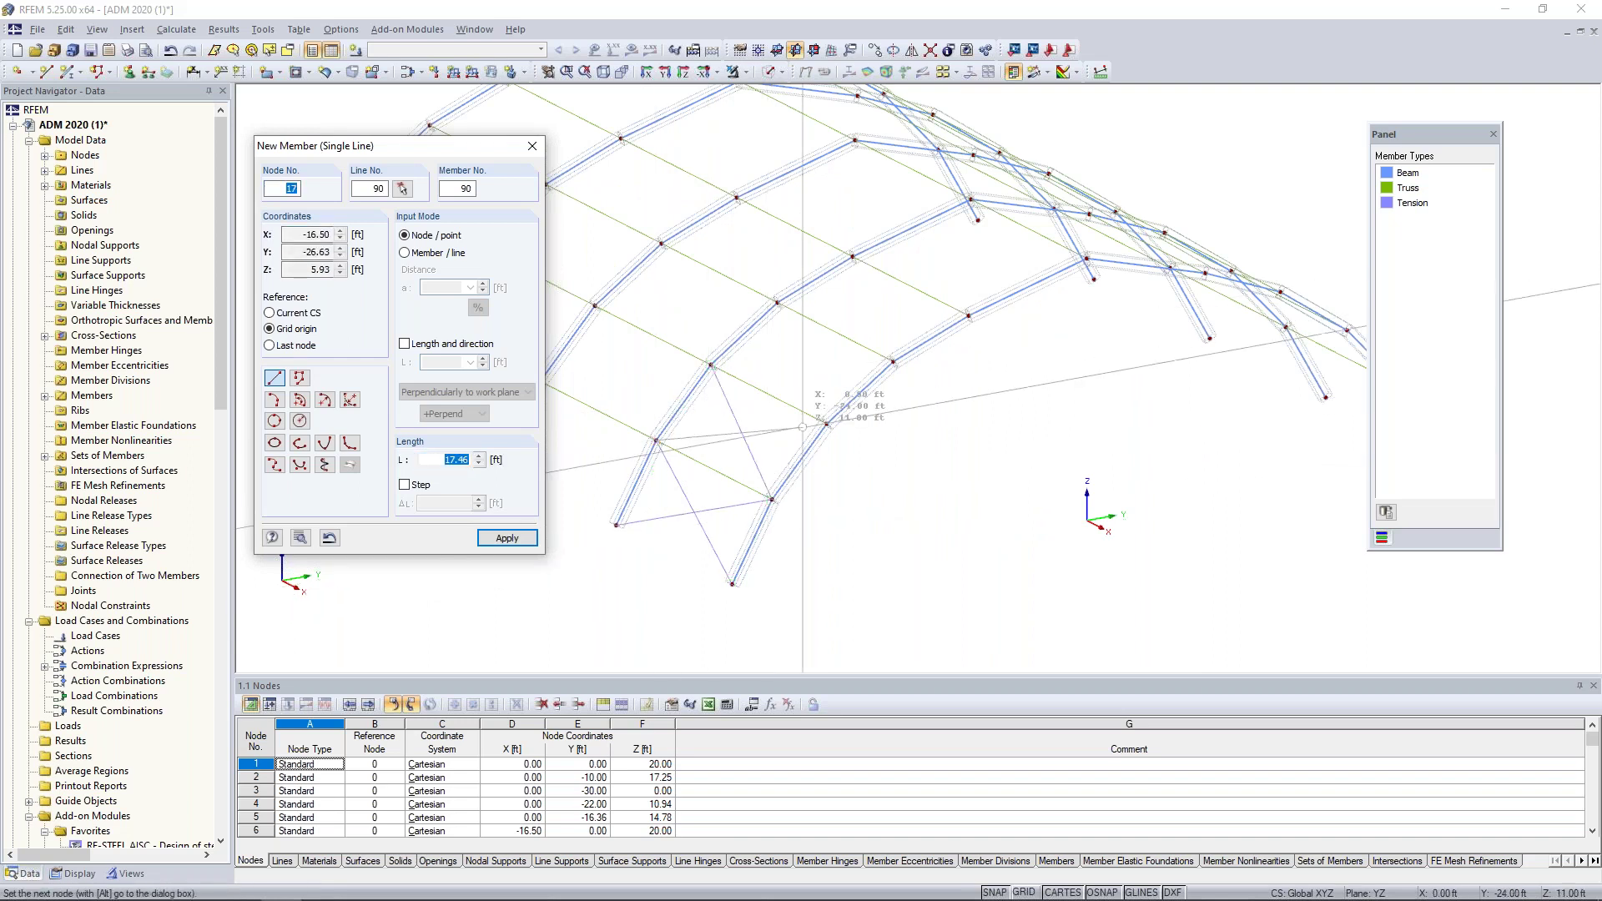
left_click(826, 424)
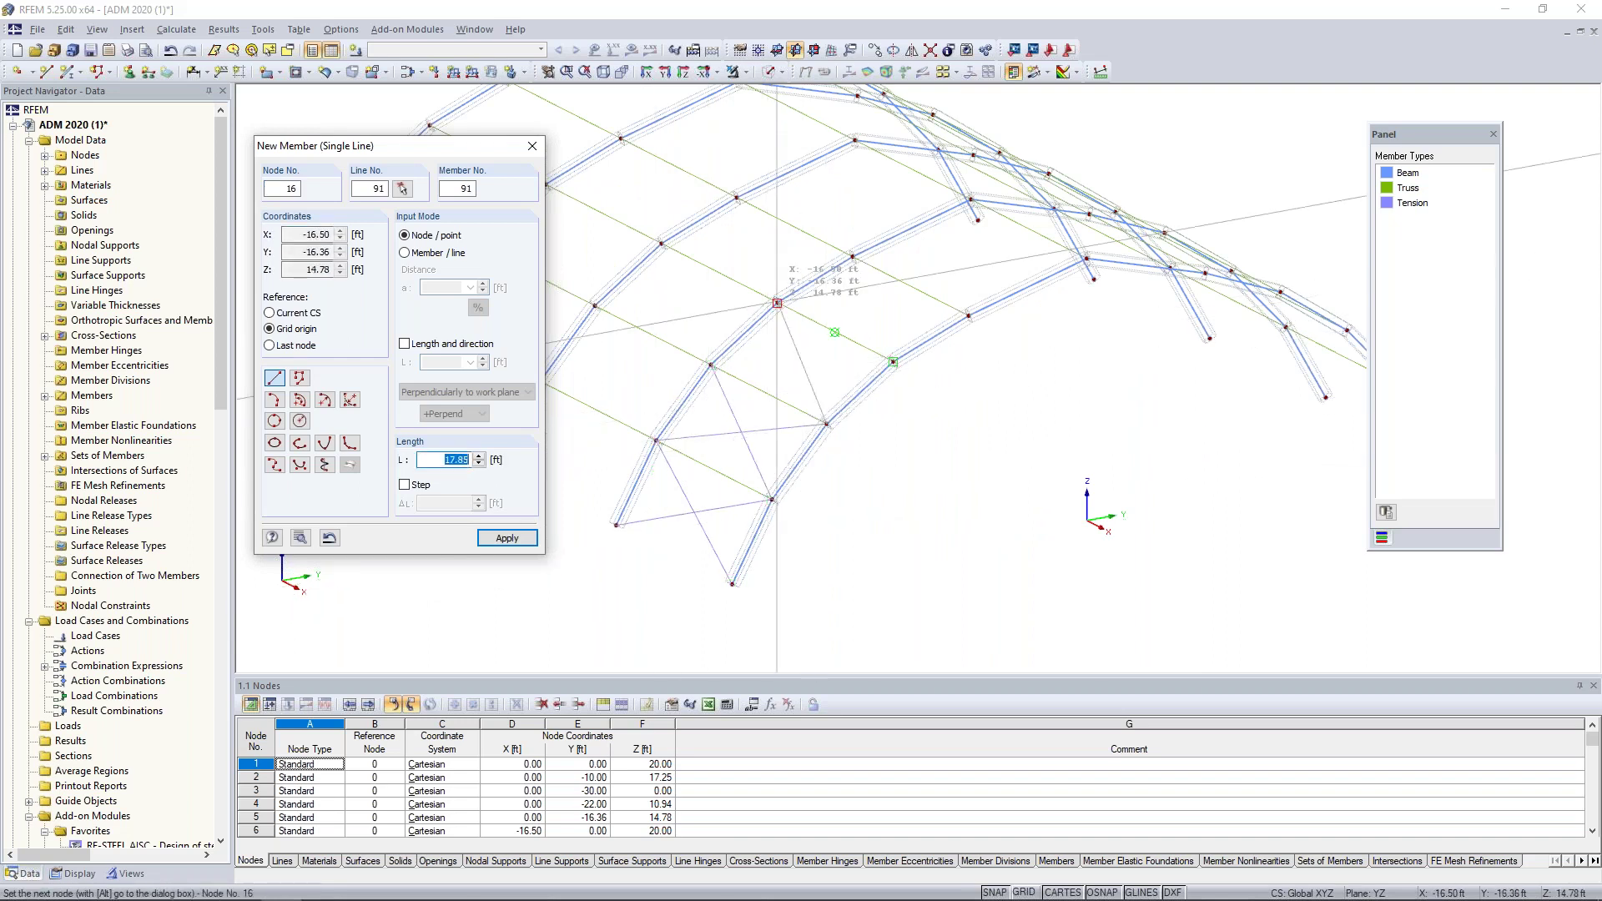
left_click(776, 303)
left_click(893, 361)
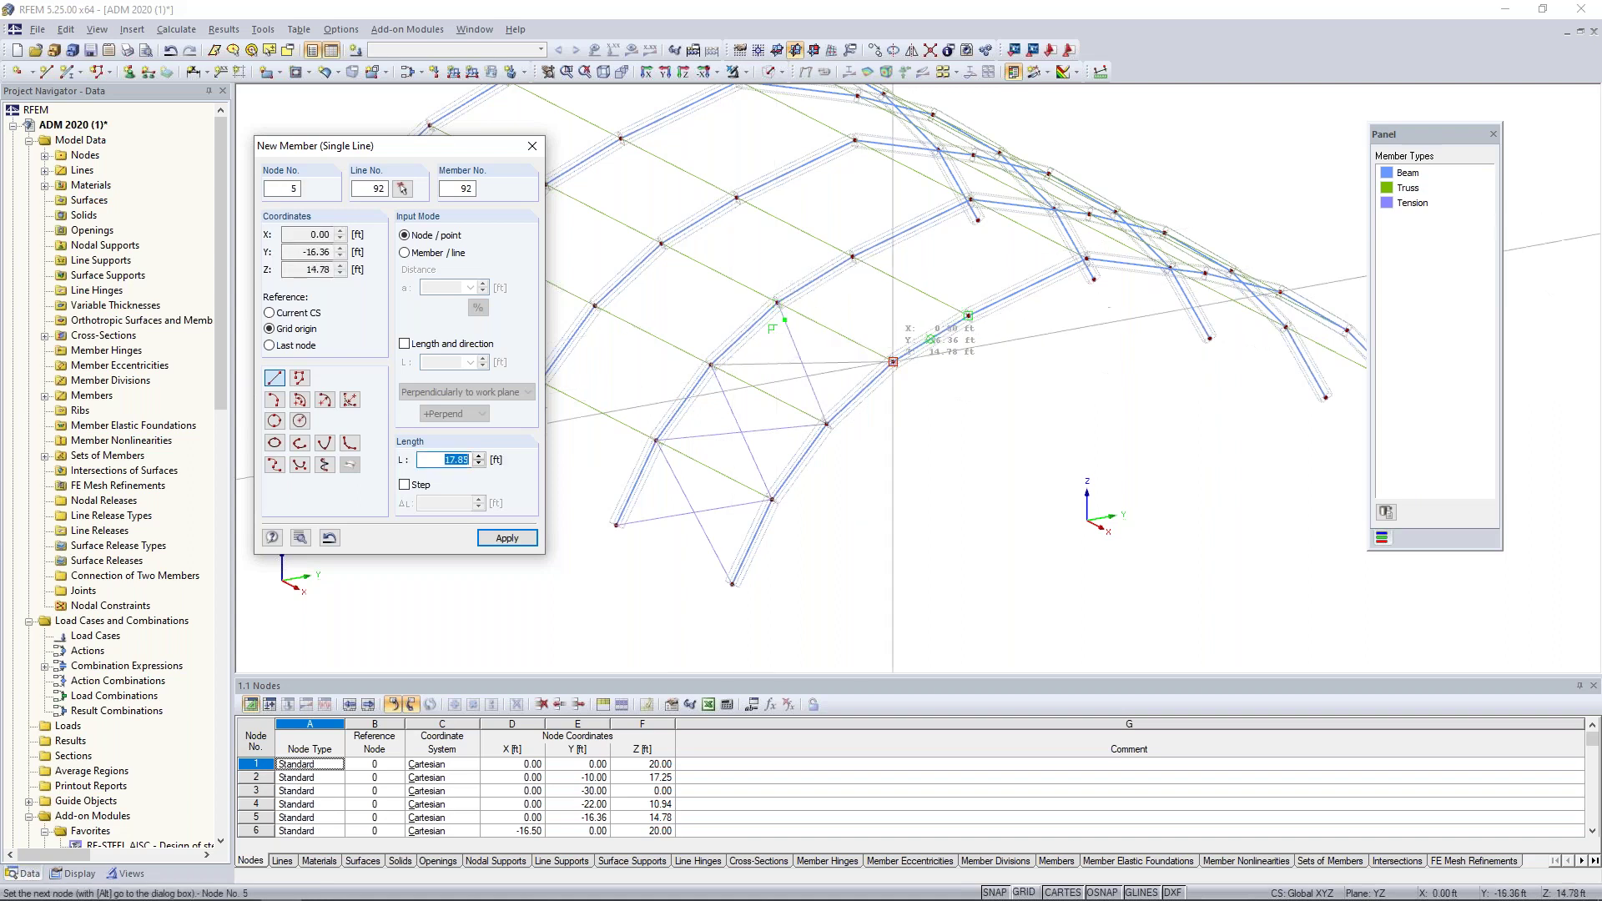
Step: Add crossing tension members in the fourth and fifth panels of the front bay up to the ridge, and end member placement
key("Return")
left_click(892, 361)
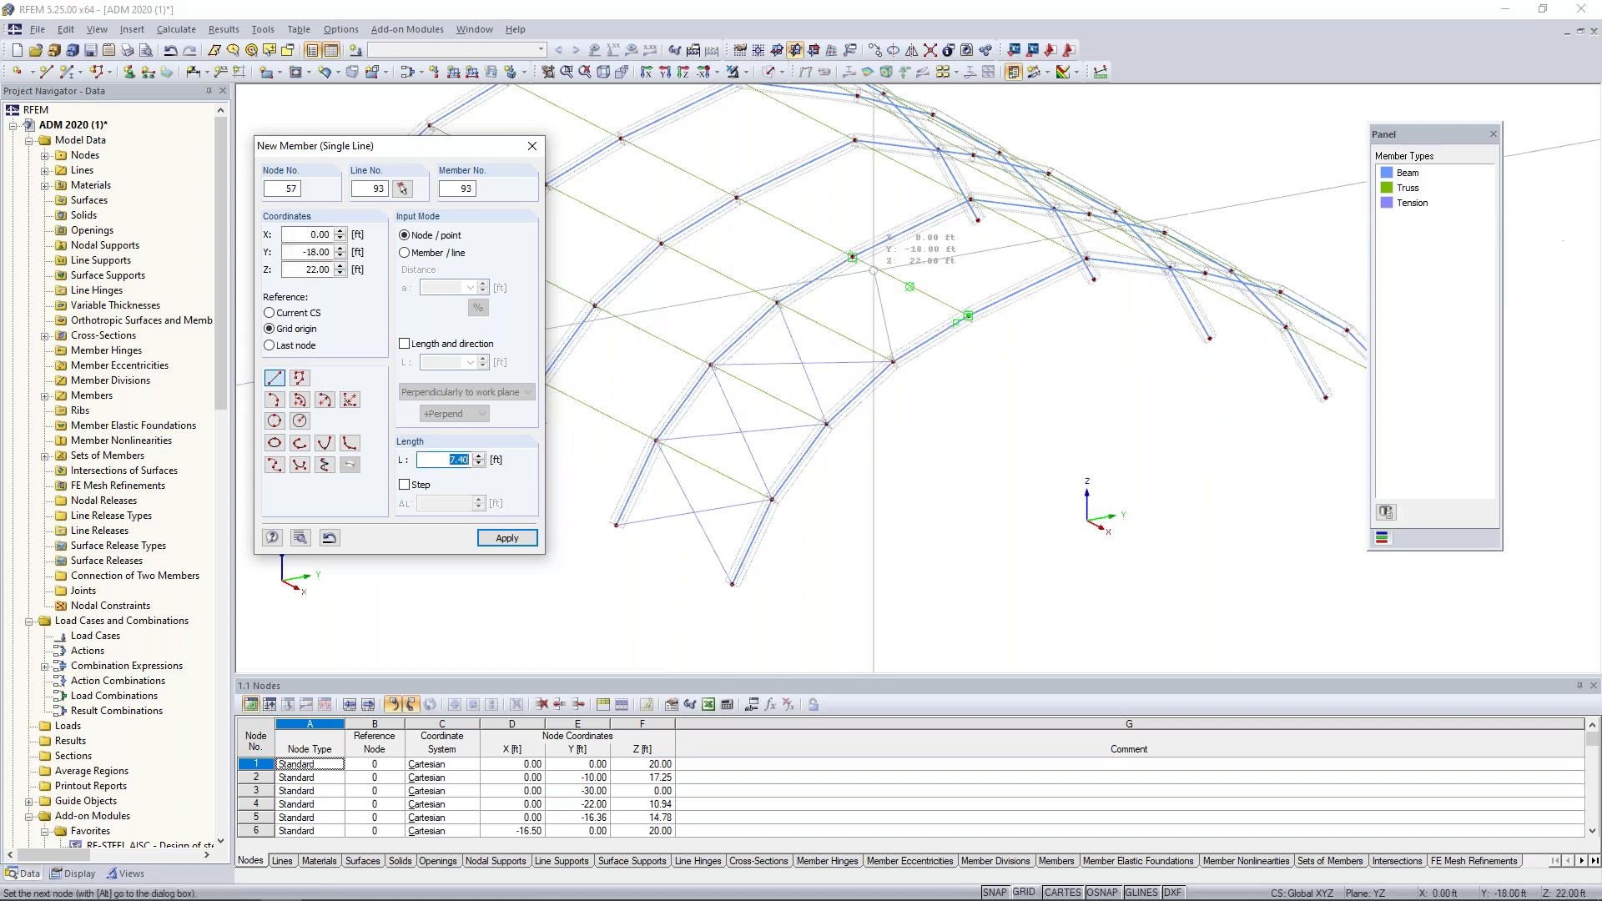
left_click(873, 270)
left_click(855, 260)
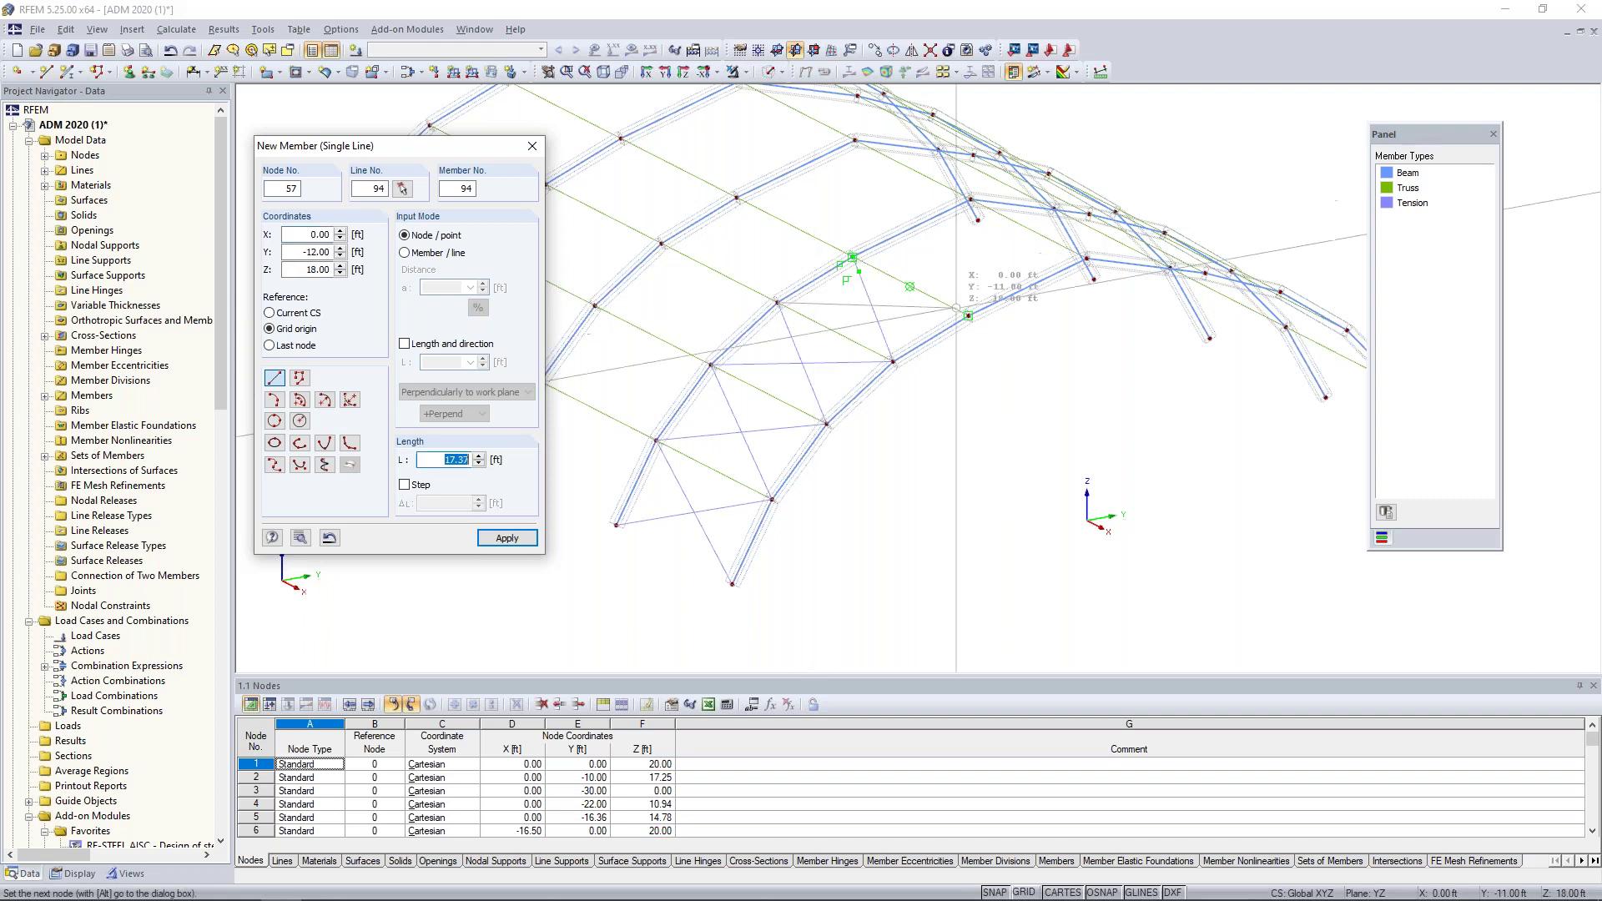
left_click(957, 310)
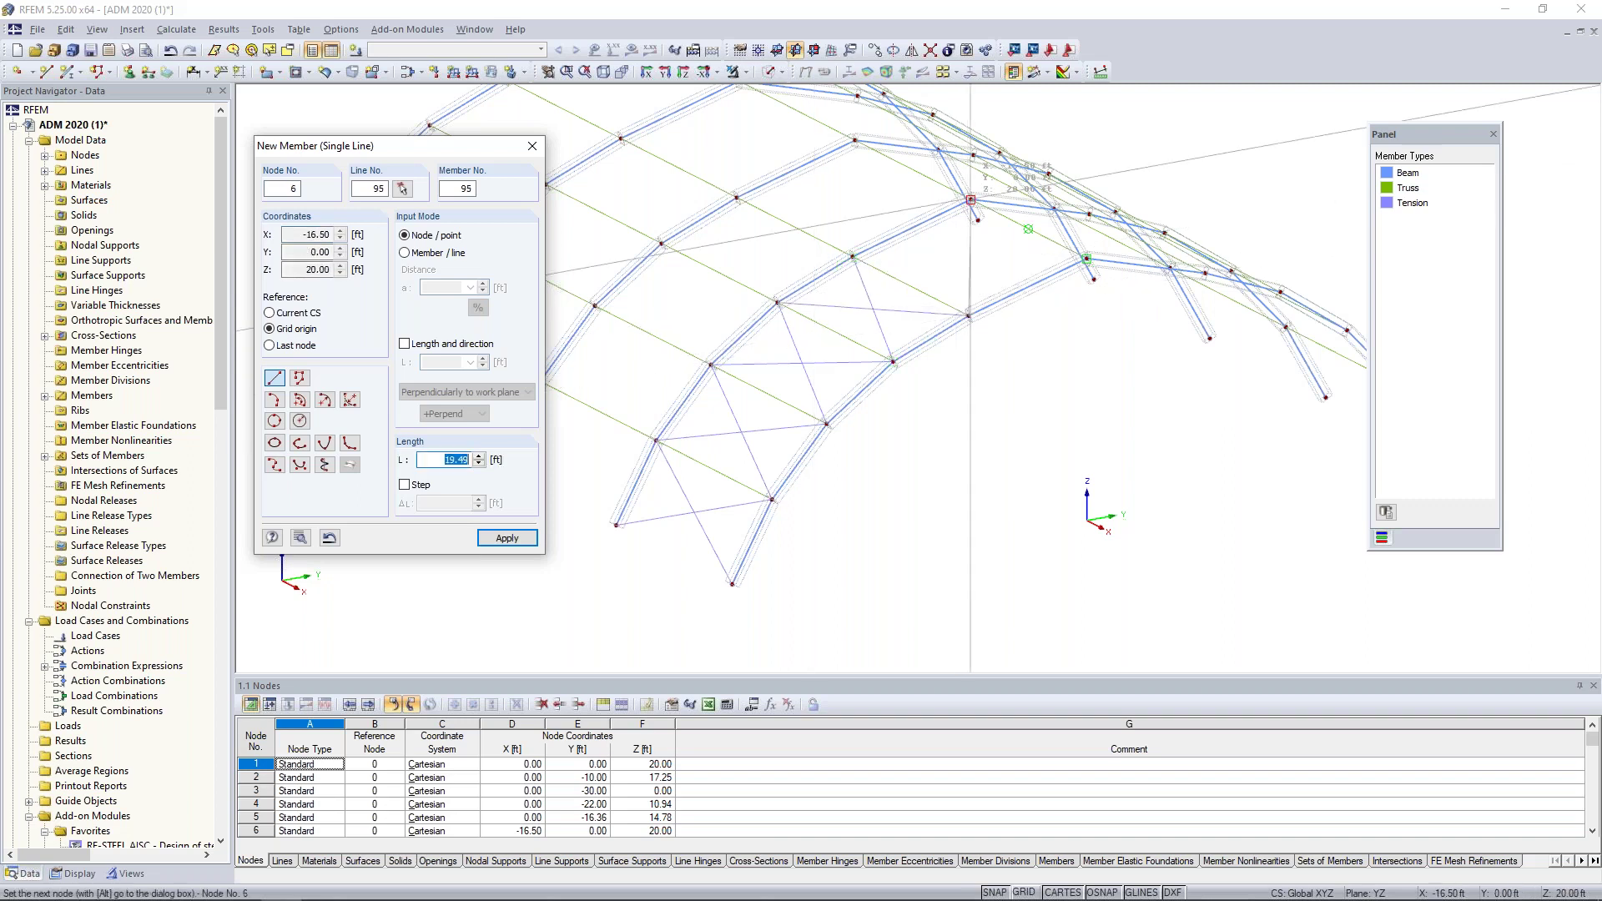
left_click(971, 200)
left_click(852, 256)
left_click(1084, 256)
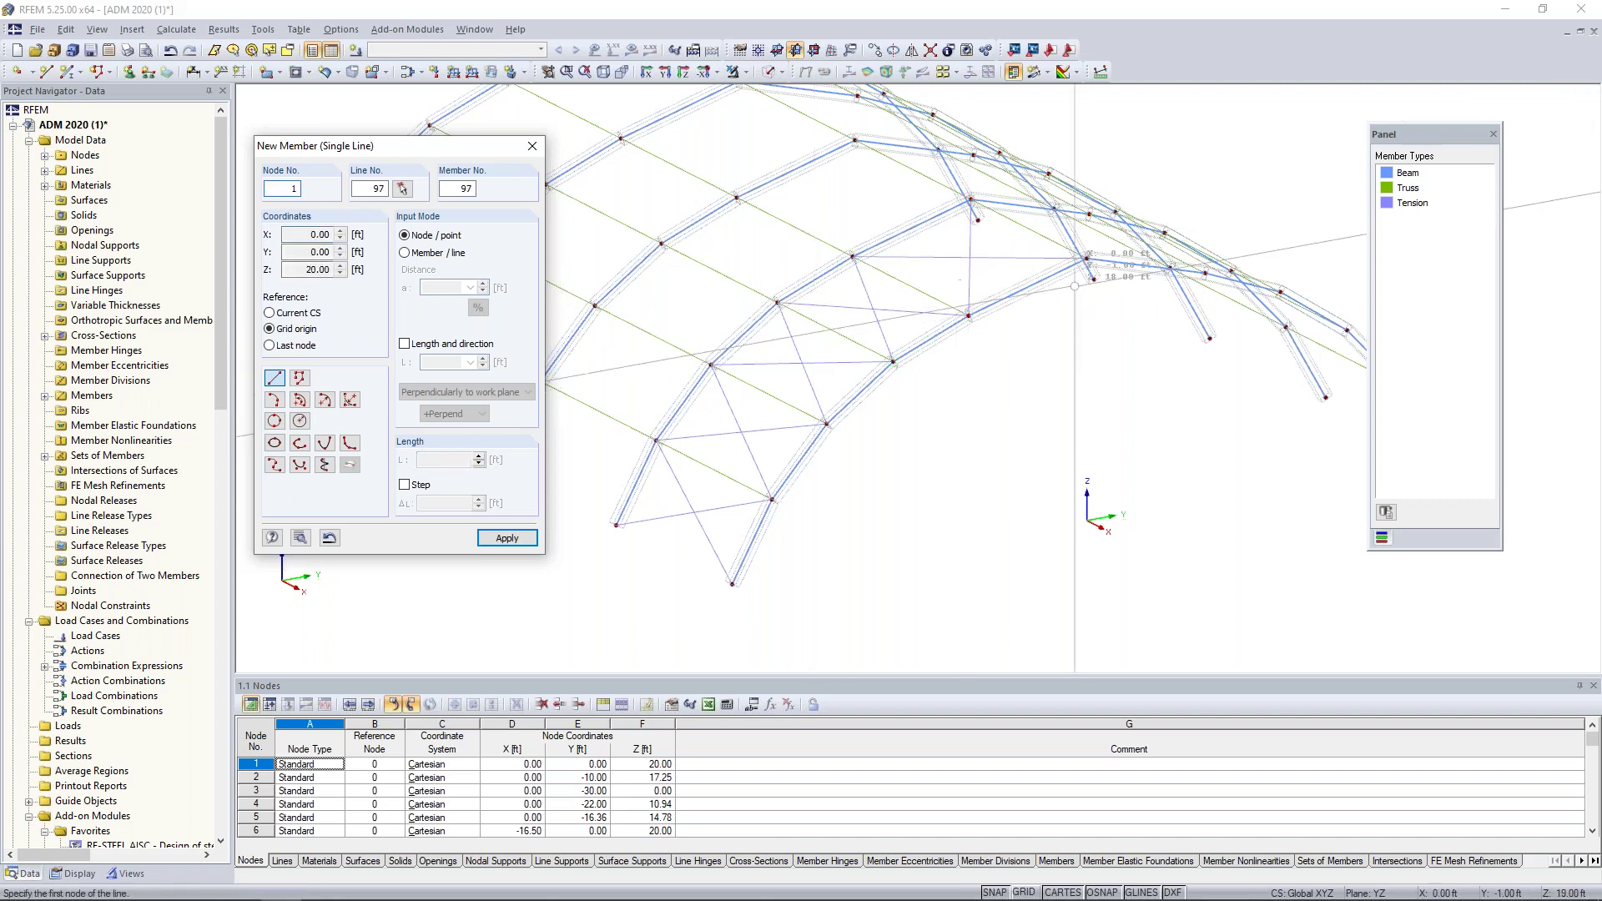
key("Escape")
Step: Mirror a copy of all crossing tension members about the global X-Z plane through the origin, without creating lines between the nodes and their copies
middle_click_drag(1074, 286, 1226, 559, "ctrl")
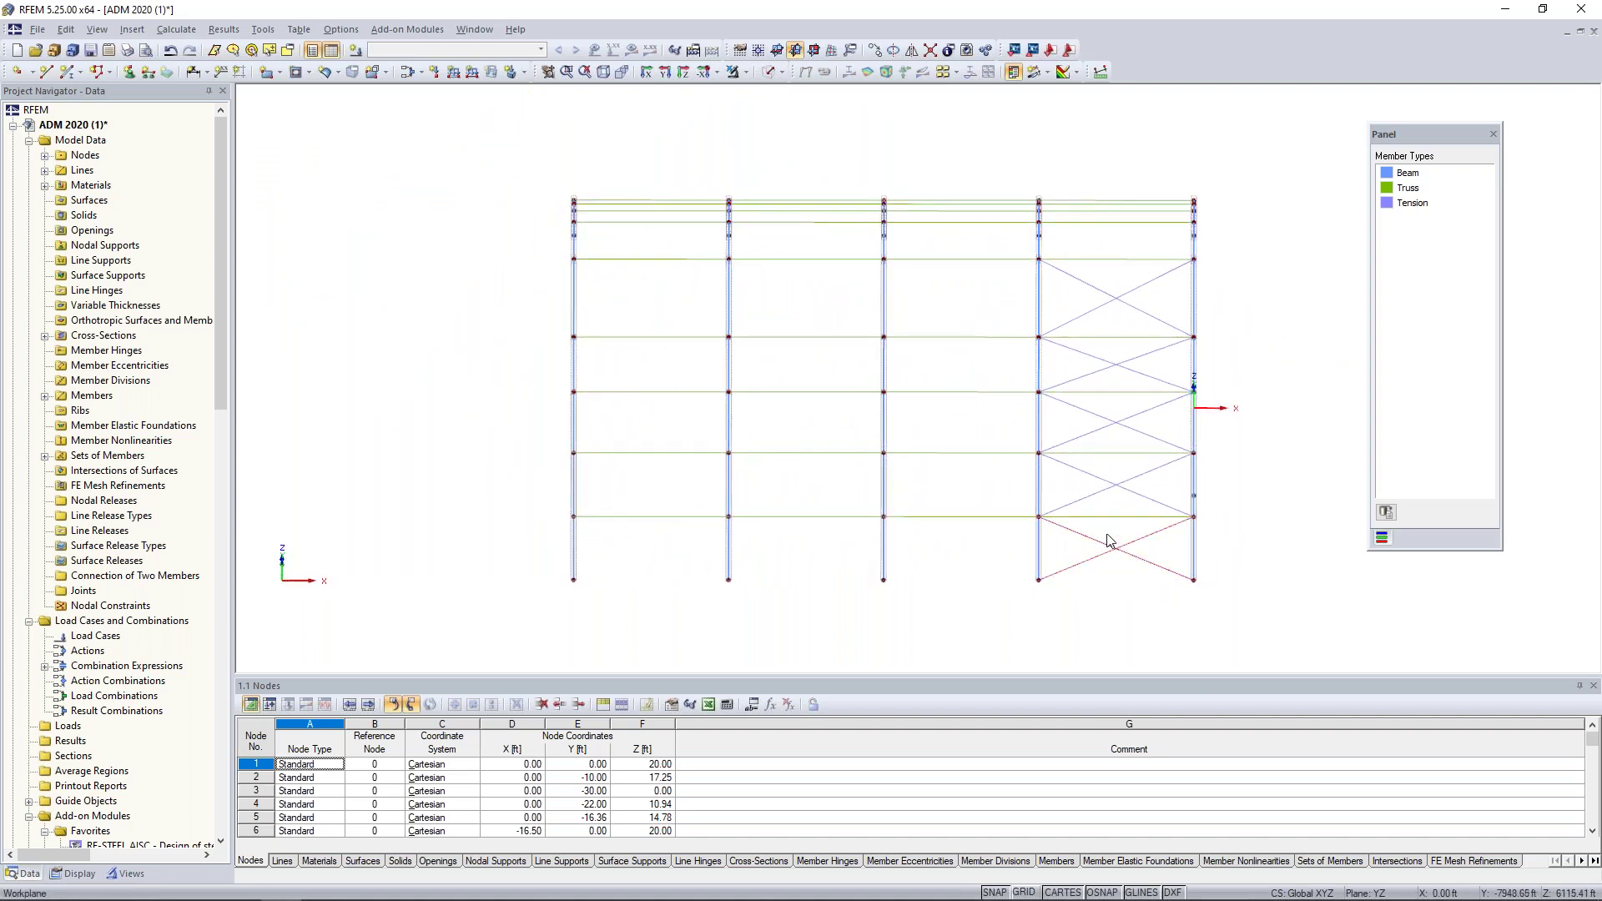
left_click(1110, 479, "ctrl")
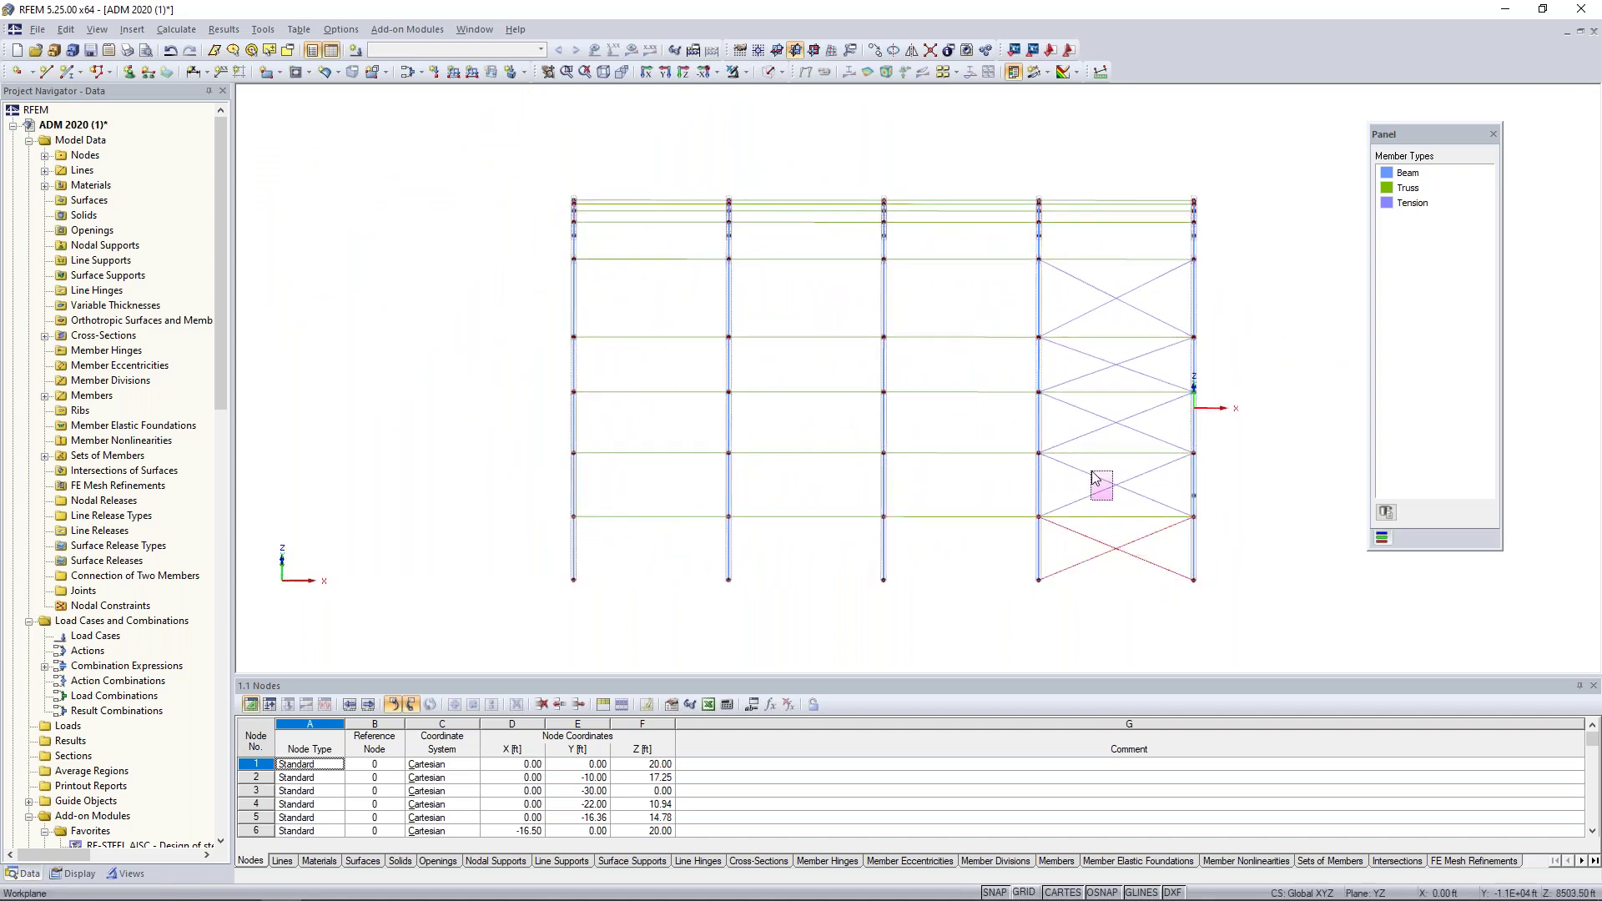
left_click(1113, 425, "ctrl")
left_click(1114, 364, "ctrl")
left_click(1114, 298, "ctrl")
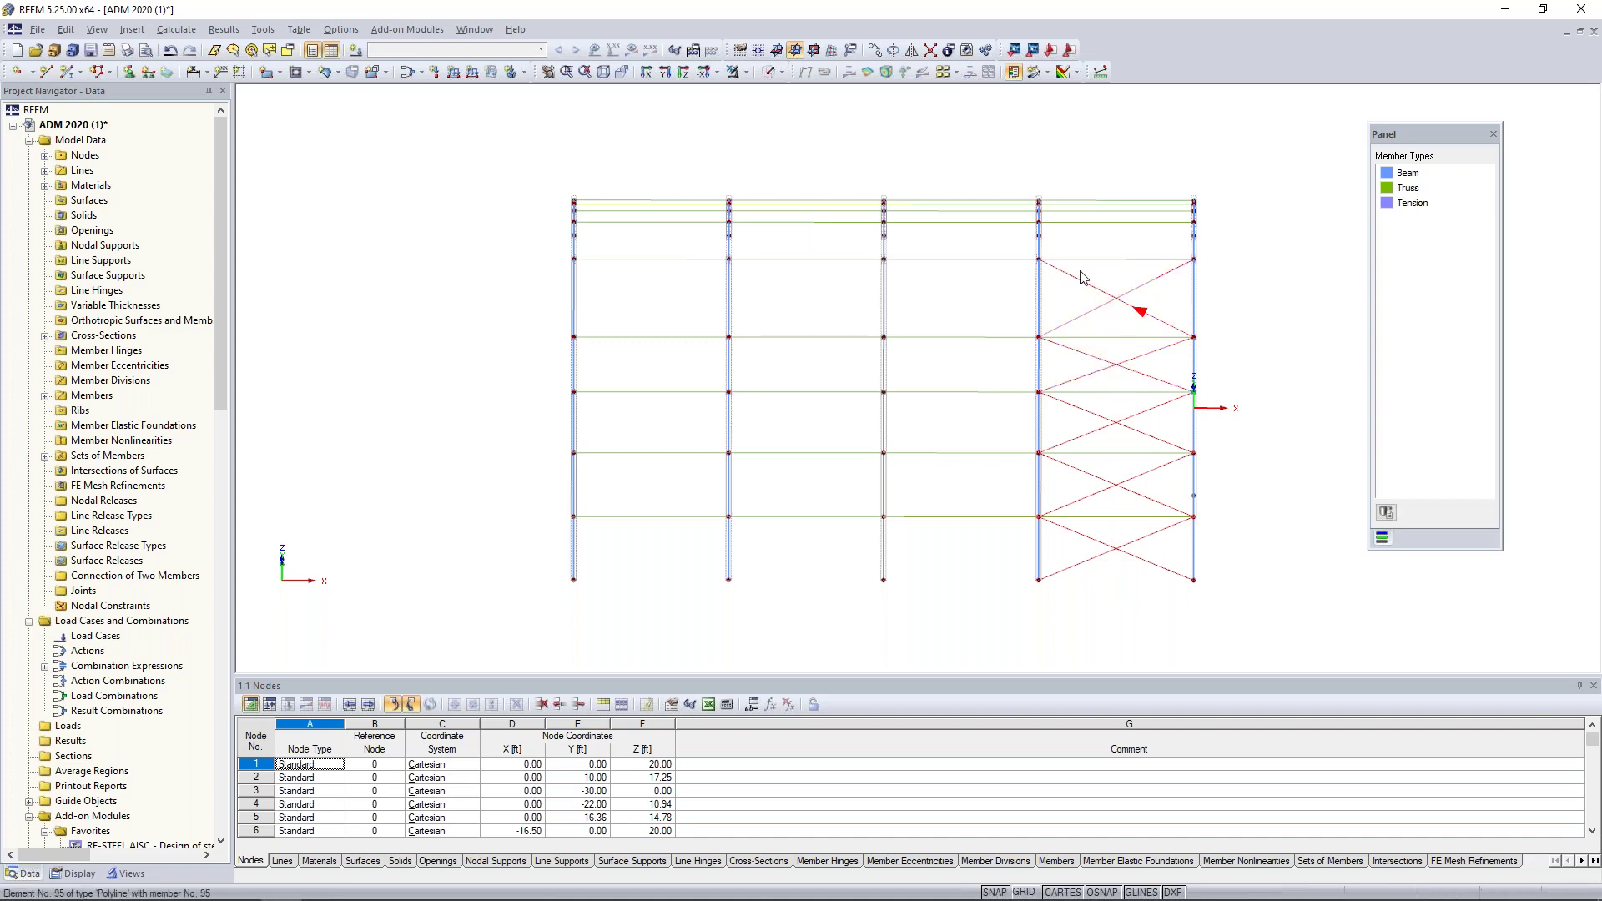
left_click(911, 50)
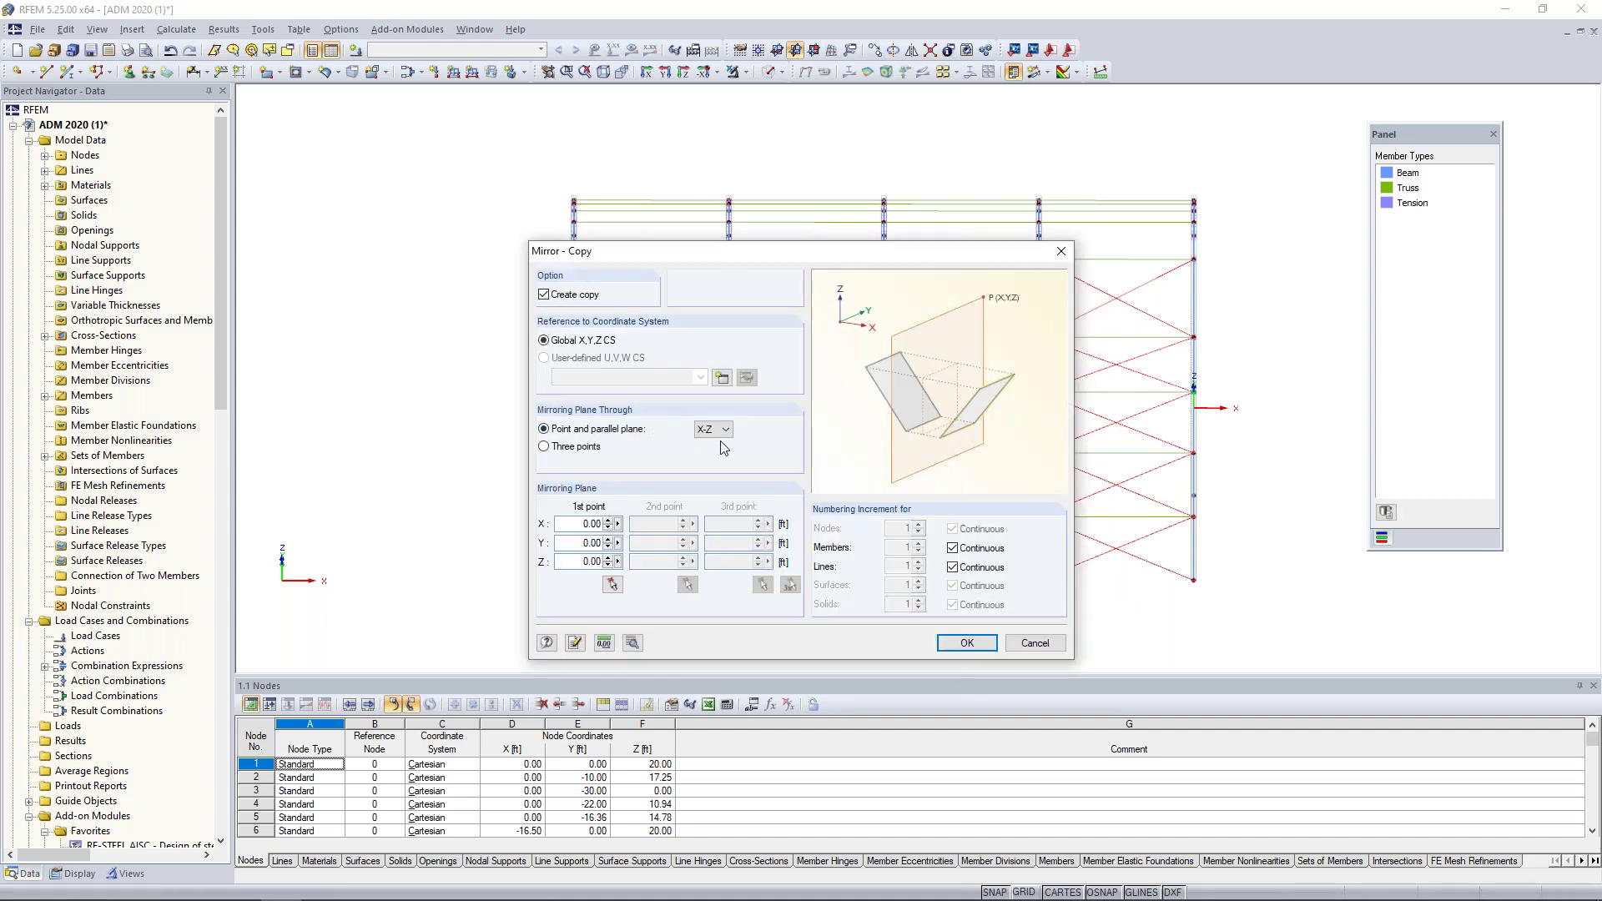
left_click(632, 643)
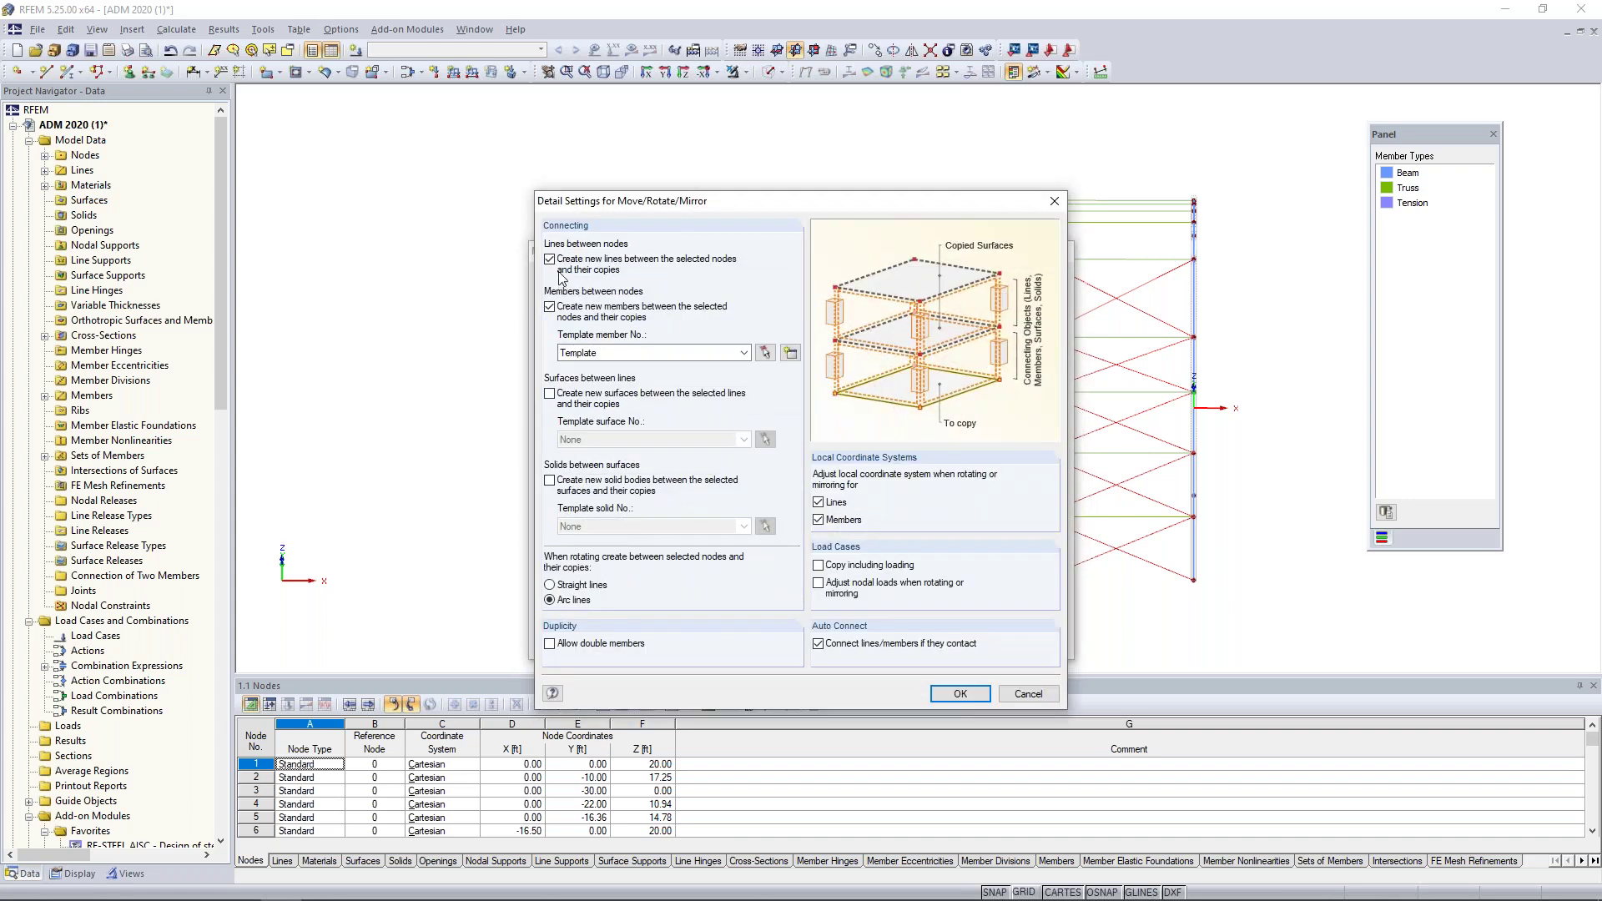
left_click(549, 260)
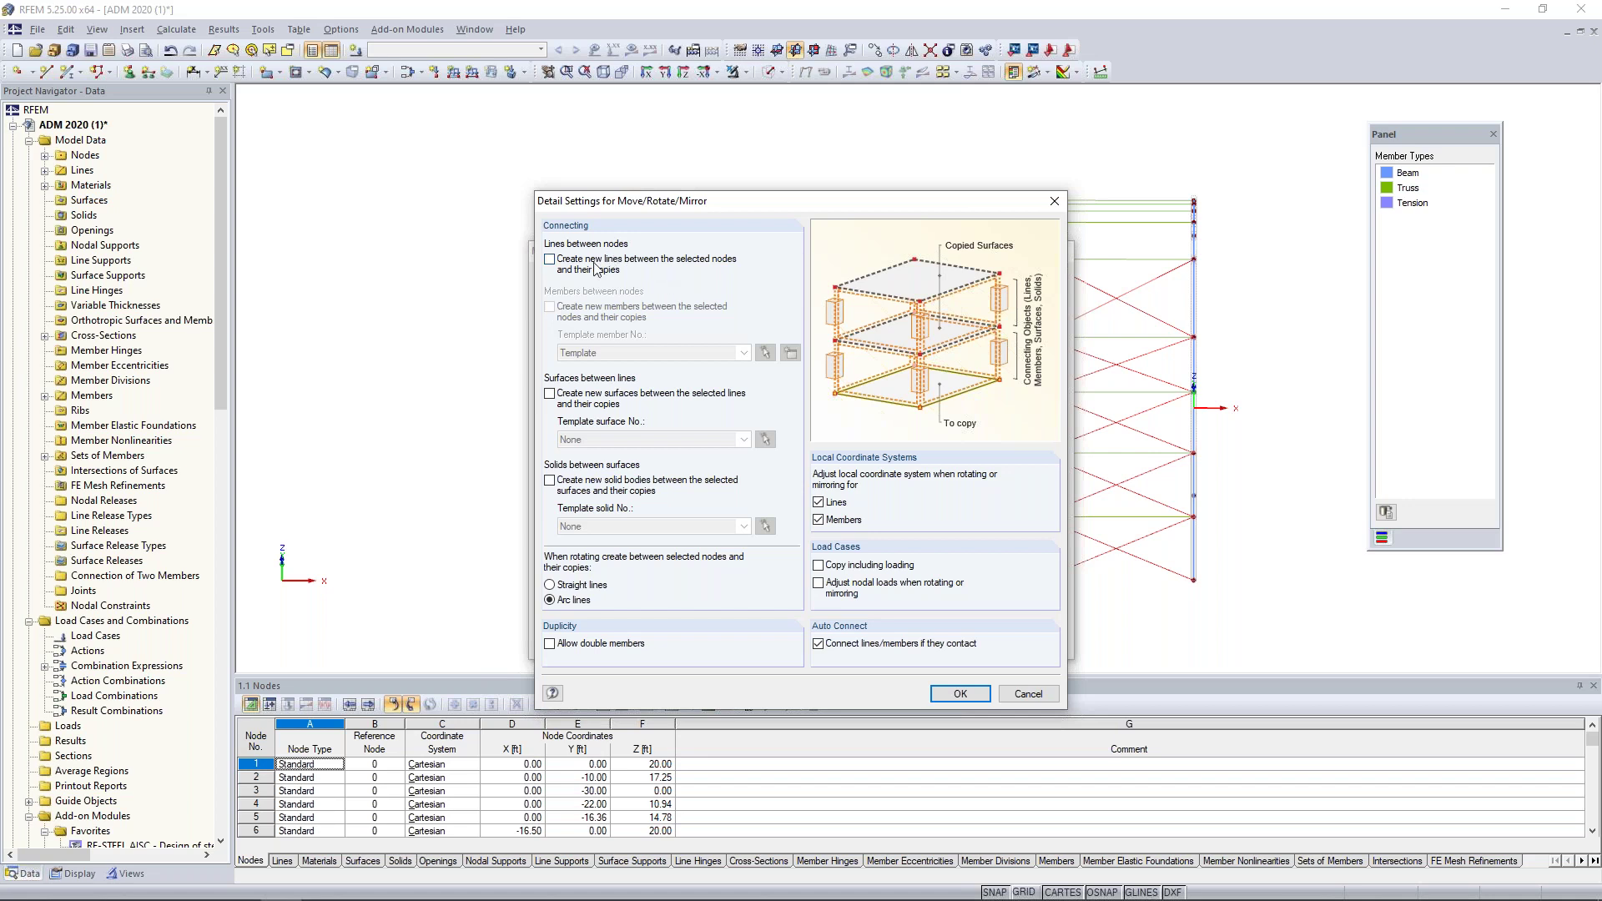
left_click(960, 695)
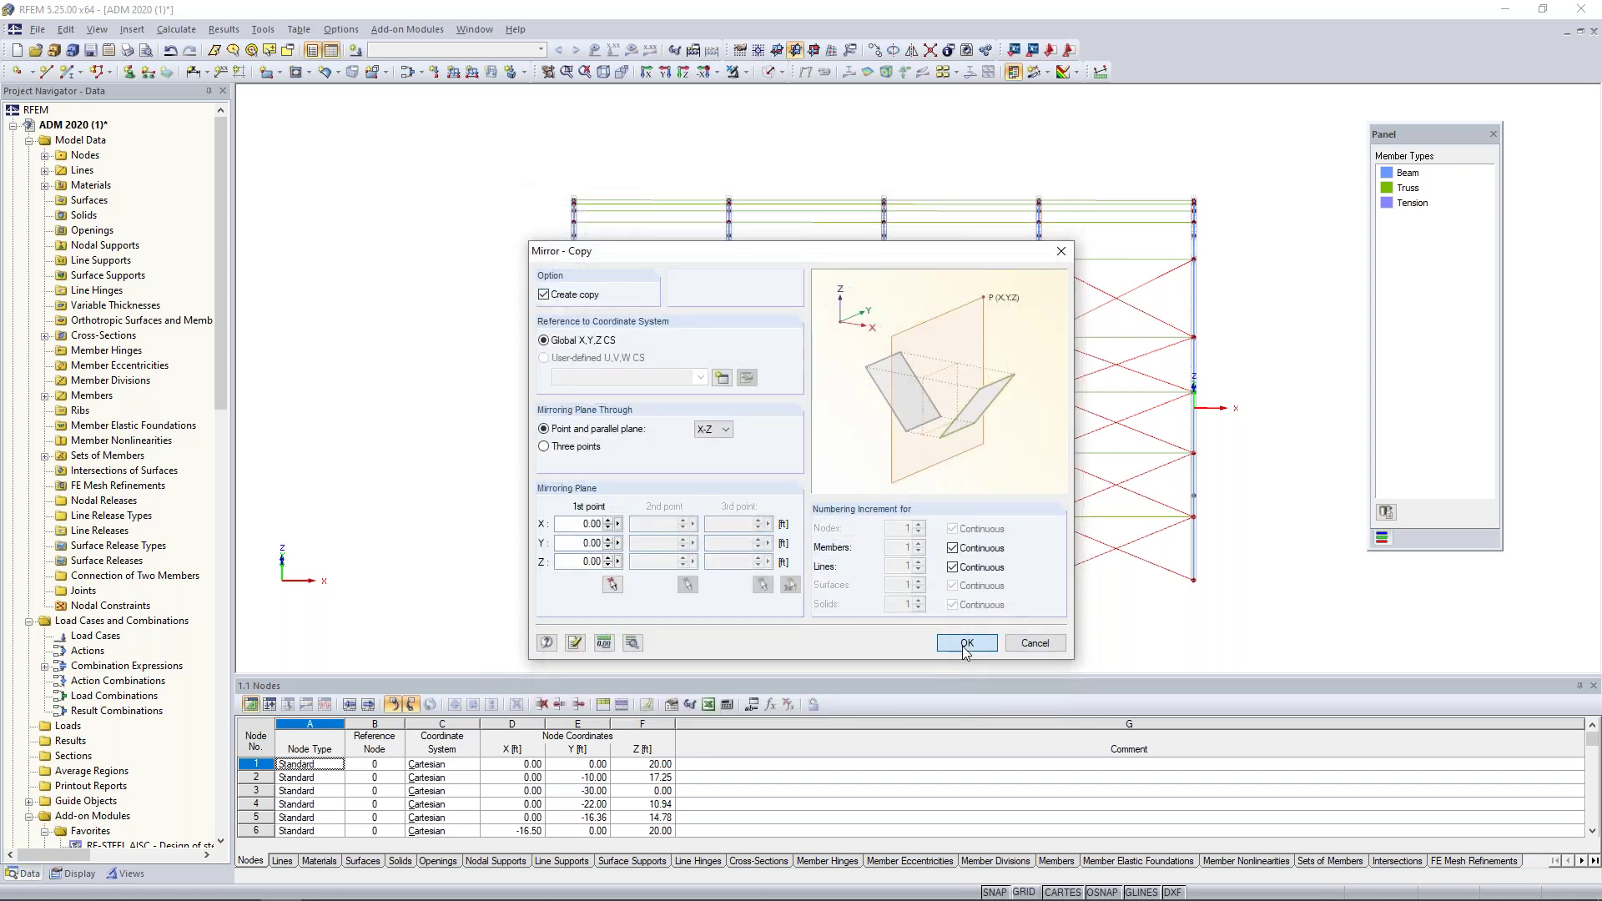
left_click(965, 652)
Step: Display the complete arch structure in solid mode and view it from an oblique angle
middle_click_drag(1102, 543, 734, 432, "ctrl")
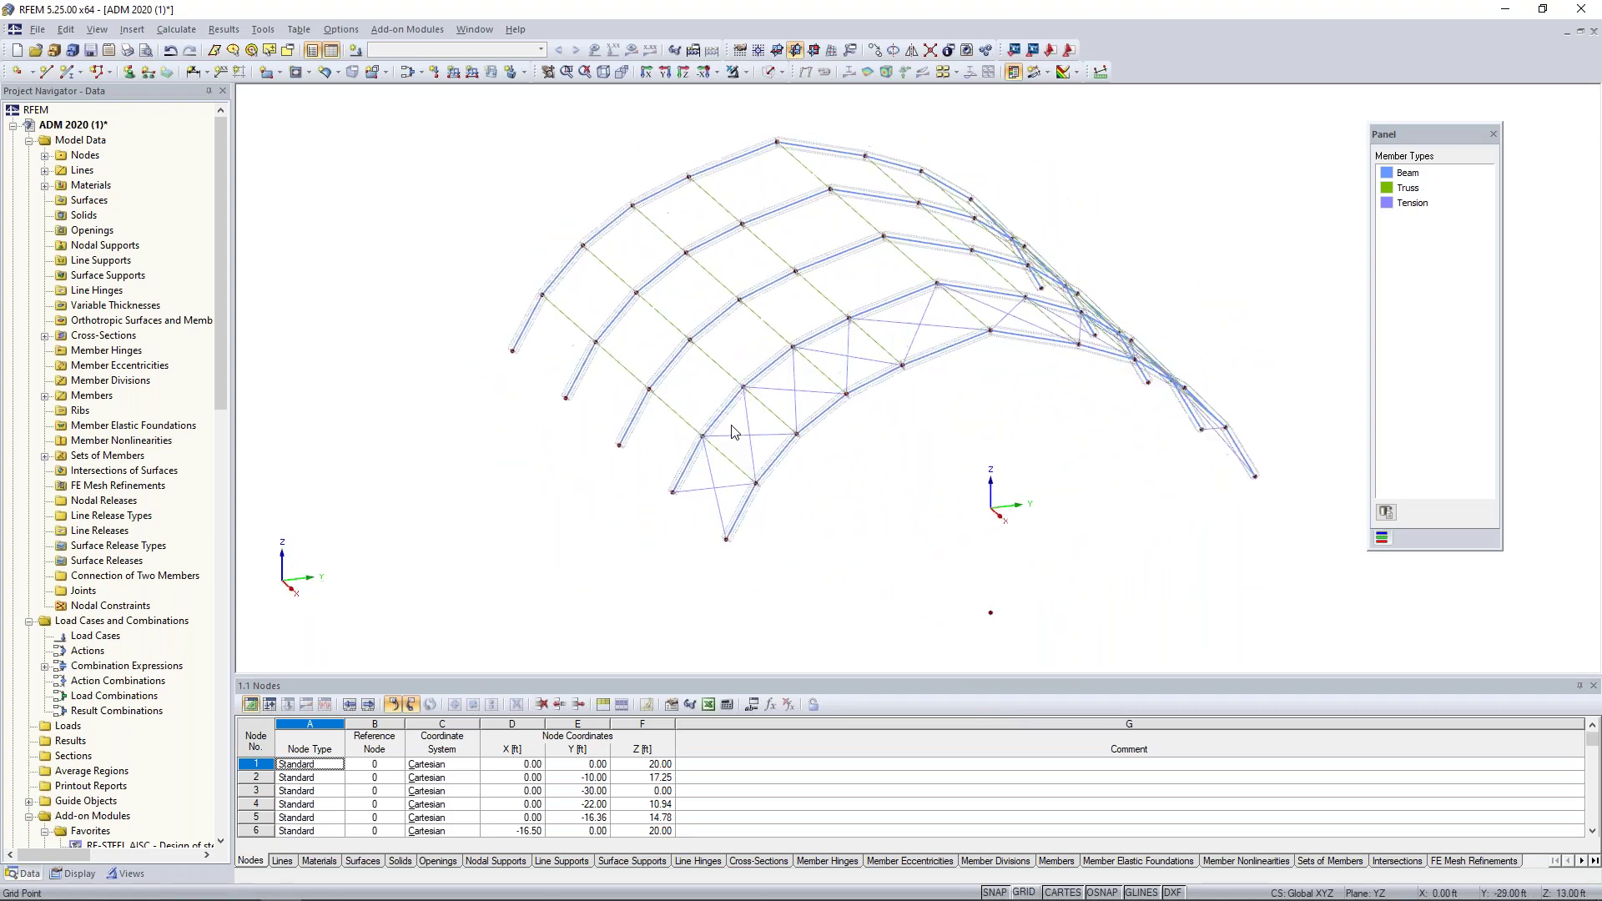
middle_click_drag(794, 352, 742, 395)
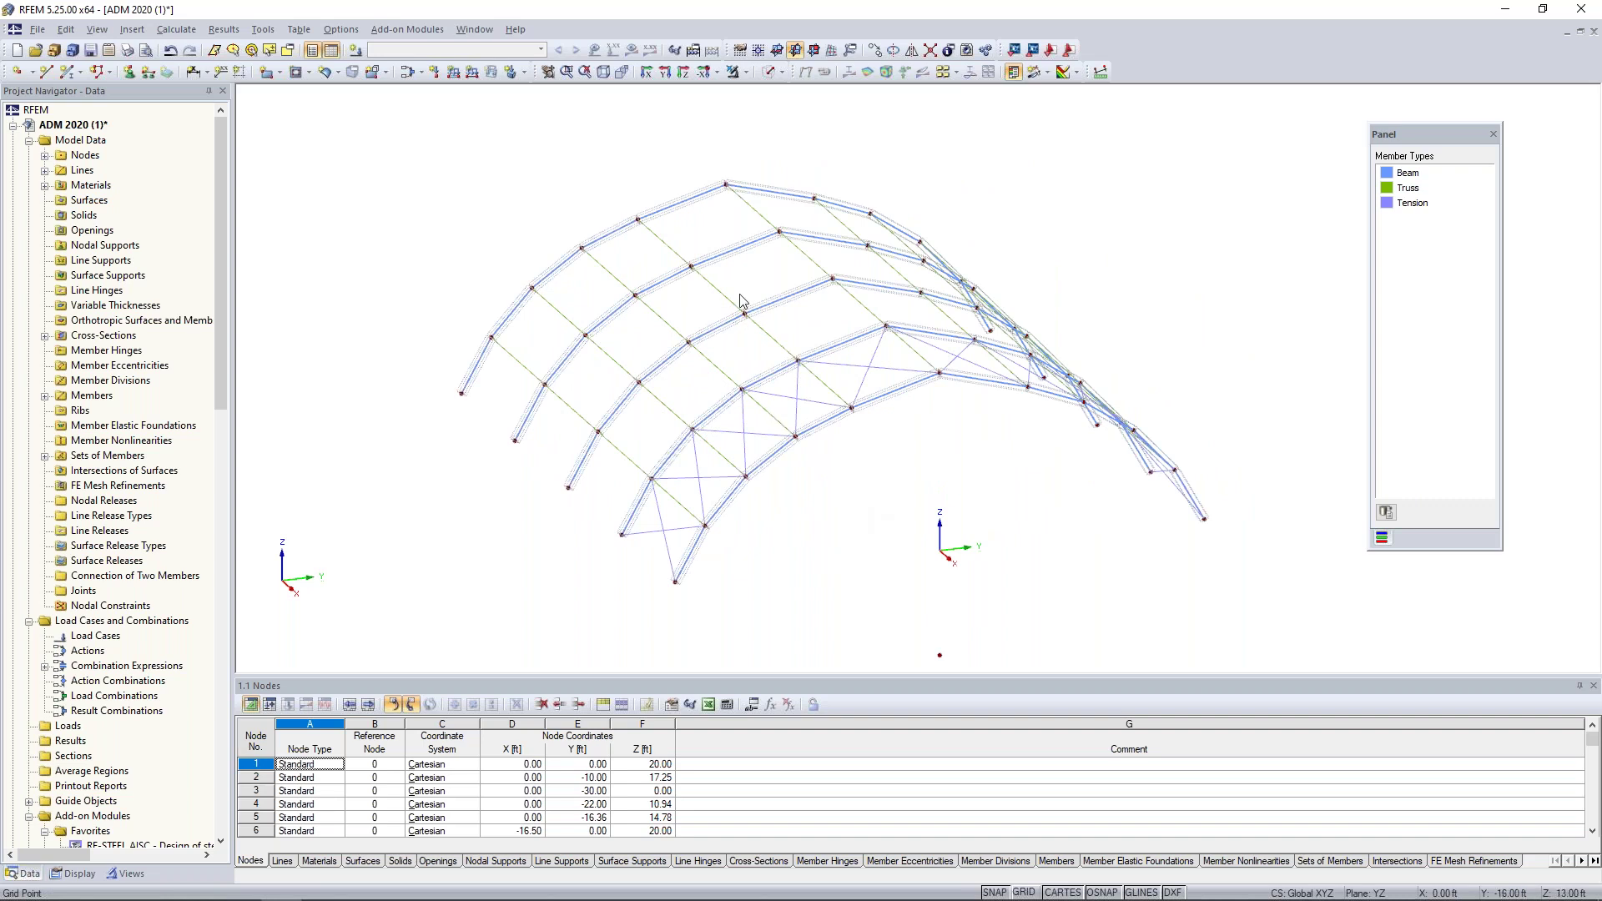
left_click(767, 71)
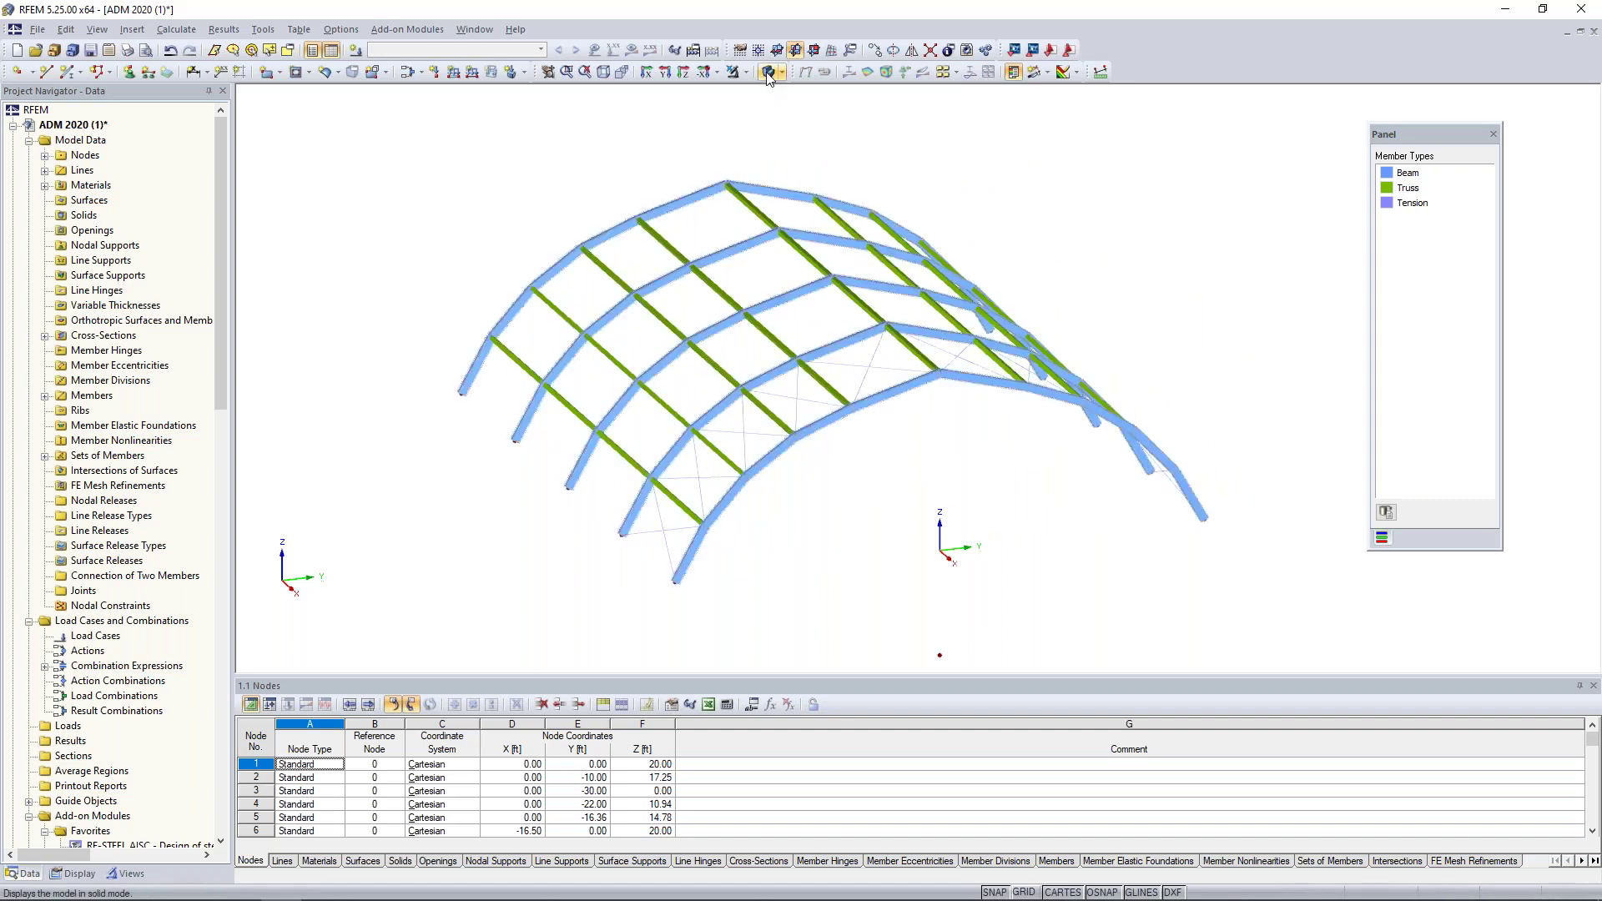
middle_click_drag(825, 524, 803, 482, "ctrl")
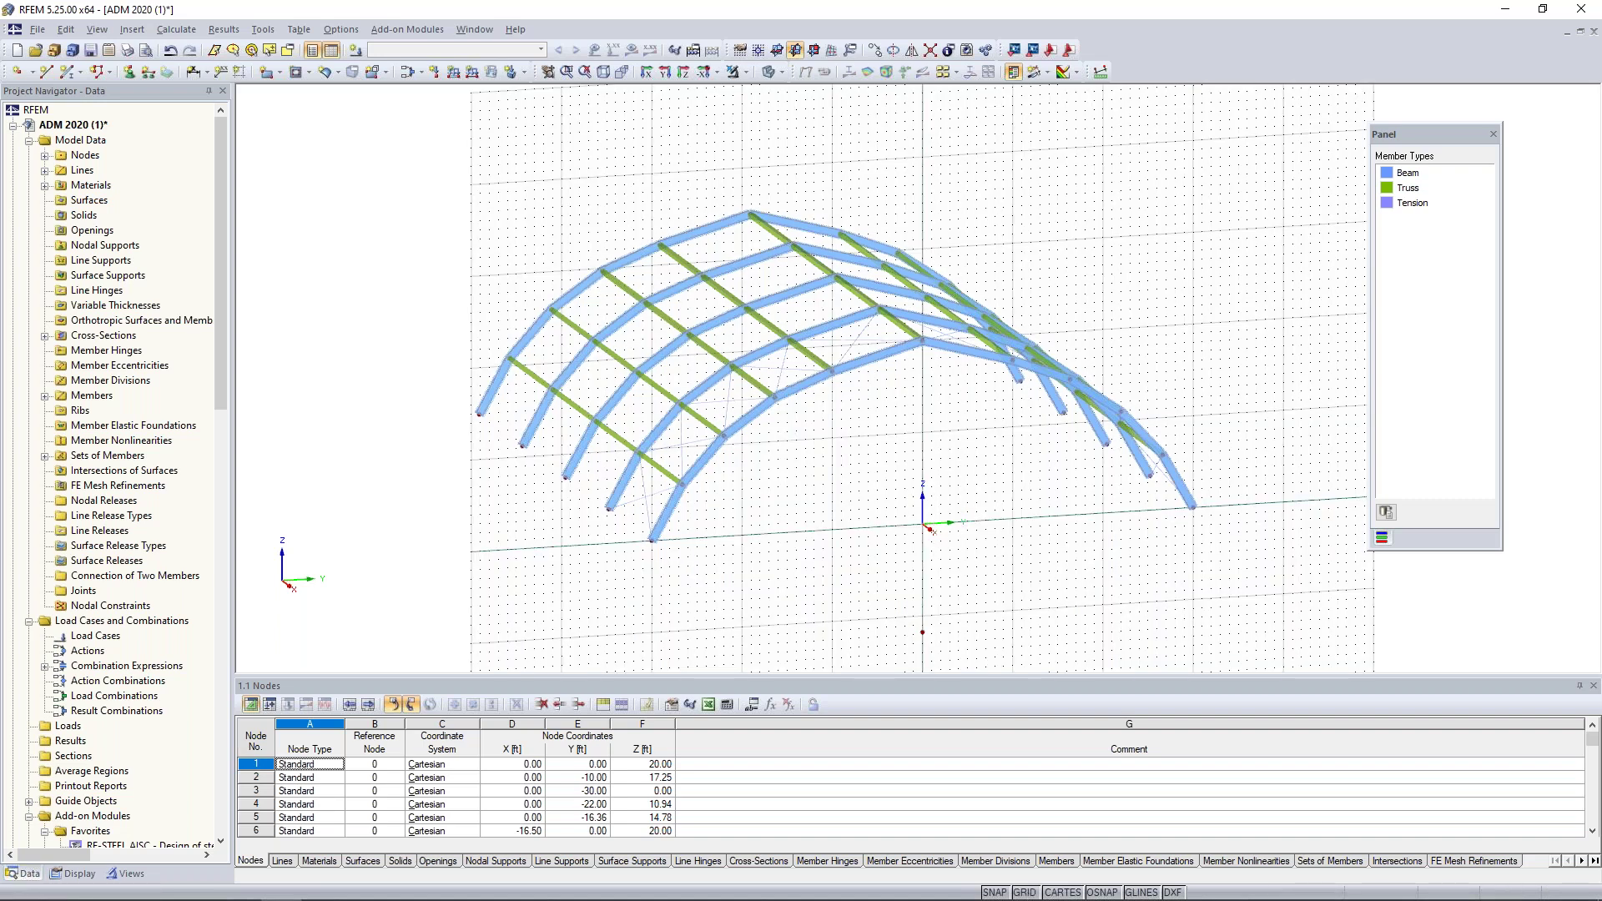
Step: Set up a new beam member with cross-section RT 6 x 6 x .375 and a local member-end hinge releasing φy and φz
left_click(67, 72)
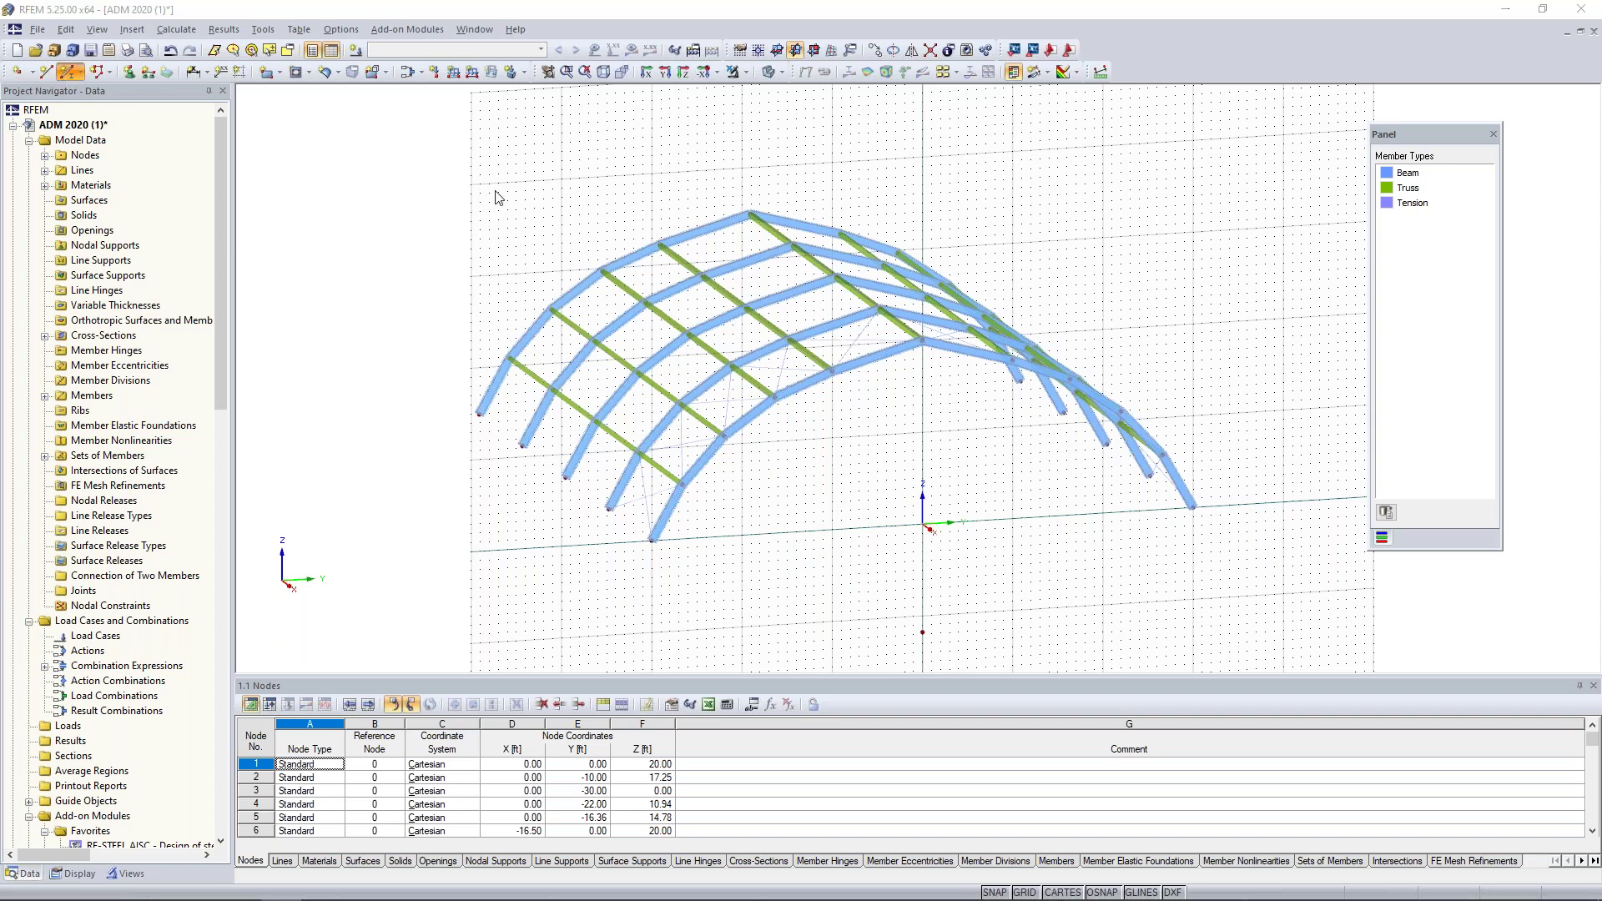
left_click(857, 308)
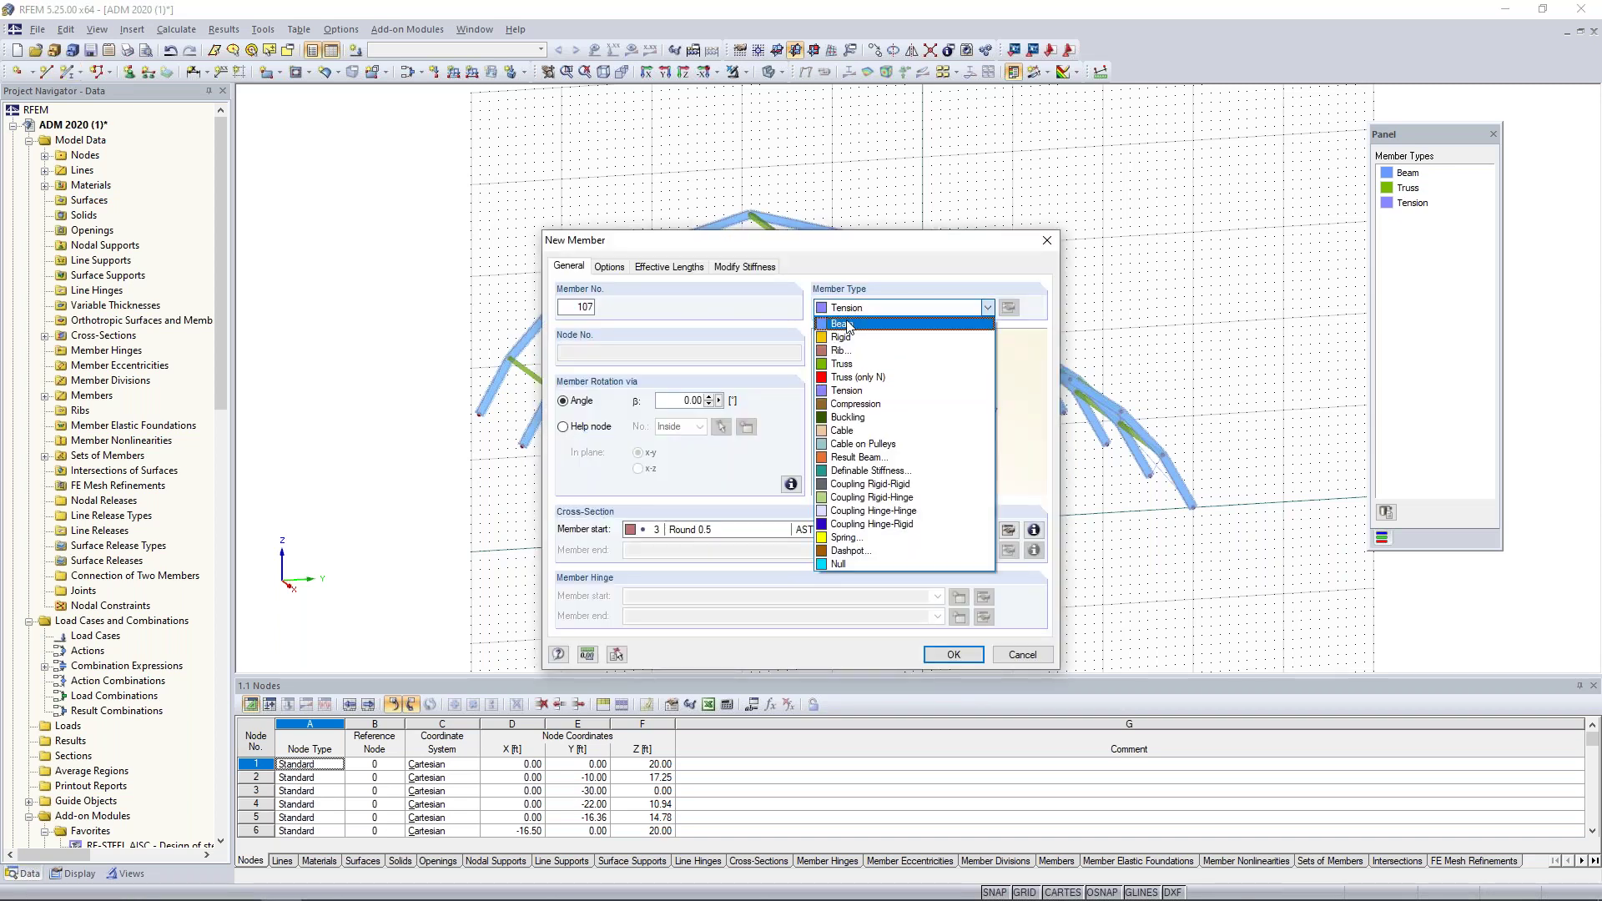
left_click(849, 324)
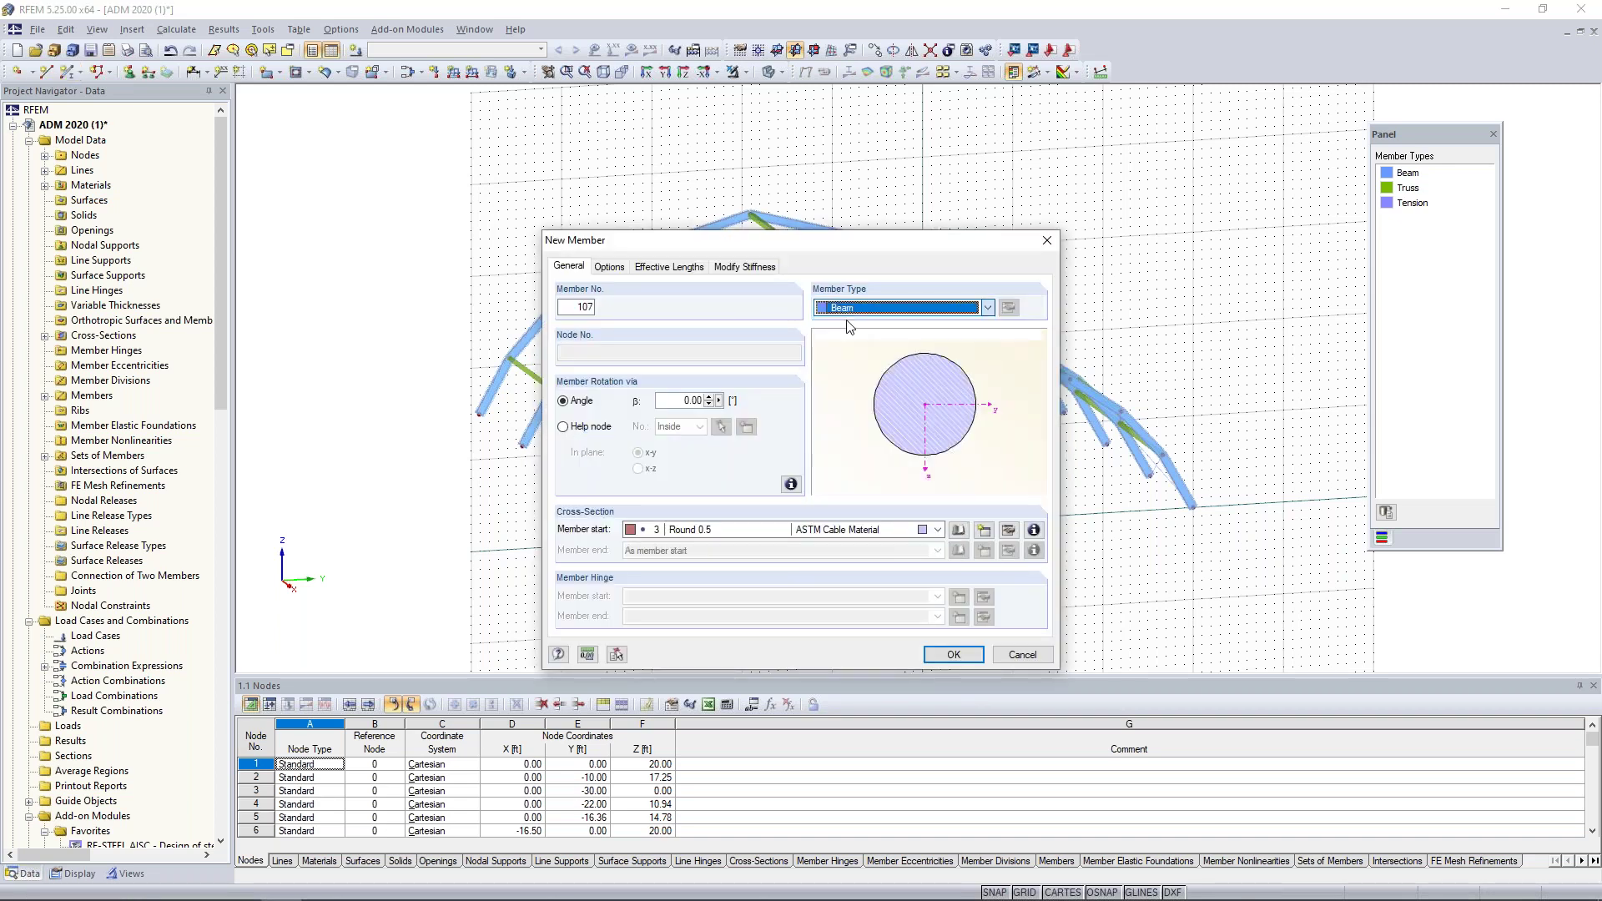
left_click(918, 529)
left_click(834, 552)
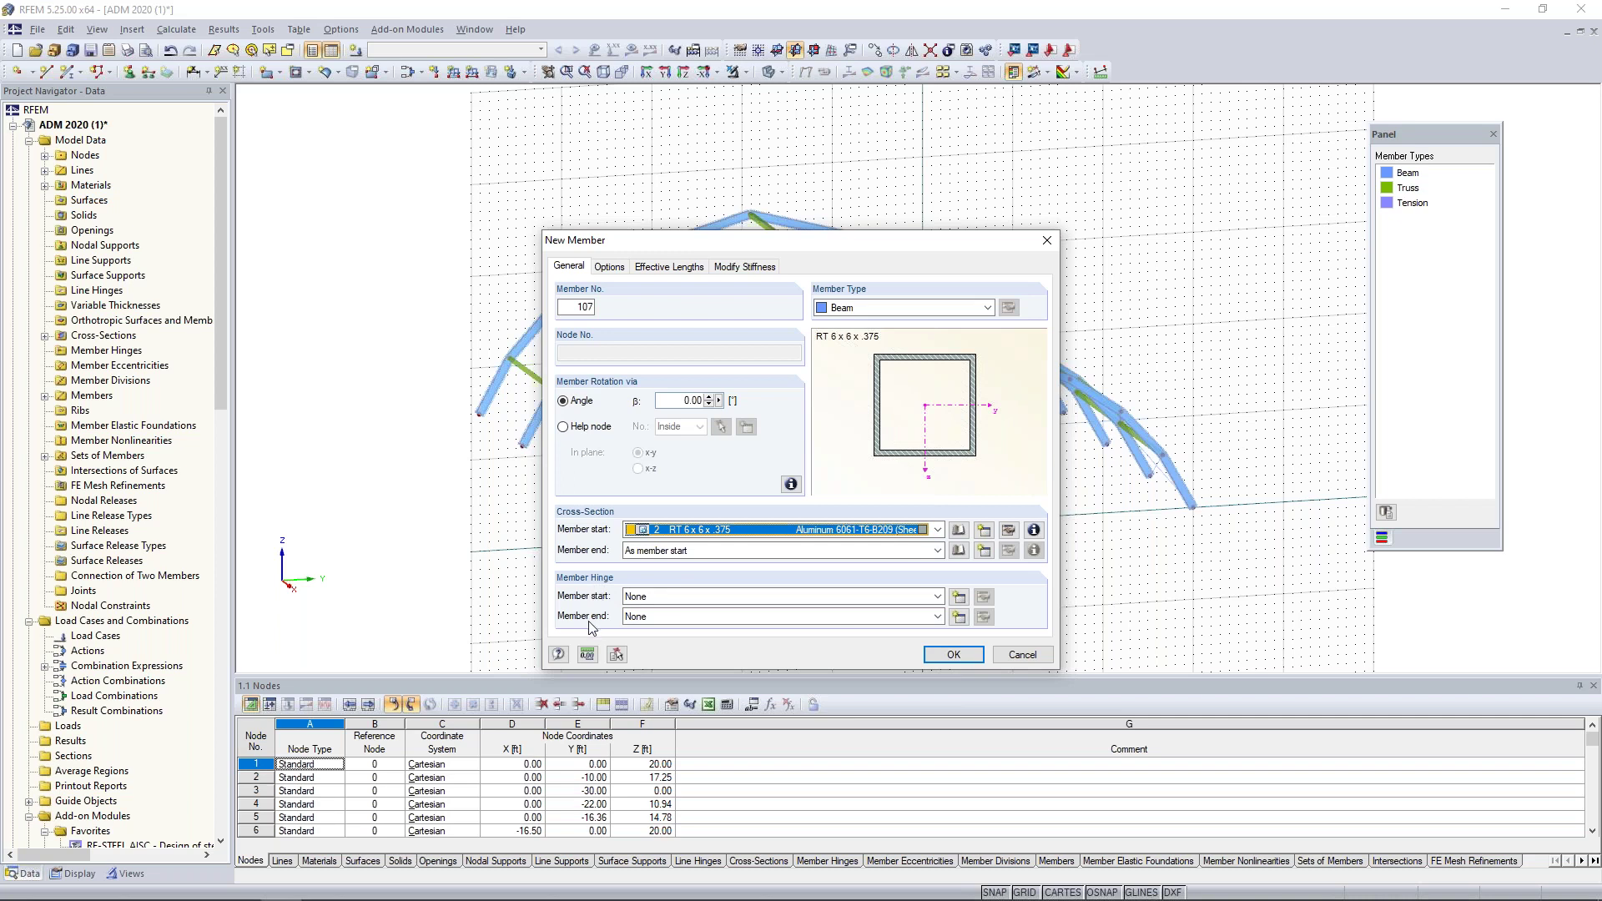
left_click(962, 623)
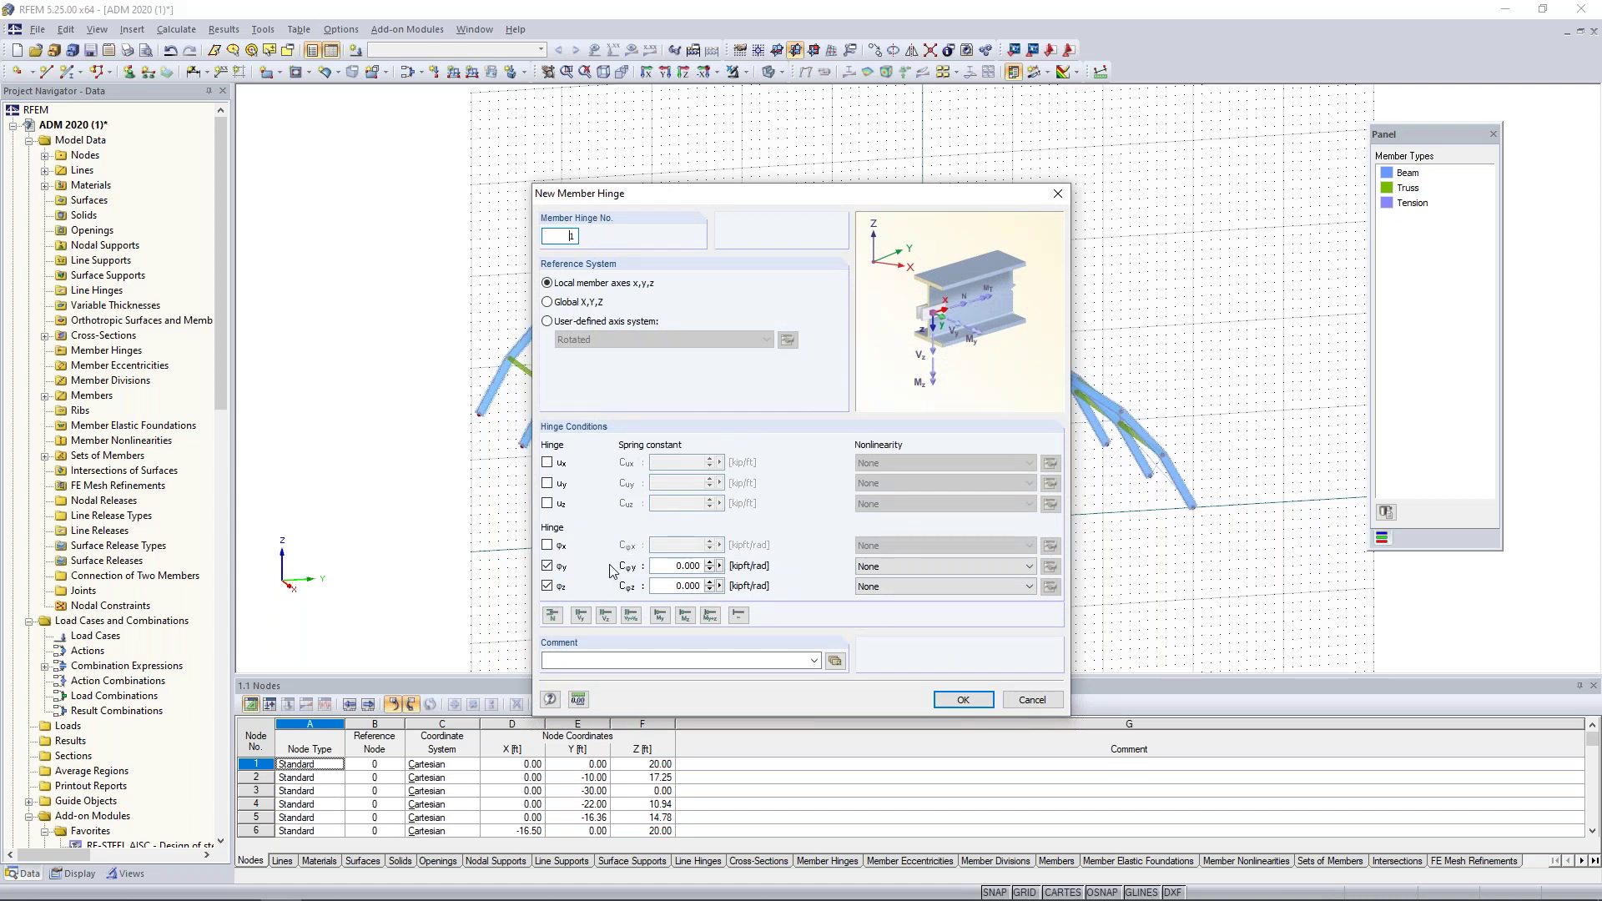
left_click(960, 699)
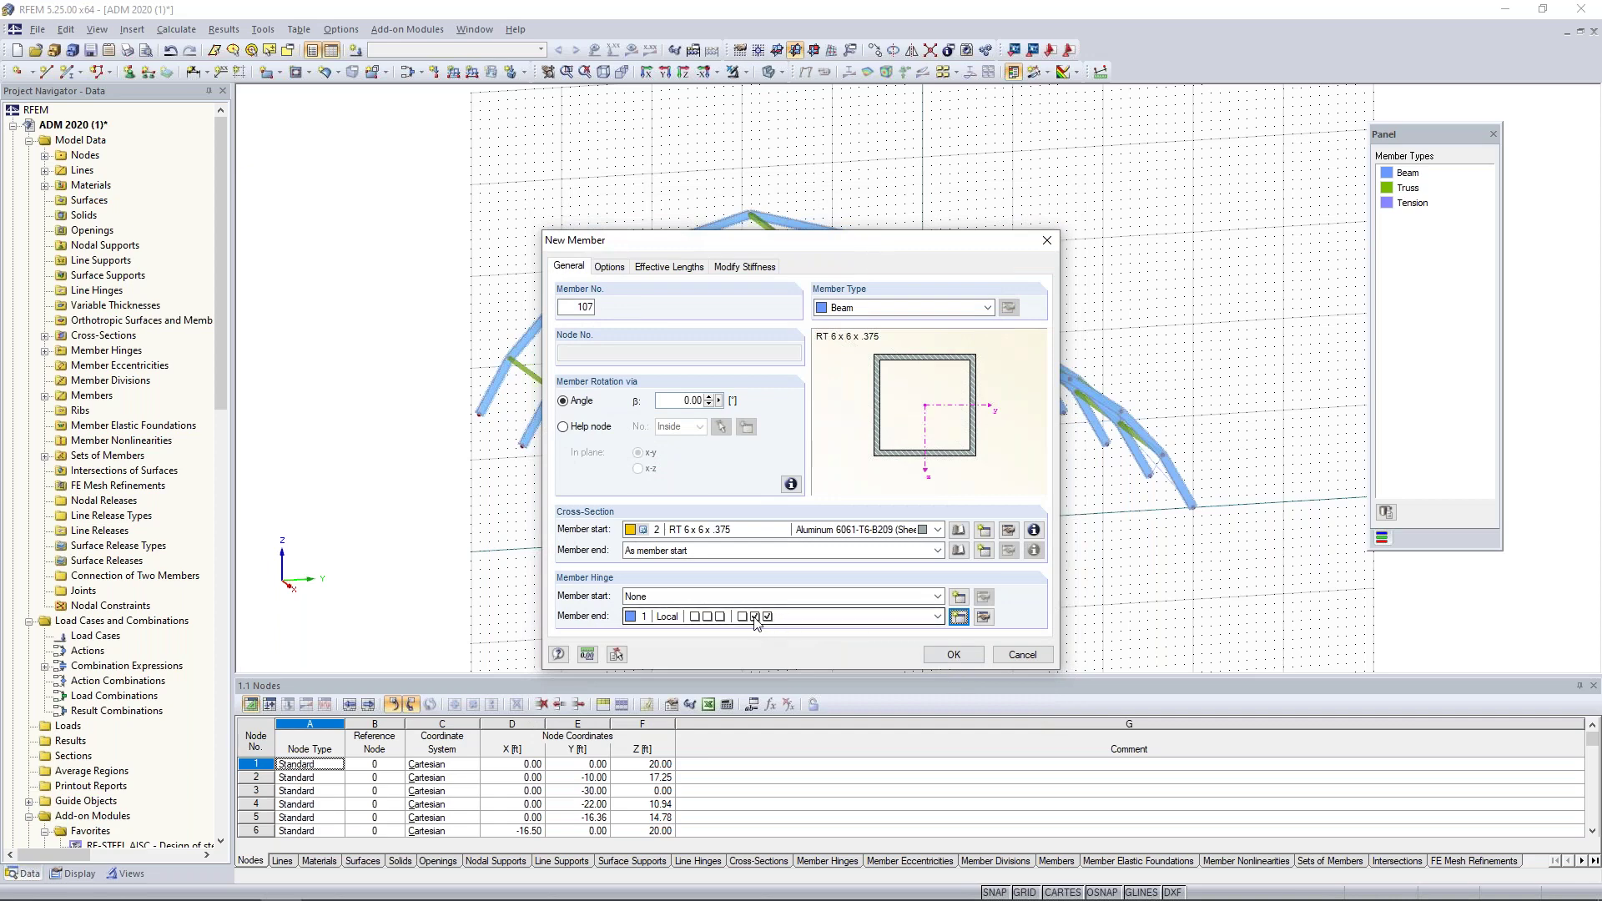
left_click(953, 654)
Step: Place three vertical columns from the ground up to the front arch nodes at Y = 0, -10 and 10 ft
middle_click_drag(930, 531, 886, 507, "ctrl")
scroll(886, 506, "up", 3)
left_click(887, 507)
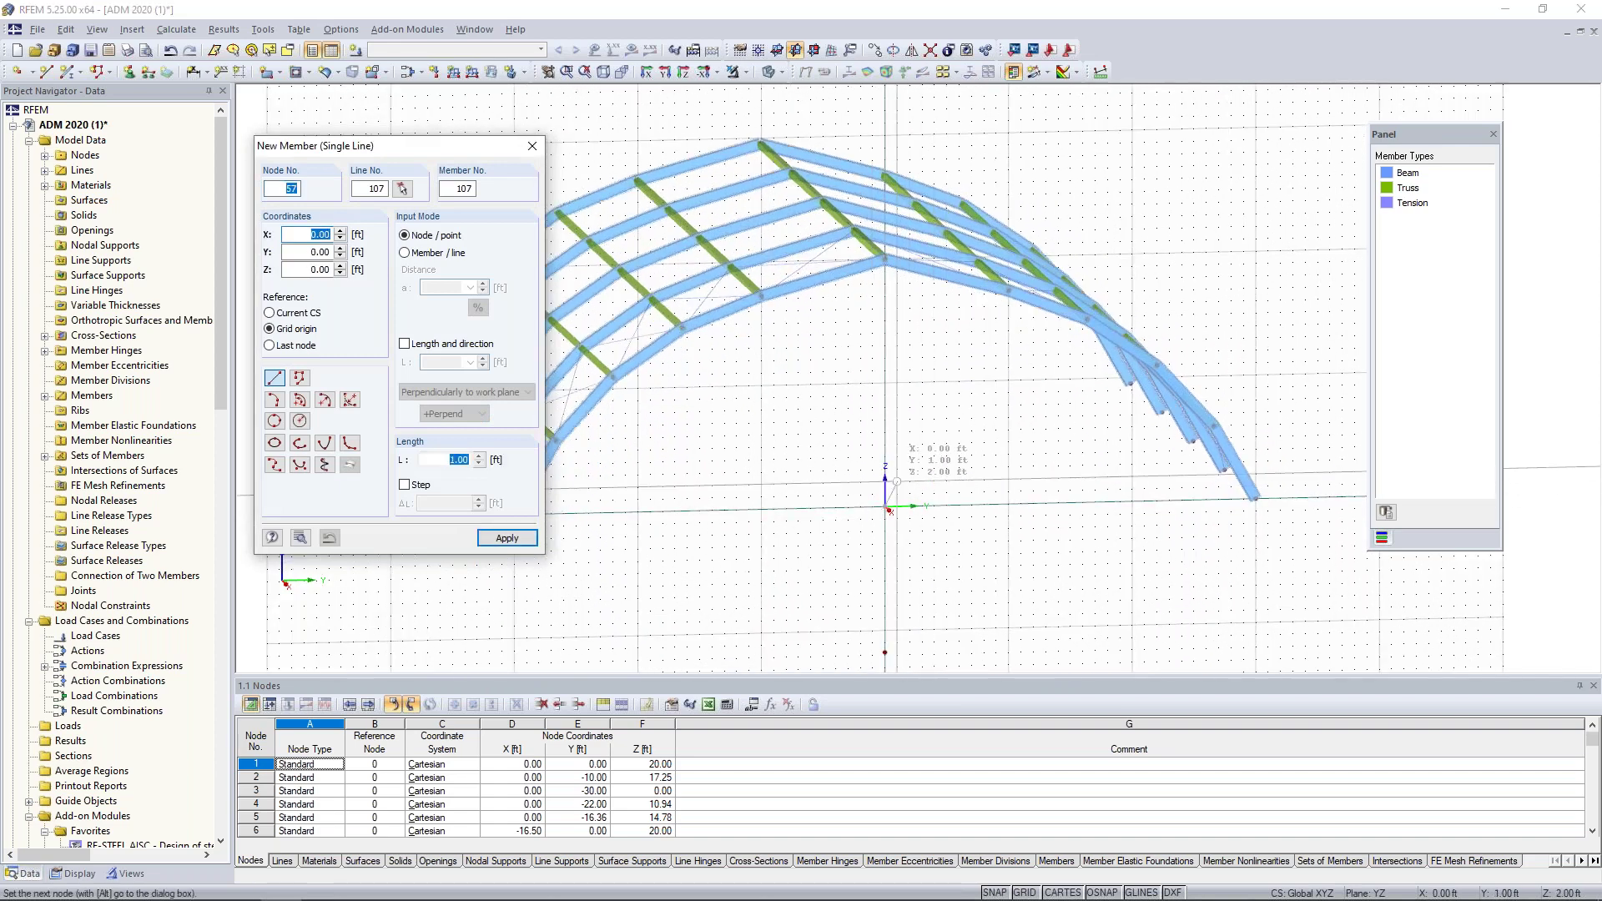
left_click(884, 265)
left_click(761, 507)
left_click(761, 298)
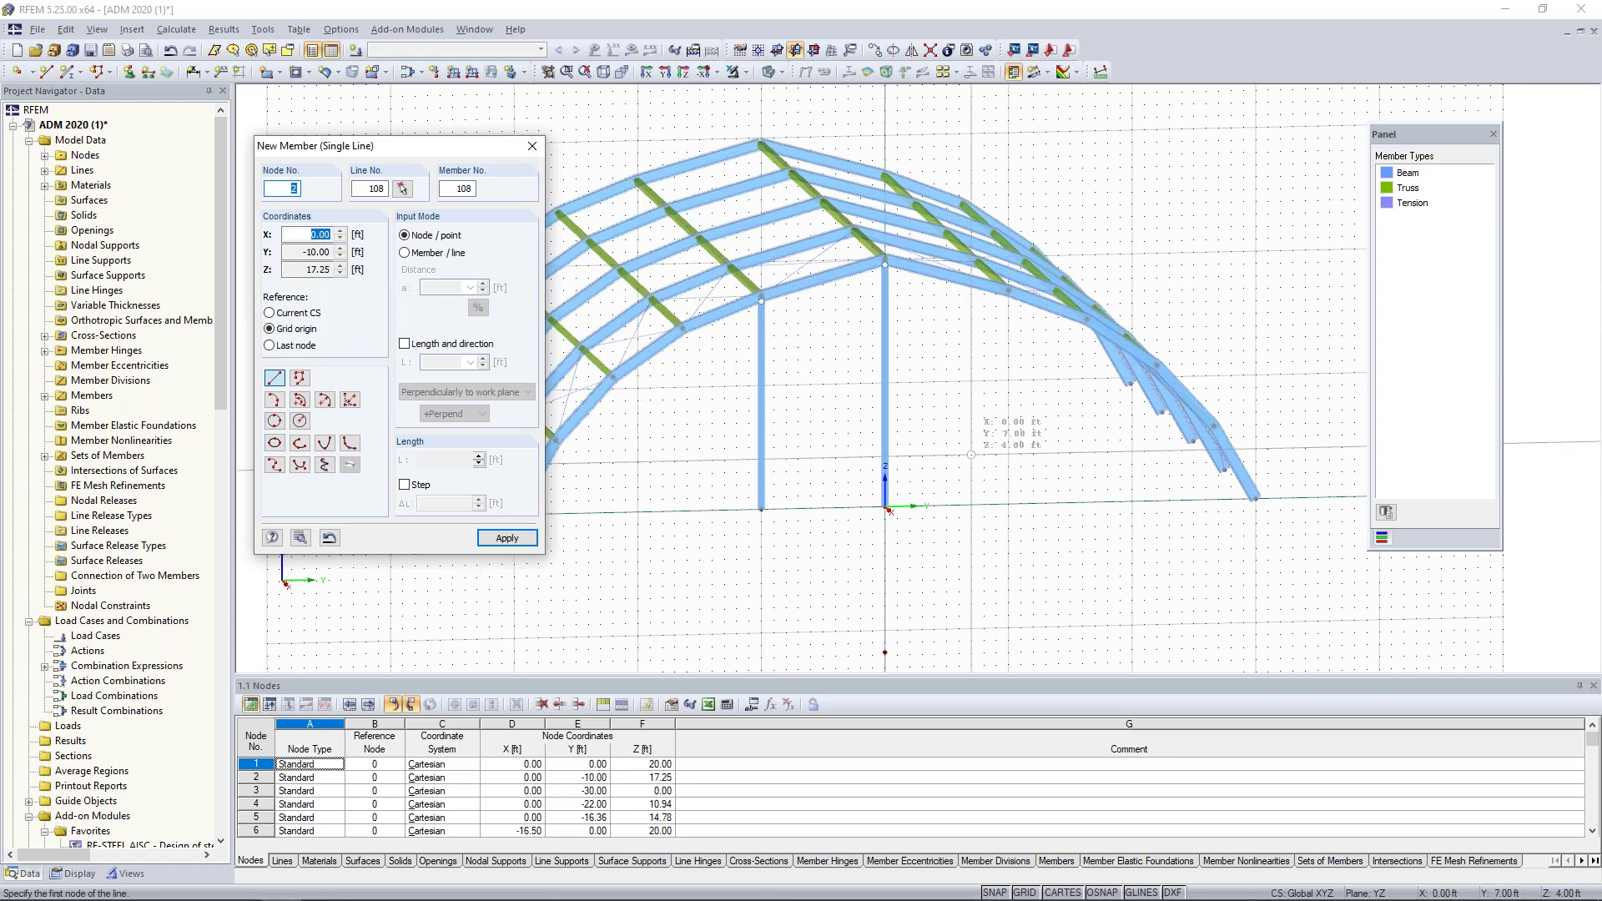
left_click(1007, 504)
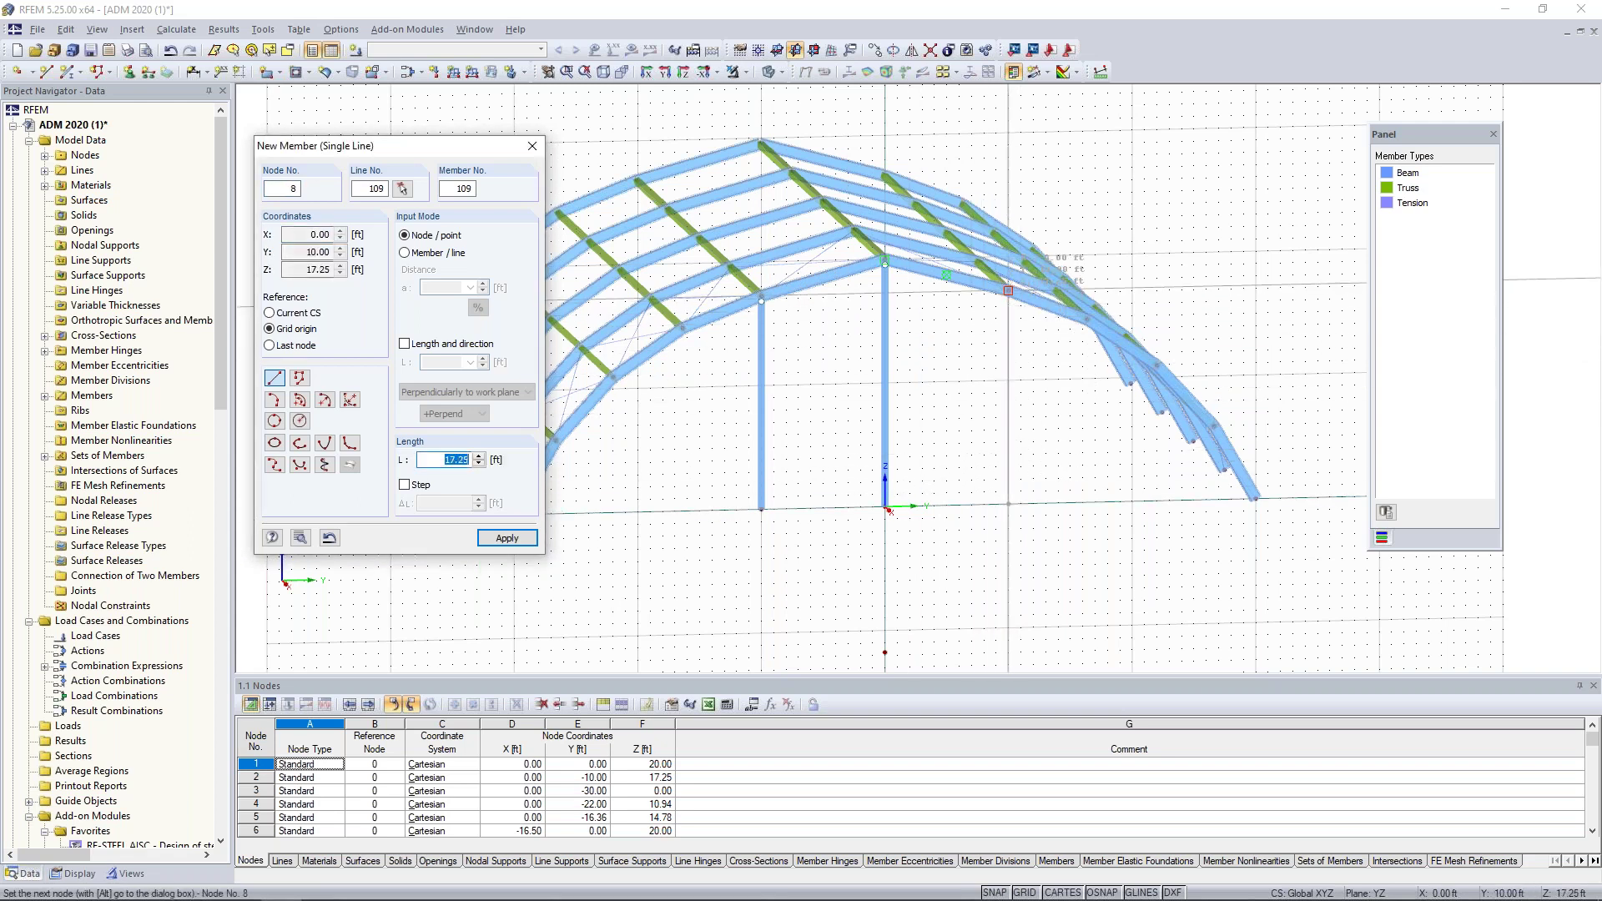
left_click(1008, 295)
key("Escape")
Step: Set up another RT 6 x 6 x .375 beam member with hinge 1 at both member start and member end
right_click(799, 380)
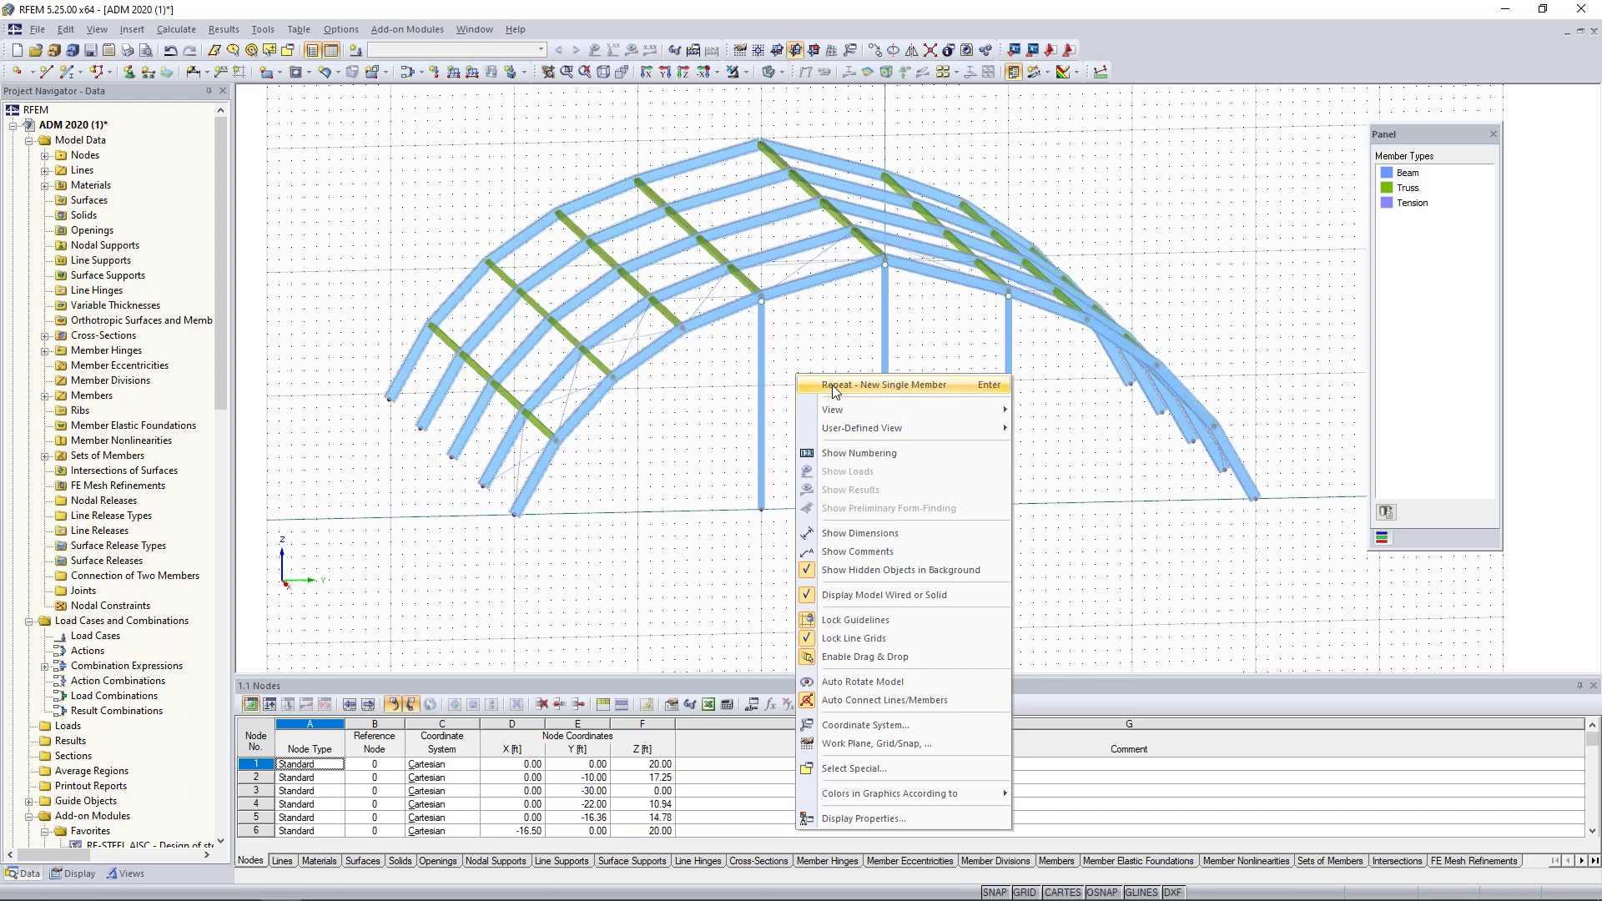
left_click(835, 387)
left_click_drag(825, 247, 412, 186)
left_click(281, 535)
left_click(267, 561)
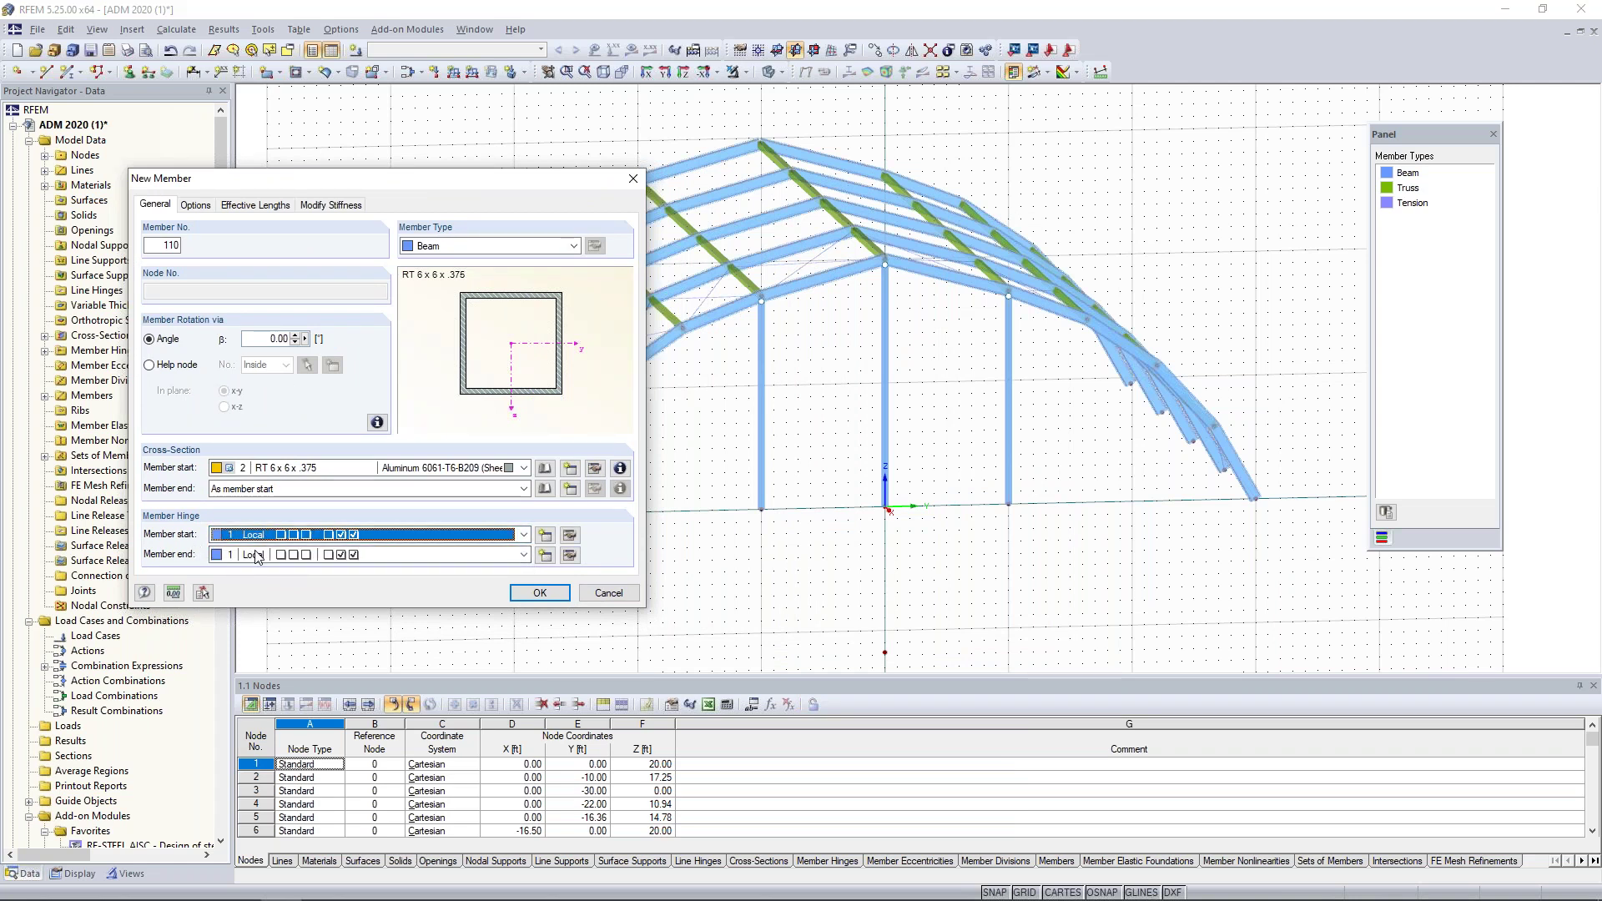
left_click(540, 593)
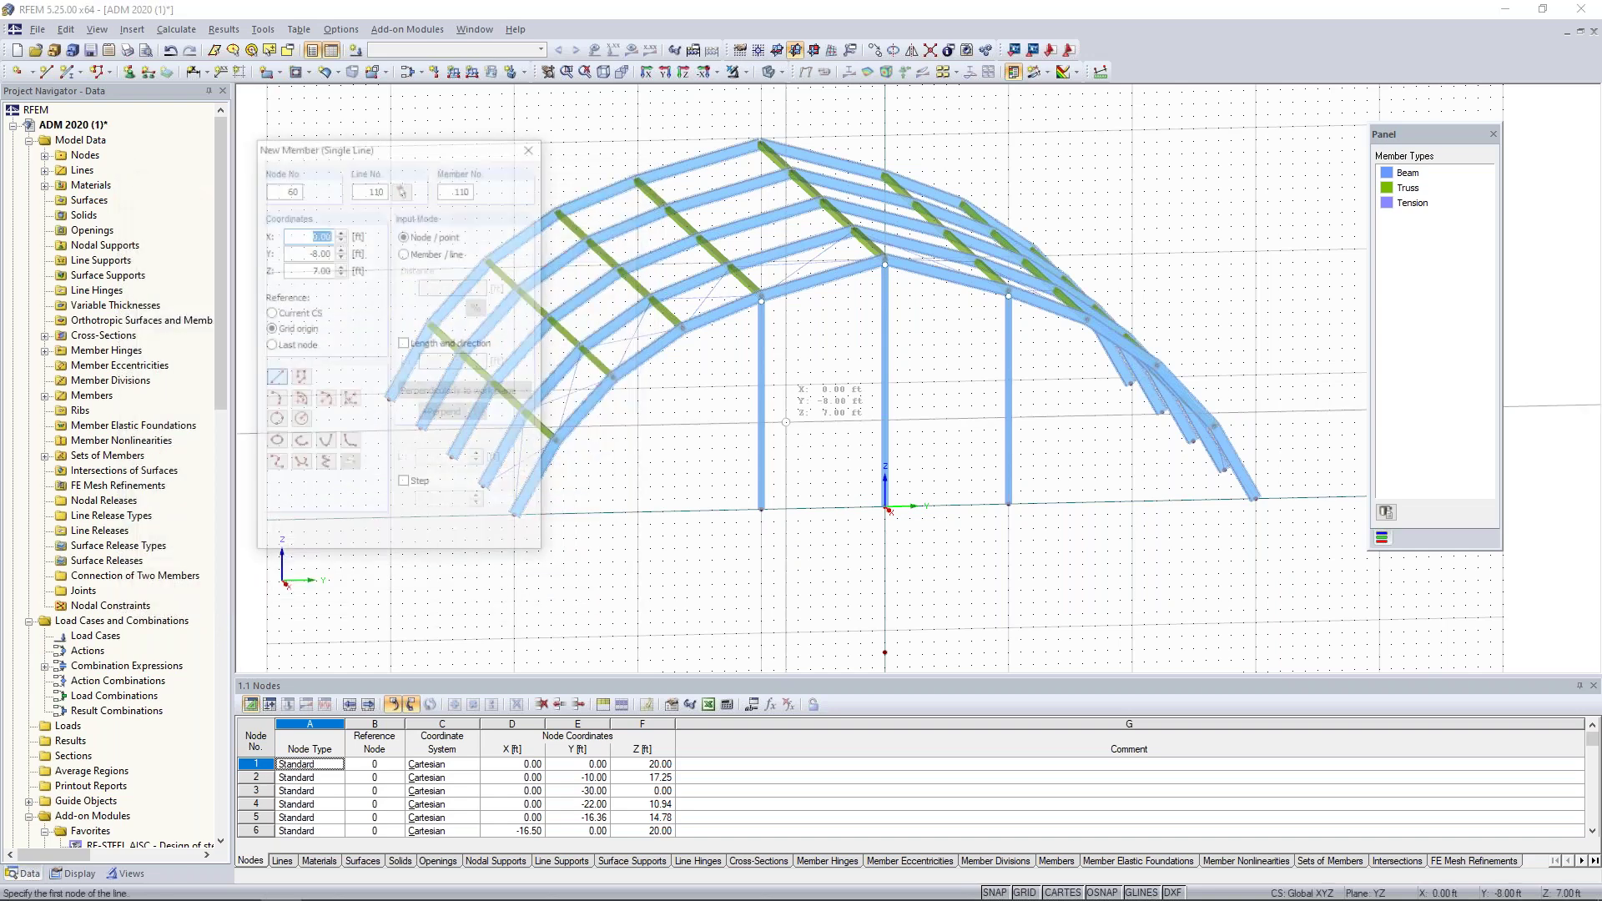
Step: Add two horizontal beams at column mid-height, linking the three front columns, and end member placement
scroll(786, 422, "up", 5)
left_click(723, 358)
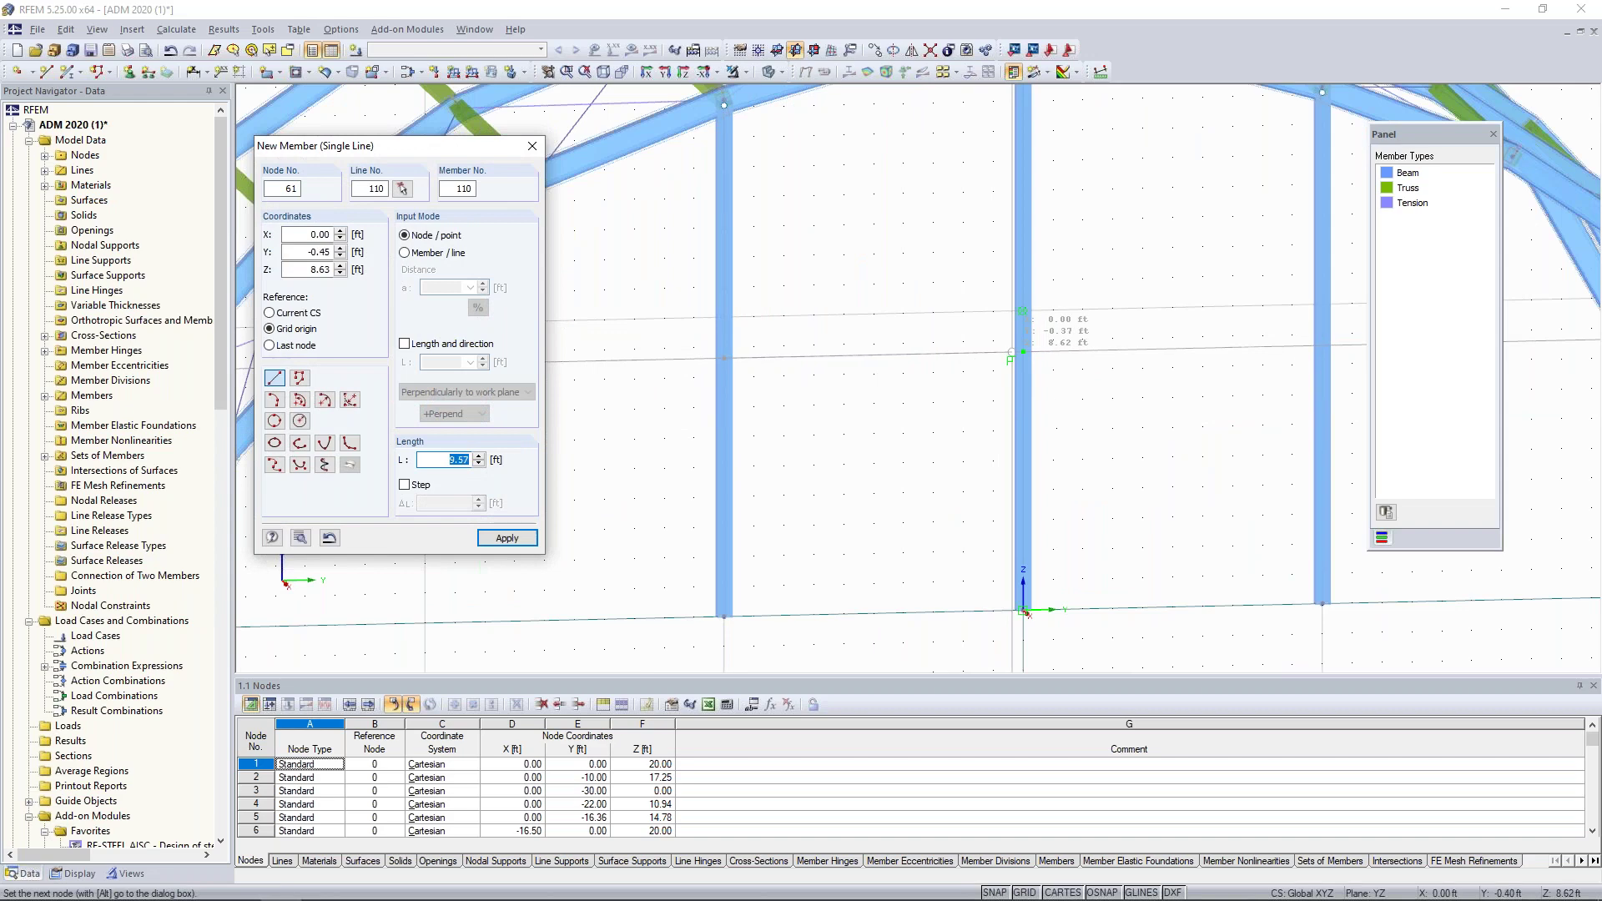
left_click(1022, 352)
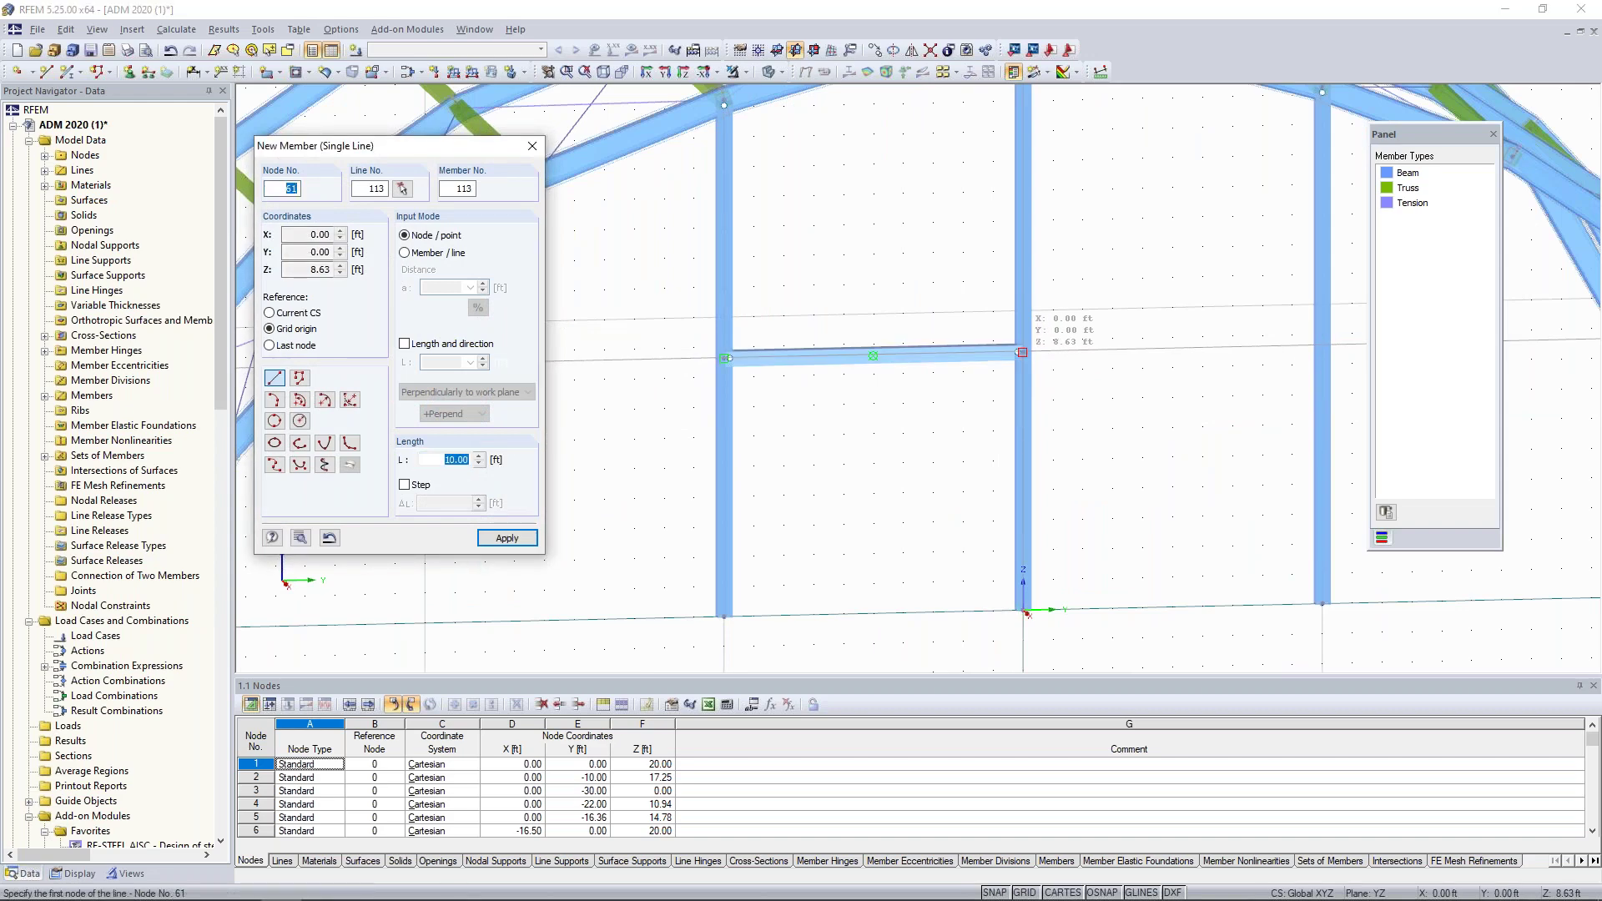
left_click(1322, 343)
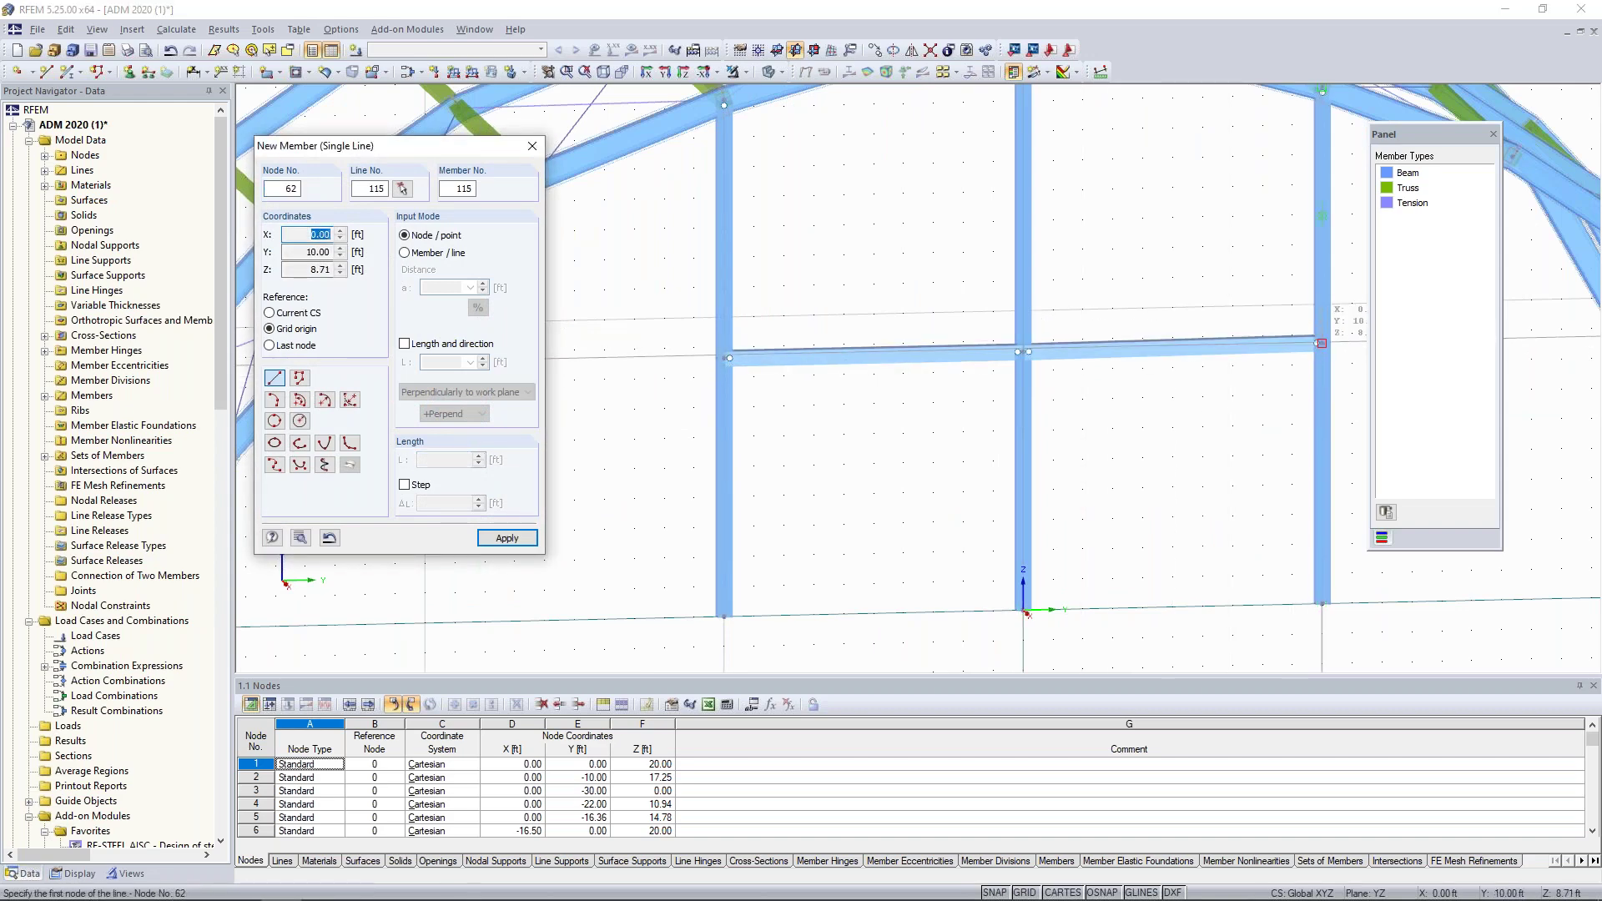
key("Escape")
Step: Create continuous sets of members from the lower and upper segments of each of the three front columns
scroll(1204, 415, "down", 5)
scroll(1204, 415, "down", 1)
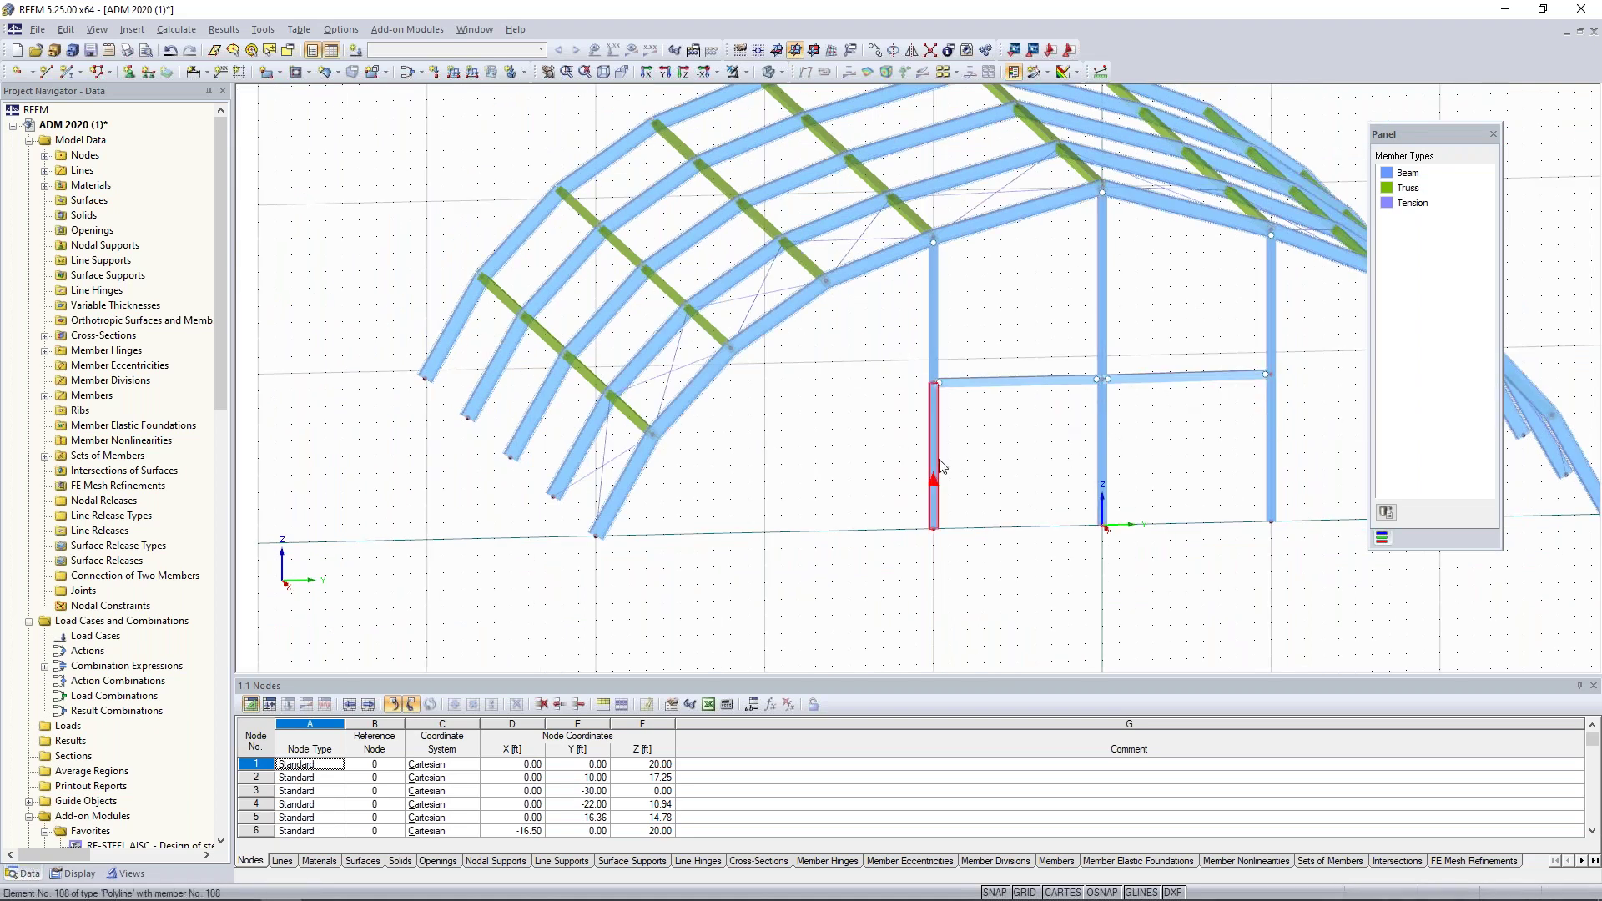
left_click(945, 412)
left_click(937, 352, "ctrl")
left_click(1105, 454, "ctrl")
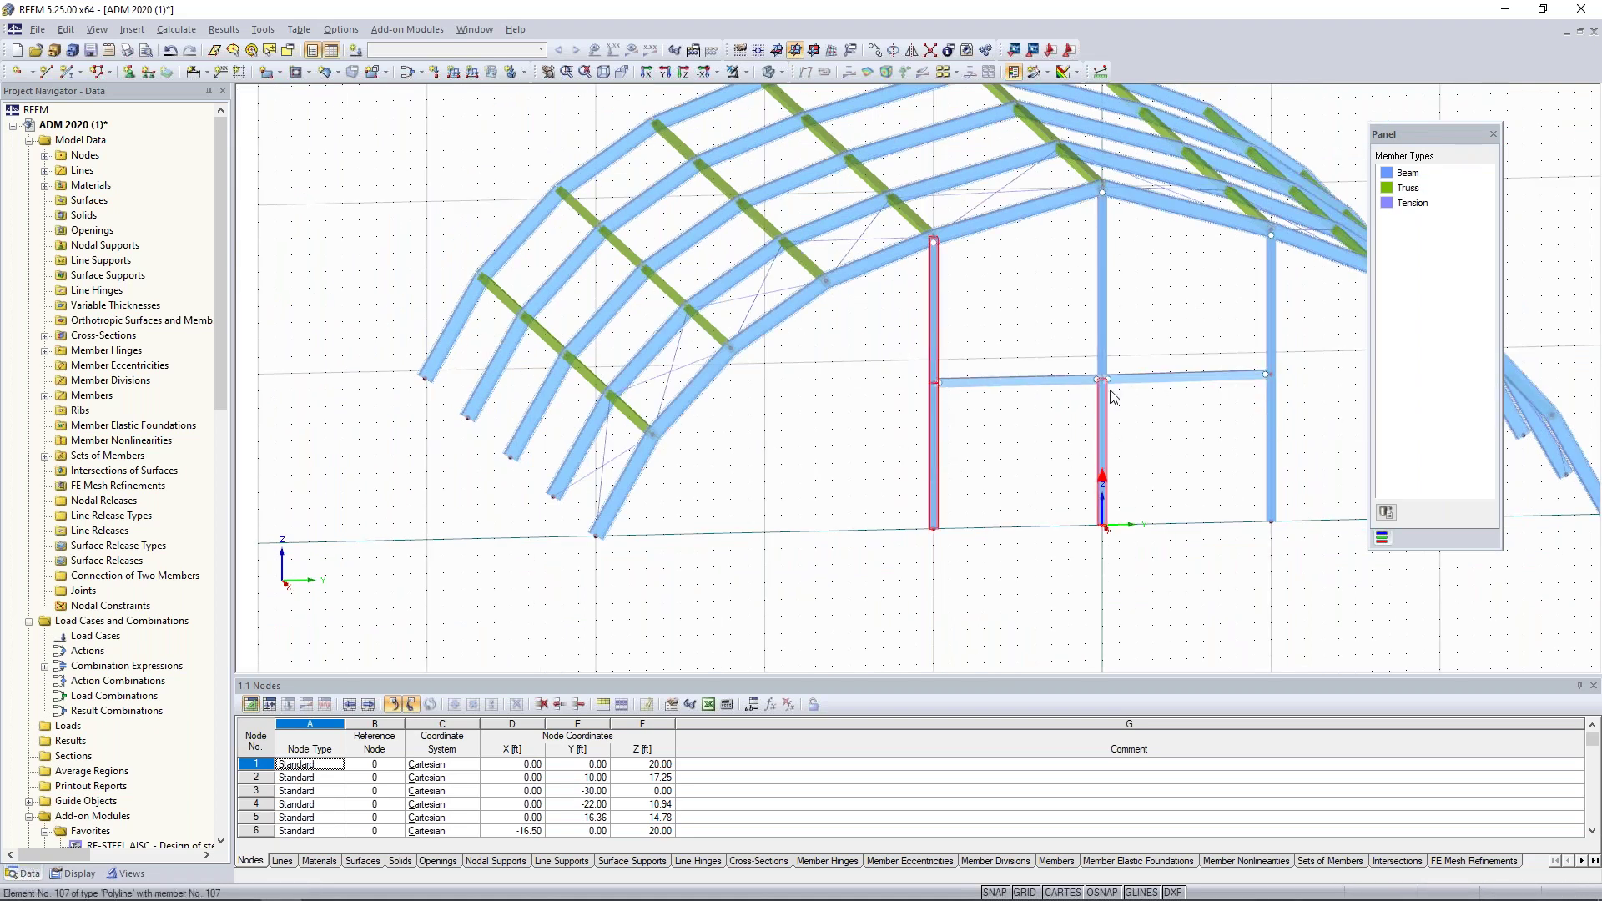
left_click(1103, 349, "ctrl")
left_click(1271, 442, "ctrl")
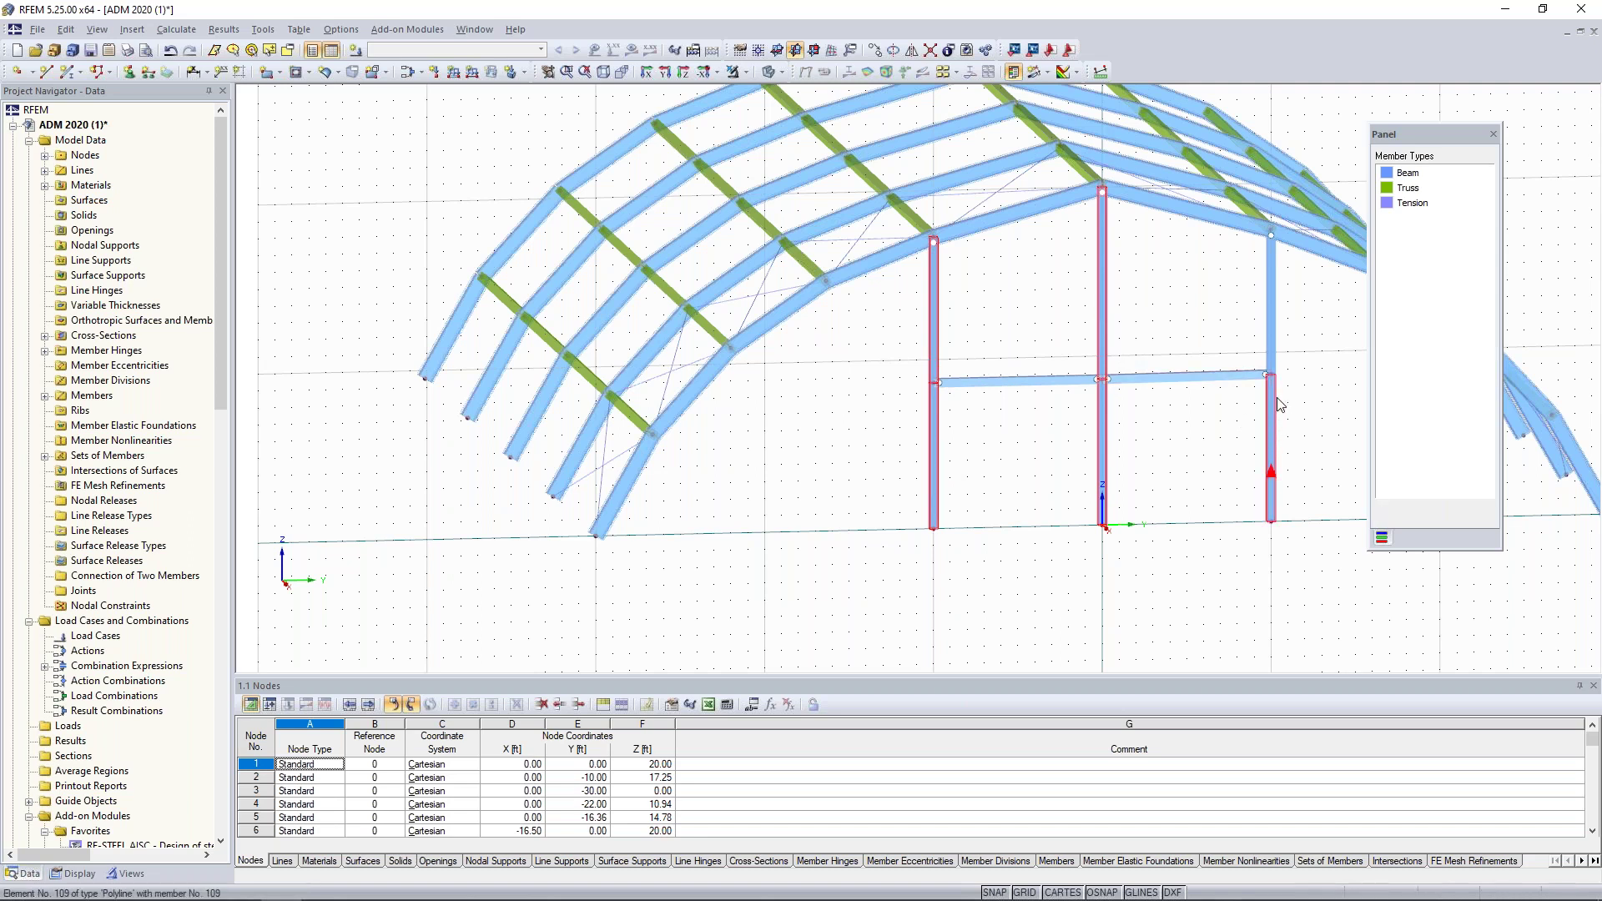
left_click(1185, 380, "ctrl")
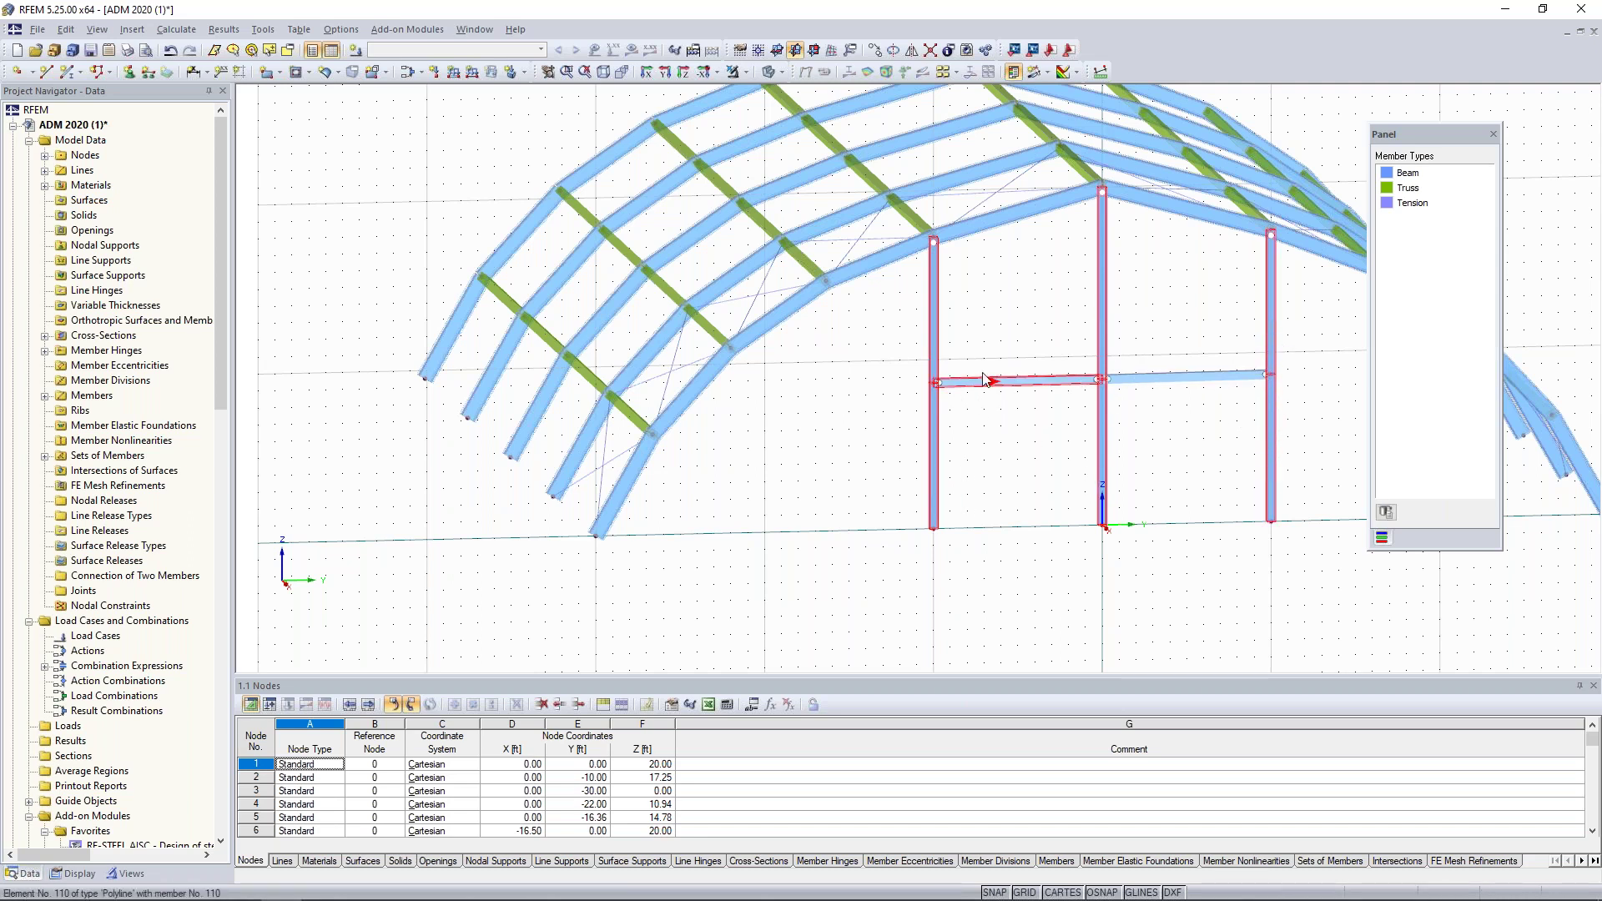
right_click(936, 331)
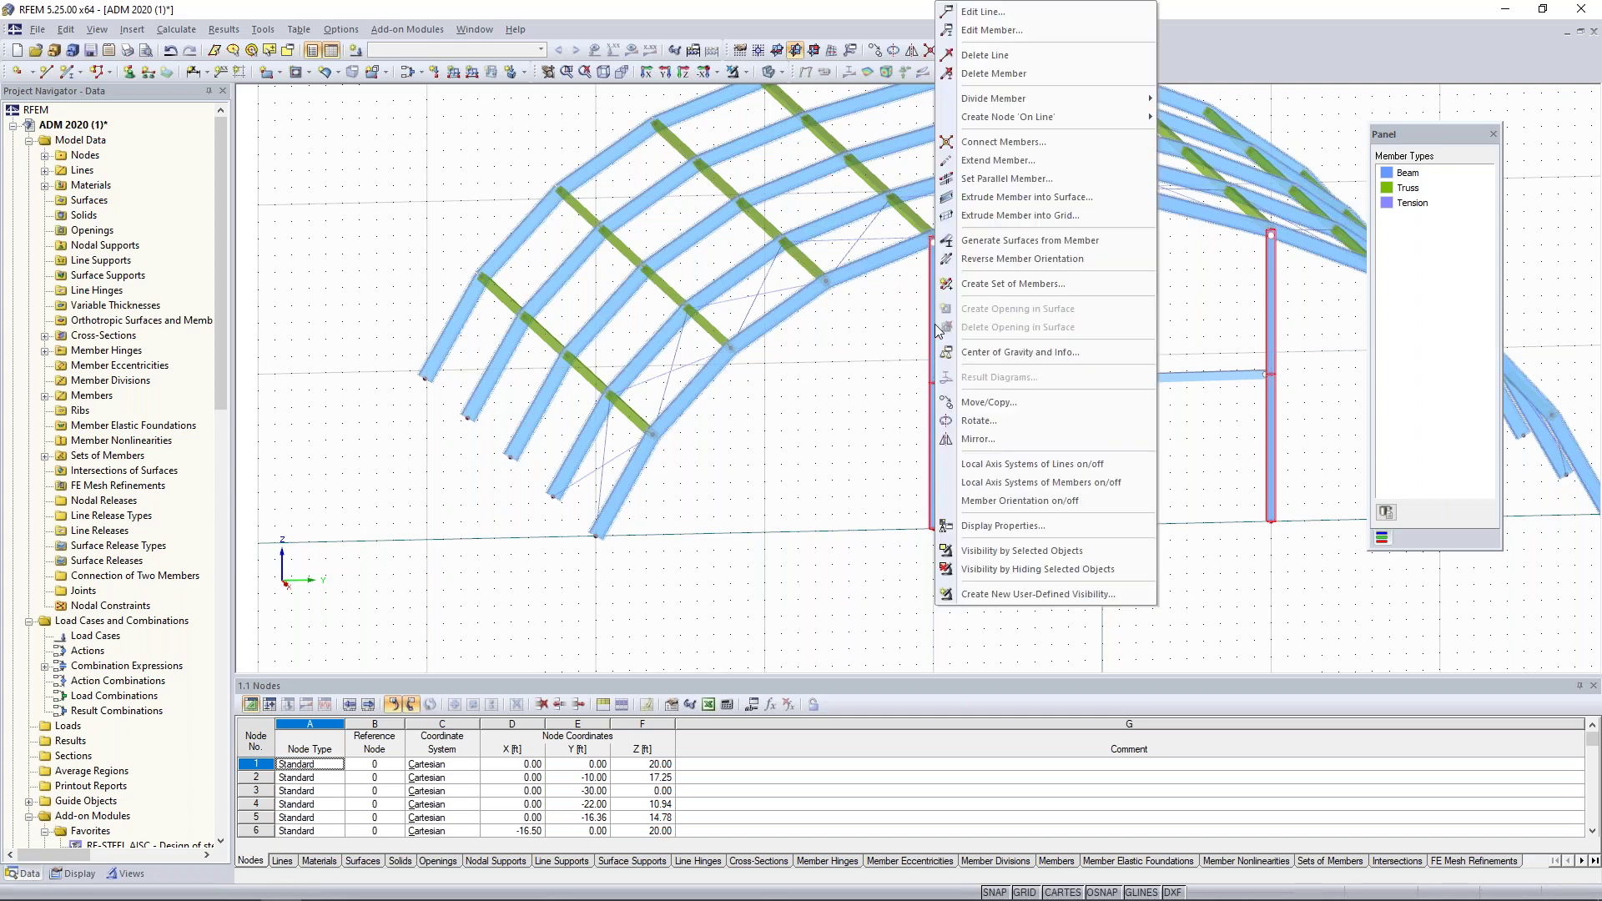
left_click(981, 288)
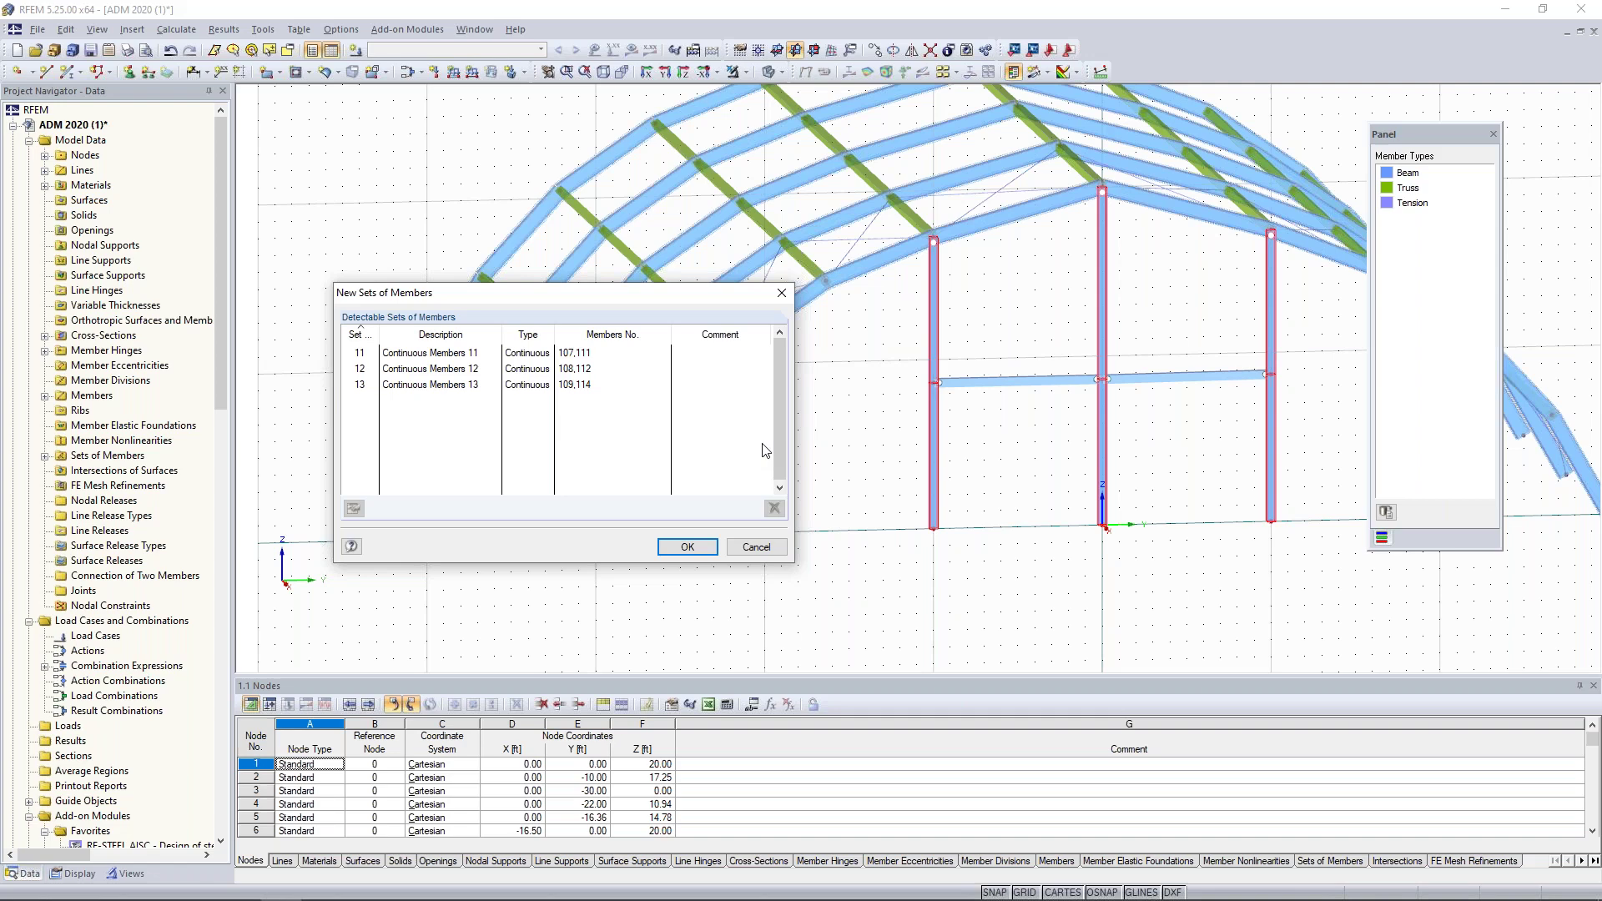
left_click(687, 547)
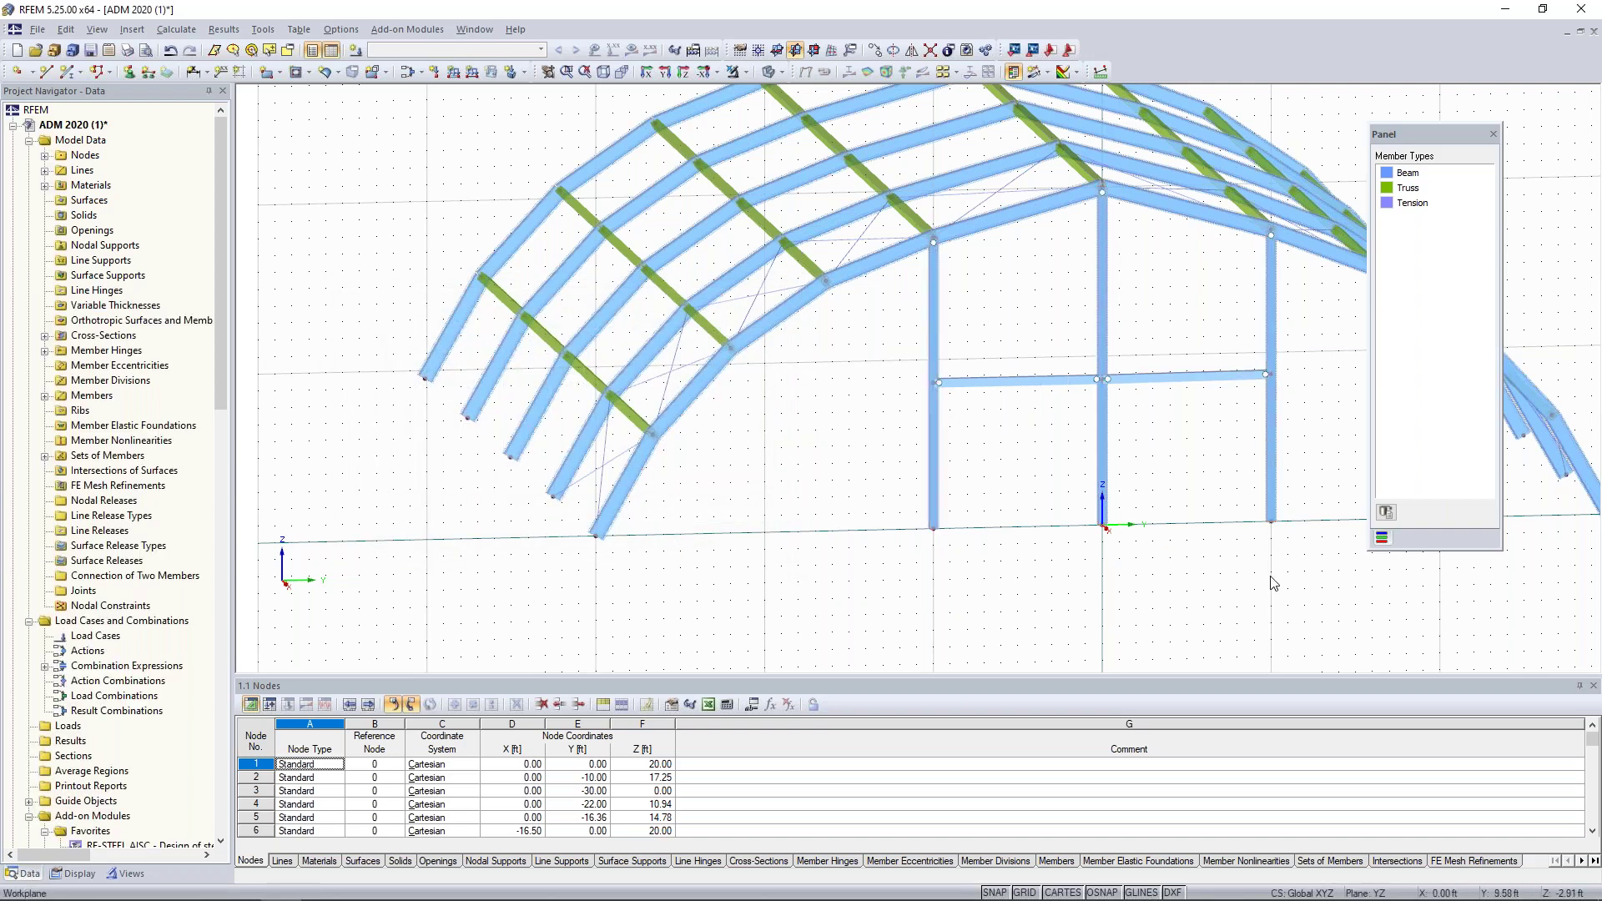
Step: Copy the front end-wall columns and horizontal beams to the rearmost arch, using the ridge nodes as reference
middle_click_drag(1337, 580, 1208, 611)
left_click_drag(1203, 613, 777, 398)
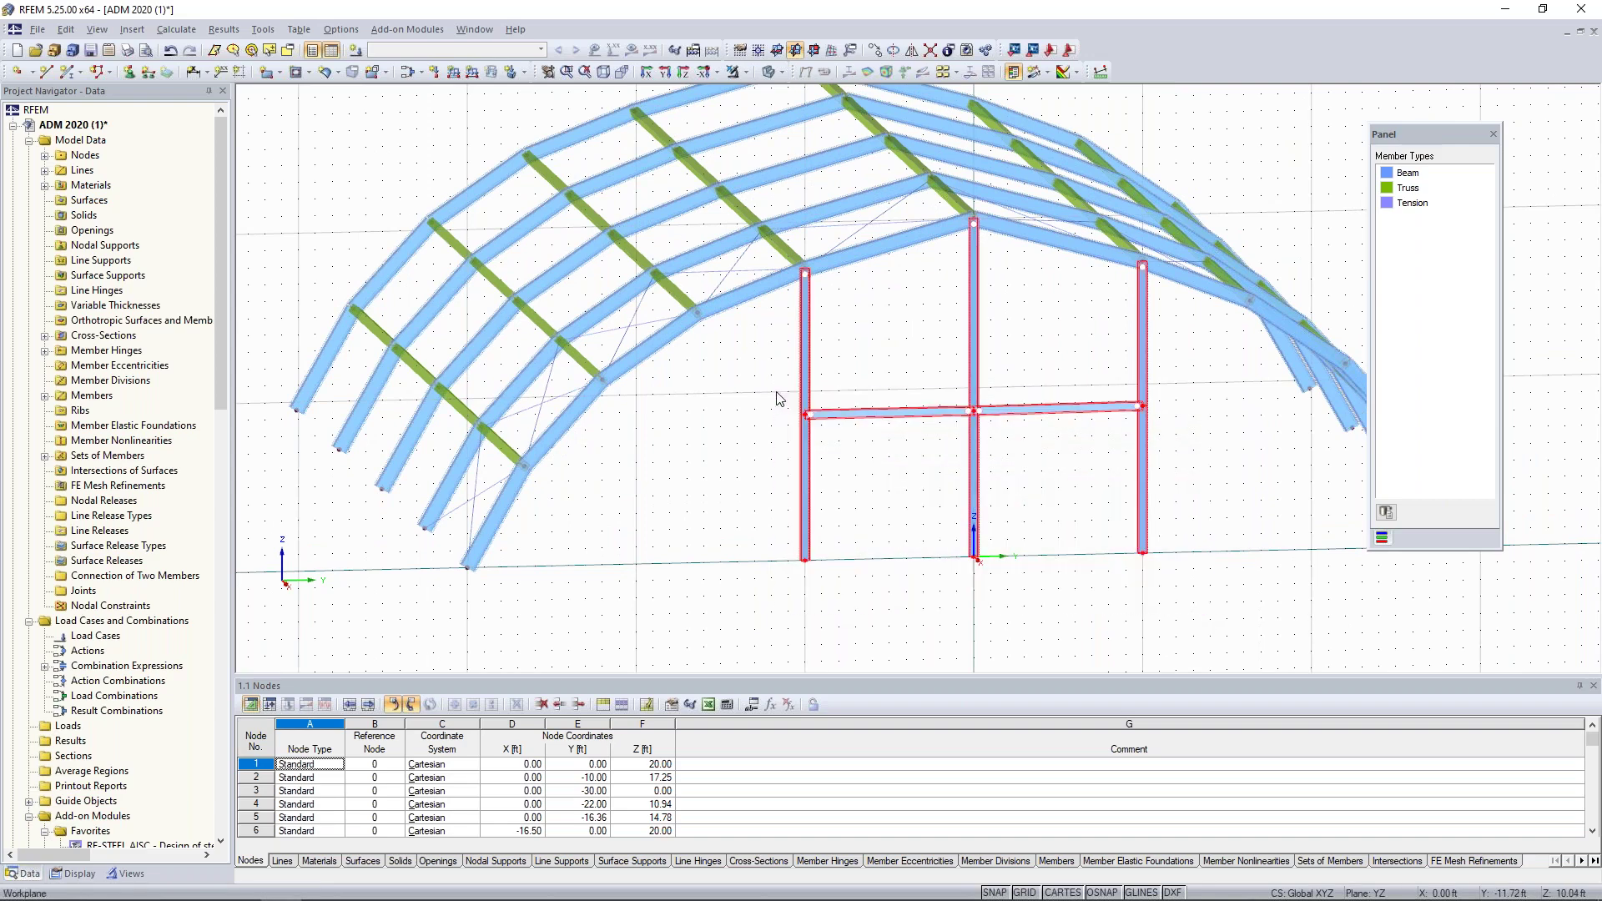
middle_click_drag(807, 375, 921, 475, "ctrl")
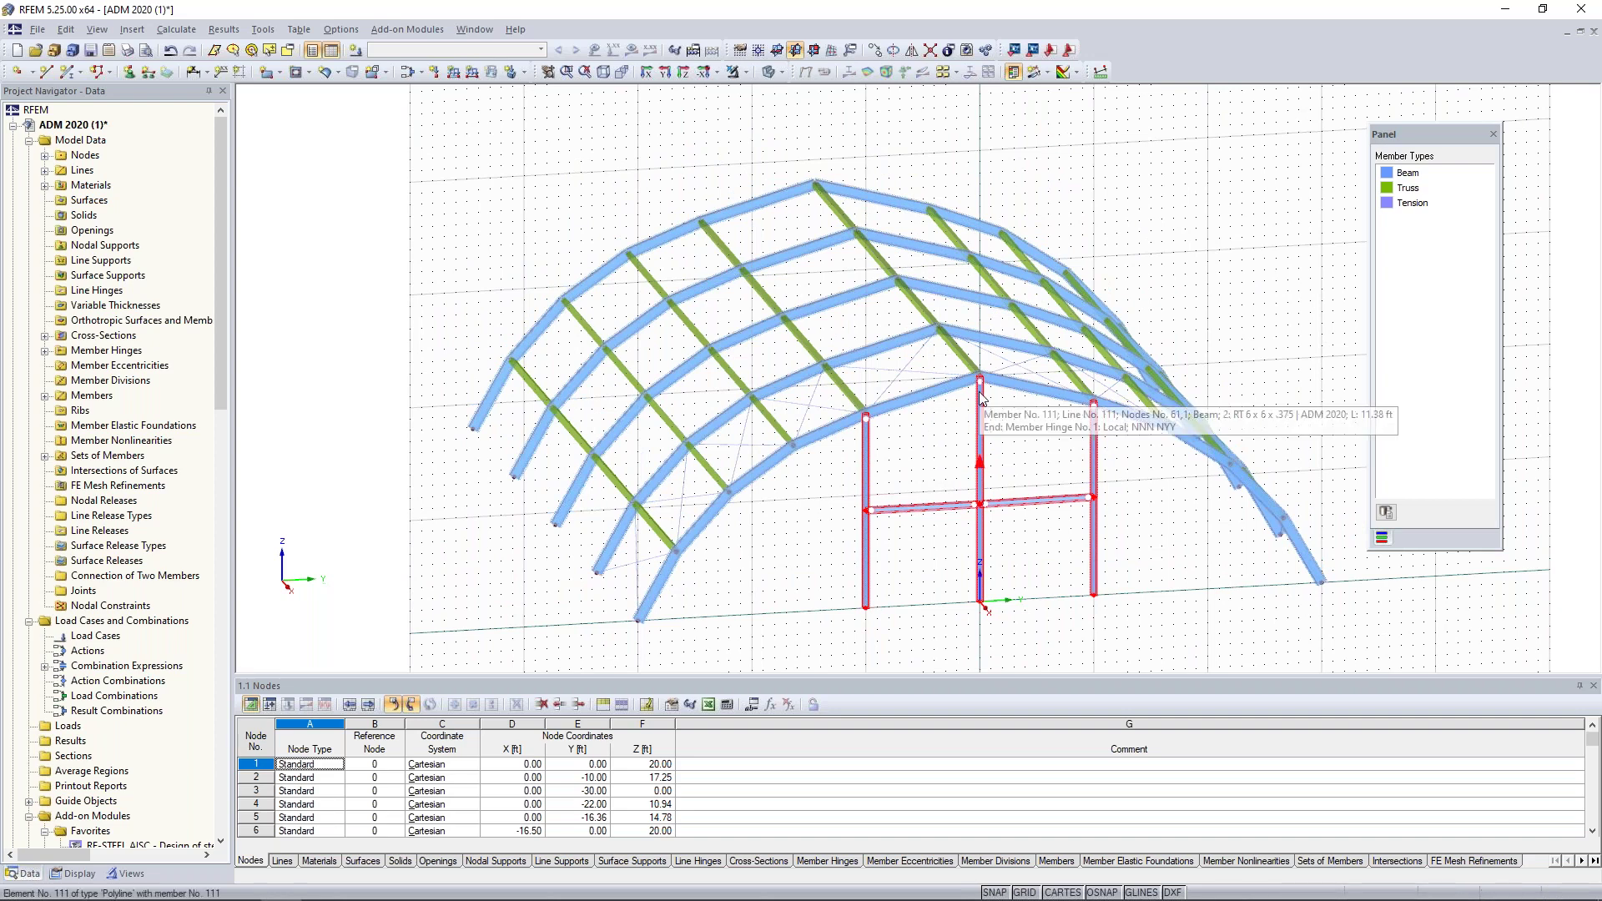
left_click_drag(981, 401, 817, 209, "ctrl")
left_click(784, 558)
Step: Assign hinged nodal supports to all base nodes of the arches and end-wall columns, selecting them together in a side view
middle_click_drag(562, 511, 755, 434, "ctrl")
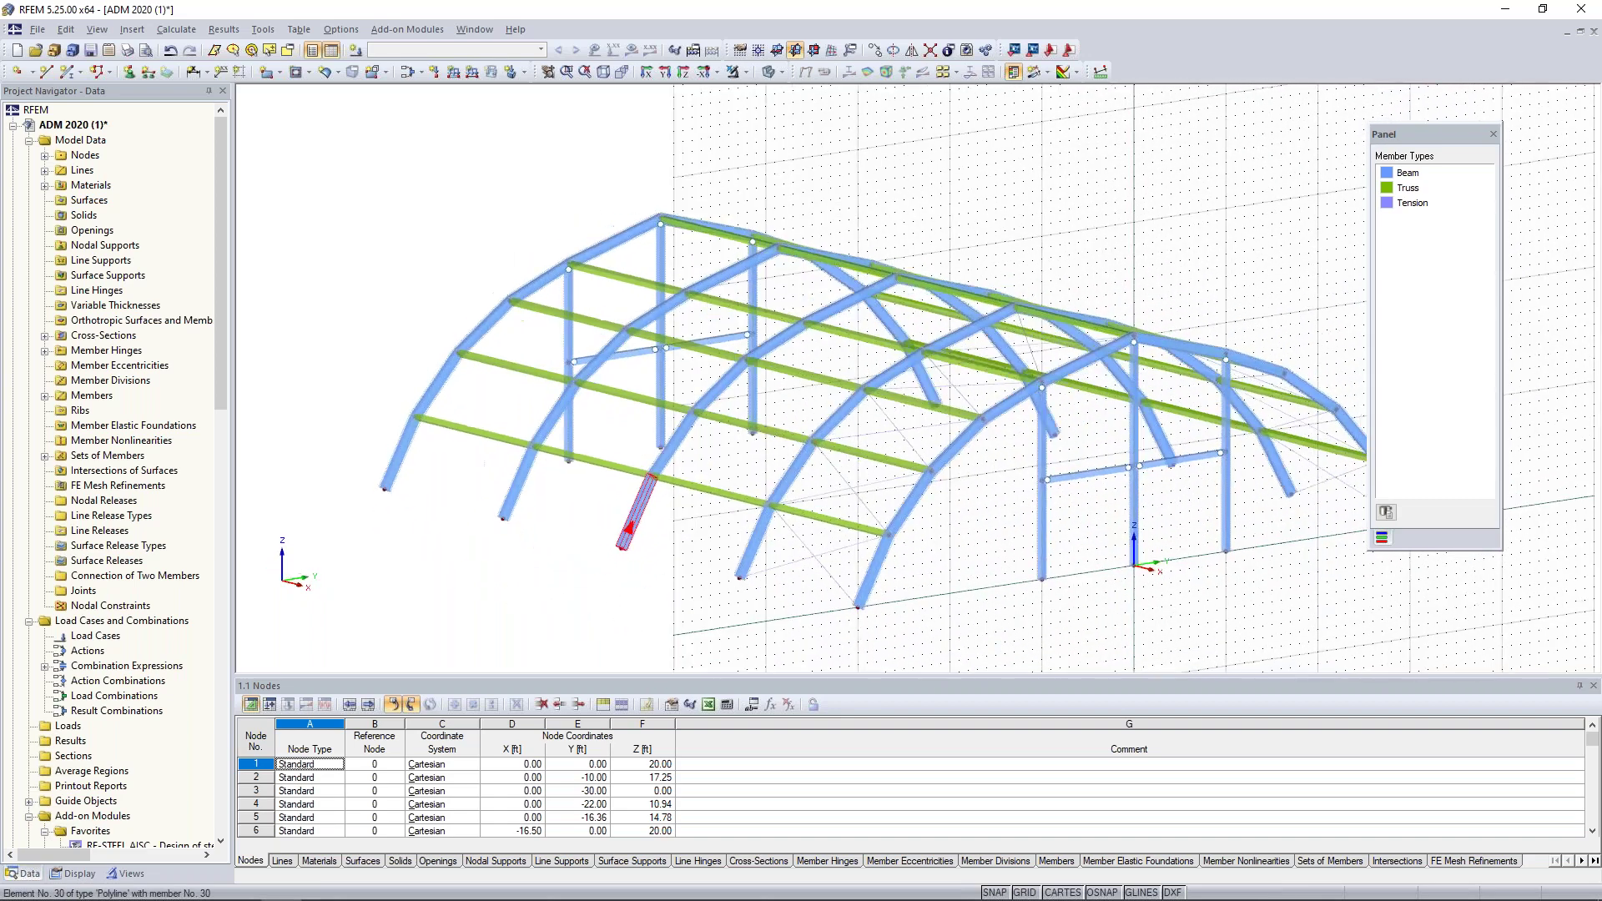
scroll(970, 550, "down", 2)
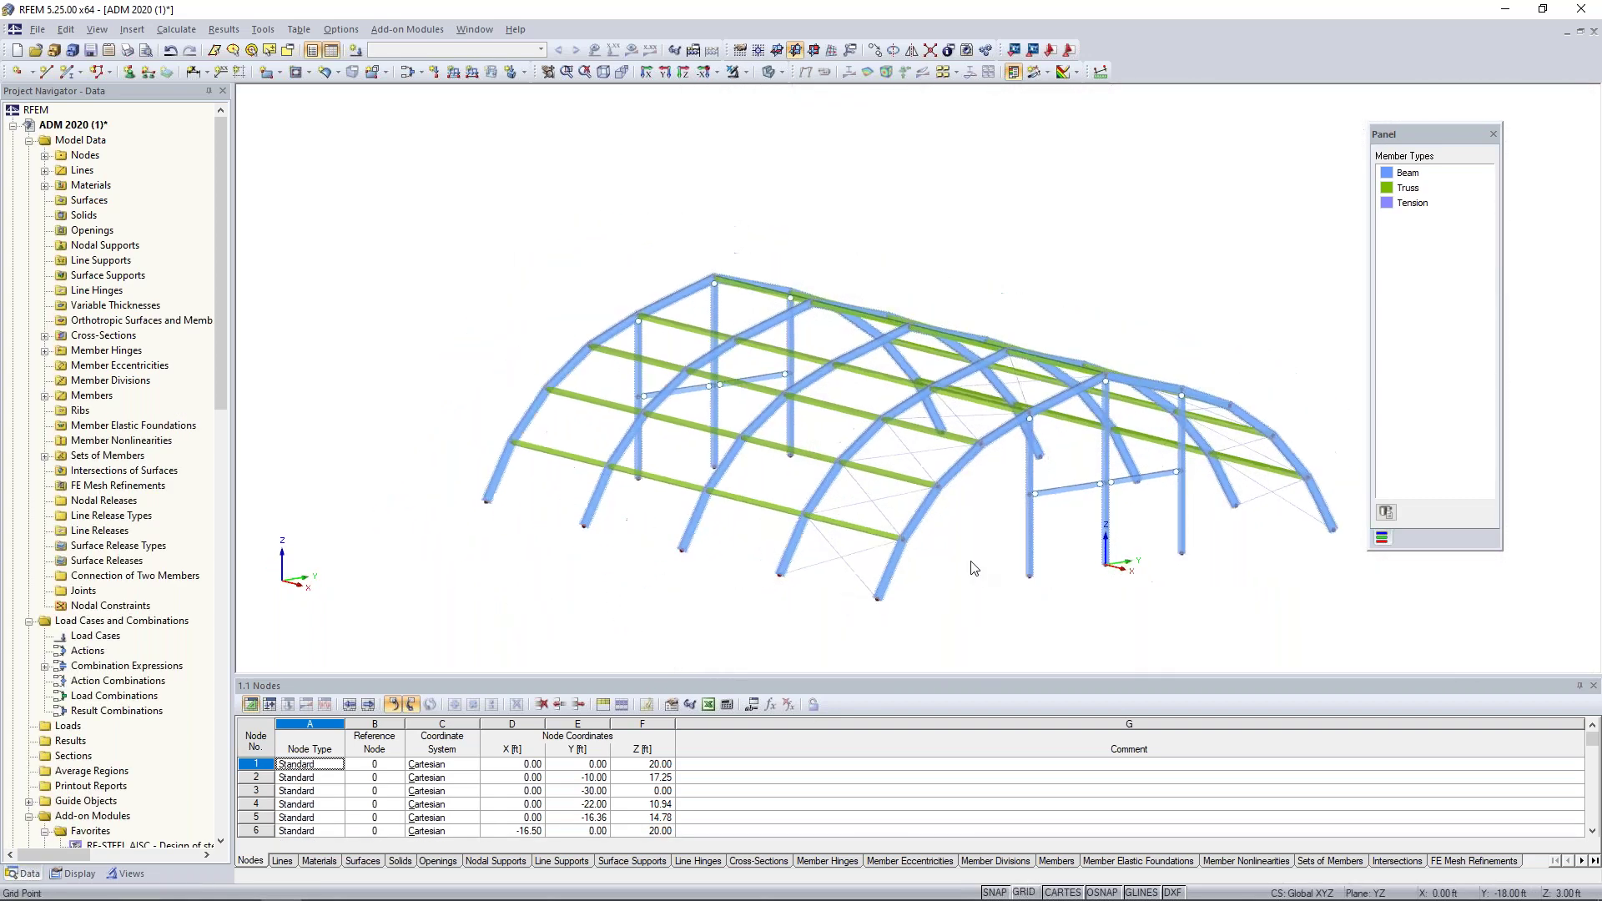
middle_click_drag(970, 550, 872, 534, "ctrl")
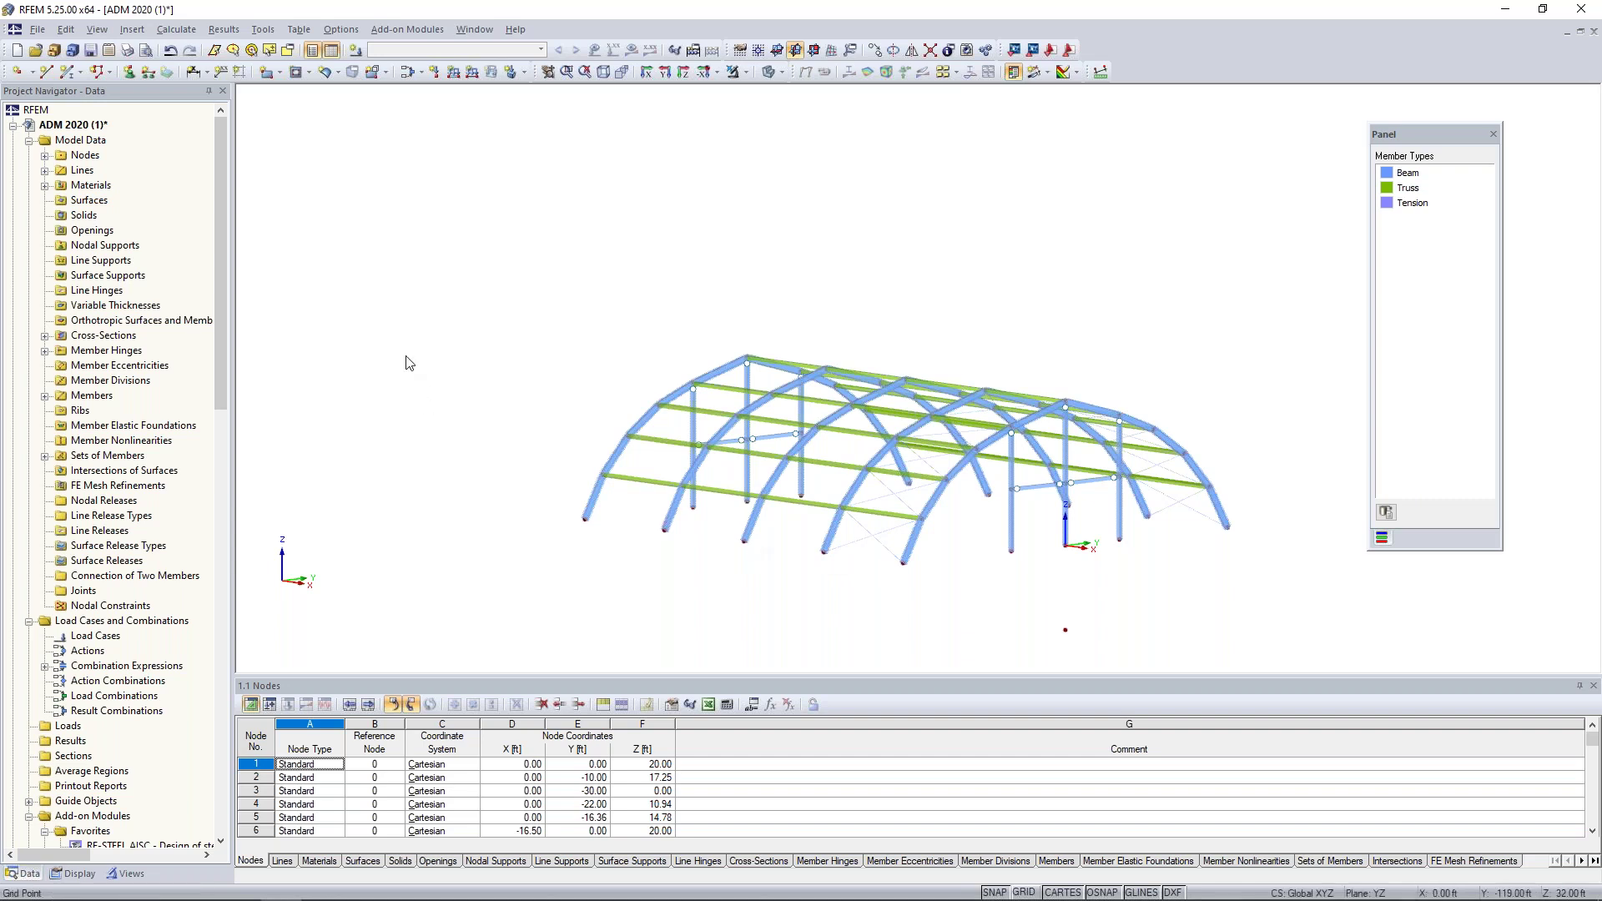
left_click(129, 74)
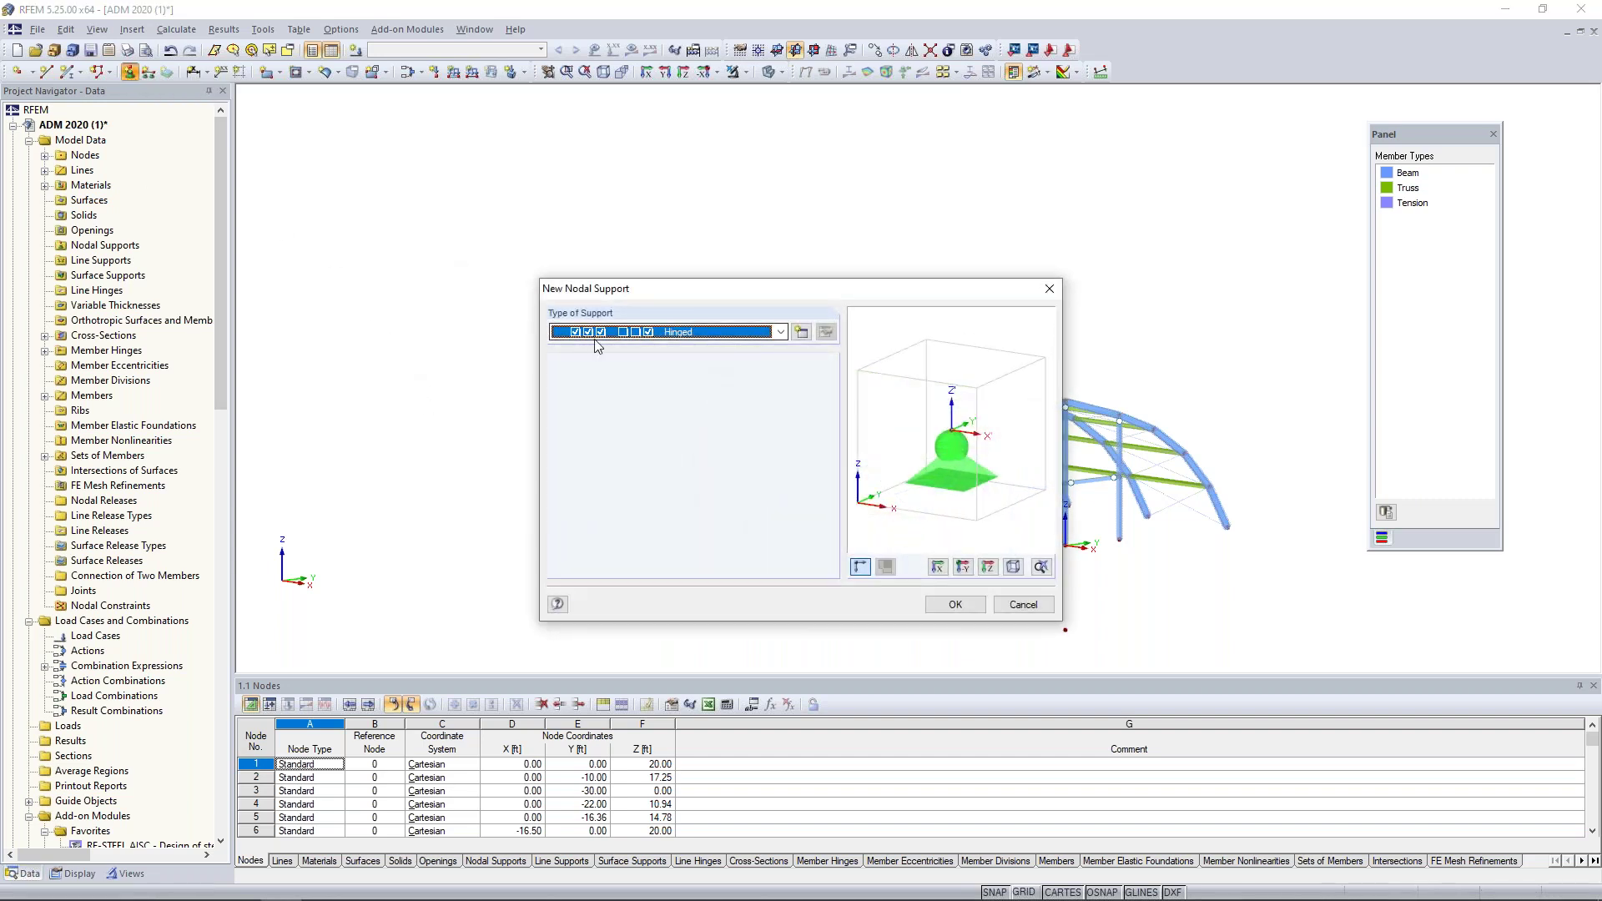
left_click(718, 335)
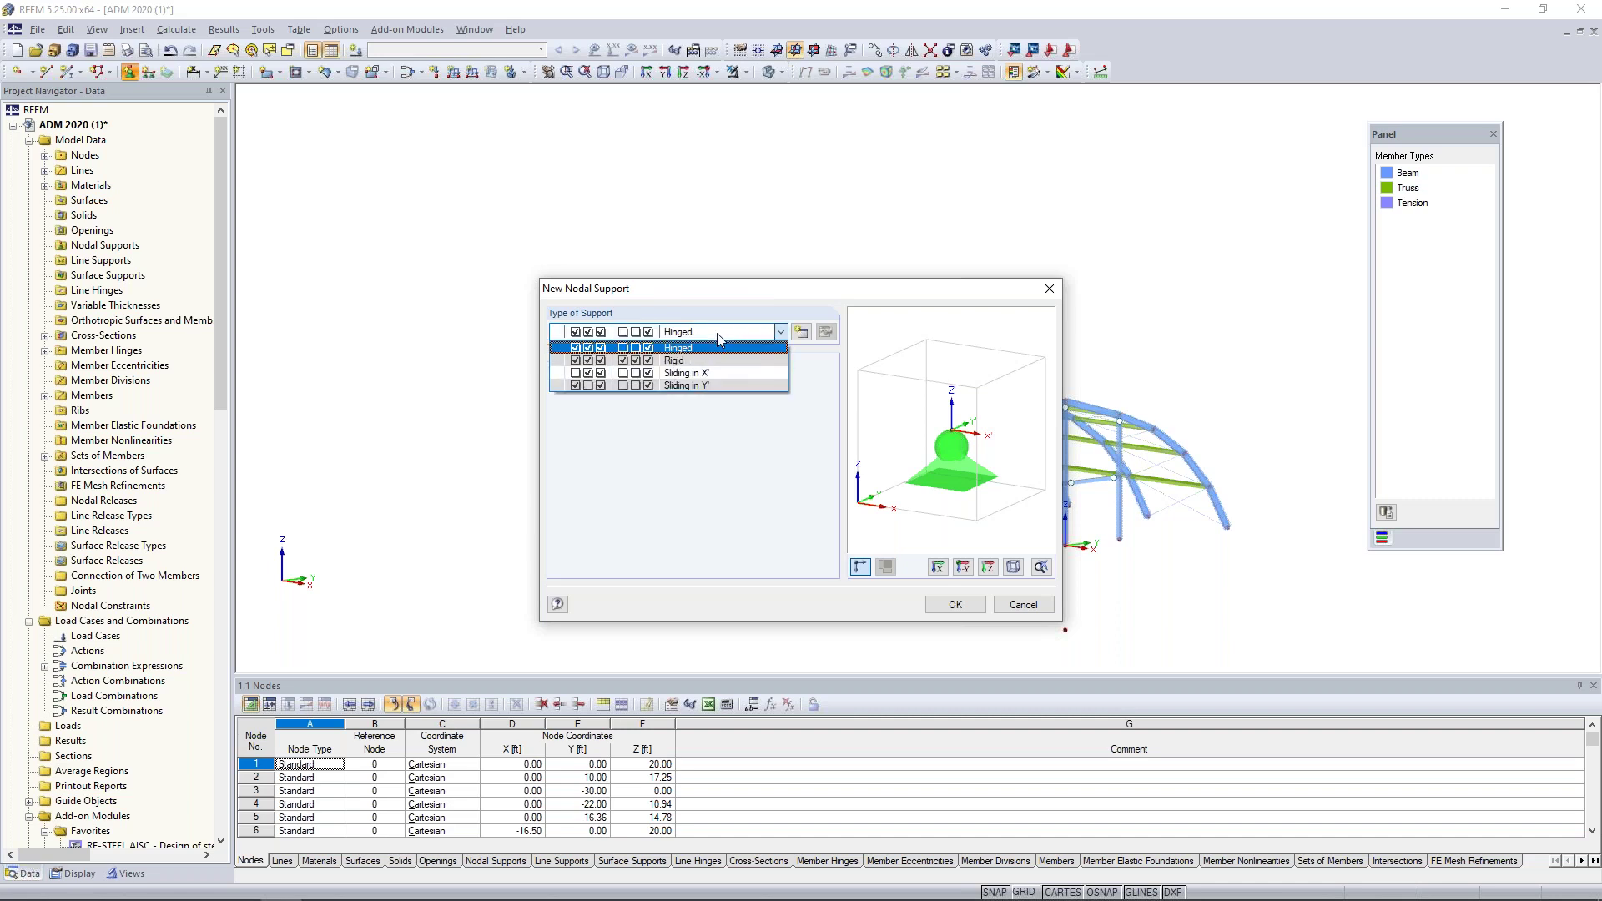
left_click(710, 344)
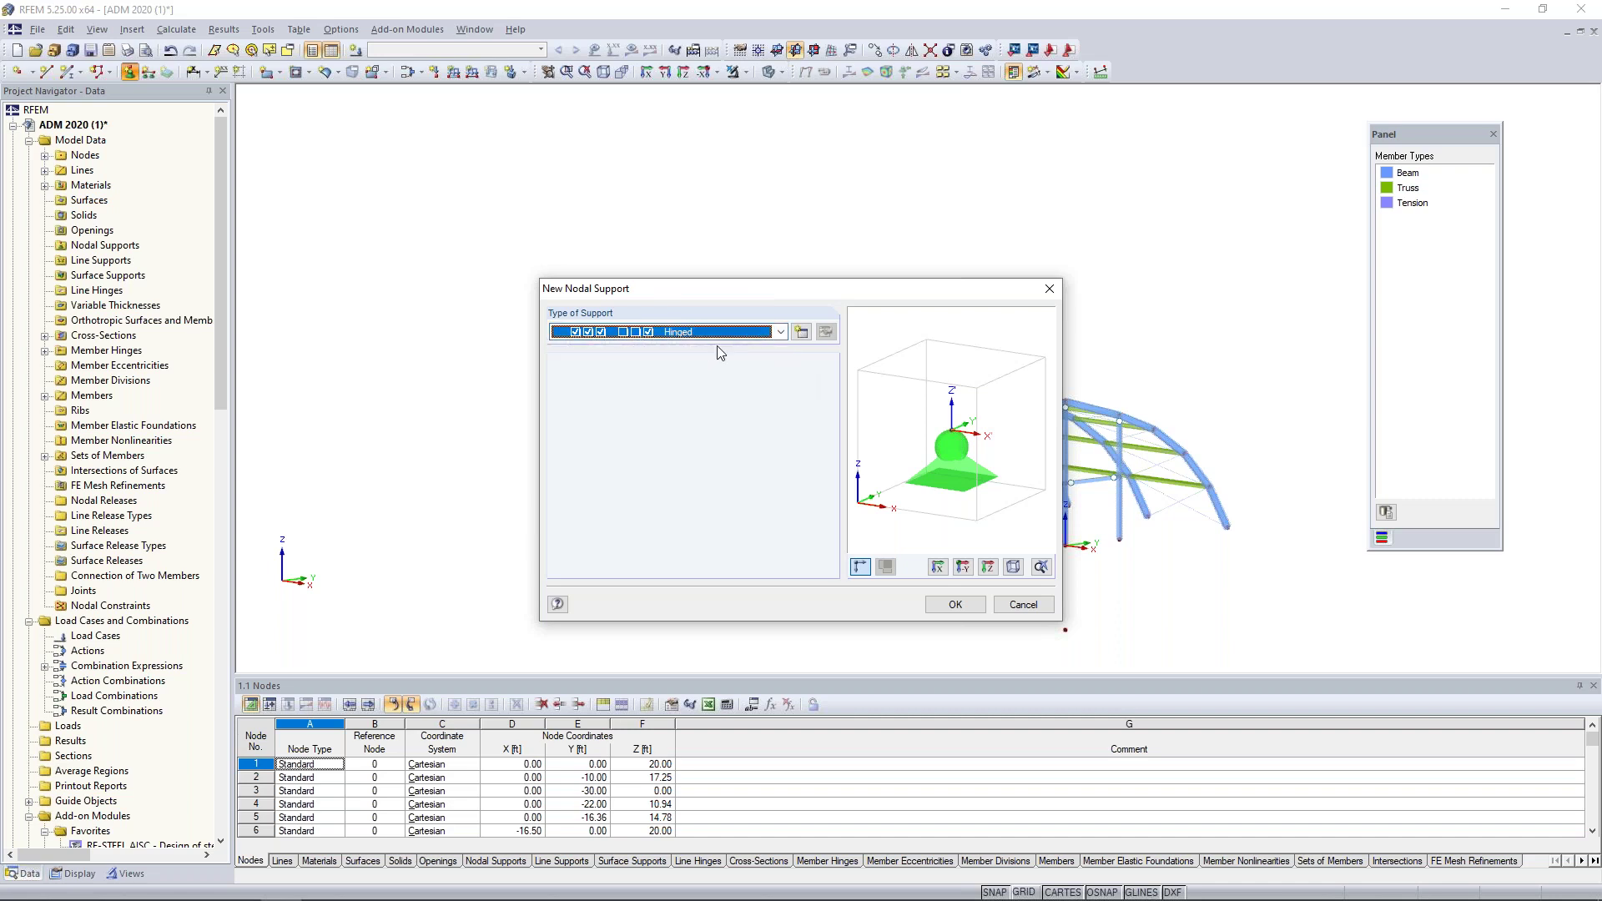
left_click(955, 604)
middle_click_drag(1076, 534, 1238, 548, "ctrl")
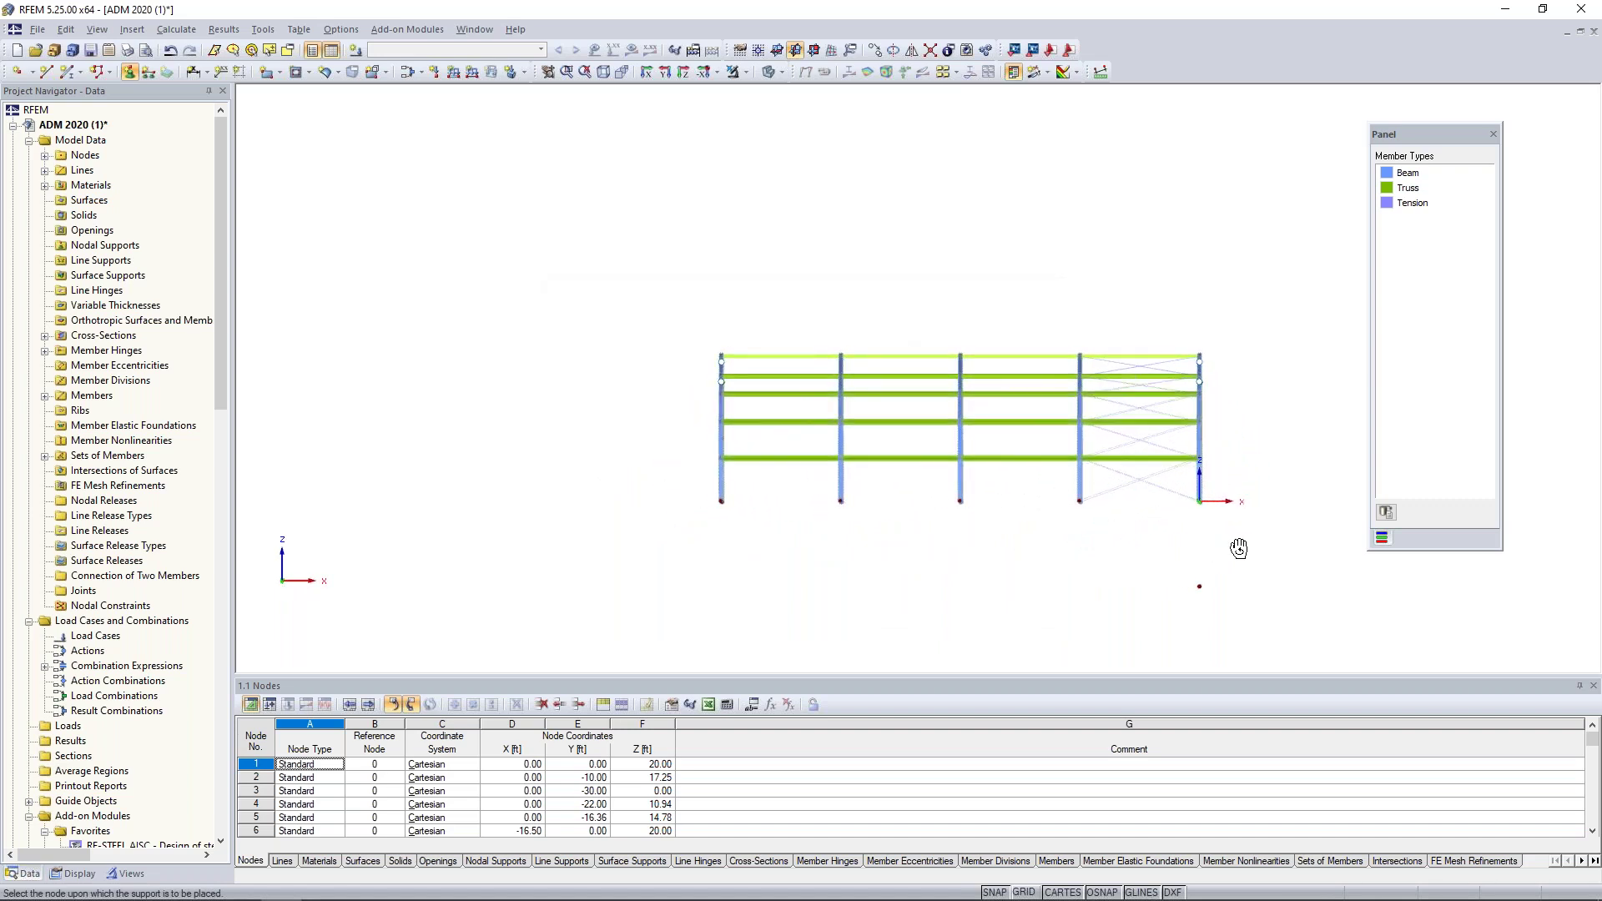
left_click_drag(763, 499, 1218, 521)
Step: View the supported structure from an oblique angle and switch to the model ADM 2020 (2)
middle_click_drag(1111, 519, 722, 603, "ctrl")
middle_click_drag(891, 618, 815, 589)
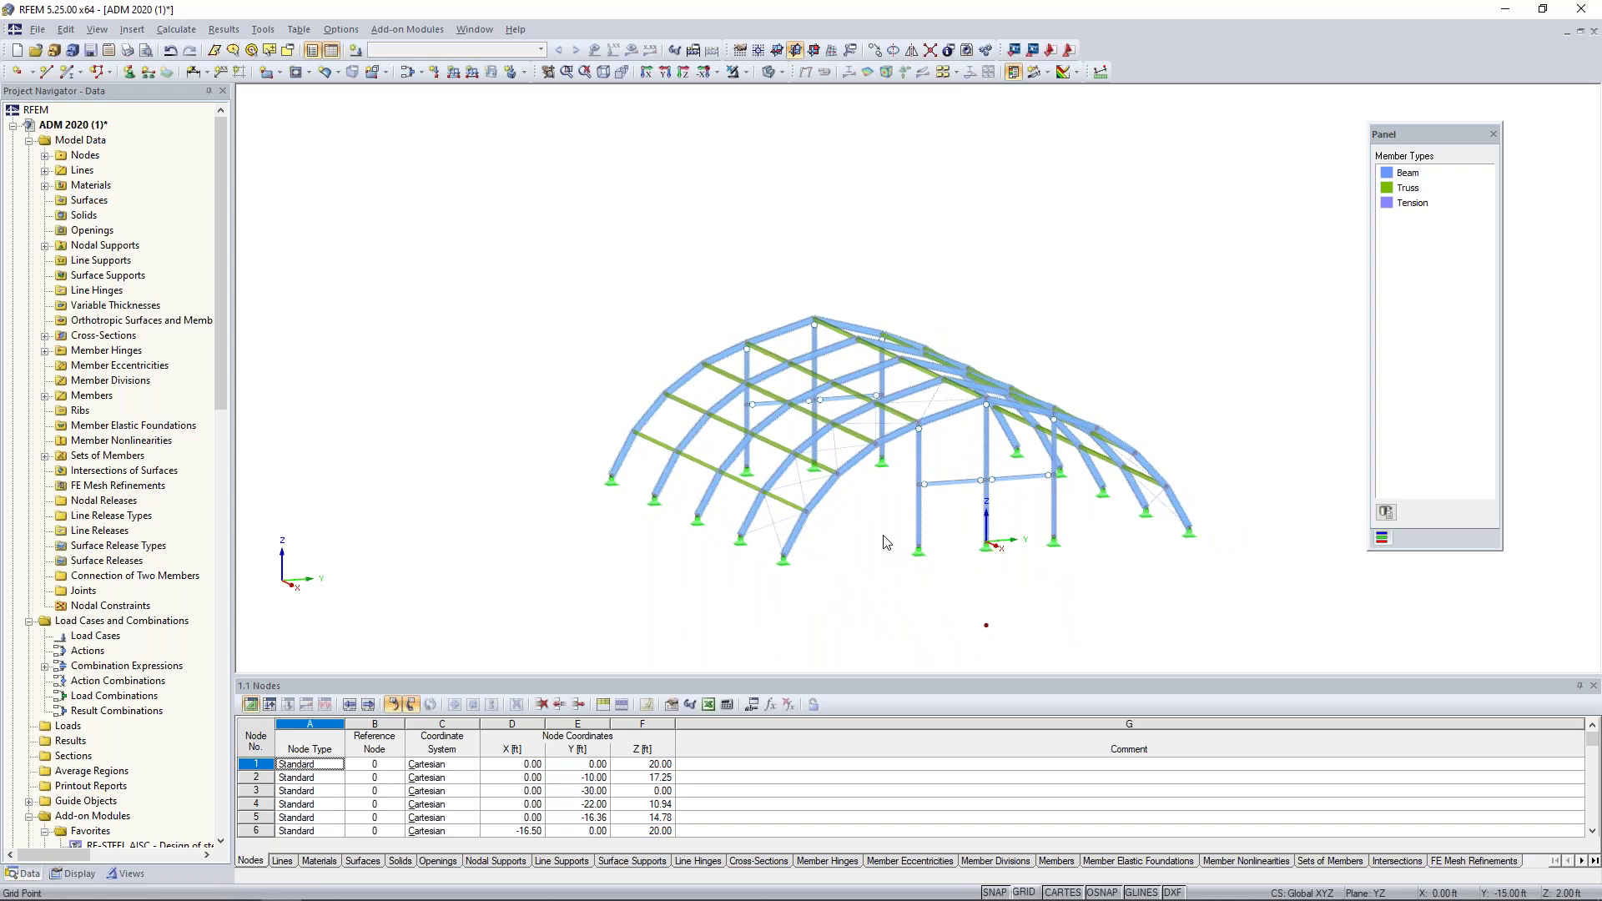
scroll(886, 542, "up", 5)
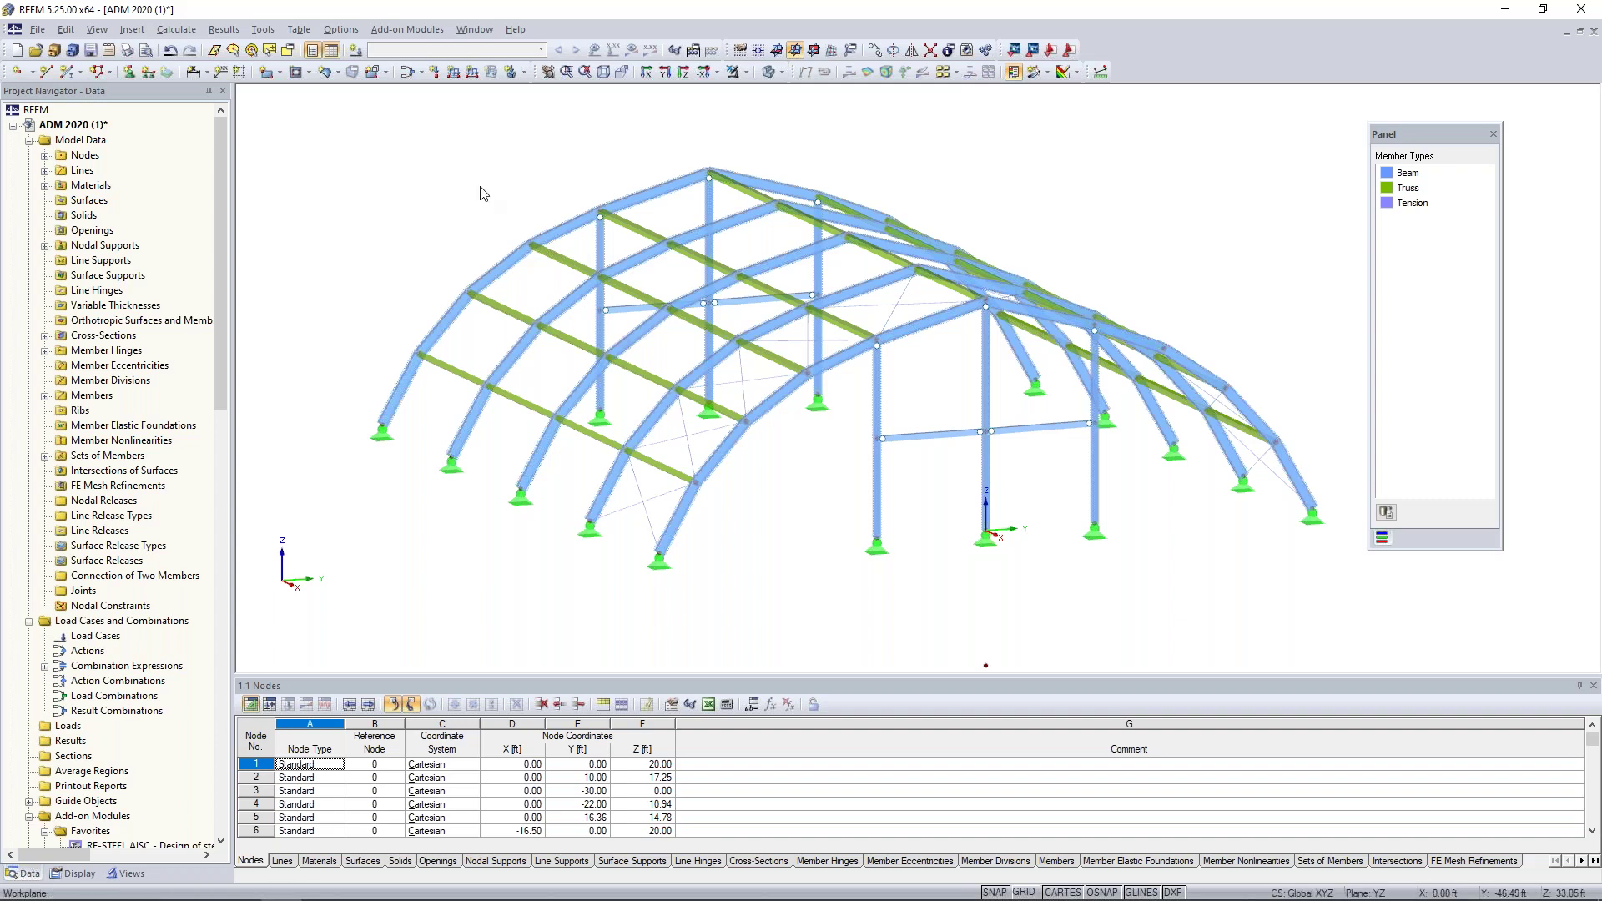
left_click(473, 29)
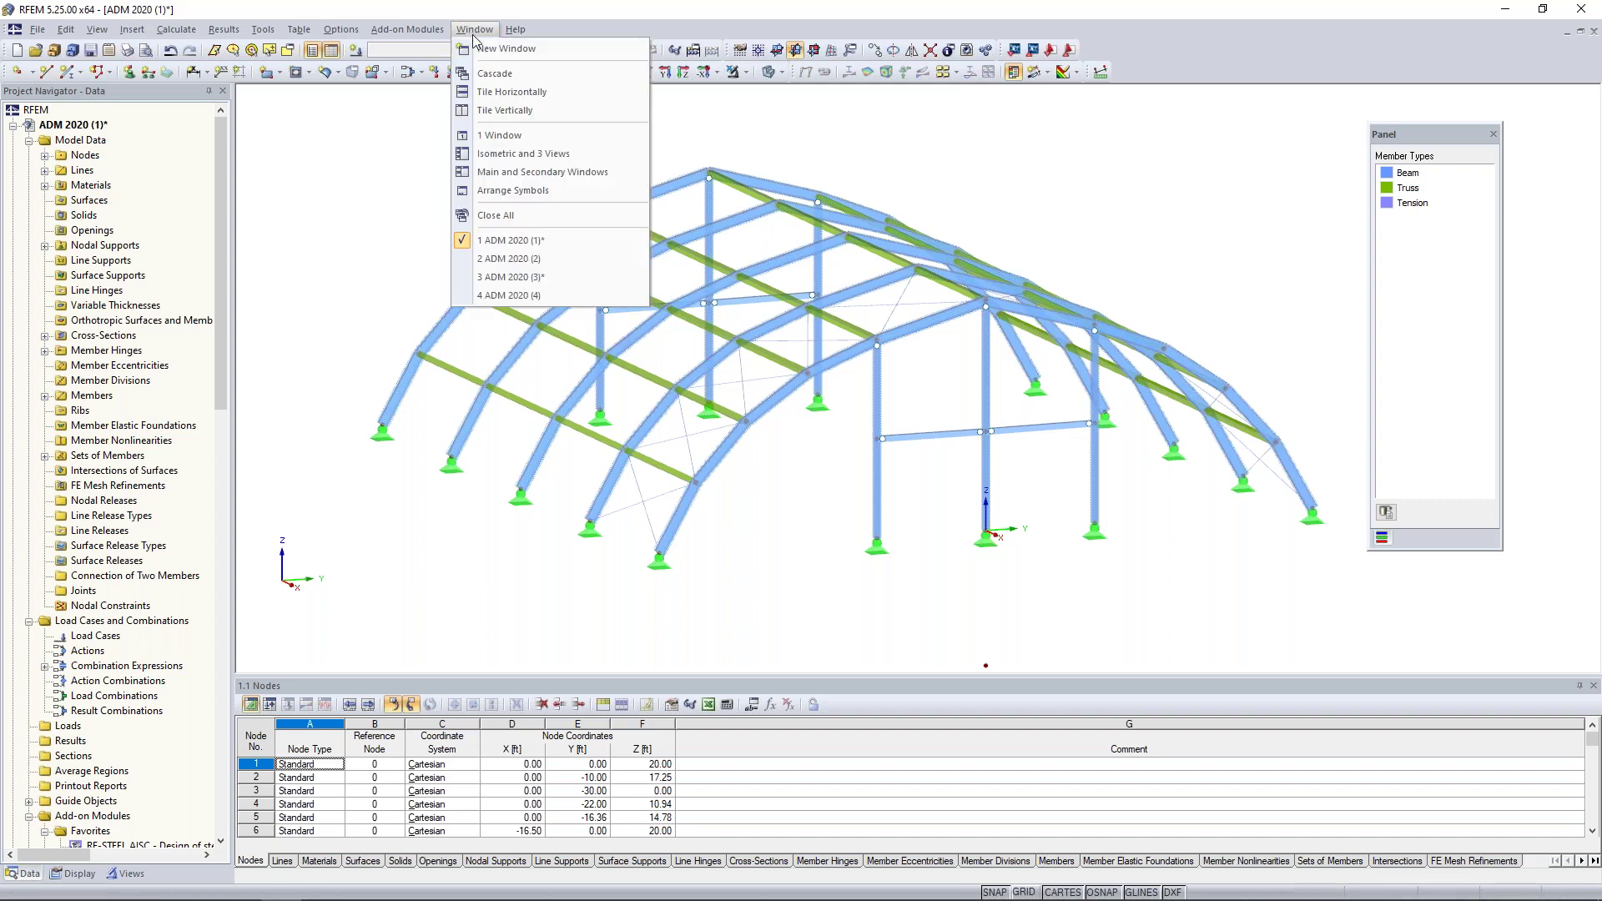
left_click(501, 265)
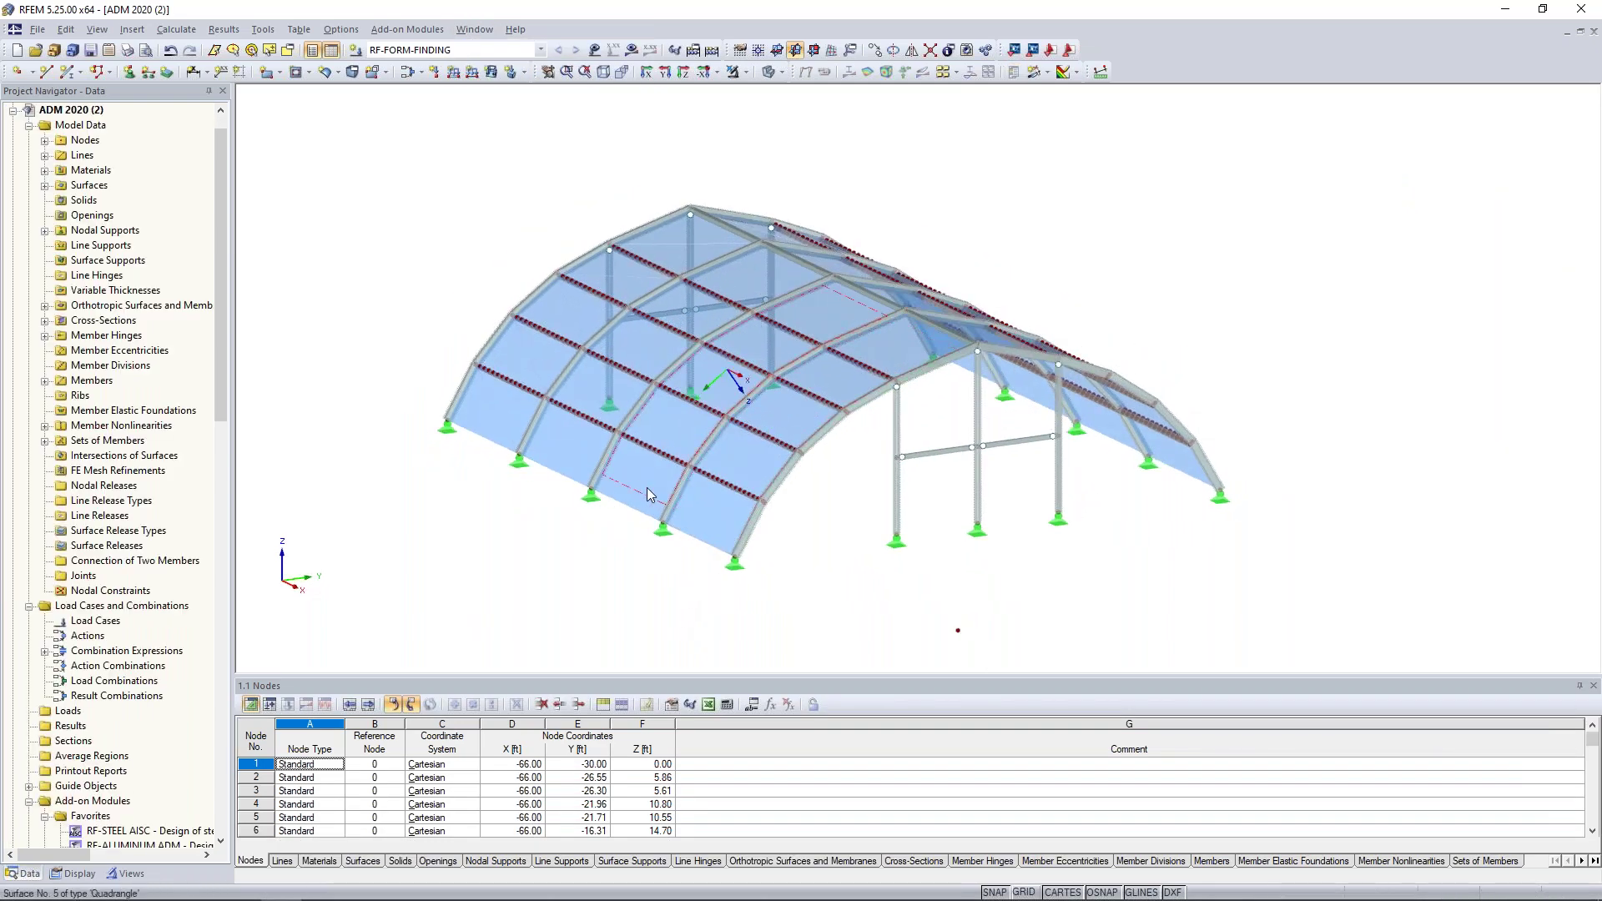
Step: Examine the material of a membrane roof surface, including its Orthotropic Elastic 2D model constants
middle_click_drag(684, 484, 1237, 554, "ctrl")
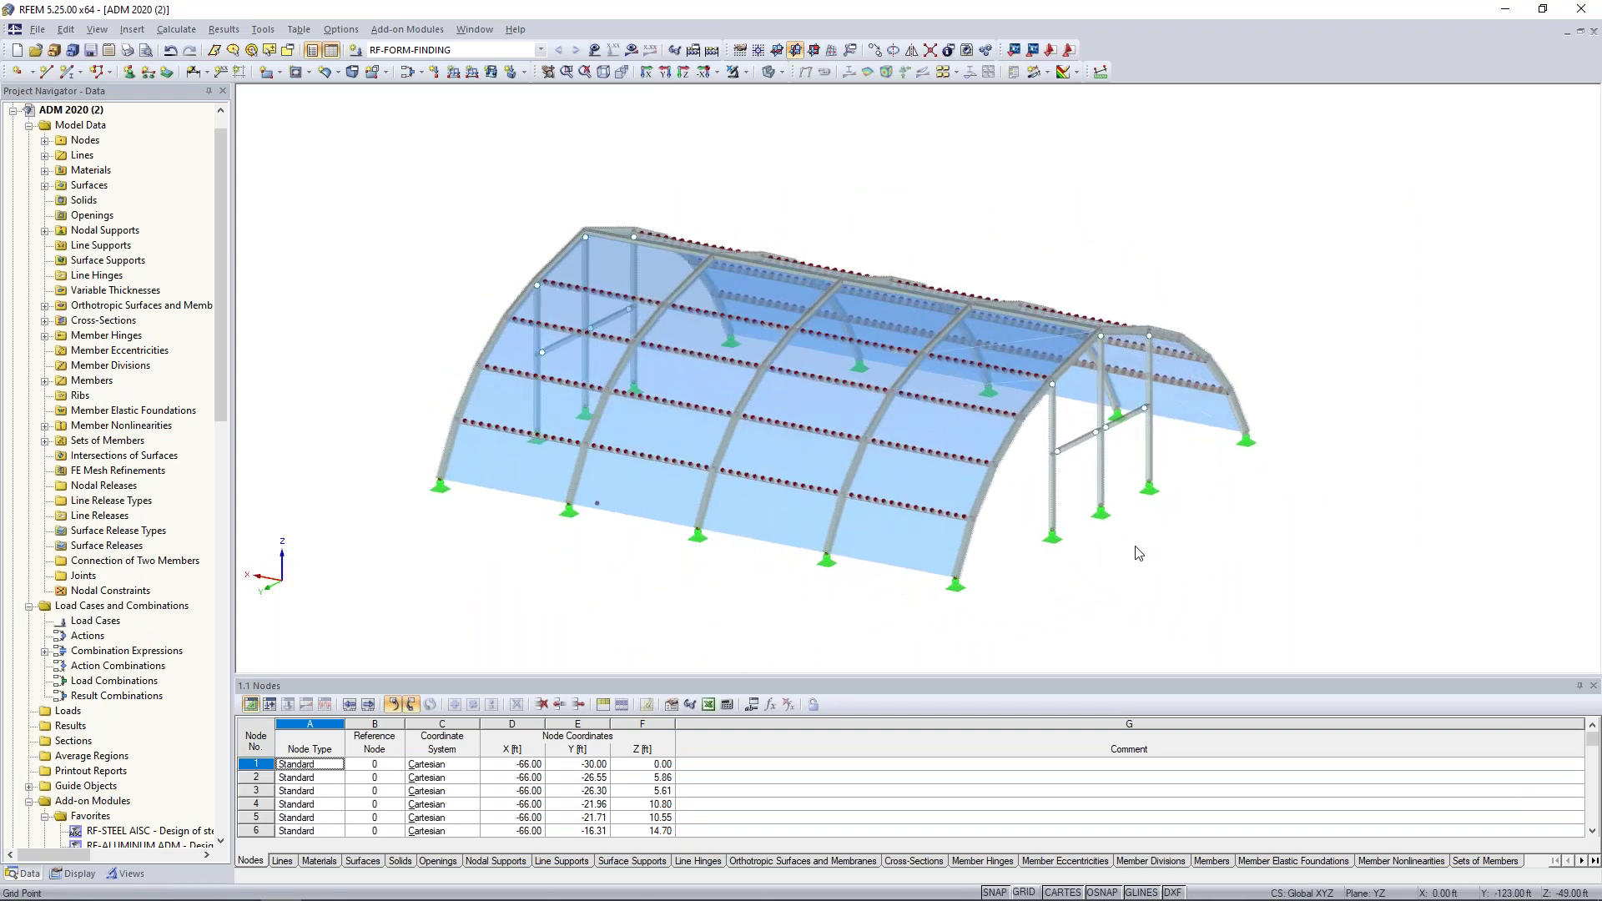
double_click(902, 553)
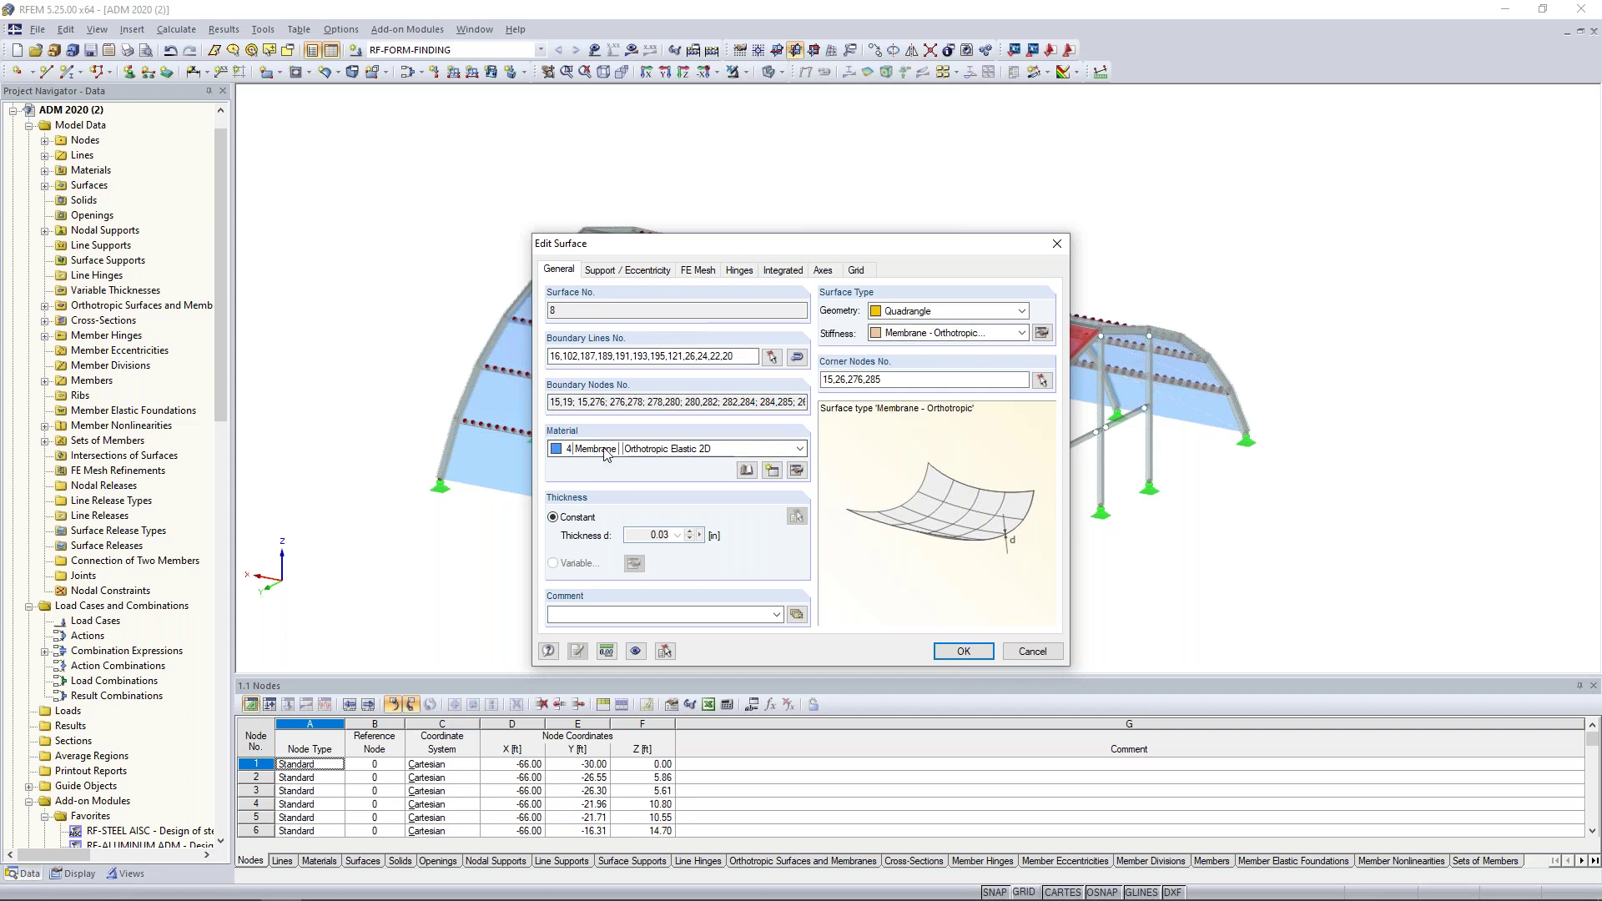
left_click(797, 472)
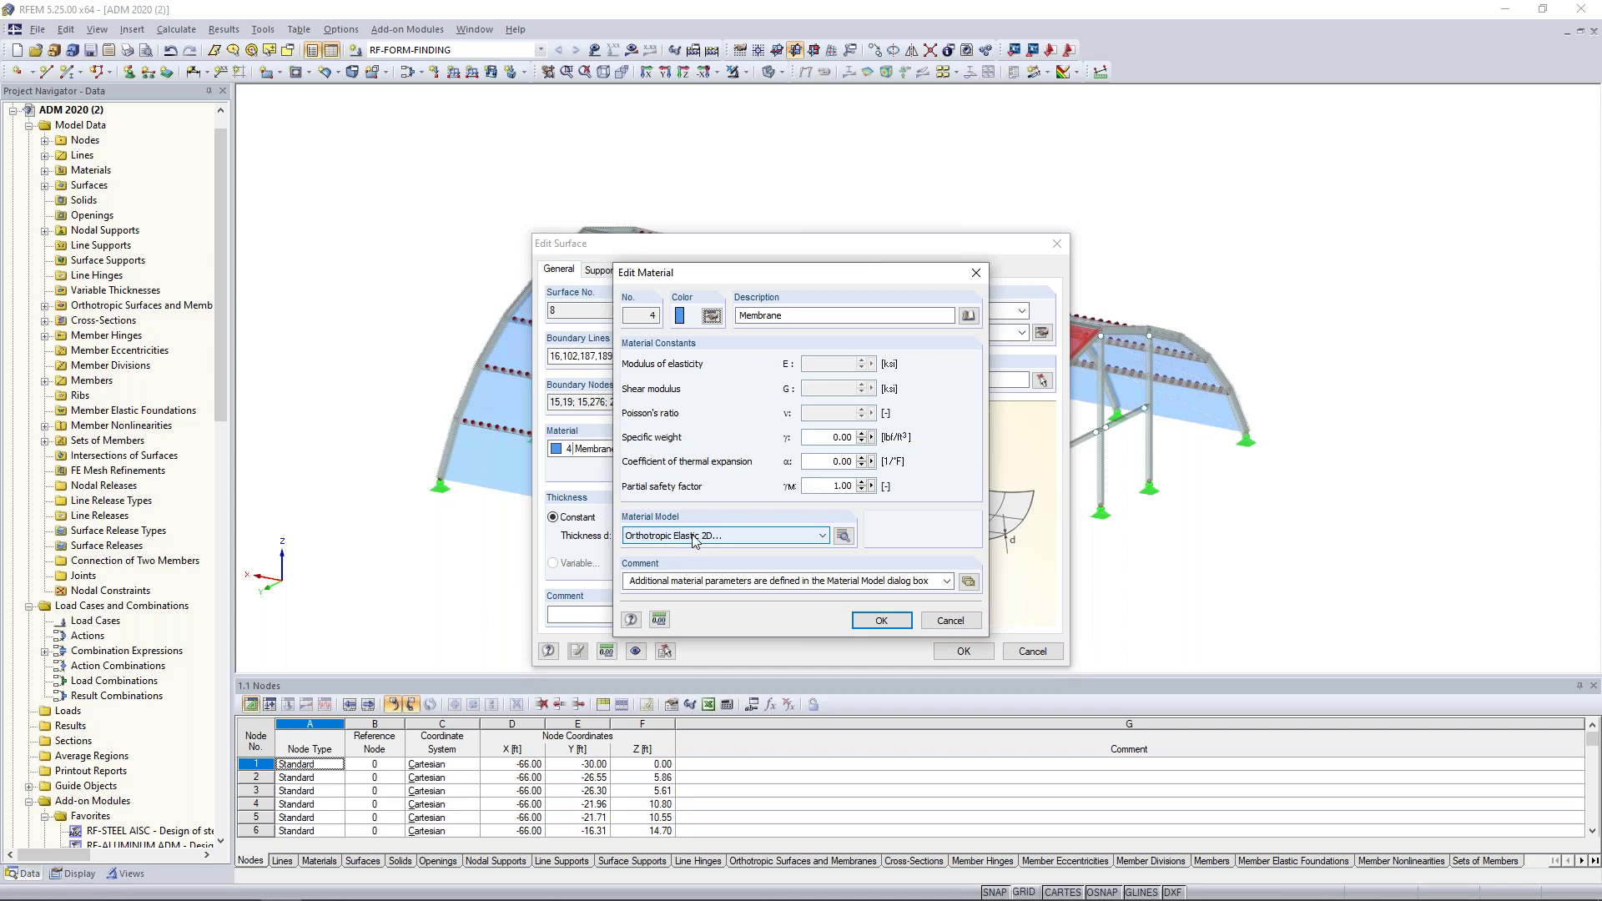
left_click(844, 535)
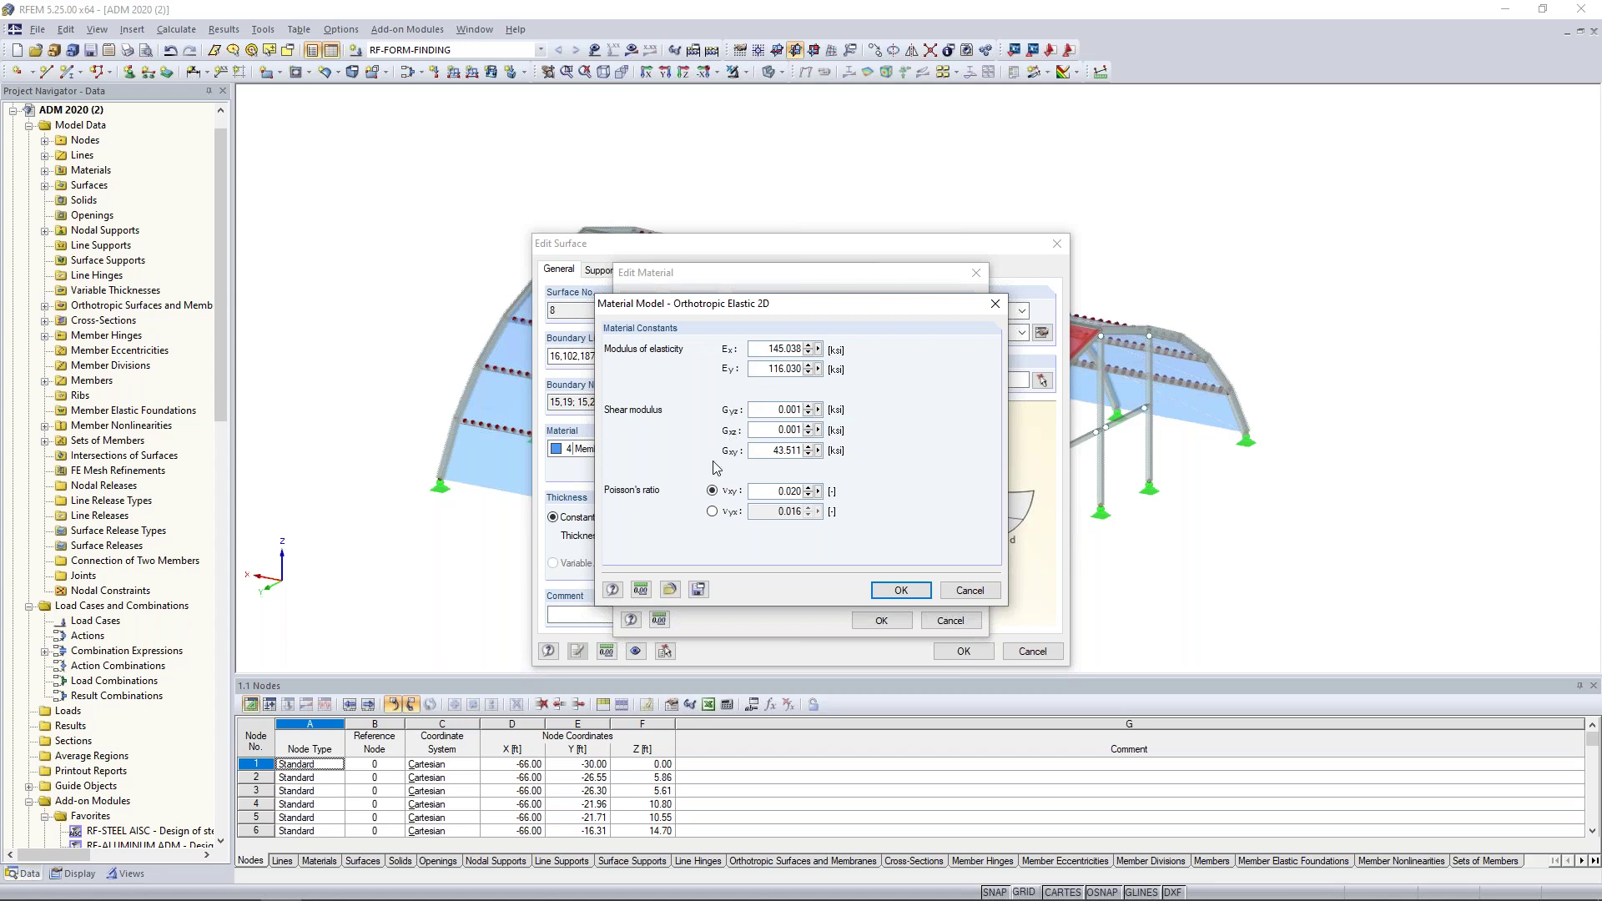
left_click(966, 591)
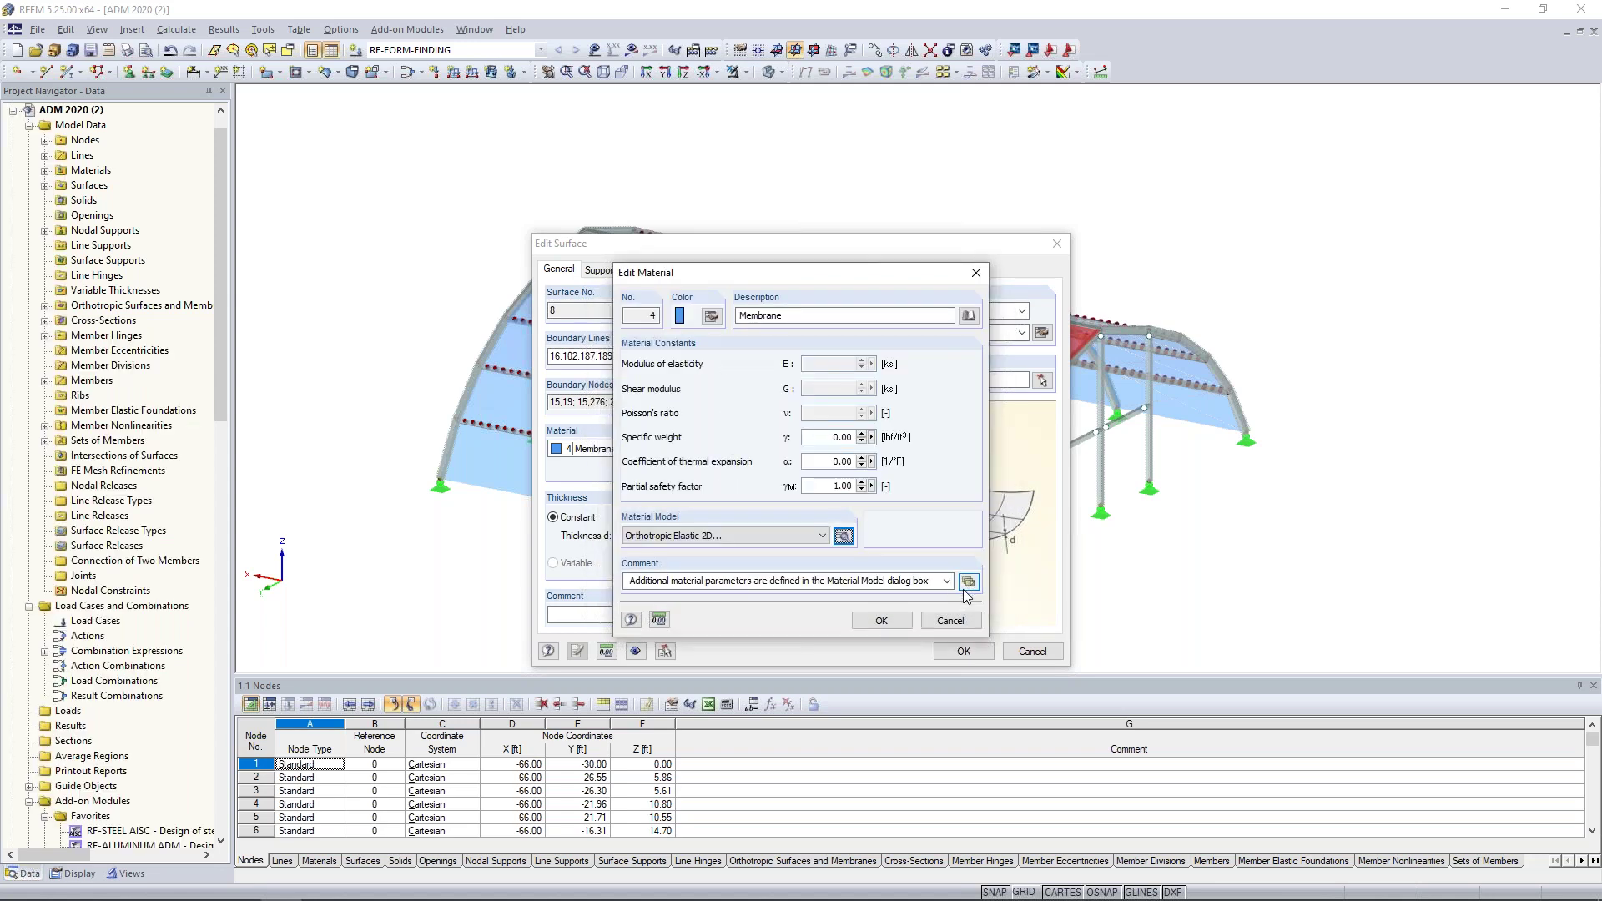
left_click(880, 620)
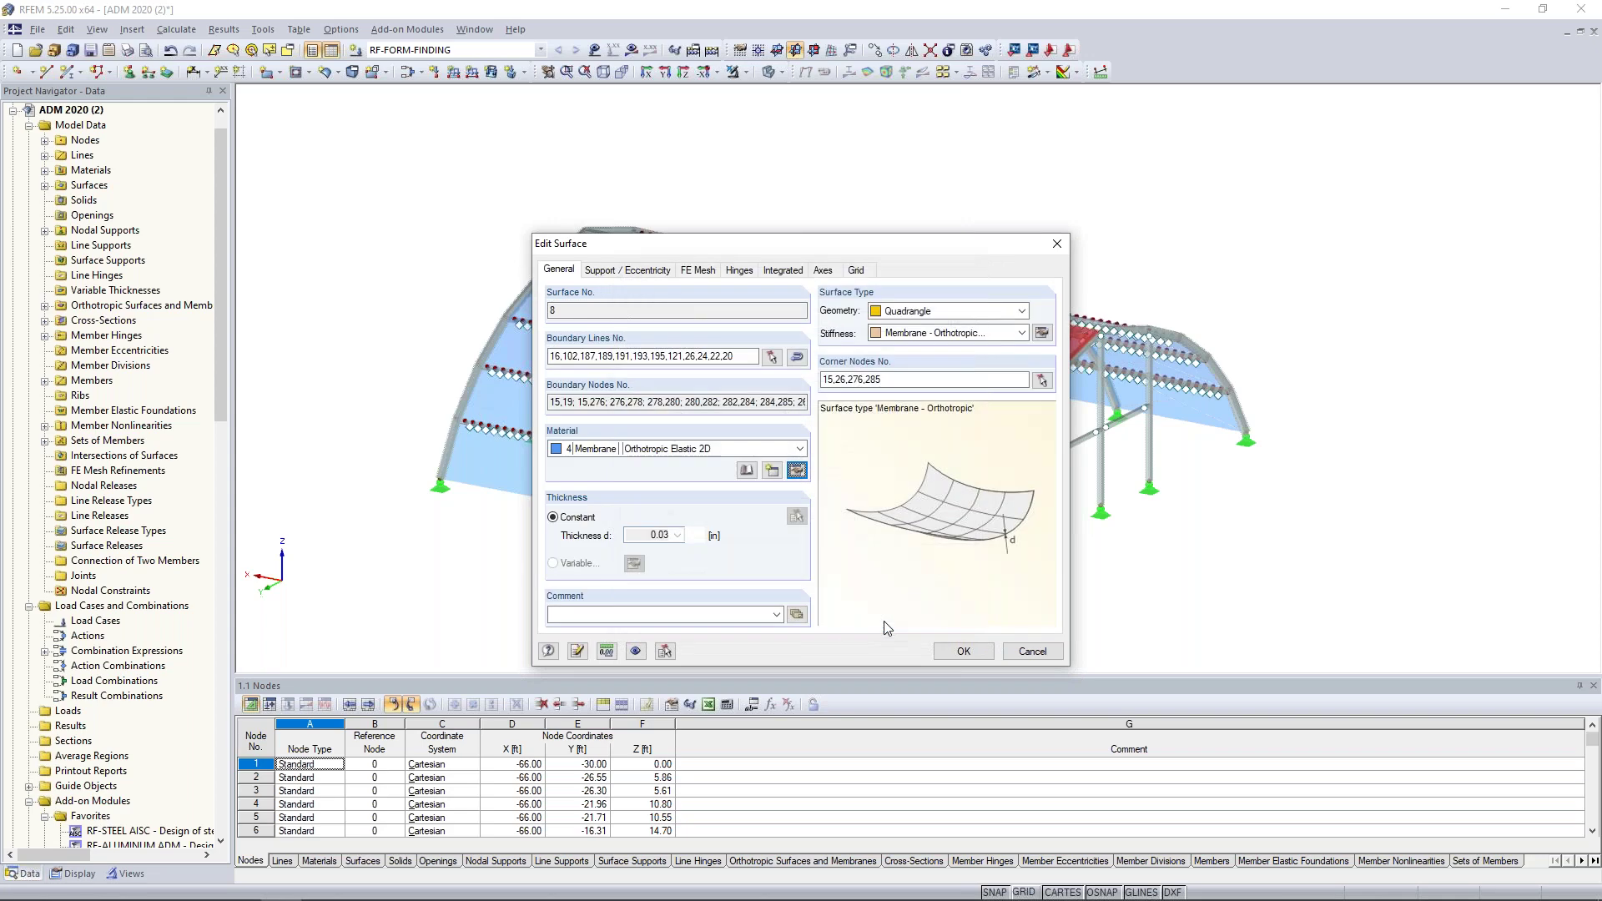
Step: Review the membrane surface's orthotropic stiffness settings, covering constant thickness, stiffness matrix and form-finding prestress
left_click(1041, 334)
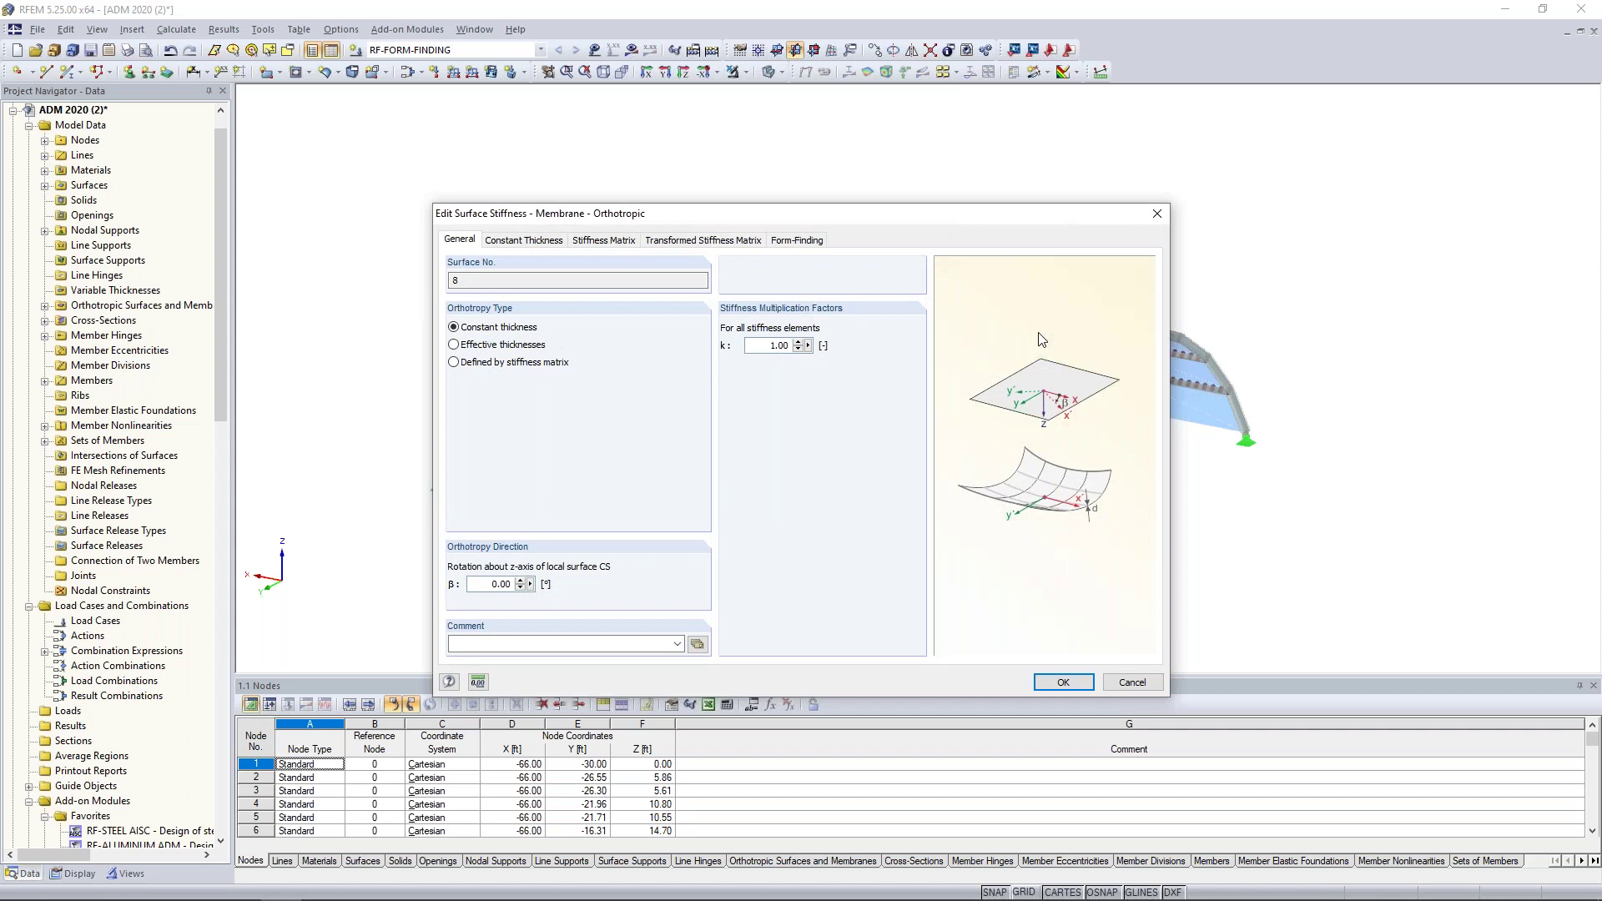
left_click(547, 241)
left_click(483, 586)
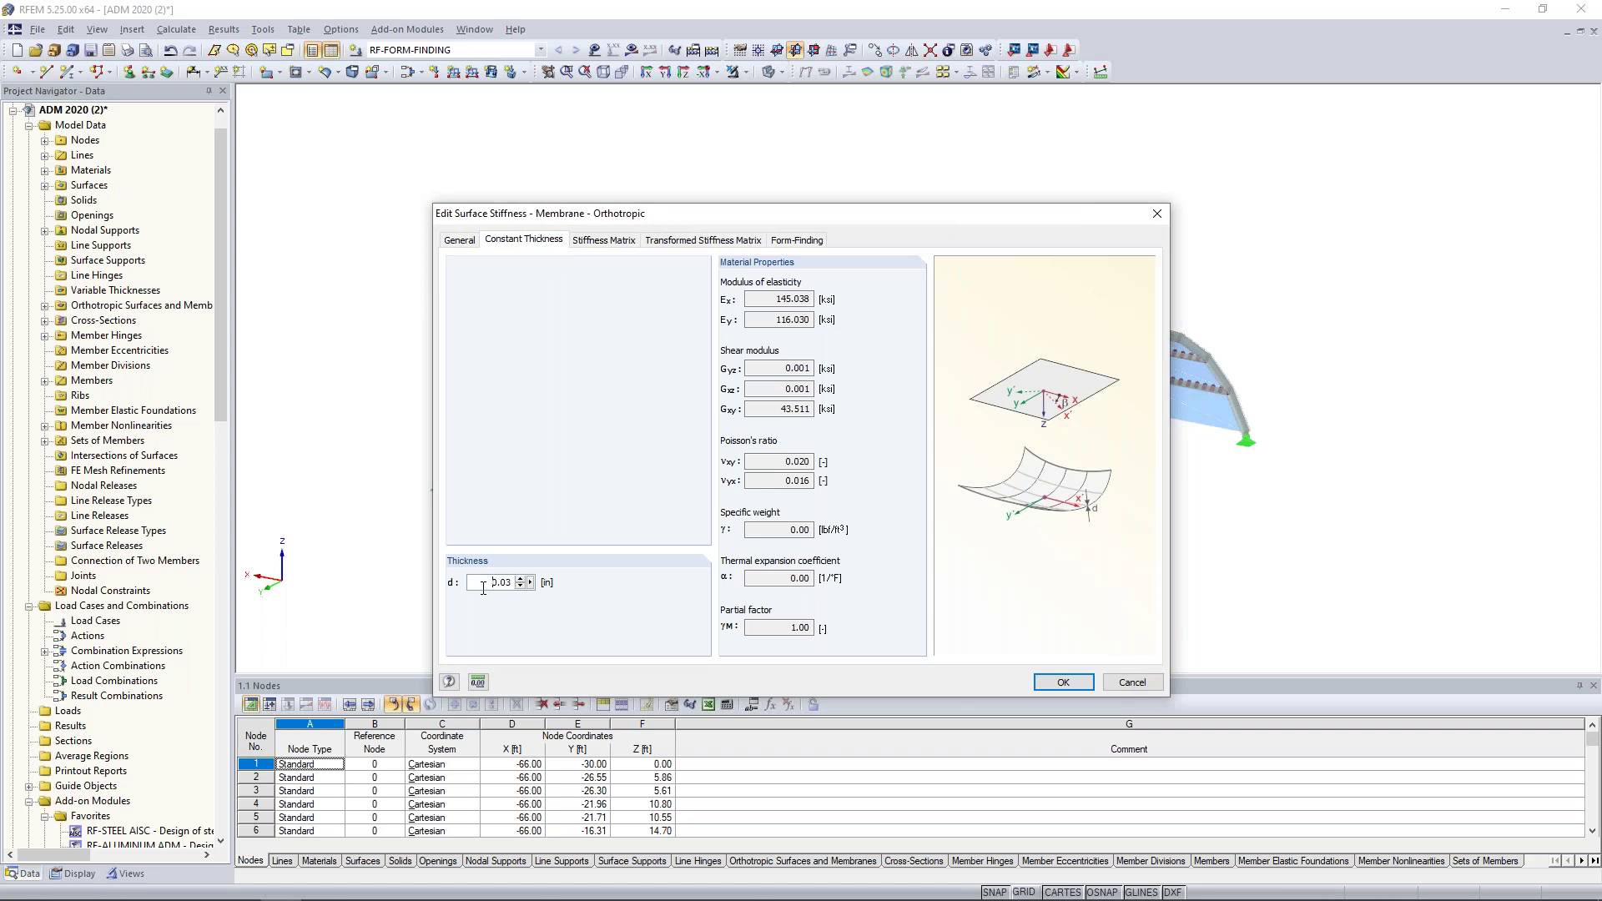
left_click(600, 244)
left_click(497, 282)
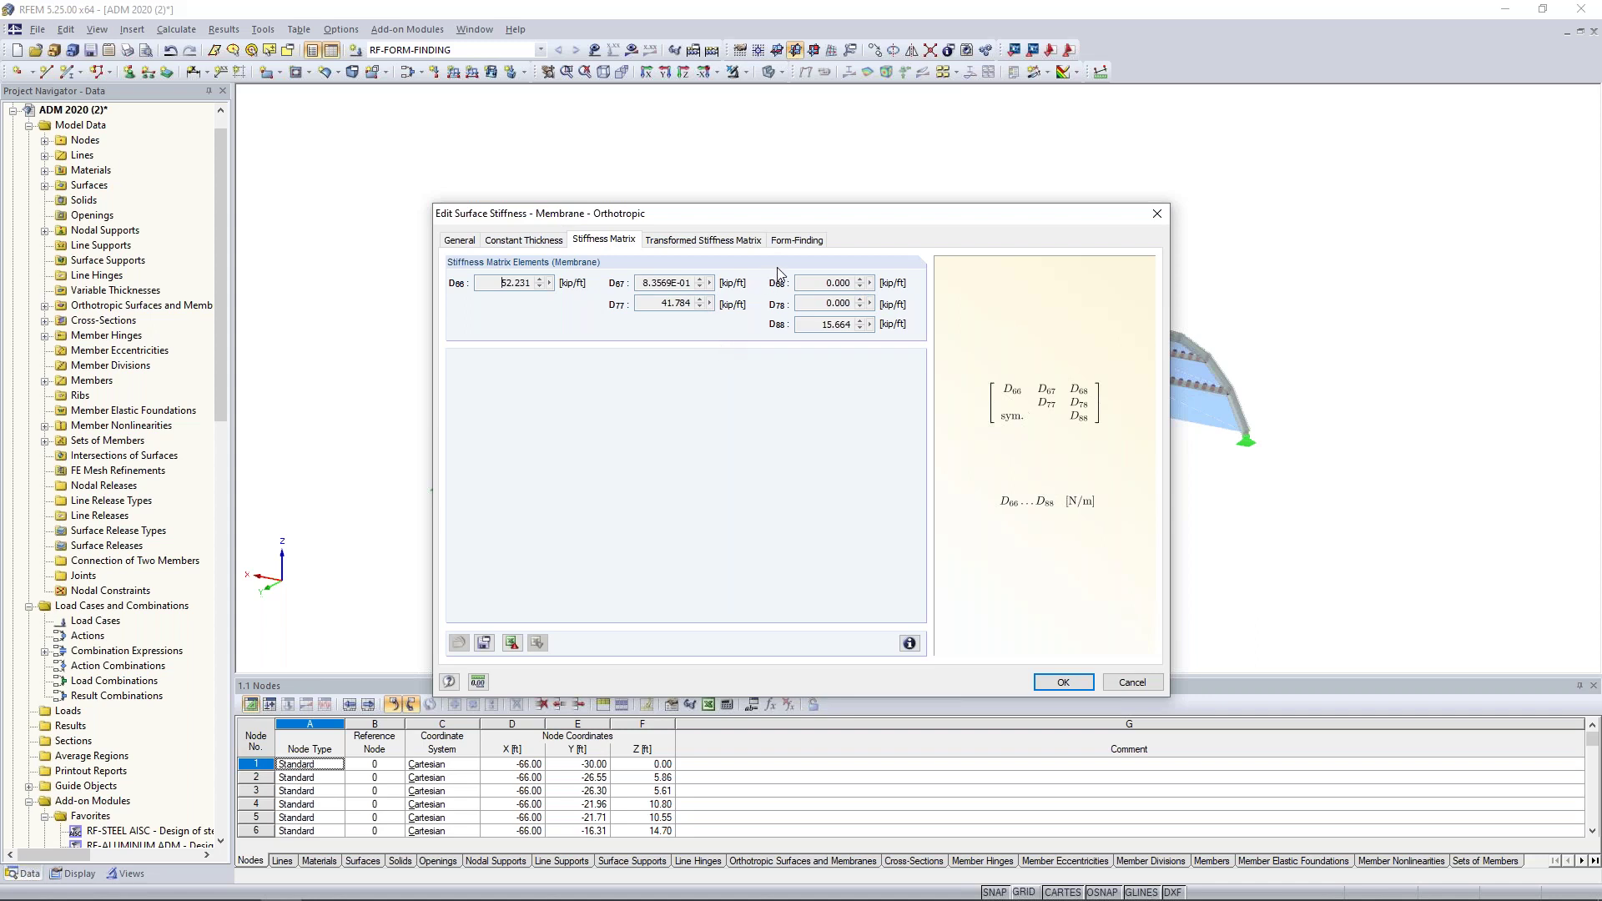
left_click(794, 241)
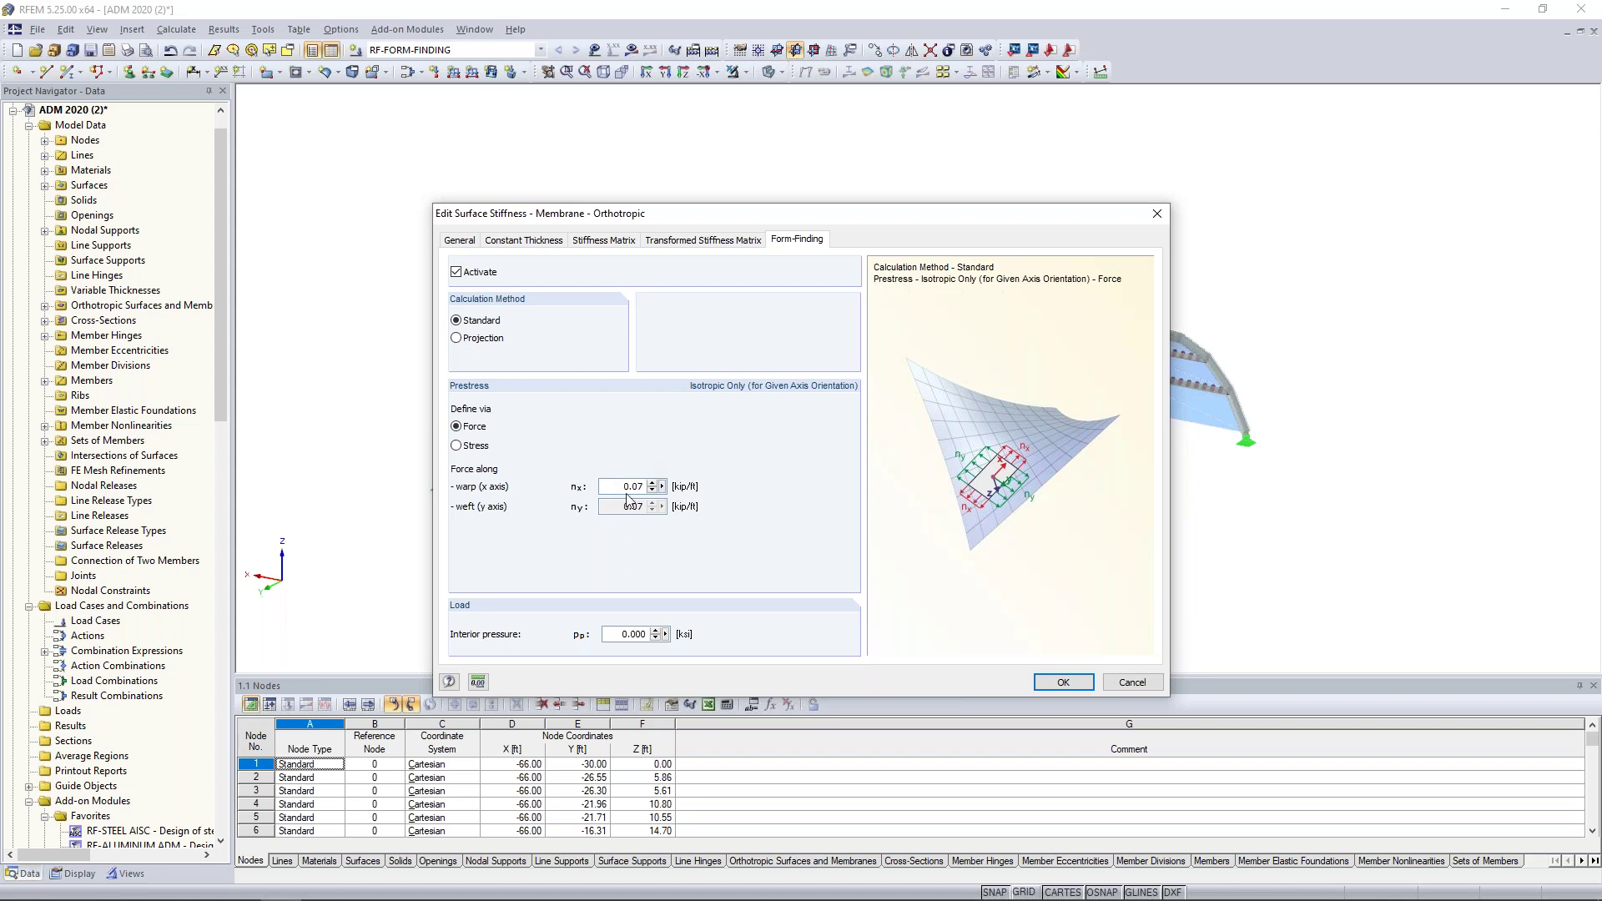
left_click(1063, 683)
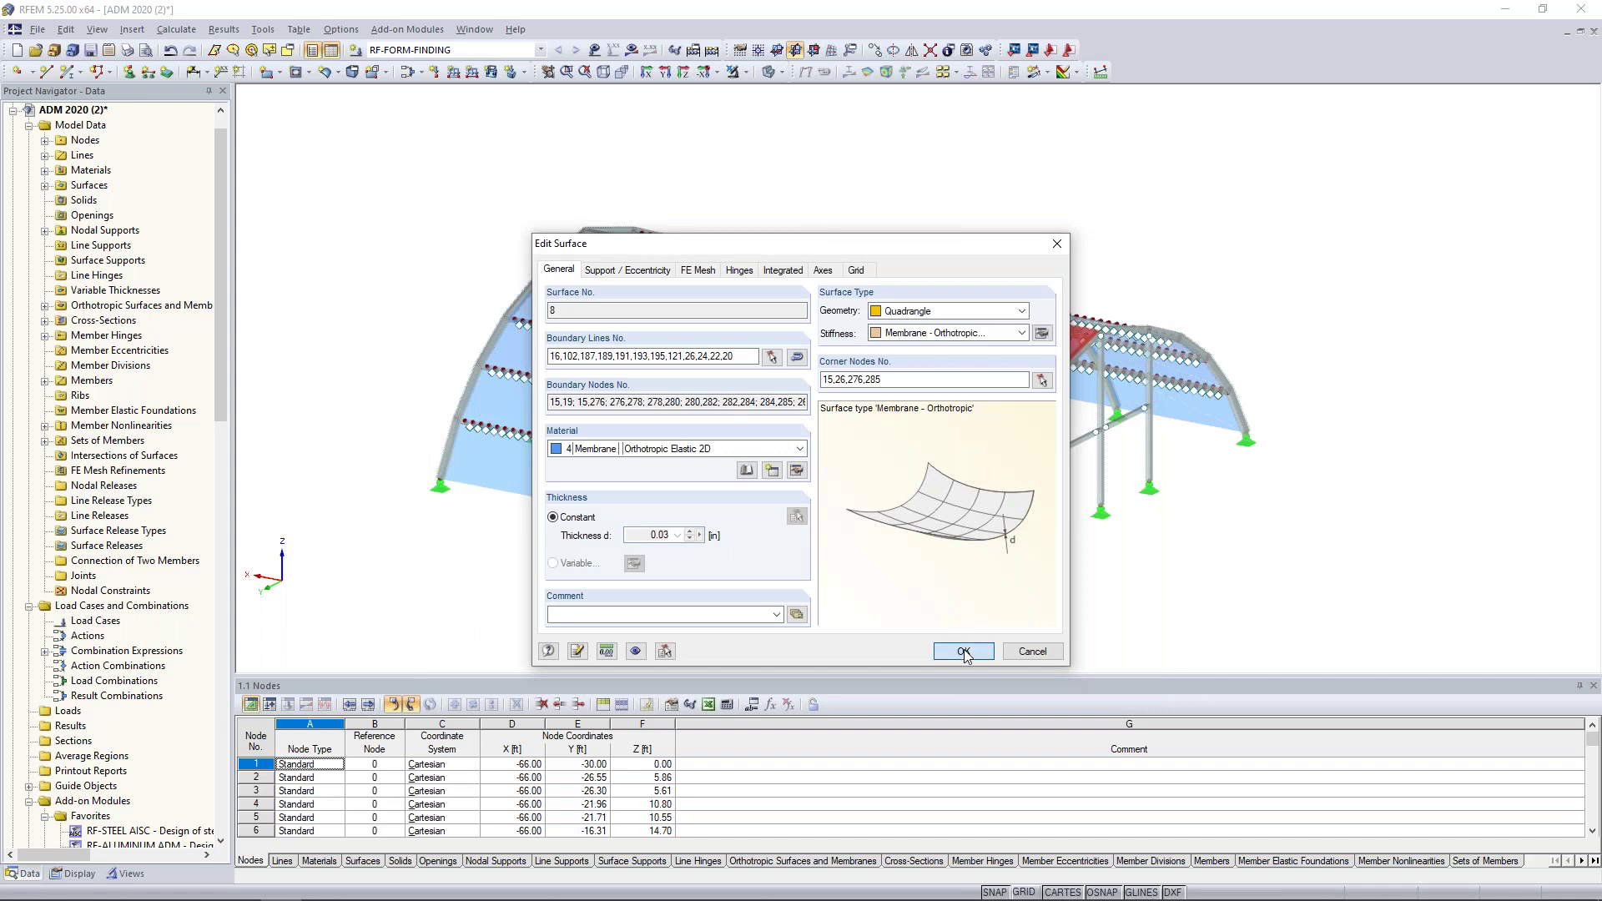
left_click(963, 651)
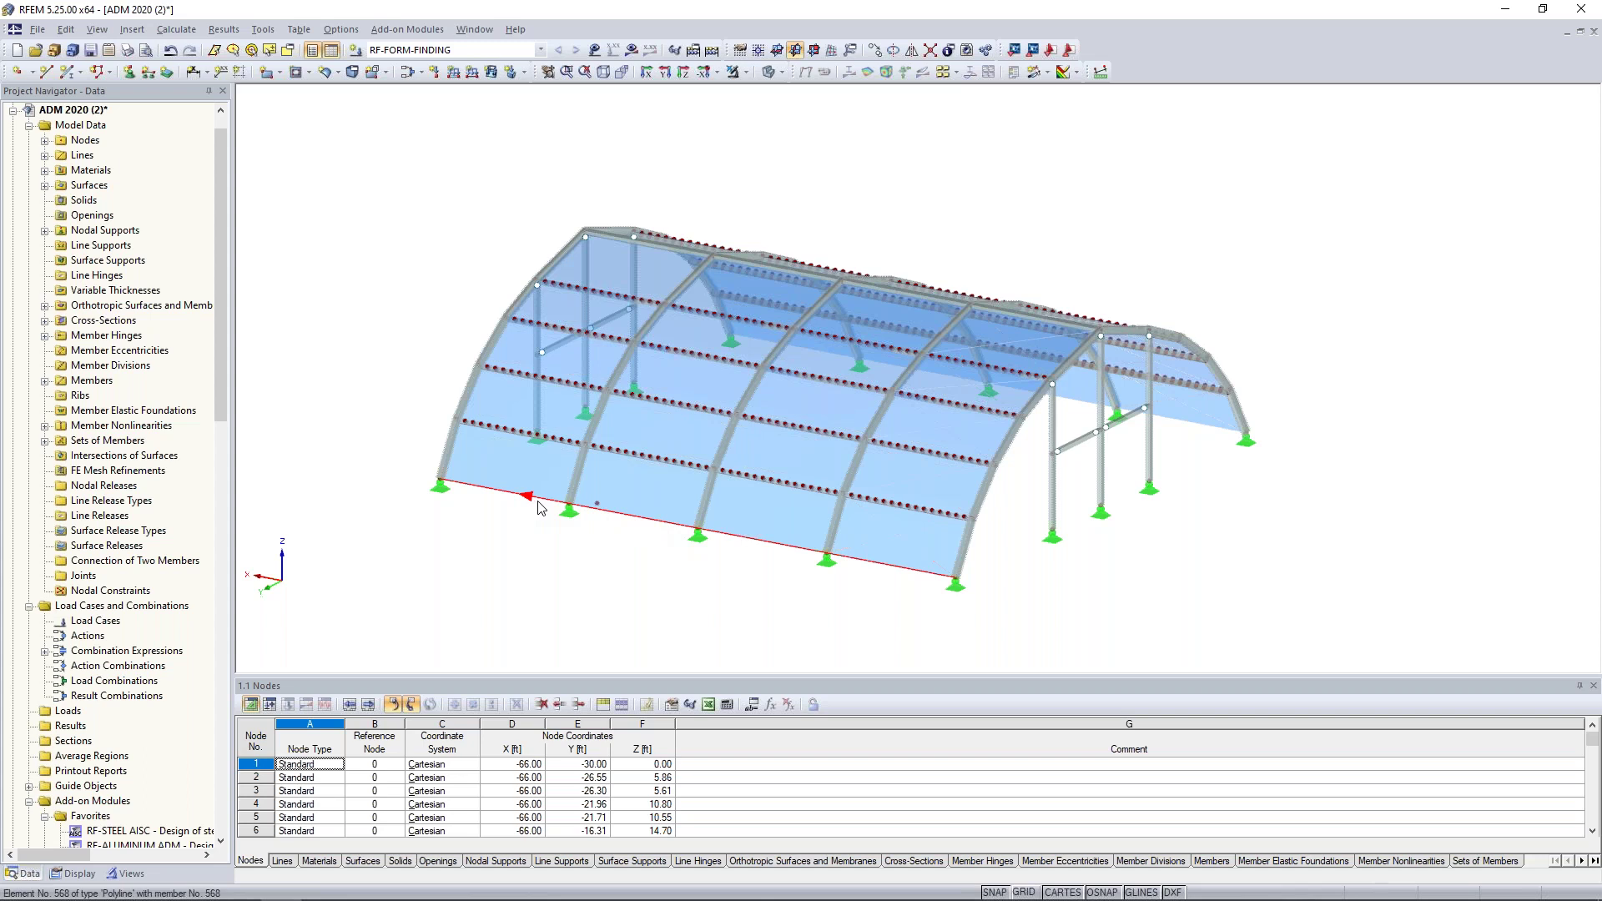
Step: Review the edge cable along the membrane's base, checking its member type and form-finding force parameters
double_click(913, 576)
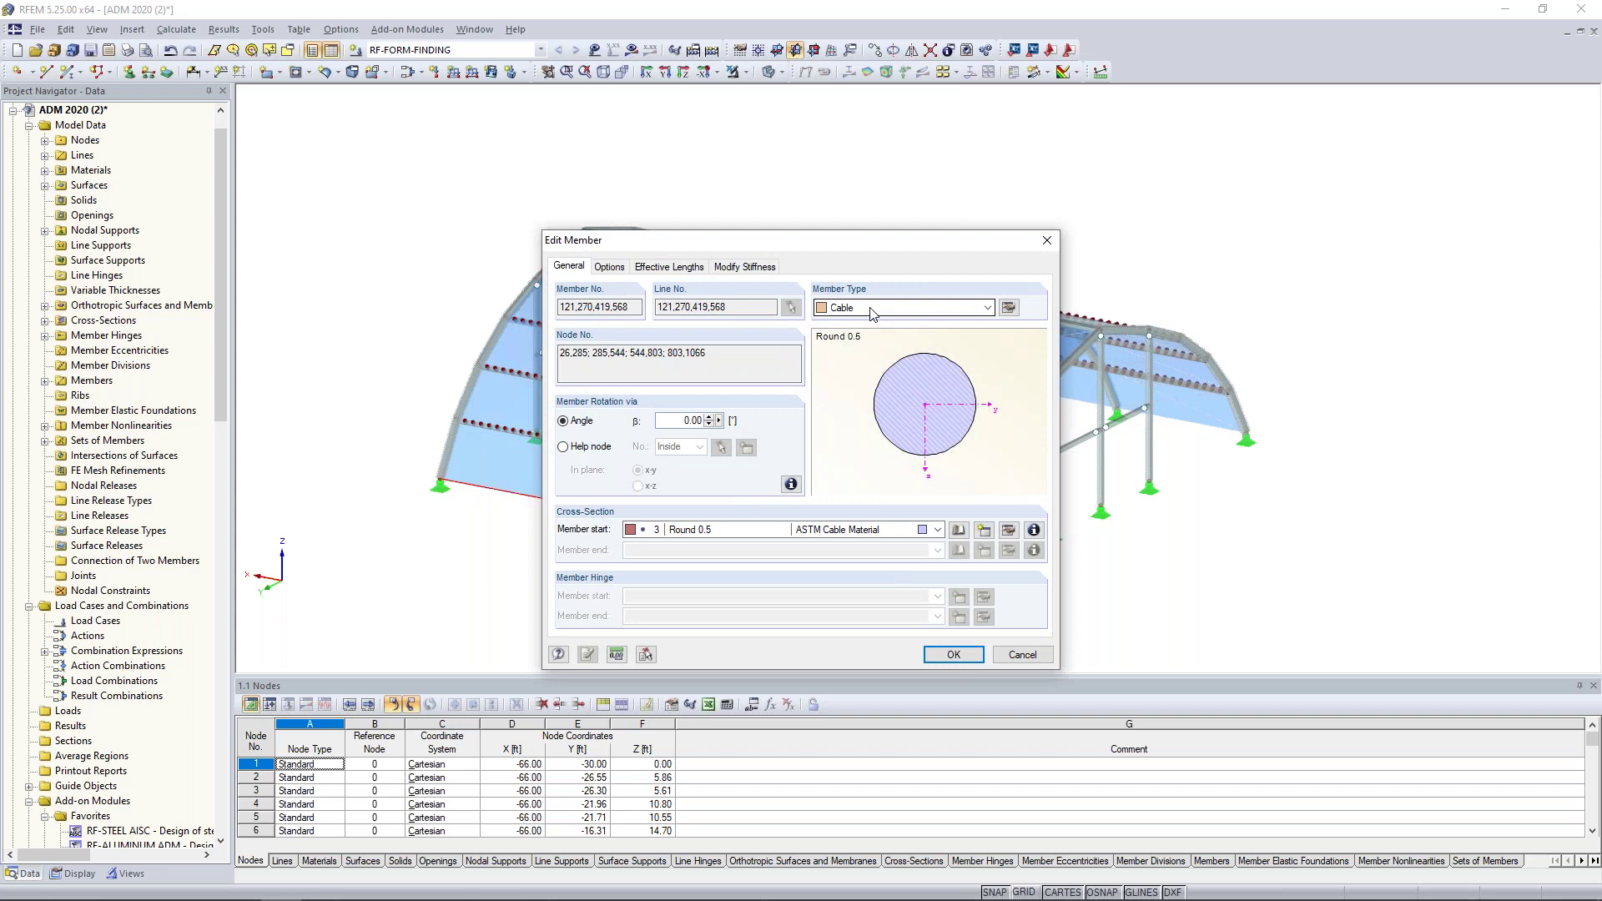
left_click(1009, 309)
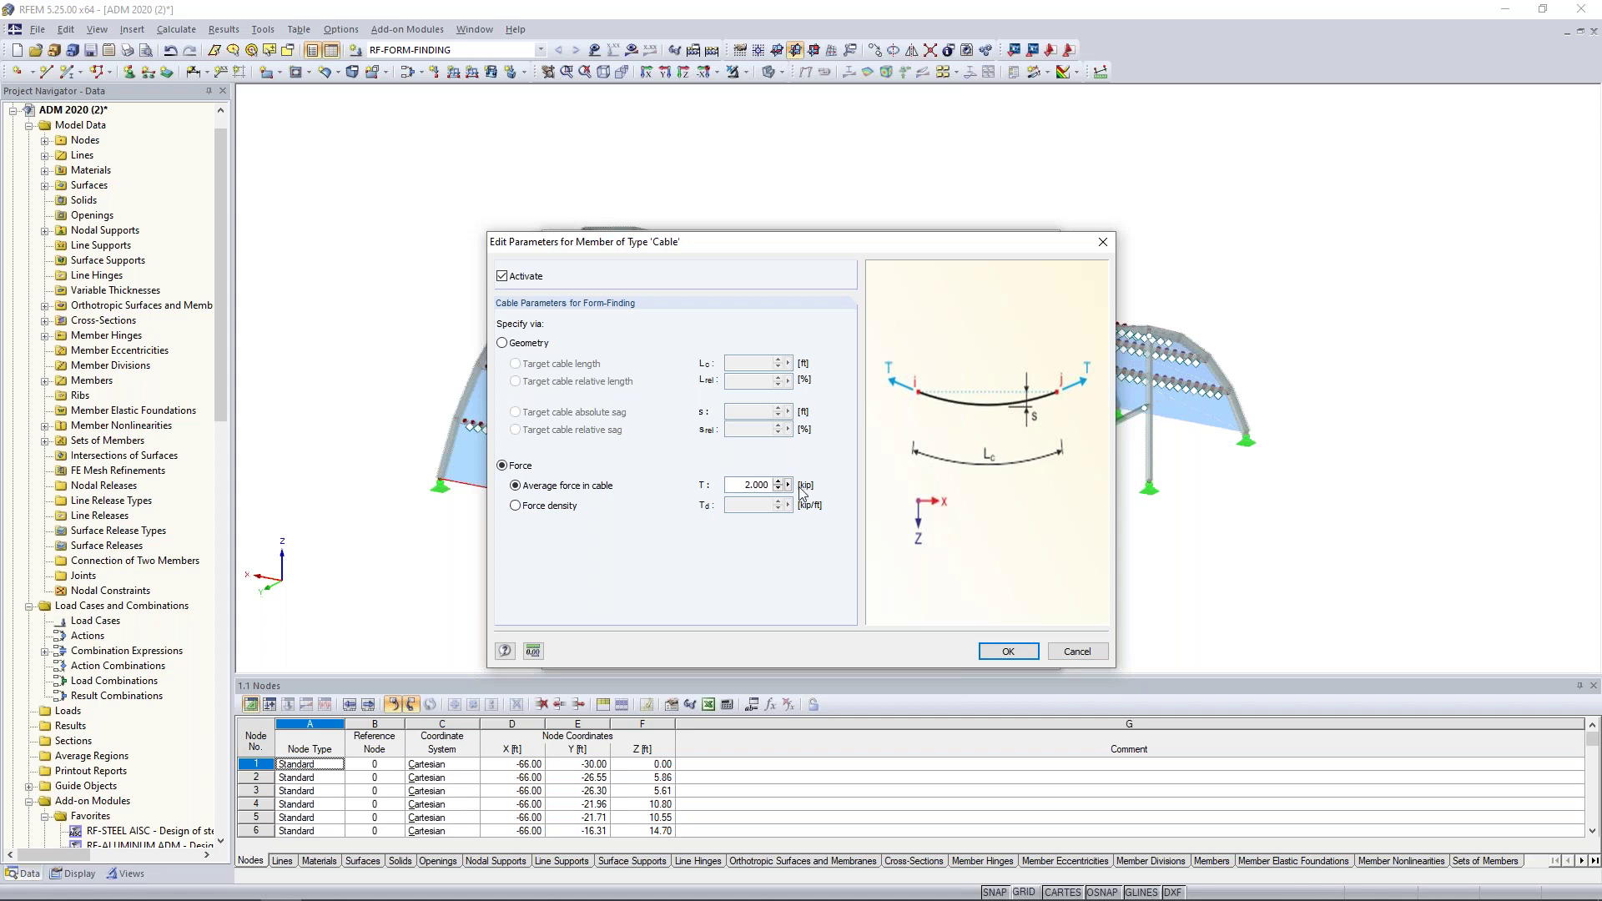
left_click_drag(701, 244, 850, 217)
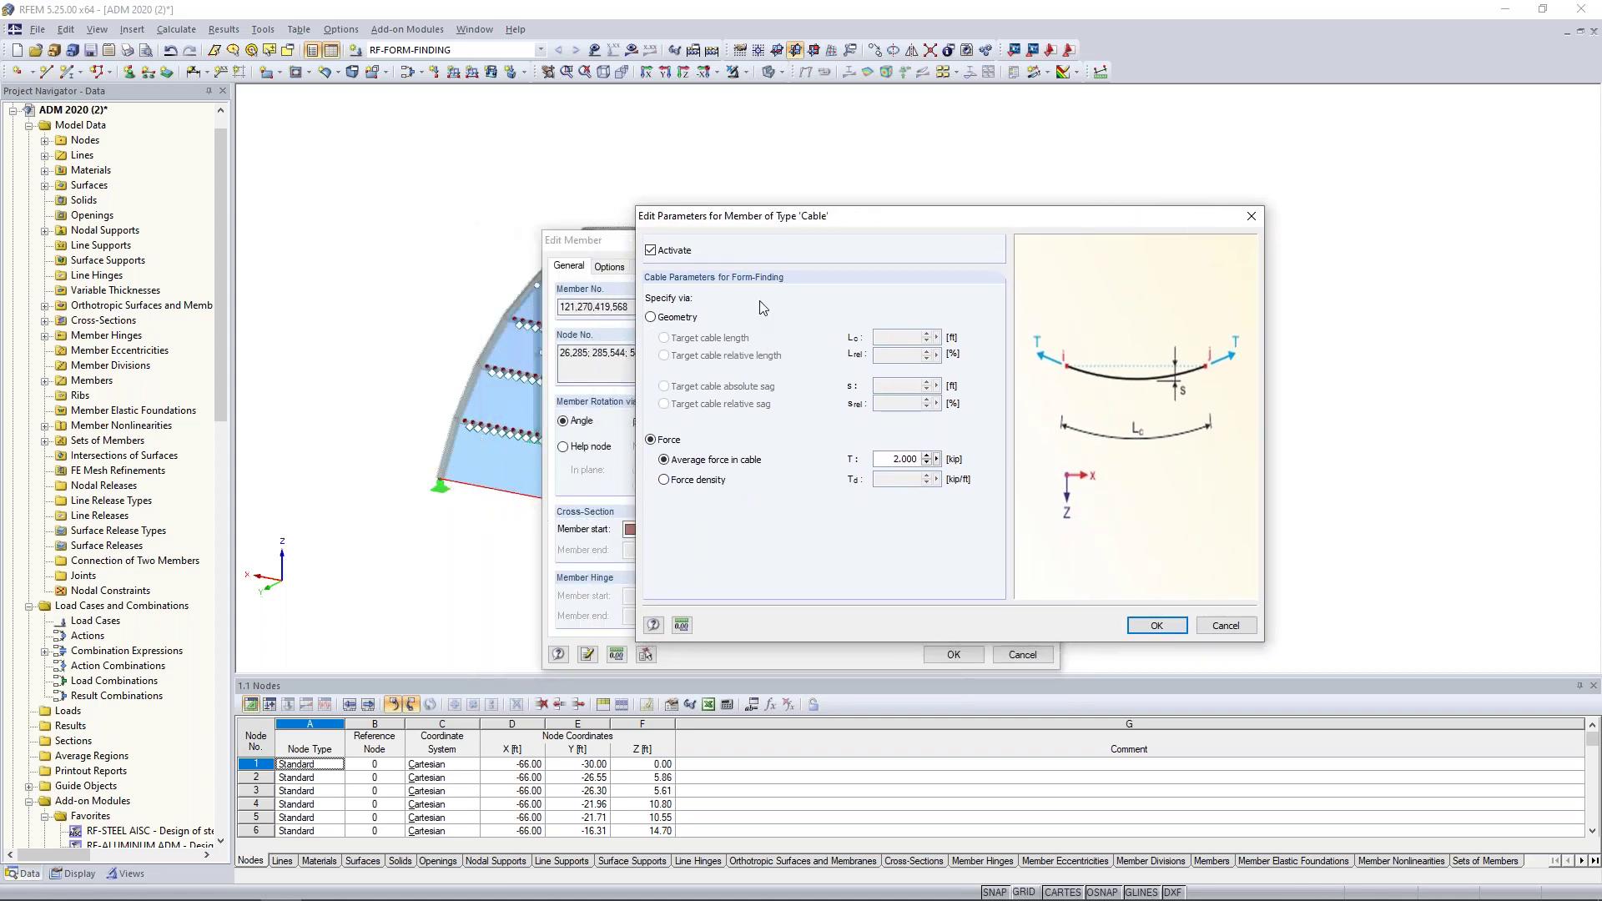
left_click_drag(826, 220, 703, 232)
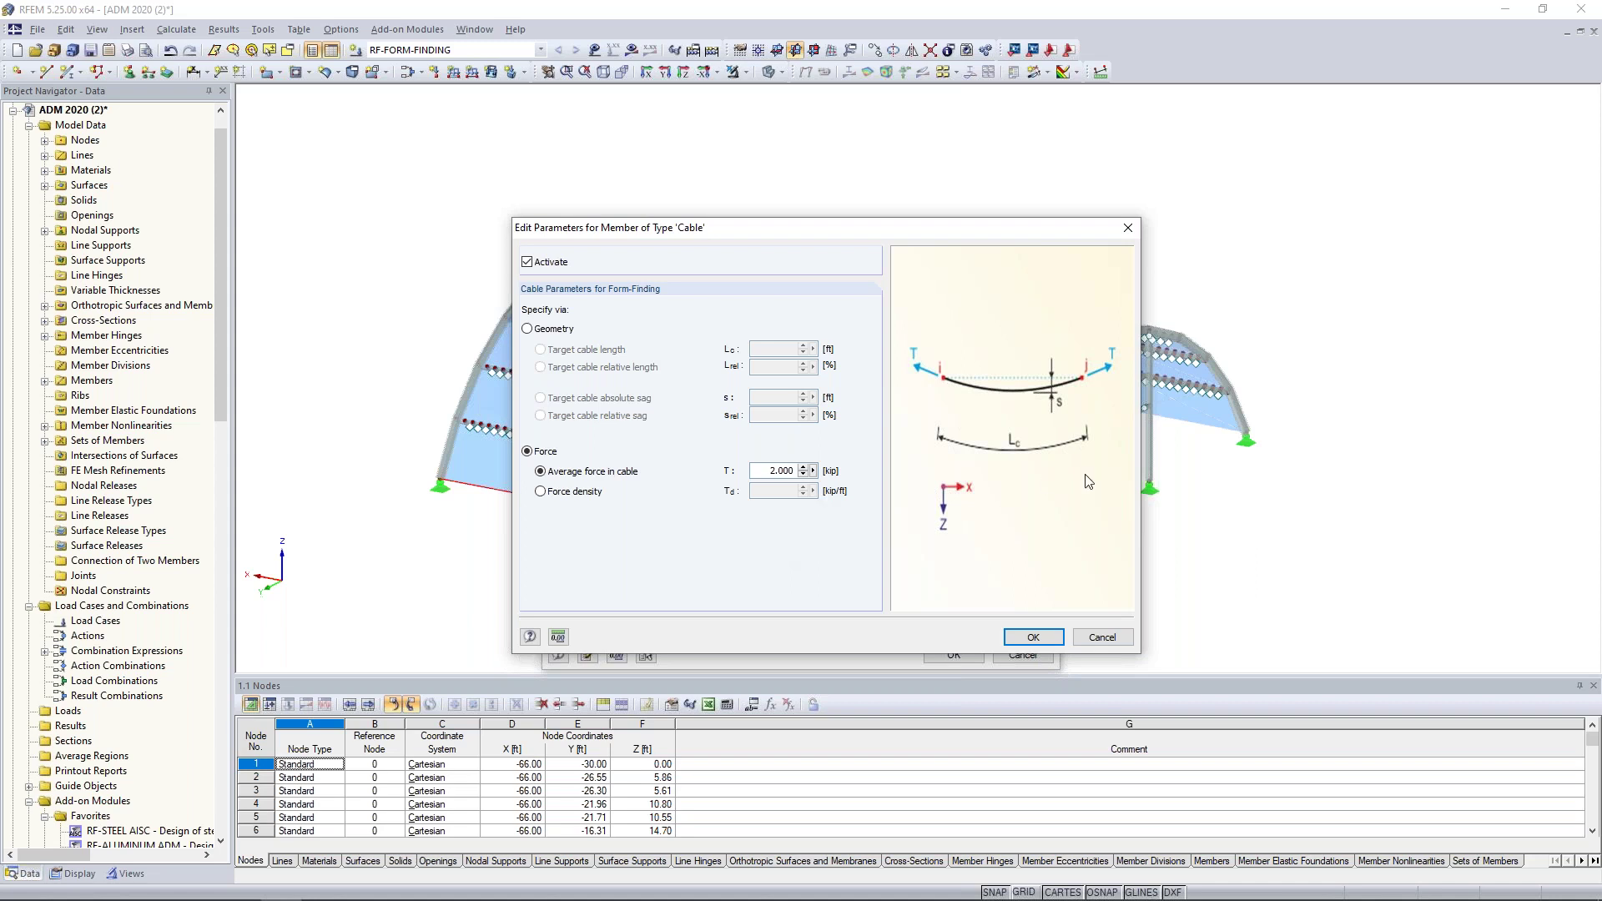
left_click(1031, 637)
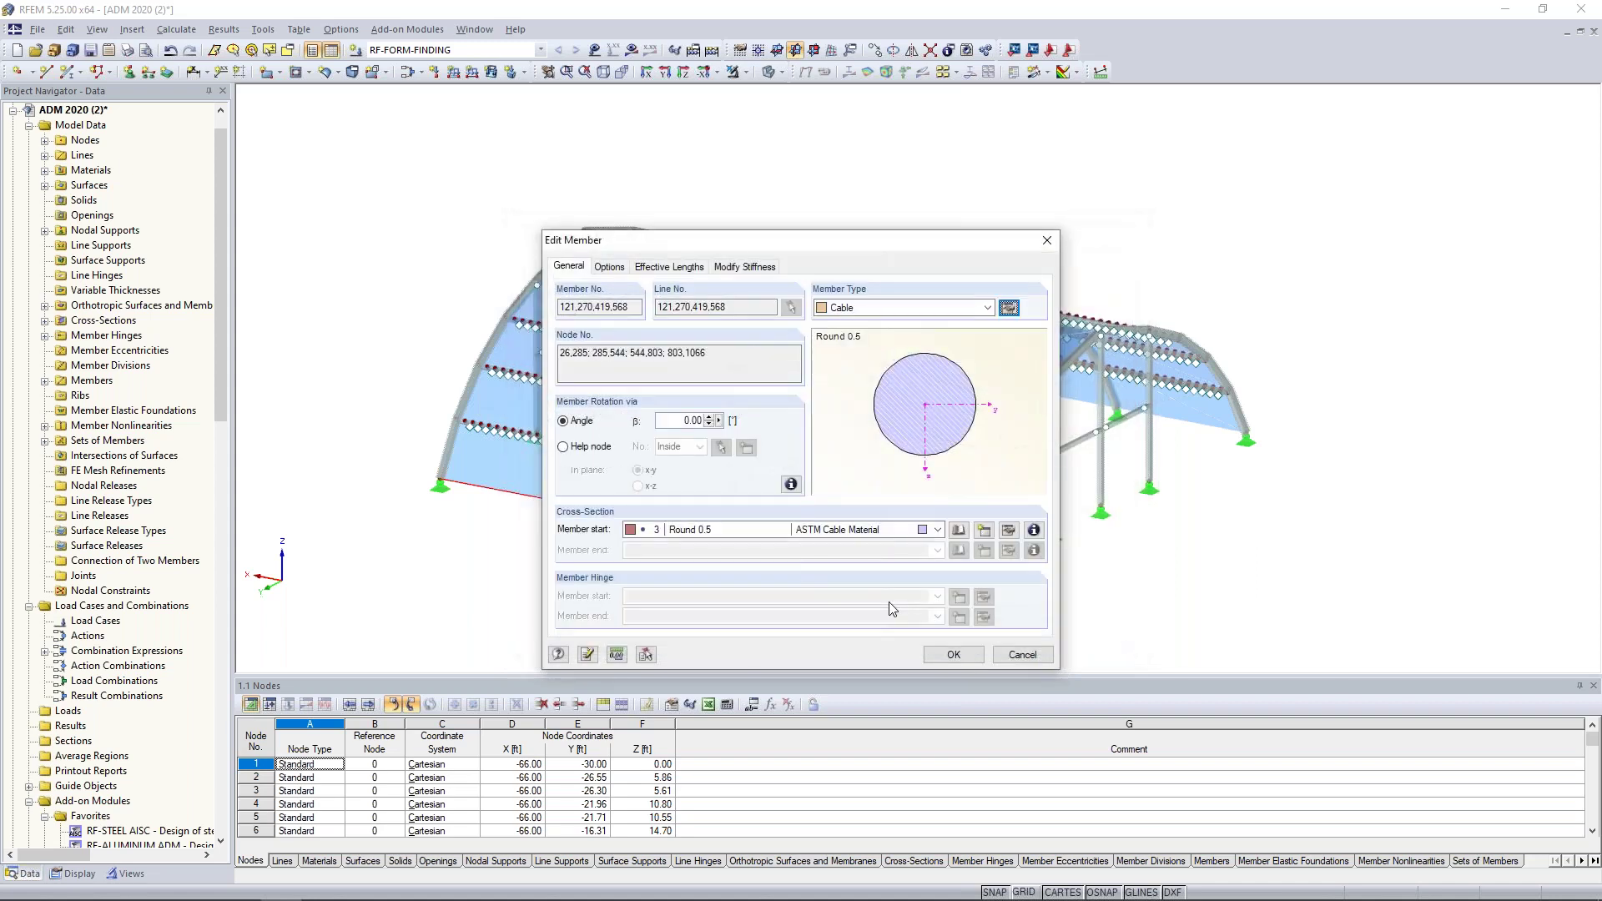
left_click(928, 656)
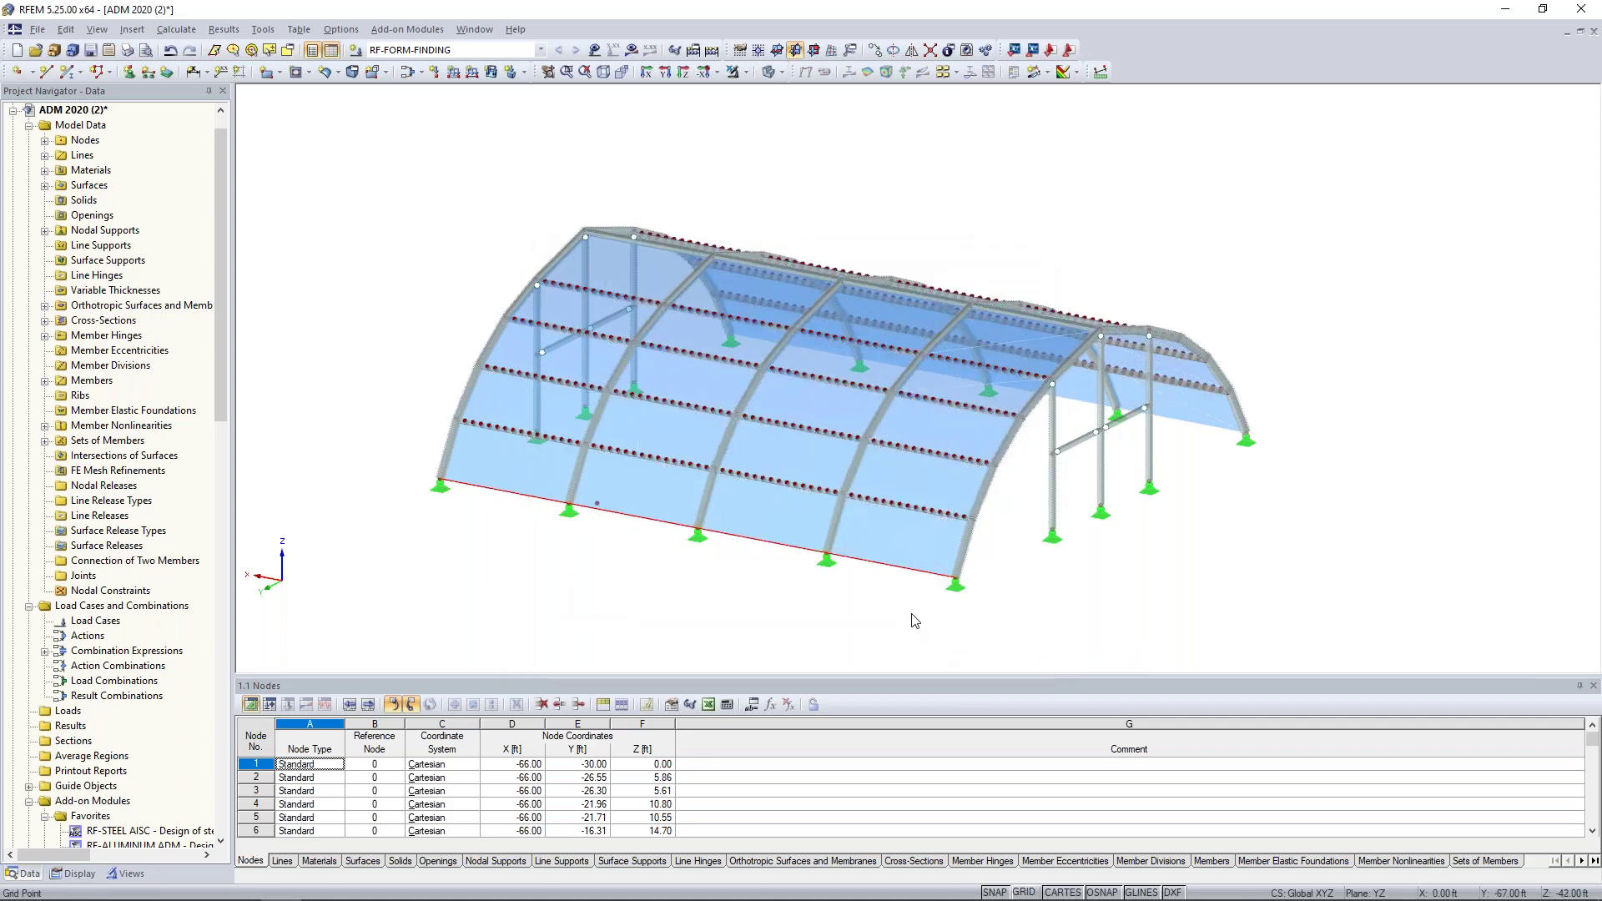
Step: Switch the model display to wireframe while facing the long side of the structure
middle_click_drag(935, 227, 1153, 344, "ctrl")
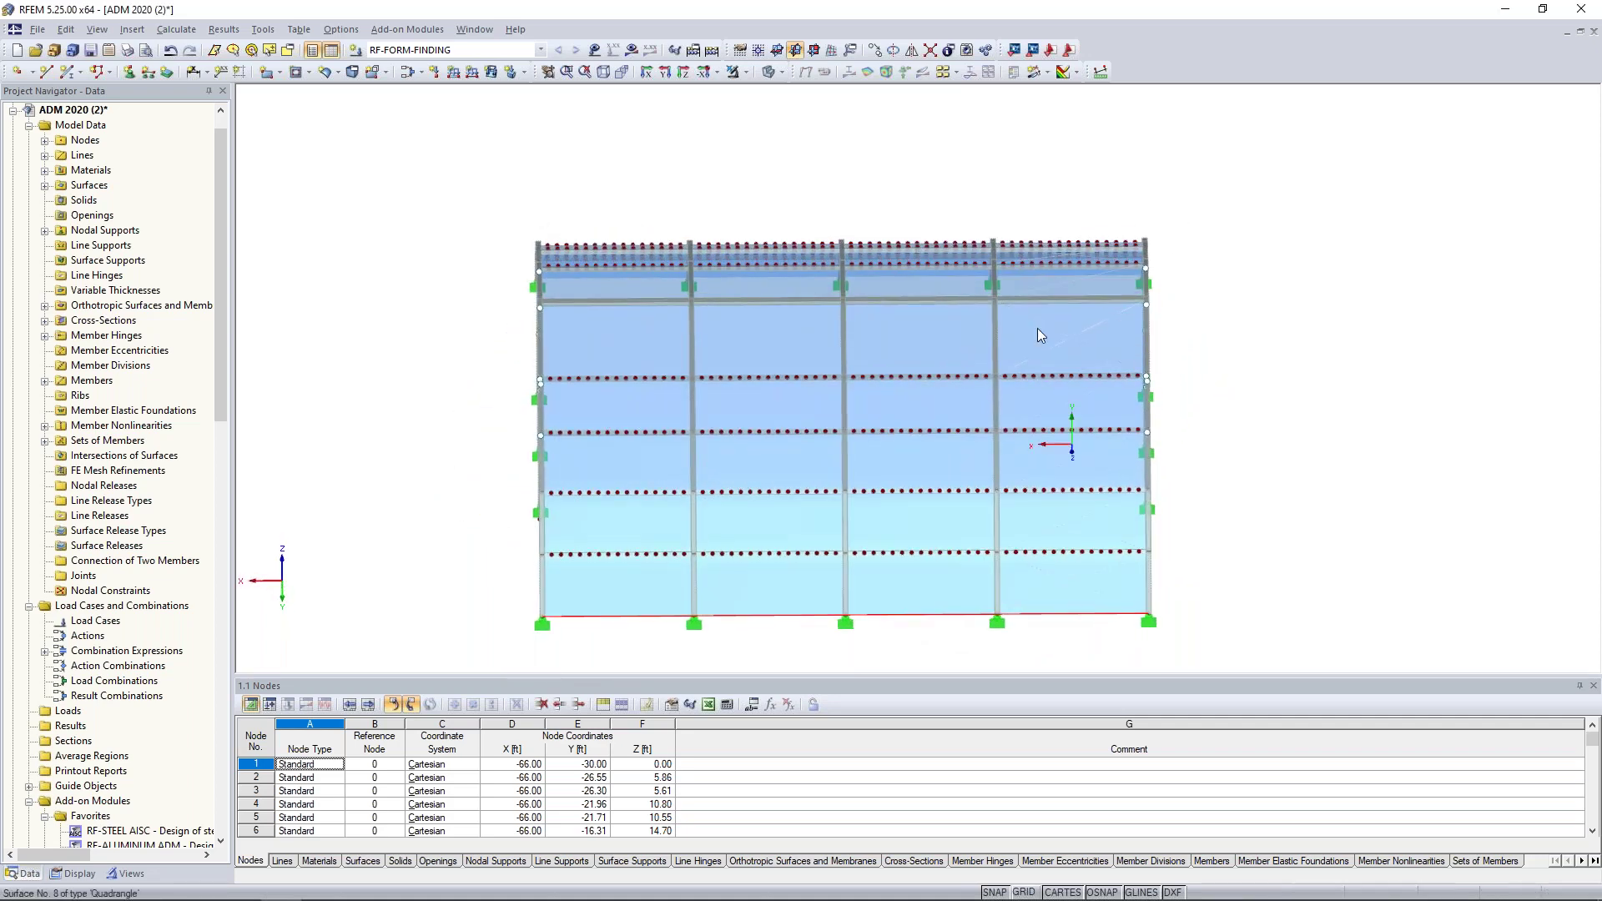
left_click(768, 72)
middle_click_drag(1243, 605, 1115, 538)
scroll(1037, 448, "up", 5)
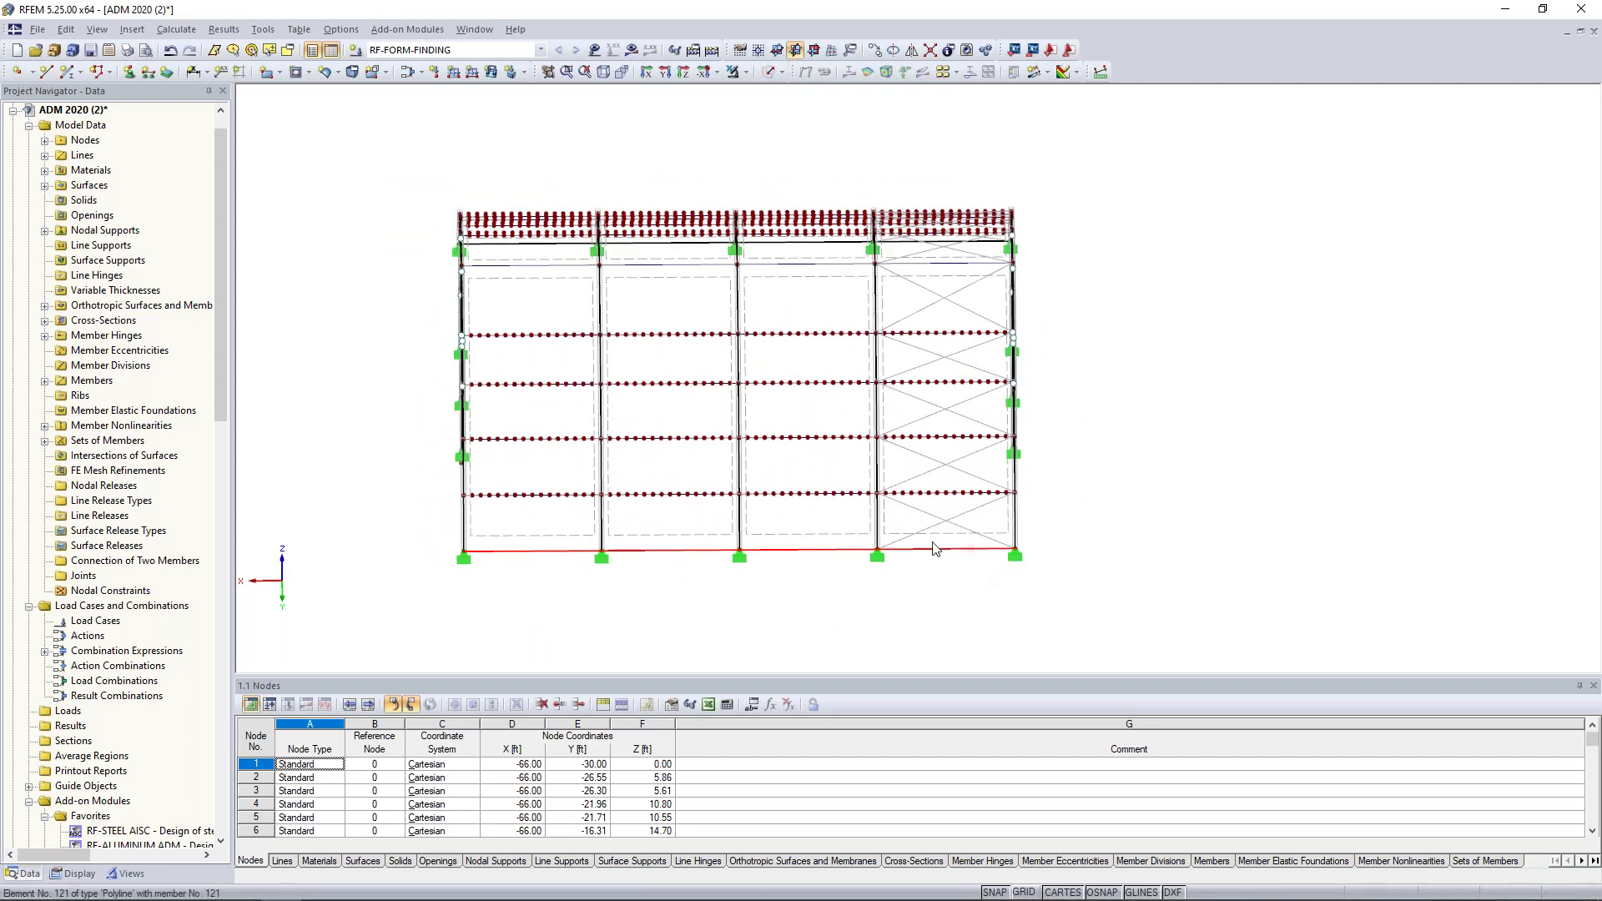
Step: Isolate the lowest row of short link members in the cross-braced end bay and inspect it up close
scroll(825, 457, "up", 1)
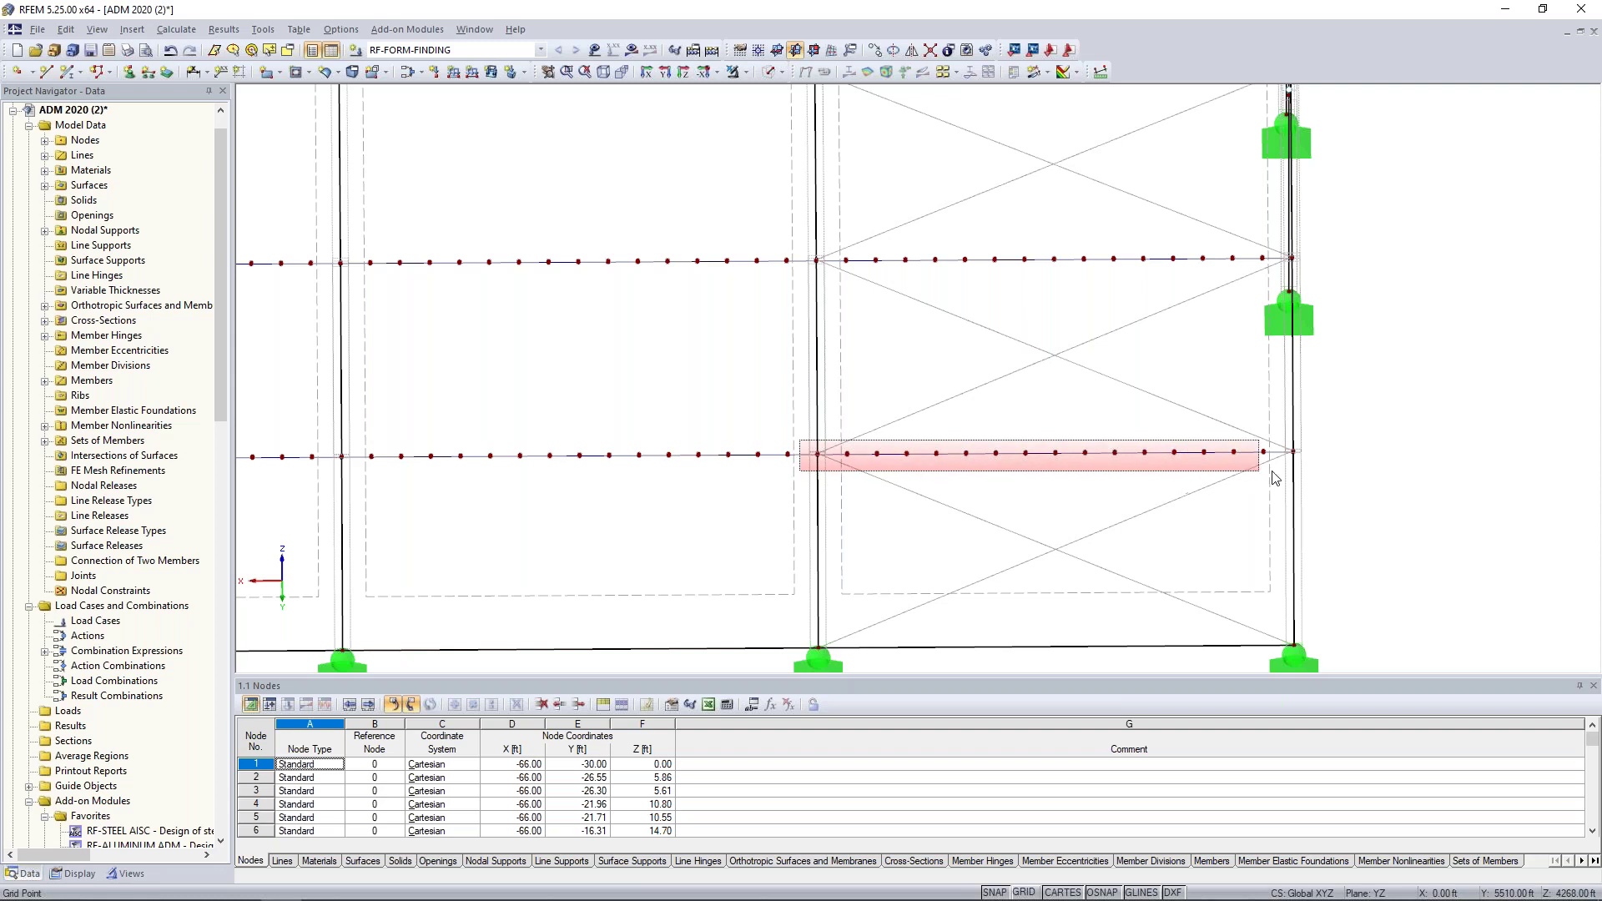
left_click(1319, 476)
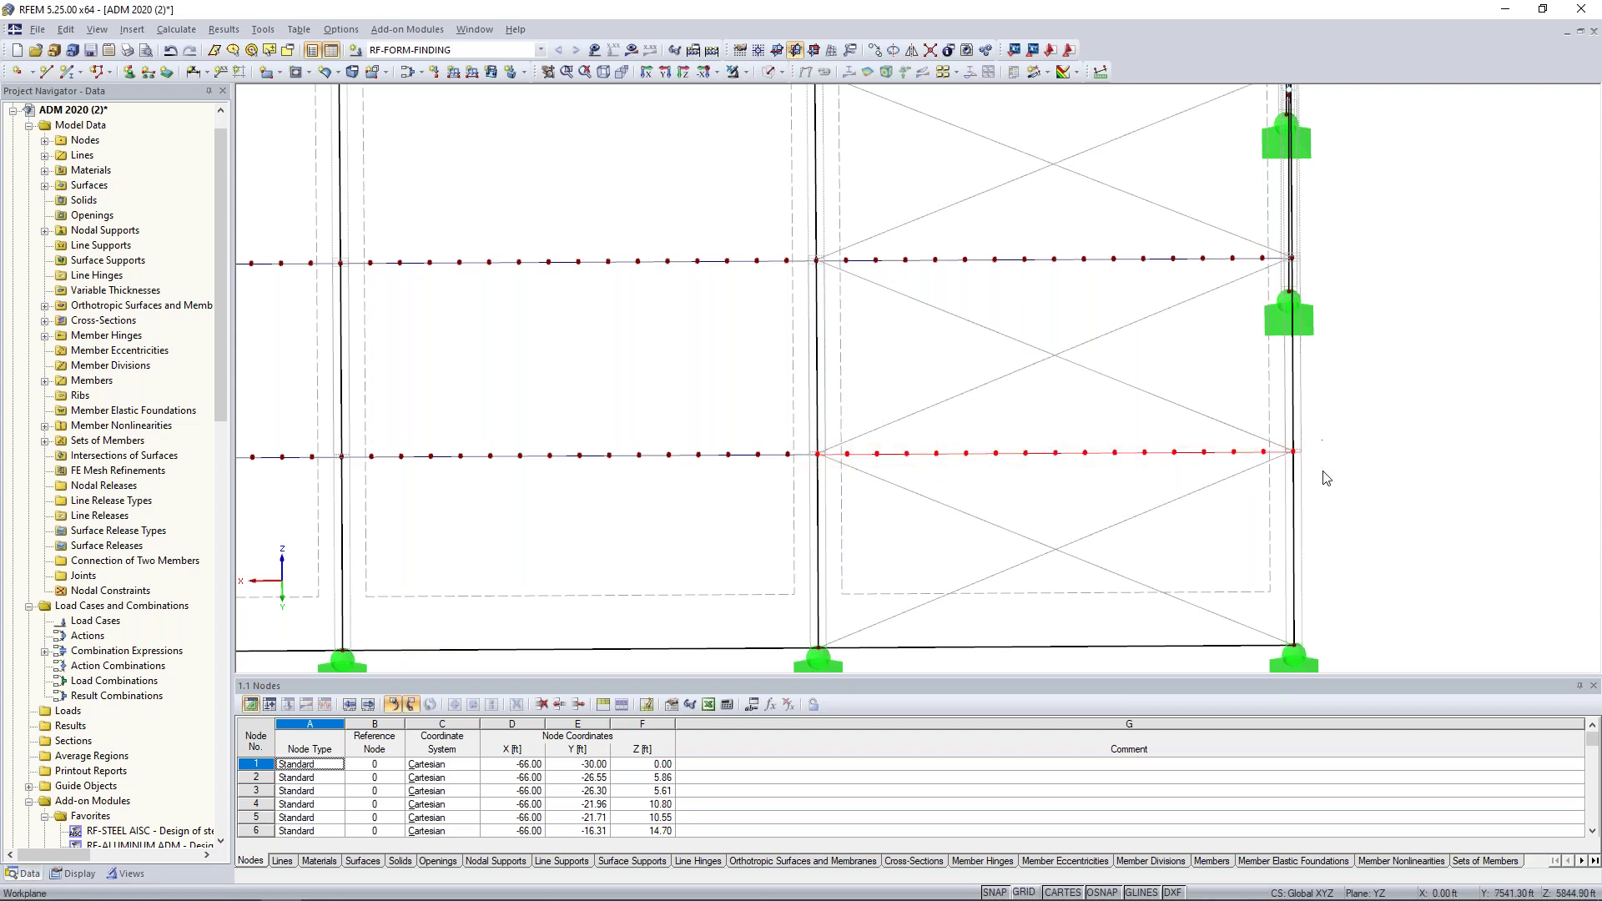
left_click(744, 71)
left_click(756, 92)
scroll(839, 348, "down", 5)
middle_click_drag(801, 350, 924, 464, "ctrl")
scroll(911, 446, "up", 8)
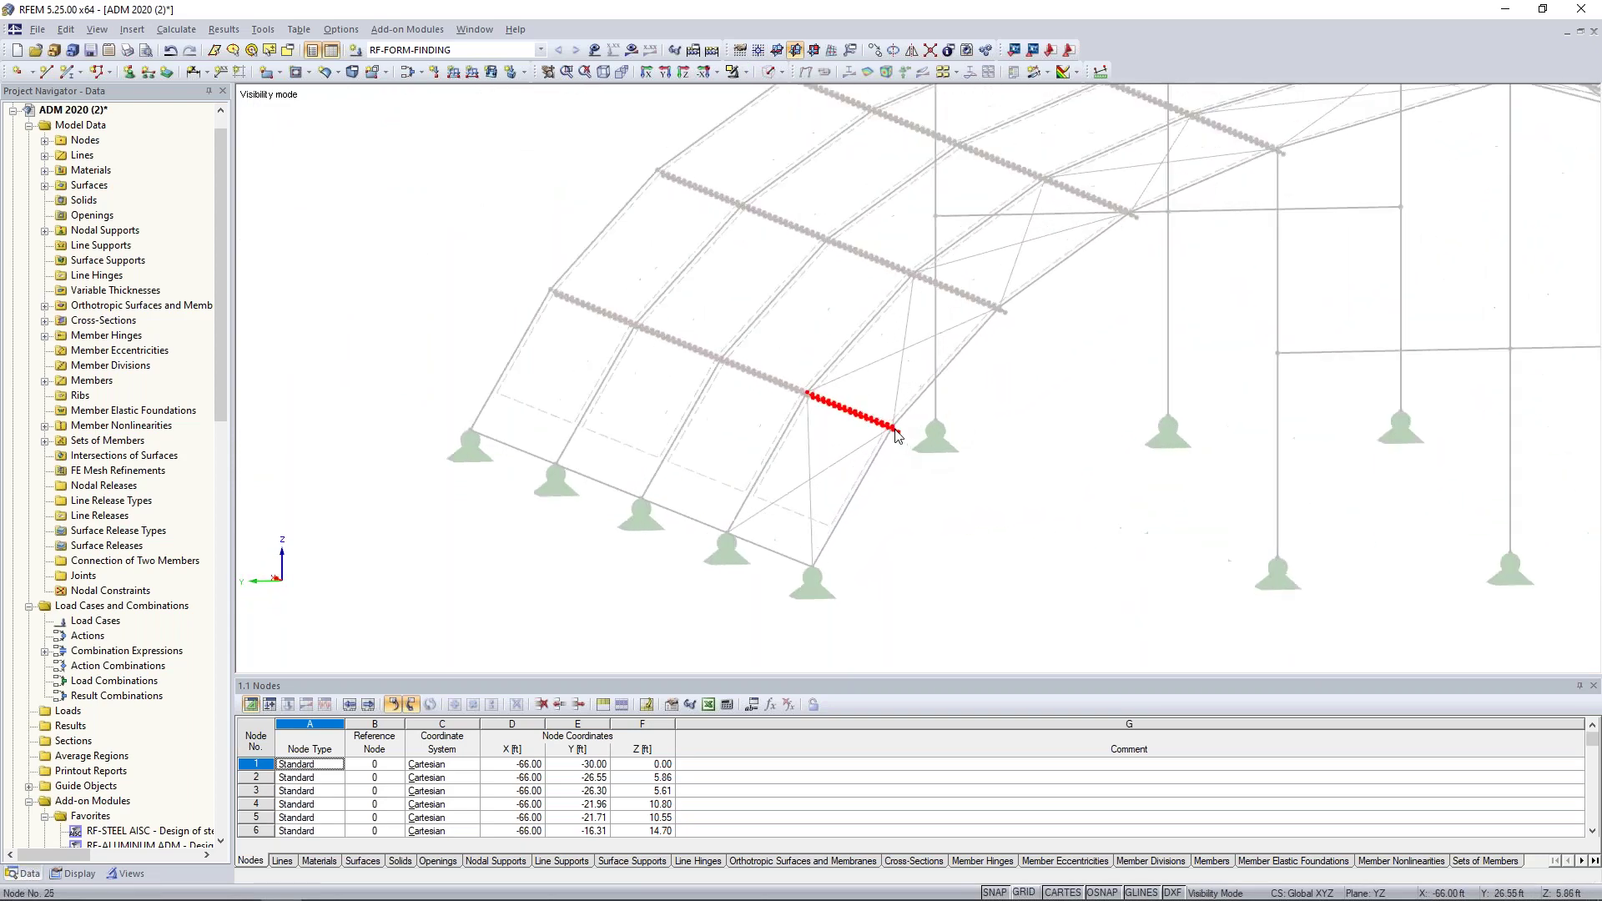
mouse_move(904, 443)
middle_mouse_down("ctrl")
mouse_move(803, 427)
mouse_move(900, 451)
middle_mouse_up("ctrl")
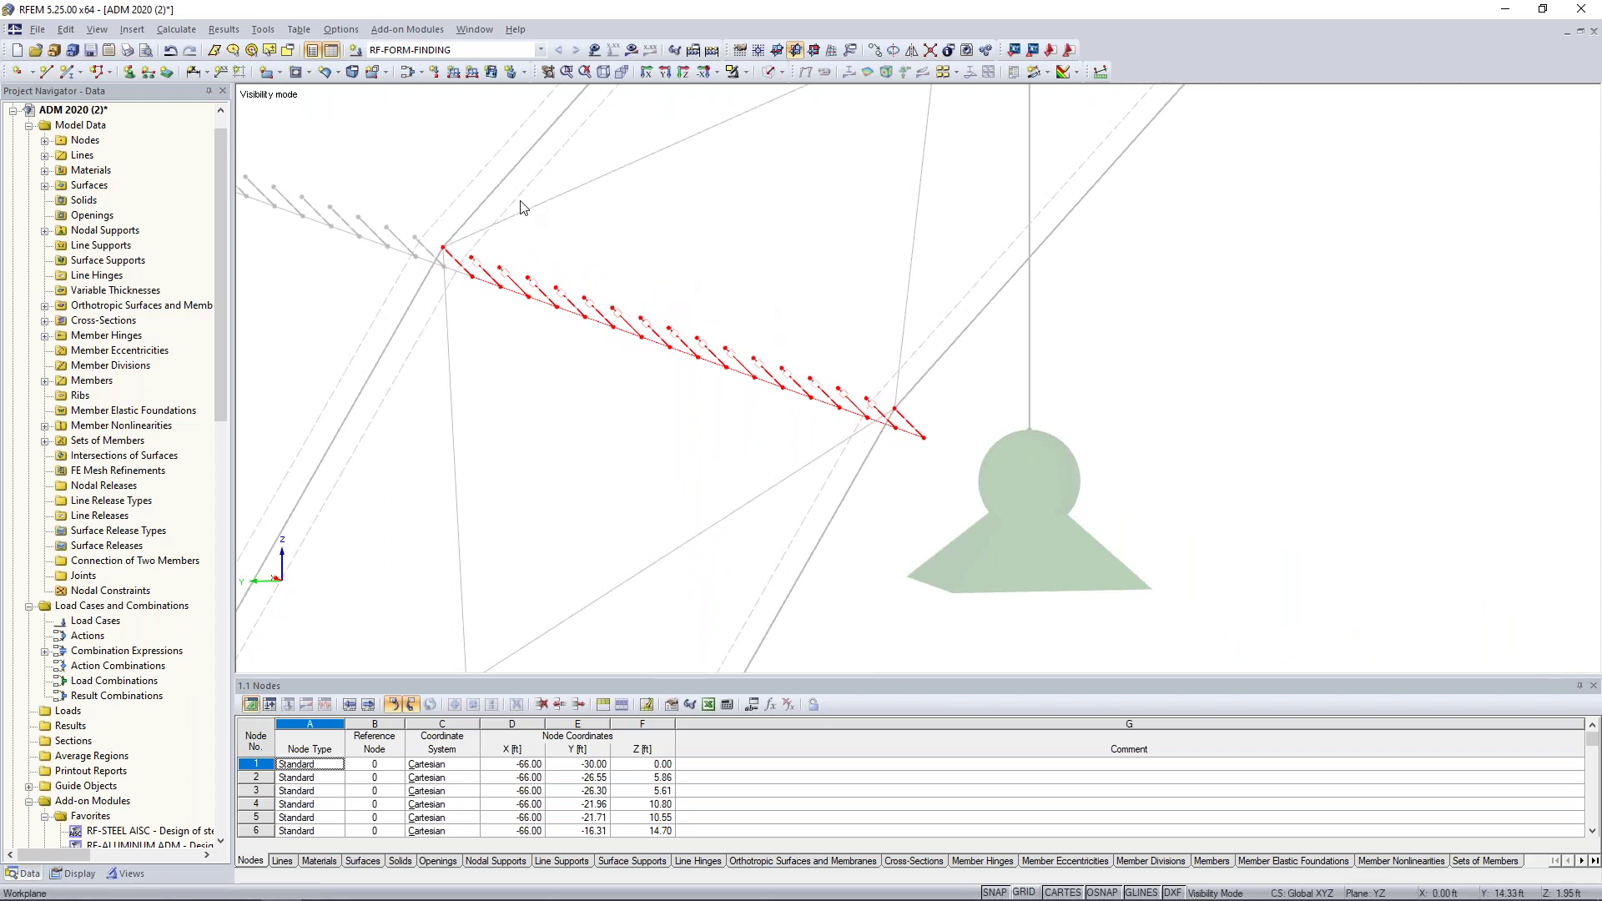
mouse_move(694, 412)
middle_mouse_down("ctrl")
mouse_move(794, 437)
mouse_move(690, 408)
middle_mouse_up("ctrl")
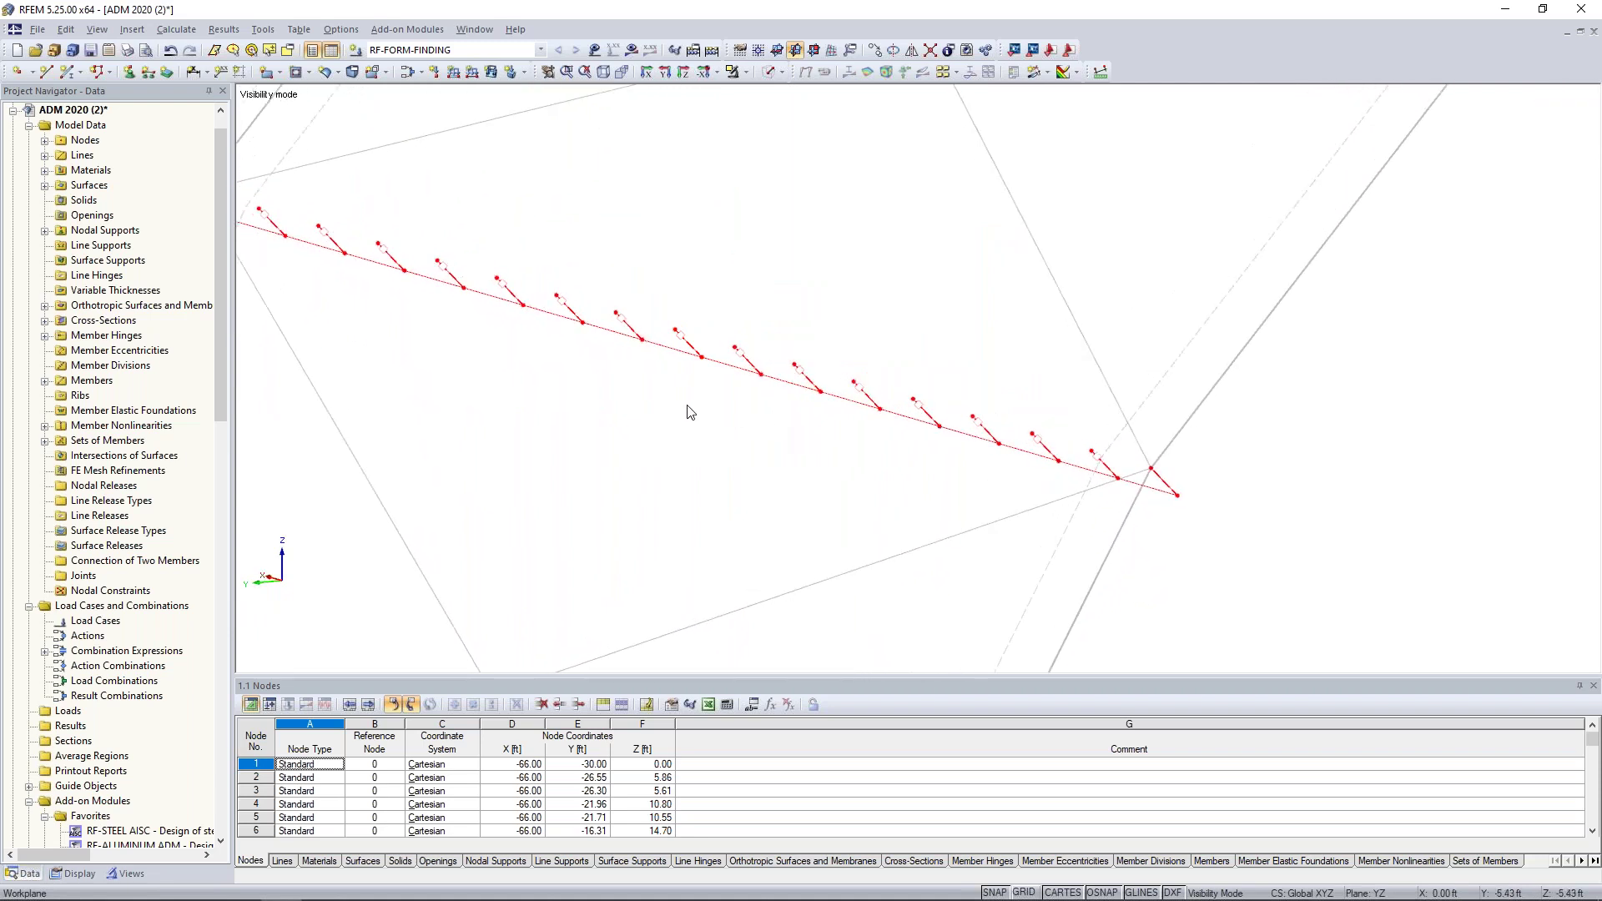
Step: Inspect one of the rigid link members and the release conditions of its start hinge
left_click(641, 382)
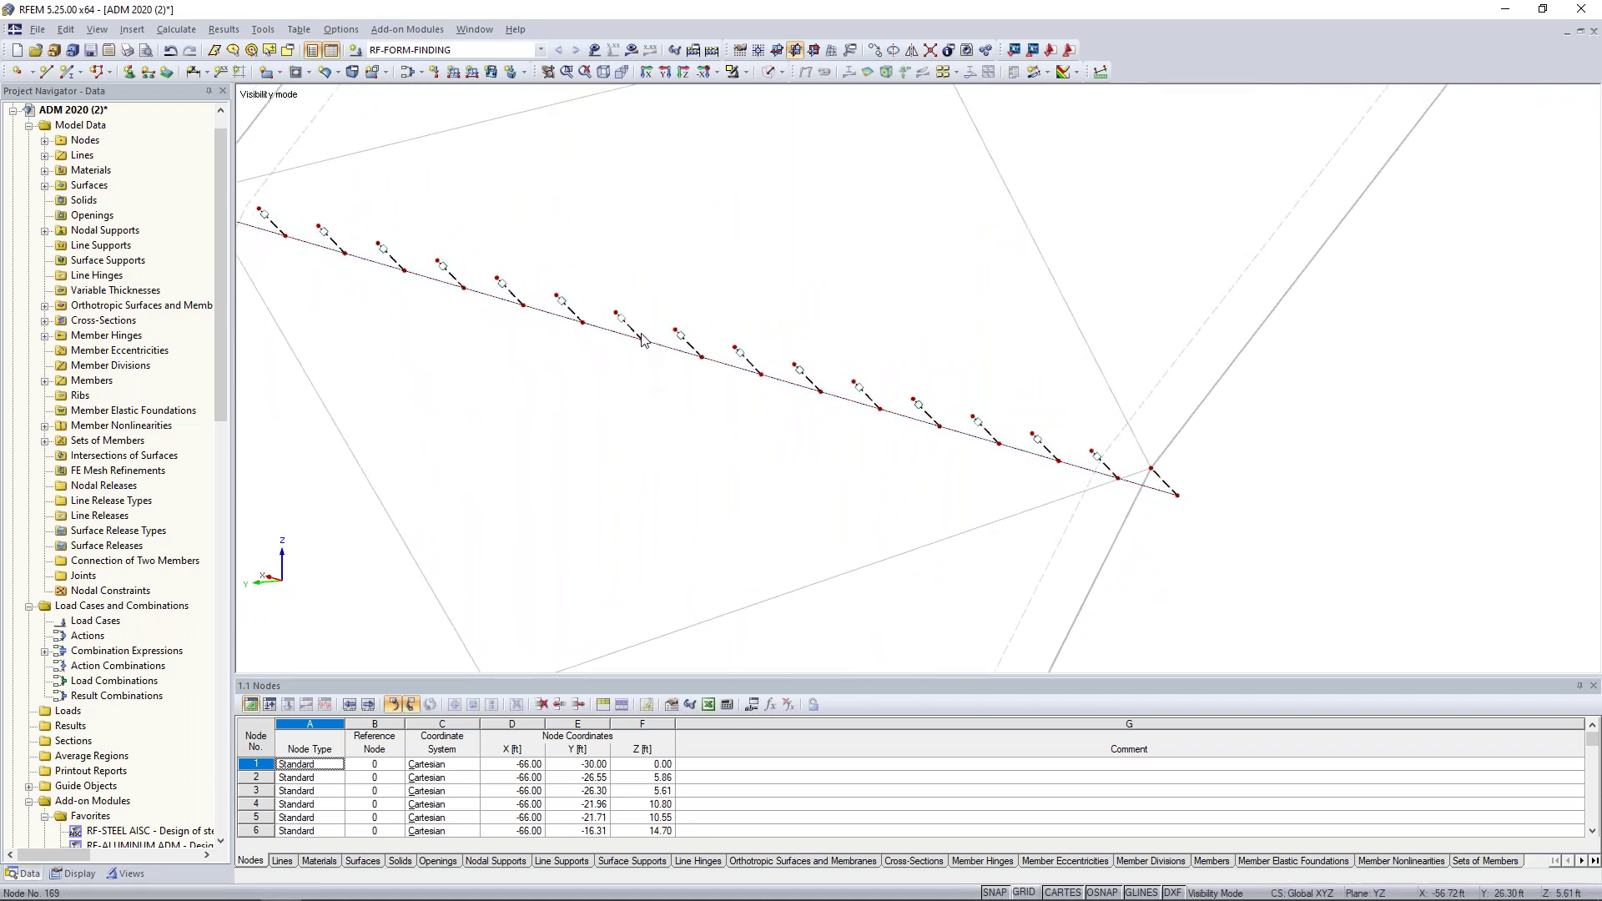
left_click(633, 337)
double_click(632, 337)
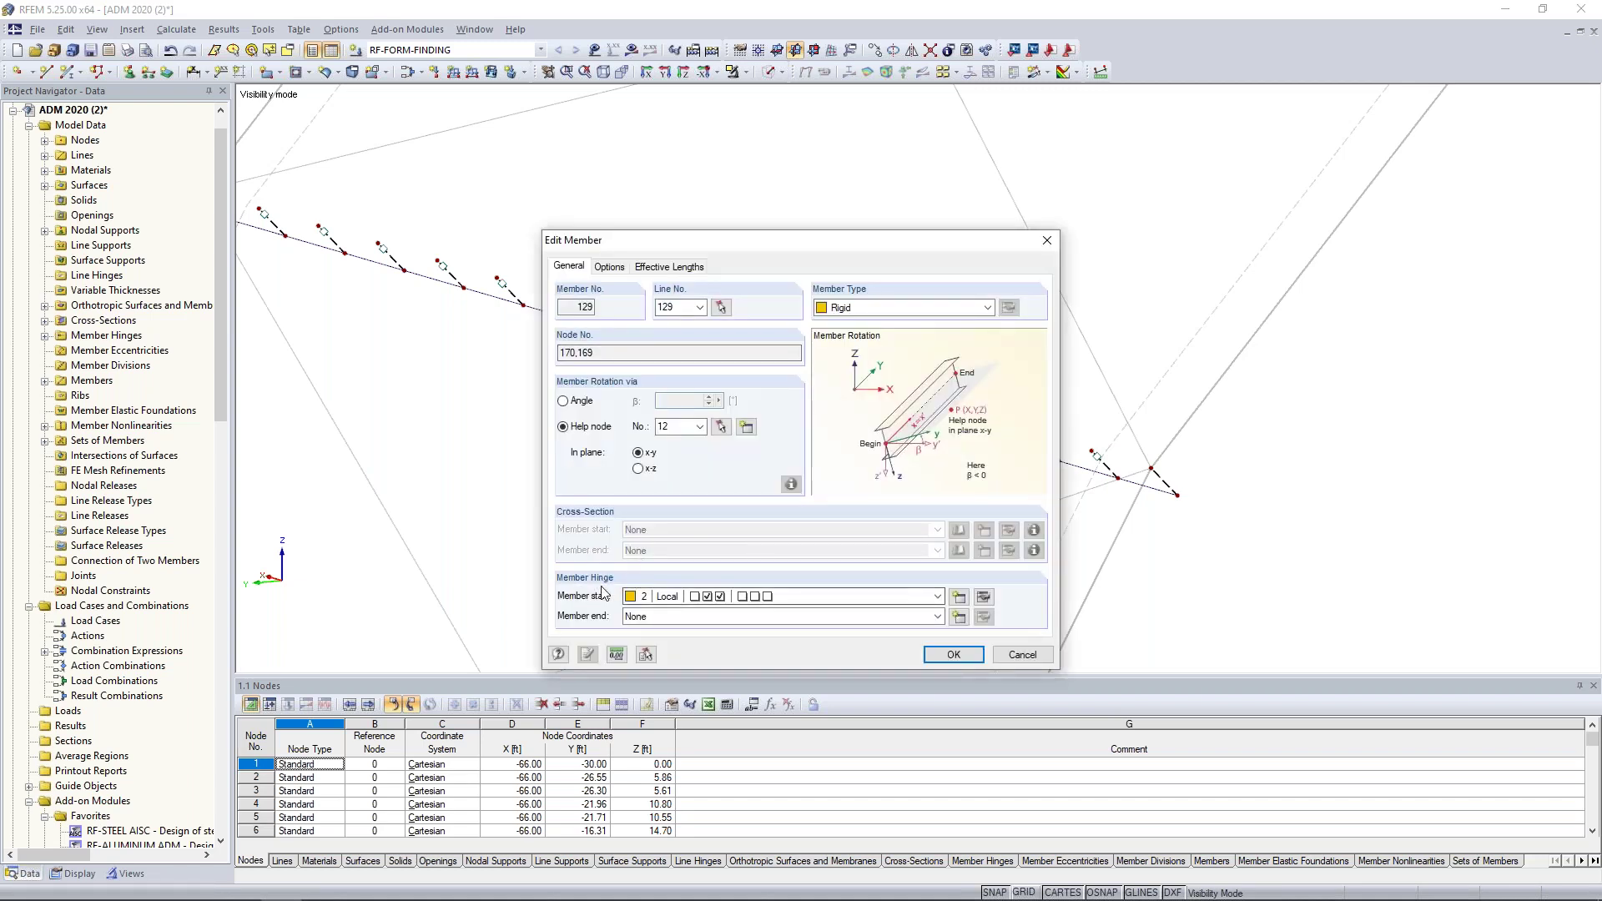
left_click(984, 596)
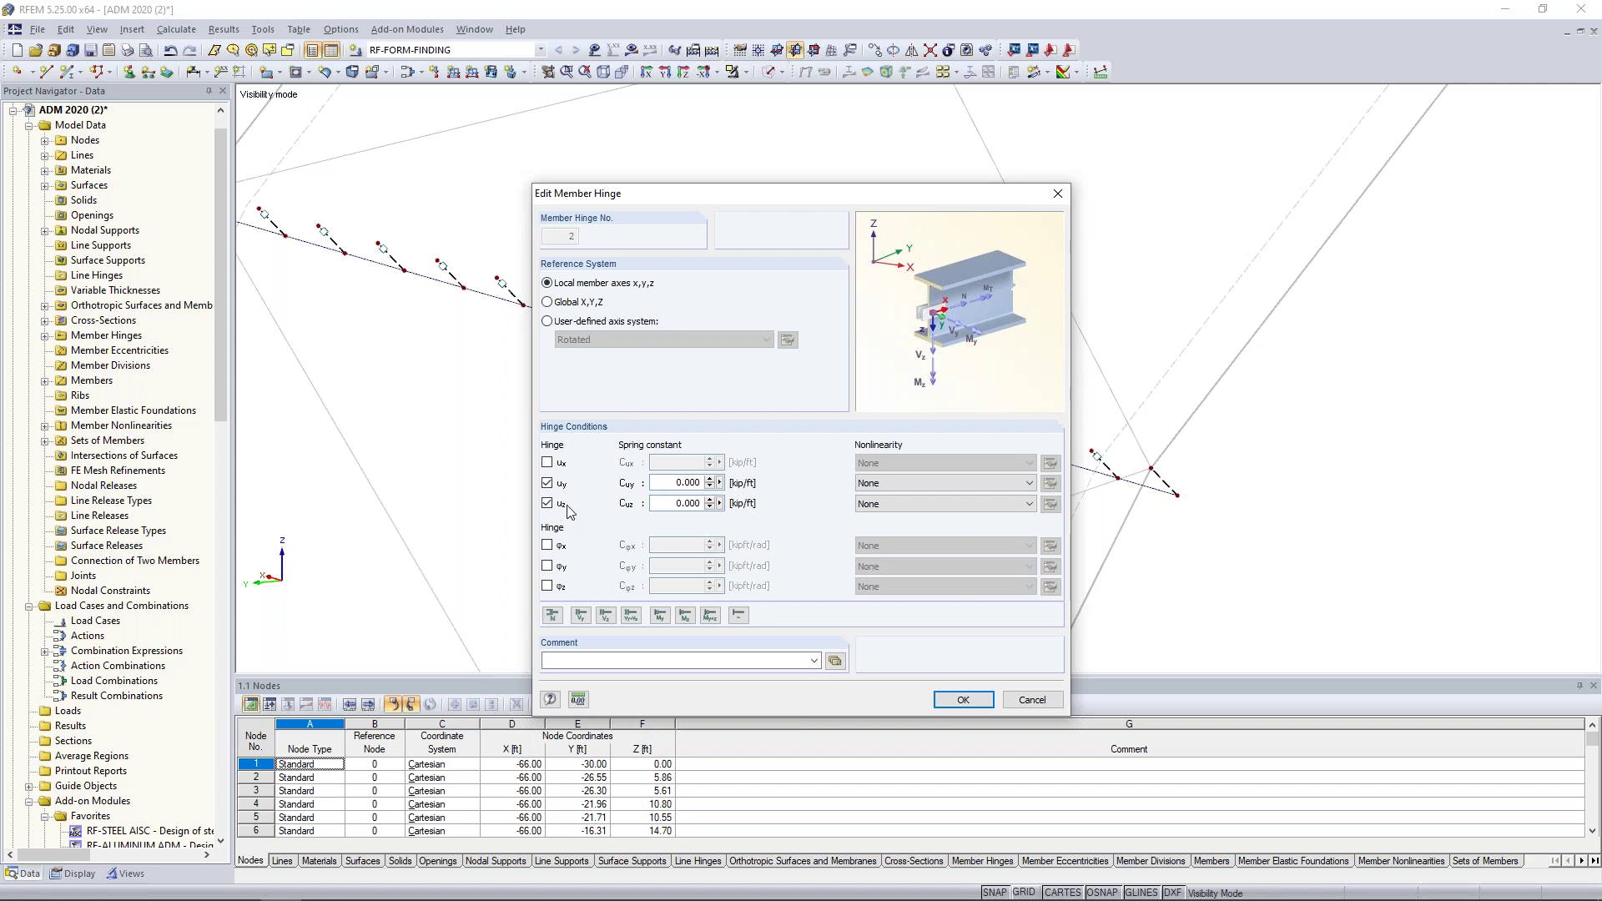
left_click(1031, 700)
Step: Check the rigid link's nonlinearity definition and close the member without changes
left_click(609, 266)
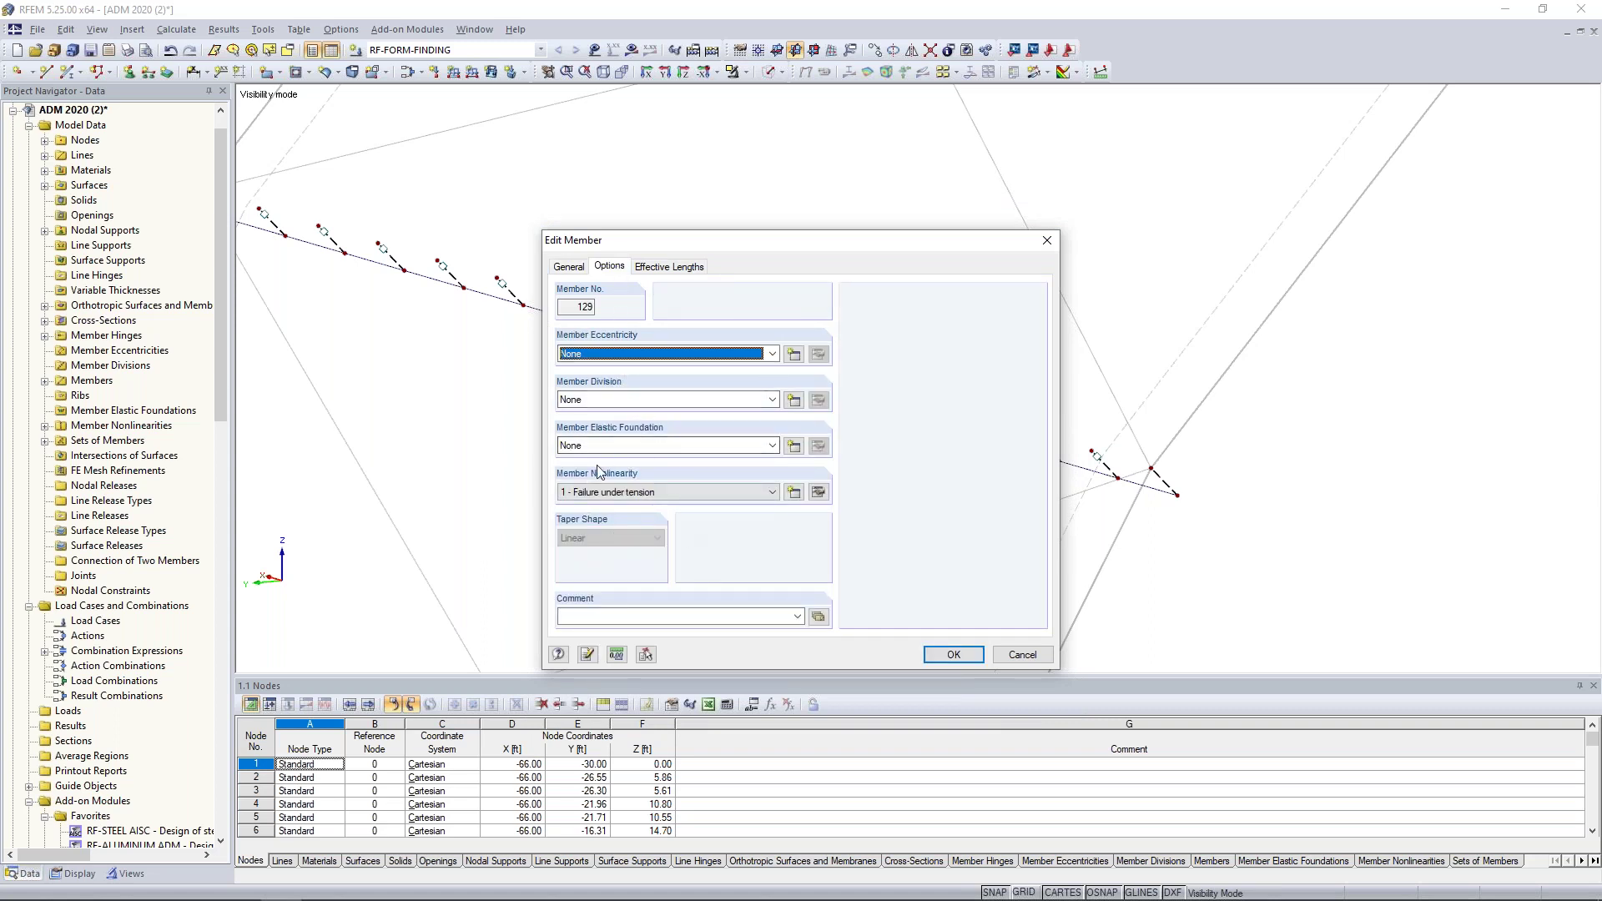
left_click(818, 493)
left_click_drag(809, 323, 793, 382)
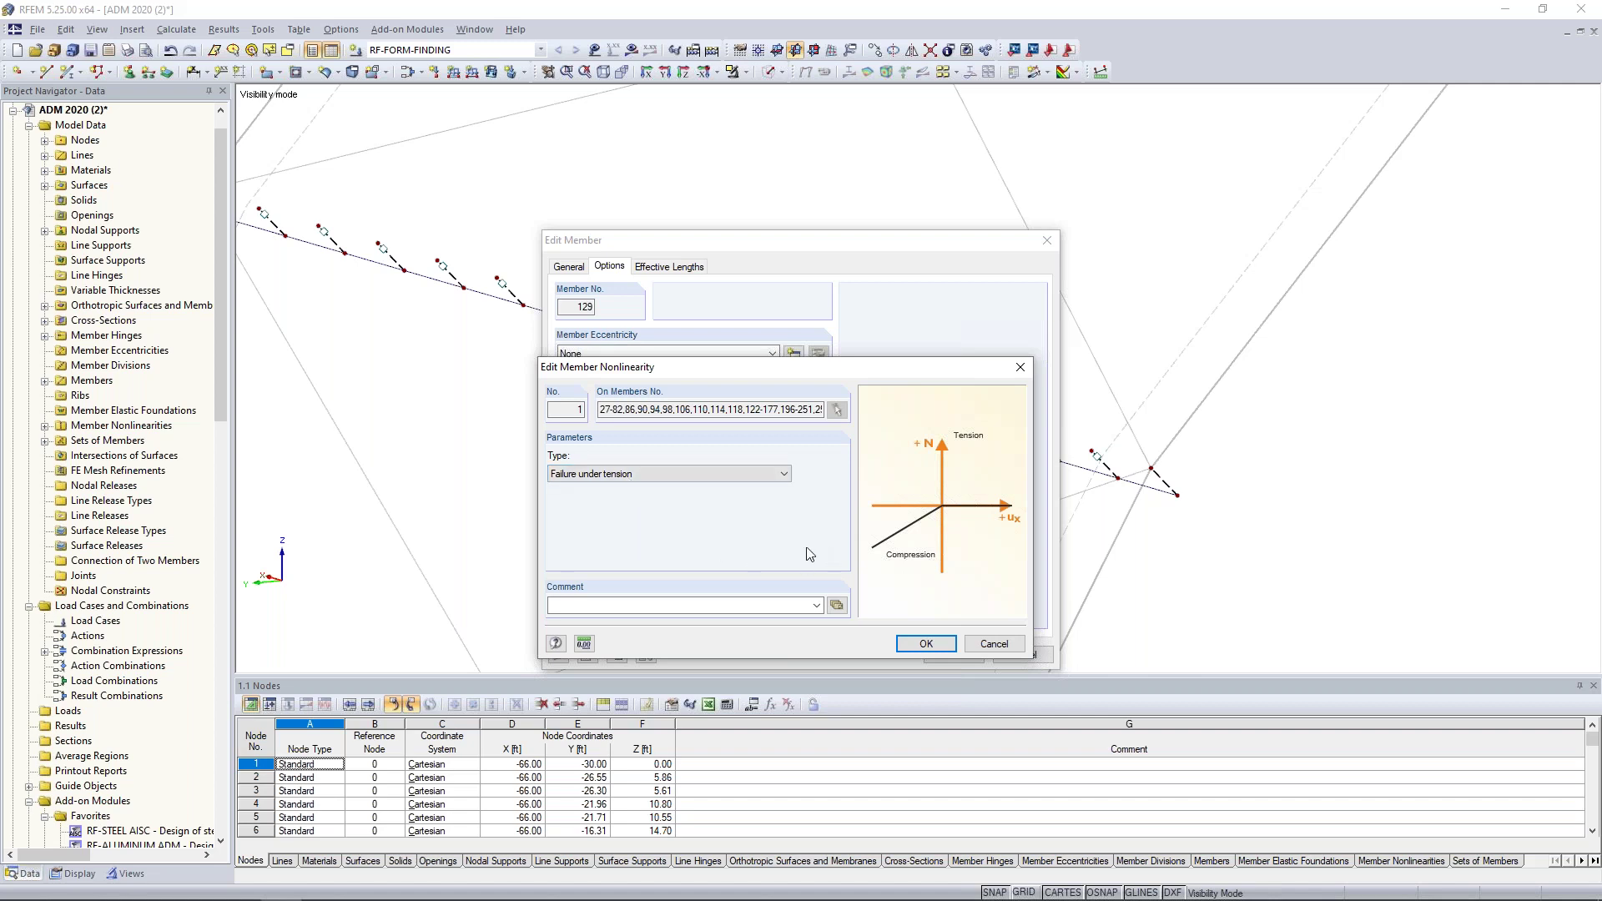
left_click(987, 644)
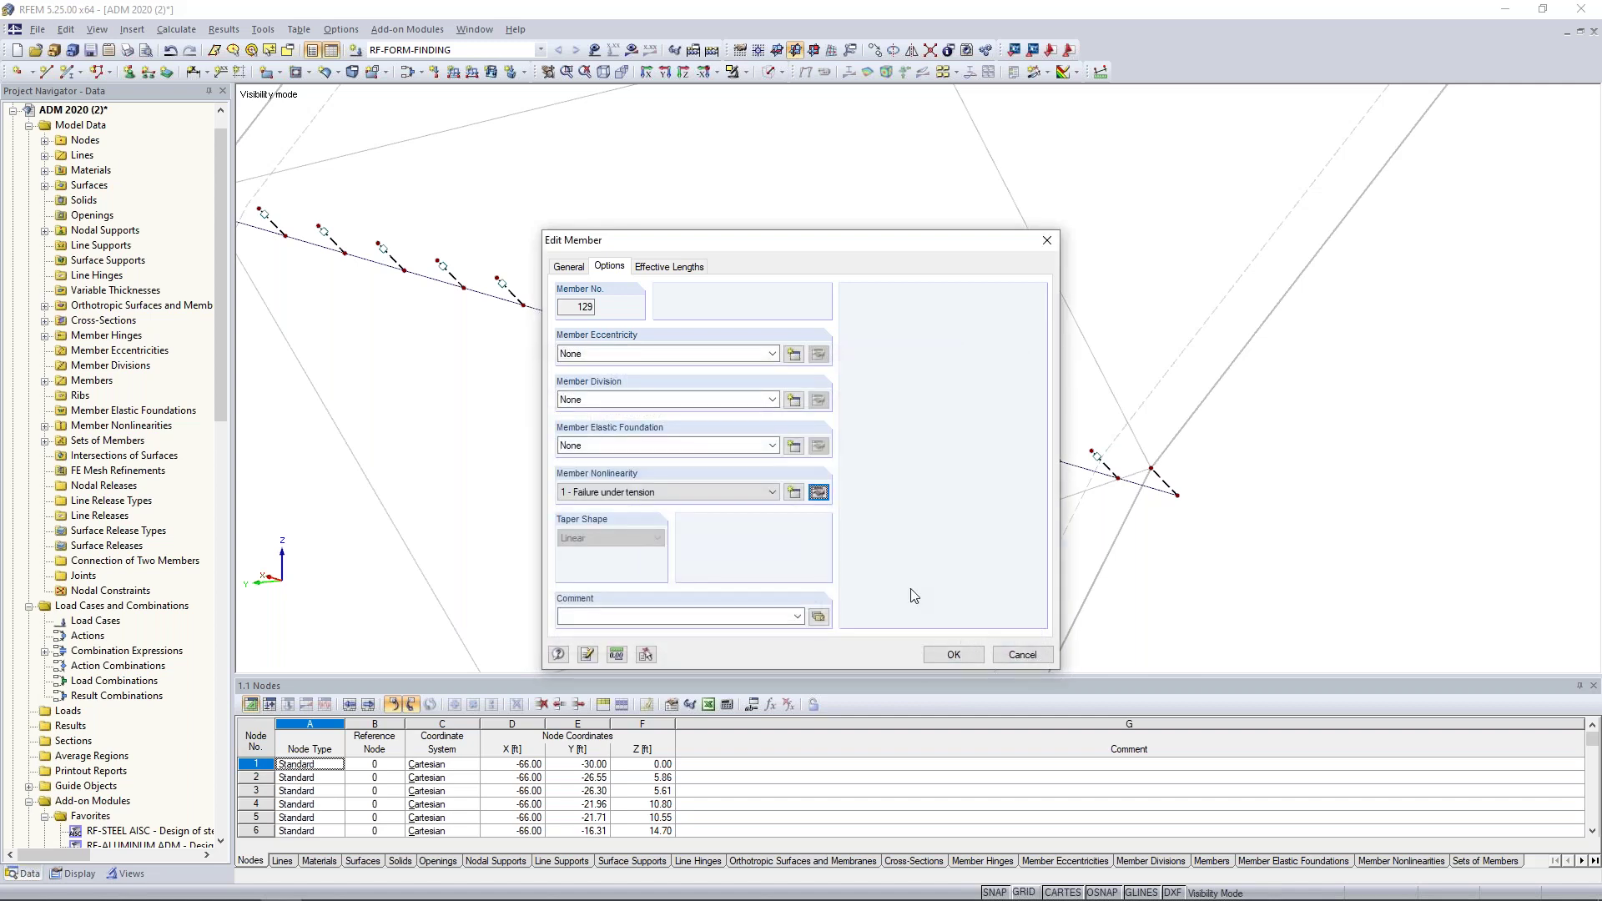
left_click(1016, 655)
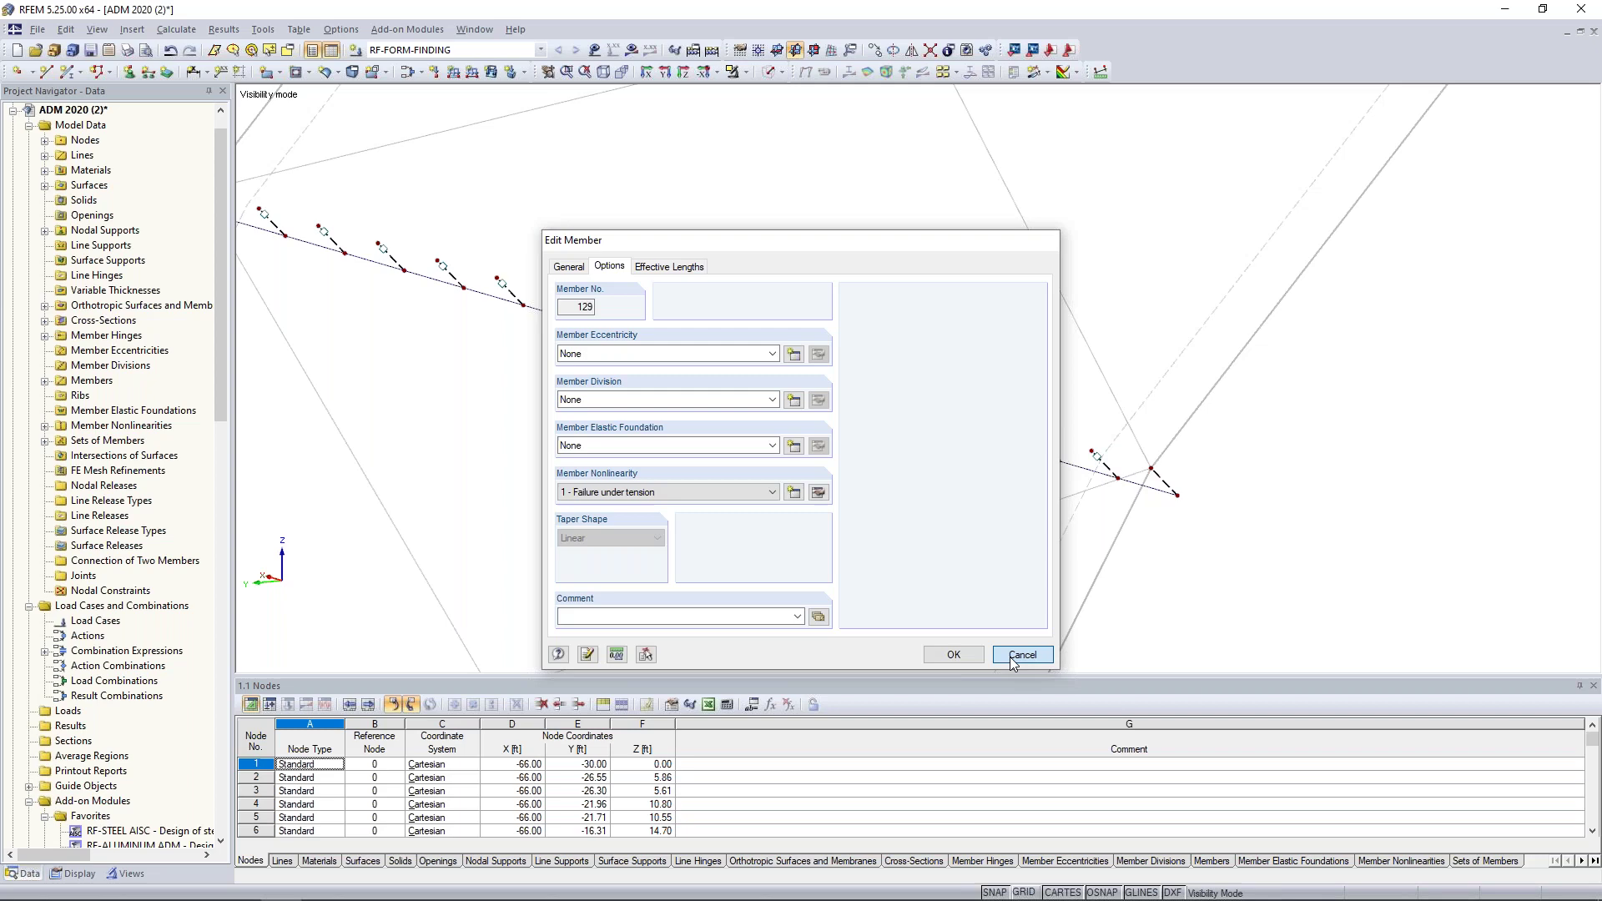
Step: Cancel the visibility filter to show the entire arch structure again
scroll(901, 542, "down", 6)
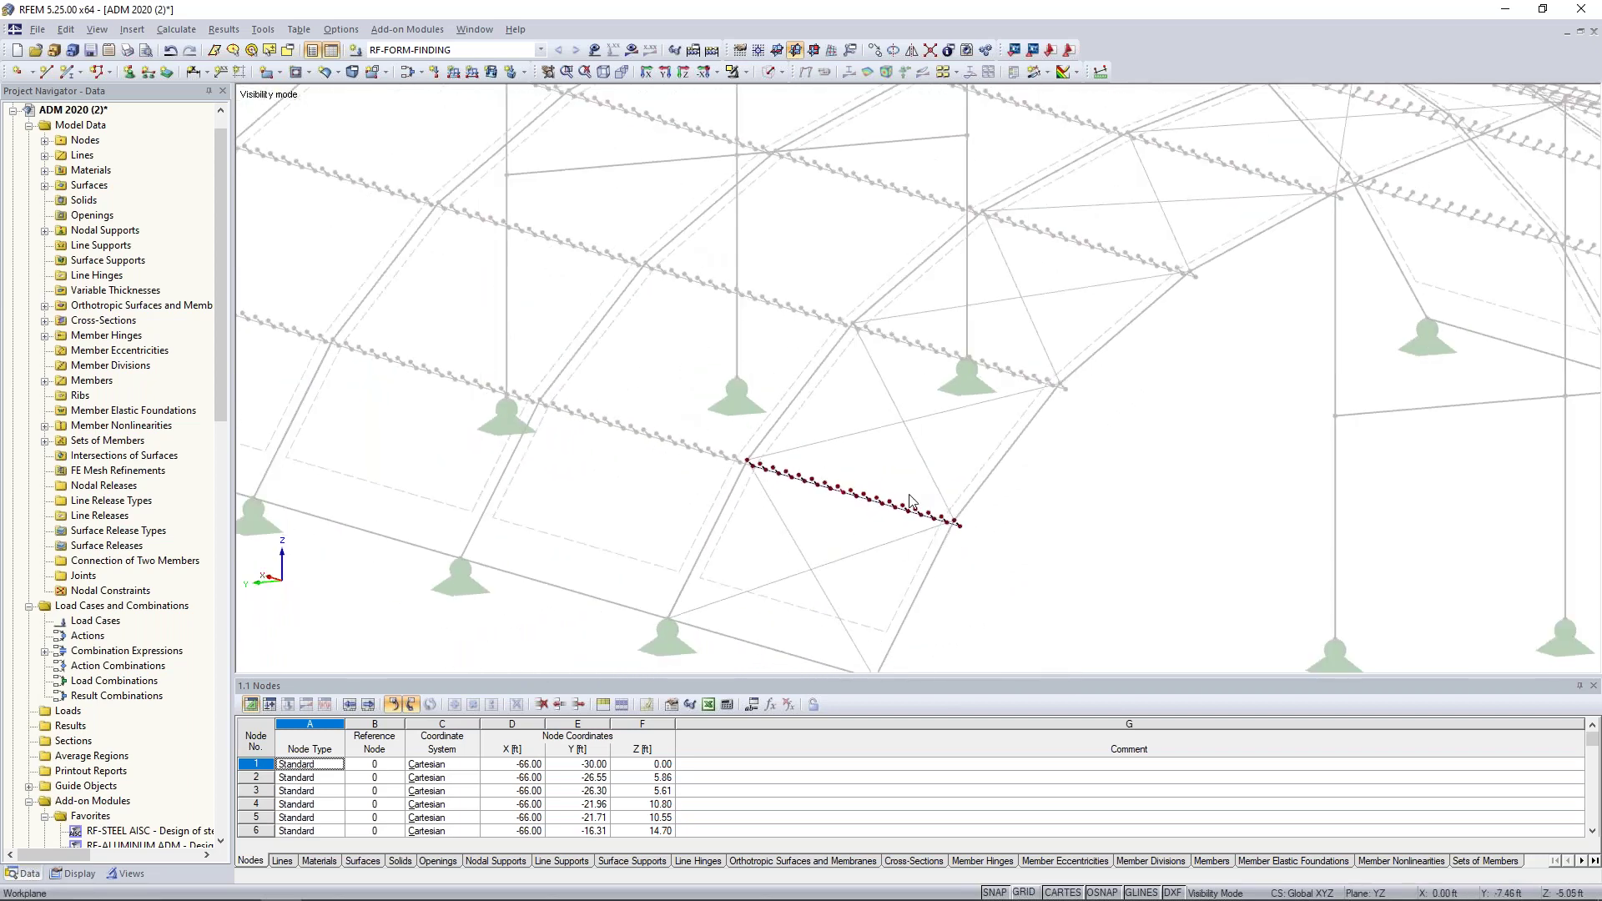
scroll(909, 500, "down", 5)
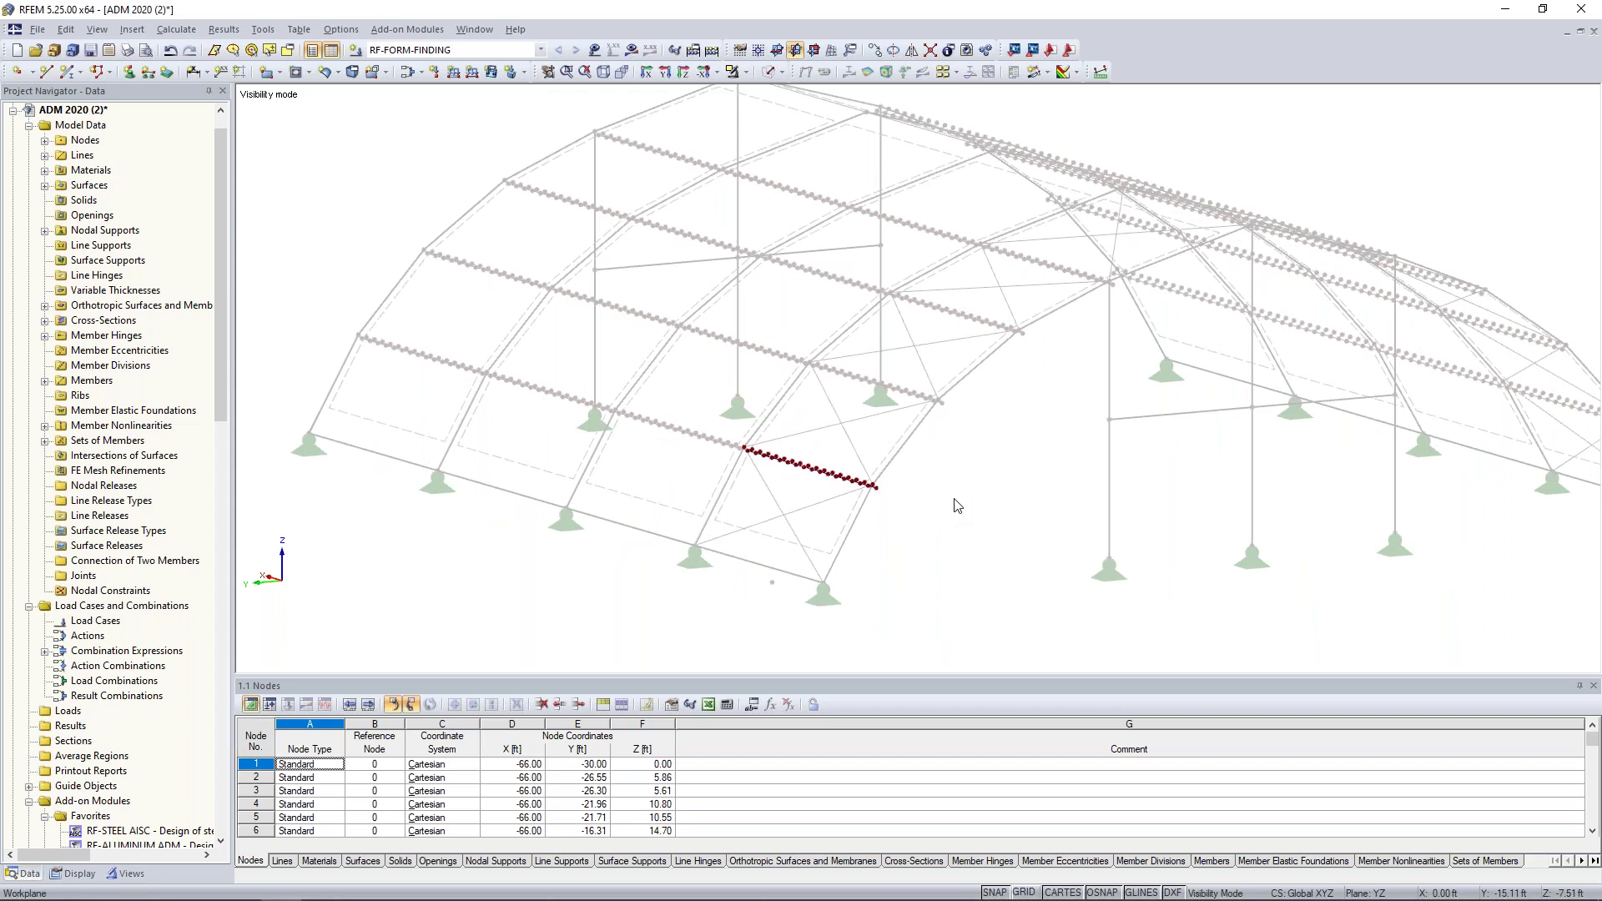
left_click(752, 75)
left_click(776, 214)
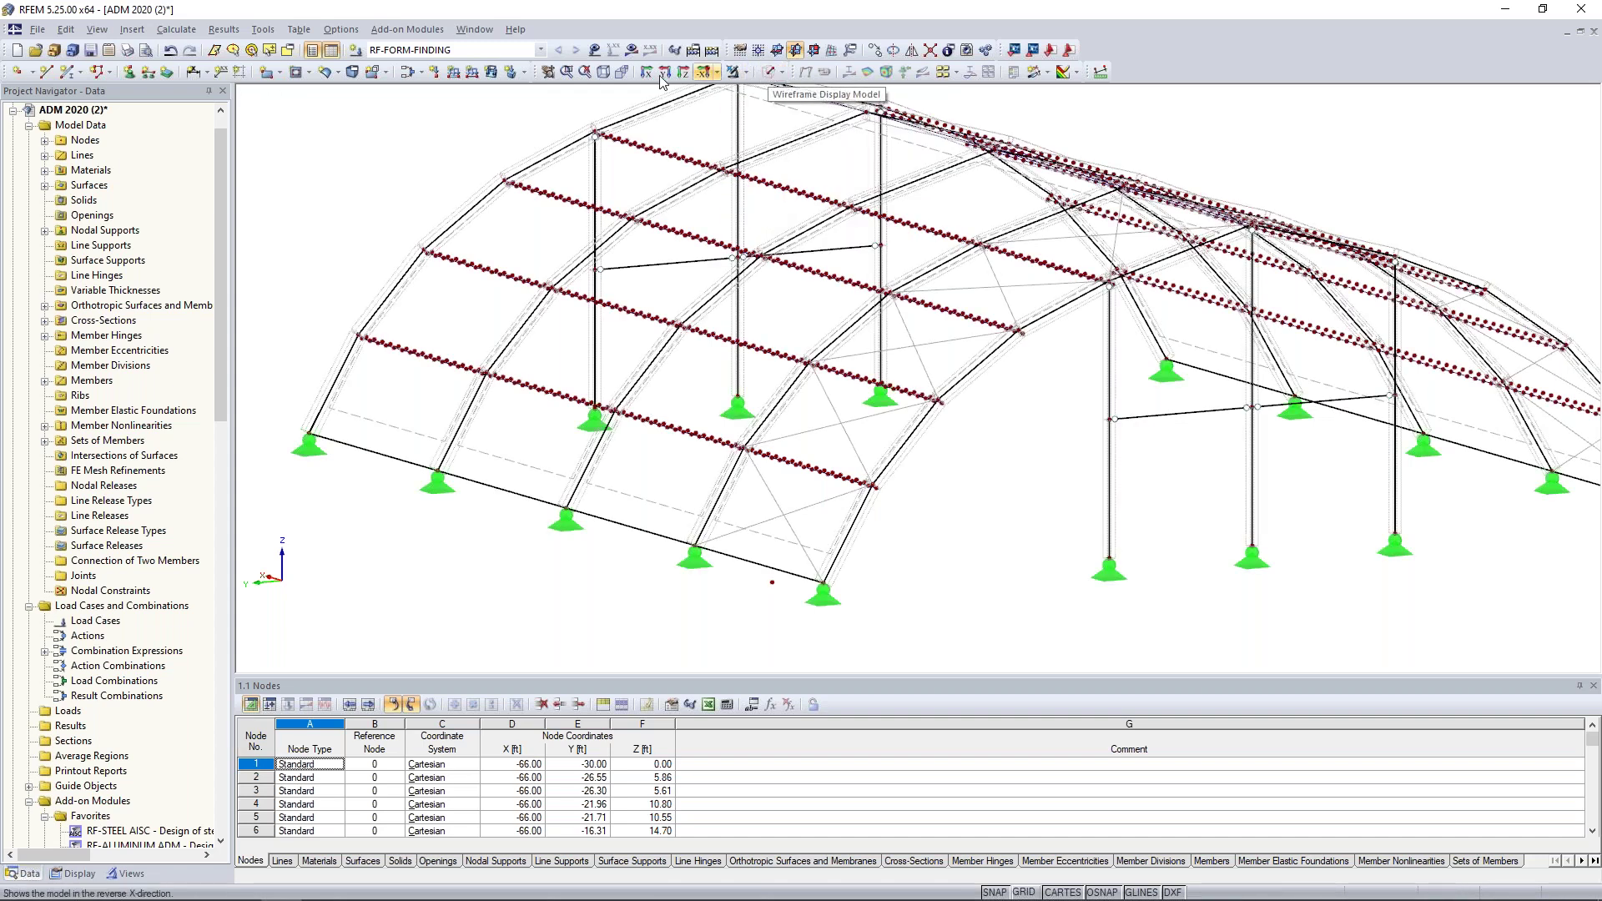
Step: Start the RF-FORM-FINDING calculation to obtain its results for the membrane structure
left_click(633, 52)
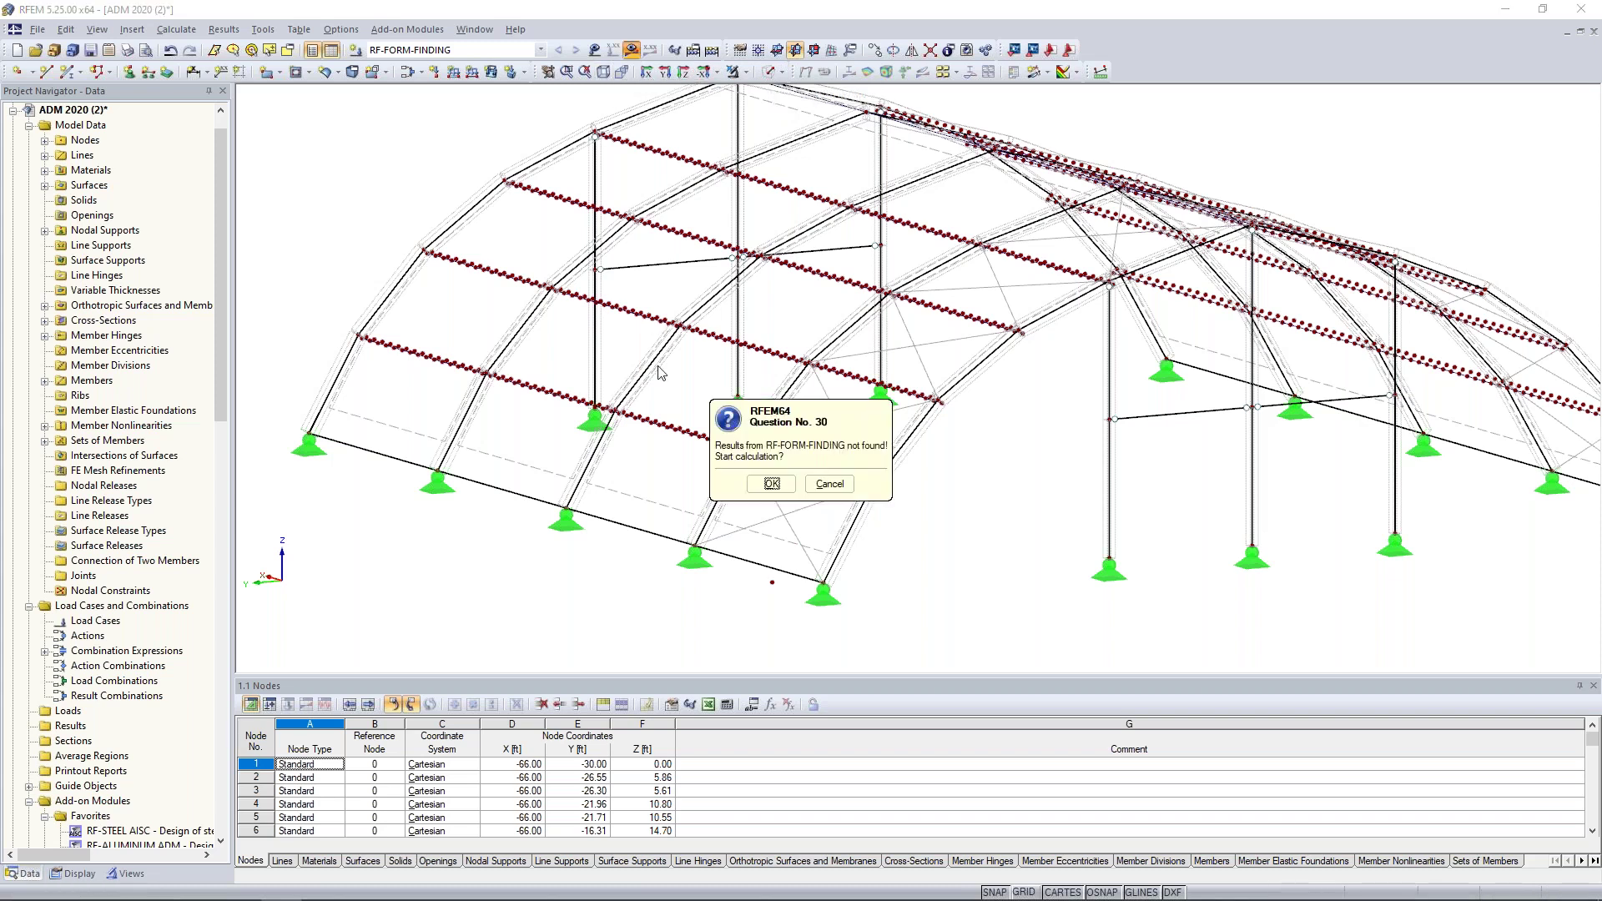
left_click(771, 484)
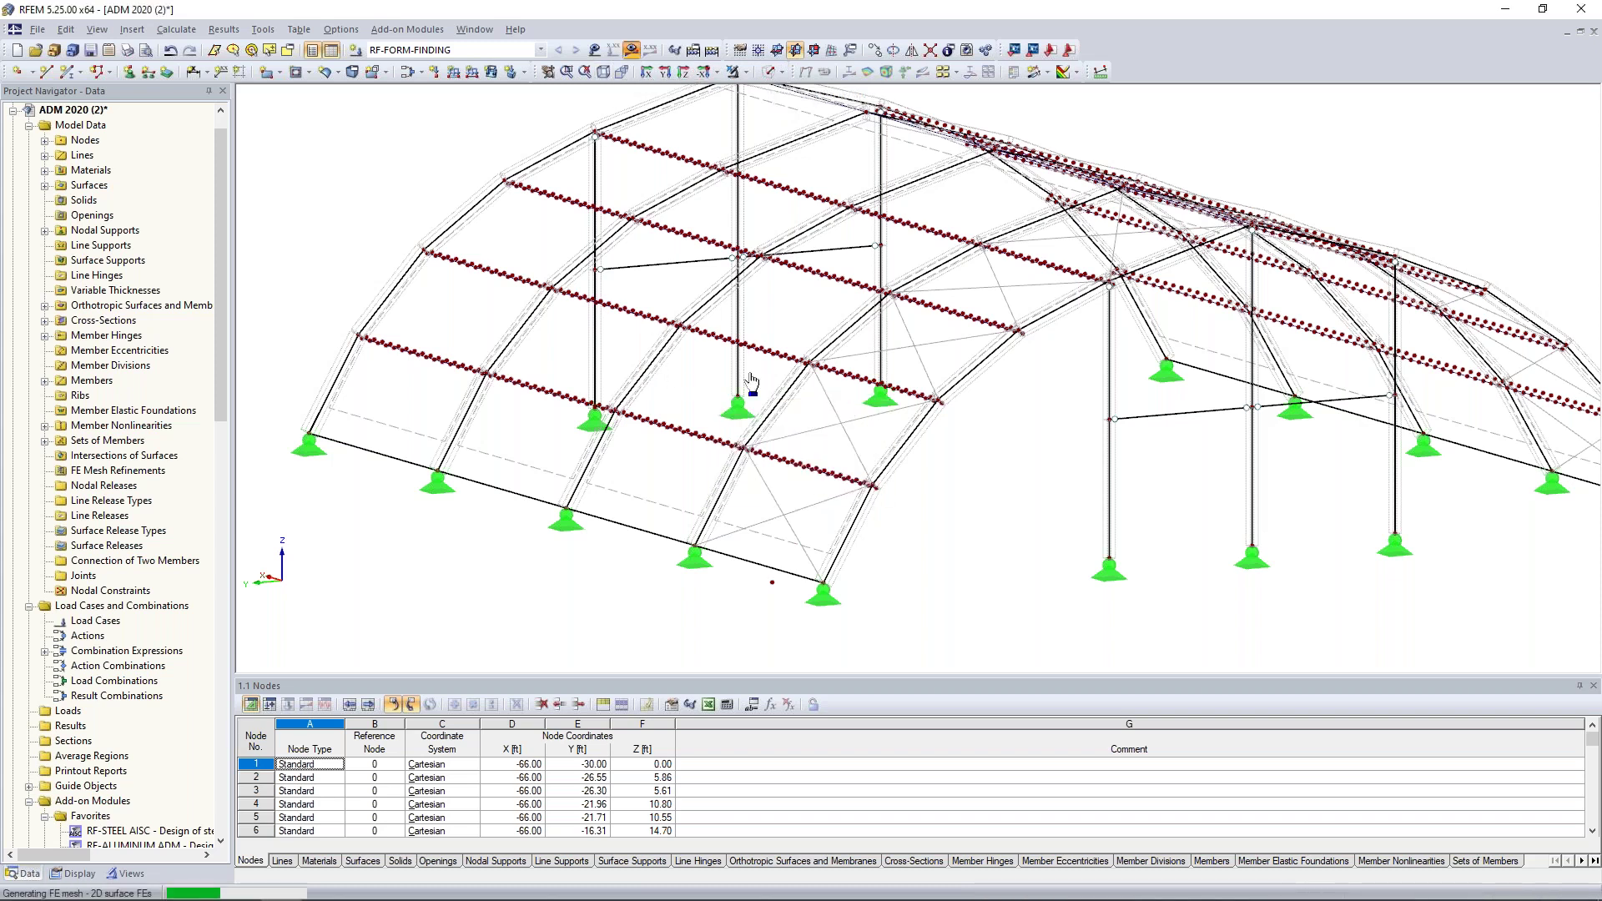
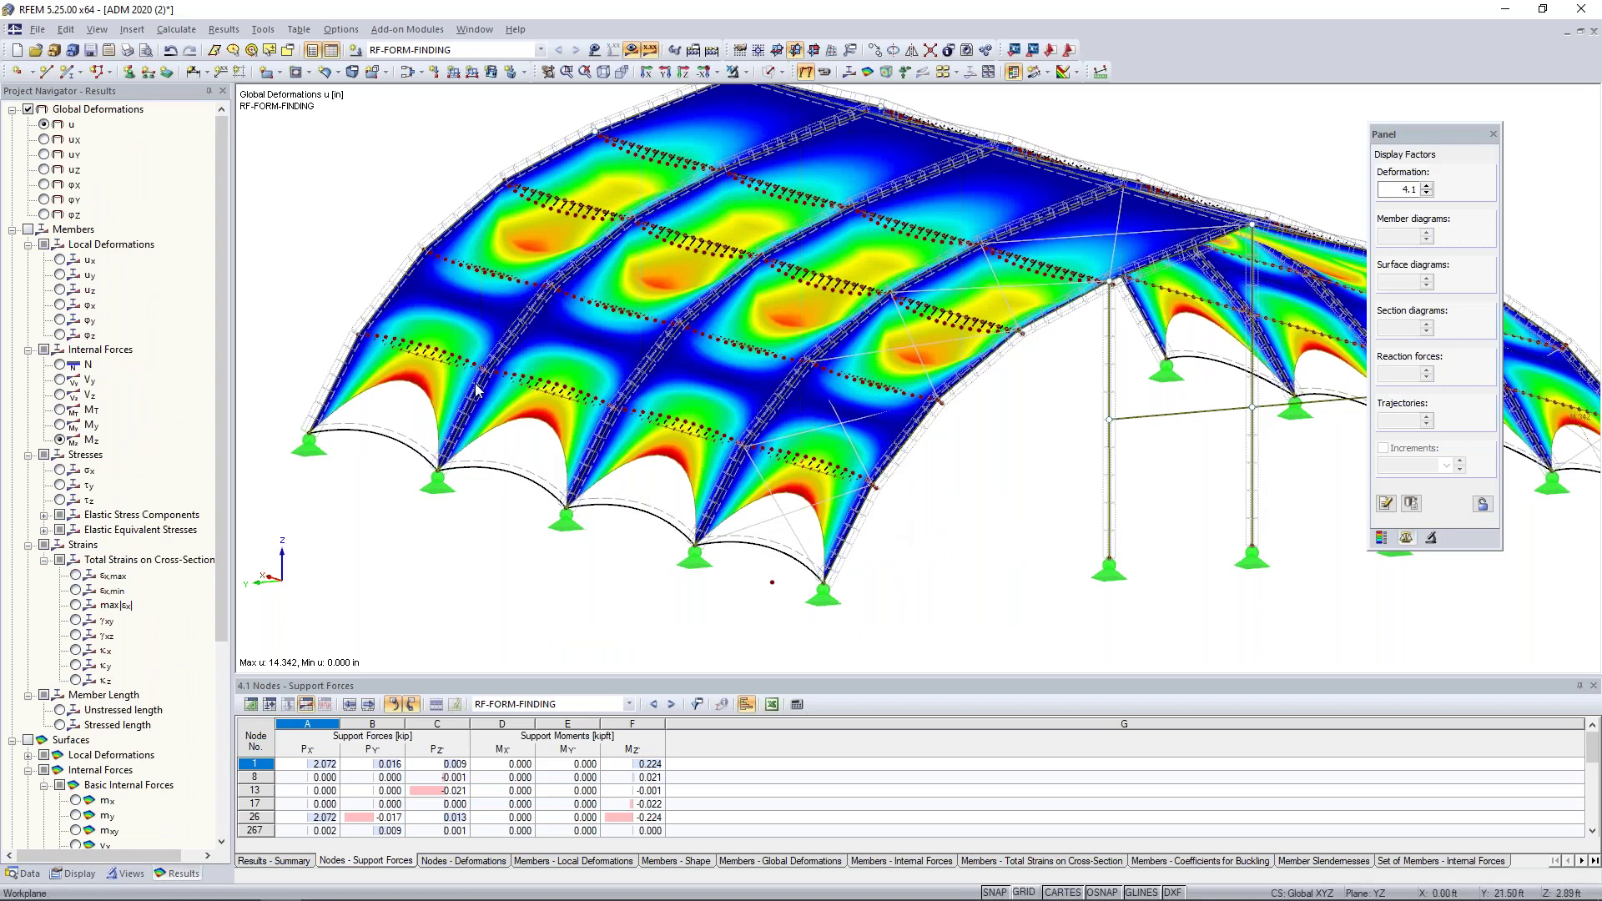
Step: Reduce the deformation display factor of the form-finding results to 1.025
scroll(911, 457, "down", 1)
middle_click_drag(952, 463, 826, 488)
scroll(873, 461, "down", 2)
left_click(1426, 193)
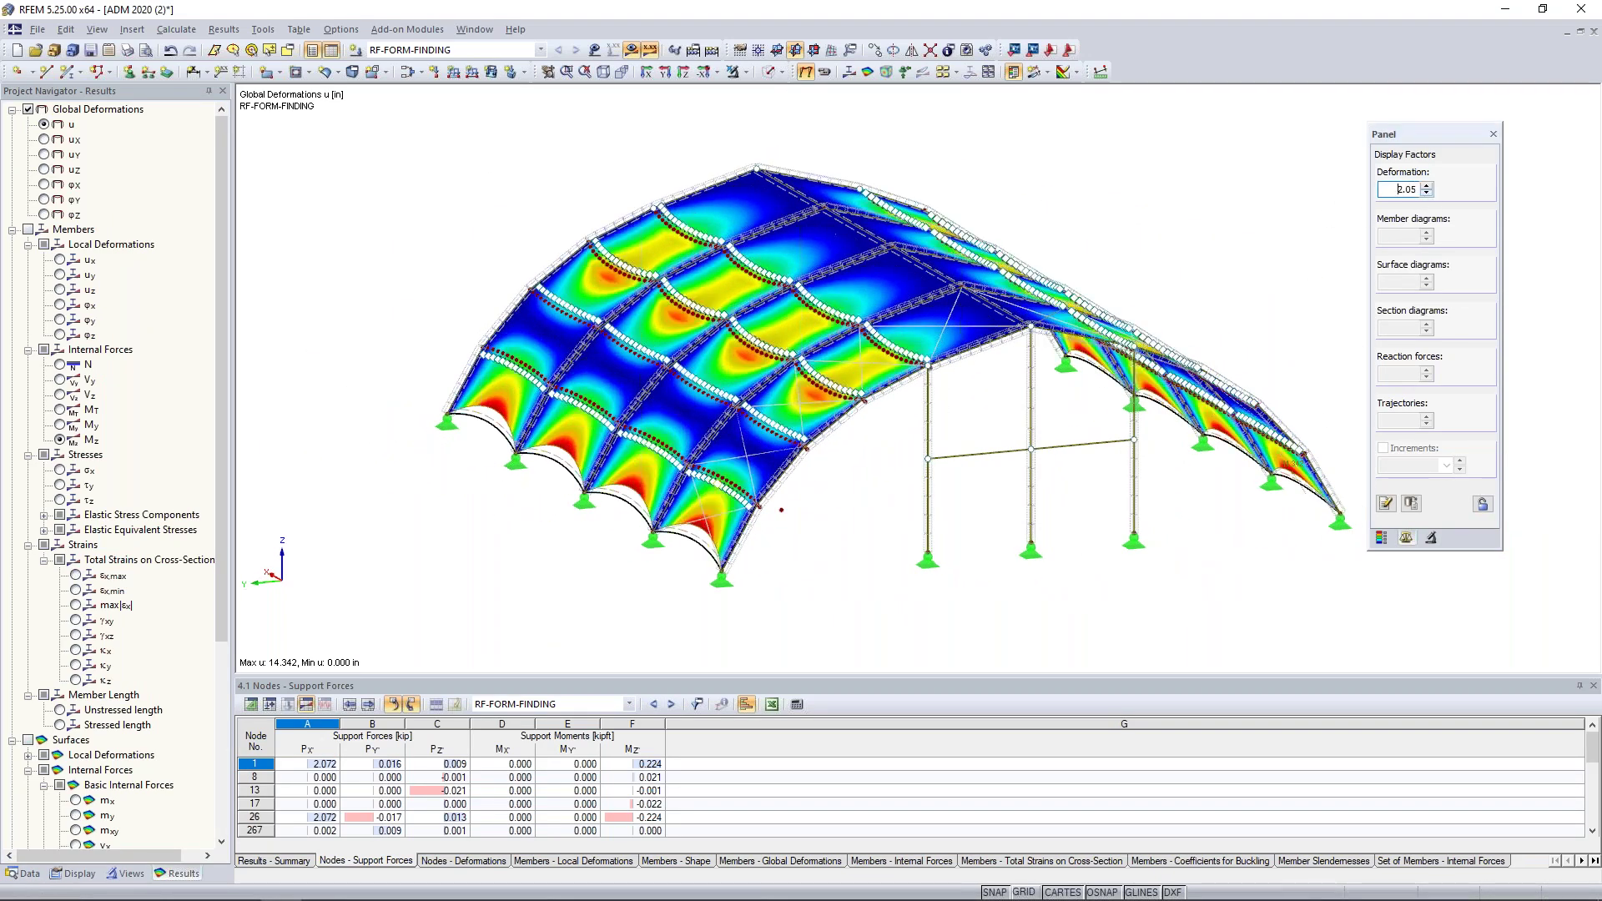
left_click(1426, 193)
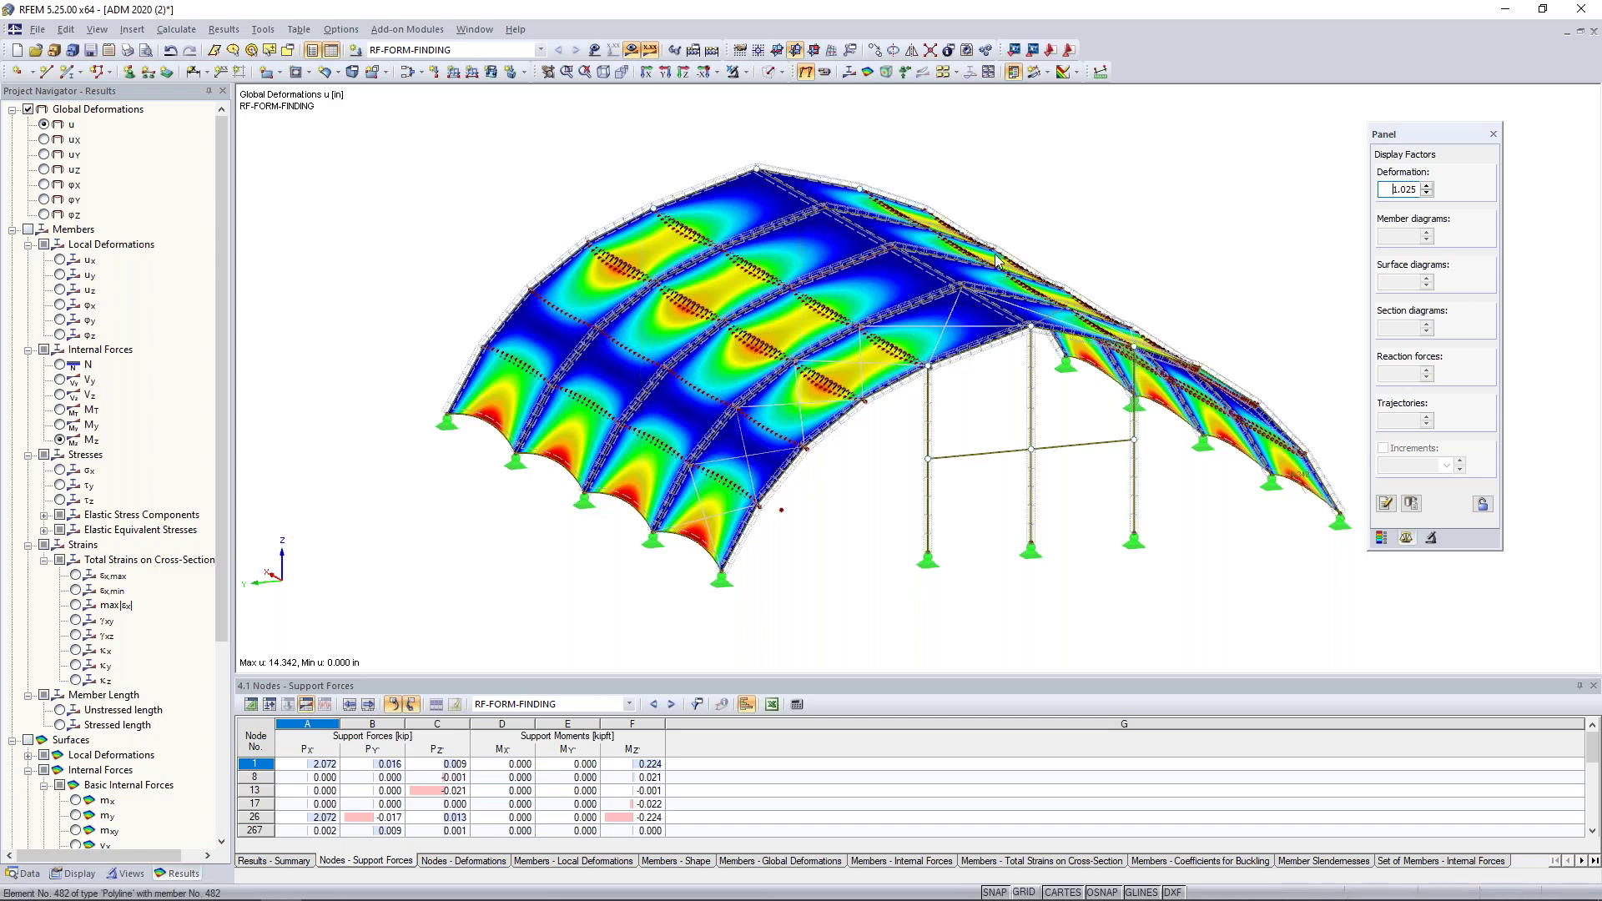
middle_click_drag(1090, 501, 1225, 556, "ctrl")
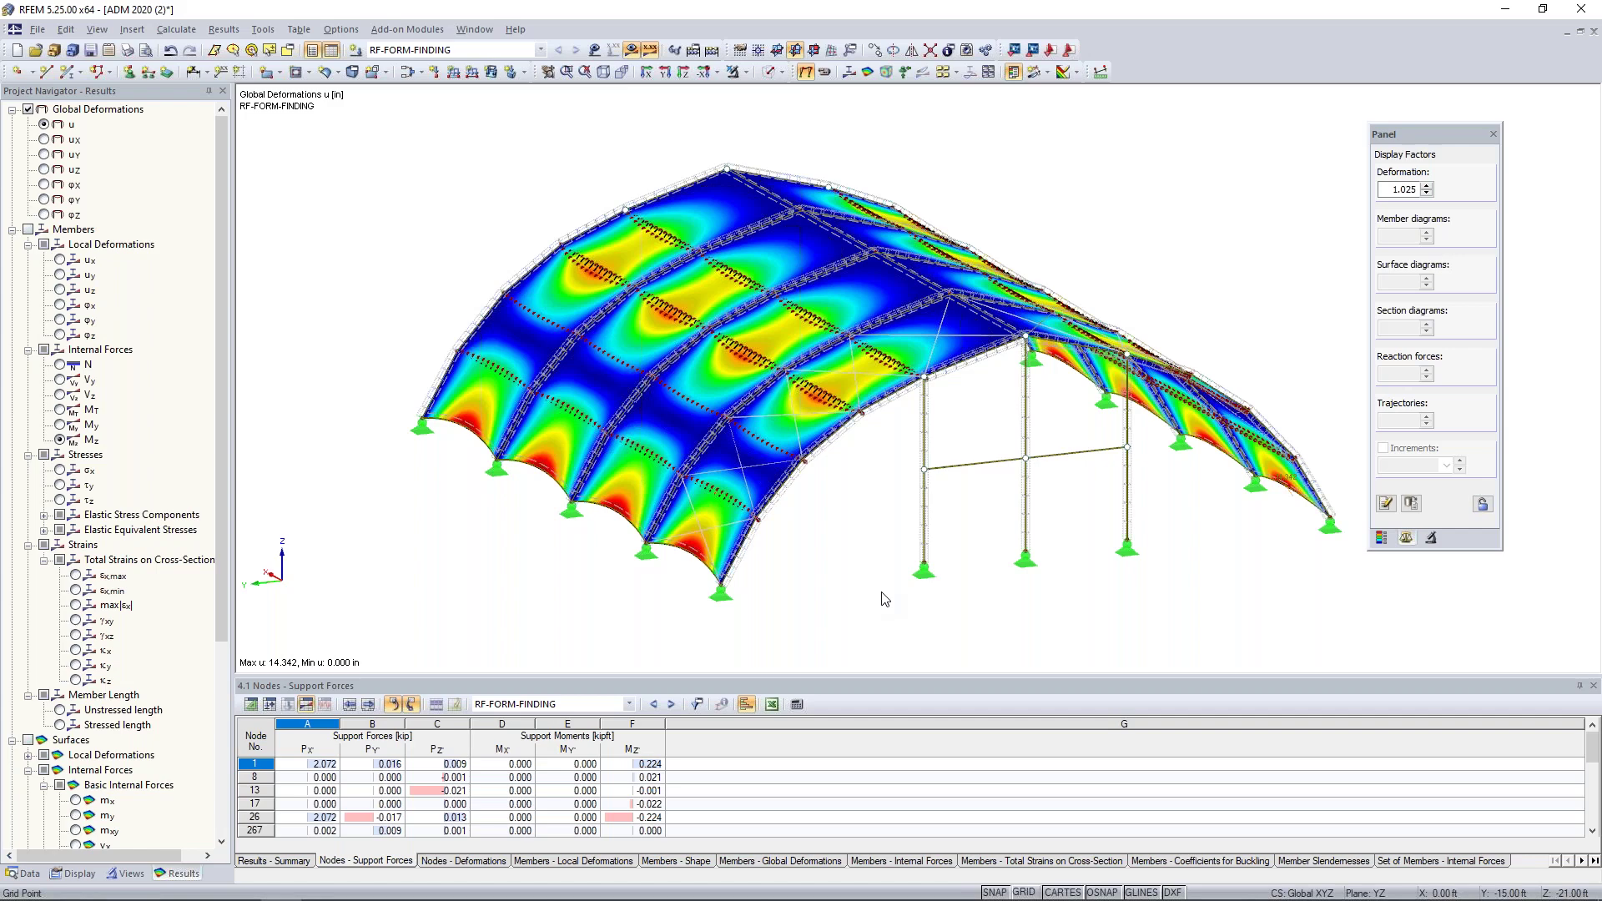
Step: Create the first load case with the description "Dead", keeping the Dead action category and active self-weight
left_click(407, 74)
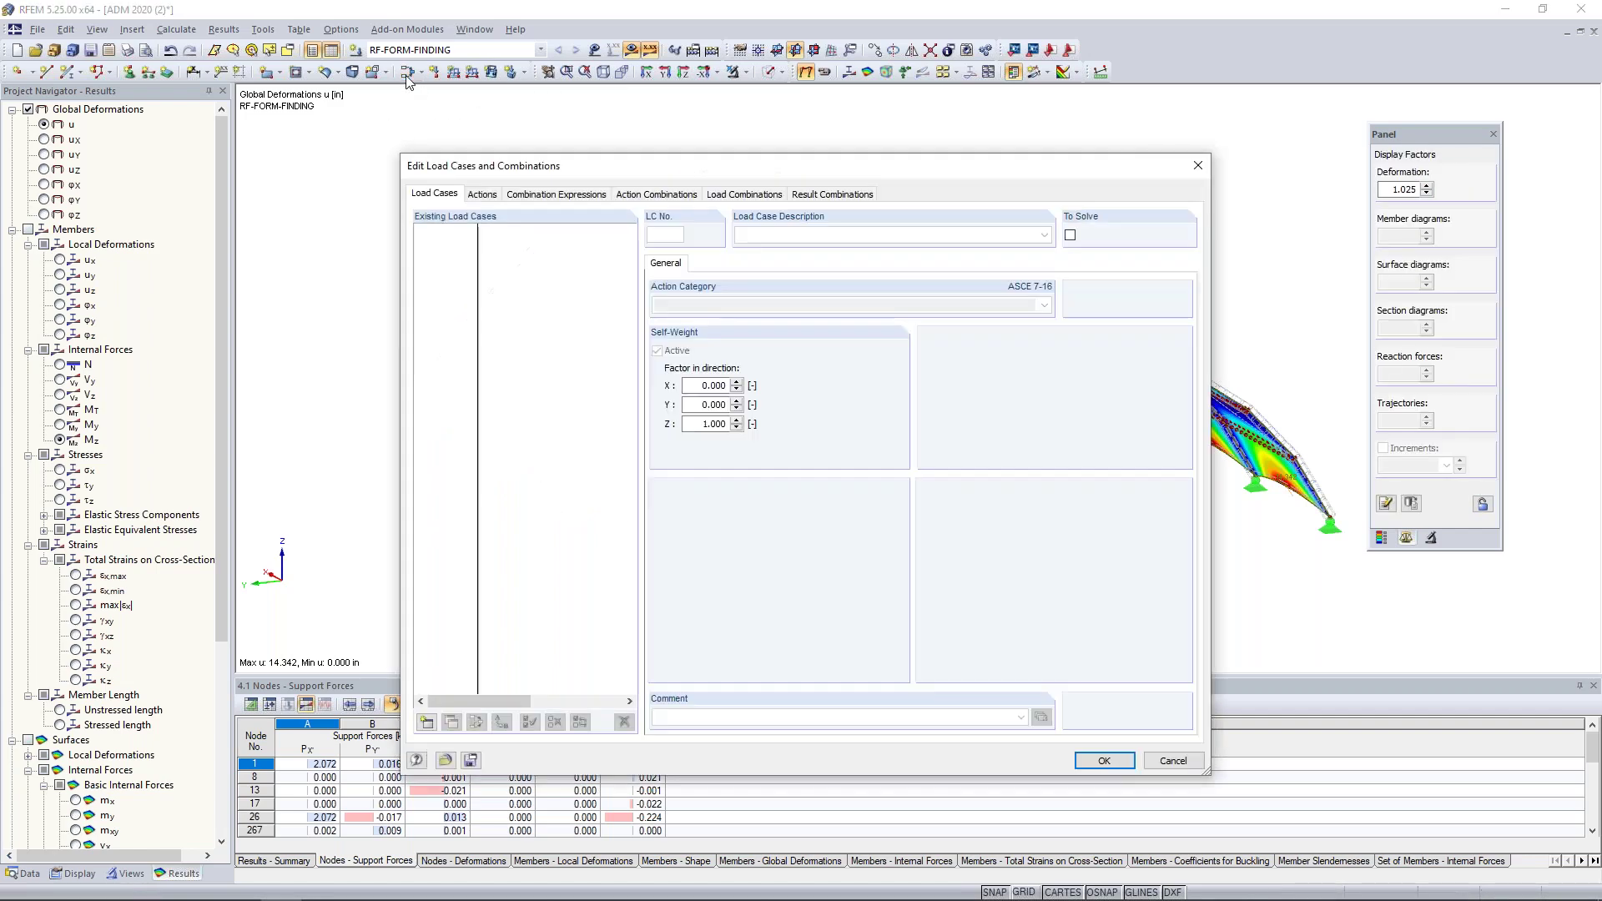
left_click(426, 721)
type("Dead")
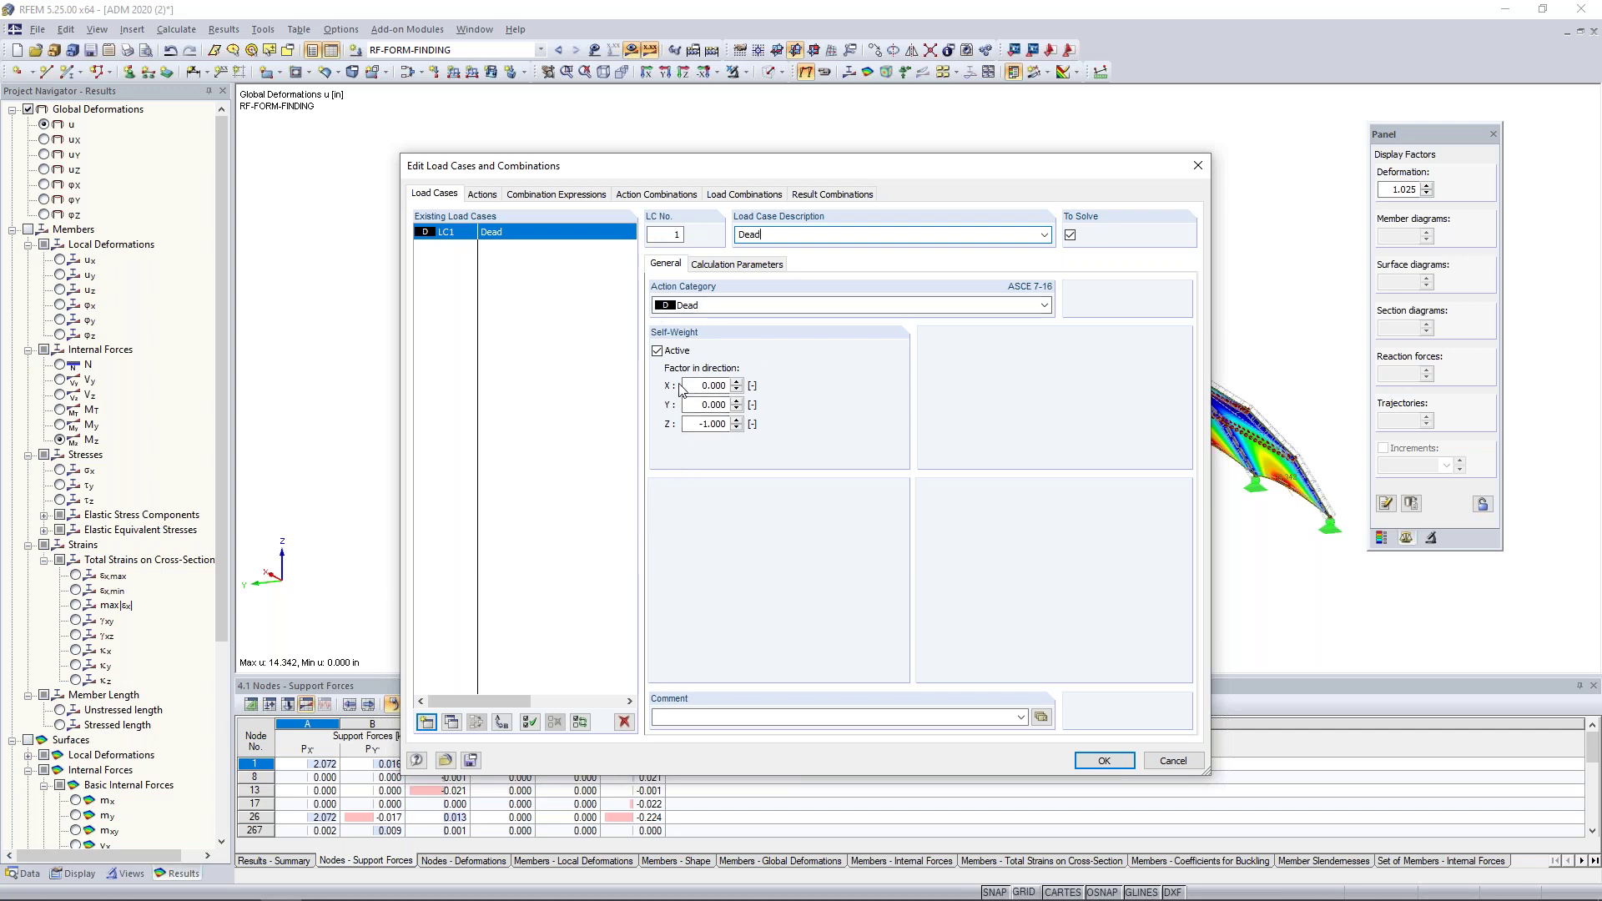
Step: Add a second load case described "Snow" with the Snow action category, and make the Dead load case current
left_click(426, 723)
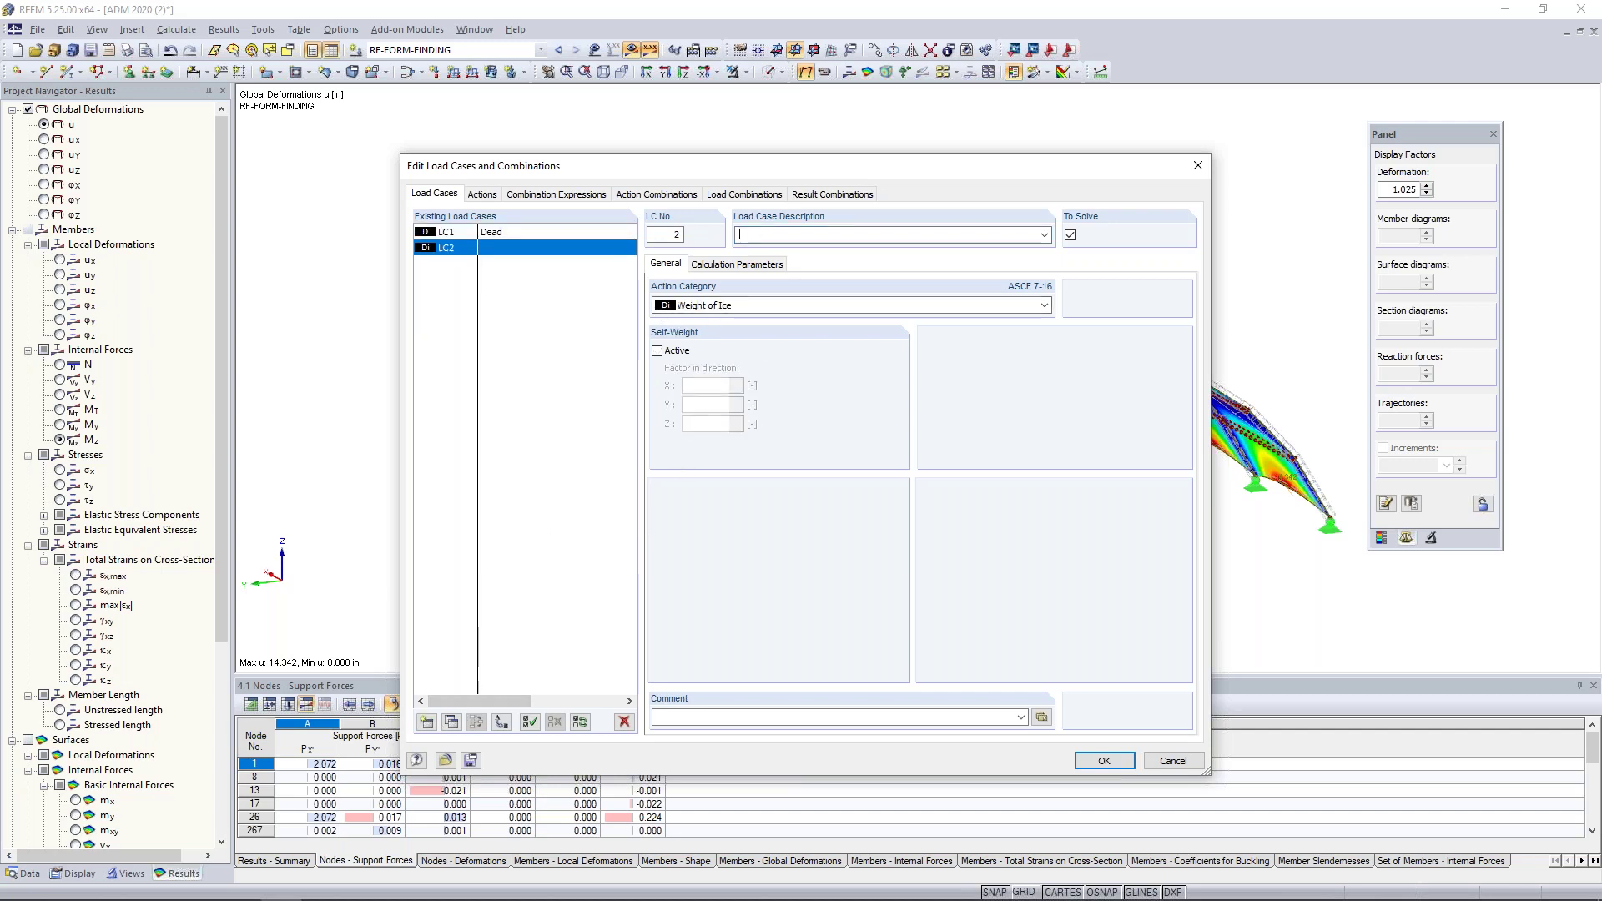
type("Snow")
left_click(707, 307)
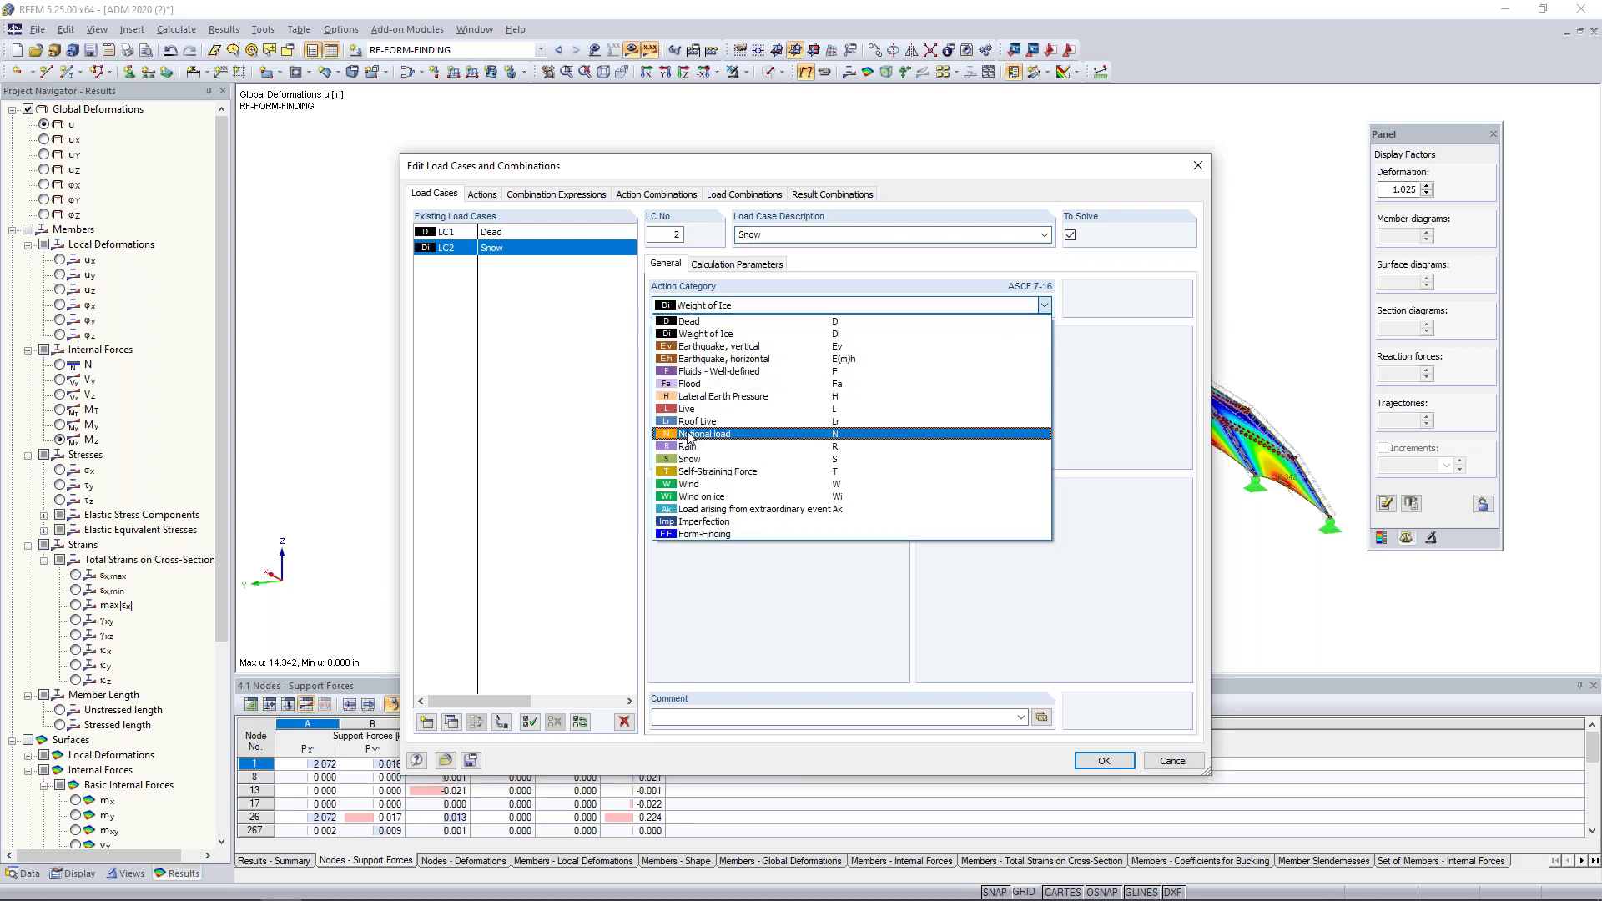
left_click(696, 459)
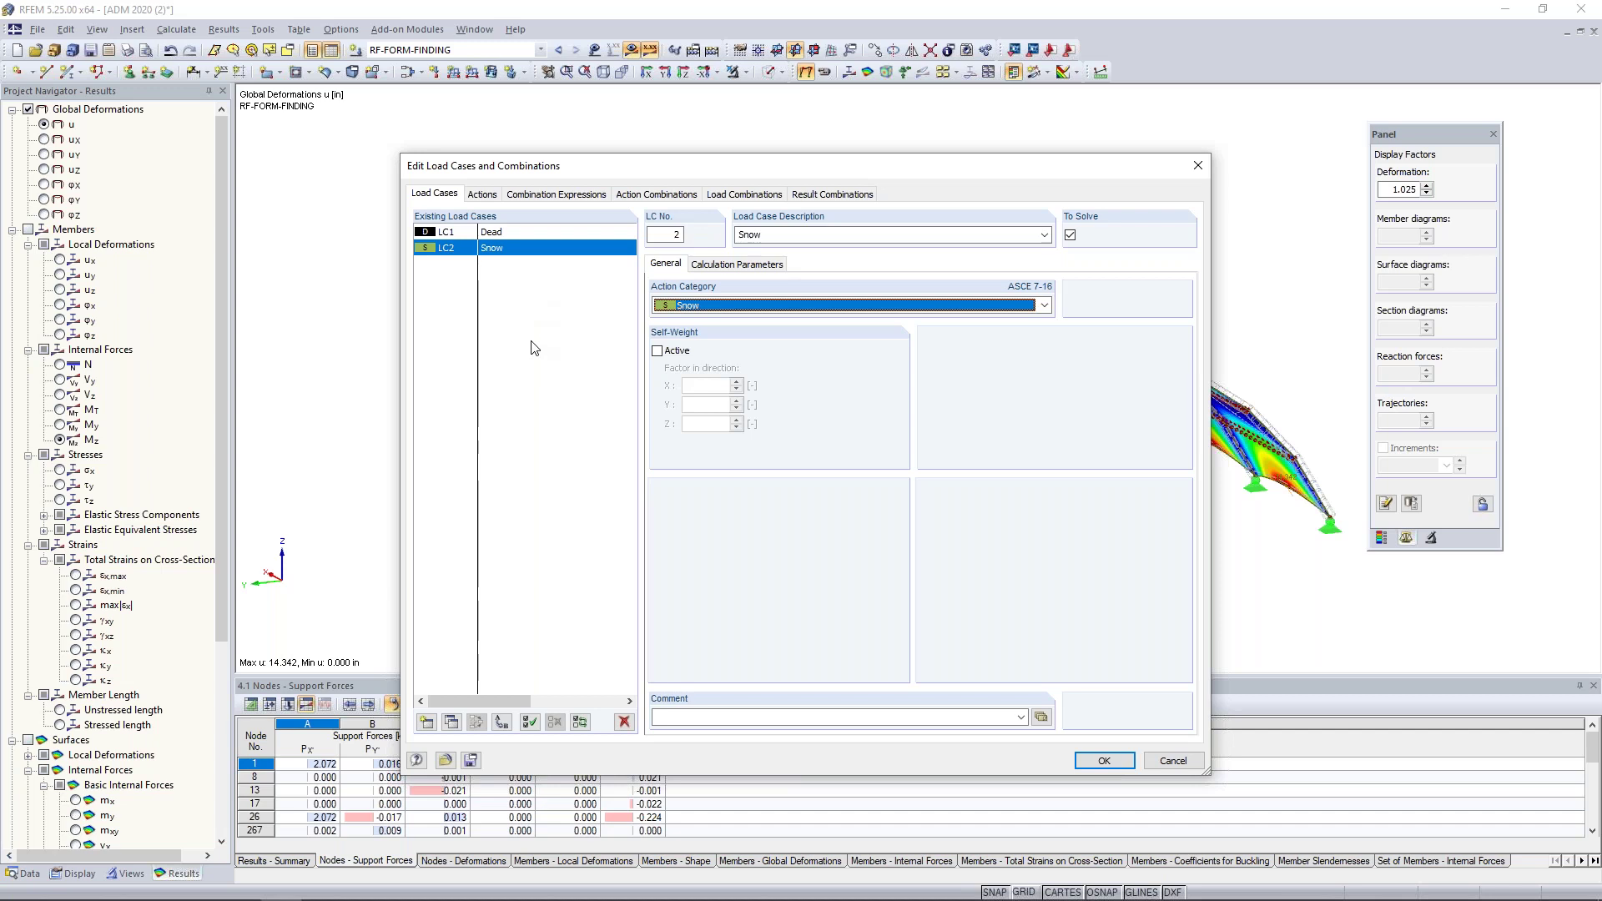
left_click(503, 235)
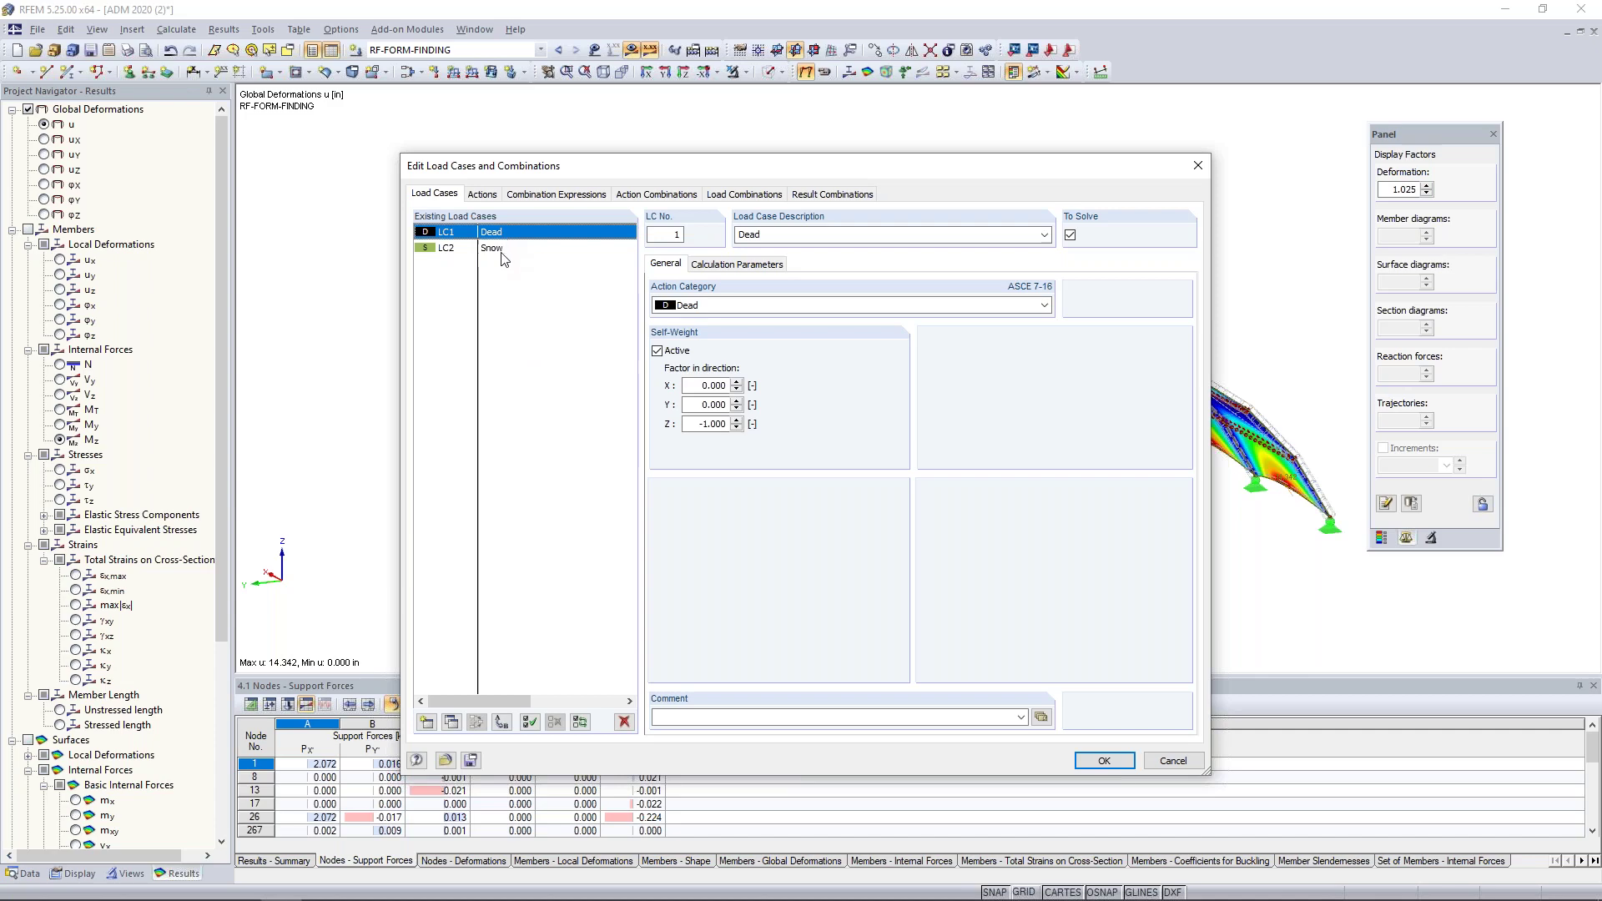
left_click(1103, 757)
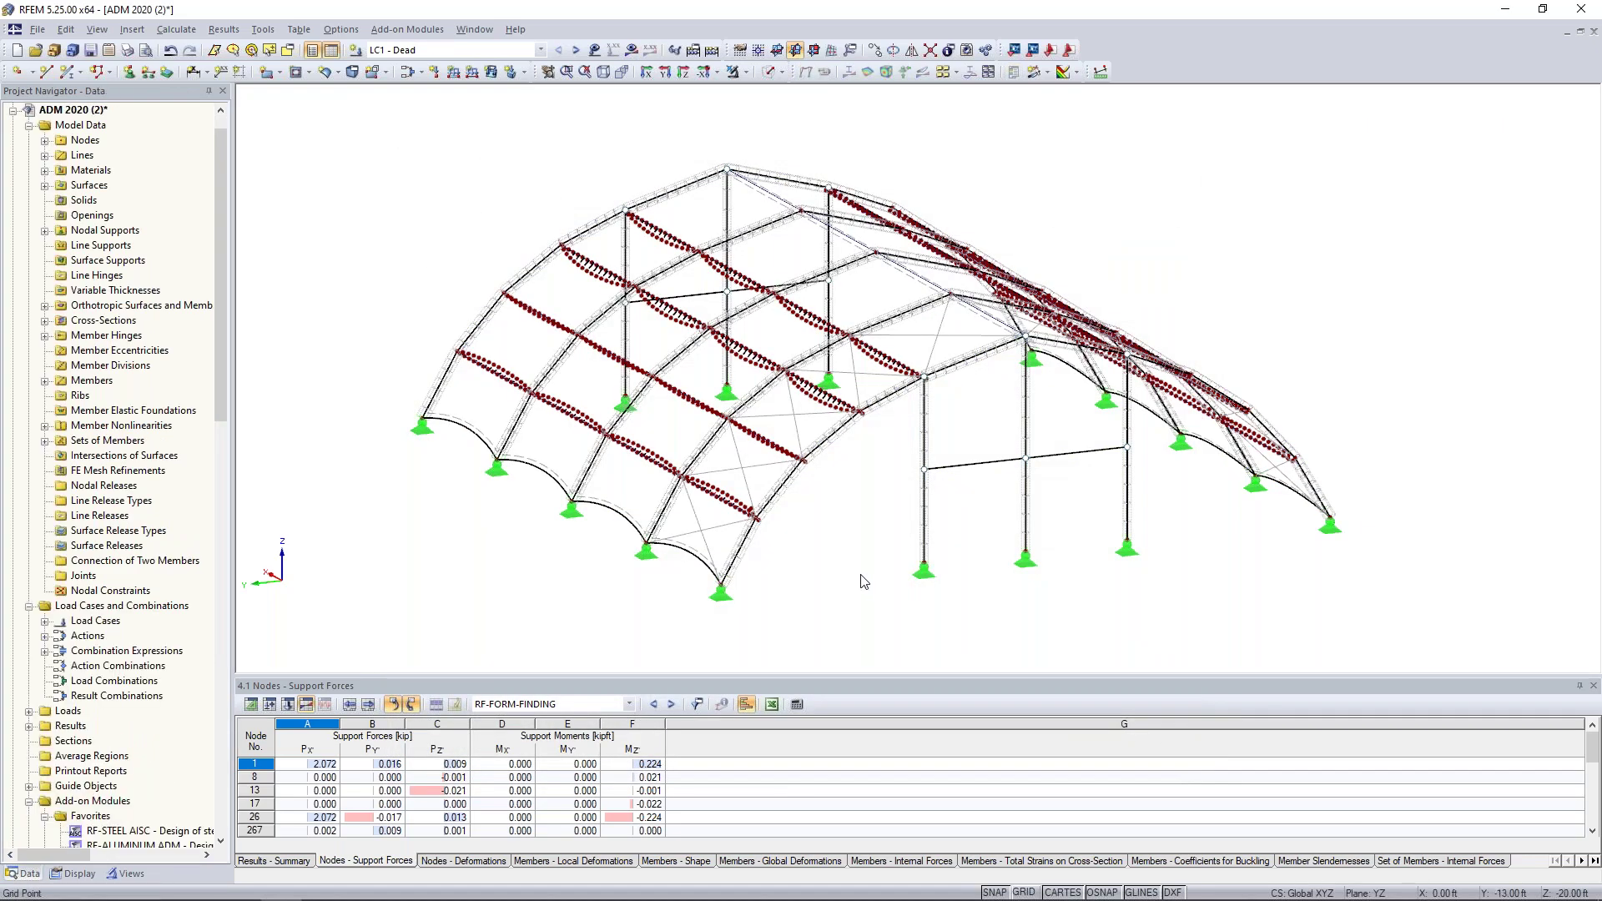
Step: Display the model rendered with transparent surfaces and define a uniform -0.08 kip/ft force on sets of members in global ZL
left_click(767, 75)
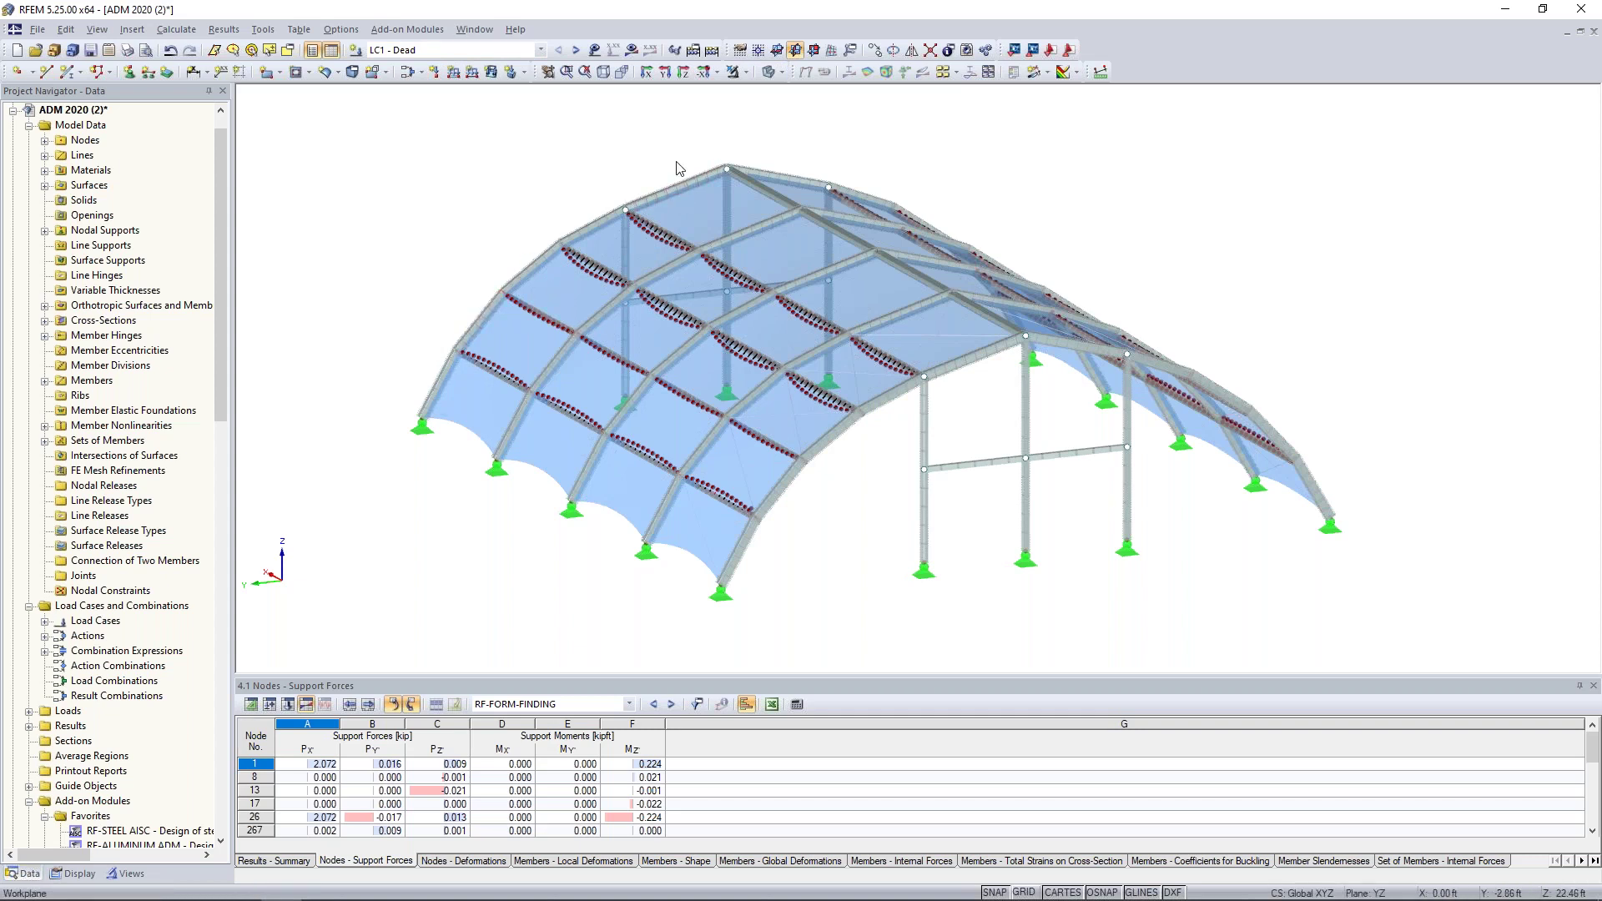
left_click(453, 72)
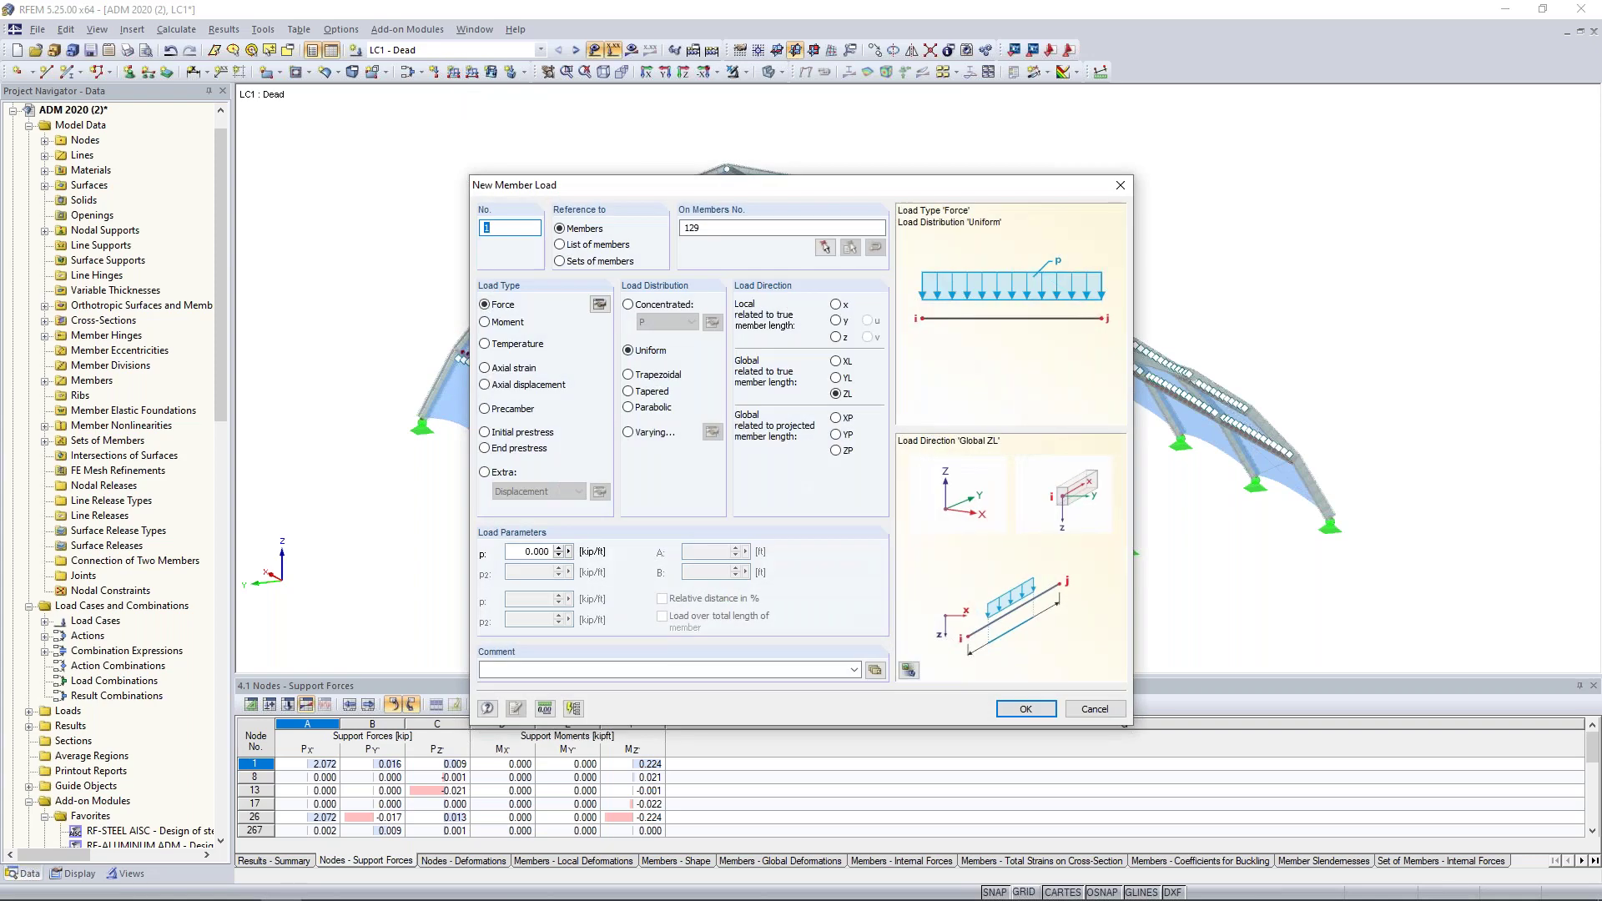
left_click(561, 261)
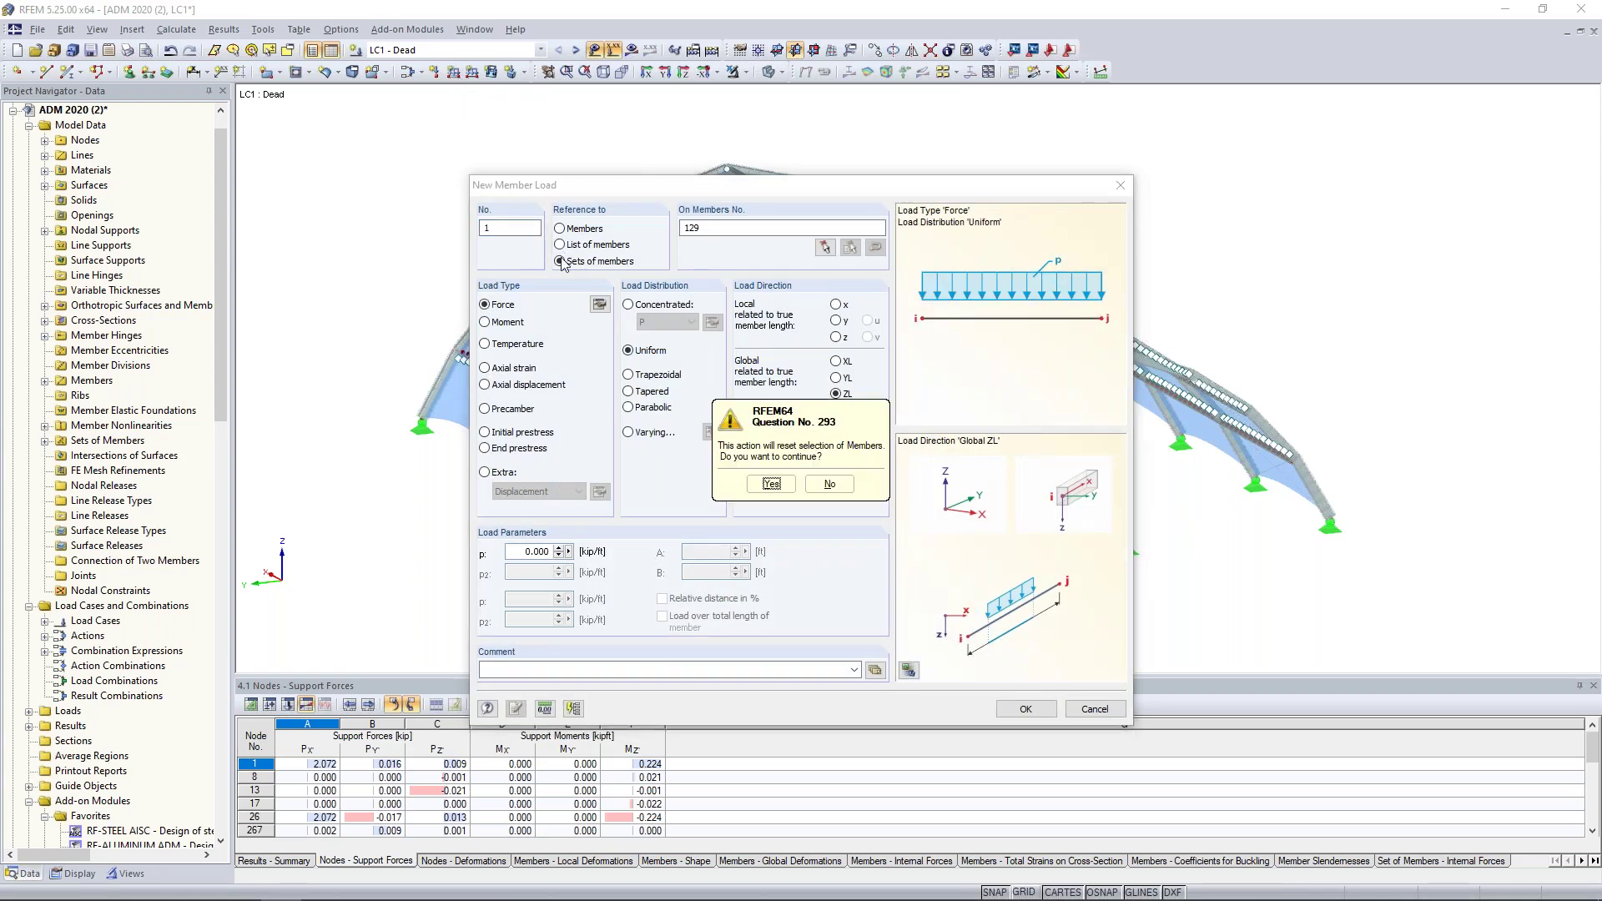
left_click(771, 482)
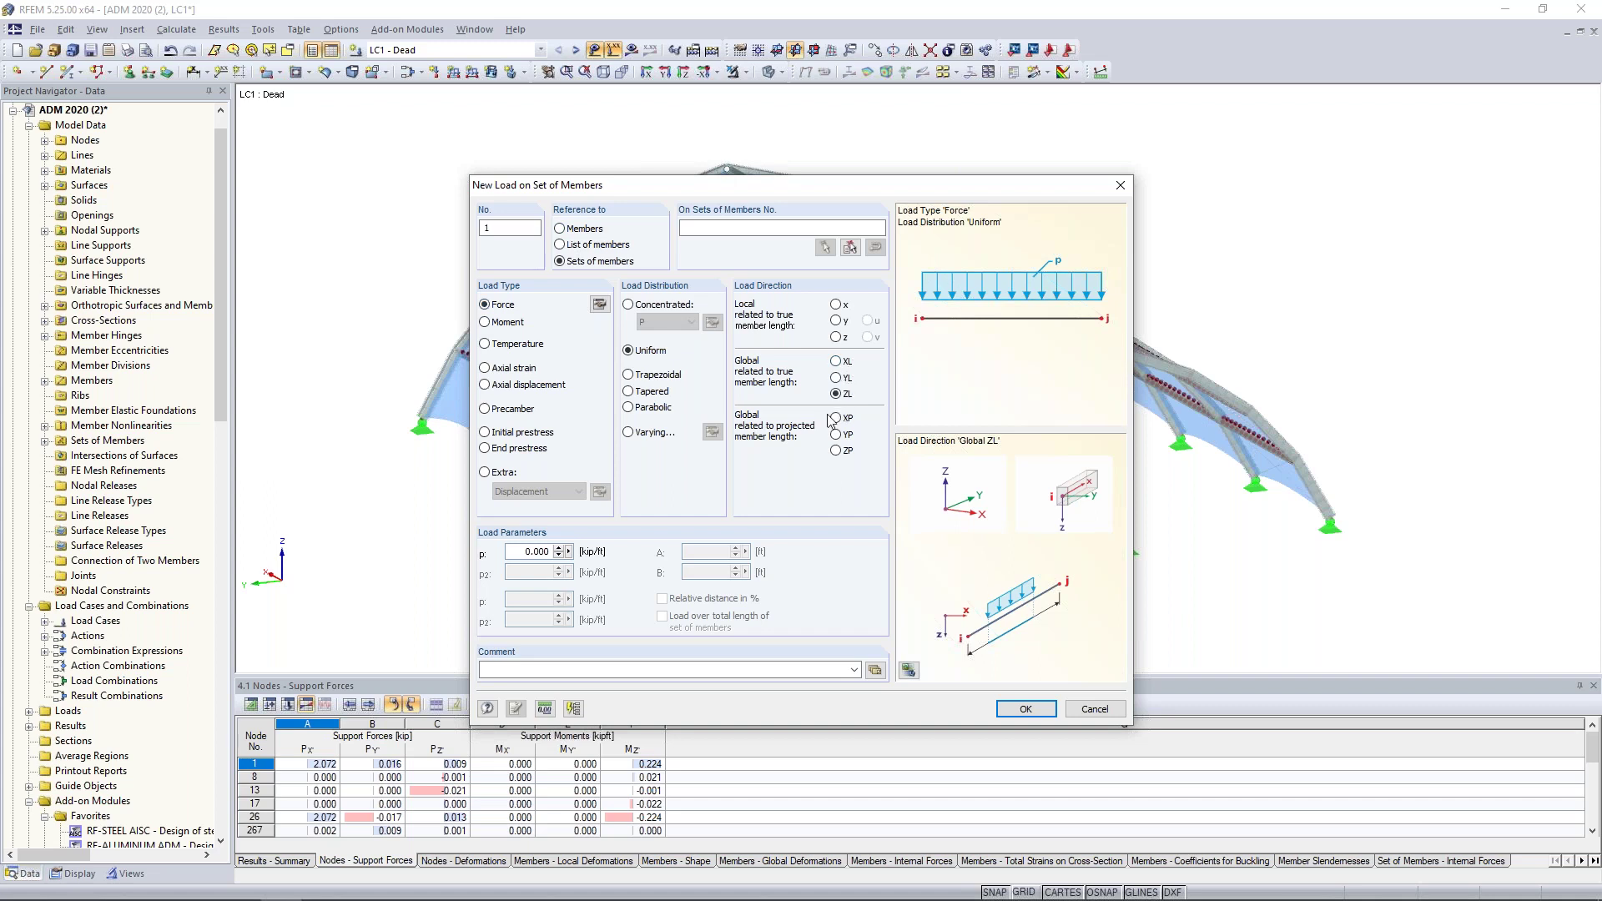
double_click(516, 553)
type("-0.08")
left_click(1007, 716)
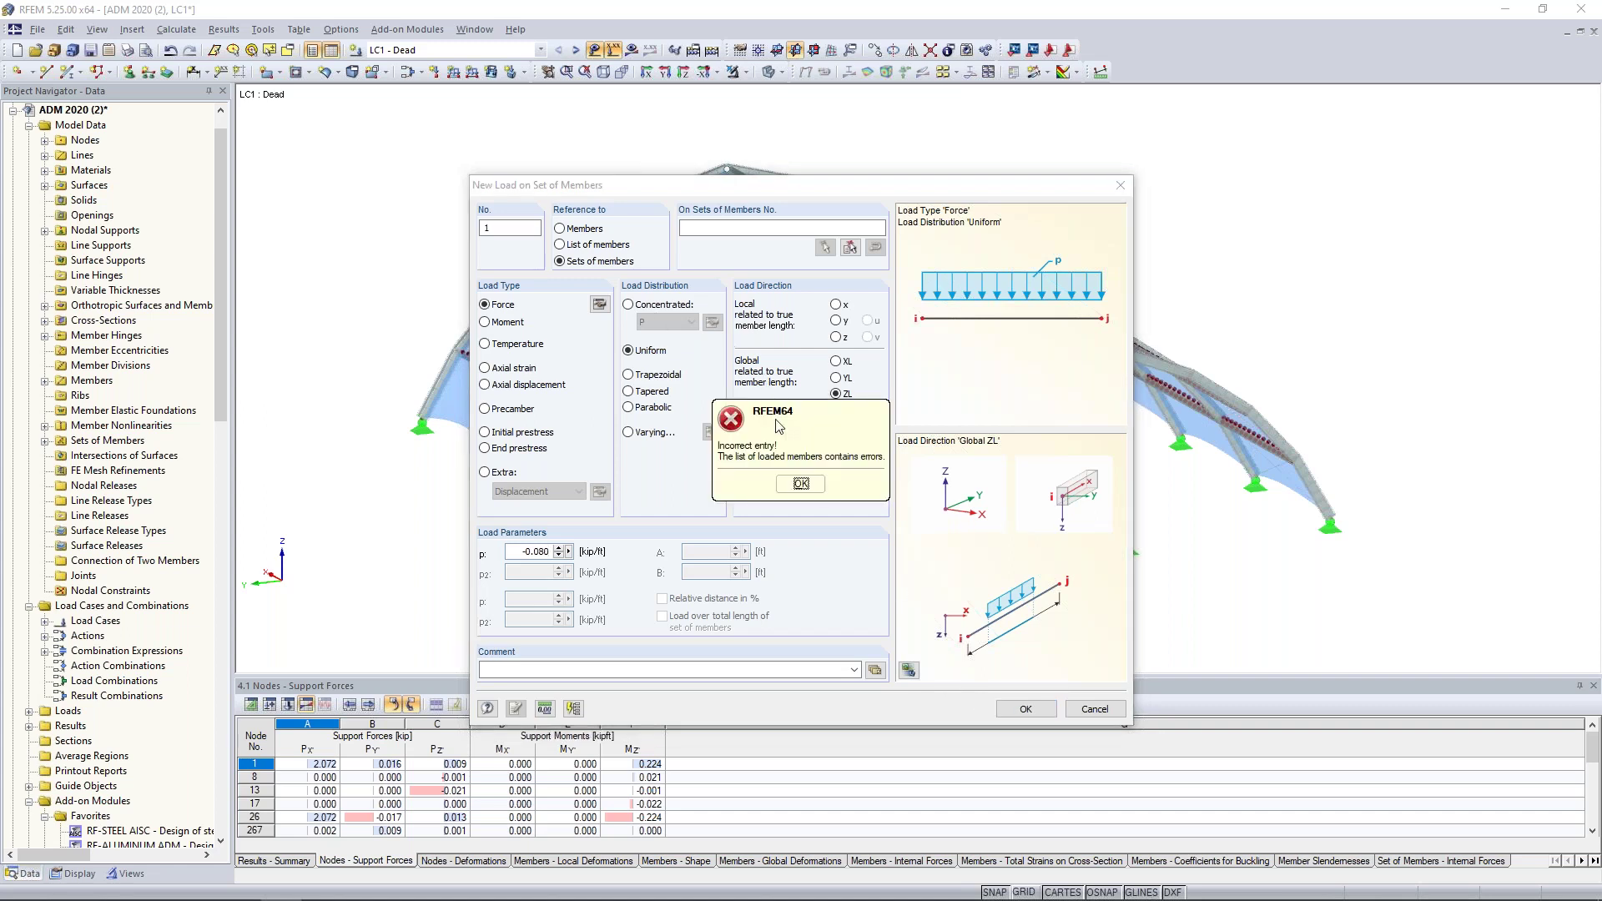
left_click(801, 486)
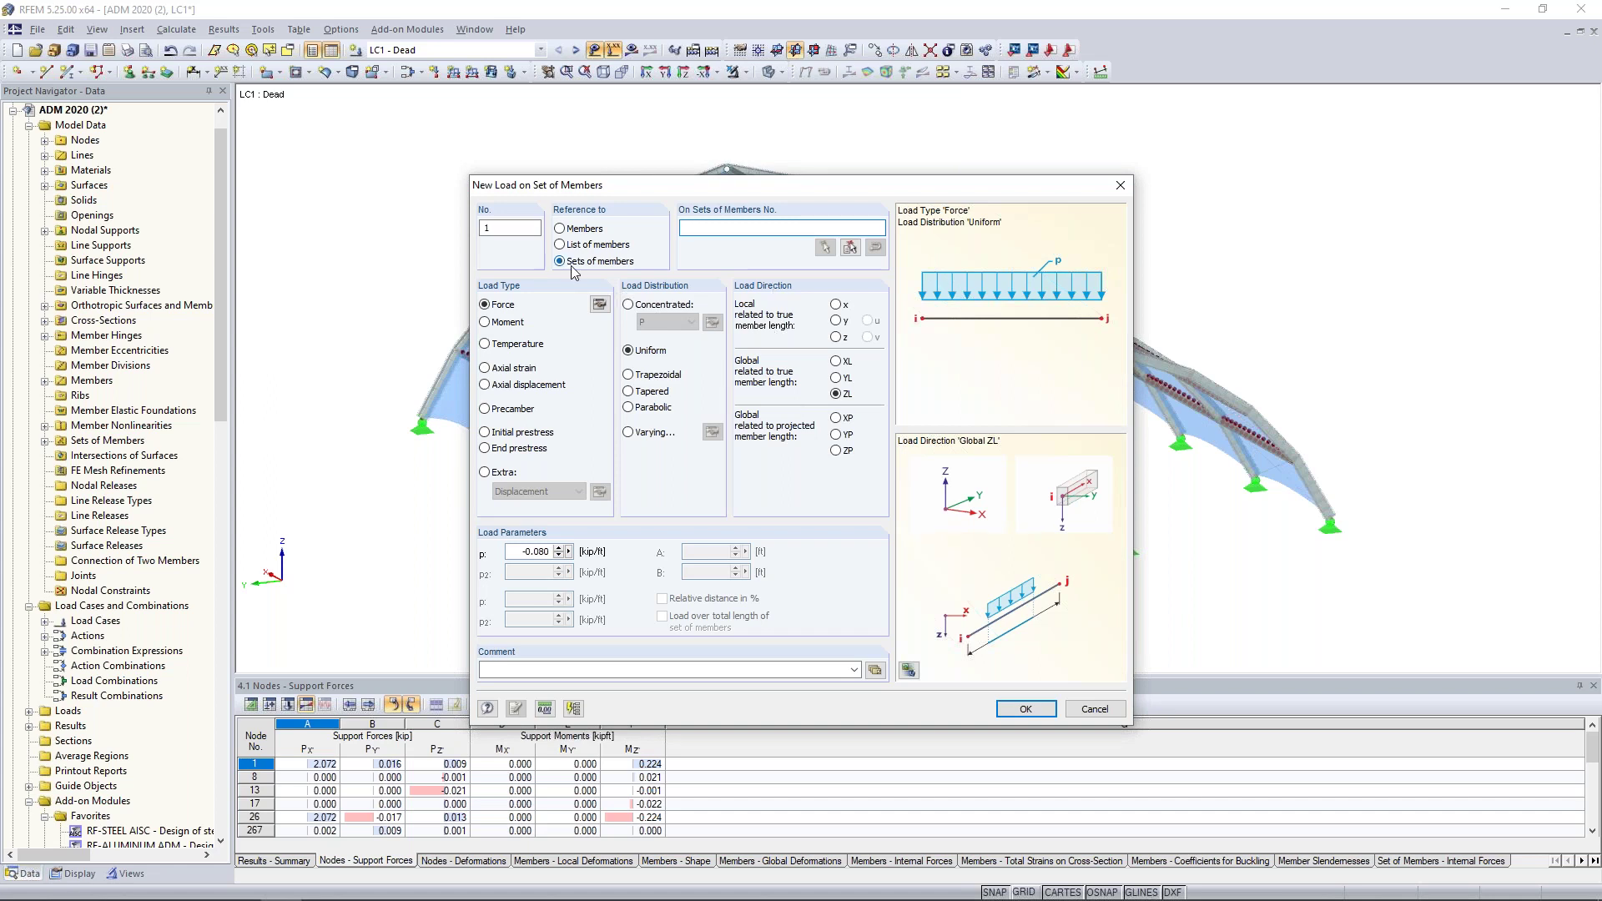
left_click(850, 247)
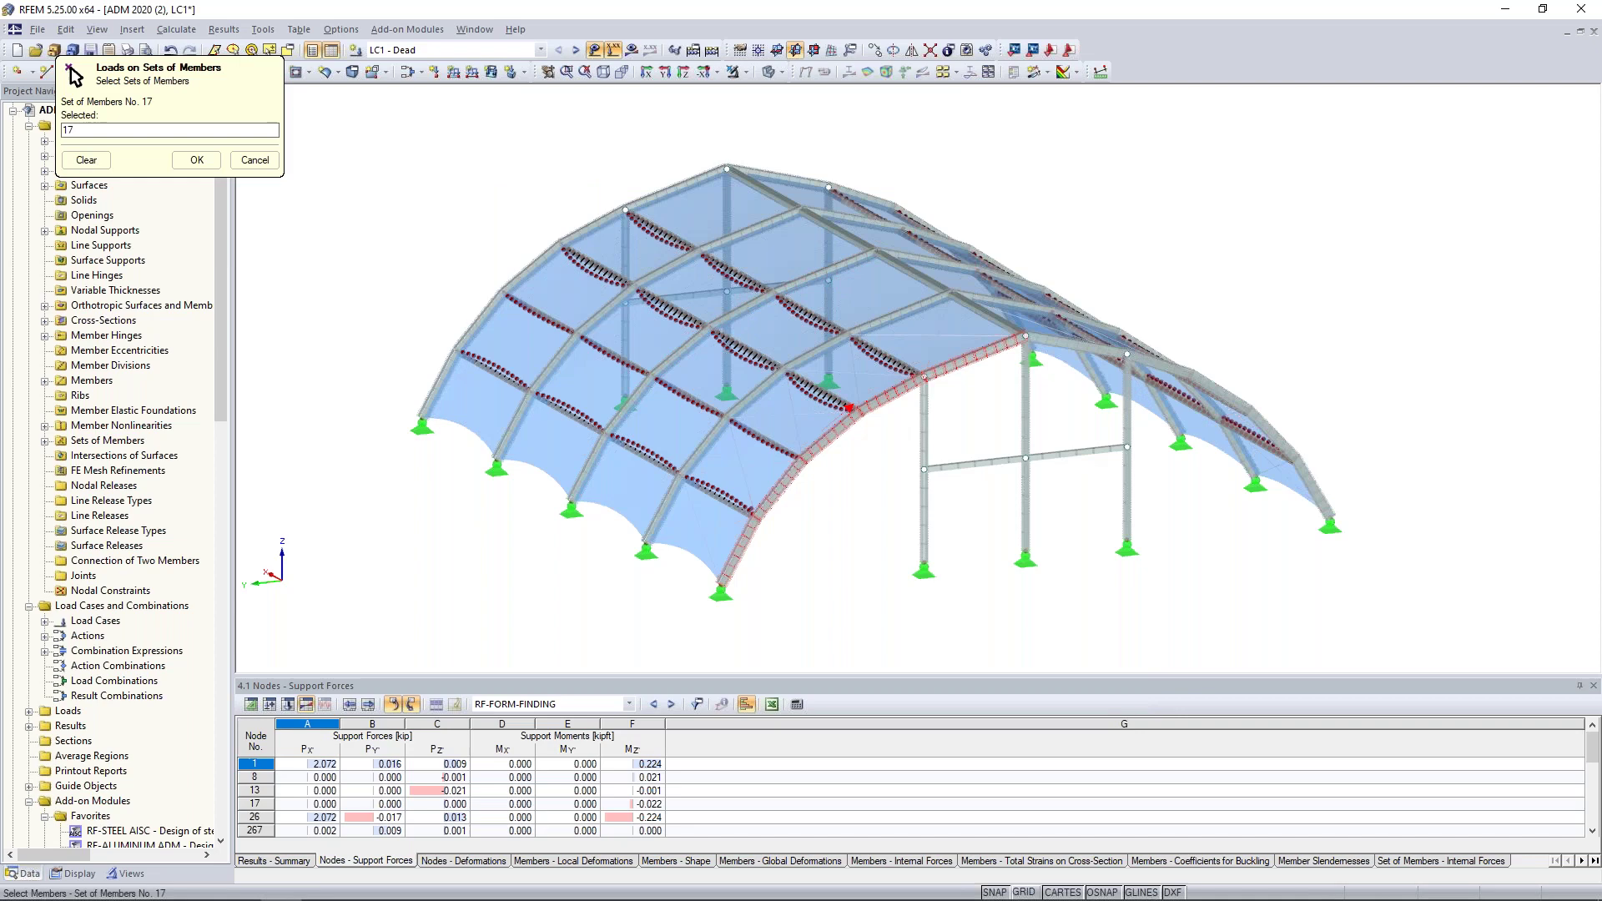
left_click(255, 159)
left_click(1093, 708)
Step: Apply the uniform -0.08 kip/ft dead load to the five arch member sets on one side of the ridge
left_click(452, 74)
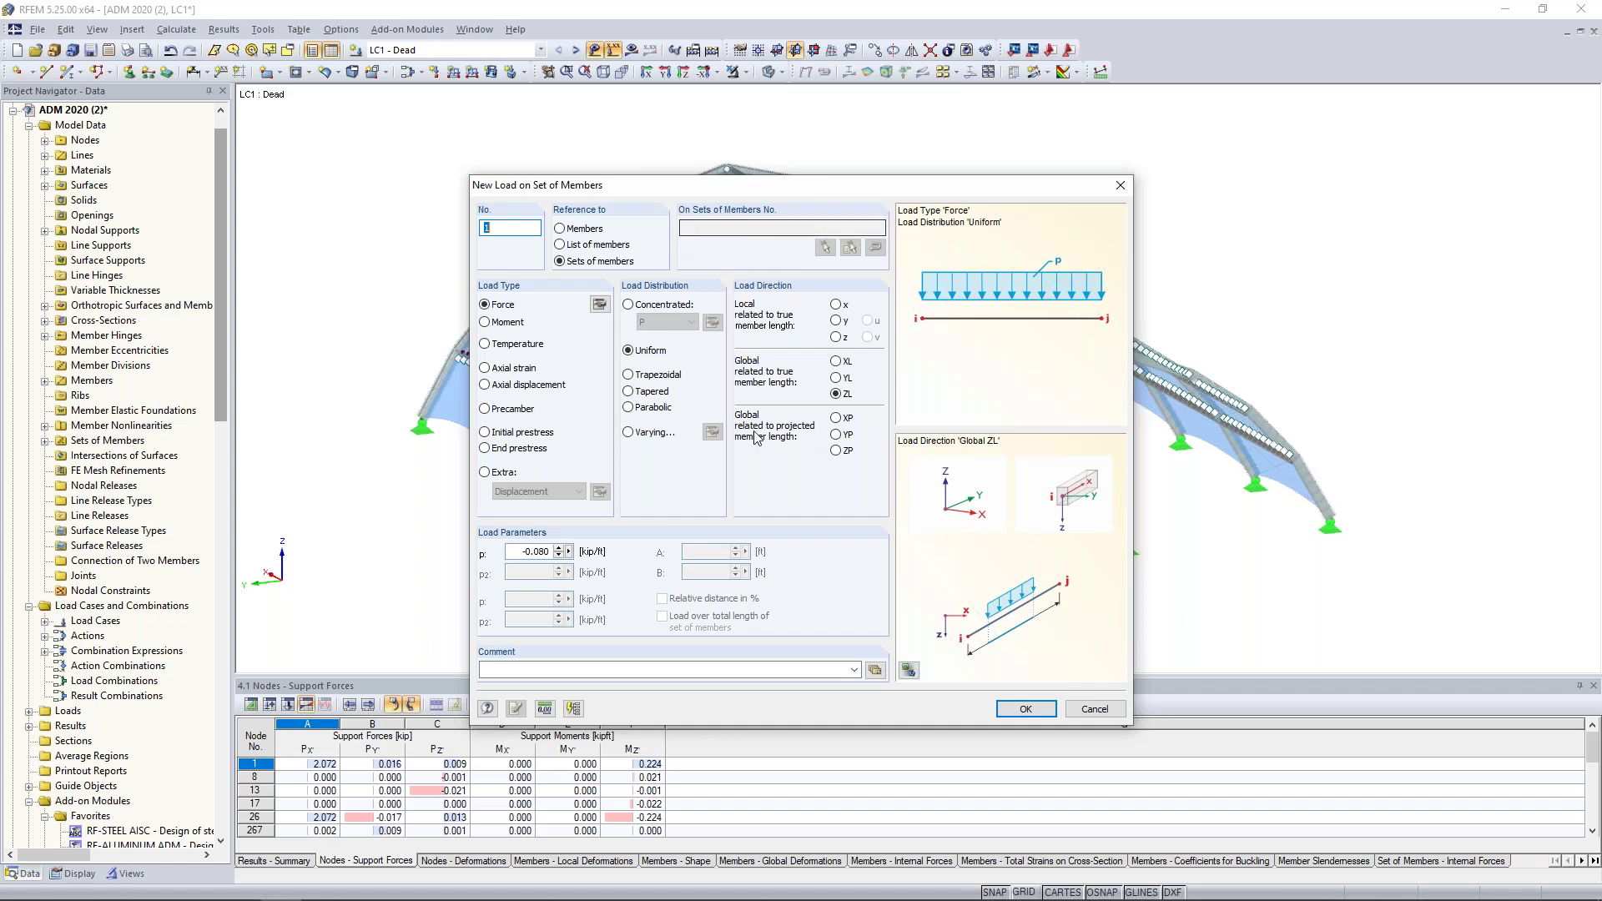
left_click(1025, 709)
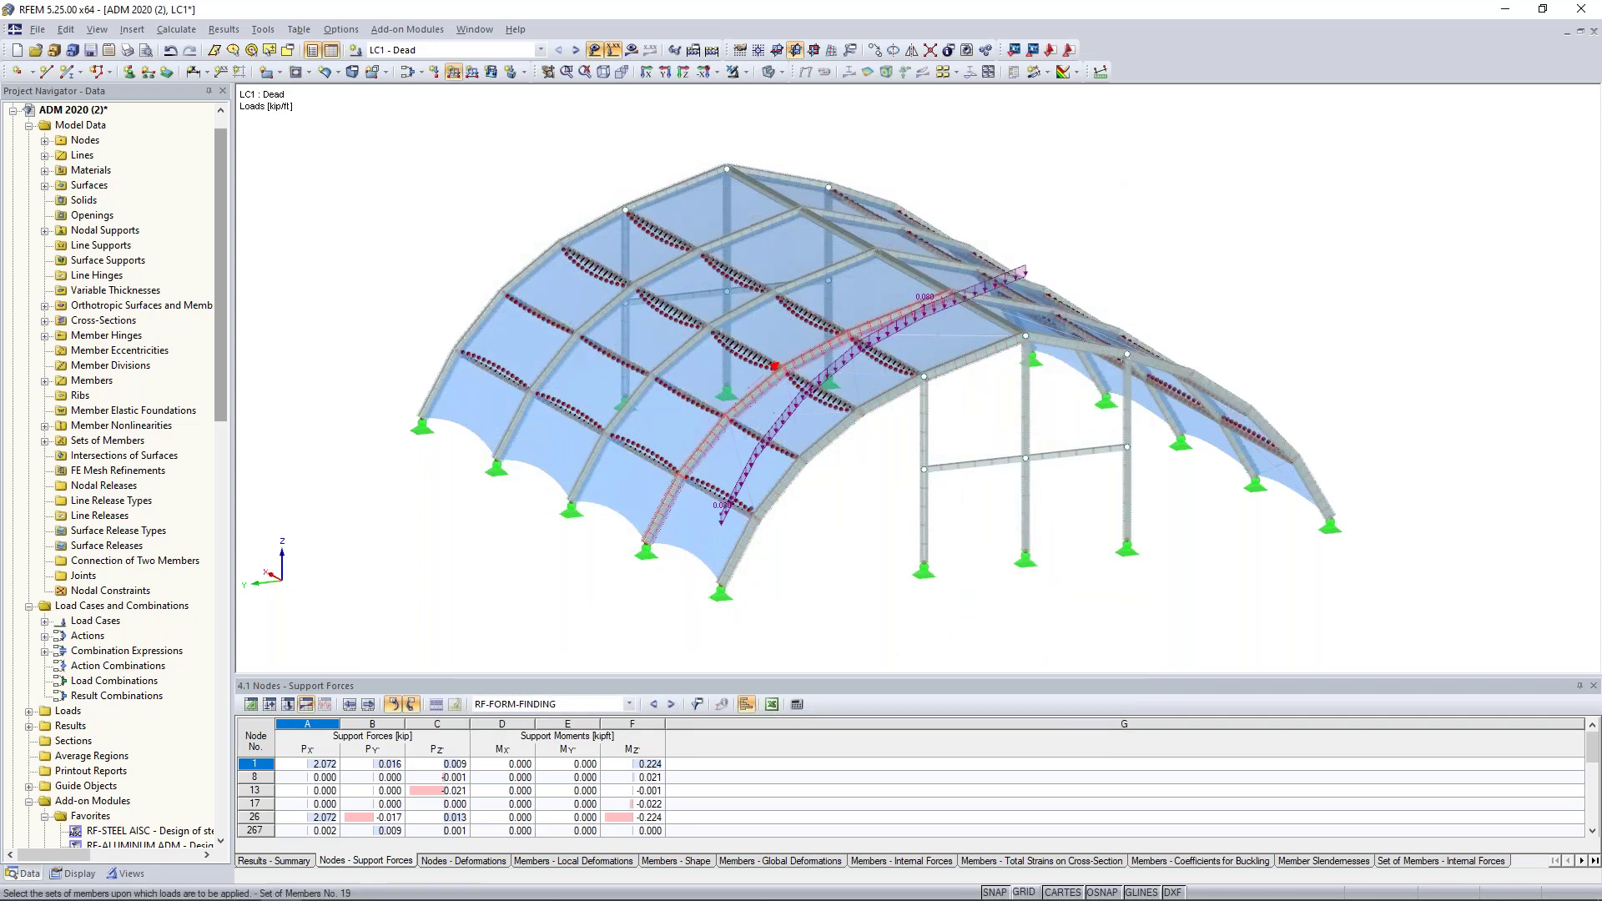
left_click(690, 372)
left_click(608, 309)
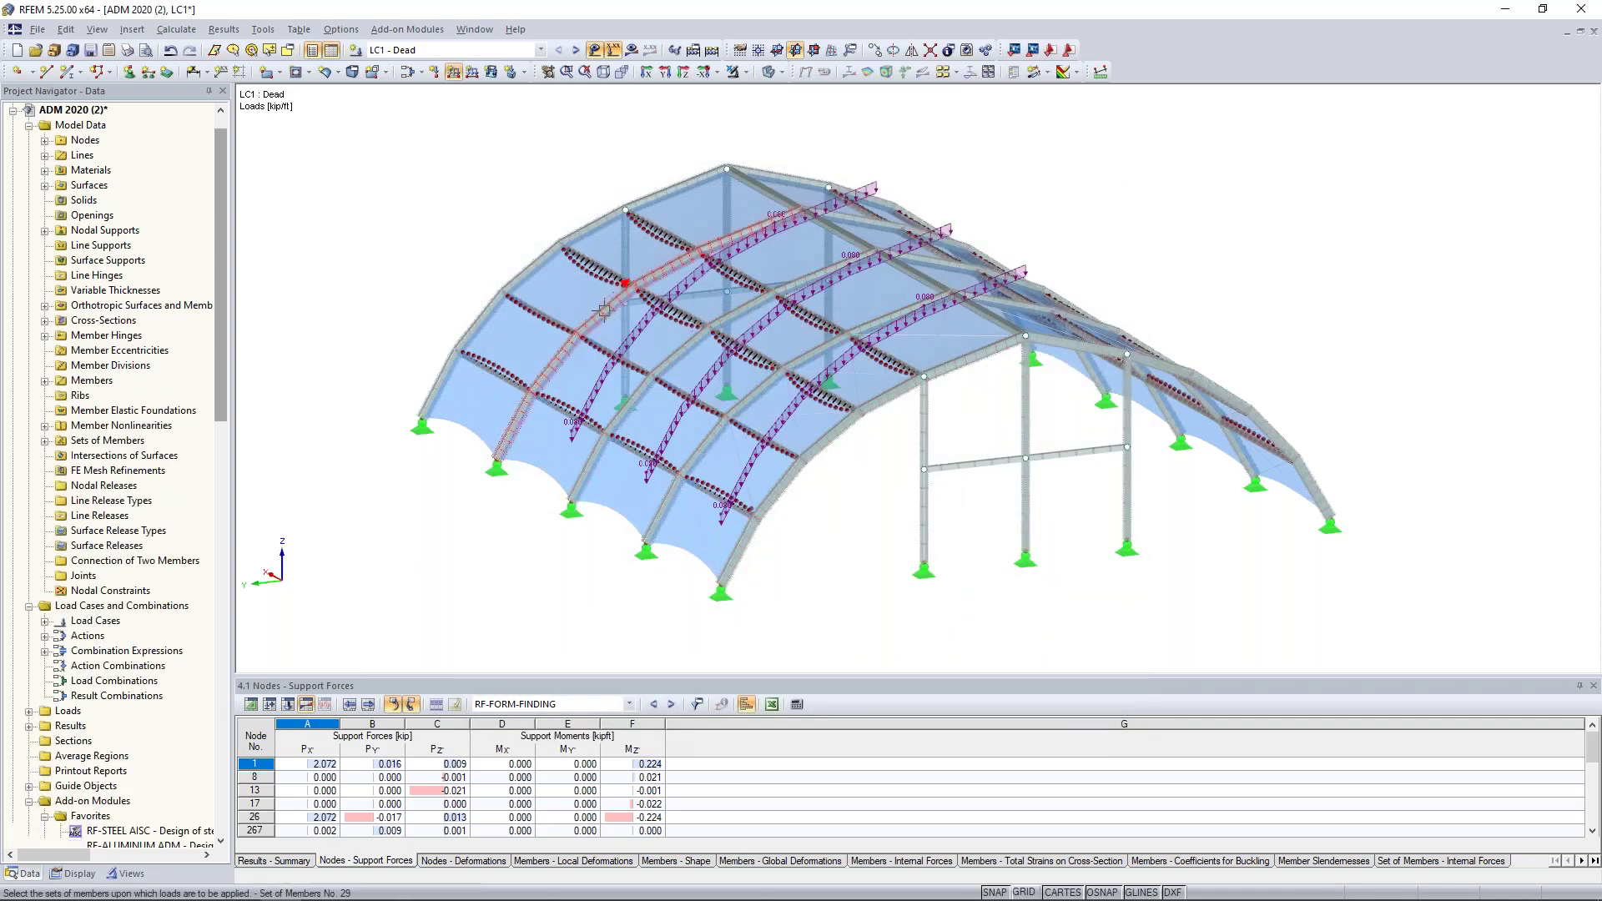
left_click(535, 259)
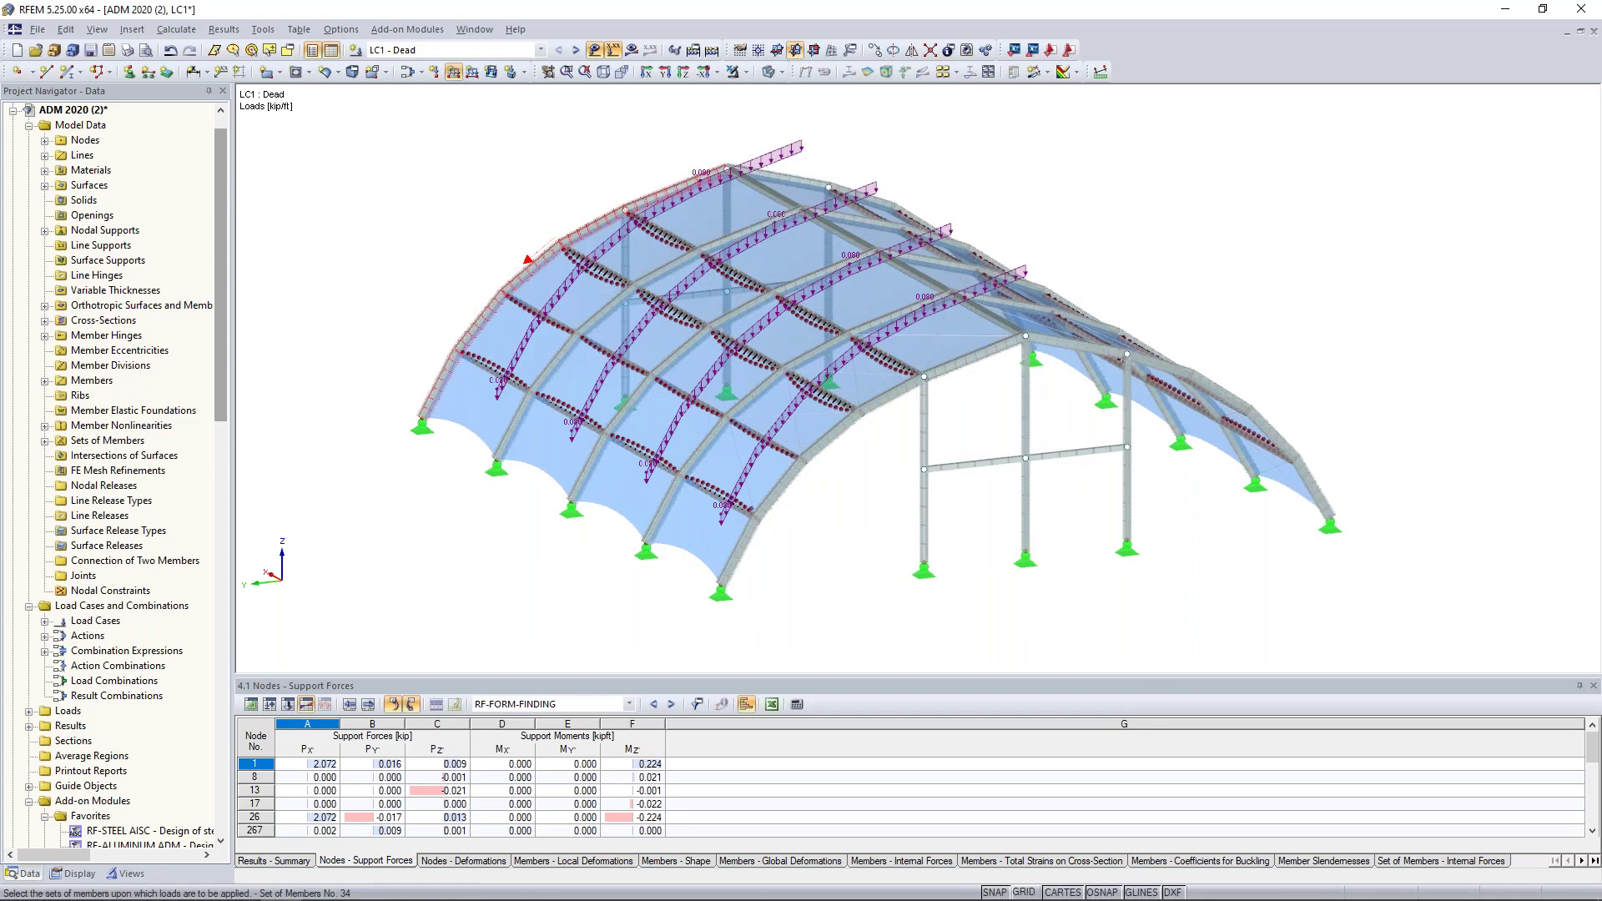
left_click(533, 257)
Step: Apply the same dead load to the five arch member sets on the opposite side of the ridge
middle_click_drag(1276, 347, 767, 358, "ctrl")
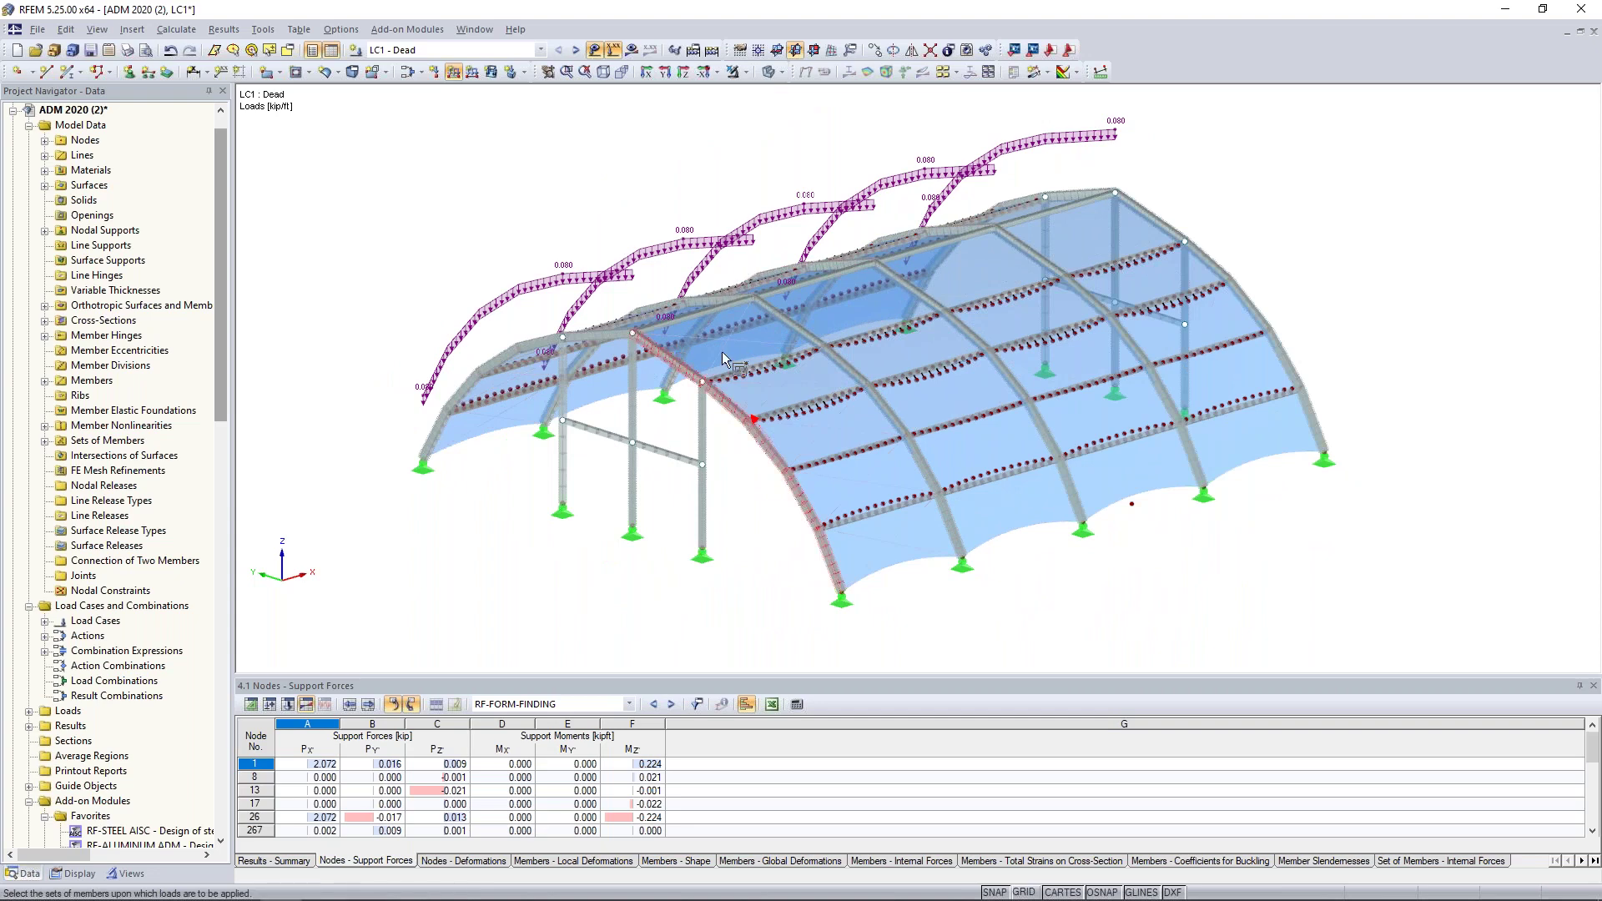
left_click(791, 323)
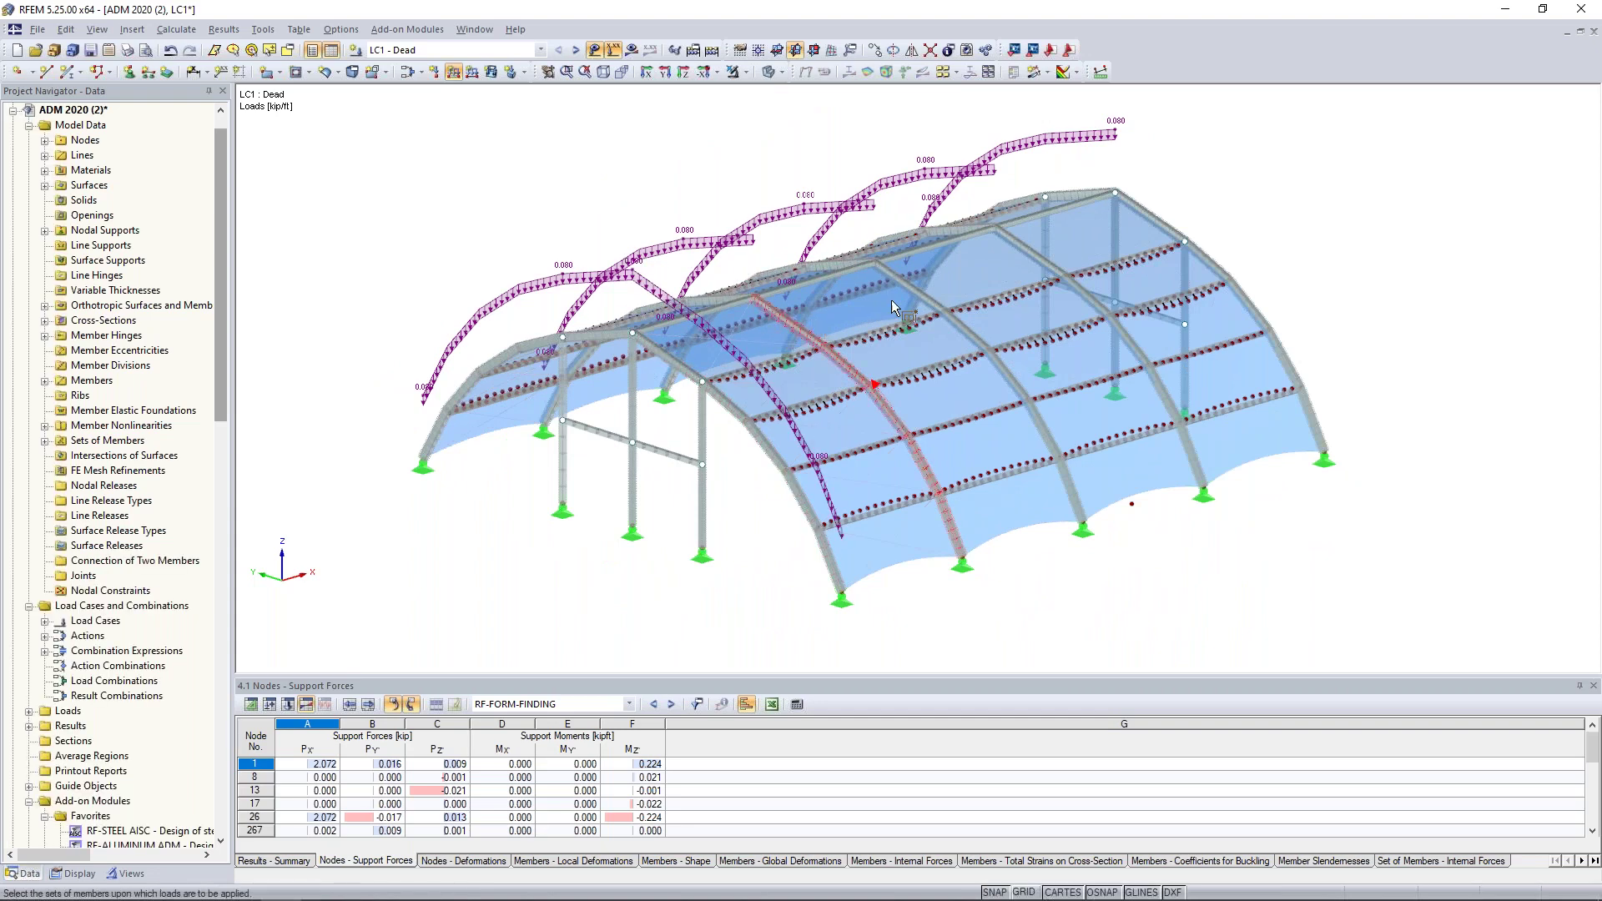
left_click(917, 291)
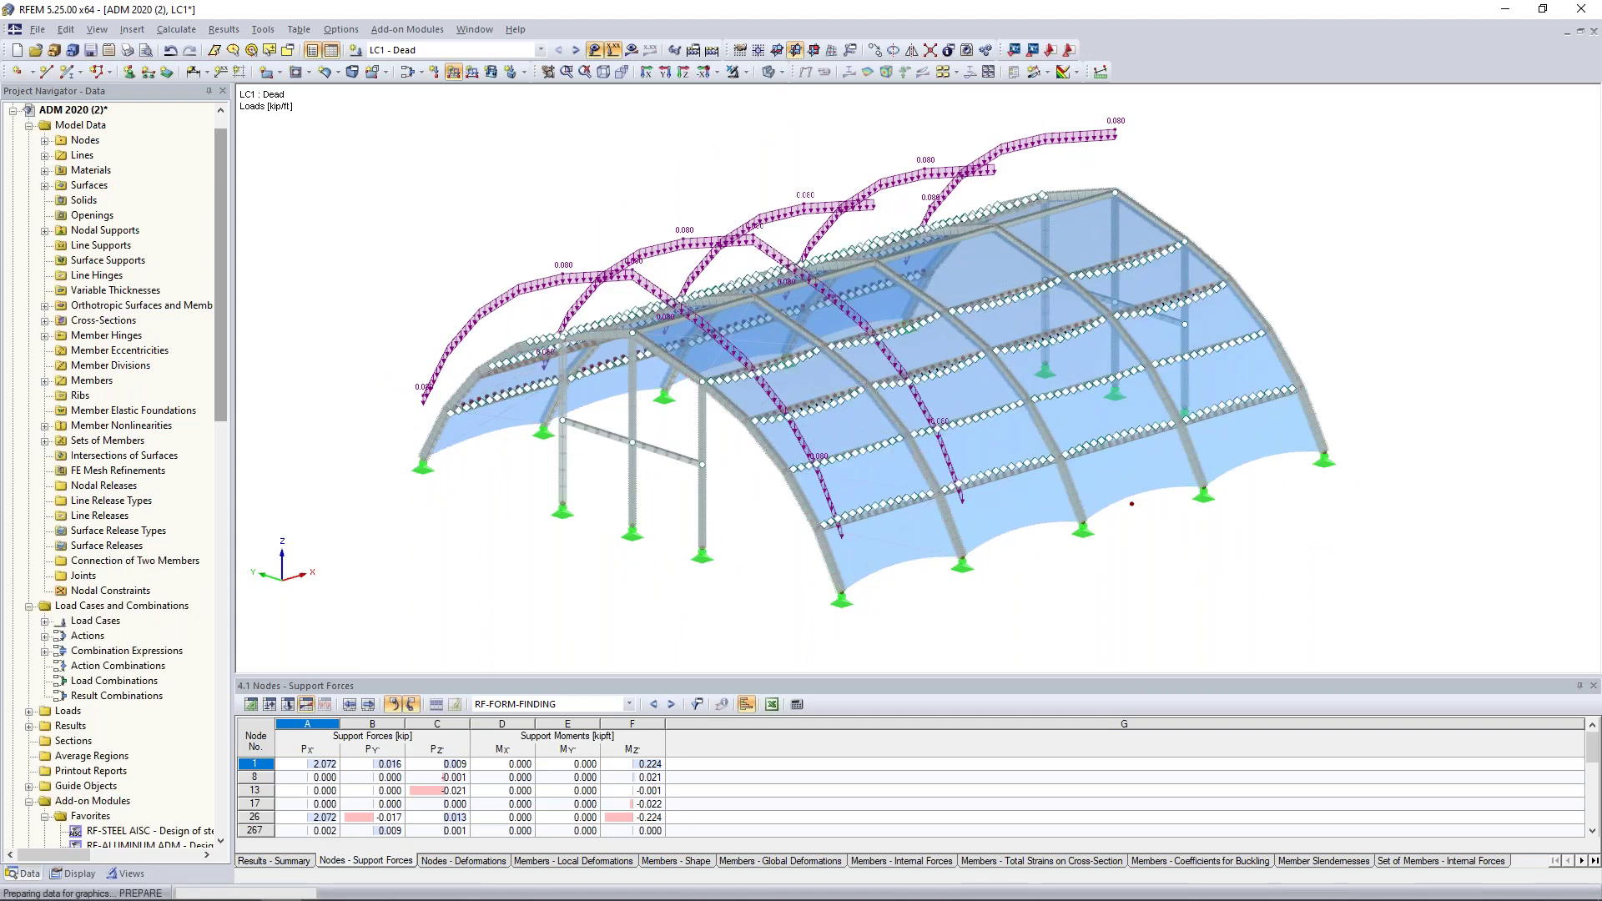
left_click(1051, 267)
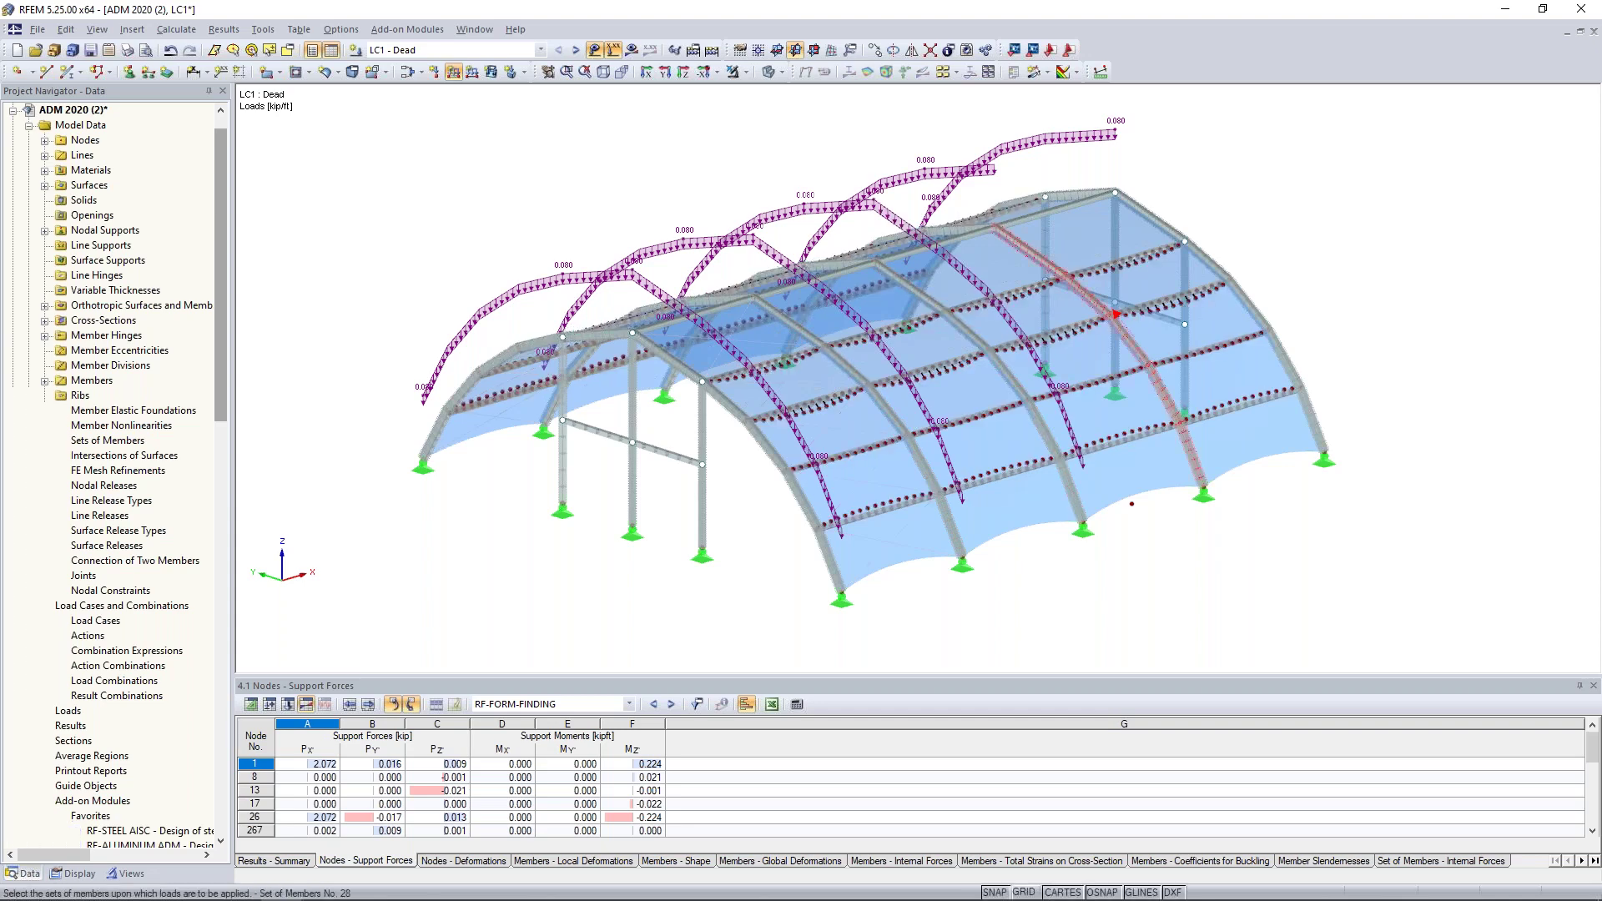
left_click(1163, 224)
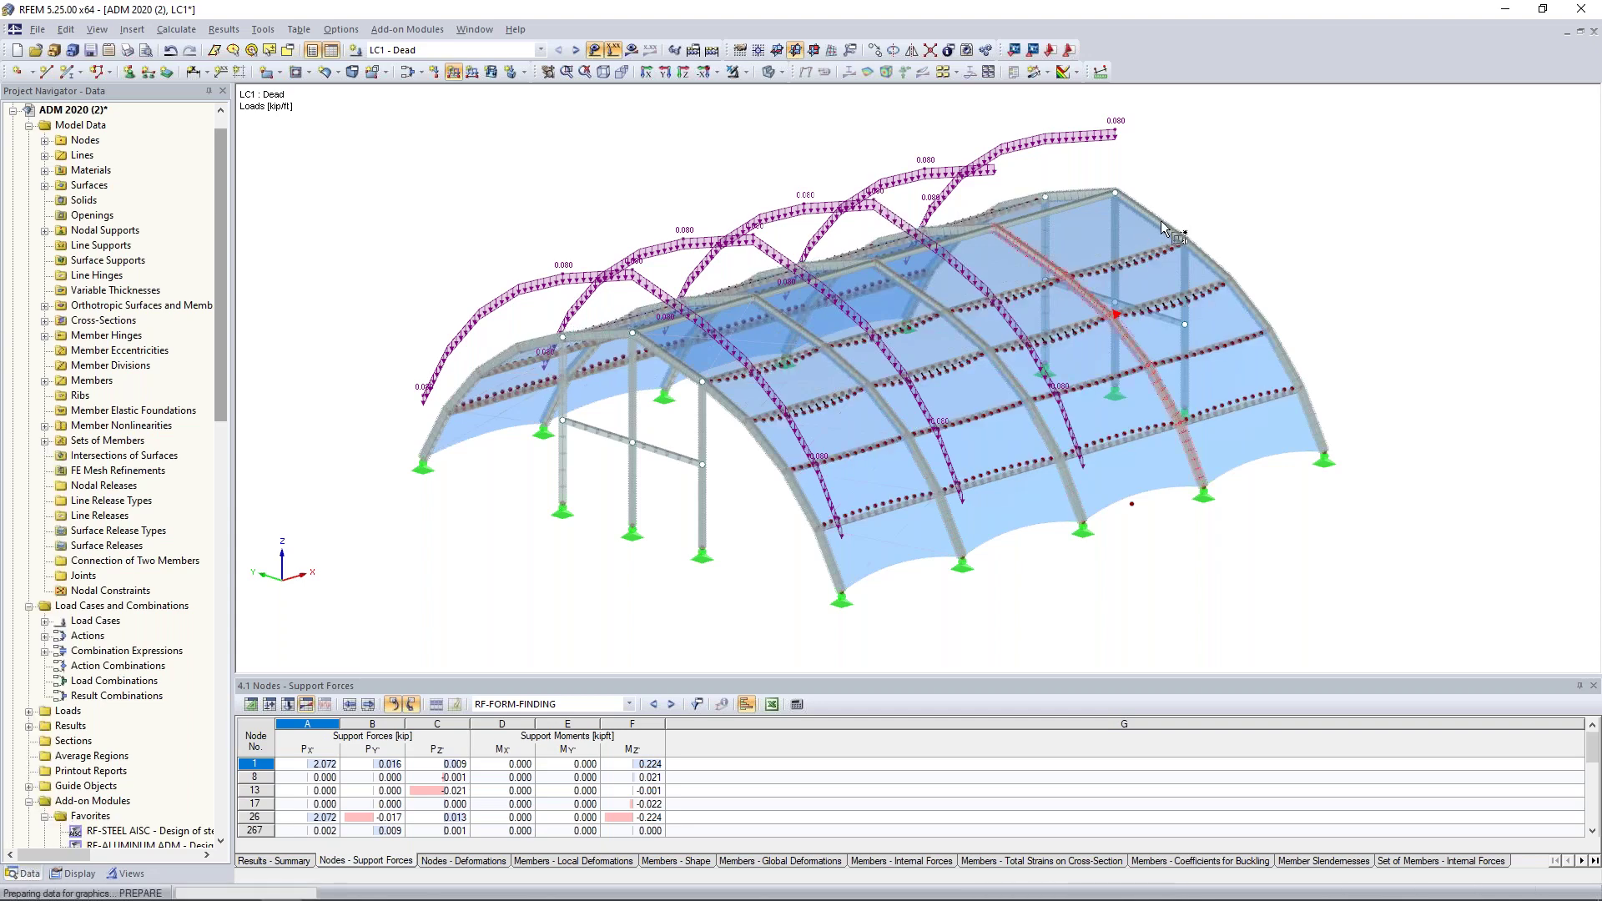
left_click(1230, 208)
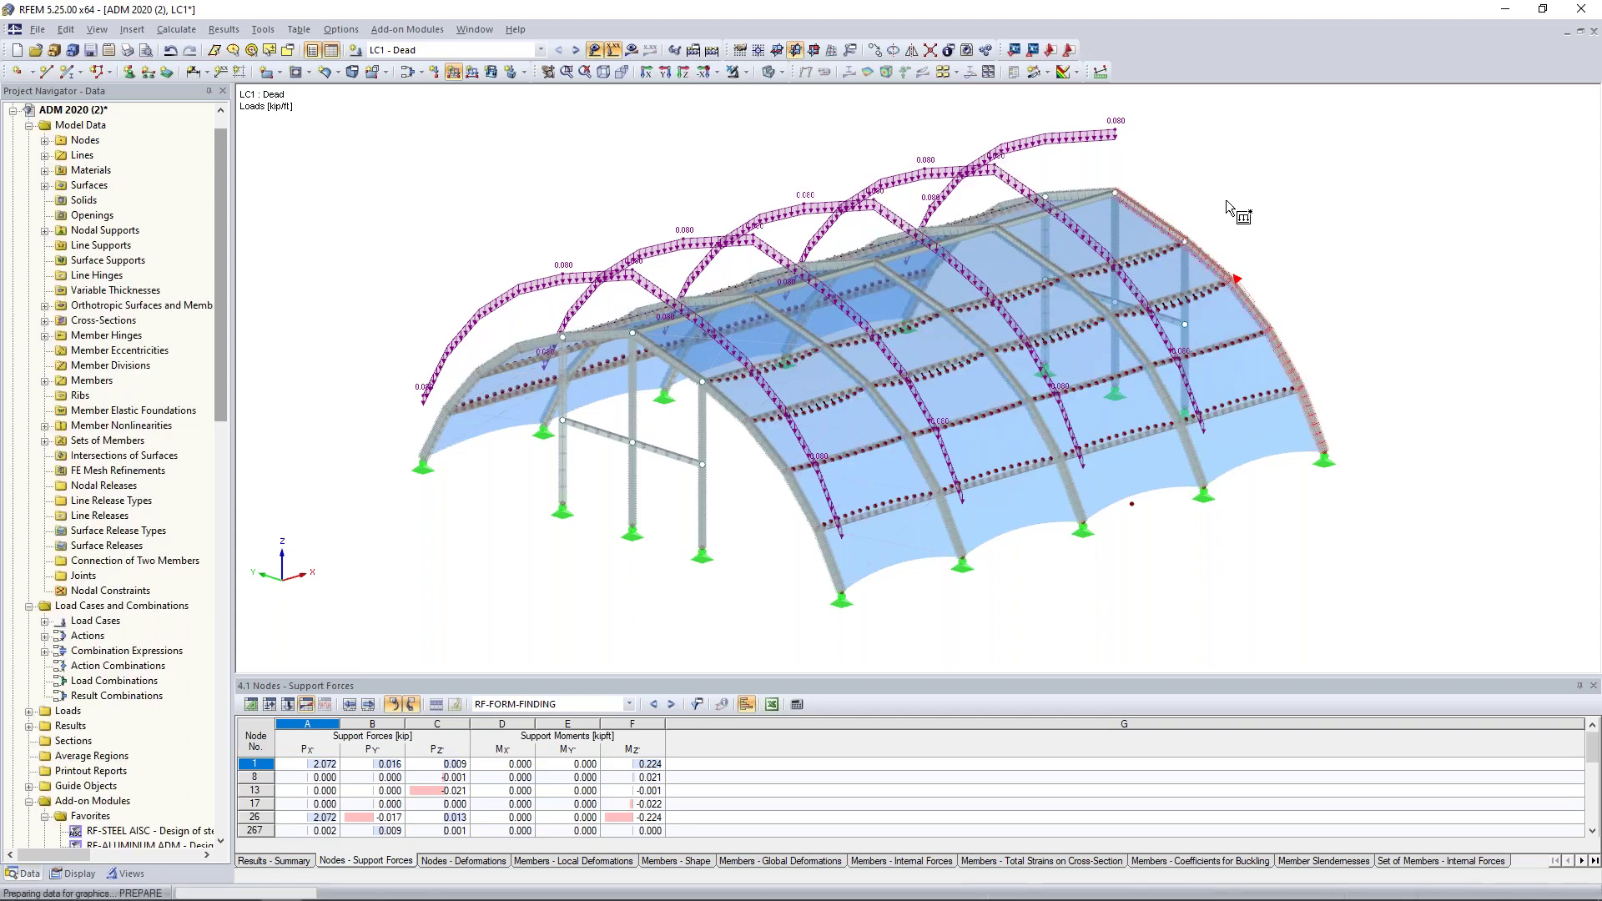
key("Escape")
Step: Make the Snow load case current and start a uniform surface force in the projected global ZP direction
mouse_move(452, 412)
middle_mouse_down("ctrl")
mouse_move(753, 461)
mouse_move(1086, 386)
mouse_move(1076, 407)
middle_mouse_up("ctrl")
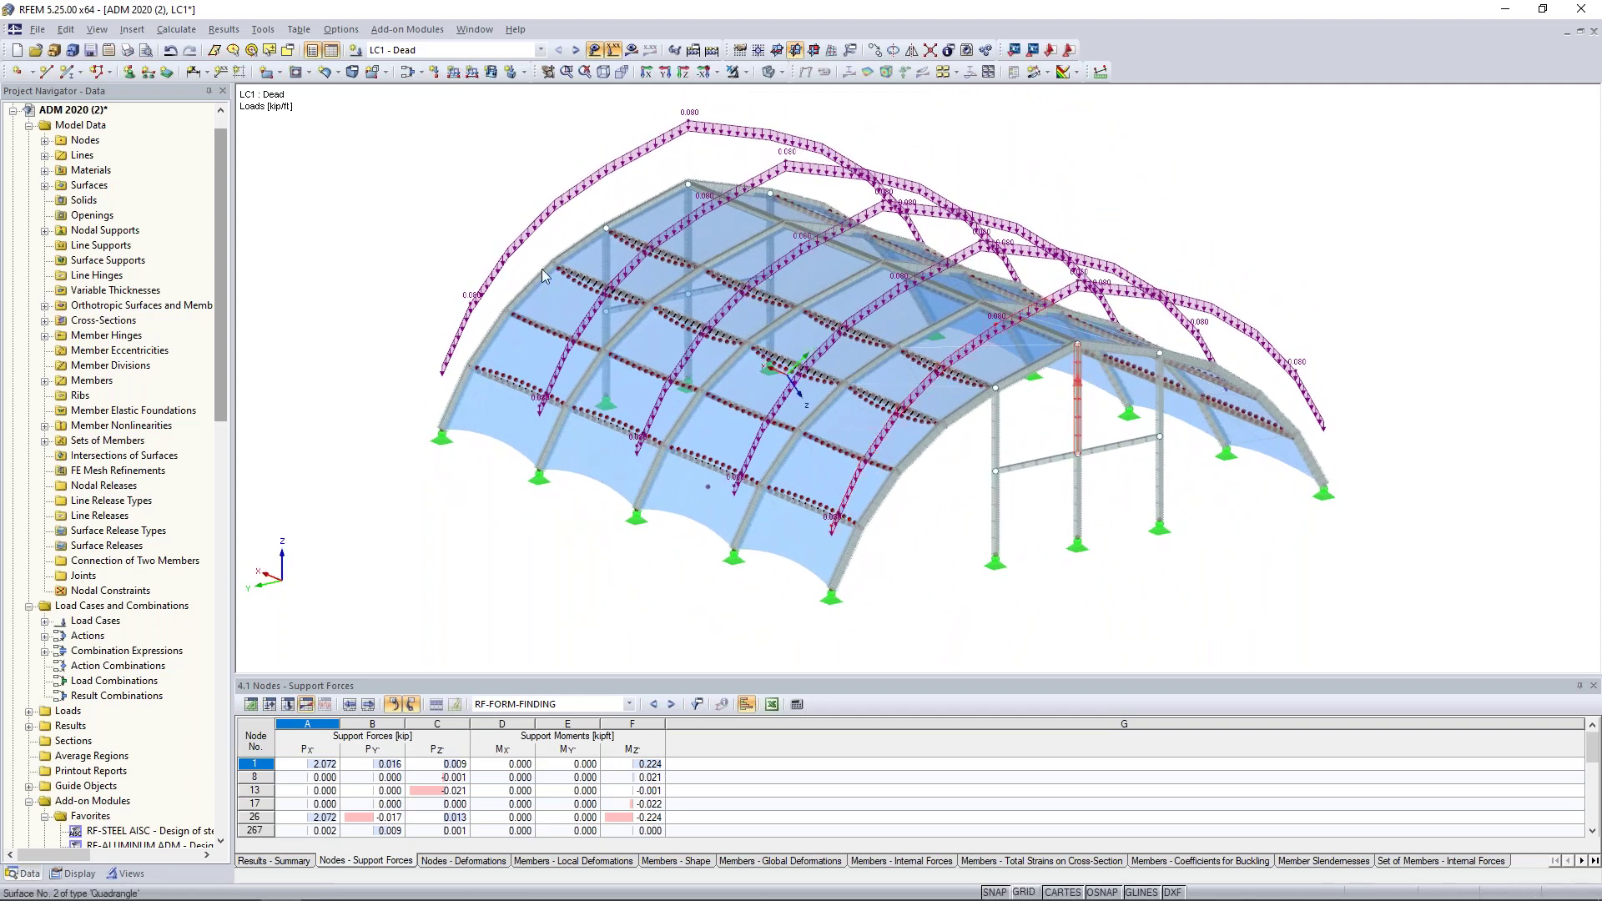
left_click(576, 50)
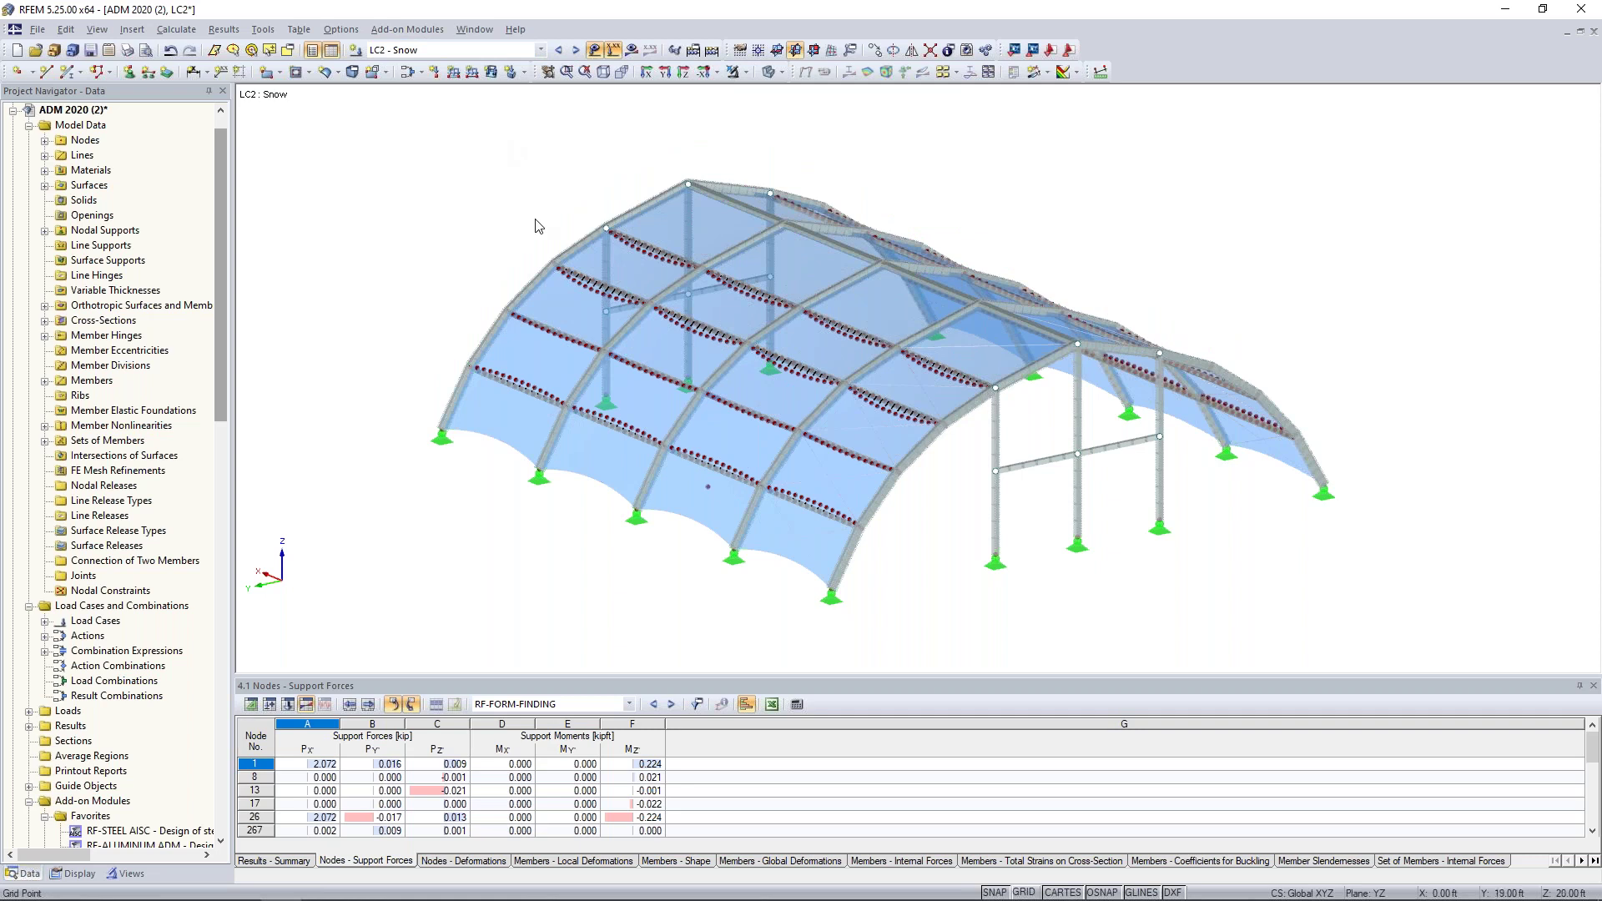
scroll(538, 225, "down", 2)
scroll(542, 200, "down", 4)
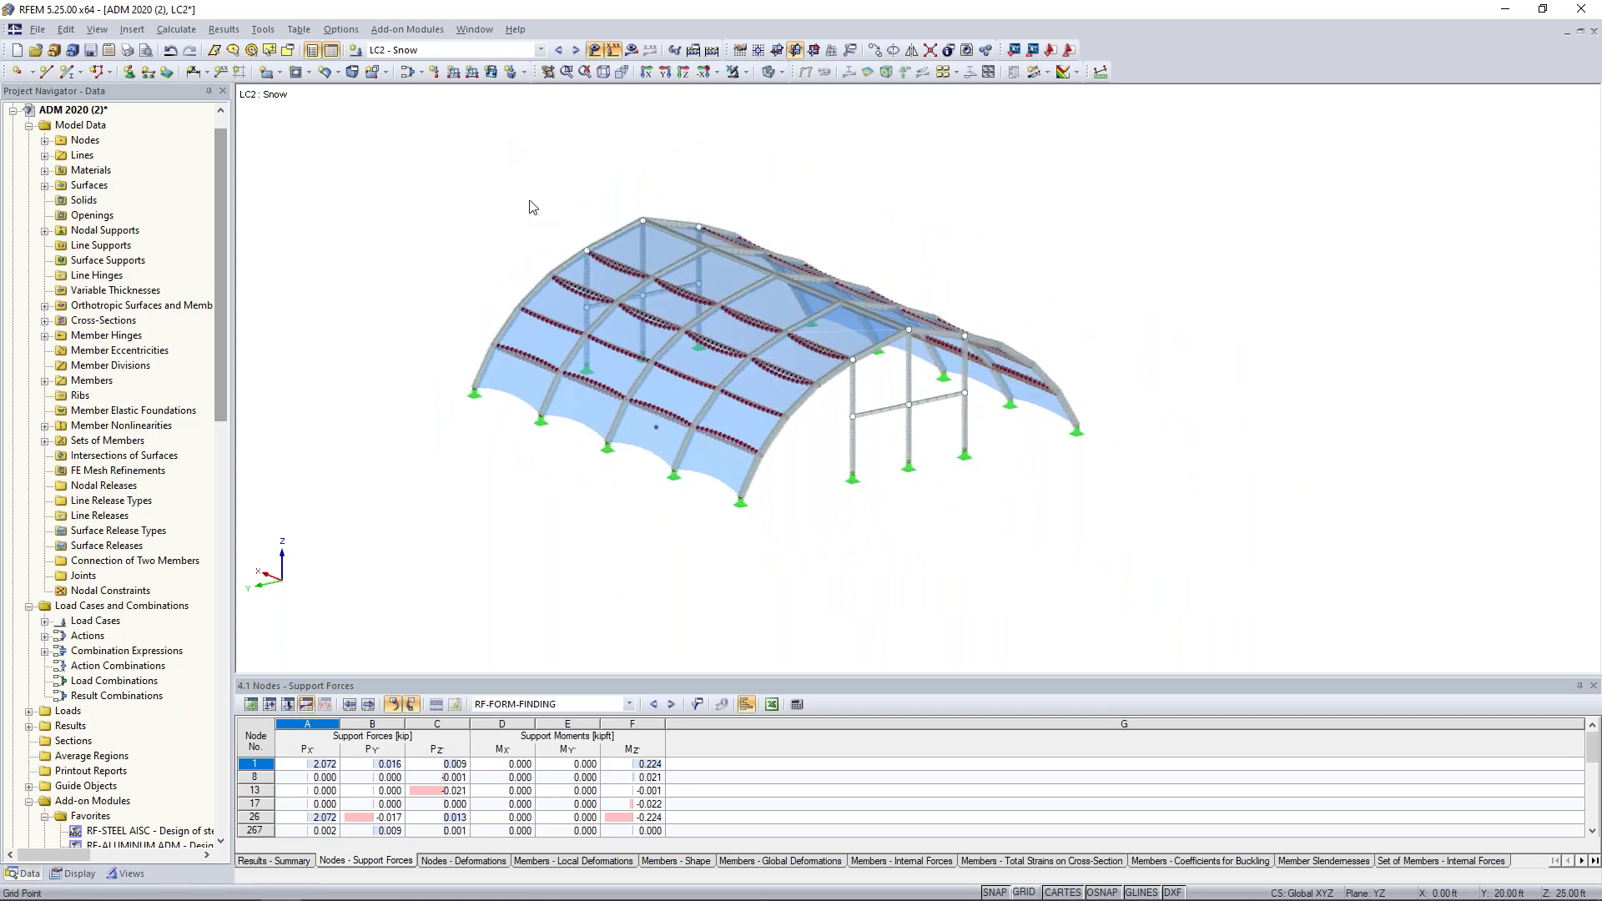
left_click(492, 73)
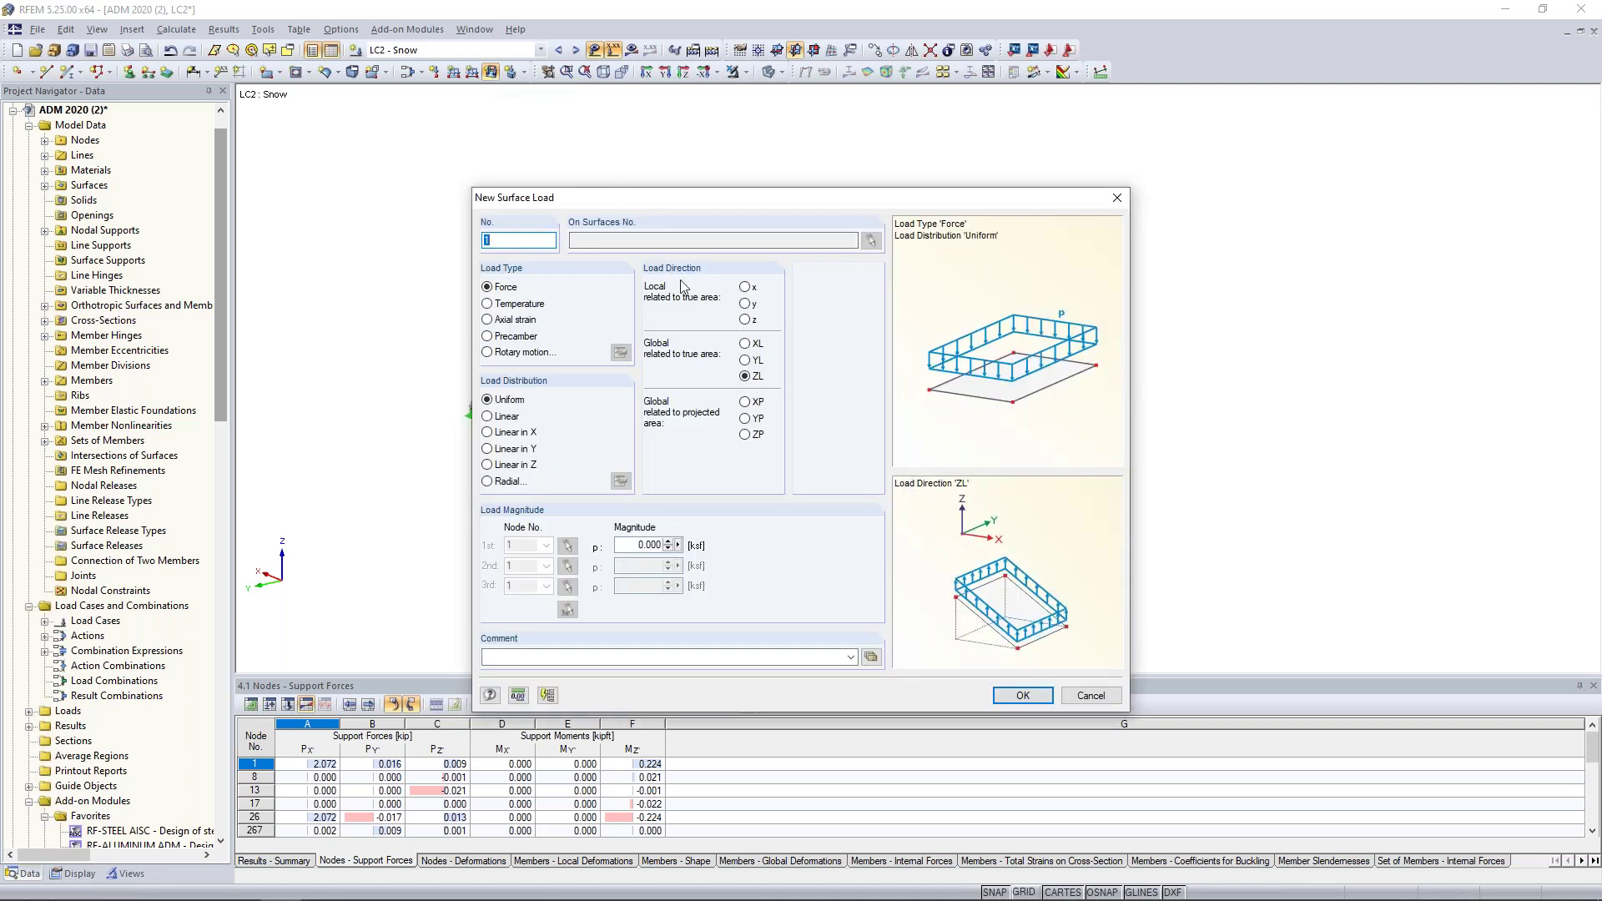
left_click(745, 434)
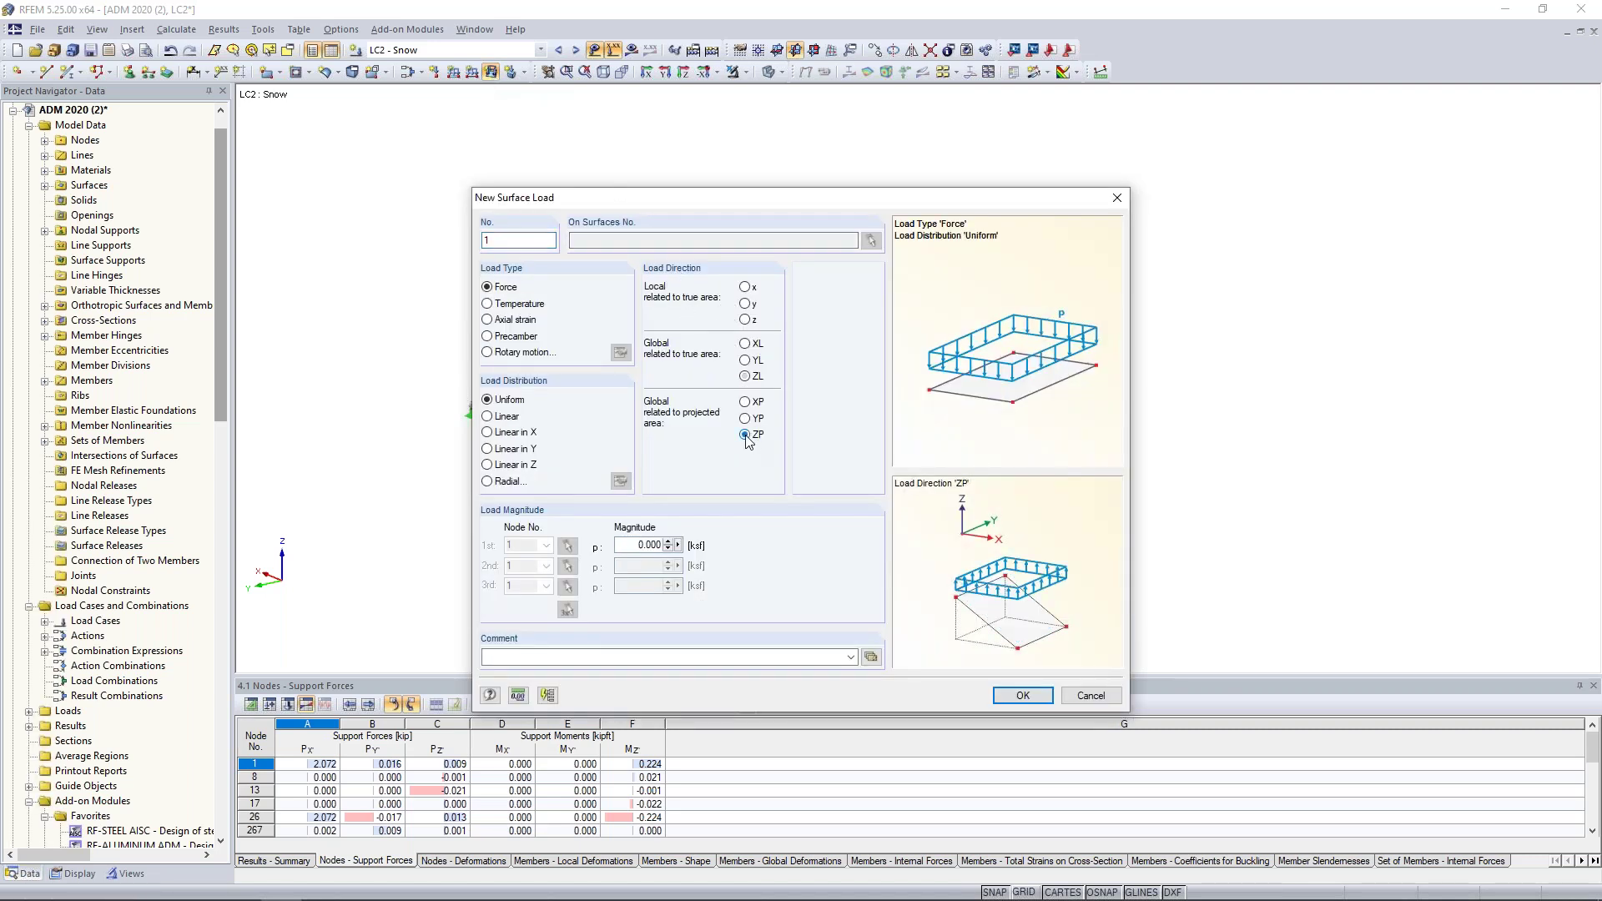
left_click_drag(833, 206, 805, 640)
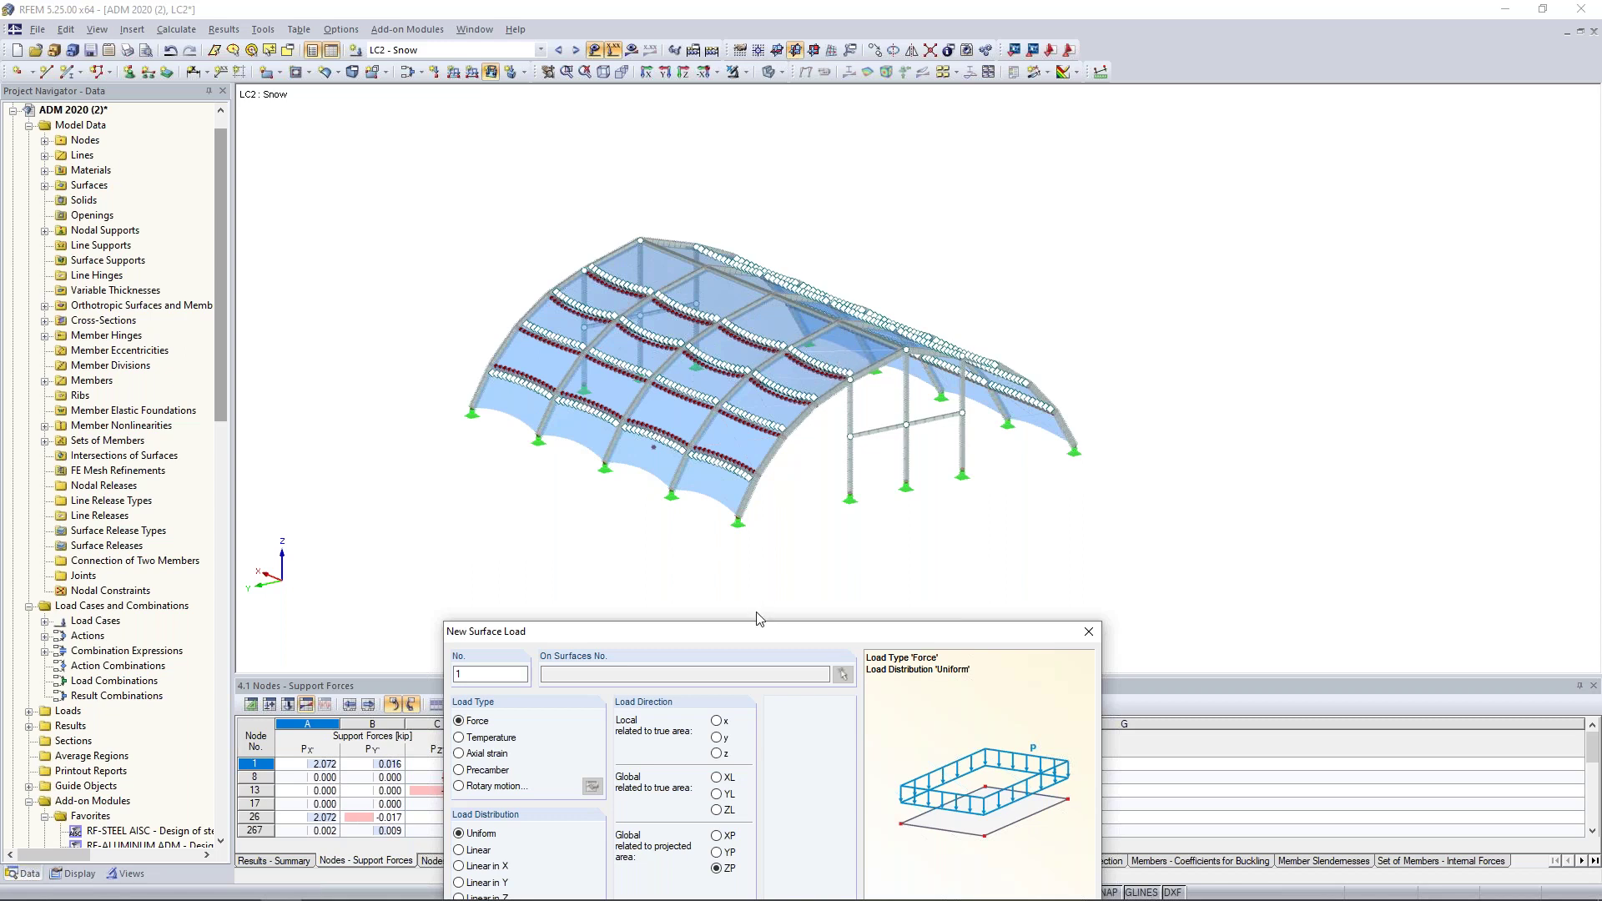
left_click_drag(757, 627, 780, 188)
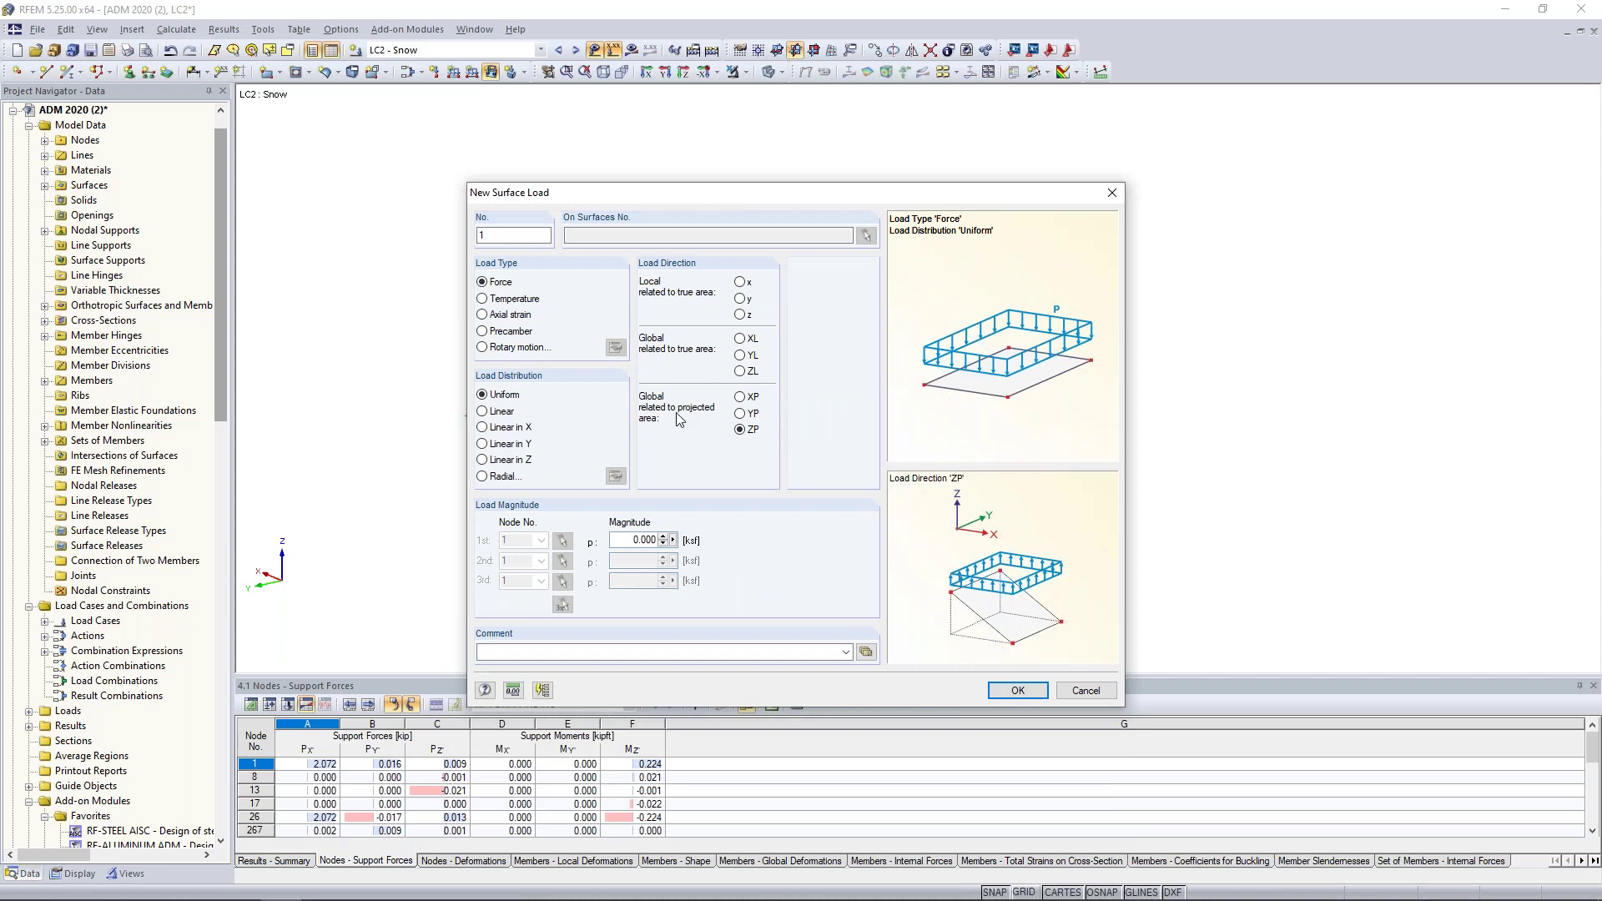
Step: Set the snow load magnitude to -0.005 ksf and apply it to all the membrane surfaces
left_click(634, 540)
type("-")
left_click(1016, 690)
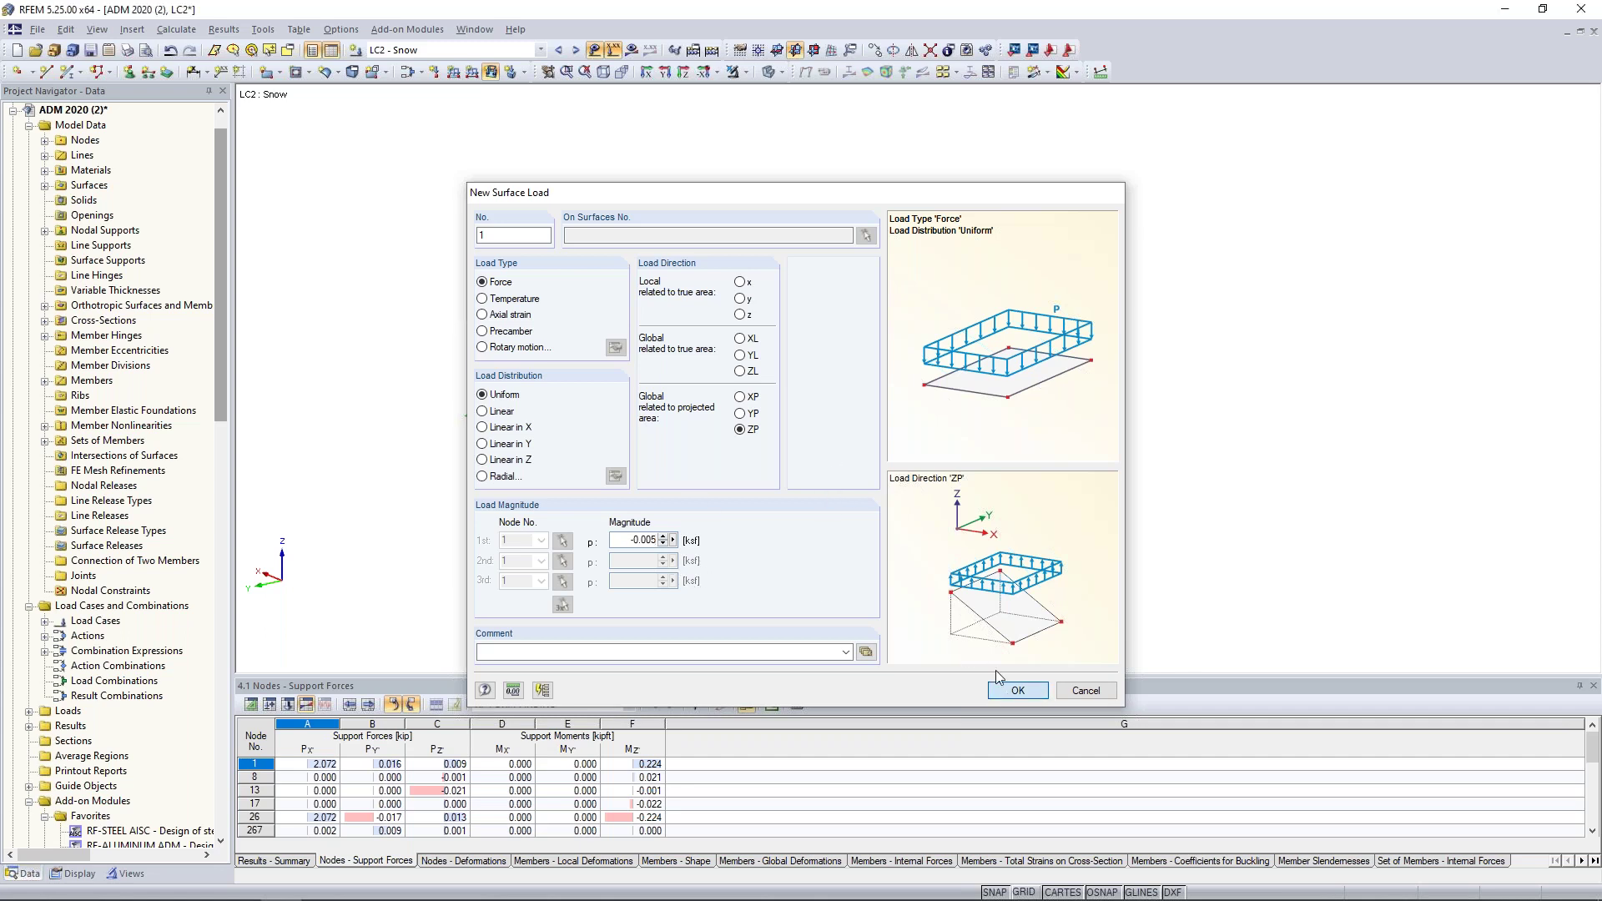
left_click_drag(589, 280, 428, 167)
key("Escape")
mouse_move(1139, 358)
middle_mouse_down("ctrl")
mouse_move(966, 262)
mouse_move(1089, 311)
mouse_move(1156, 373)
middle_mouse_up("ctrl")
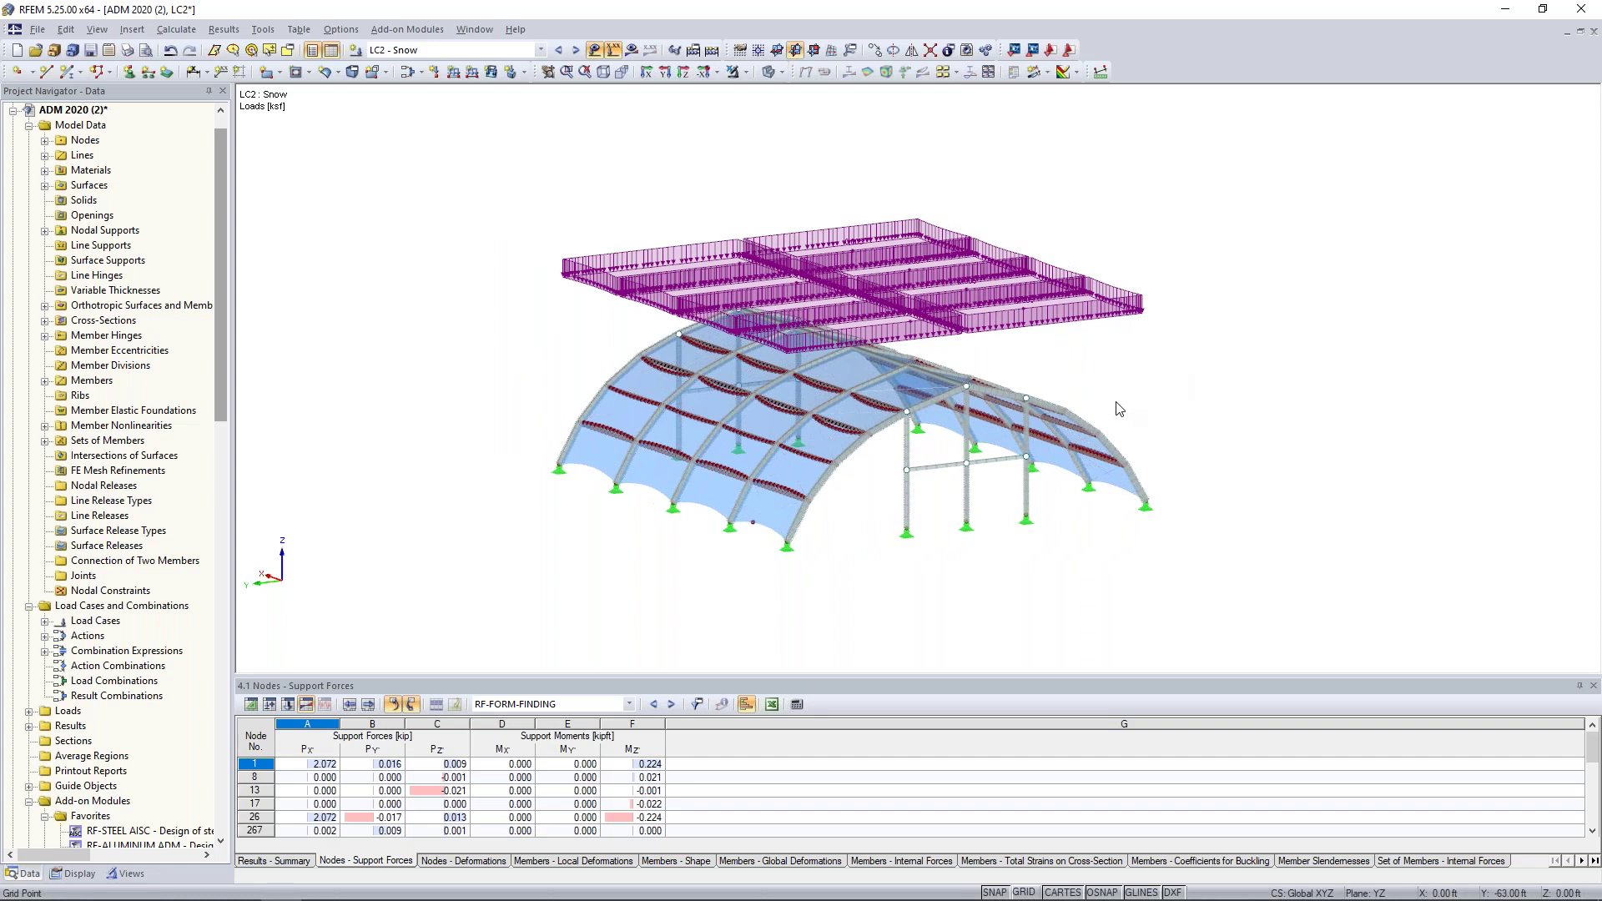
scroll(1144, 407, "up", 1)
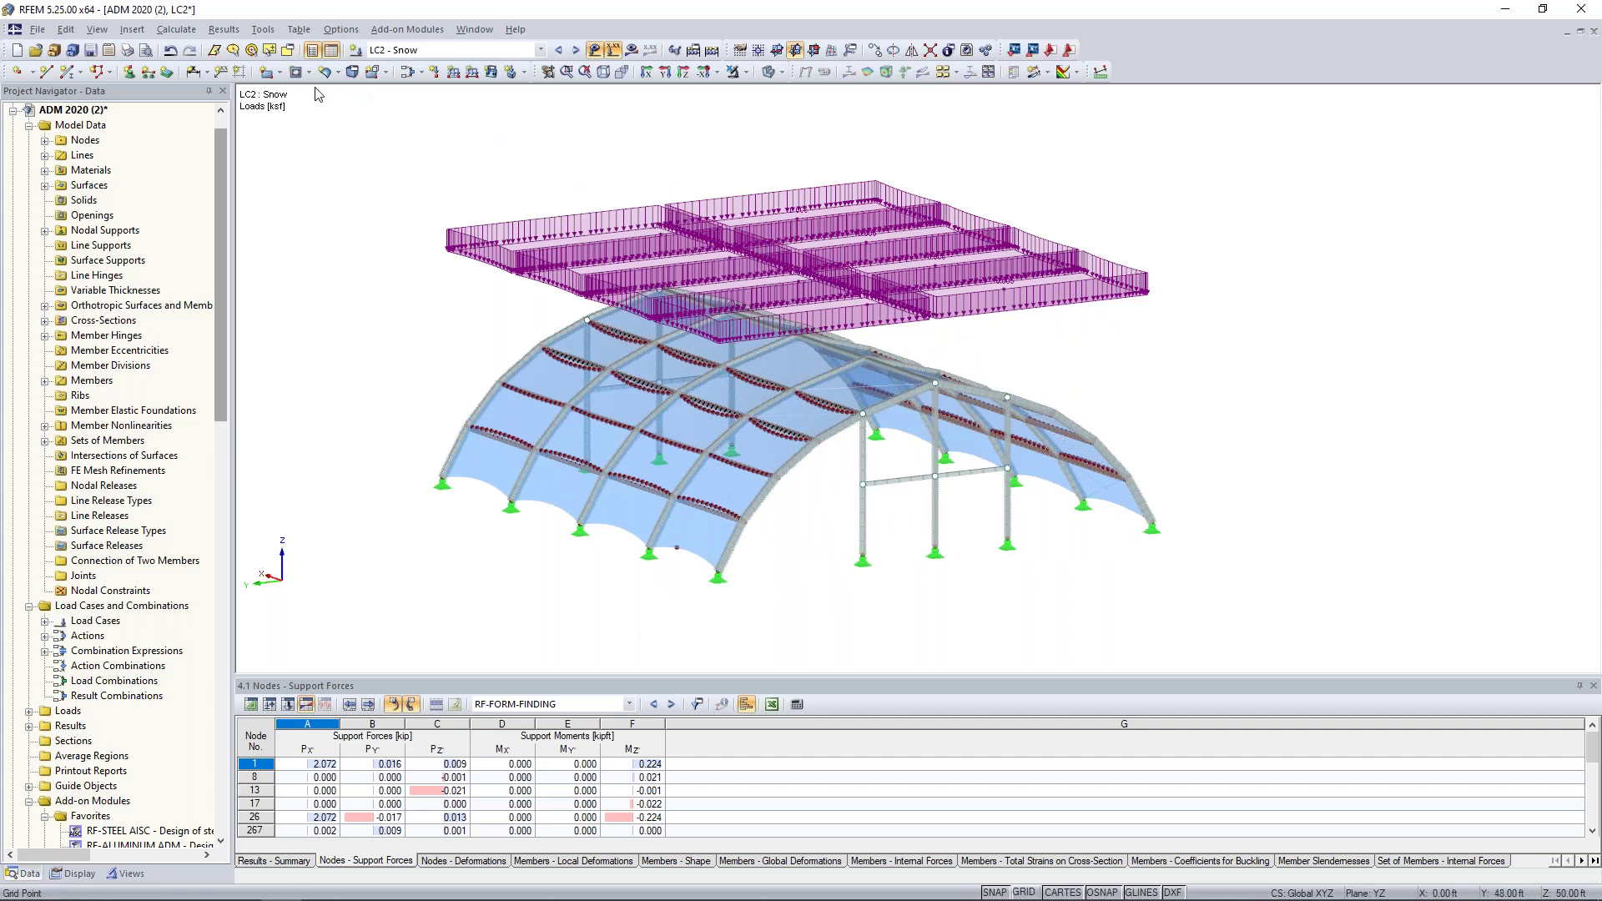
Step: Start the RWIND wind load generation and define the wind directions manually as 0 and 90 degrees
left_click(183, 34)
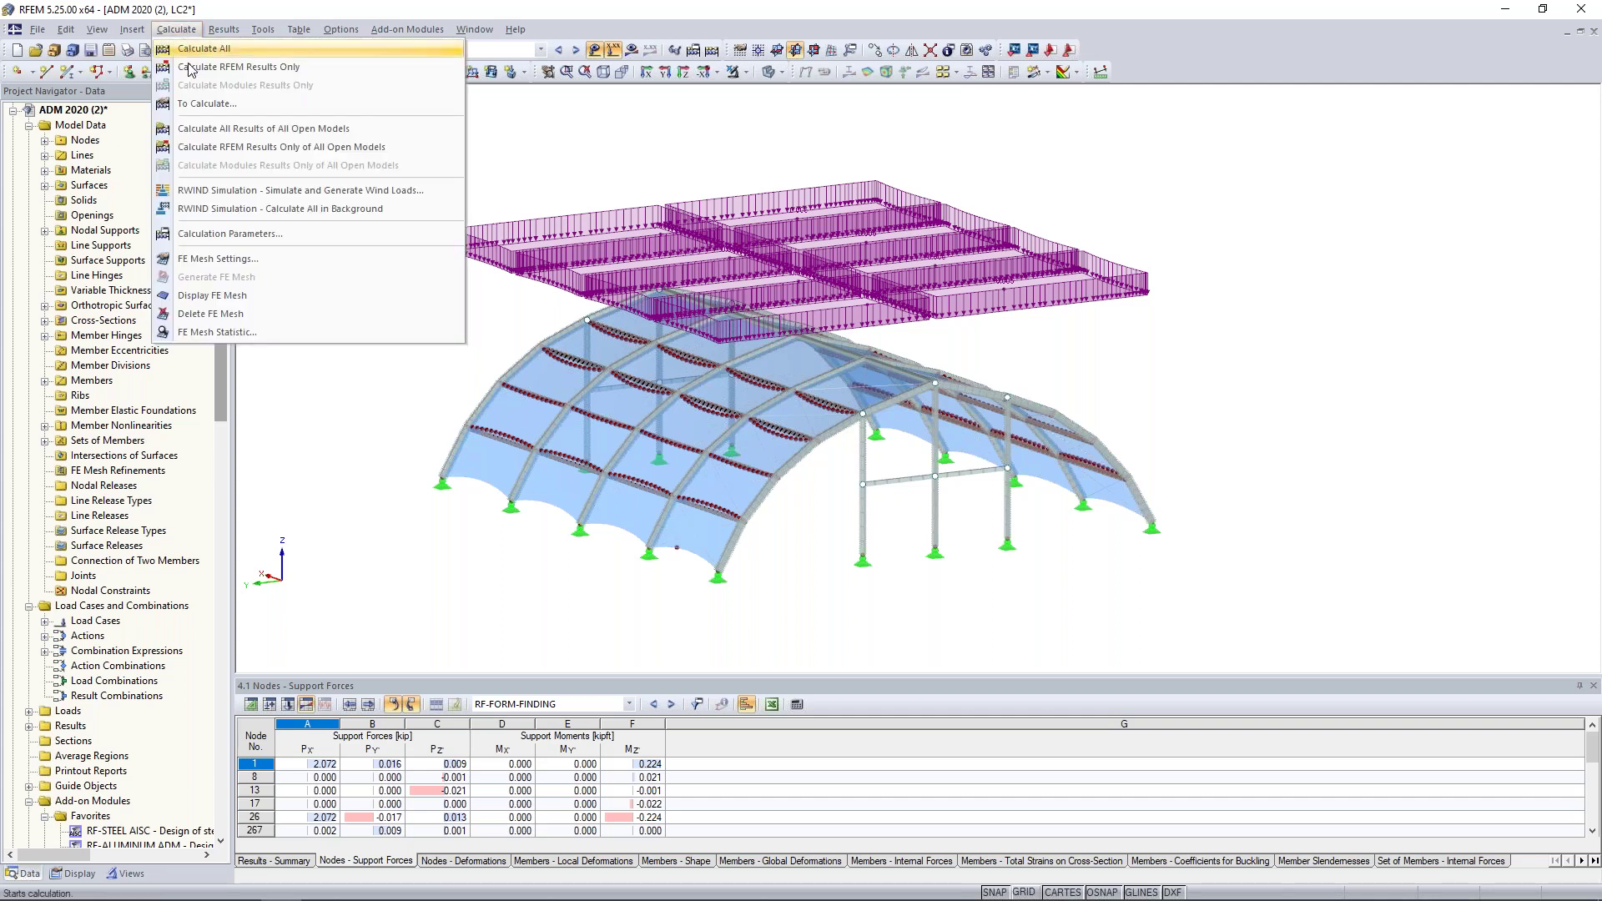
left_click(215, 192)
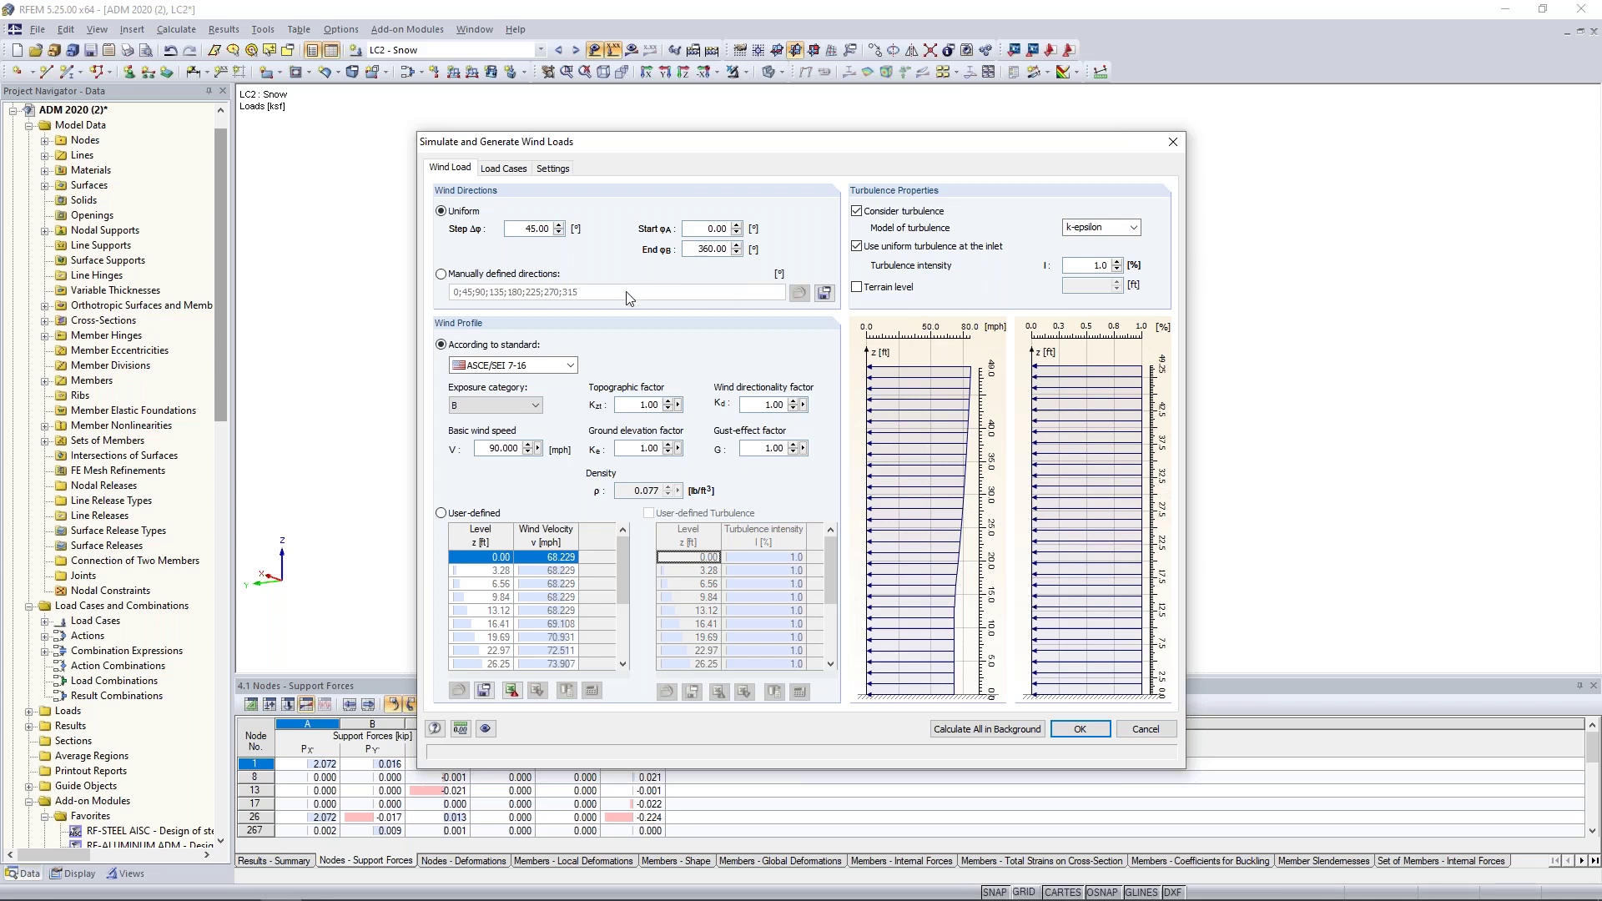
left_click(441, 275)
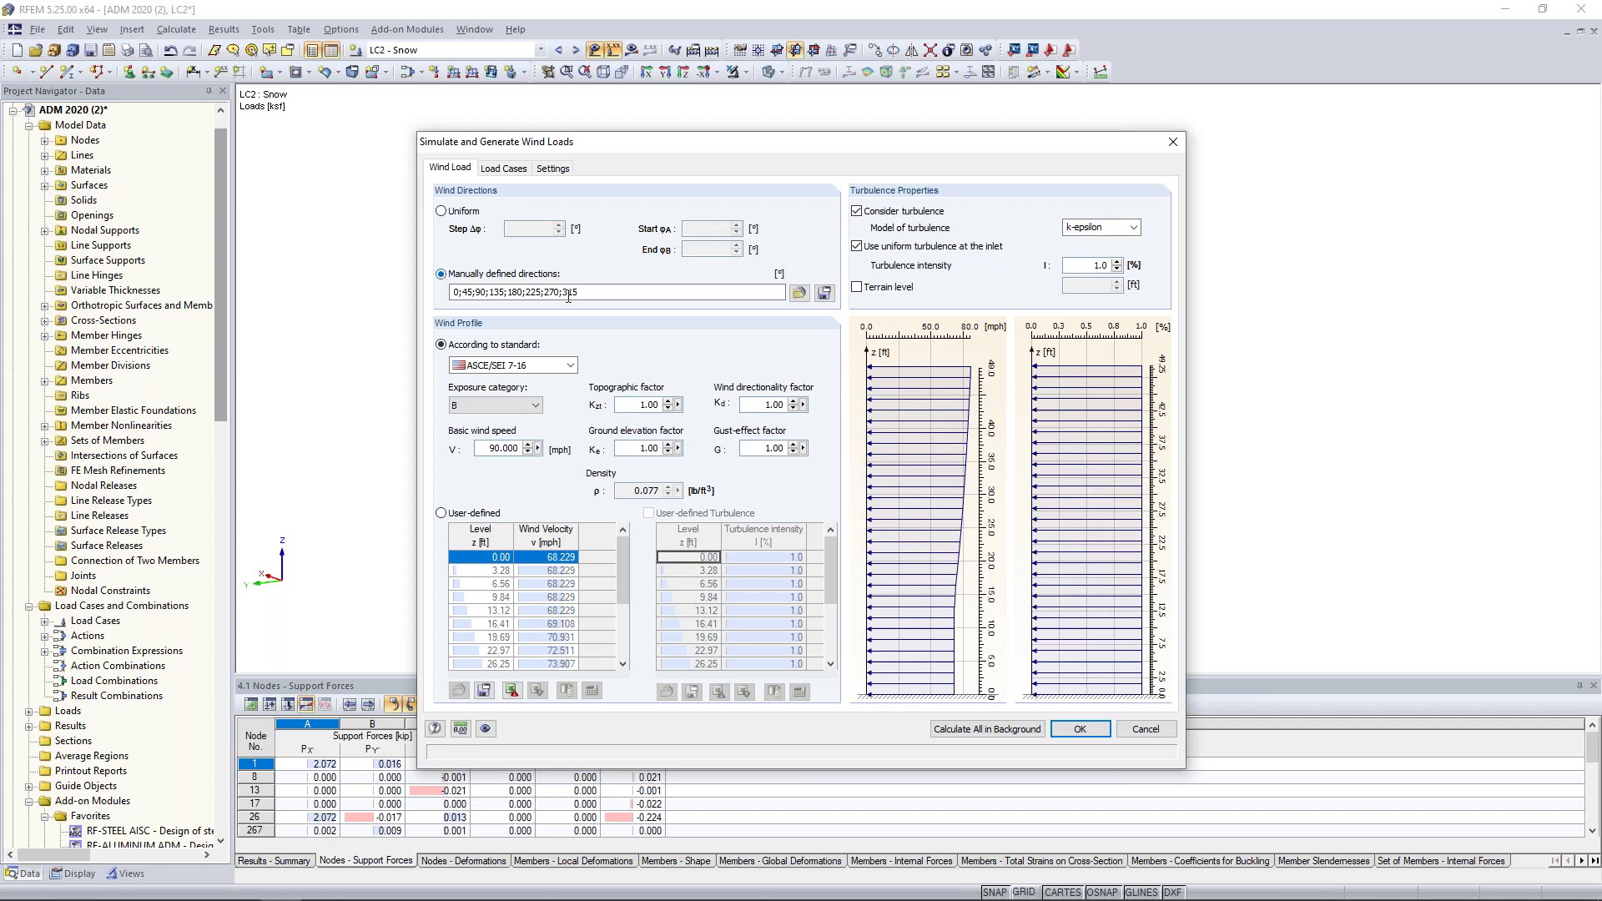
left_click_drag(586, 292, 382, 290)
type("0;90")
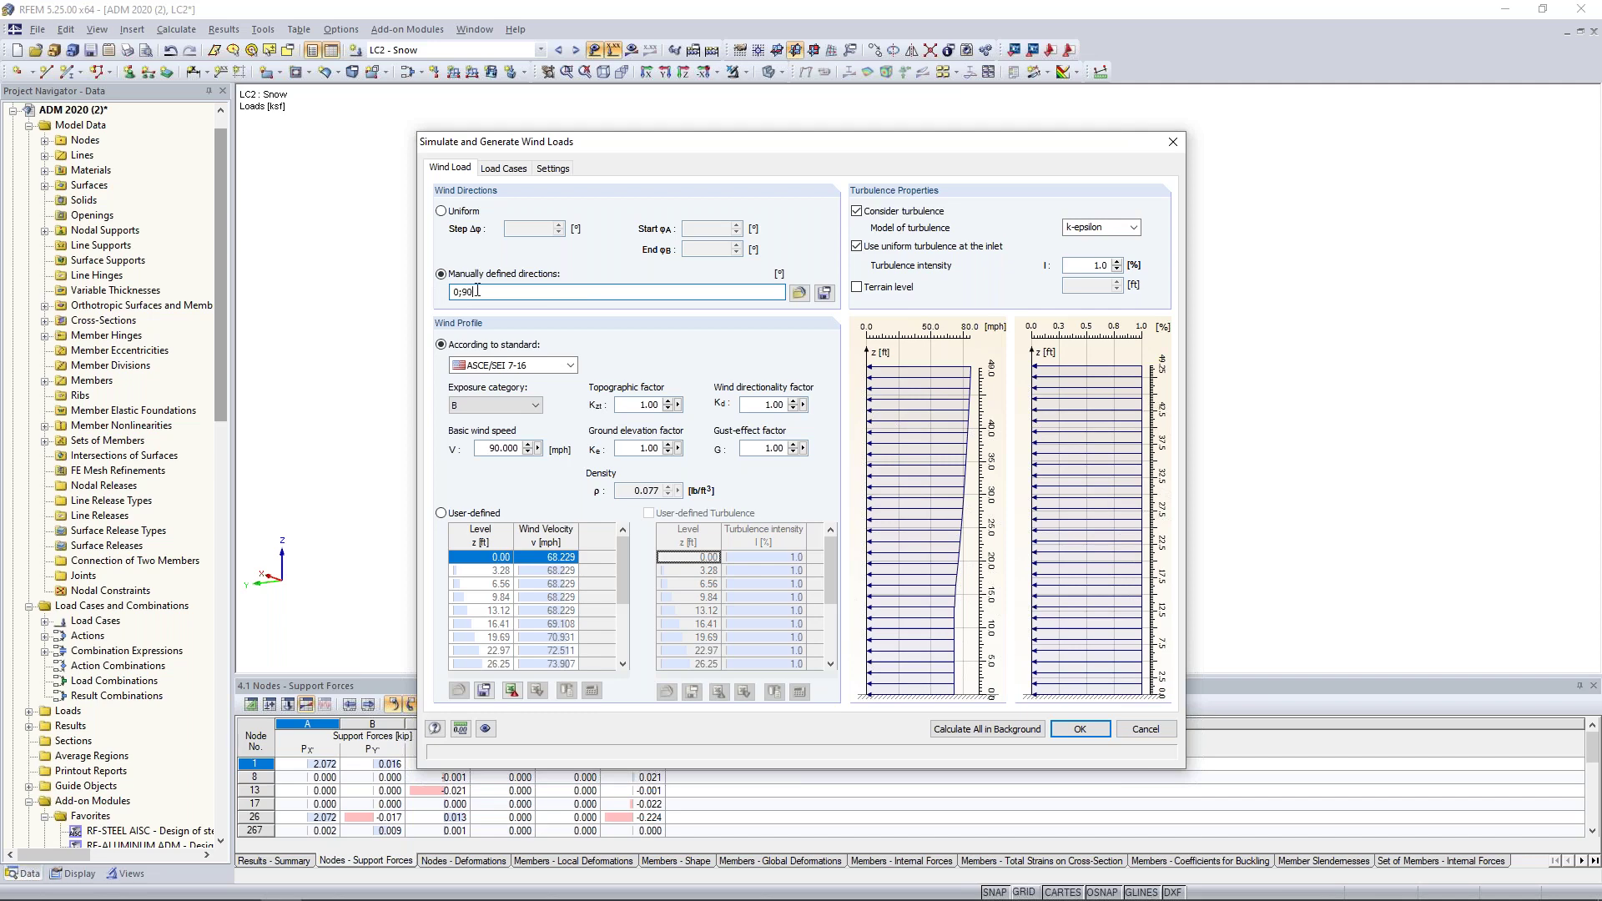
left_click_drag(557, 141, 621, 552)
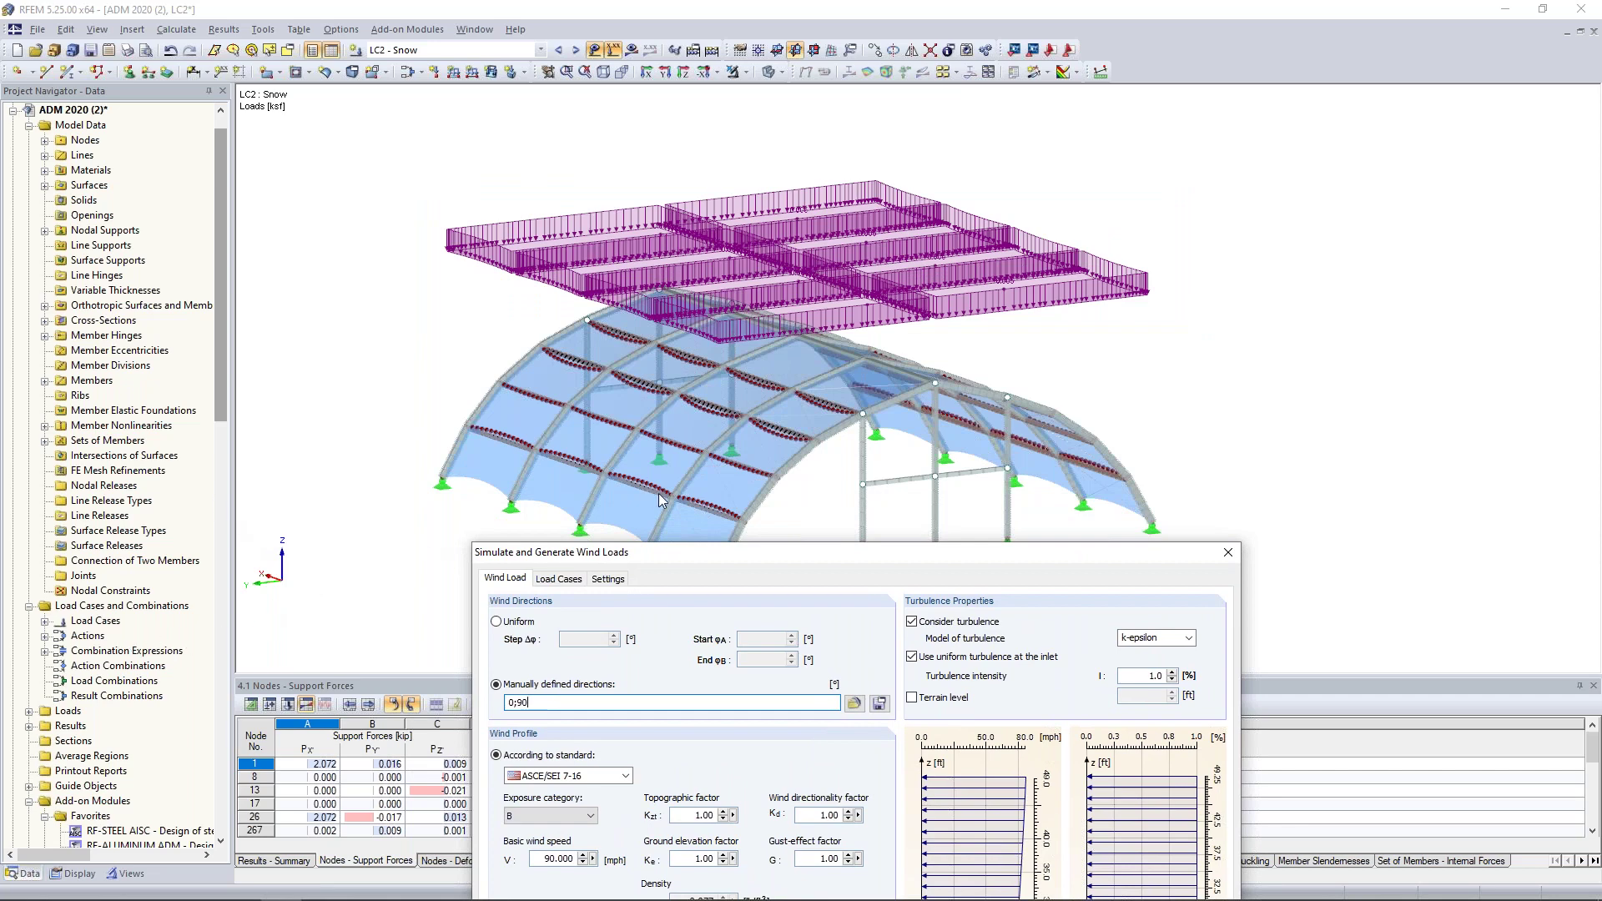
left_click_drag(690, 558, 635, 162)
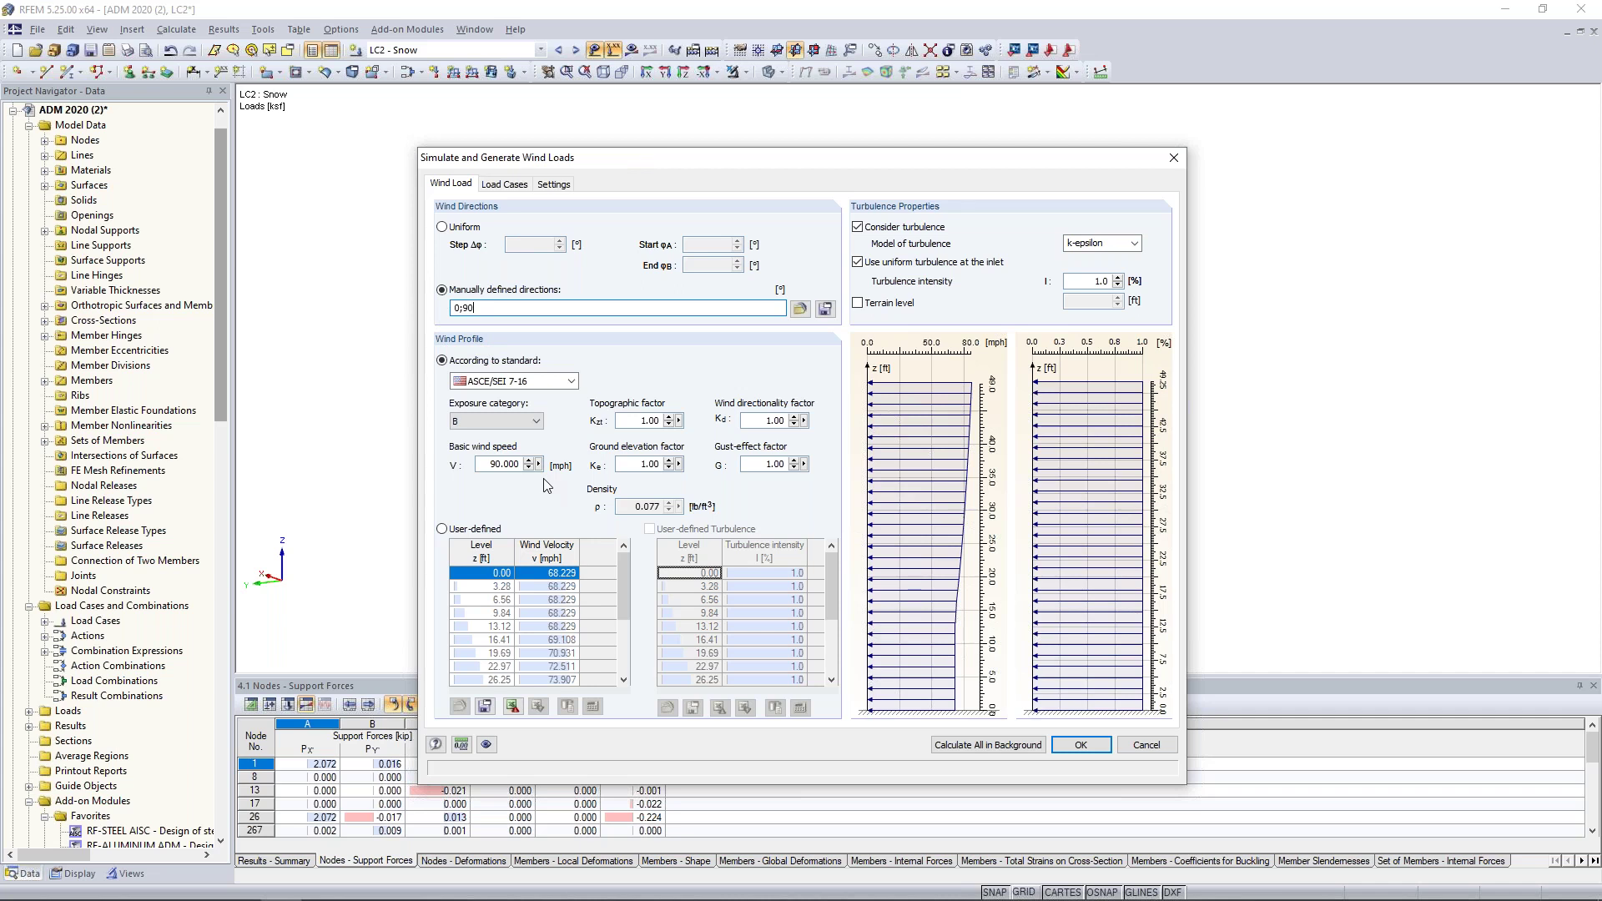
Step: Keep the ASCE/SEI 7-16 wind profile with exposure category B and set the basic wind speed to 105 mph
left_click(573, 382)
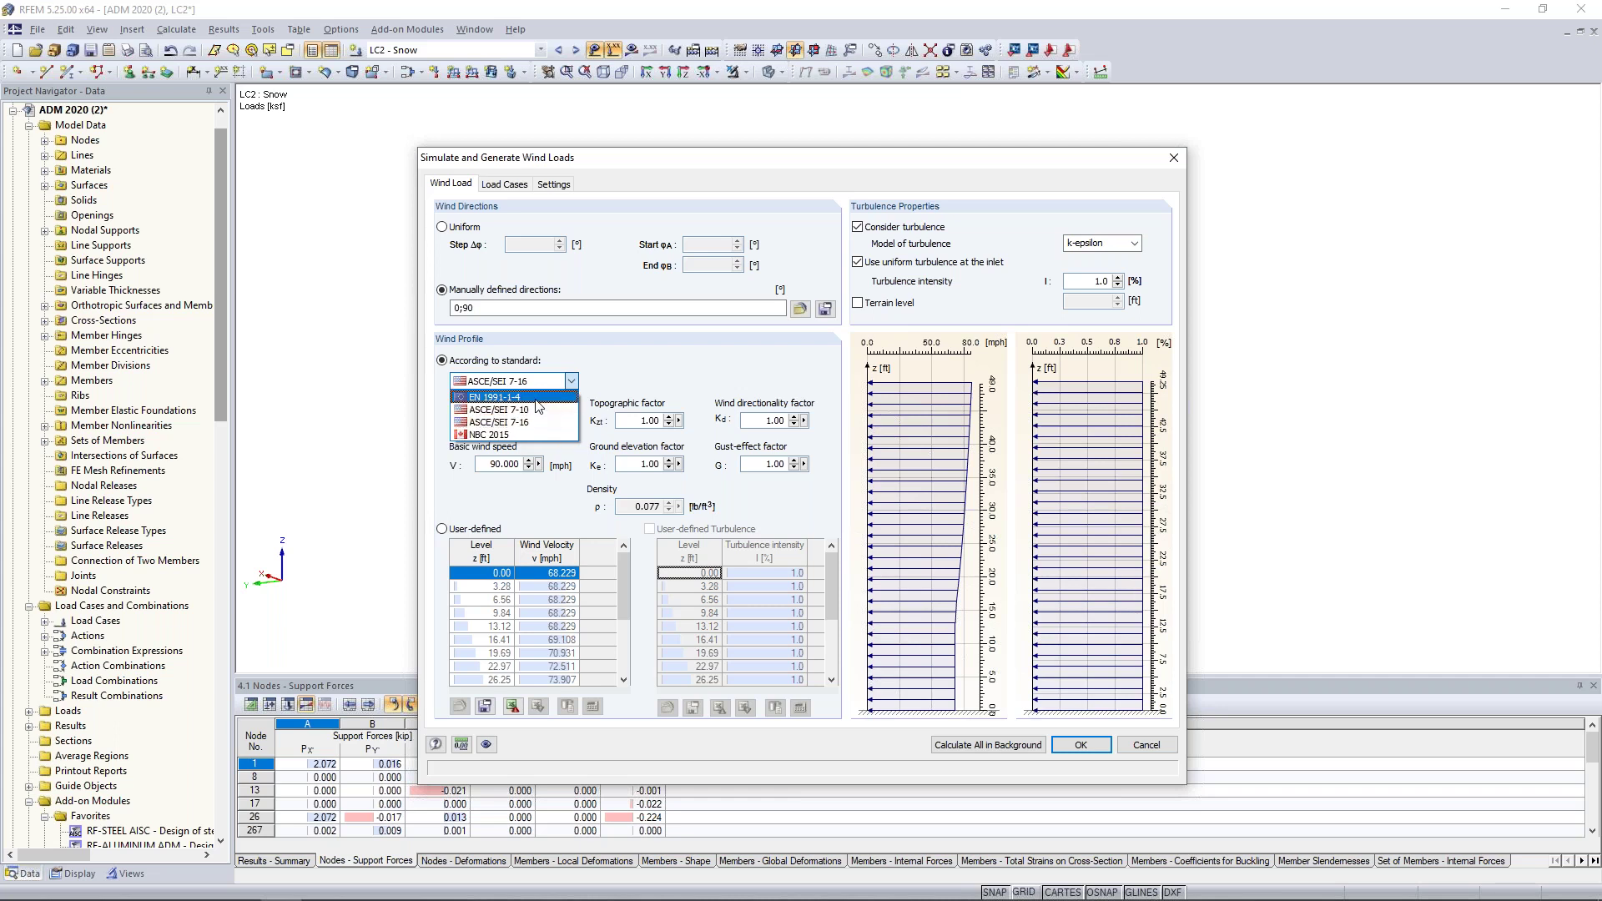
left_click(628, 382)
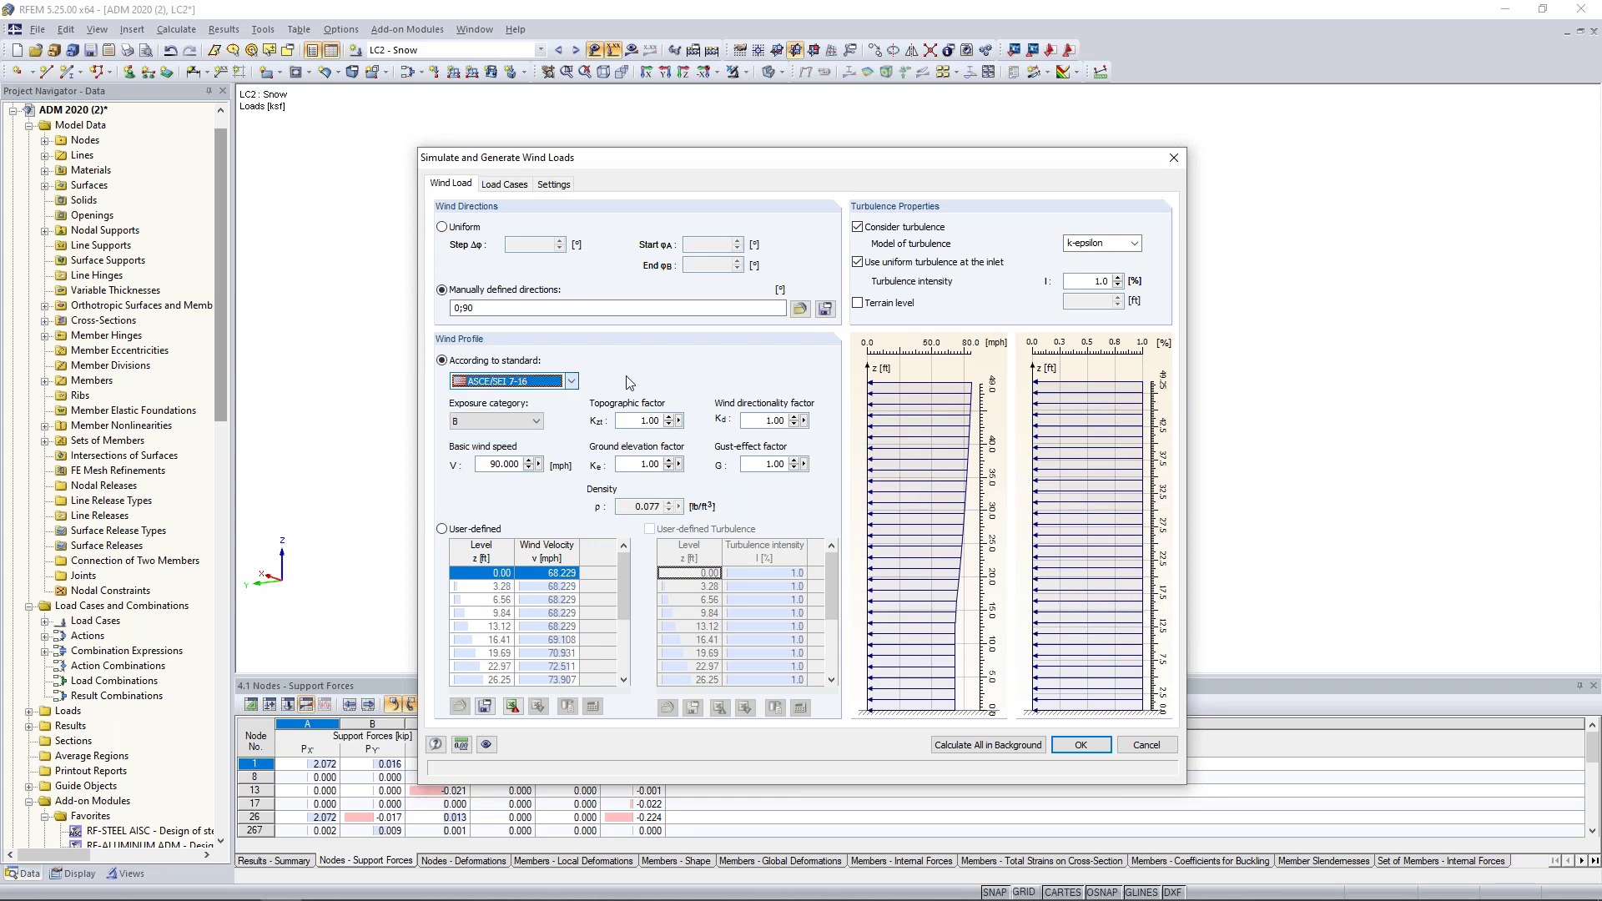
left_click(494, 421)
left_click(490, 429)
key("Tab")
type("105")
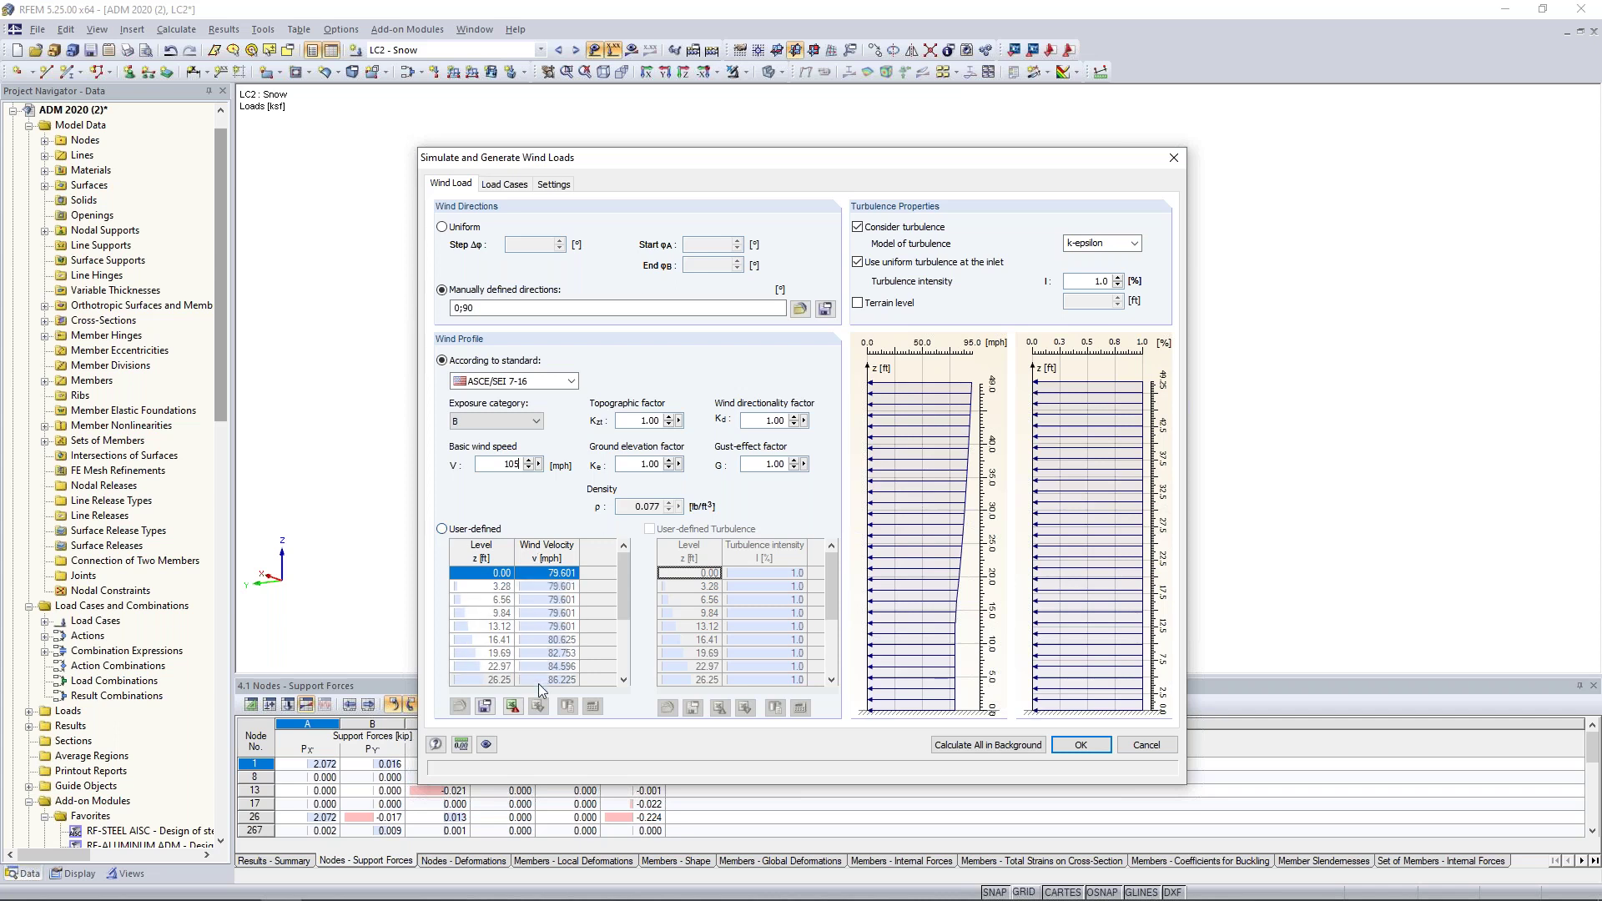
Step: Review the wind load cases and the simulation settings, and accept the wind load definition
left_click(504, 185)
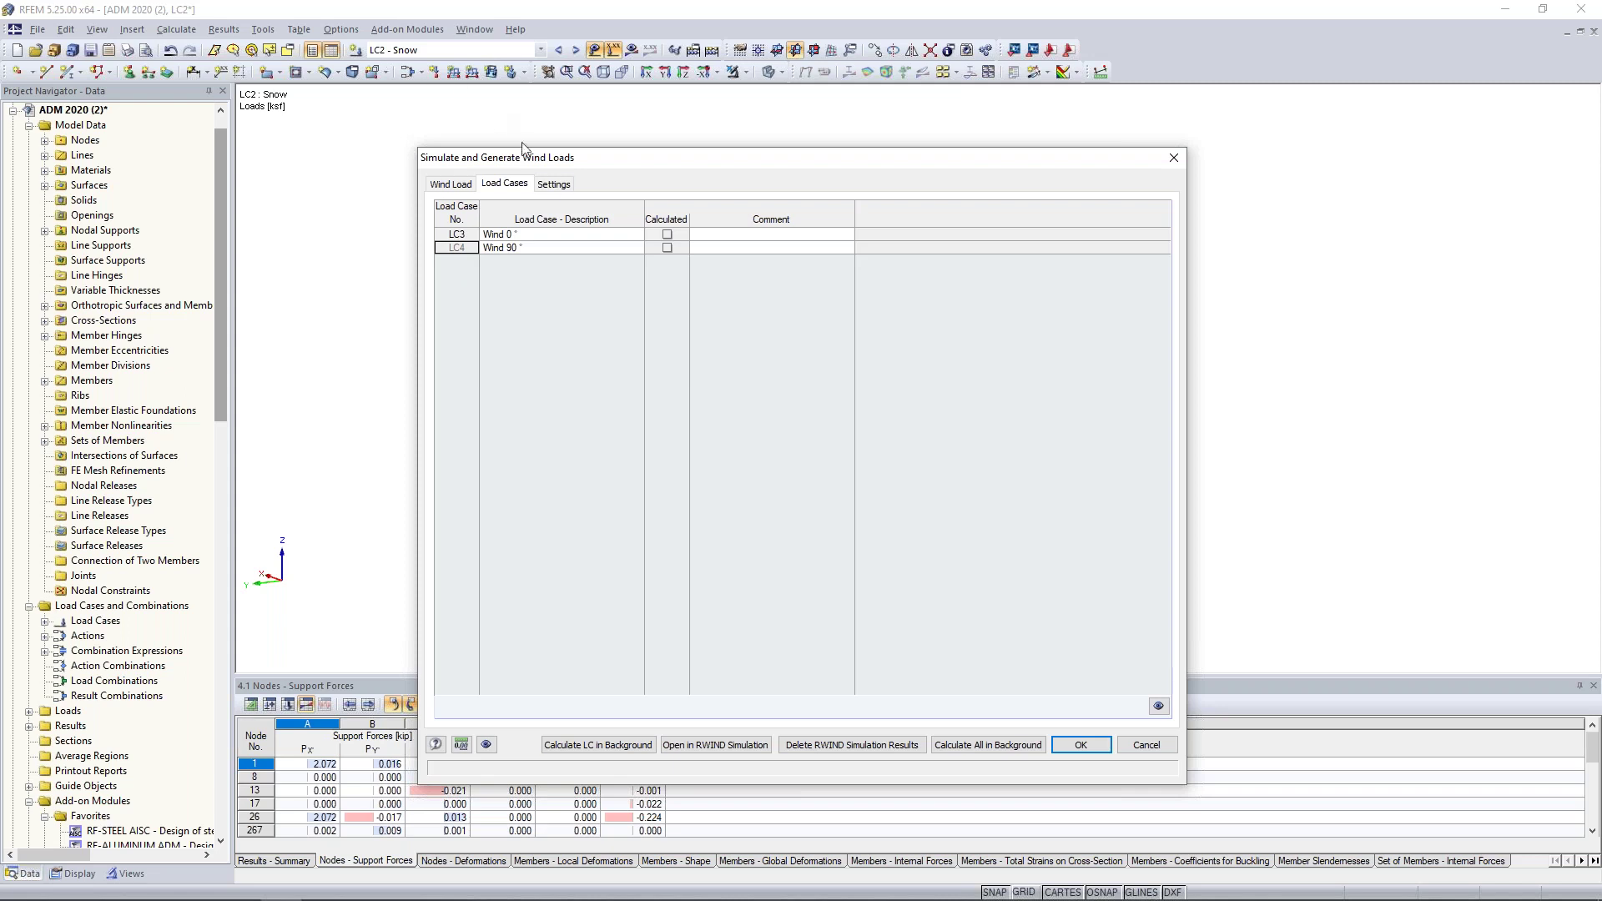
left_click(554, 183)
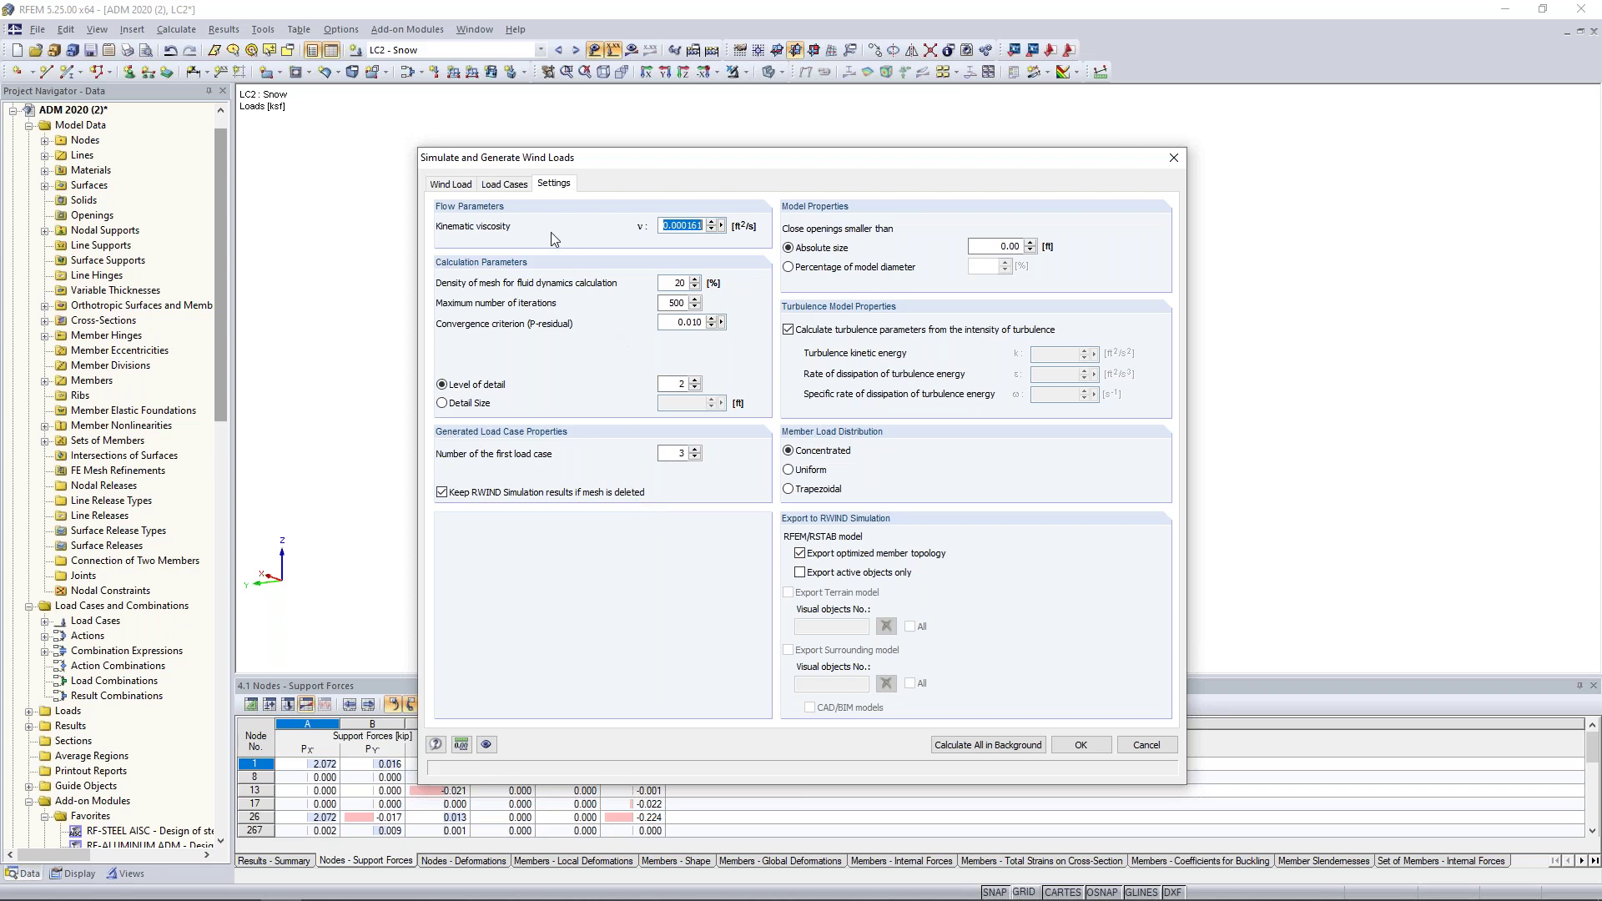
left_click(505, 185)
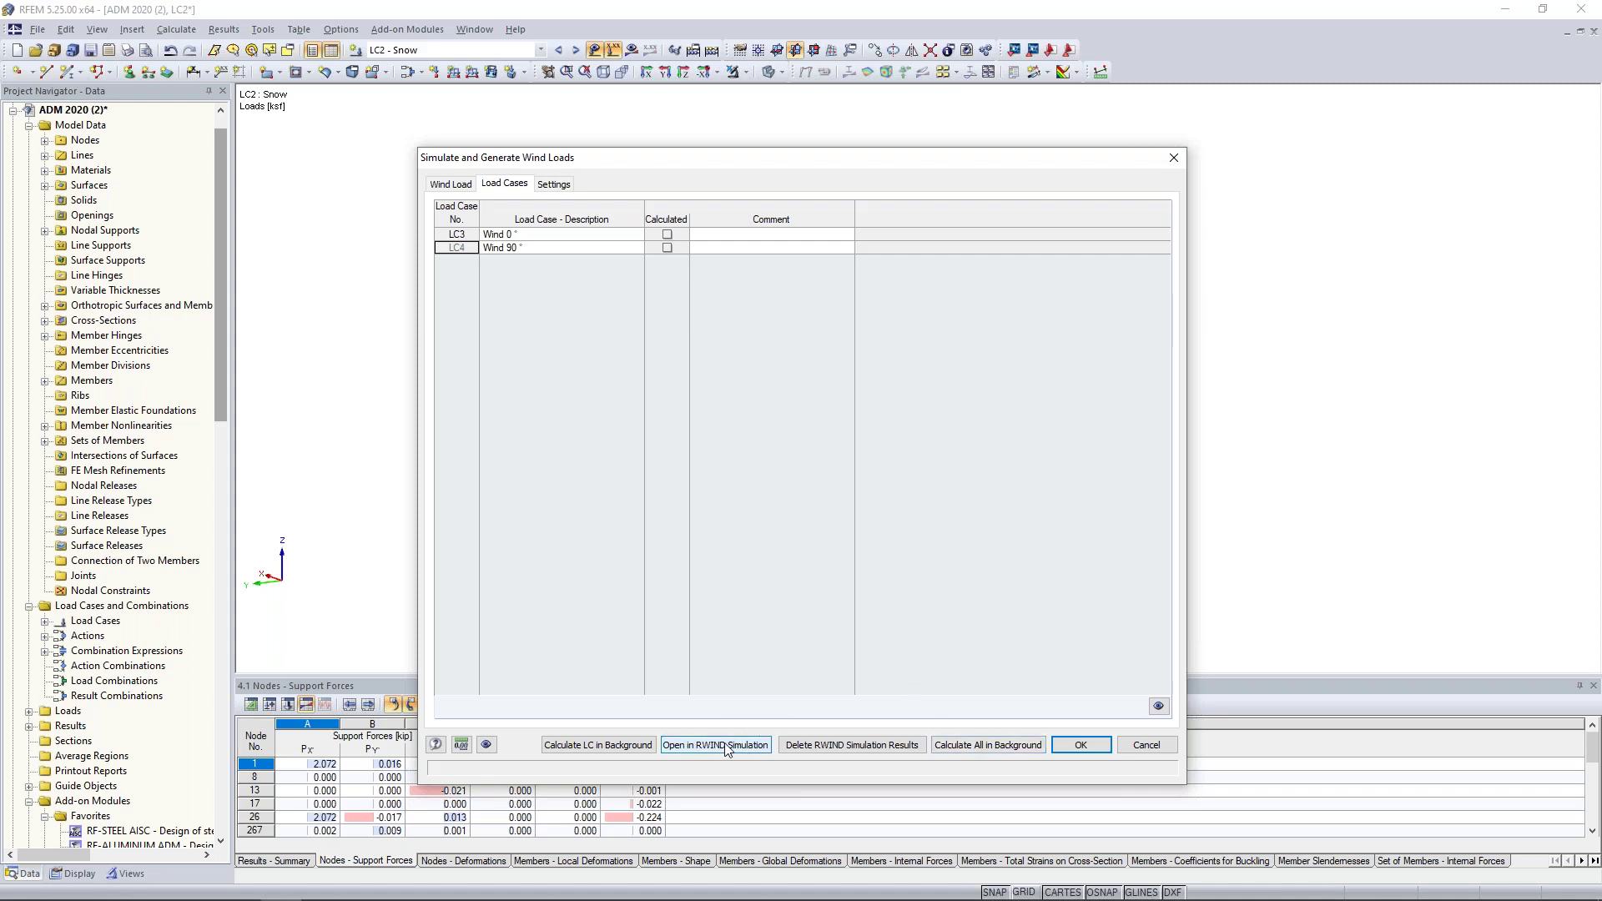
left_click(1063, 744)
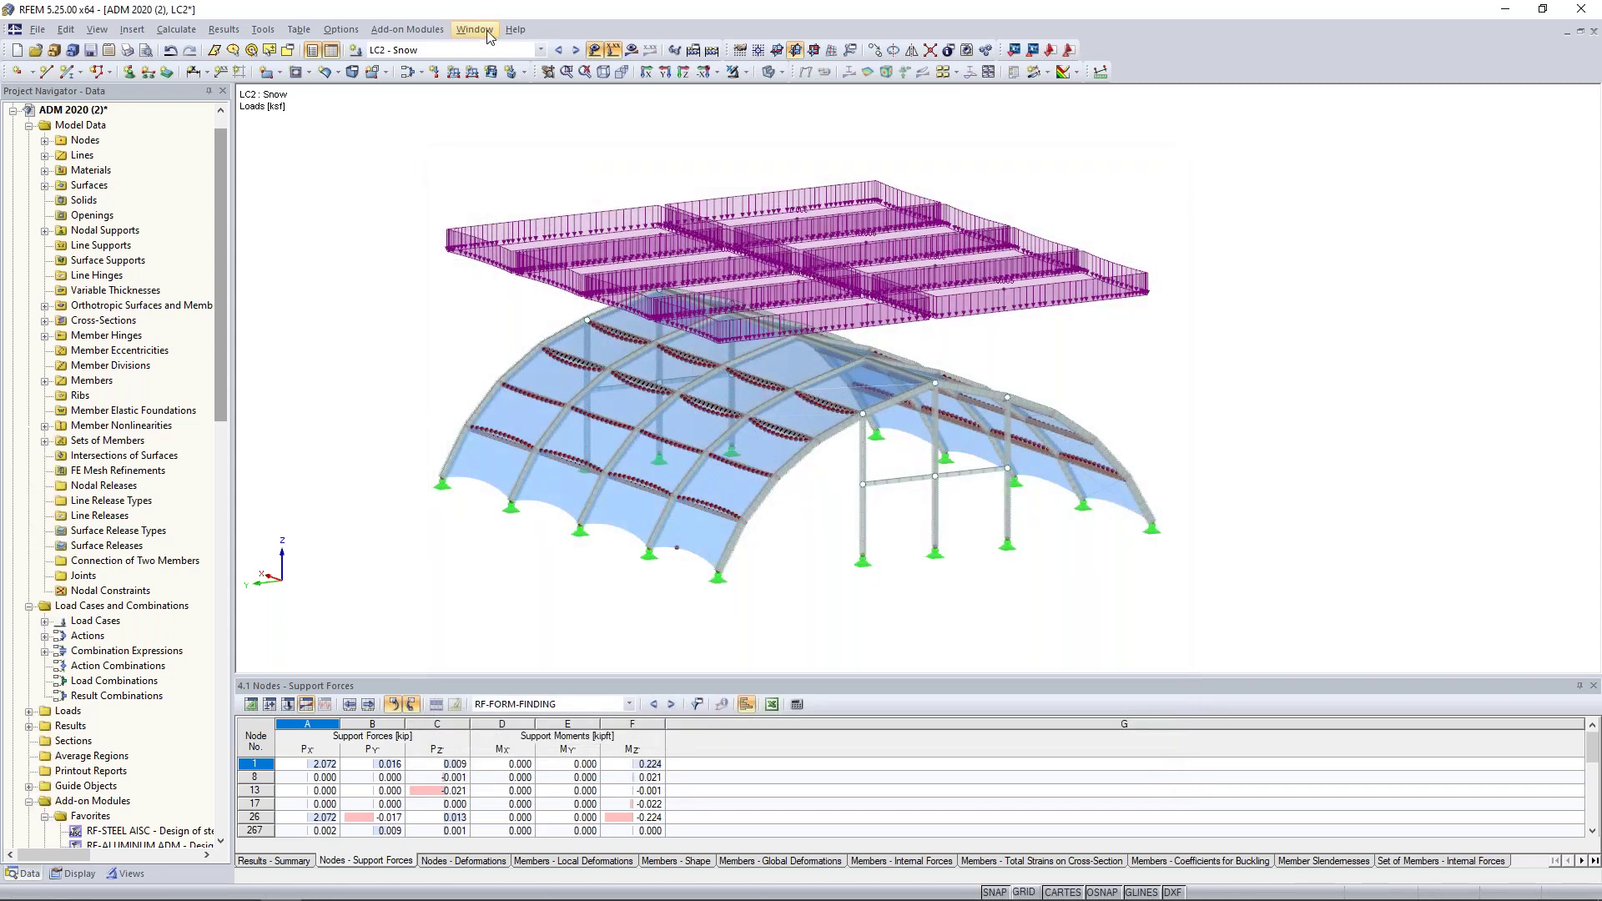
Step: Switch to the ADM 2020 (3) model and open its Wind 90° load case in RWIND Simulation
left_click(488, 33)
left_click(530, 279)
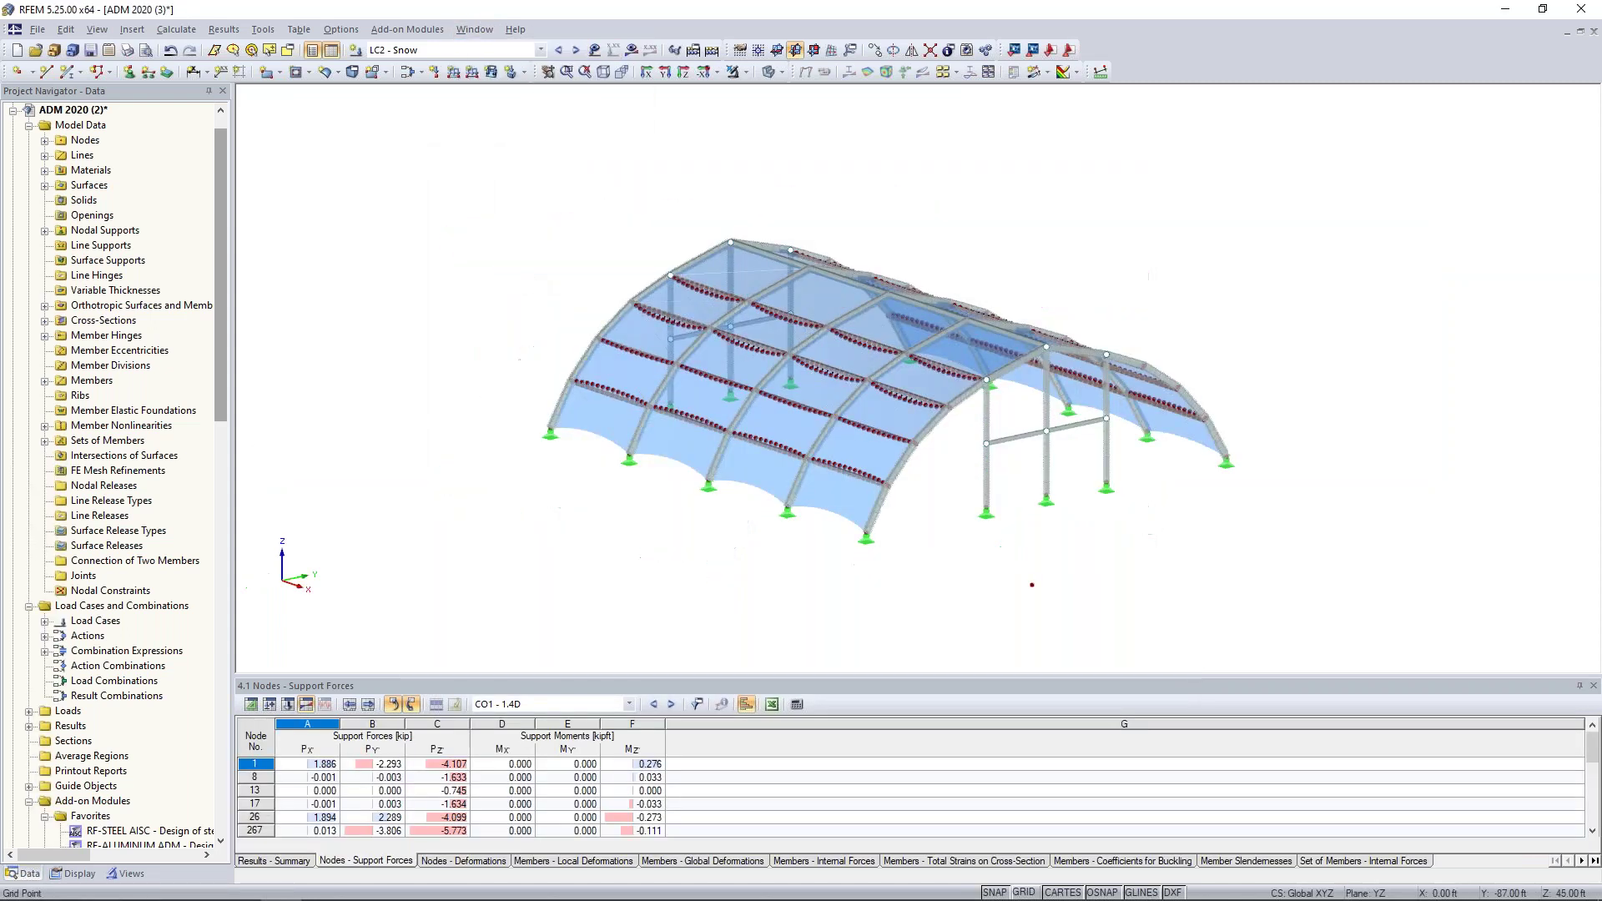
left_click(176, 29)
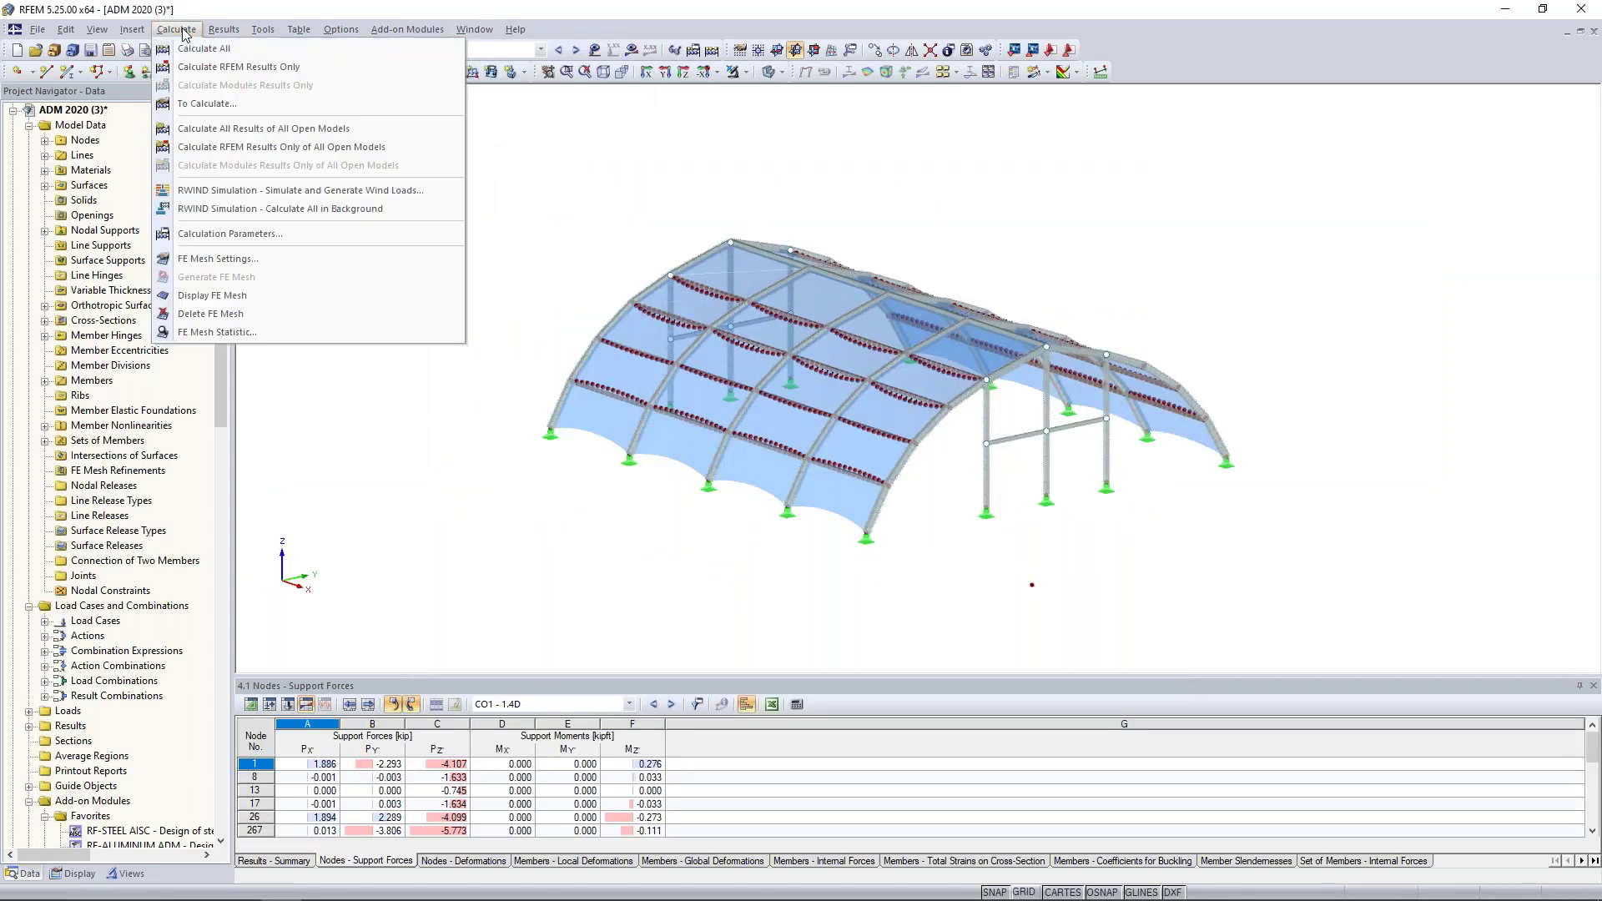
left_click(214, 191)
left_click(511, 169)
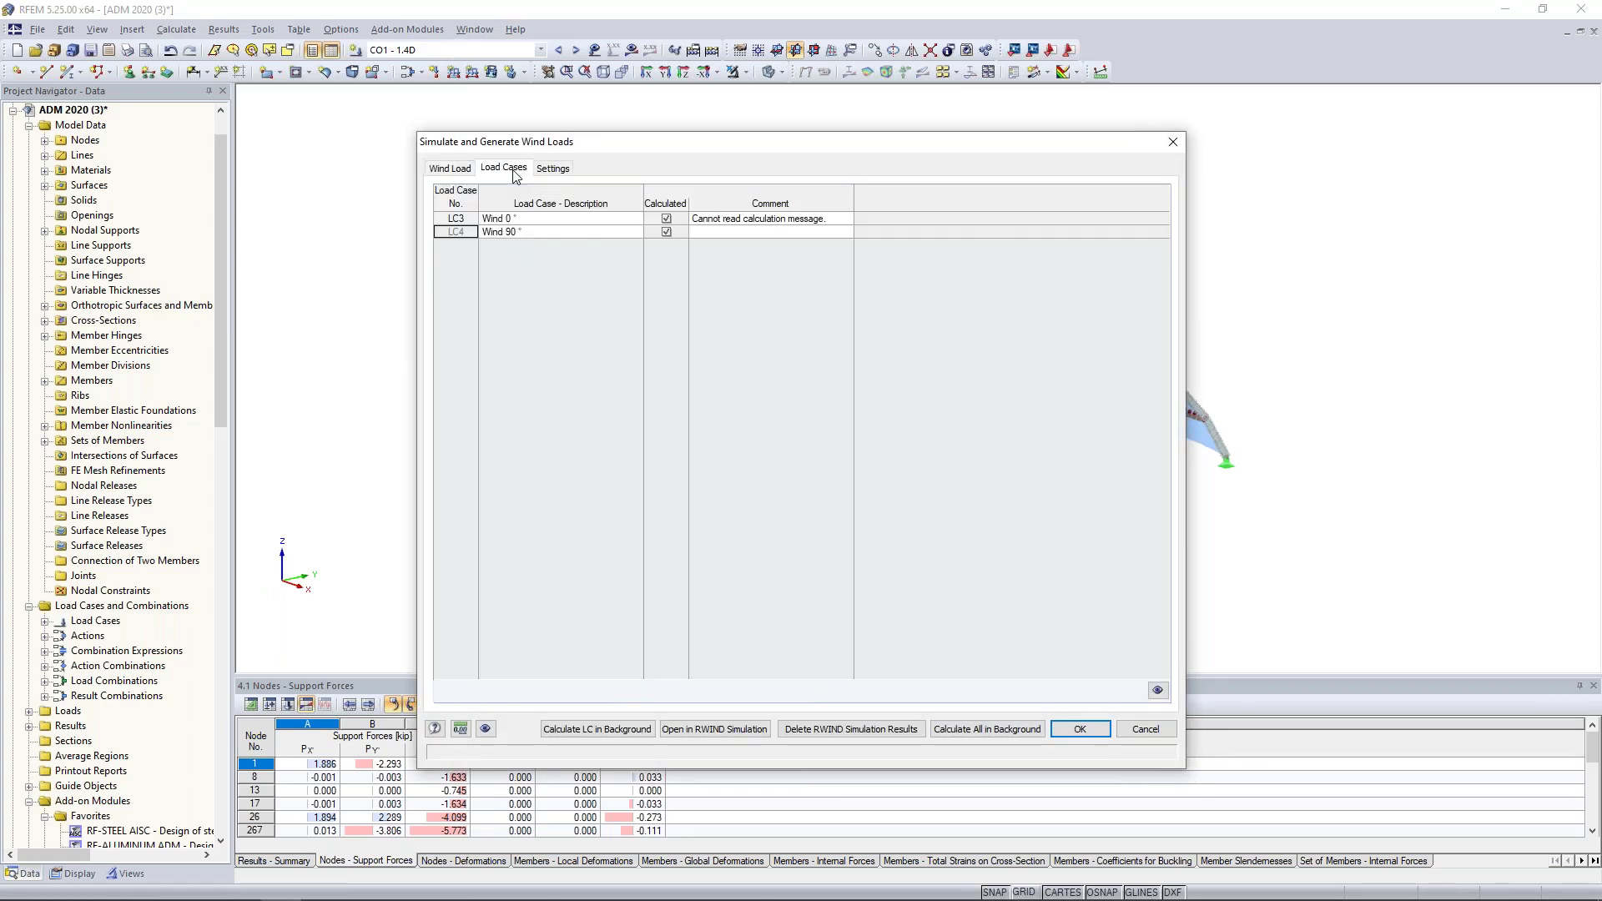
left_click(540, 232)
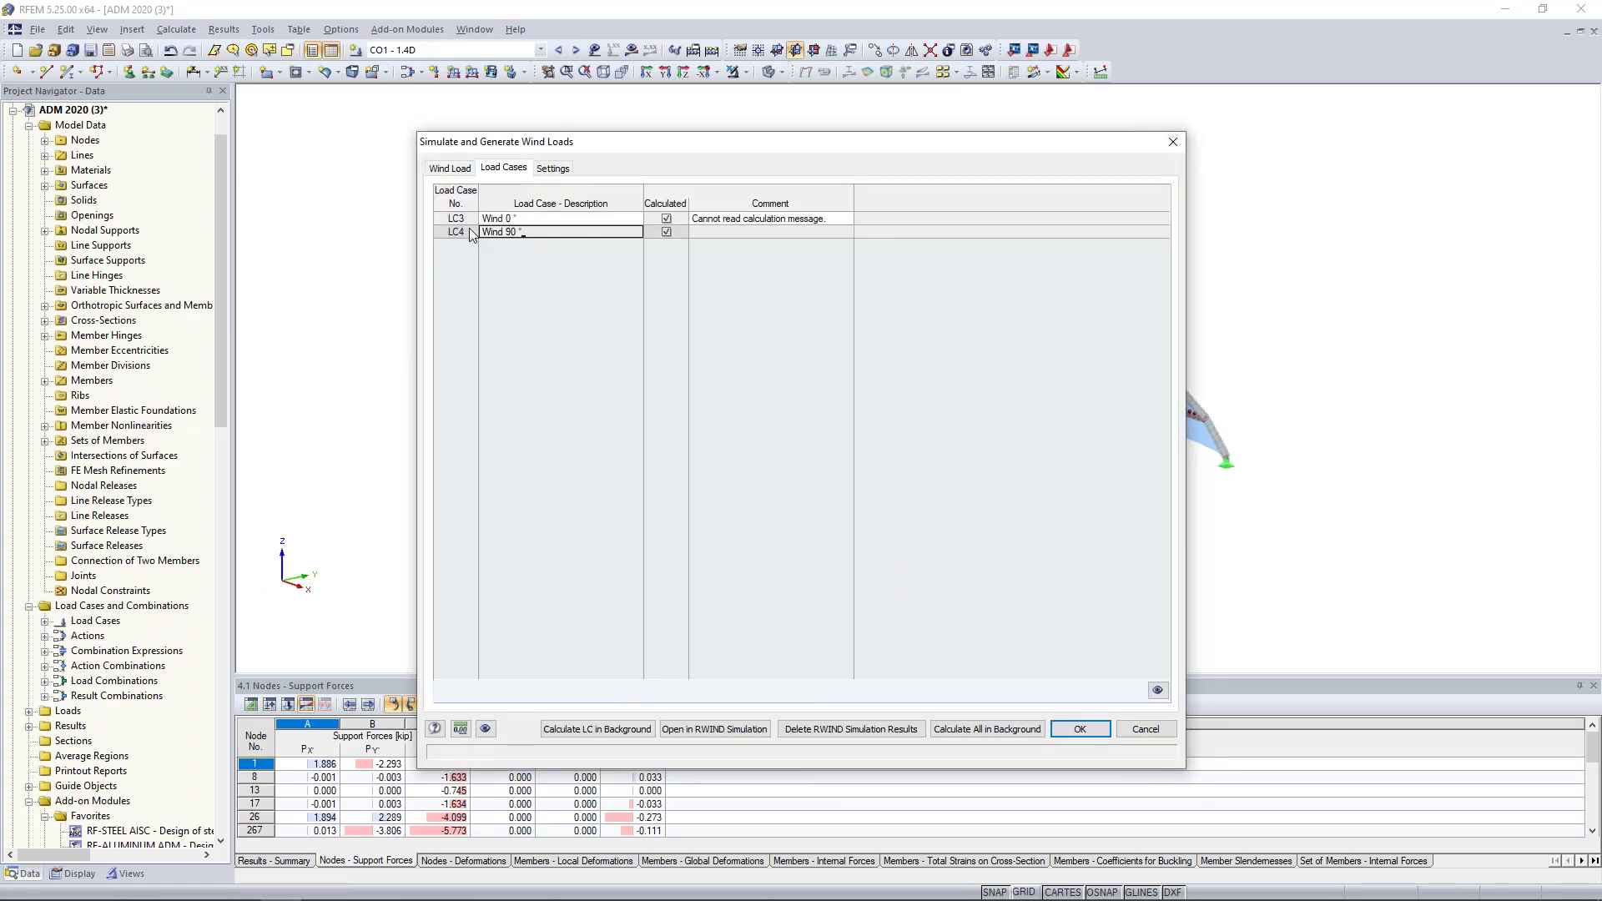
left_click(525, 232)
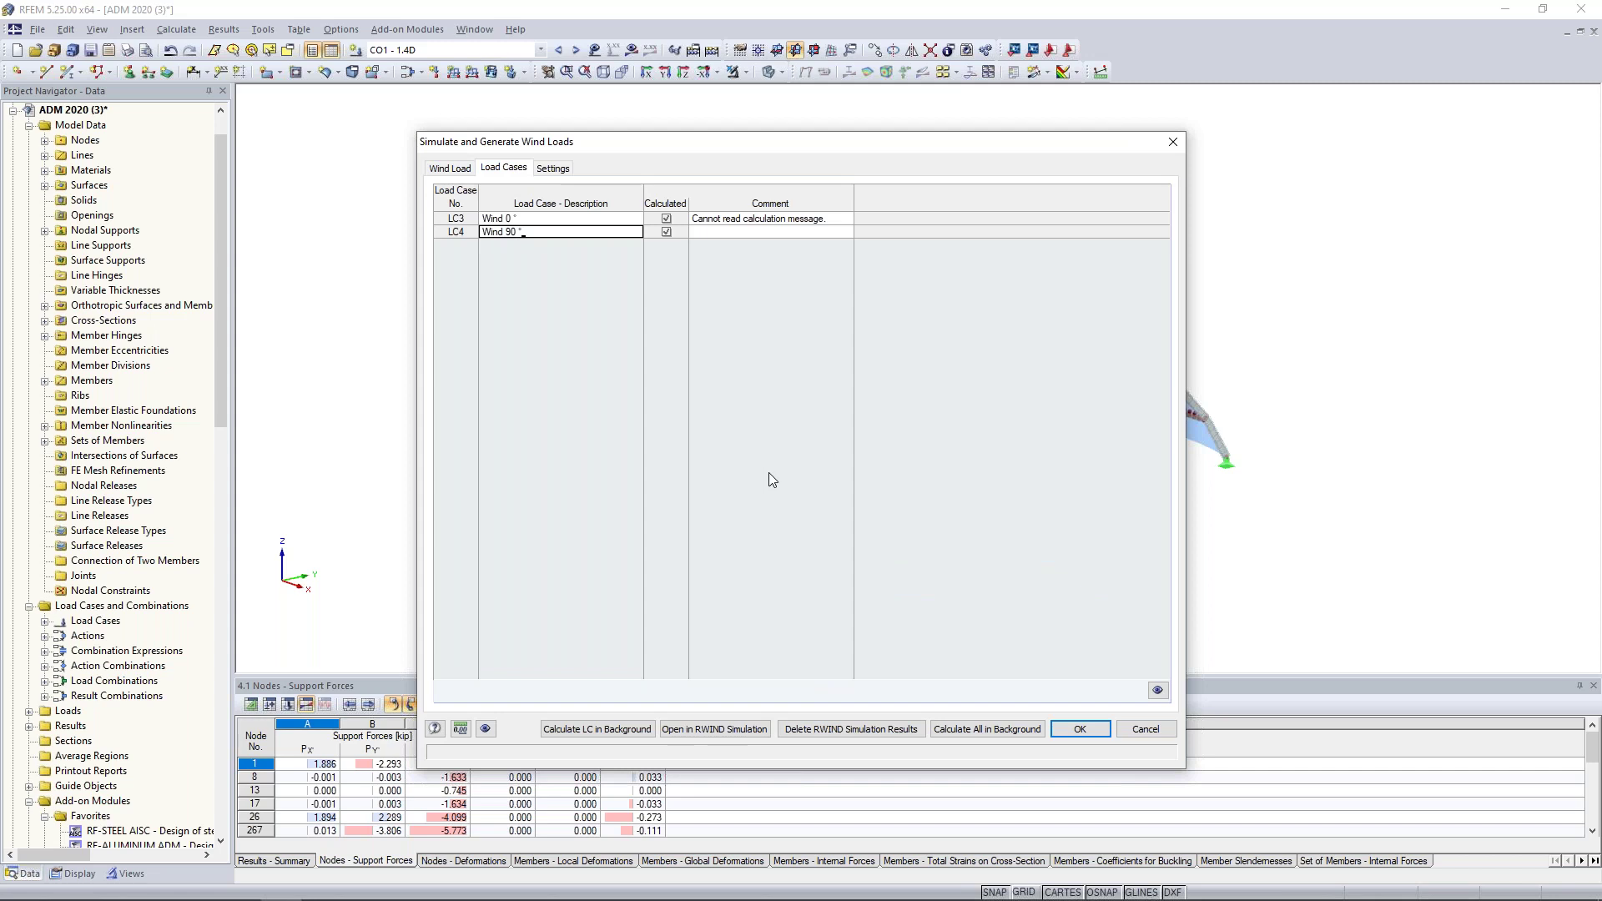
left_click(716, 729)
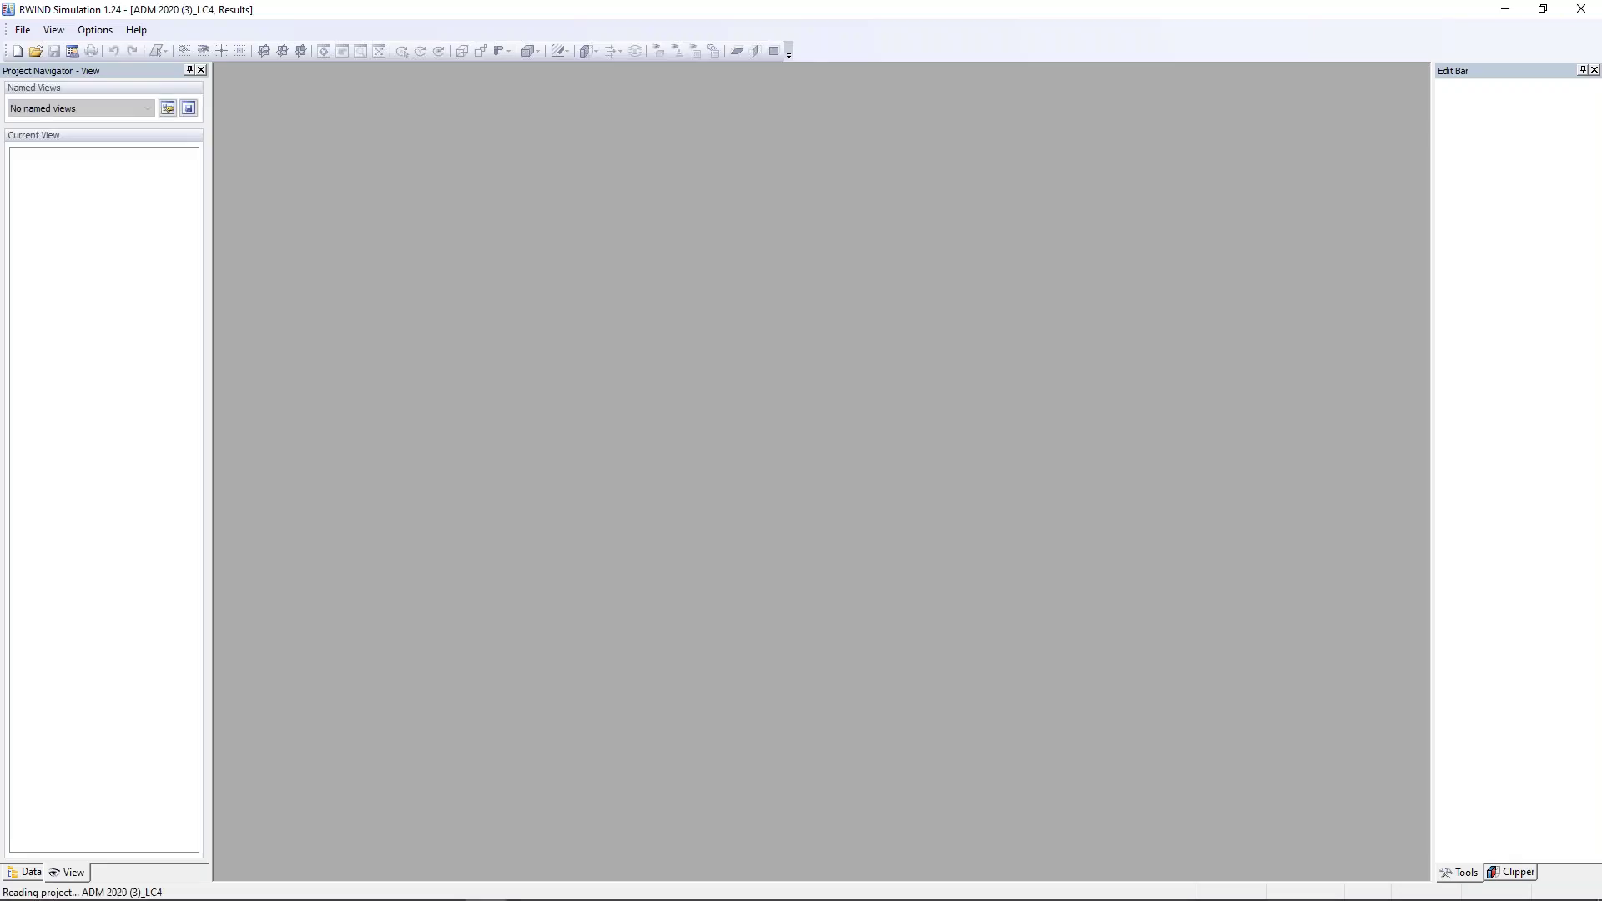
Step: Switch to editing the model and examine the arch structure and its placement within the wind tunnel
scroll(783, 565, "down", 5)
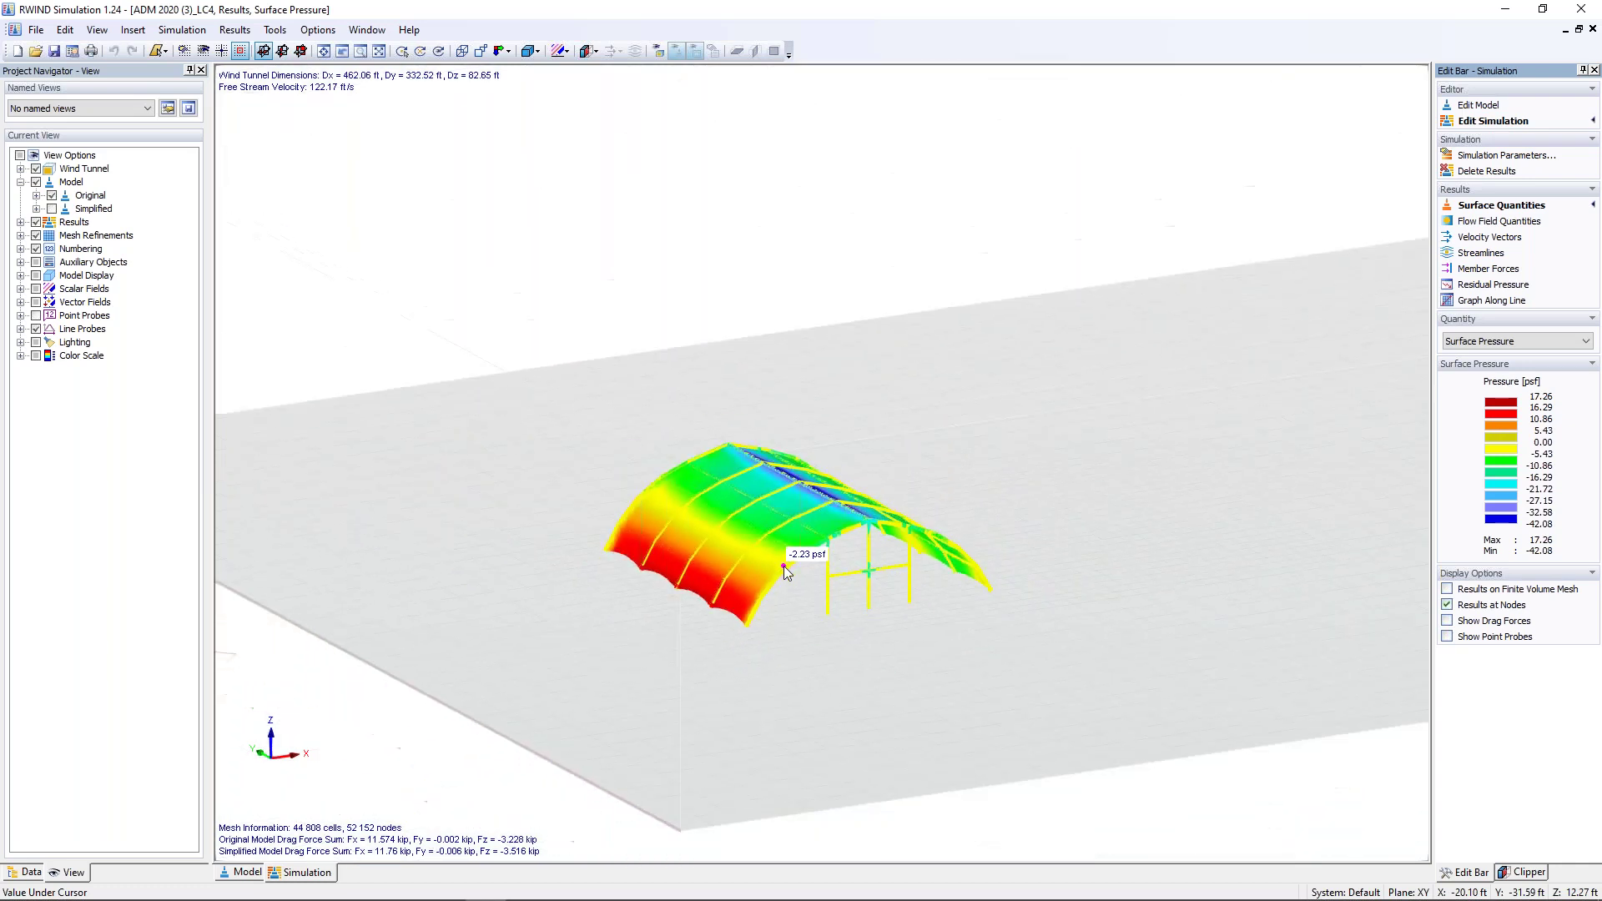
left_click(1475, 107)
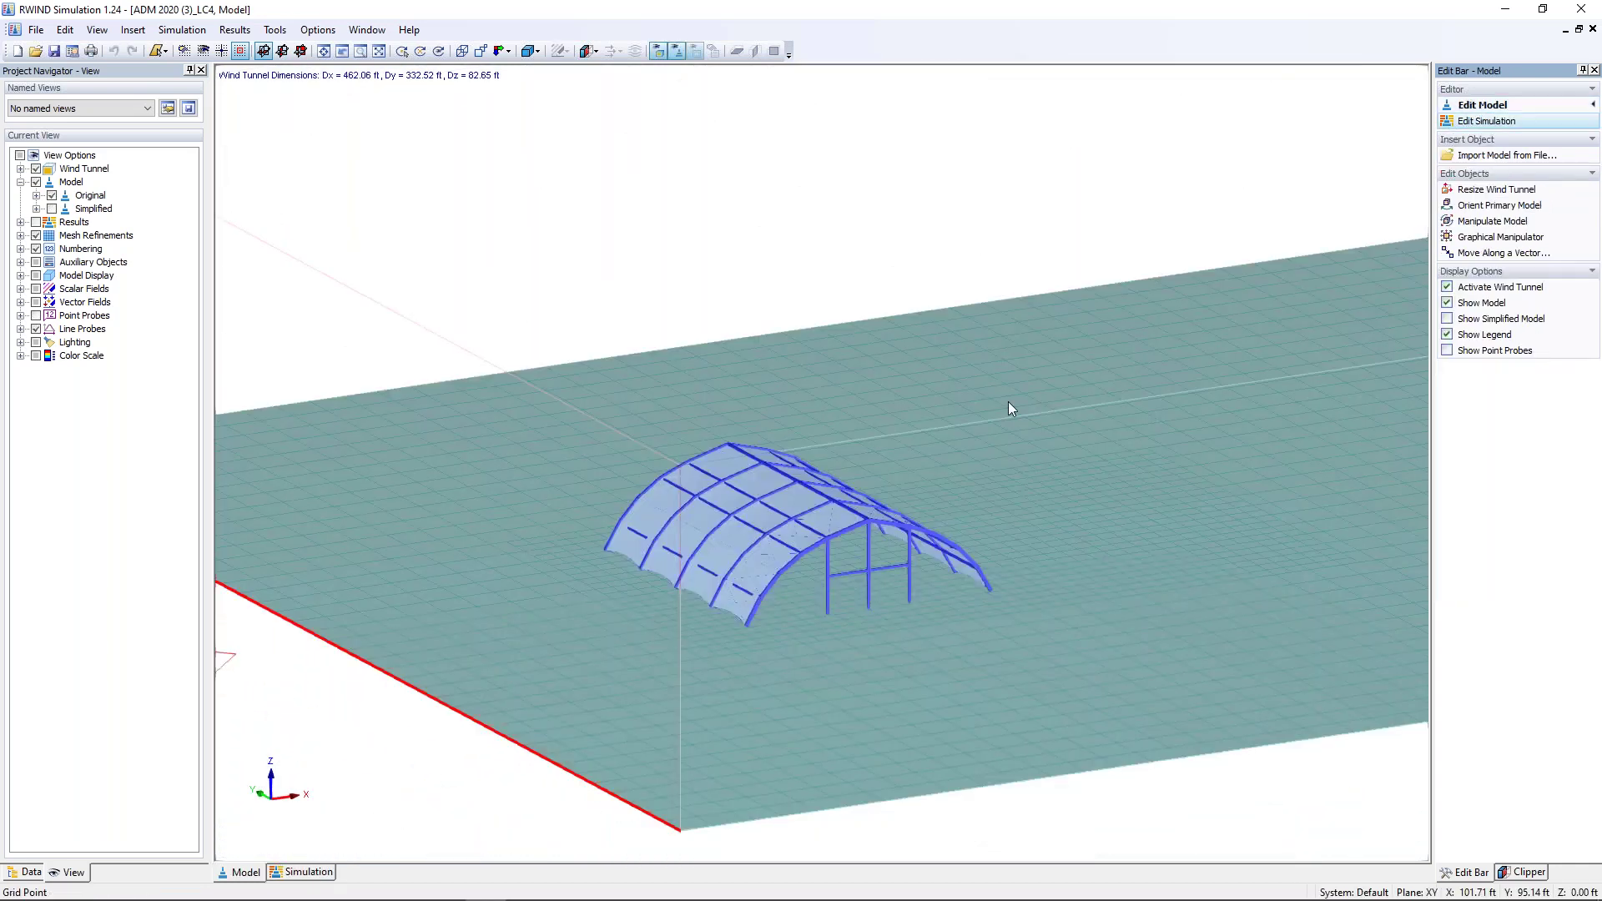
scroll(984, 402, "down", 3)
middle_click_drag(756, 416, 662, 426)
scroll(804, 520, "up", 3)
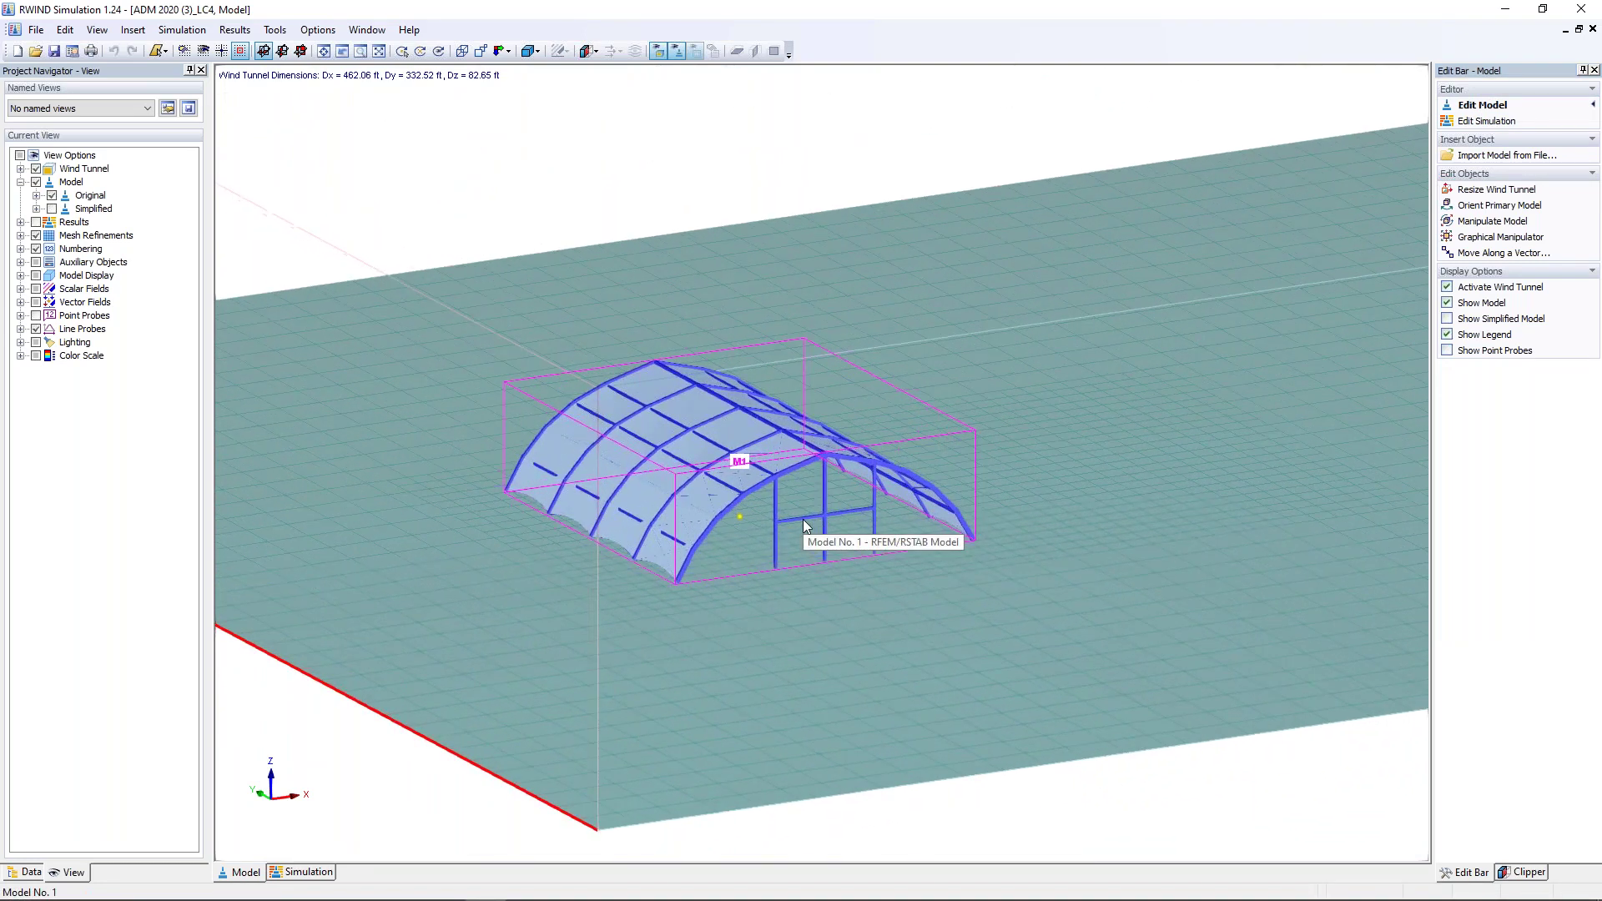
scroll(804, 521, "up", 2)
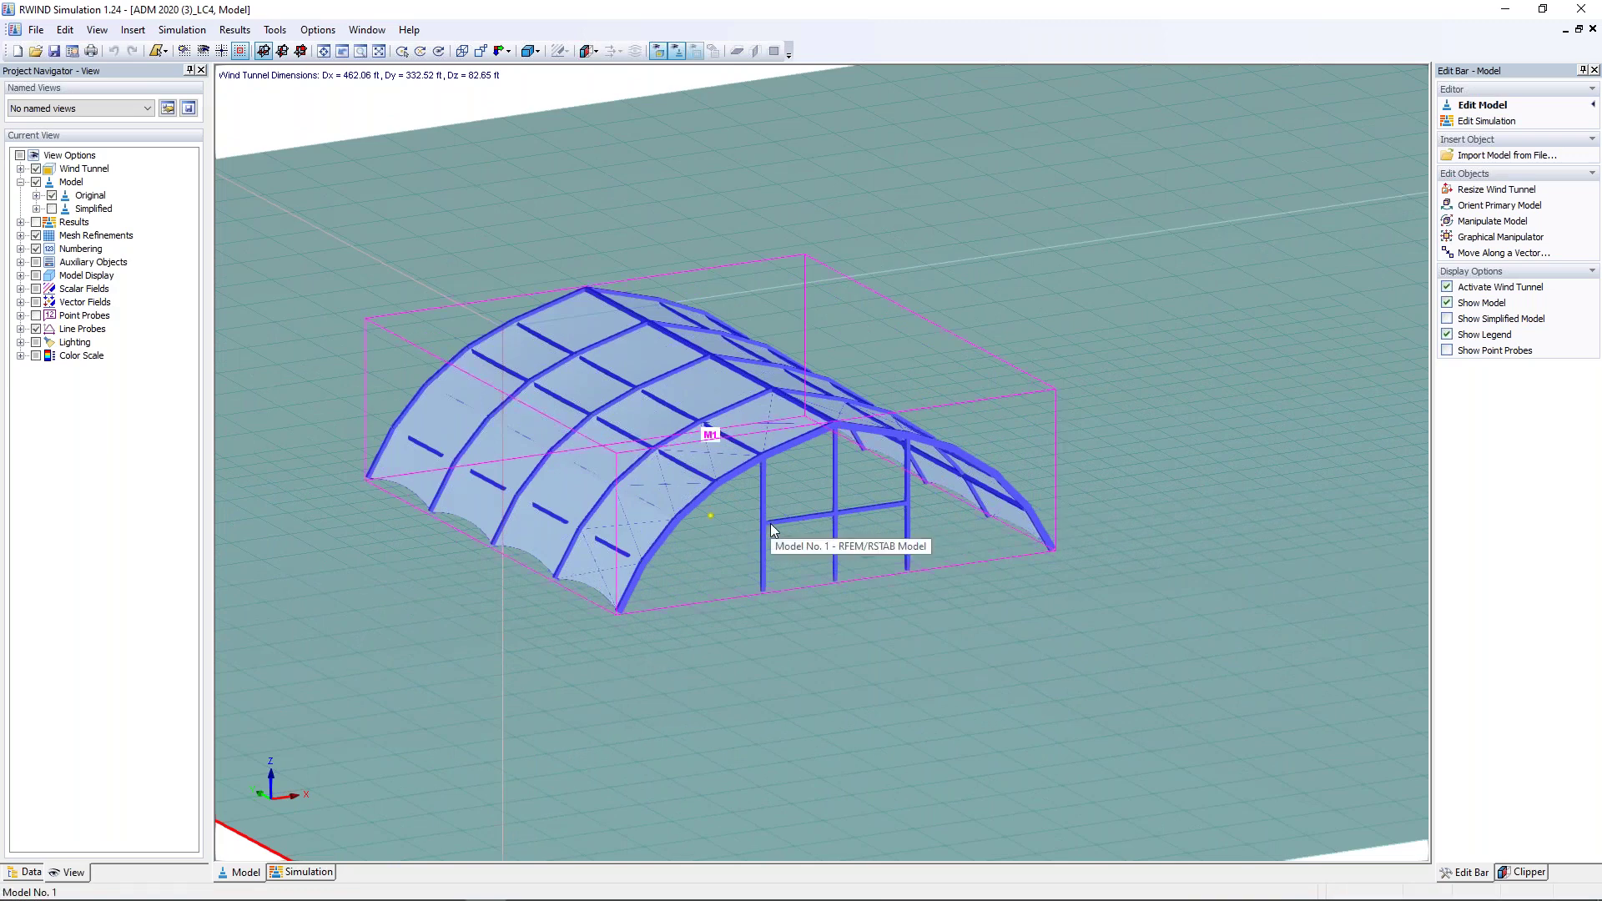
scroll(771, 526, "down", 5)
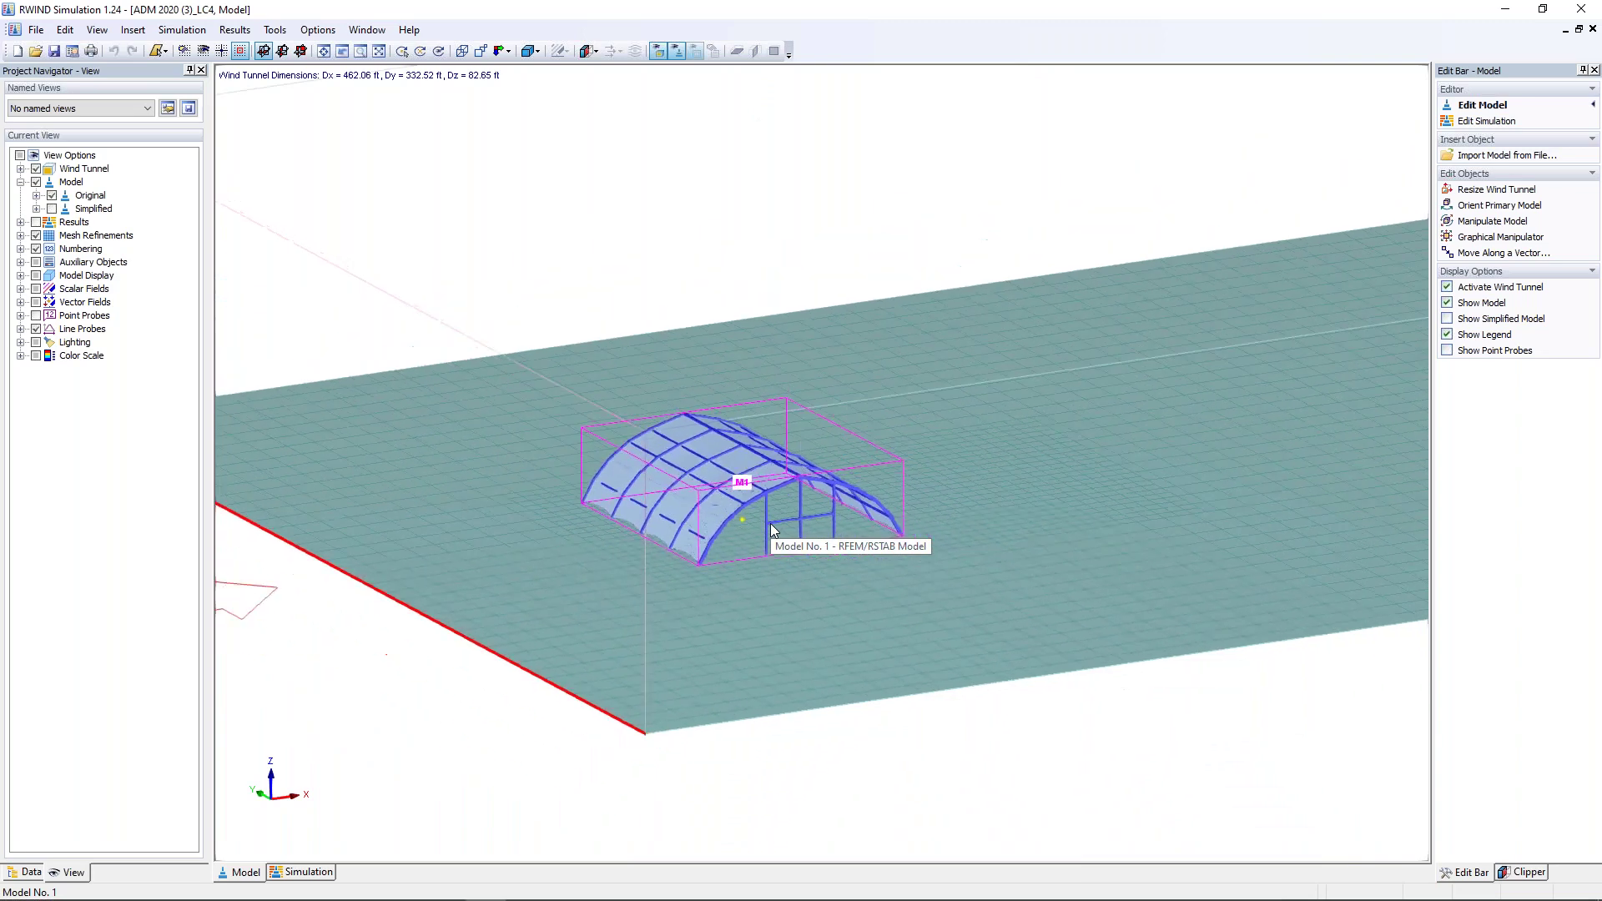
scroll(901, 688, "down", 3)
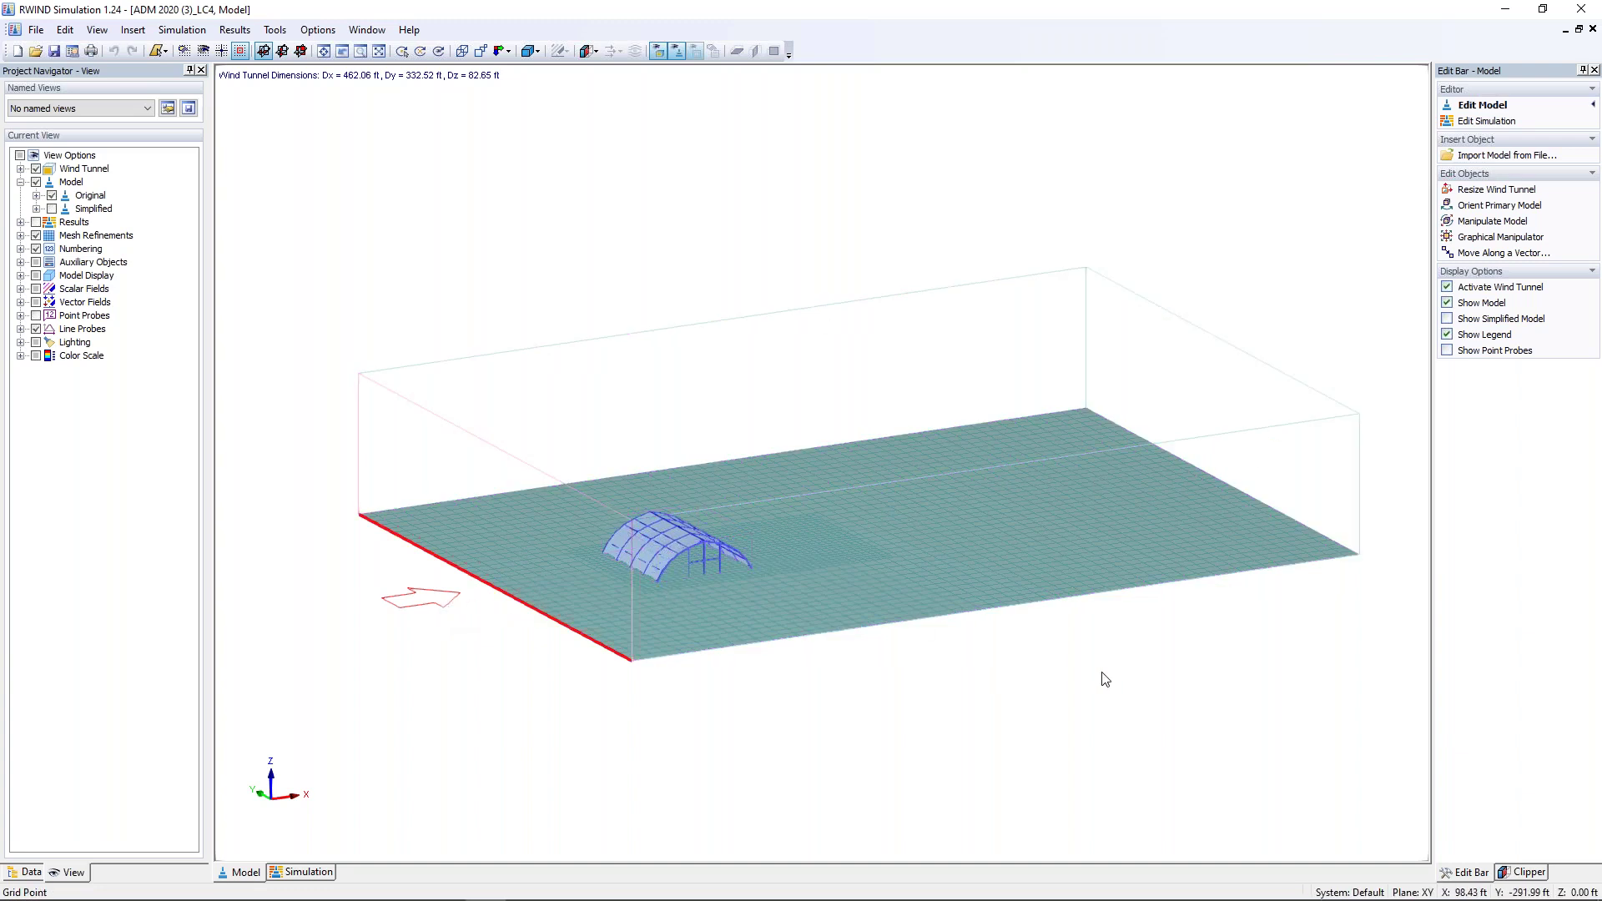
Step: Switch to the simulation results and examine the surface pressure on the outside and underside of the arch structure
left_click(1470, 123)
middle_click_drag(644, 668, 686, 671, "ctrl")
scroll(641, 573, "up", 10)
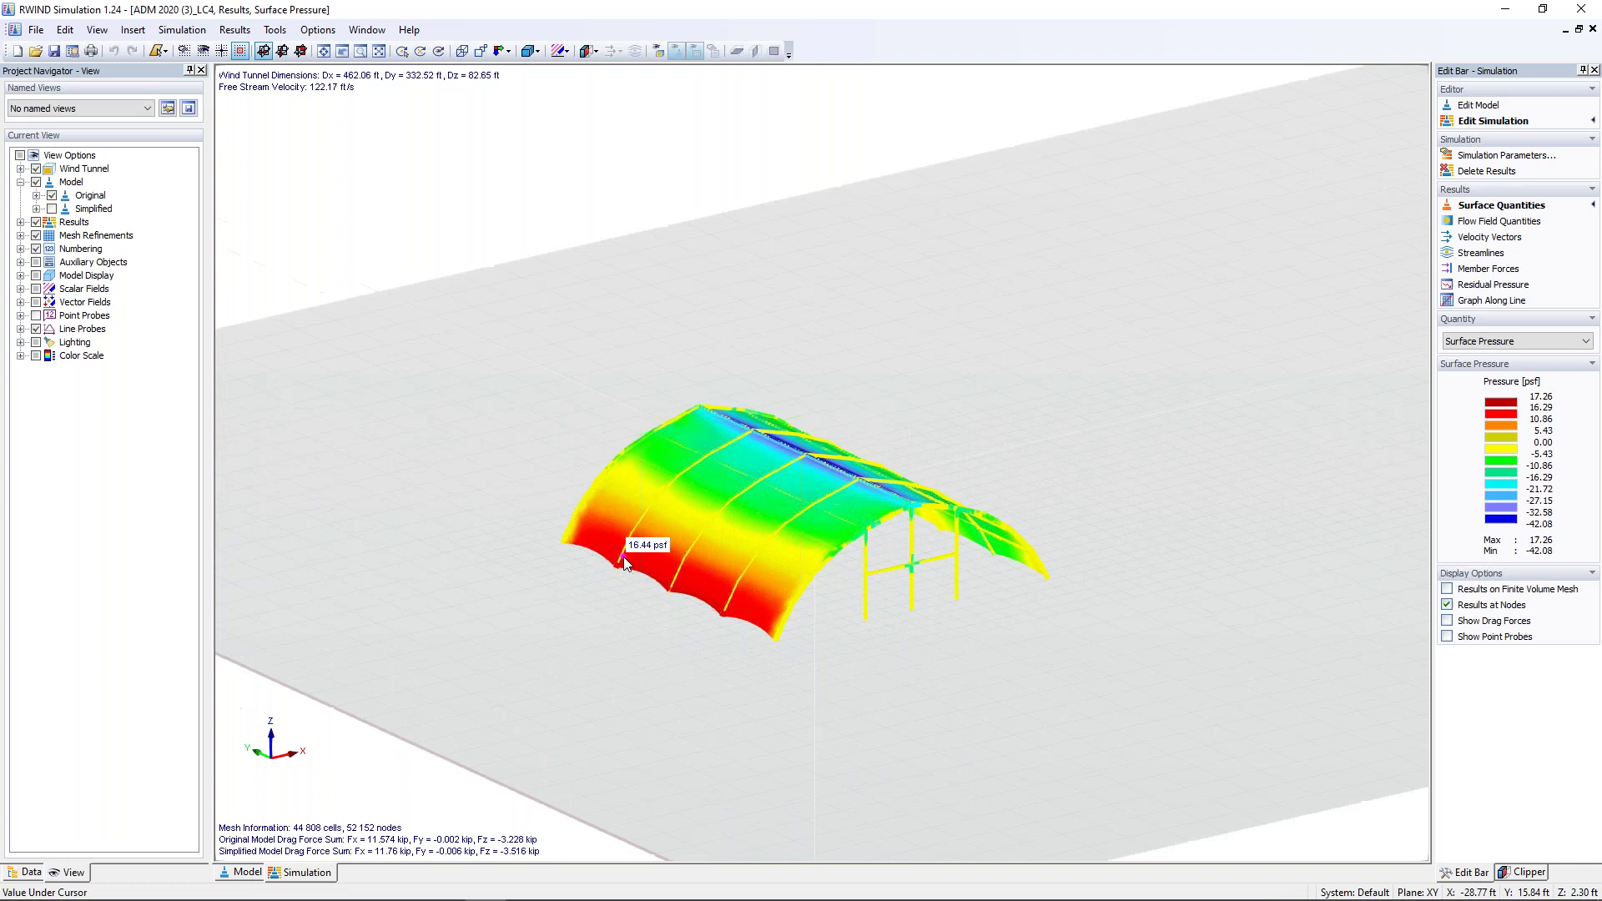
middle_click_drag(759, 726, 746, 668, "ctrl")
mouse_move(768, 610)
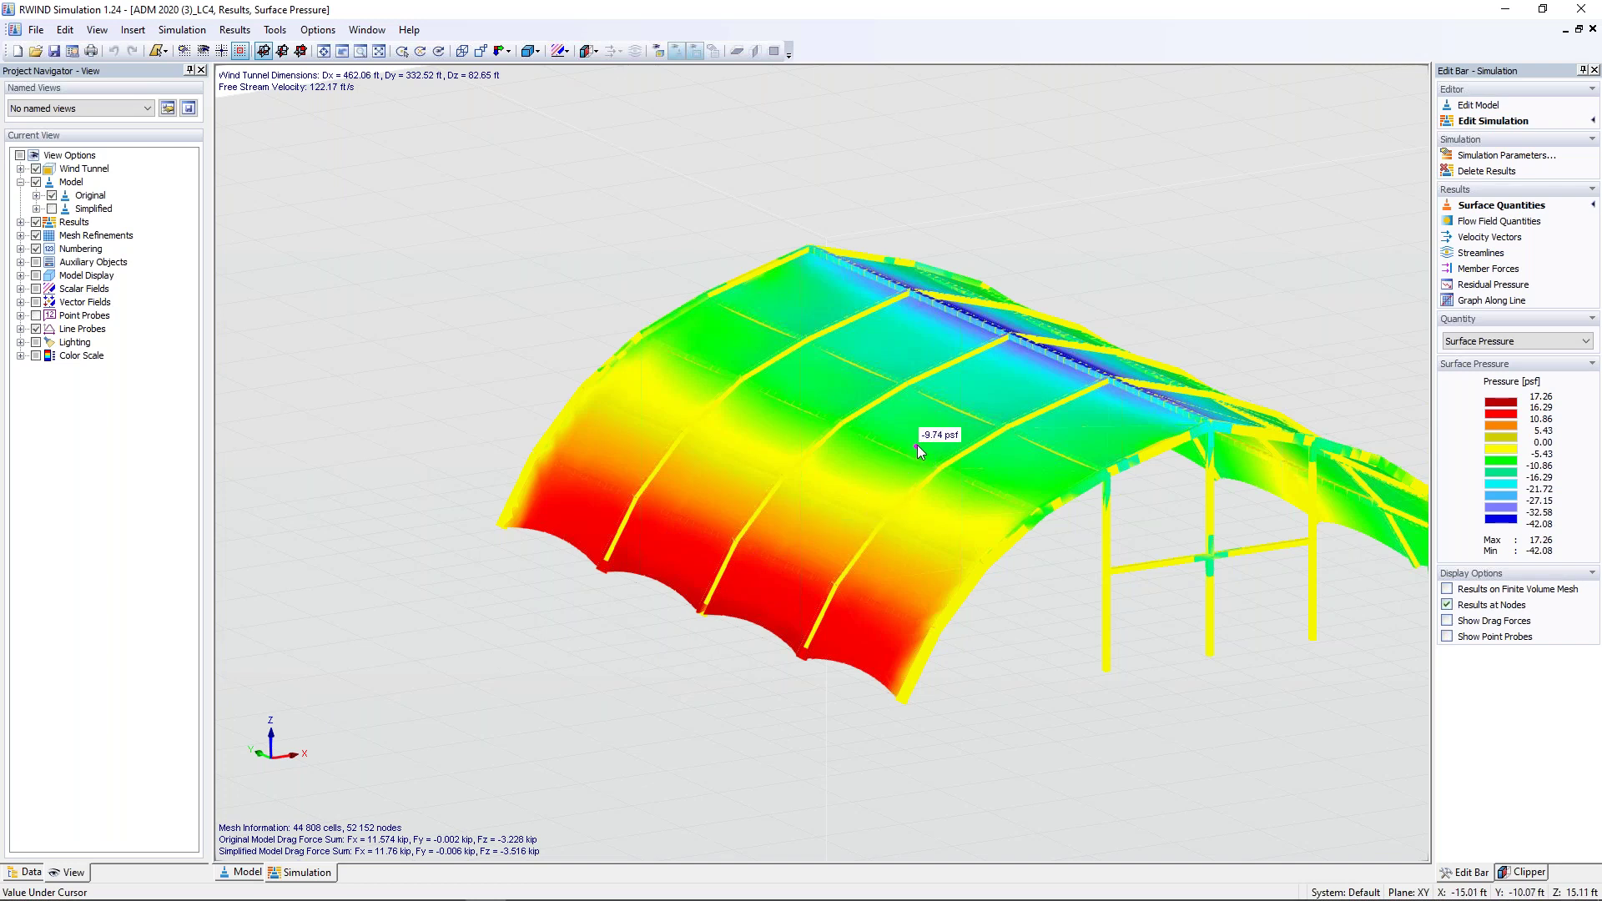
middle_click_drag(1068, 473, 803, 471, "ctrl")
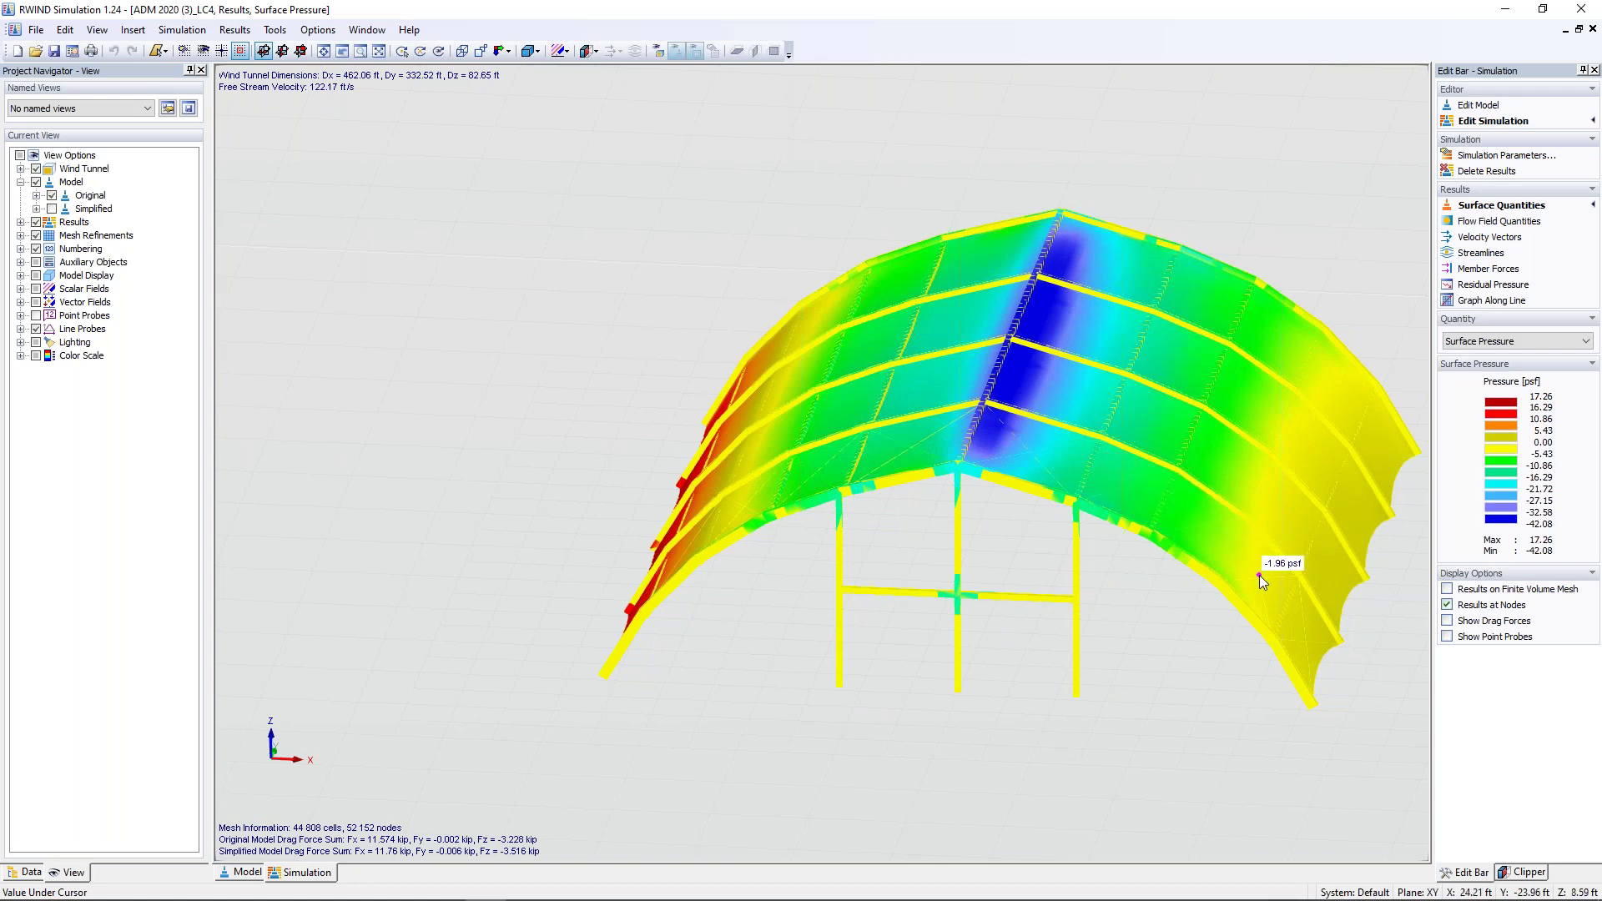
middle_click_drag(1208, 620, 1001, 409, "ctrl")
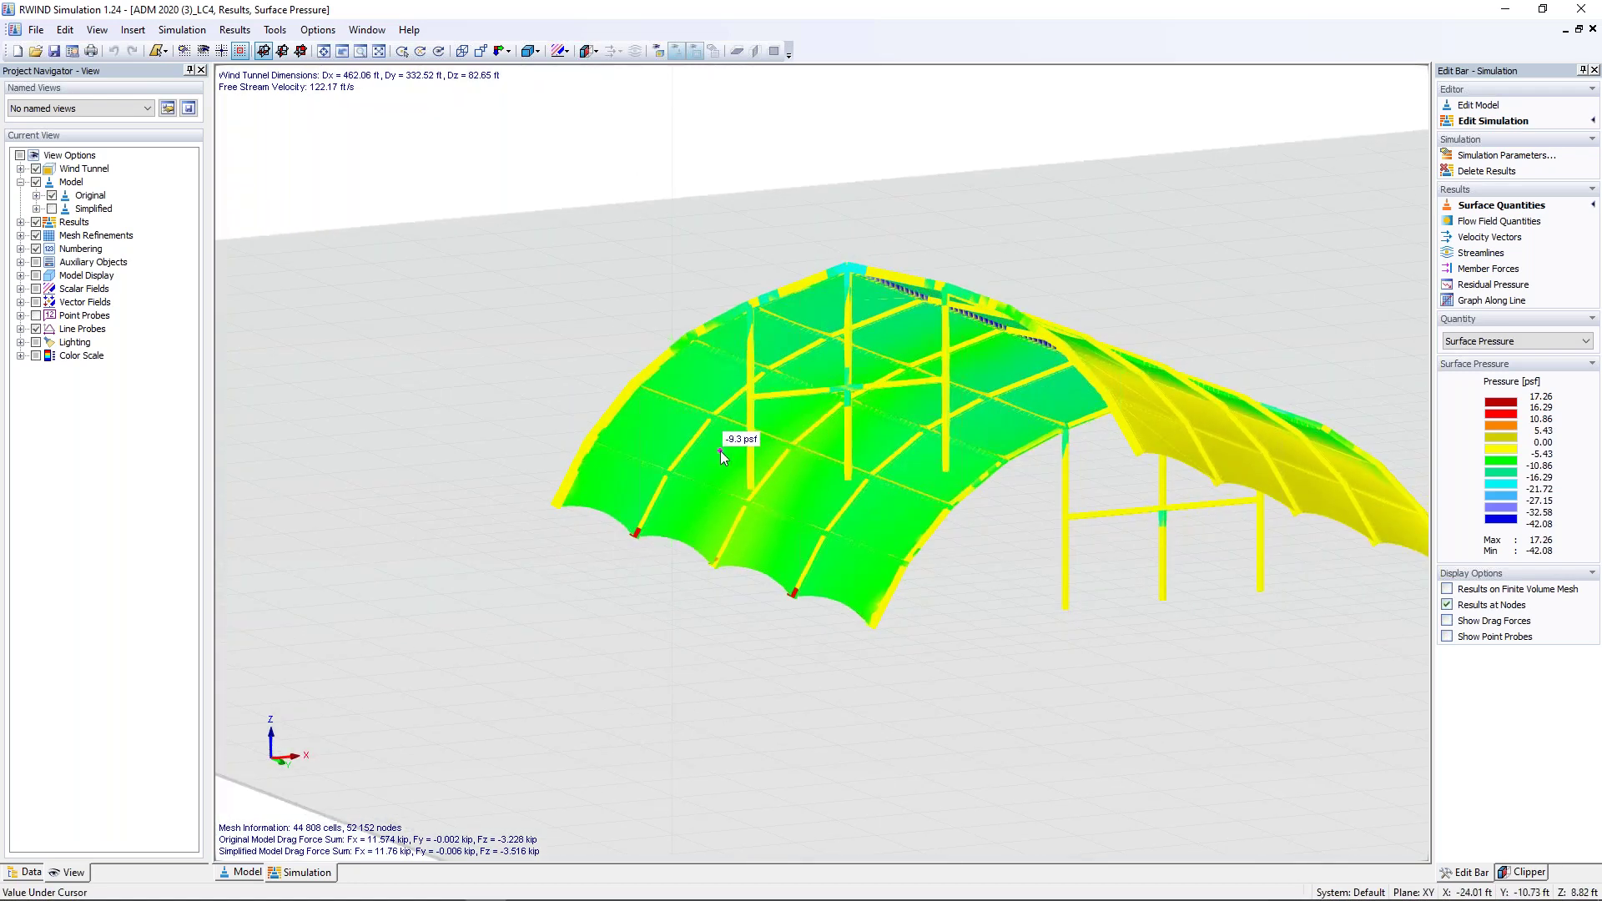
scroll(686, 444, "down", 1)
middle_click_drag(783, 429, 1117, 540, "ctrl")
mouse_move(1098, 529)
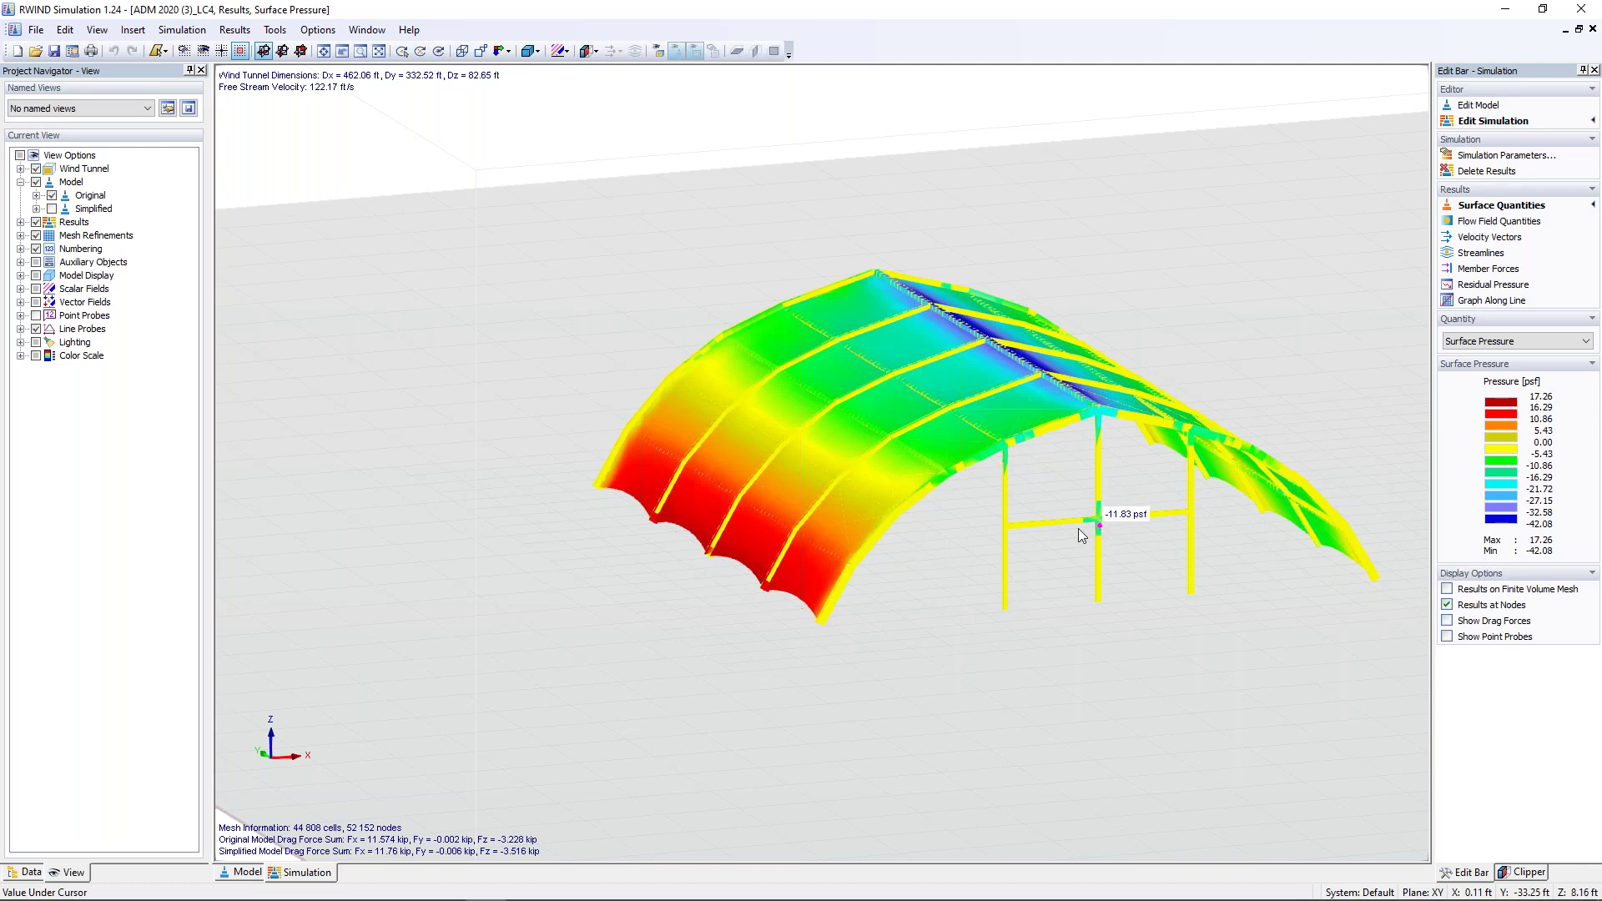
Step: Display the pressure field on a vertical section plane through the flow and shift the plane across the arch structure
middle_click_drag(939, 574, 1001, 599, "ctrl")
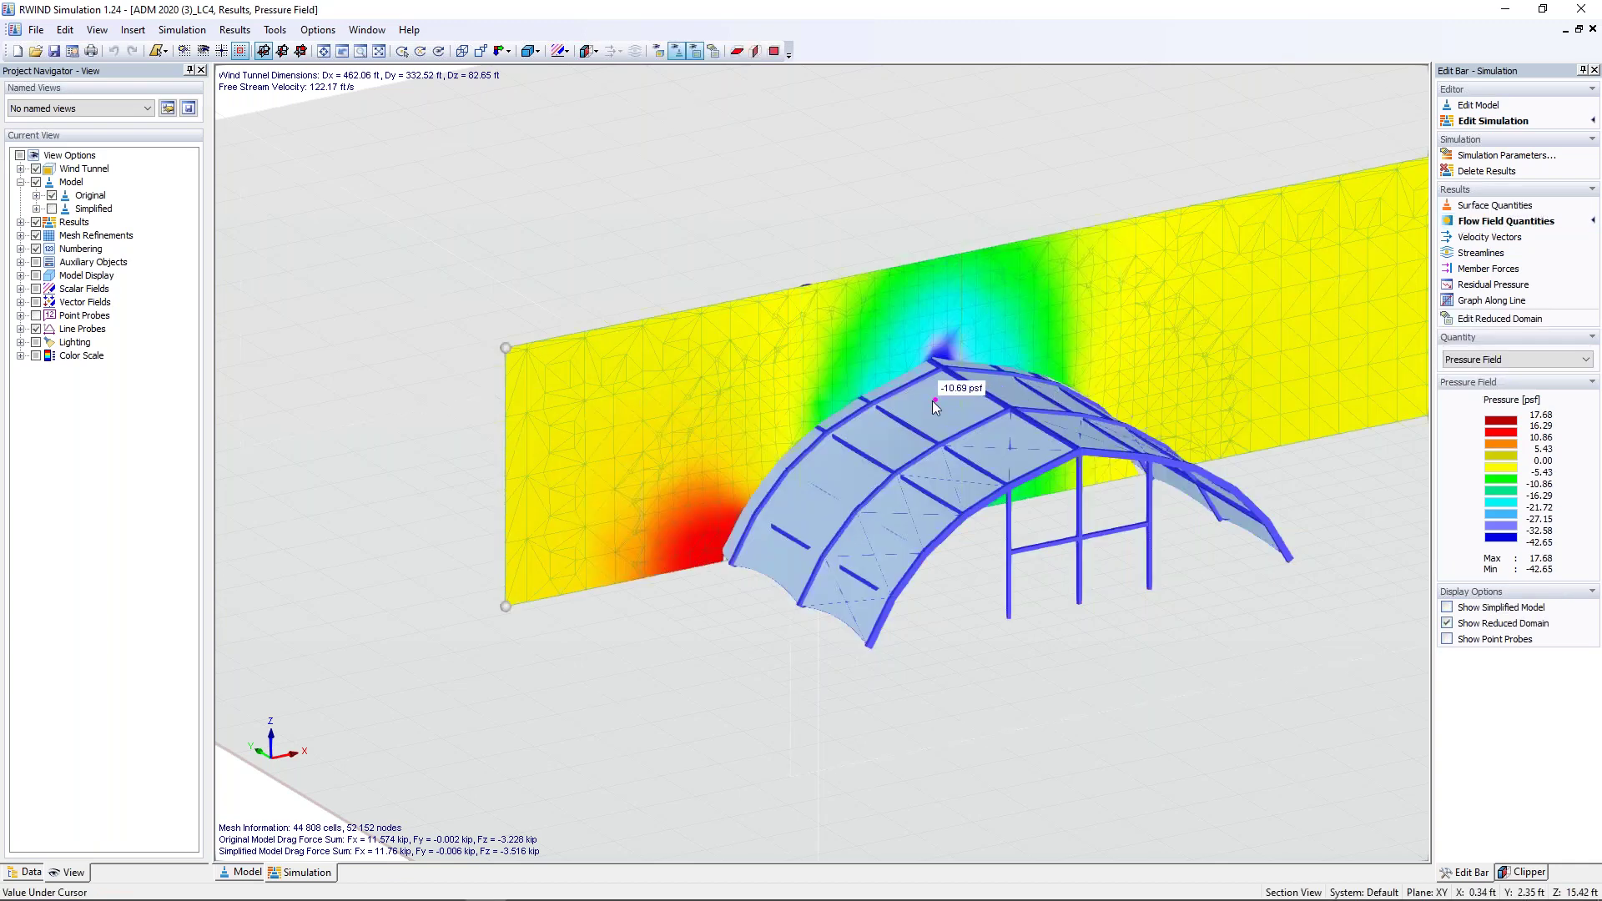
middle_click_drag(1162, 702, 1109, 680, "ctrl")
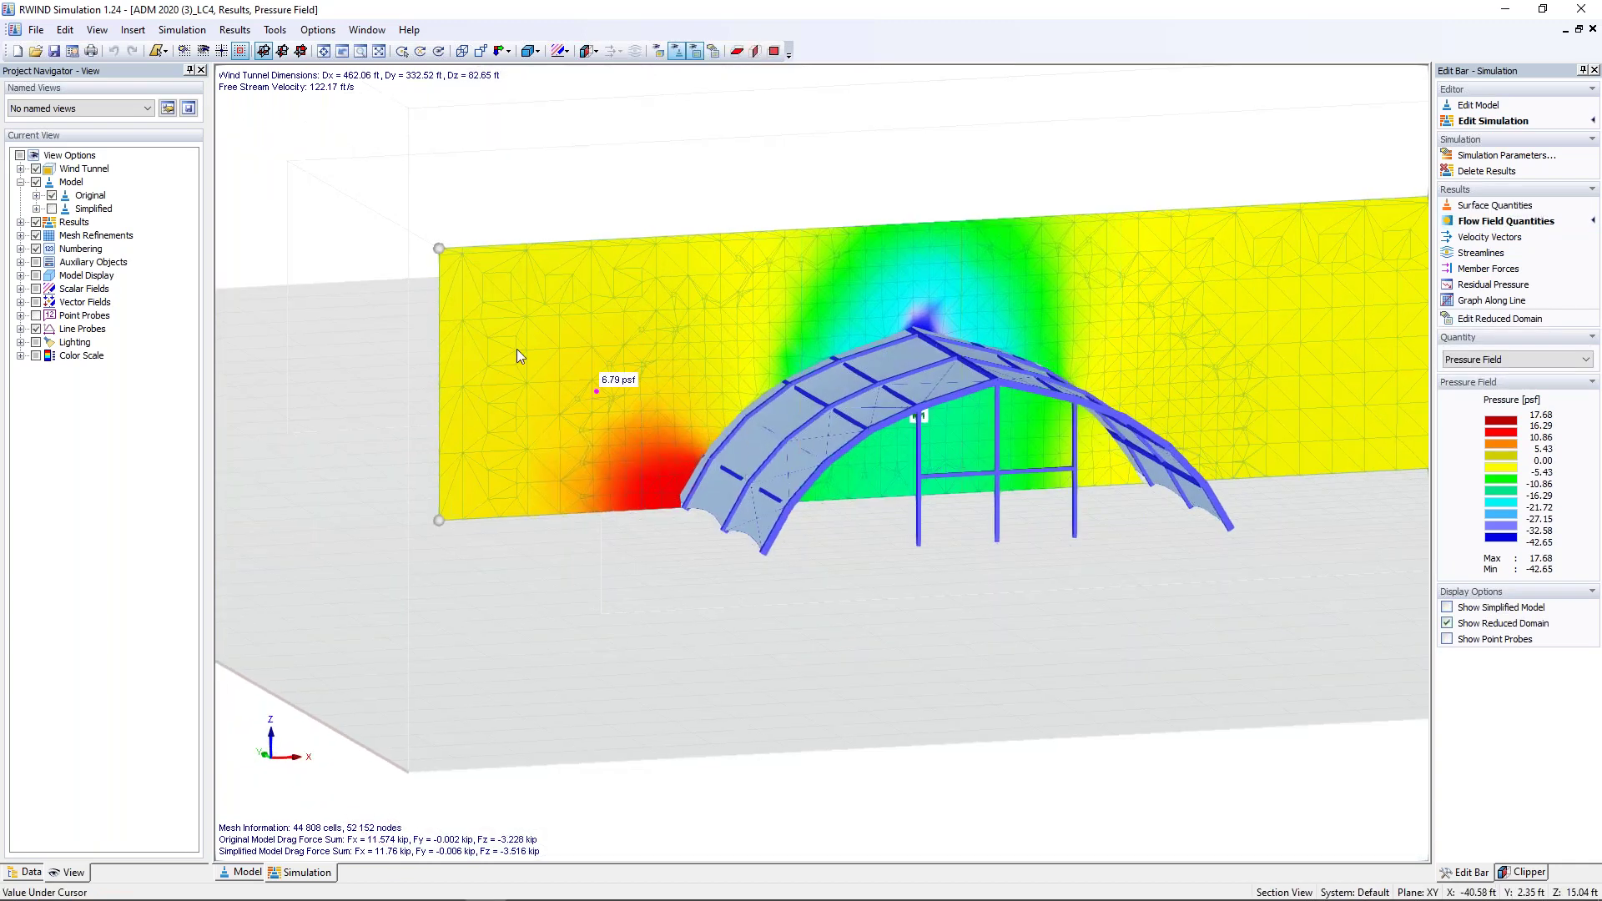
left_click_drag(442, 251, 442, 293)
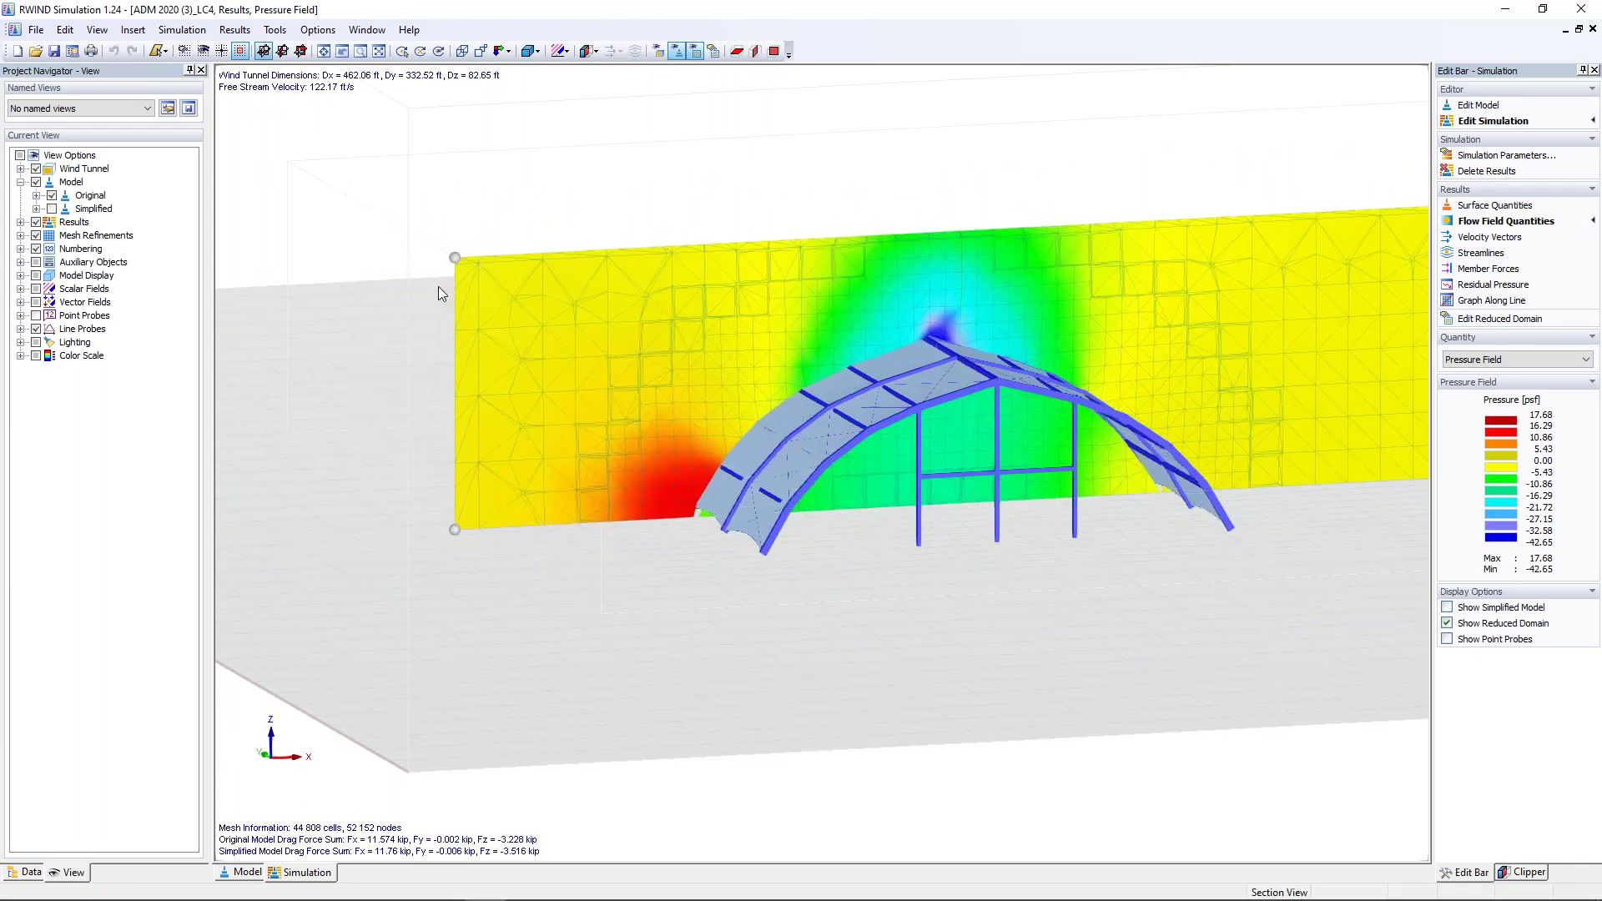
Step: Display the velocity vectors and examine the air flow around and beneath the arch structure
left_click(1468, 241)
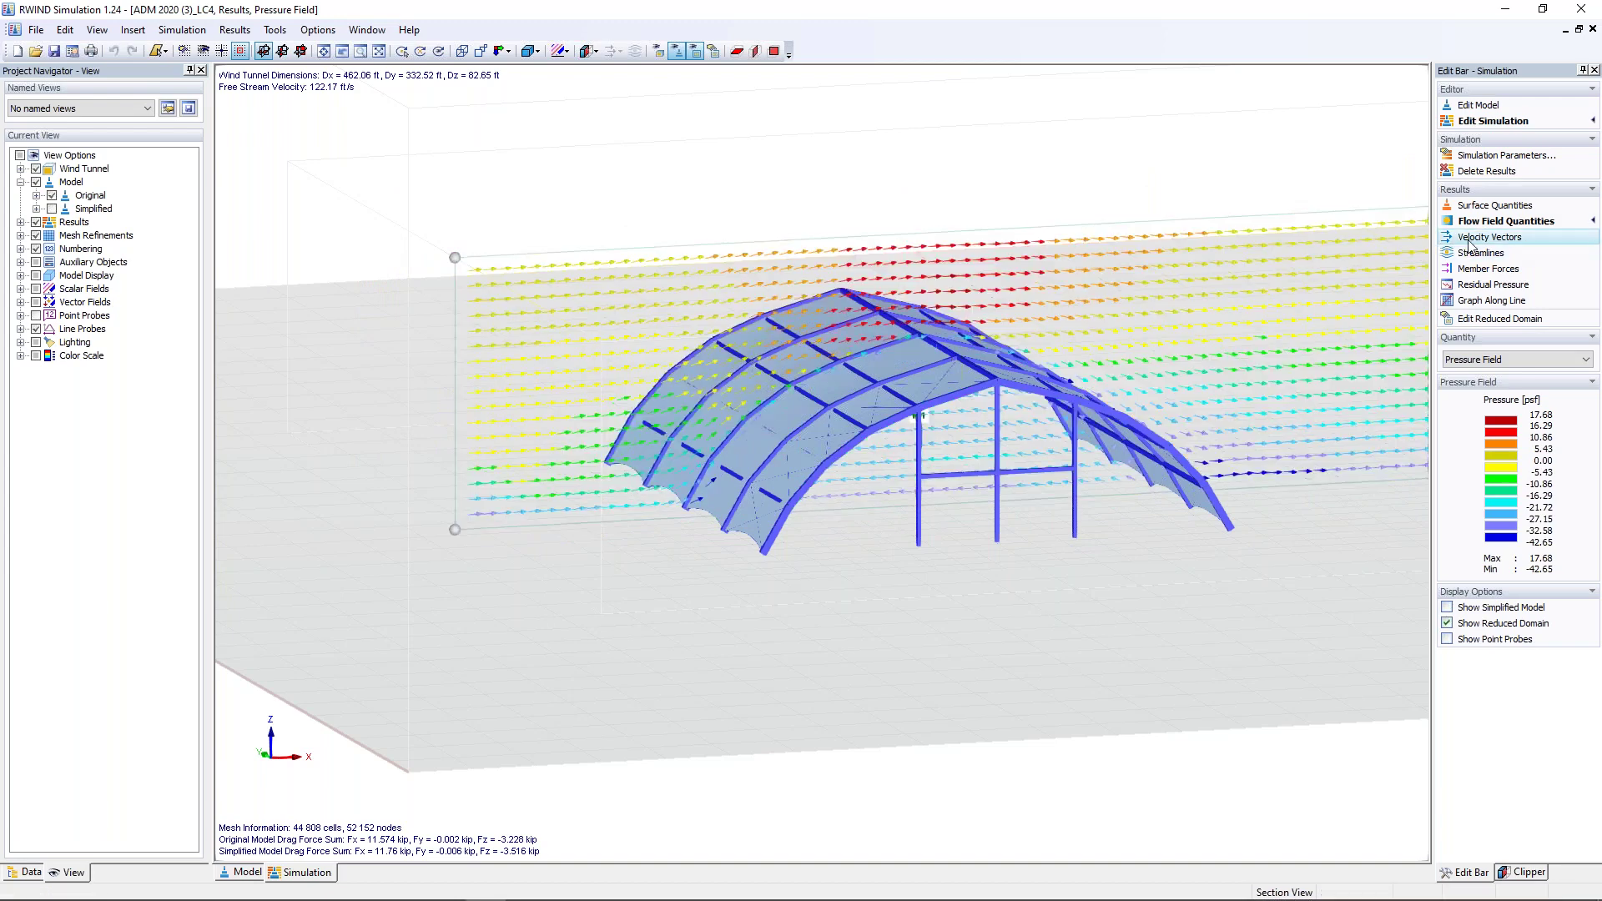
mouse_move(958, 576)
middle_mouse_down("ctrl")
mouse_move(816, 517)
mouse_move(812, 404)
mouse_move(826, 511)
mouse_move(913, 549)
mouse_move(1060, 500)
mouse_move(945, 547)
middle_mouse_up("ctrl")
scroll(944, 546, "up", 5)
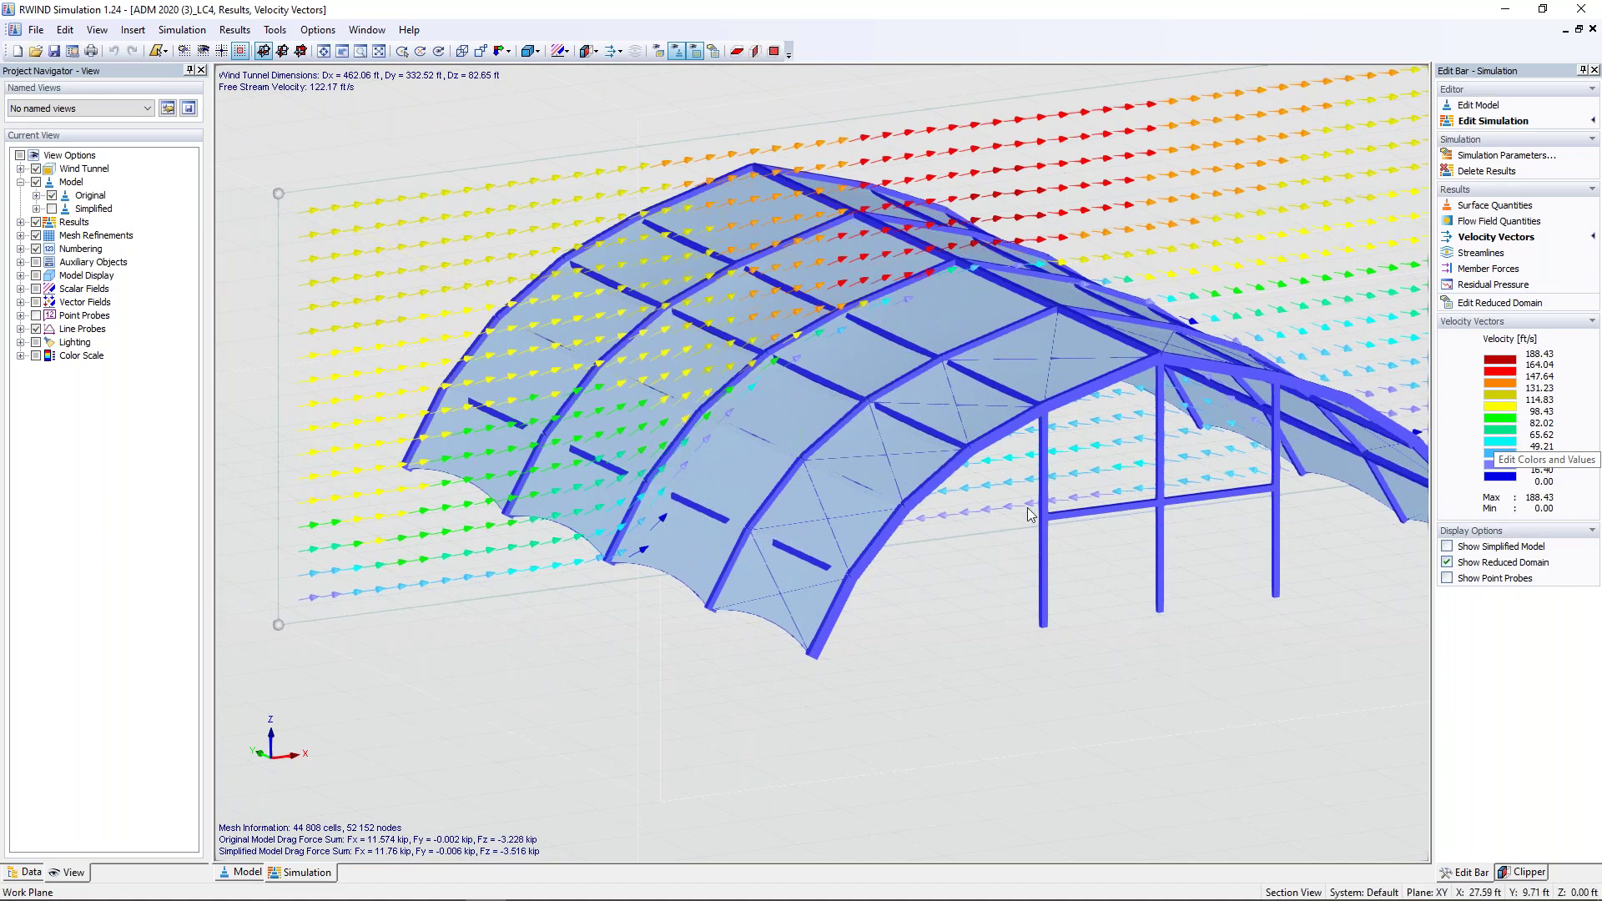
scroll(966, 652, "down", 4)
Step: Display the wind streamlines and examine how they pass over and through the arch structure
middle_click_drag(966, 653, 937, 629, "ctrl")
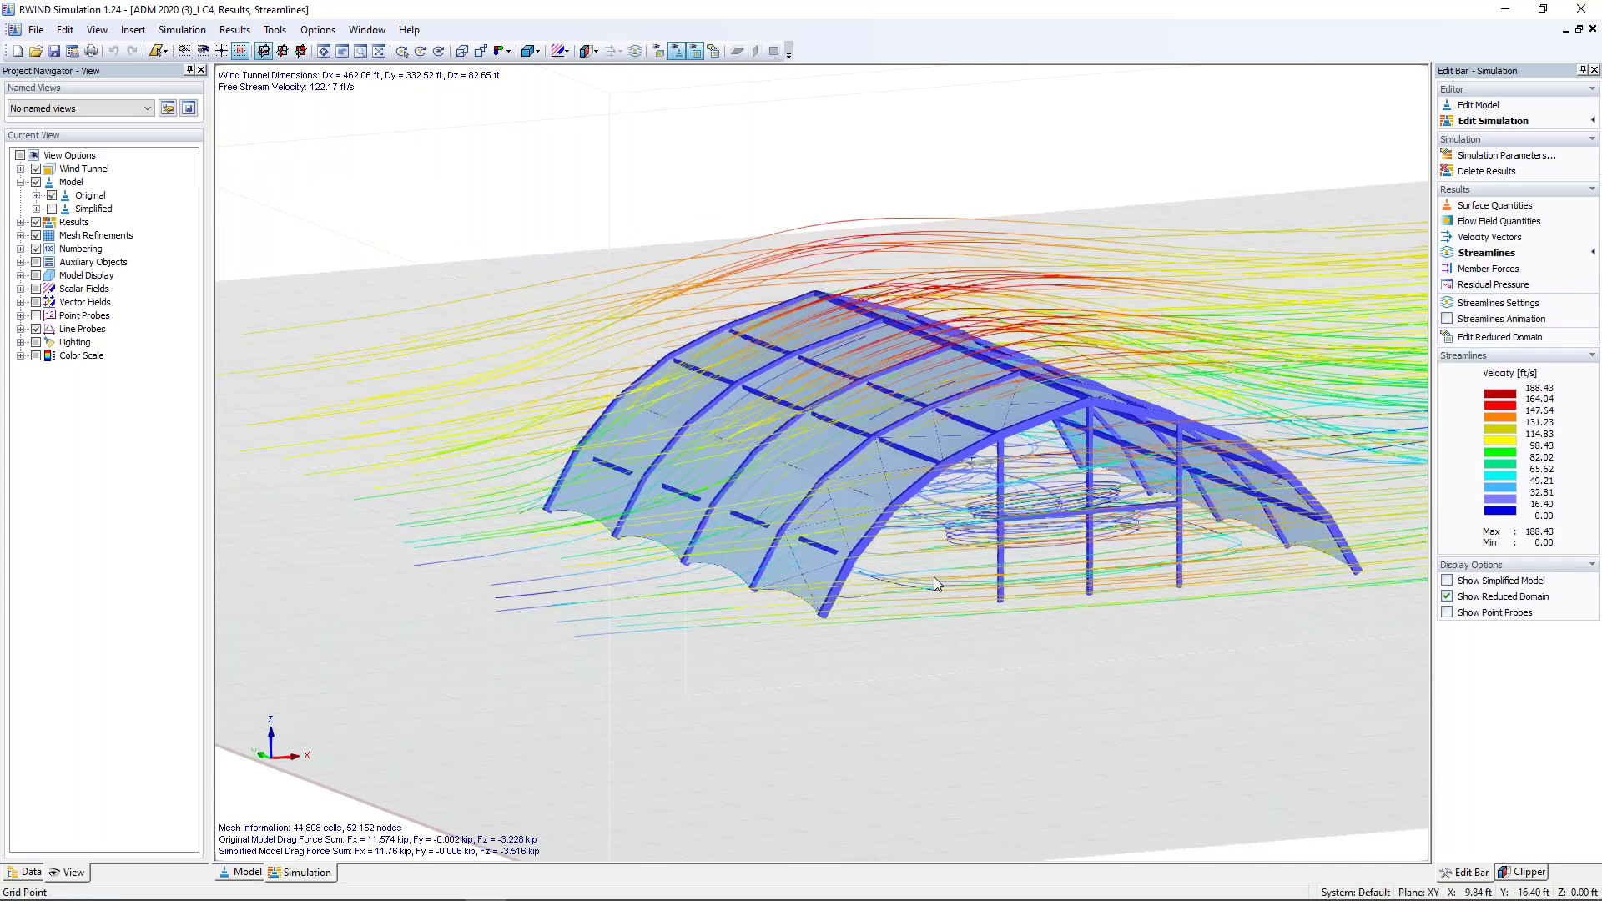
middle_click_drag(943, 609, 911, 589, "ctrl")
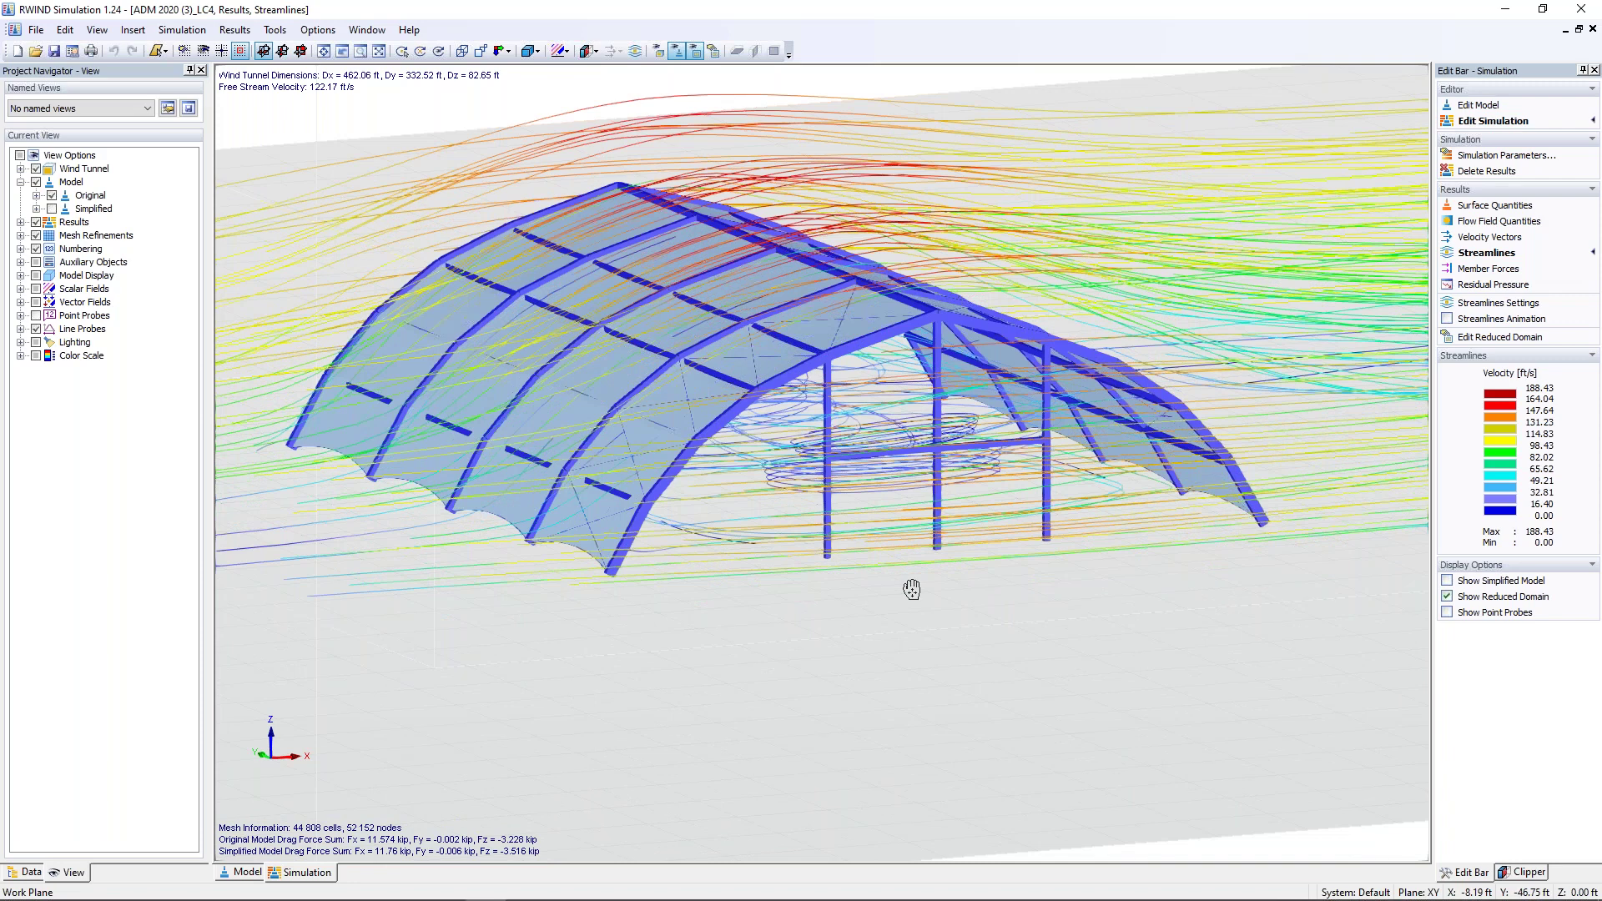
scroll(909, 587, "down", 2)
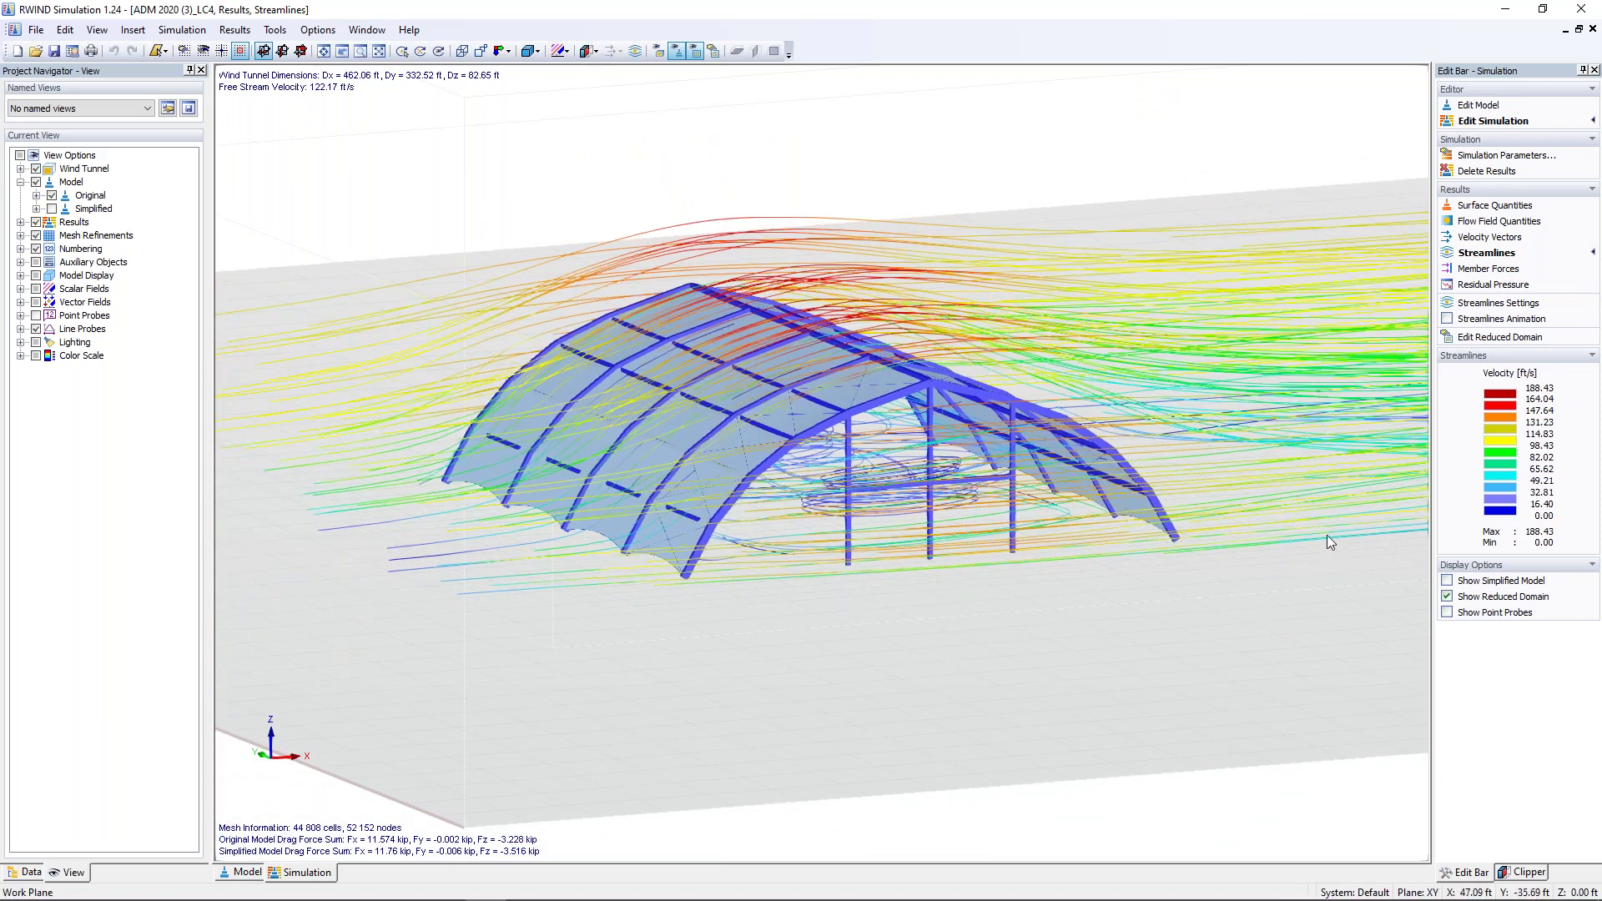
Step: Turn on the streamlines animation and watch the flow around the arch from the side and in perspective
left_click(1447, 321)
middle_click_drag(950, 599, 687, 540, "ctrl")
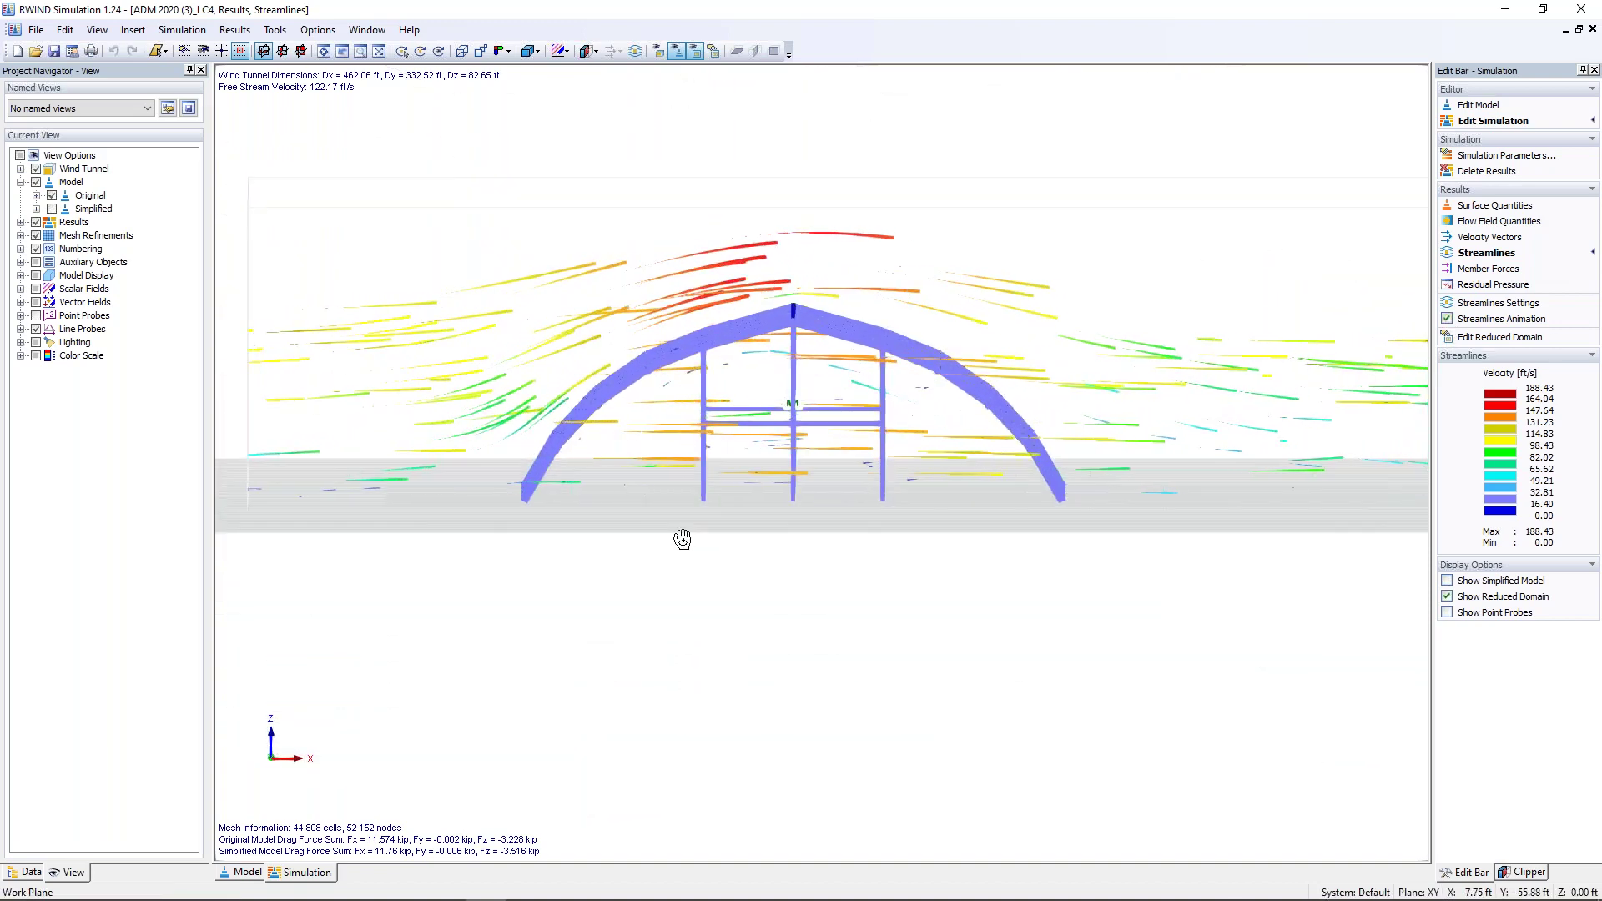
scroll(694, 496, "up", 4)
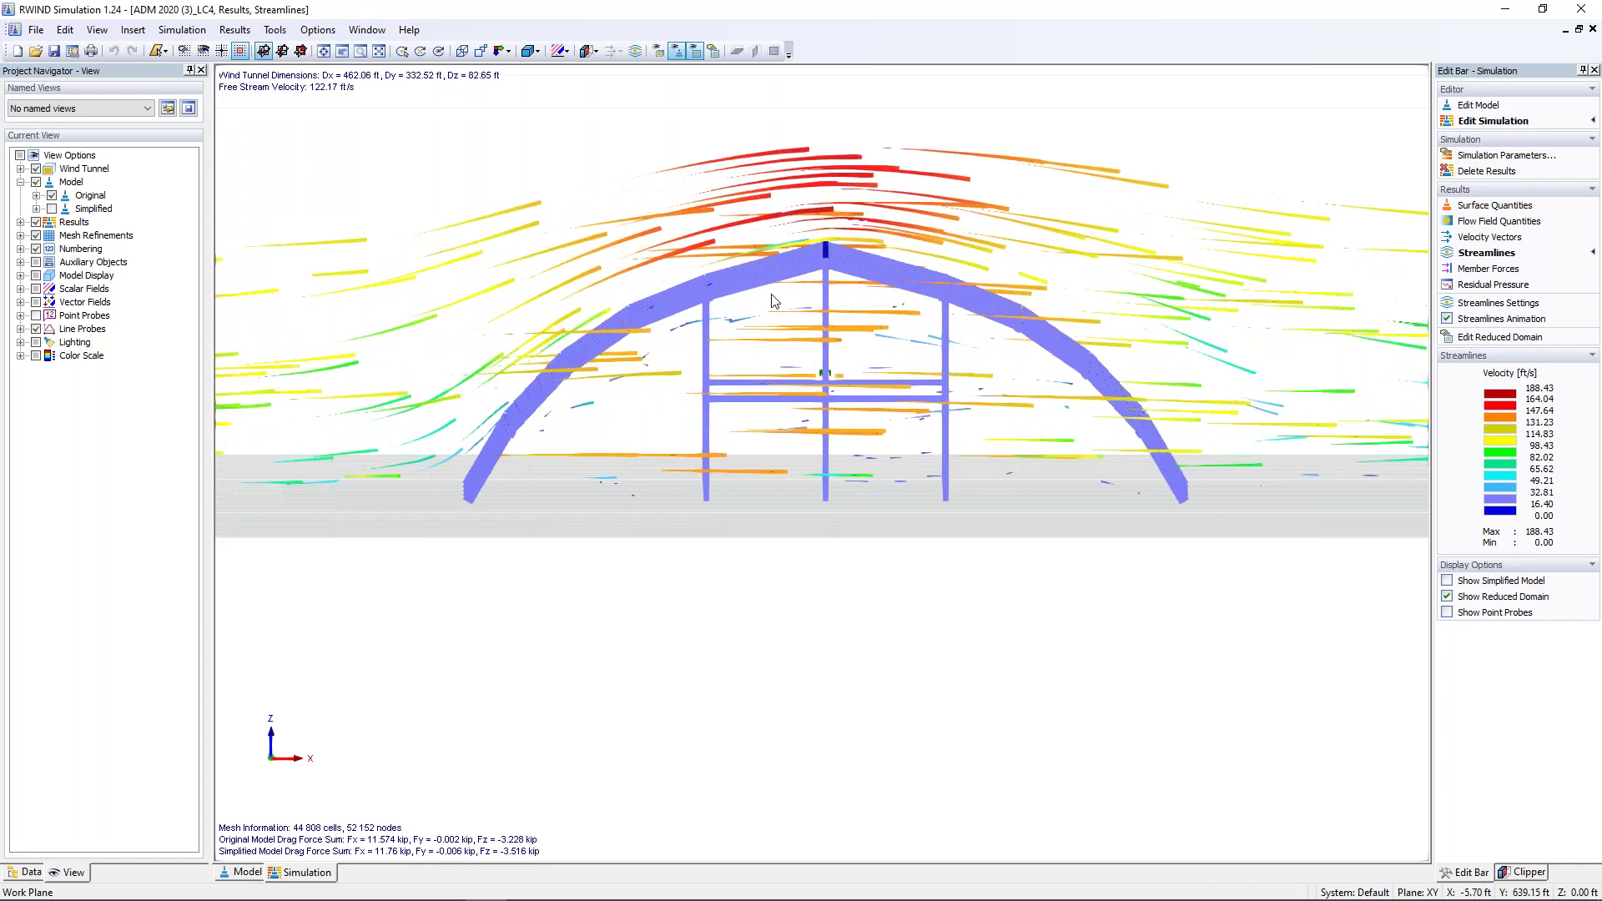
middle_click_drag(747, 427, 978, 528, "ctrl")
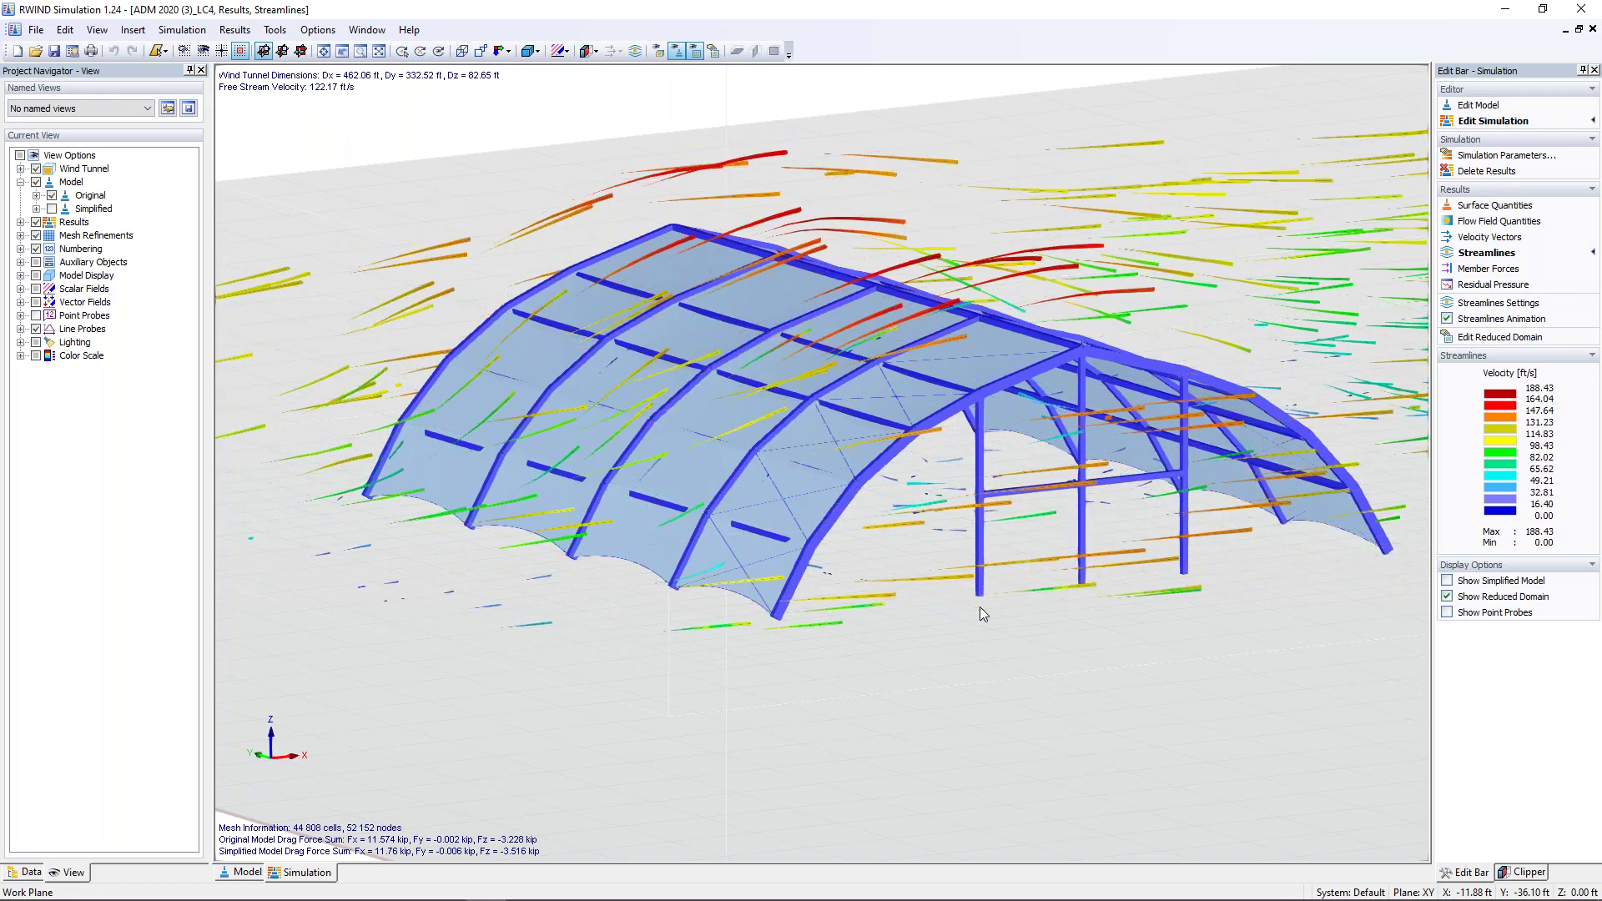
Step: Examine the wind forces on the members of the arch structure and return to the surface pressure results
left_click(1486, 269)
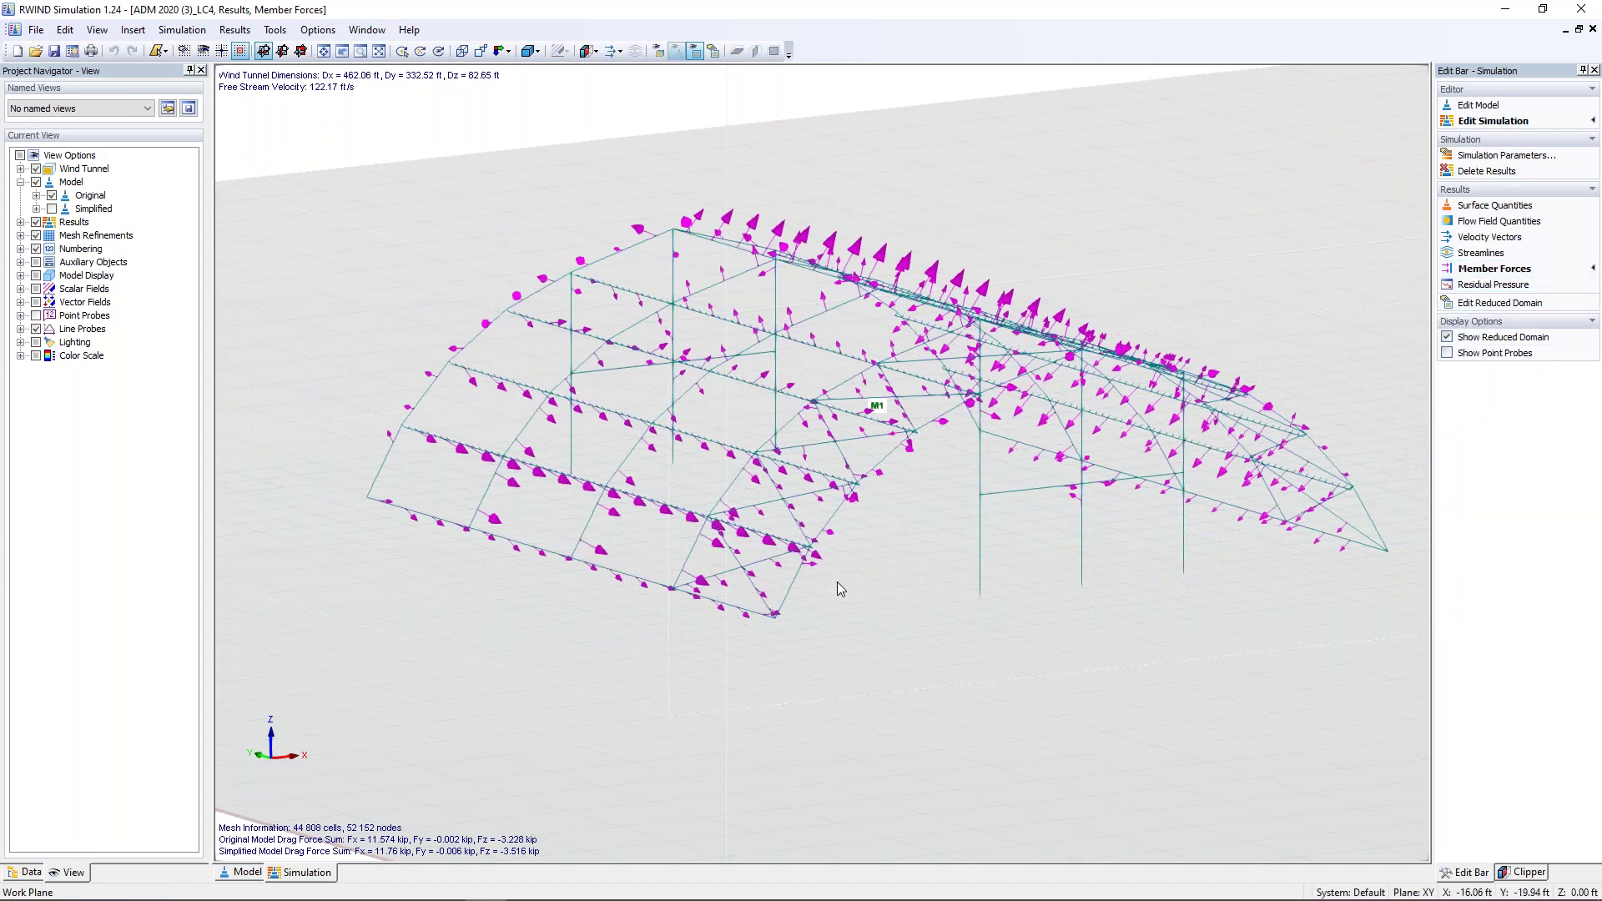
middle_click_drag(861, 557, 859, 619, "ctrl")
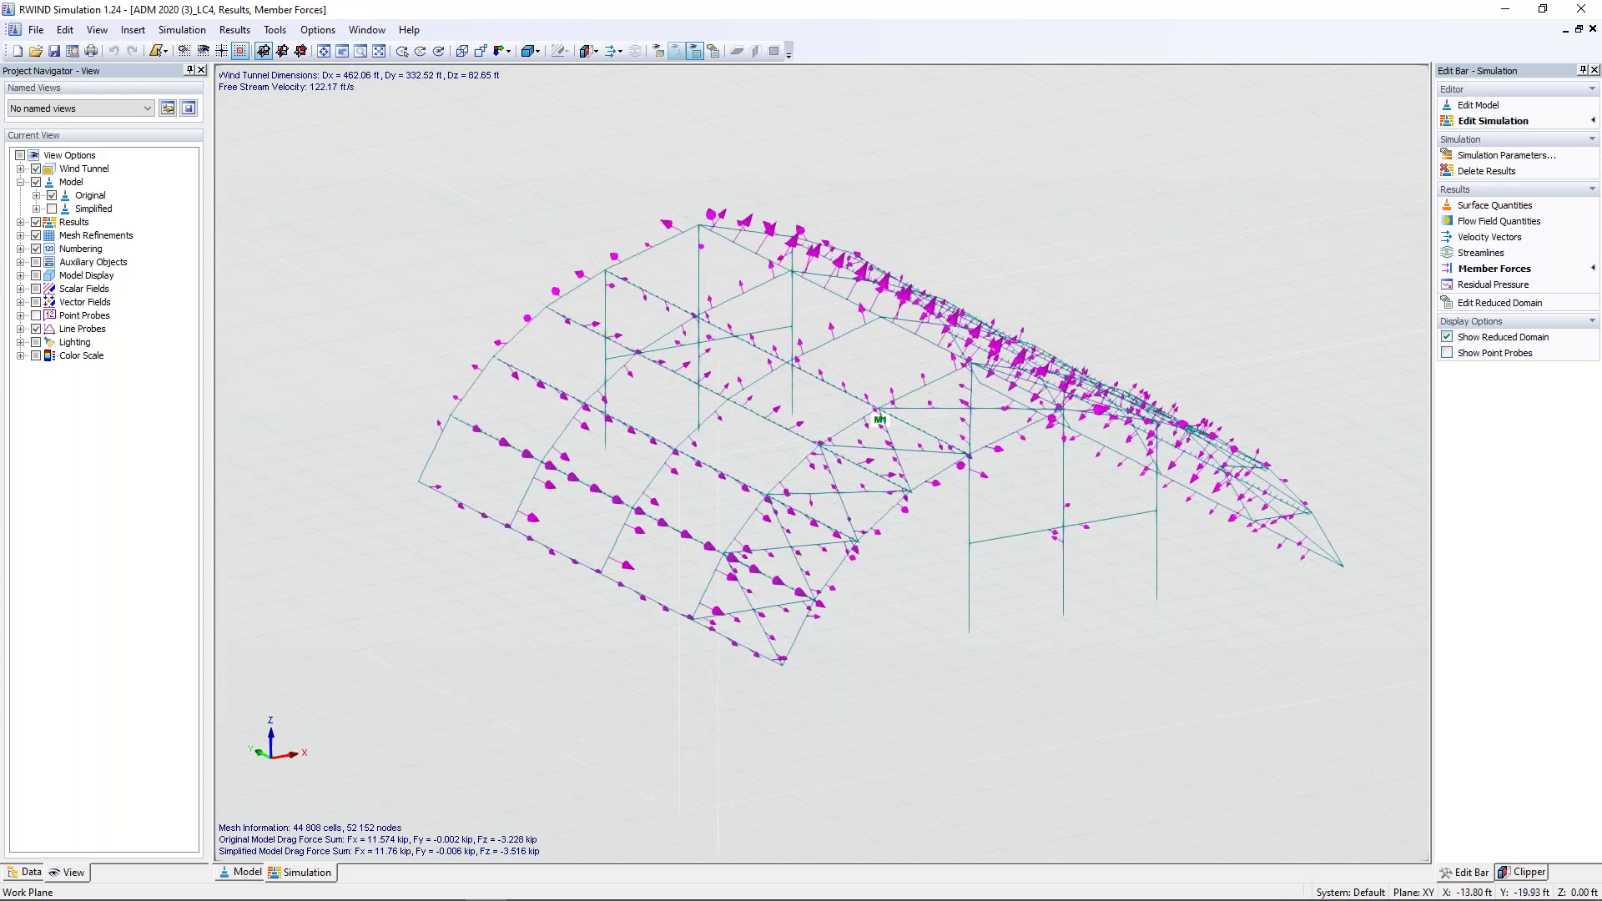
left_click(1494, 206)
middle_click_drag(863, 723, 862, 667, "ctrl")
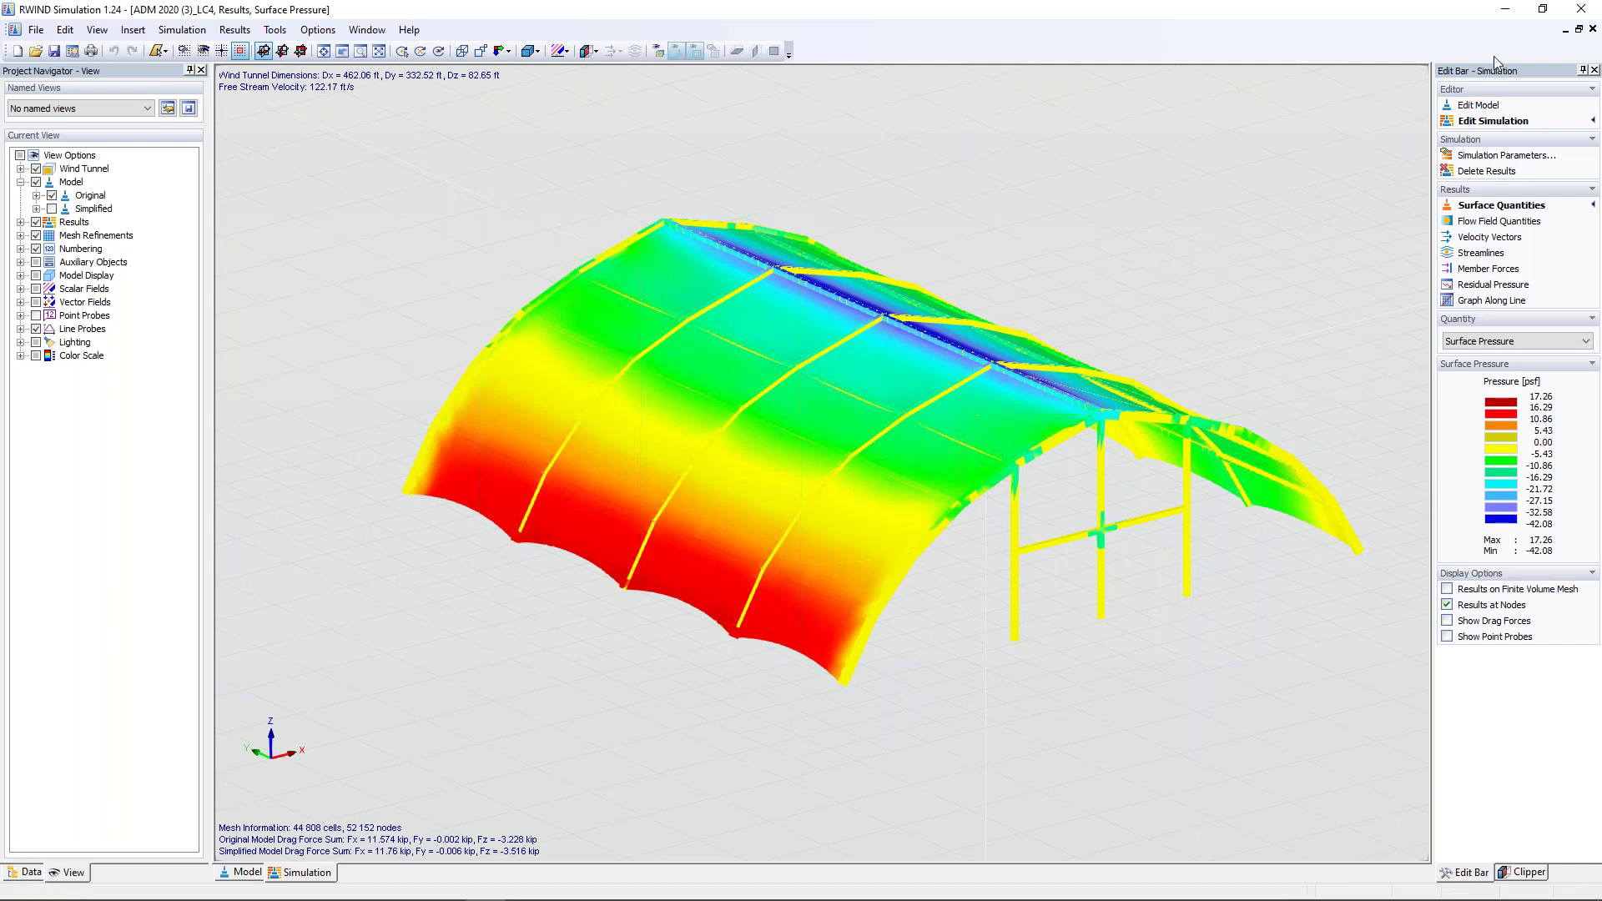
Step: Close RWIND Simulation and cancel the wind load generation dialog in RFEM
left_click(1581, 8)
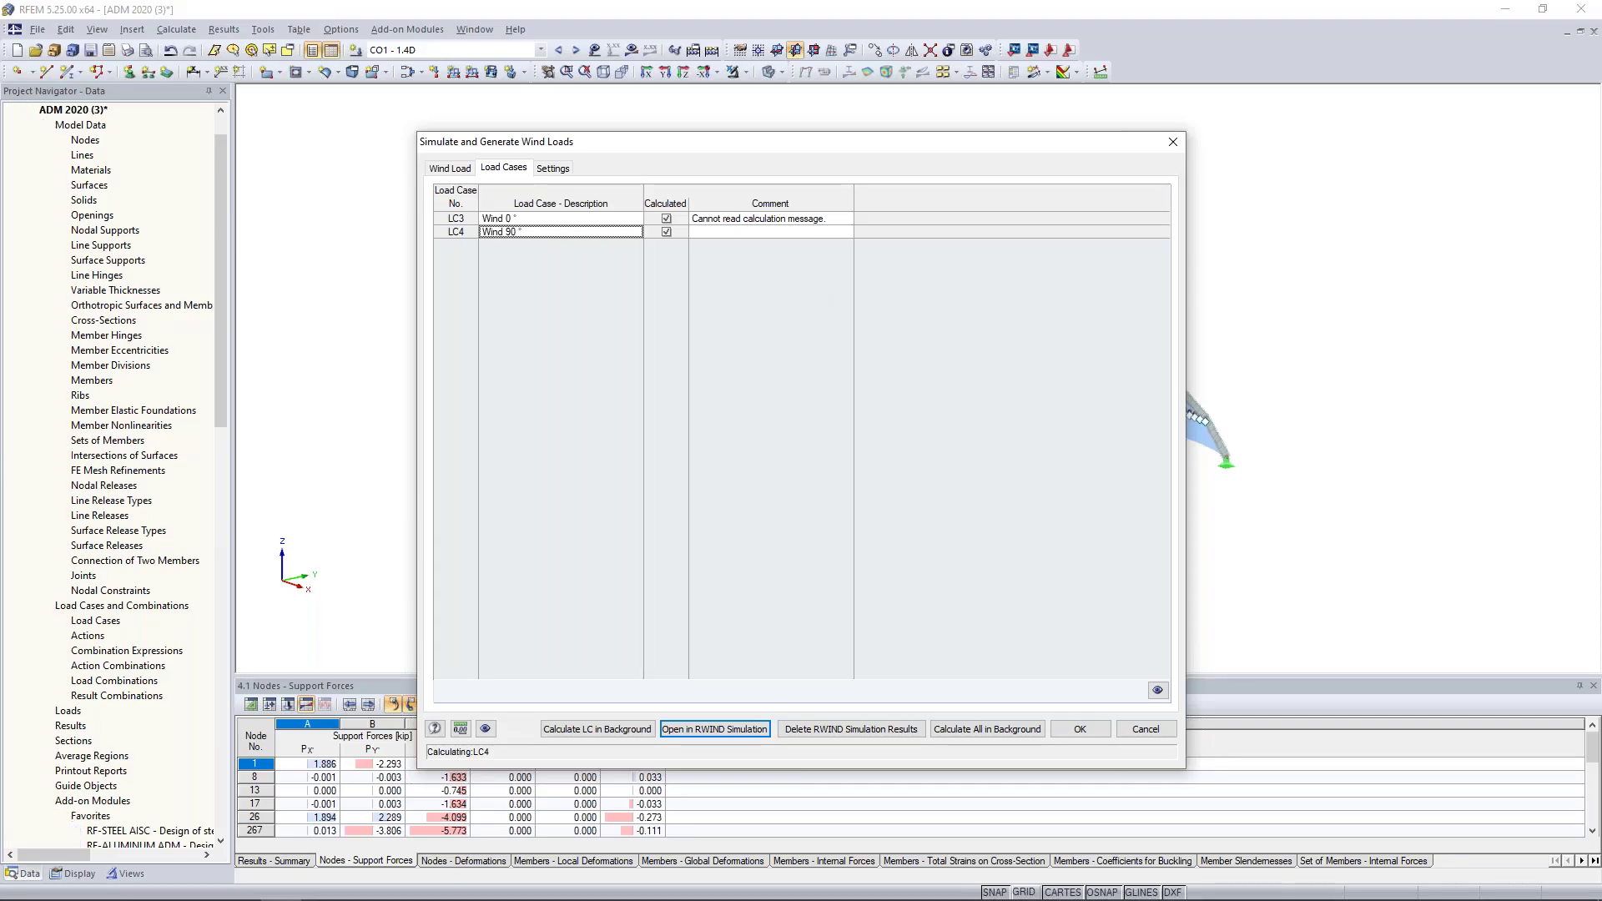
left_click(1146, 729)
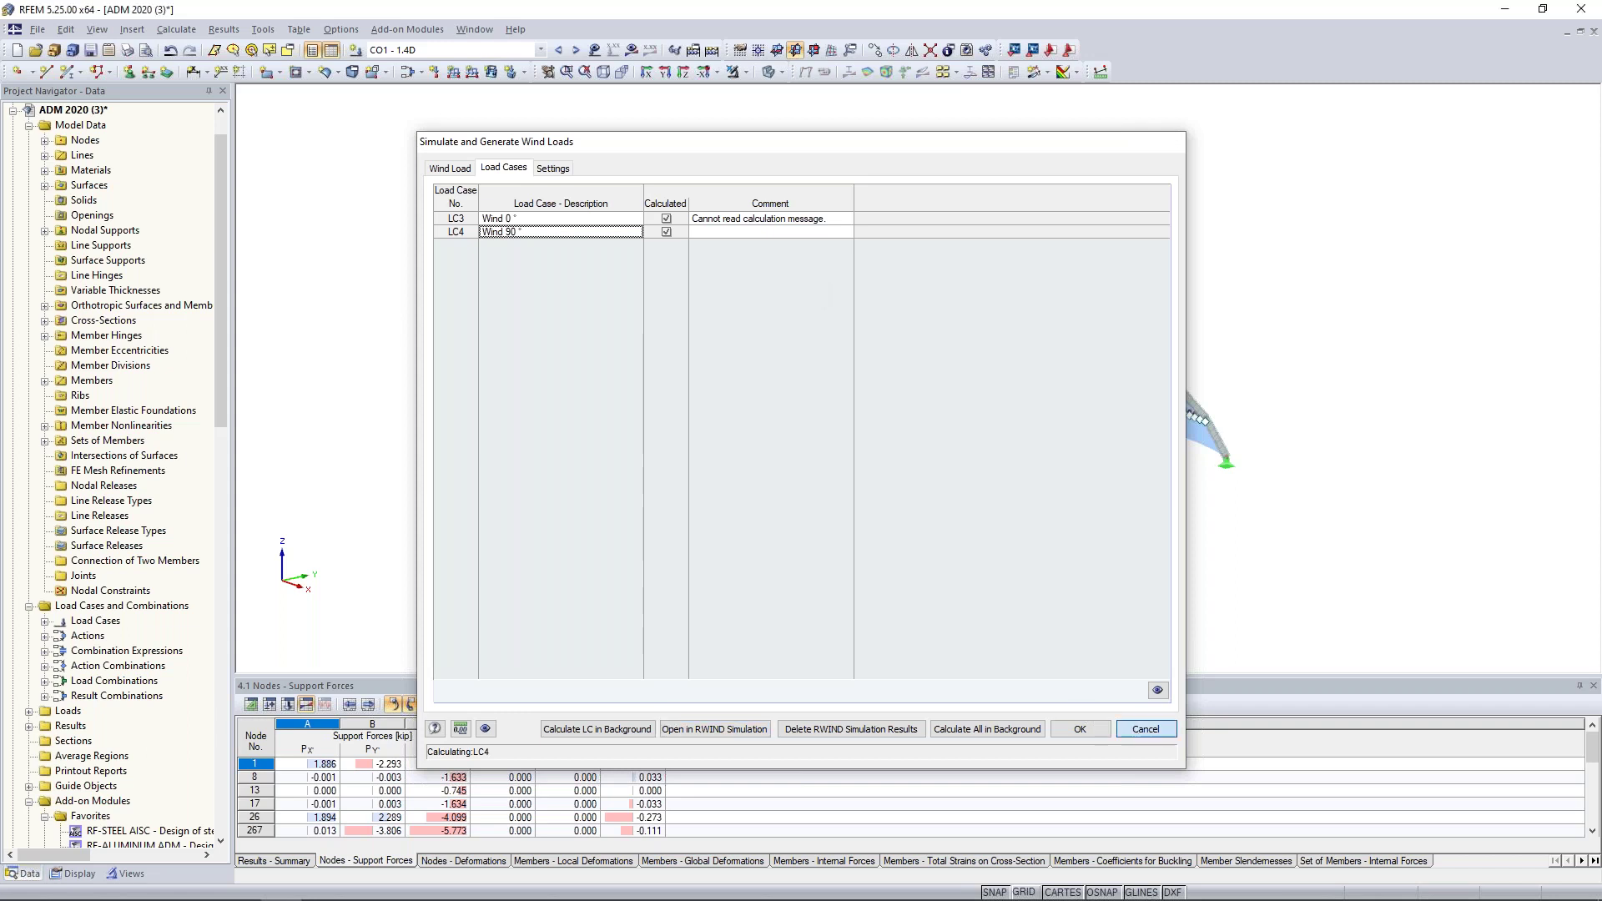
Step: Display load case LC3 - Wind 0° and examine the generated nodal wind loads on the membrane surfaces up close
left_click(454, 50)
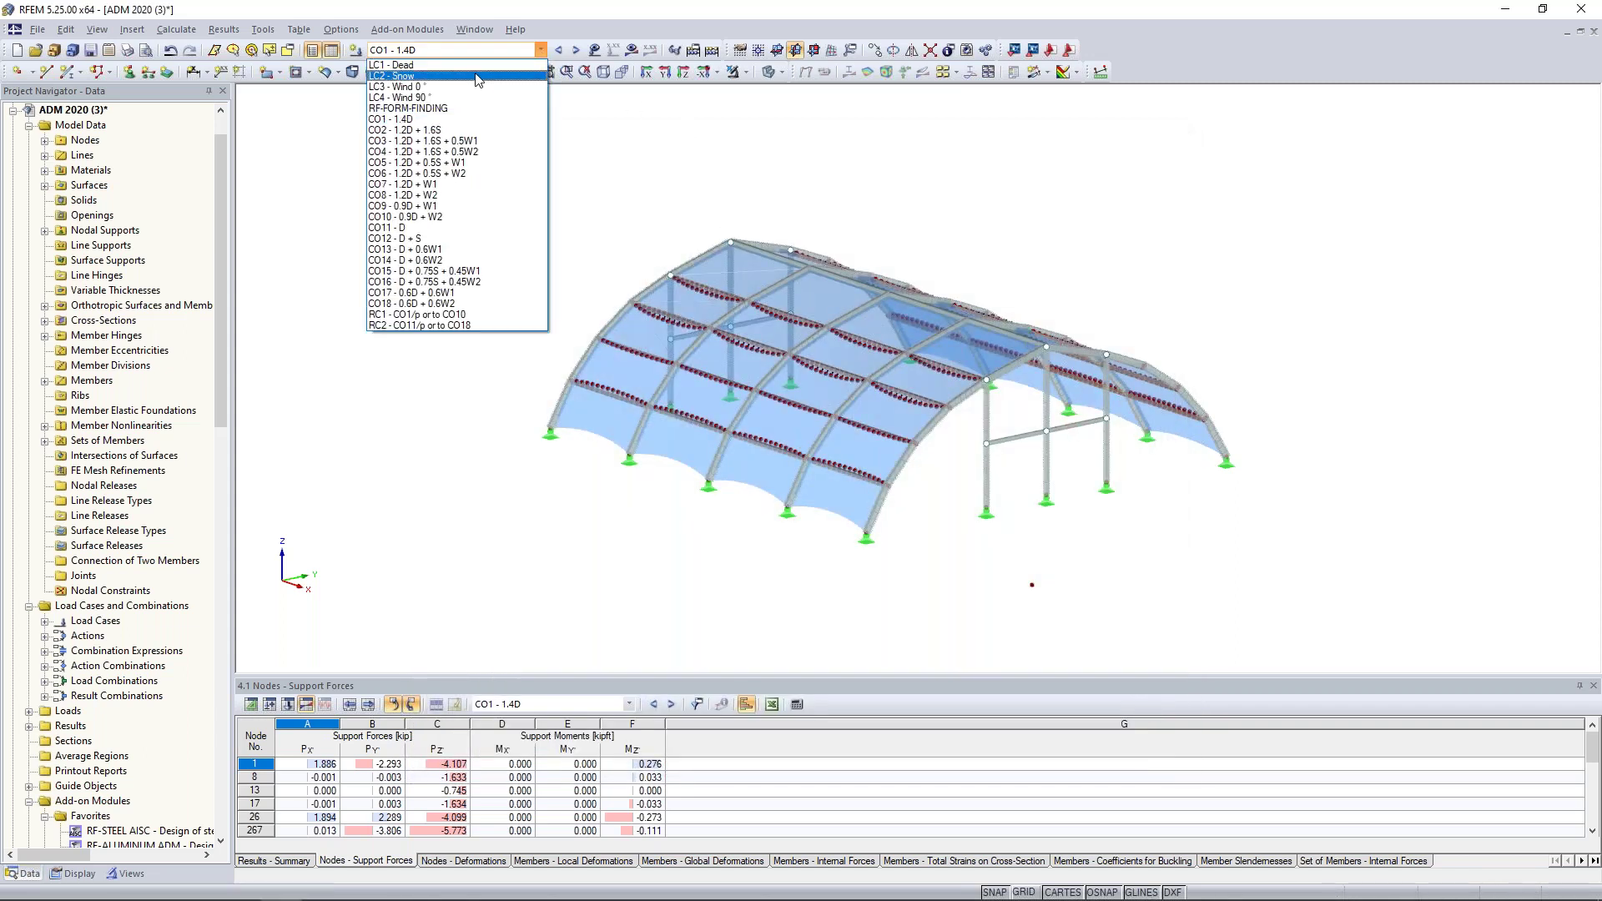
left_click(410, 87)
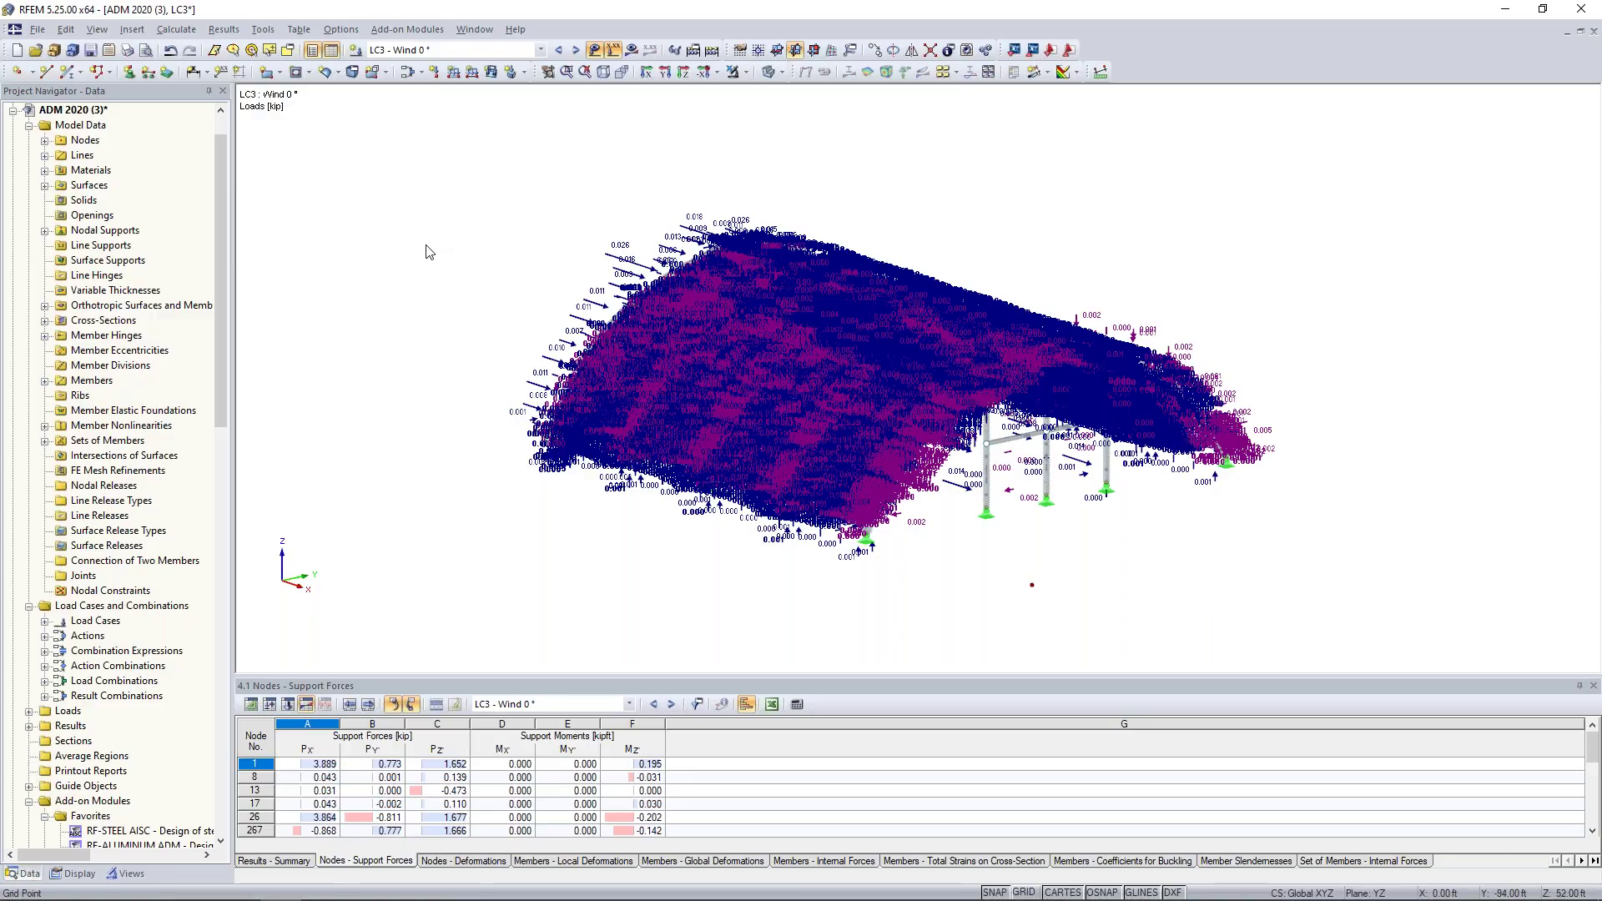
middle_click_drag(692, 546, 768, 579, "ctrl")
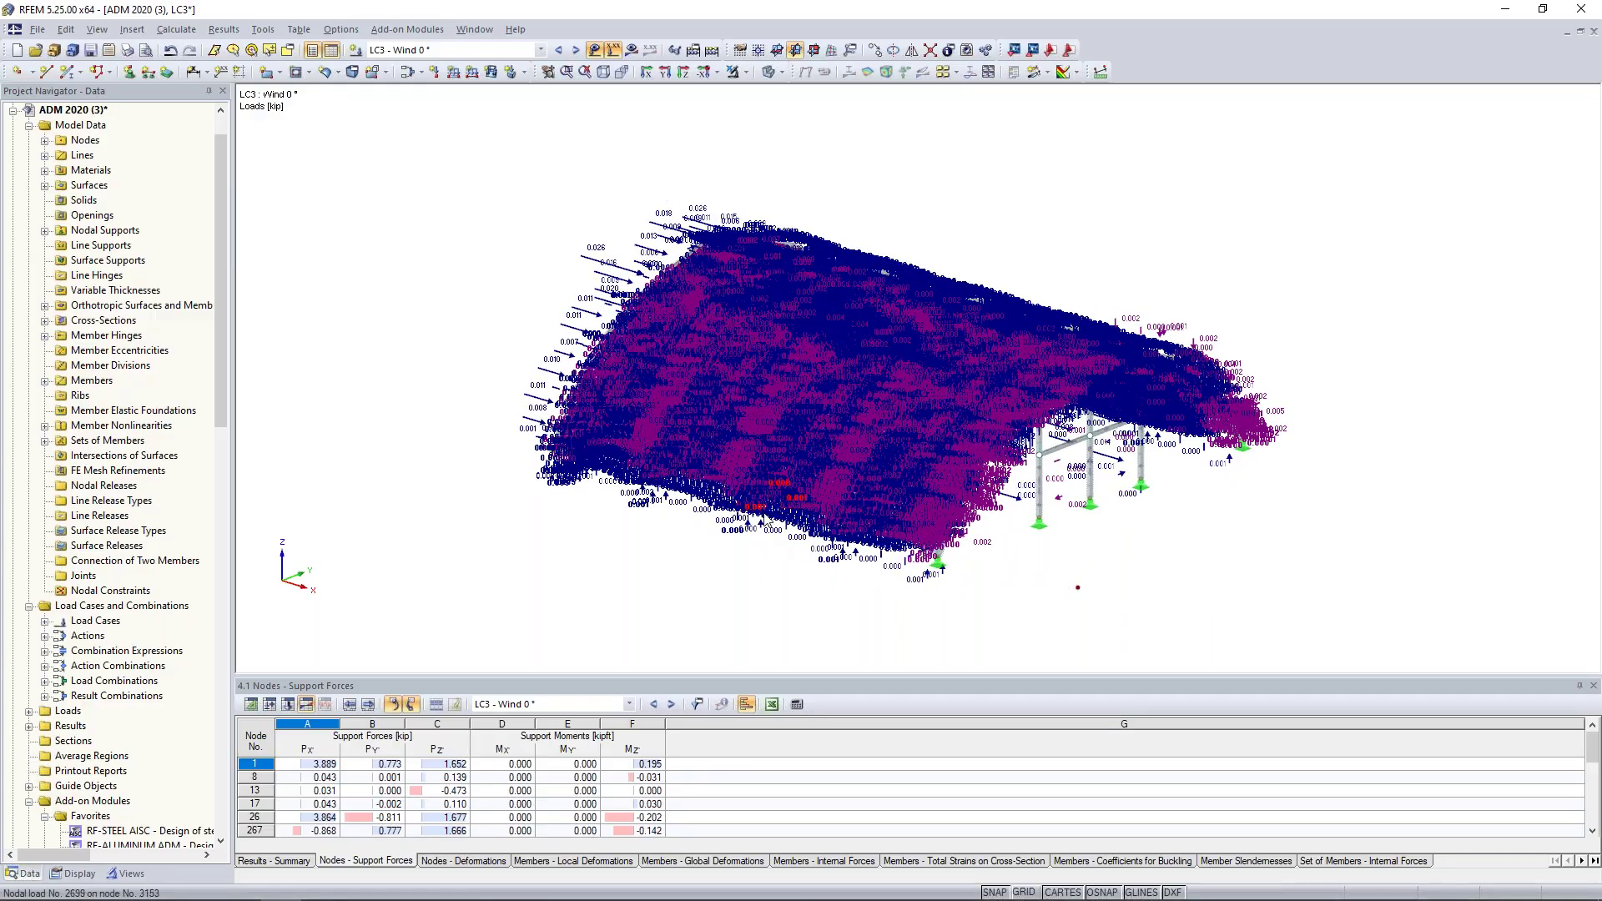
scroll(801, 458, "up", 5)
scroll(801, 458, "up", 6)
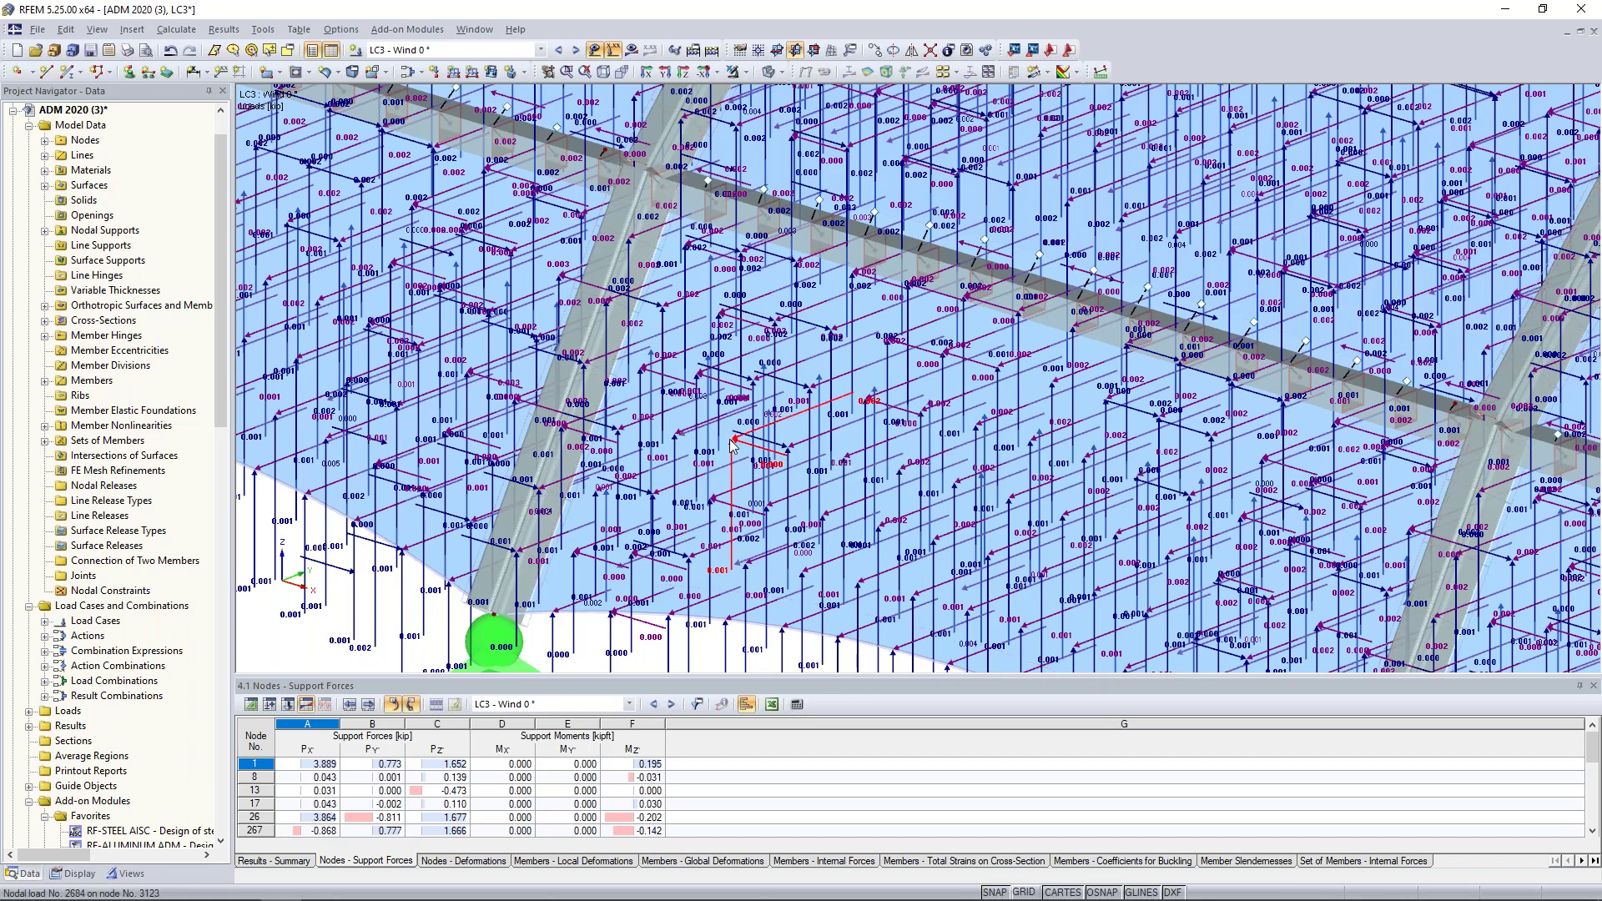
scroll(751, 436, "up", 3)
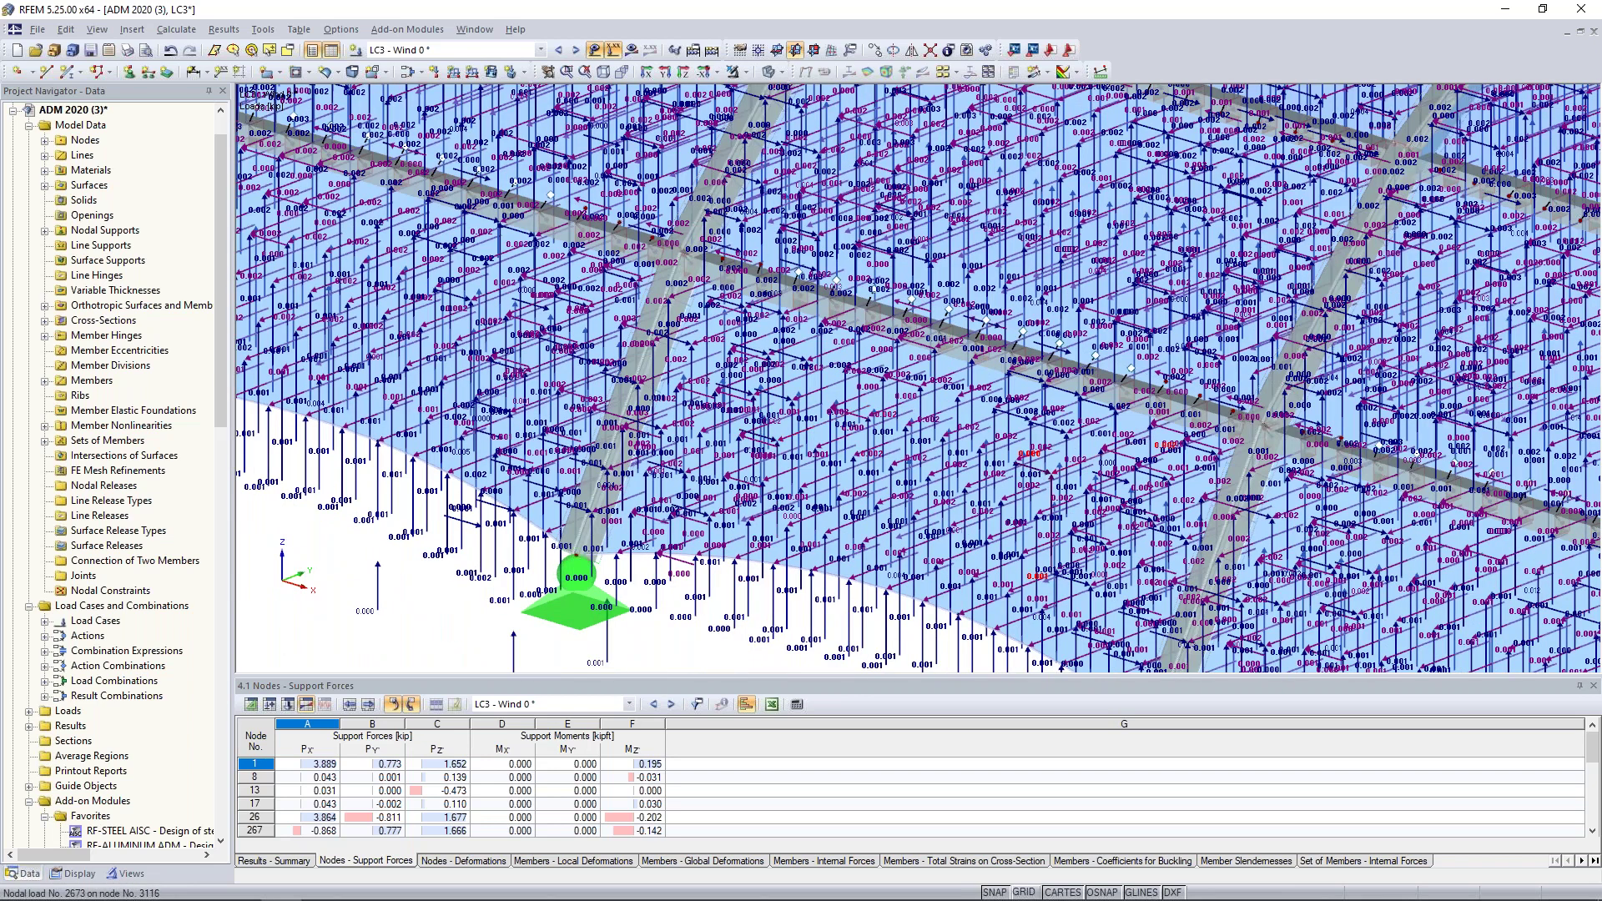
scroll(772, 375, "down", 2)
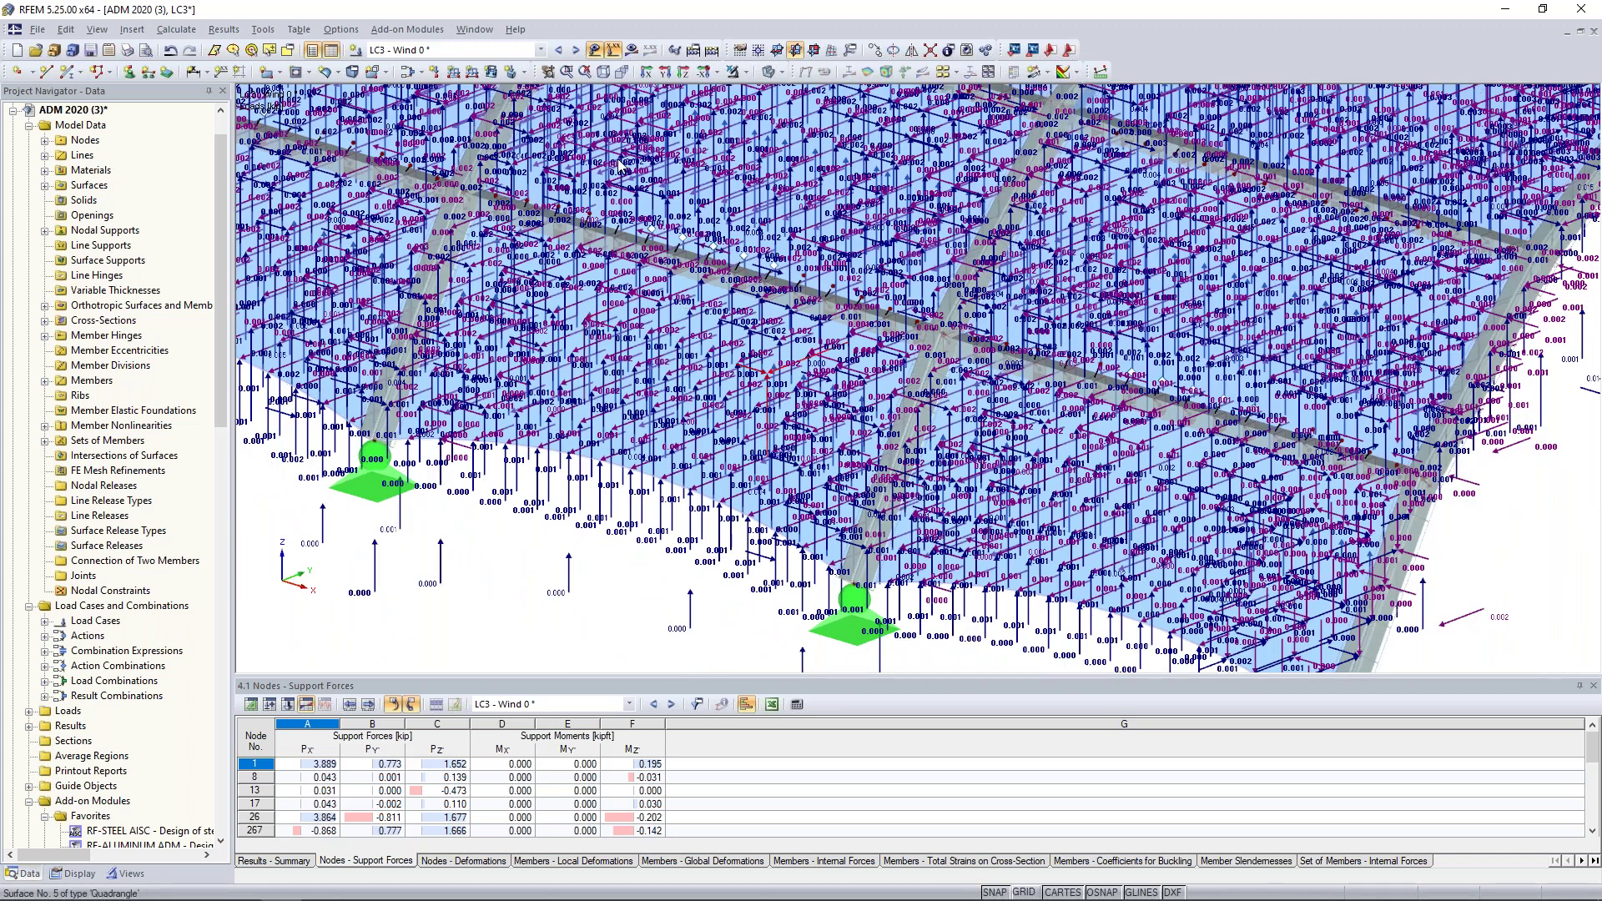
Step: Hide the load display to show the bare arch structure
left_click(594, 49)
scroll(736, 334, "up", 3)
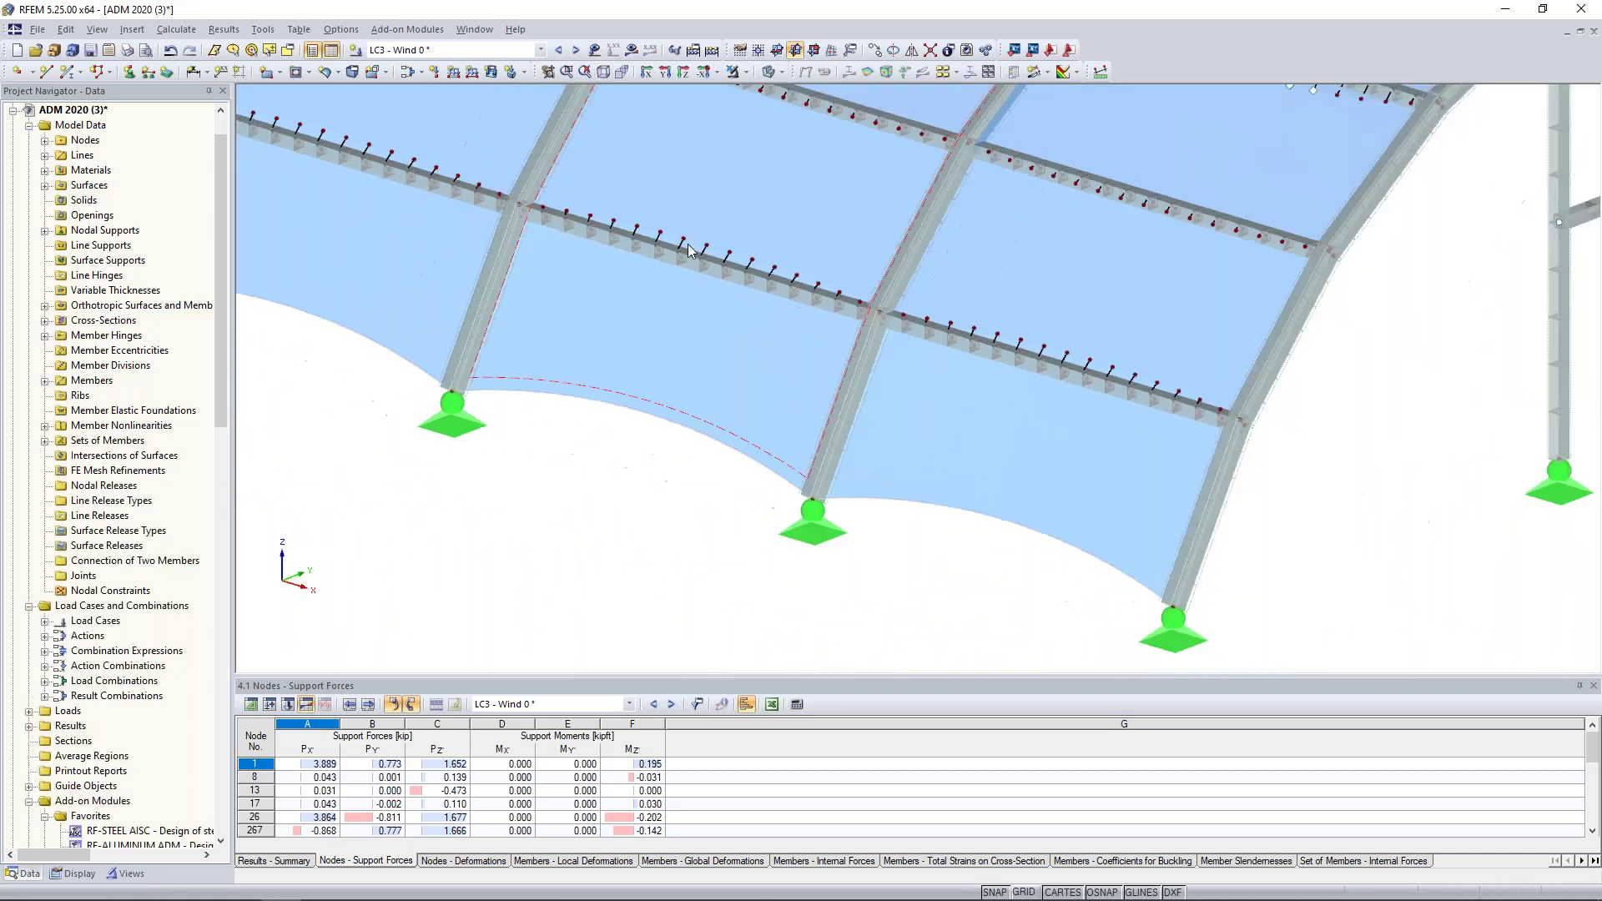
scroll(736, 333, "down", 4)
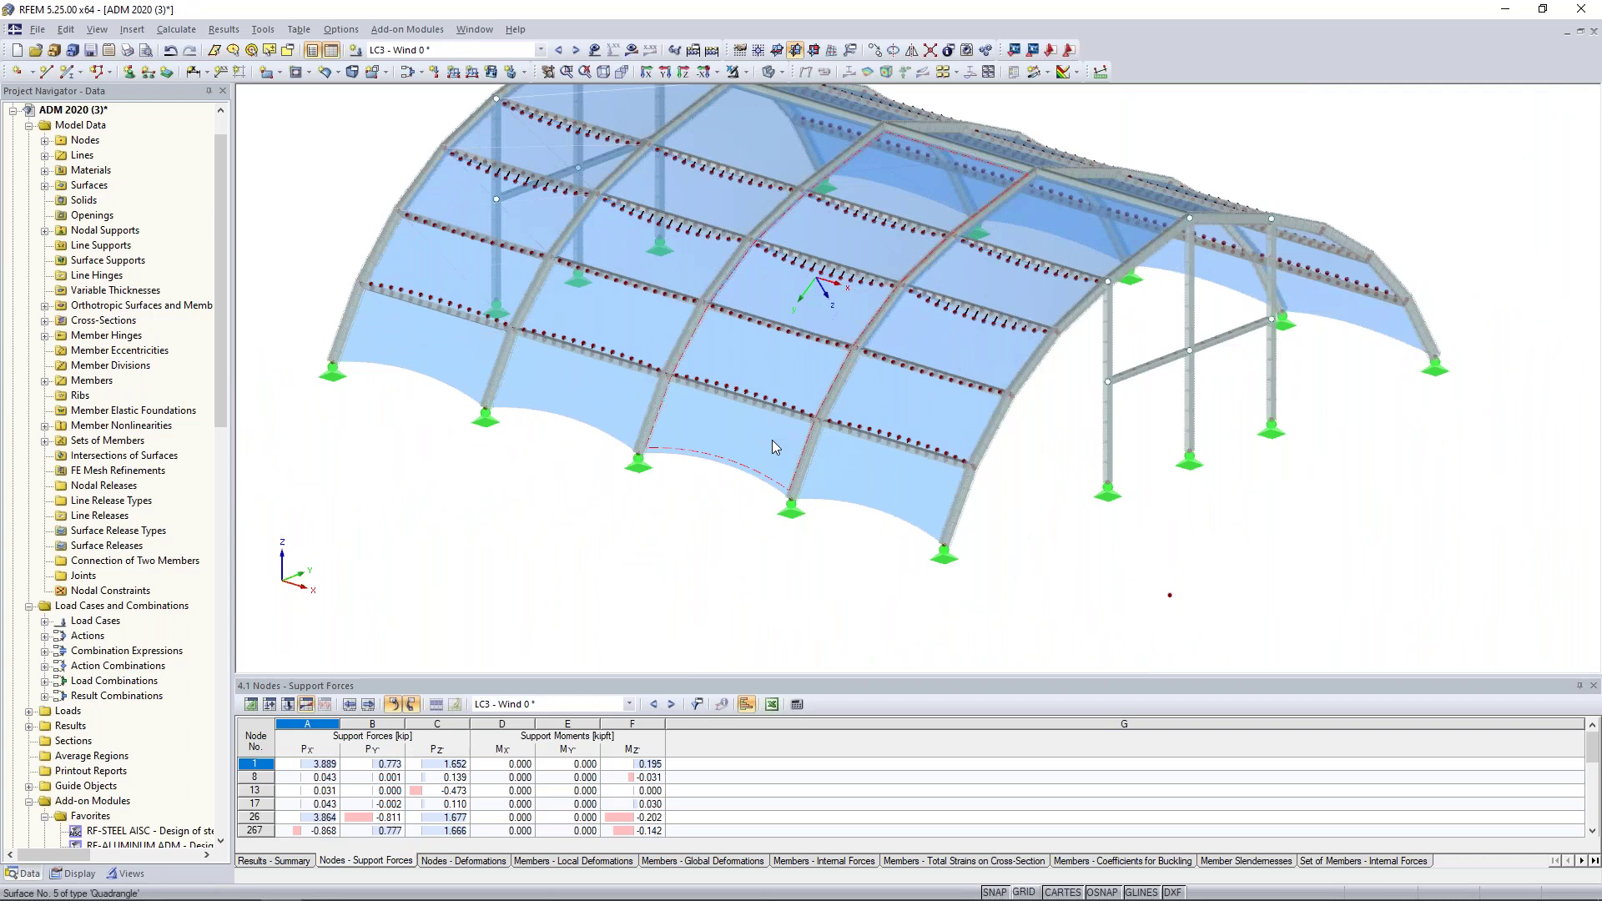
scroll(841, 491, "down", 1)
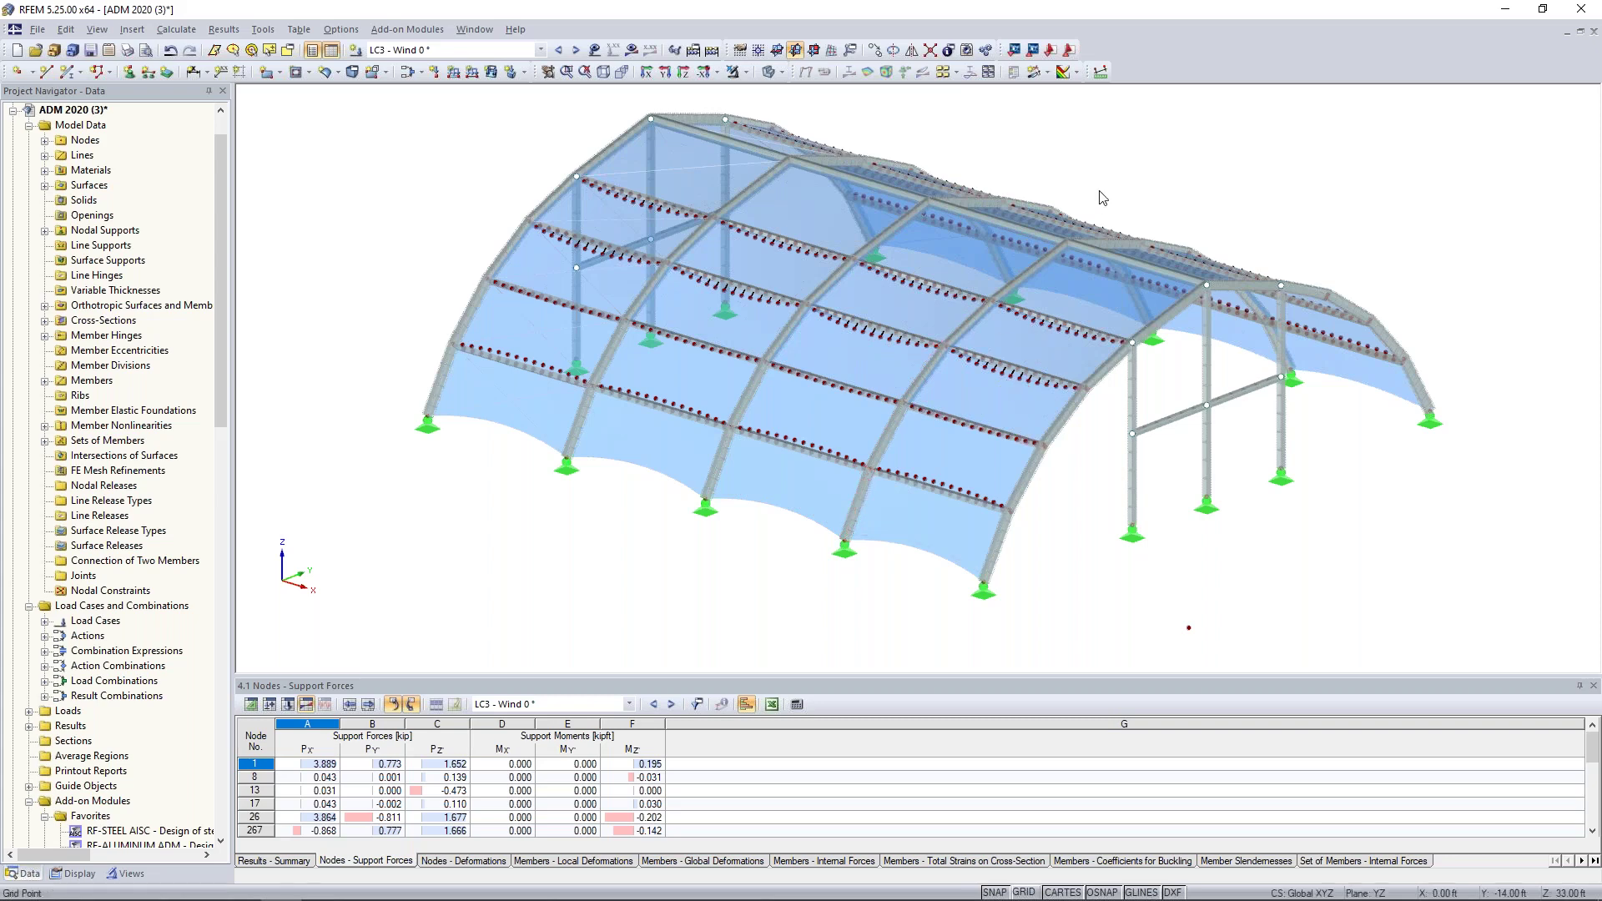
scroll(1102, 196, "down", 2)
Step: Show the global deformations of load combination CO1 - 1.4D without the transparent surface rendering covering the result colours
left_click(438, 50)
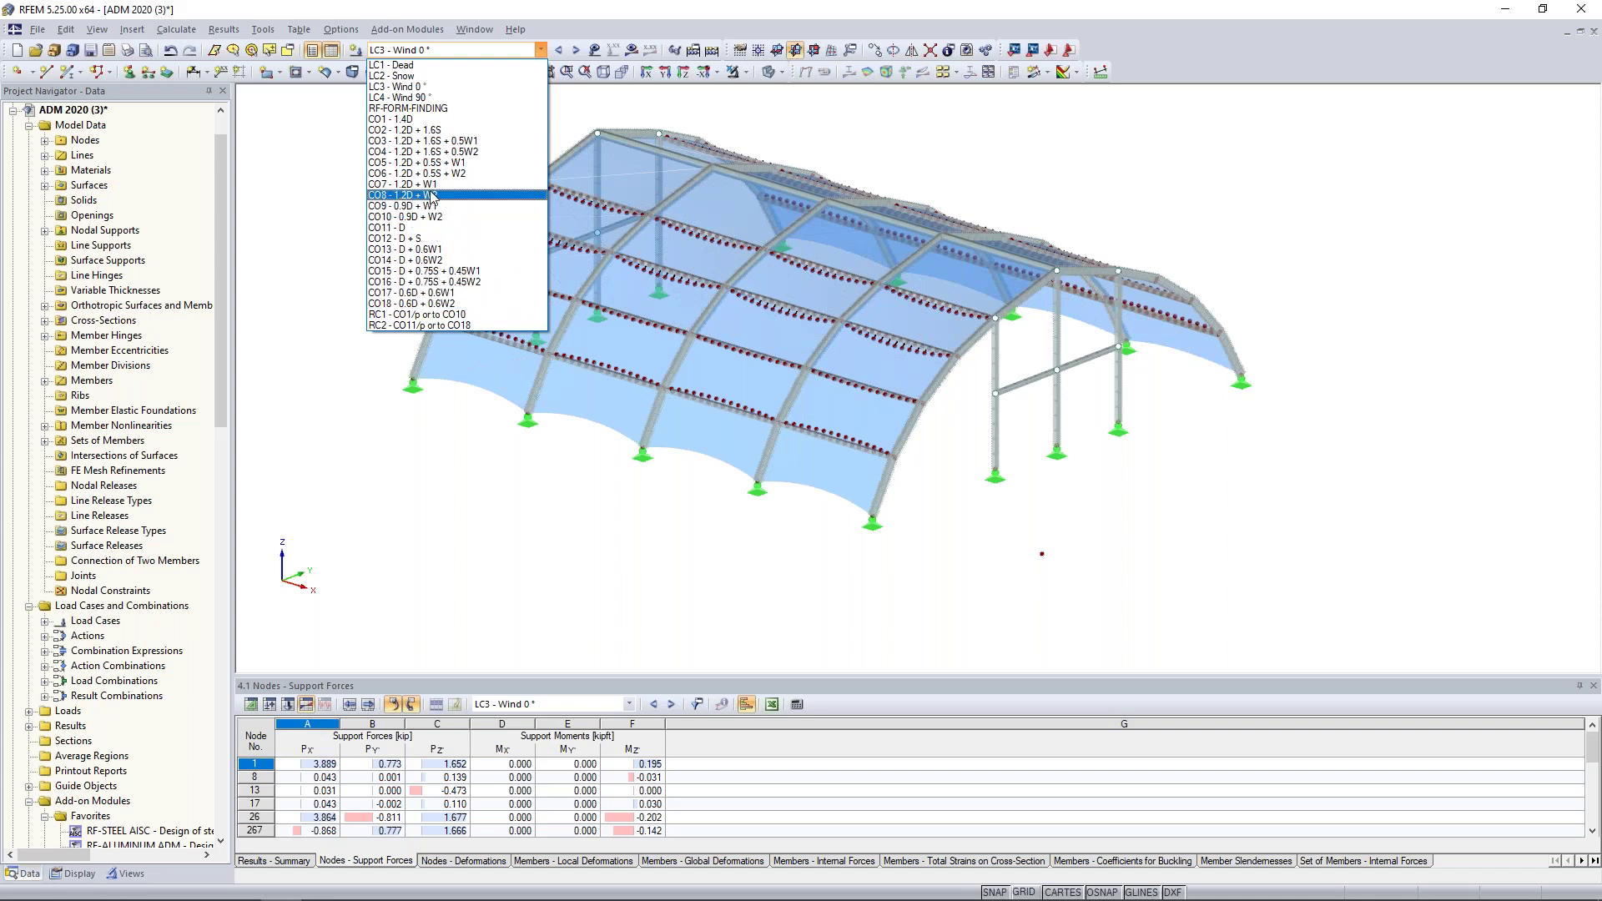
left_click(443, 121)
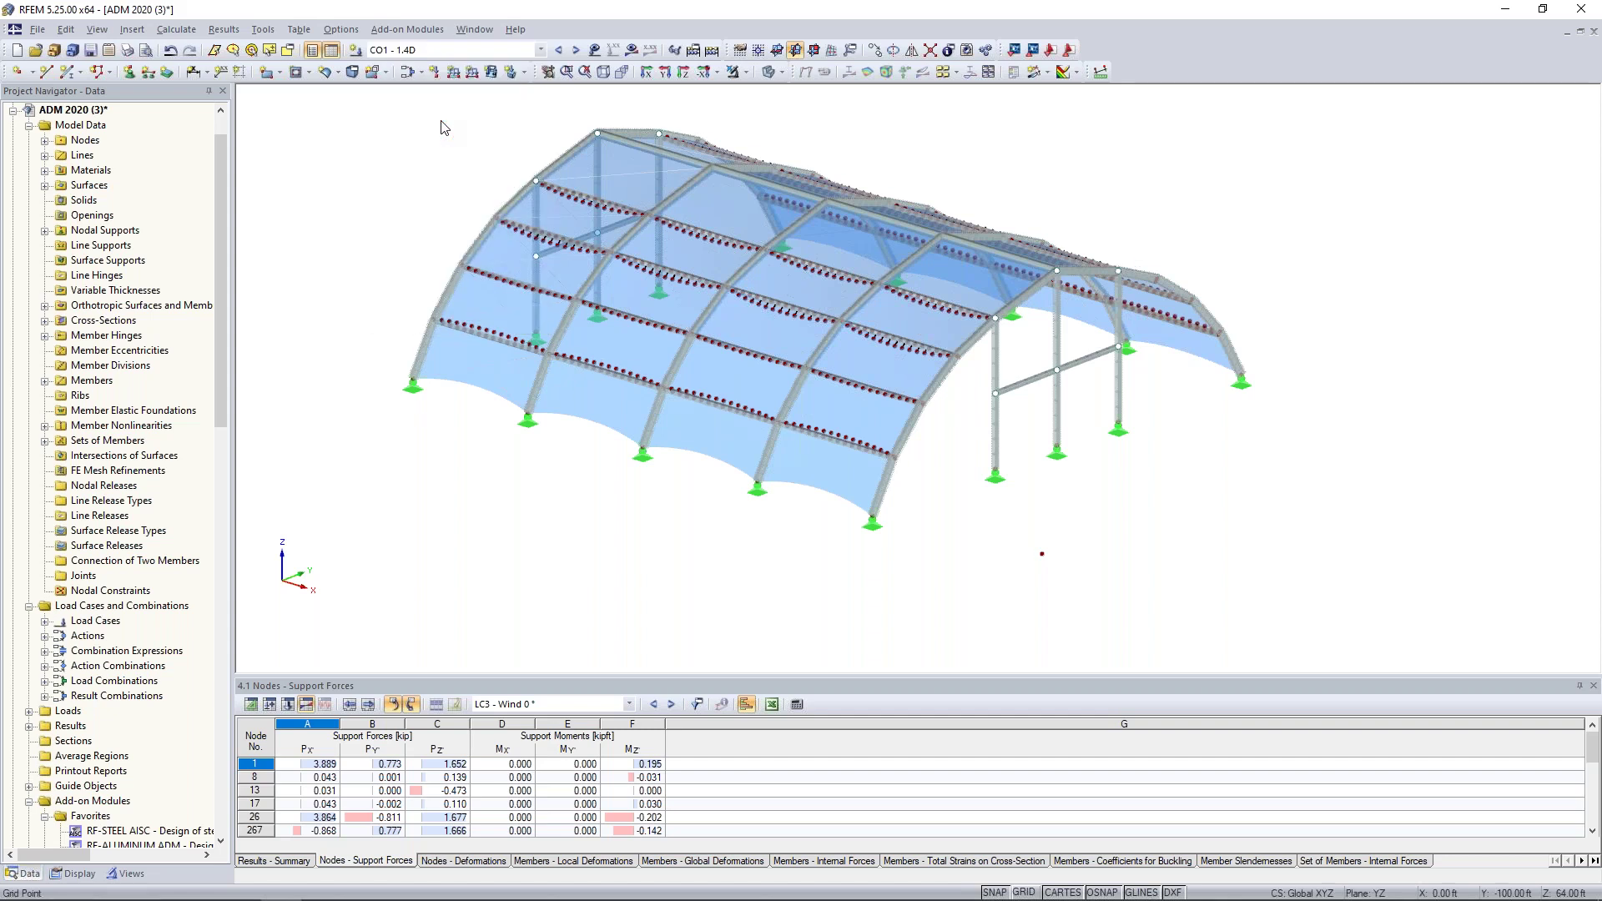
middle_click_drag(445, 131, 495, 211, "ctrl")
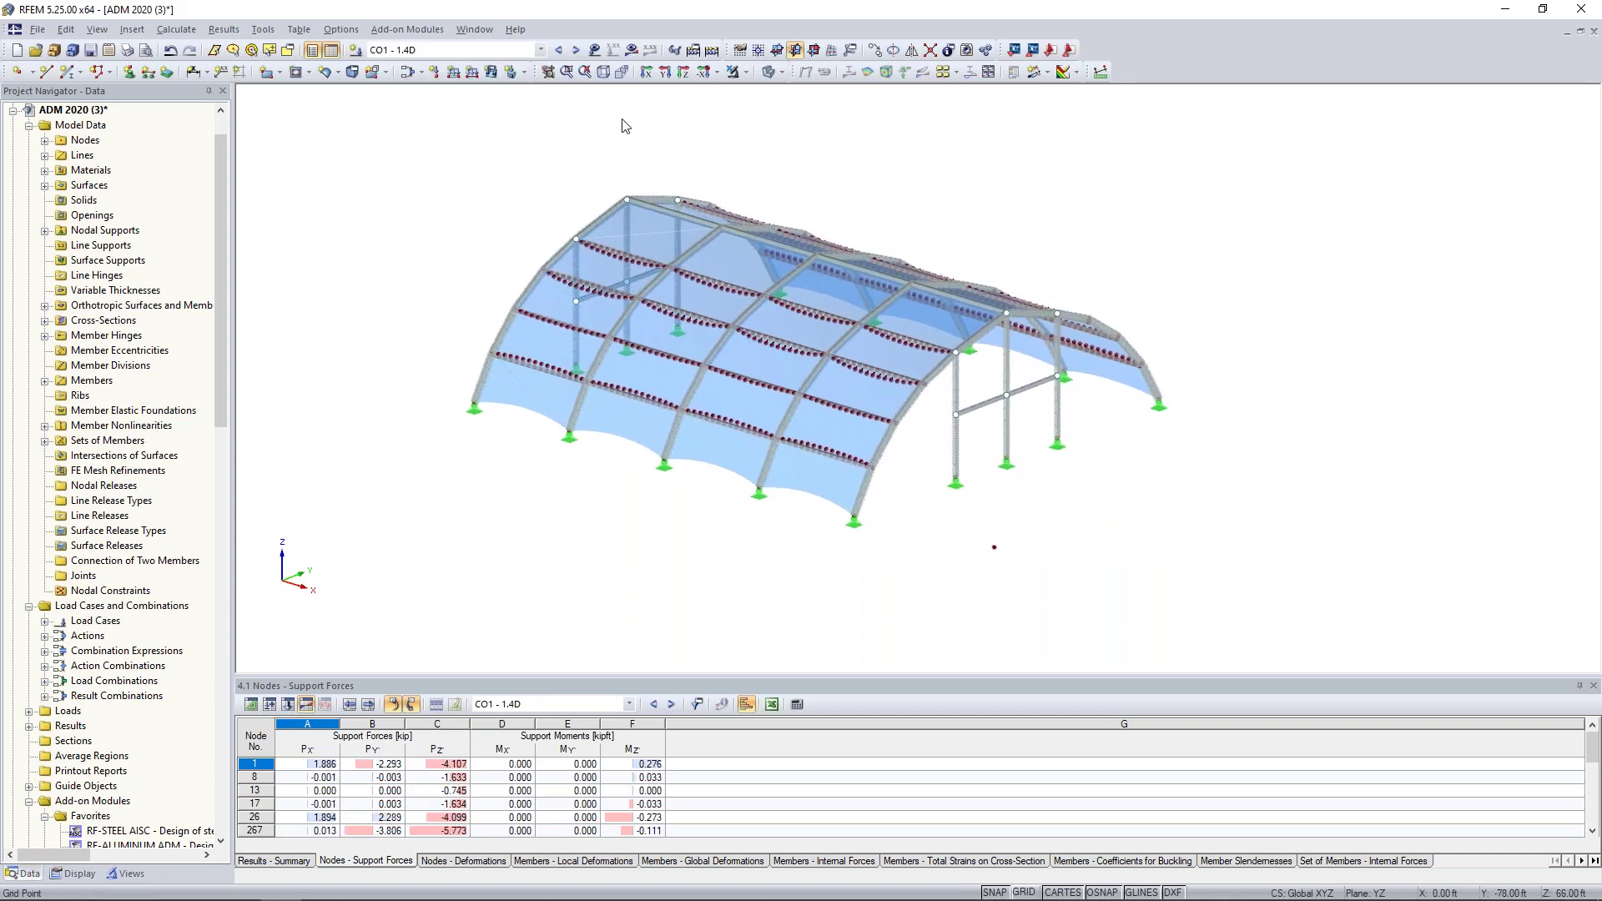
left_click(631, 49)
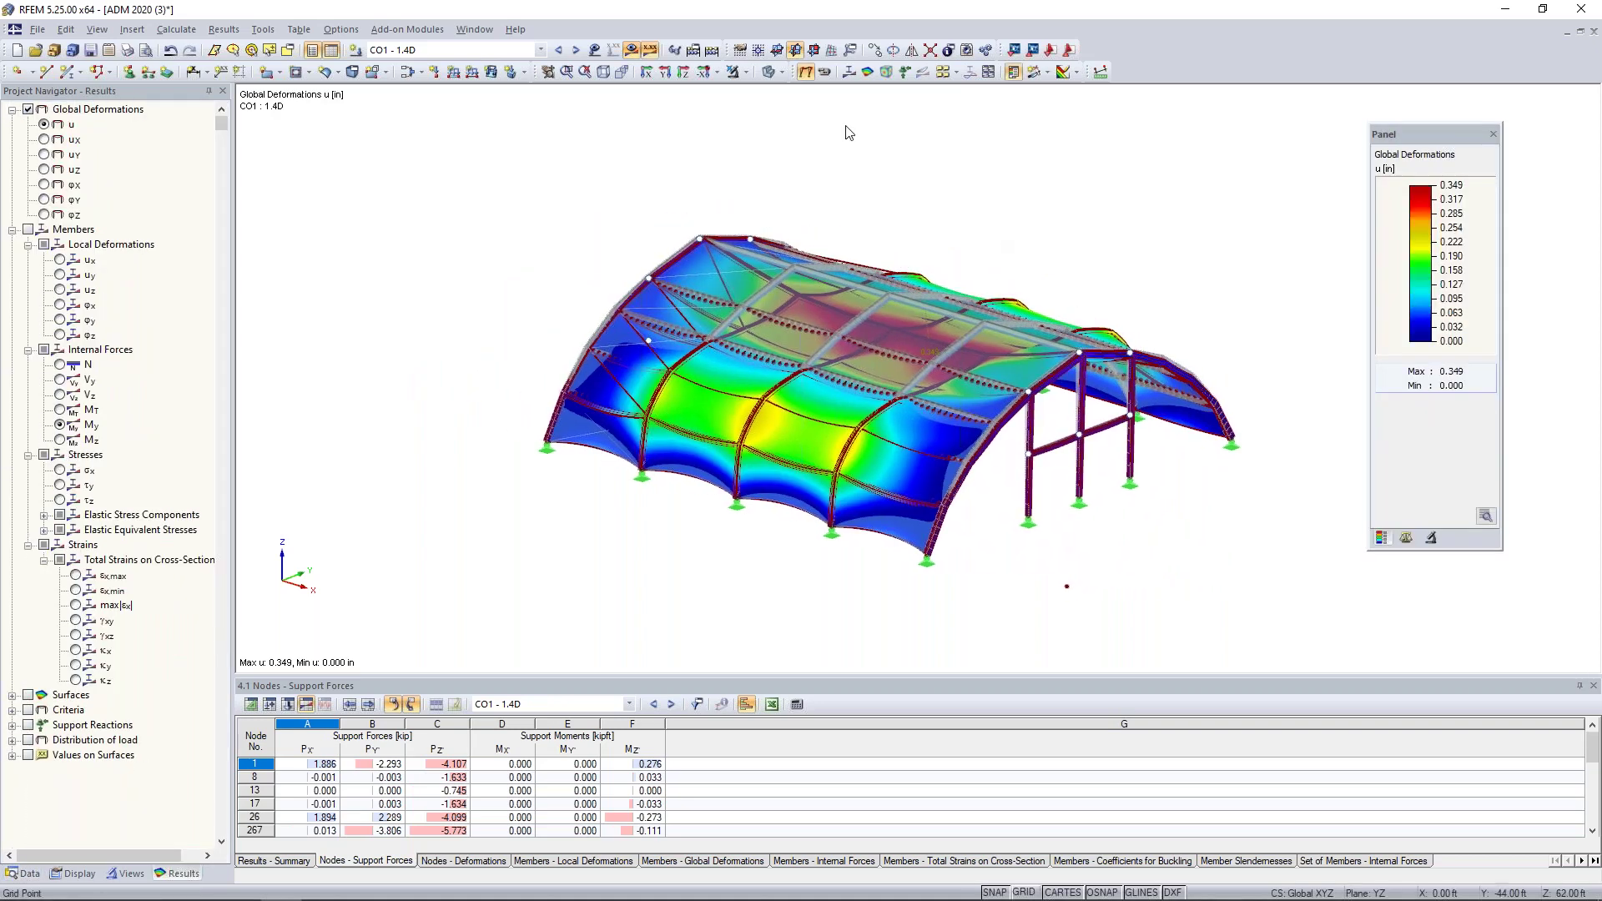
left_click(764, 75)
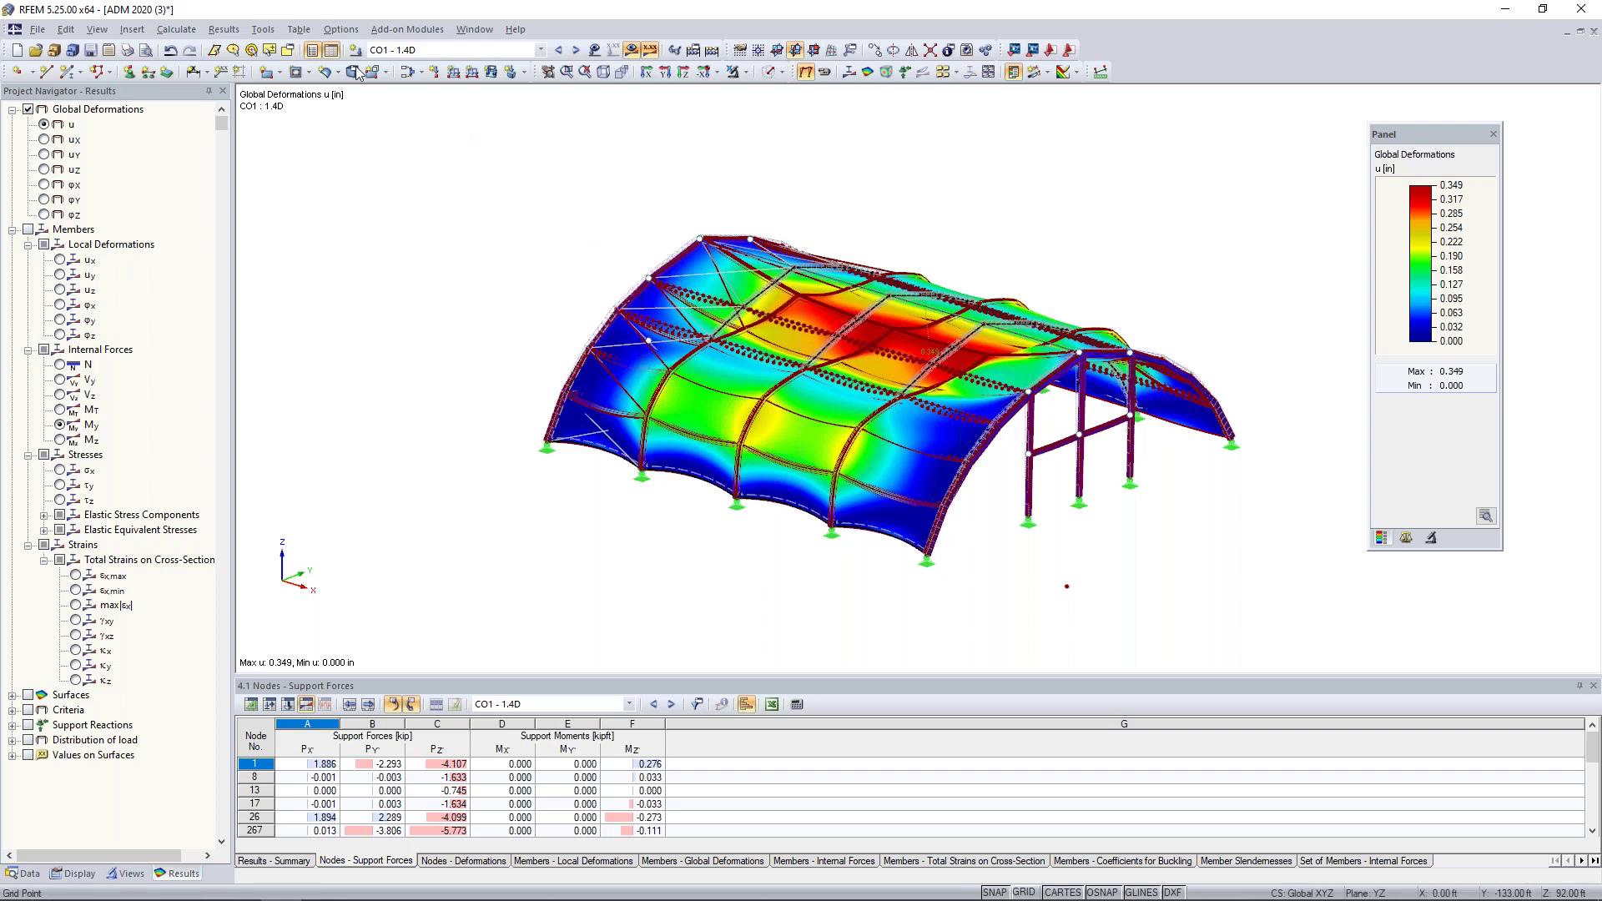
Step: Display the global deformations of load combination CO3 - 1.2D + 1.6S + 0.5W1 and examine the structure from several sides
left_click(431, 73)
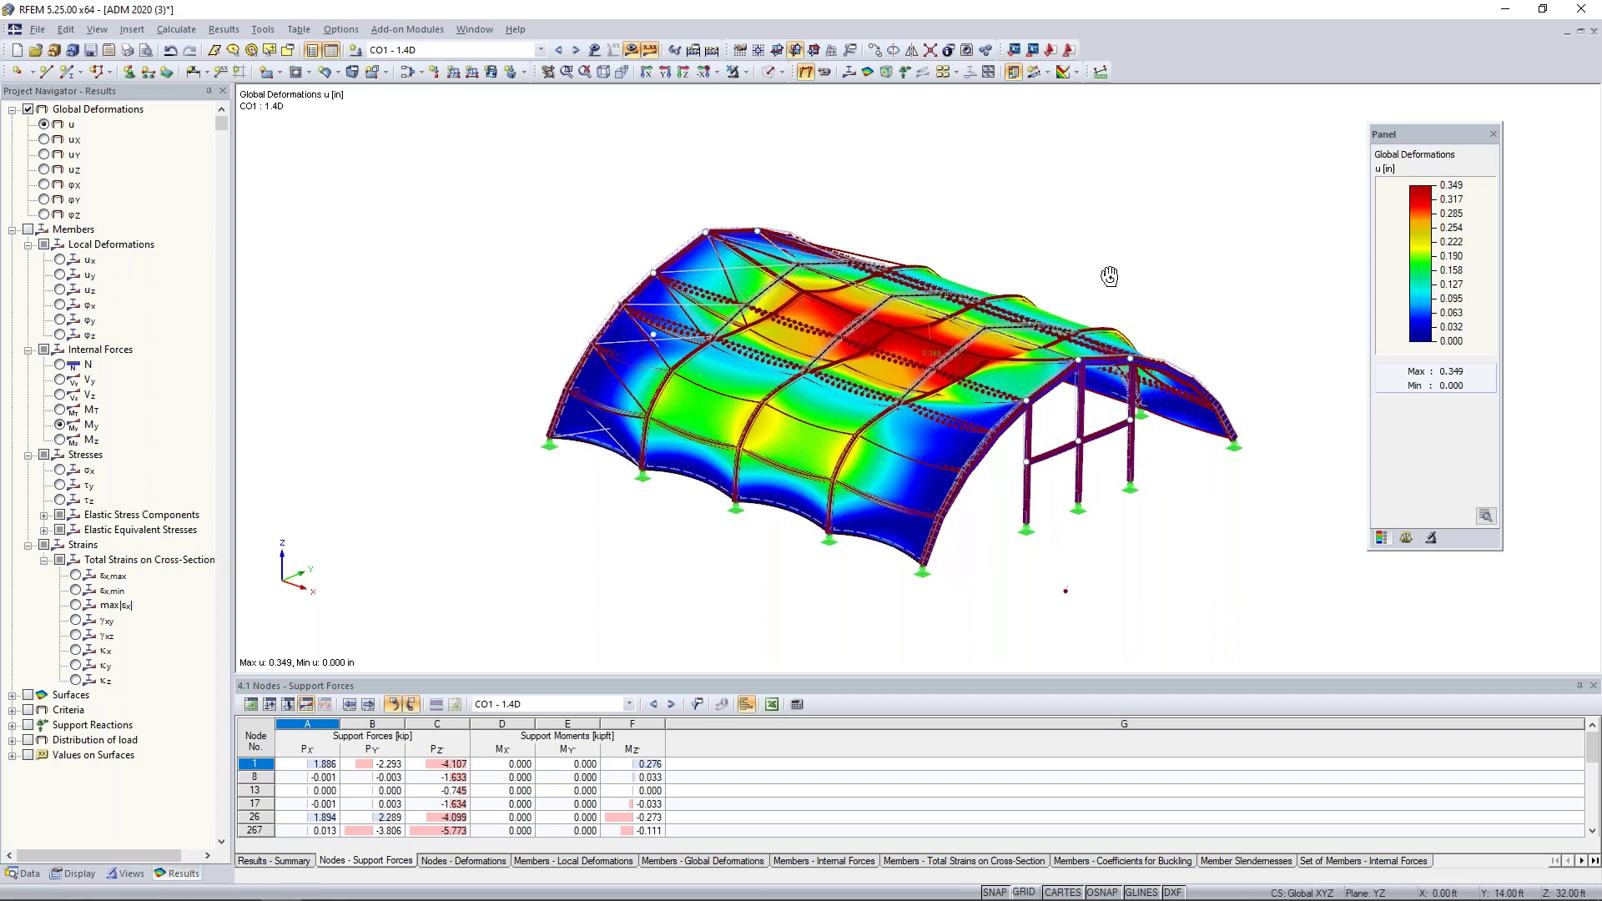
middle_click_drag(856, 225, 974, 231, "ctrl")
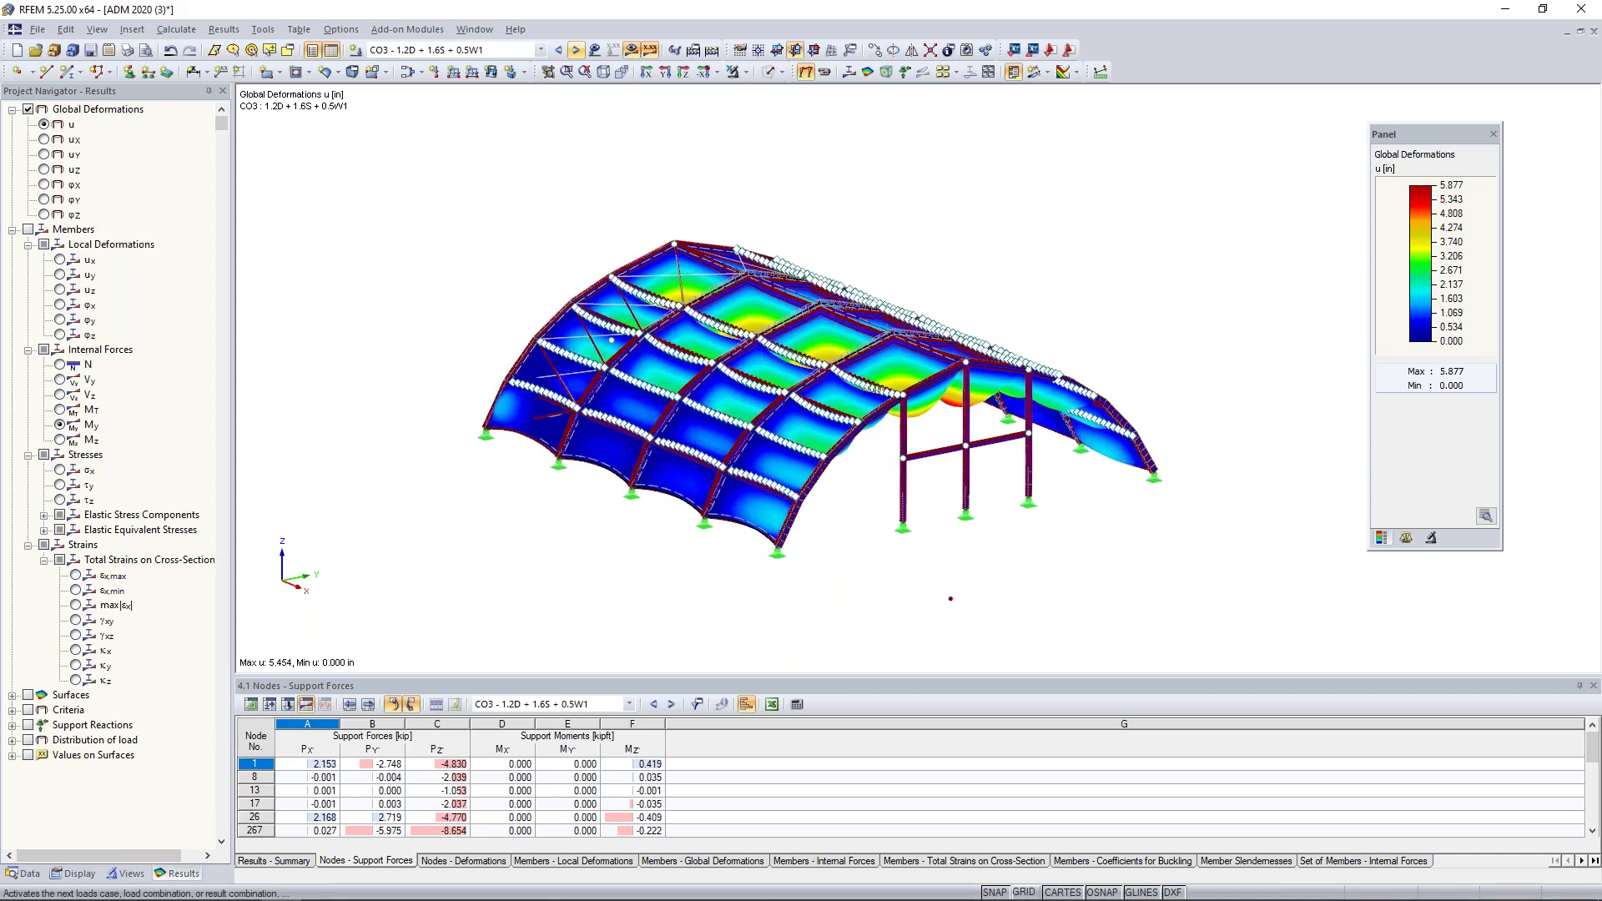
middle_click_drag(1129, 300, 551, 302, "ctrl")
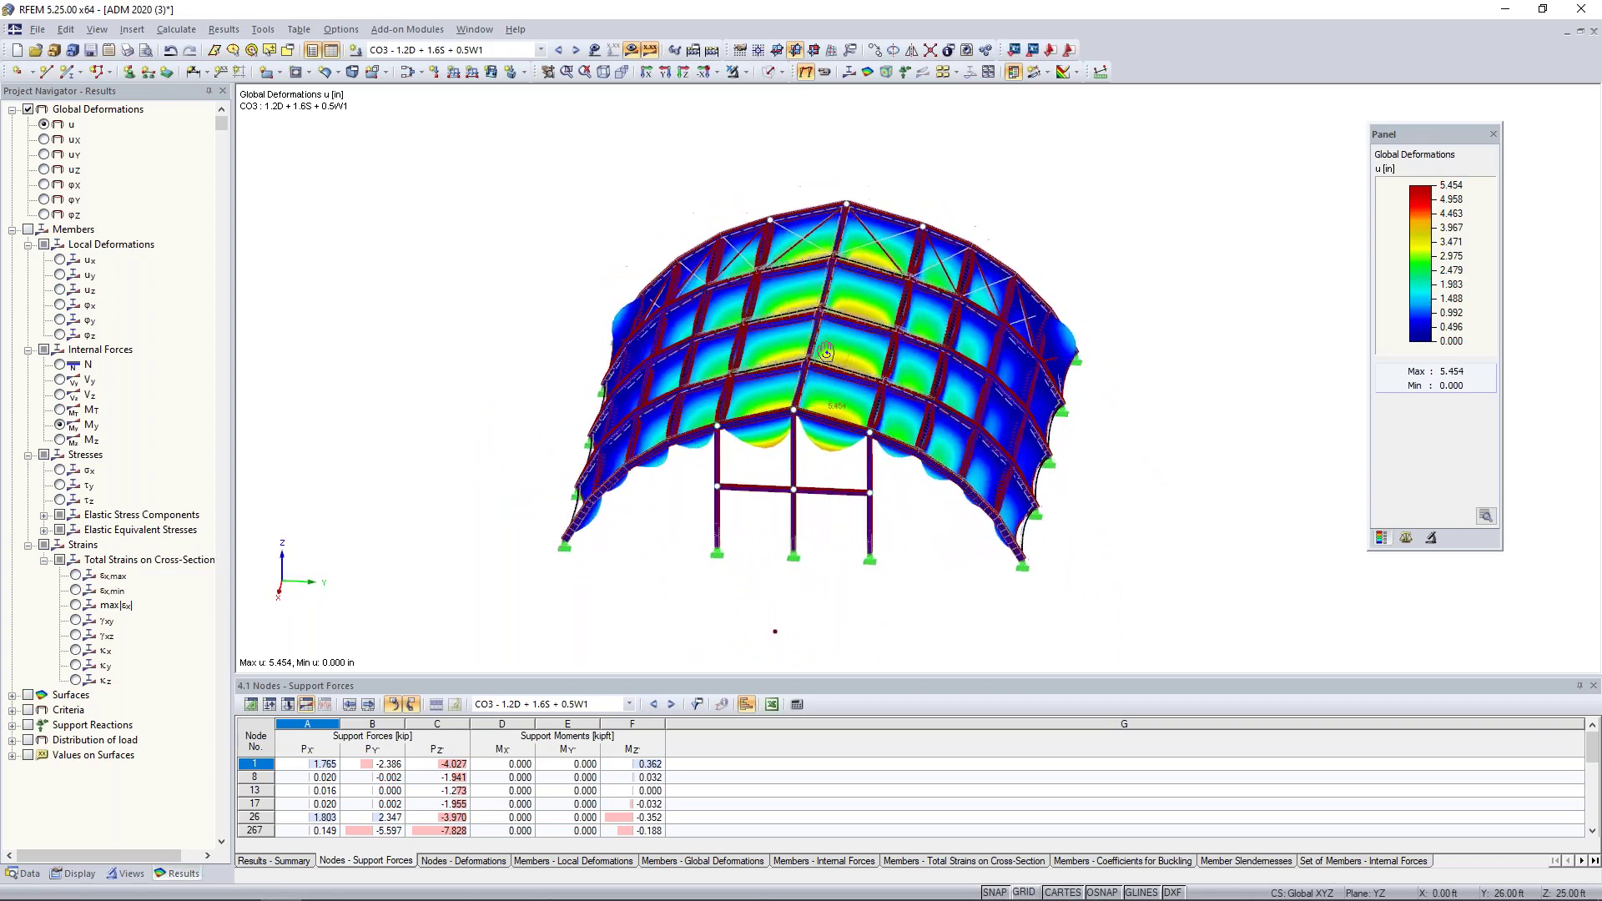
Step: Display the global deformations of load combination CO4 - 1.2D + 1.6S + 0.5W2 and examine the deflected membrane panels up close
left_click(575, 52)
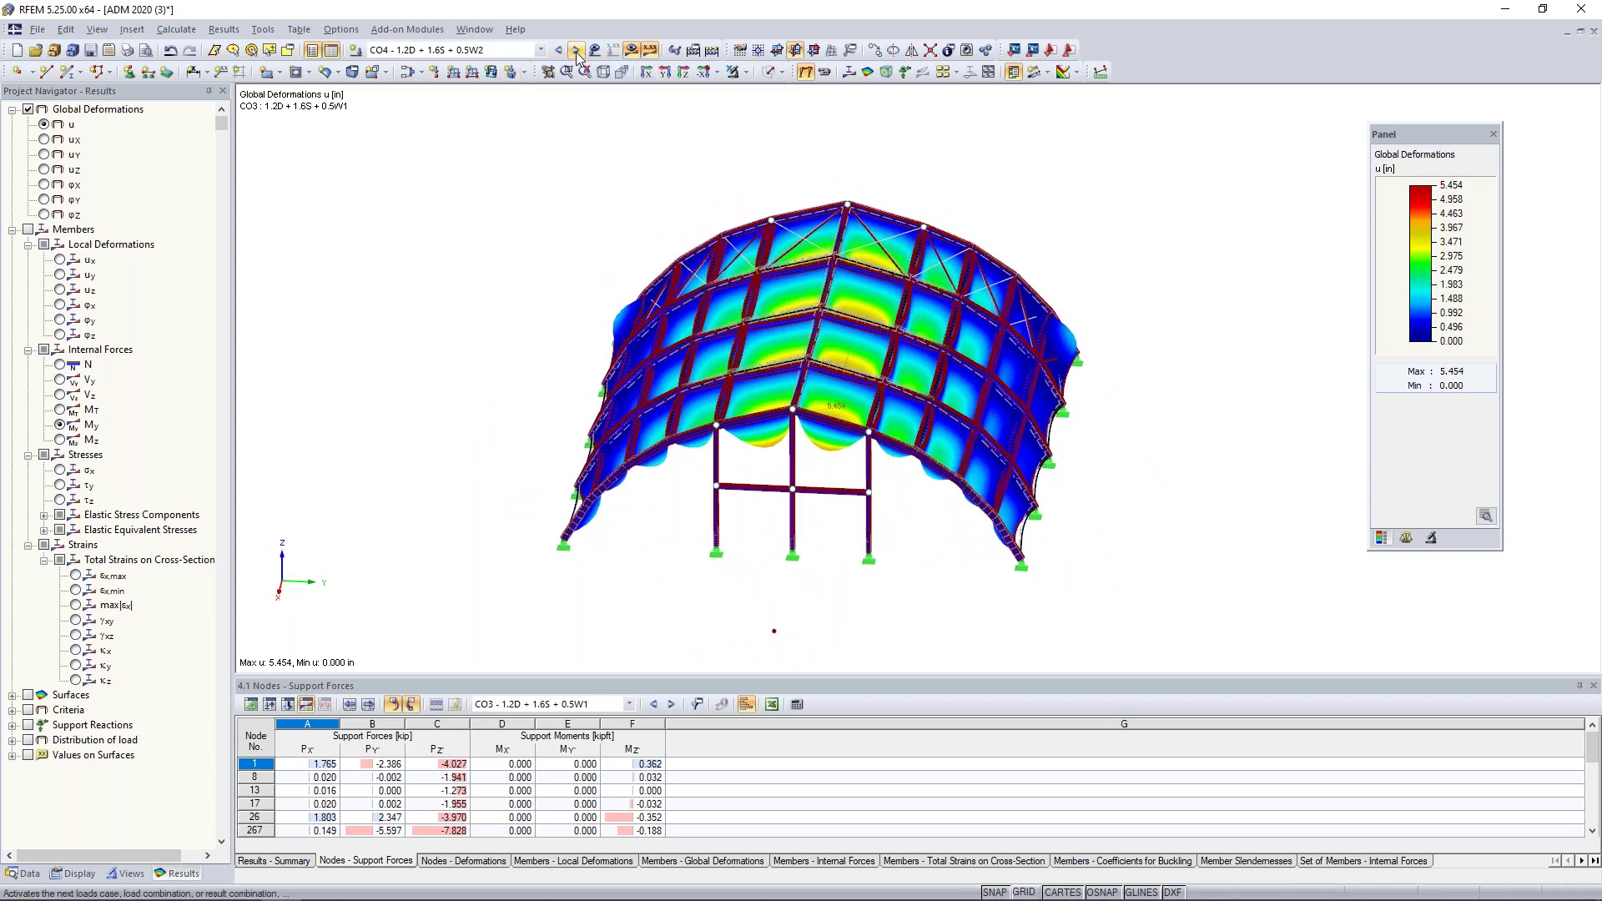
middle_click_drag(885, 509, 988, 510, "ctrl")
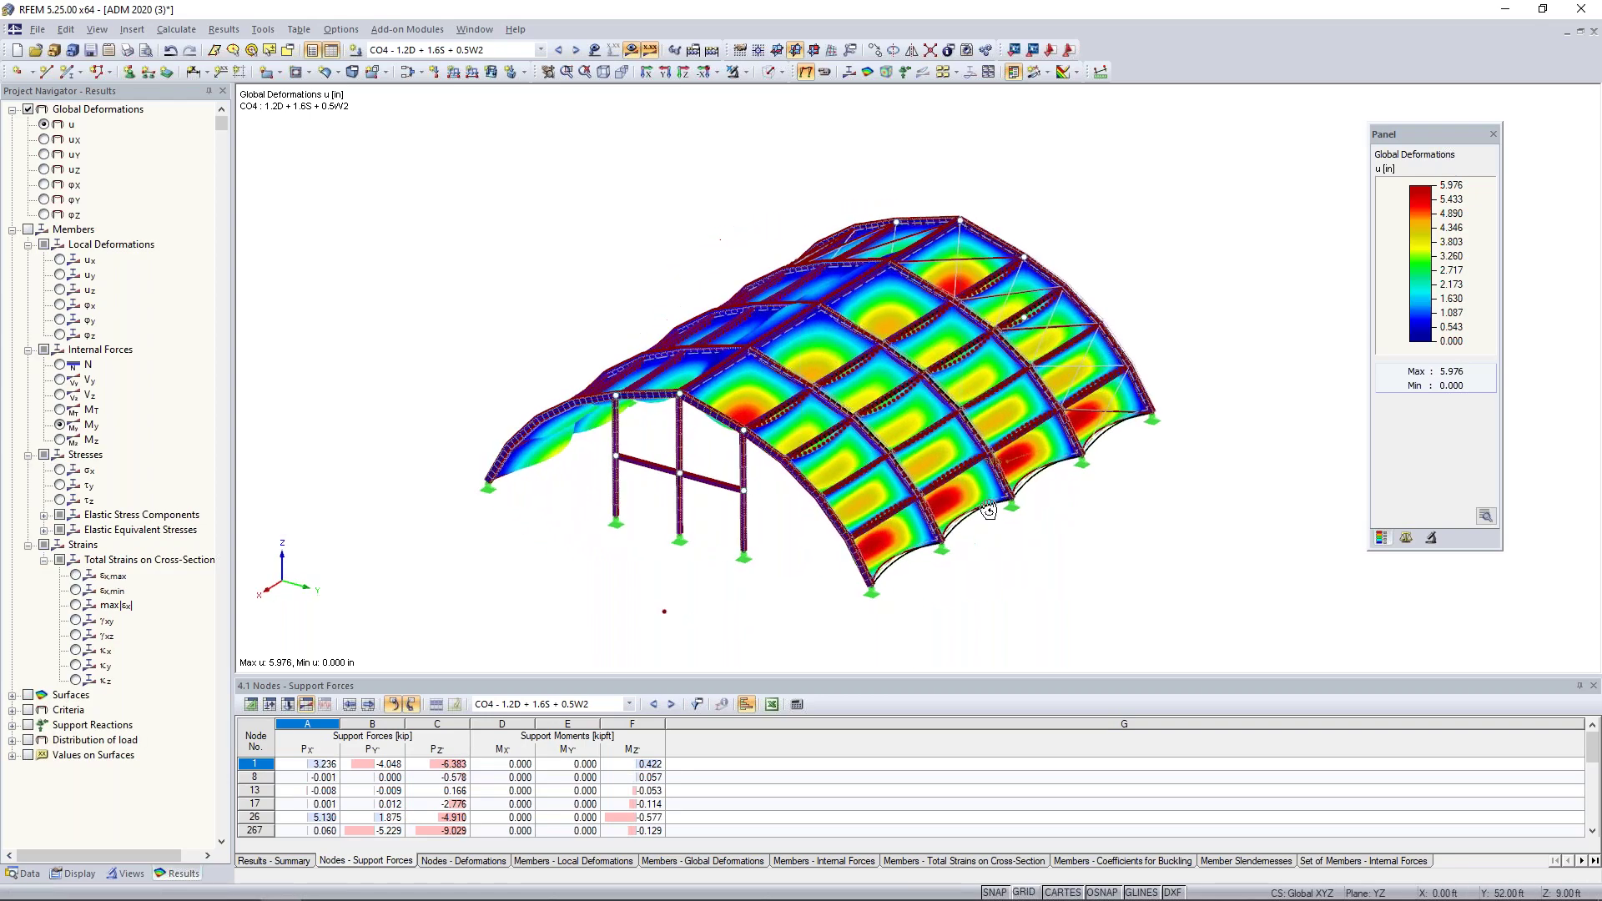
scroll(988, 510, "up", 4)
middle_click_drag(834, 475, 1168, 392, "ctrl")
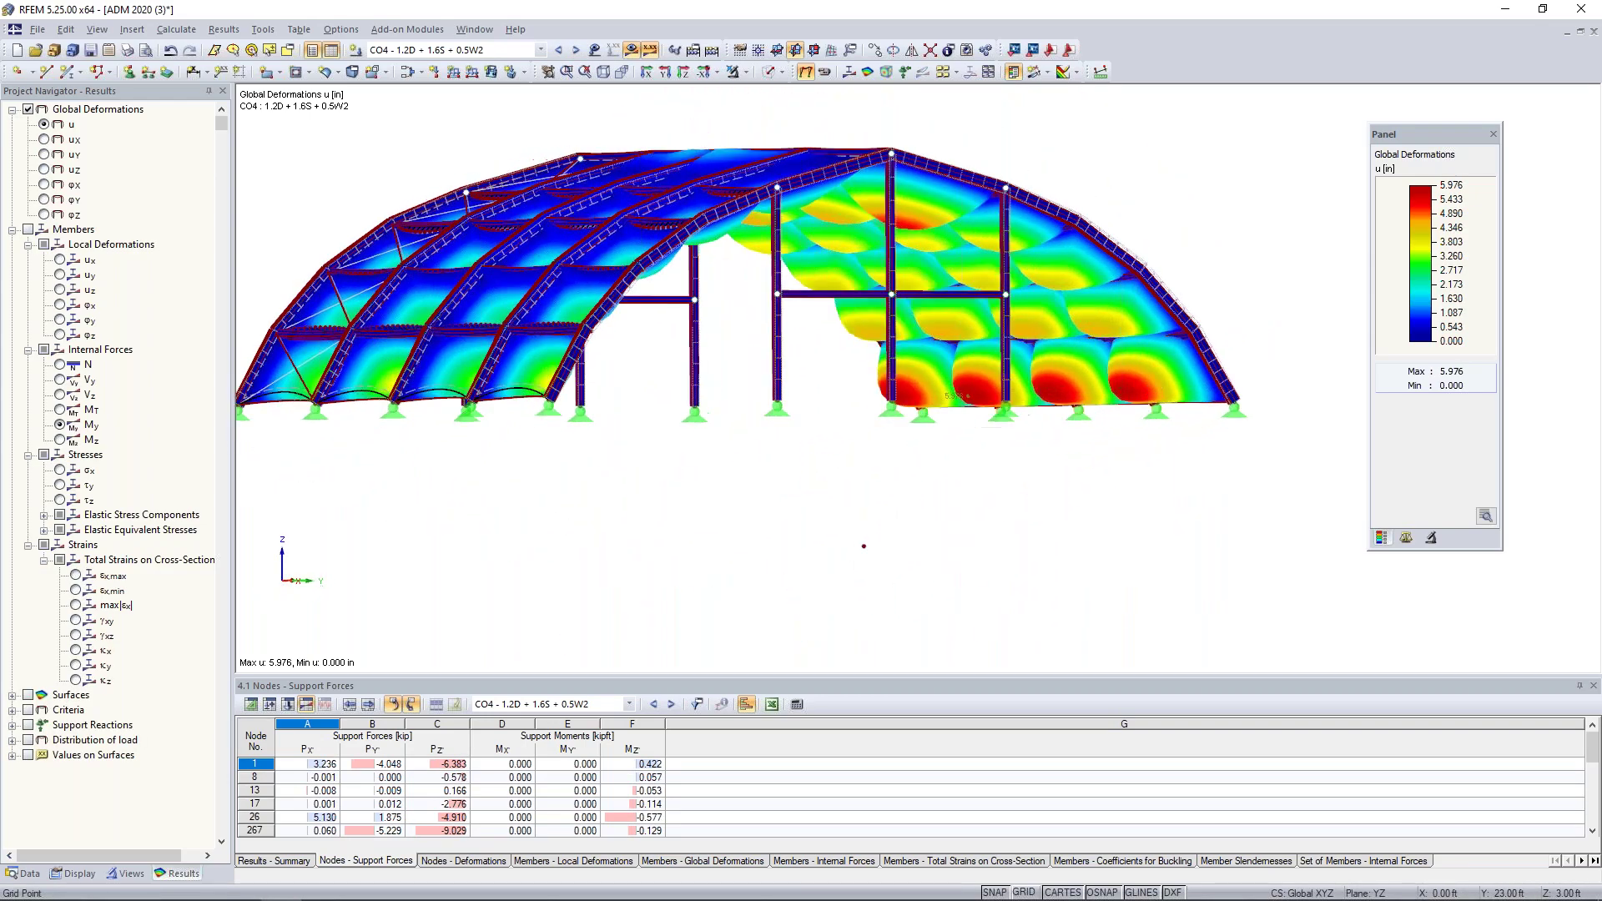
scroll(1135, 320, "up", 5)
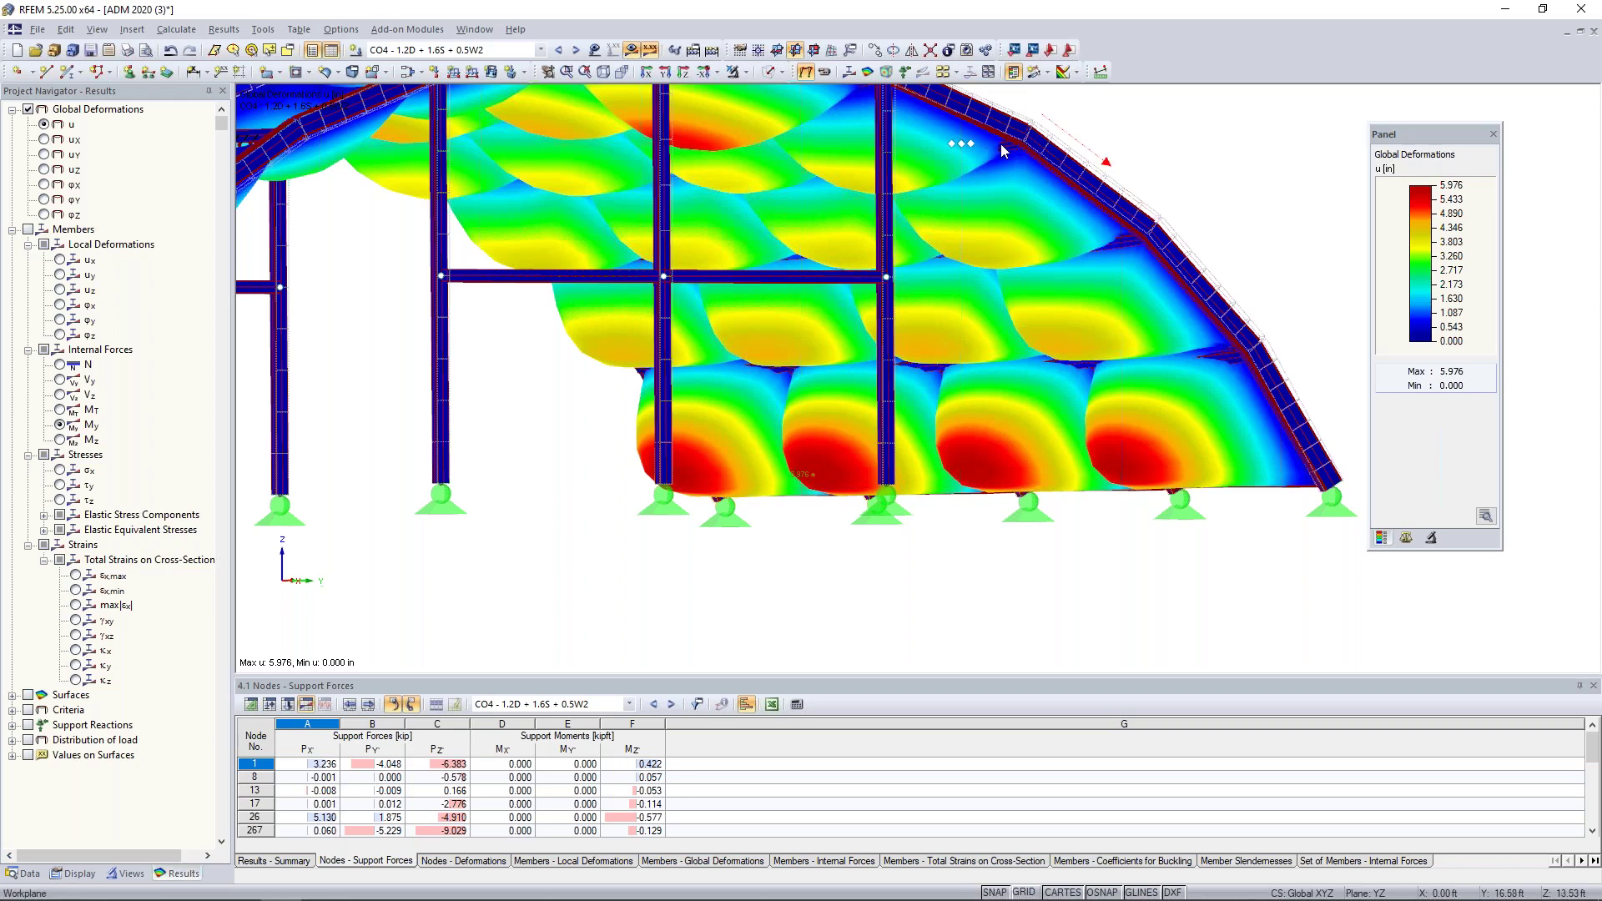
middle_click_drag(1031, 225, 1007, 310, "ctrl")
scroll(1049, 290, "down", 2)
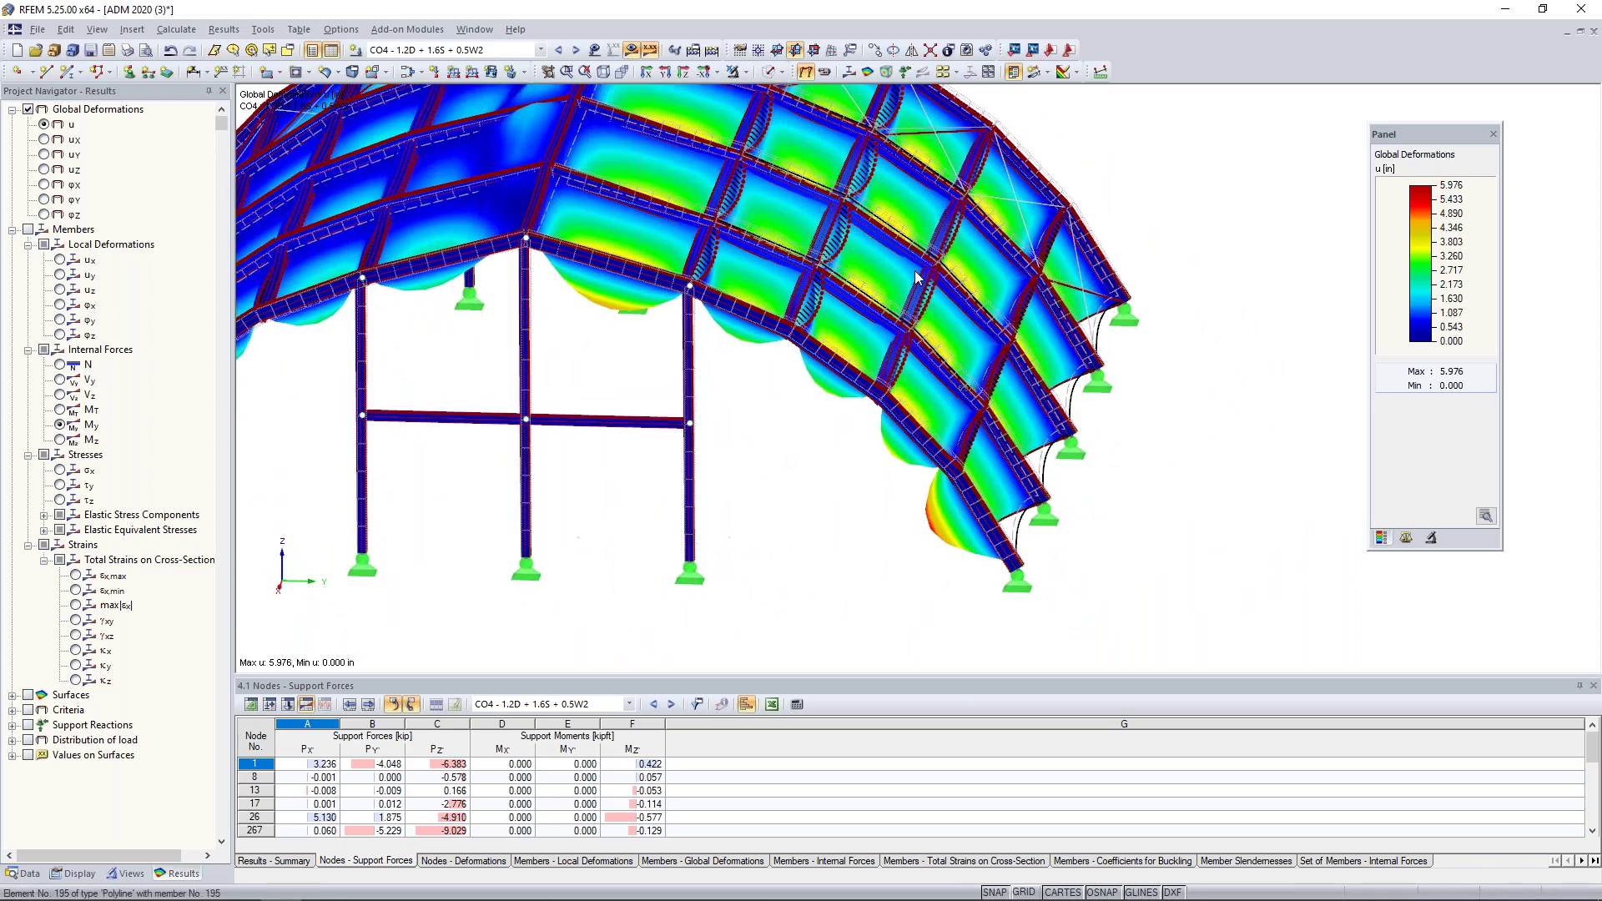
Step: Display the global deformations of load combination CO5 - 1.2D + 0.5S + W1 and examine the membrane from the opposite side
left_click(576, 52)
scroll(1004, 433, "down", 3)
middle_click_drag(1003, 433, 468, 476, "ctrl")
scroll(1044, 363, "up", 4)
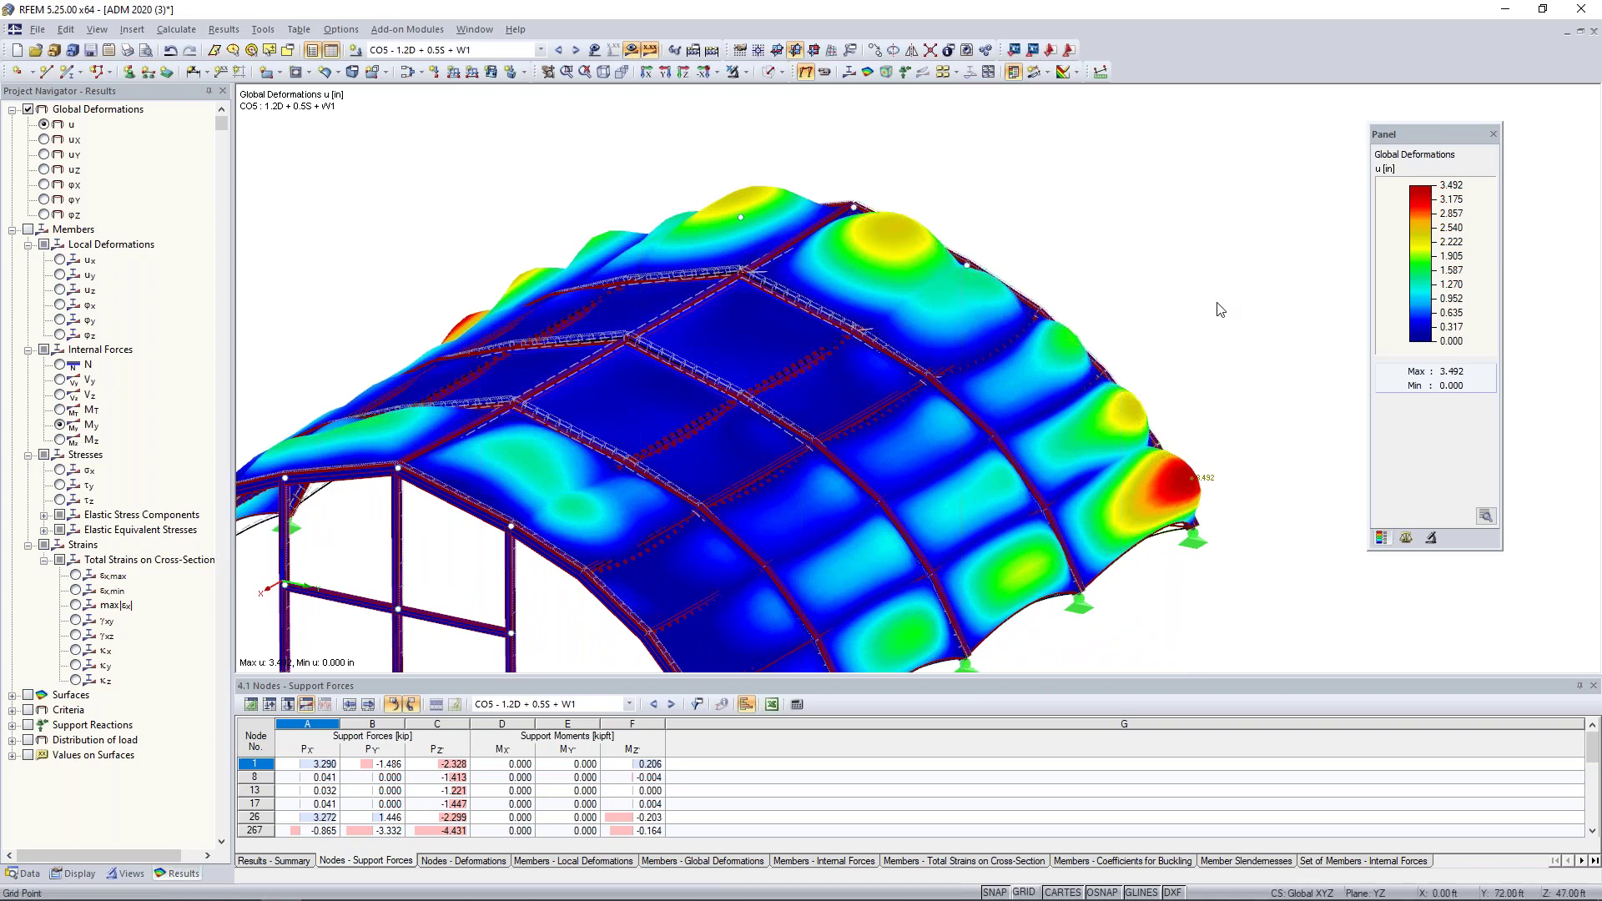
scroll(1206, 316, "down", 2)
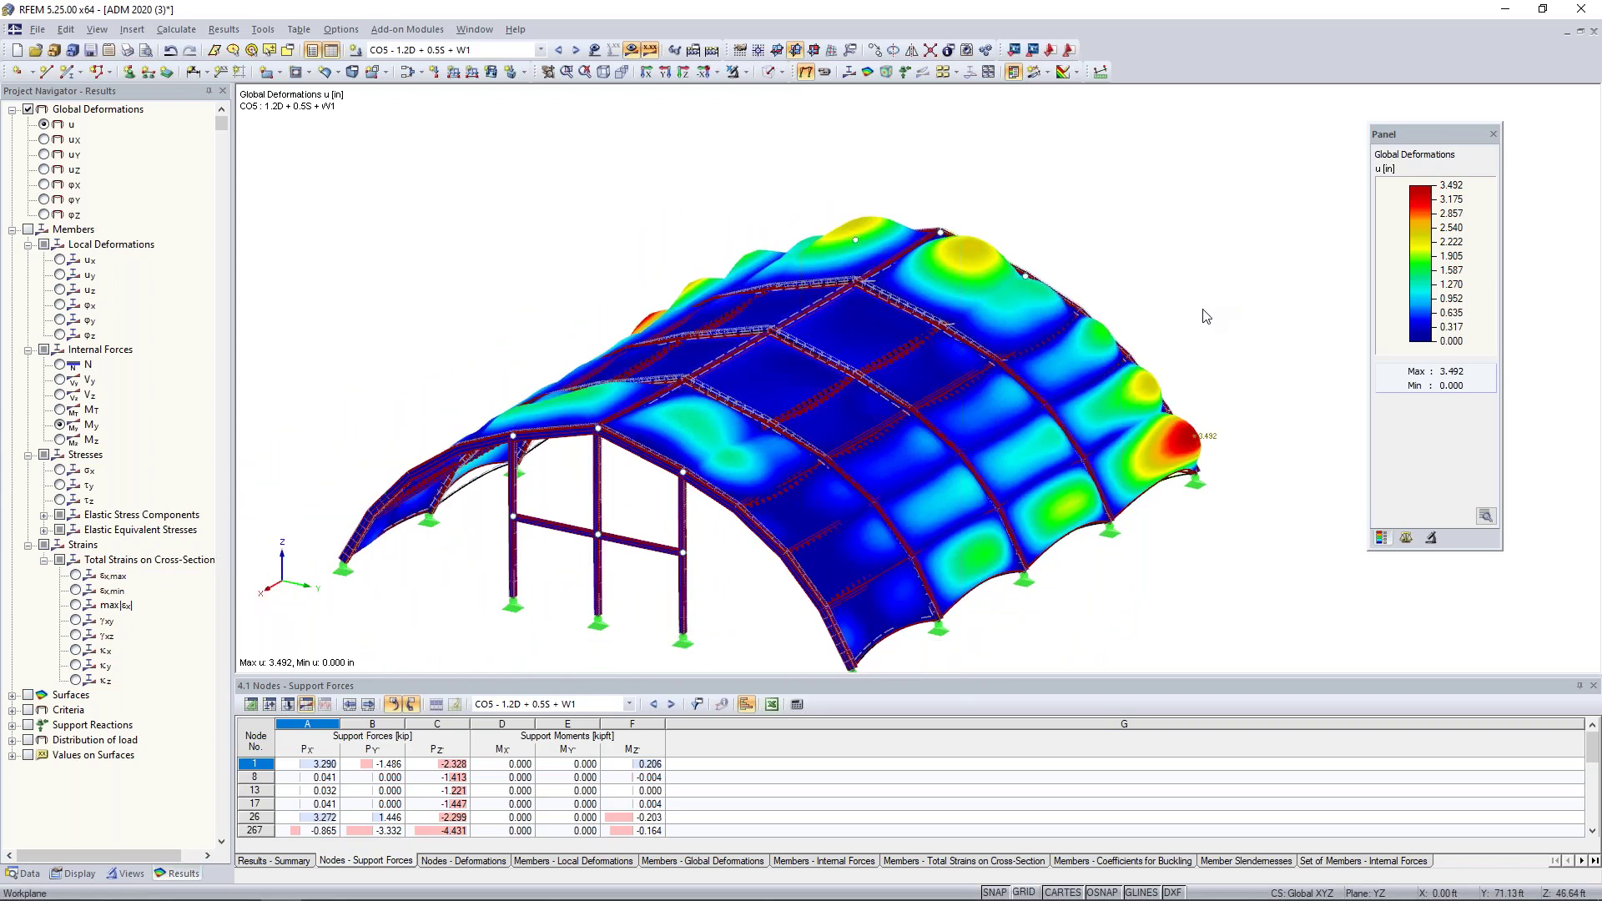
Step: Display the global deformations of load combination CO6 - 1.2D + 0.5S + W2 and examine the whole deformed structure
left_click(576, 51)
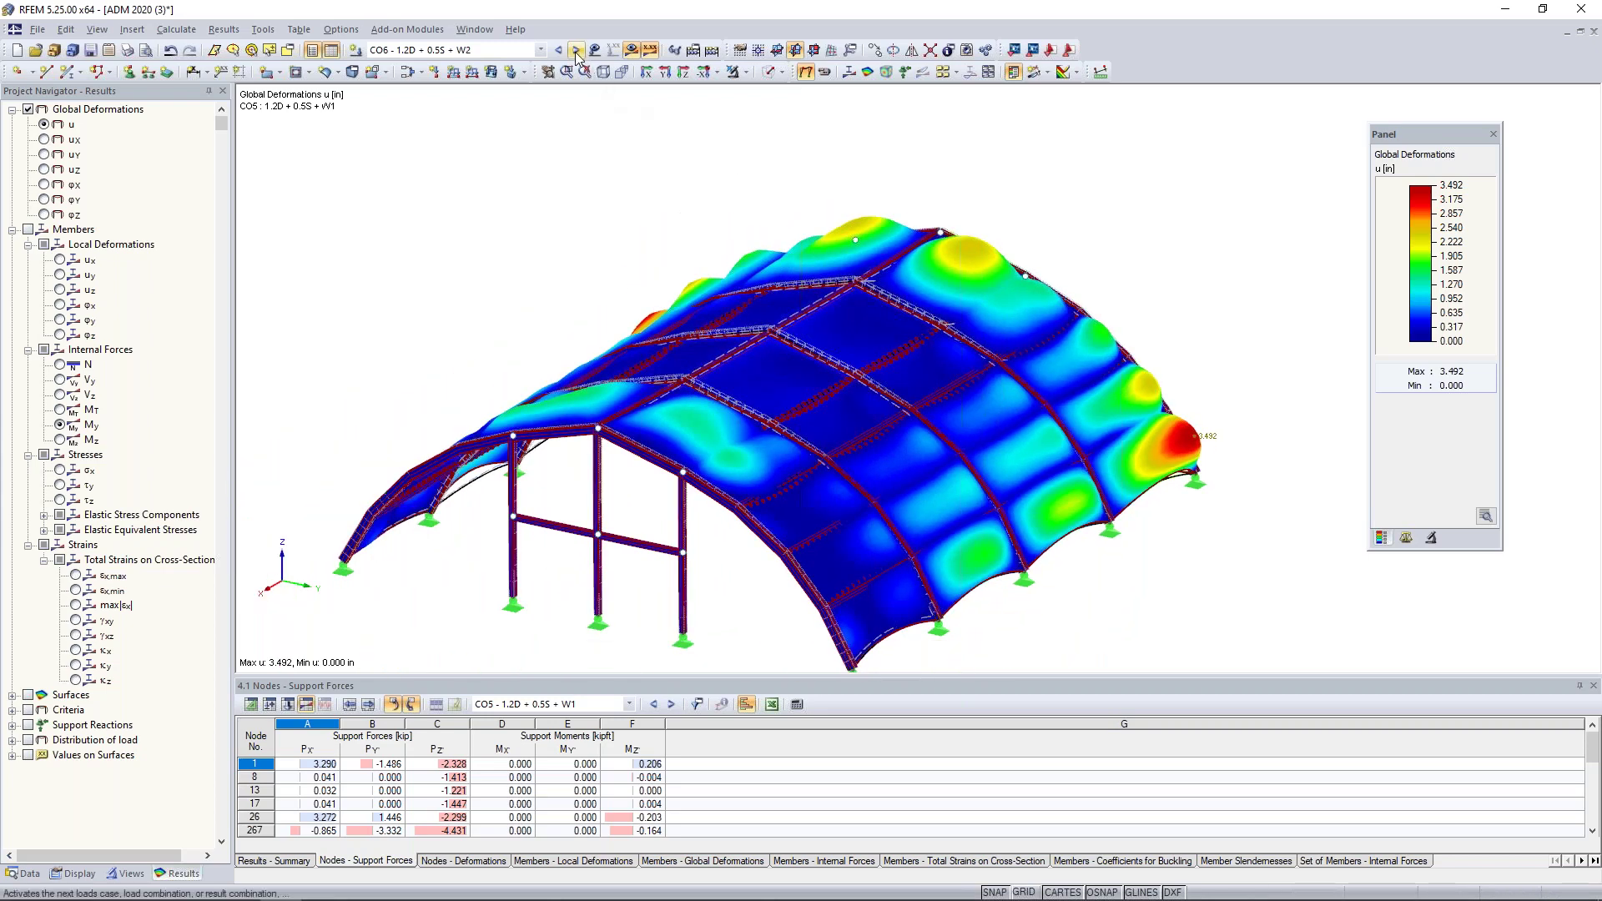
middle_click_drag(458, 233, 1014, 260, "ctrl")
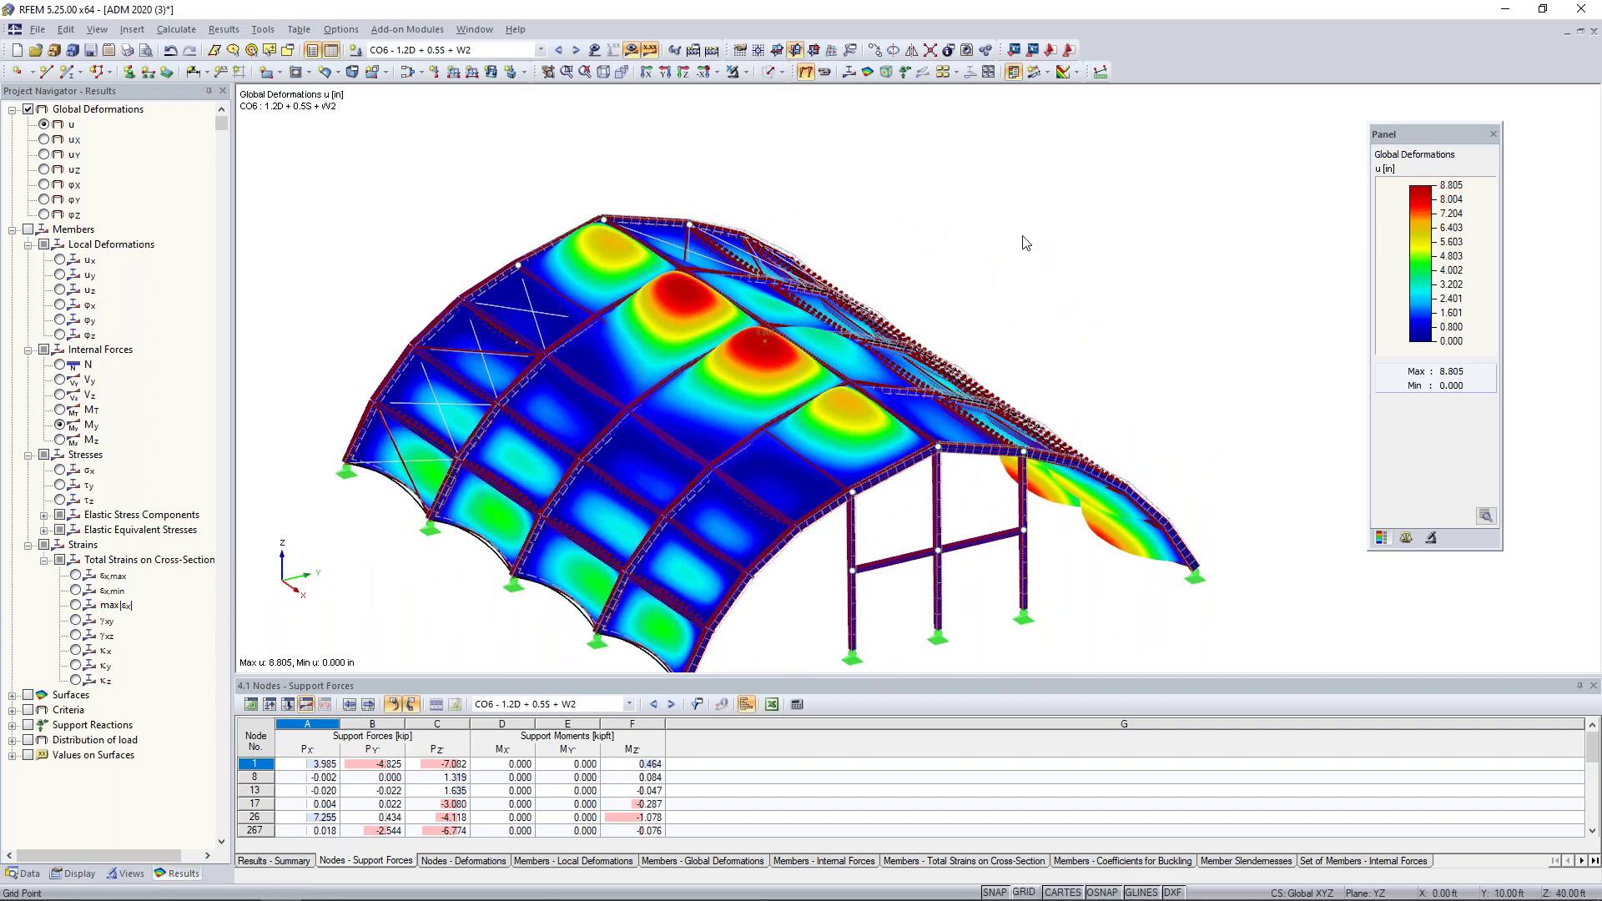
scroll(1051, 254, "down", 2)
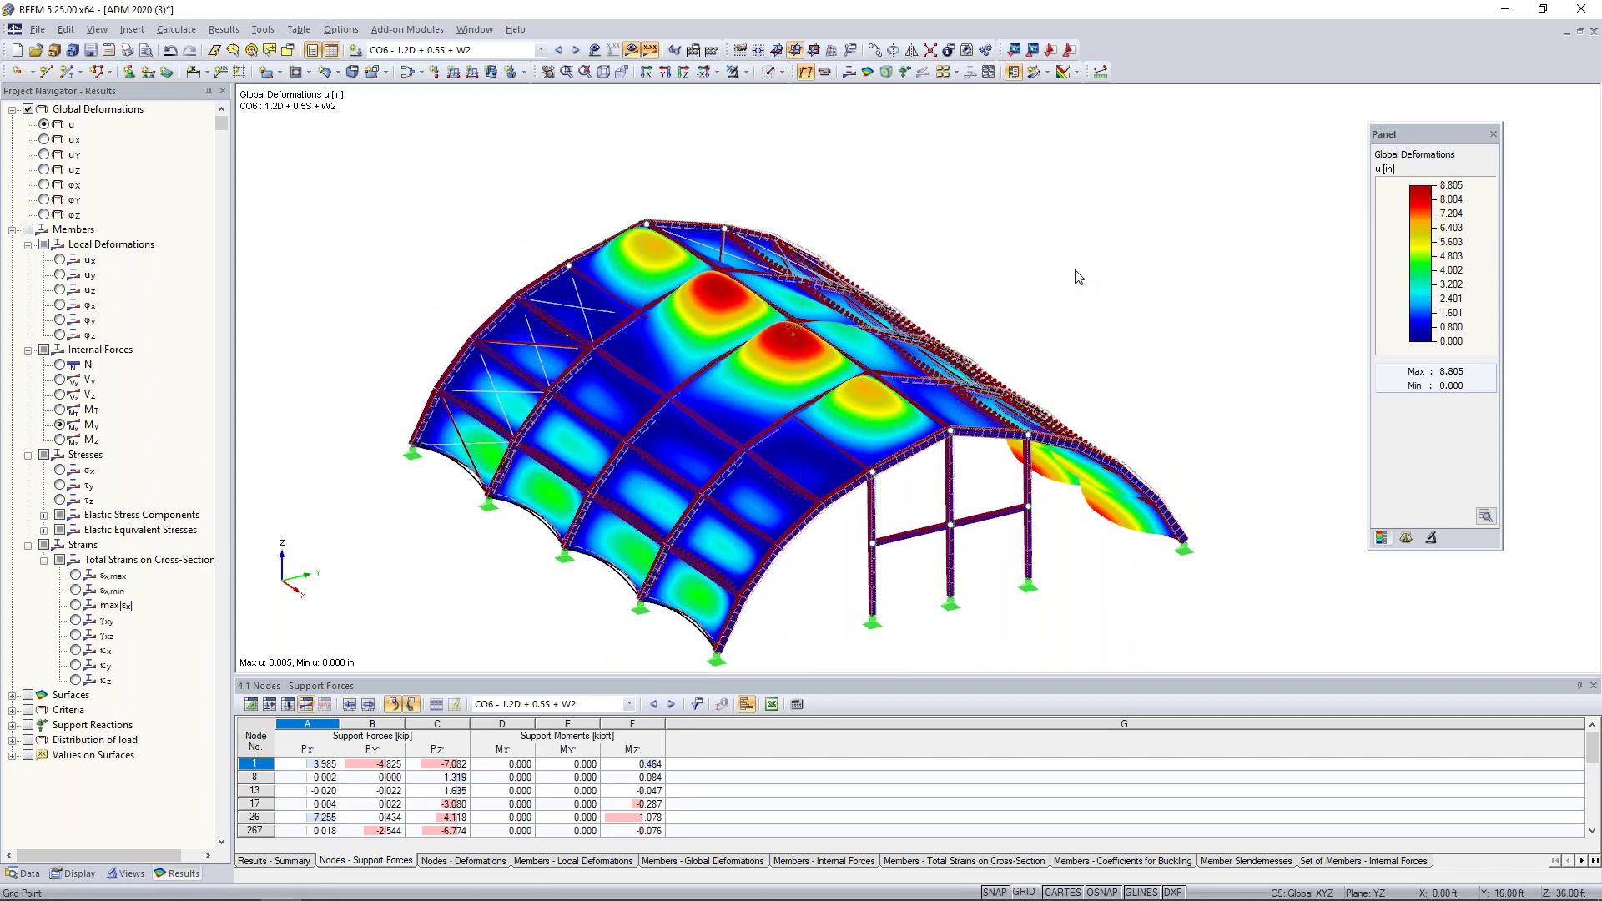
Step: Replace the global deformations with the member My moments and limit the visible objects to the generated Sets of Members
left_click(27, 109)
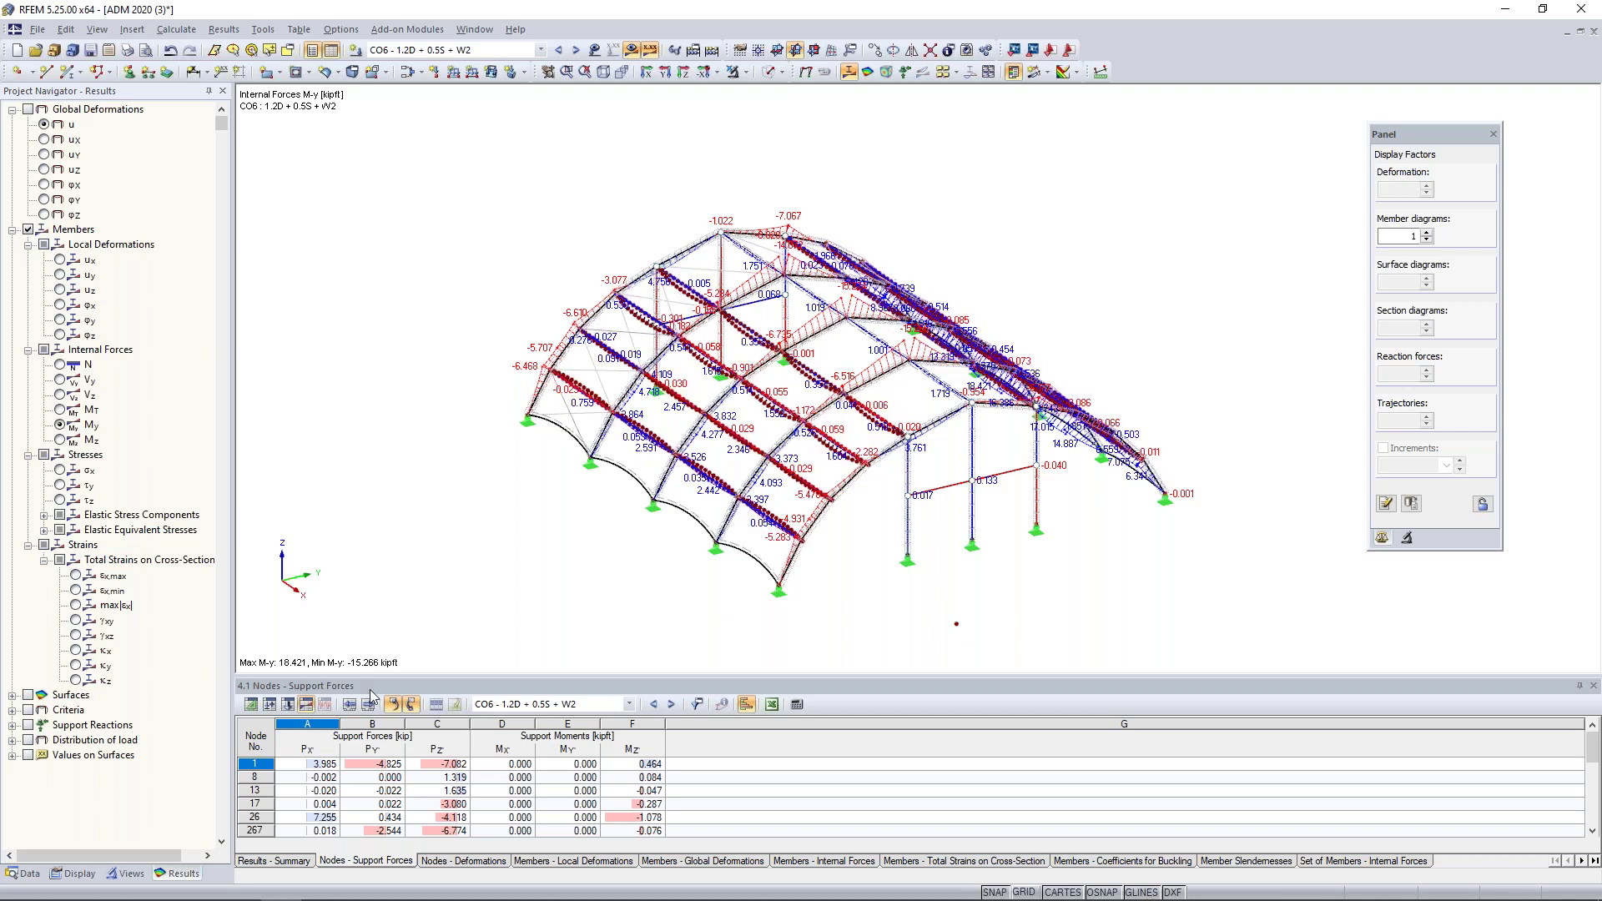
left_click(129, 873)
left_click(47, 586)
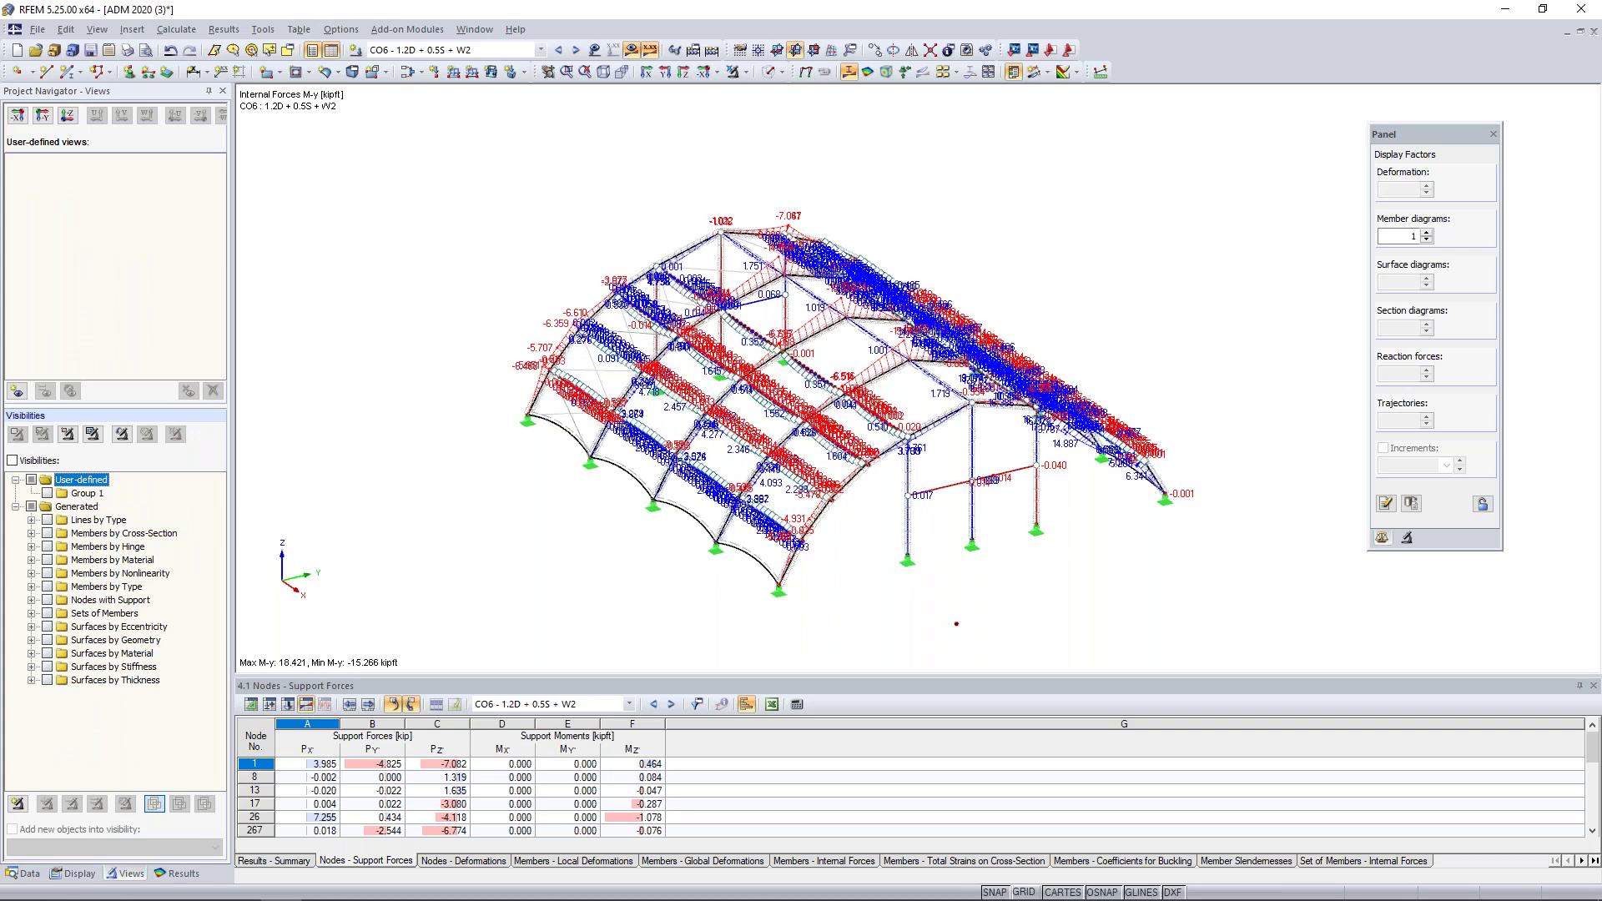
left_click(48, 613)
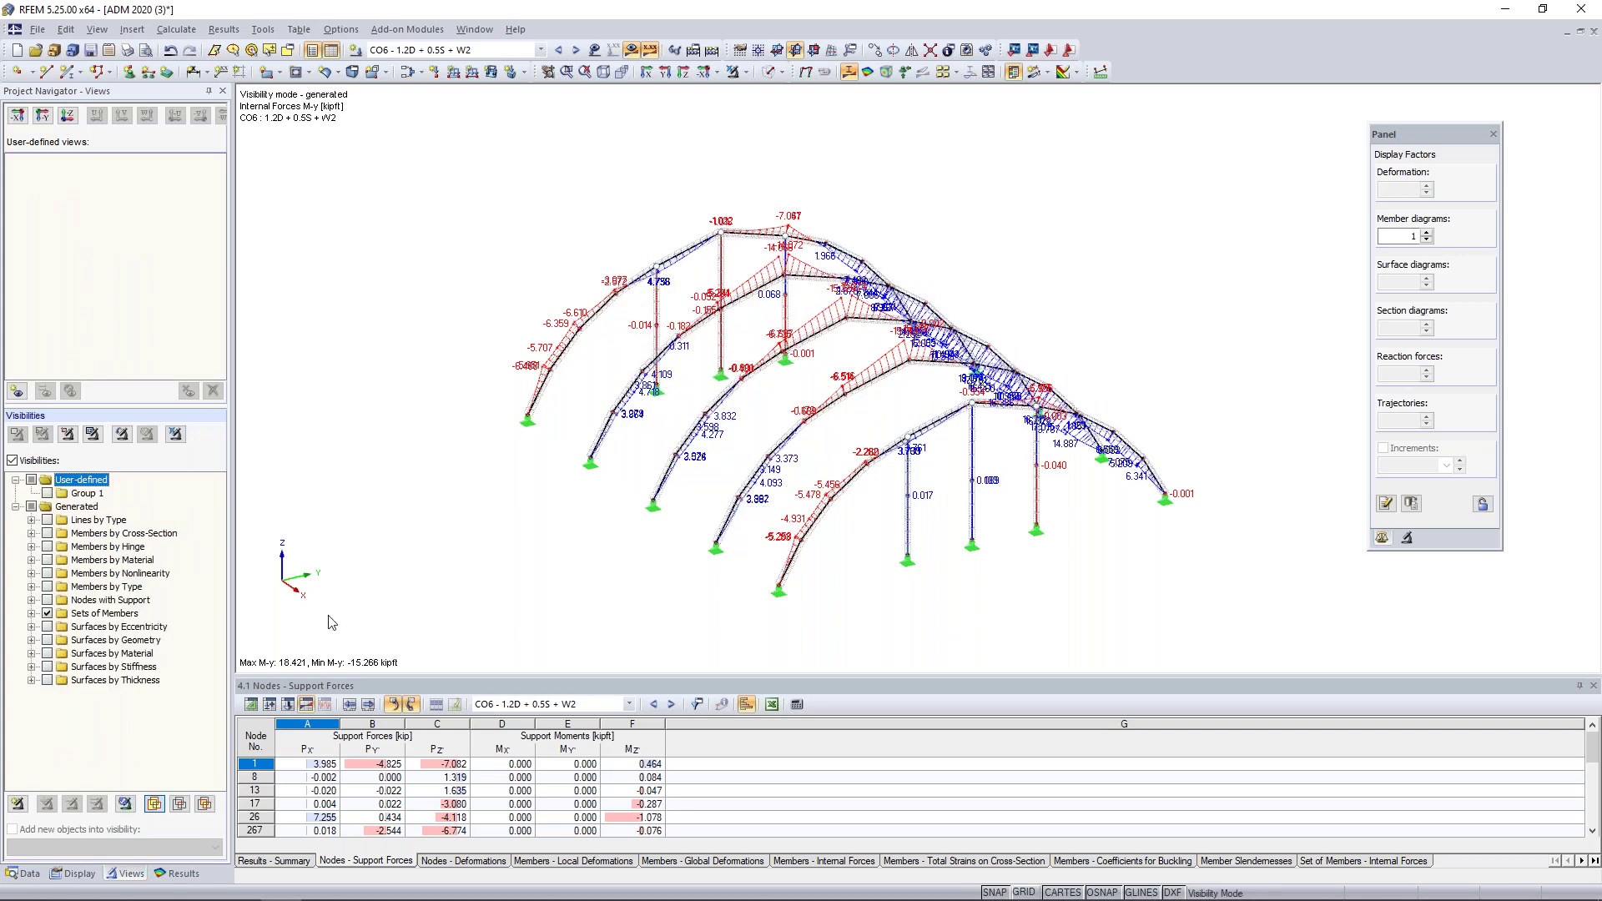
middle_click_drag(583, 562, 822, 577, "ctrl")
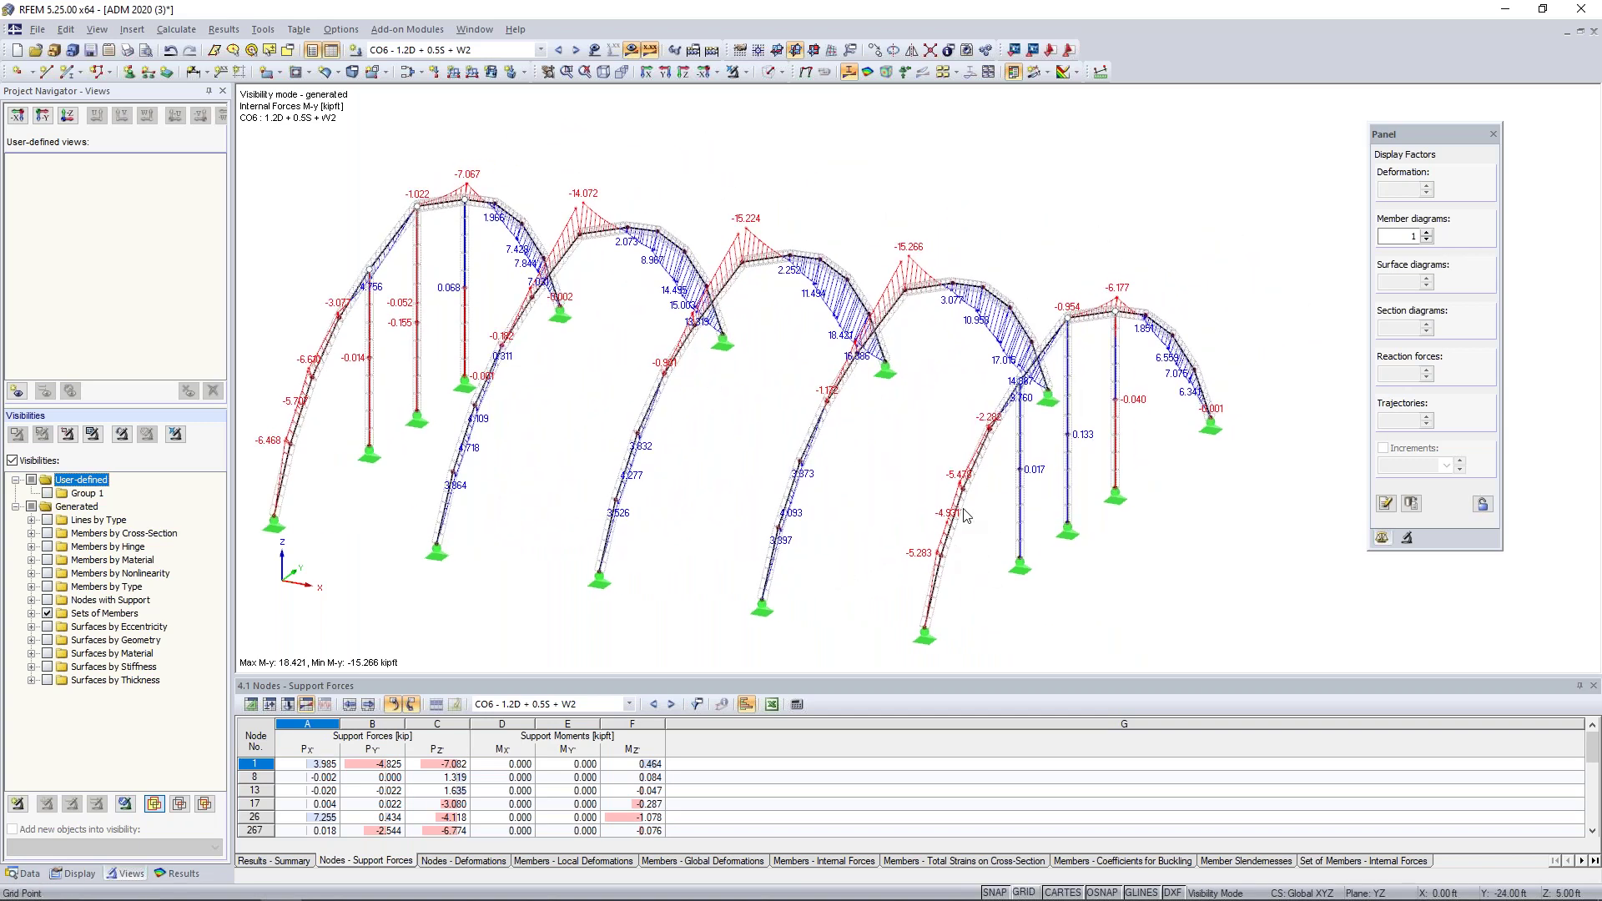
Step: Examine the axial force N and the shear forces Vy and Vz on the isolated arches and columns
left_click(178, 874)
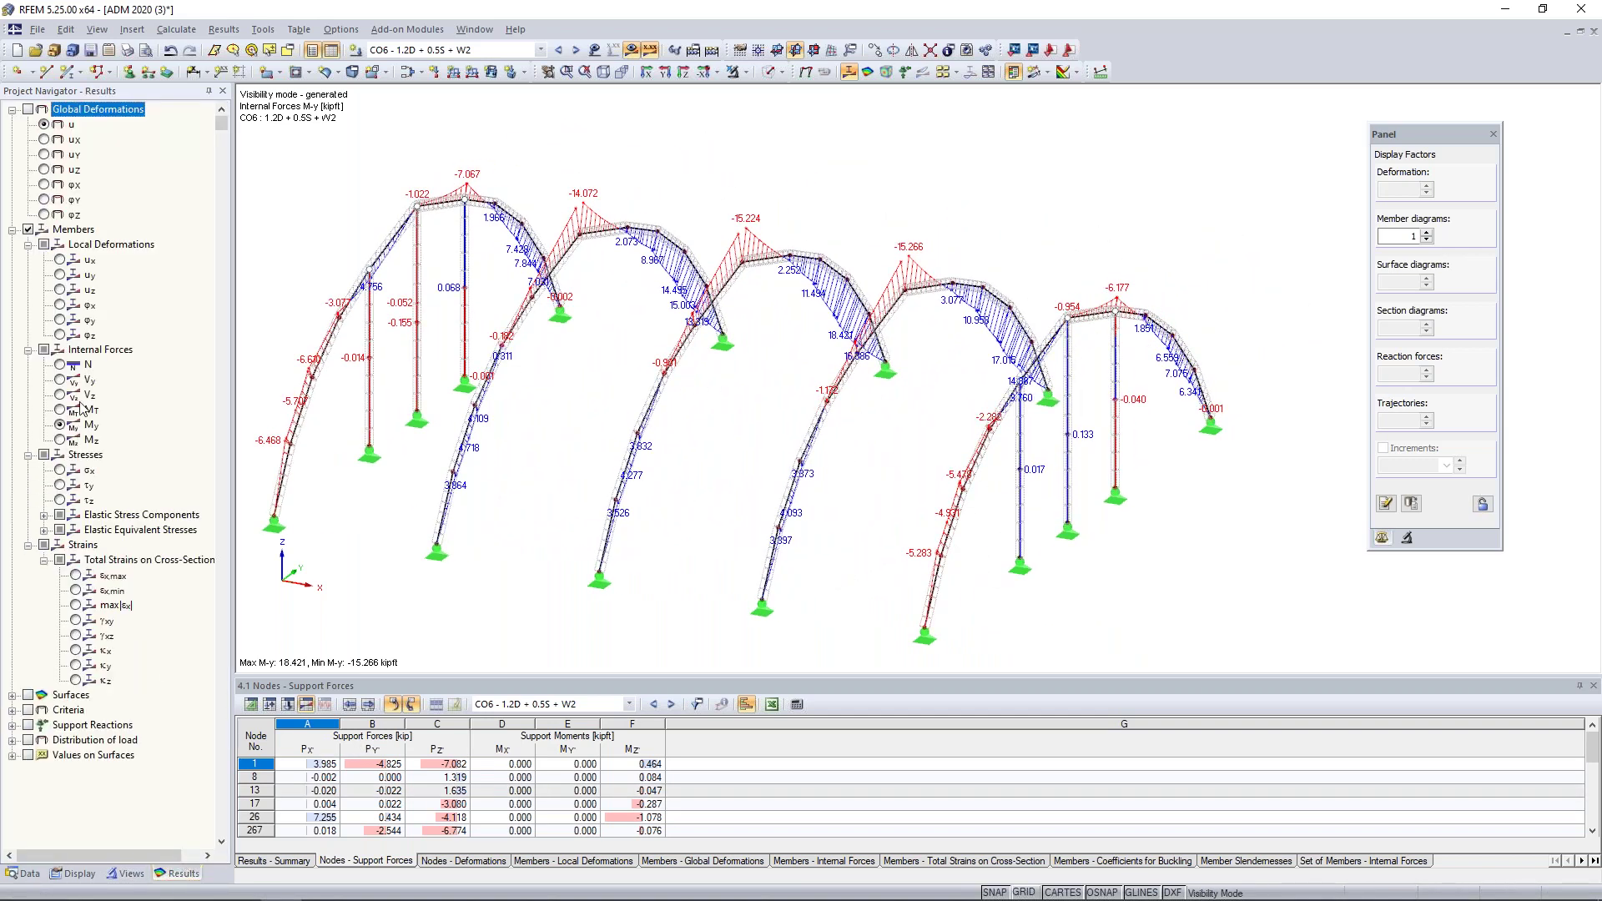
left_click(60, 364)
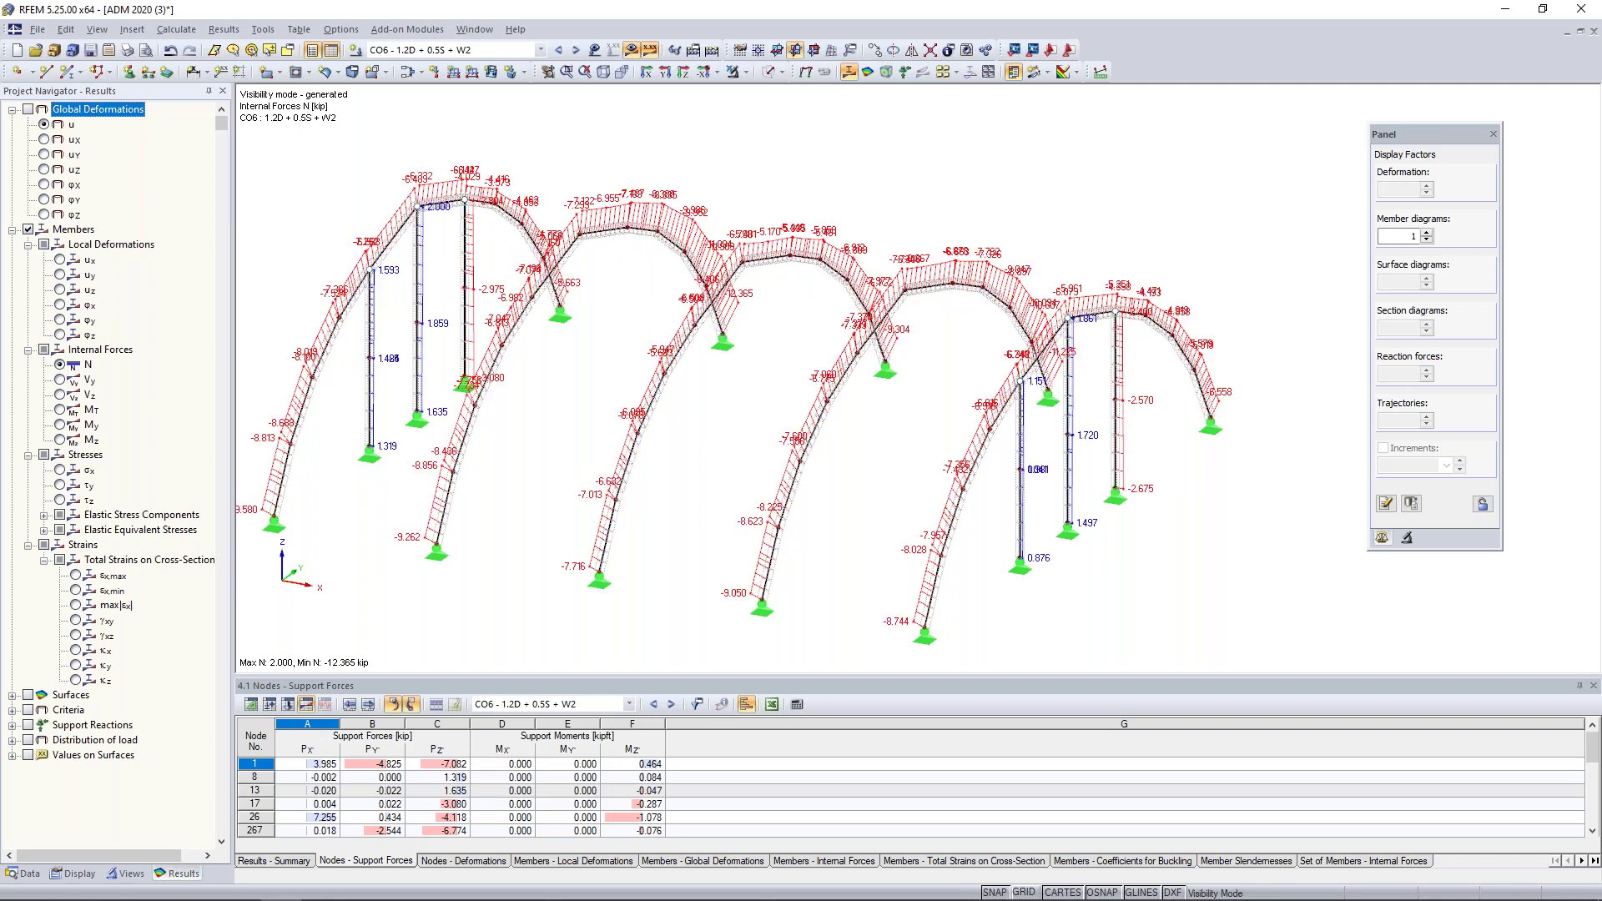
scroll(984, 401, "down", 1)
middle_click_drag(937, 405, 893, 427, "ctrl")
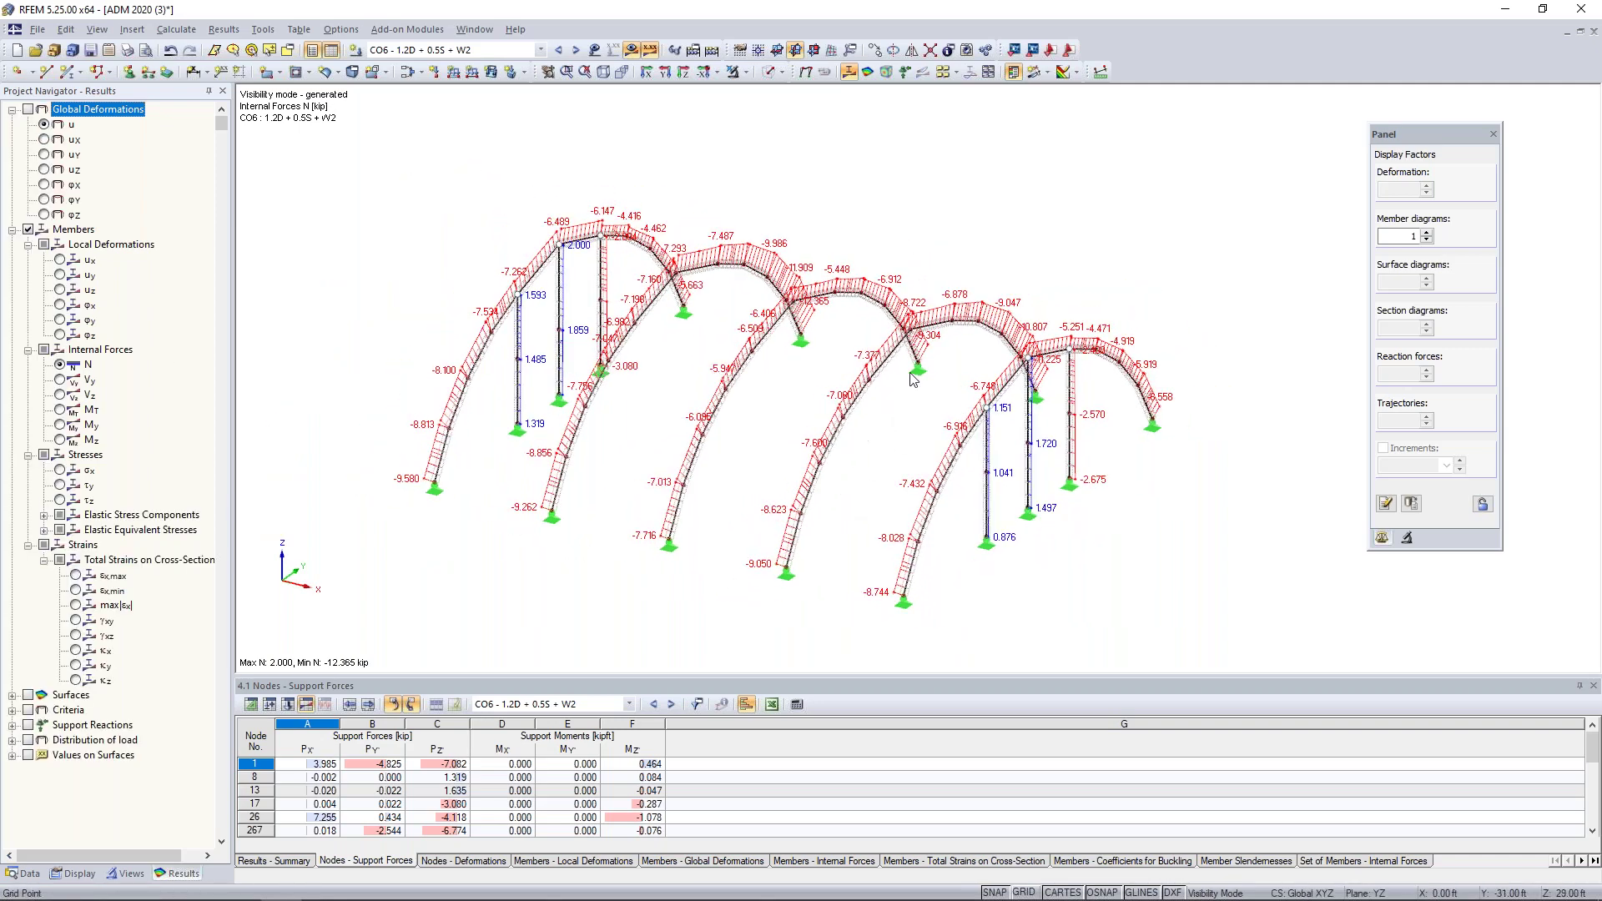
left_click(61, 380)
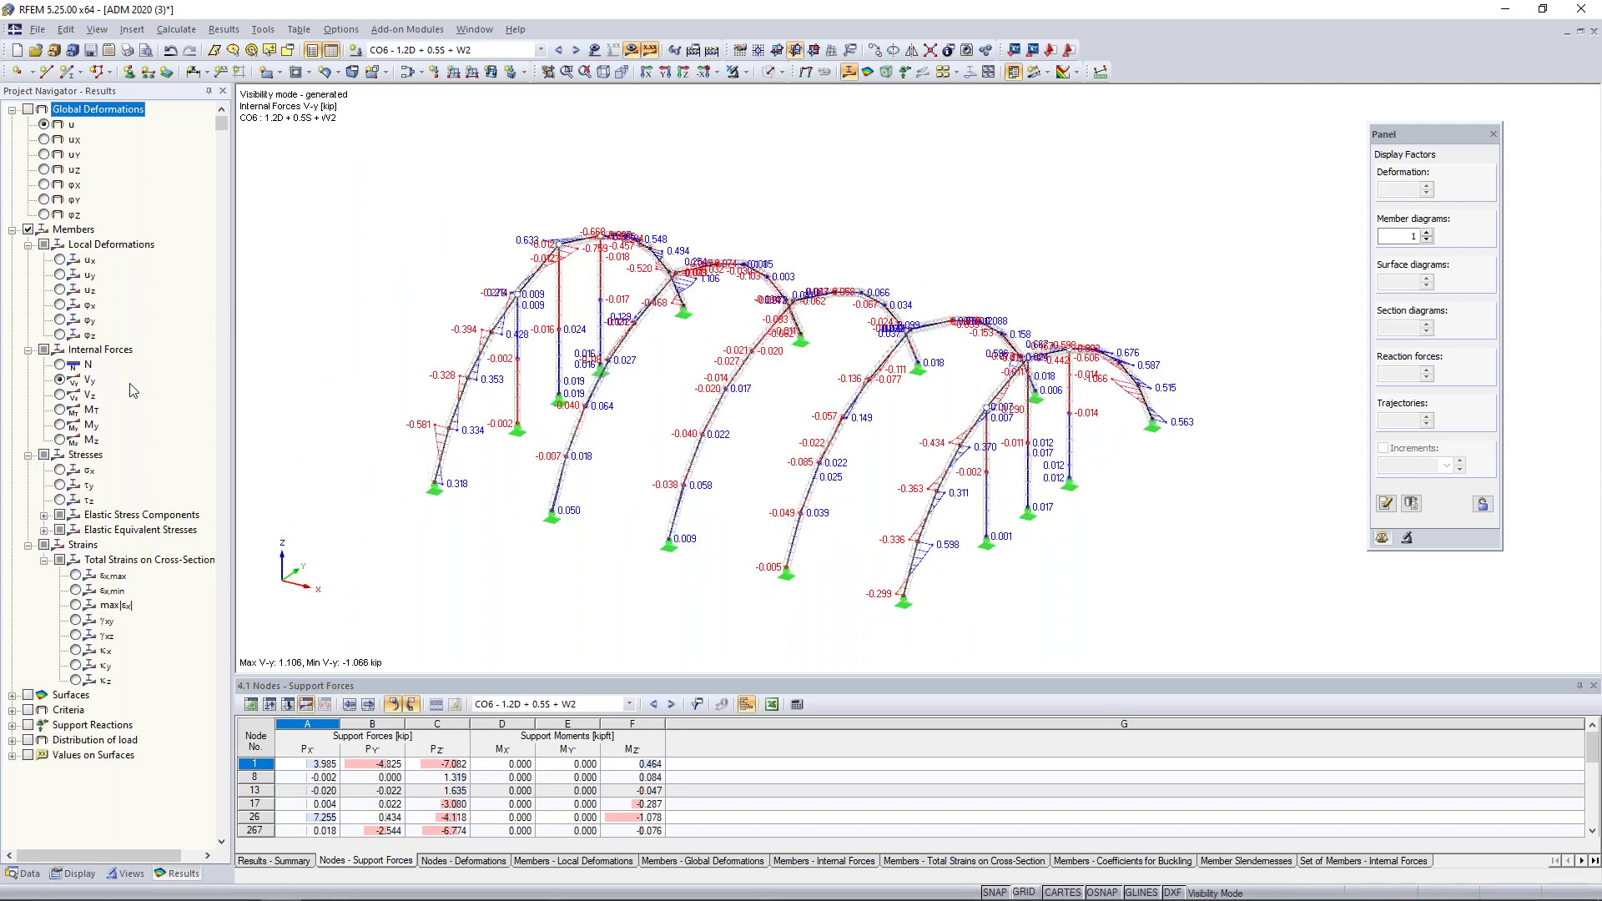
left_click(65, 398)
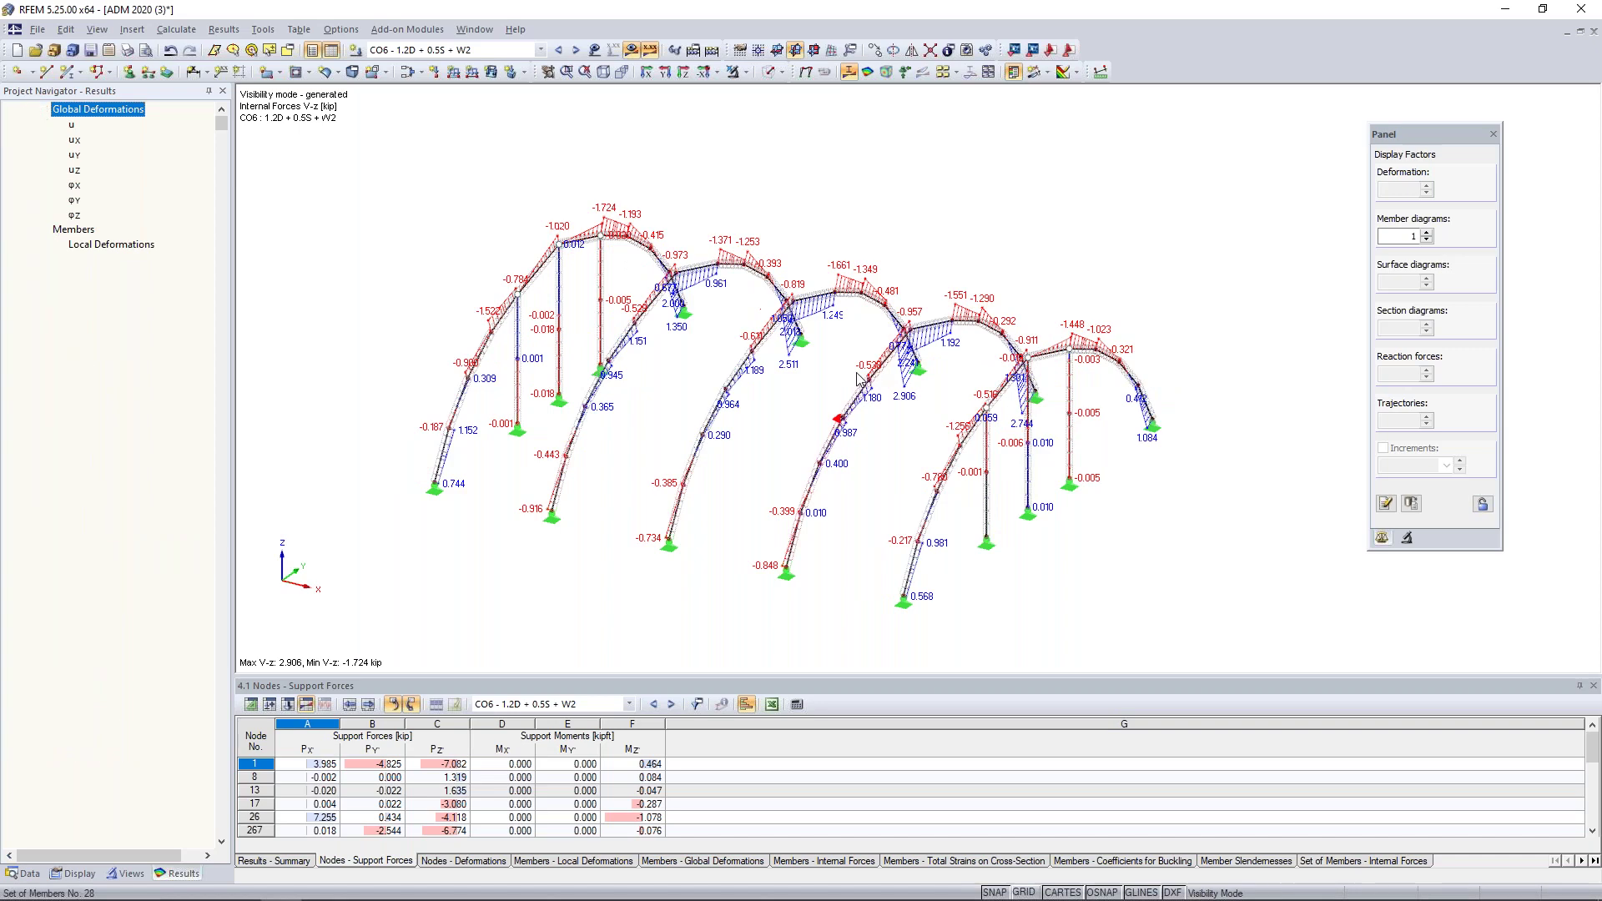
Step: Display the bending moments My on the arches and inspect their distribution from the front and at an angle
left_click(62, 425)
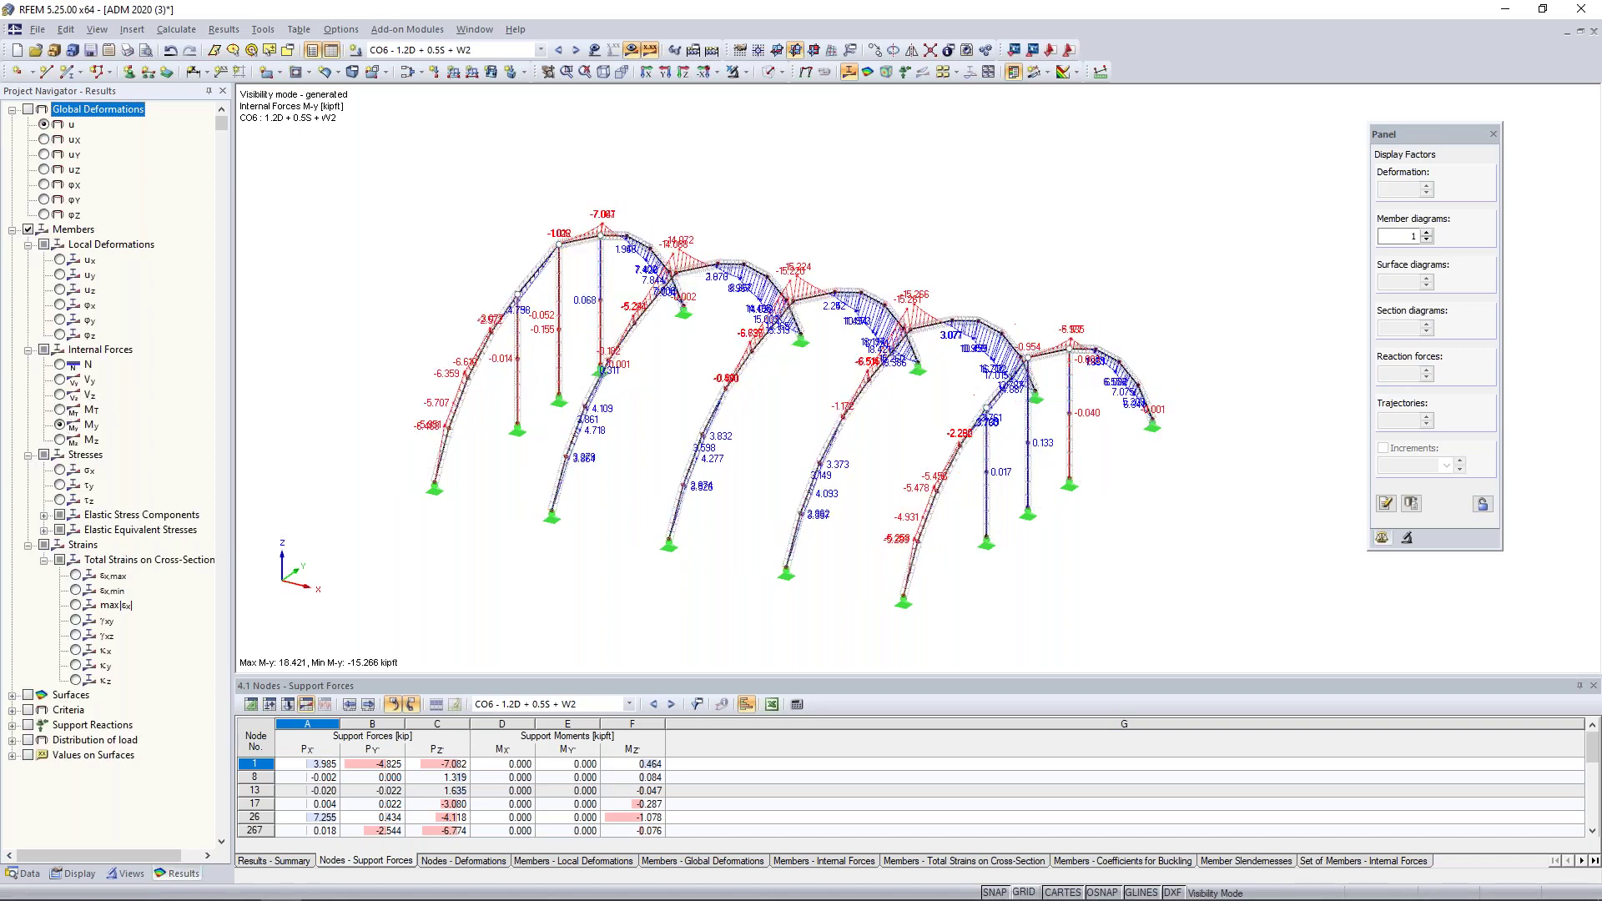
middle_click_drag(1026, 325, 912, 244, "ctrl")
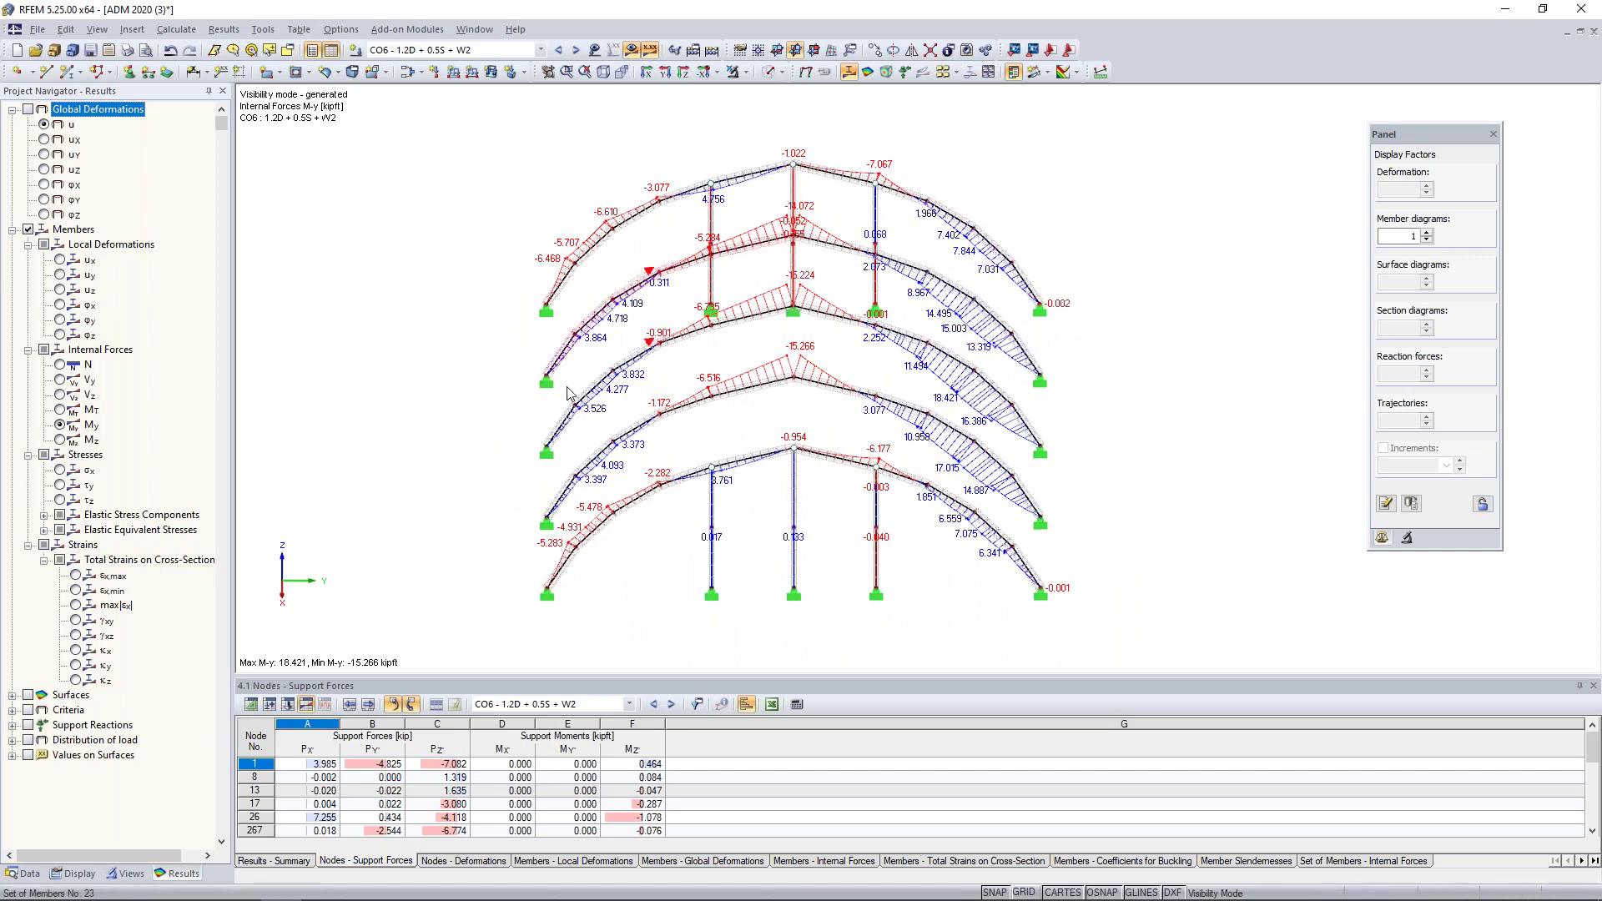
middle_click_drag(402, 429, 764, 362, "ctrl")
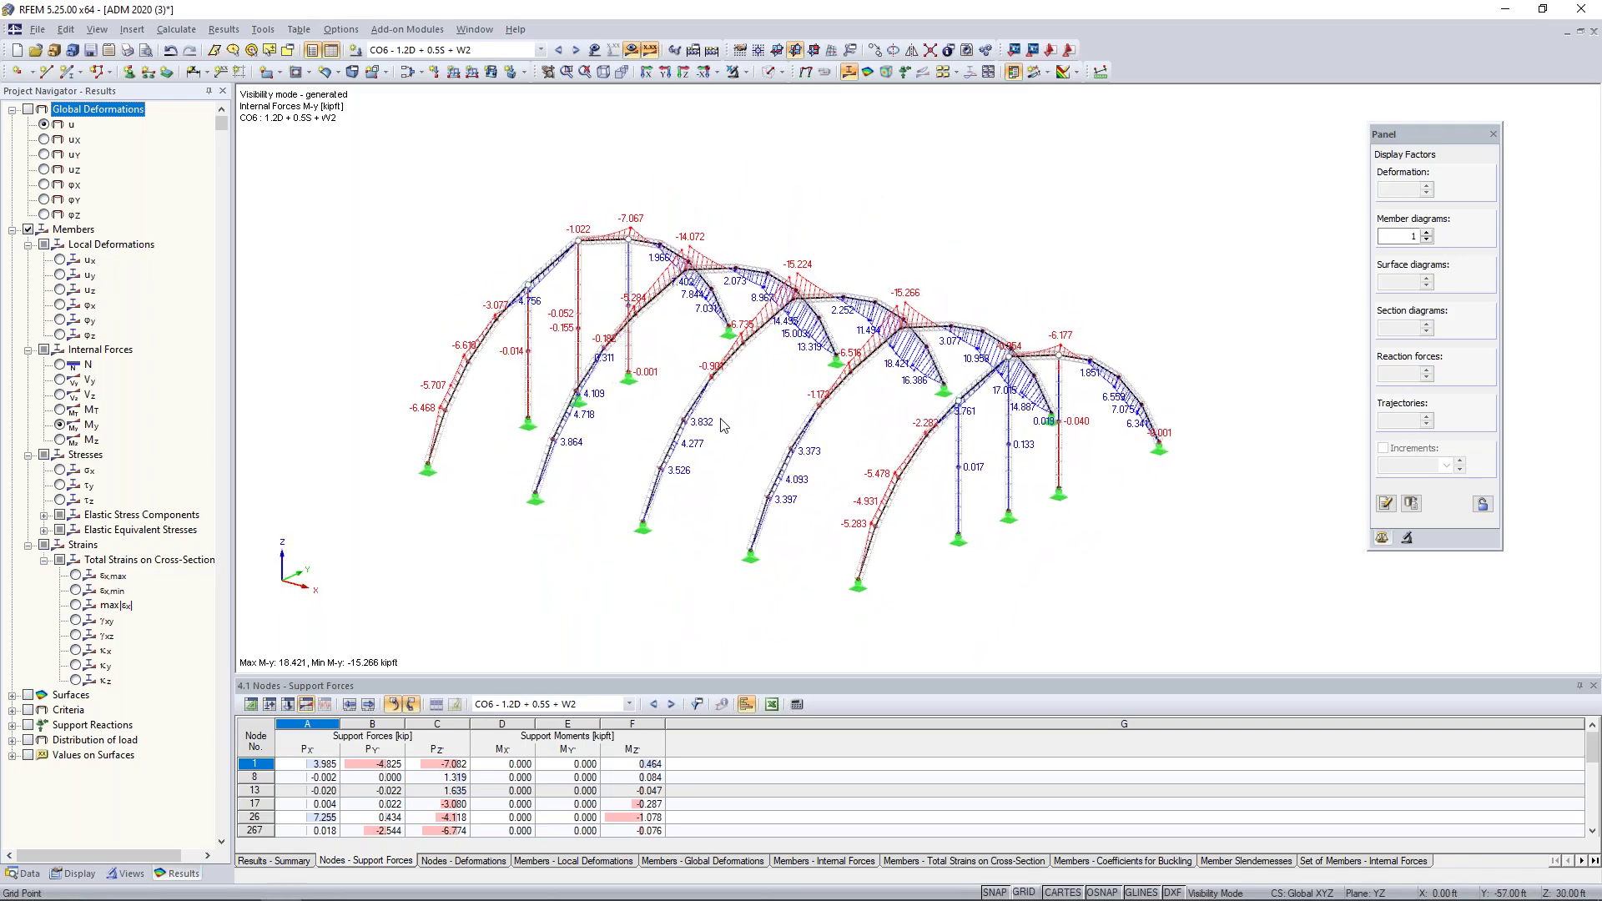
Step: Open the result diagrams for set of members 23 on the middle arch and add the N and Vz diagrams
scroll(699, 469, "up", 3)
scroll(699, 469, "up", 1)
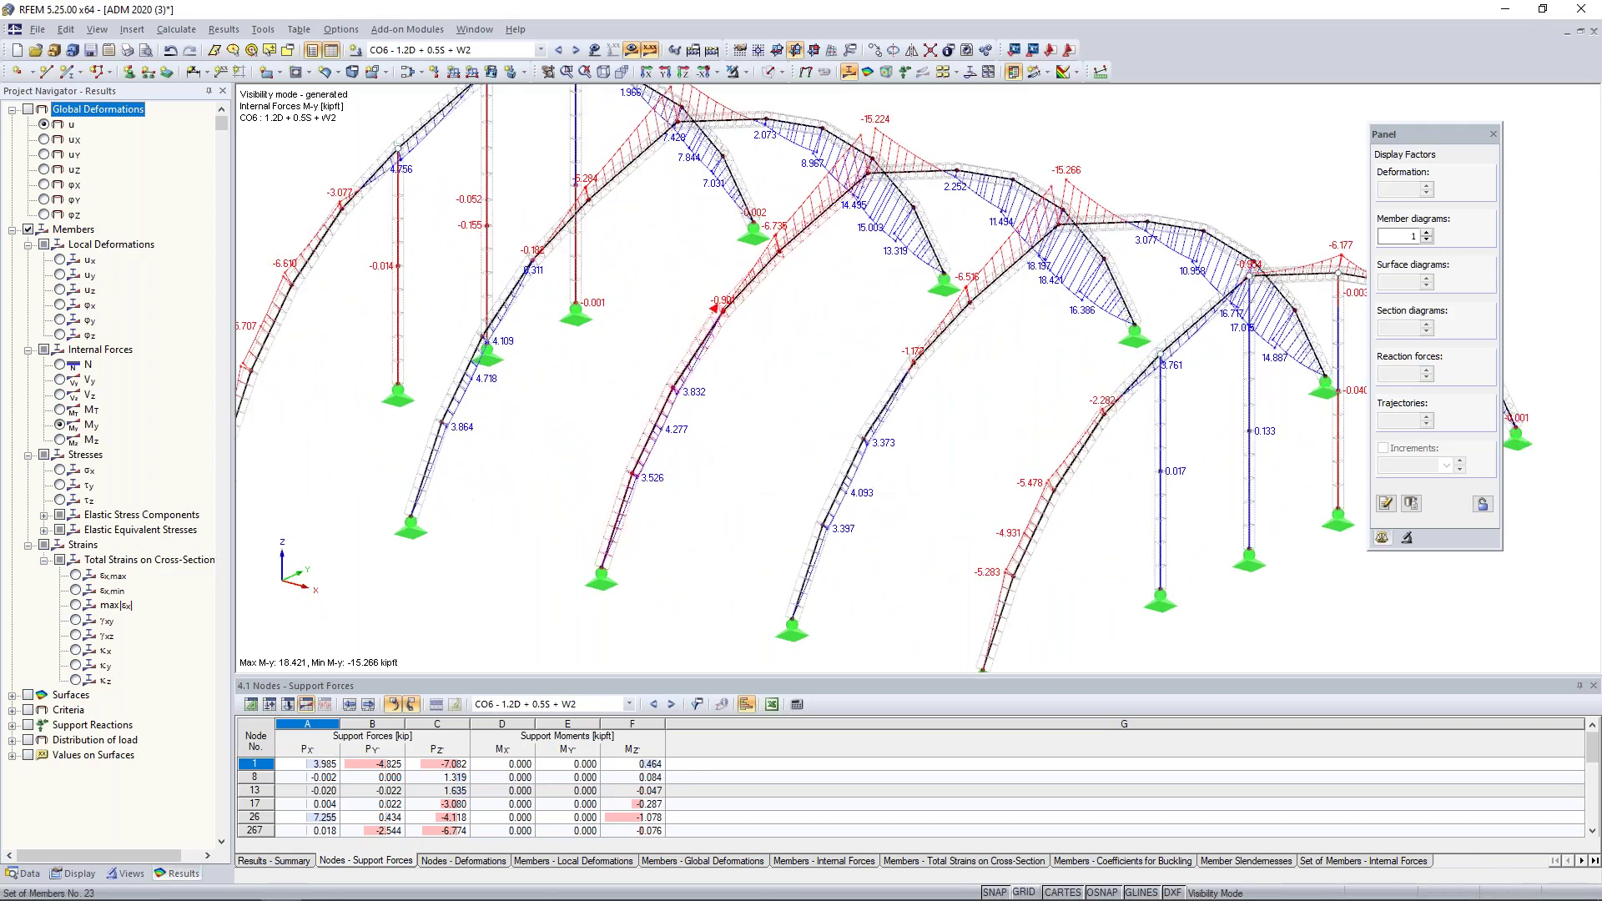
right_click(645, 459)
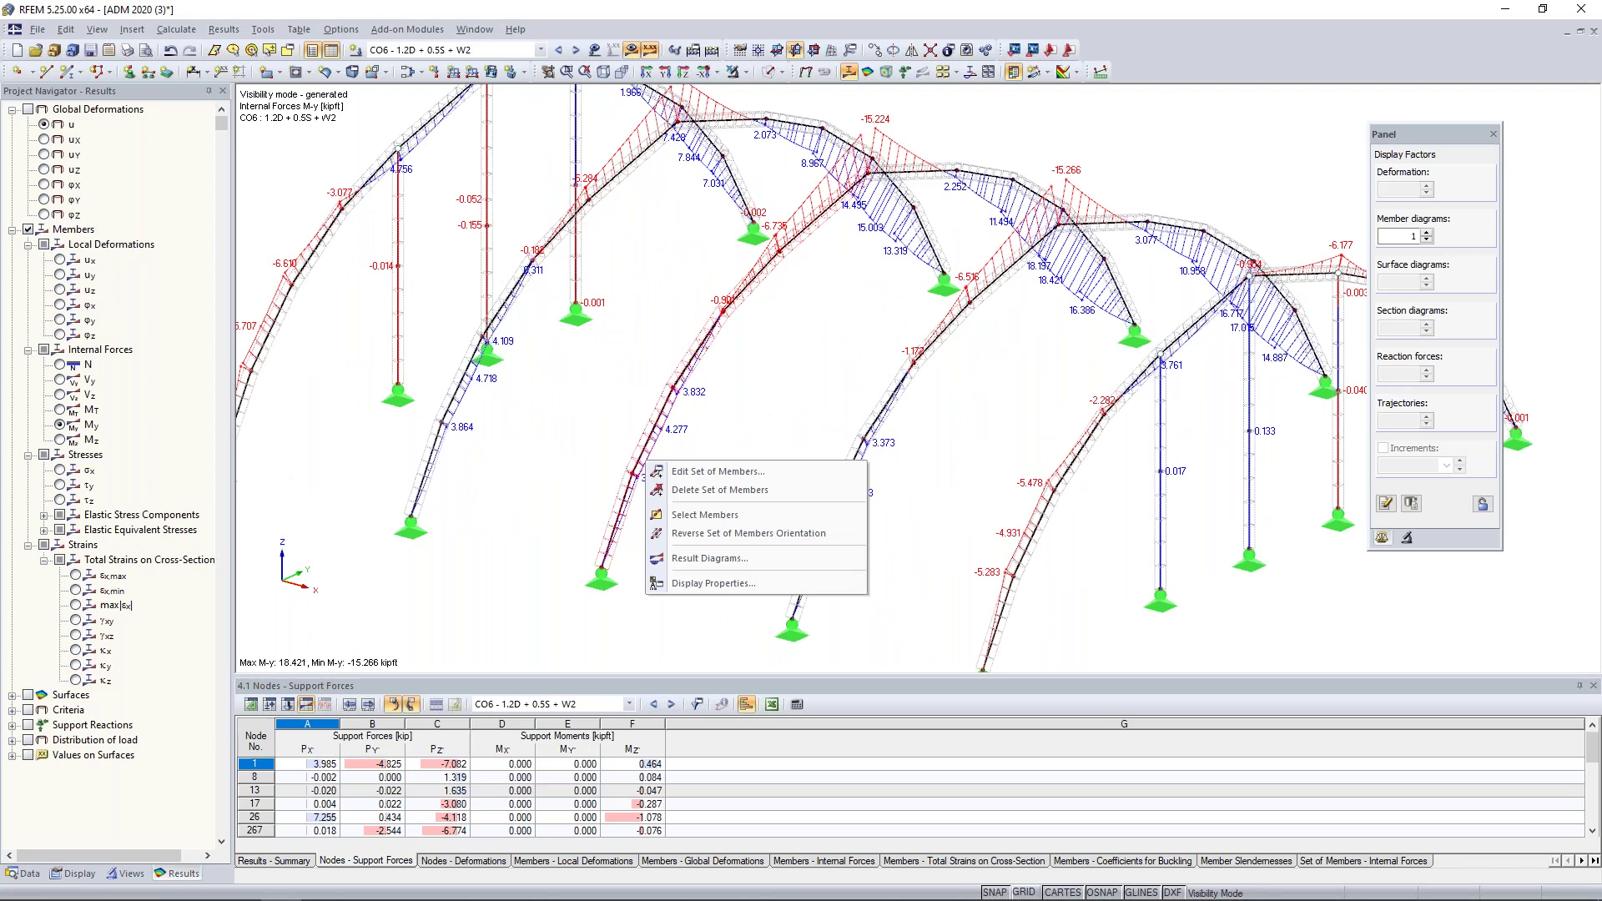
left_click(691, 558)
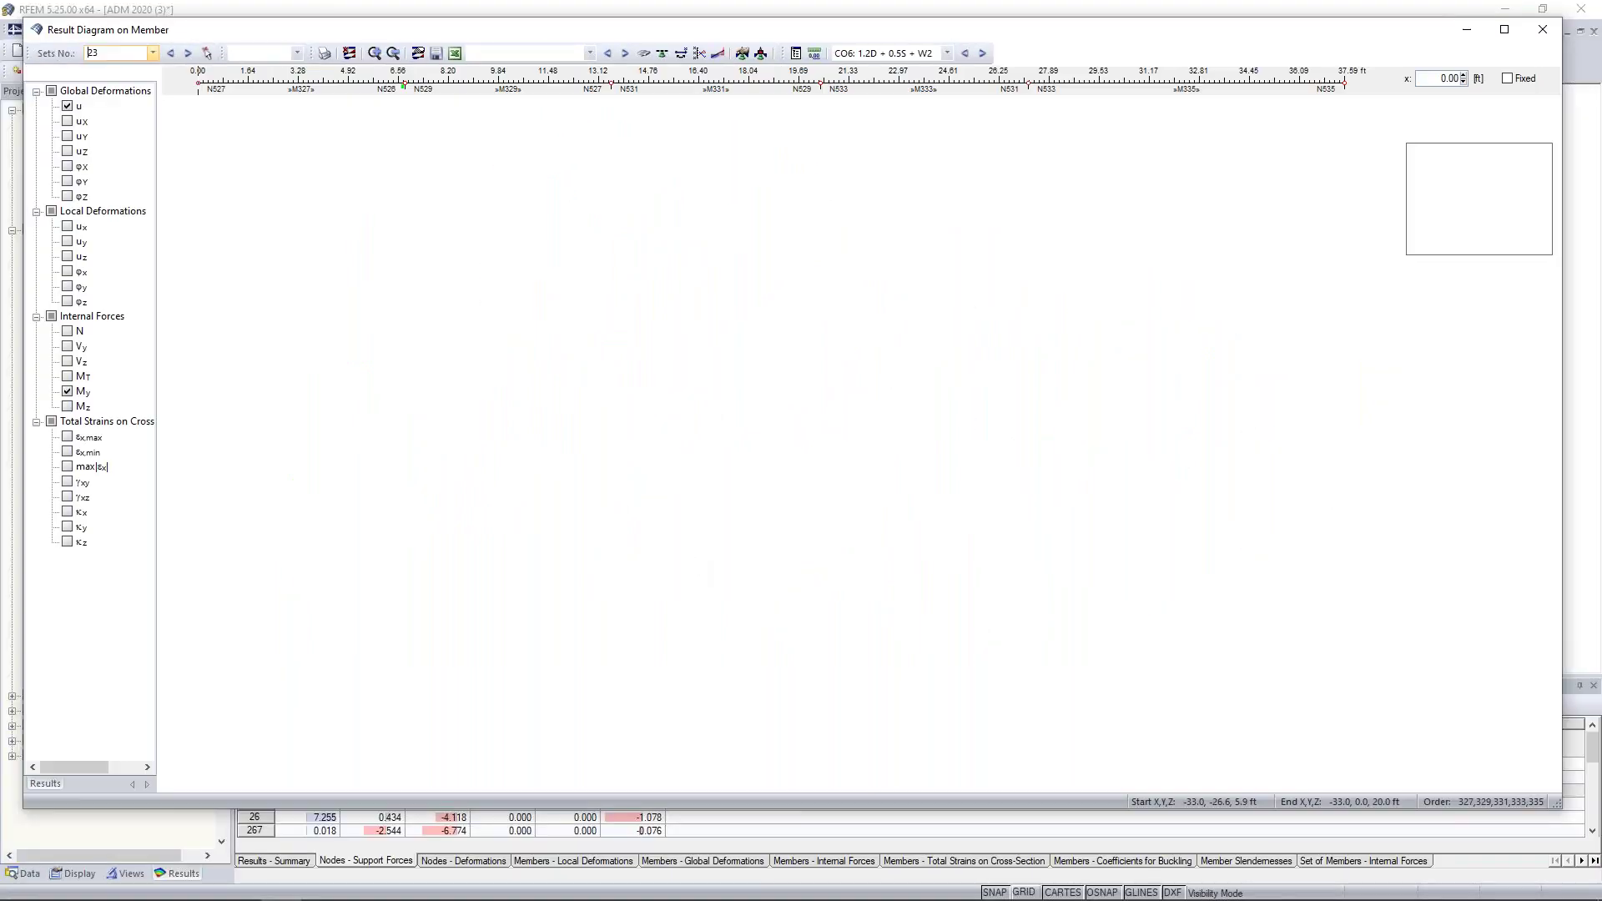
left_click(68, 330)
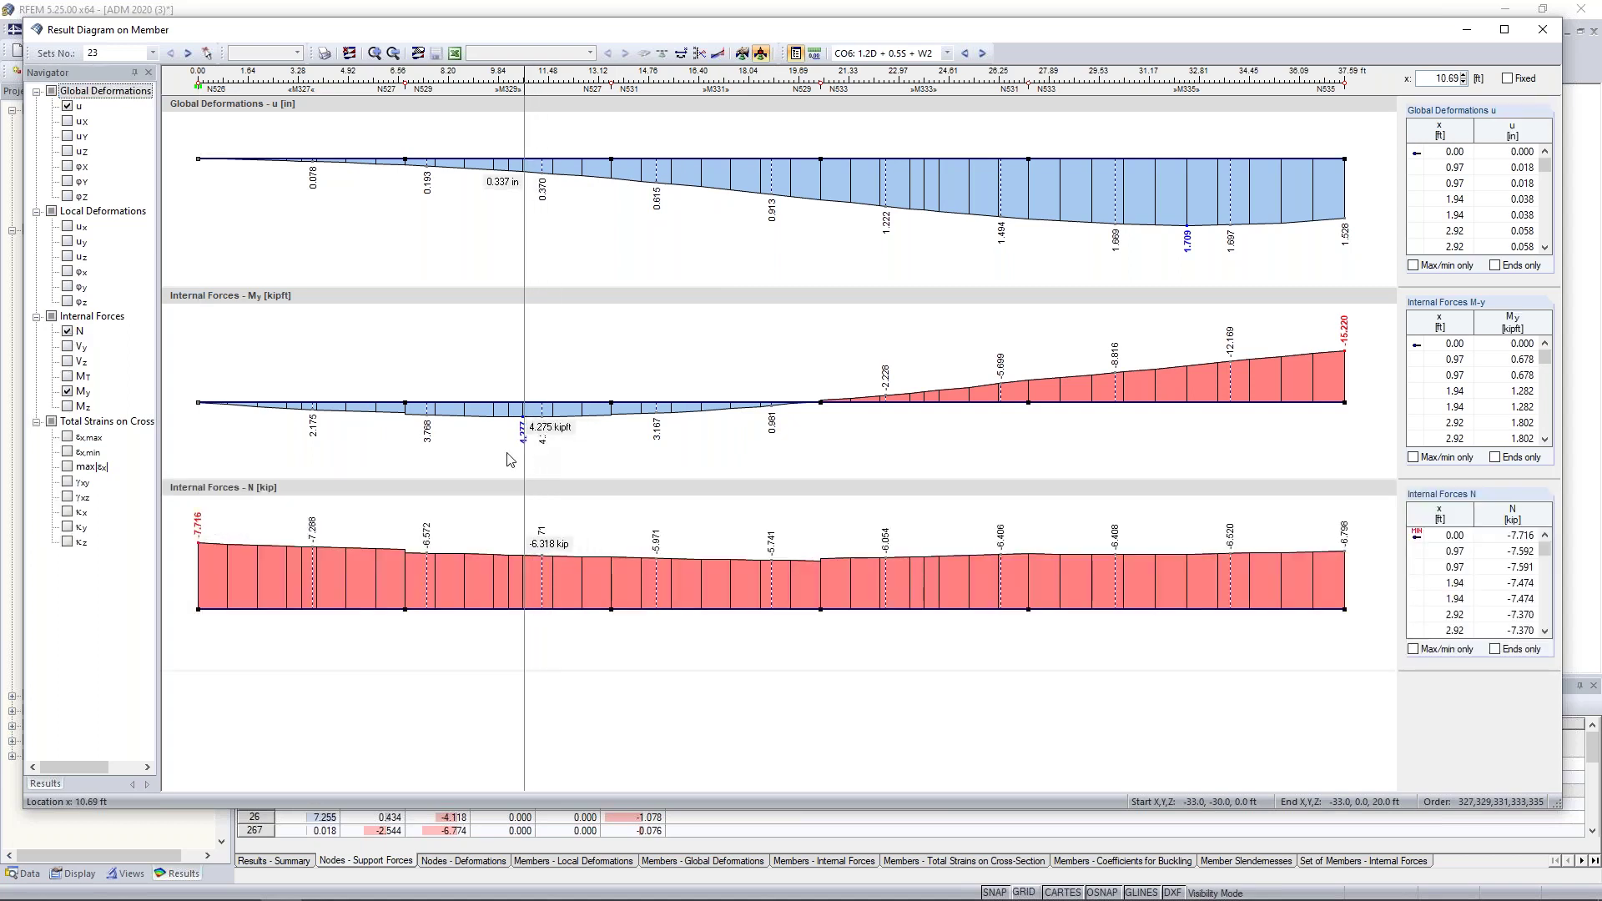
left_click(67, 361)
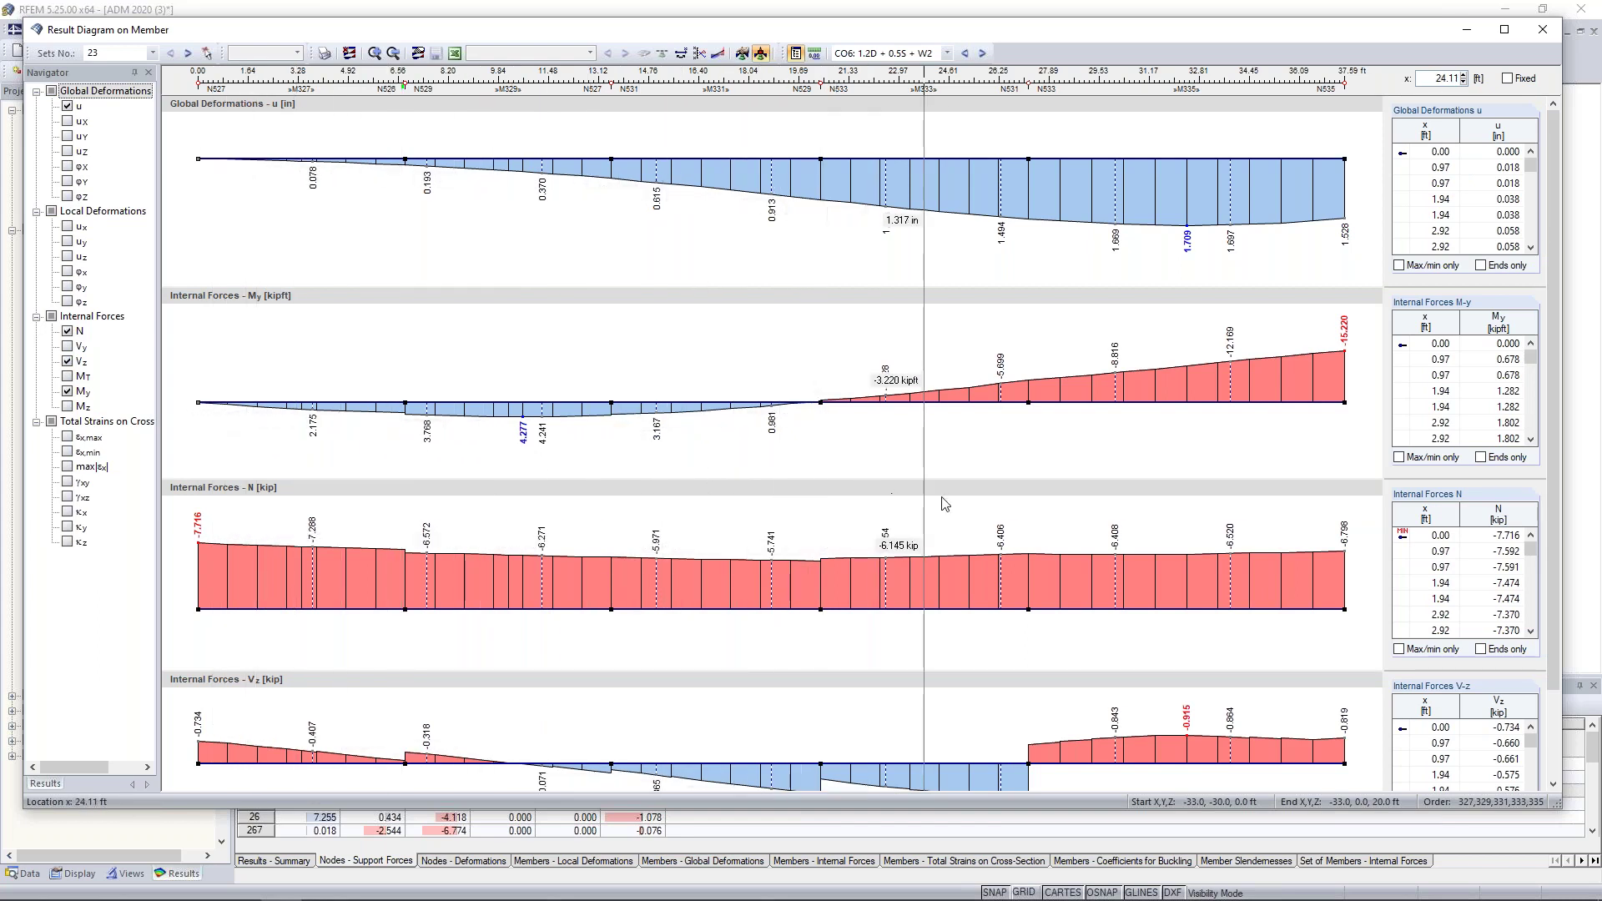
Step: Switch the result diagrams to load combination CO8 - 1.2D + W2 for review and close the diagram window
left_click(982, 52)
left_click(982, 53)
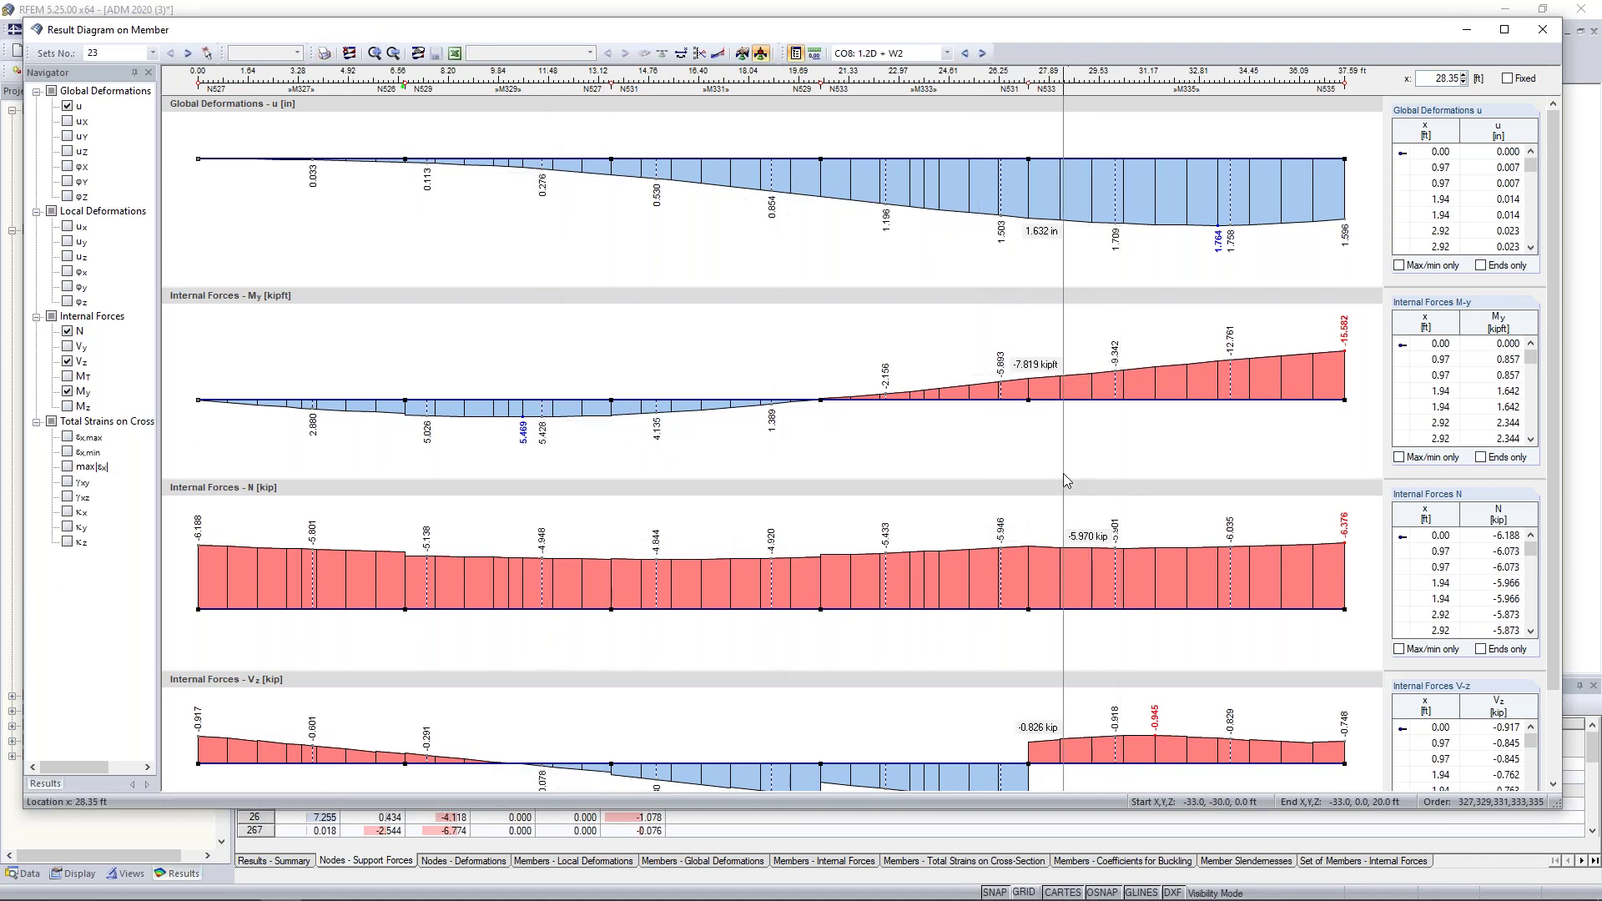
left_click(1543, 29)
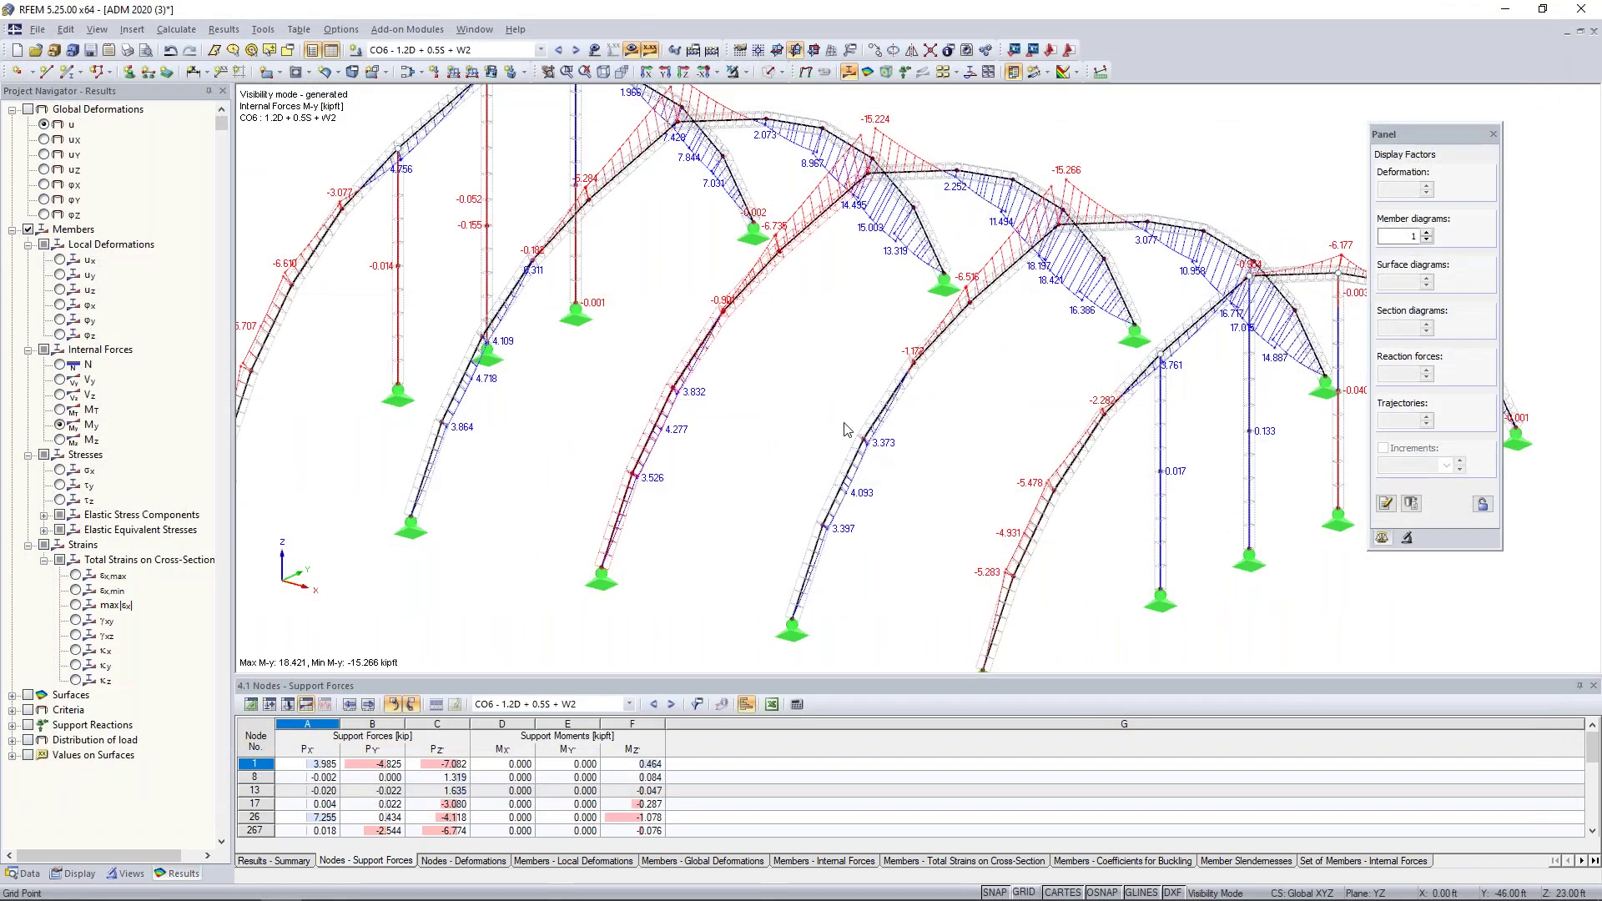
Step: Enlarge the results table to review all nodal support forces and switch it to the member internal forces
scroll(845, 430, "down", 1)
scroll(622, 428, "down", 1)
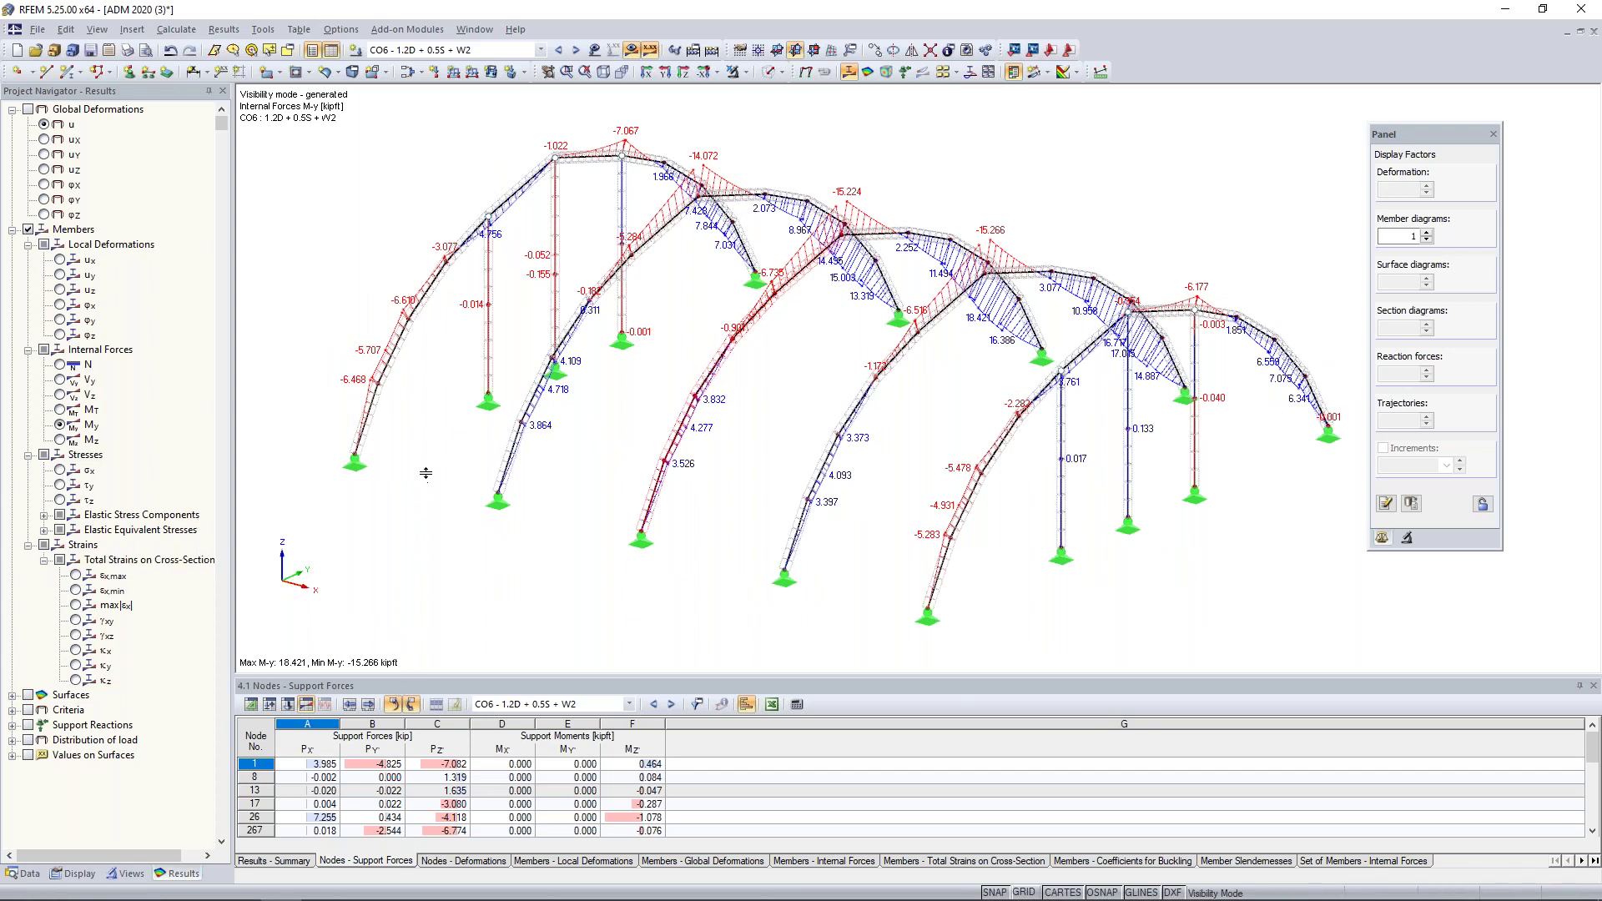
left_click_drag(426, 678, 425, 471)
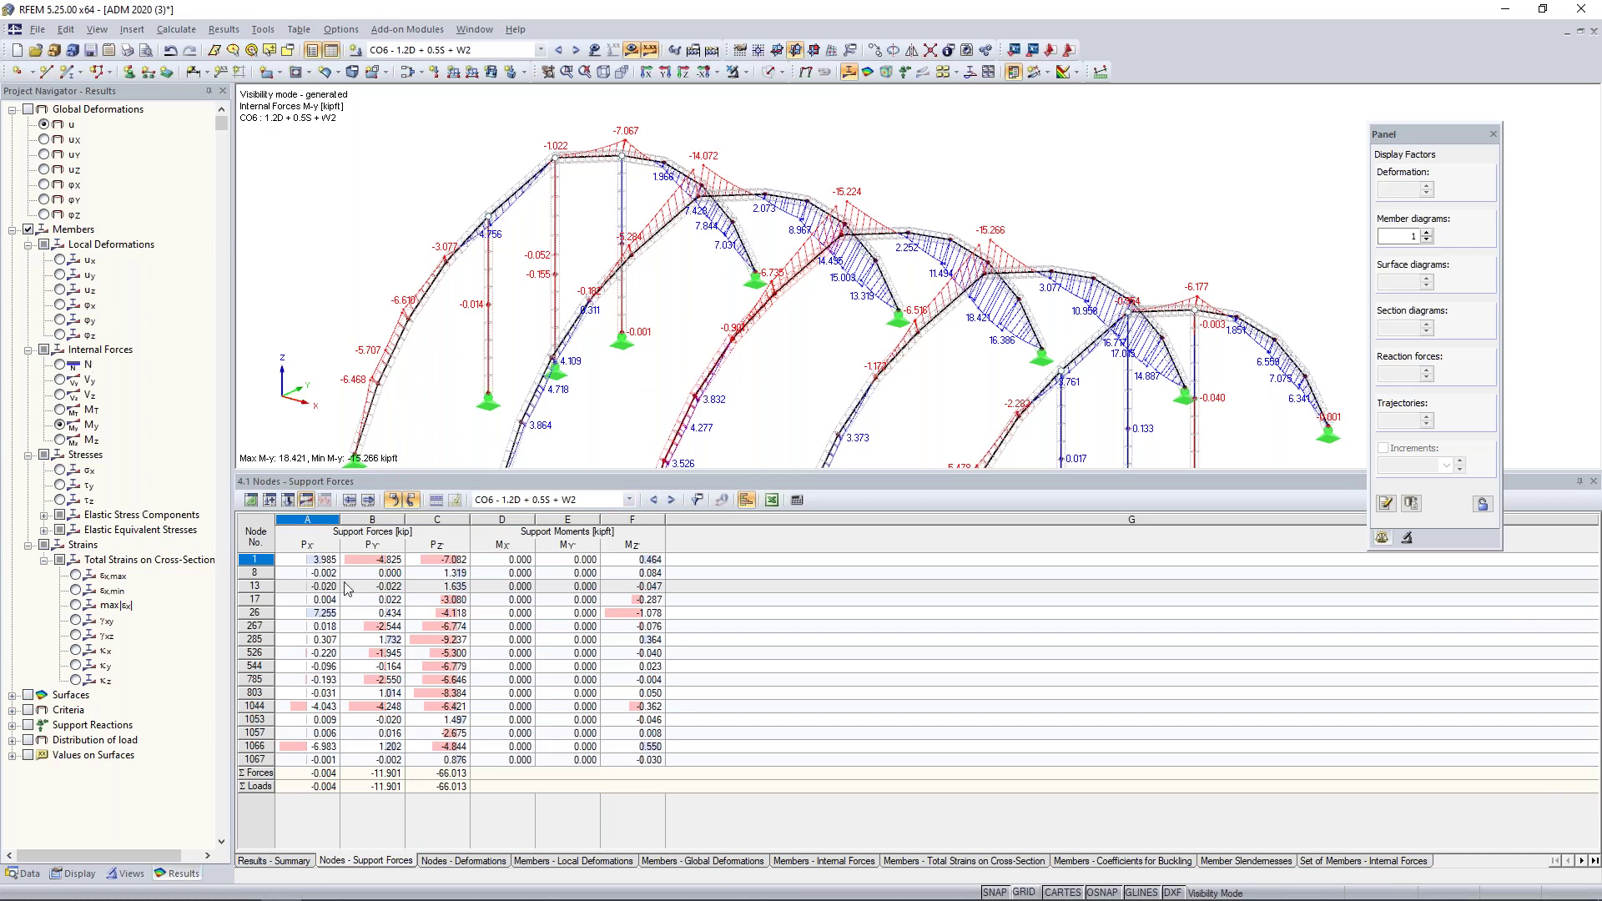
left_click(782, 861)
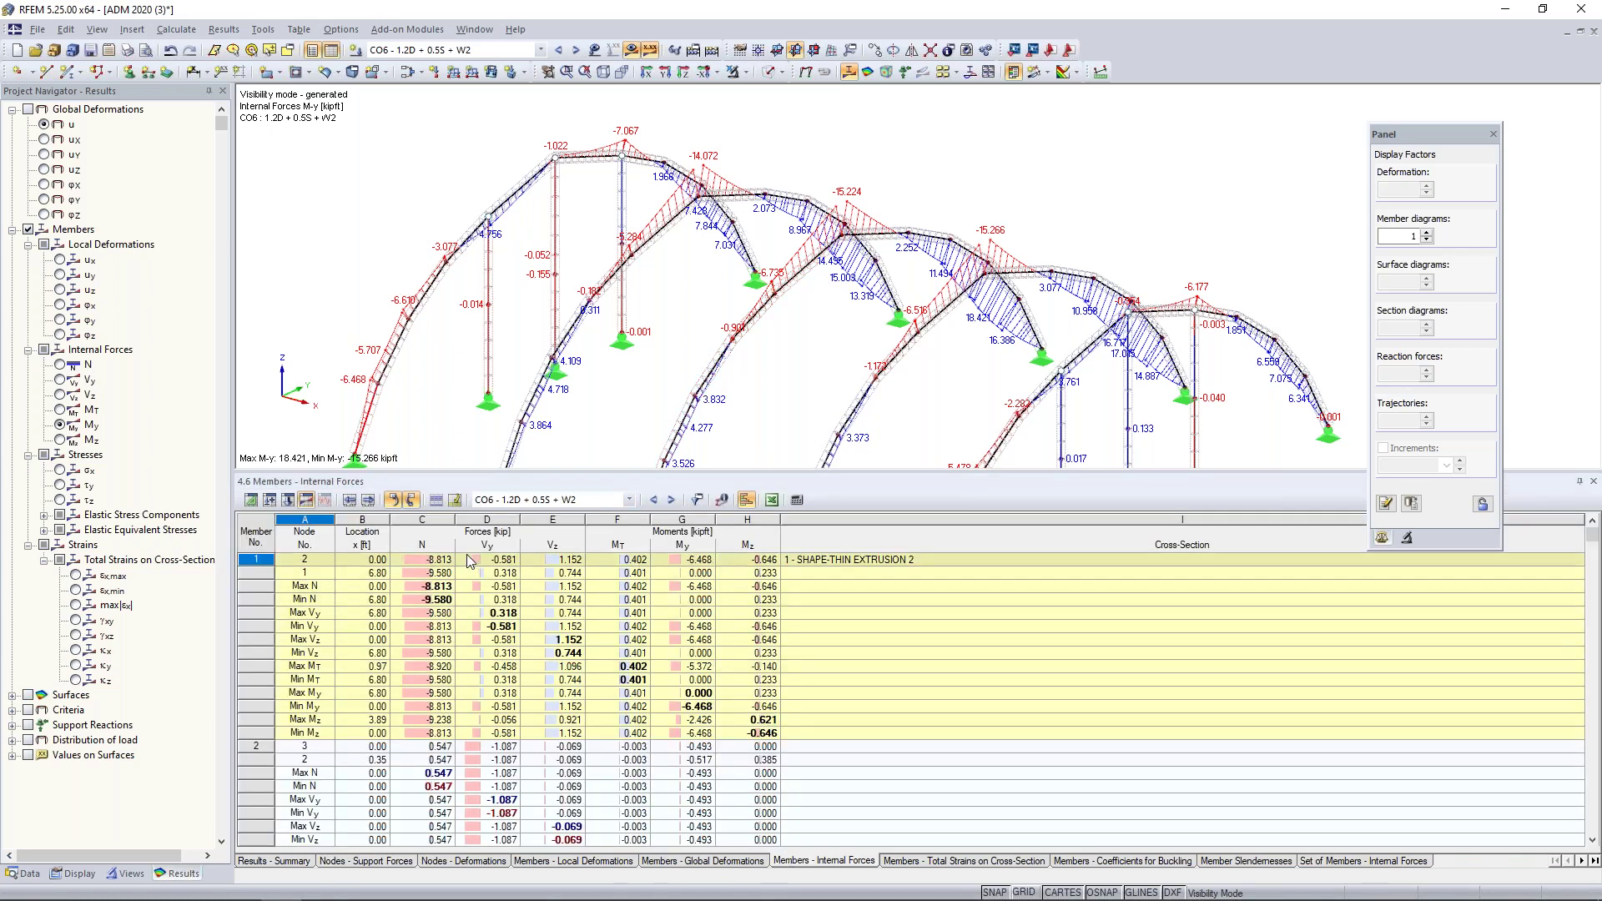
Step: Locate member 1's extreme internal force positions on the model from the Max N, Min N, Max Vy, Max MT and Max My table rows
left_click(380, 587)
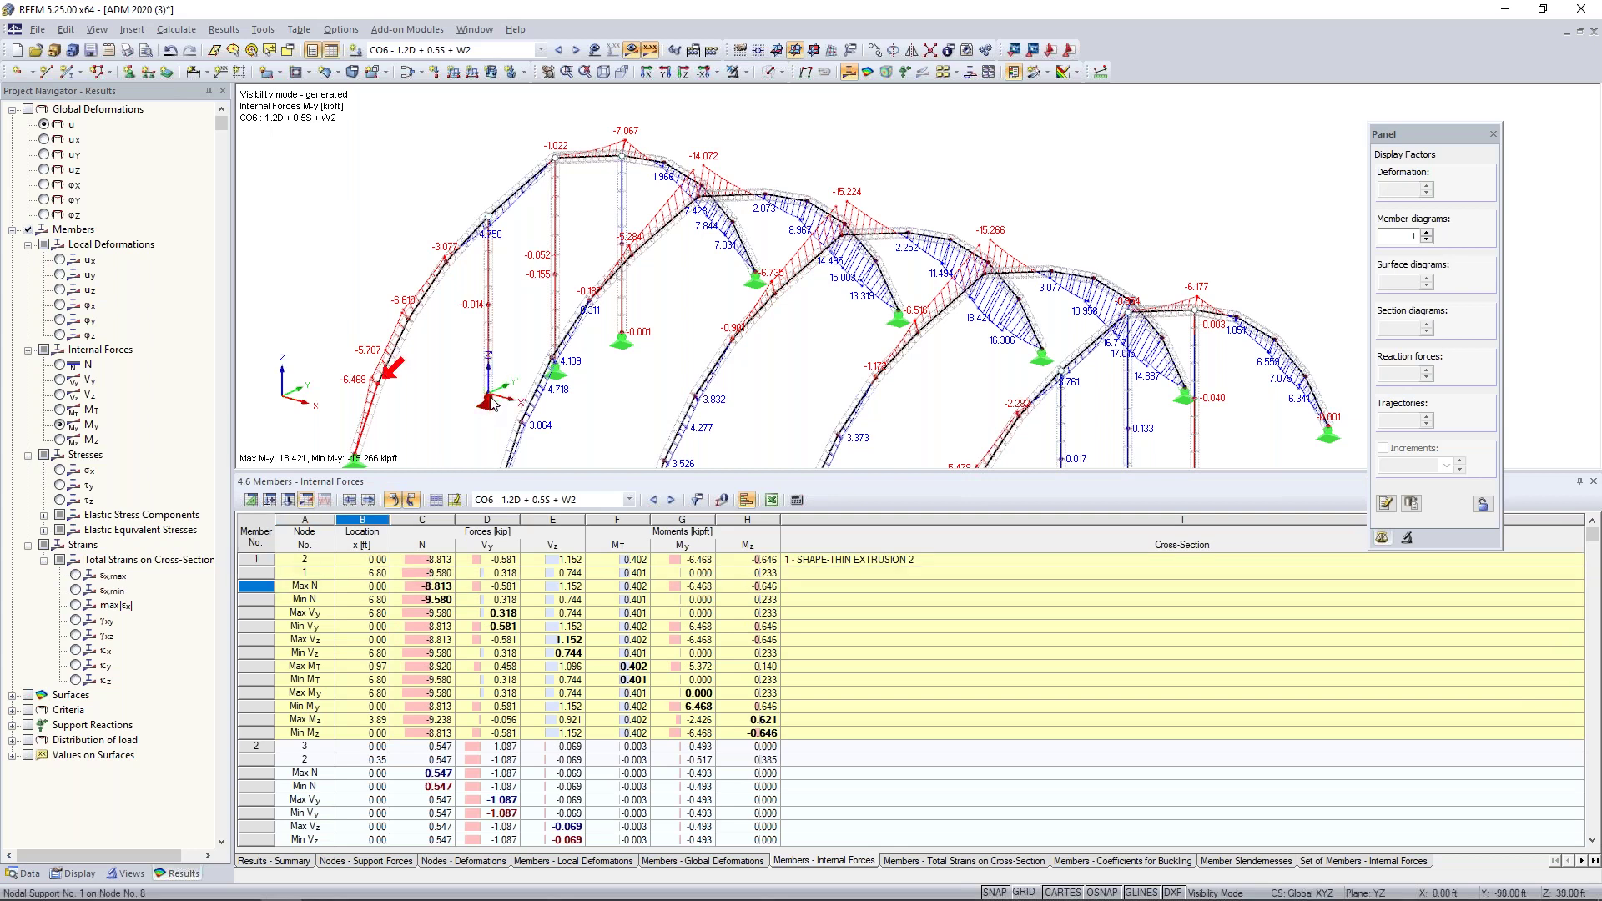
scroll(523, 378, "down", 2)
middle_click_drag(524, 378, 561, 292)
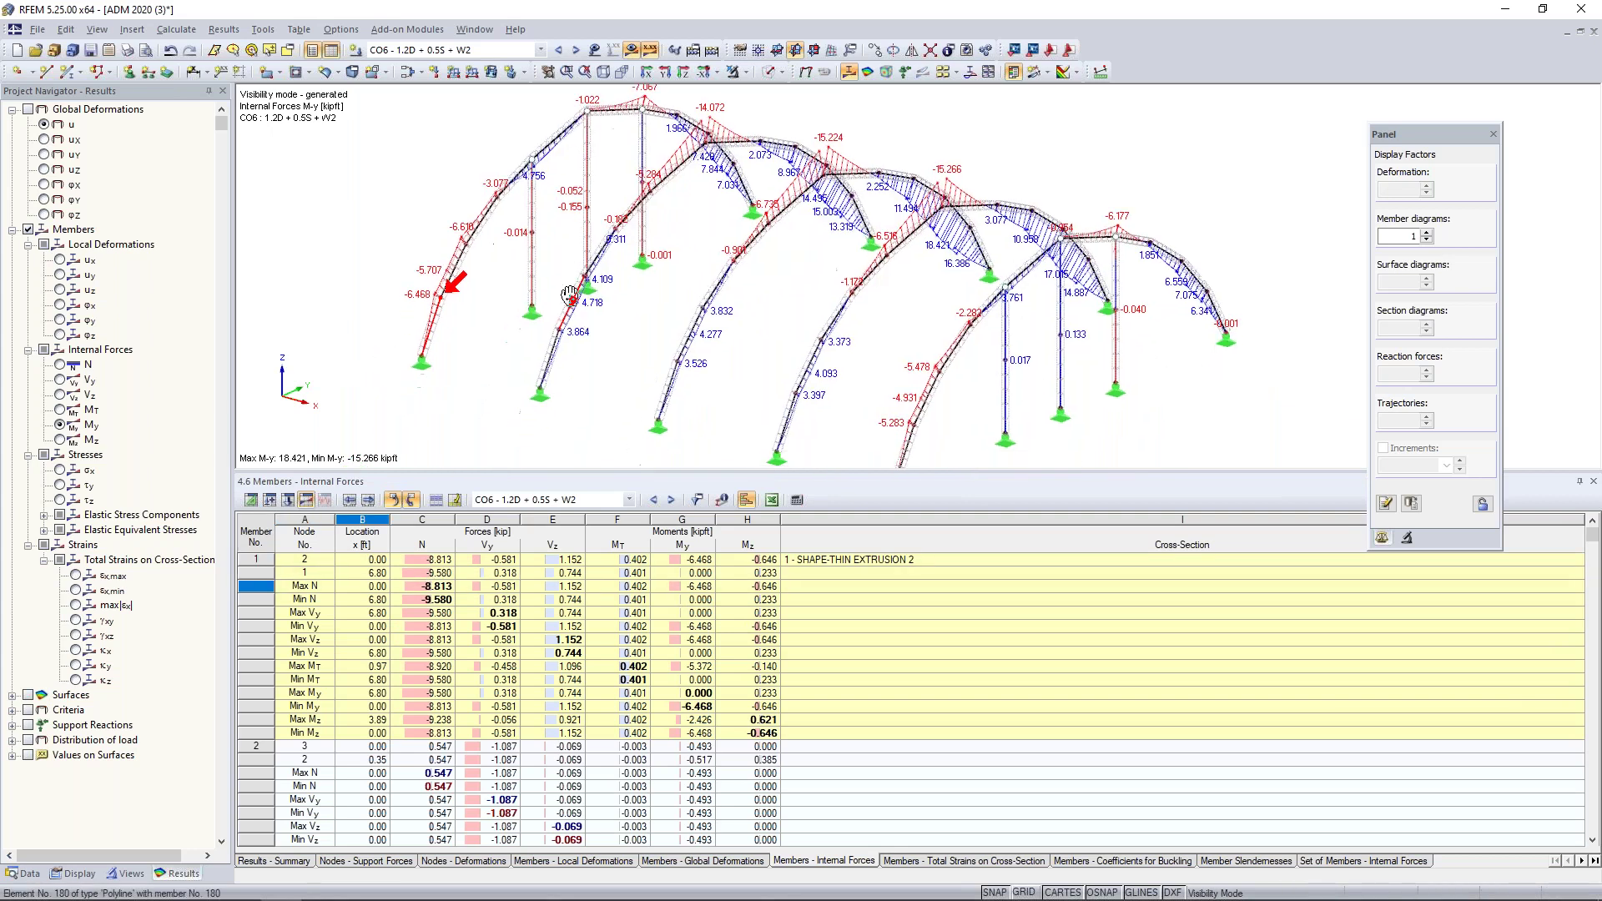
left_click(377, 600)
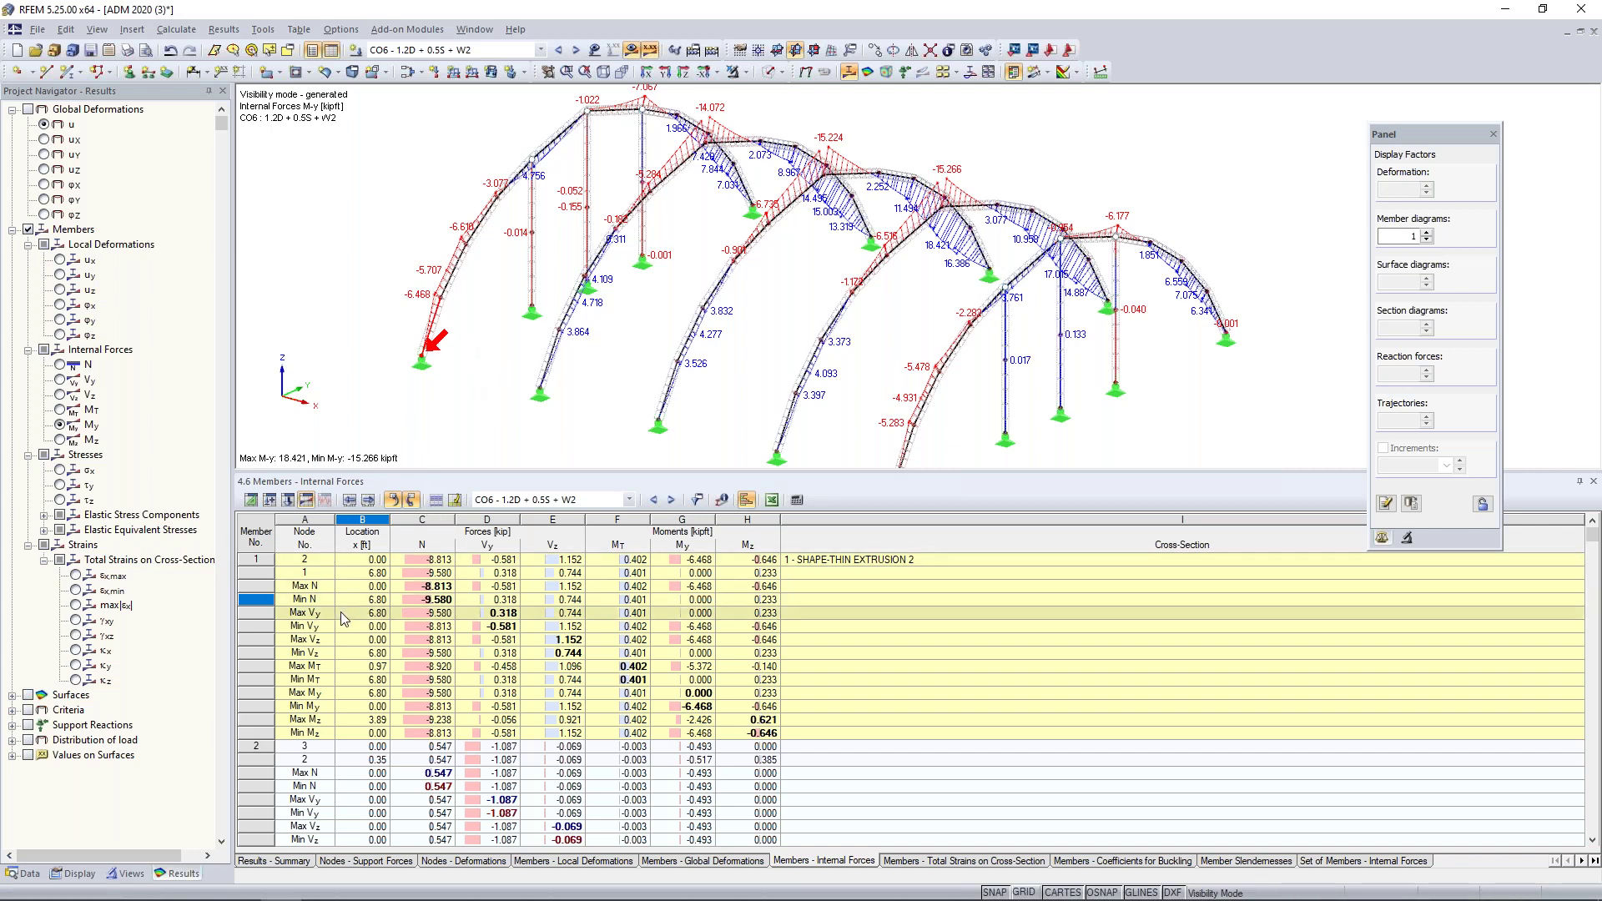
left_click(357, 588)
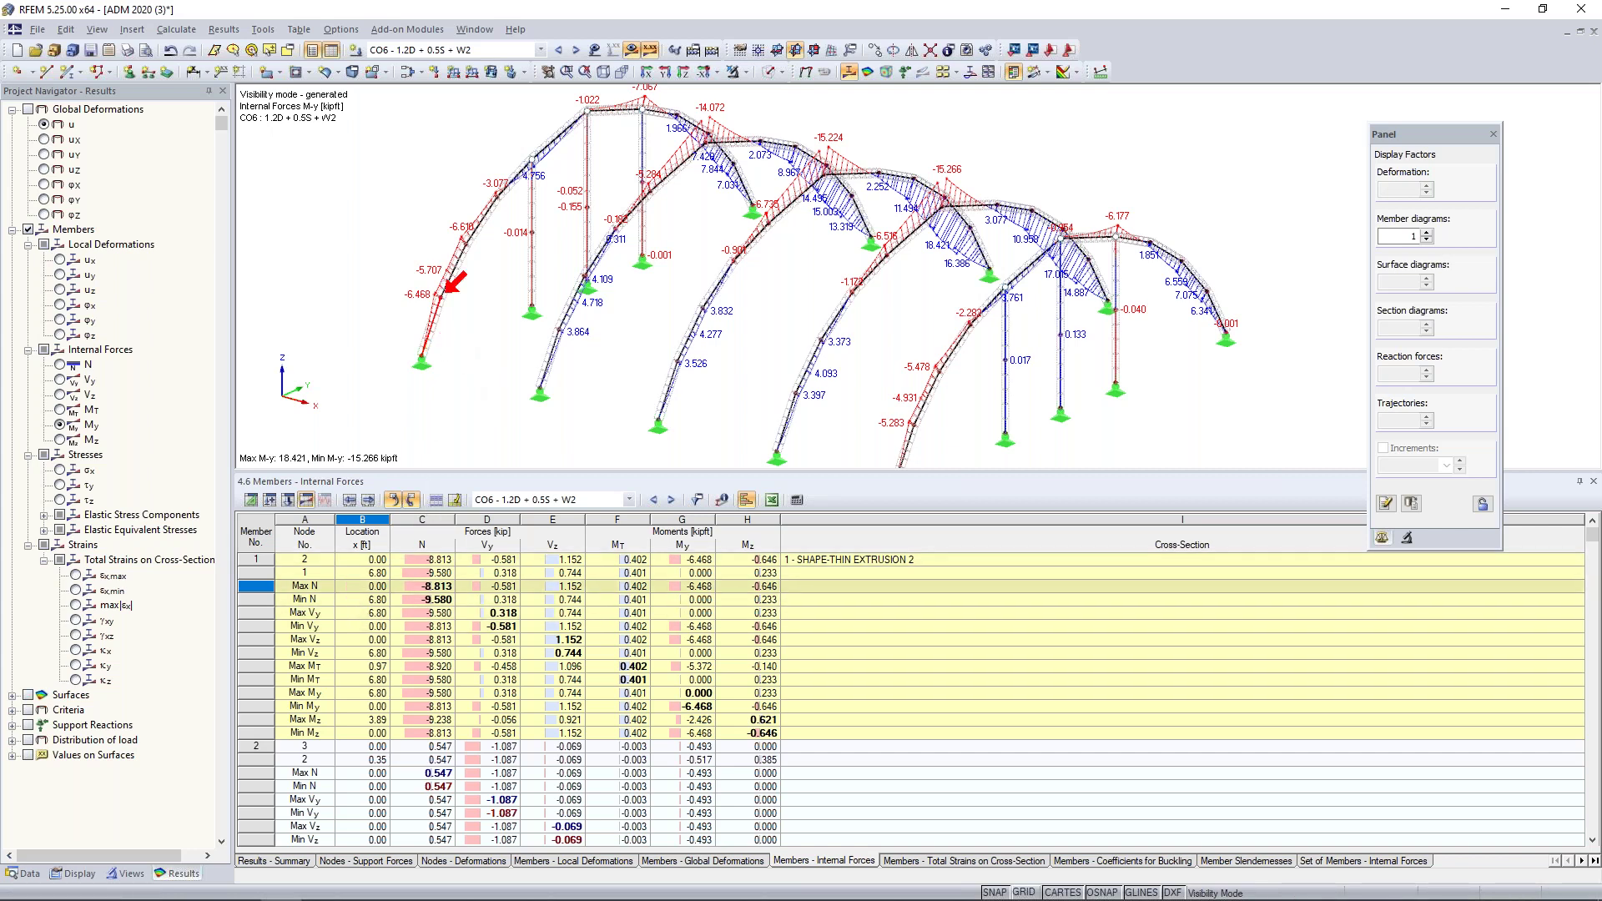
left_click(357, 613)
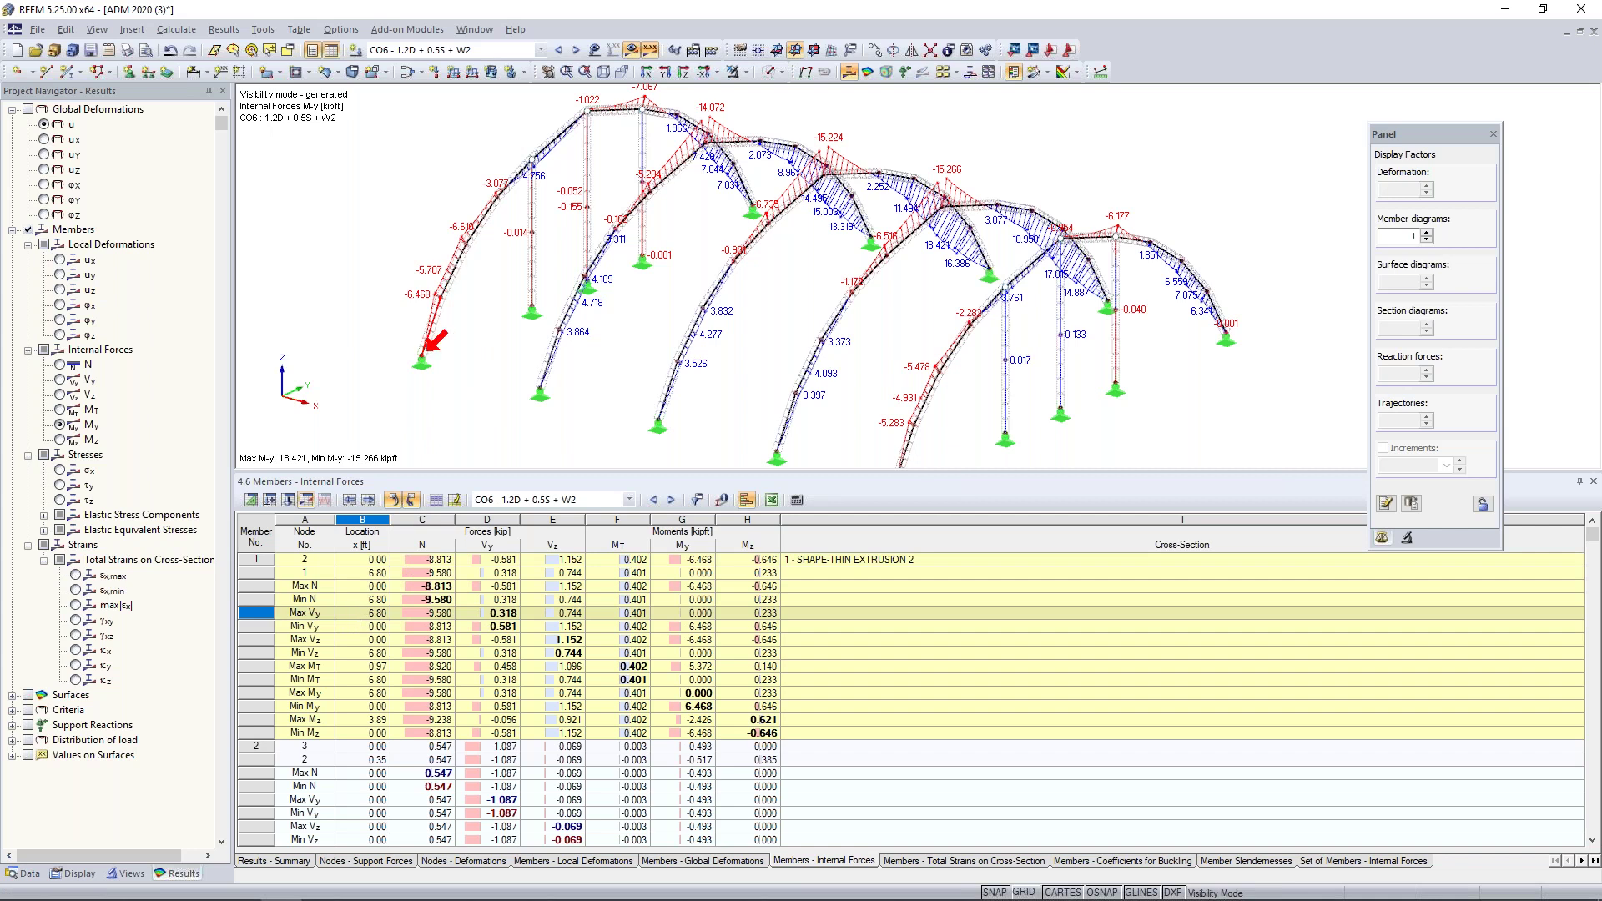
left_click(346, 667)
left_click(343, 693)
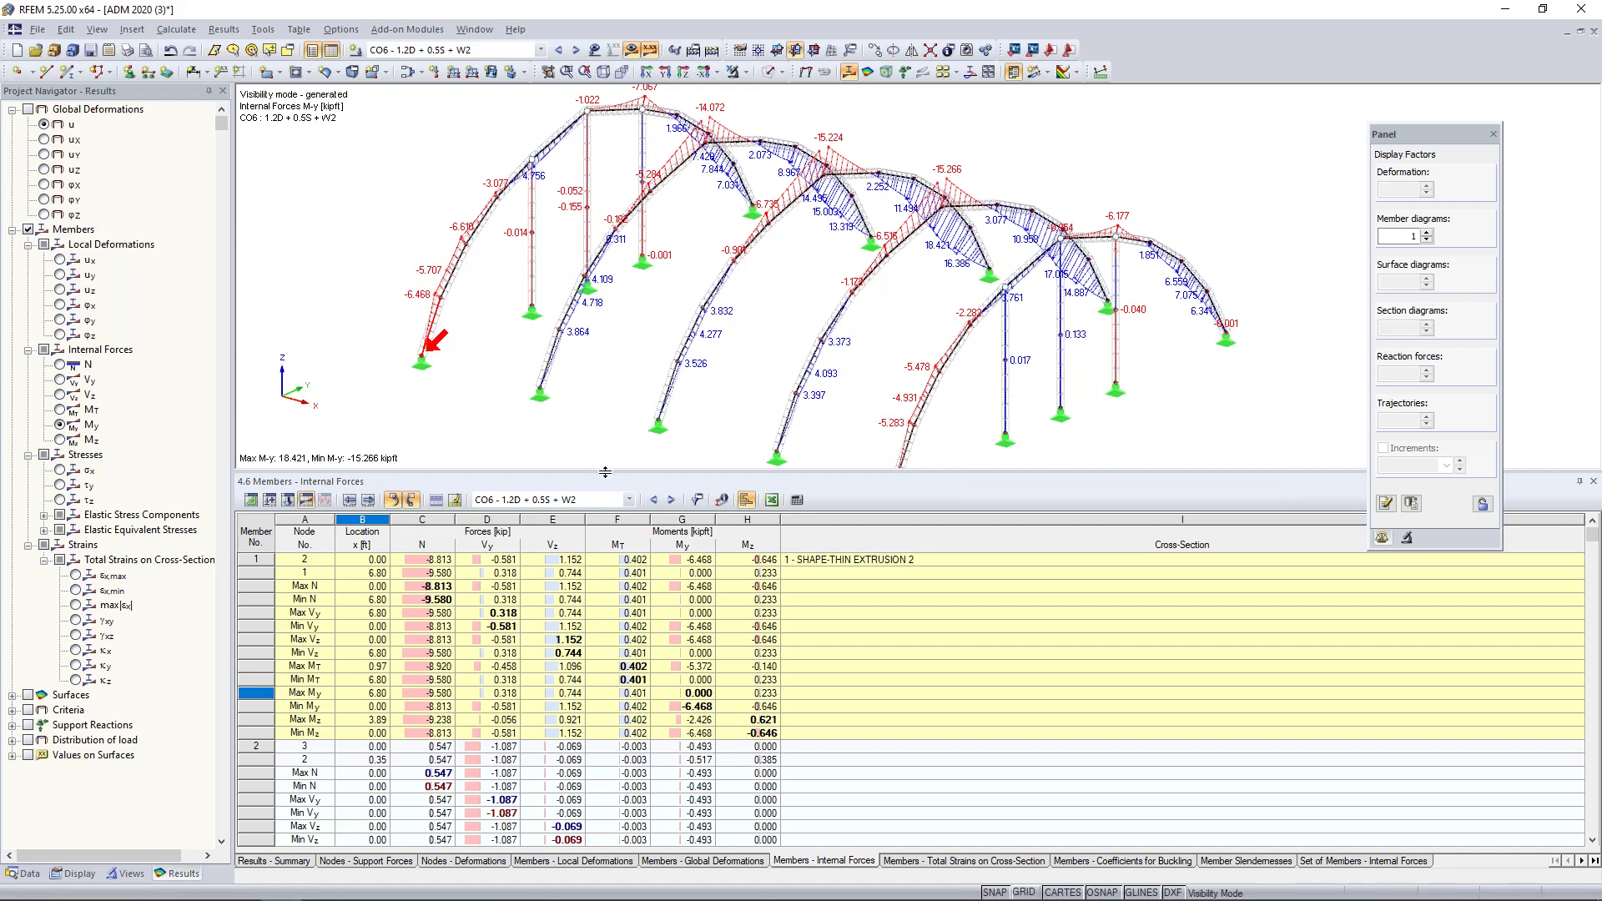
Step: Shrink the results table, hide the member results and end the visibility mode to show the complete structure
left_click_drag(626, 611, 627, 618)
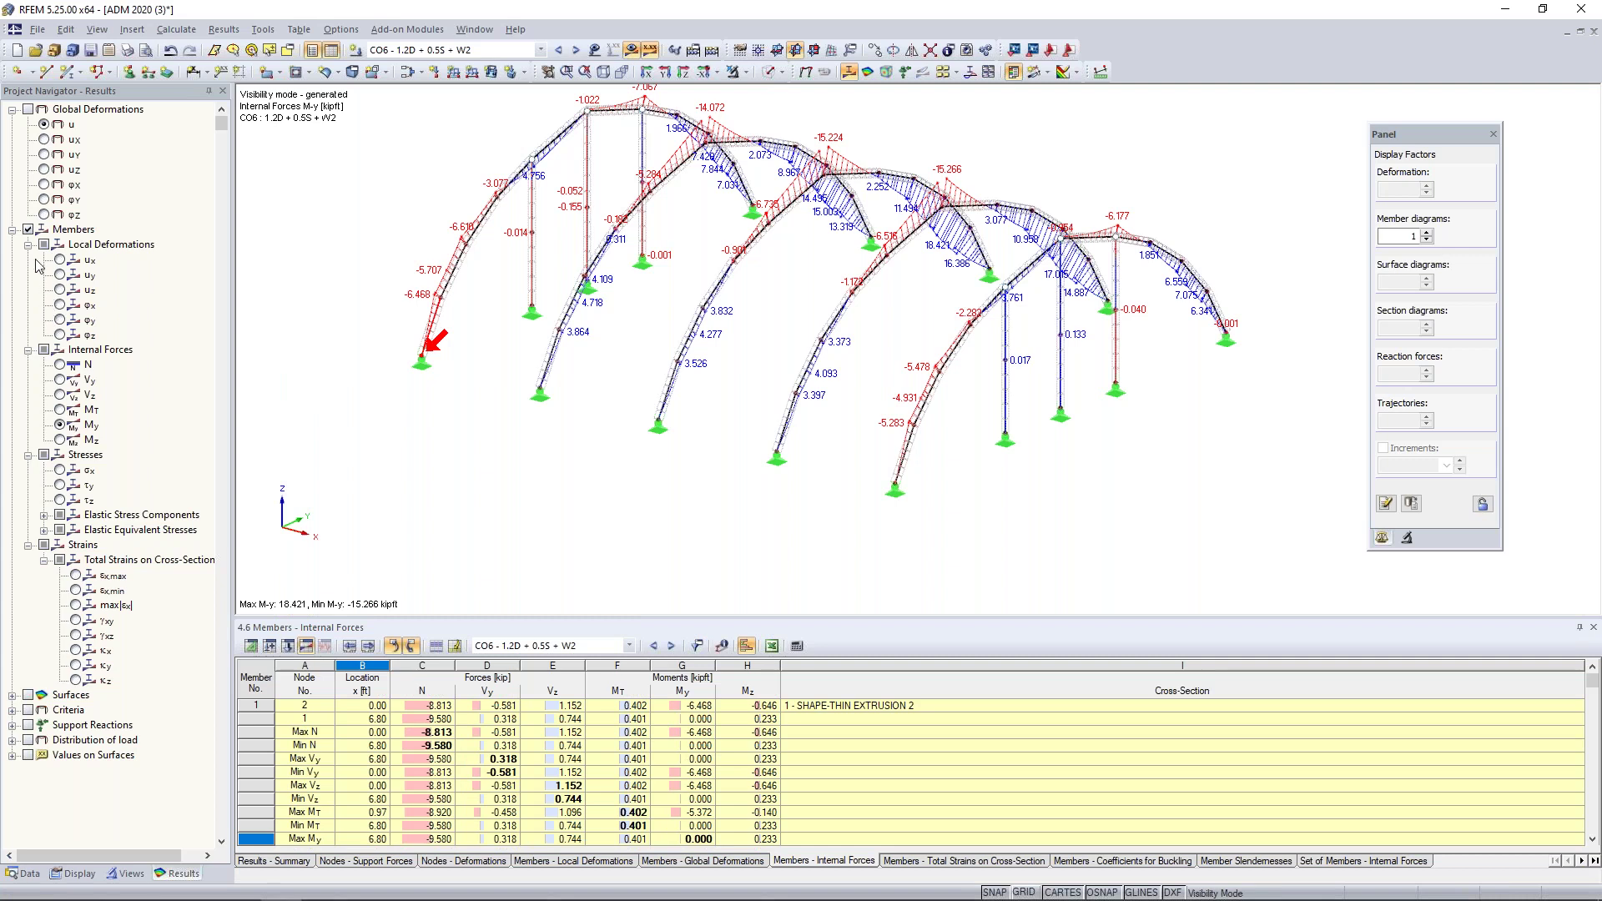
left_click(27, 230)
left_click(12, 230)
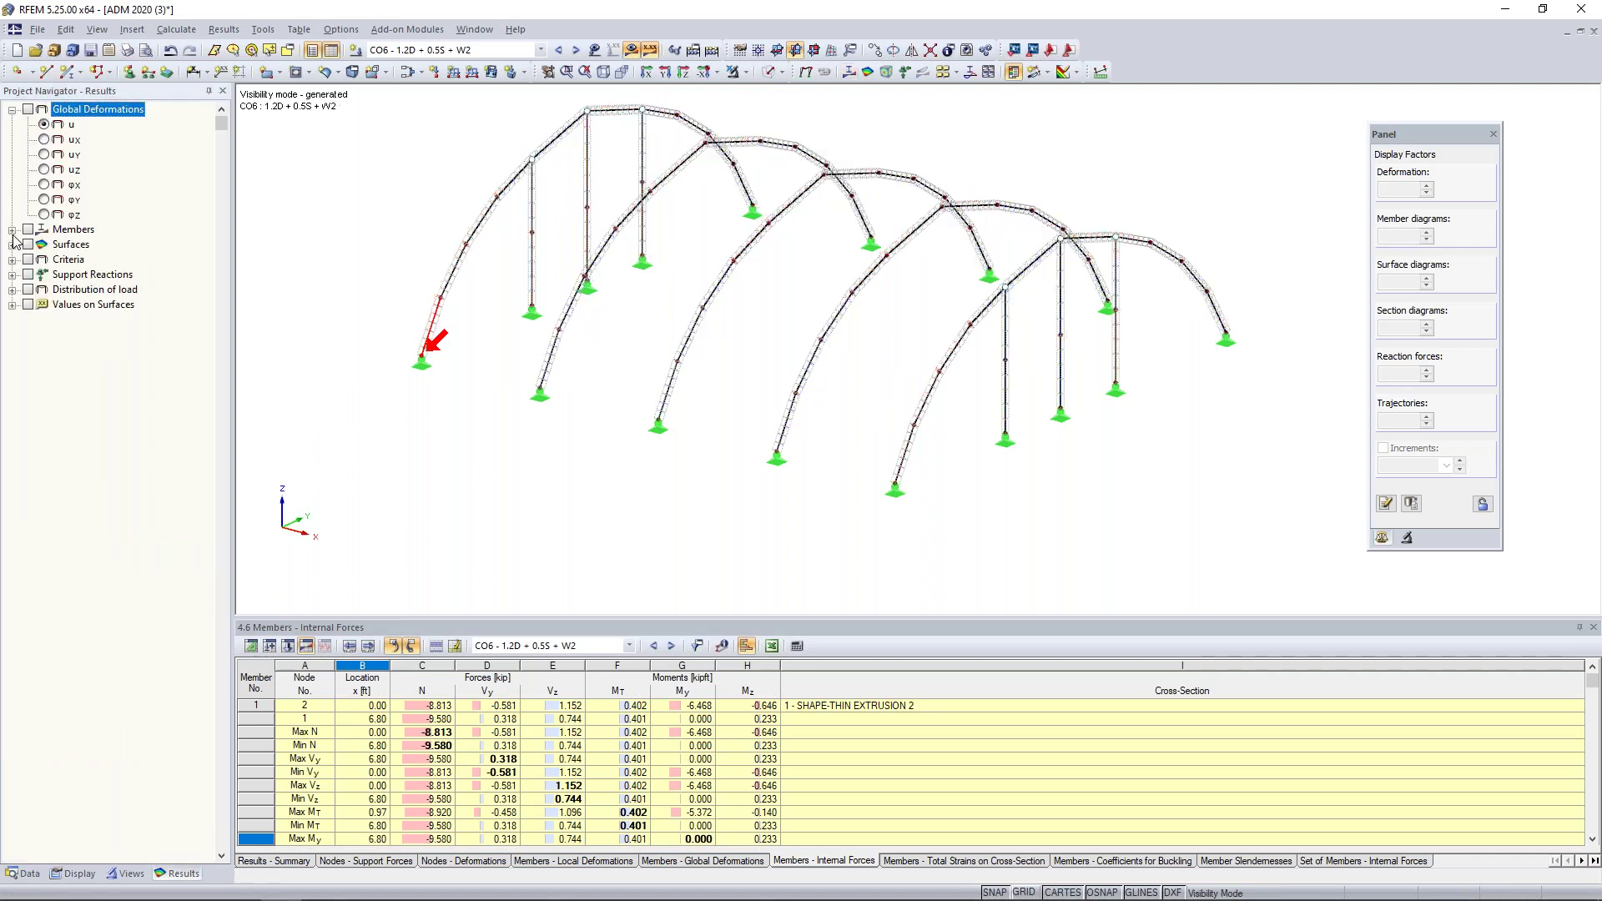
left_click(12, 245)
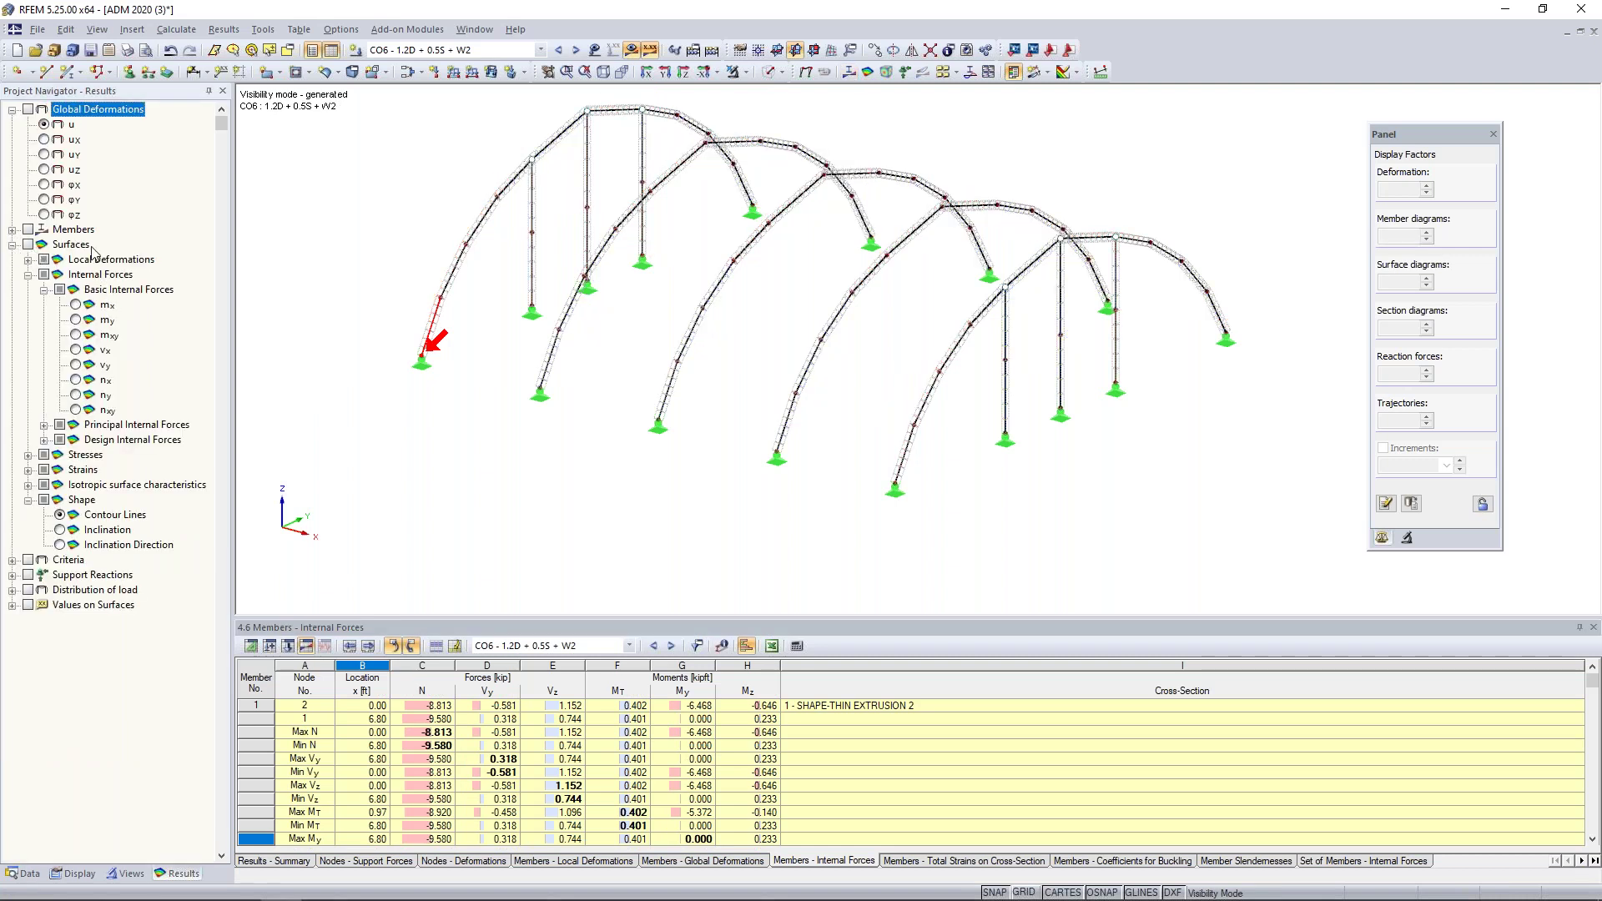
left_click(794, 50)
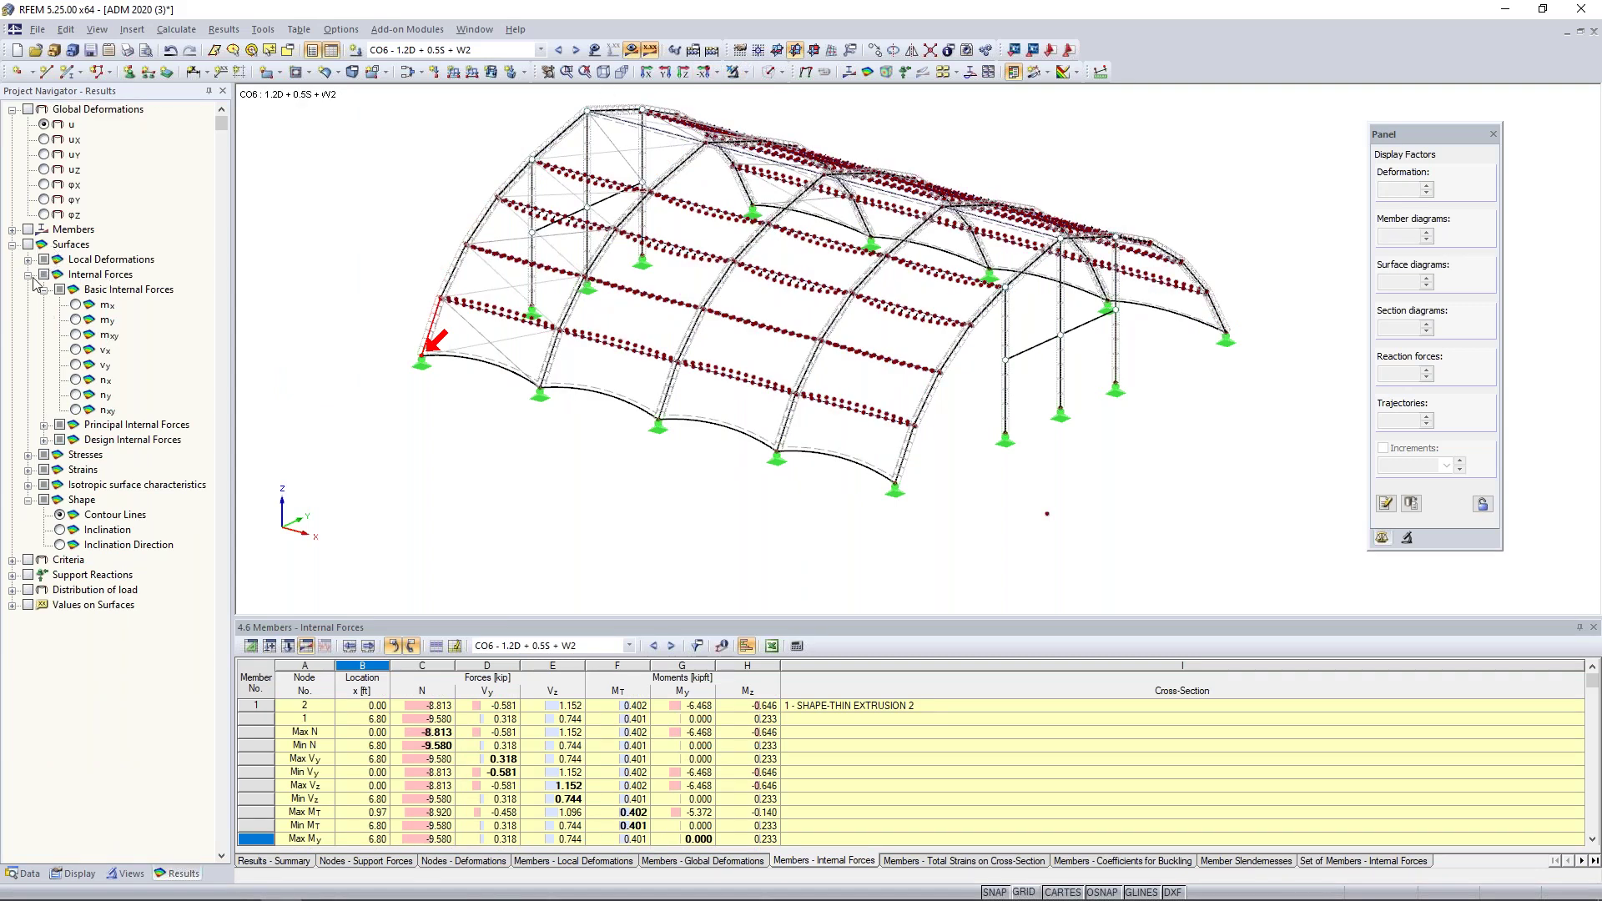
left_click(12, 245)
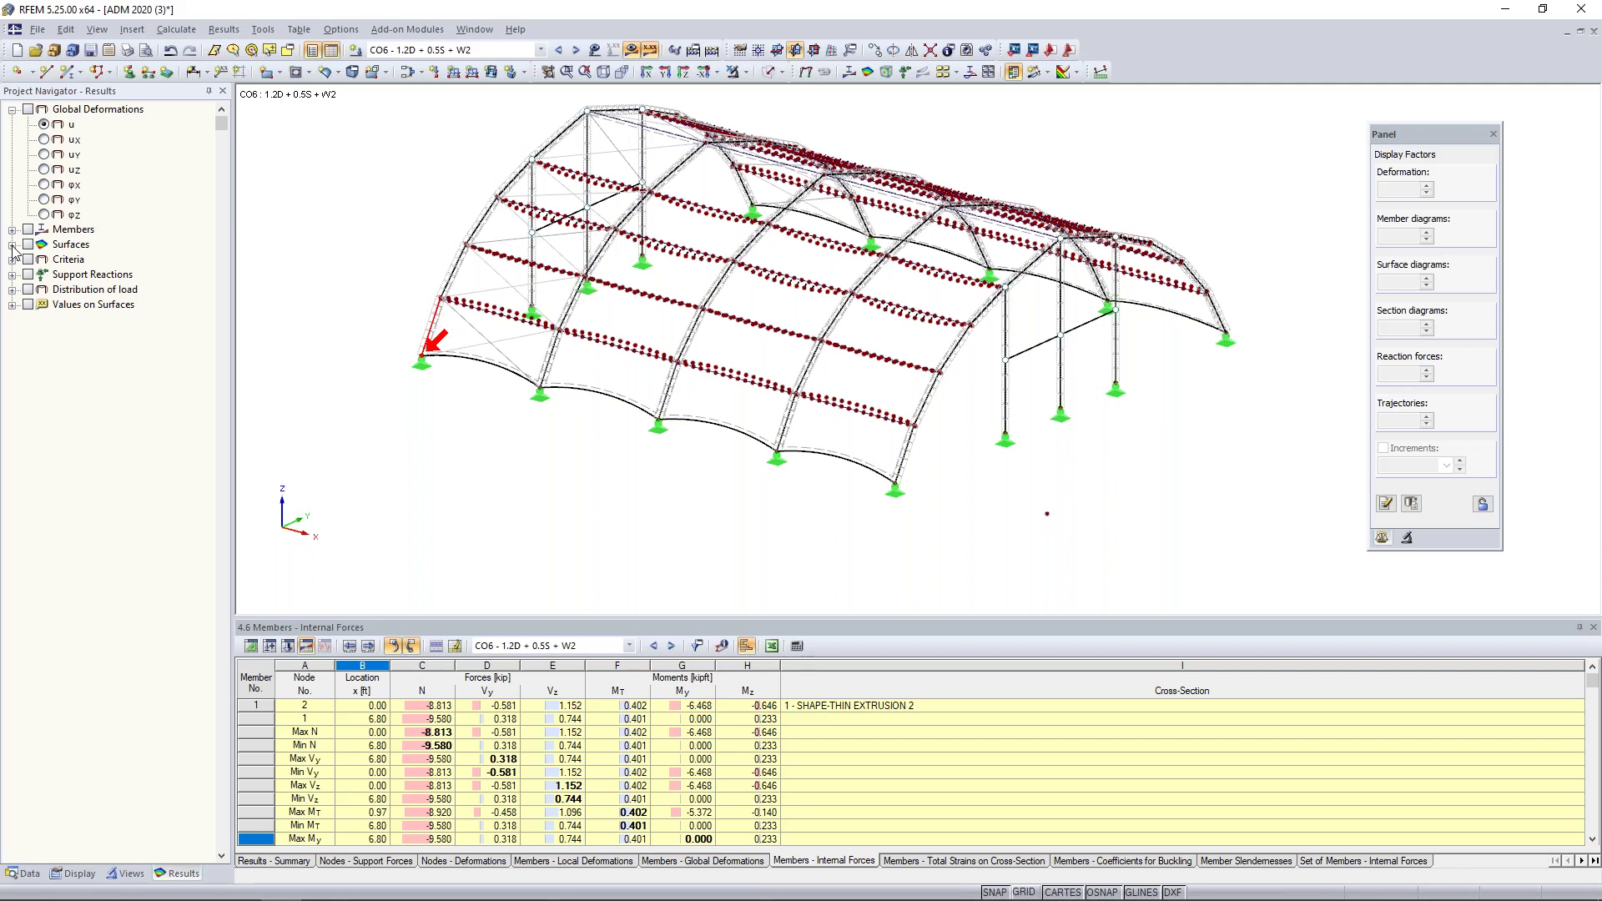
Step: Display the nodal support reactions on the model and locate node 8 from the nodal support forces table
left_click(28, 274)
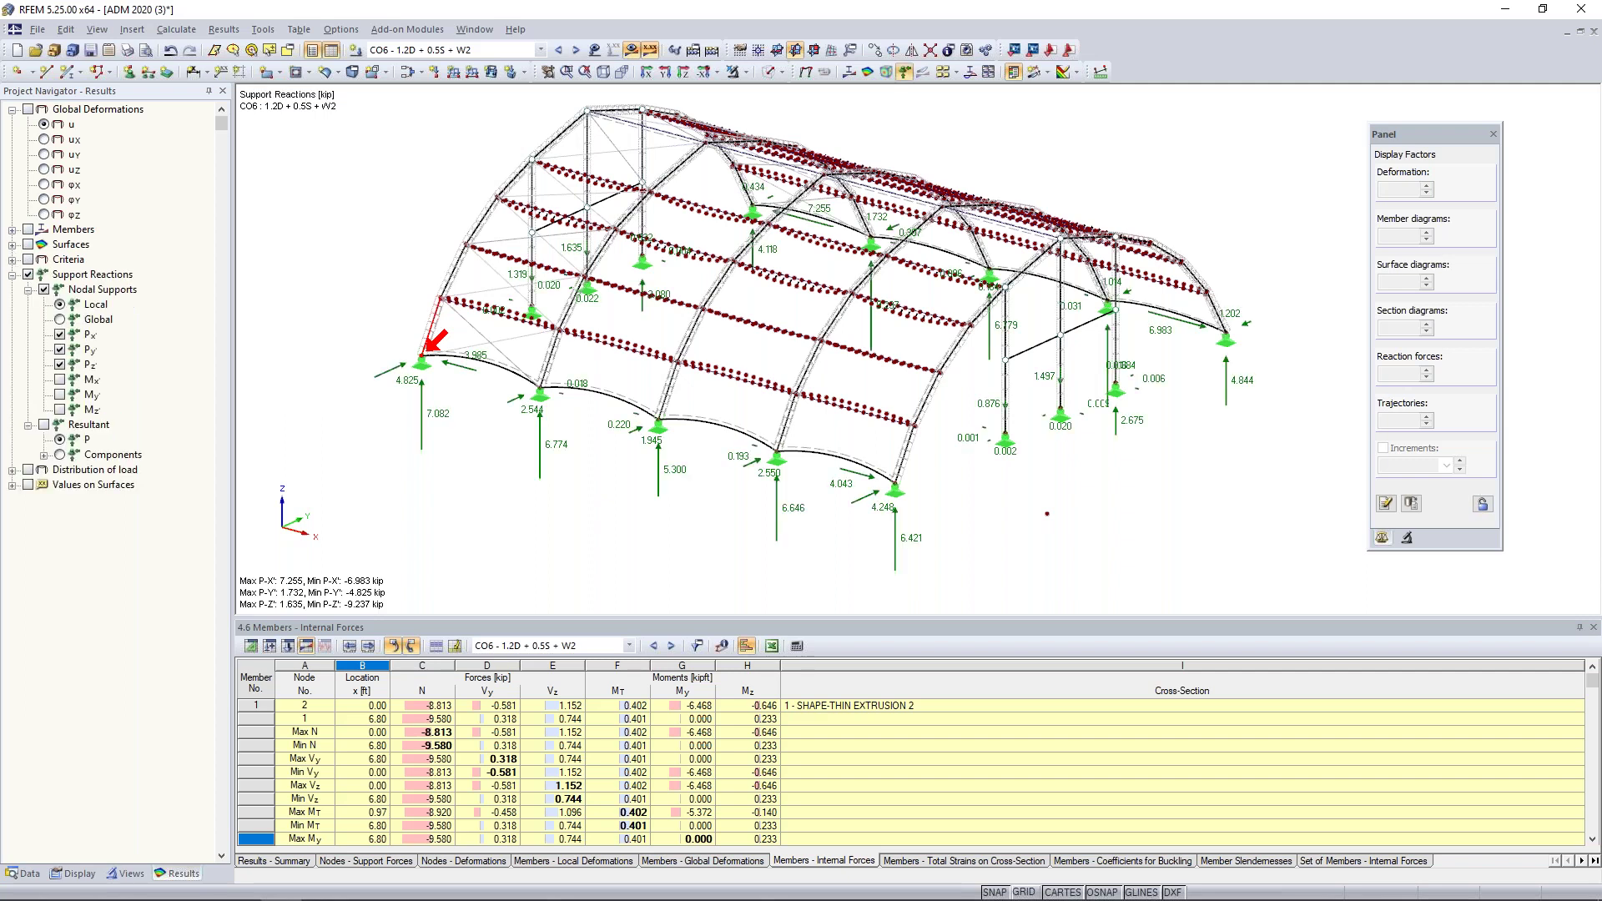
middle_click_drag(1036, 552, 881, 475, "ctrl")
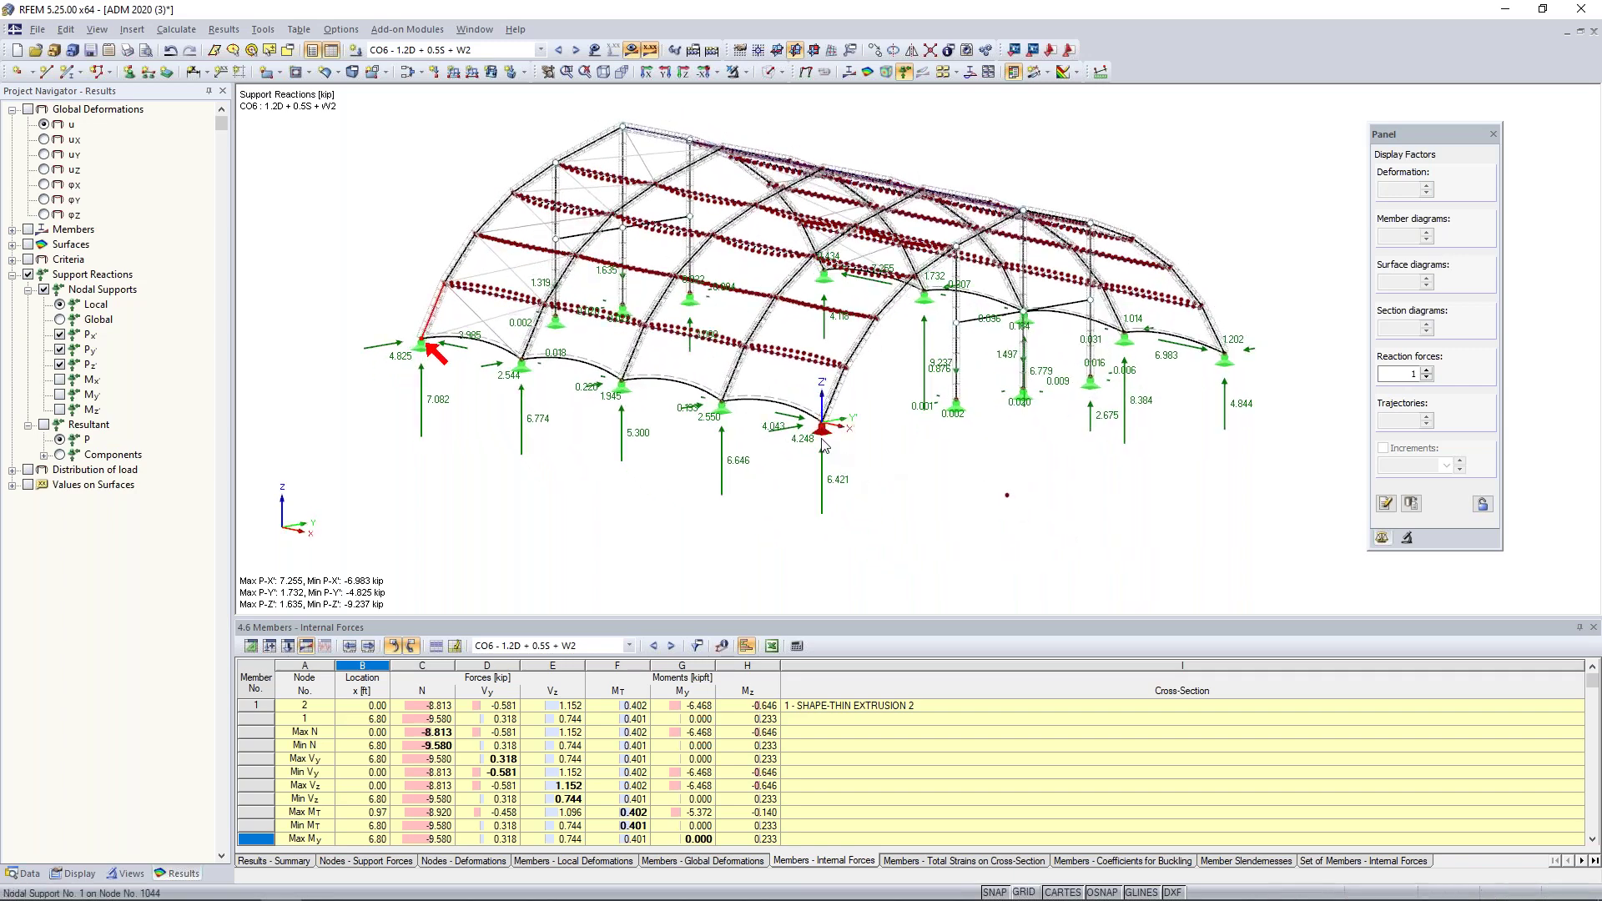
left_click(370, 862)
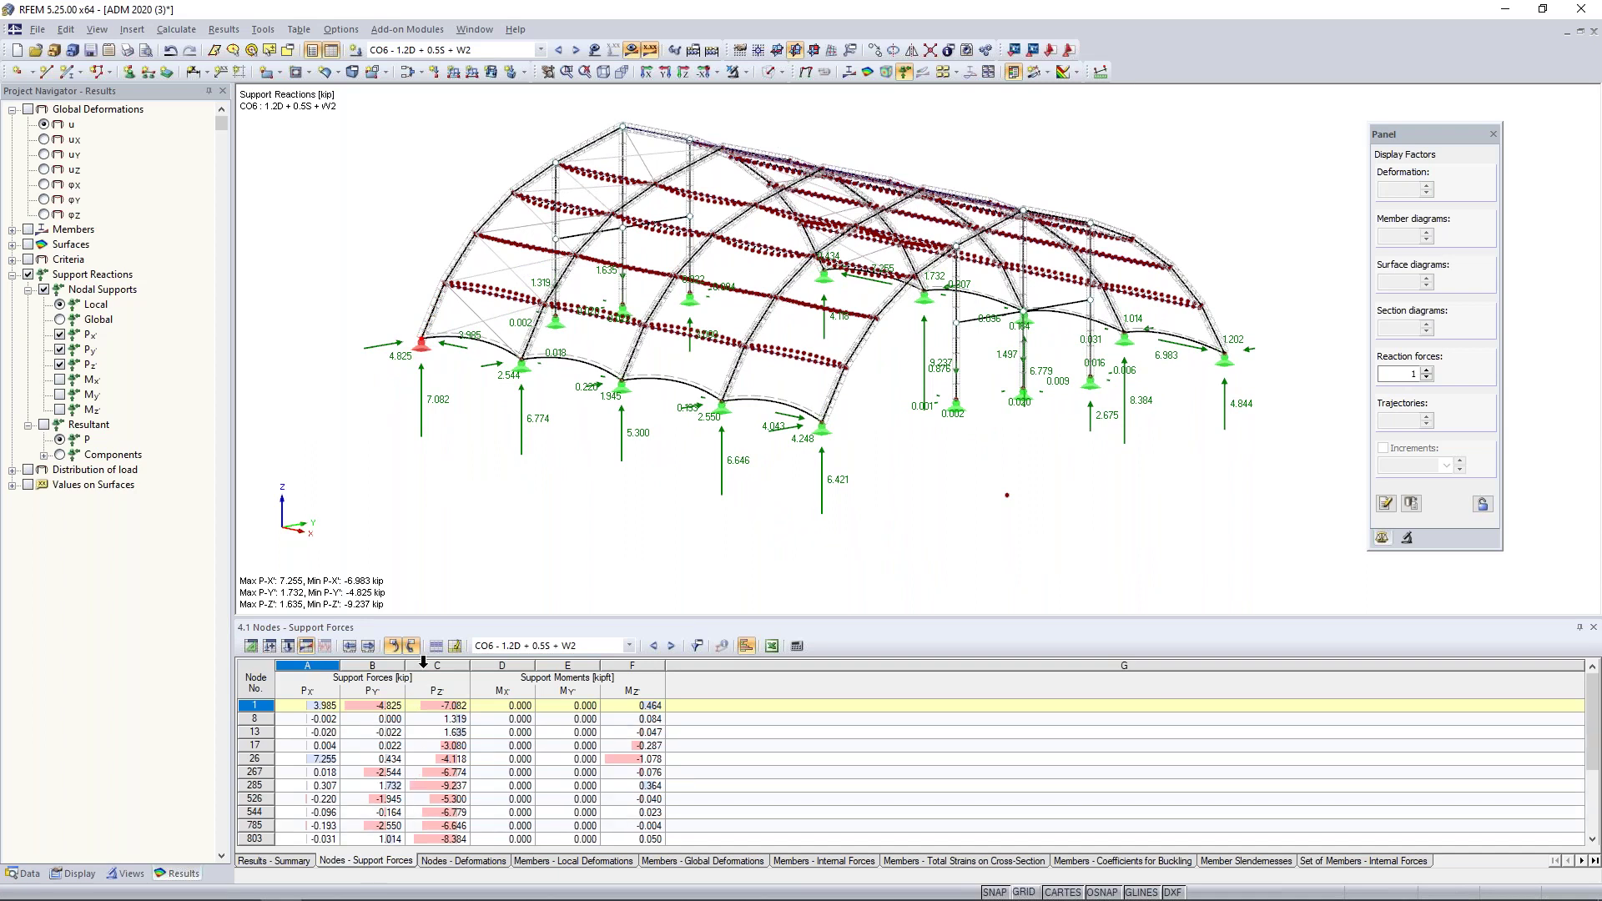
left_click(373, 718)
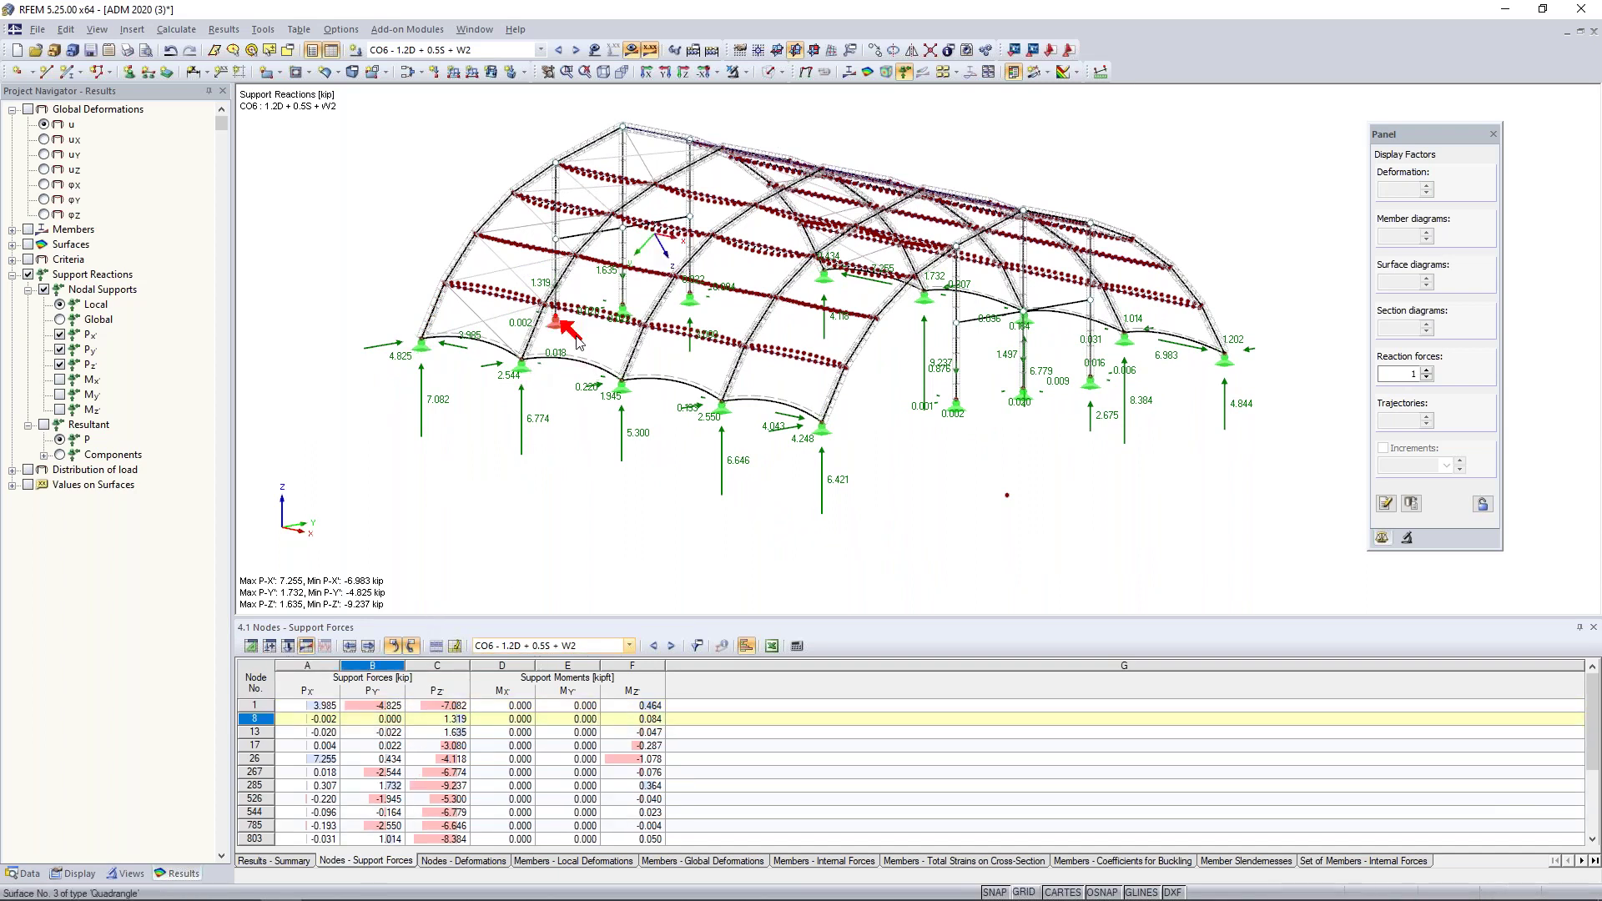
Step: Hide the support reactions and display the whole structure in transparent solid rendering
left_click(13, 277)
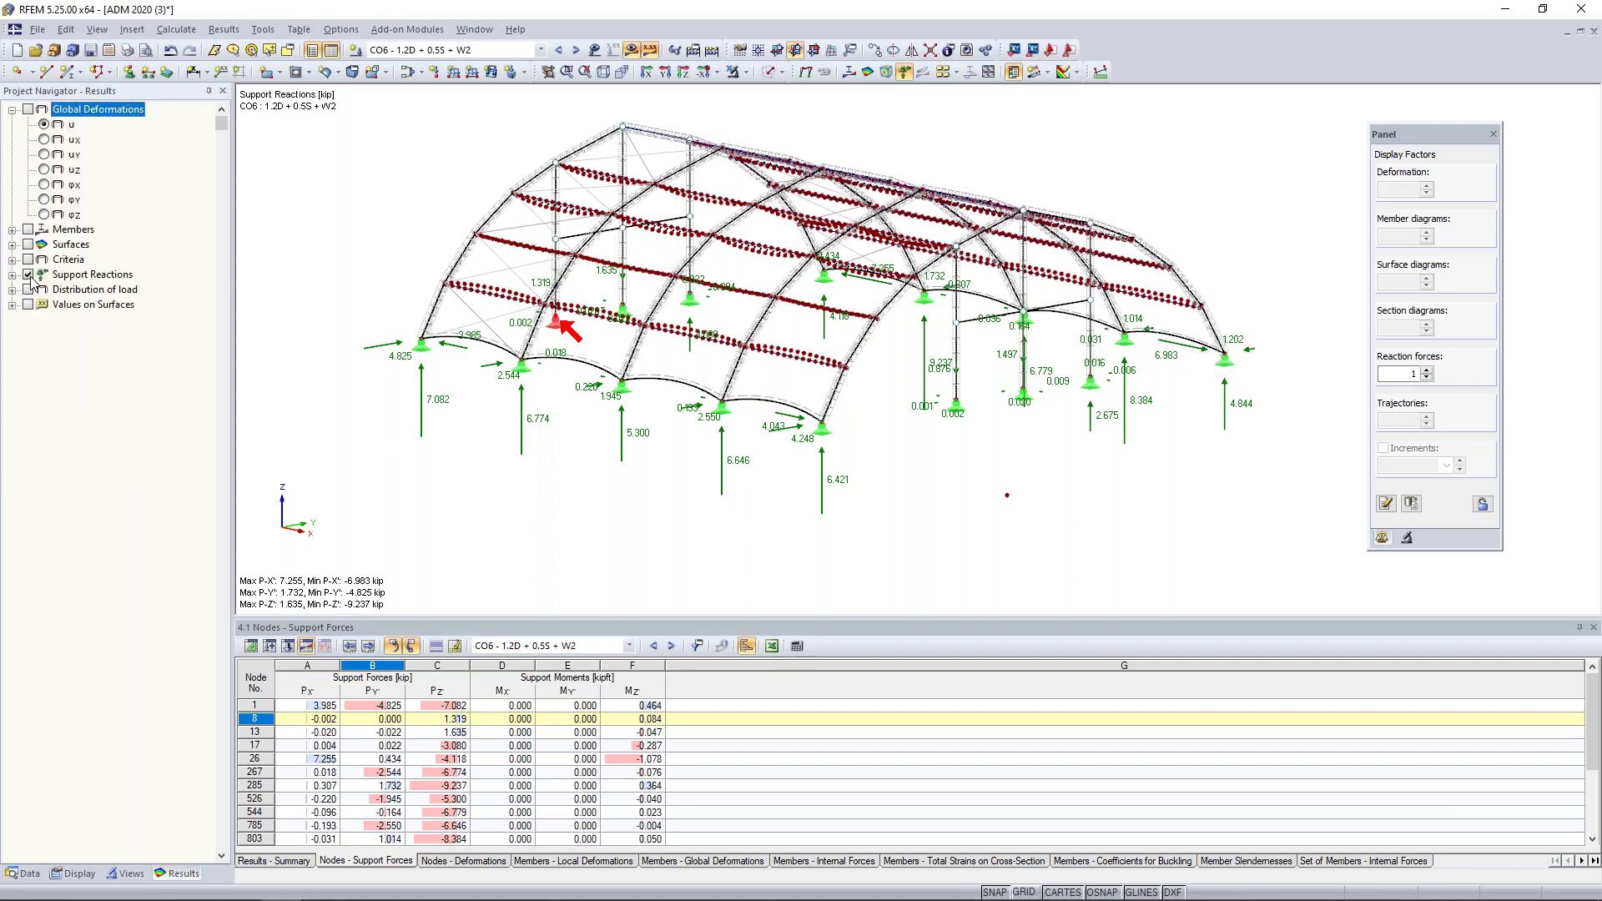
left_click(28, 275)
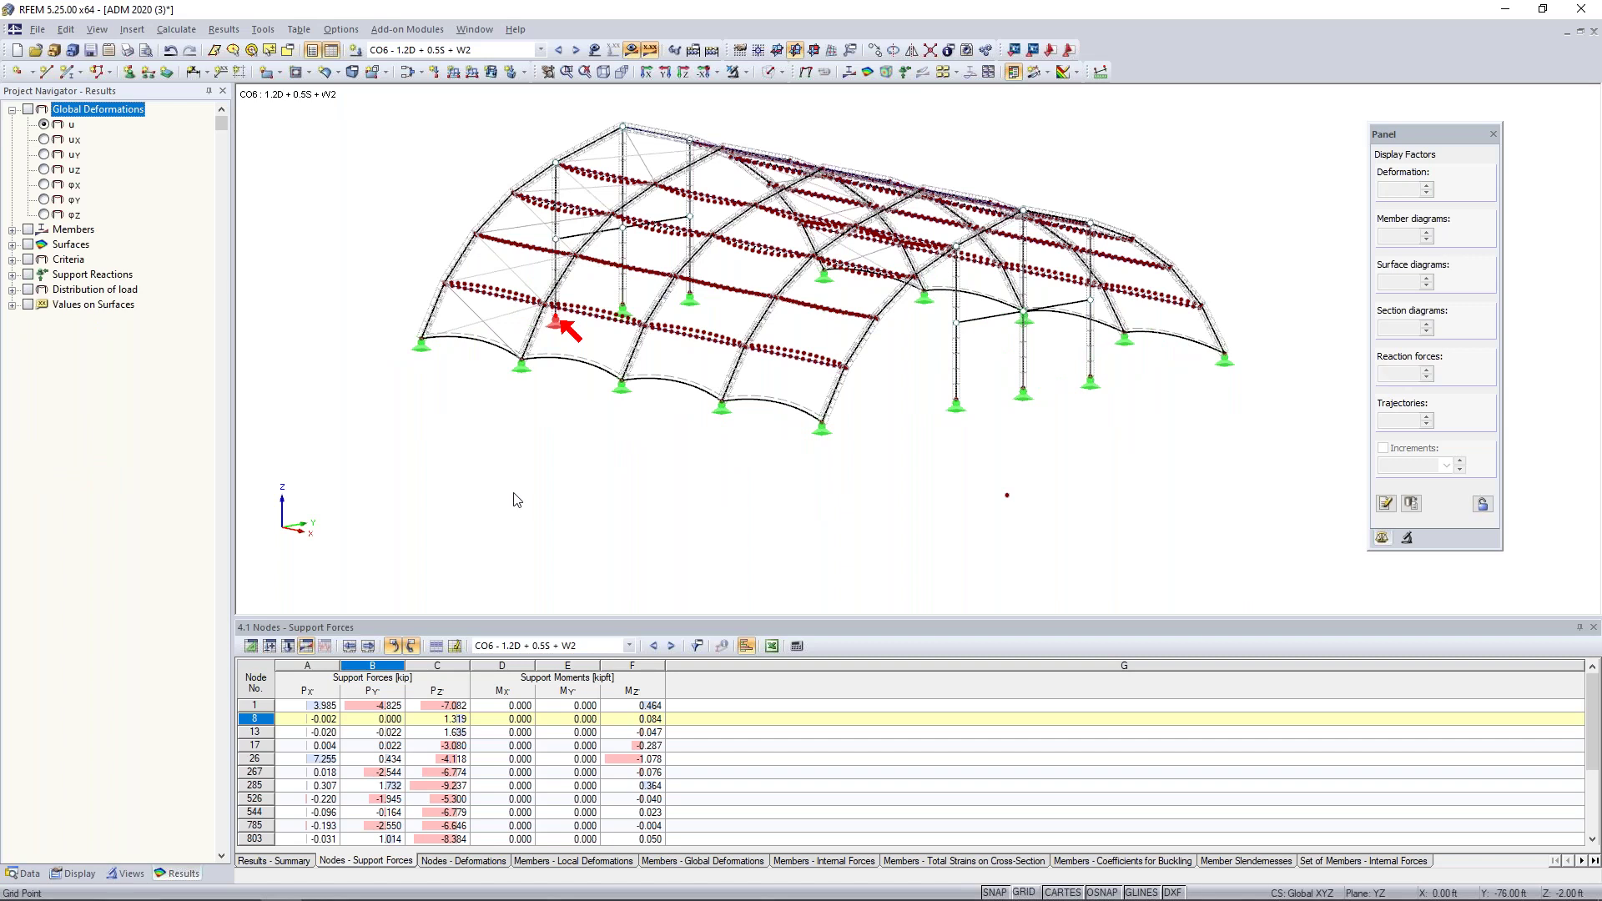
middle_click_drag(705, 465, 730, 531)
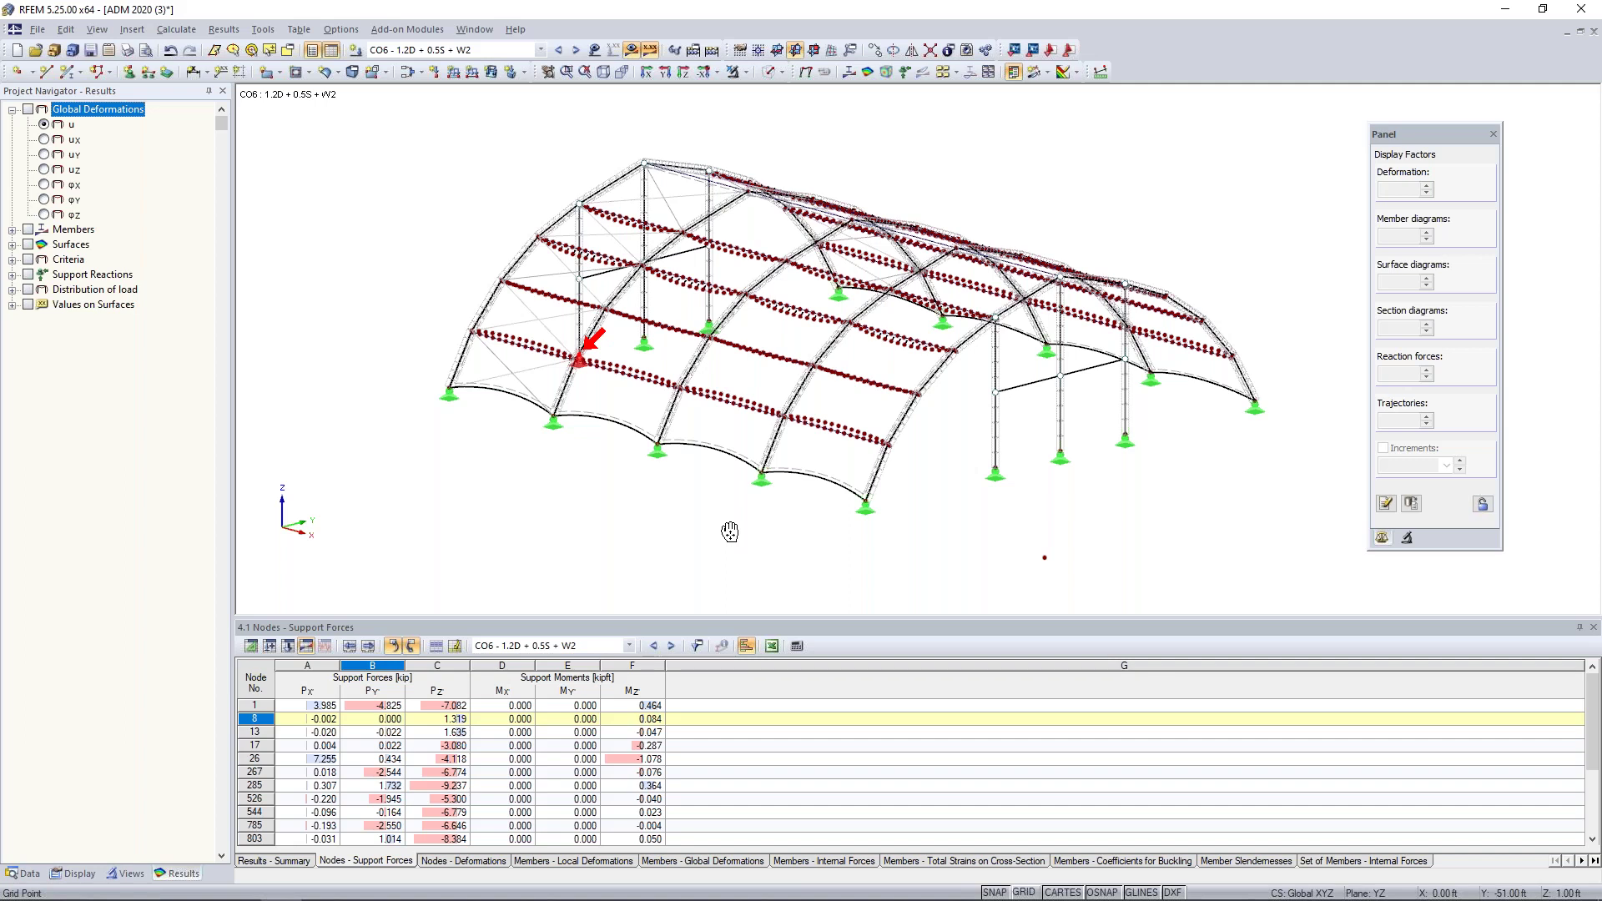
left_click(753, 74)
left_click(767, 72)
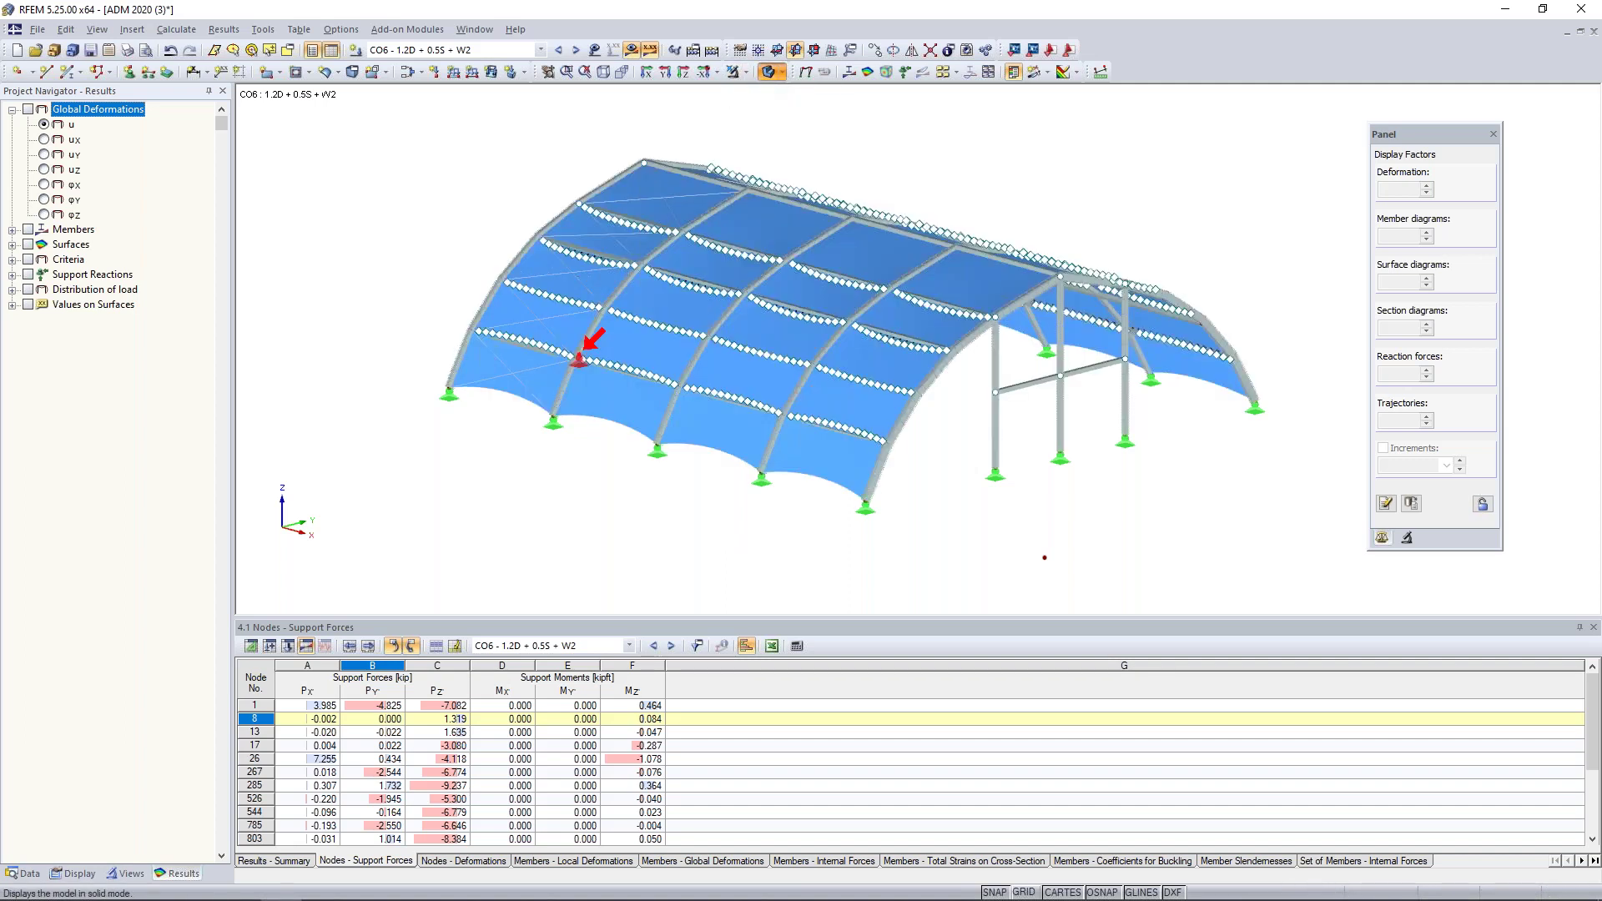
Step: Find RF-ALUMINUM ADM among the favorite add-on modules in the project data and check its Favorite option
left_click(25, 874)
scroll(174, 521, "down", 3)
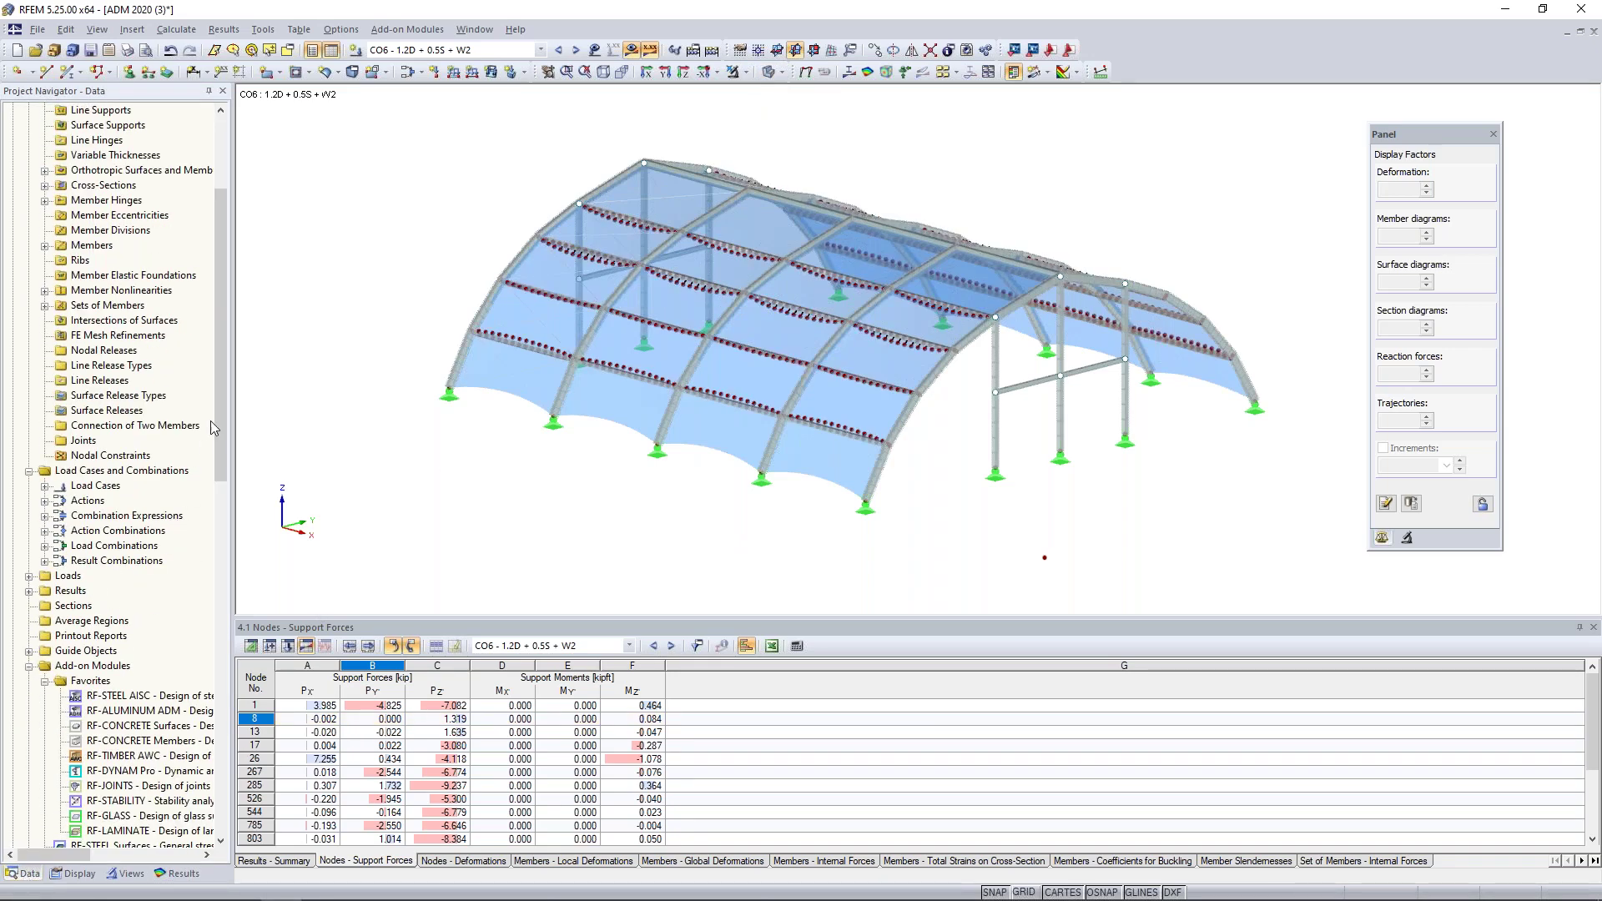
left_click_drag(220, 395, 247, 614)
scroll(146, 386, "up", 5)
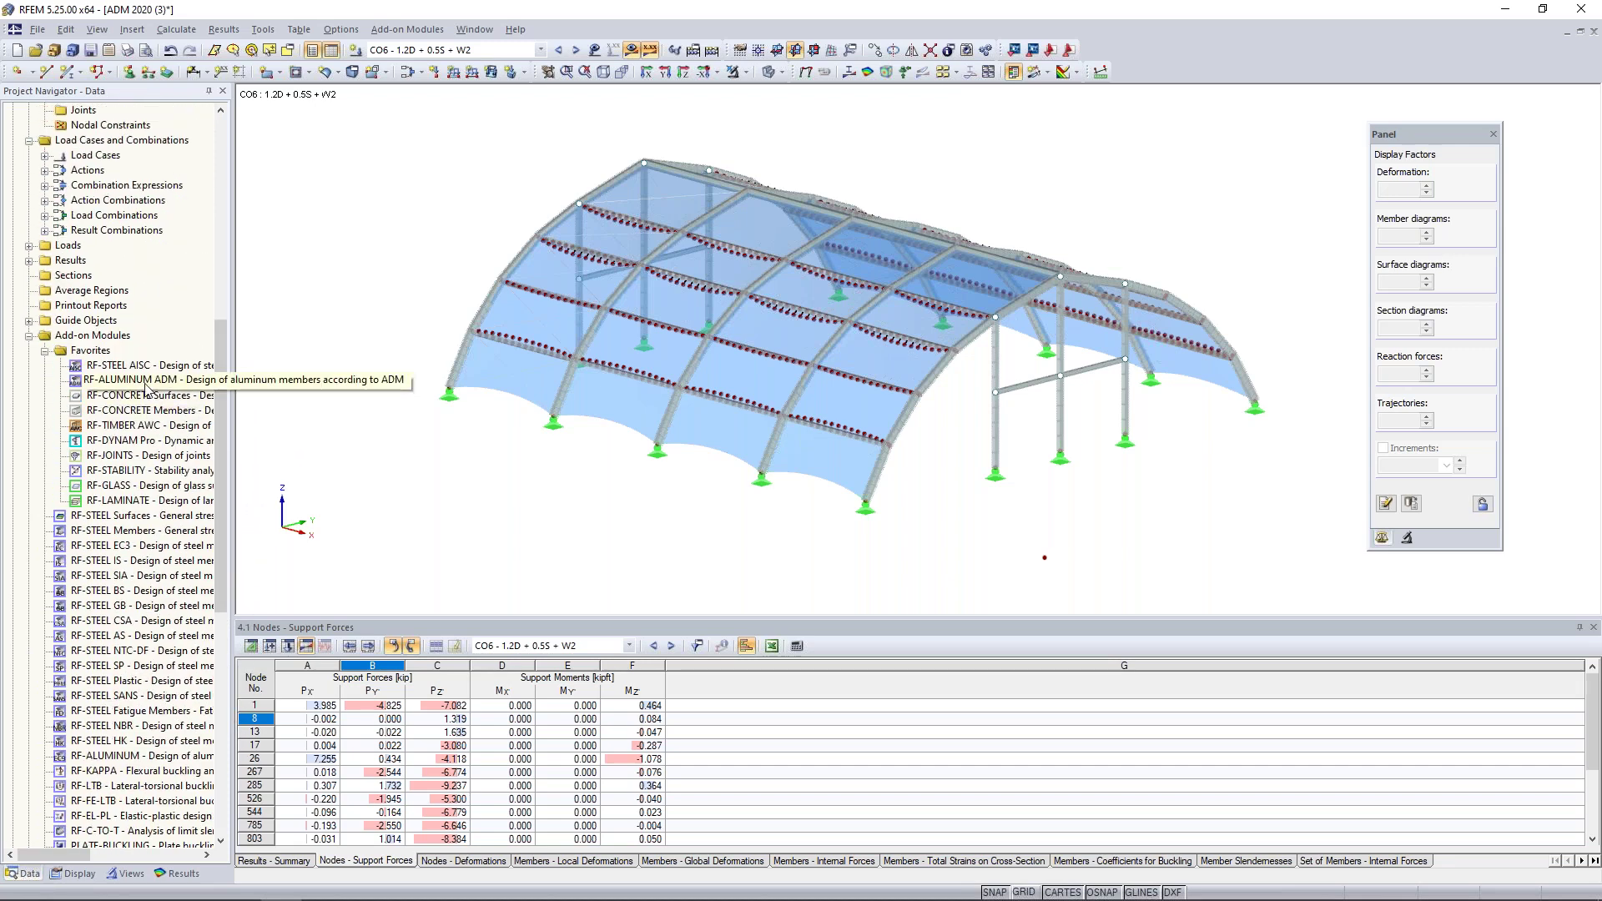
right_click(146, 382)
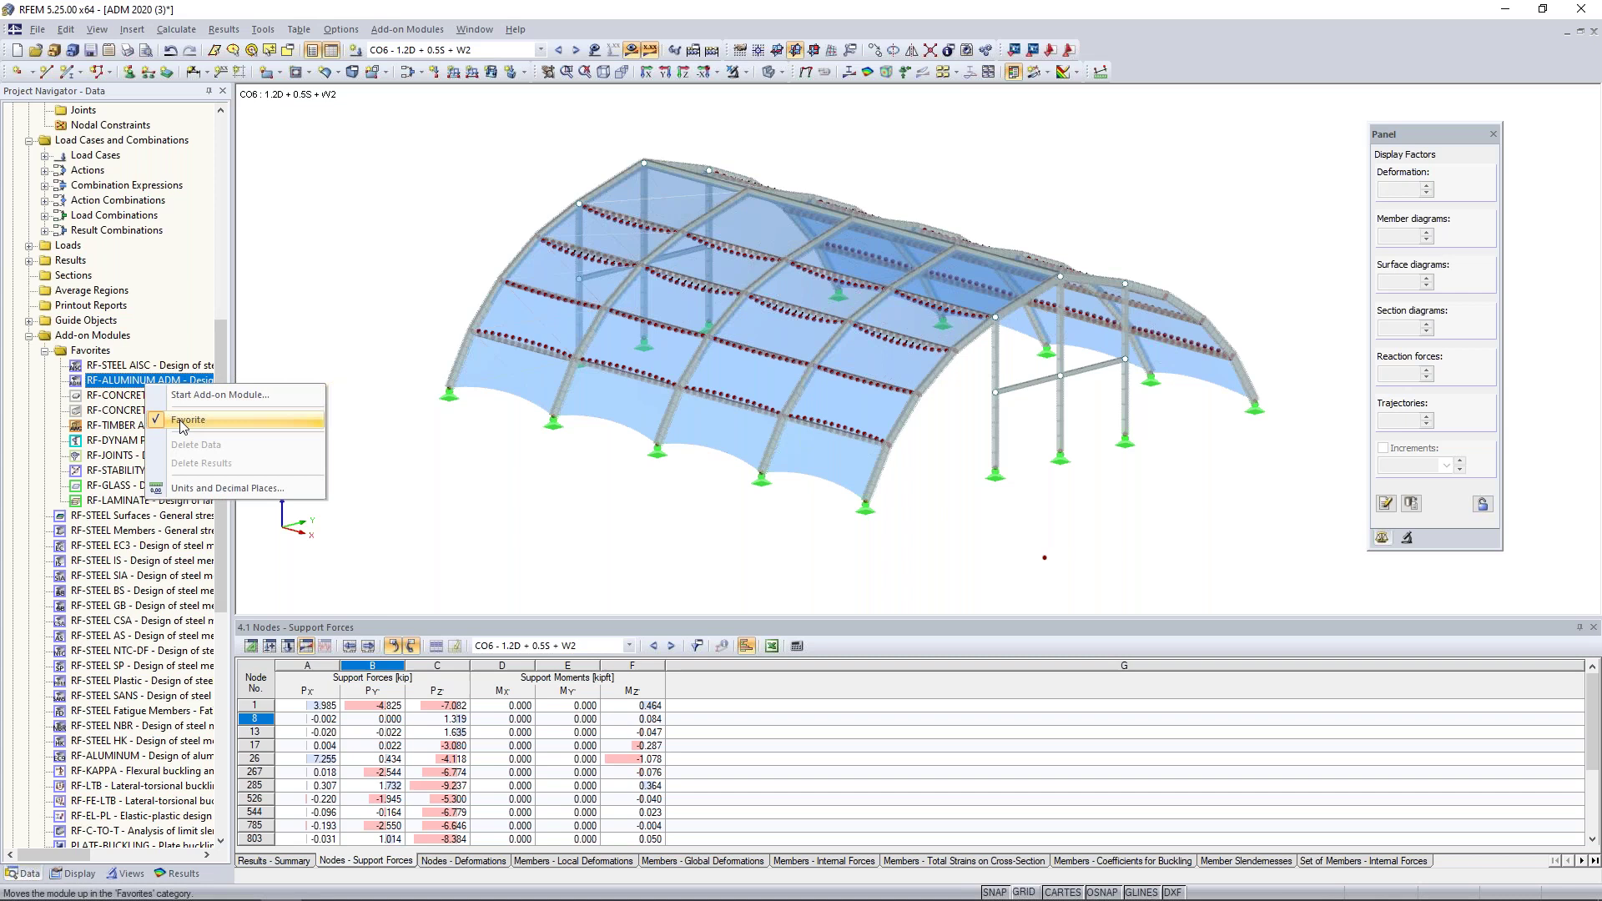
left_click(341, 323)
Step: Start the RF-ALUMINUM ADM add-on module from the aluminum design modules and return to its window in RFEM
left_click(417, 30)
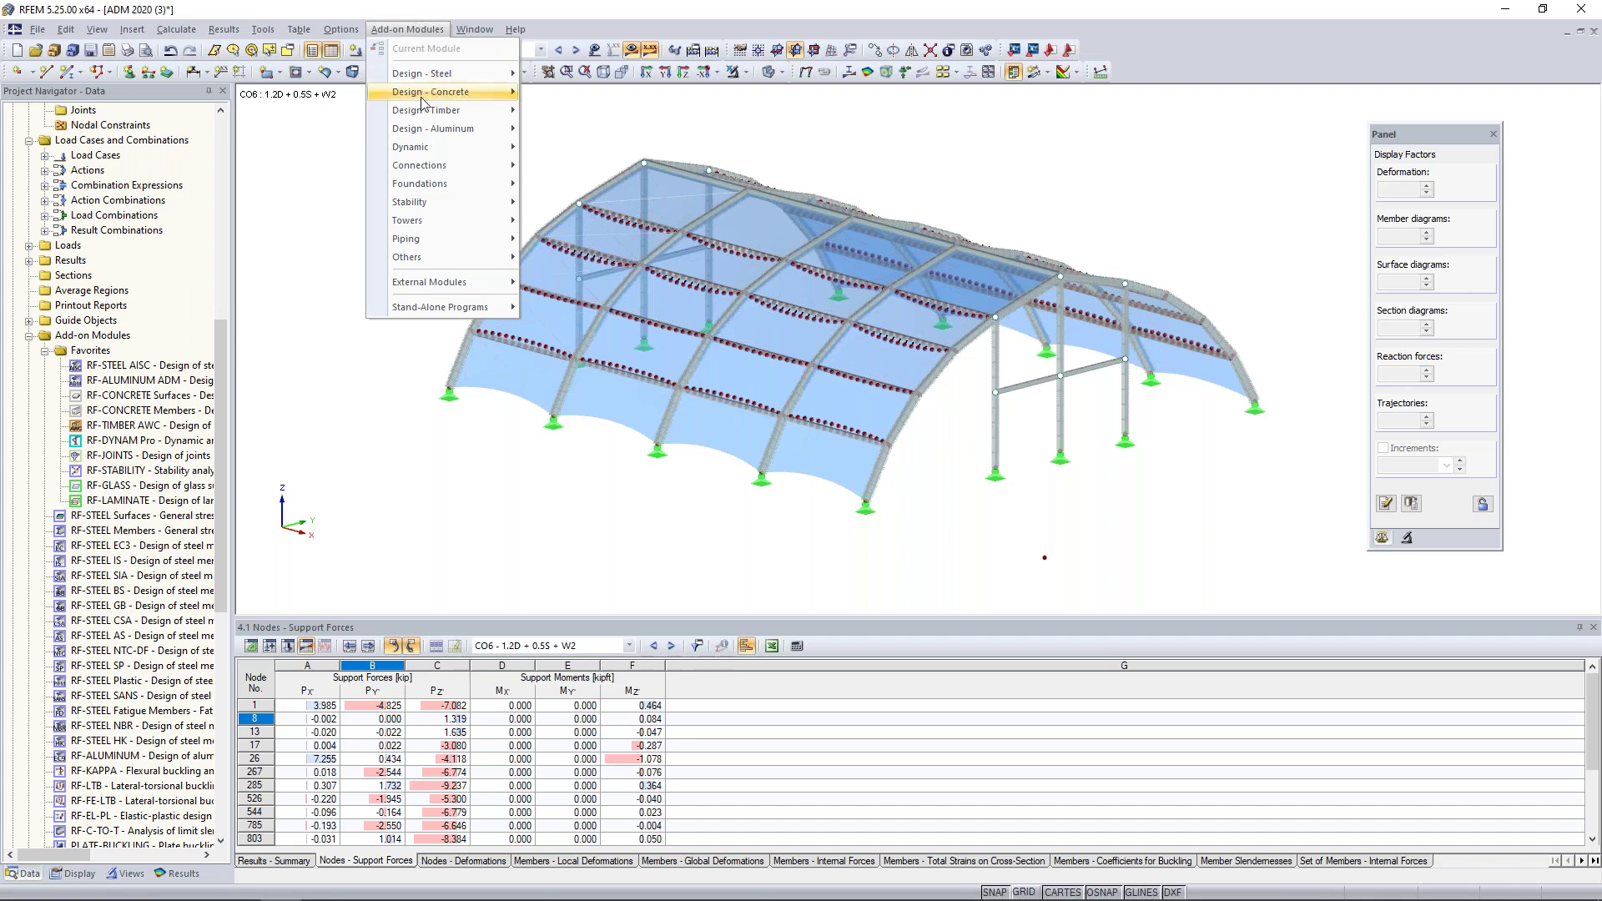
mouse_move(423, 150)
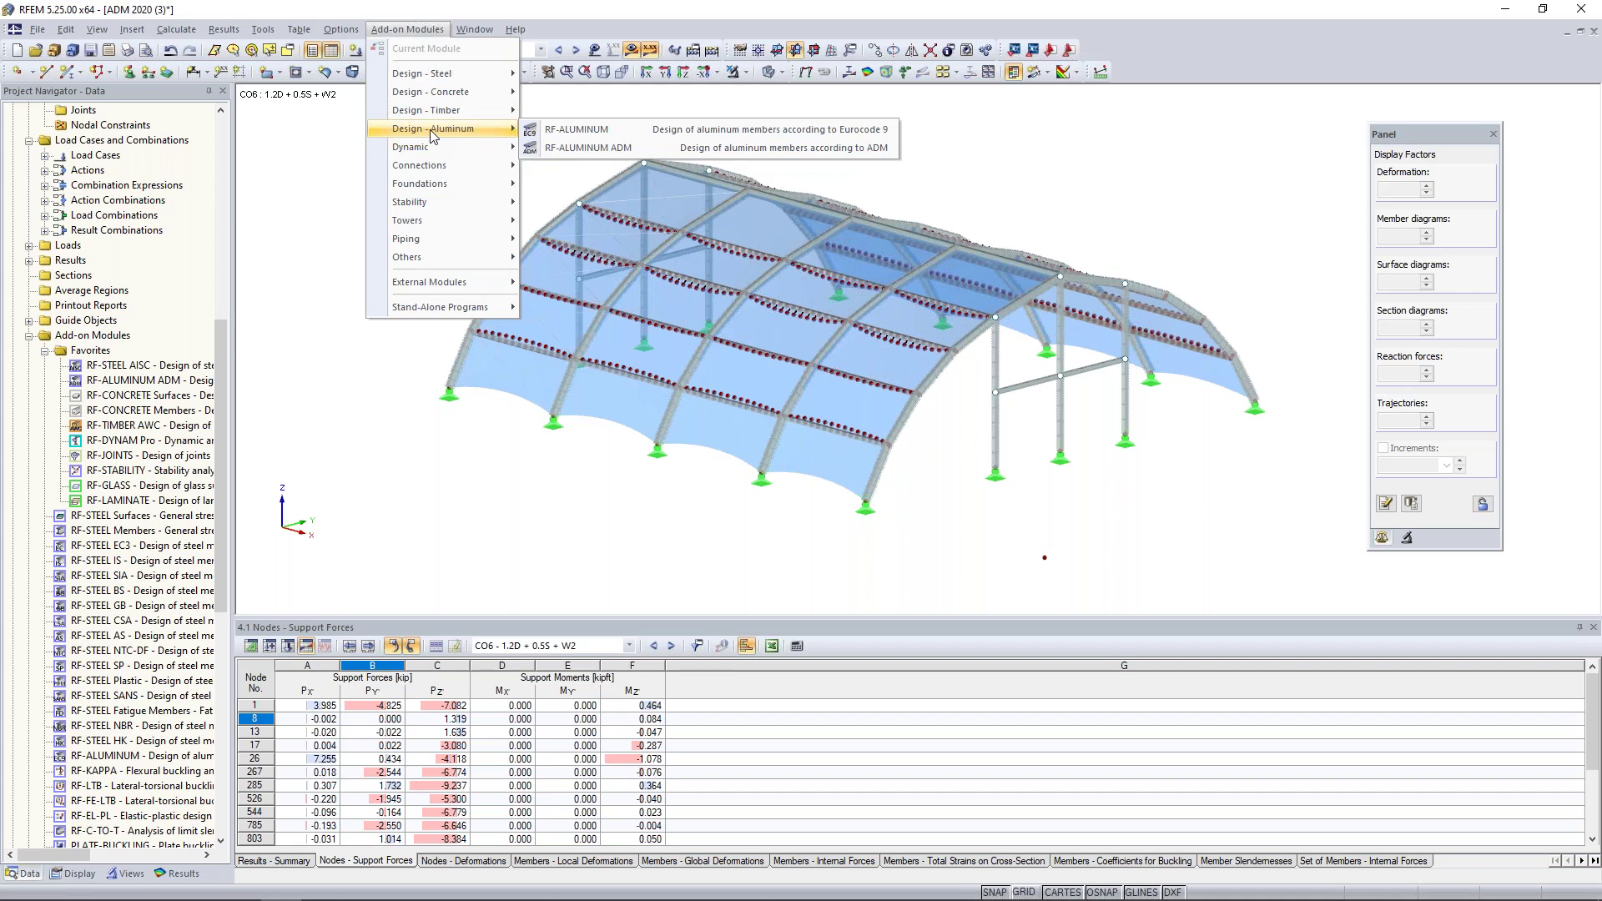
left_click(568, 148)
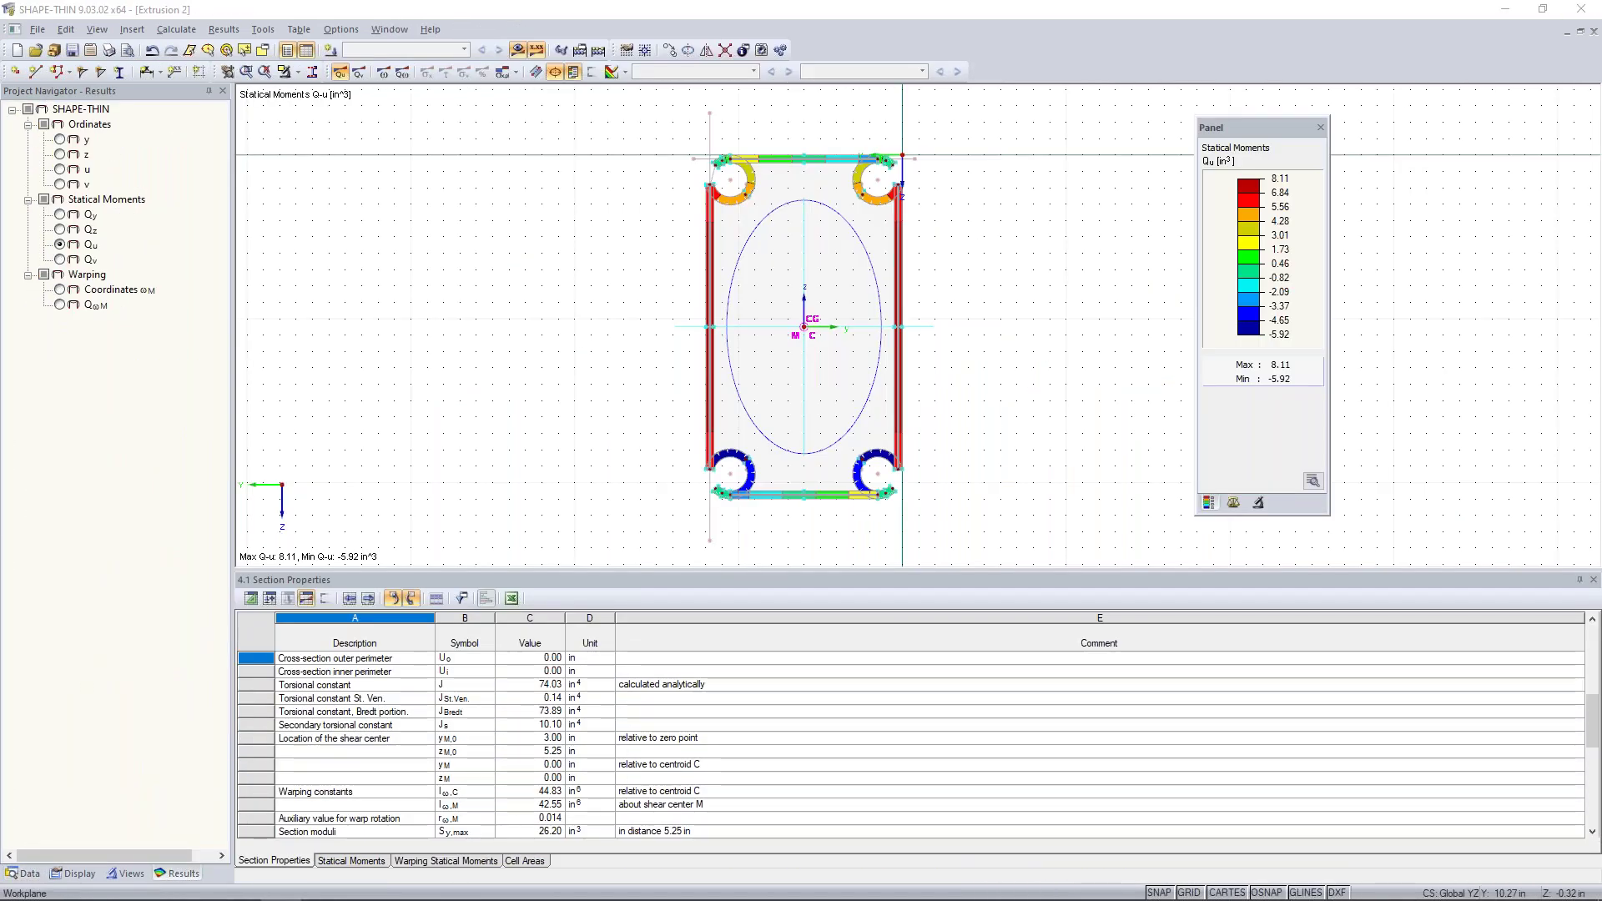
key("super+Tab")
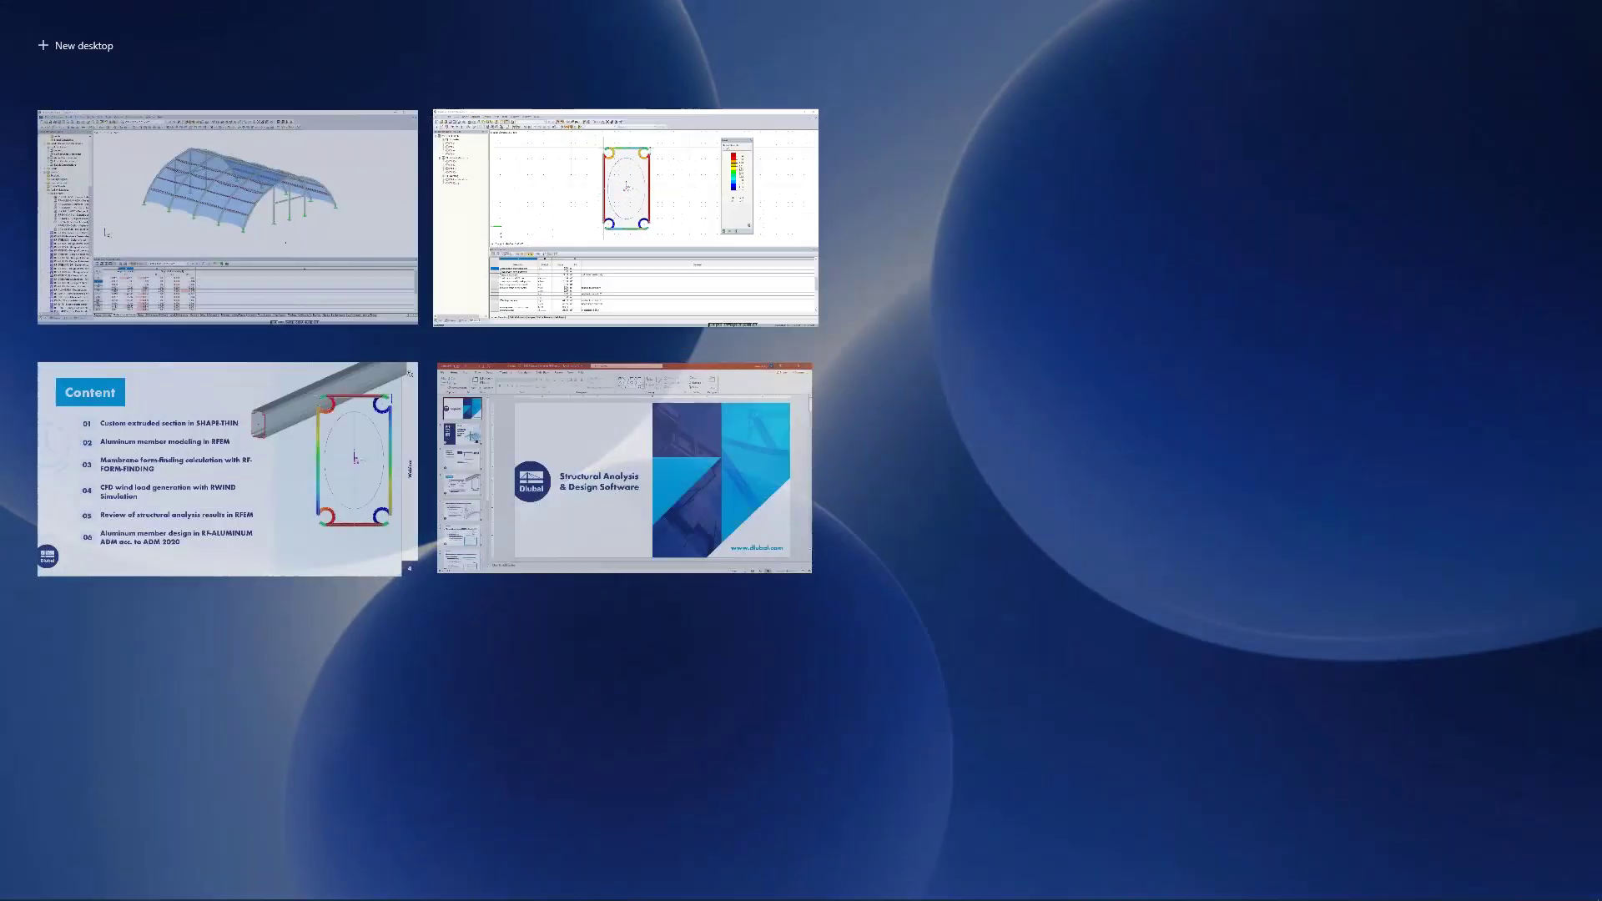
left_click(402, 177)
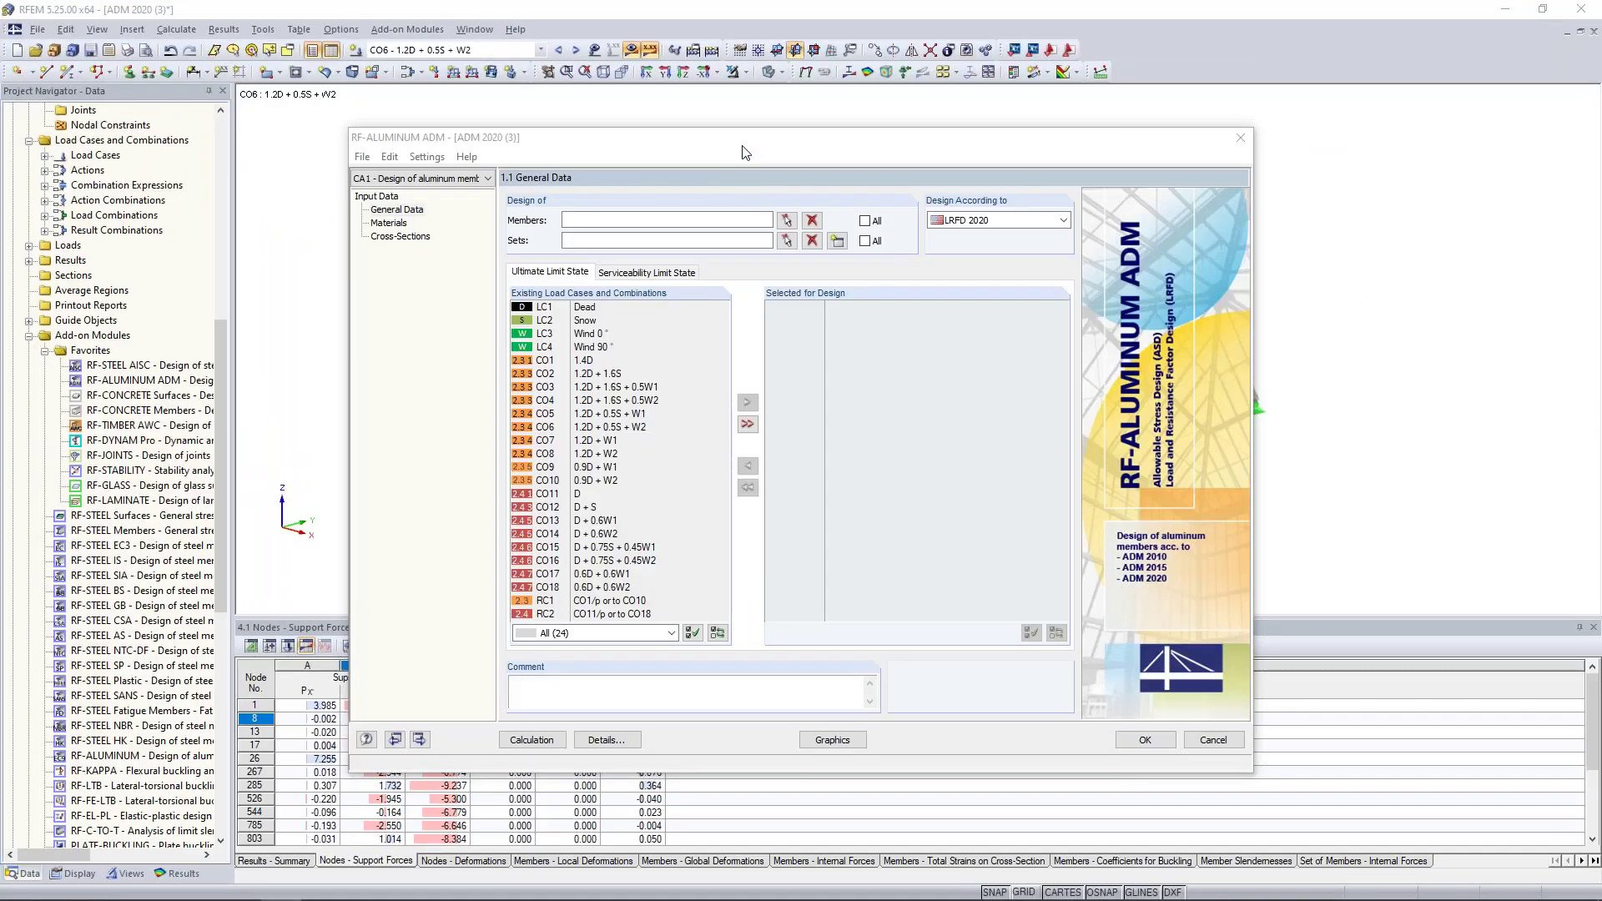
Step: Move the RF-ALUMINUM ADM window aside to view the structure, put it back and select LRFD 2020 as the design standard
left_click_drag(747, 145, 745, 120)
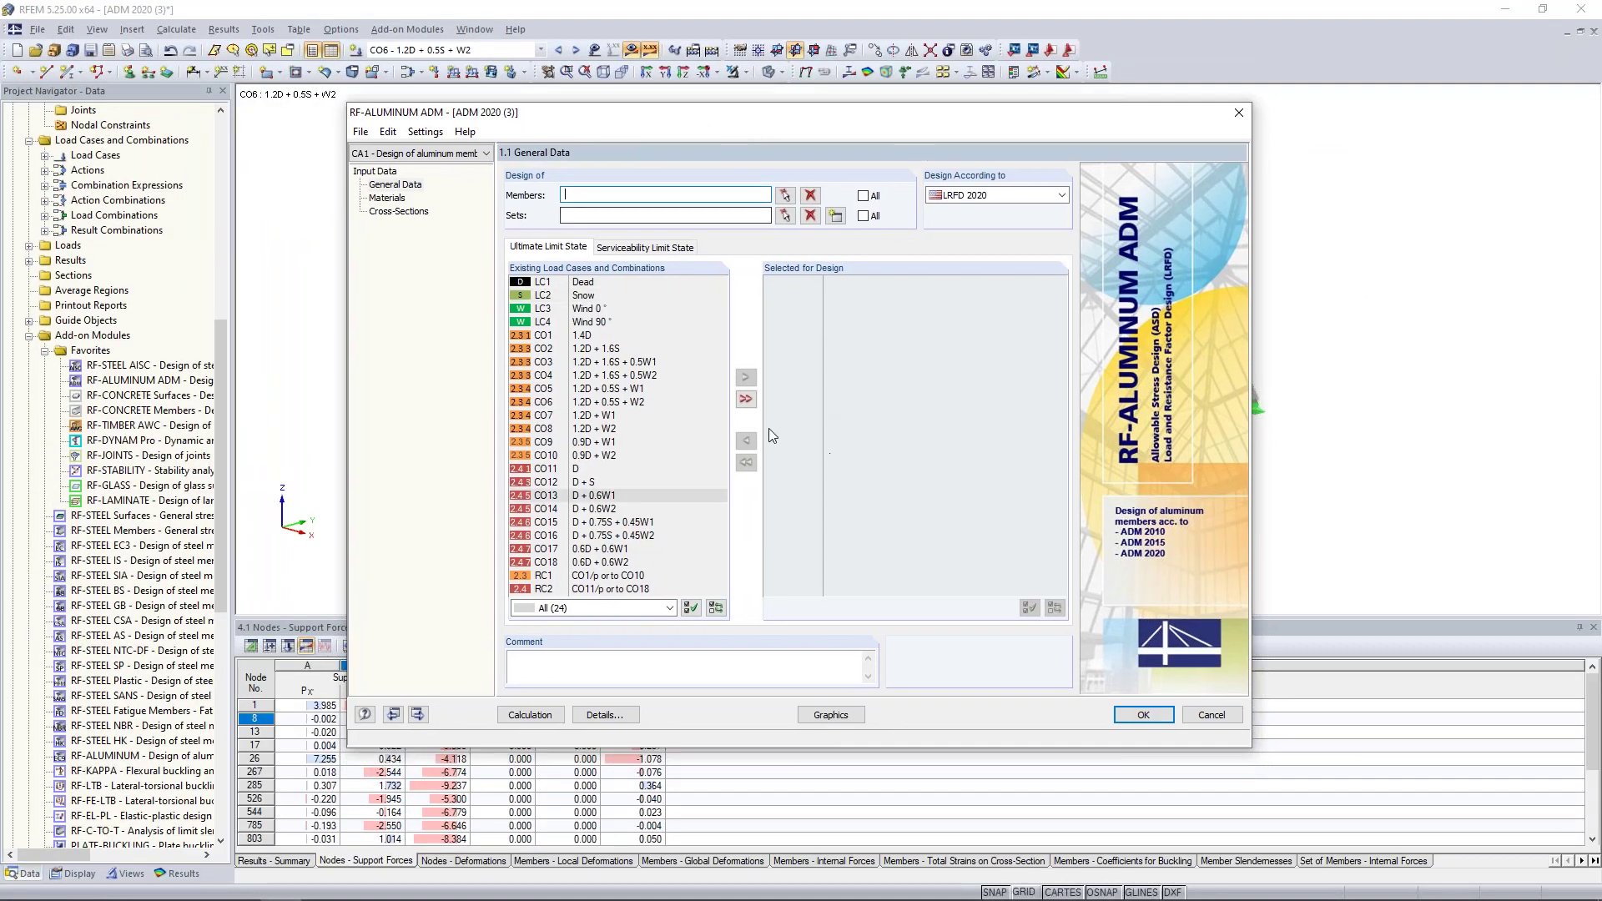
left_click_drag(814, 122, 758, 485)
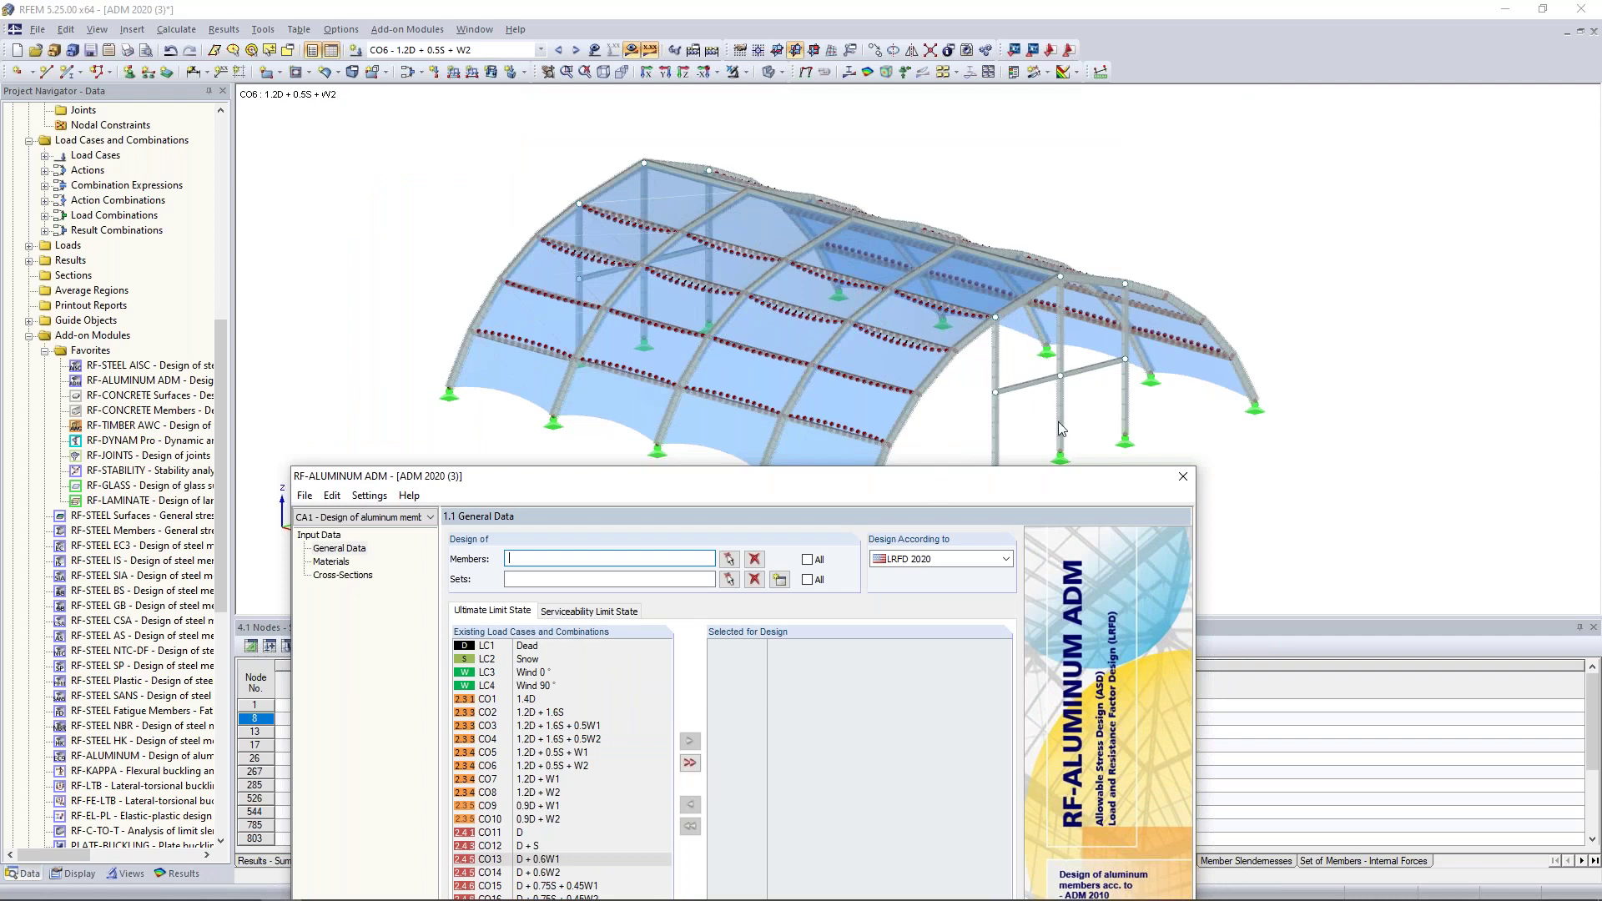
left_click_drag(895, 491, 965, 153)
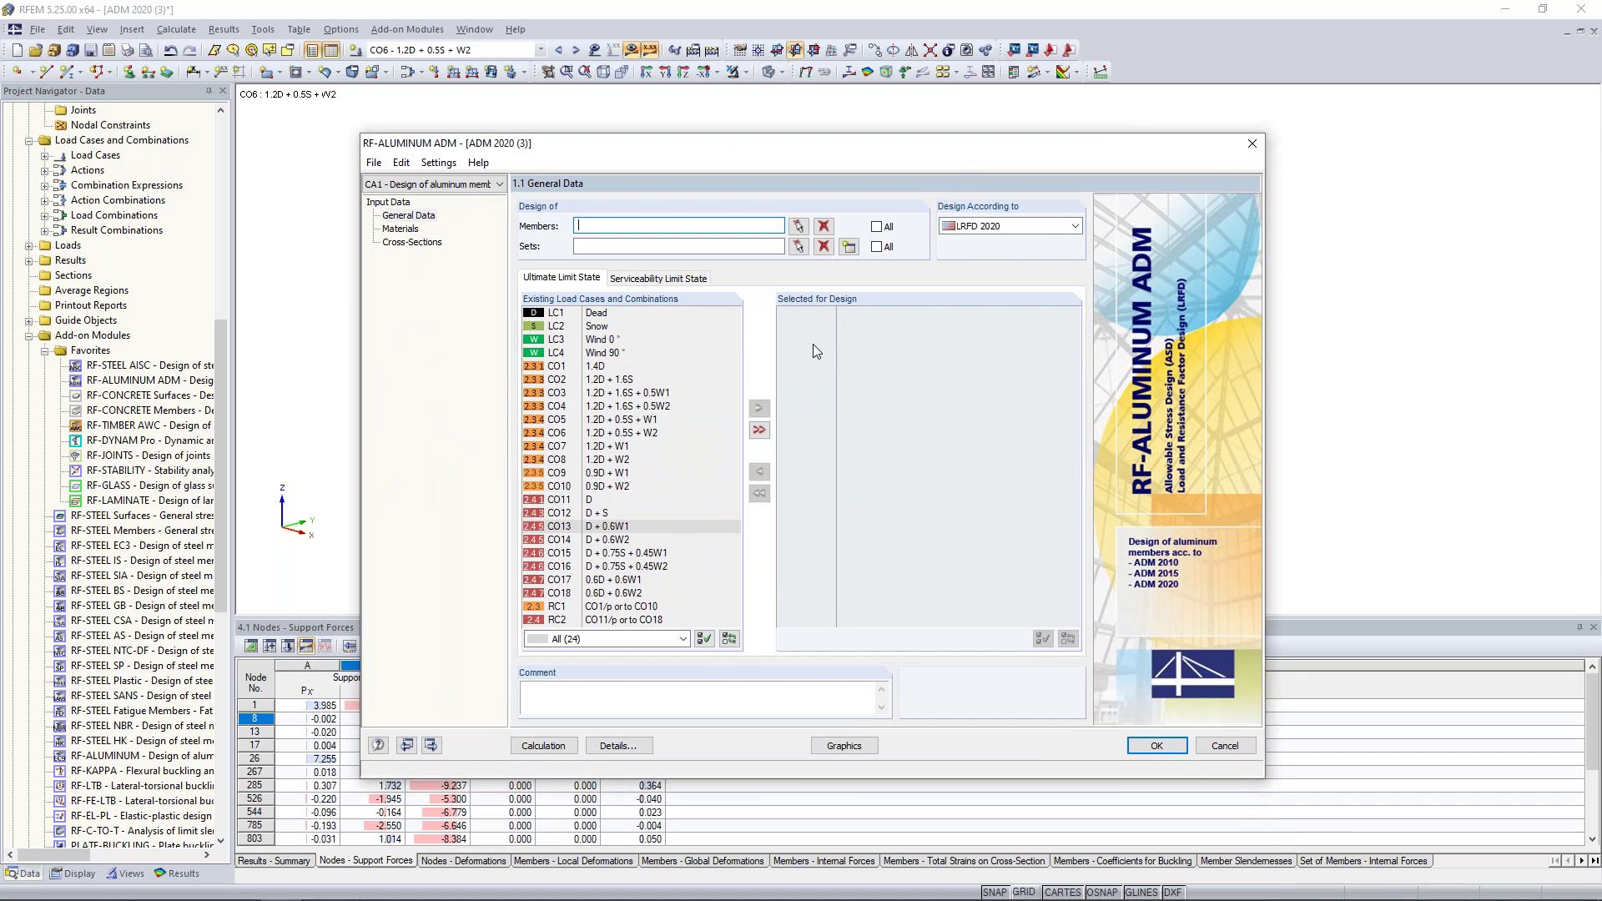
left_click(1026, 228)
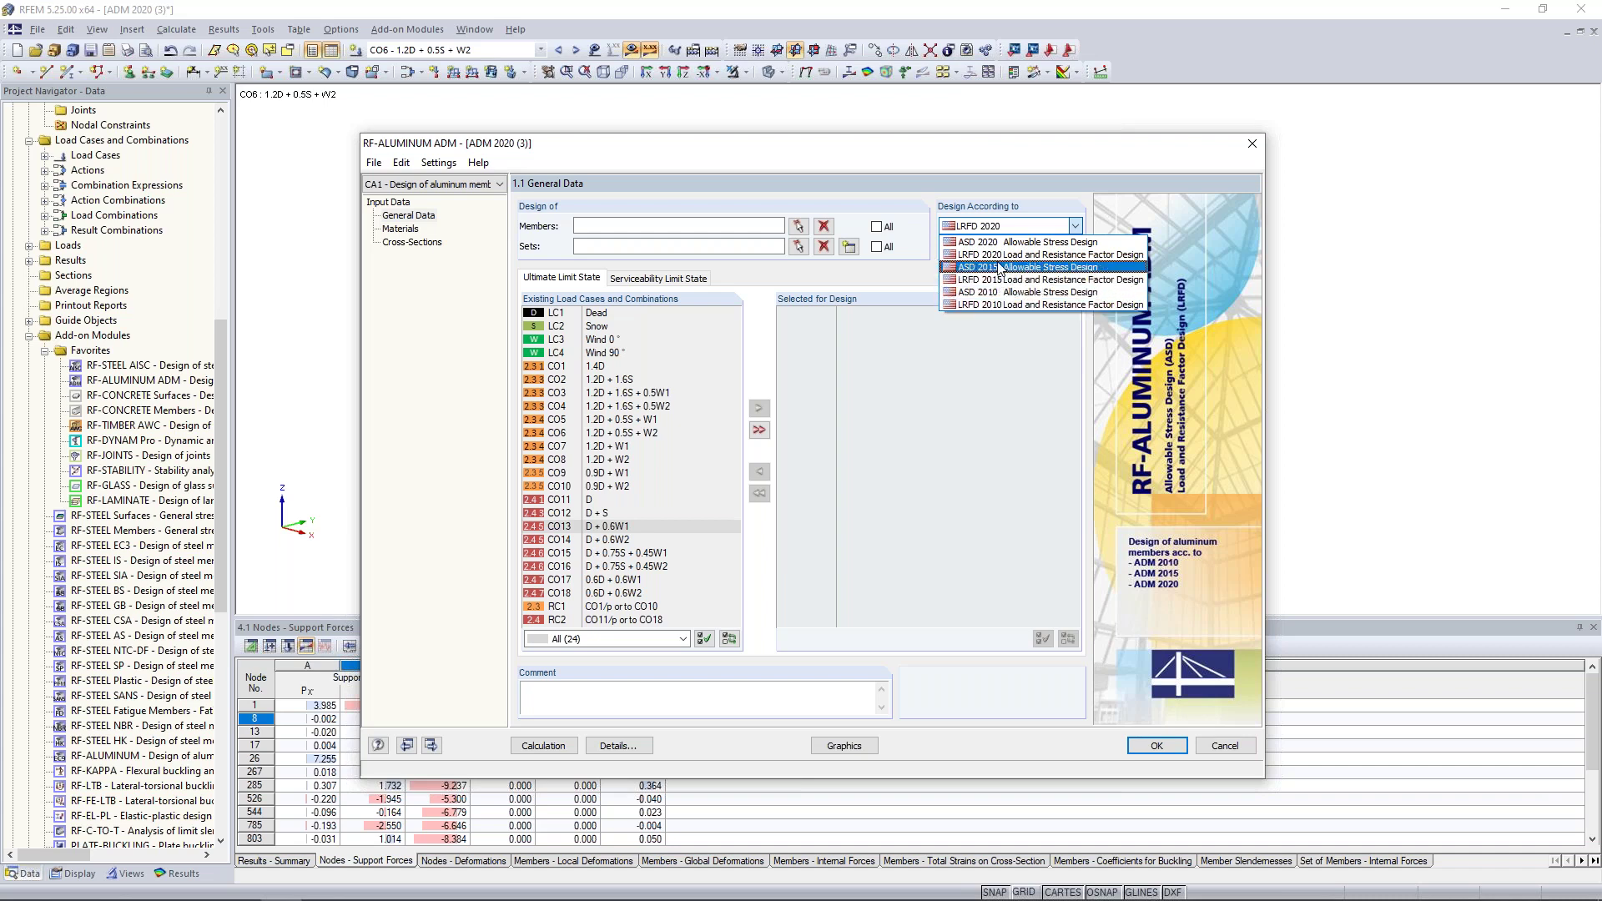
left_click(971, 254)
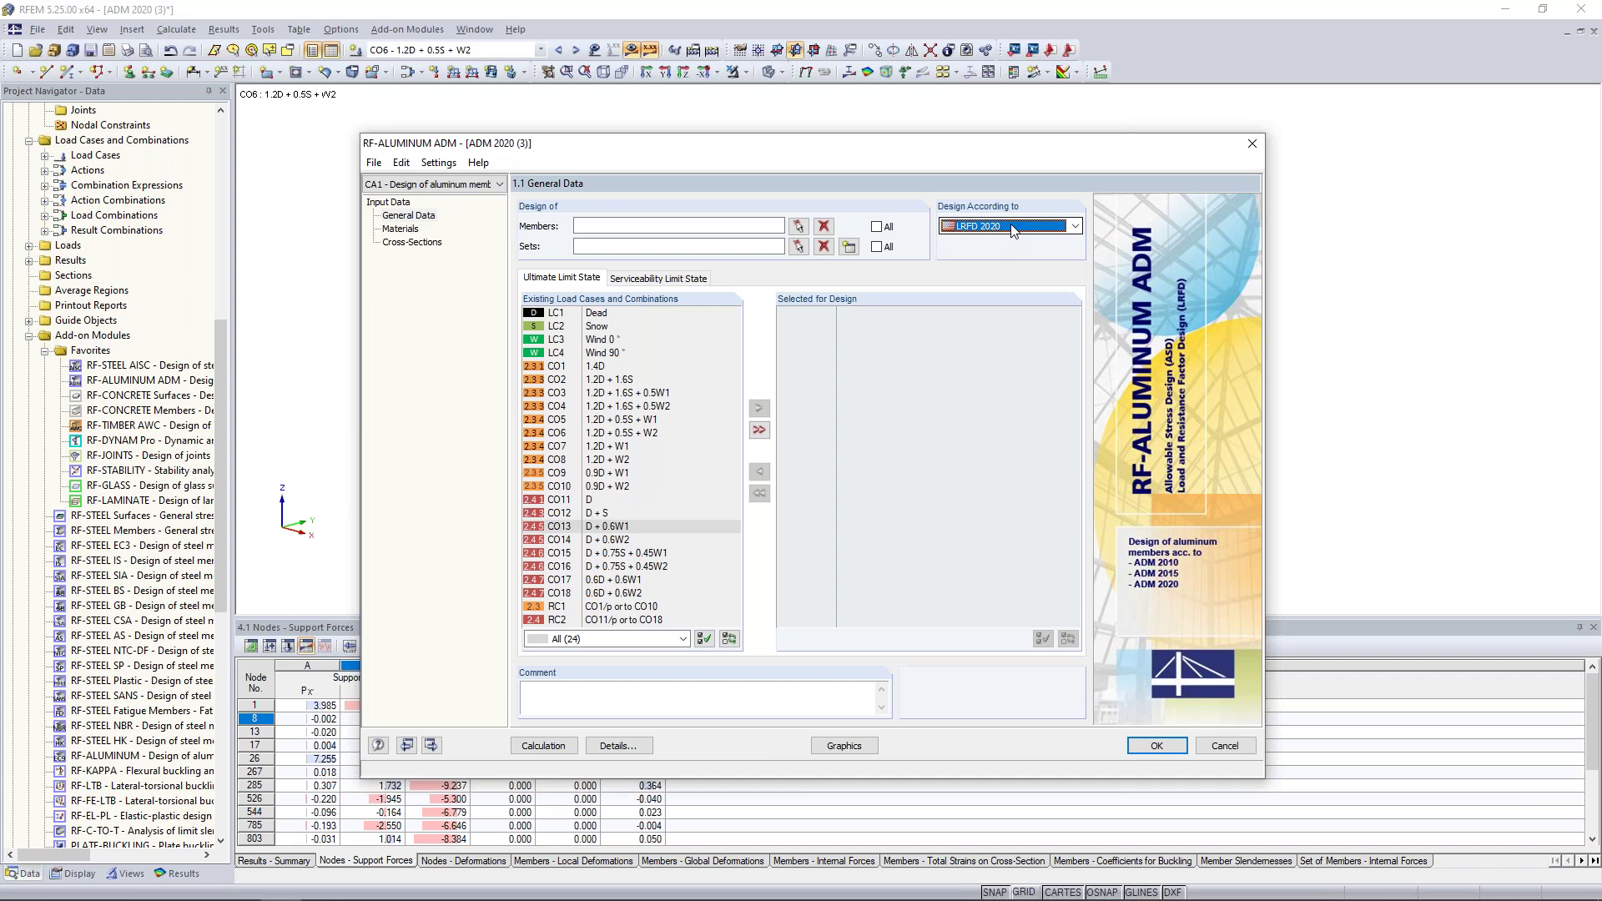
Step: Switch to the PowerPoint slide show on the webinar's Content slide
key("super+Tab")
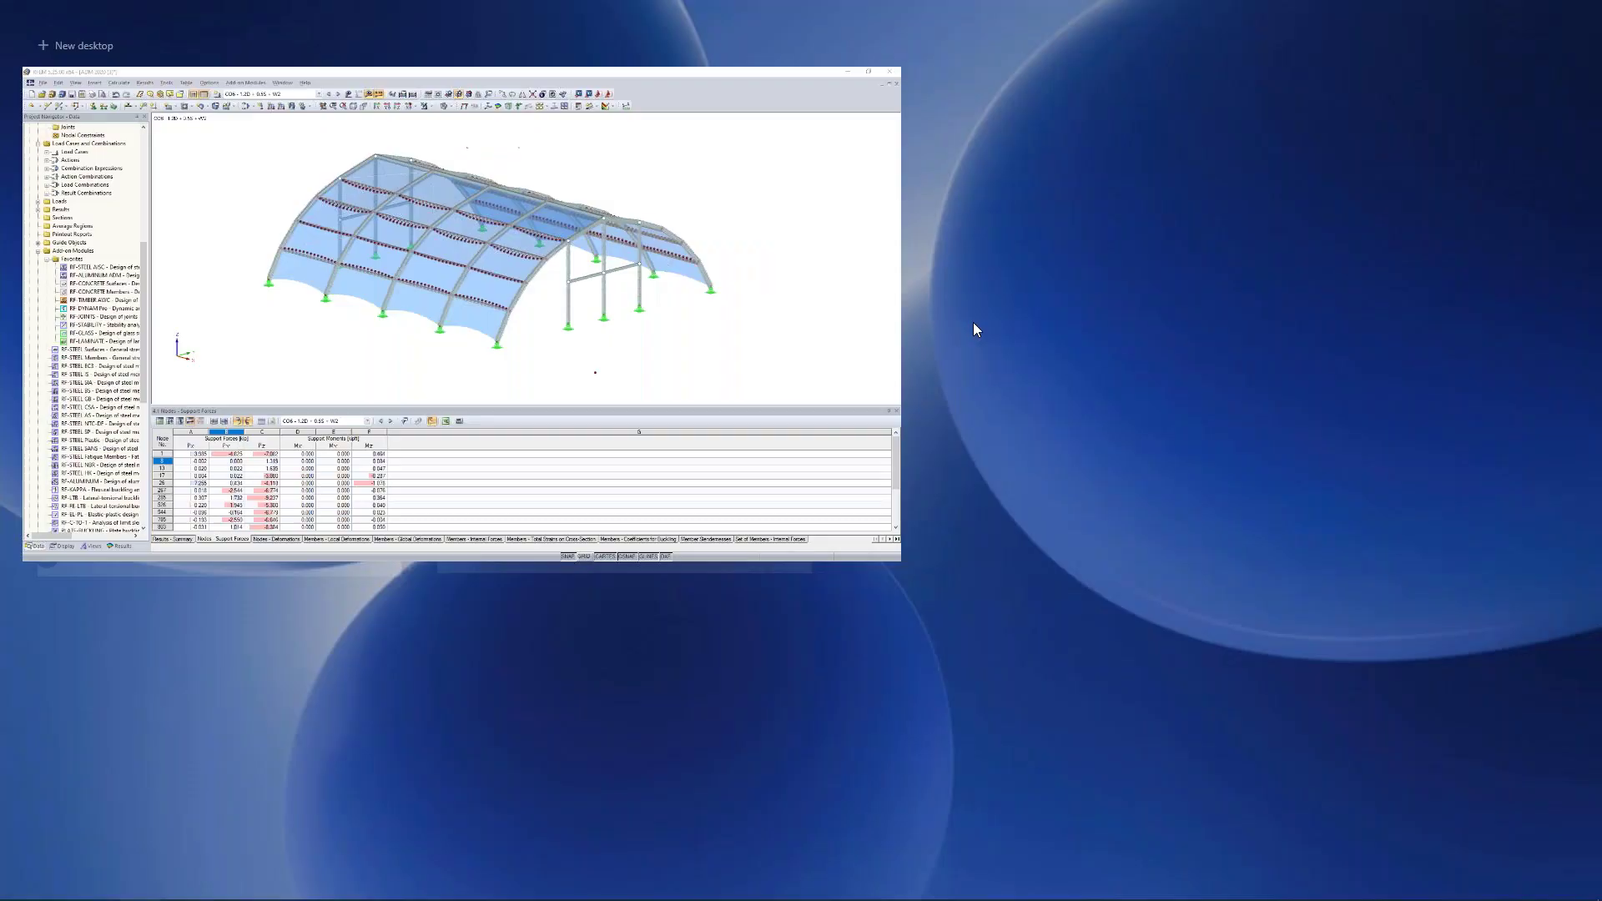
key("Left")
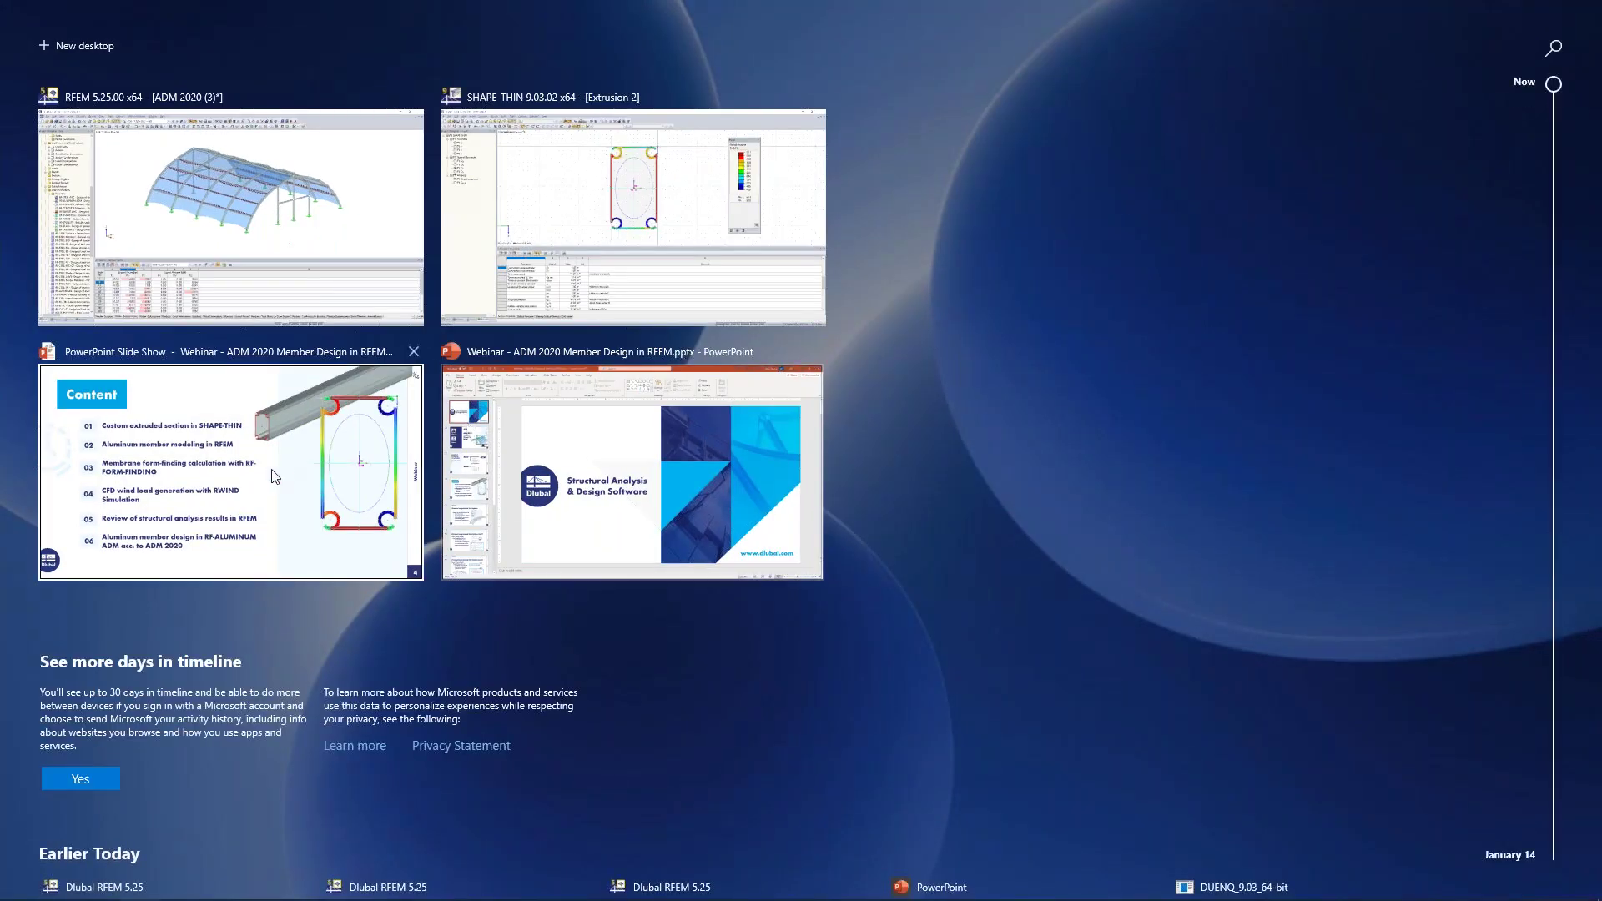
key("Return")
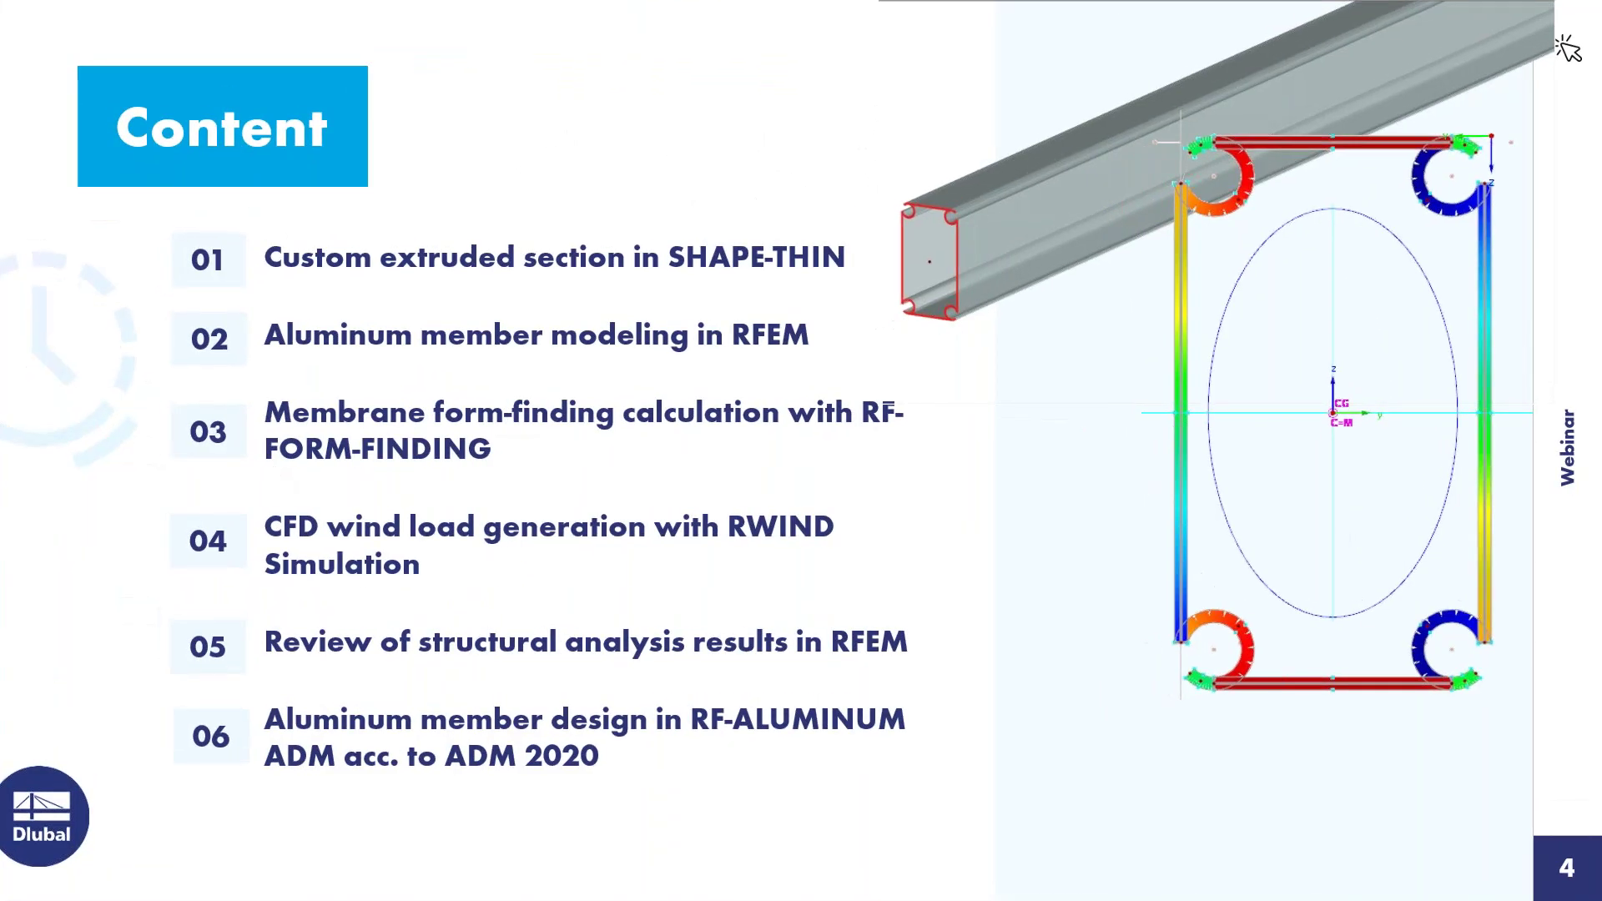
Step: Advance the slide show to the Aluminum Design Manual 2020 Updates slide on Chapter B design requirements
key("Right")
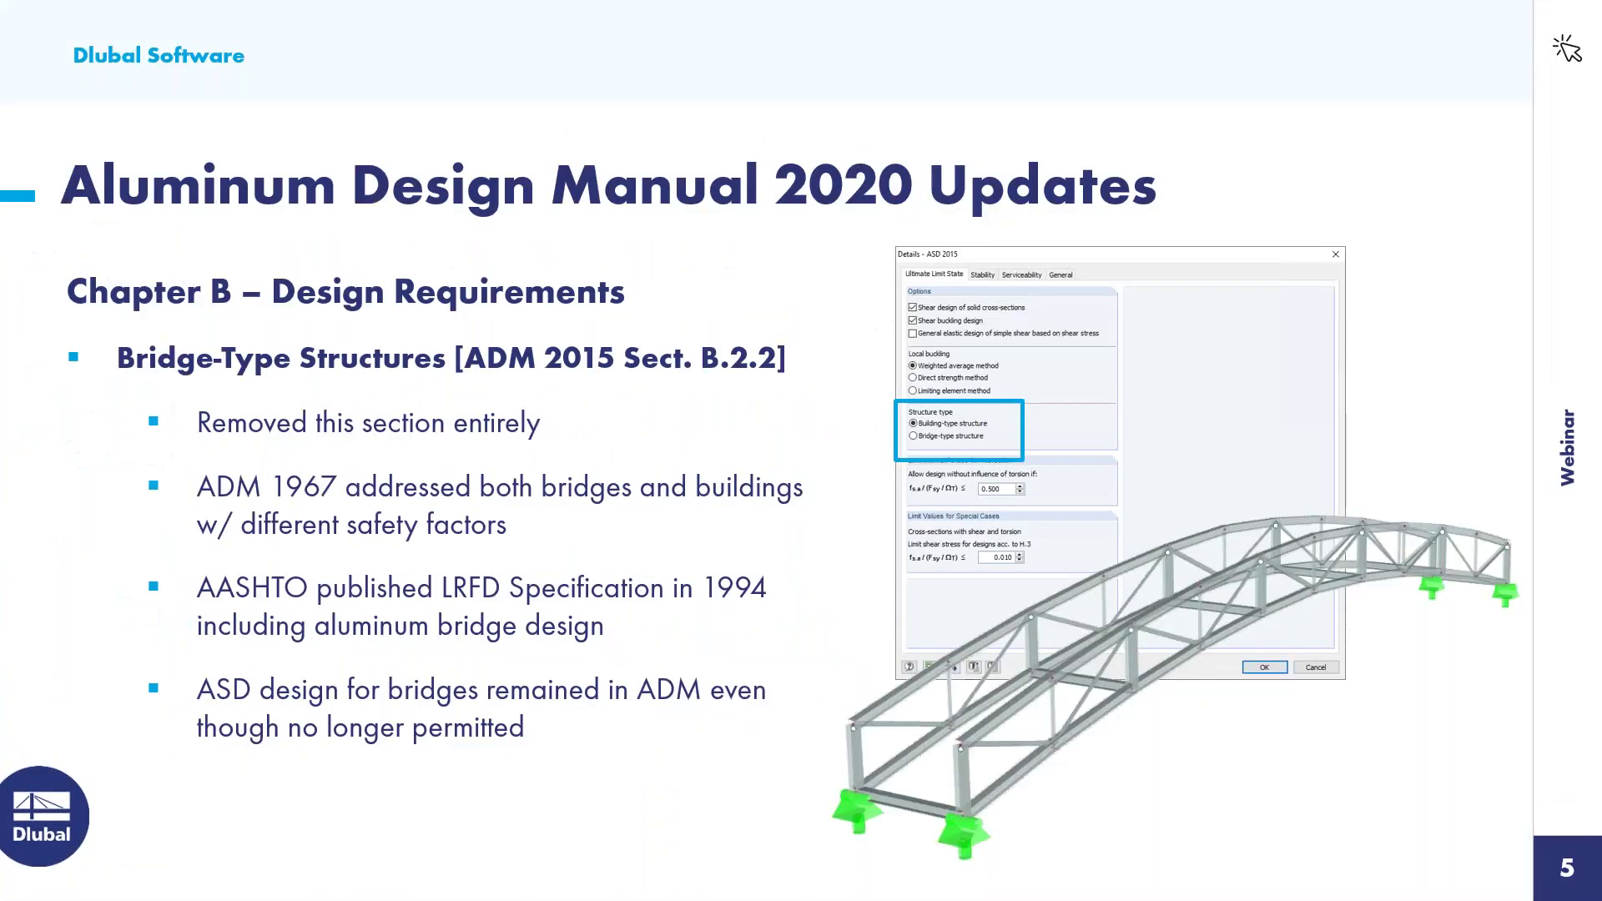
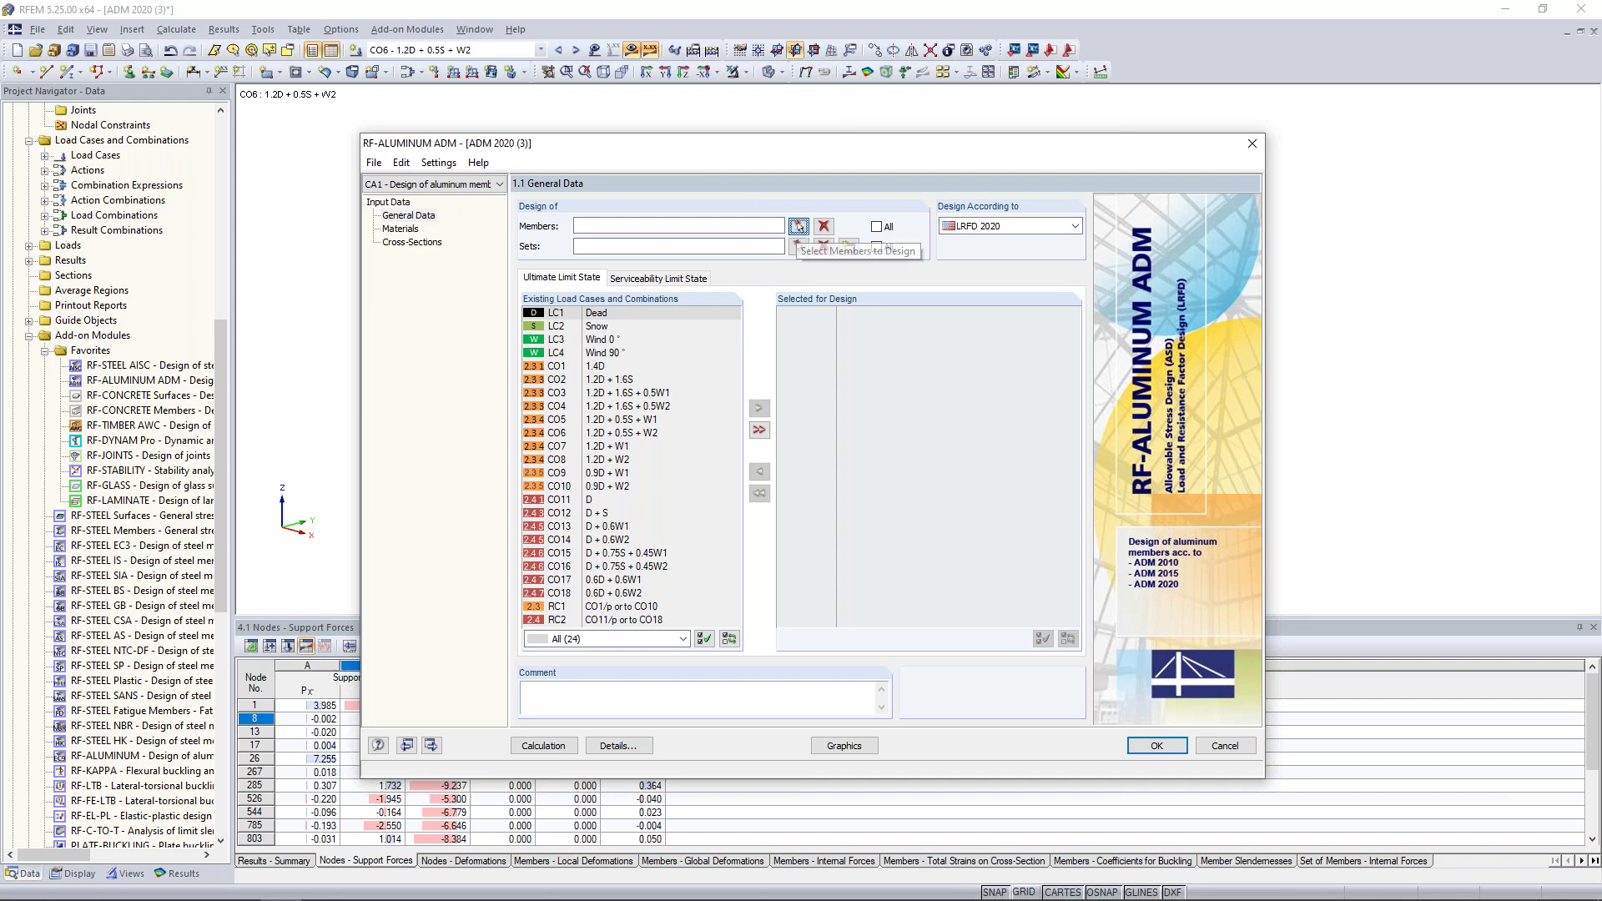
Step: Begin the graphical member selection in RFEM and limit the visible objects to Members by Type, with the Sets of Members visibility off
middle_click_drag(1001, 493, 664, 493, "ctrl")
left_click(132, 875)
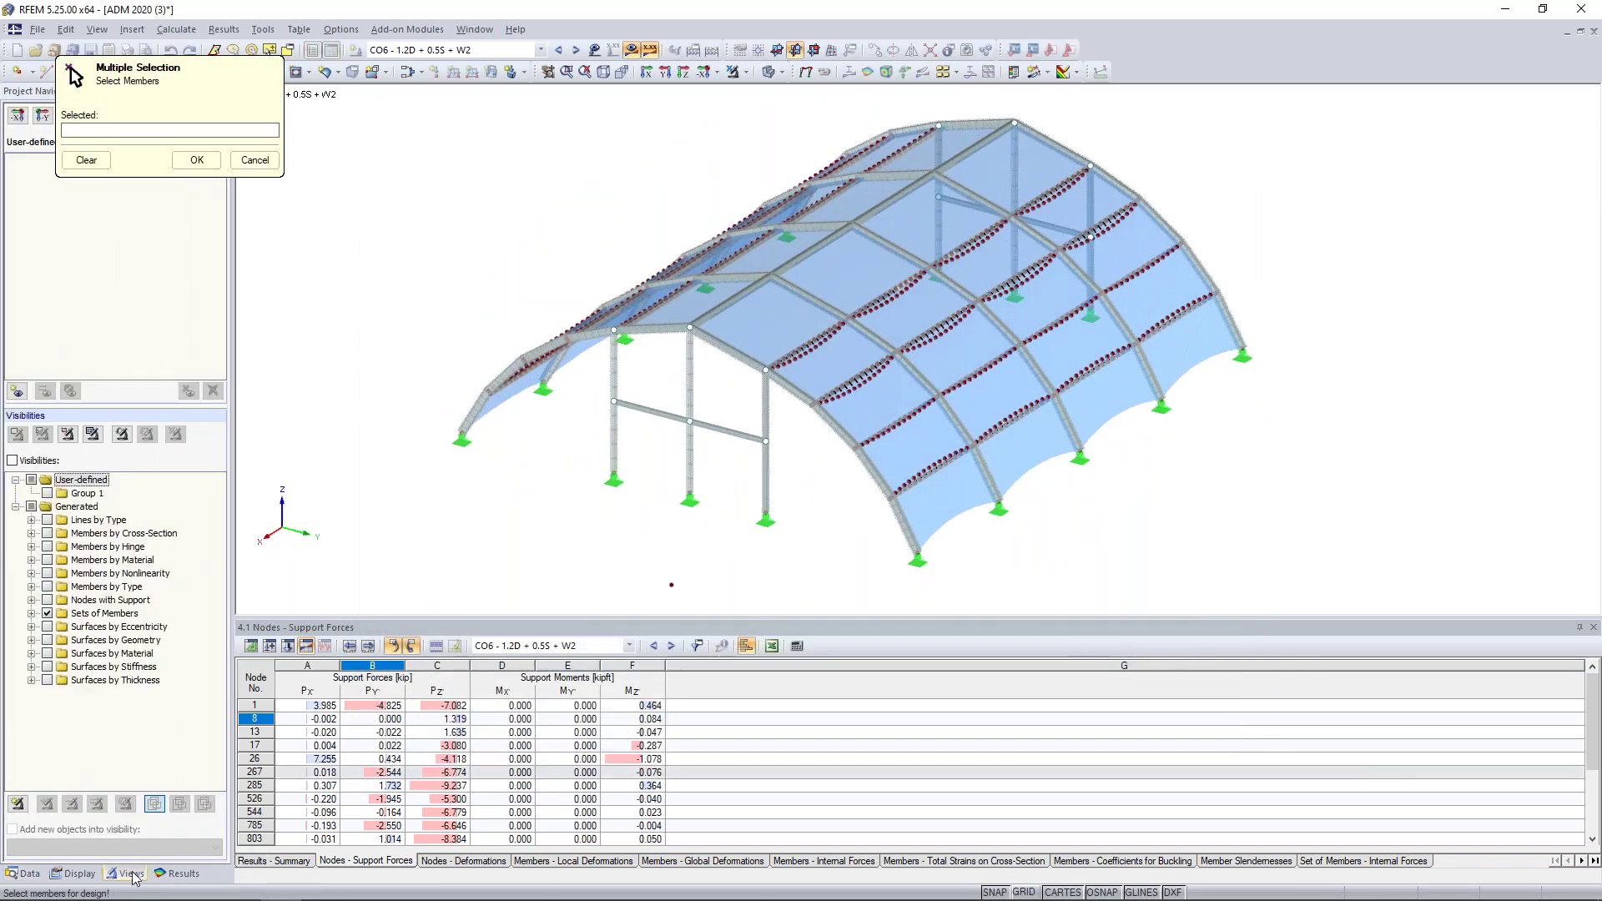
left_click(48, 614)
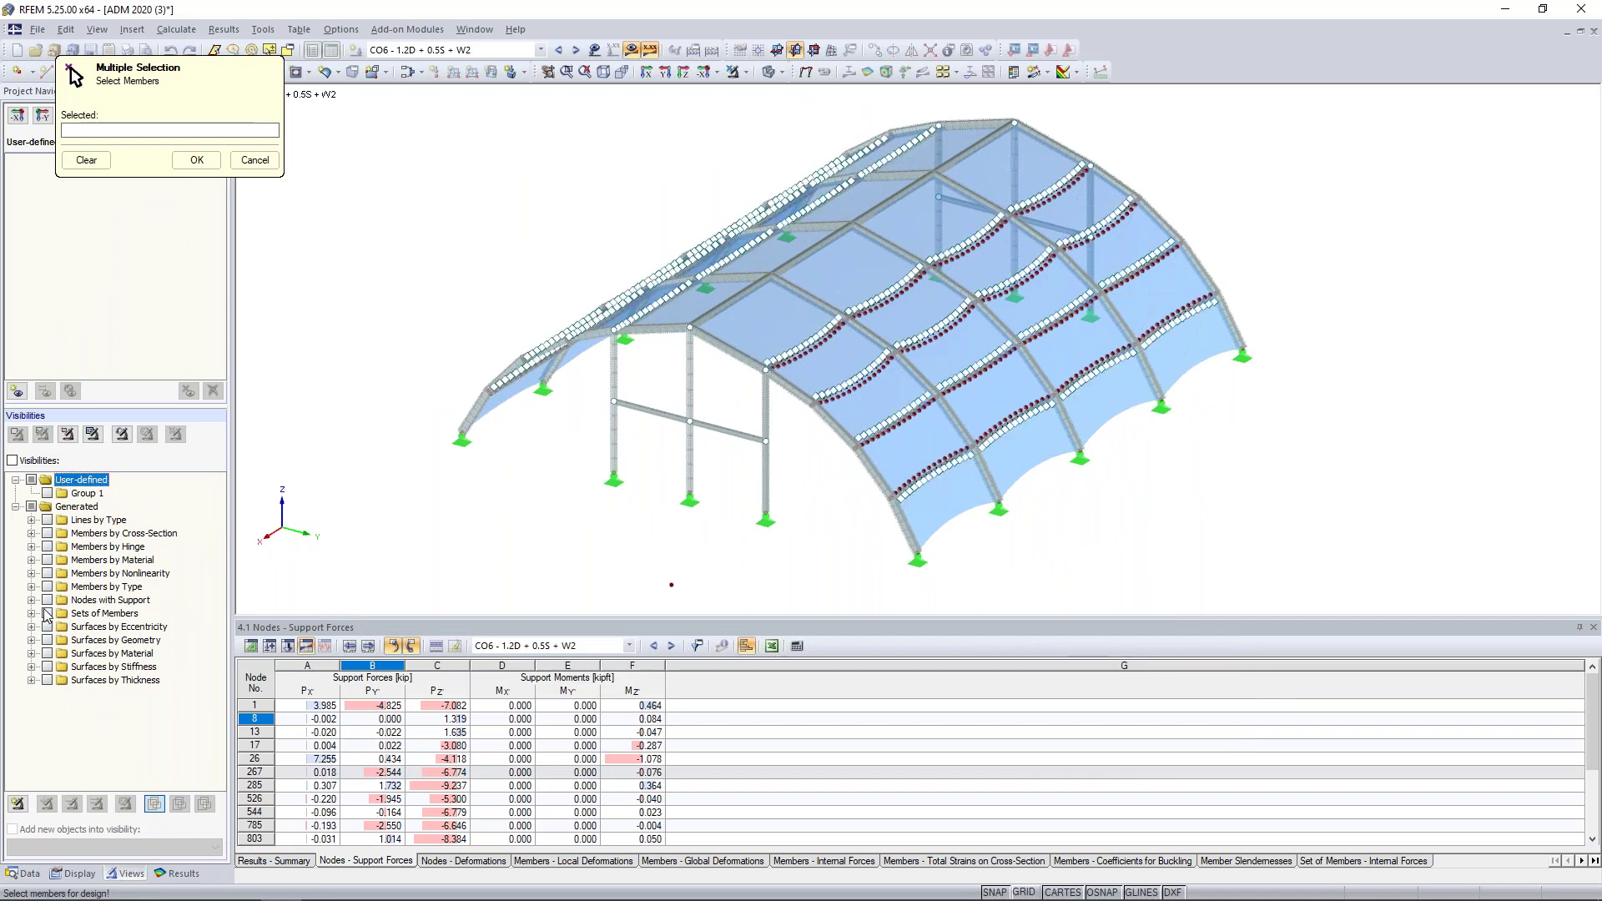
left_click(32, 587)
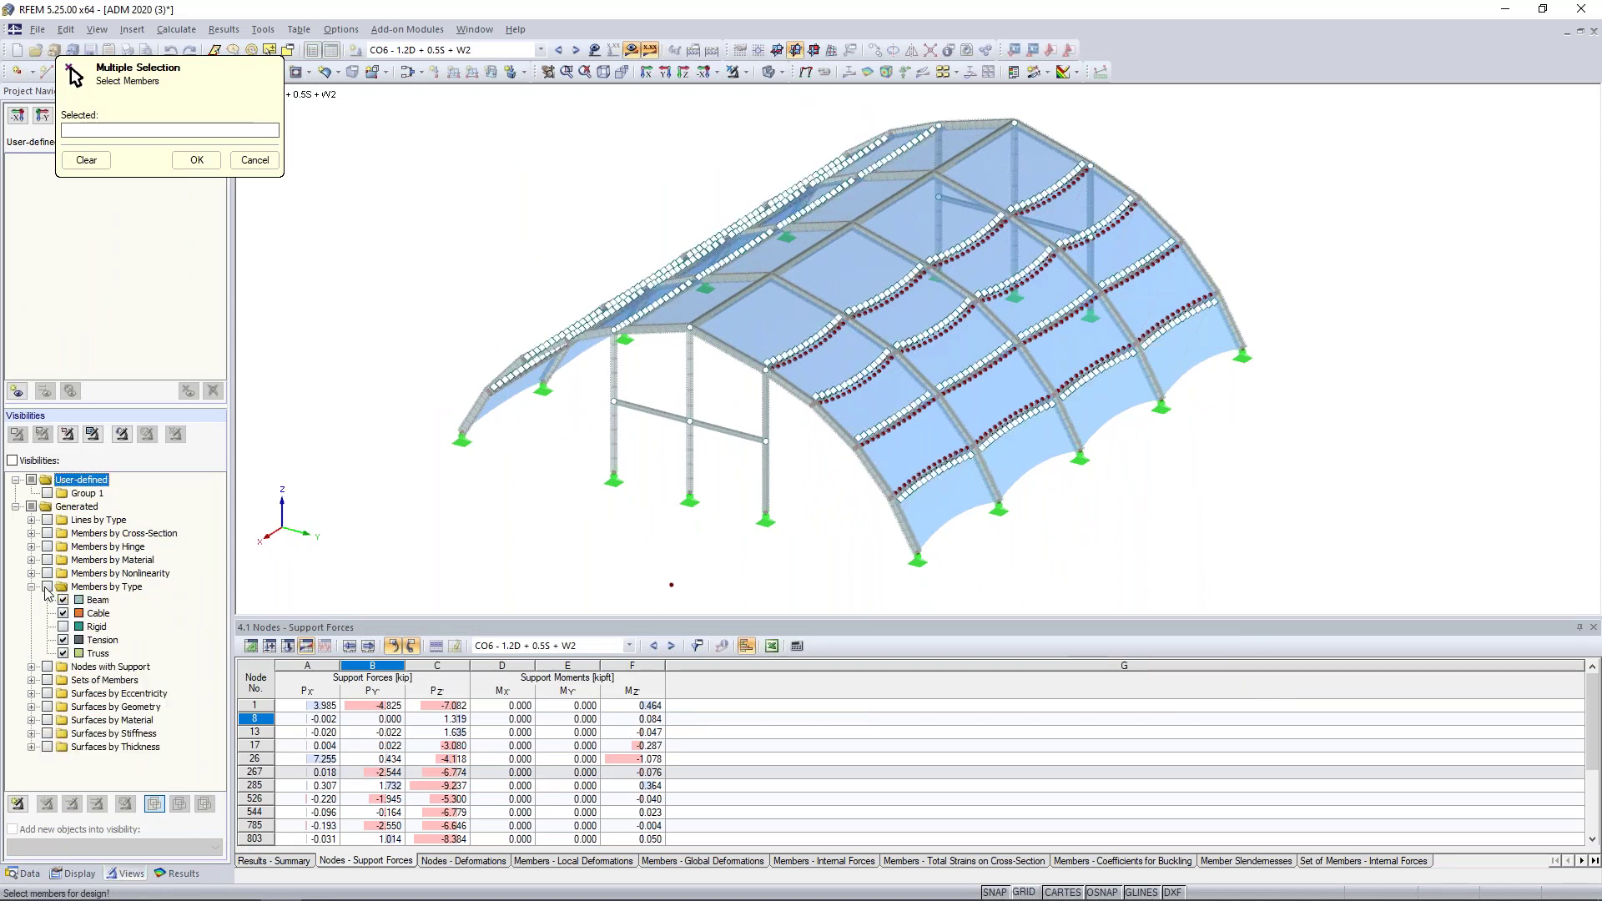
left_click(48, 587)
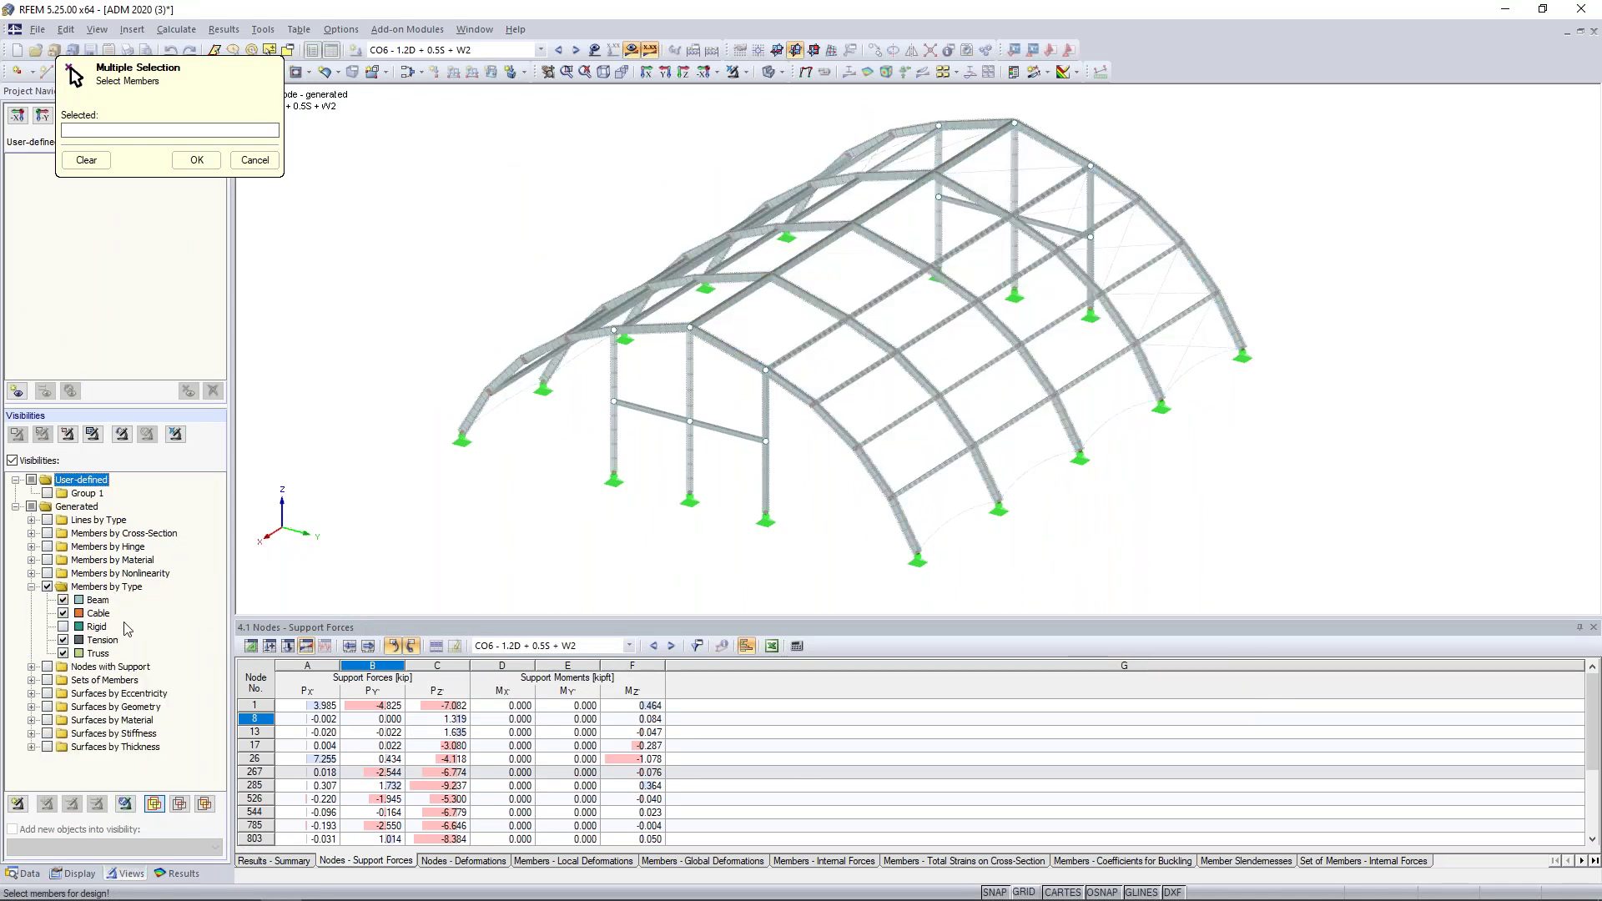
Step: Select the ridge member and four purlins in the front bay, members 559, 560, 562, 564 and 566, for design
scroll(832, 518, "up", 3)
middle_click_drag(832, 518, 867, 548)
left_click(996, 488)
left_click(932, 435)
left_click(881, 377)
left_click(831, 318)
left_click(707, 263)
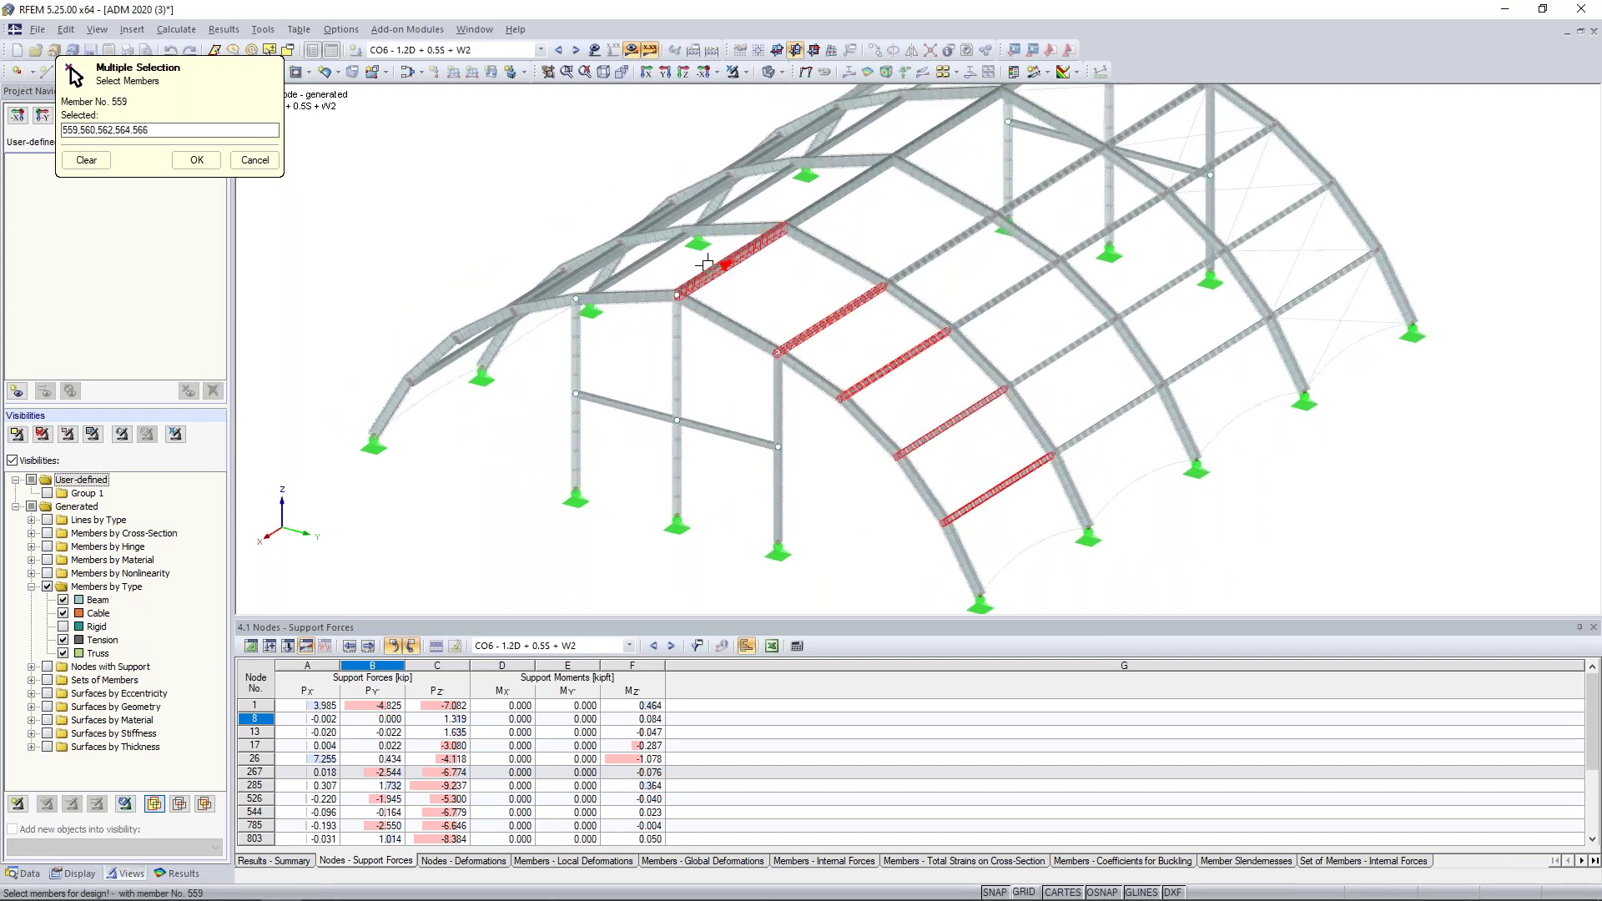
left_click(198, 160)
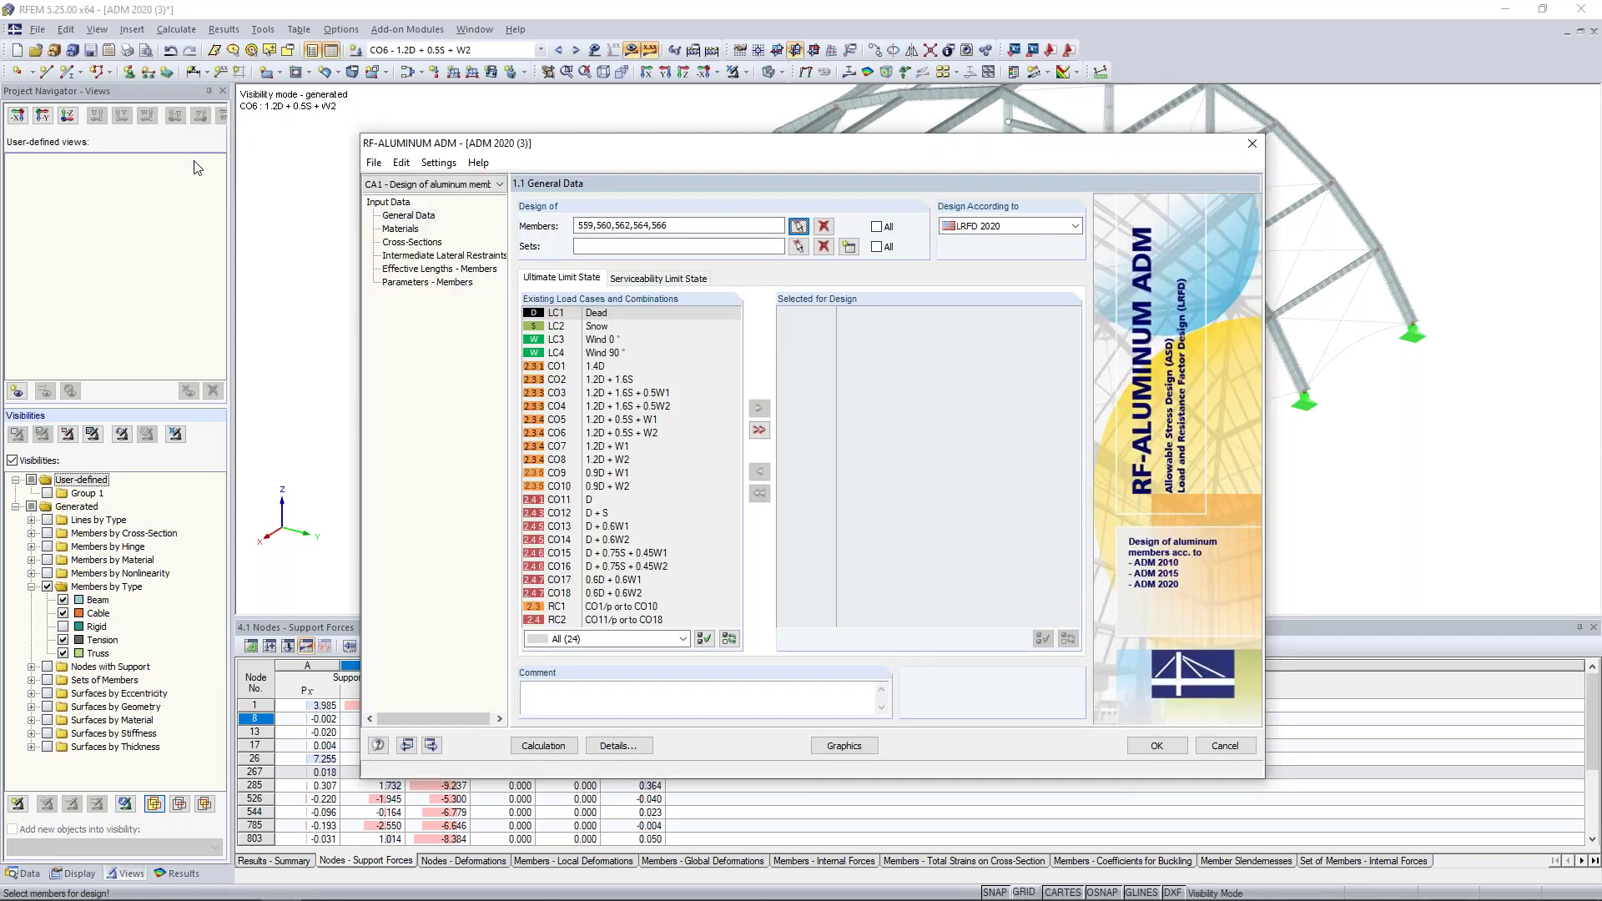
Step: Add the front arch's continuous set of members No. 34 to the design
left_click(799, 246)
left_click(761, 338)
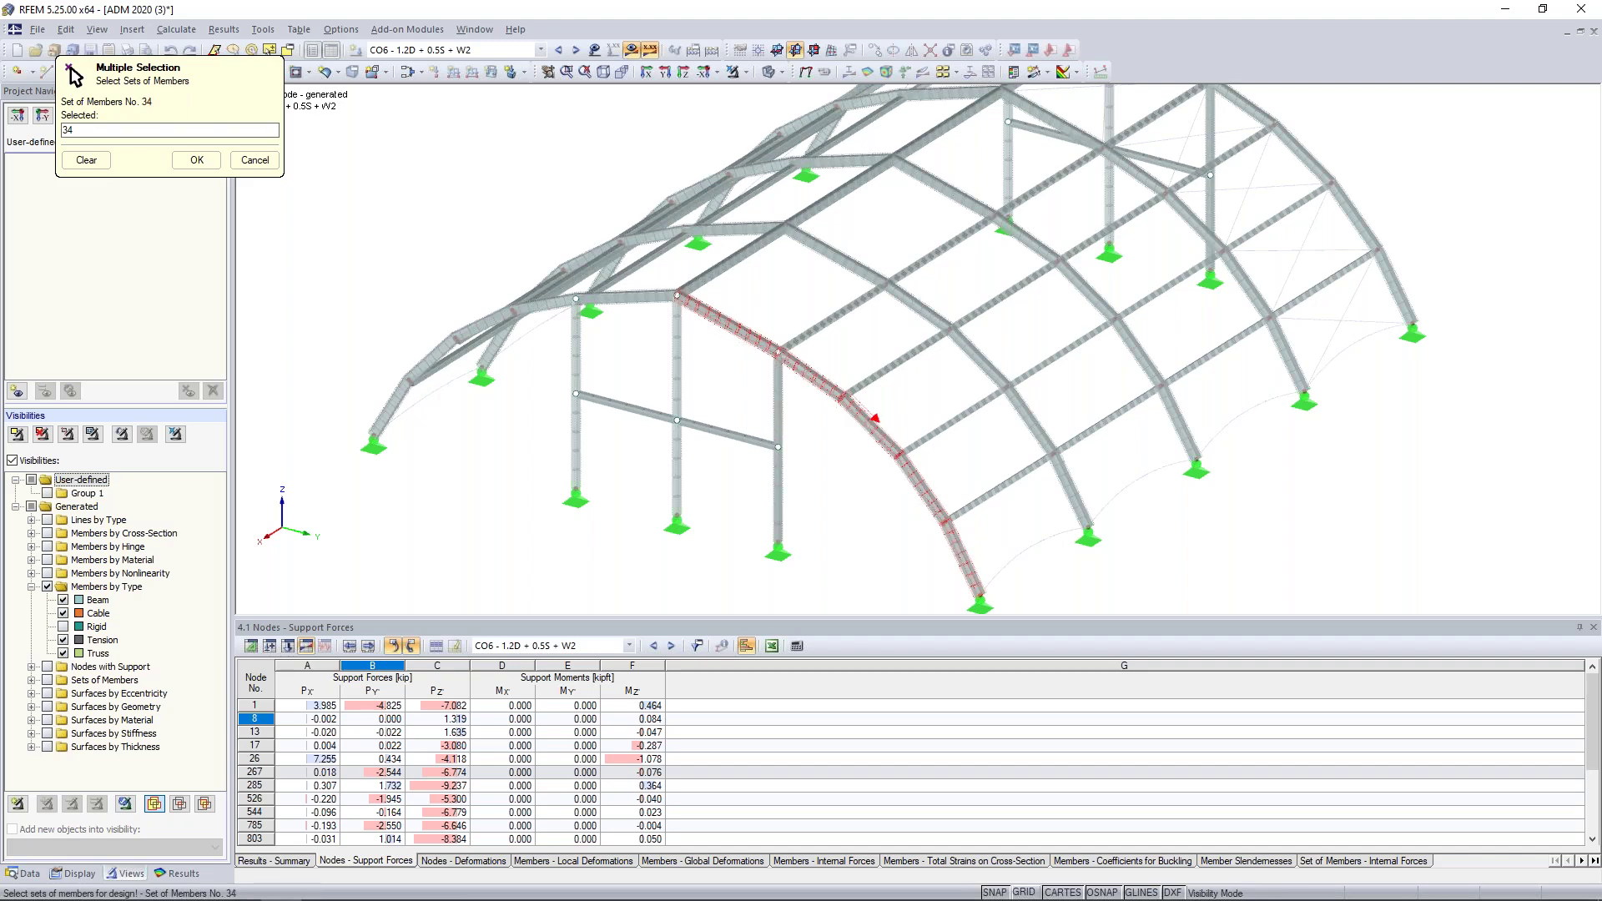
left_click(197, 159)
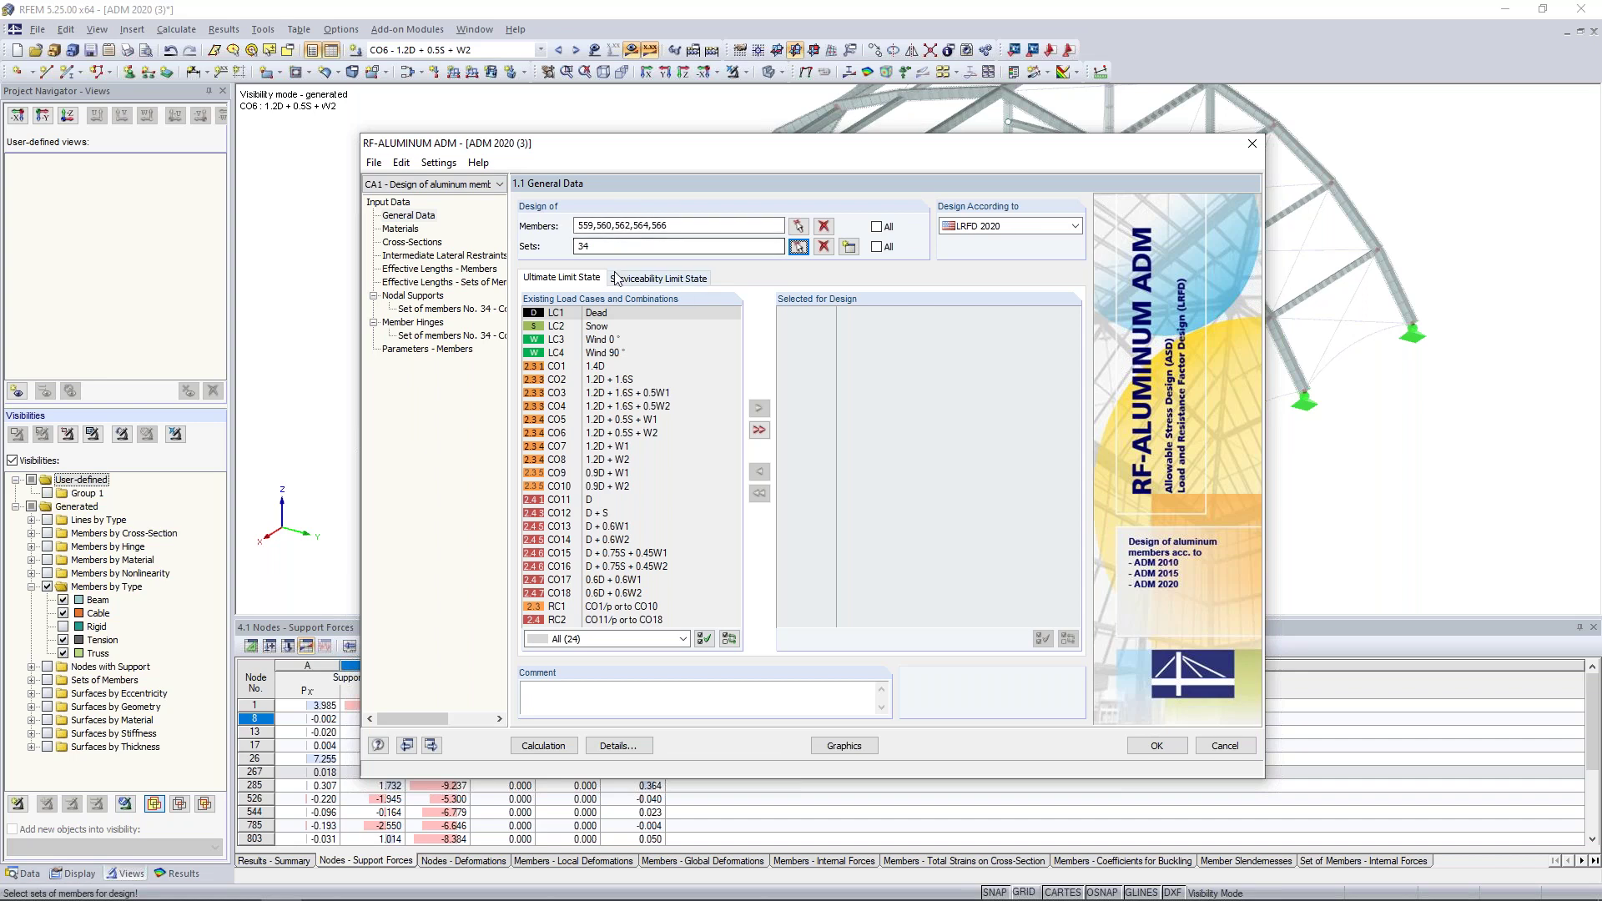
Step: Assign load combinations CO1 to CO10 to the ultimate limit state design
left_click(617, 365)
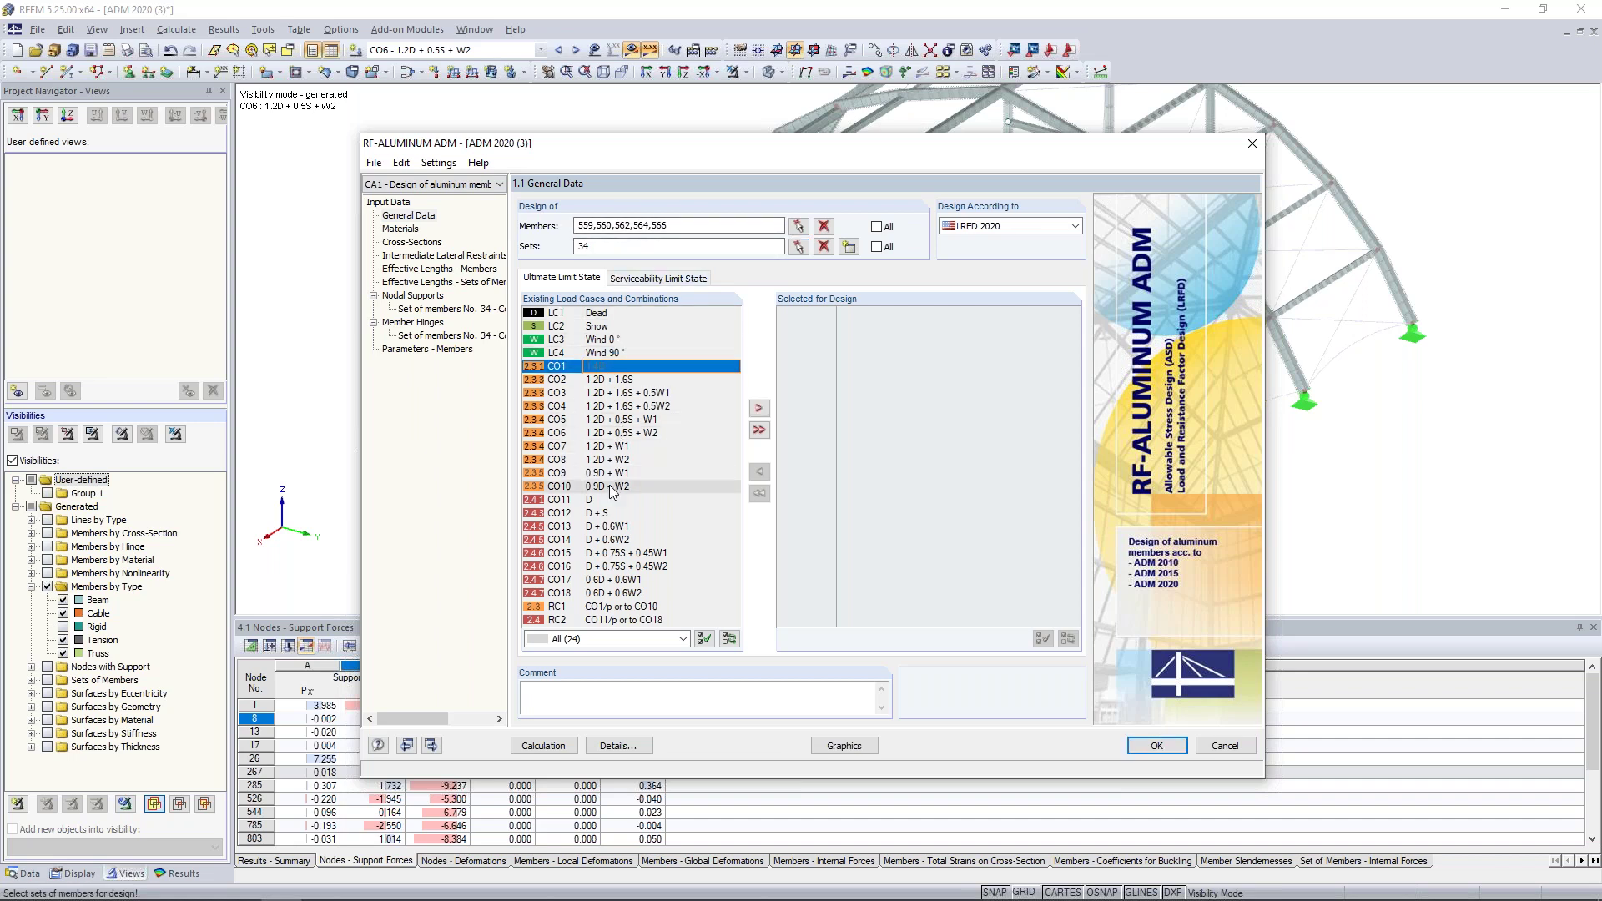
left_click(613, 490, "shift")
left_click(758, 408)
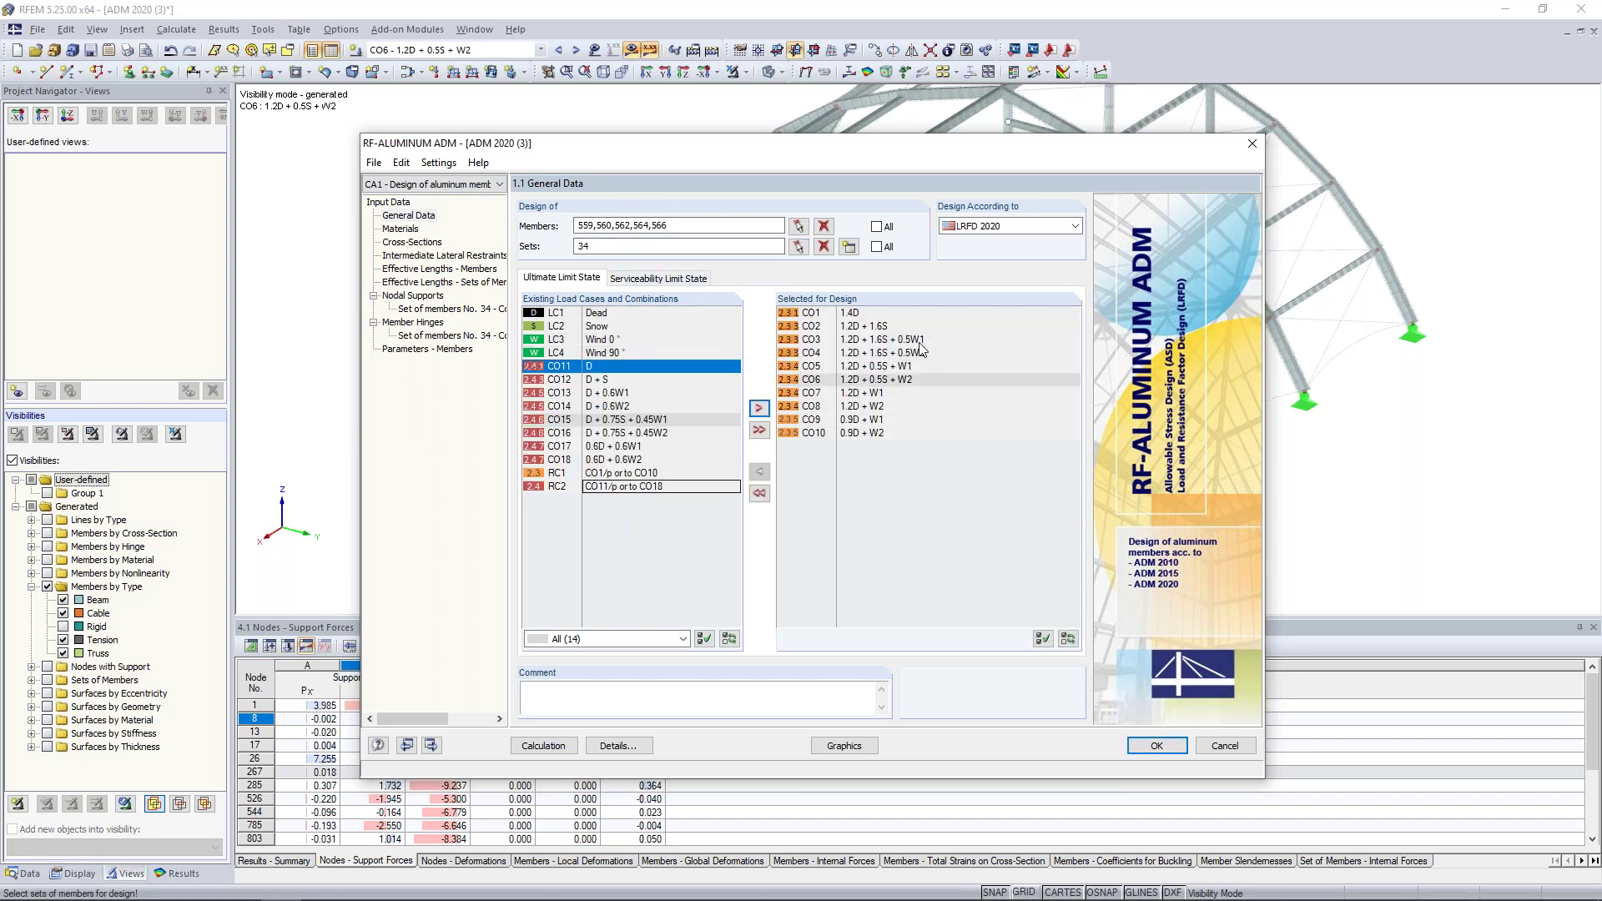
Step: Assign load combinations CO11 to CO18 to the serviceability limit state design
left_click(623, 281)
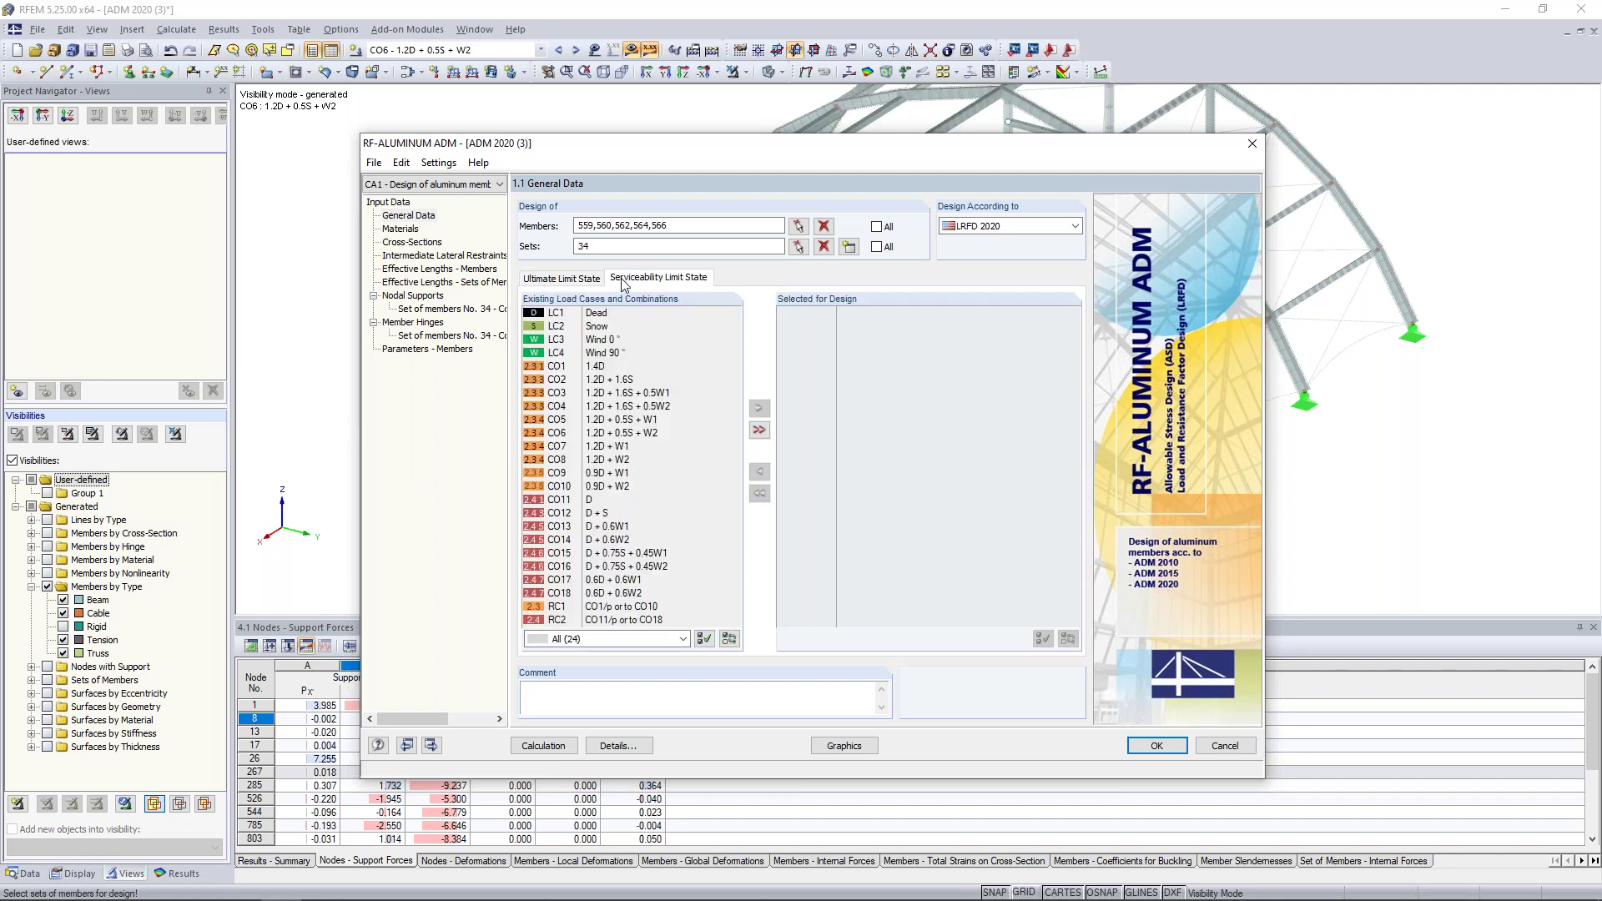
left_click(601, 499)
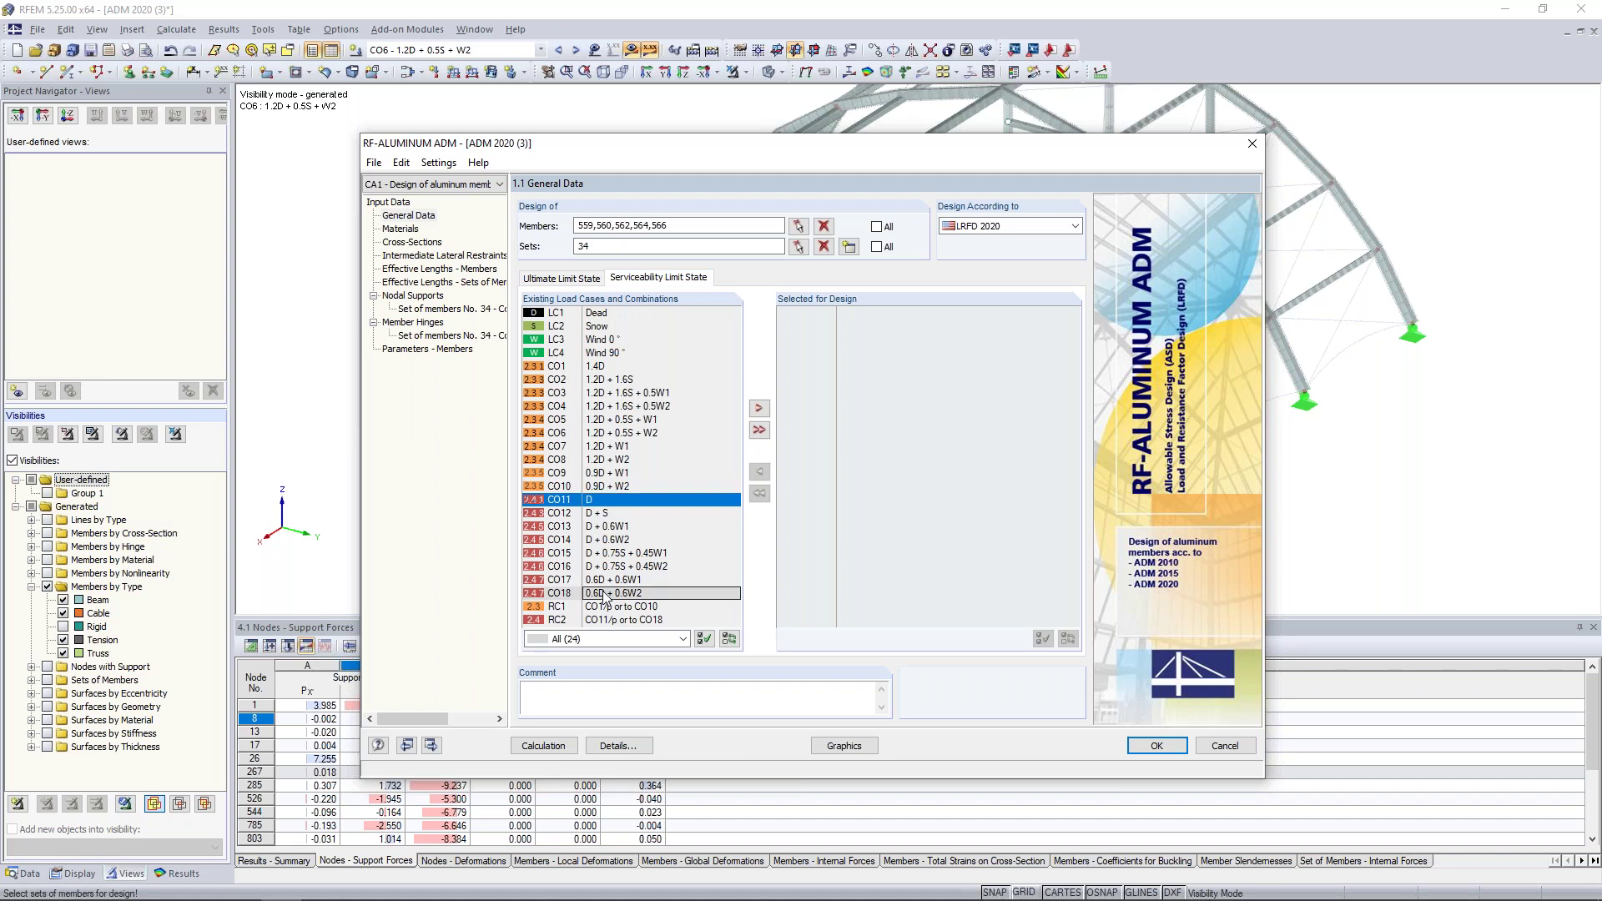
left_click(605, 594, "shift")
left_click(759, 407)
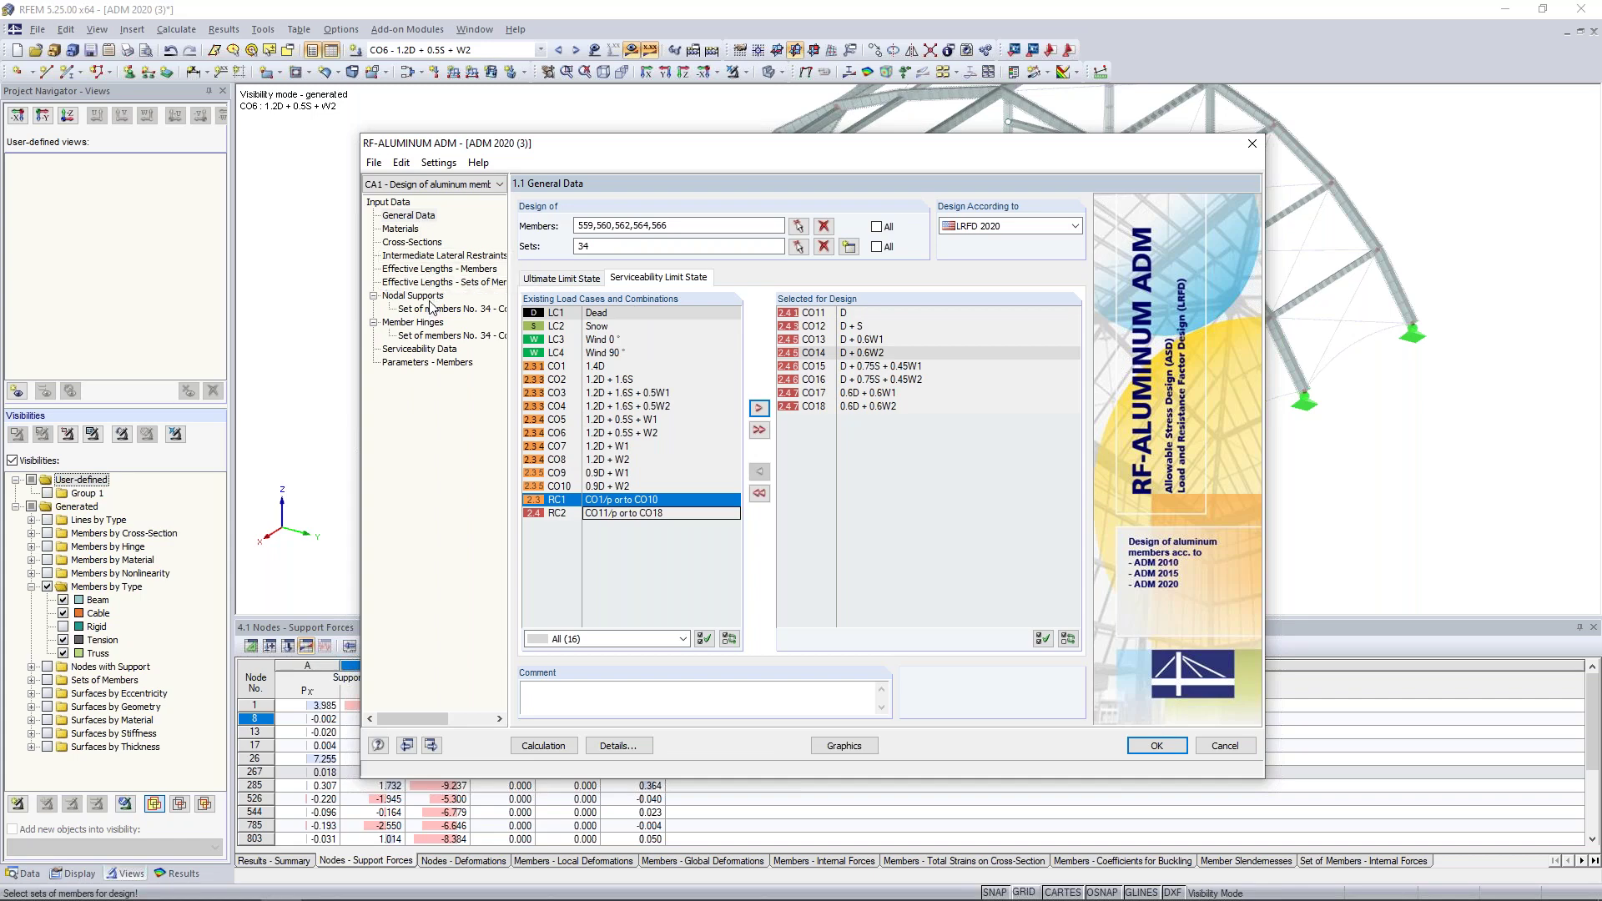
Step: Review the materials, the SHAPE-THIN EXTRUSION 2 and RT 6 x 6 x .375 cross-sections, and the intermediate lateral restraints input
left_click(405, 229)
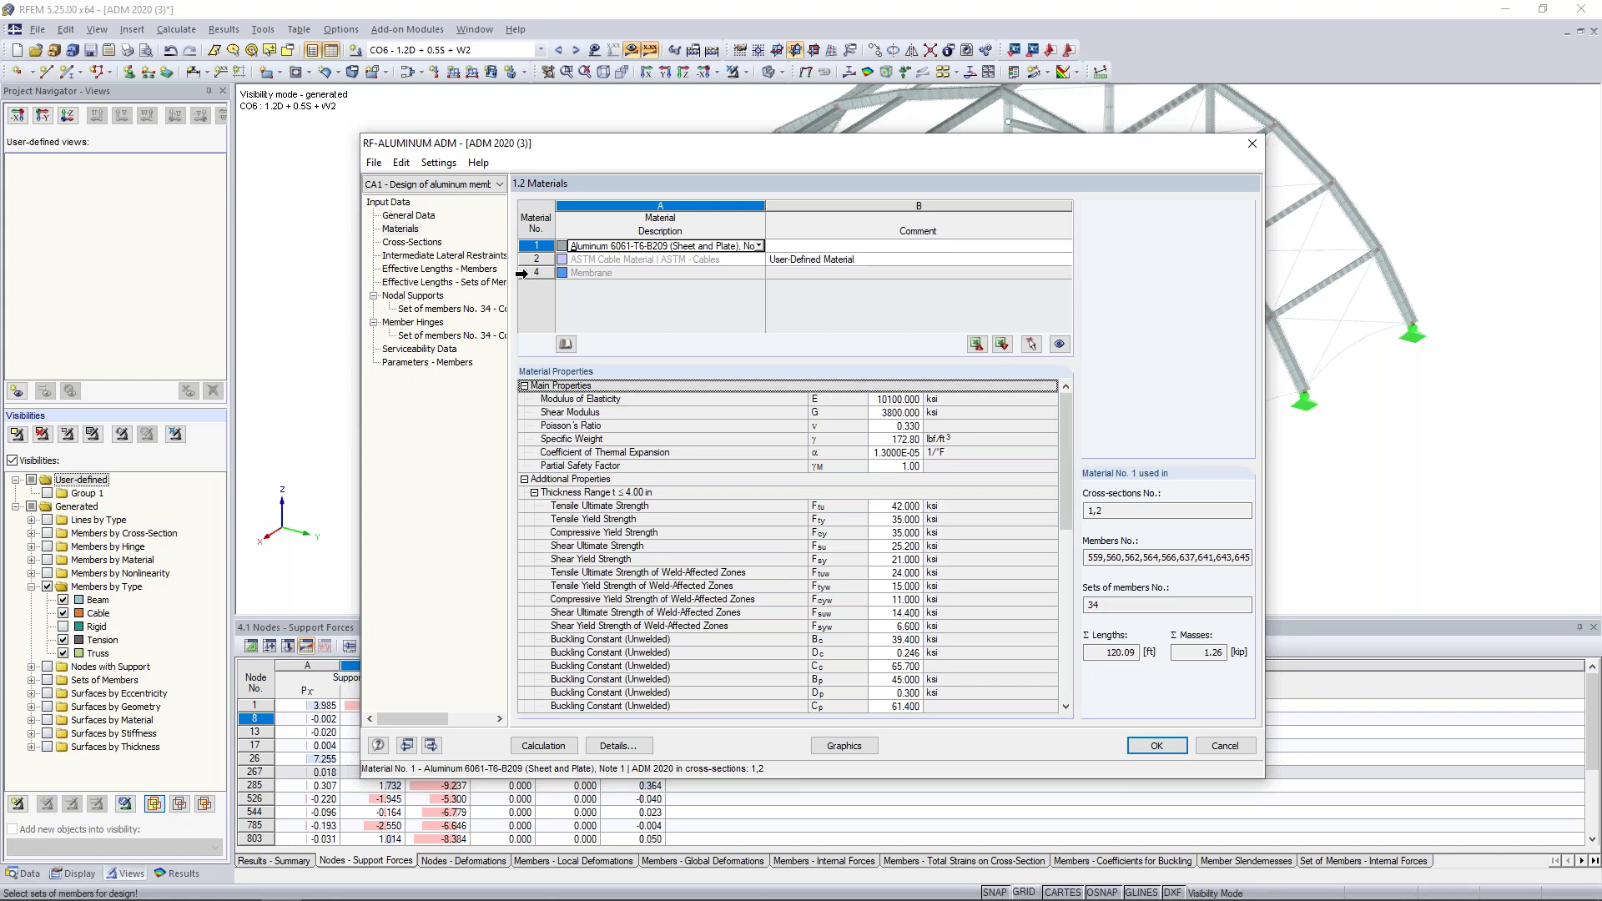
left_click(417, 244)
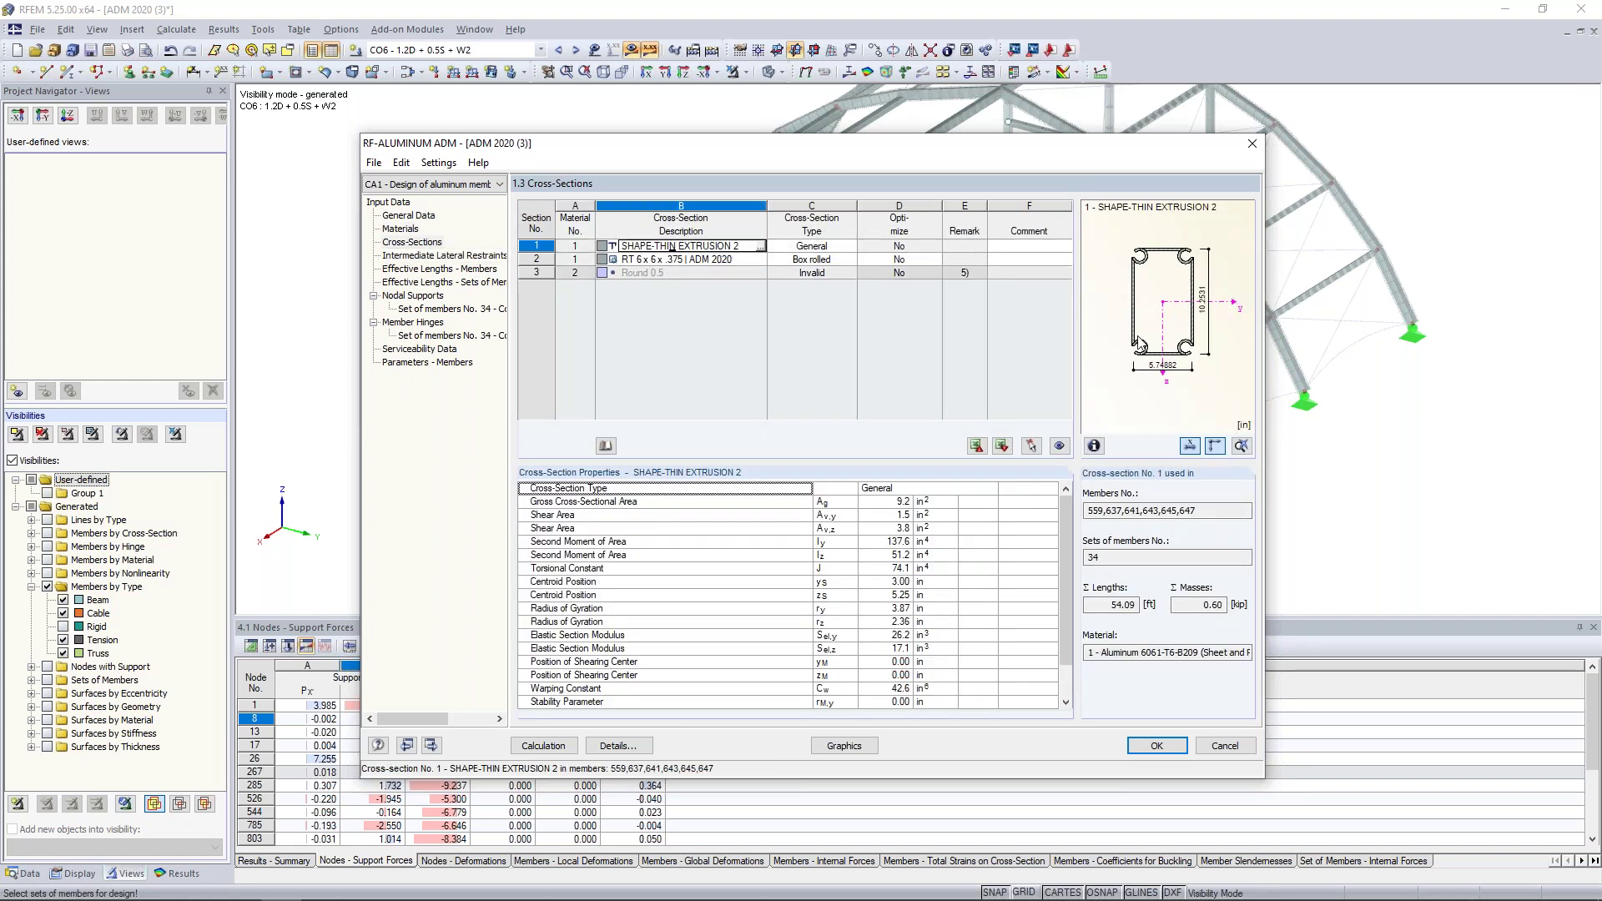
left_click(672, 259)
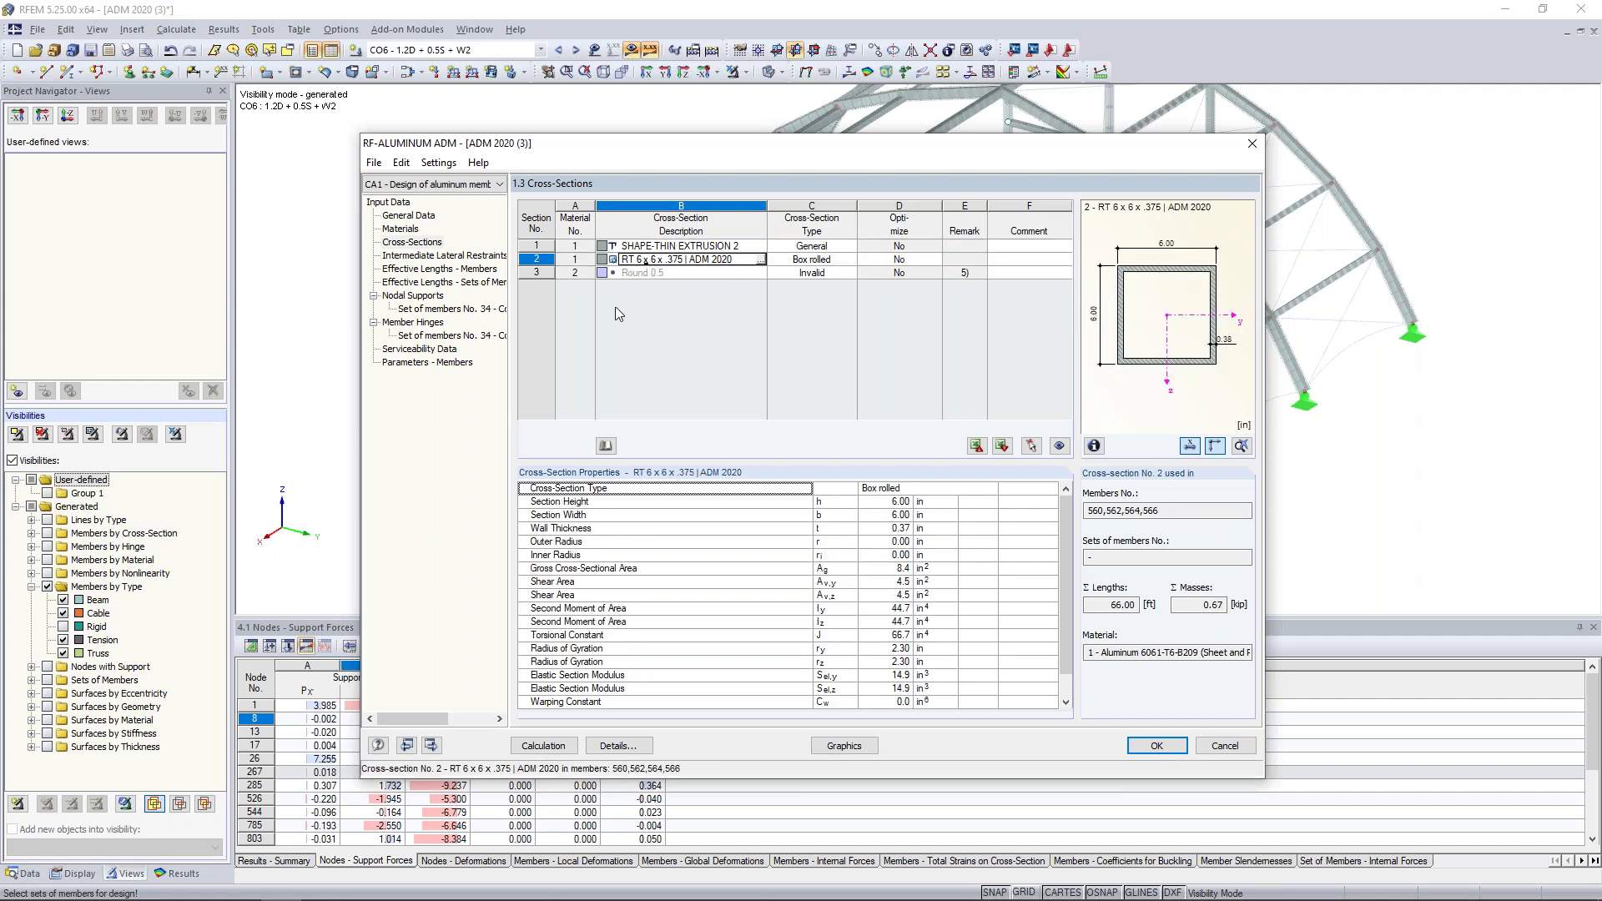
left_click(462, 256)
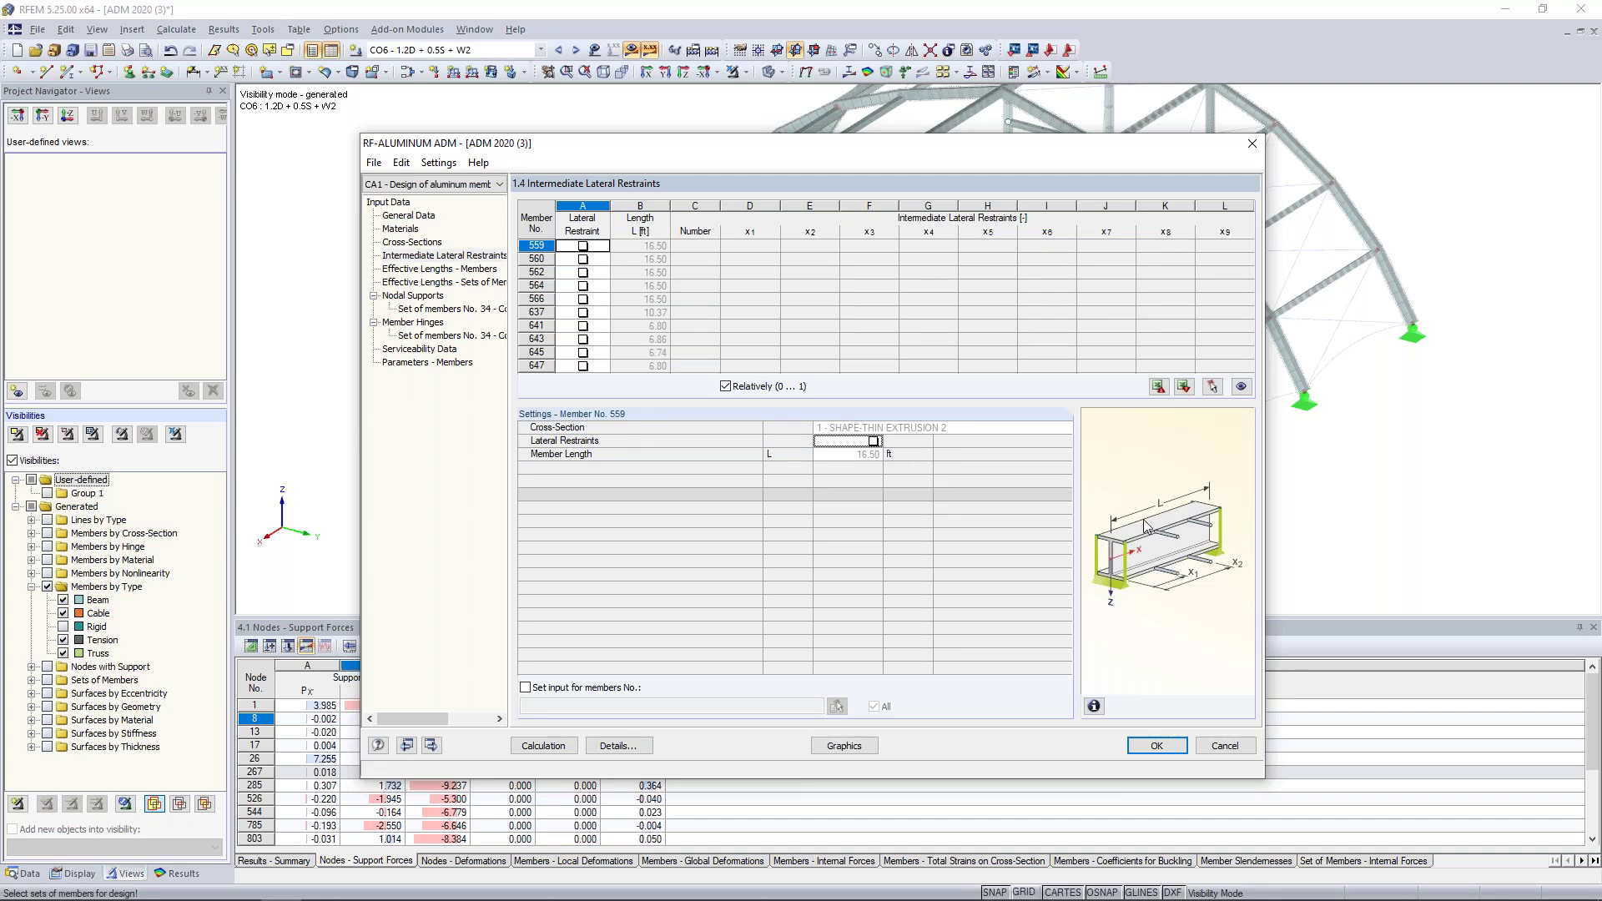
Step: Examine the members' effective lengths, keep Eigenvalue as member 559's Me method and check that member in the model
left_click(426, 269)
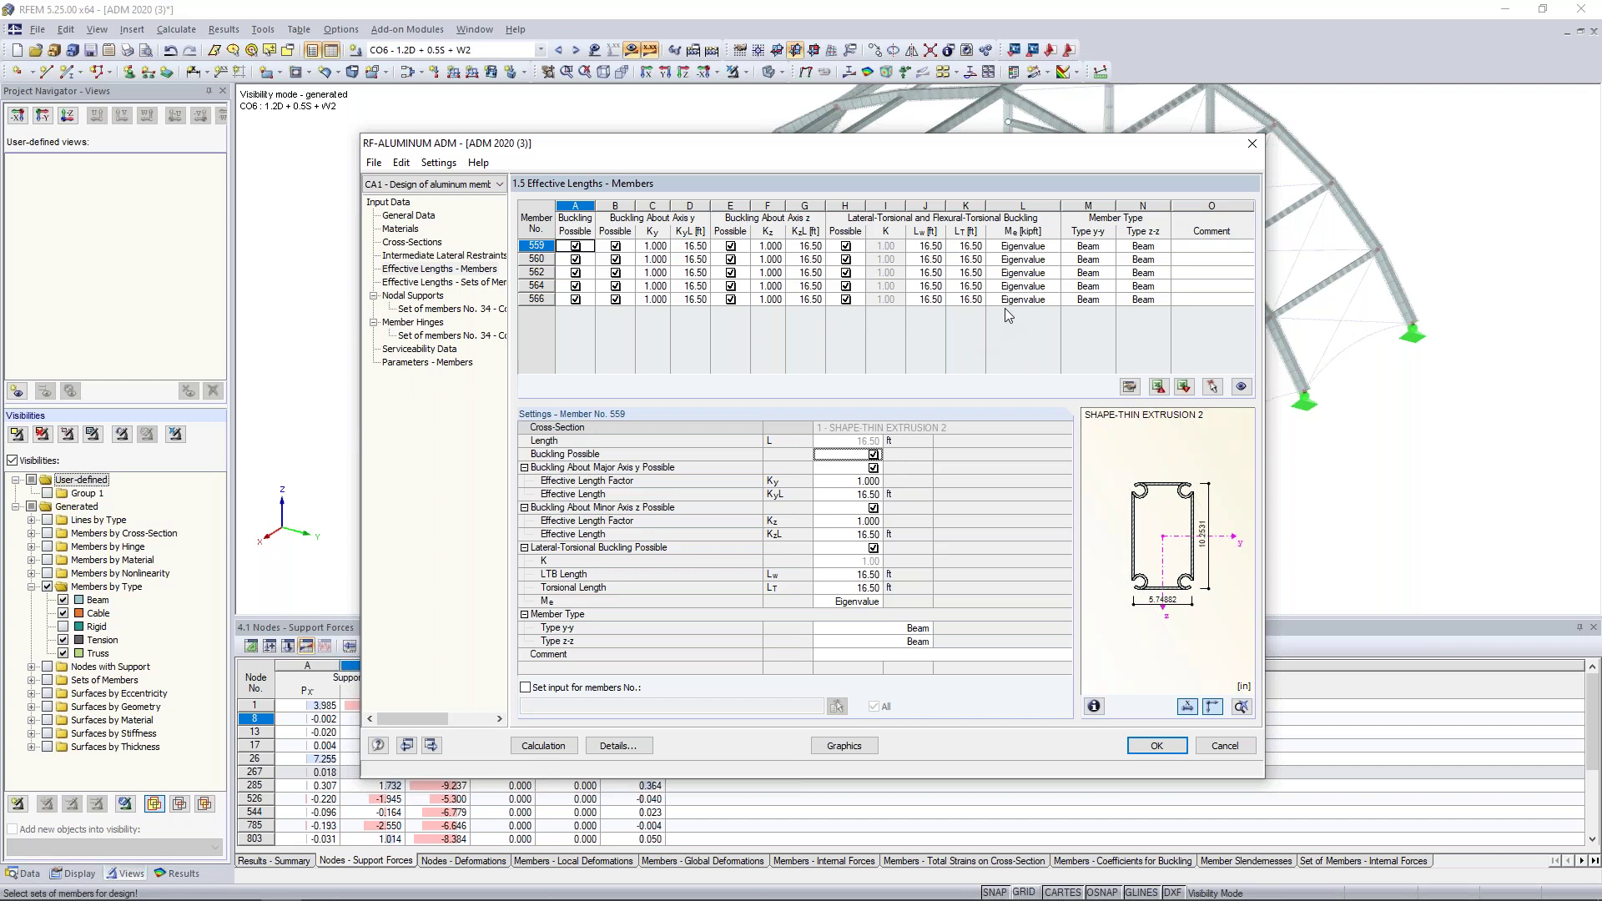
left_click(1032, 246)
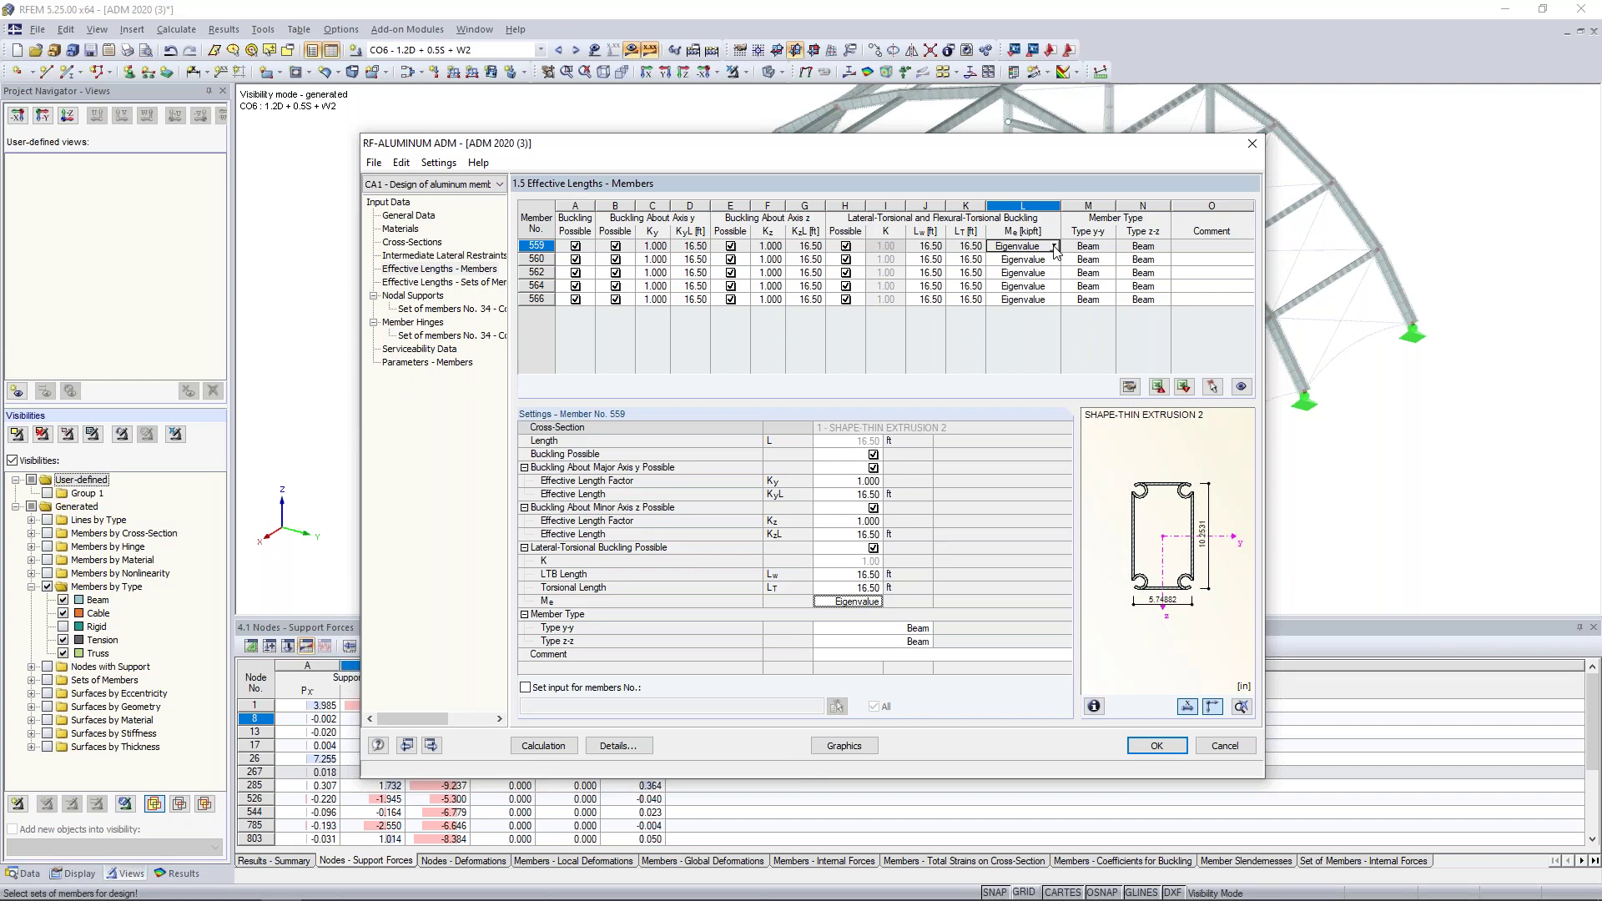
left_click(1054, 247)
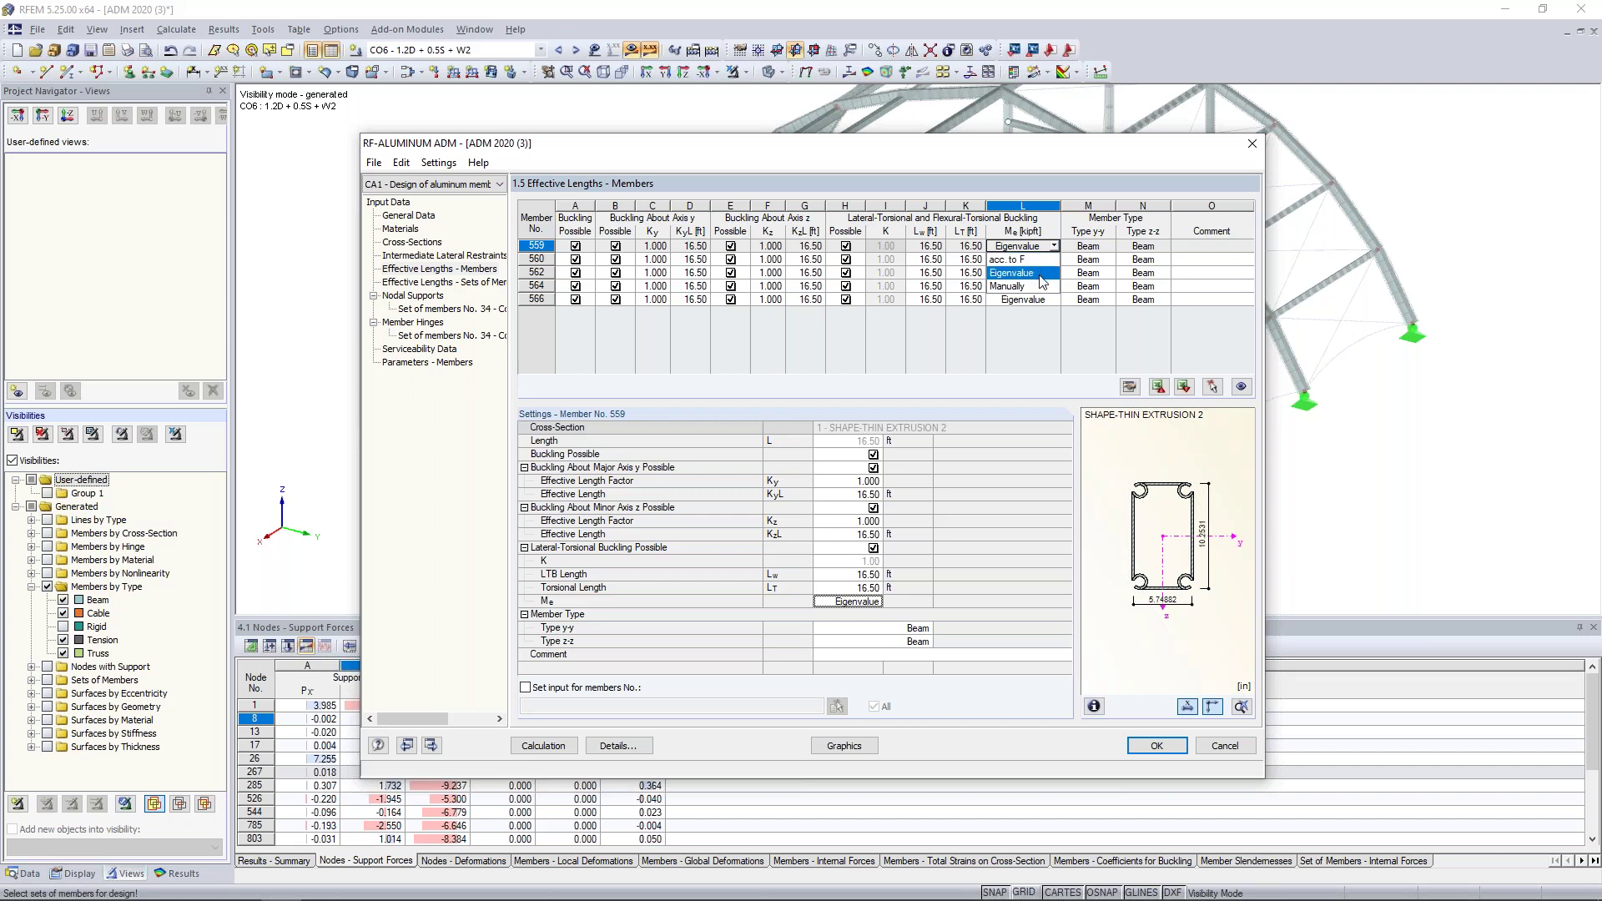
left_click(1039, 276)
left_click_drag(1038, 143, 982, 484)
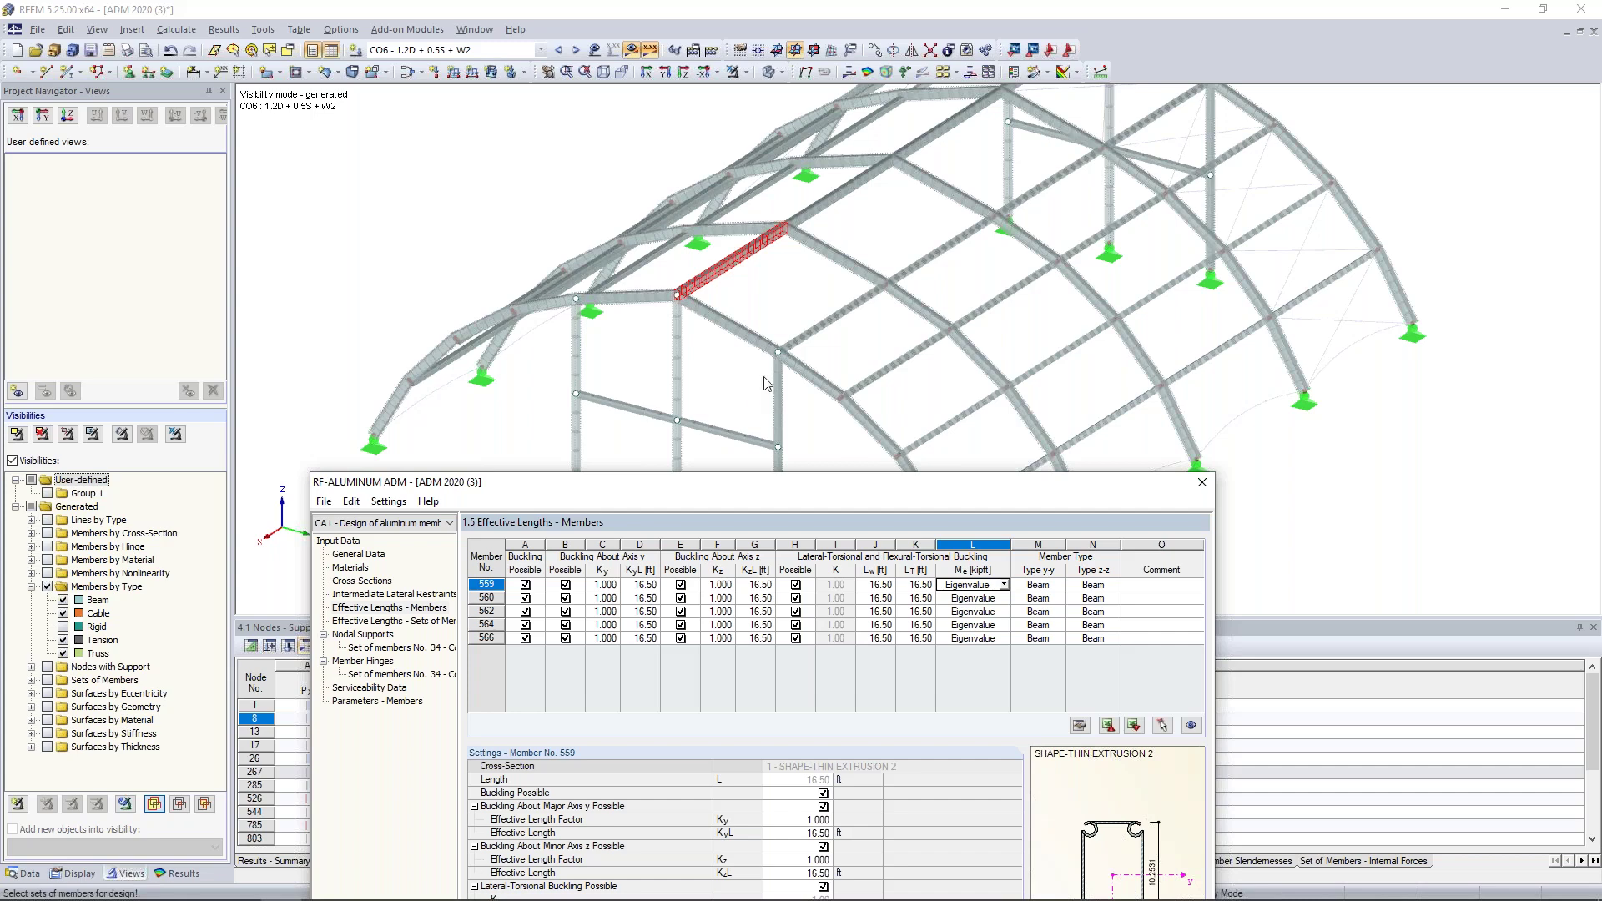
left_click_drag(858, 486, 866, 230)
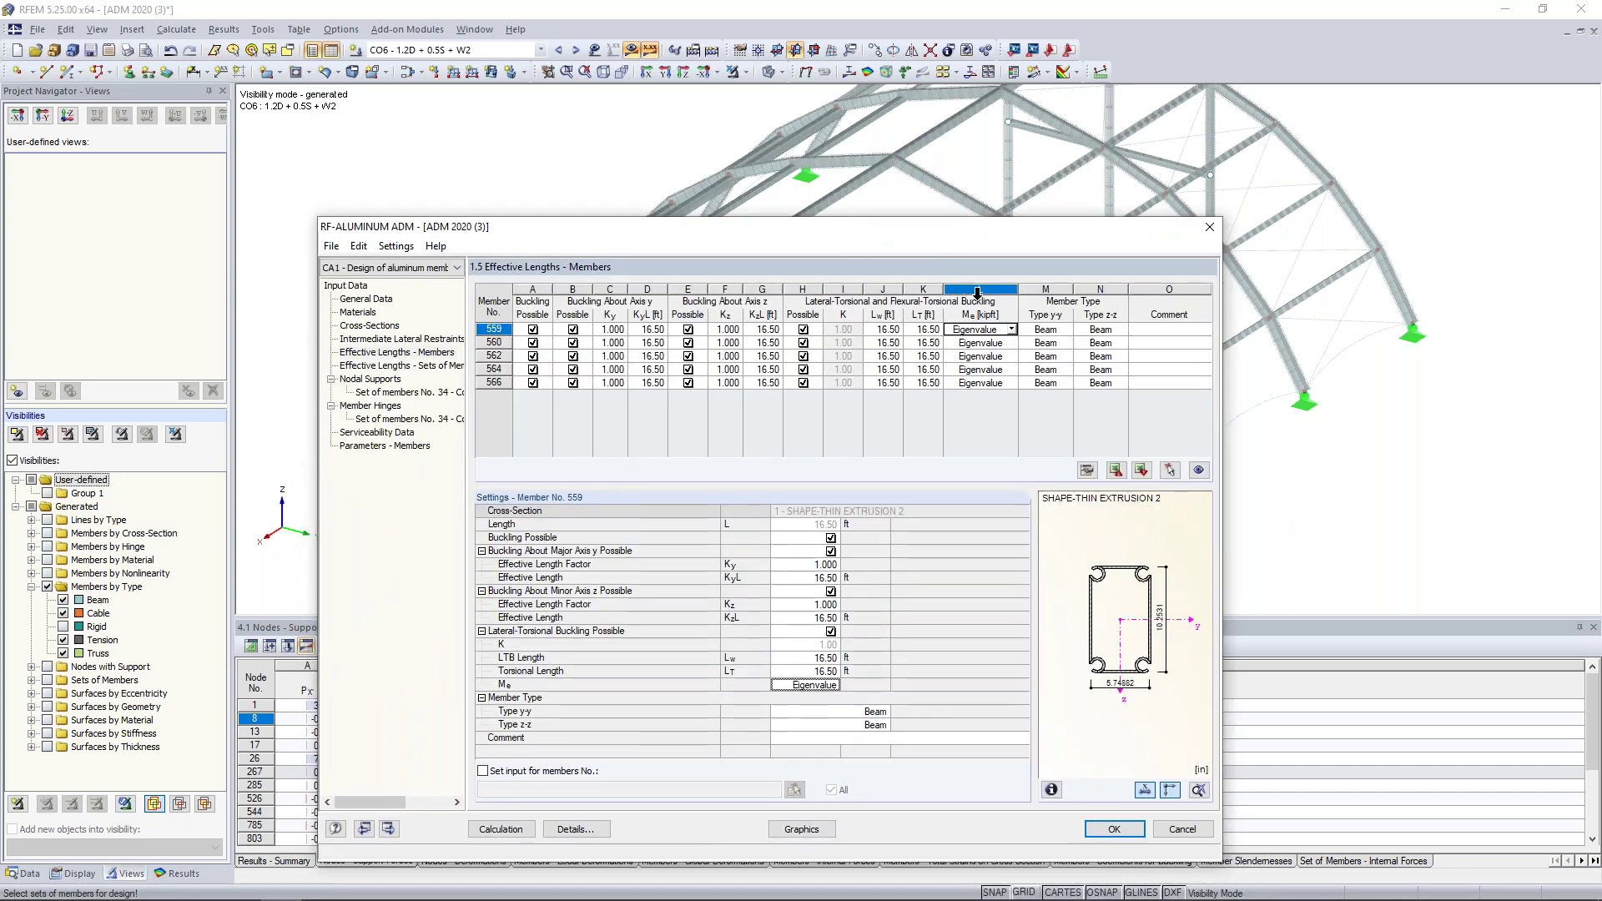
left_click(1011, 329)
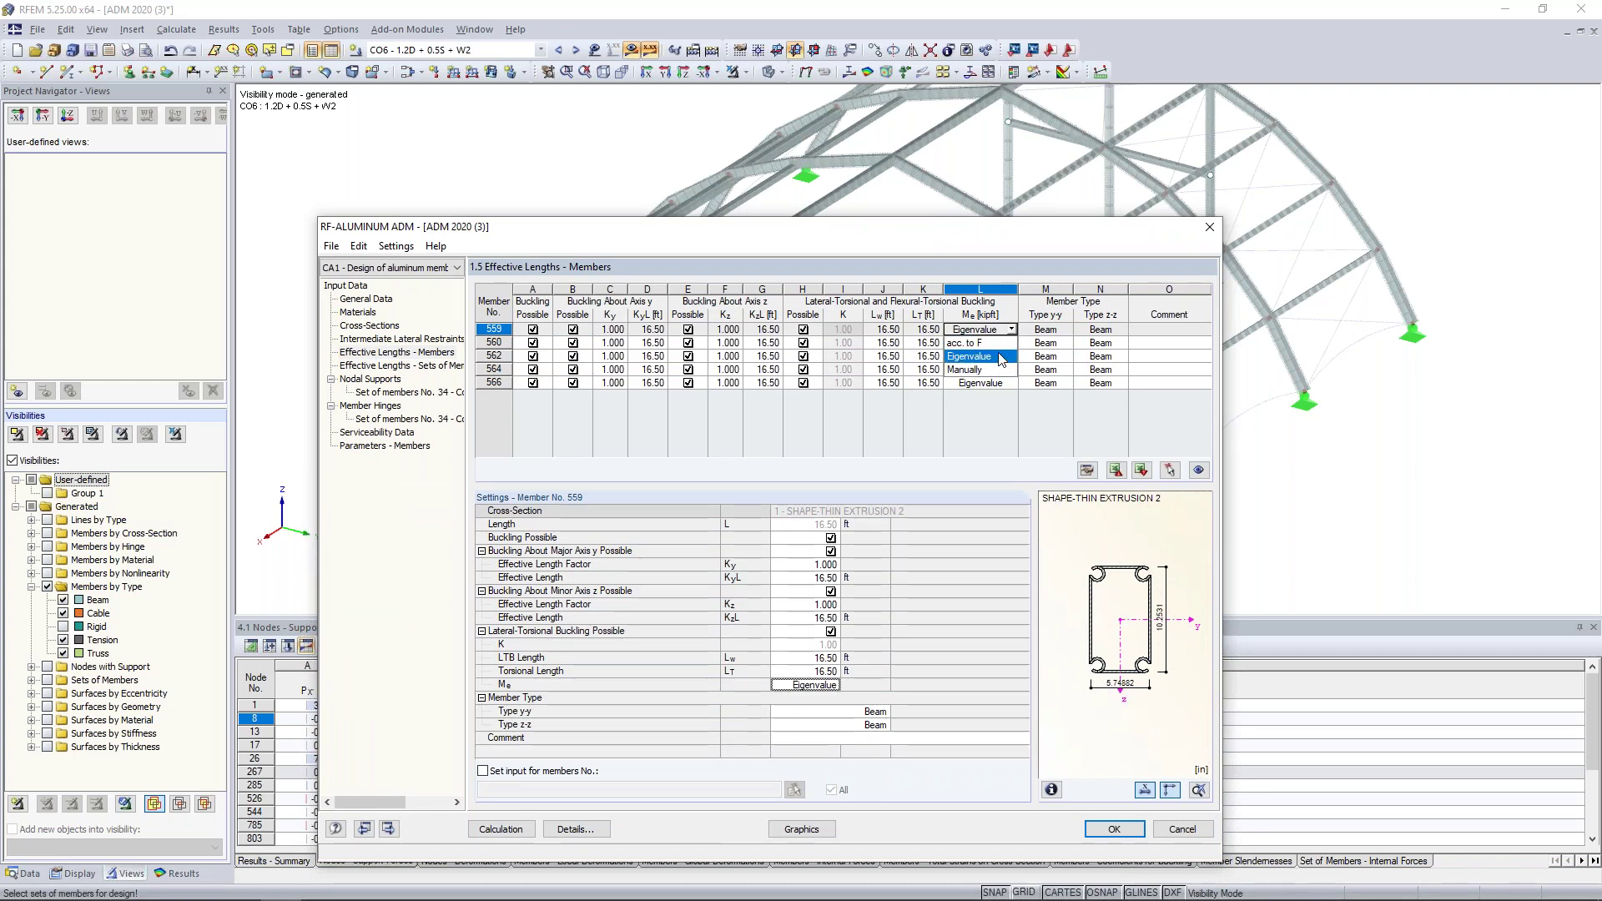
left_click(1007, 430)
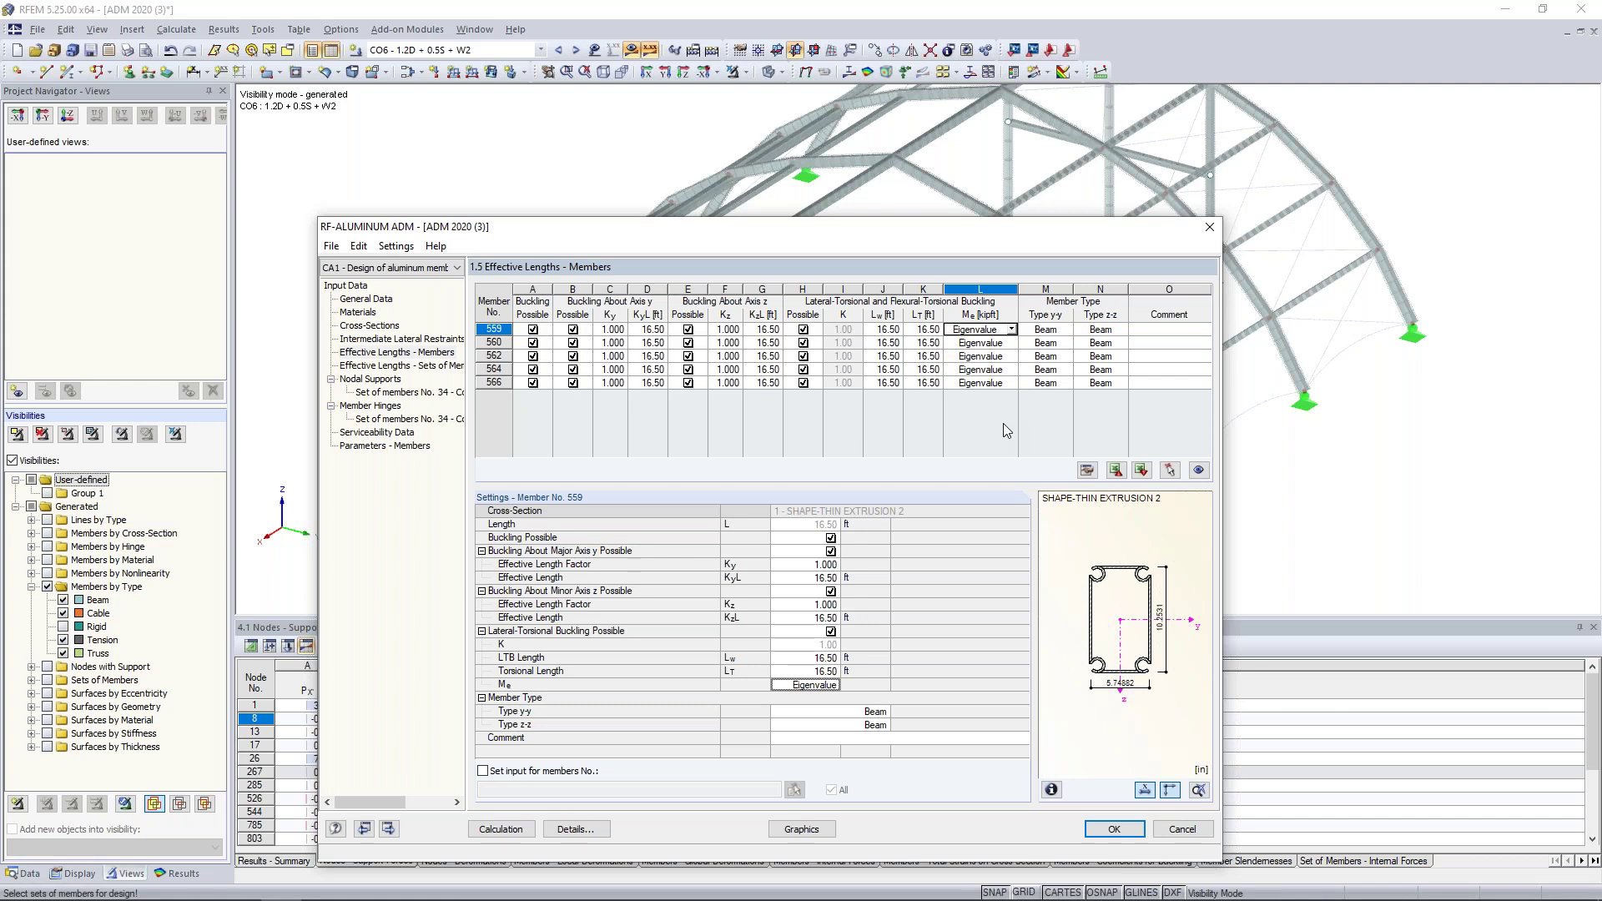
Step: Examine the effective length settings for set of members No. 34
left_click(412, 366)
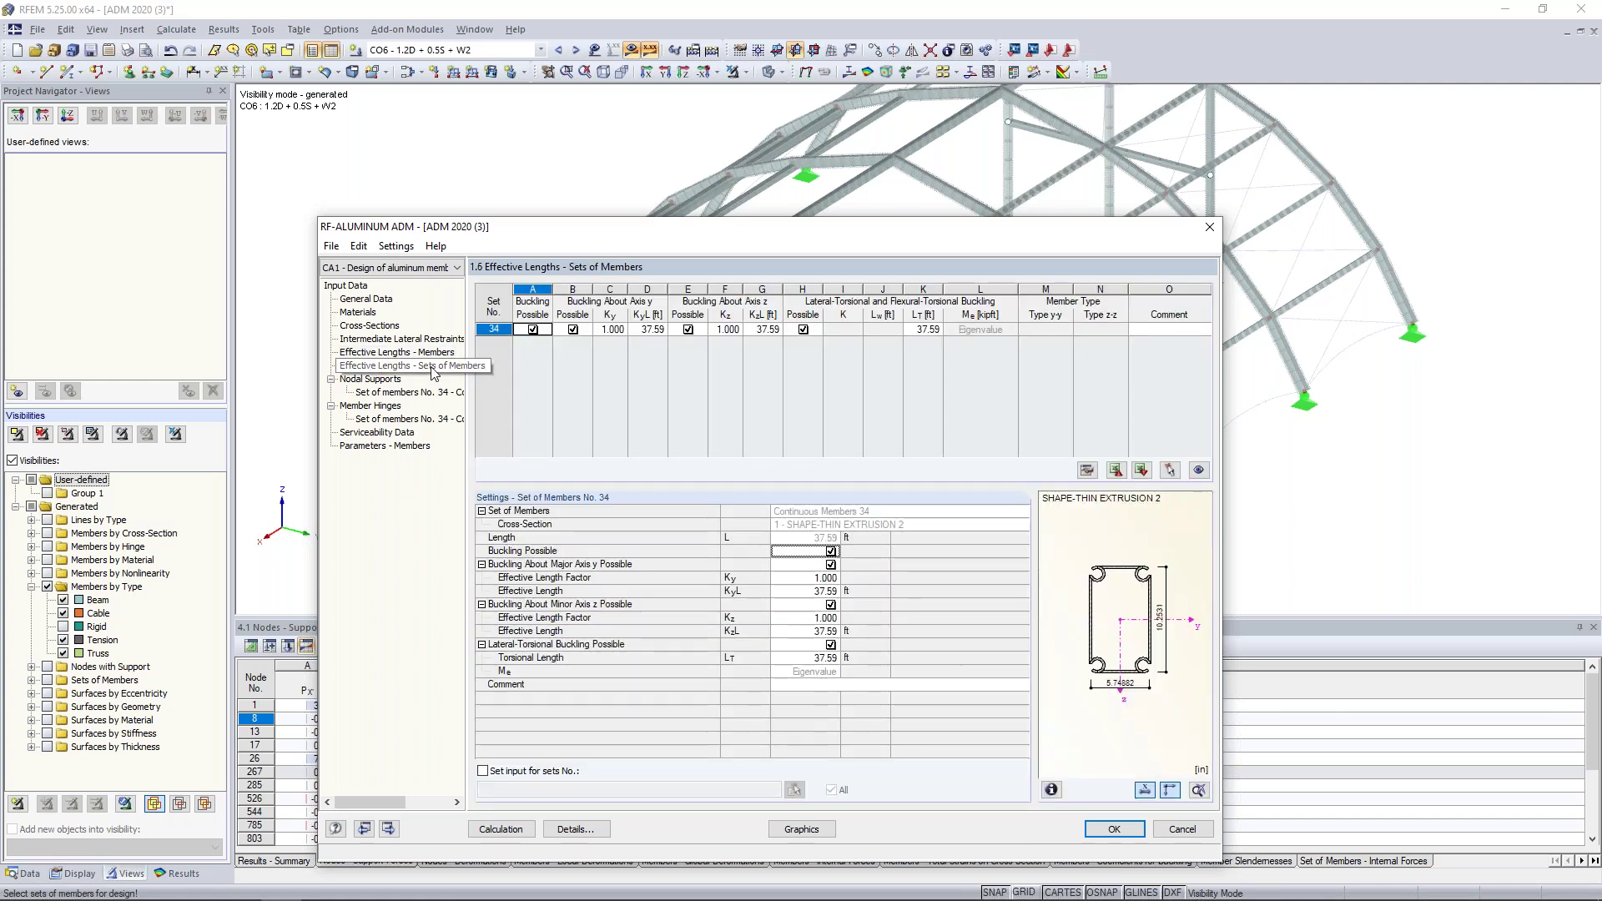
left_click_drag(859, 234, 904, 249)
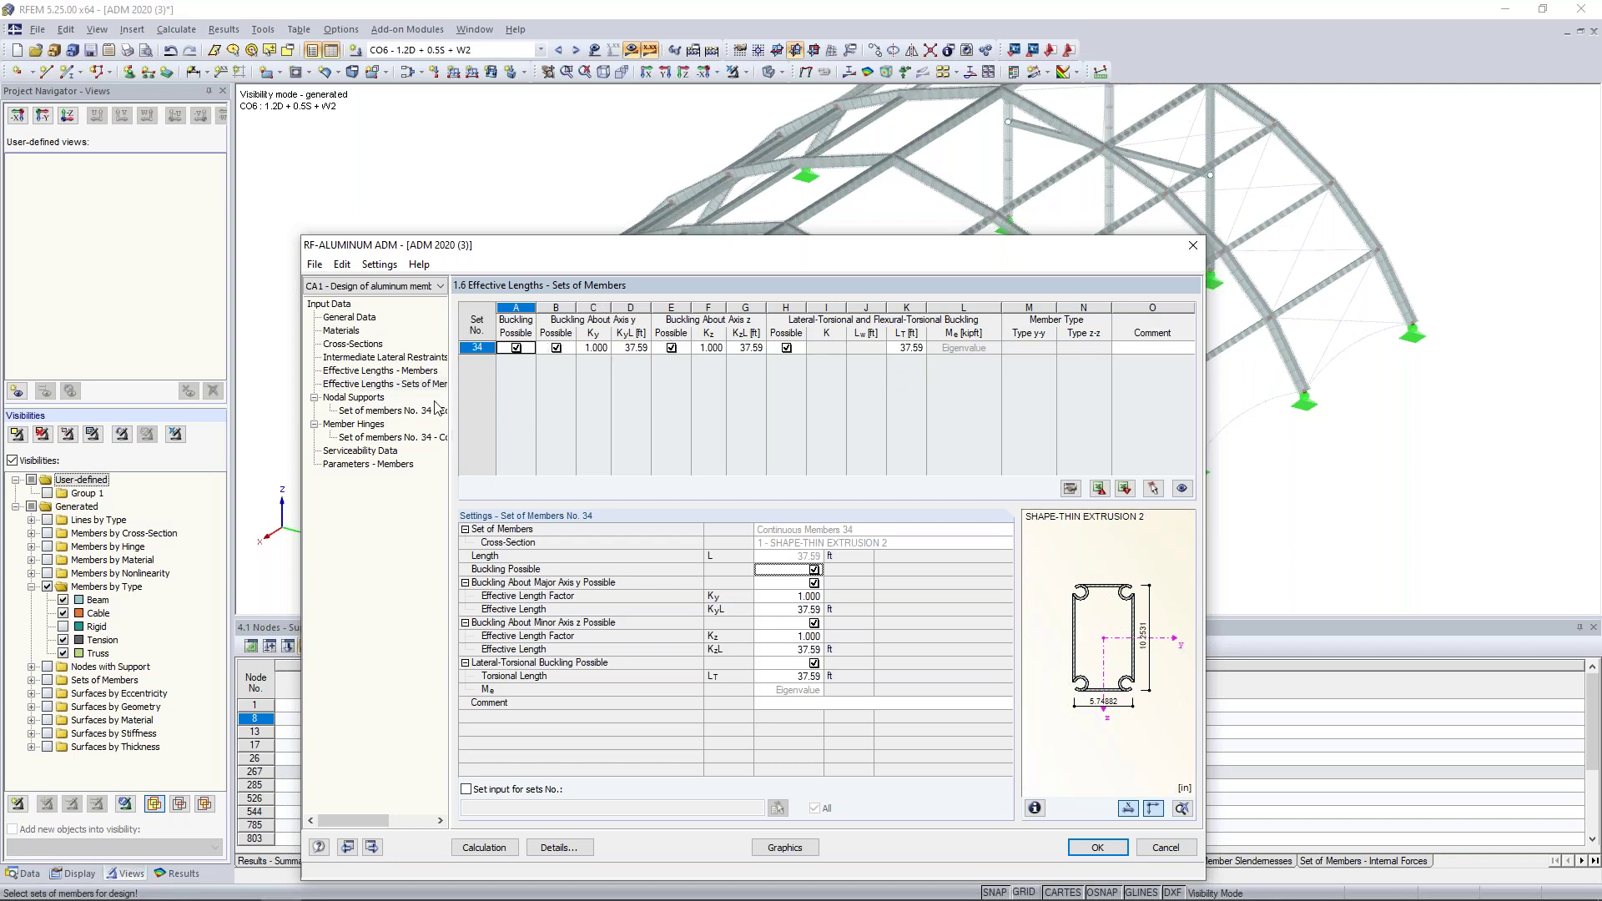
Step: In the nodal supports of set of members No. 34, release node 1066's rotational restraint about X' and restrain it about Z'
left_click(374, 412)
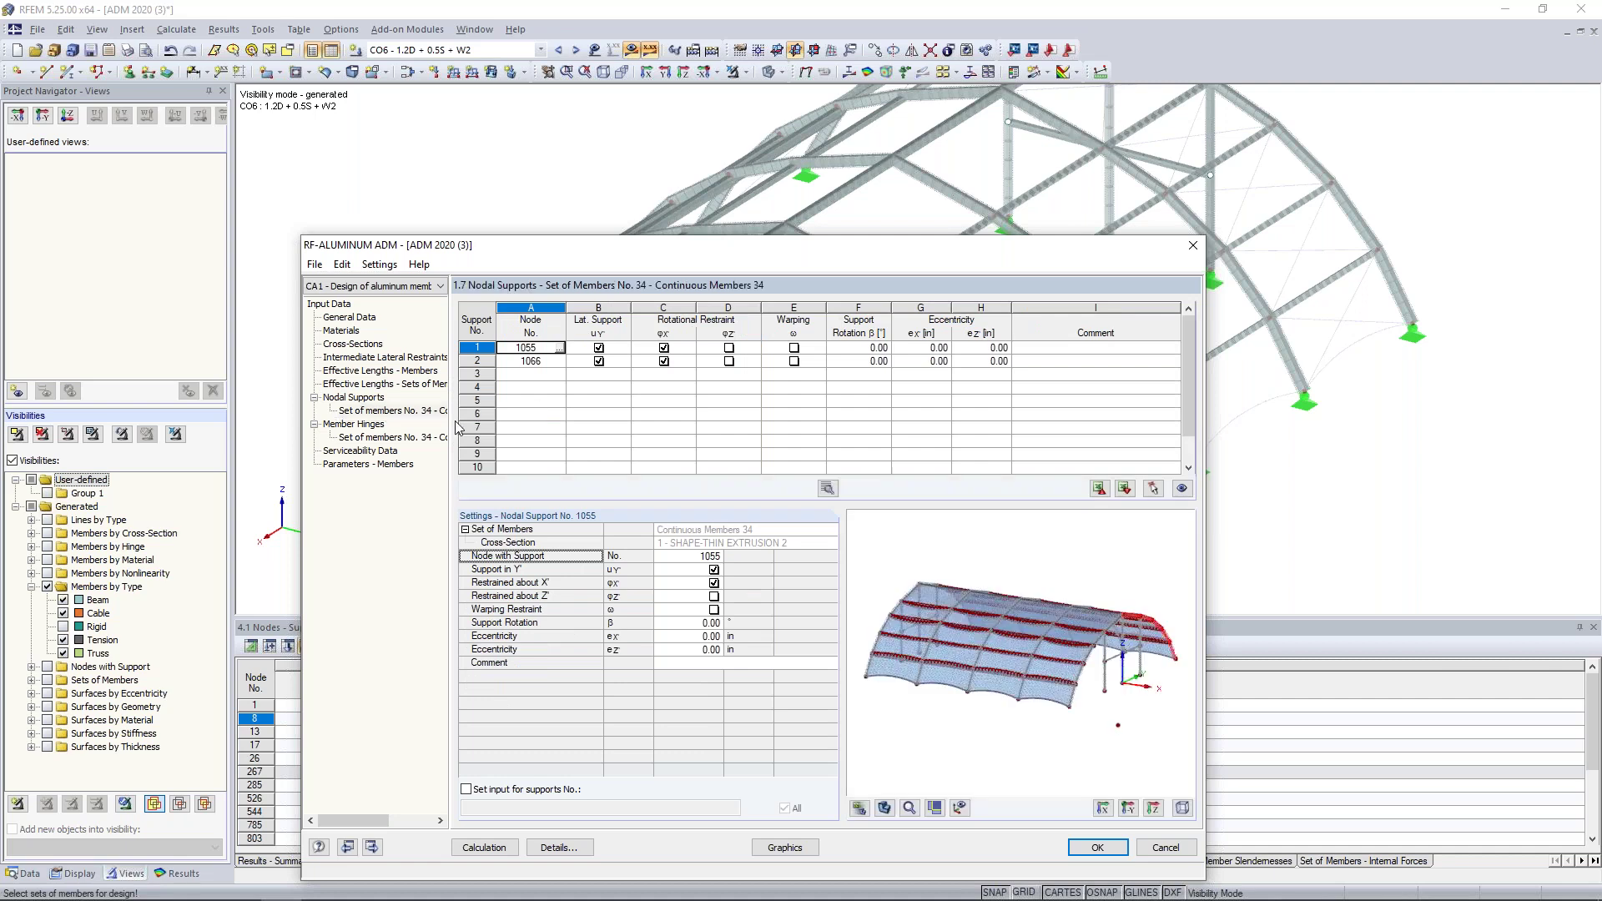
left_click_drag(676, 245, 699, 127)
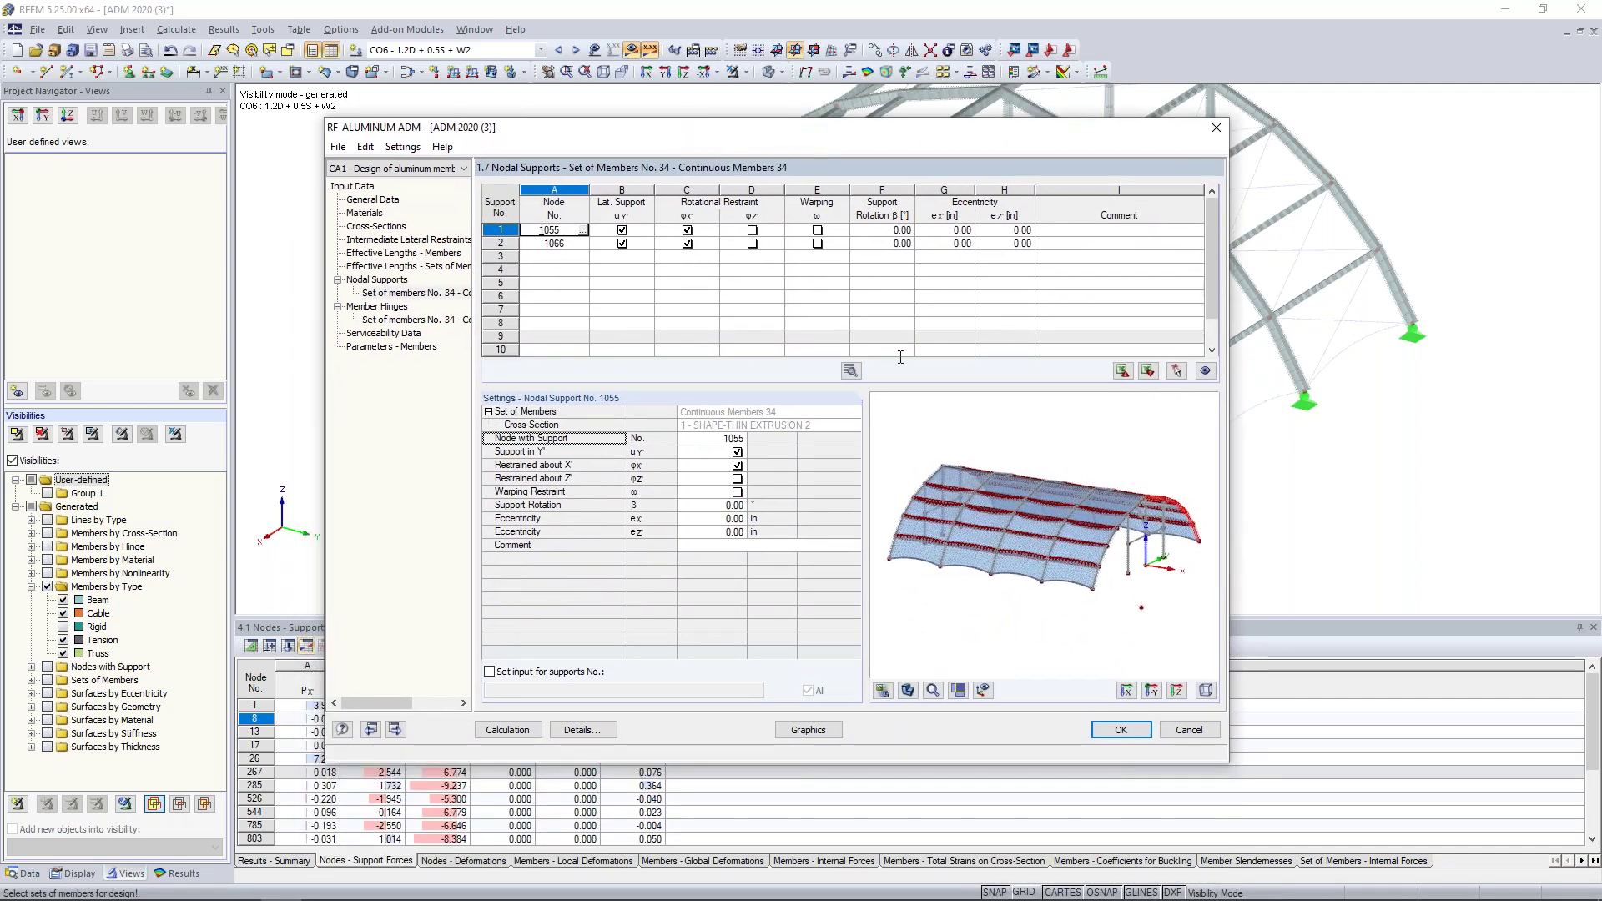
middle_click_drag(1192, 484, 989, 515, "ctrl")
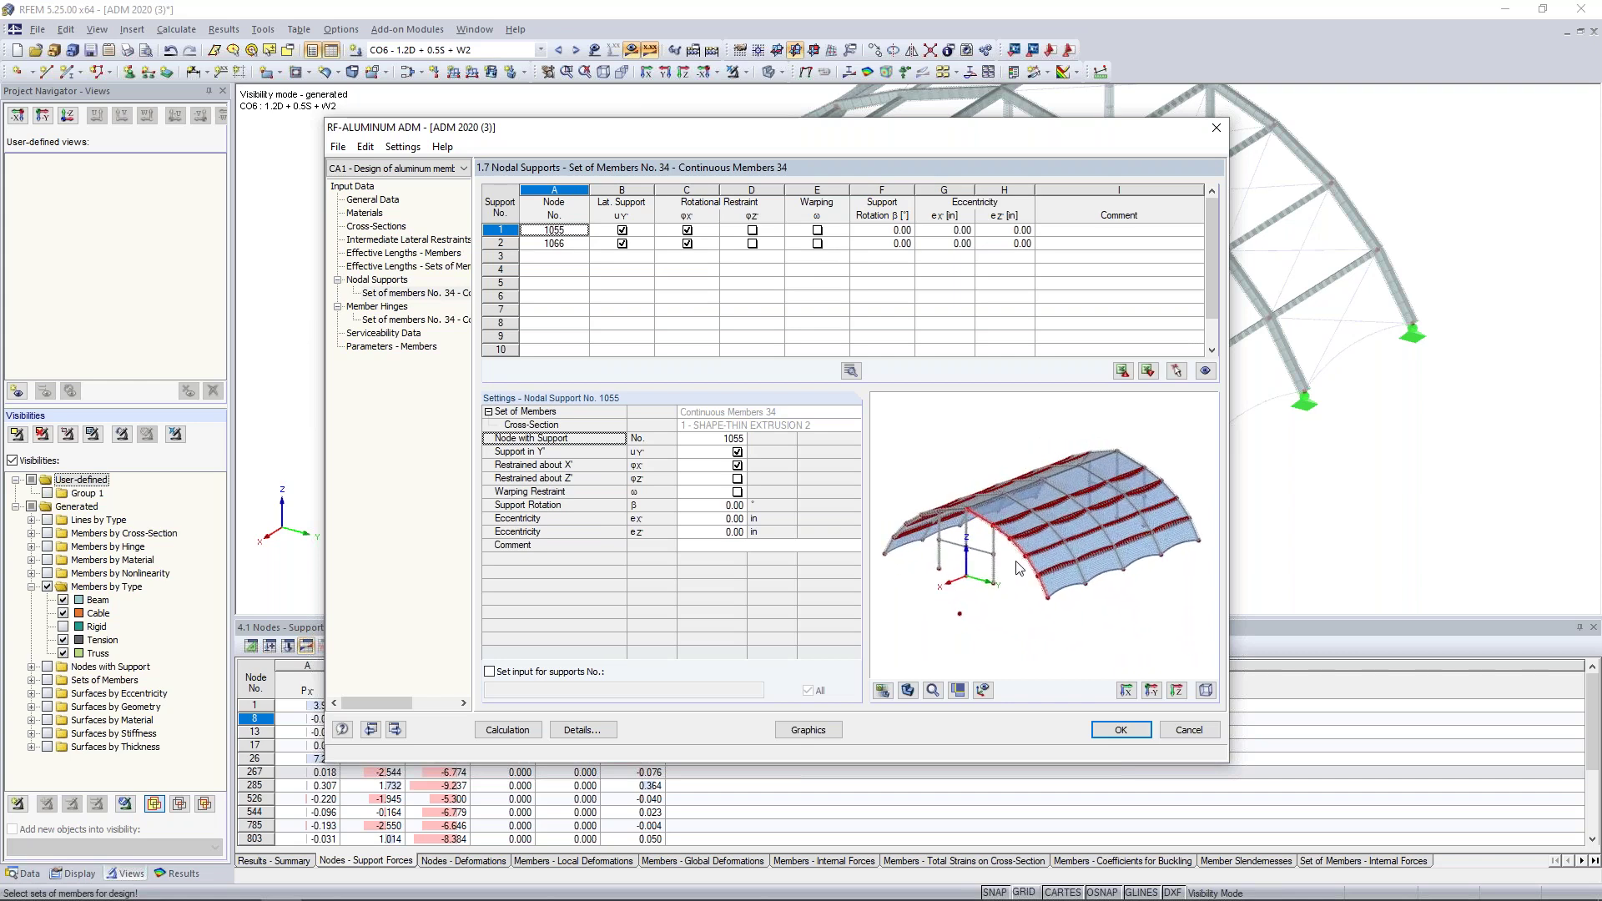
scroll(1017, 572, "up", 4)
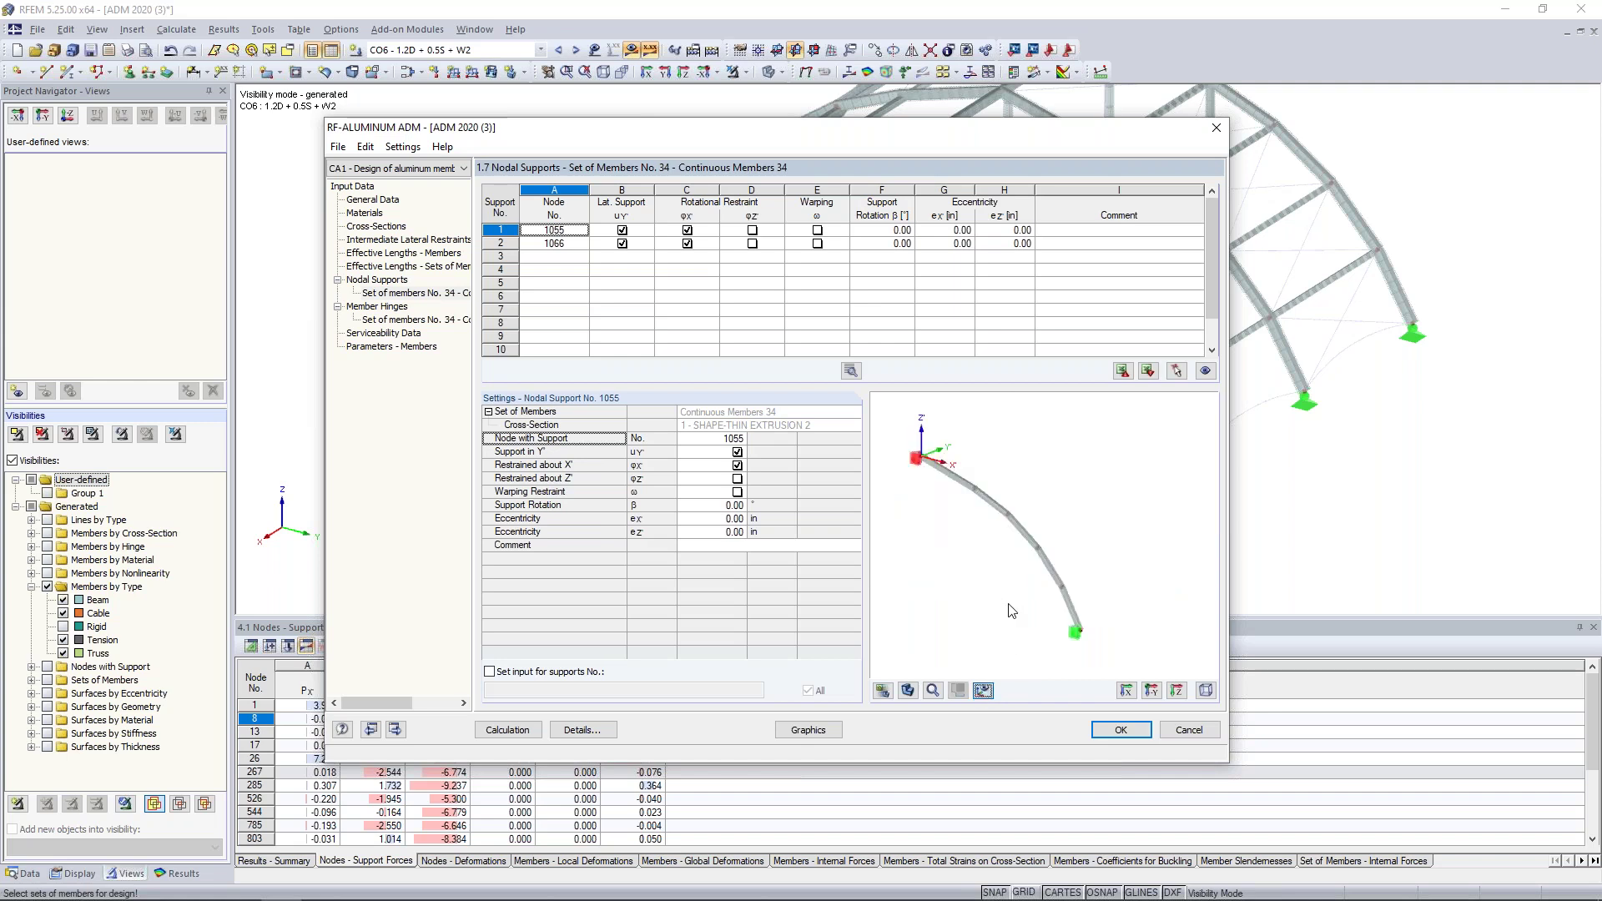
middle_click_drag(1031, 611, 1051, 611)
mouse_move(948, 495)
middle_mouse_down("ctrl")
mouse_move(970, 509)
mouse_move(964, 472)
middle_mouse_up("ctrl")
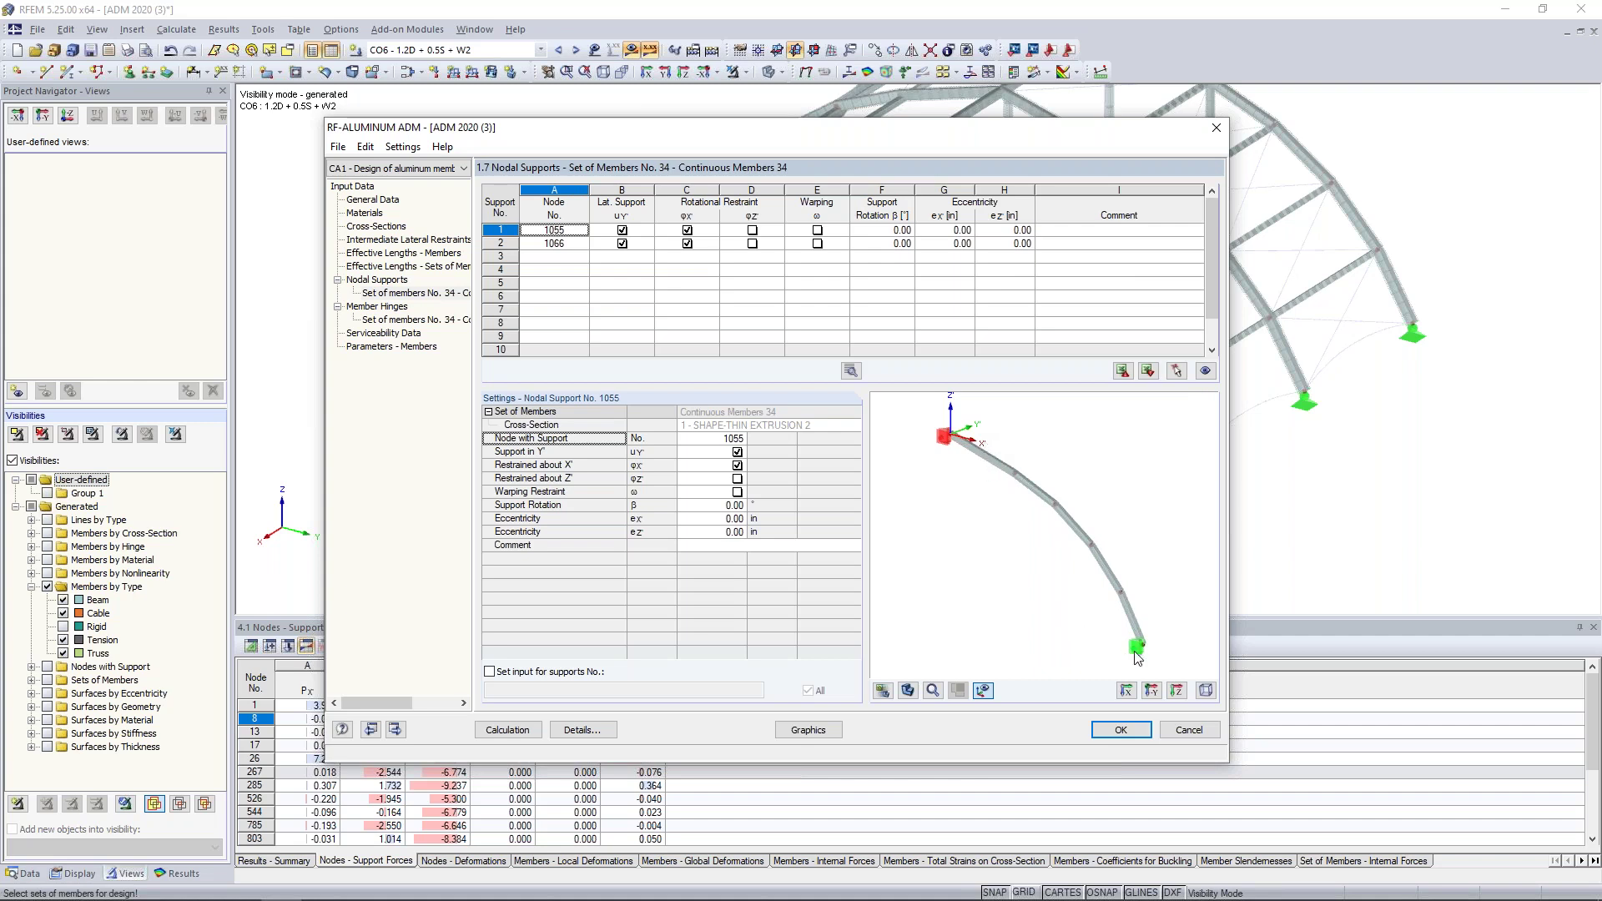
left_click(688, 244)
left_click(750, 244)
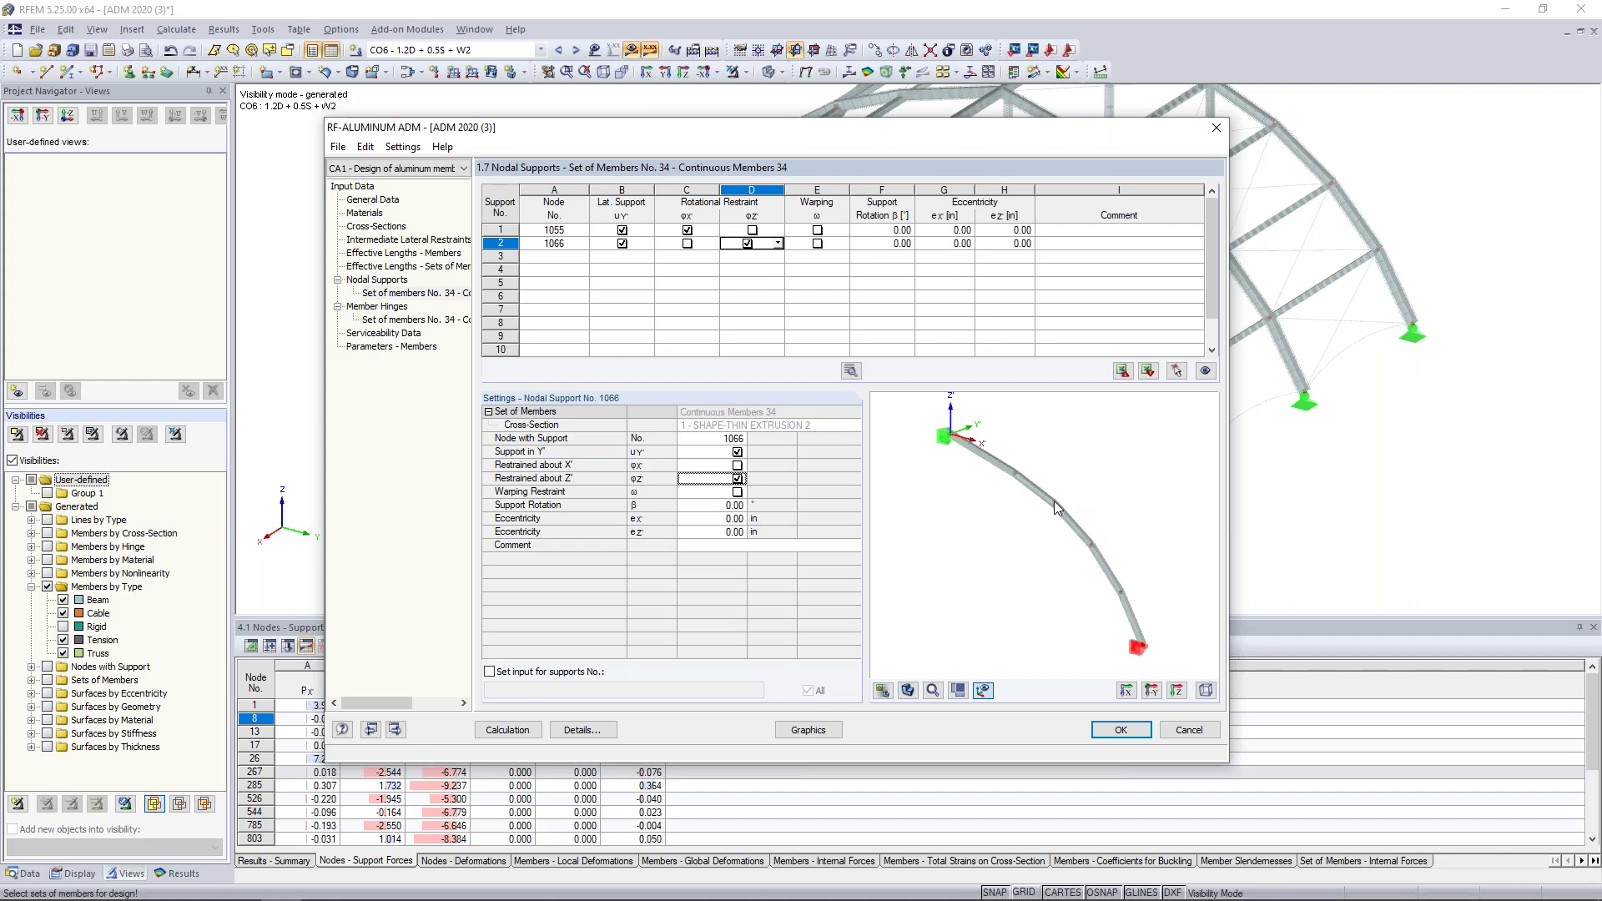
Step: Add nodal supports to set of members No. 34 at the arch's intermediate nodes 1065, 1063, 1061 and 1059
left_click(567, 257)
left_click(585, 257)
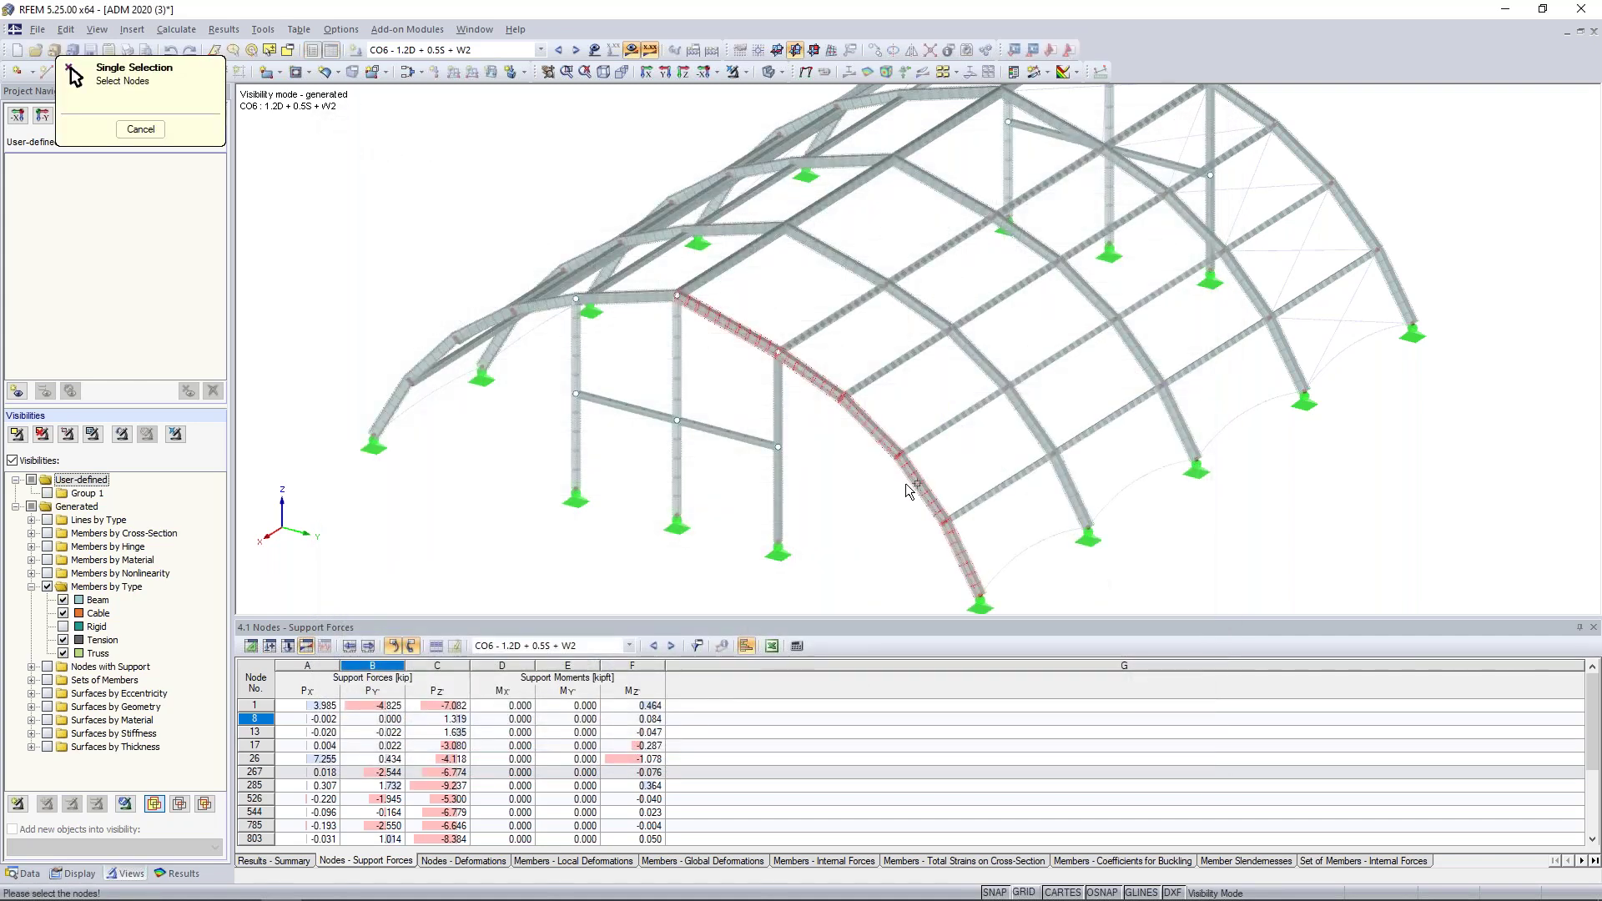
left_click(945, 522)
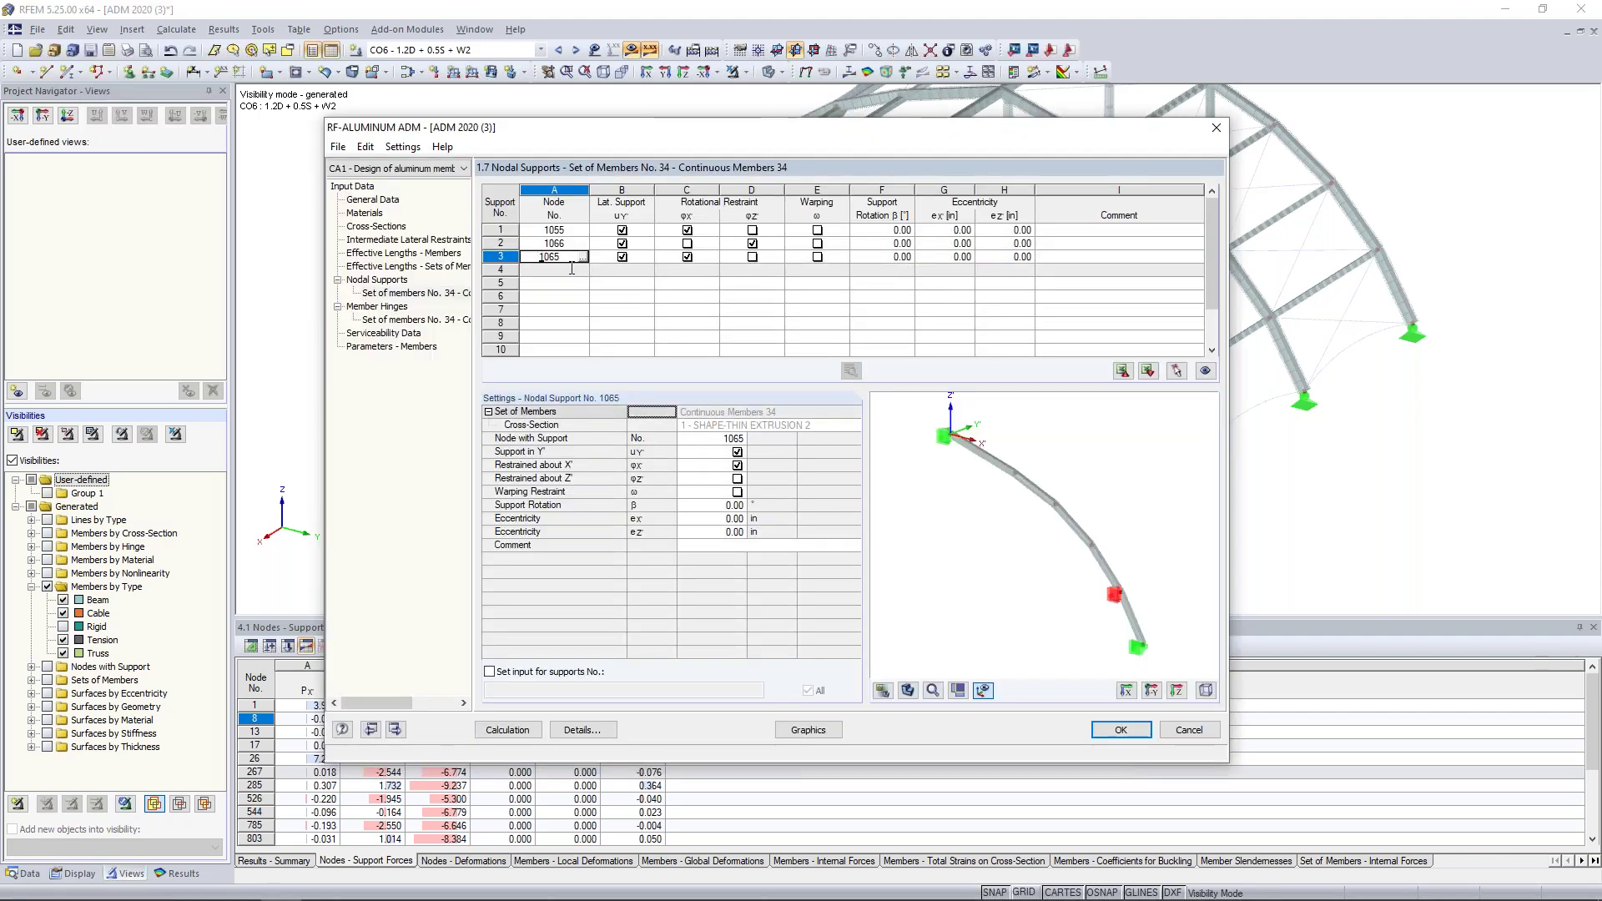
left_click(571, 268)
left_click(584, 269)
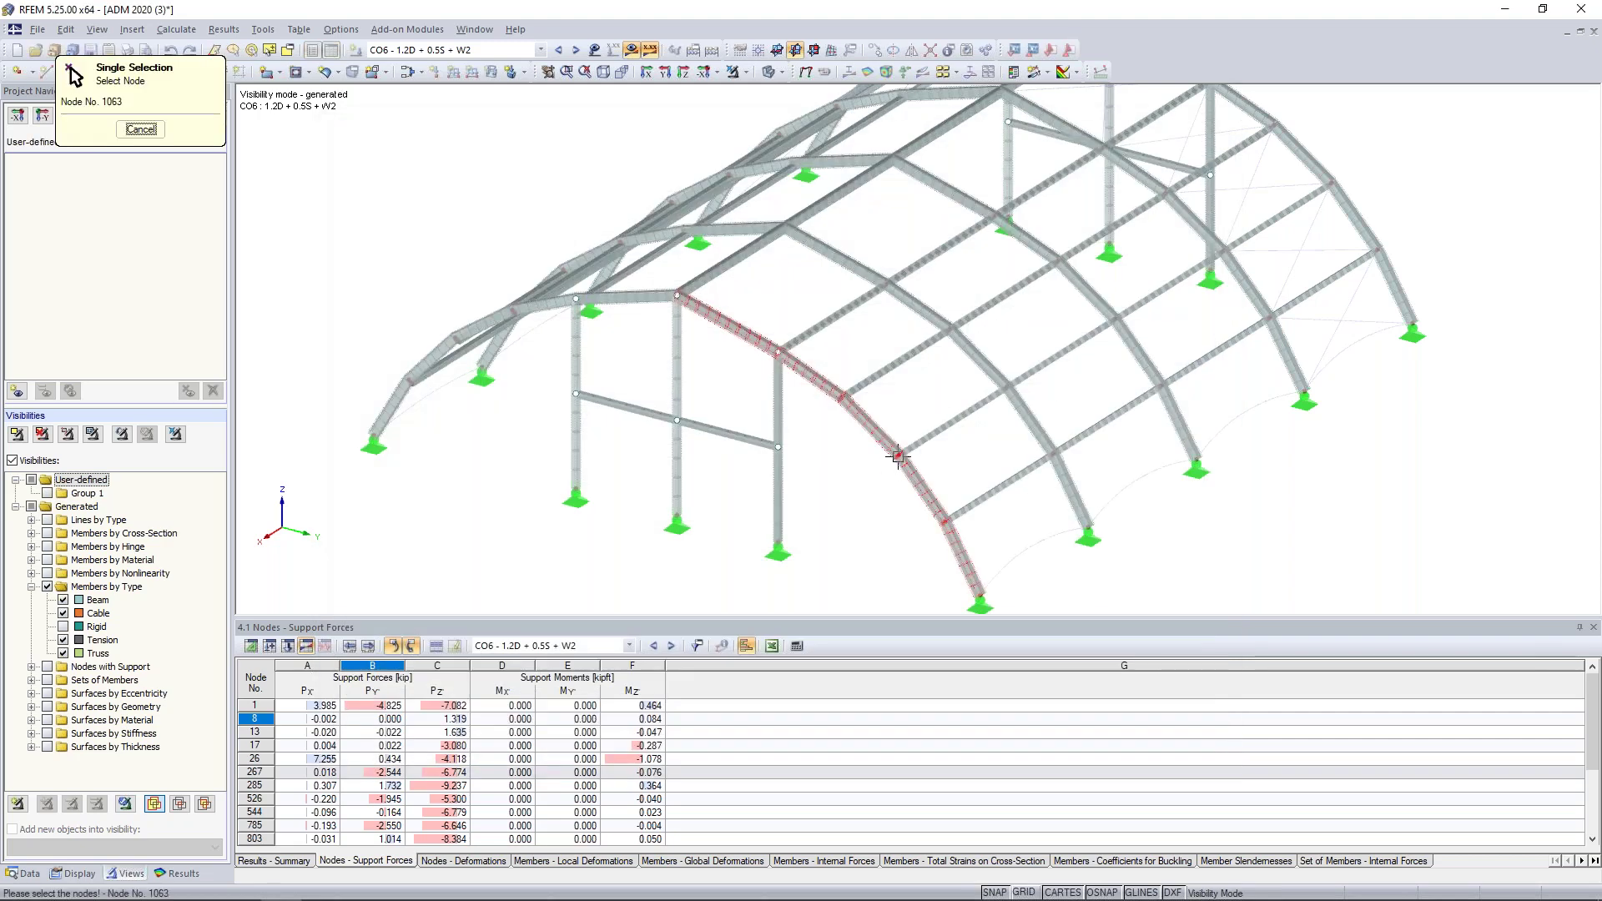
left_click(898, 456)
left_click(555, 284)
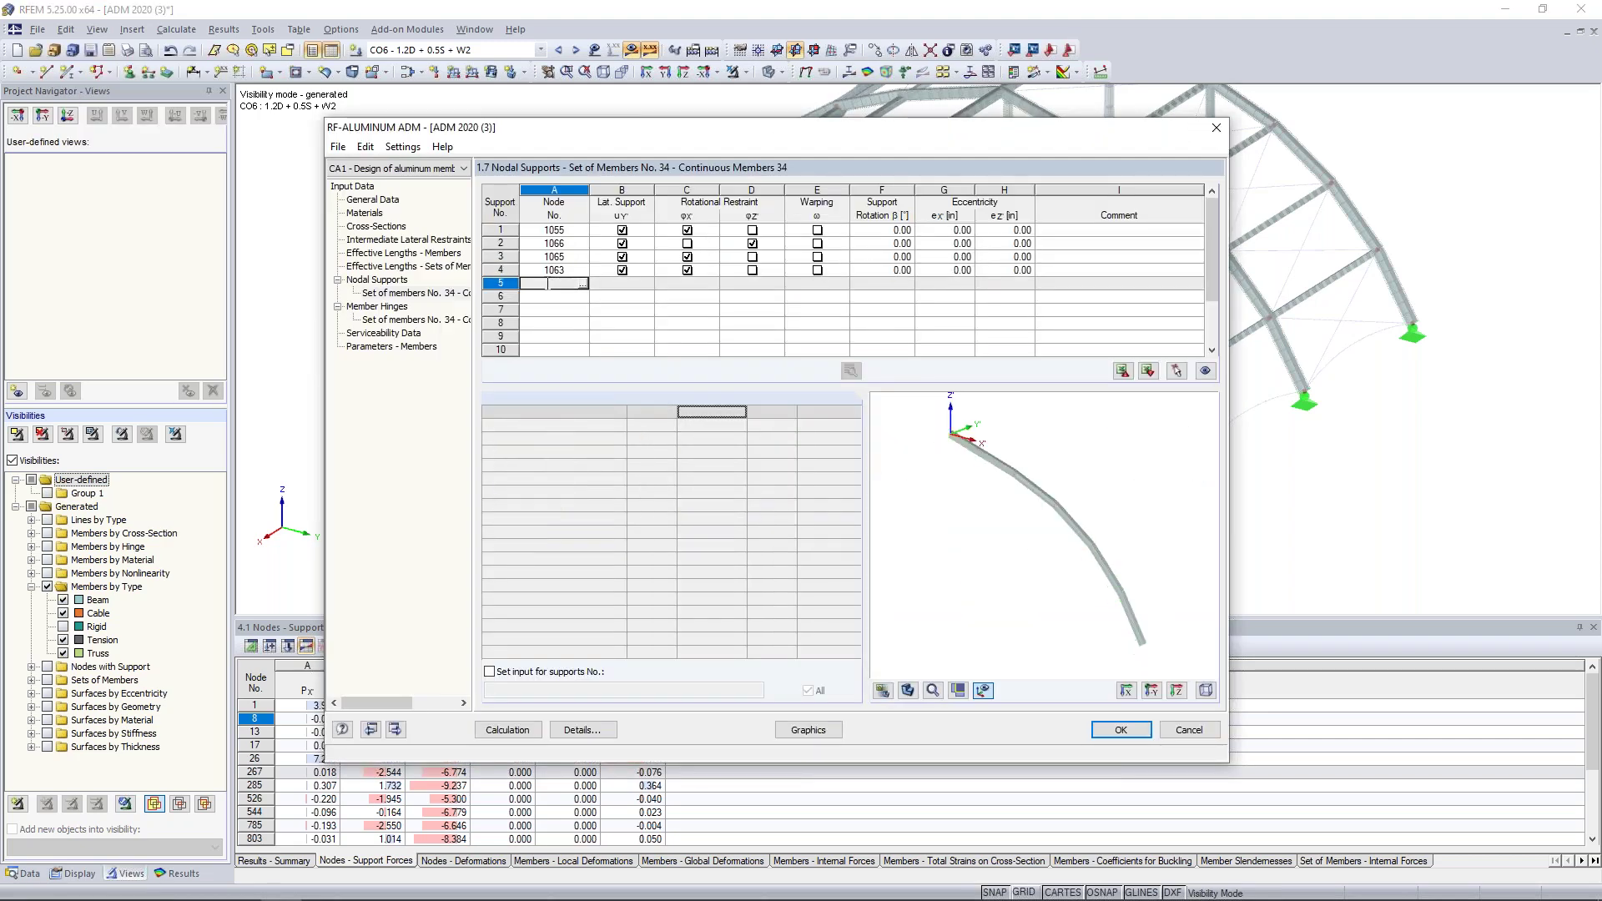
left_click(582, 284)
left_click(837, 400)
left_click(615, 297)
left_click(582, 297)
left_click(782, 360)
Step: Release the rotational restraint about X' for the nodal supports at nodes 1065, 1063, 1061 and 1059
left_click(687, 257)
left_click(684, 257)
left_click(686, 270)
left_click(686, 284)
left_click(684, 297)
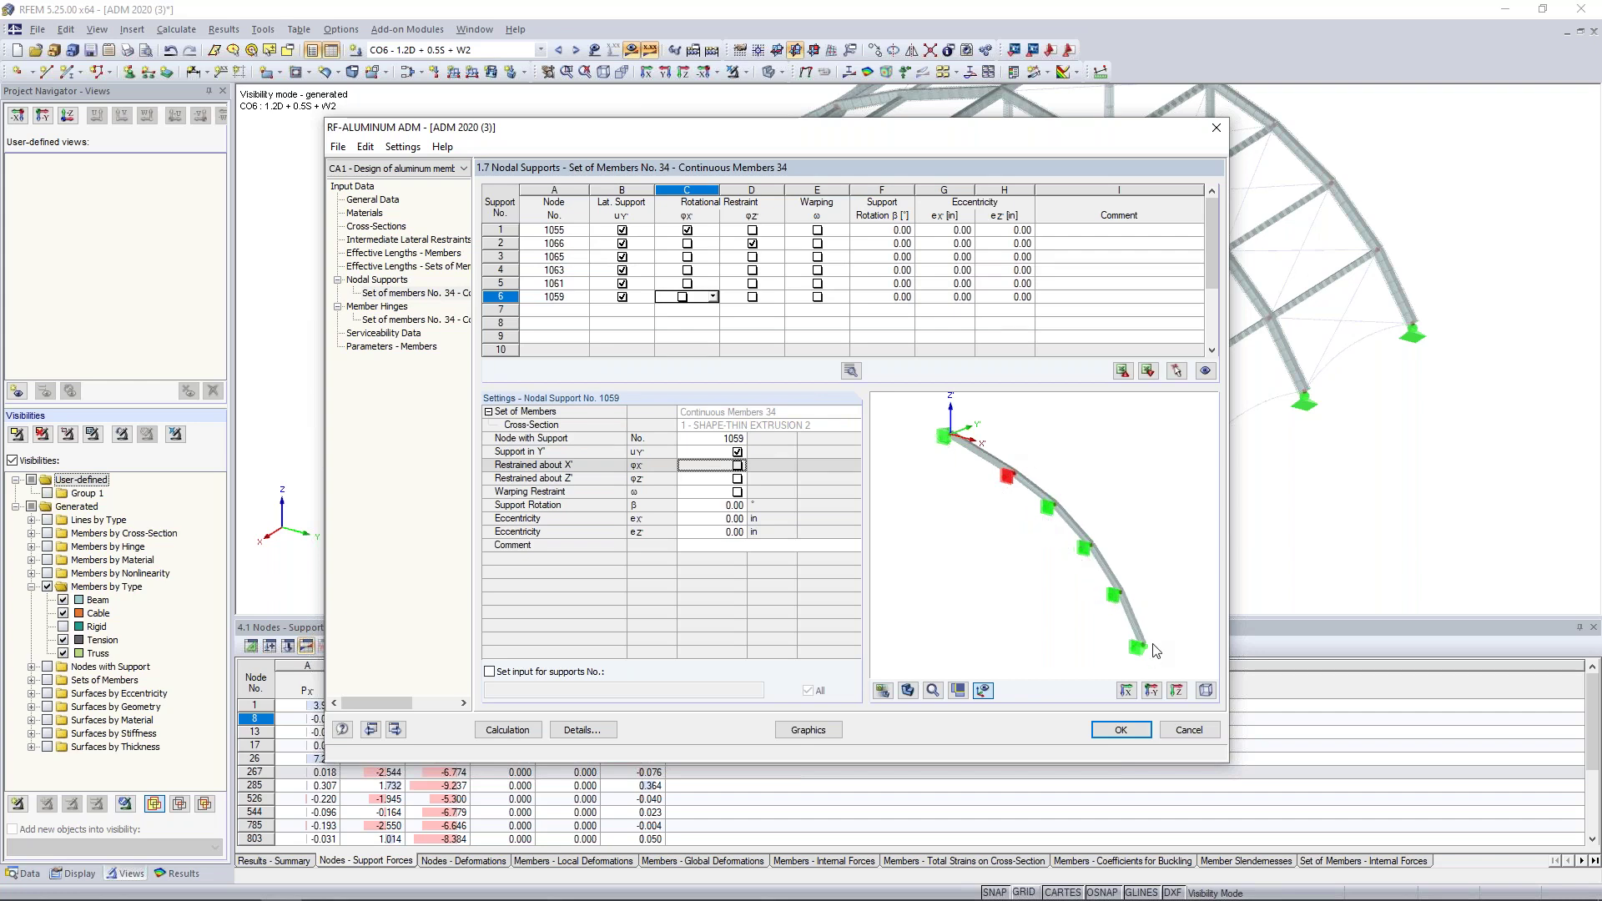
Step: Set the effective length KyL for buckling about axis y of set of members No. 34 to 27.20 ft
left_click(409, 266)
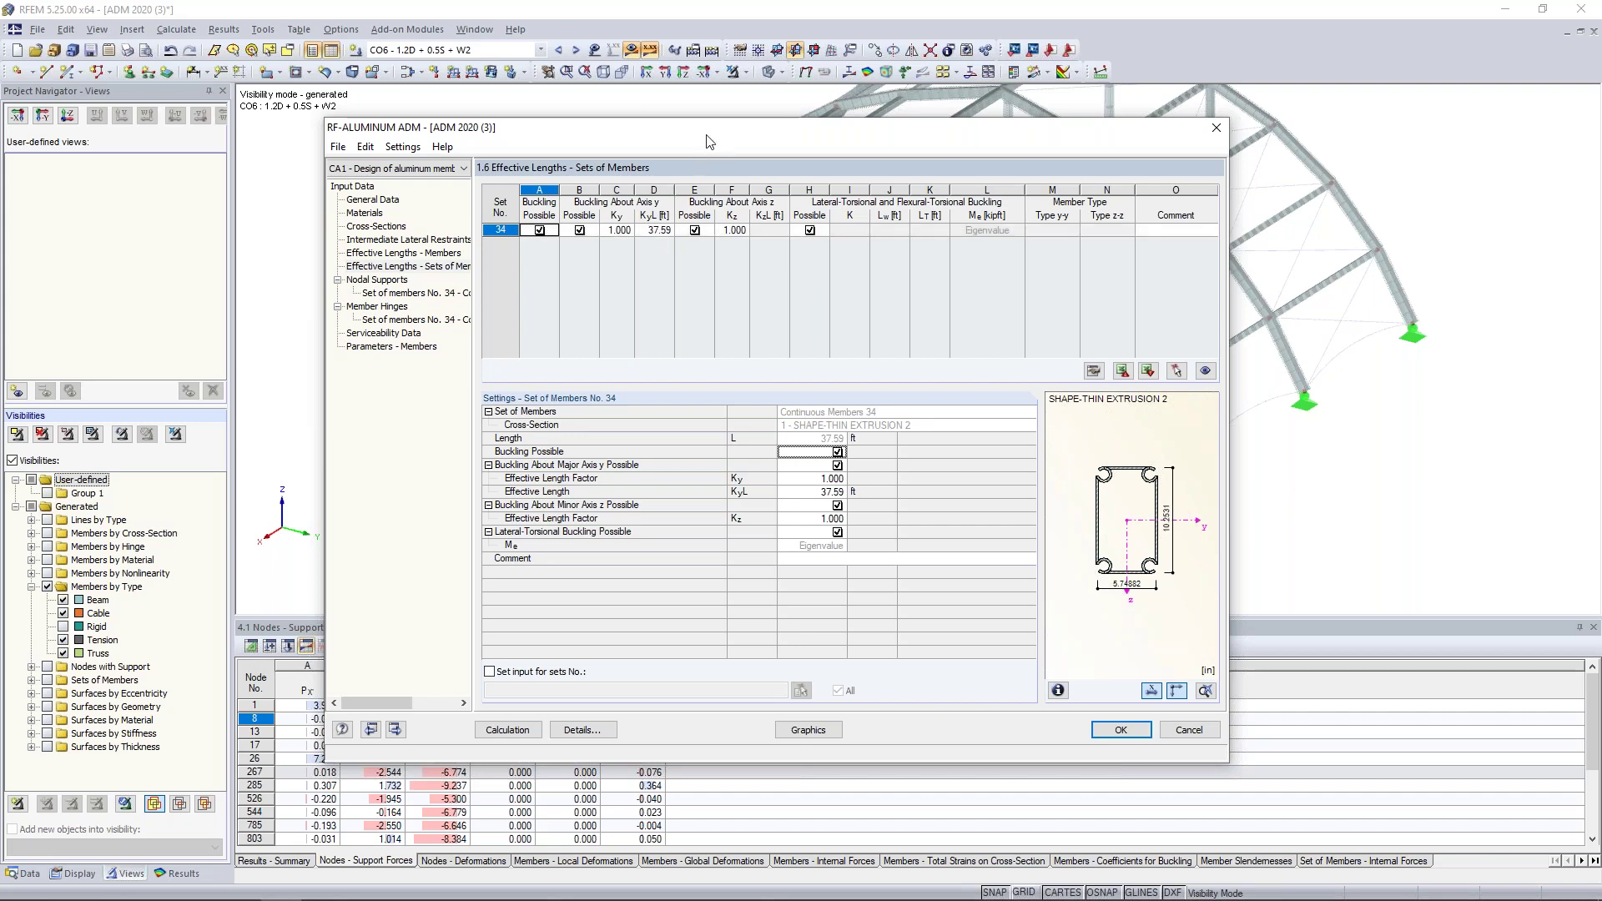
left_click_drag(709, 132, 750, 595)
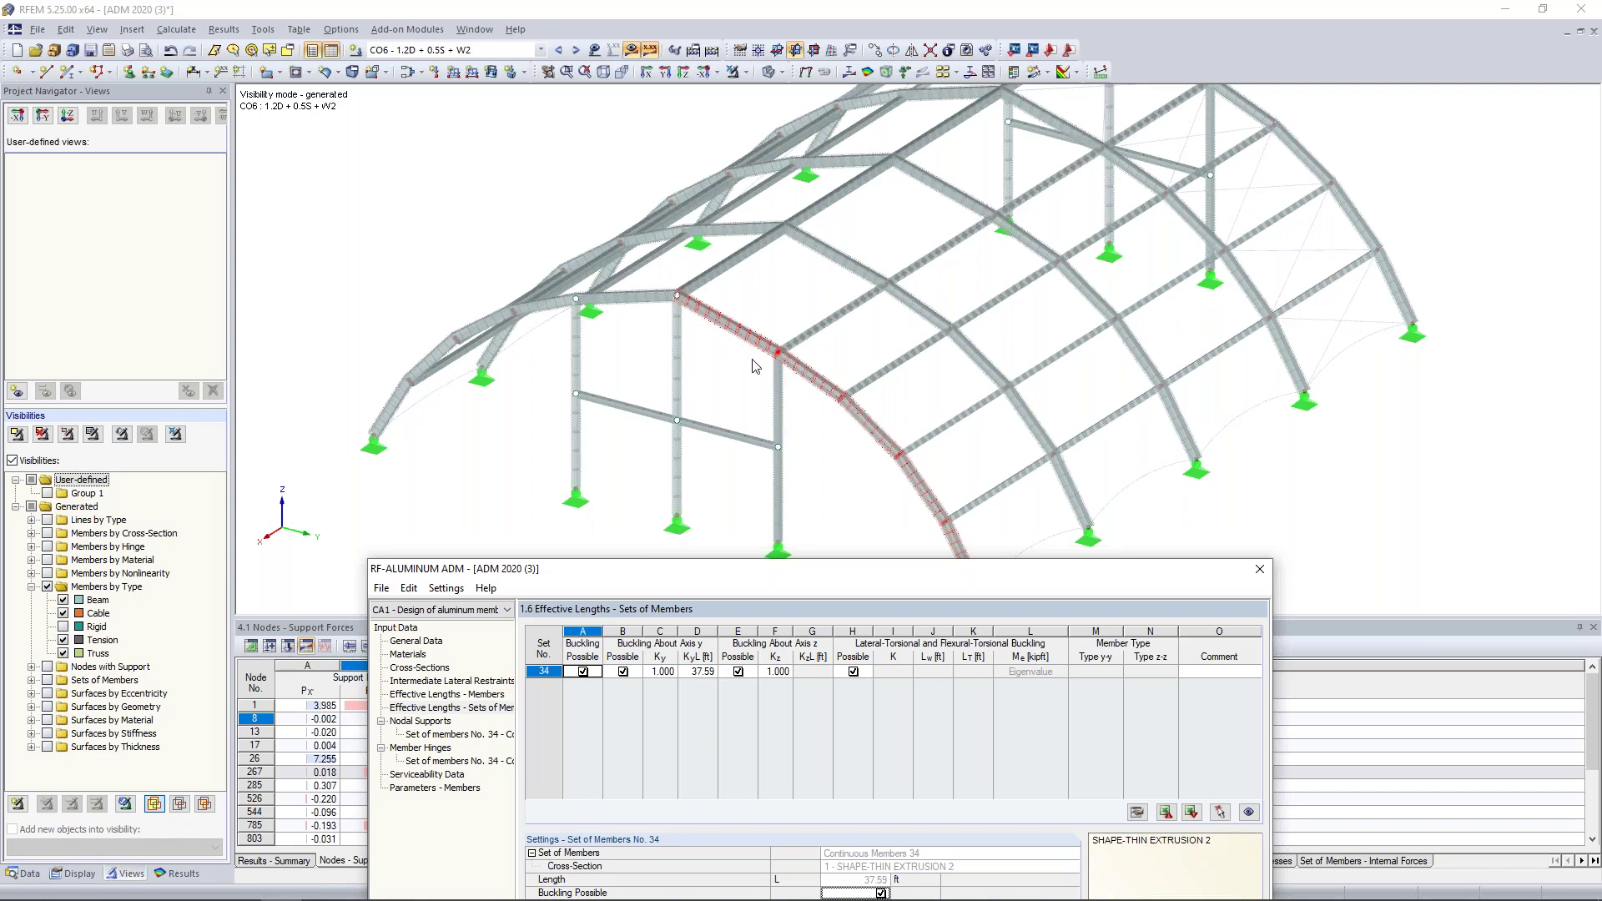
left_click_drag(819, 569, 804, 139)
left_click(677, 240)
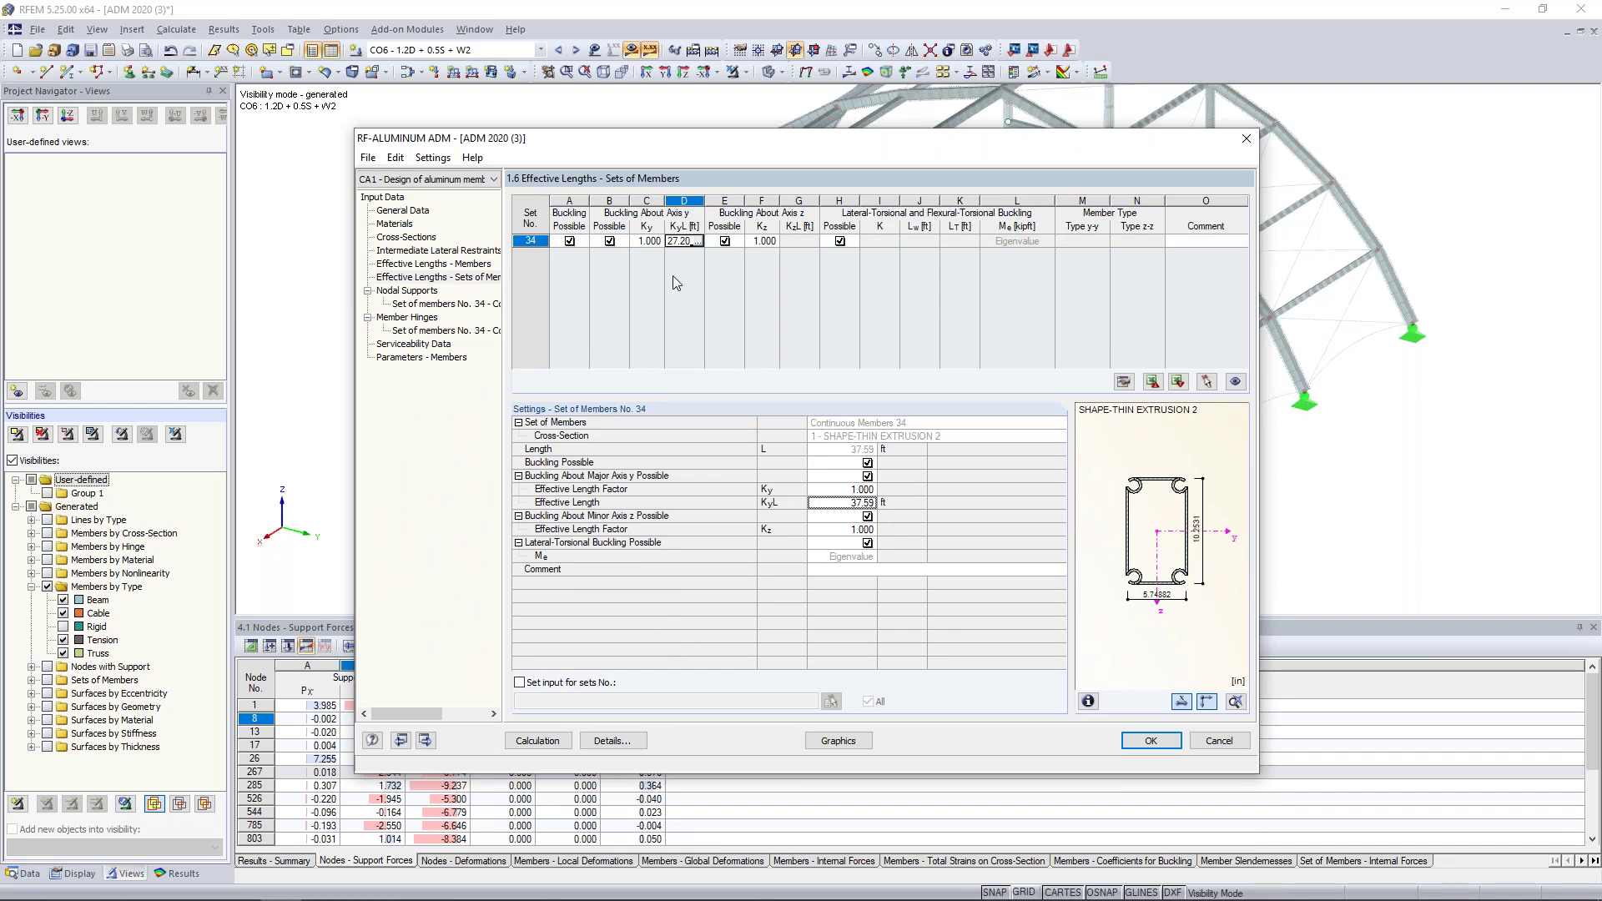
key("Return")
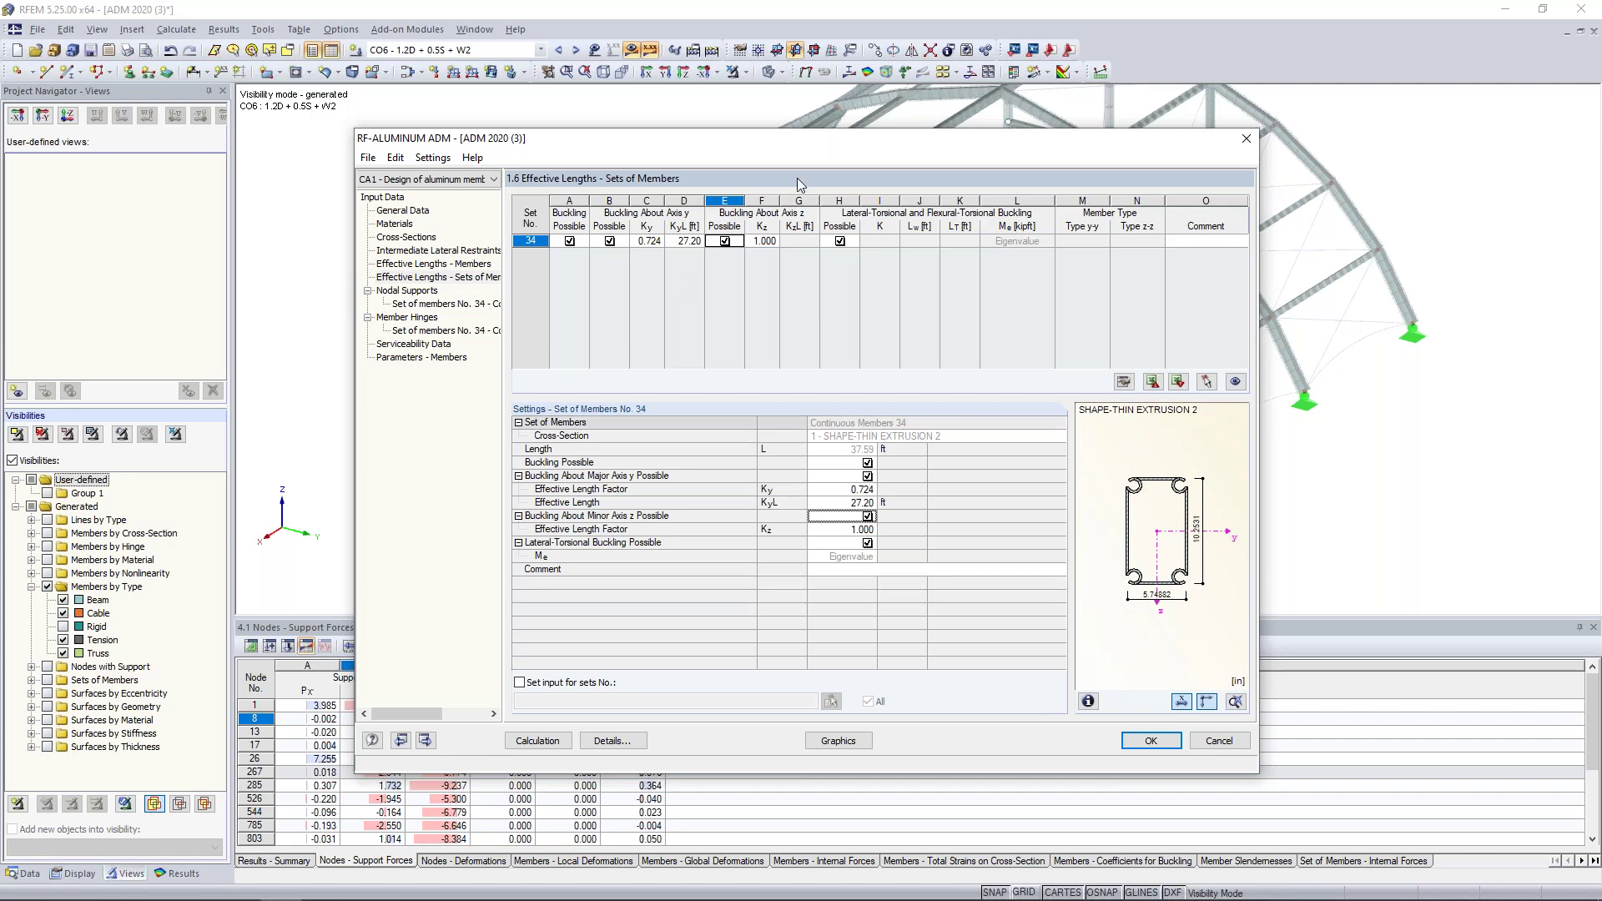
Step: Examine the member hinge input for set of members No. 34 and compare it with the arch in the model
left_click(449, 317)
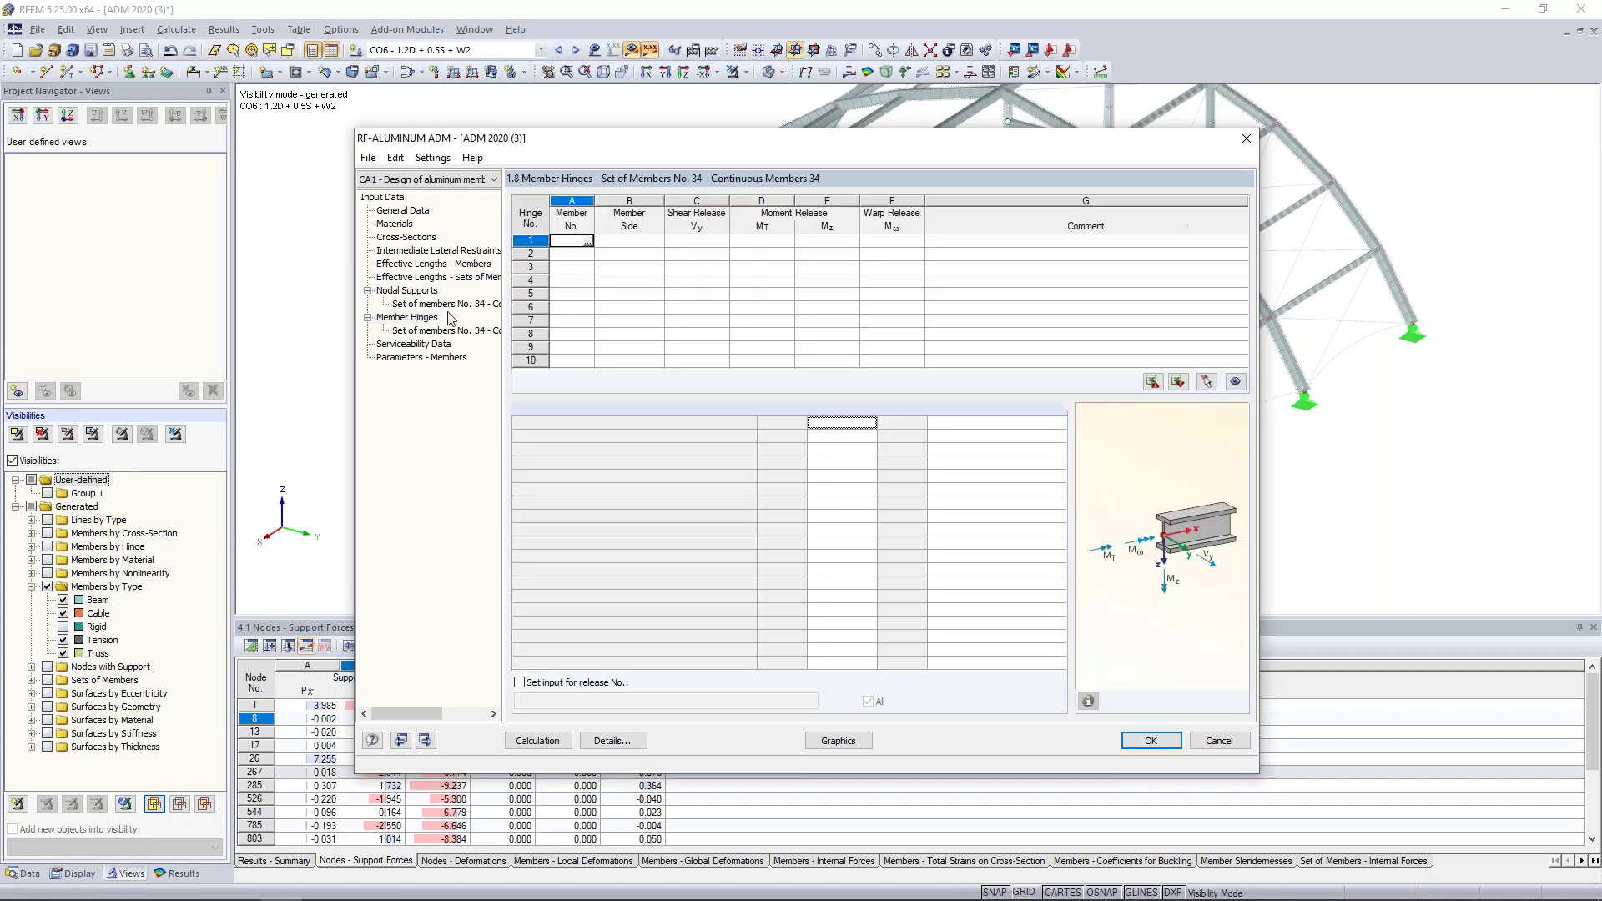
left_click_drag(594, 144, 595, 508)
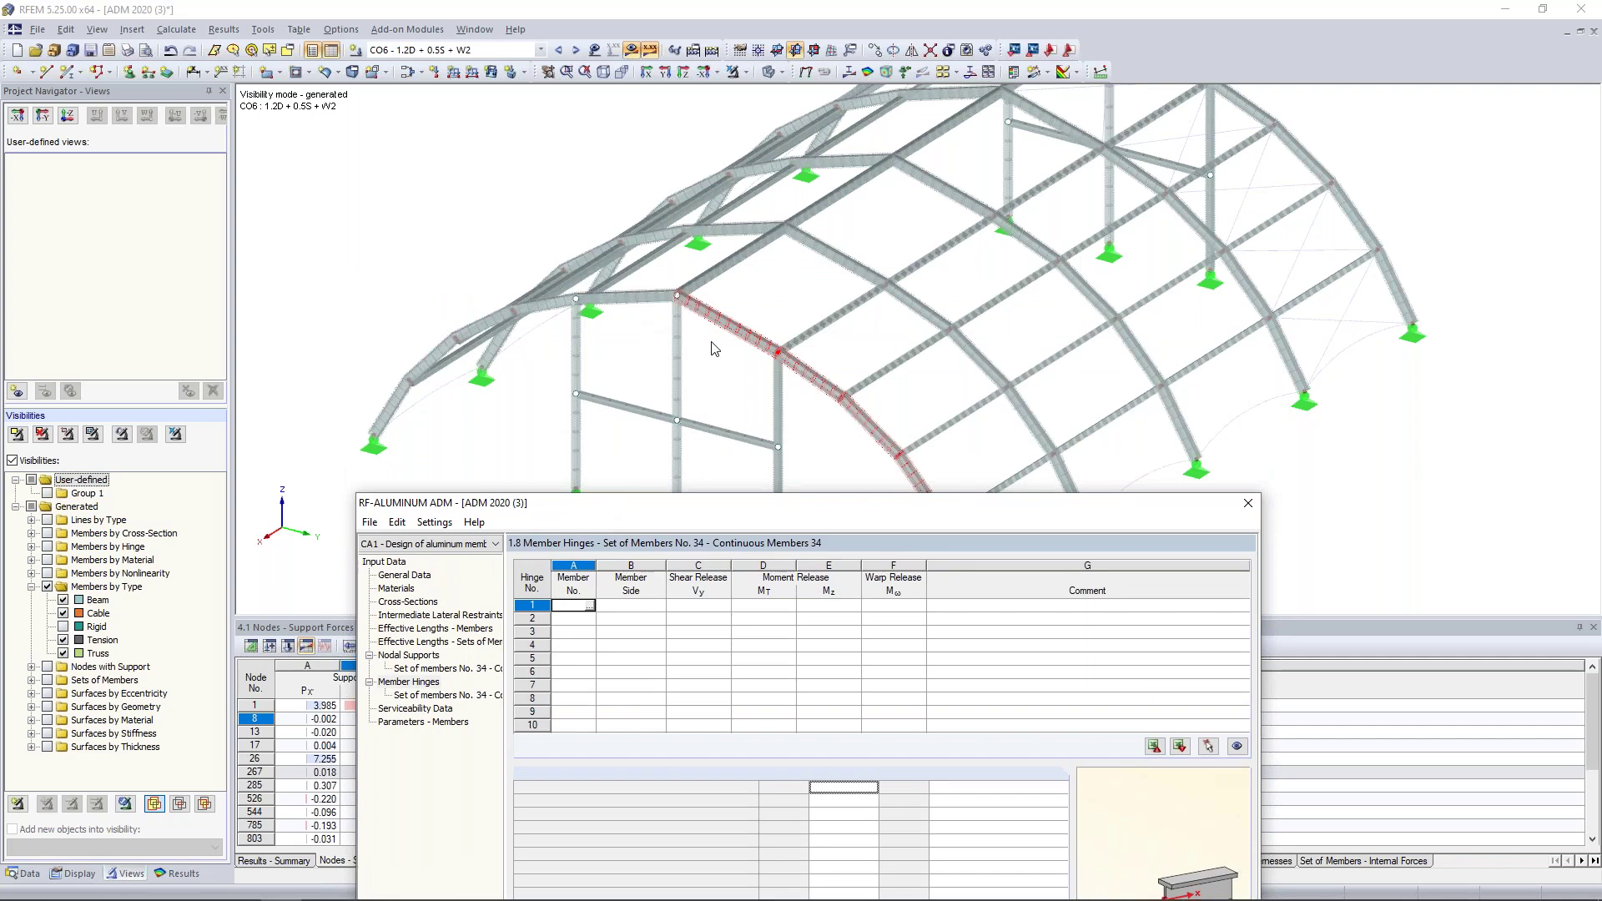
left_click_drag(894, 511, 891, 152)
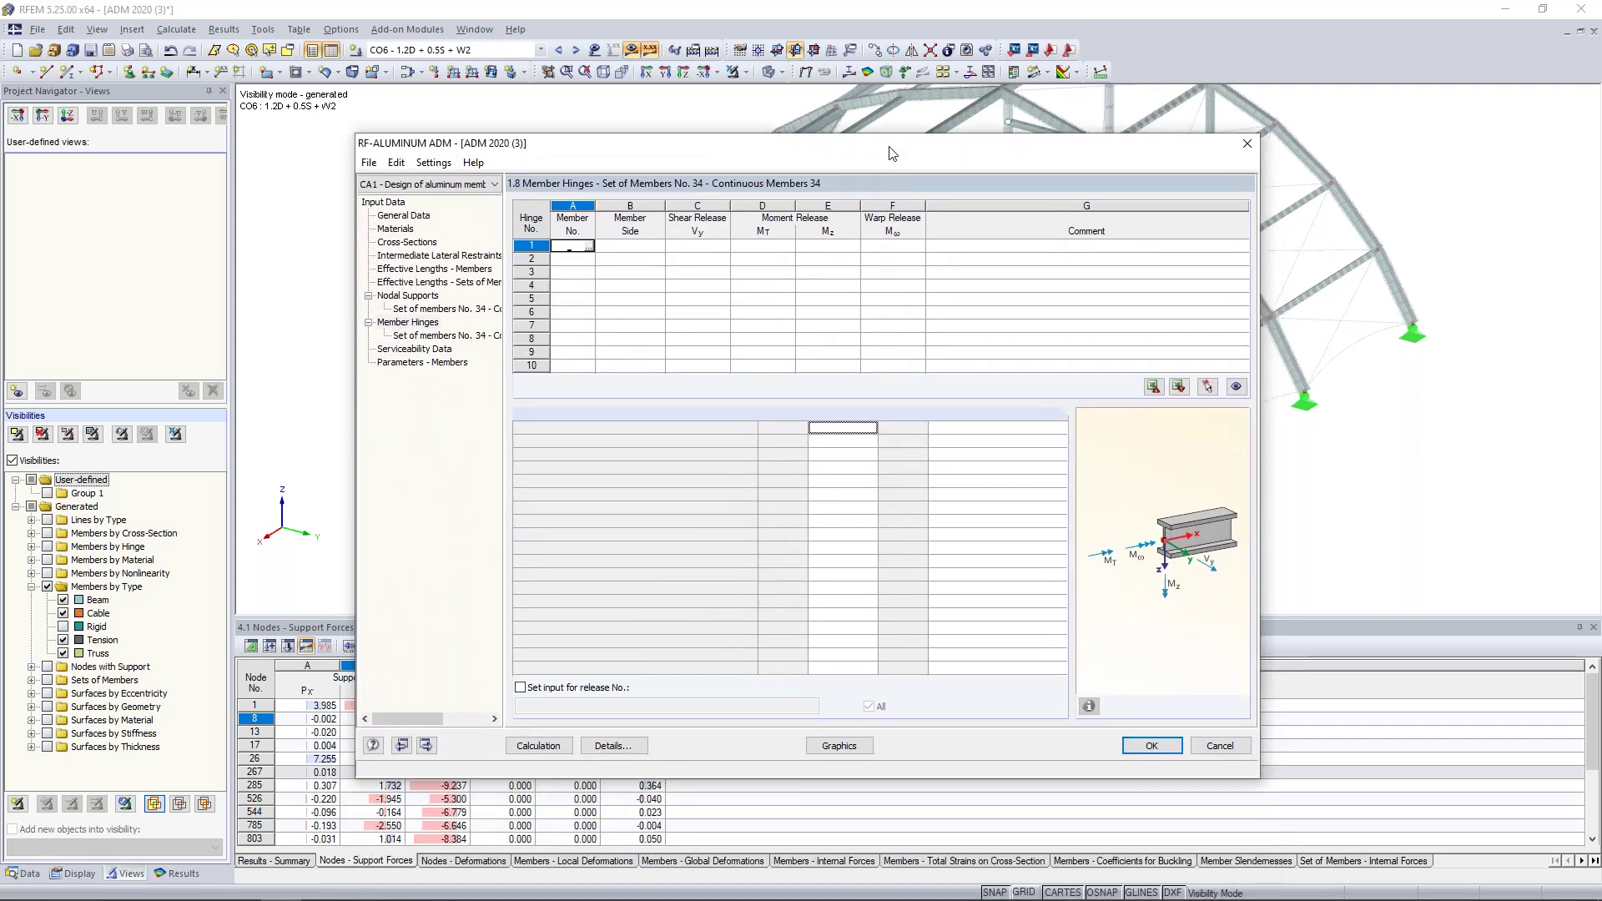
Step: Add members 559, 560, 562, 564 and 566 to the serviceability data as individual members picked in the model
left_click(417, 350)
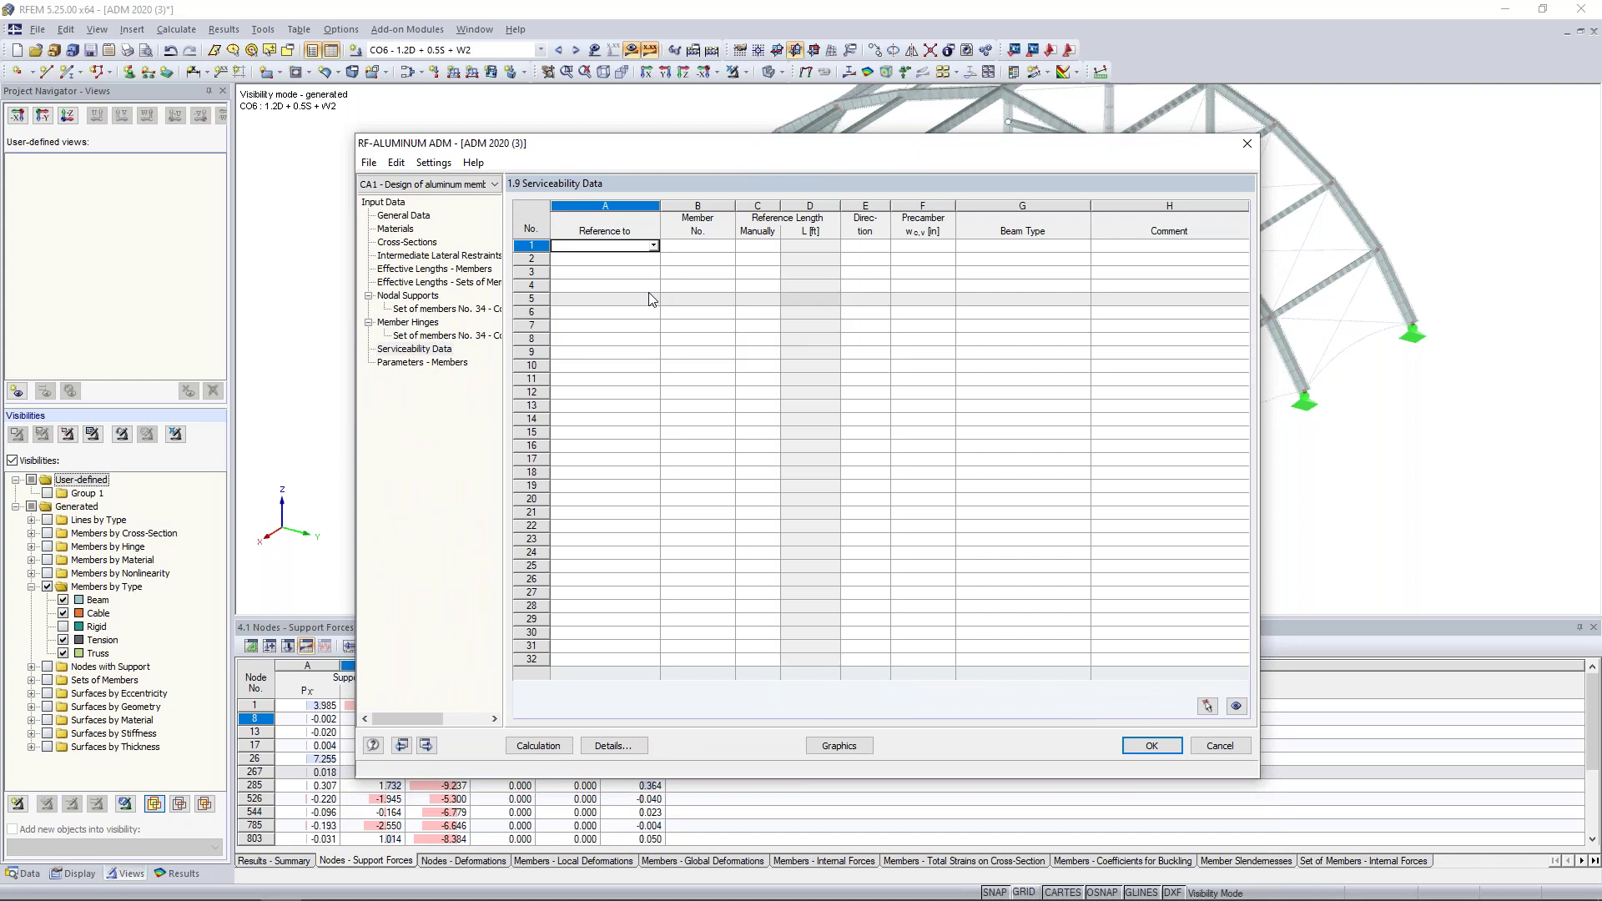
left_click(653, 246)
left_click(584, 259)
left_click(697, 246)
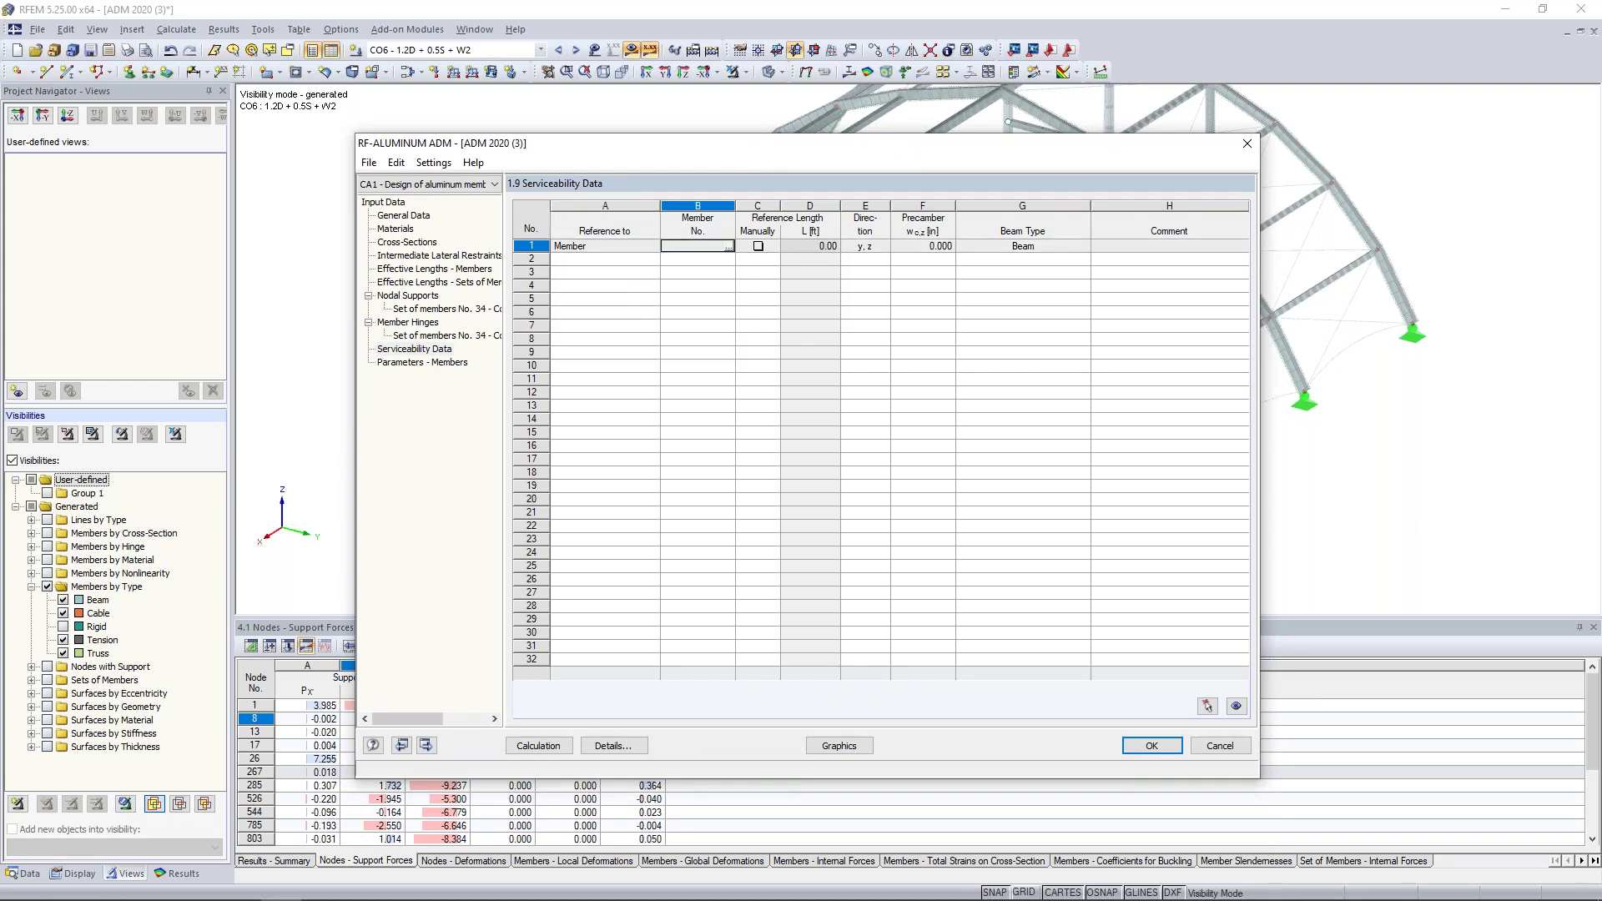
left_click(730, 246)
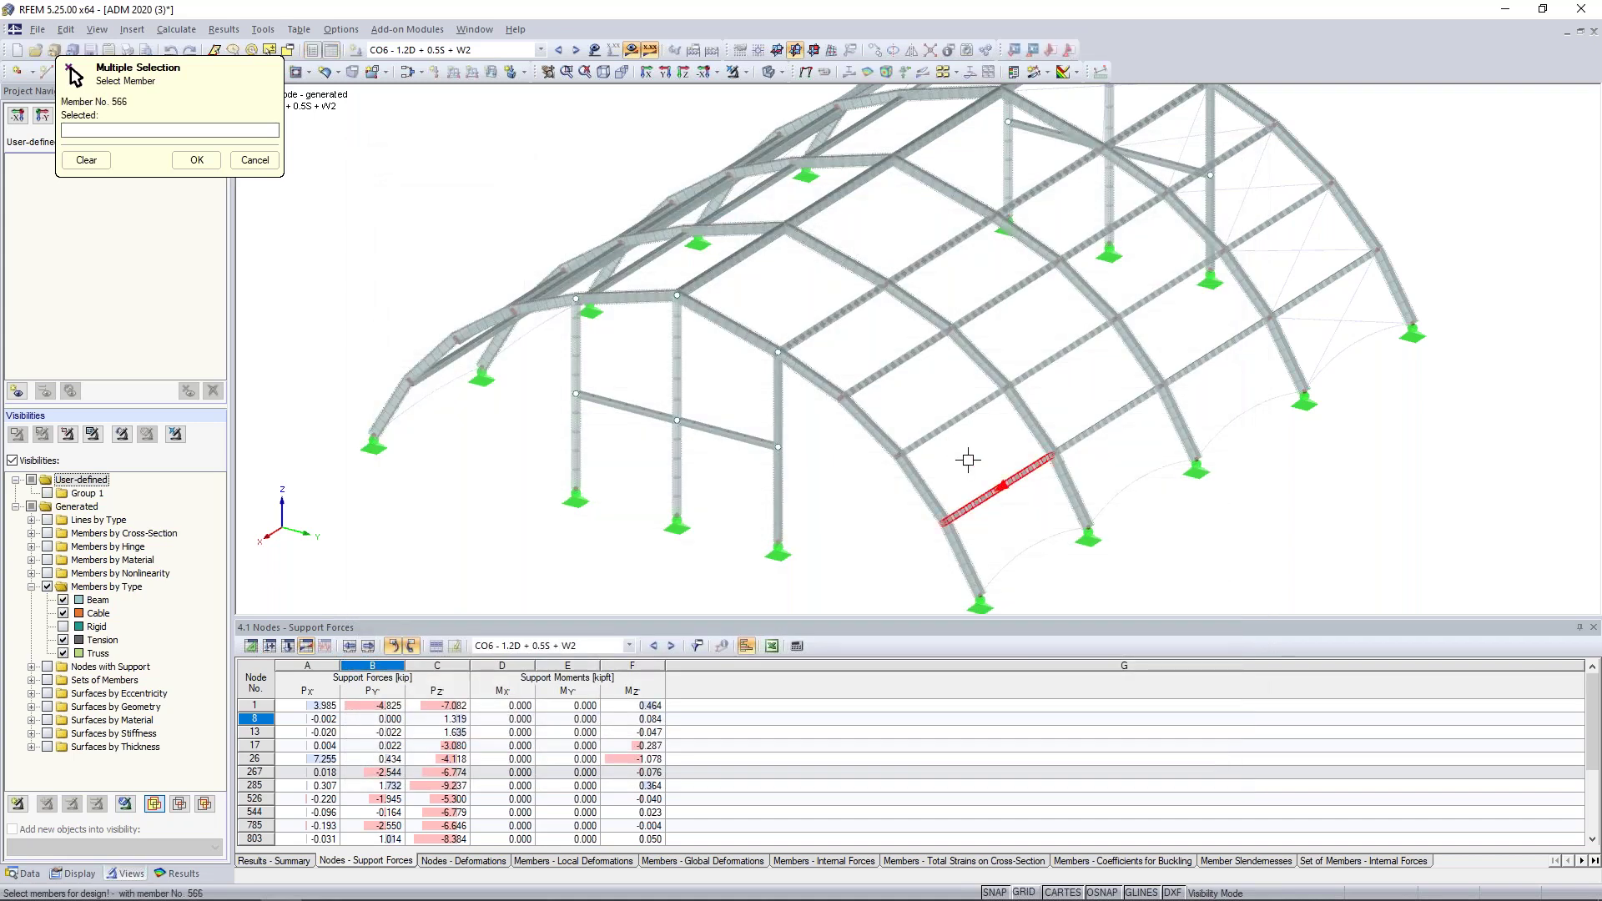
left_click(967, 460)
left_click(939, 420)
left_click(897, 361)
left_click(833, 323)
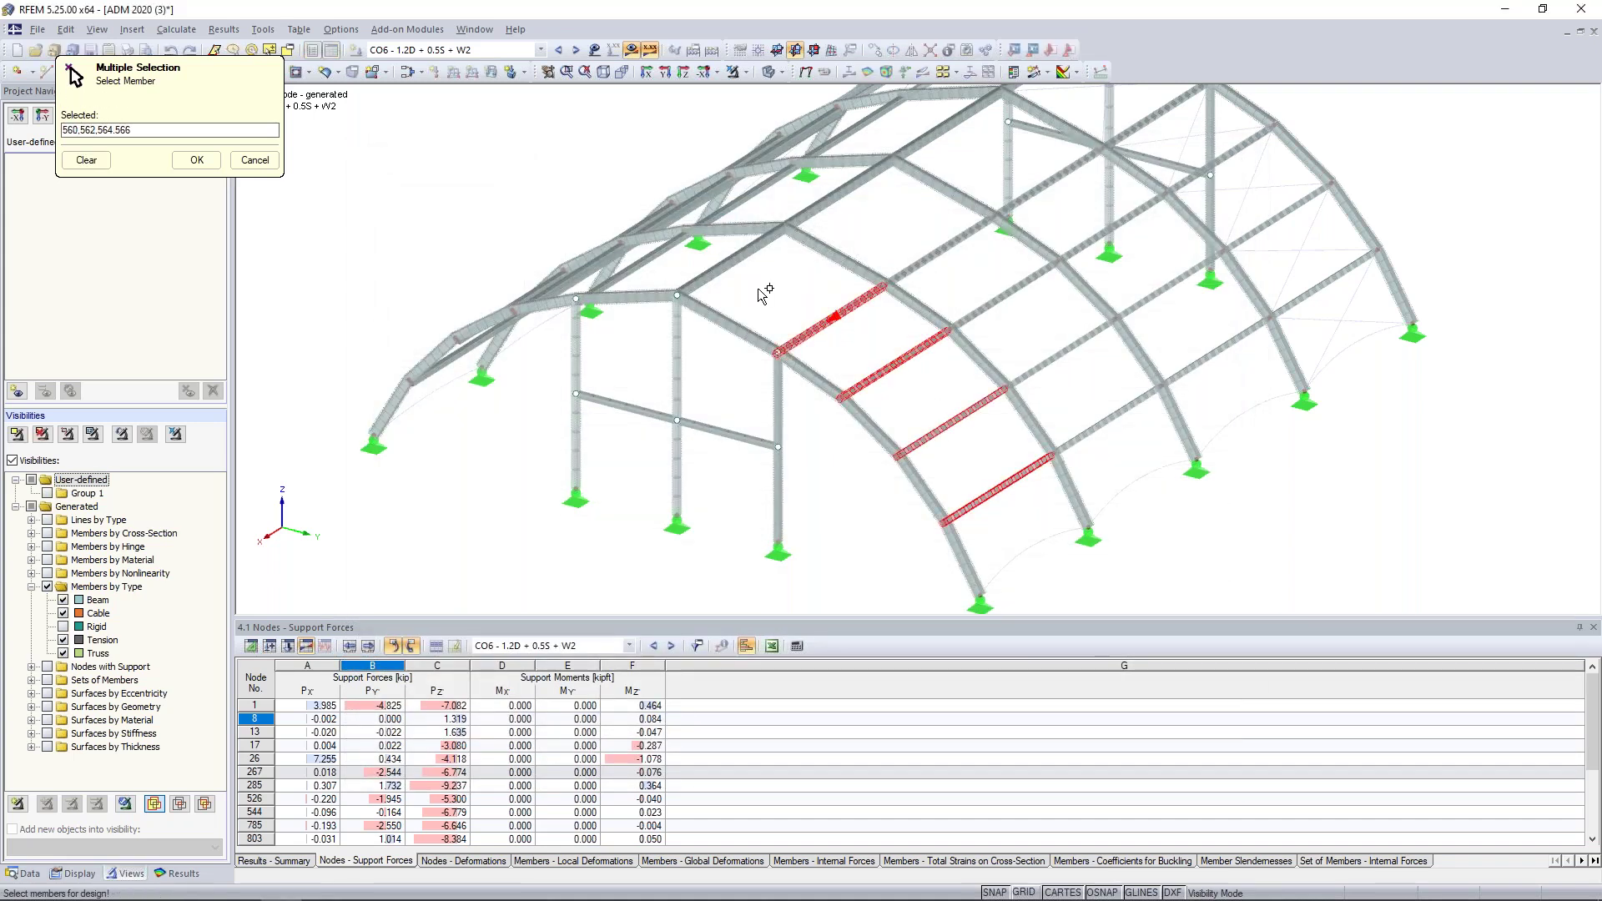
left_click(197, 160)
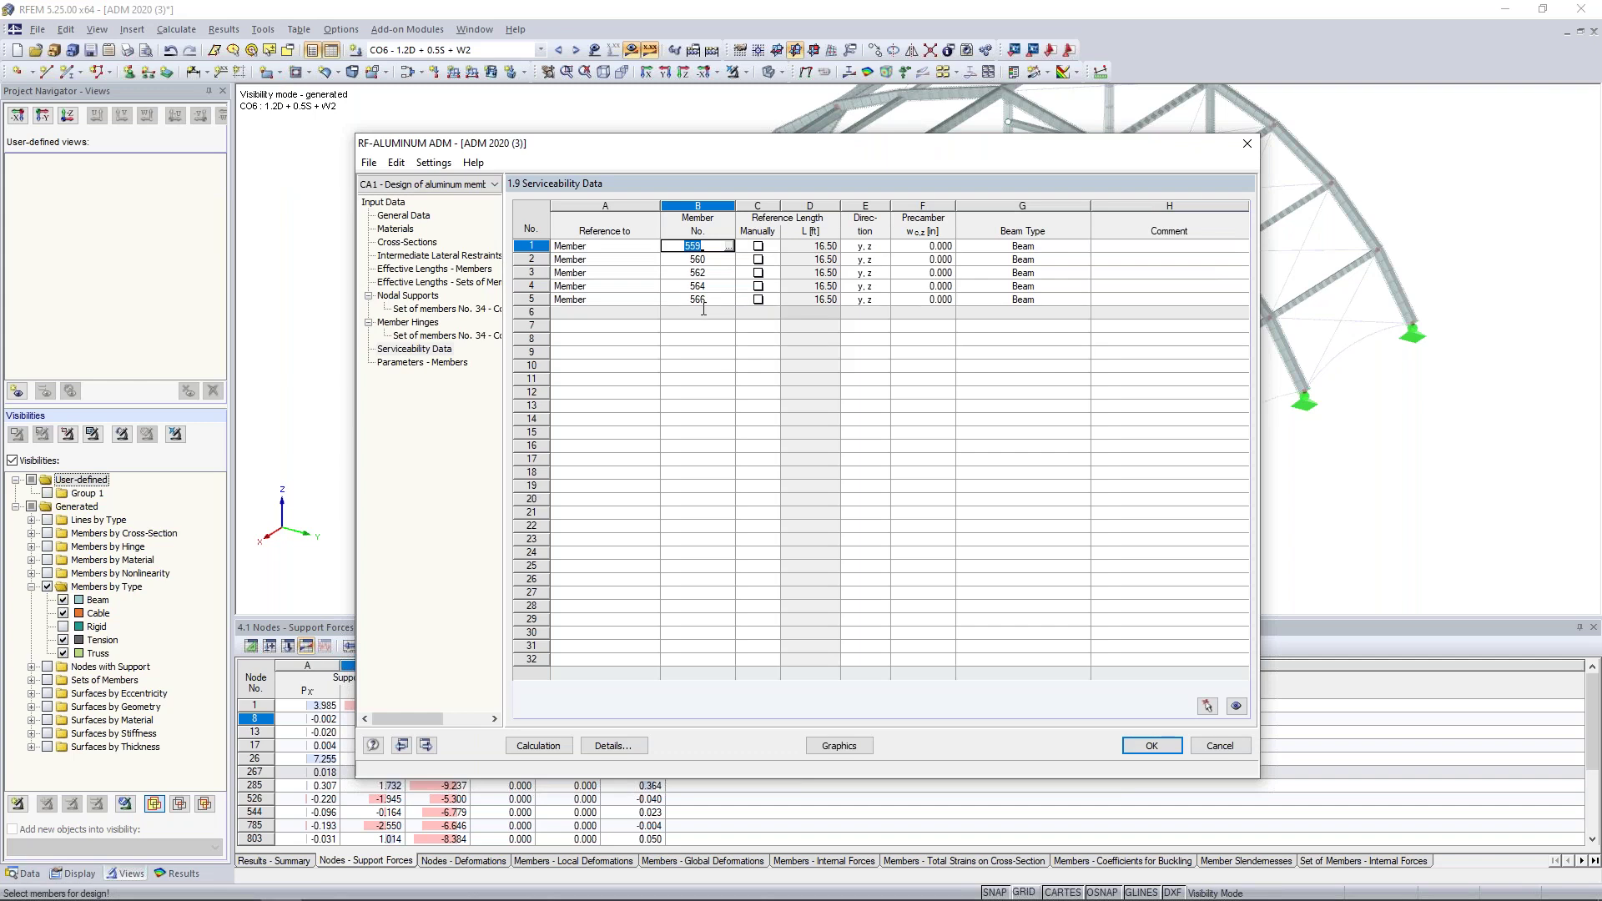
Step: Add set of members No. 34 to the serviceability data, picking it in the model
left_click(584, 312)
left_click(653, 312)
left_click(625, 339)
left_click(692, 313)
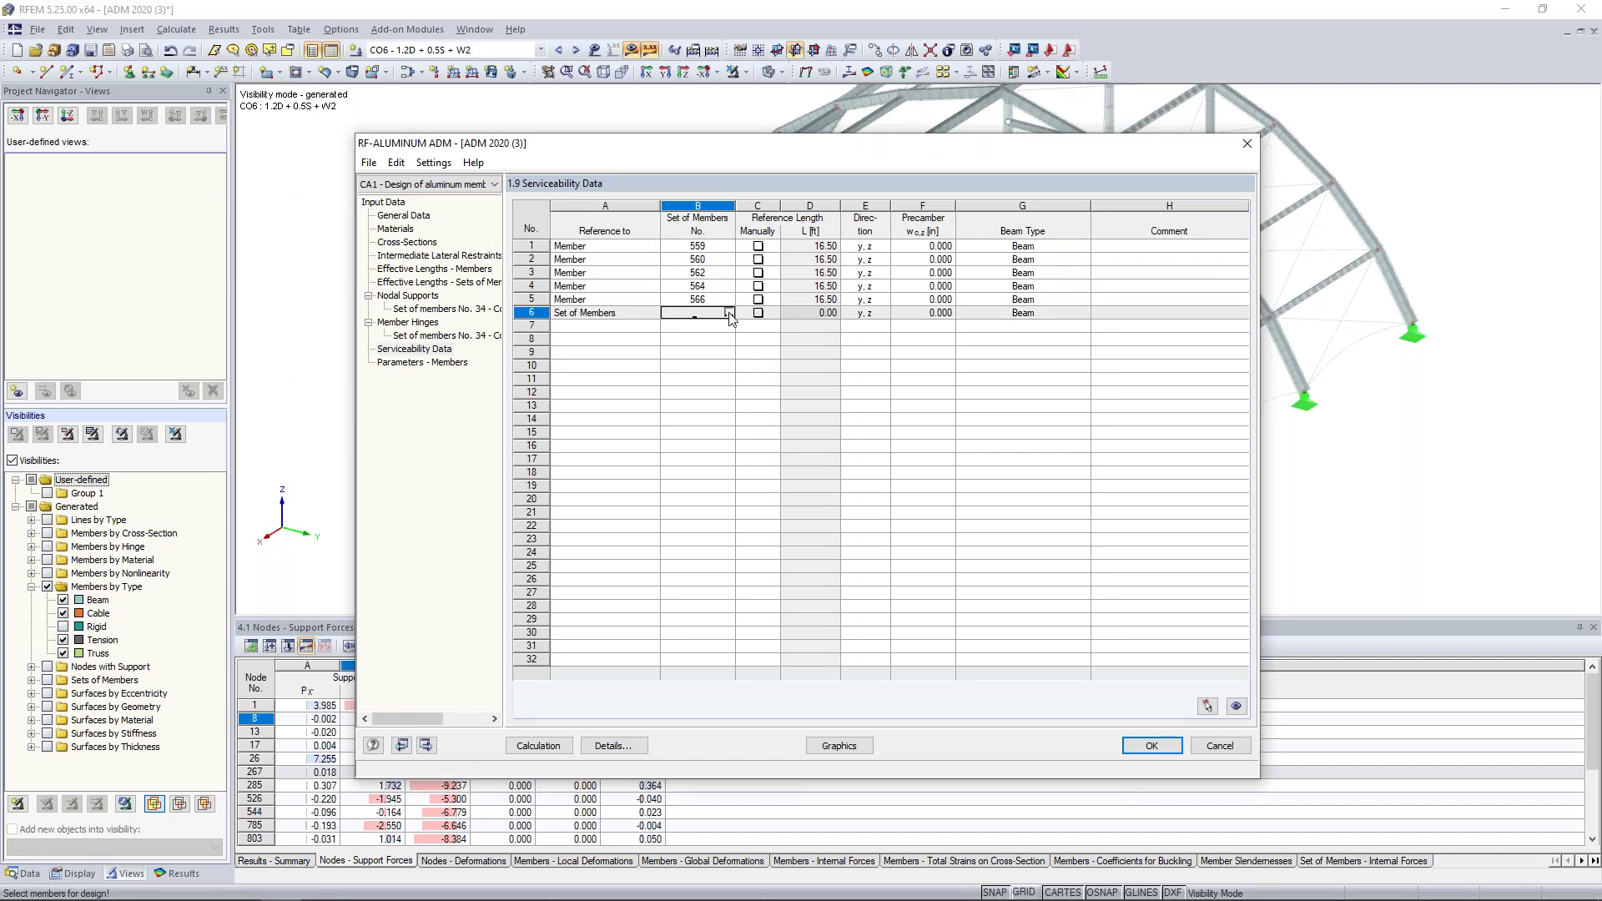
left_click(730, 312)
left_click(730, 340)
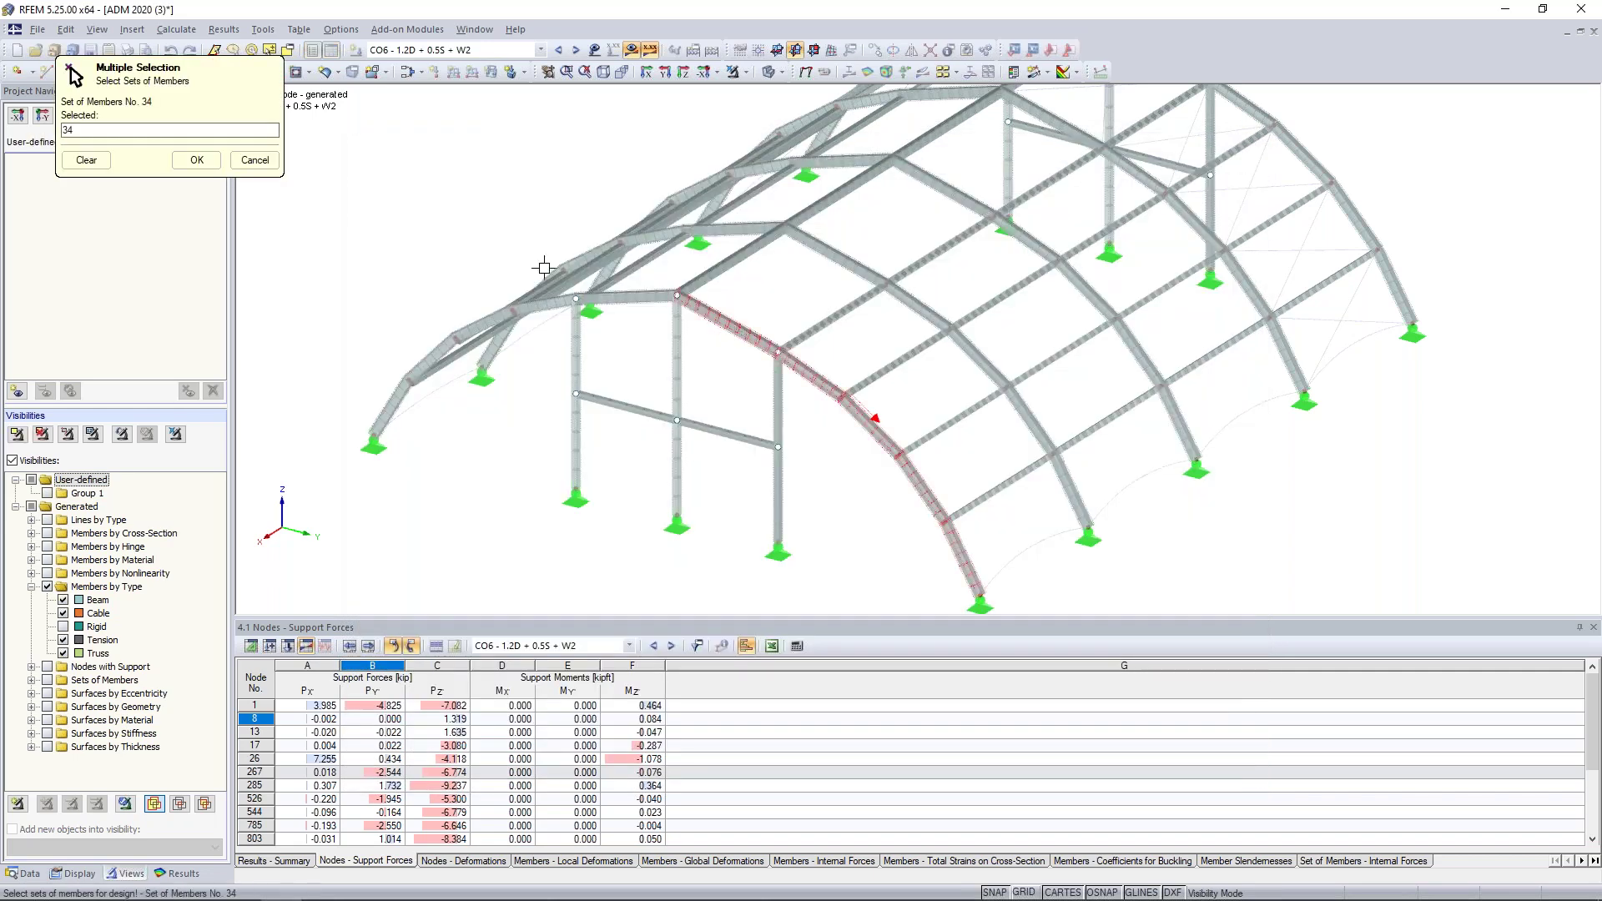
left_click(197, 159)
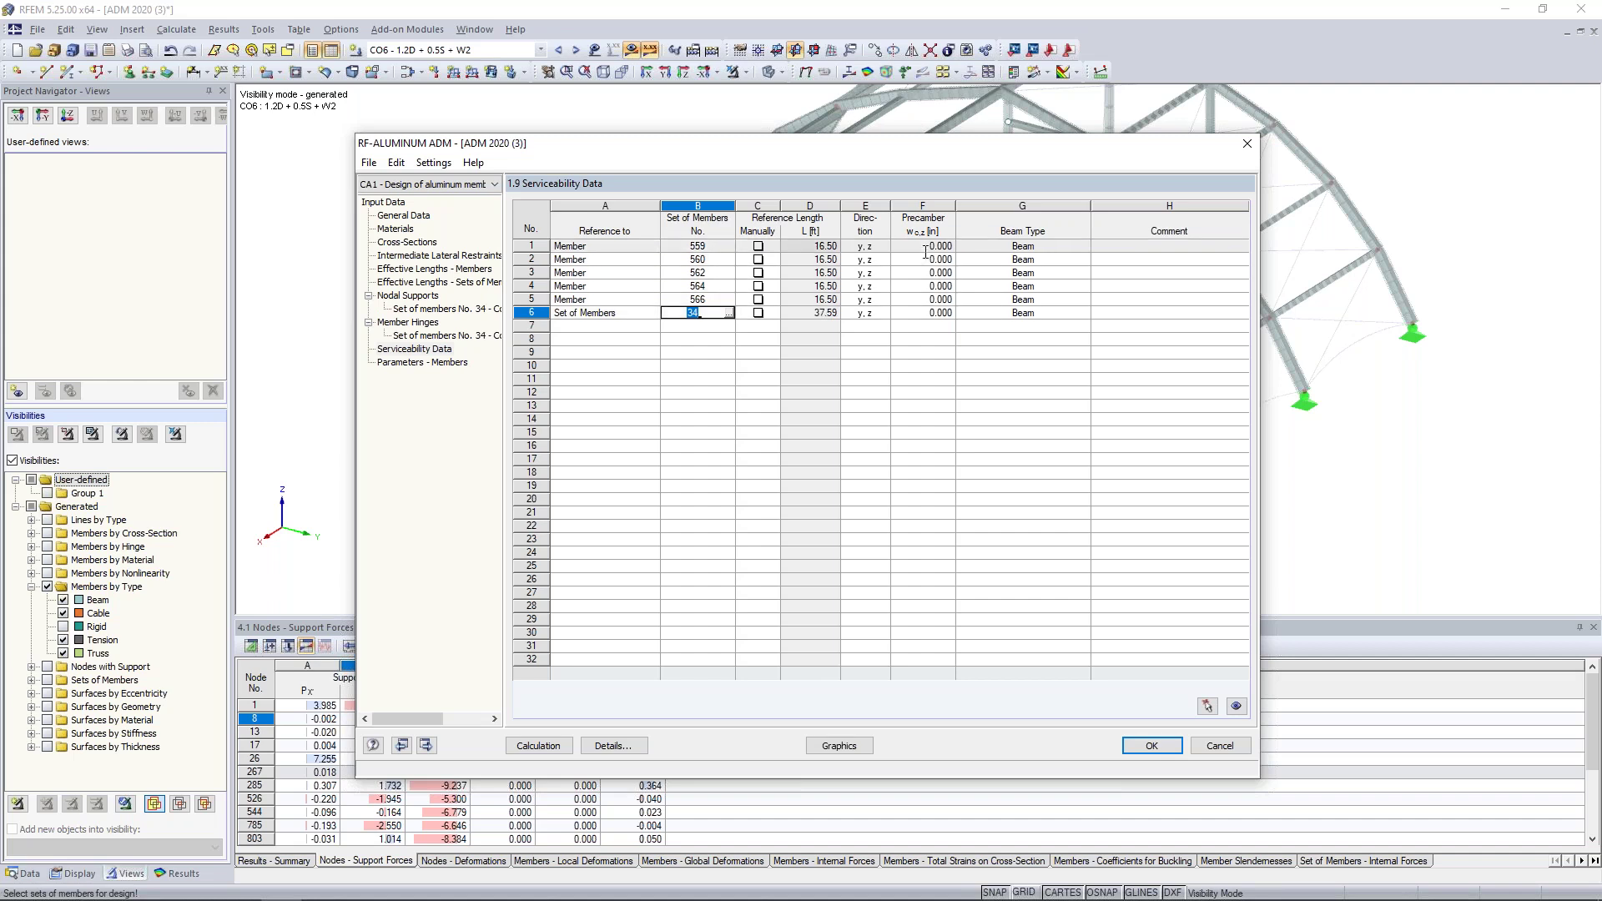
Step: Examine the beam type options for member 559 in the serviceability data, keeping Beam
left_click(1054, 248)
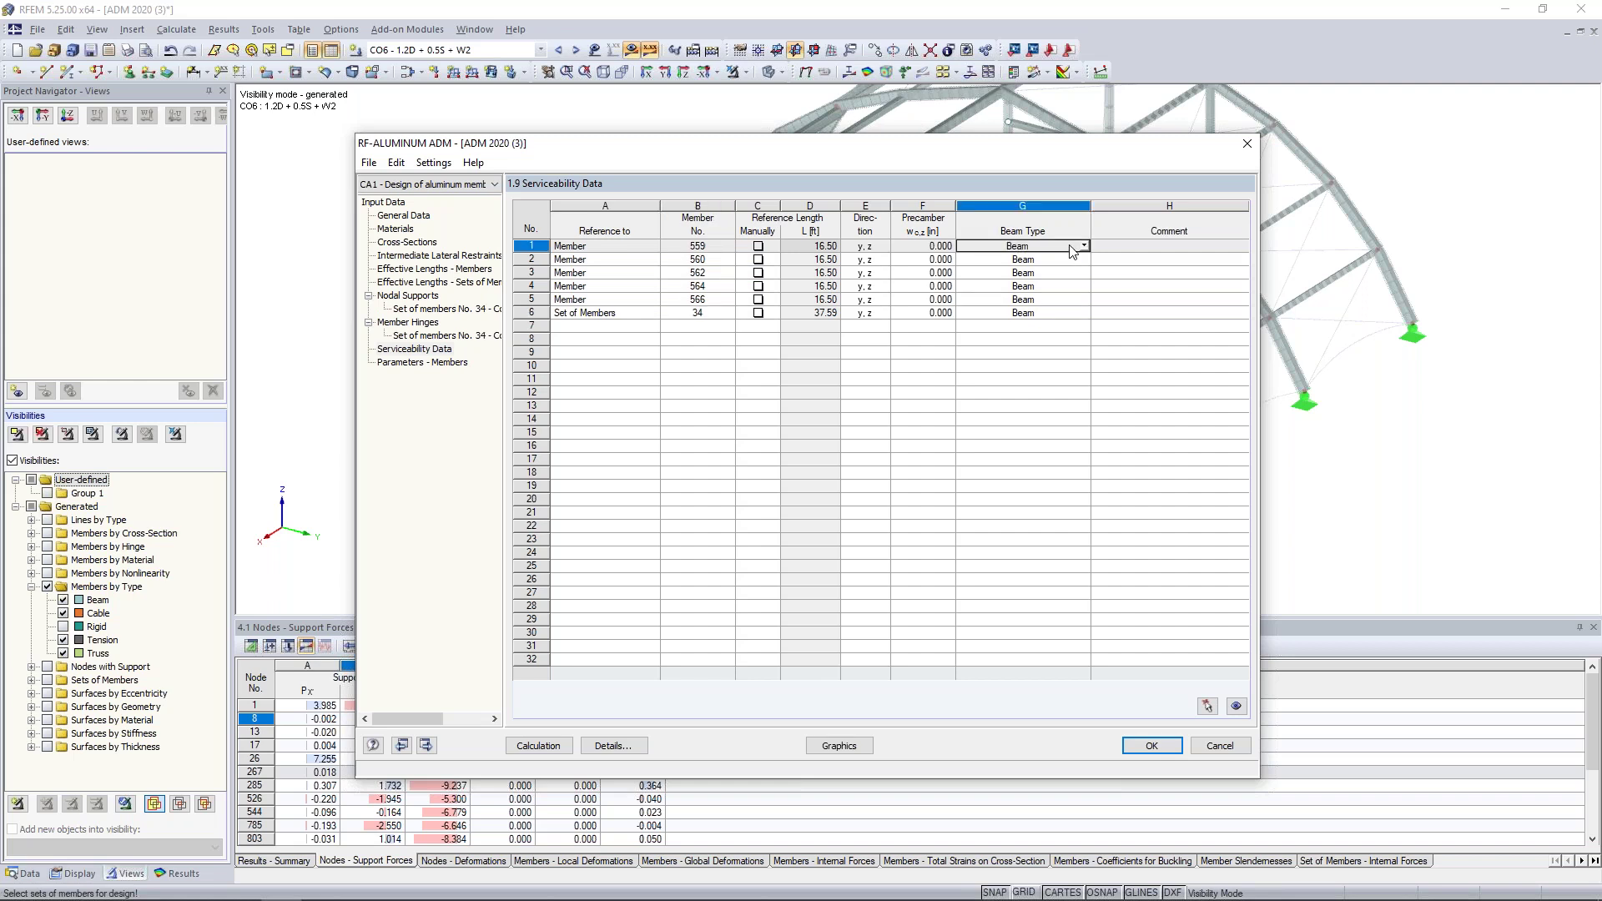
left_click(1083, 246)
left_click(1082, 247)
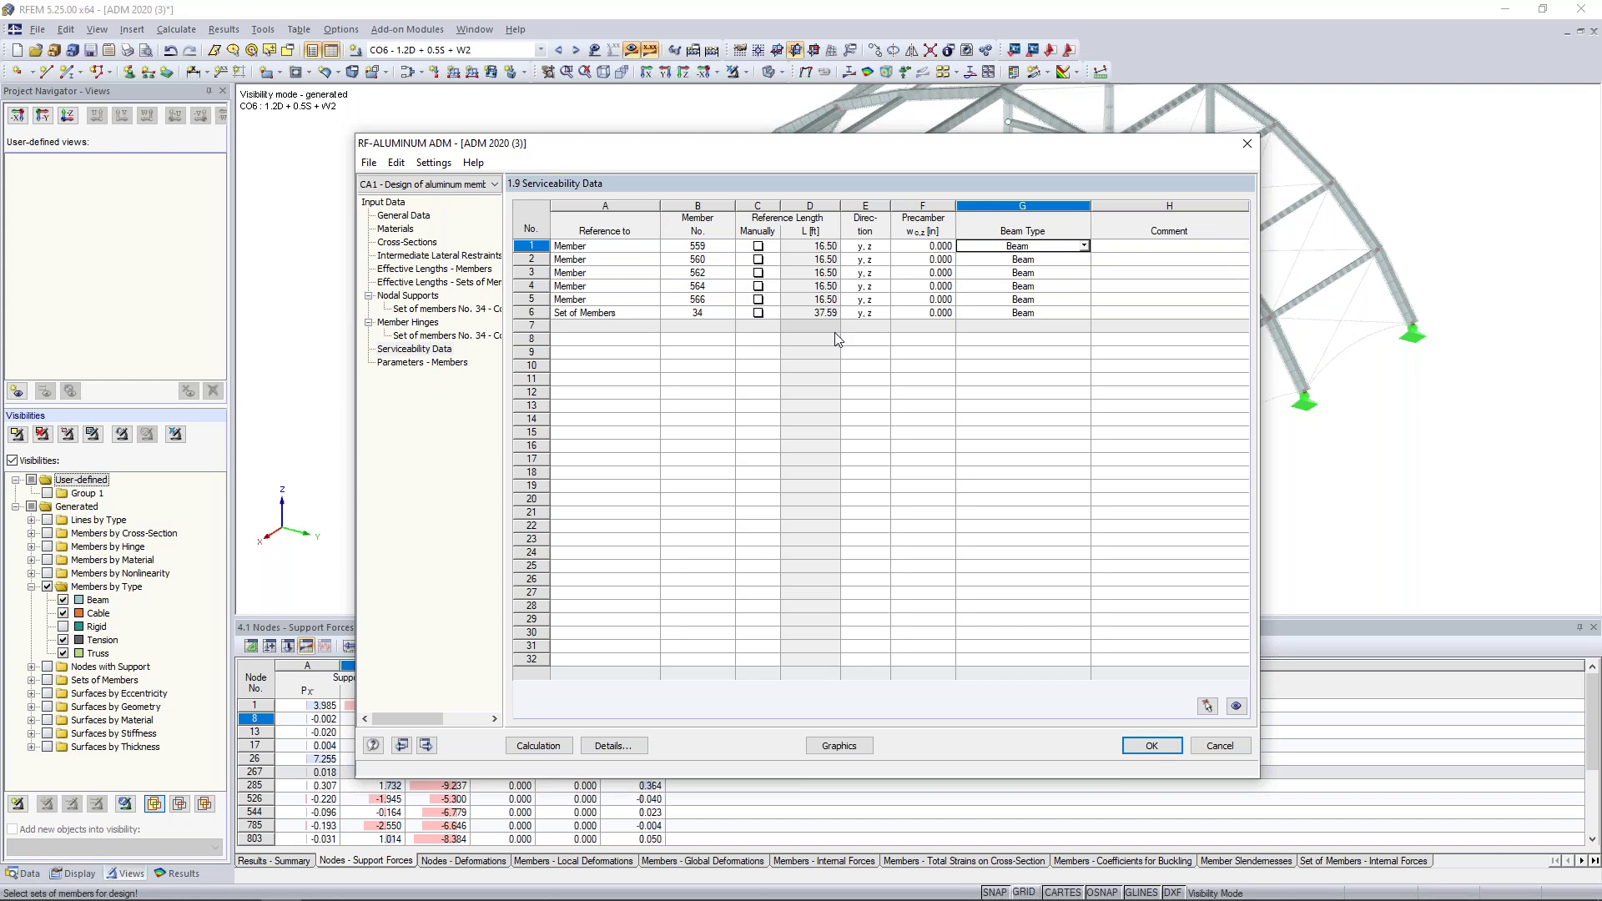
Step: Try the cross-sectional area option for tension design on member 559, examine its net area inputs and disable it again
left_click(443, 363)
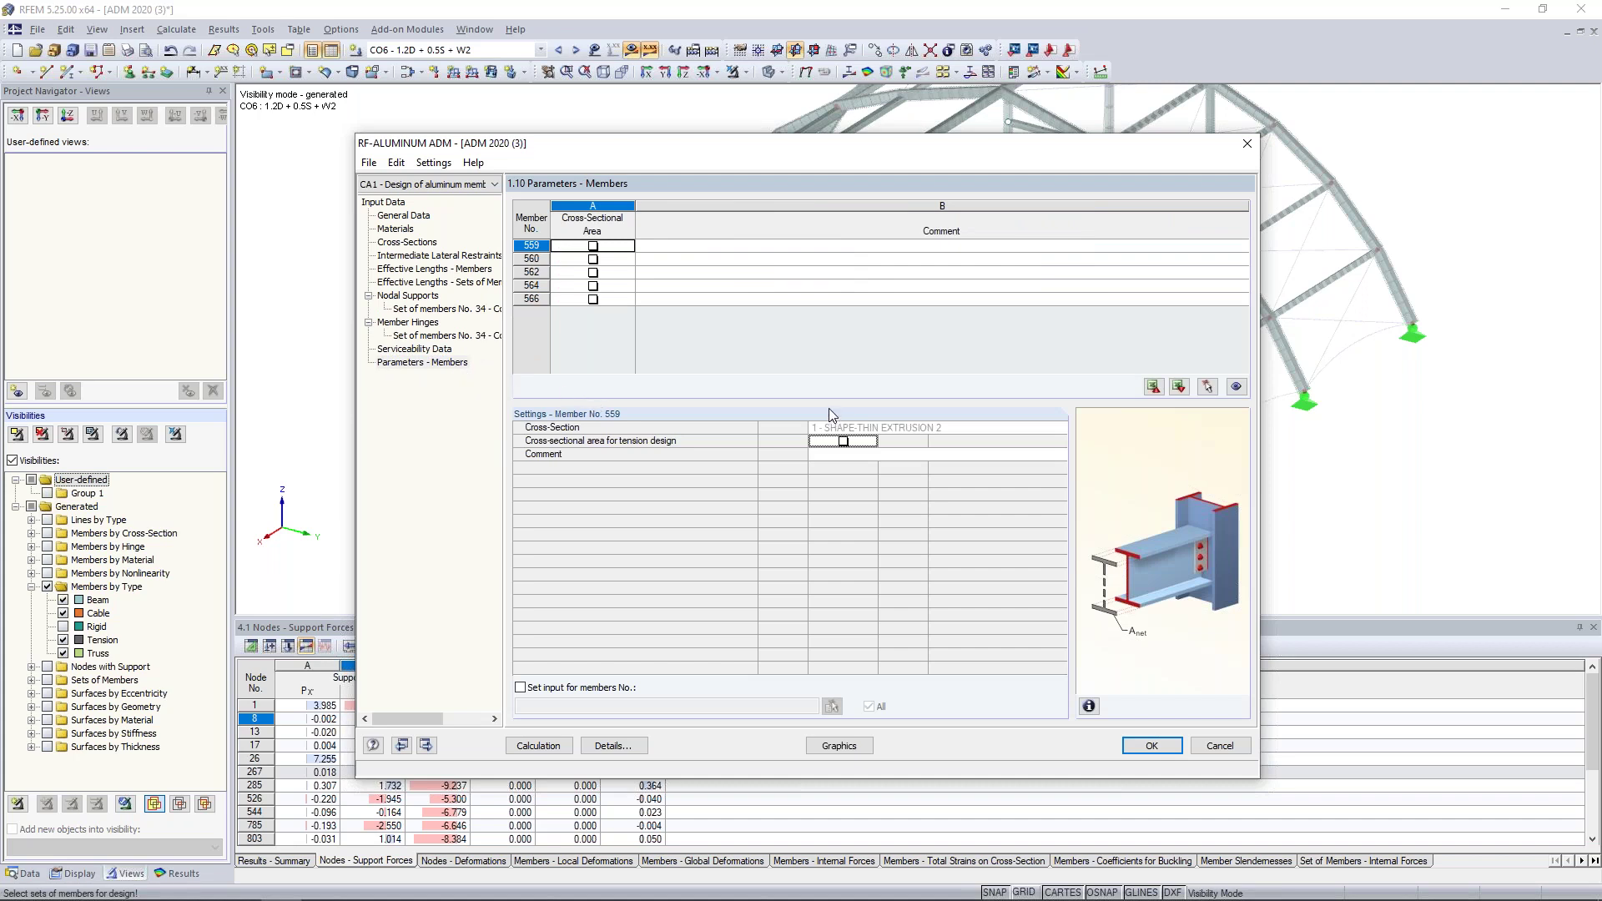
left_click(844, 441)
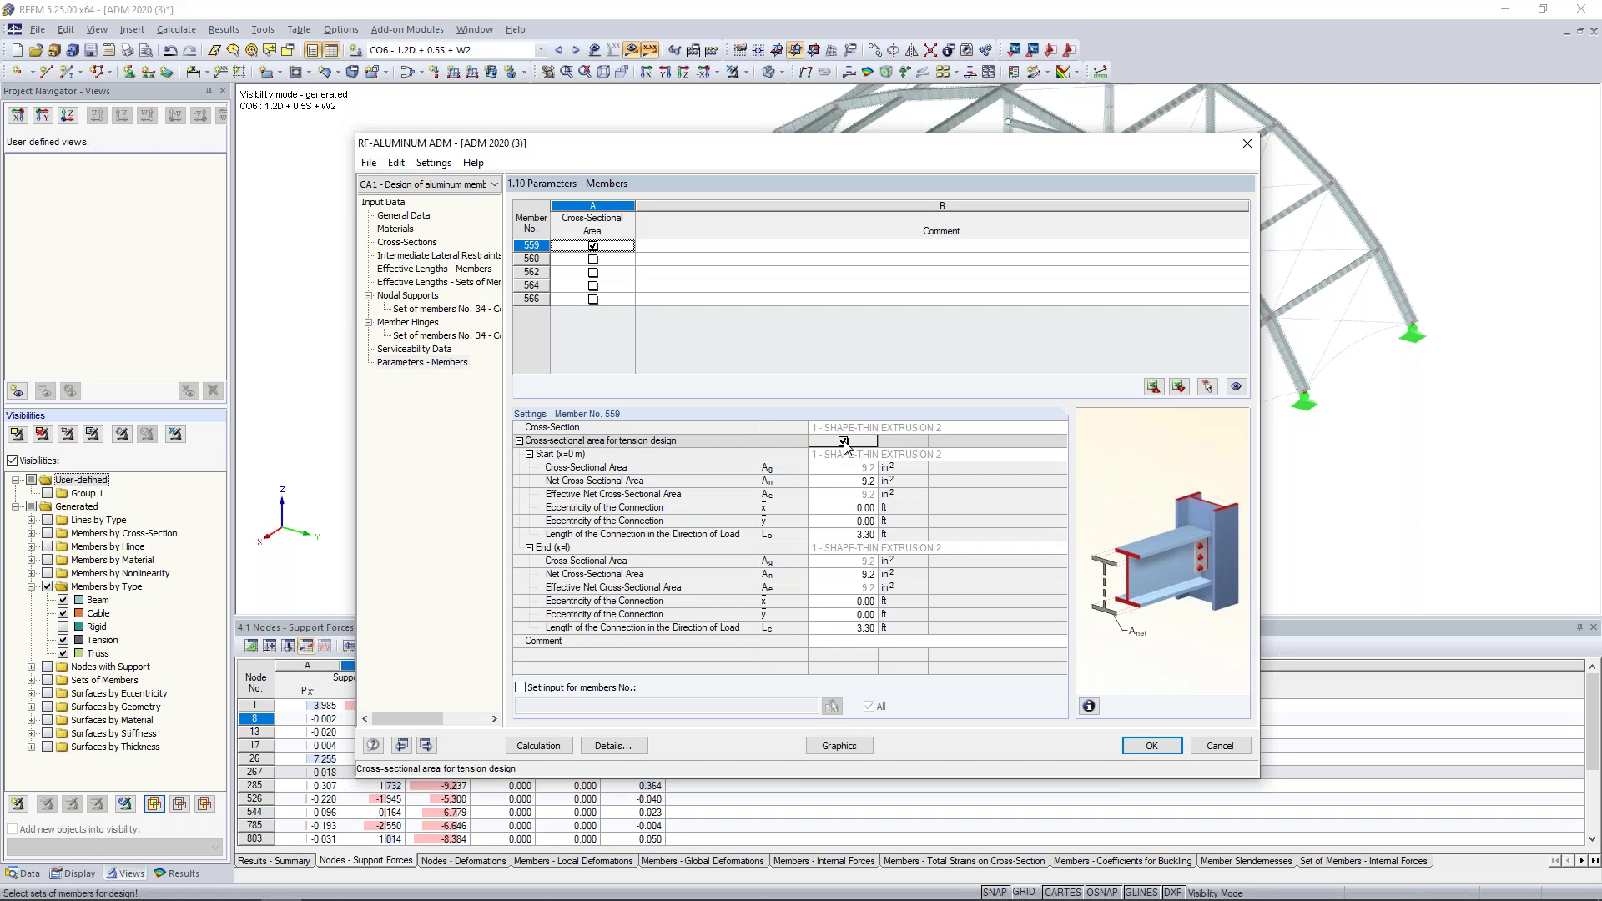
left_click(854, 483)
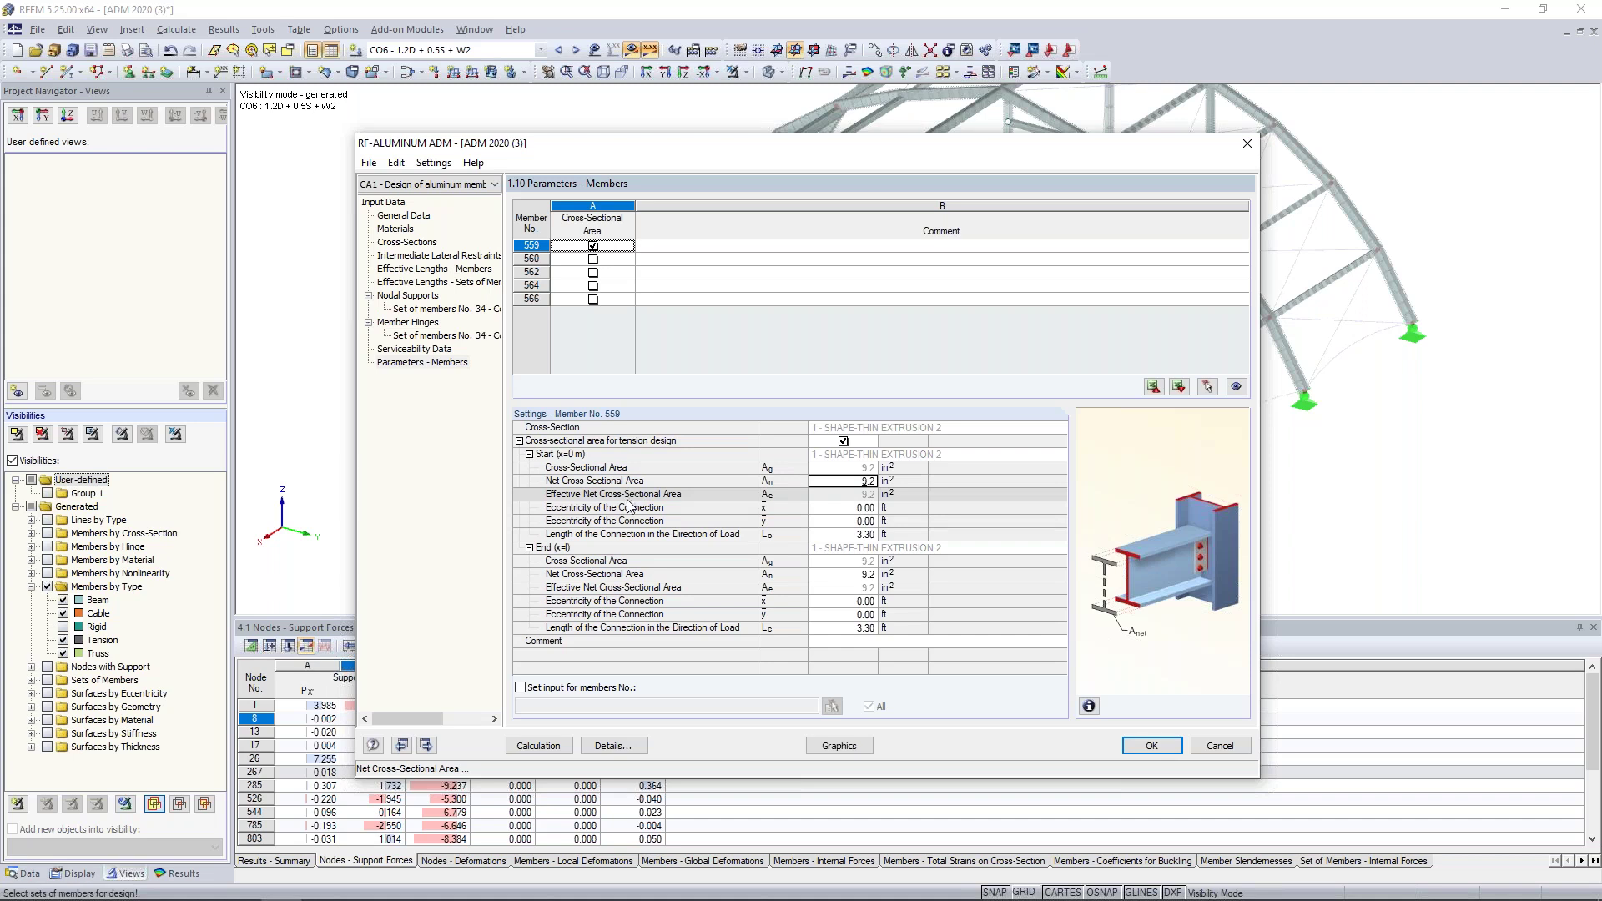
left_click(592, 245)
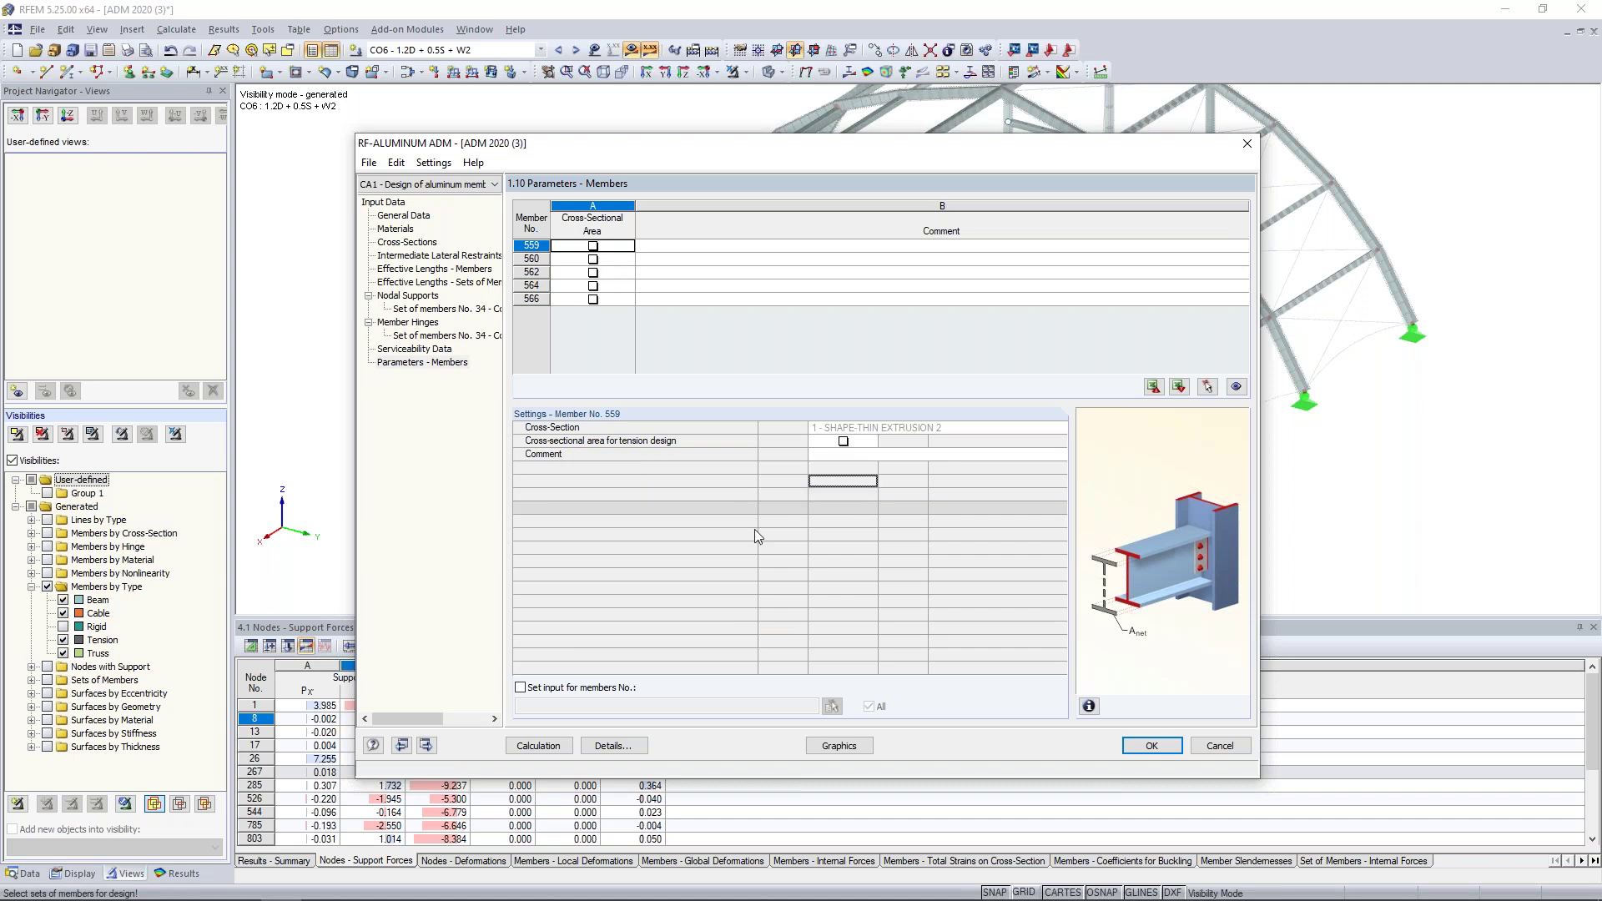
Step: Set the serviceability deflection limit to L/180 in the LRFD 2020 design details
left_click(613, 745)
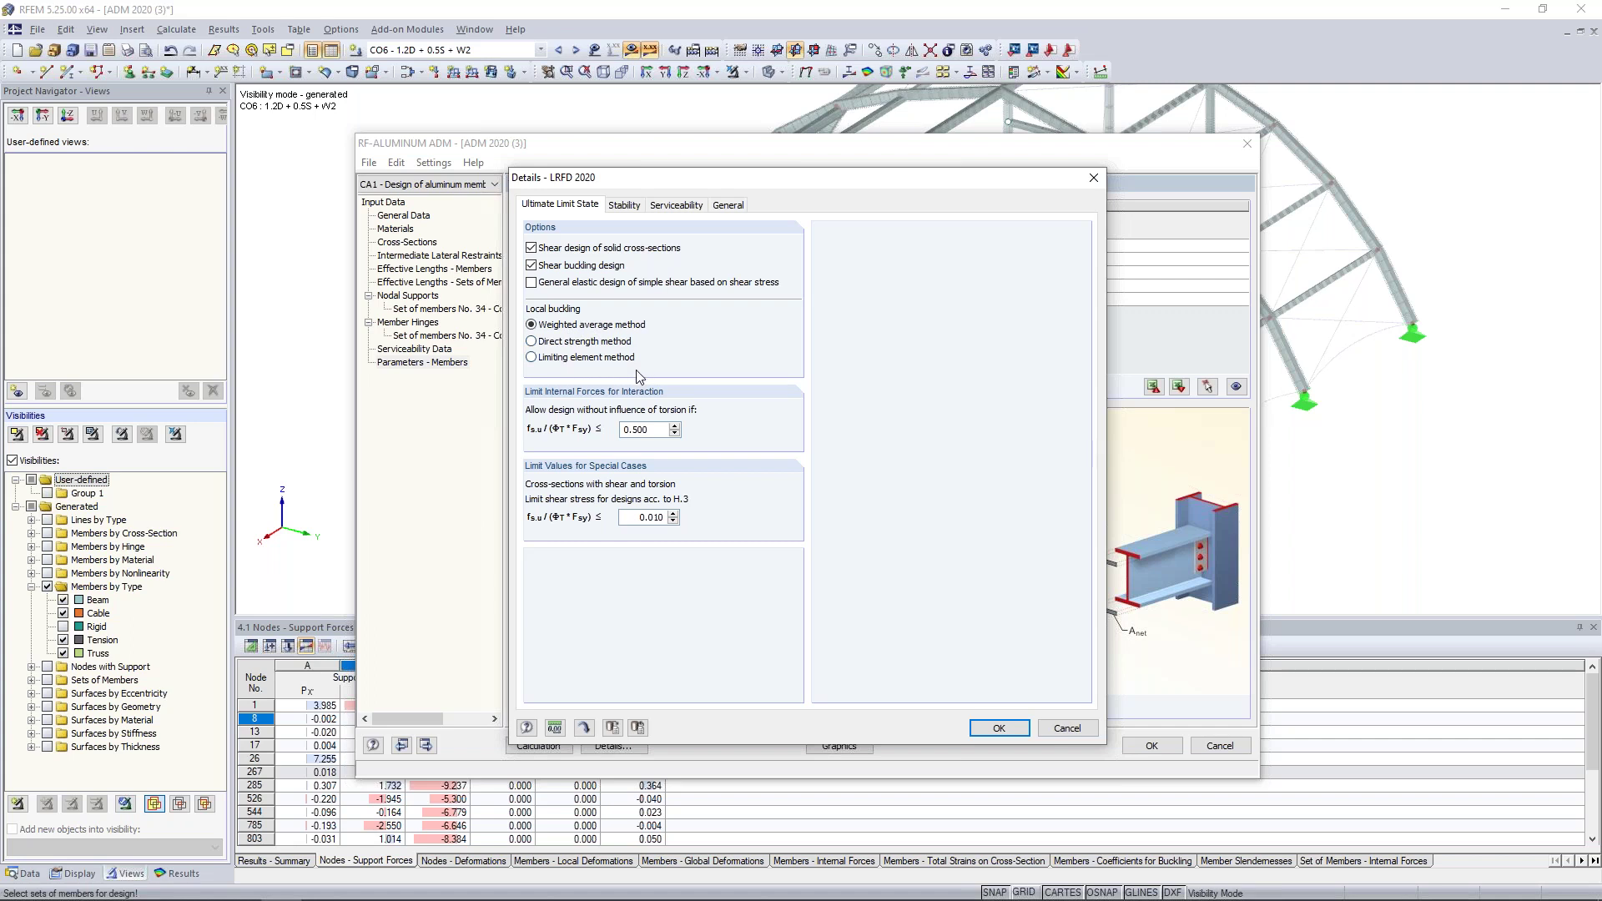
left_click(672, 206)
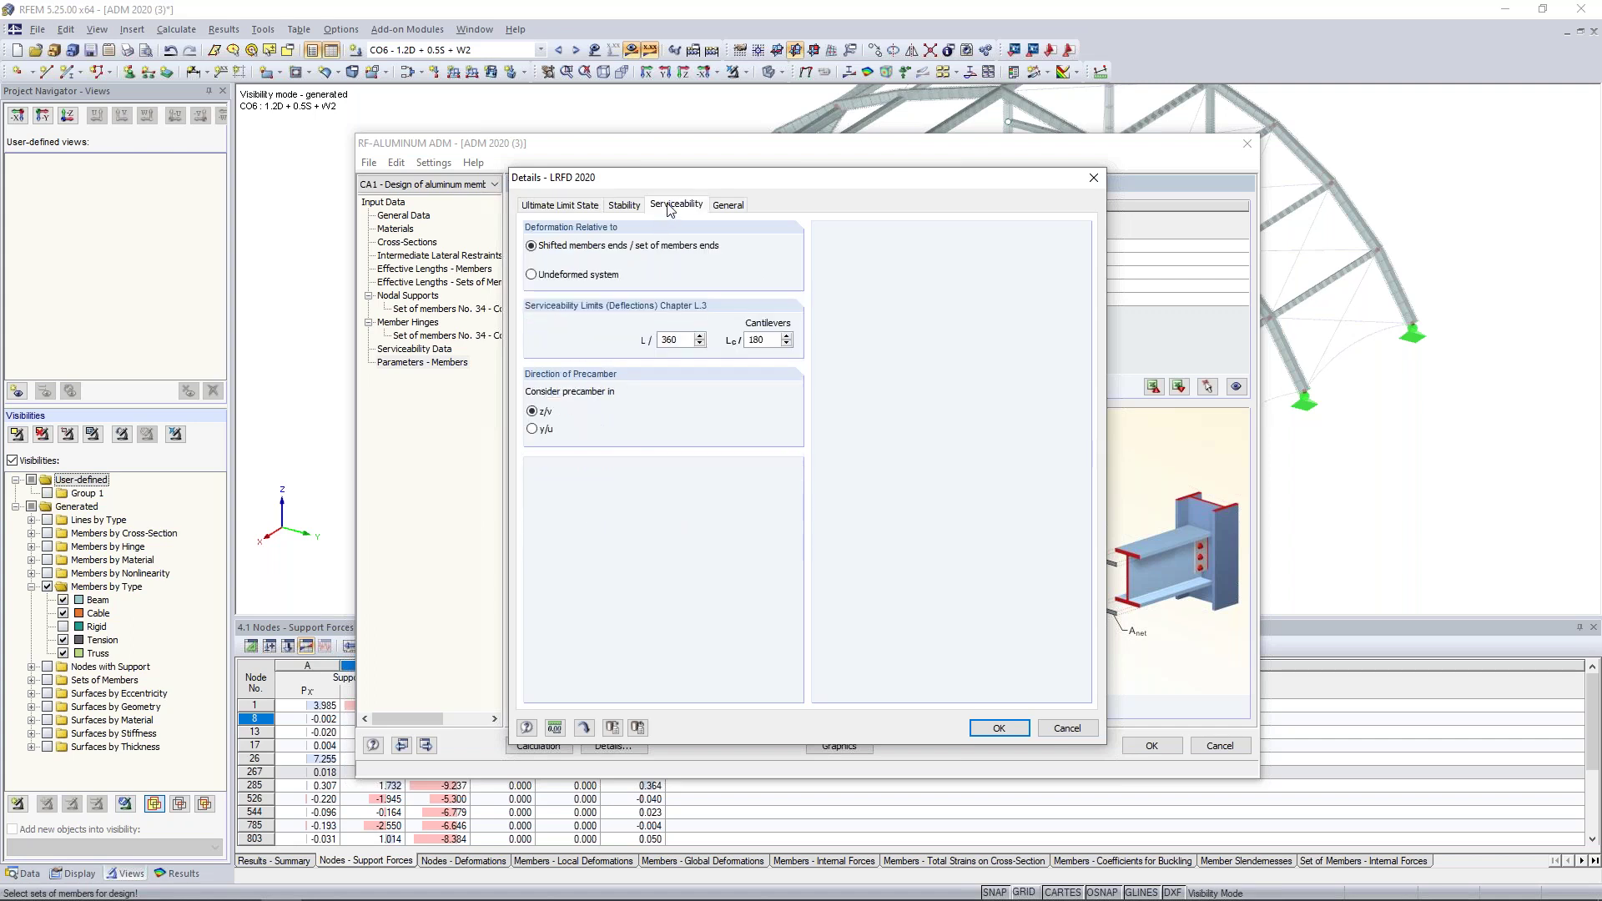
double_click(684, 340)
type("180")
left_click(1000, 728)
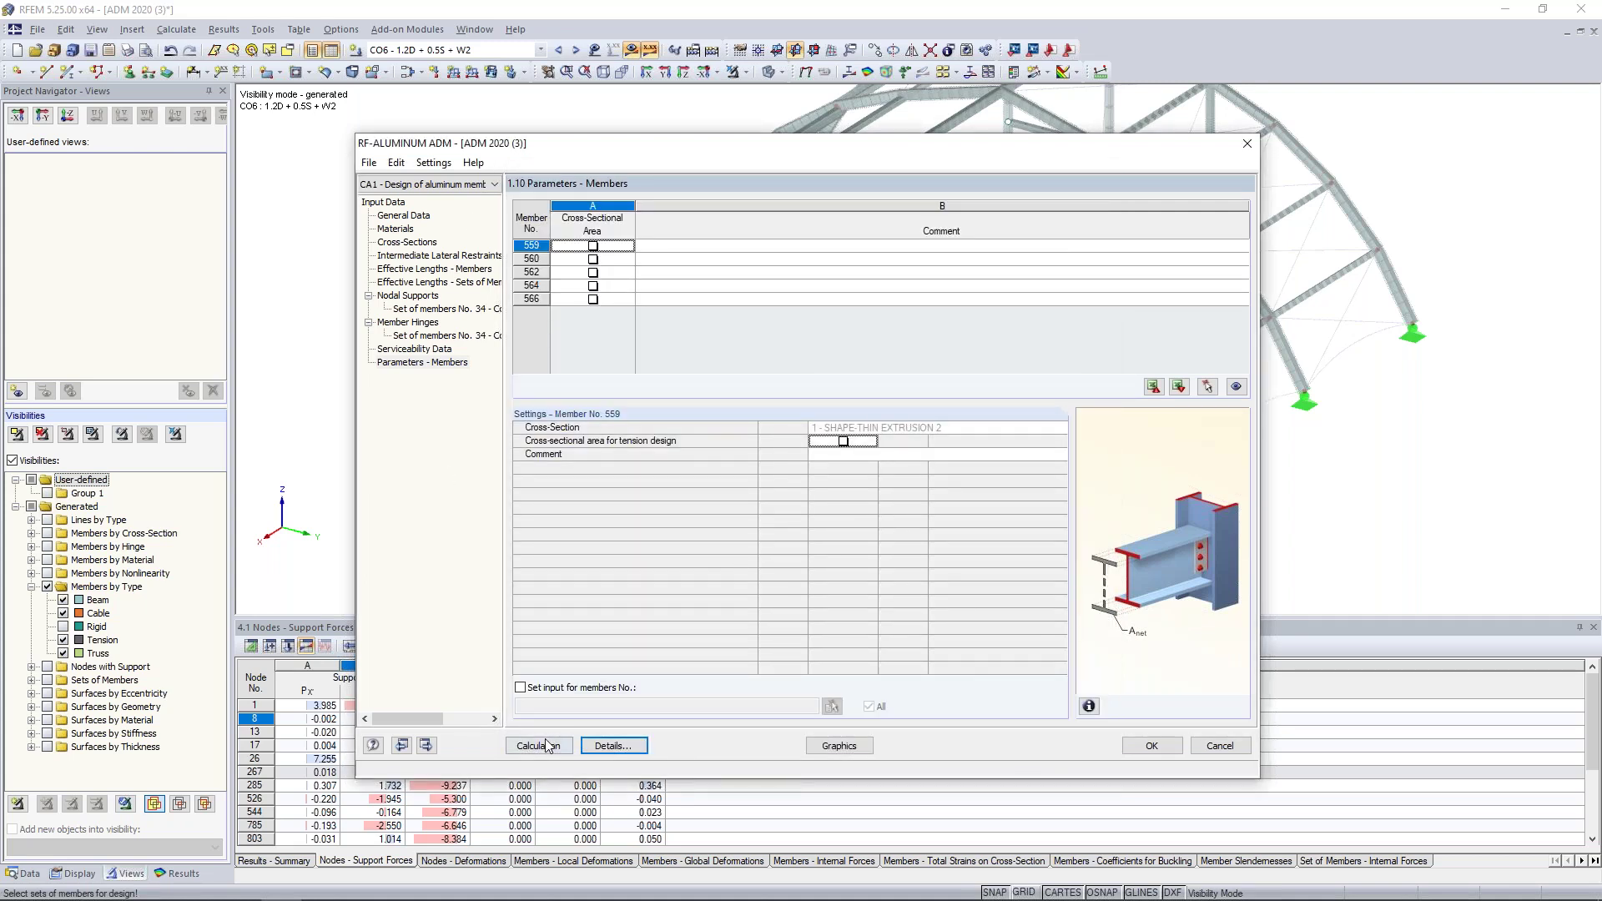
Step: Close the design module with its input kept, switch to model ADM 2020 (4) and open its RF-ALUMINUM ADM results
left_click(1150, 745)
left_click(473, 29)
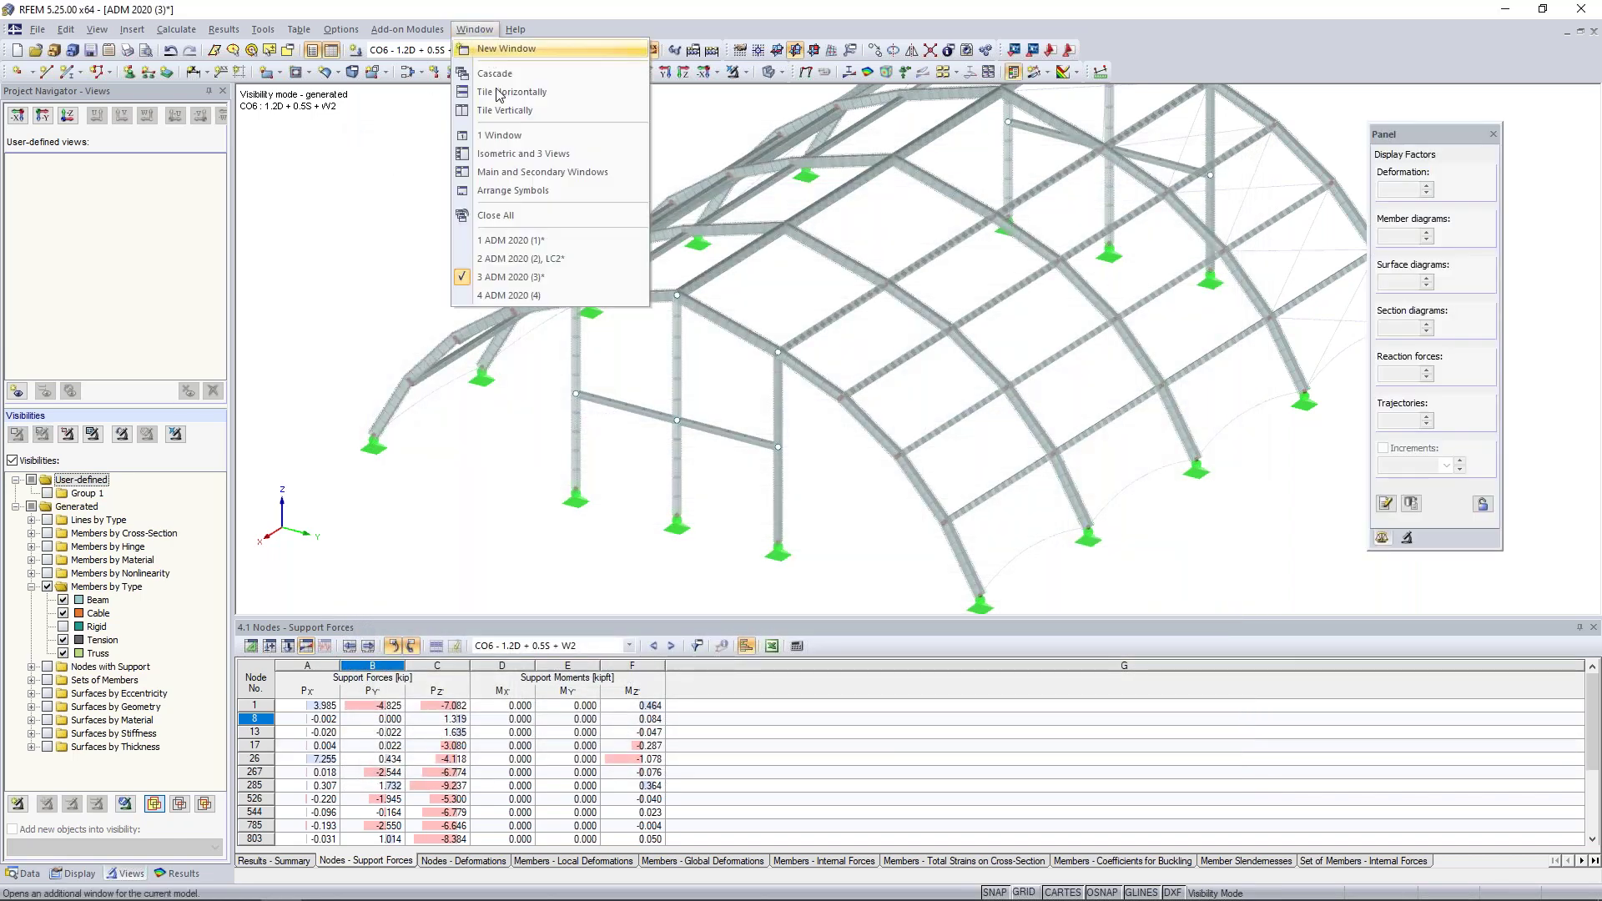
left_click(497, 298)
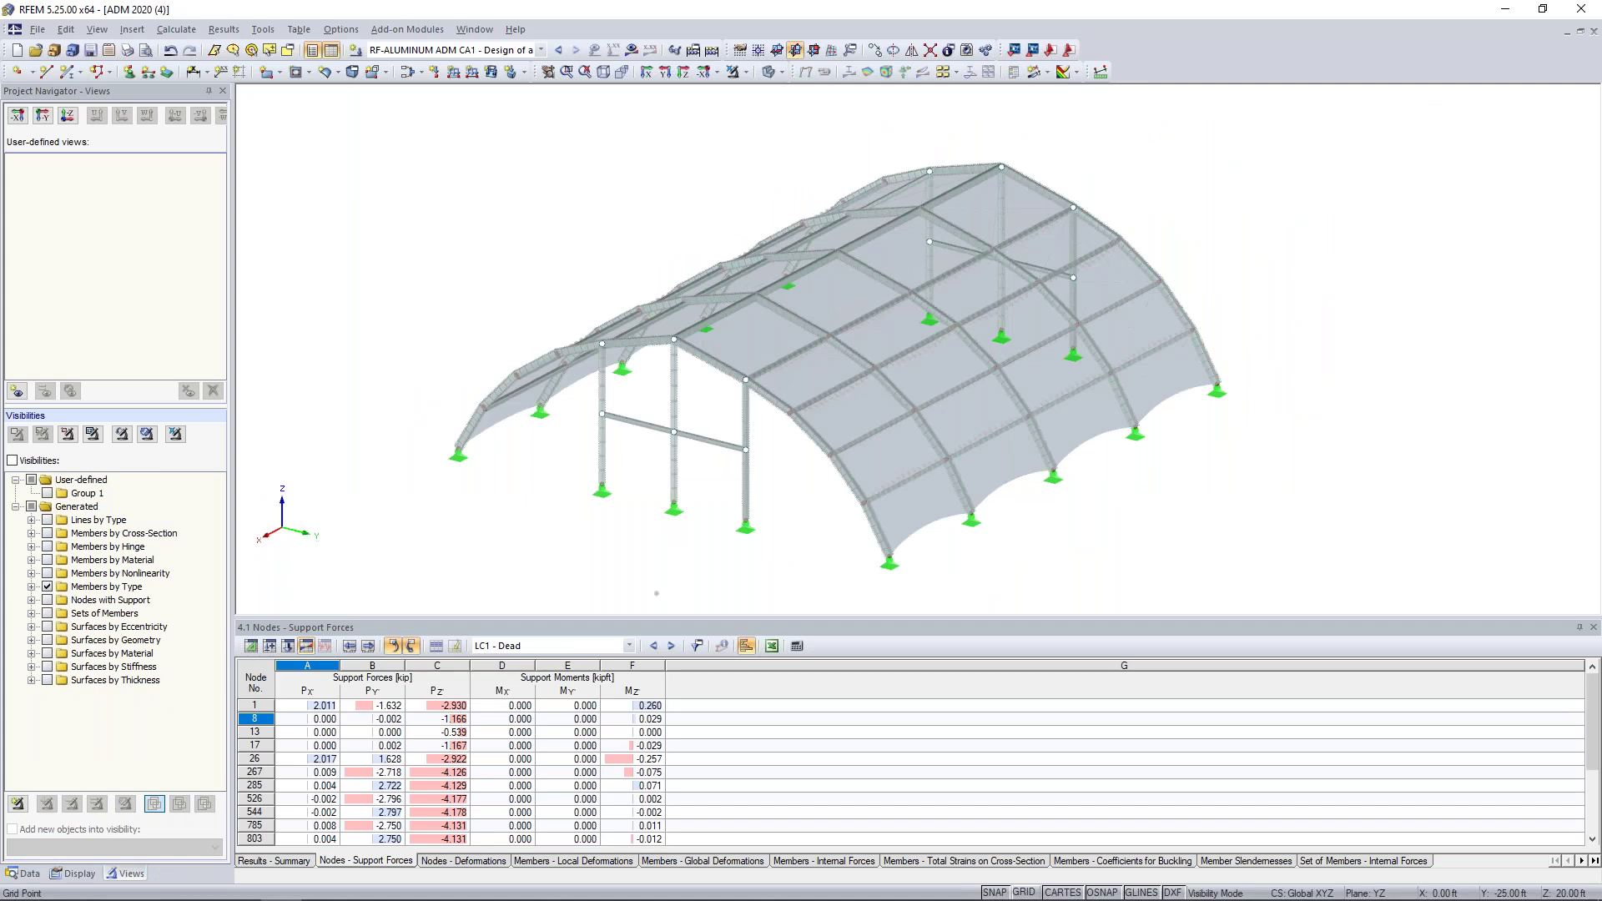
left_click(417, 31)
left_click(417, 49)
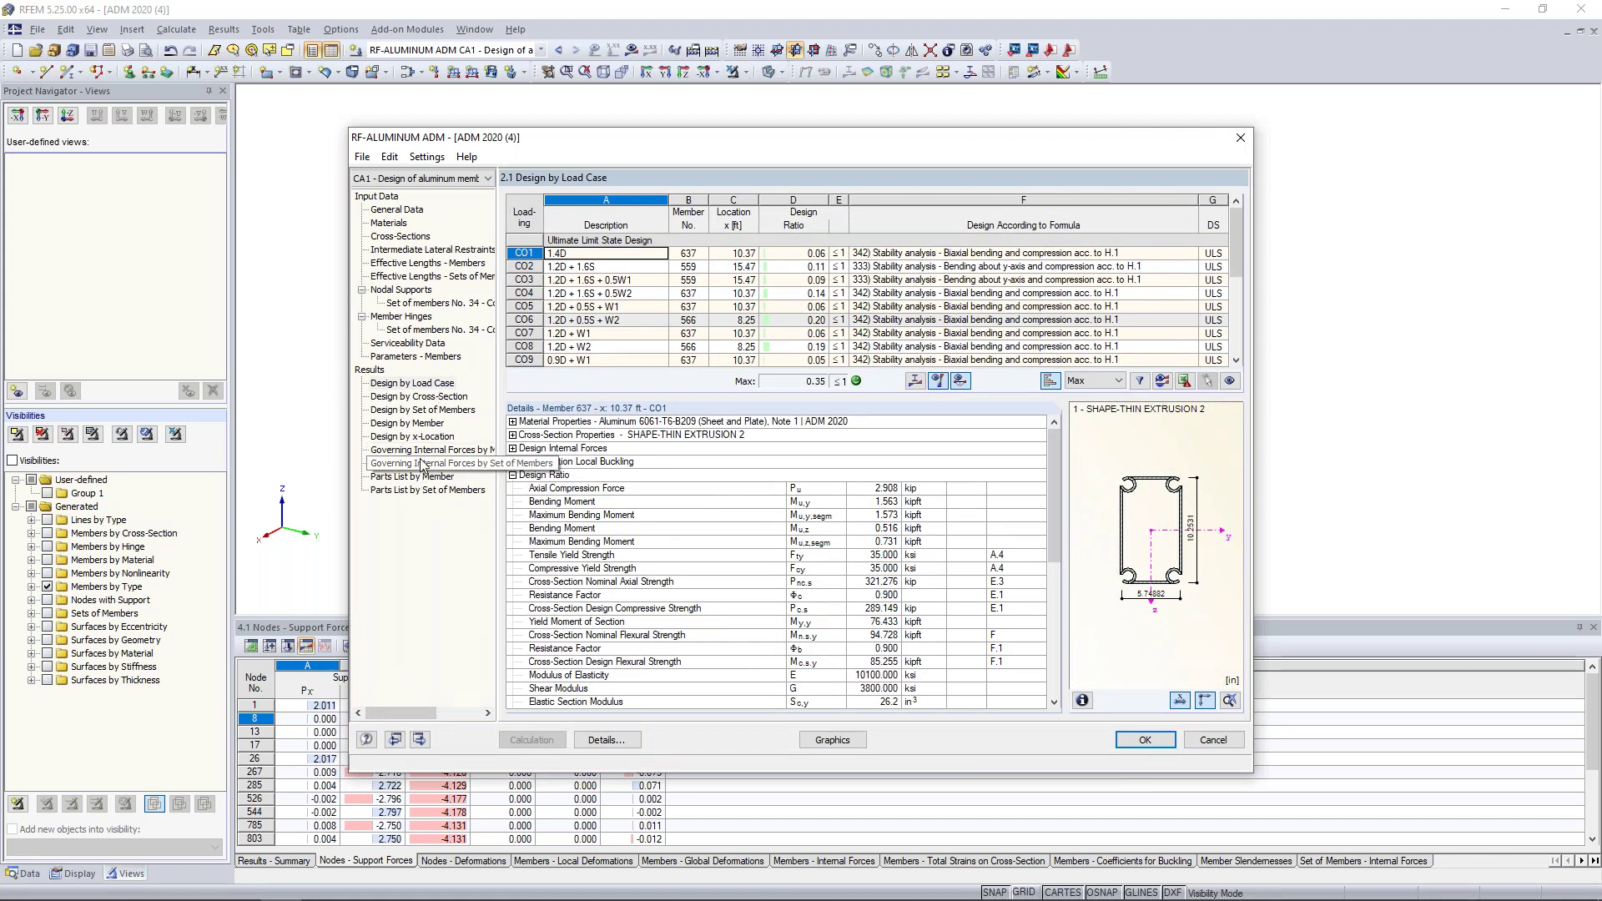
Step: Examine the design results by member, covering member 559's cross-section, stability and serviceability checks
left_click(420, 424)
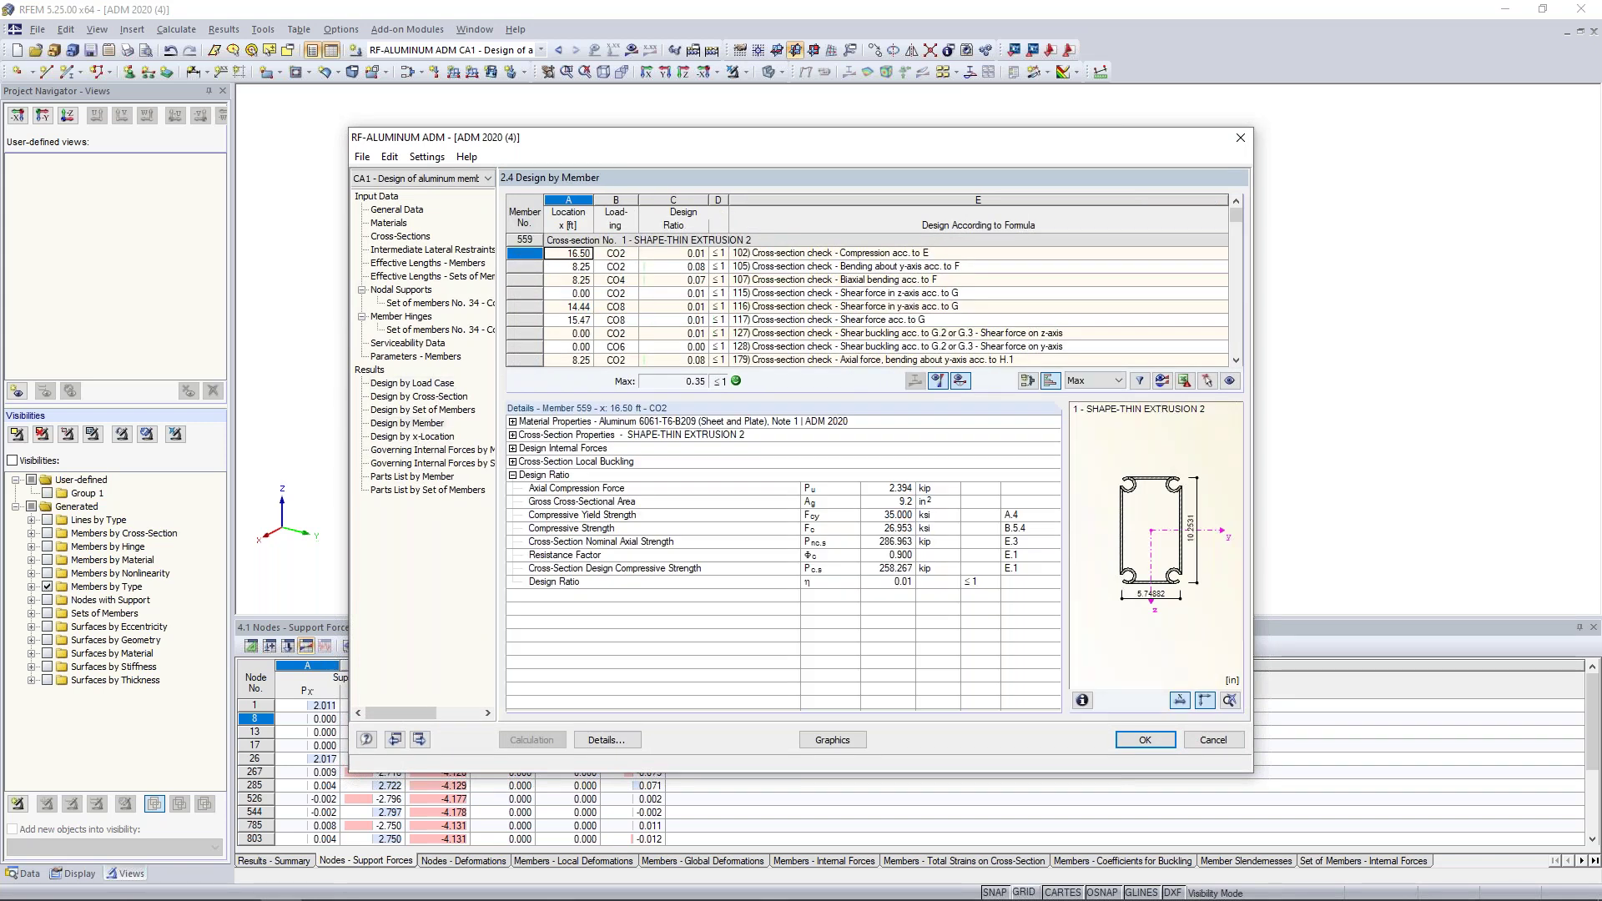
left_click_drag(749, 155, 708, 444)
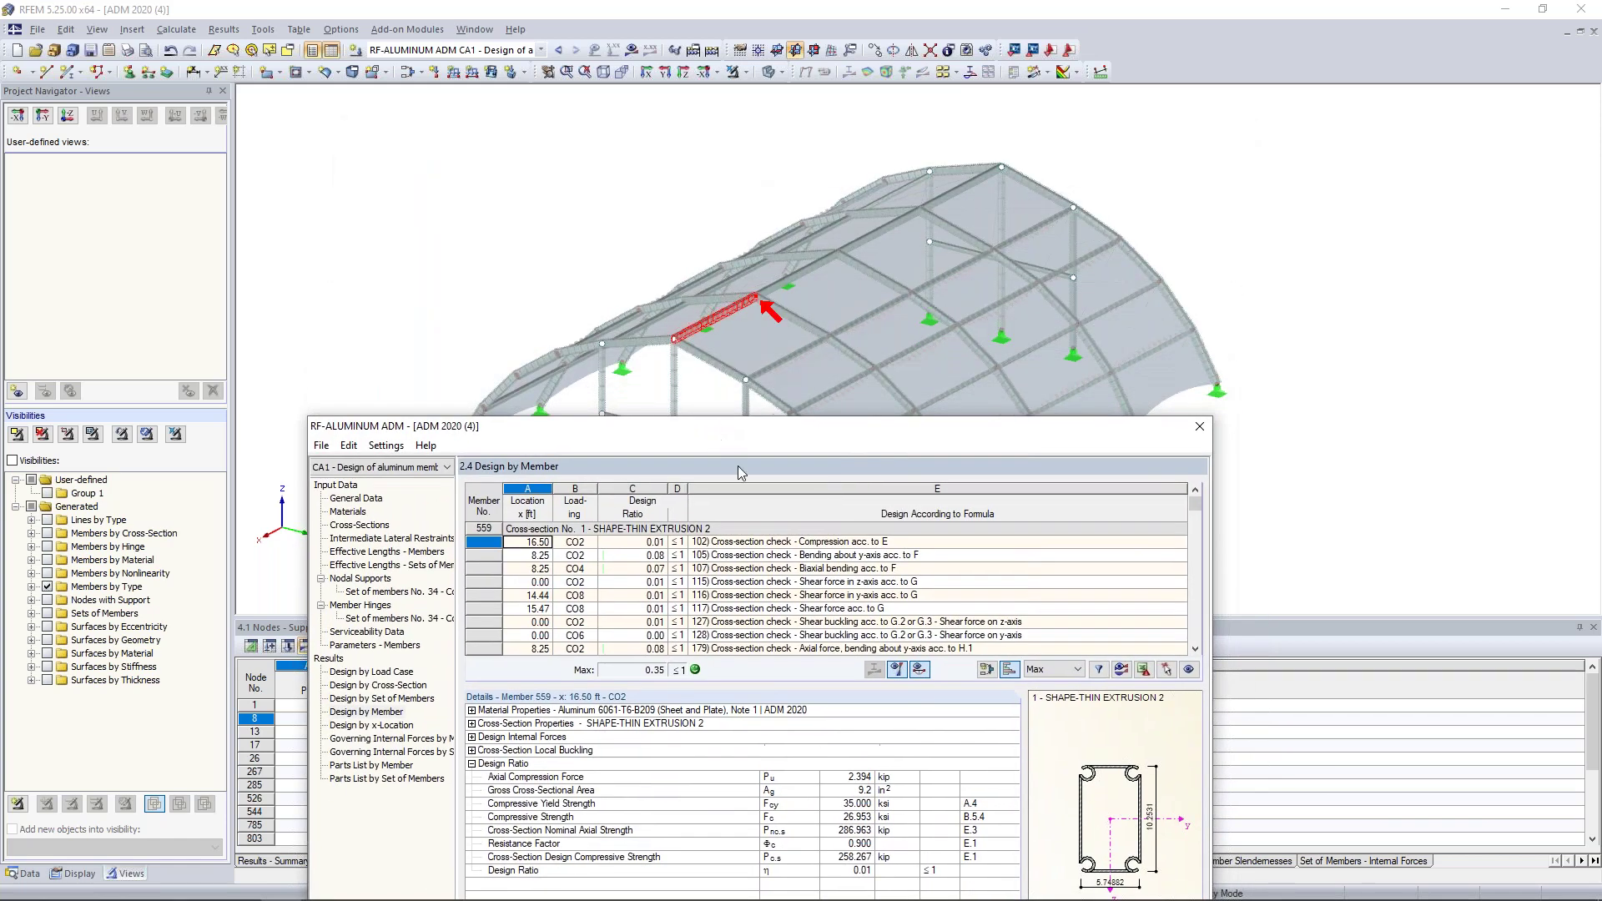
scroll(769, 582, "down", 5)
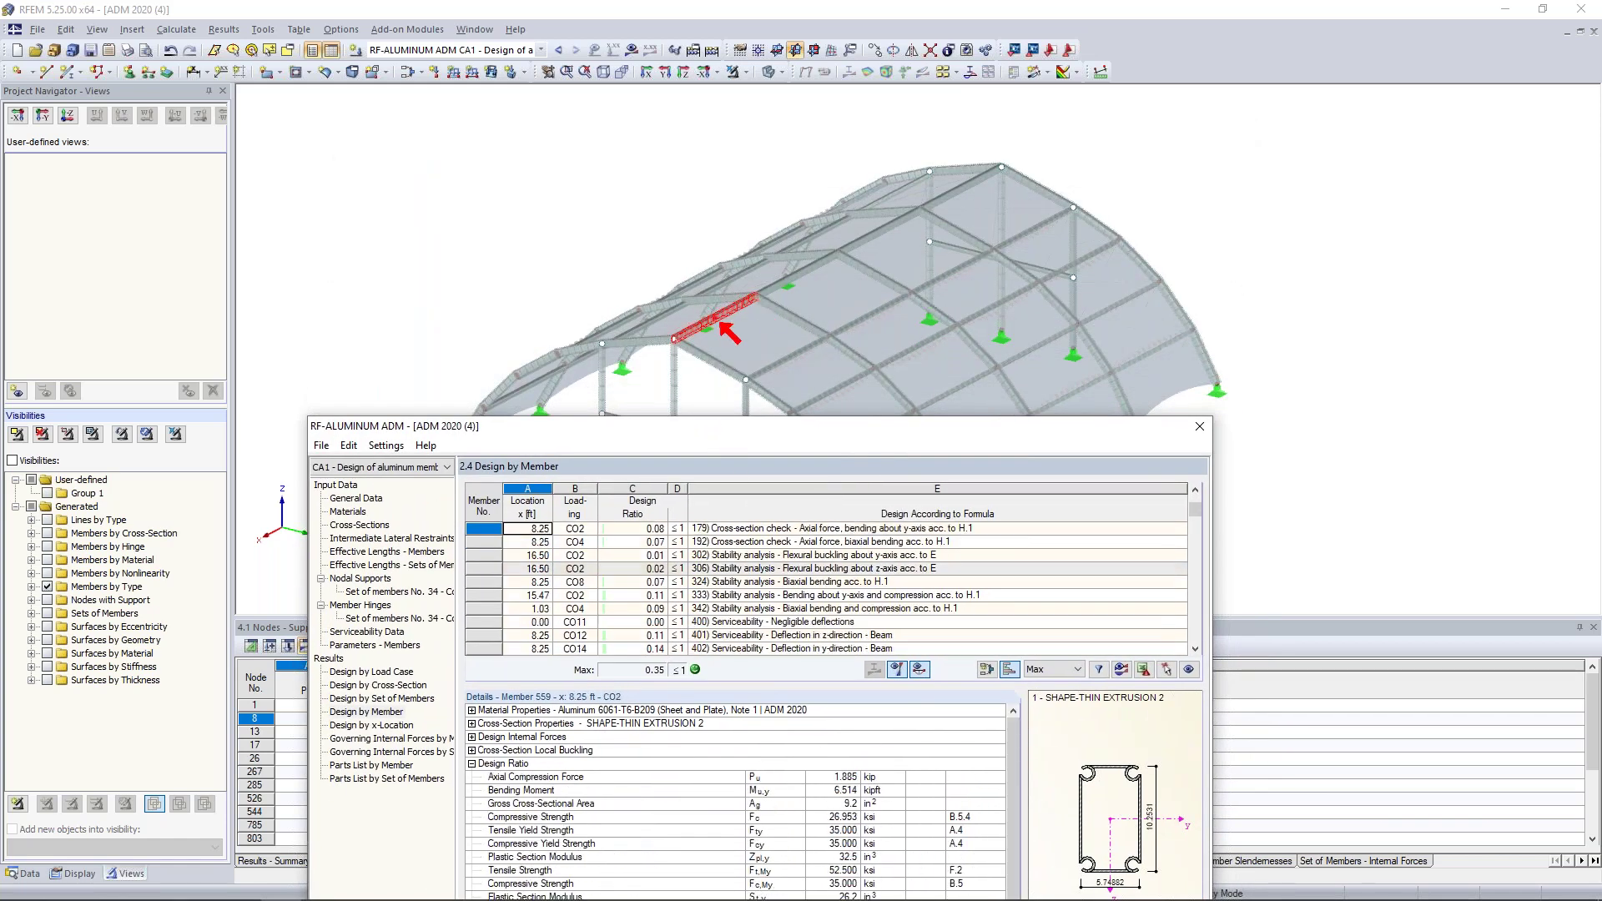
Step: Examine the cross-section, stability and serviceability checks of member 560 and return to member 559's checks
scroll(826, 588, "down", 5)
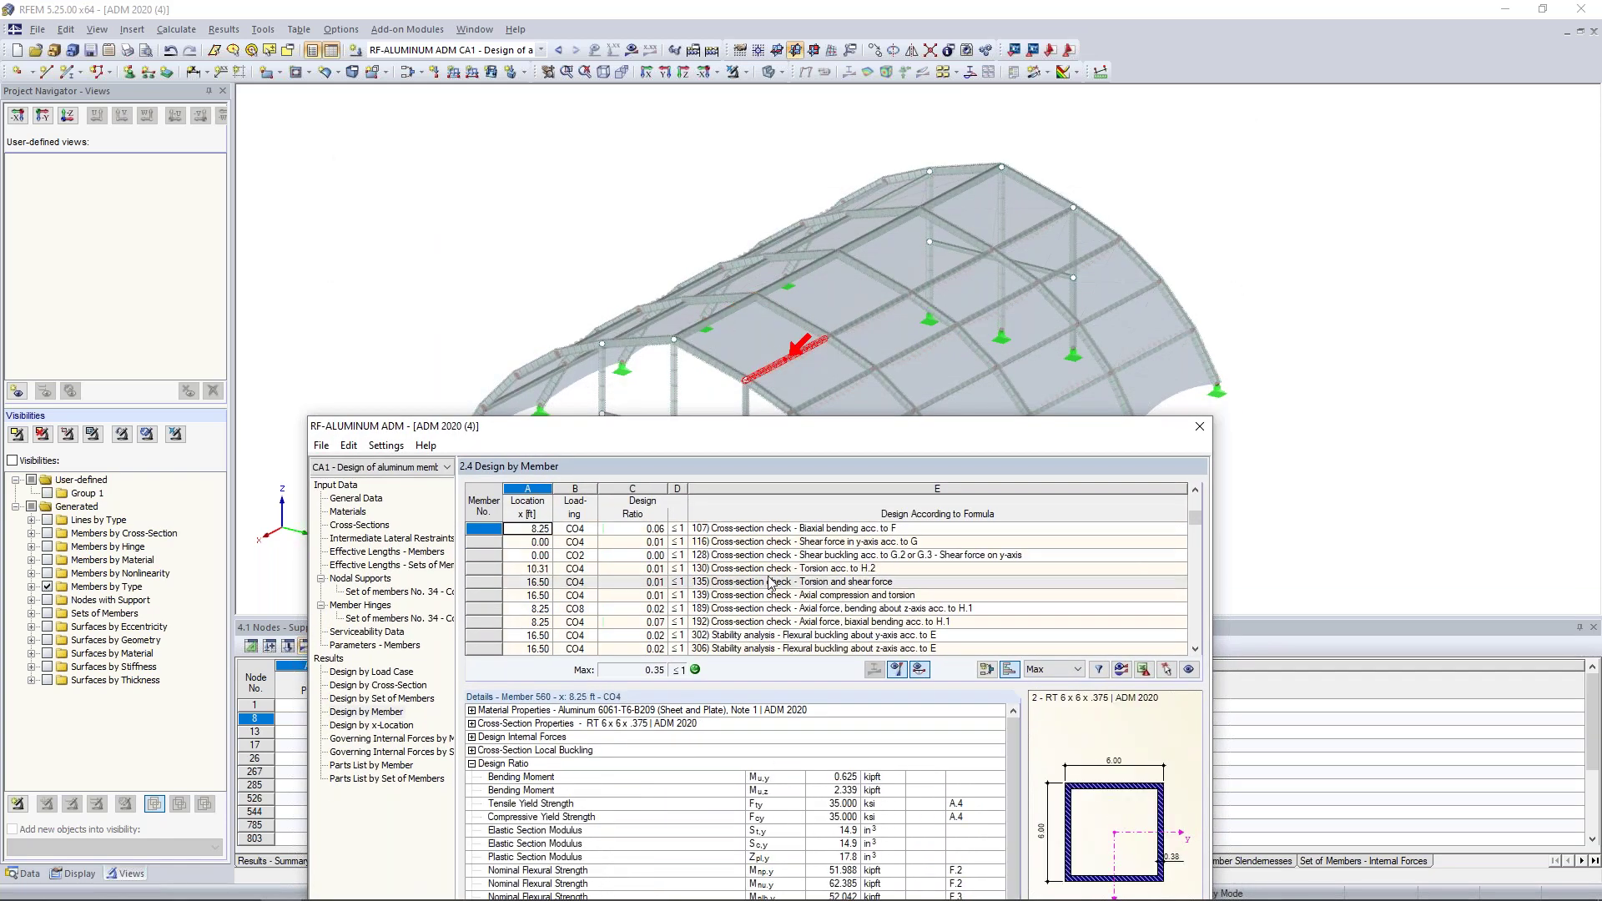
scroll(921, 482, "down", 1)
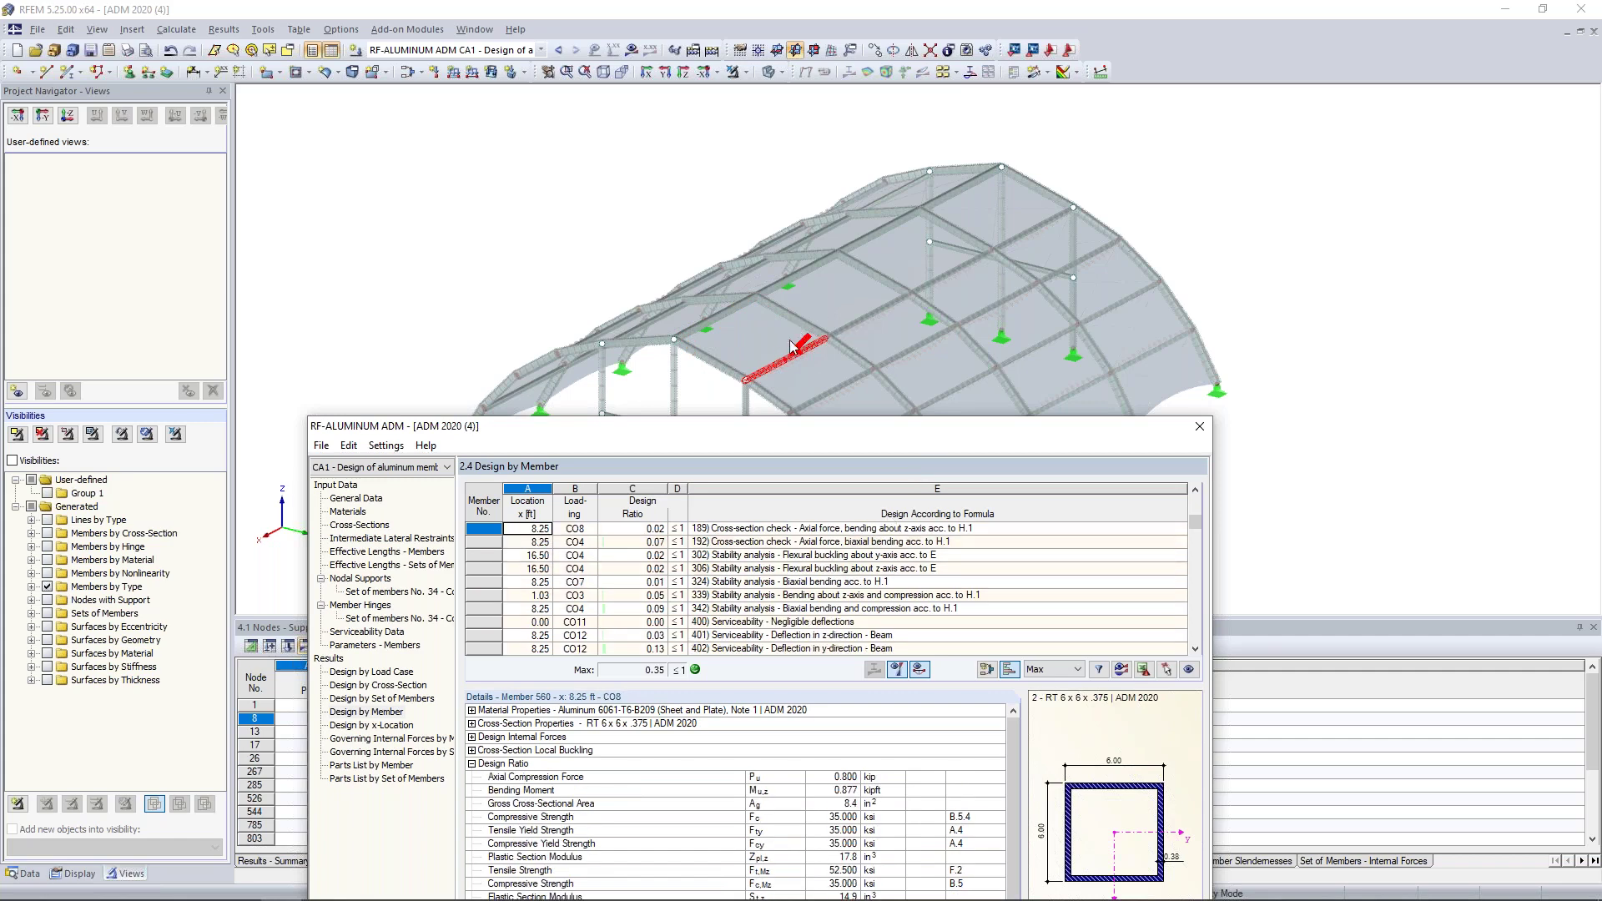
left_click_drag(786, 429, 838, 173)
scroll(817, 336, "up", 1)
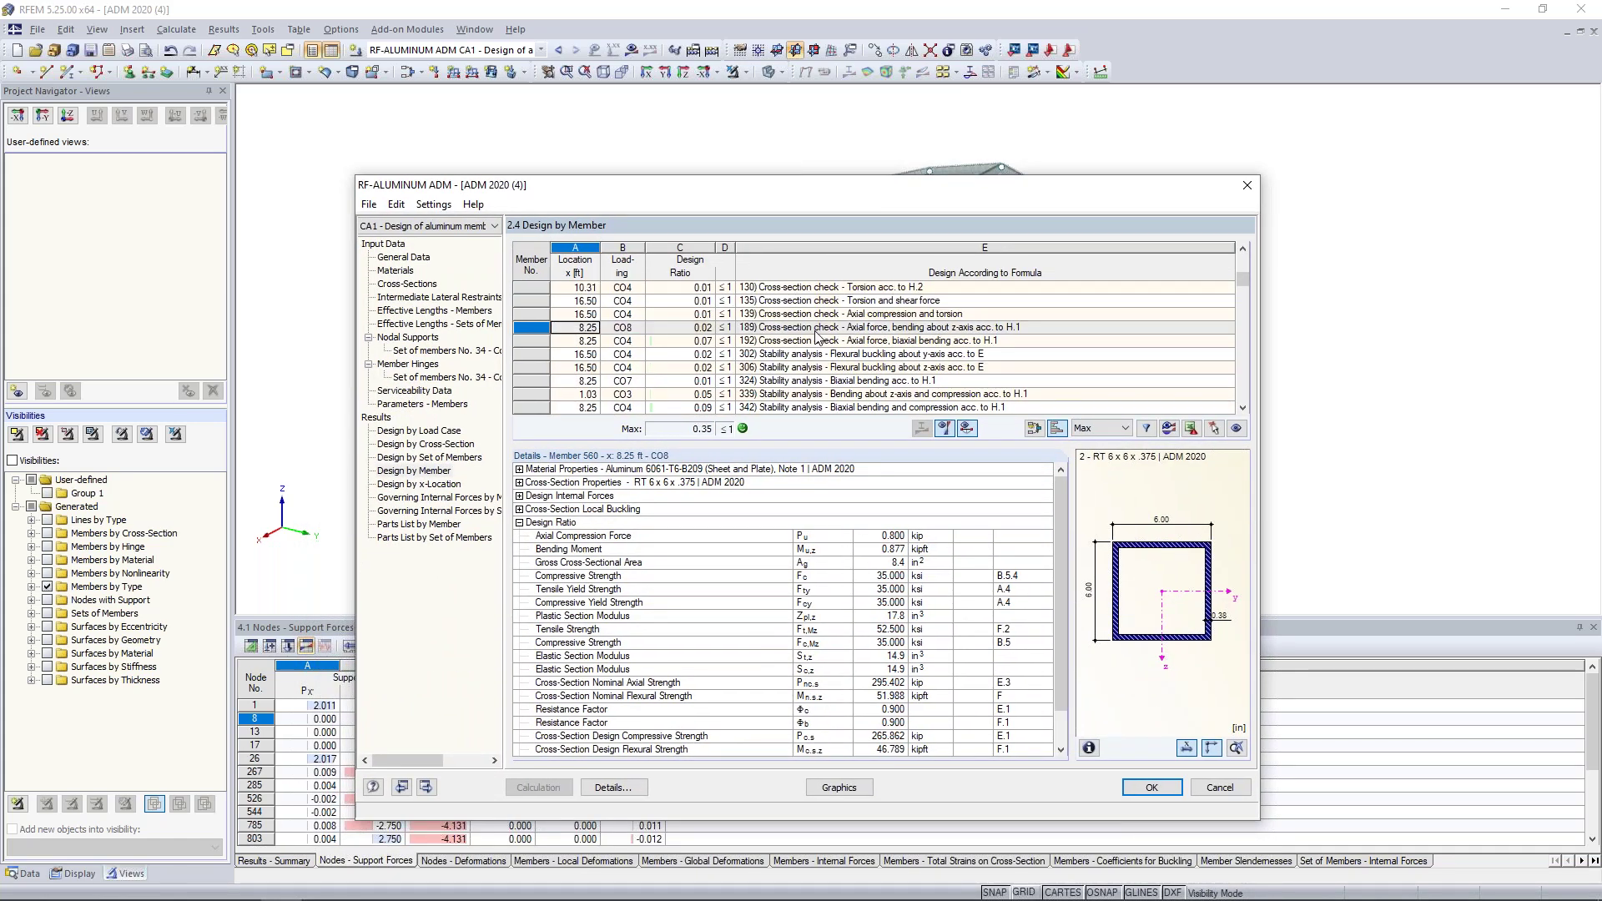
scroll(818, 336, "up", 2)
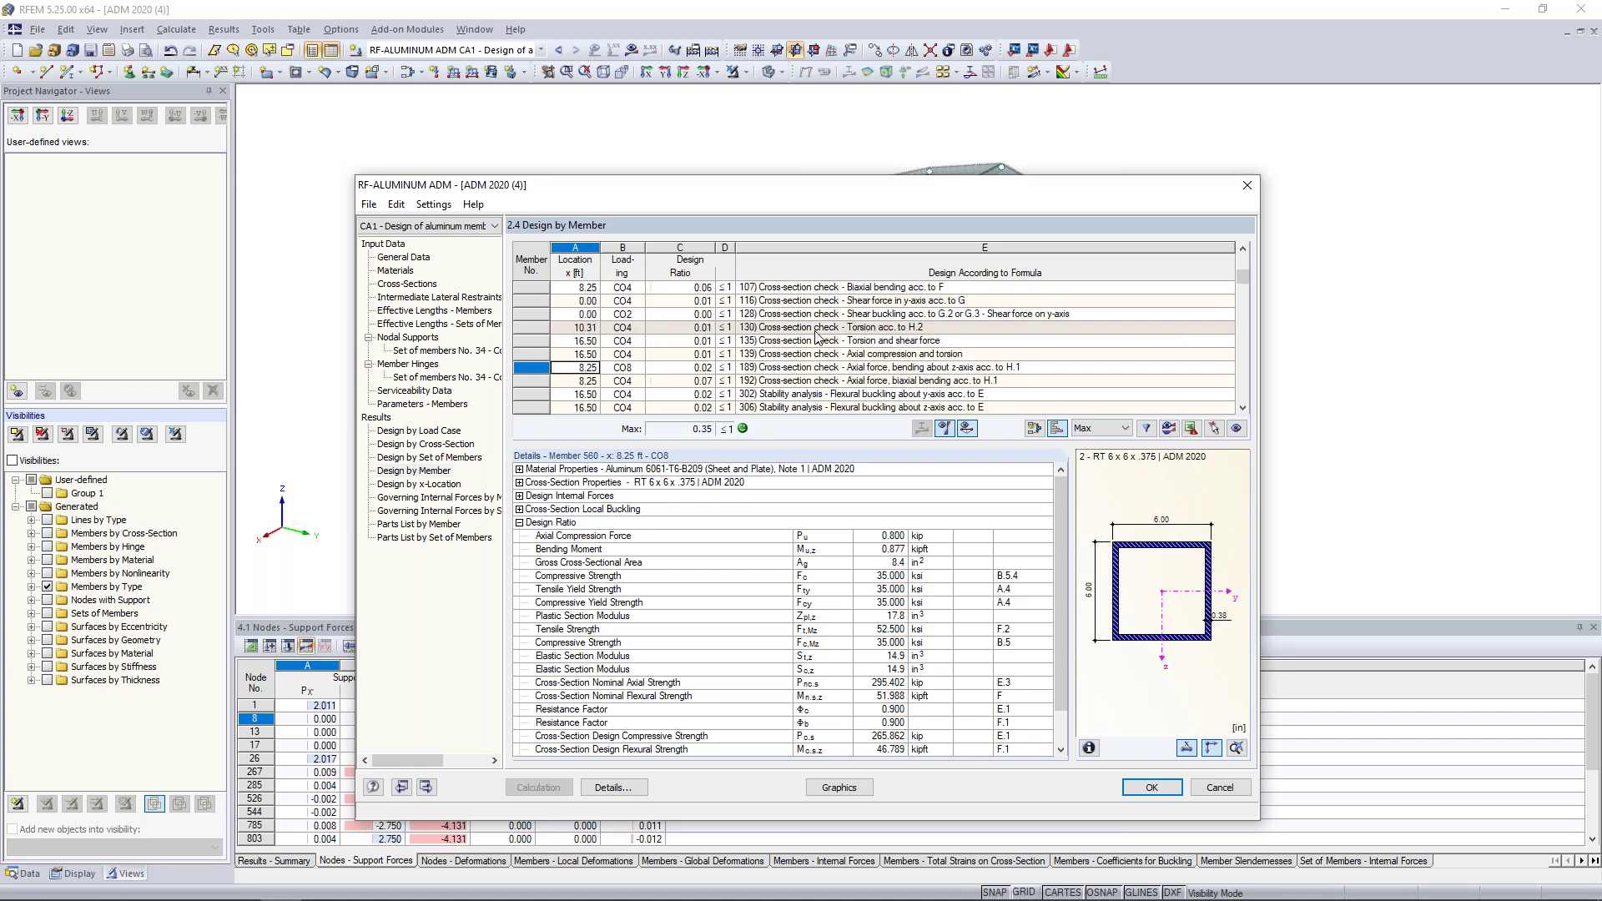
scroll(818, 336, "up", 1)
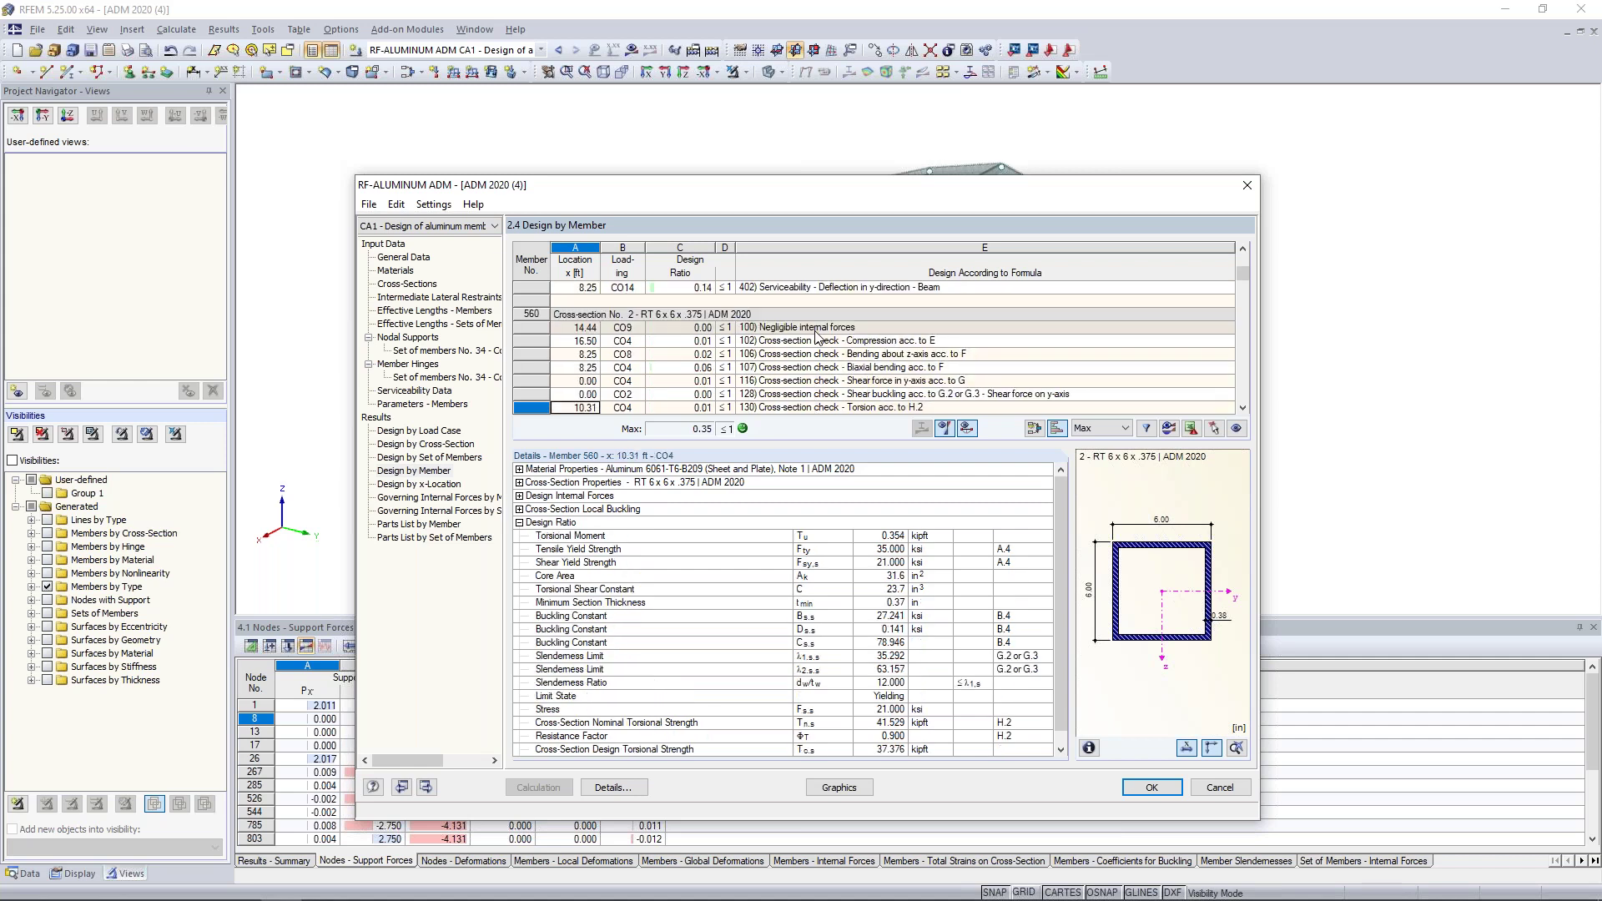
scroll(818, 336, "up", 4)
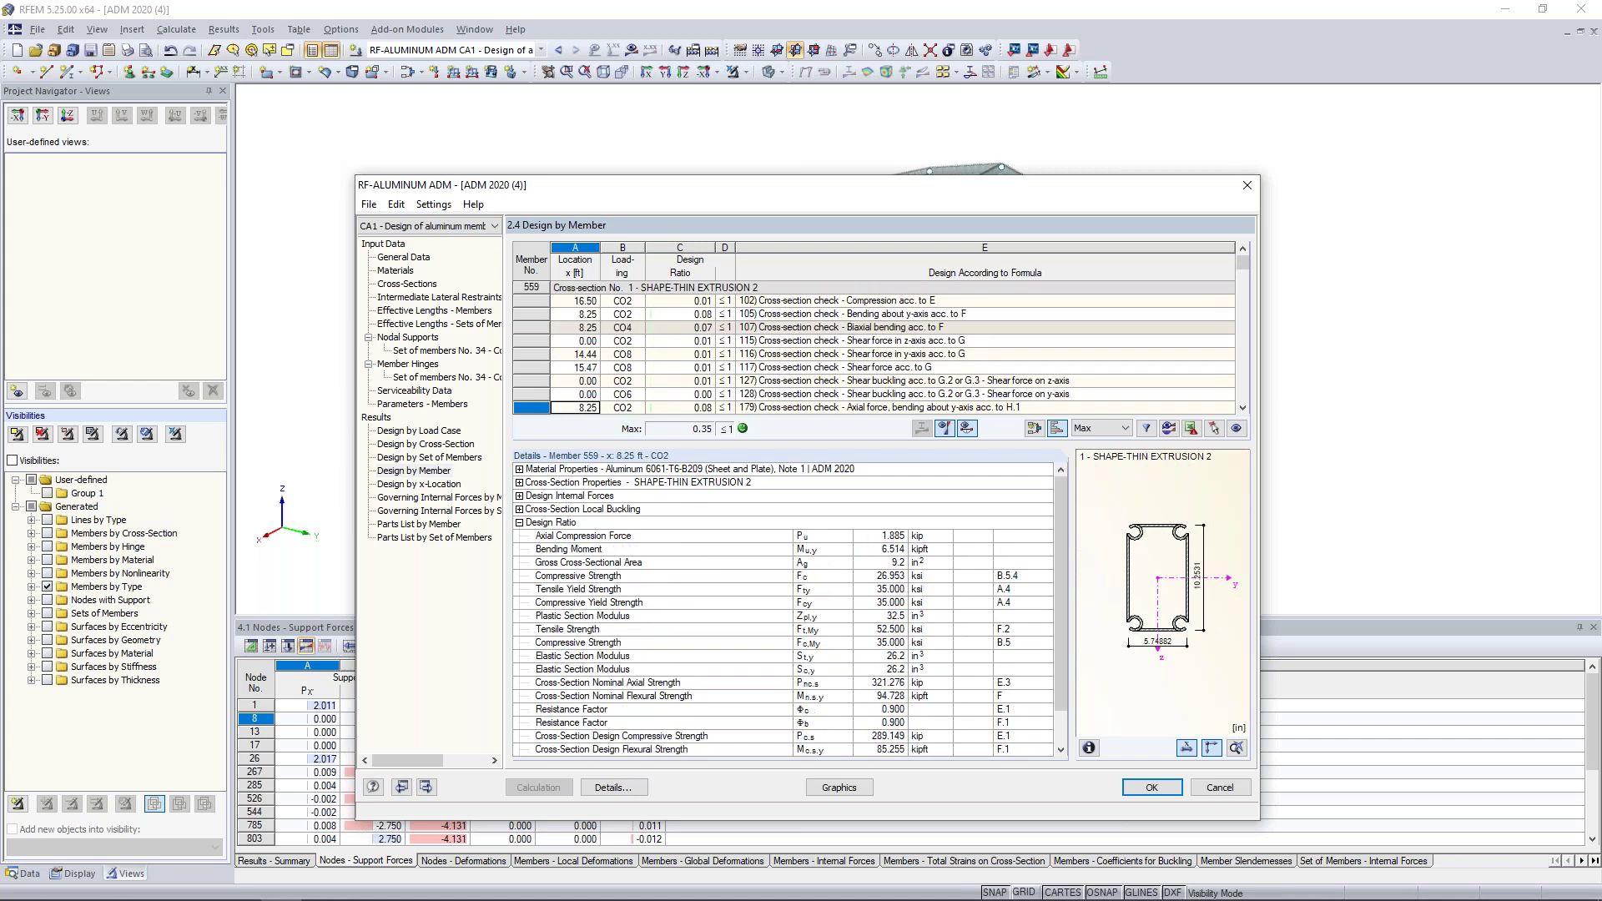
Step: Examine member 559's cross-section check details for compression, bending about the y-axis, biaxial bending and shear force
left_click(552, 302)
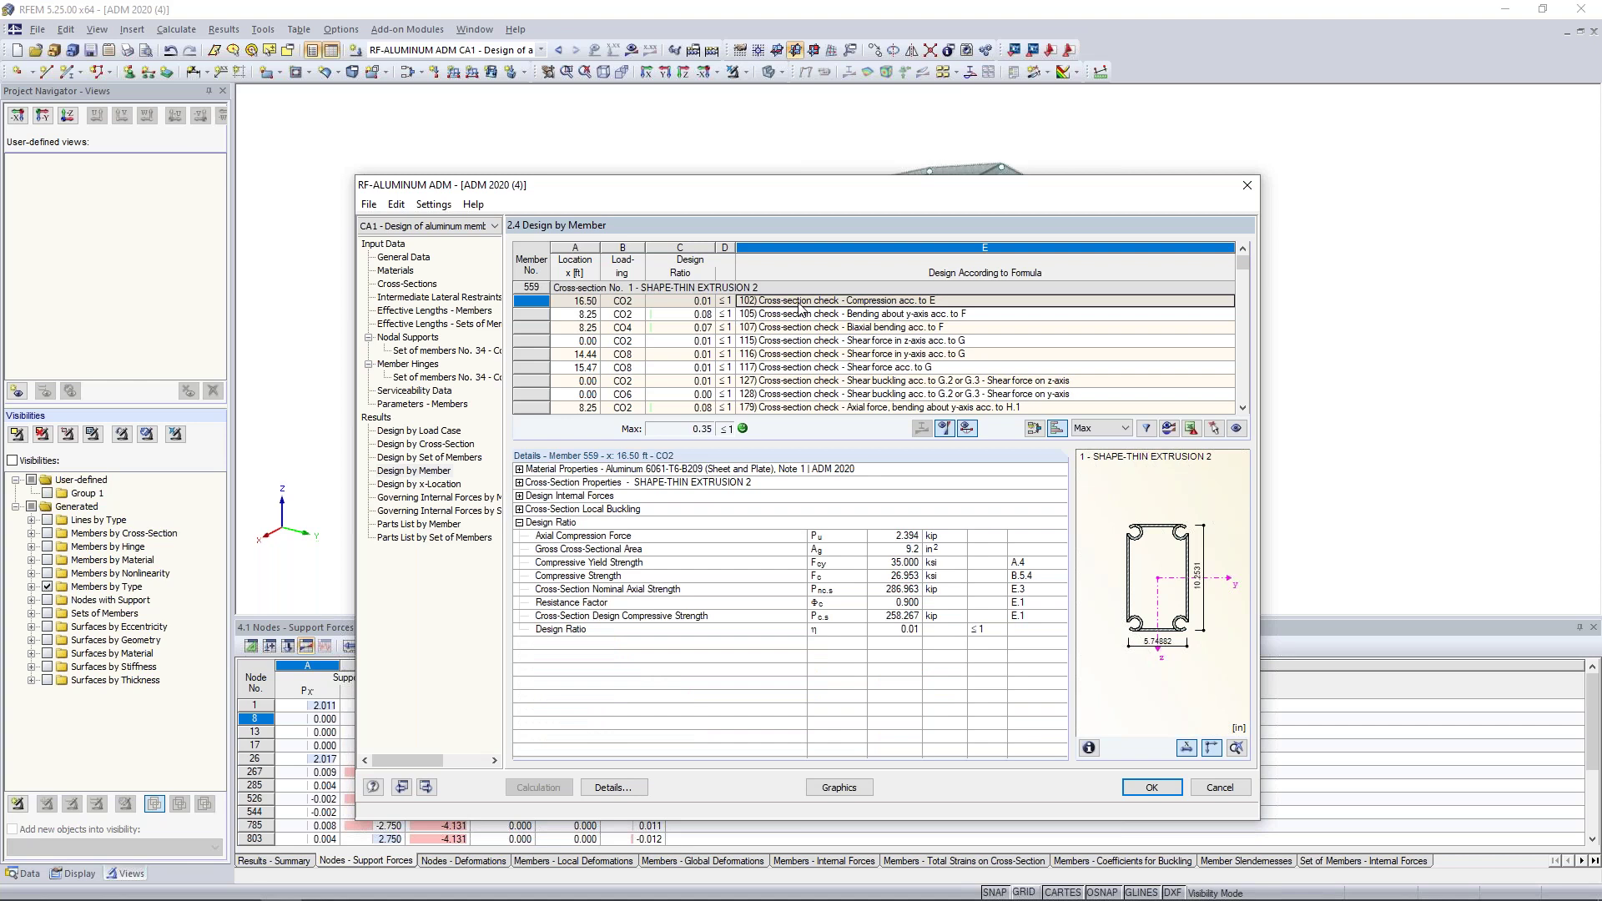
left_click(799, 315)
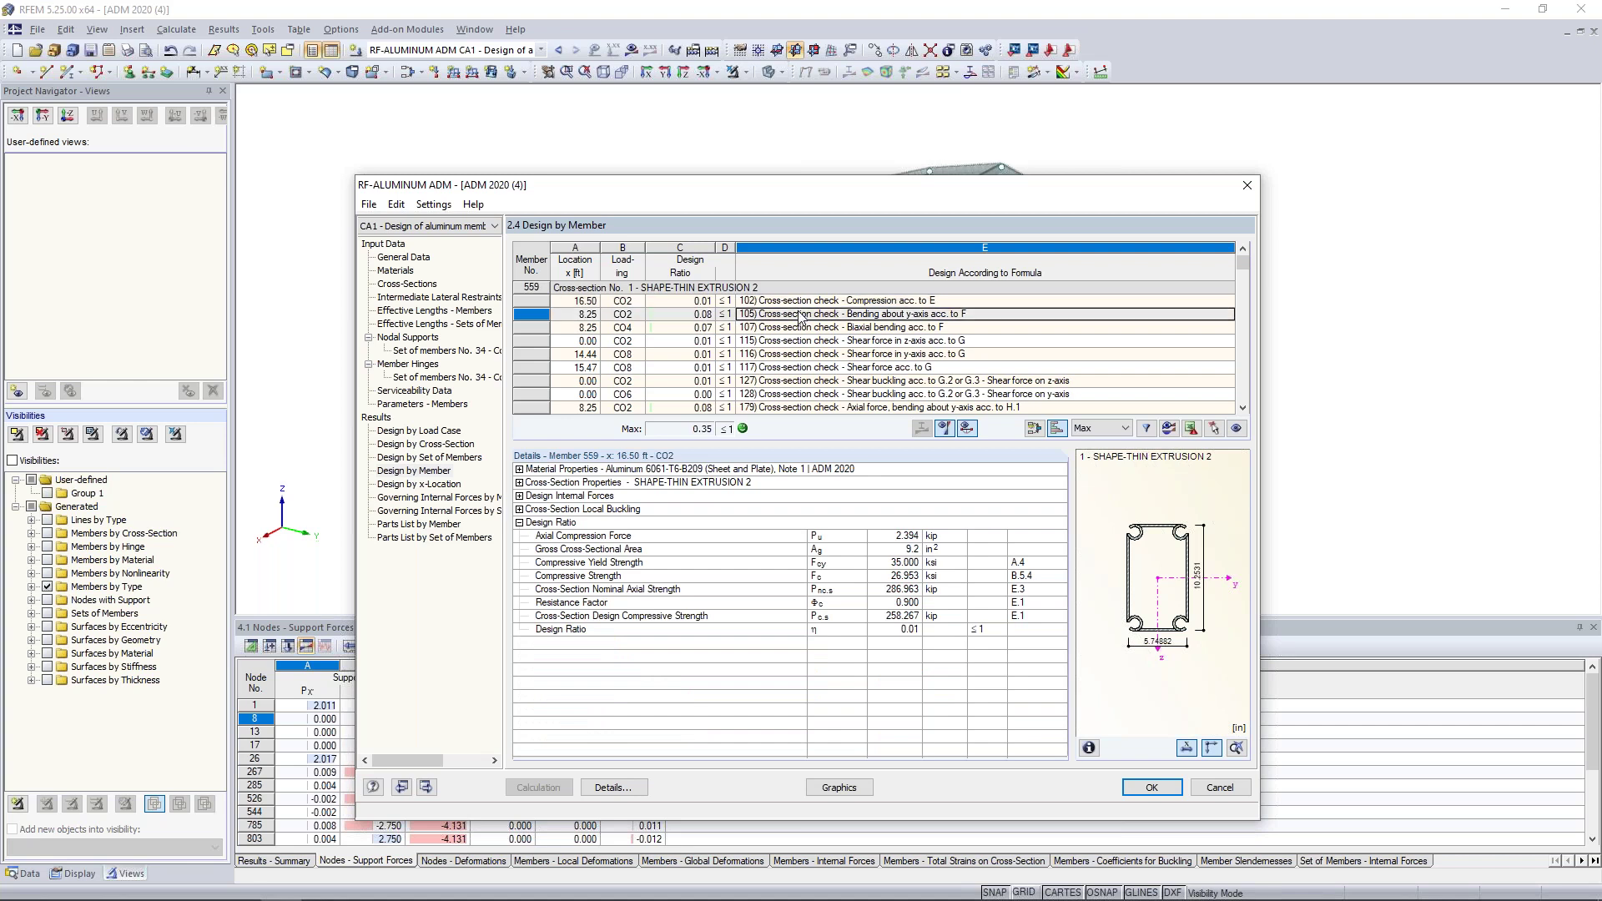
left_click(803, 328)
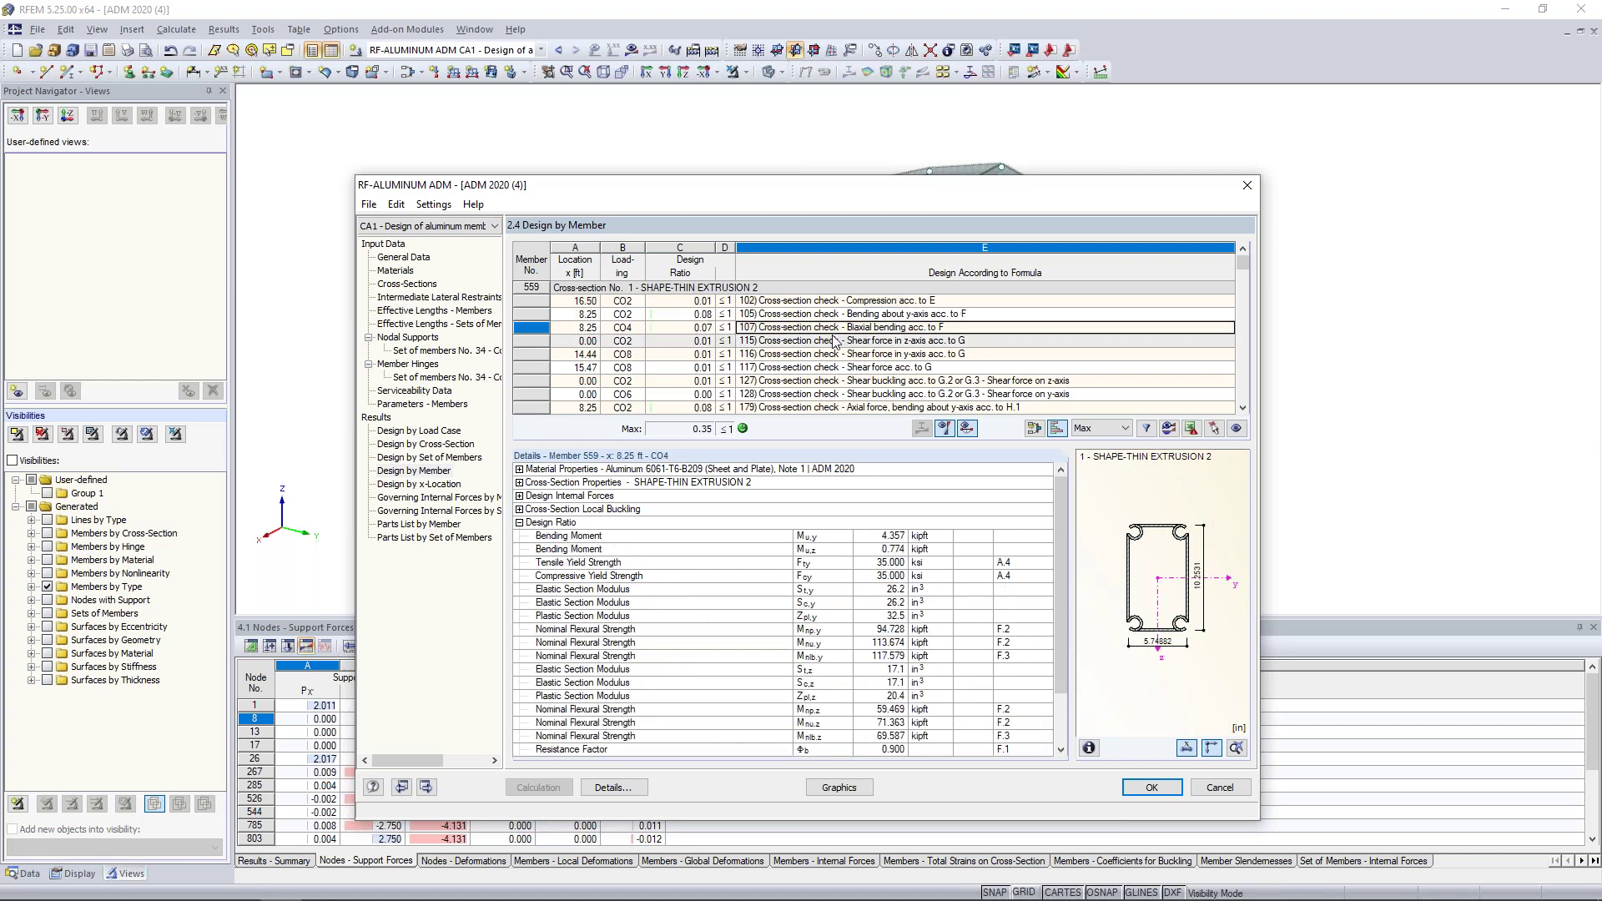
scroll(831, 337, "down", 2)
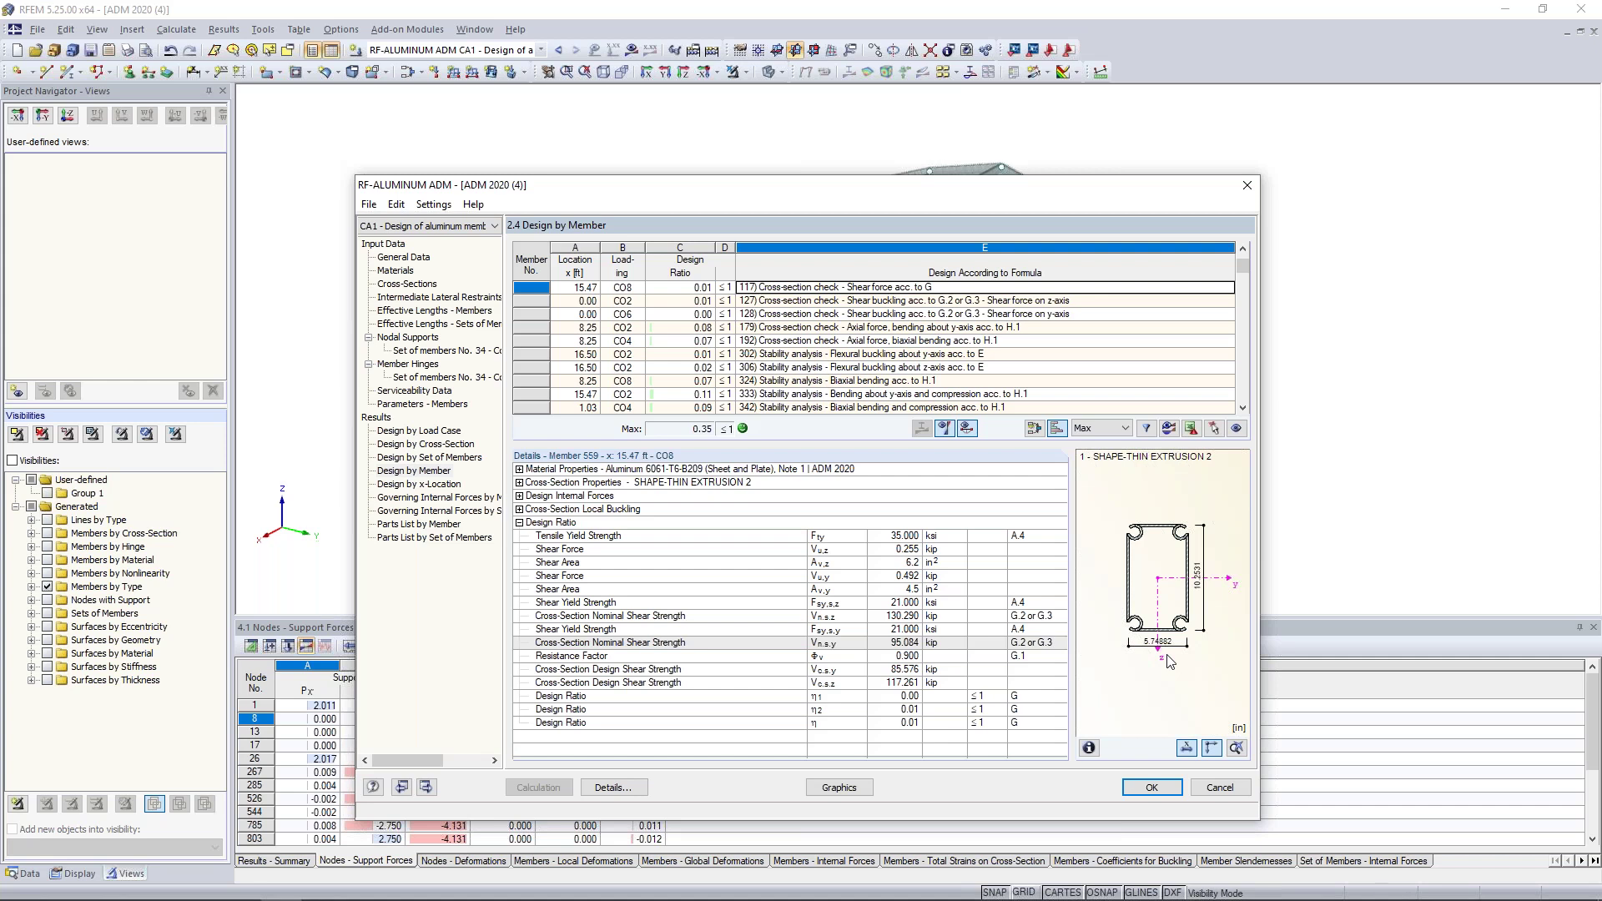
Step: Expand the cross-section local buckling details of member 559's shear force check and review them element by element
left_click(519, 509)
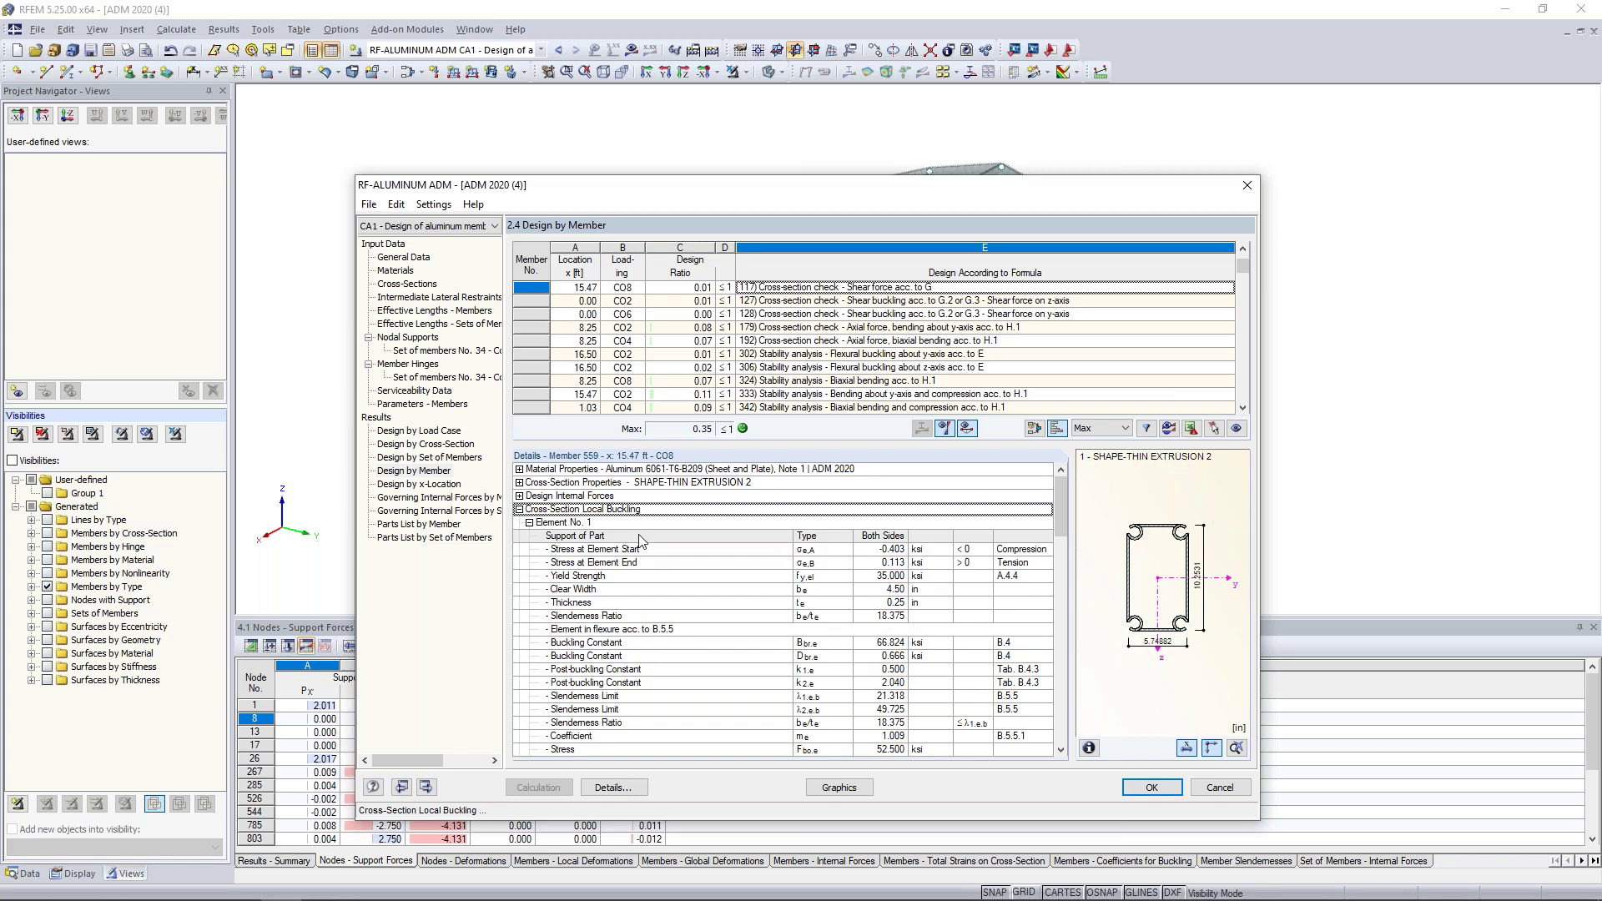
scroll(640, 539, "down", 2)
scroll(641, 540, "down", 5)
scroll(722, 597, "down", 6)
scroll(722, 601, "down", 2)
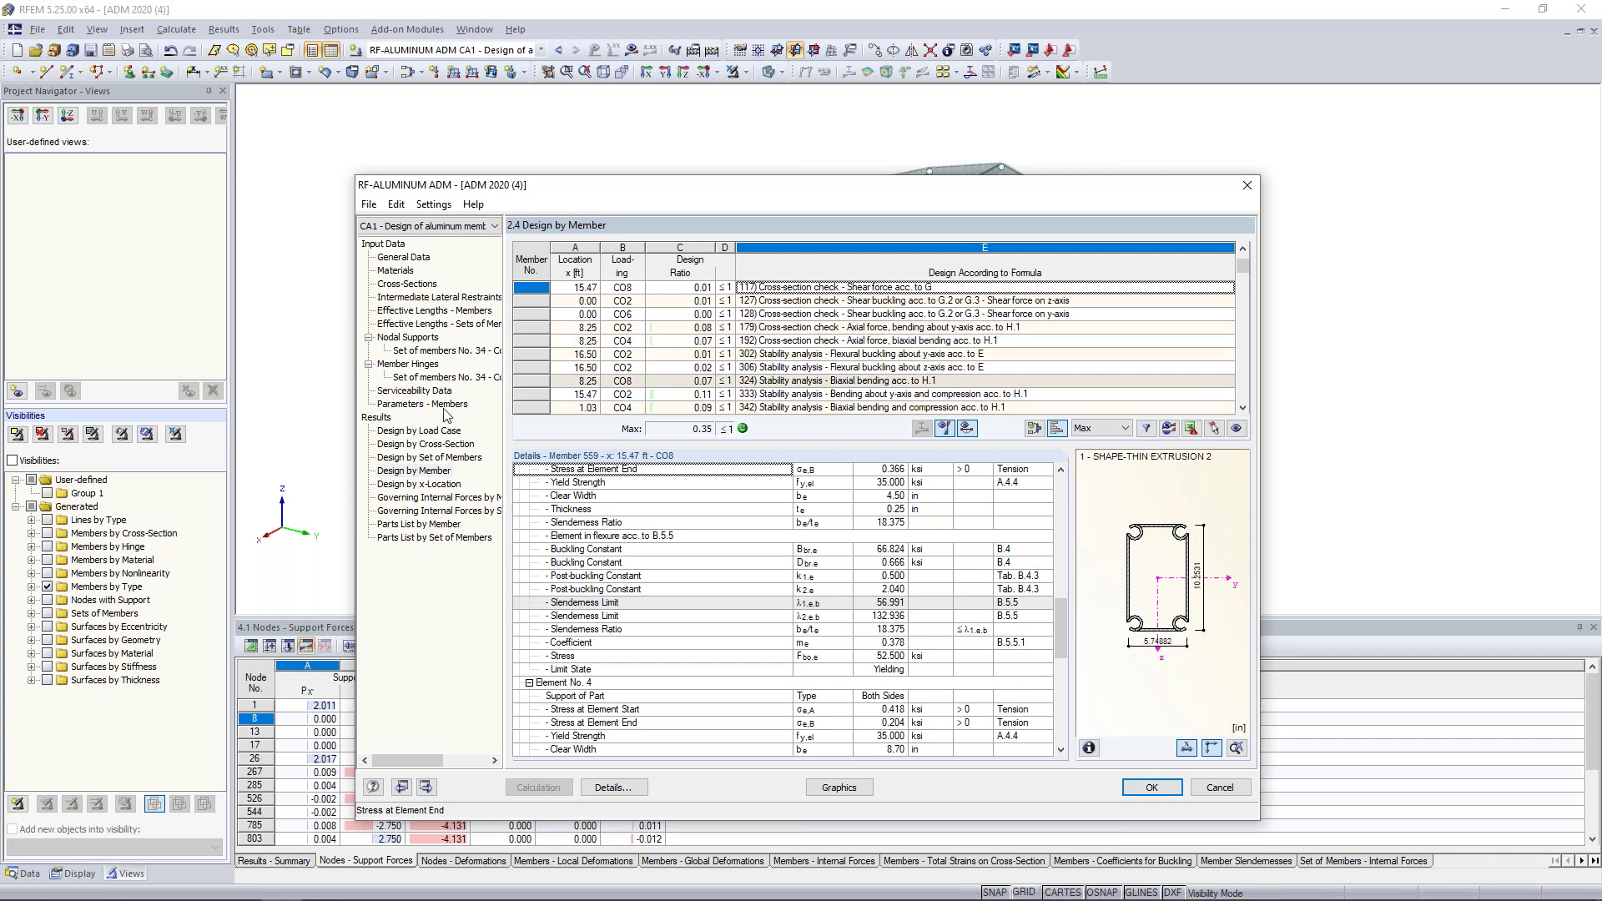
Step: Examine the design results for set of members 34 and view the mode shape for its check 333, bending about y-axis and compression
left_click(432, 458)
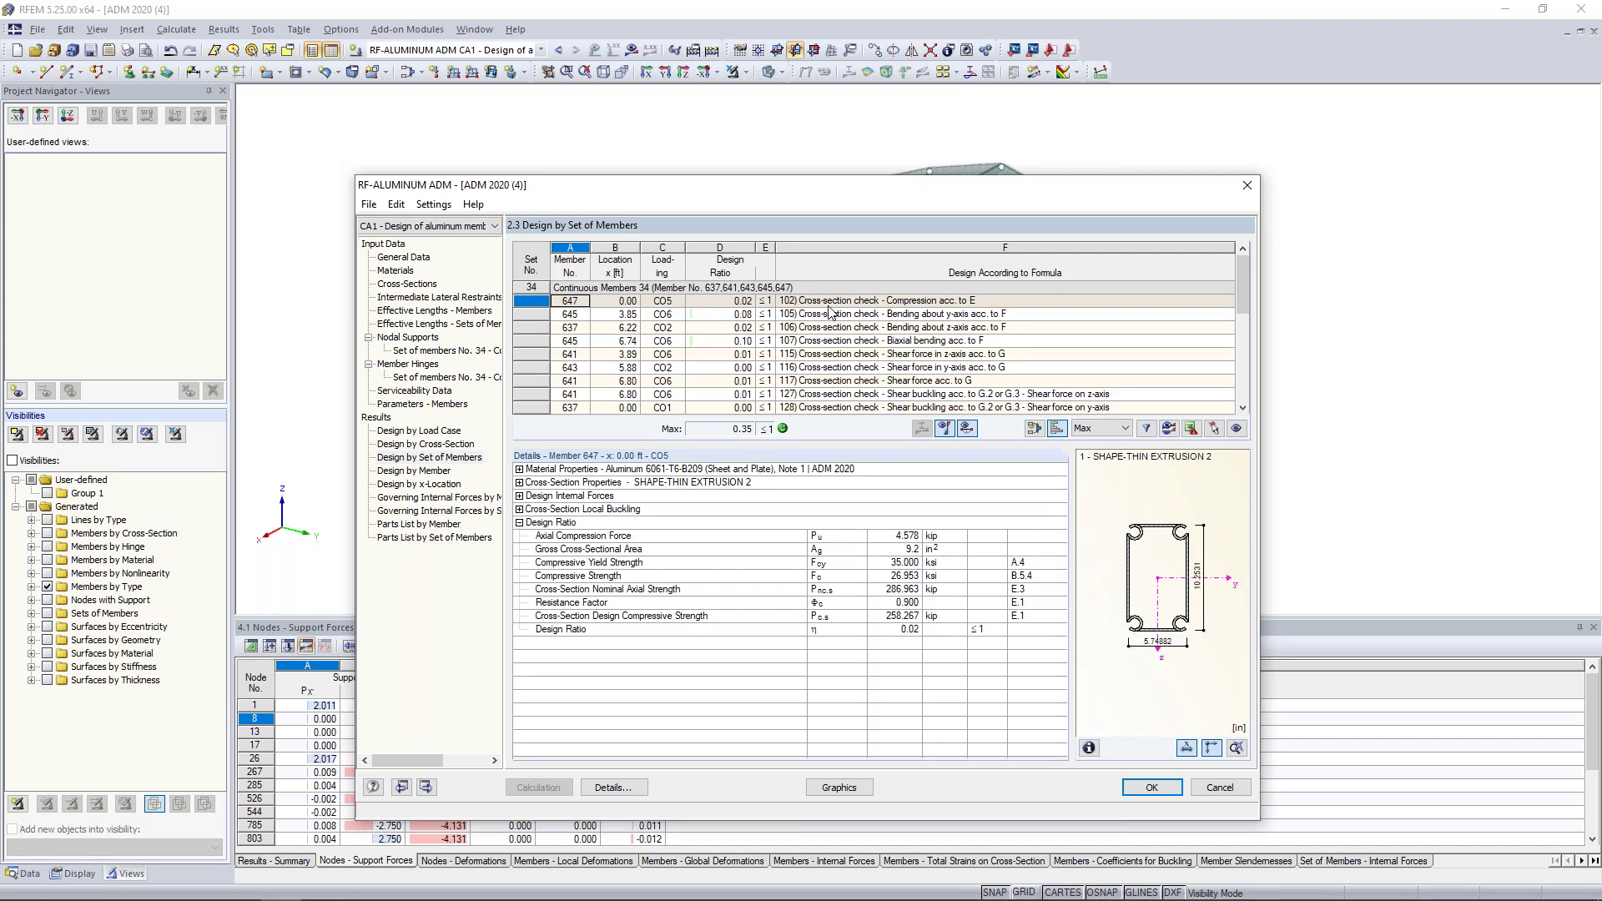
scroll(920, 326, "down", 4)
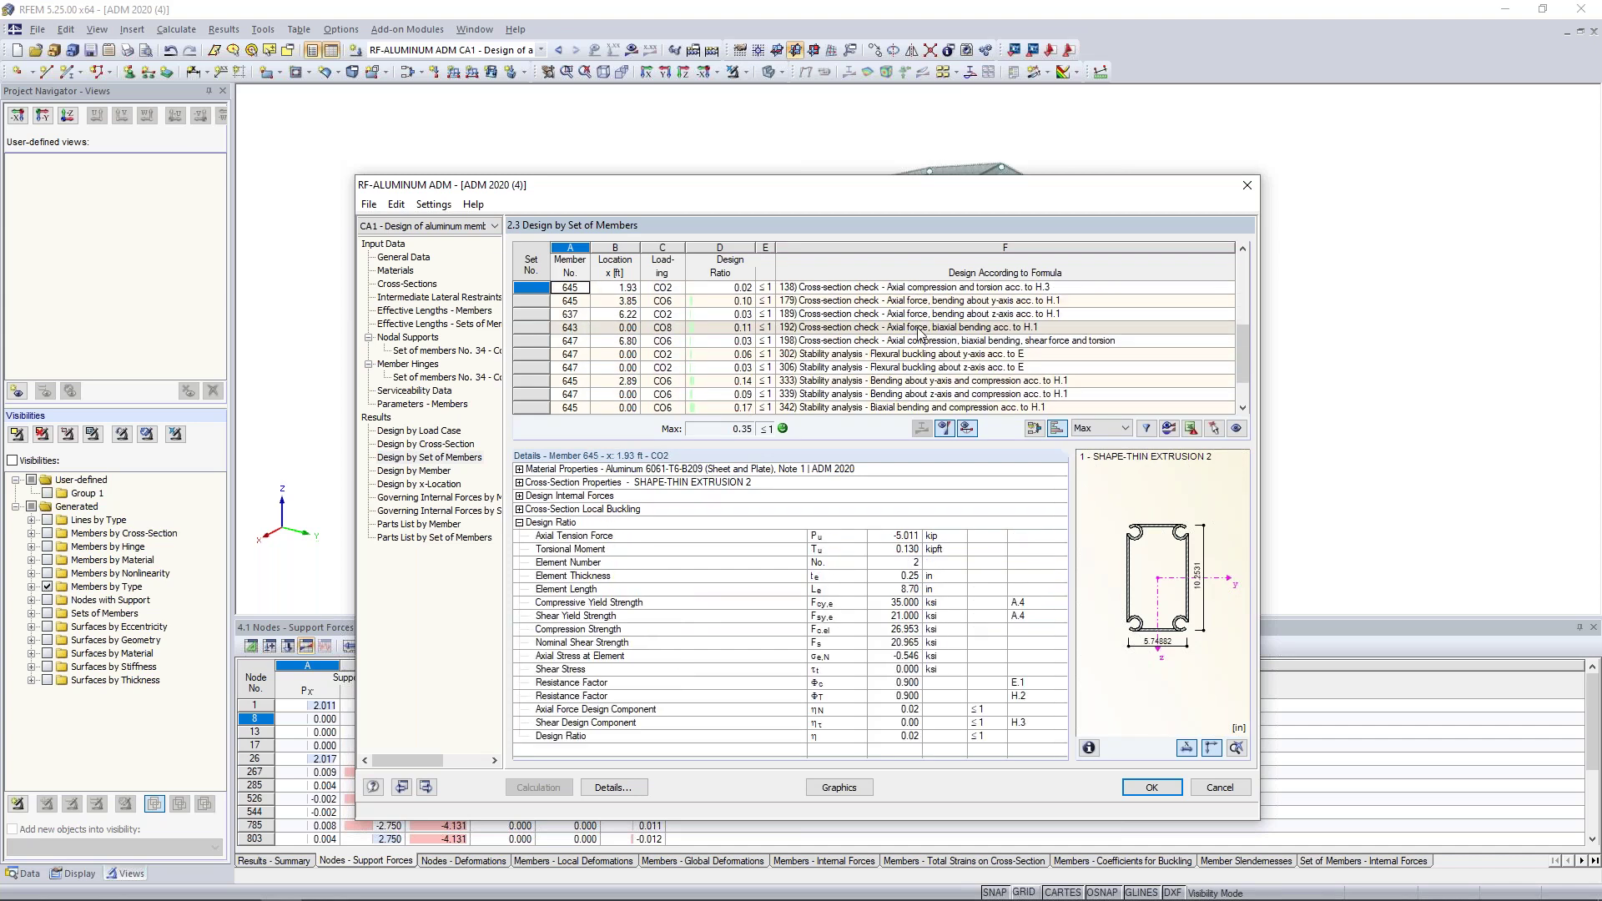
left_click(864, 381)
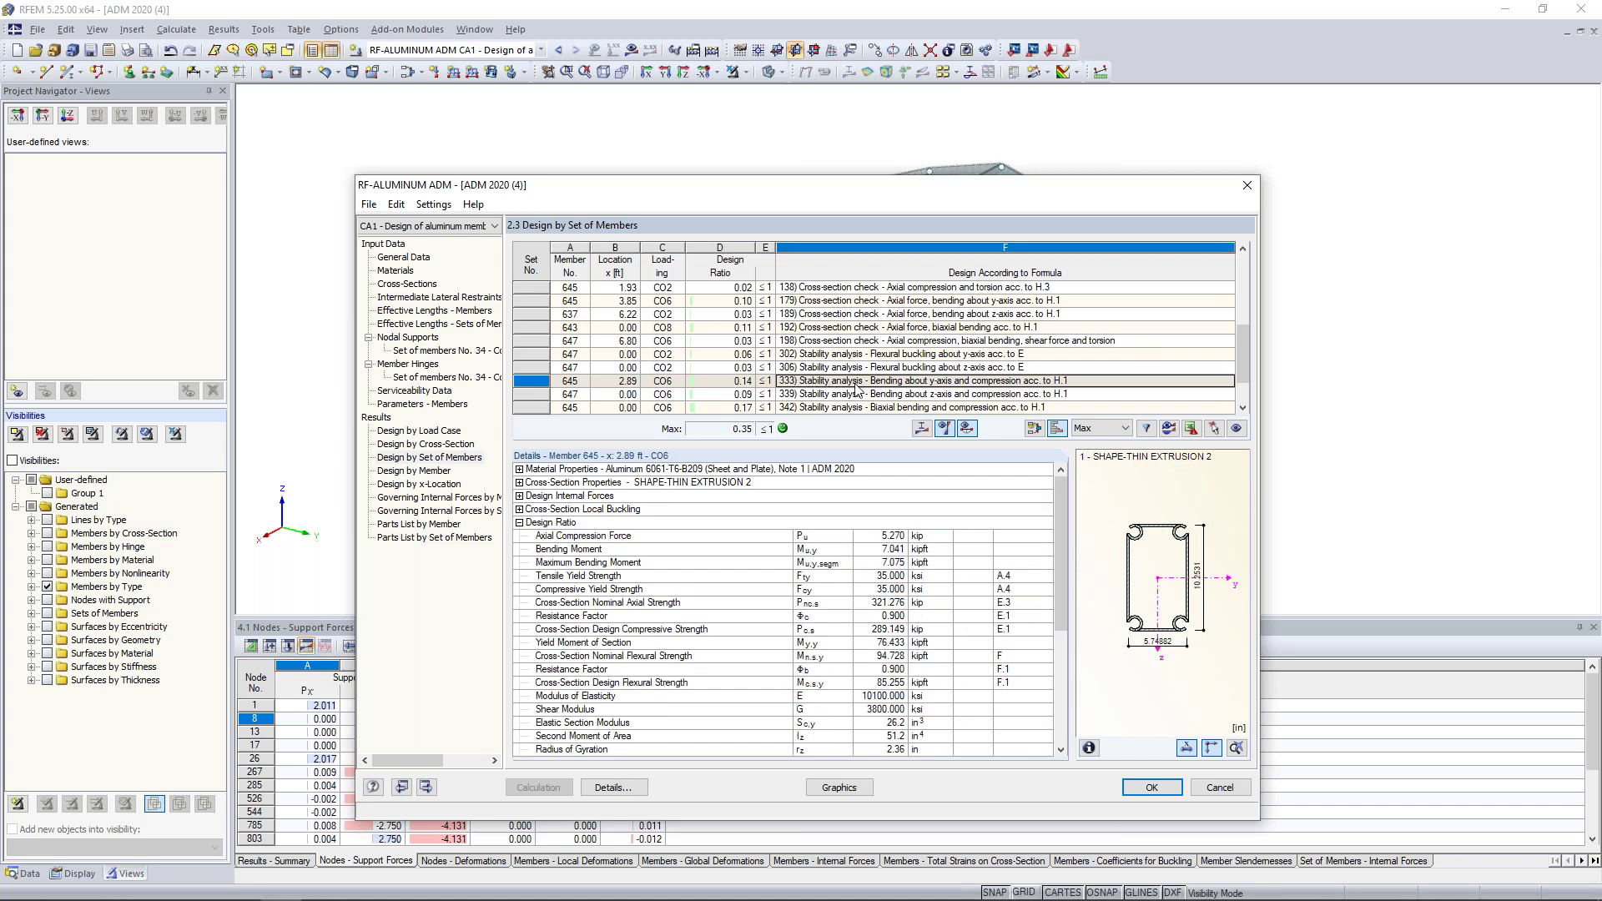
left_click(921, 430)
left_click_drag(634, 584, 773, 587)
scroll(784, 626, "up", 3)
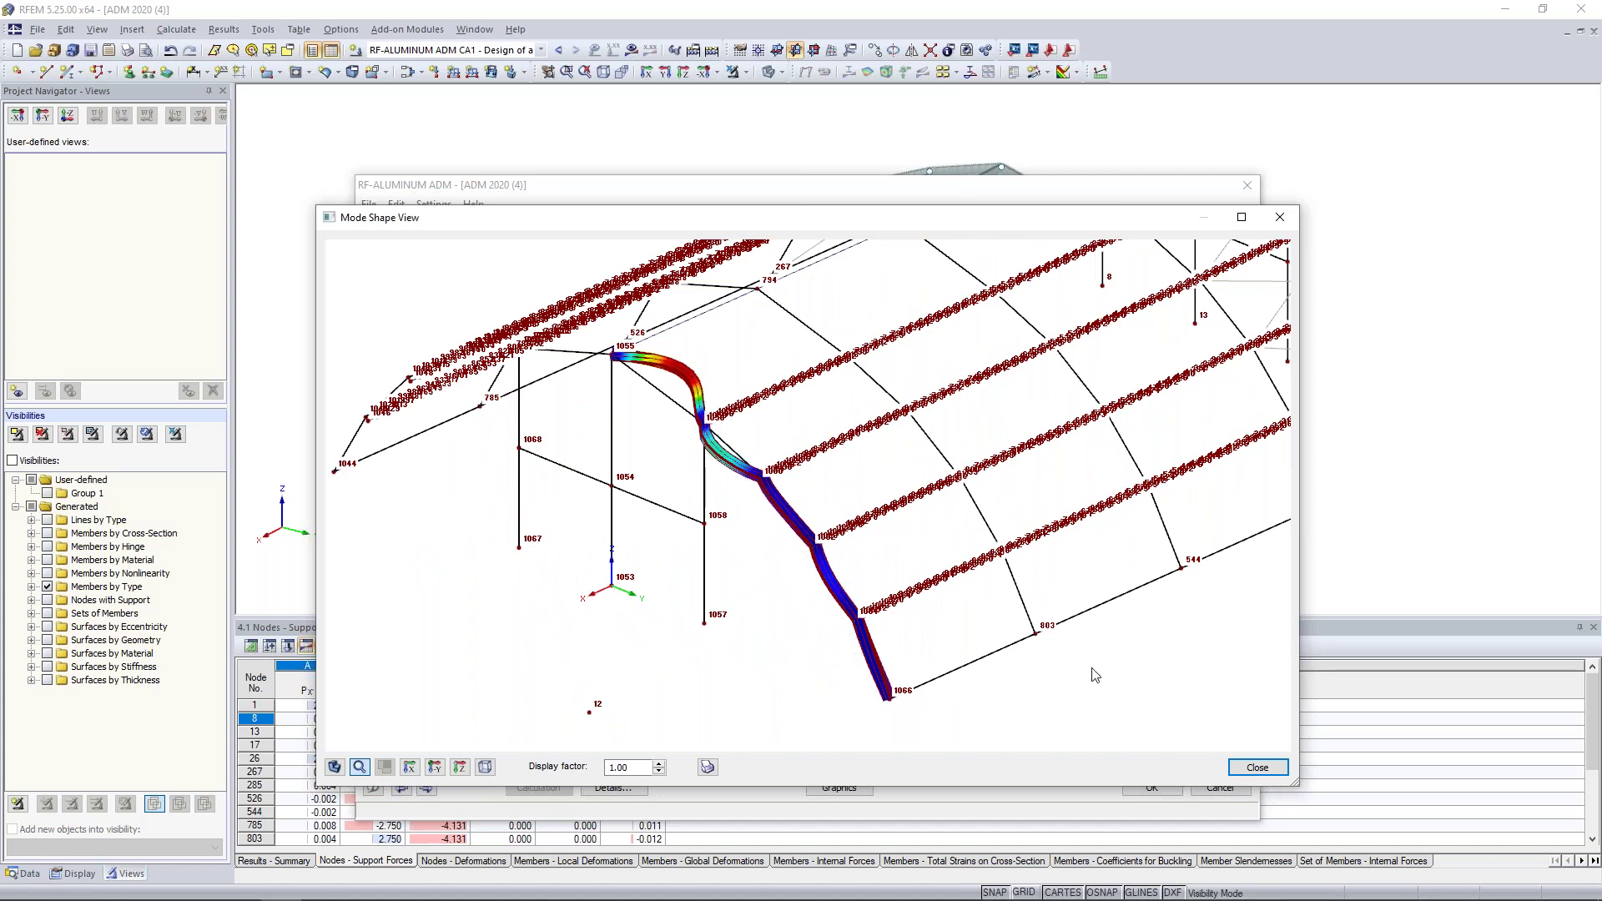
left_click(1257, 769)
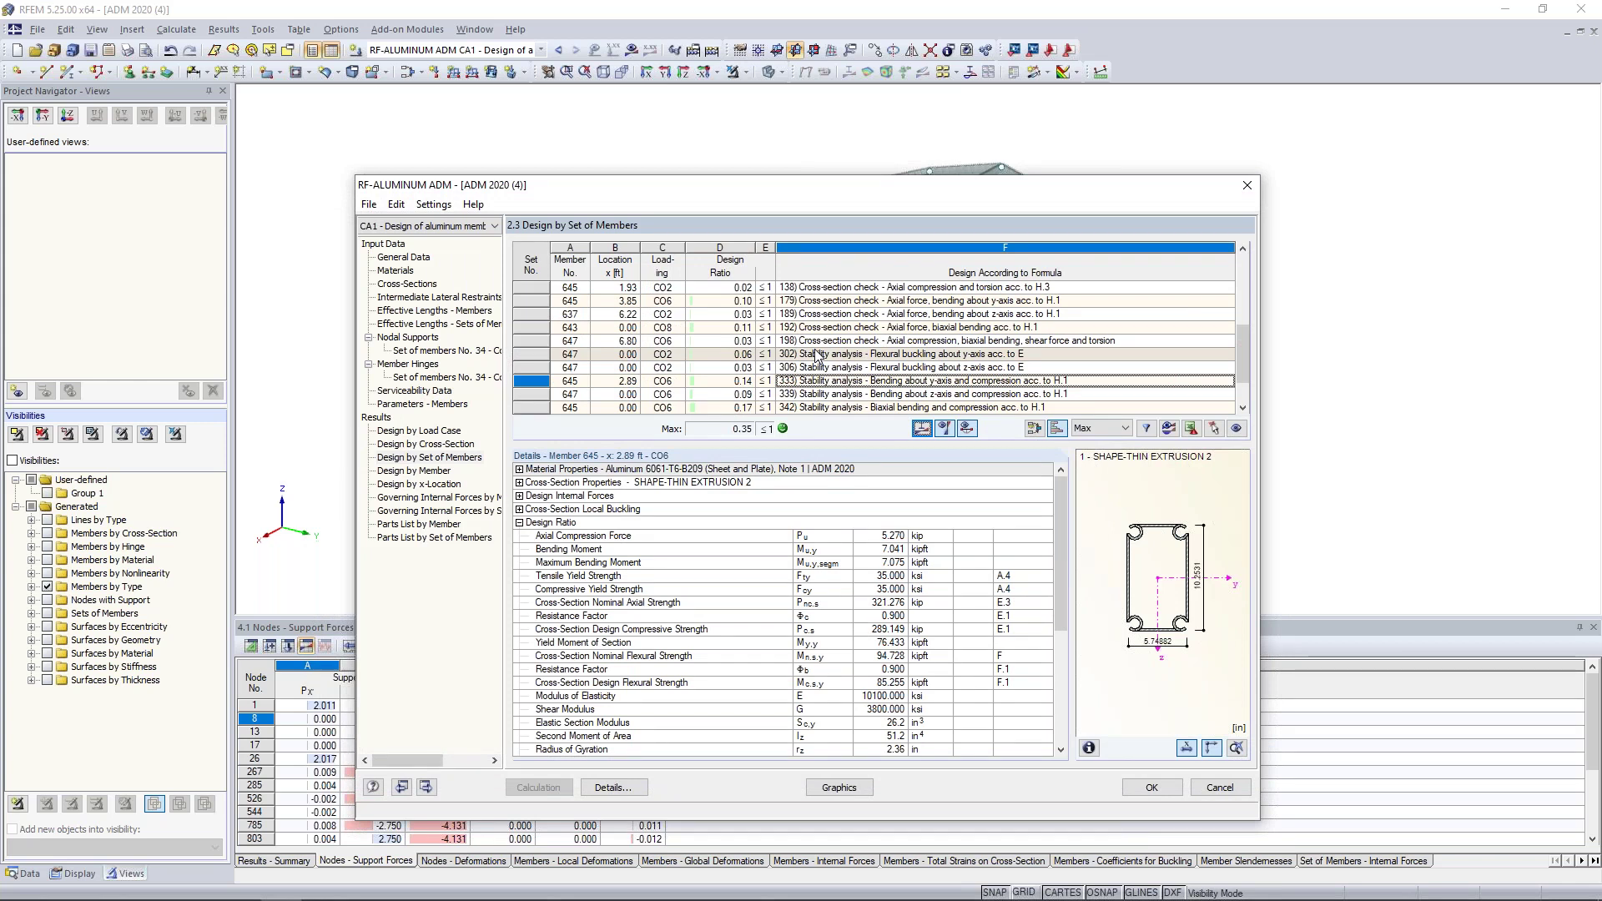
Step: Filter the design-by-member results with the Max option to list only each member's governing check
left_click(430, 470)
scroll(876, 346, "down", 8)
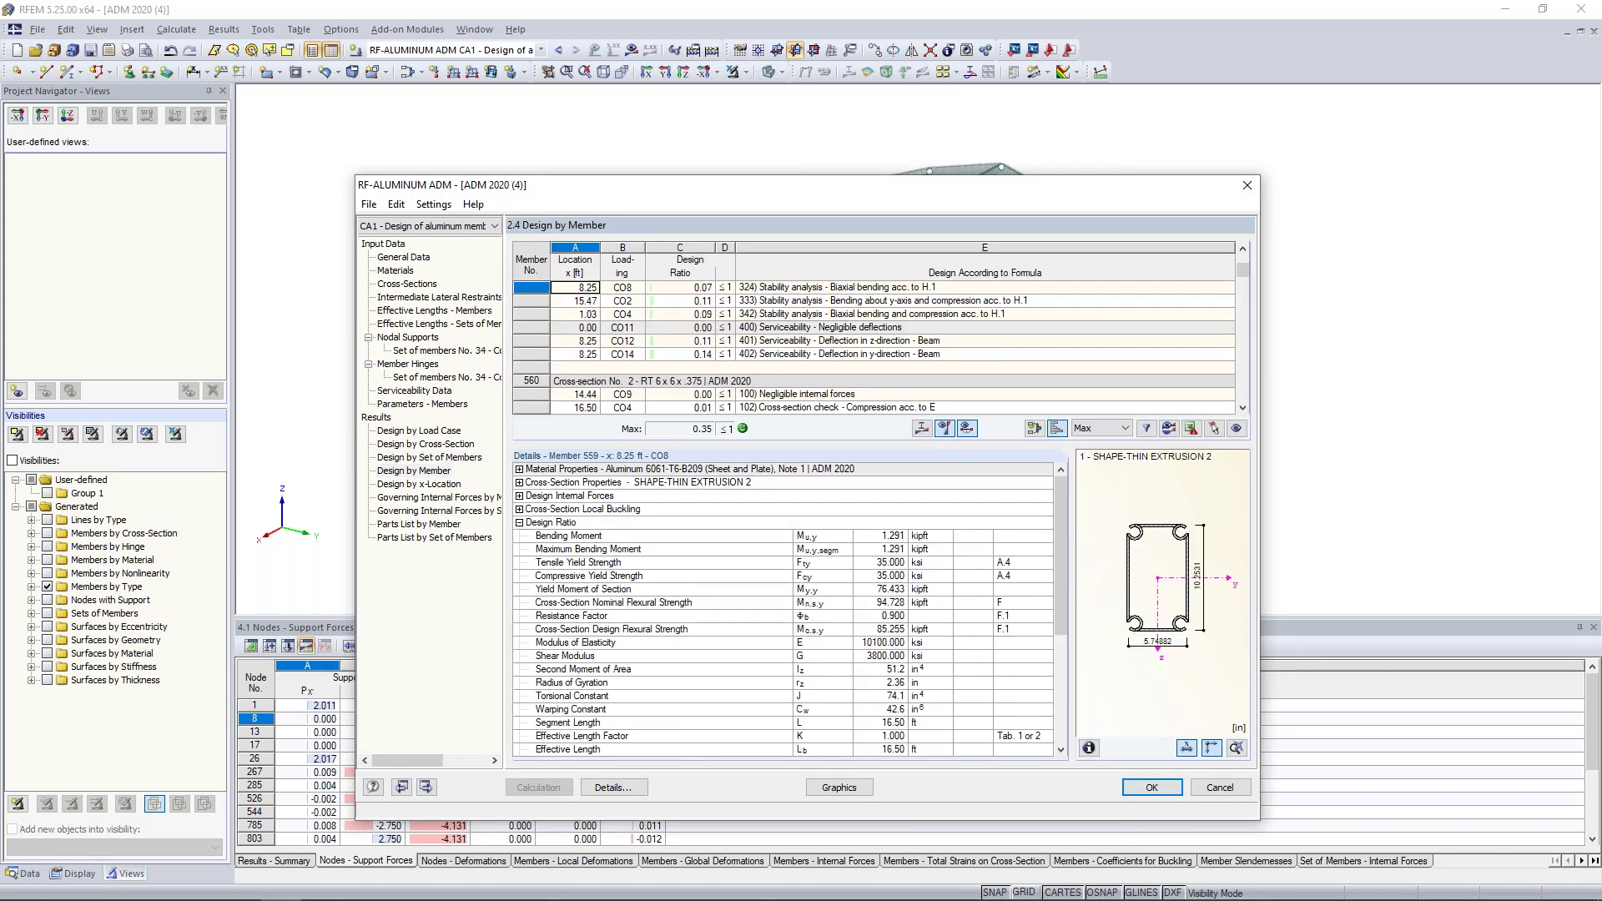
scroll(876, 346, "down", 1)
left_click(1099, 428)
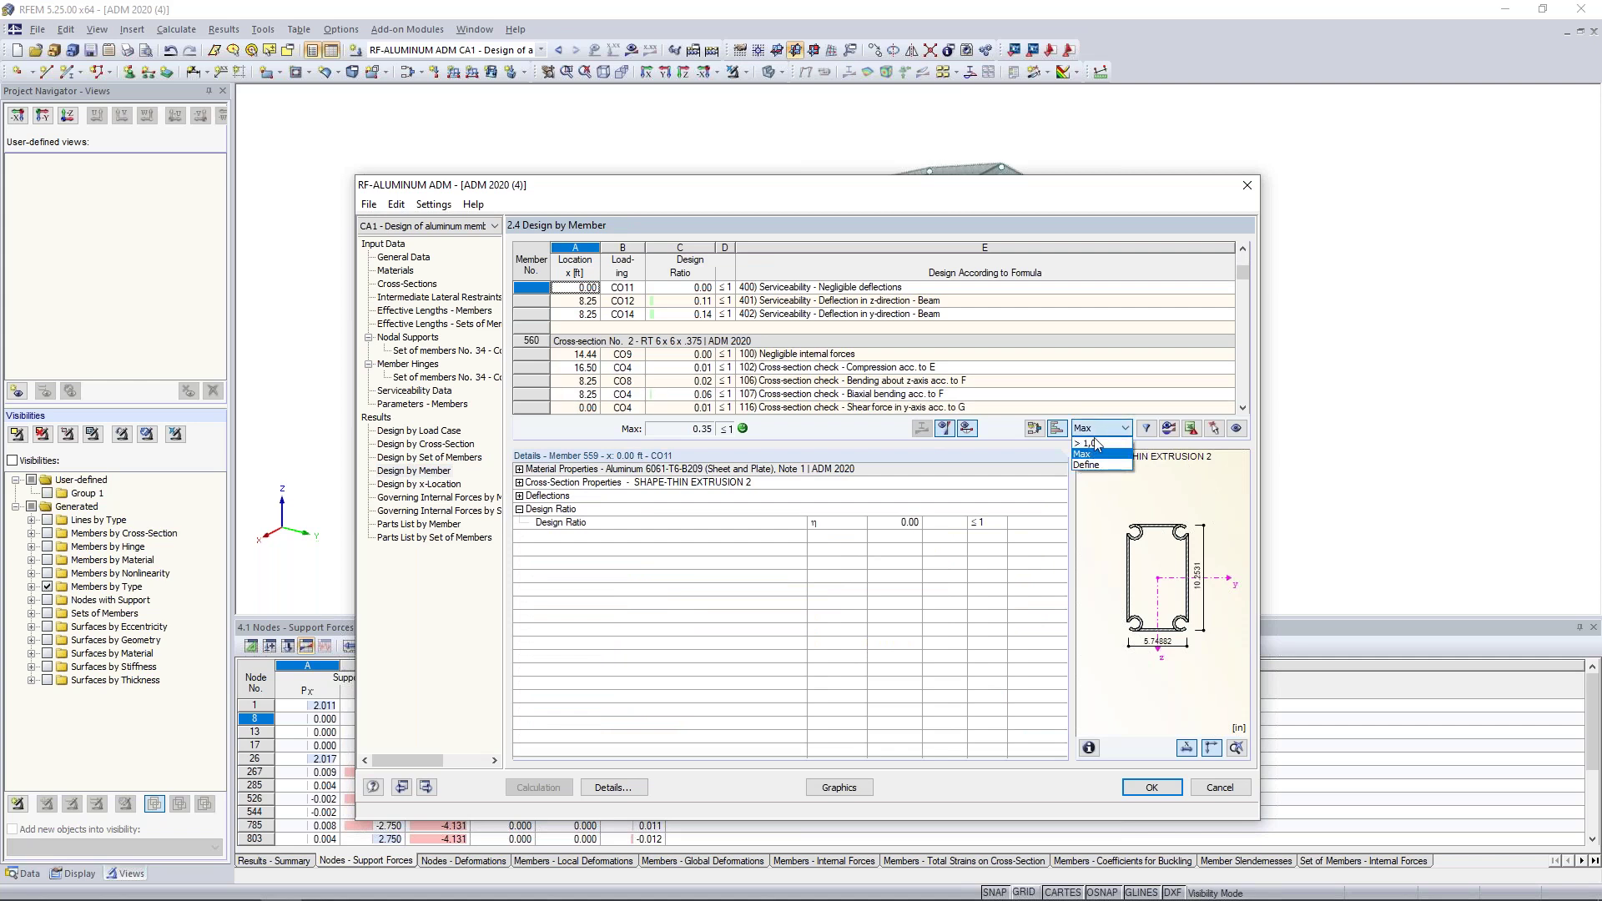
left_click(1083, 453)
left_click(1146, 427)
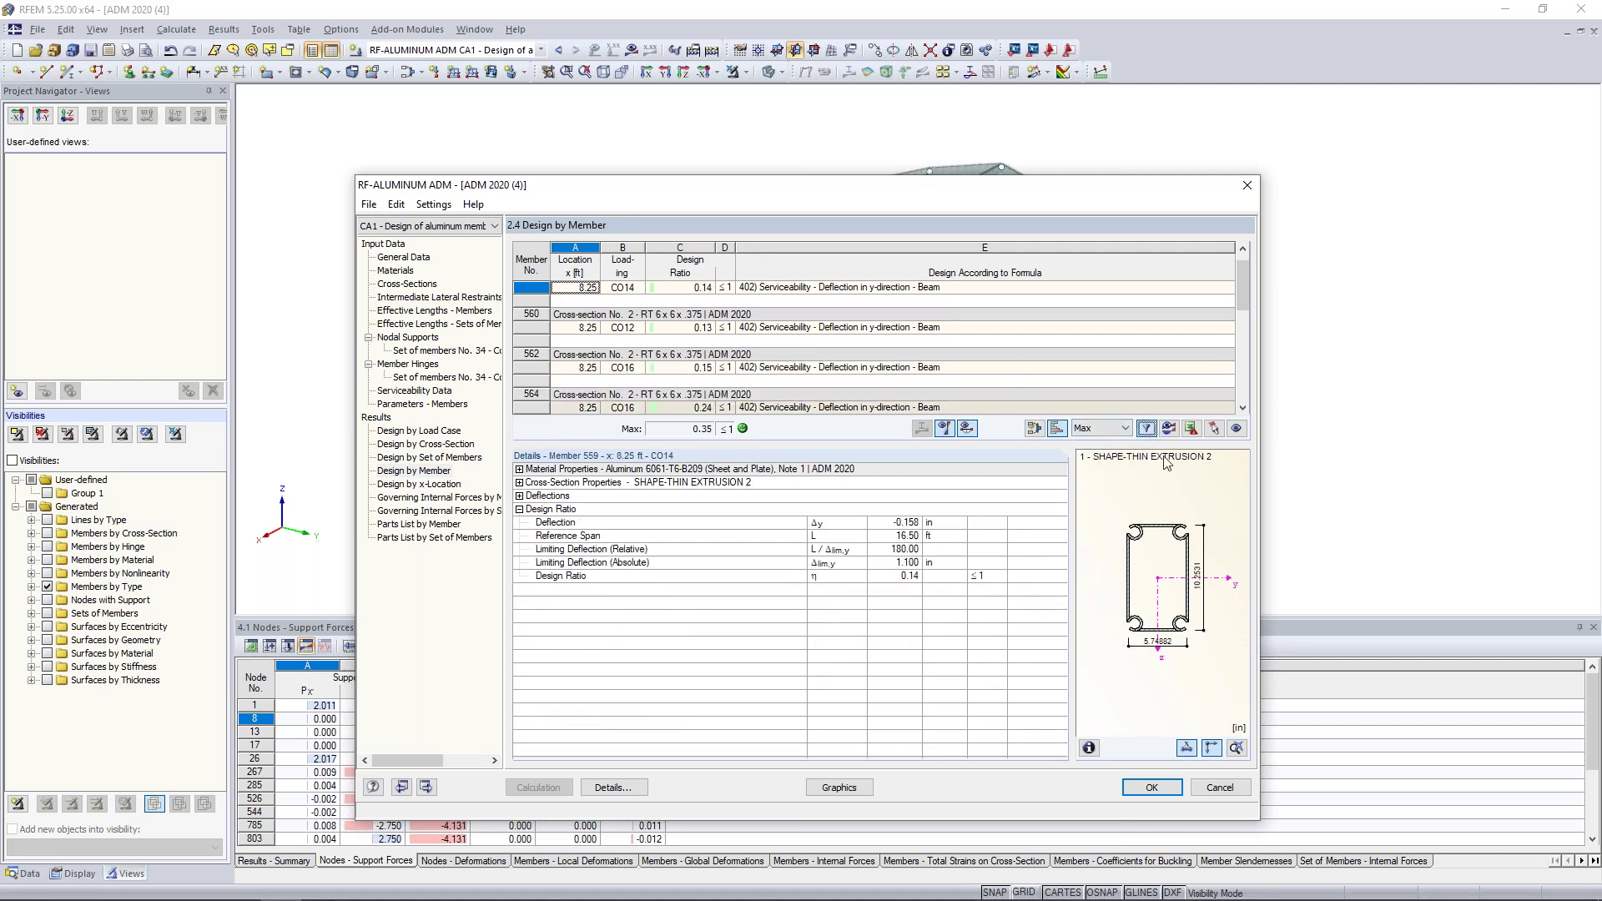
Step: Examine the governing checks member by member, including member 641's biaxial bending and compression stability details
scroll(910, 328, "down", 3)
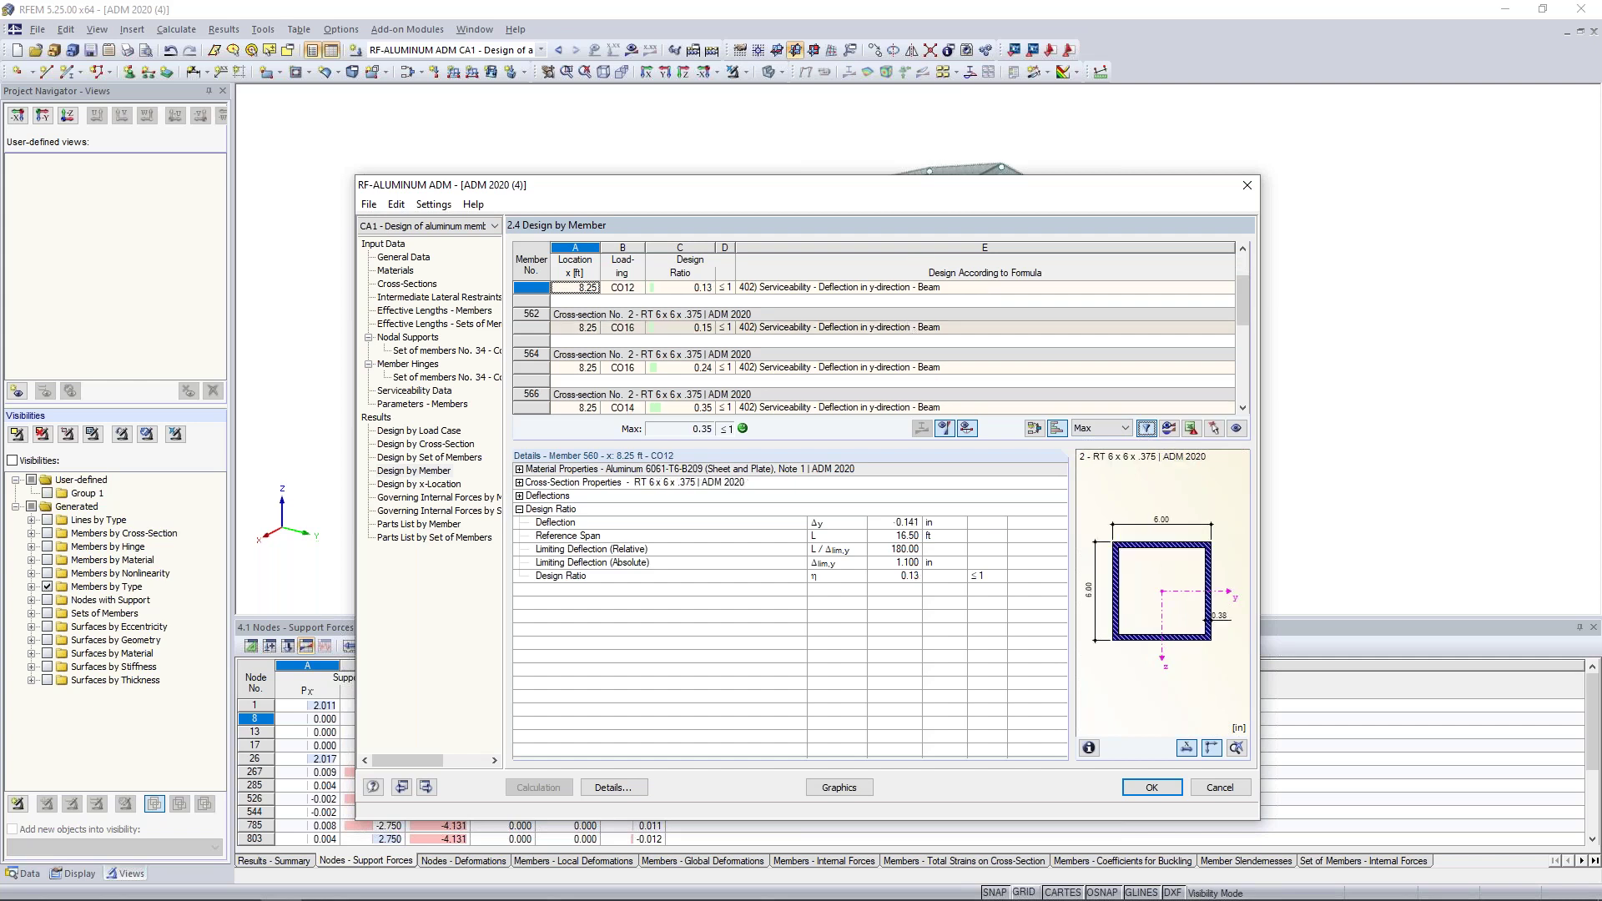
scroll(876, 346, "down", 1)
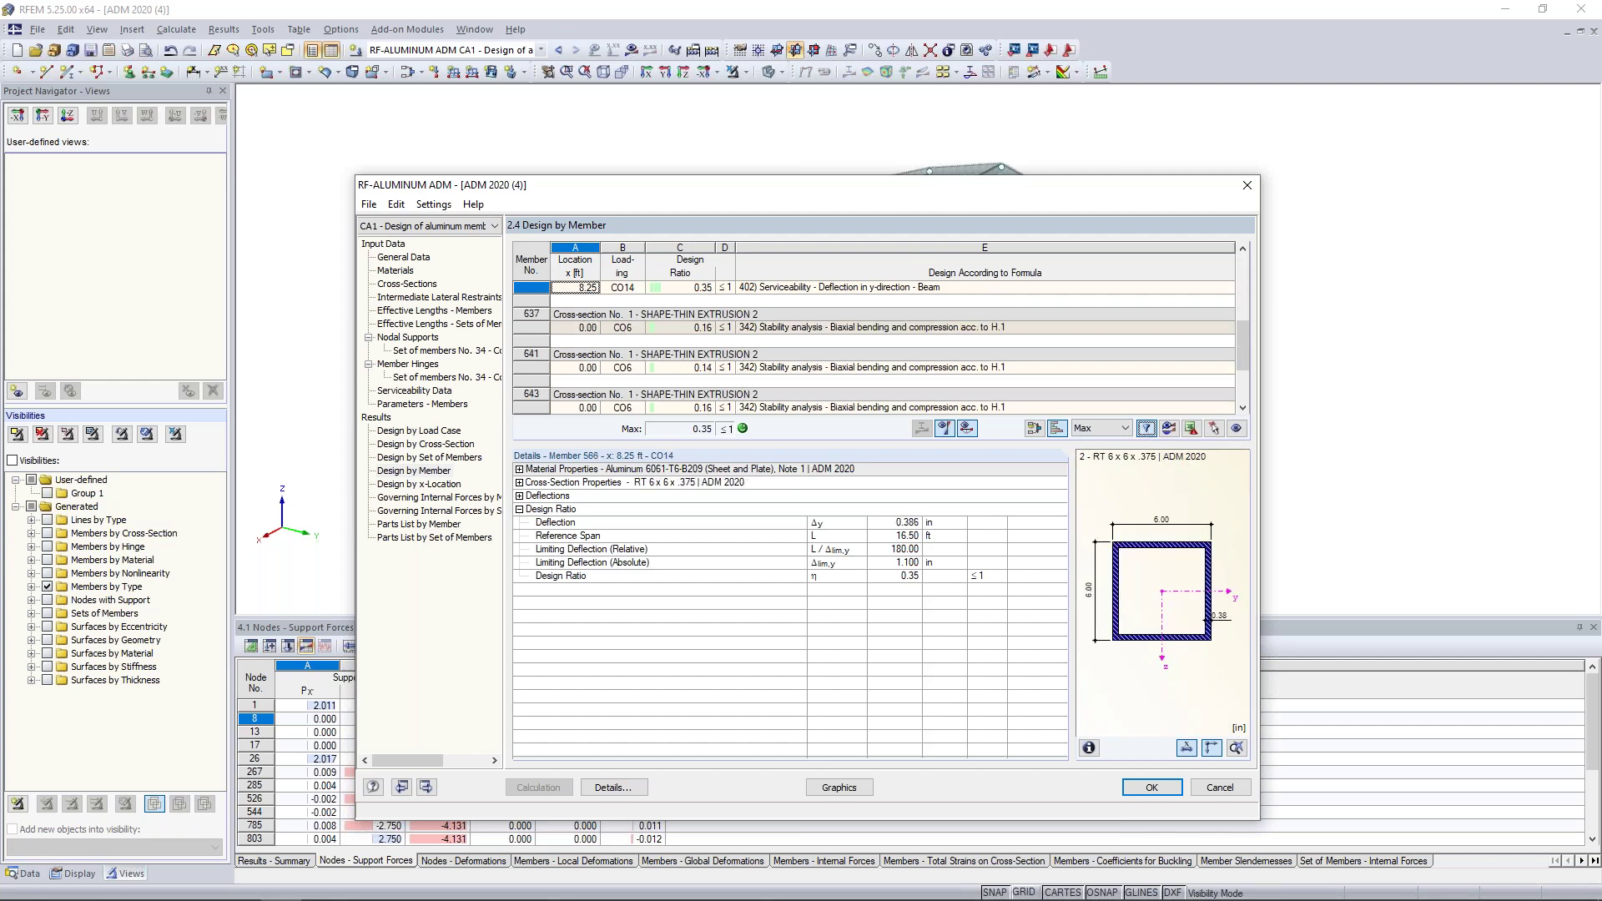
left_click(891, 367)
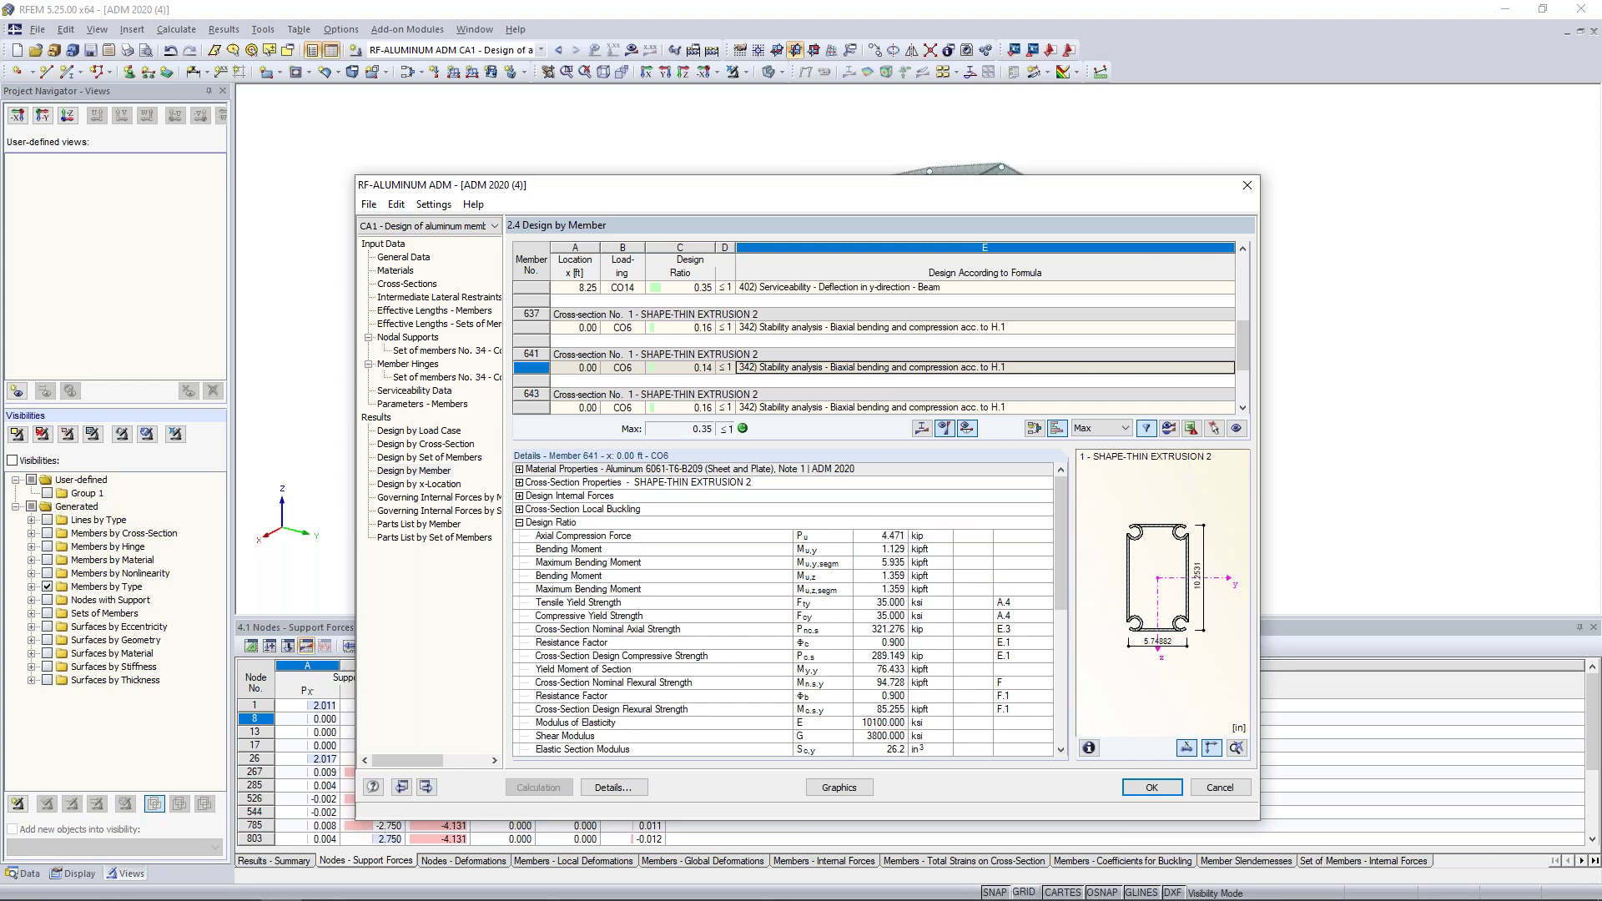
scroll(890, 375, "down", 2)
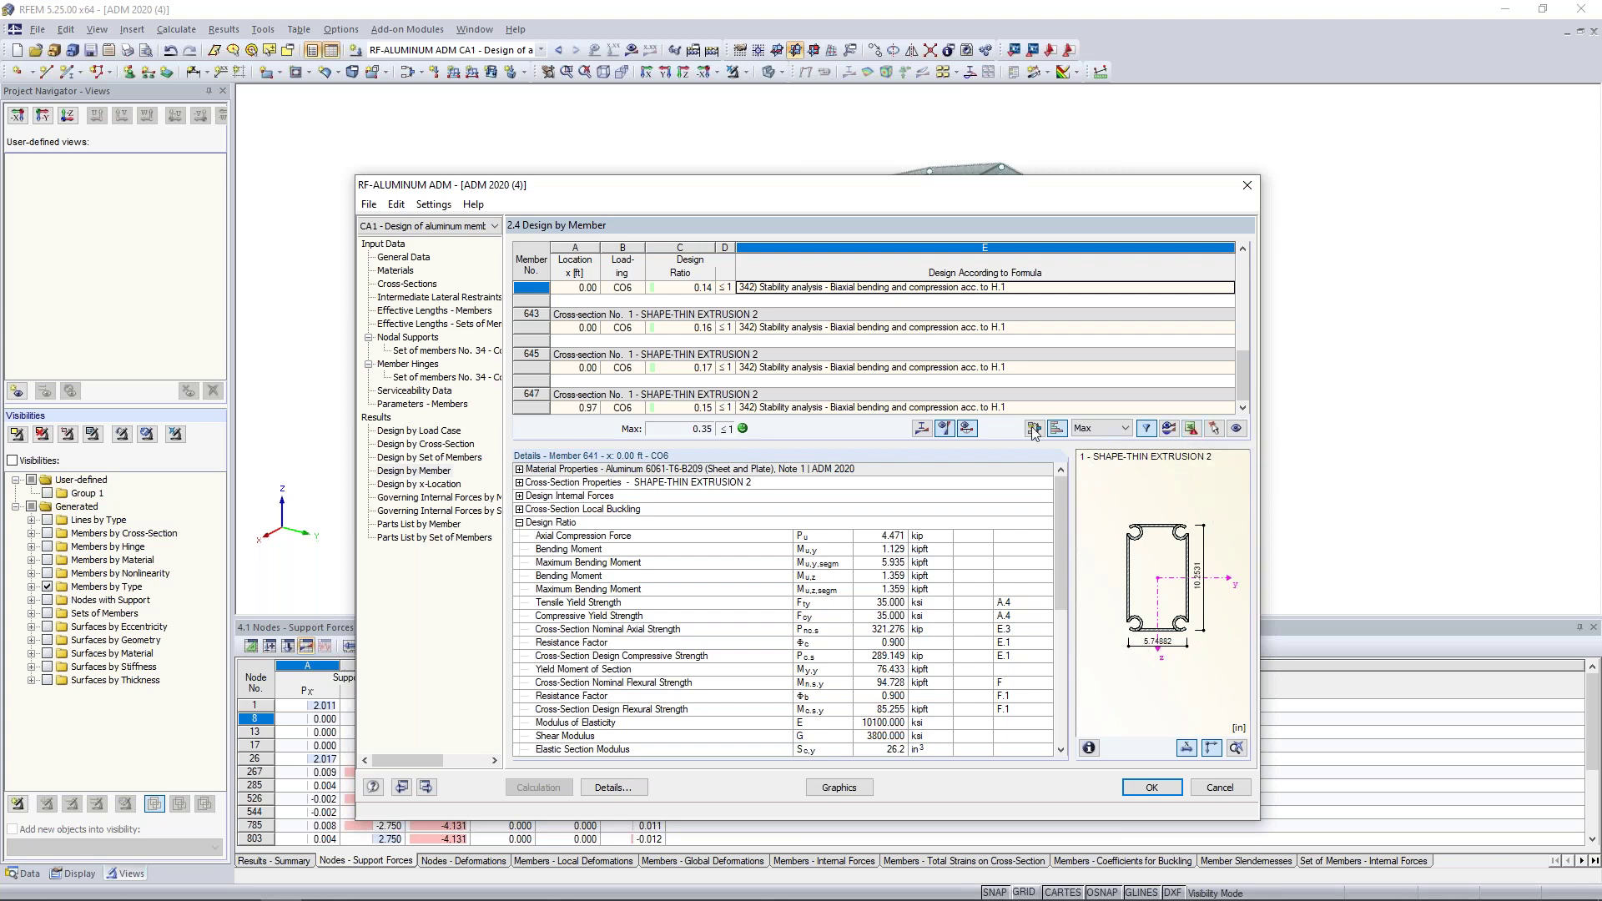
Step: Review the parts list by member and display the RF-ALUMINUM ADM CA1 design ratios graphically on the model
left_click(419, 523)
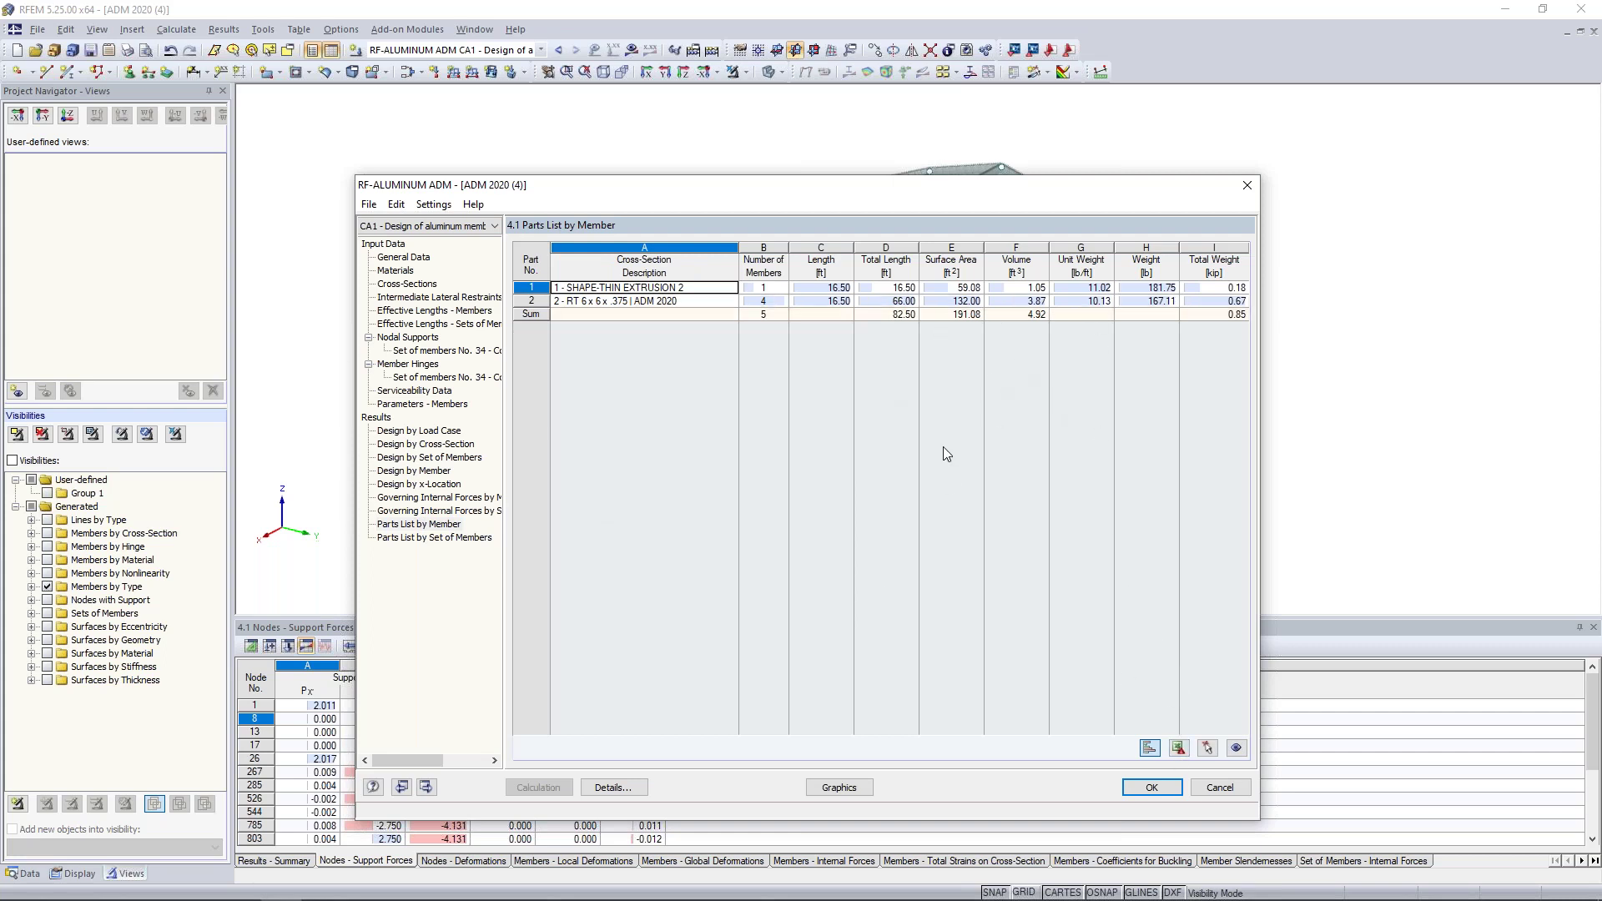
left_click(838, 787)
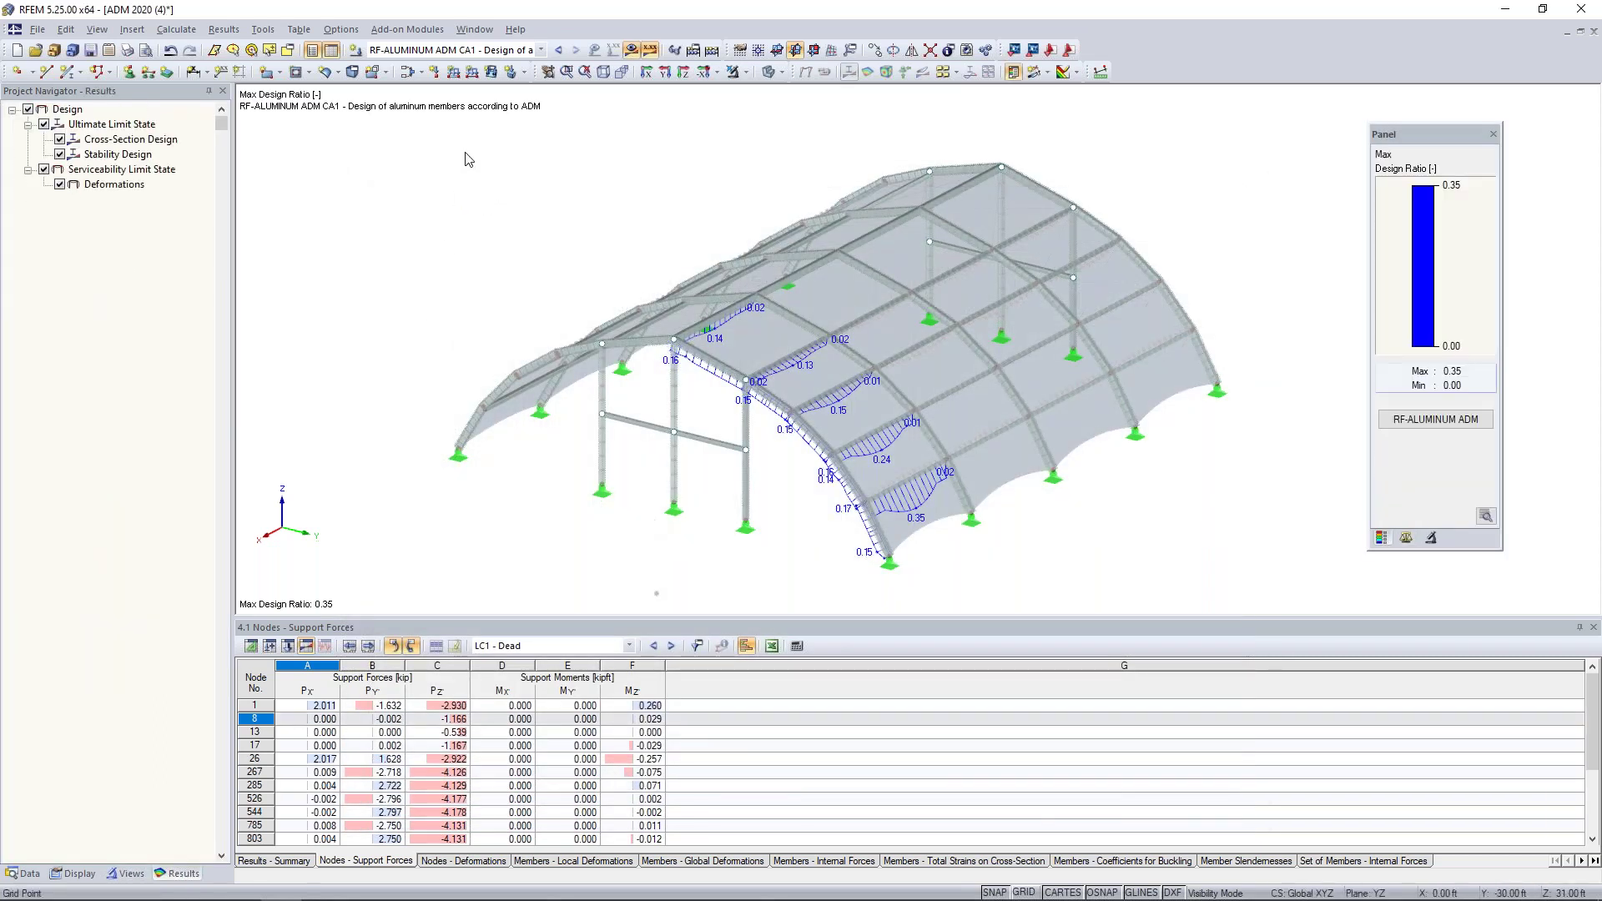
left_click(430, 52)
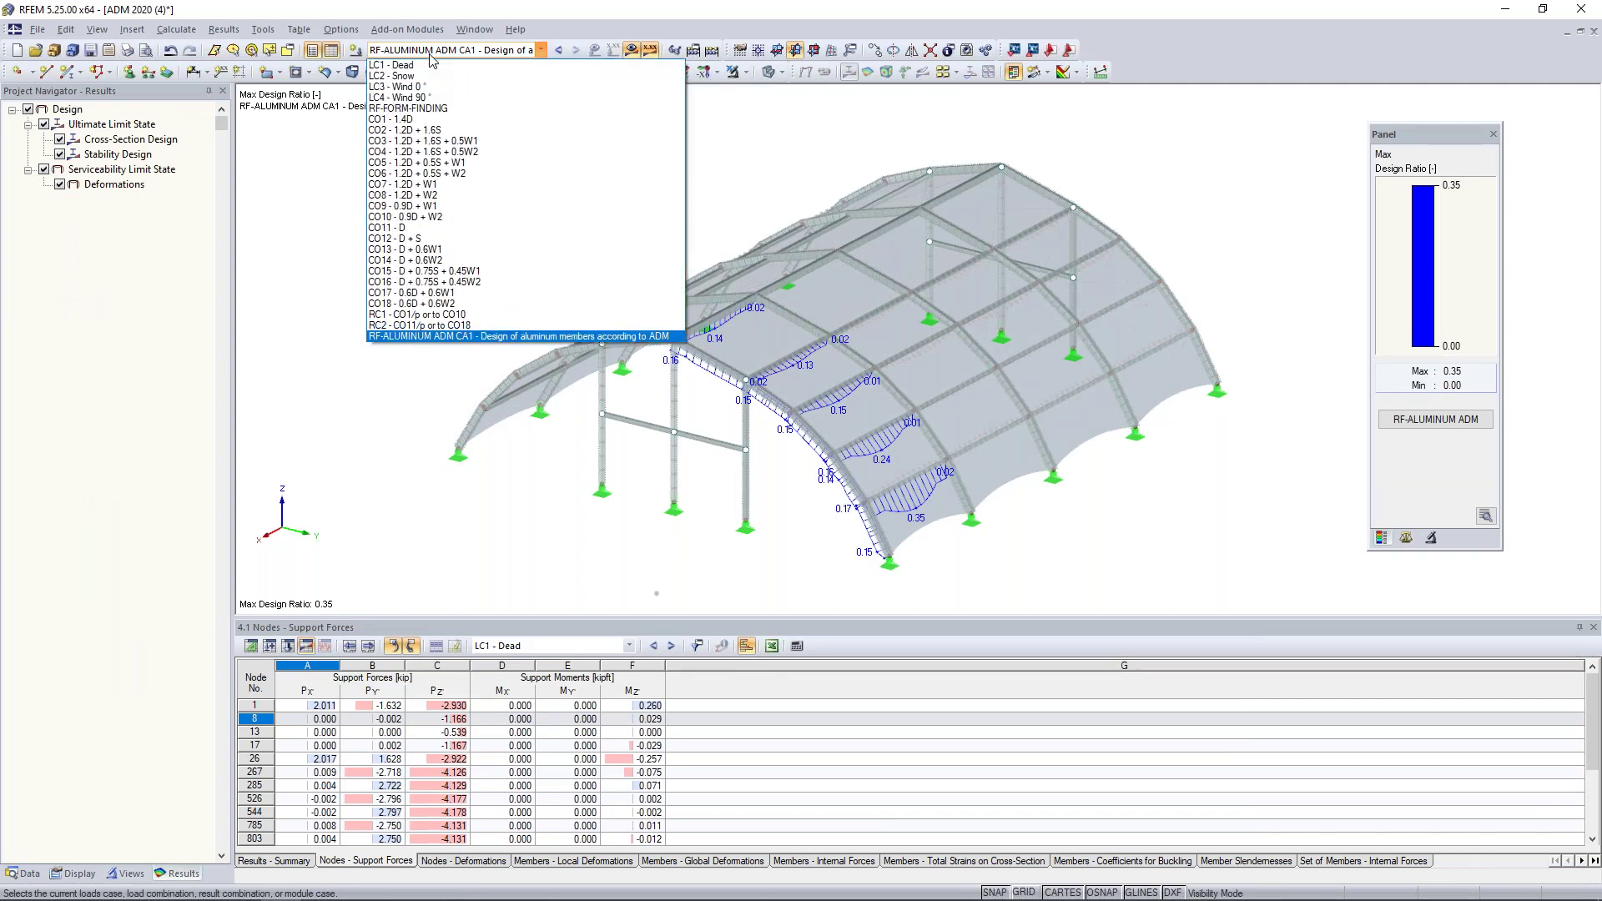
left_click(431, 397)
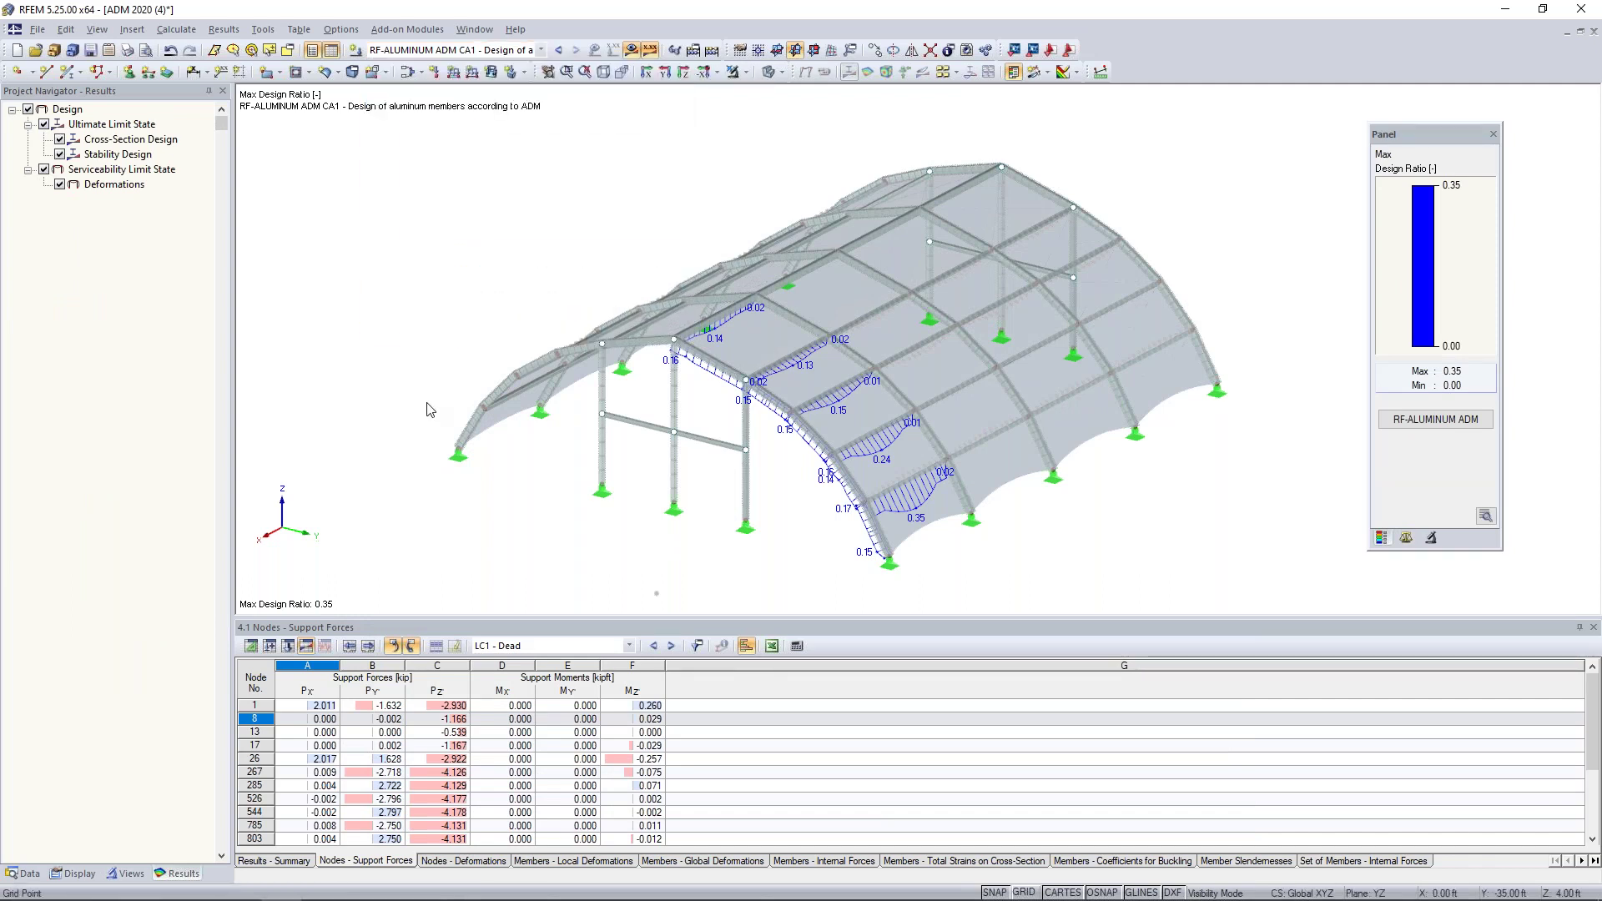
Step: View the ultimate limit state ratios alone on the arch and purlins, and switch the display to serviceability ratios only
scroll(644, 484, "up", 4)
middle_click_drag(769, 504, 656, 485)
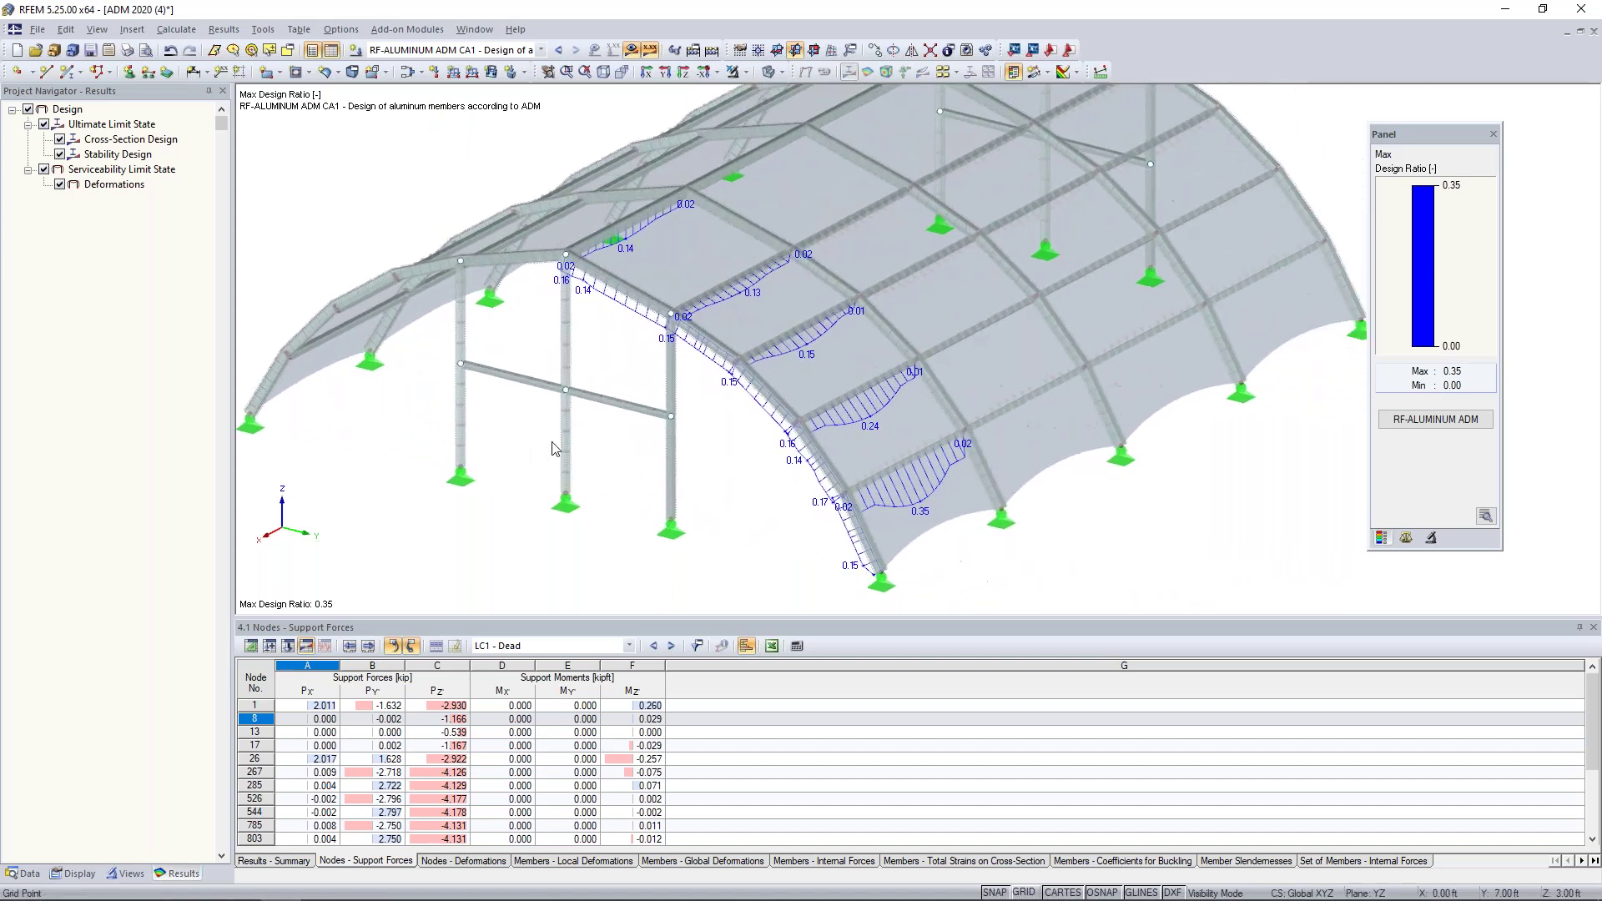
left_click(43, 169)
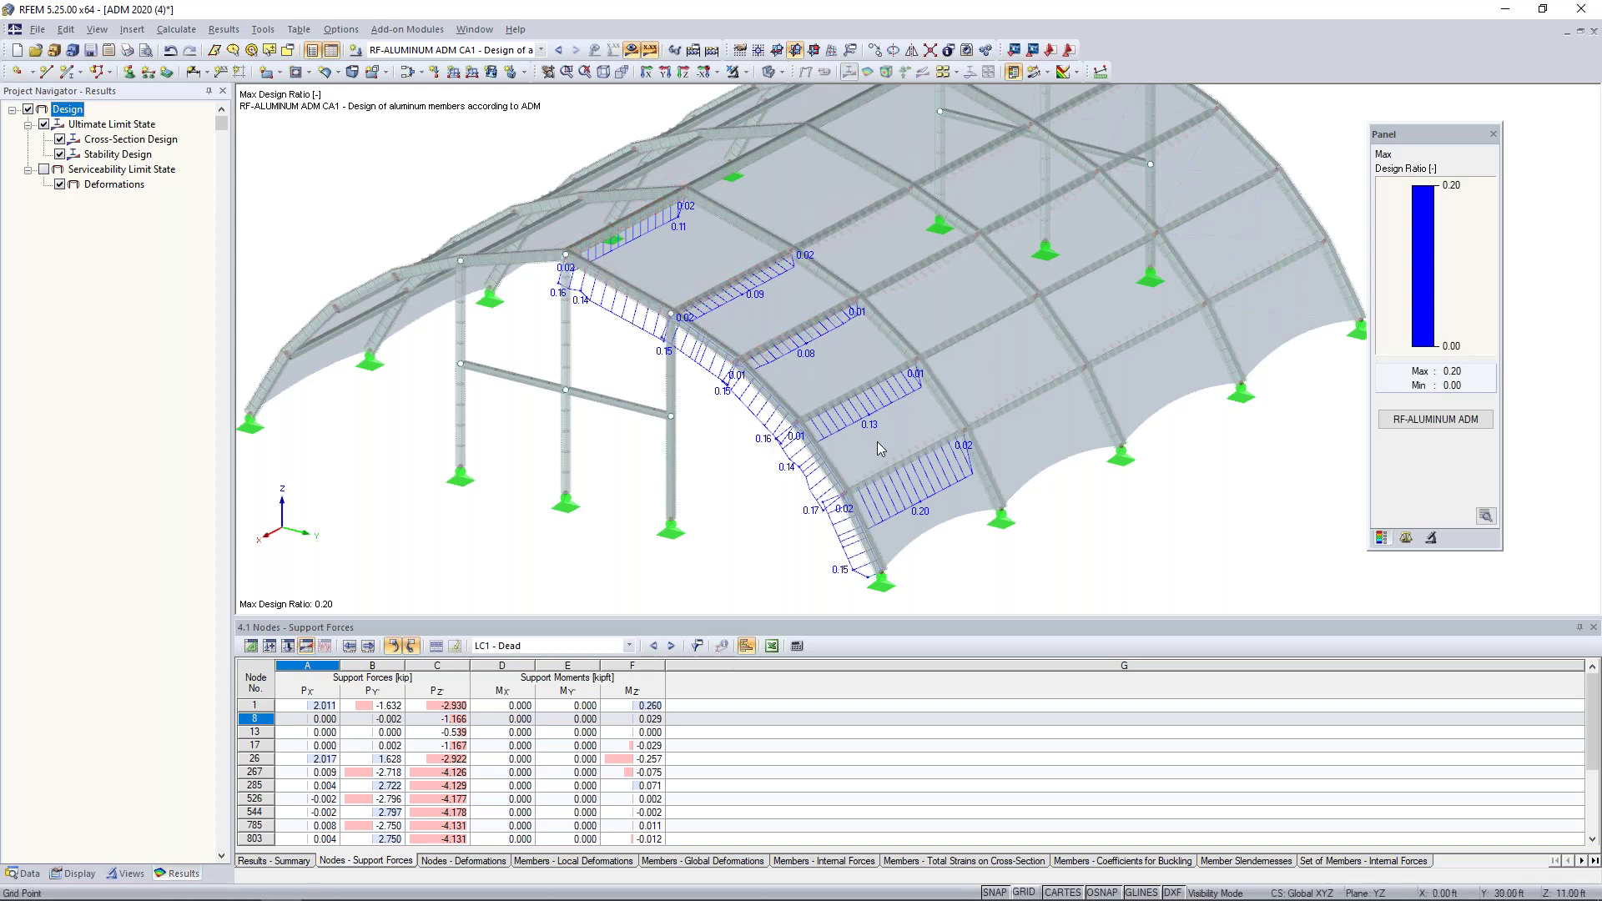
left_click(45, 169)
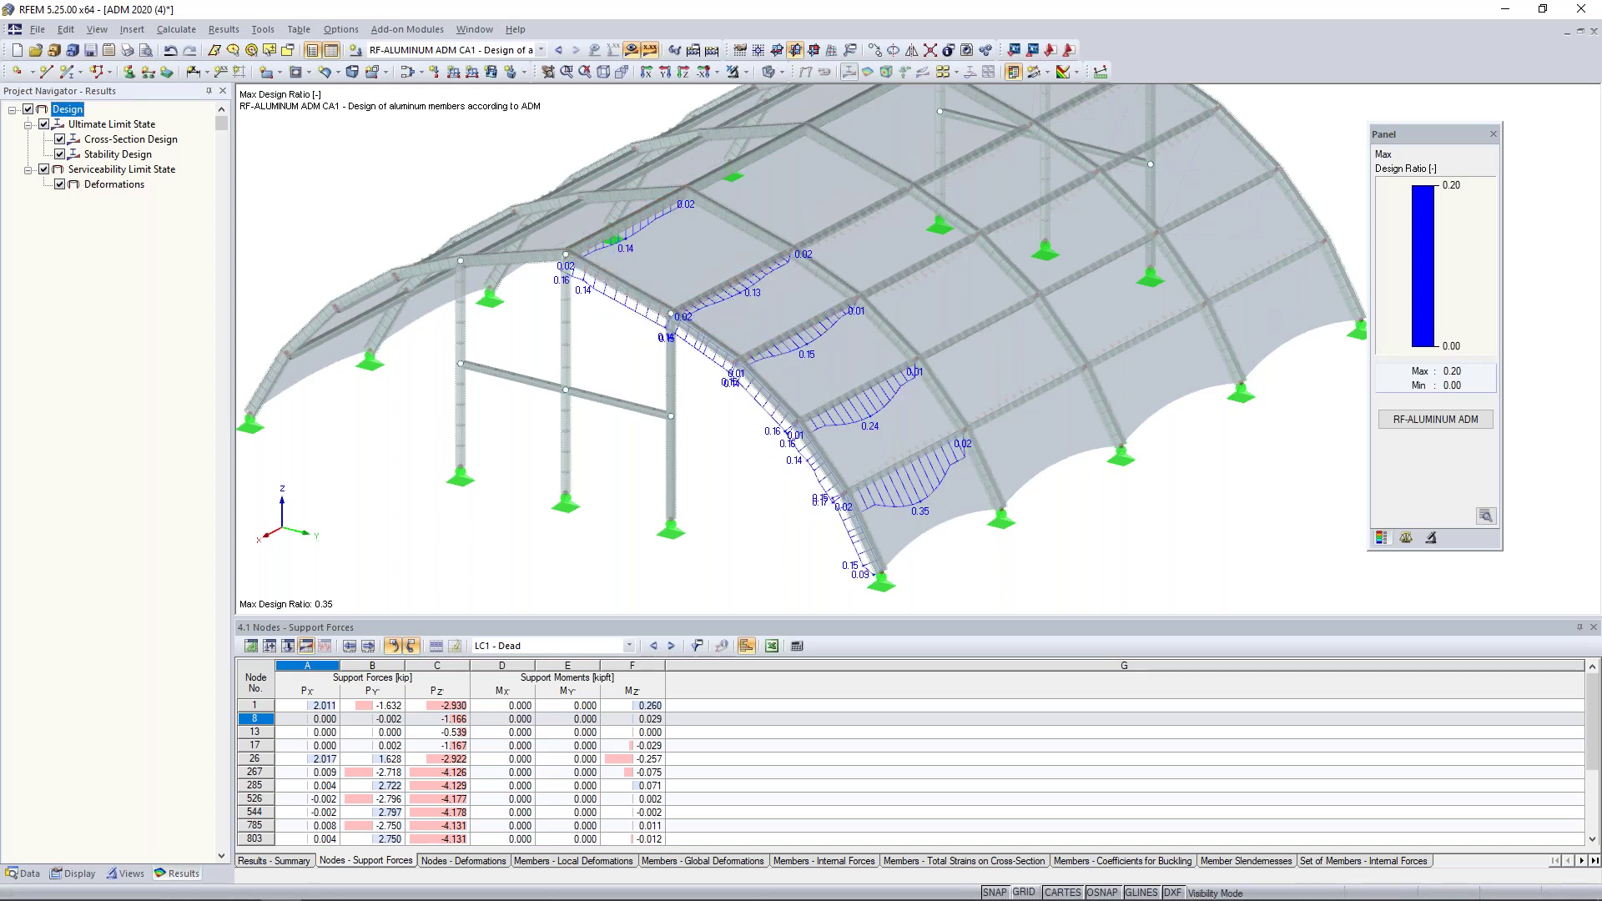
left_click(44, 124)
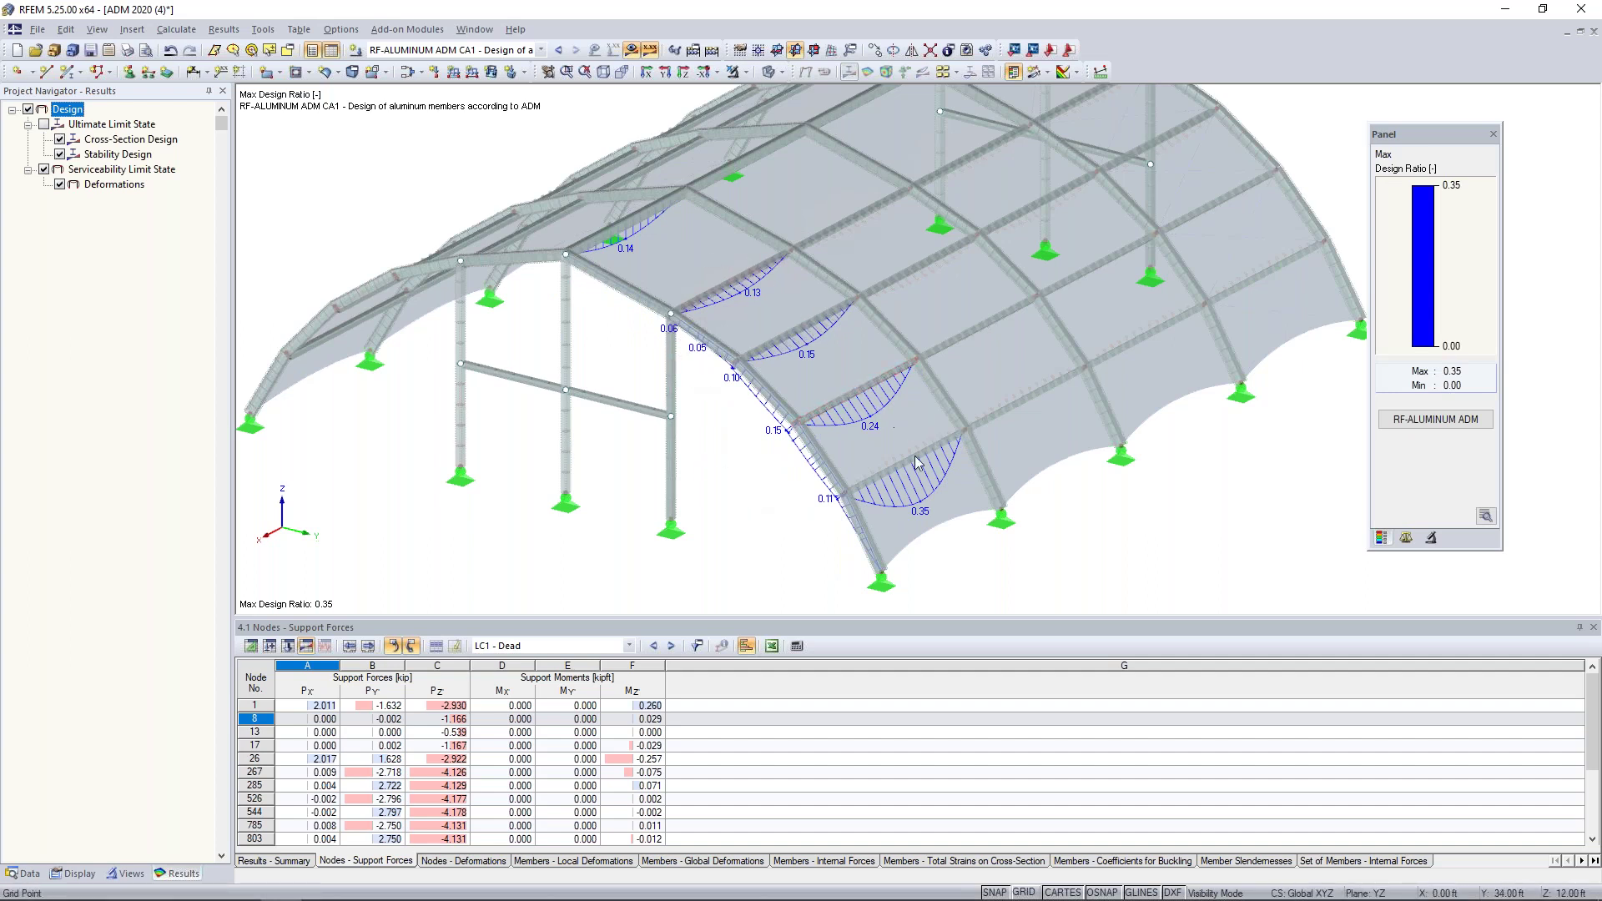
mouse_move(900, 473)
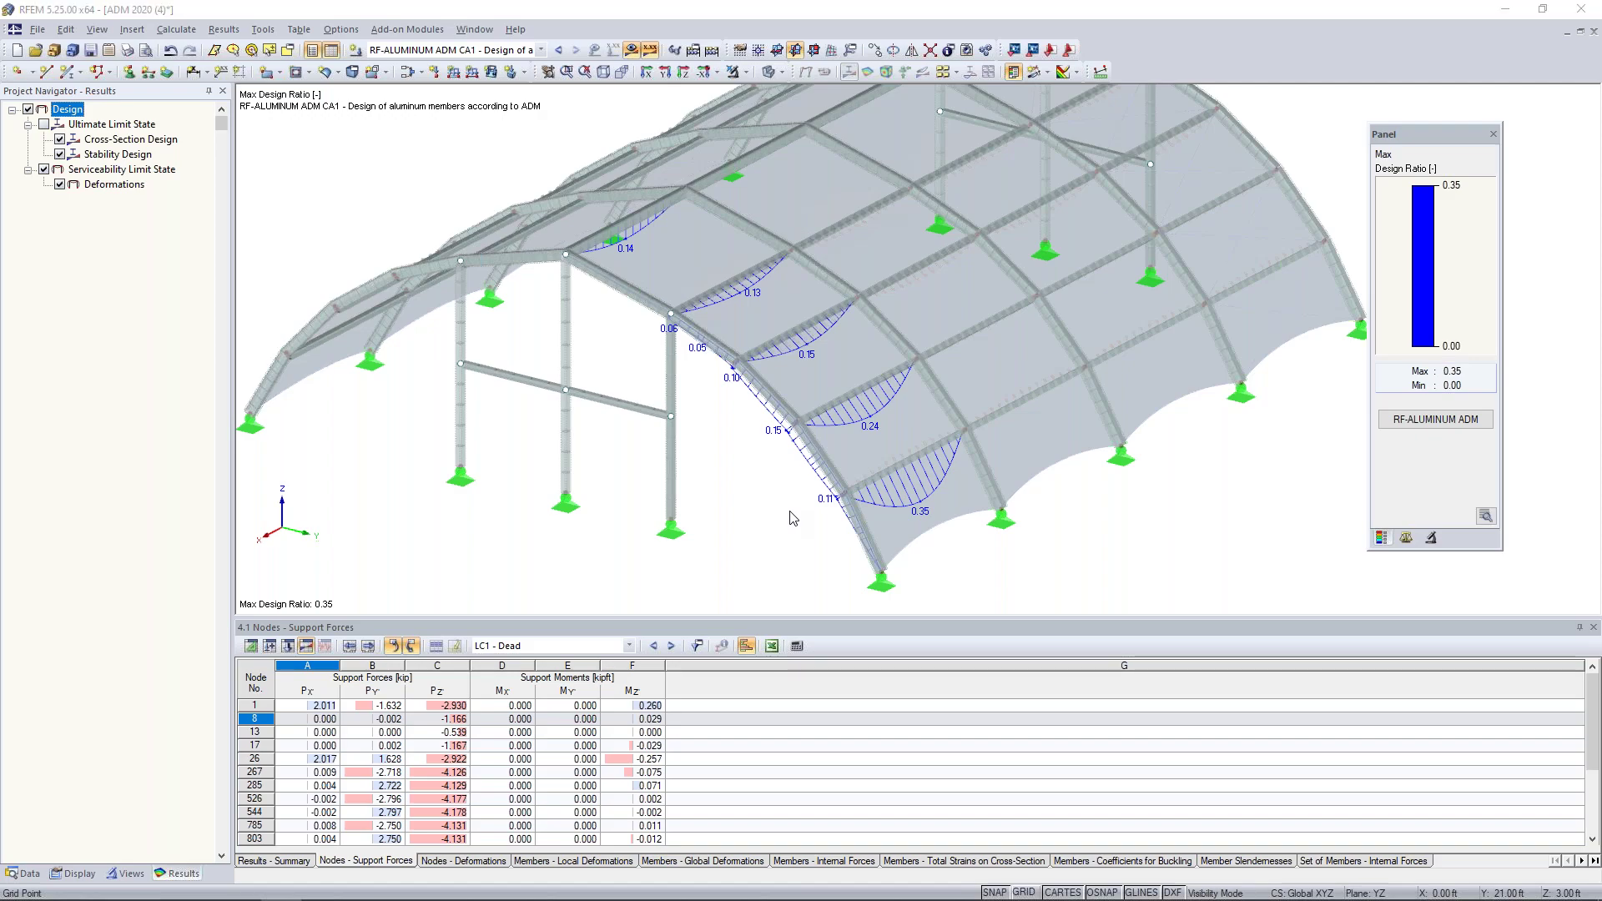
Step: Switch to the PowerPoint presentation Webinar - ADM 2020 Member Design in RFEM
key("super+Tab")
left_click(687, 477)
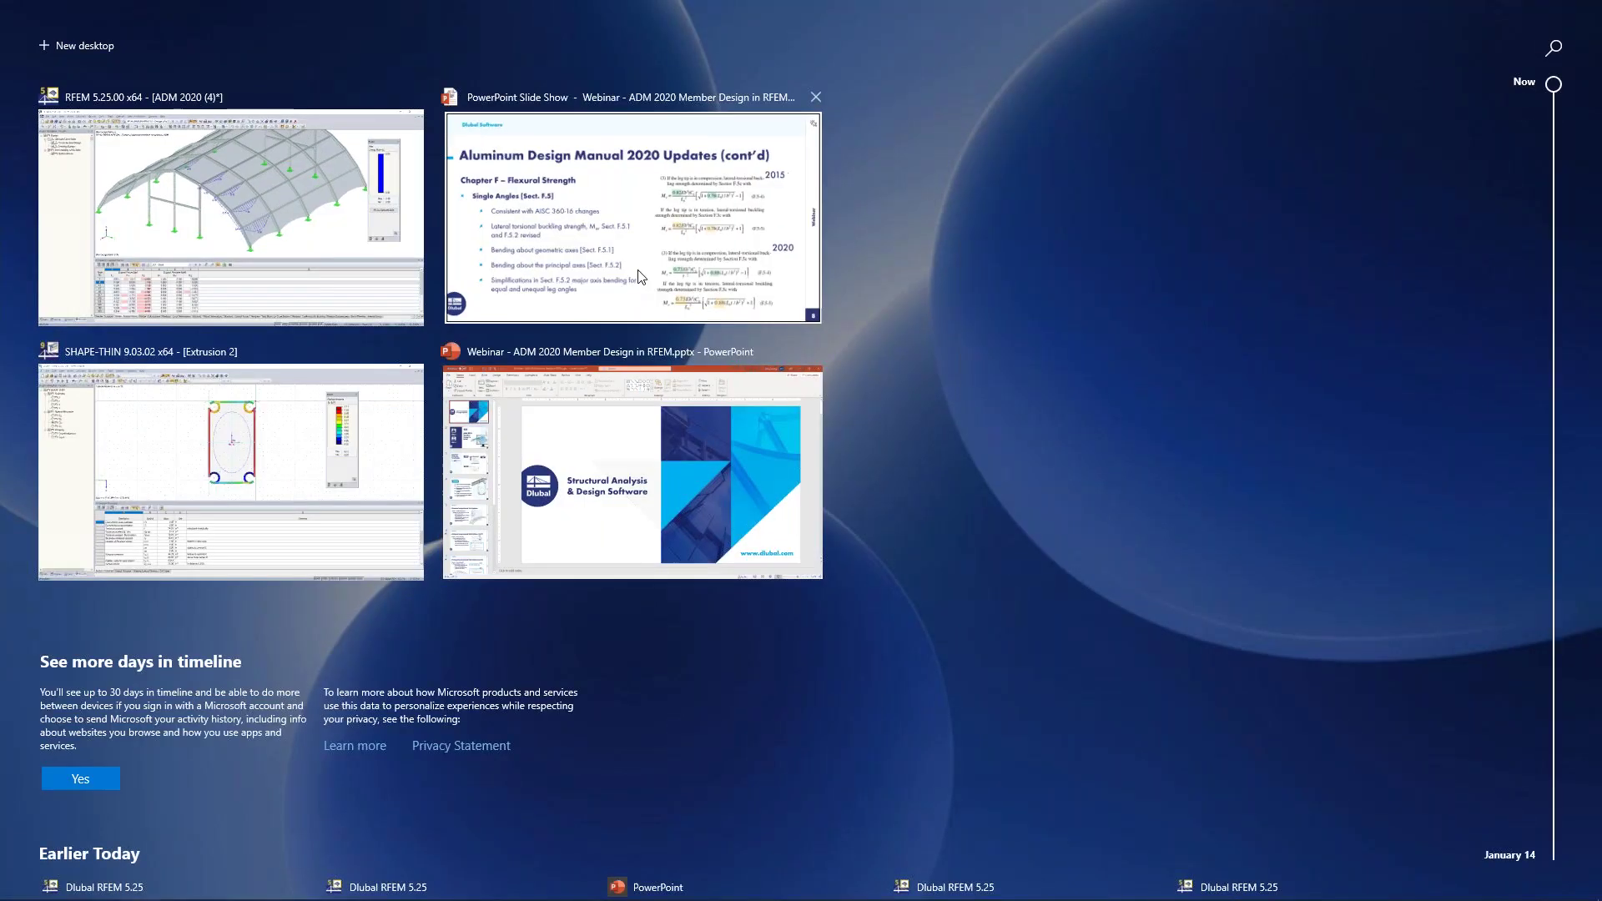